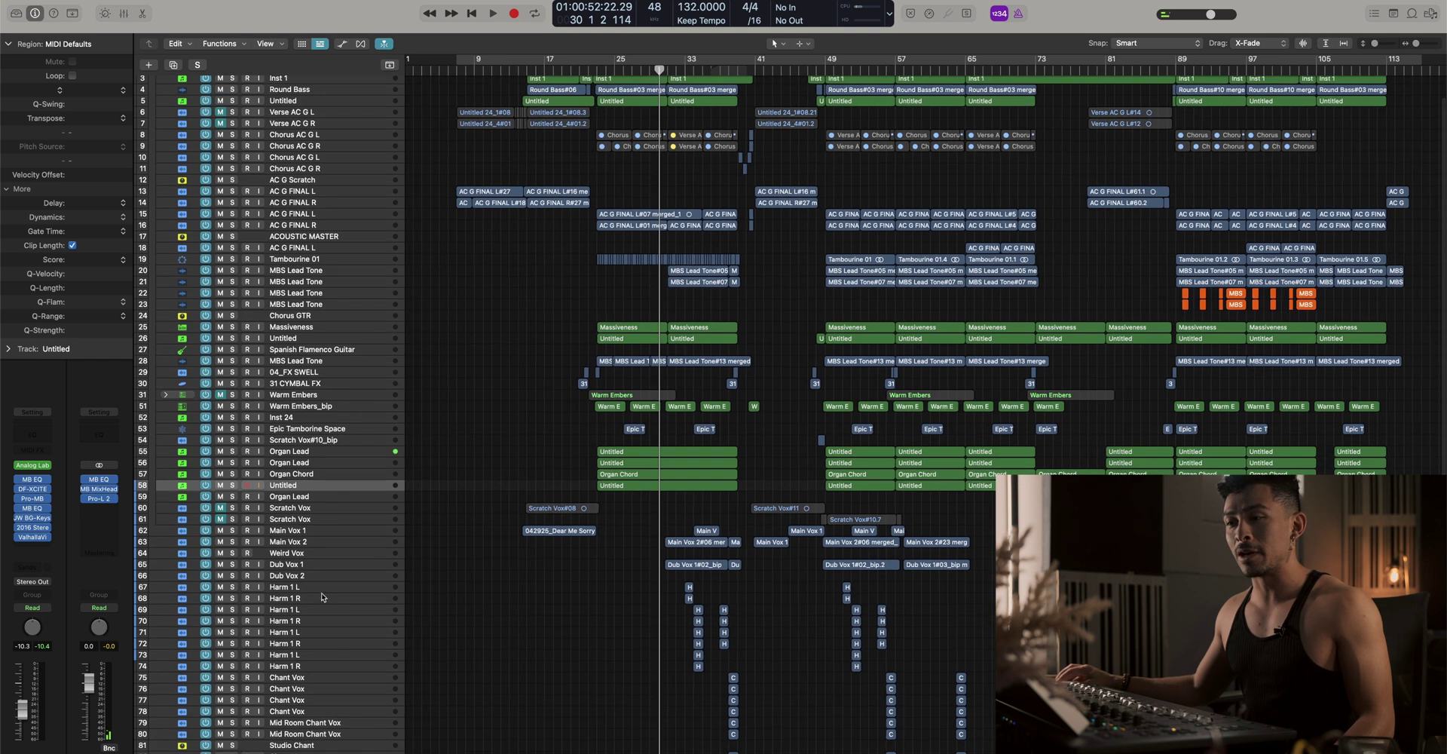
Examine the harmony vocal tracks and the instrument tracks to see what in the session needs organizing
{"action": "left_click", "coordinate": [311, 587]}
{"action": "left_click", "coordinate": [311, 599]}
{"action": "left_click", "coordinate": [310, 620]}
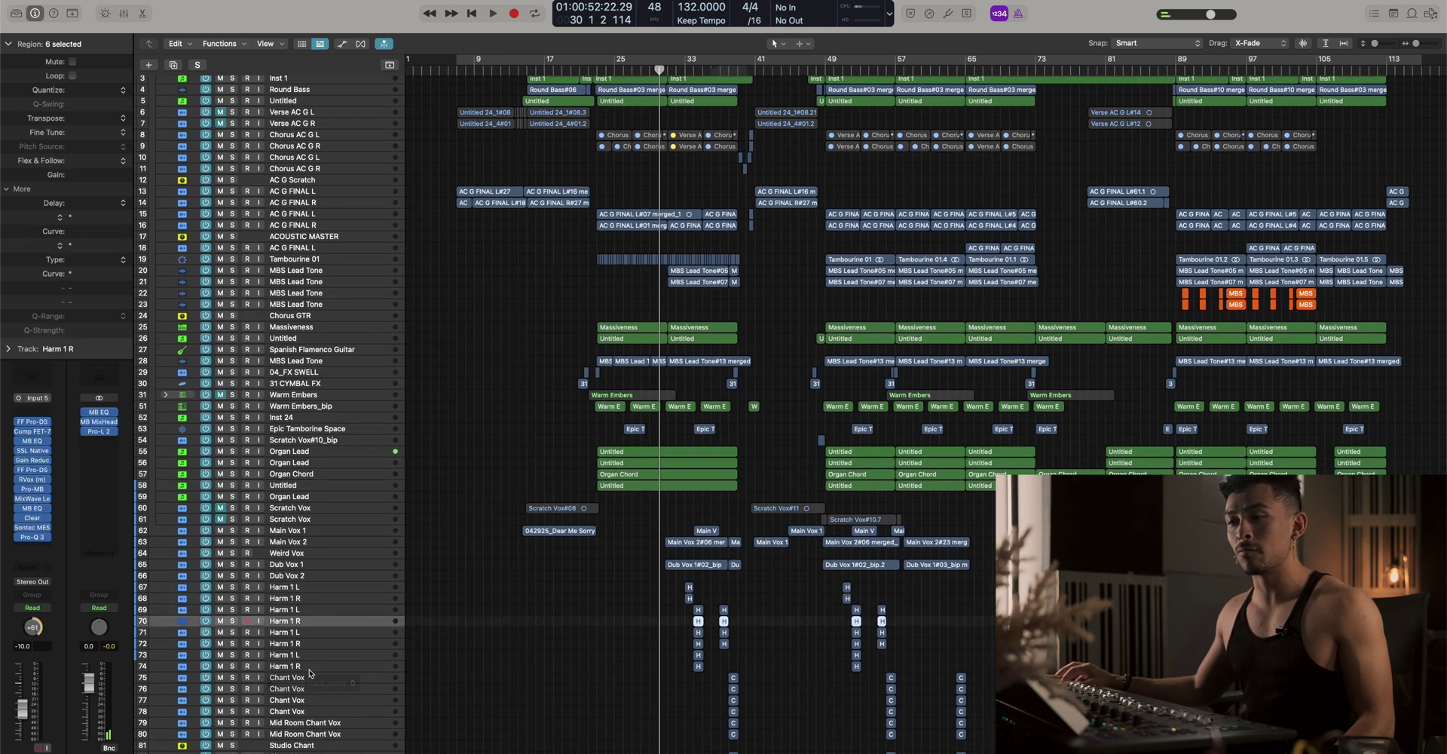
{"action": "left_click", "coordinate": [309, 666]}
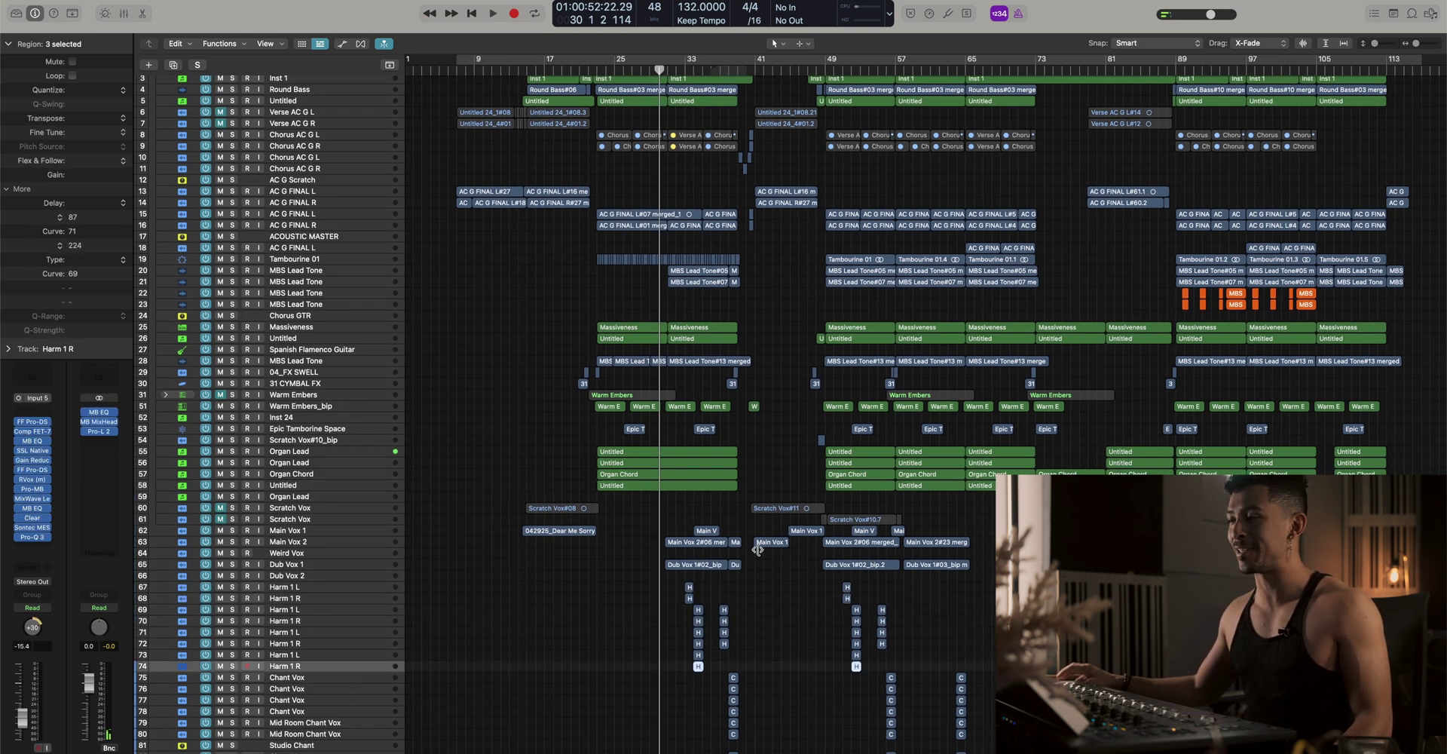
{"action": "scroll", "coordinate": [758, 549], "scroll_direction": "up", "scroll_amount": 5}
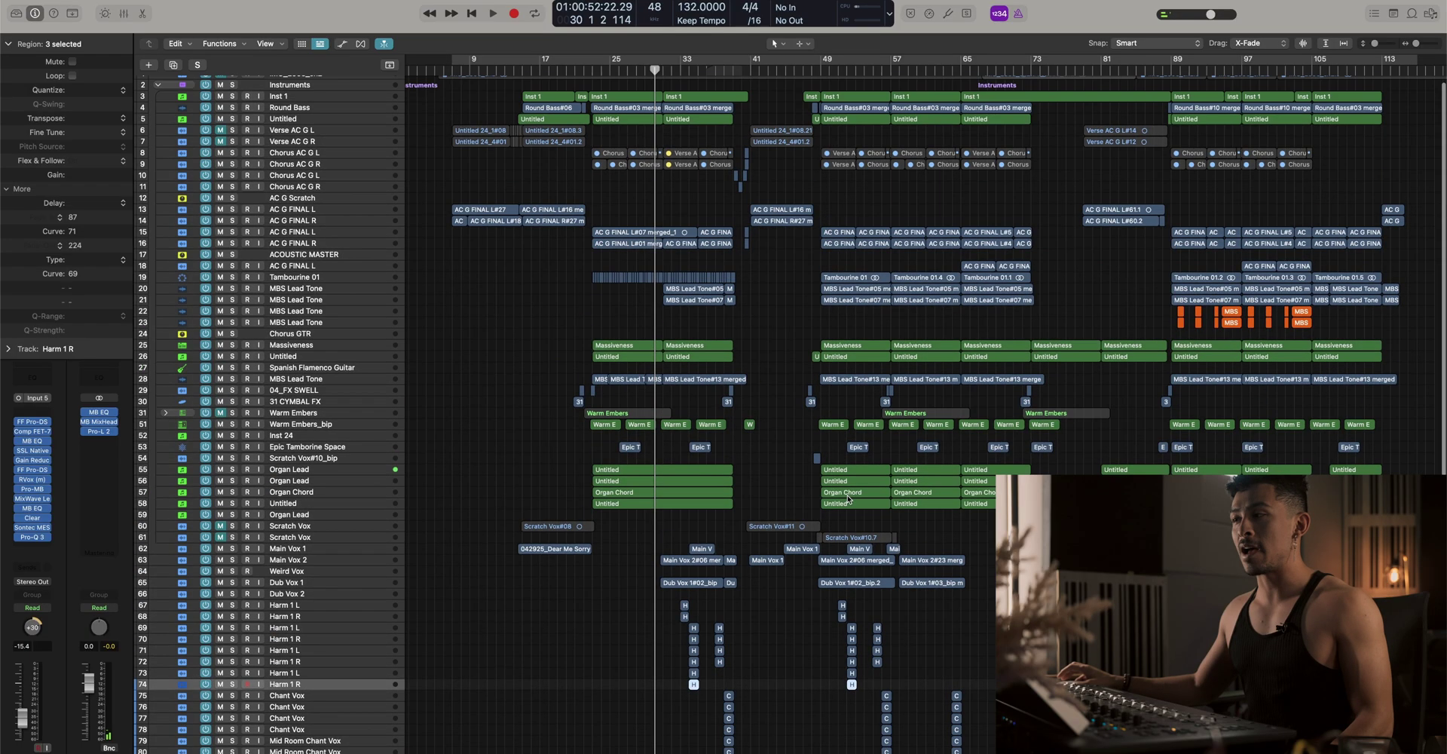
{"action": "scroll", "coordinate": [849, 506], "scroll_direction": "up", "scroll_amount": 3}
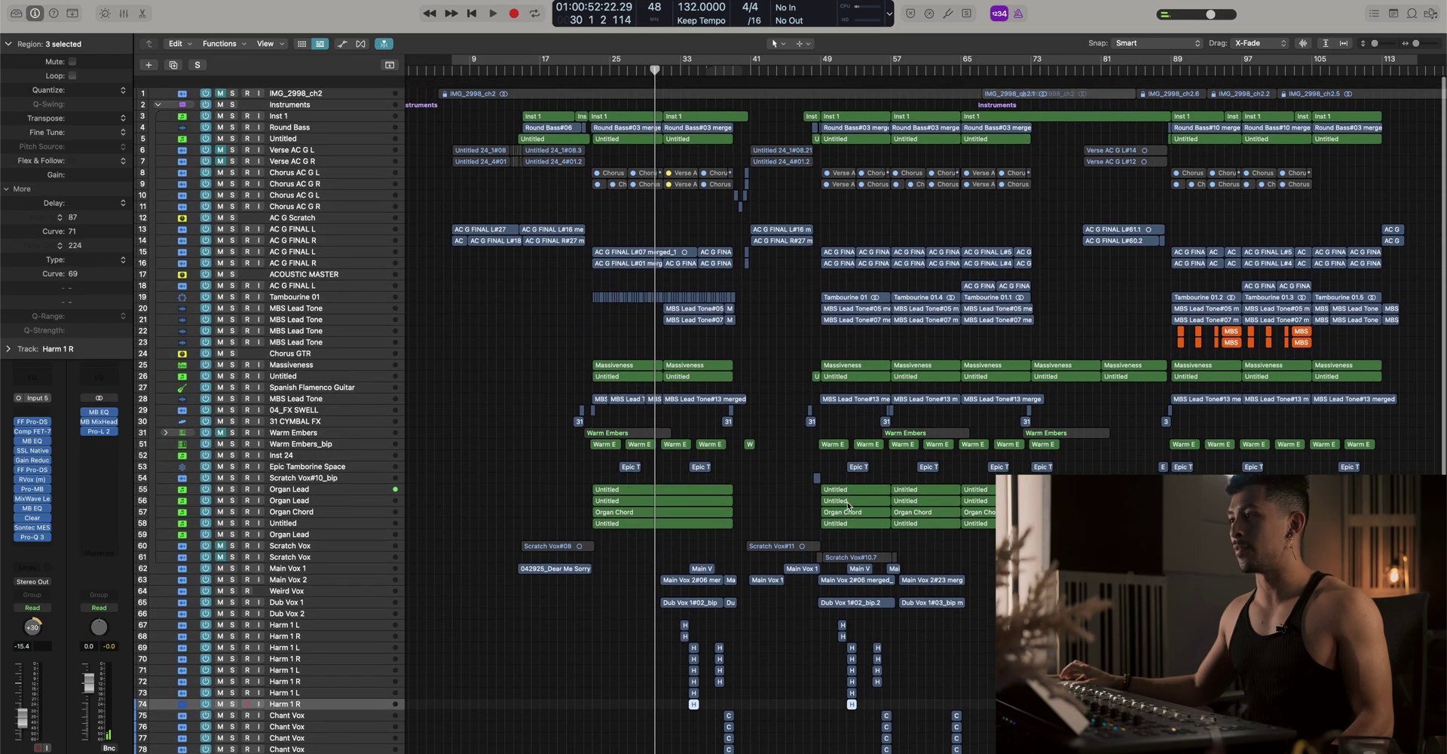
{"action": "scroll", "coordinate": [849, 506], "scroll_direction": "down", "scroll_amount": 1}
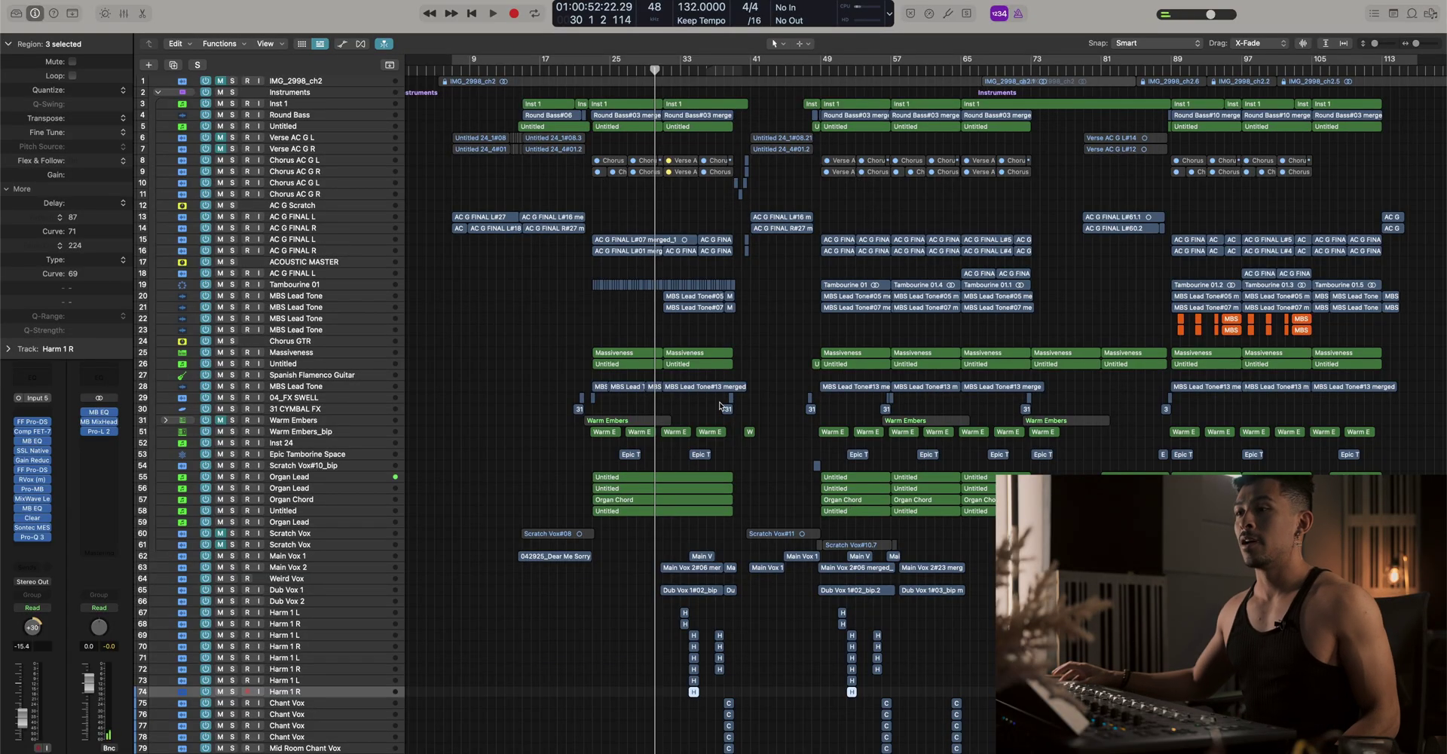
{"action": "scroll", "coordinate": [476, 447], "scroll_direction": "up", "scroll_amount": 3}
{"action": "scroll", "coordinate": [508, 457], "scroll_direction": "up", "scroll_amount": 5}
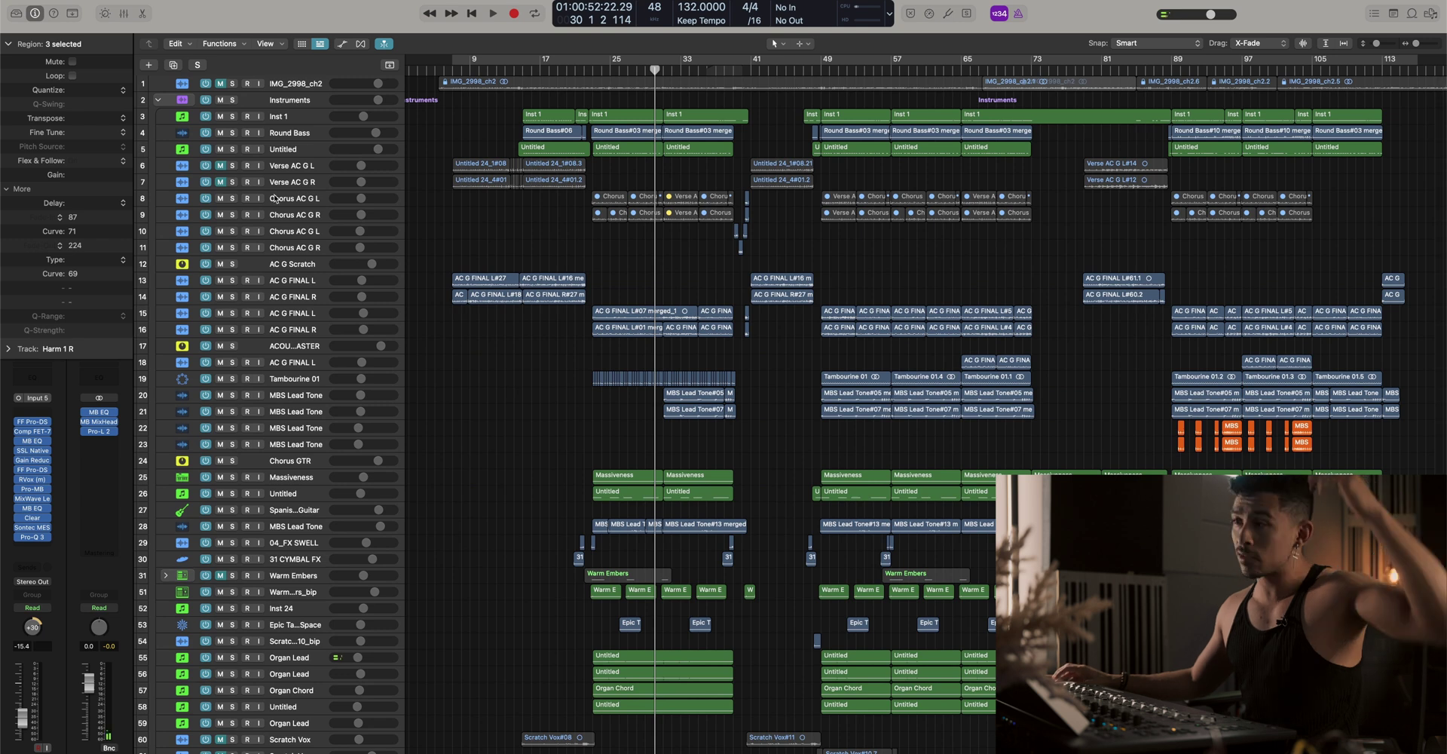
{"action": "left_click", "coordinate": [279, 117]}
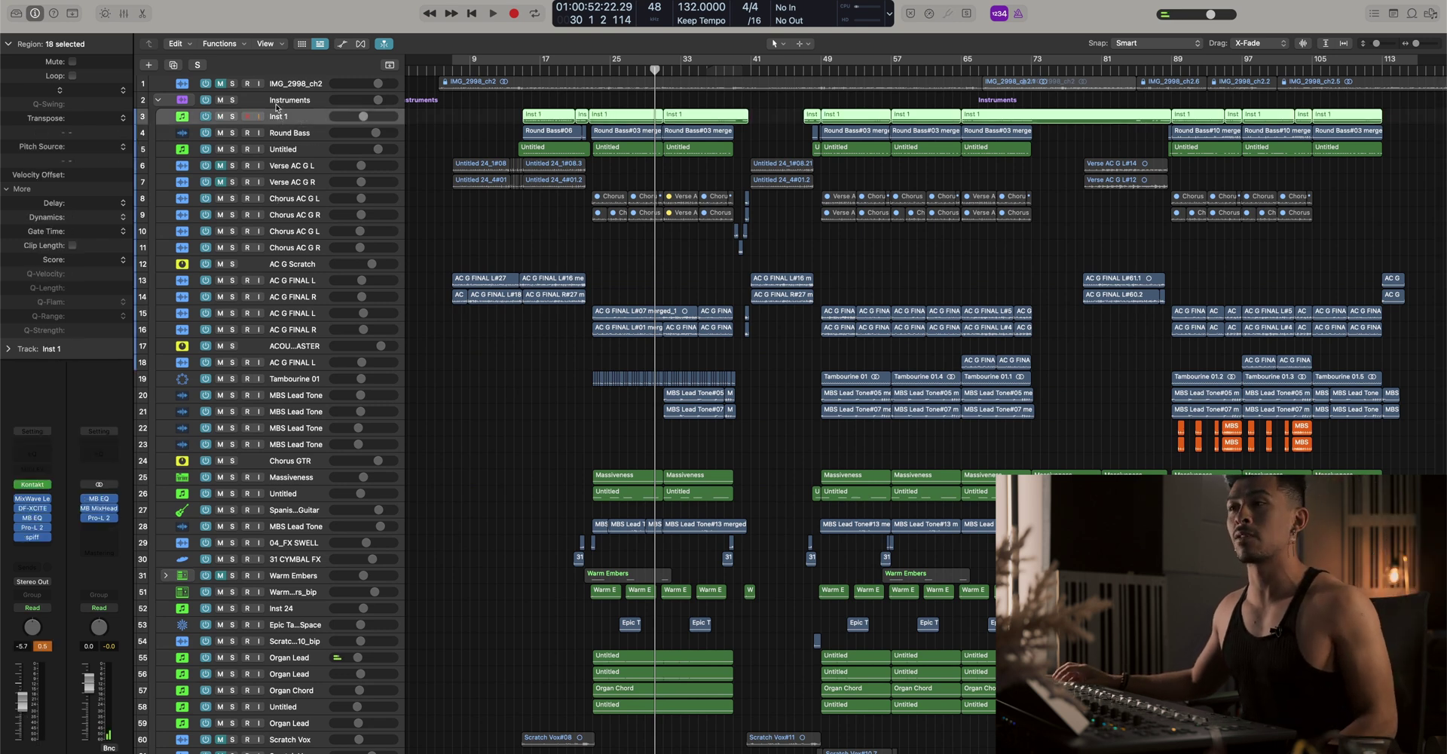
{"action": "left_click", "coordinate": [284, 149]}
{"action": "scroll", "coordinate": [386, 230], "scroll_direction": "up", "scroll_amount": 3}
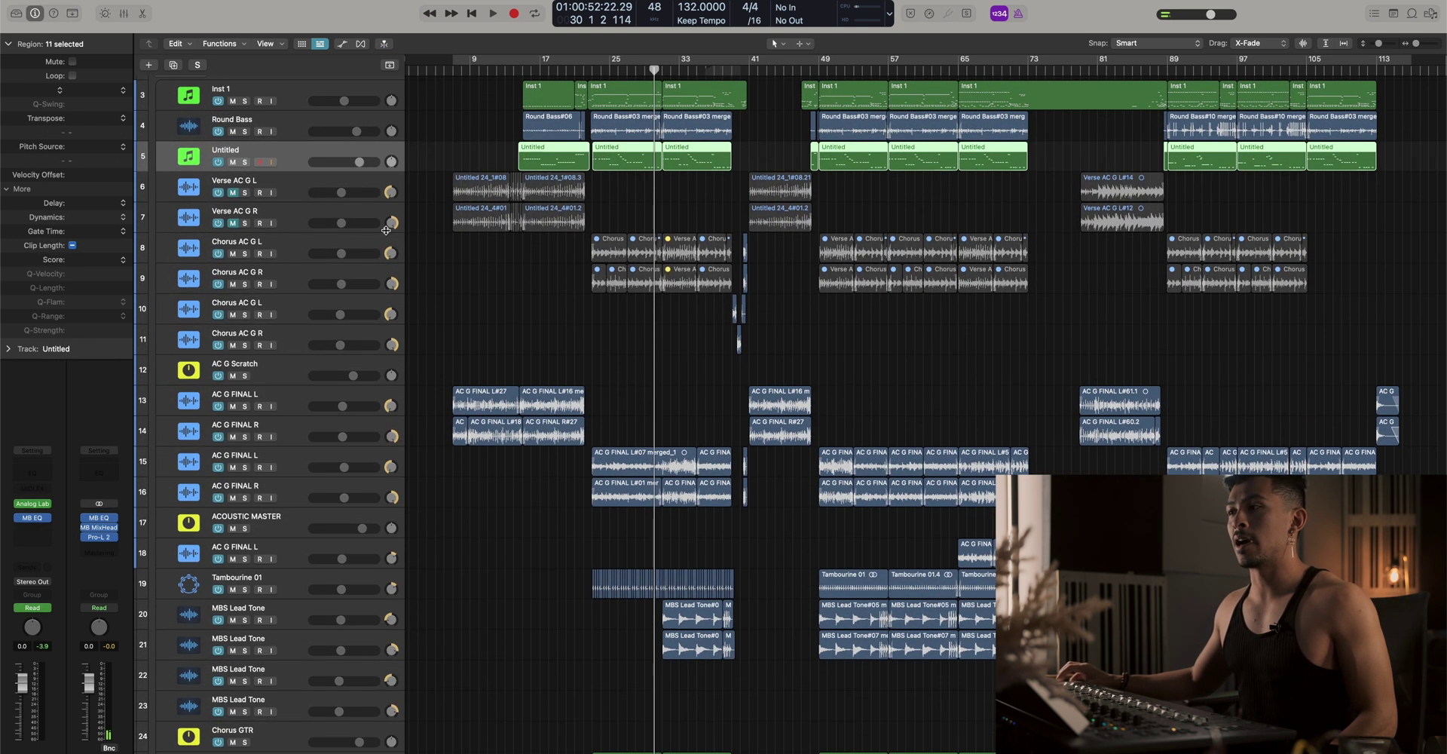
Duplicate the first Chorus AC G L and Chorus AC G R track pair together with its regions
{"action": "left_click", "coordinate": [284, 275]}
{"action": "scroll", "coordinate": [591, 273], "scroll_direction": "up", "scroll_amount": 5}
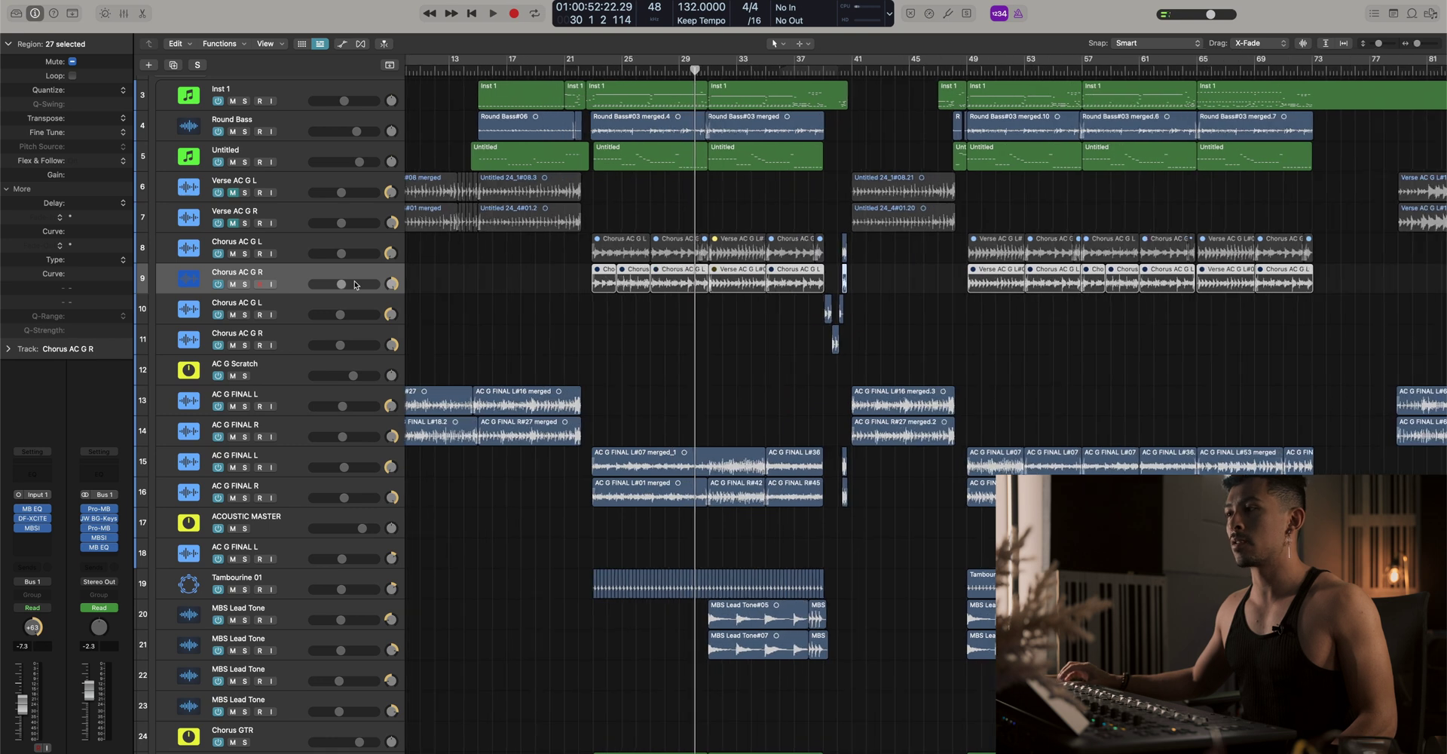
{"action": "scroll", "coordinate": [1169, 257], "scroll_direction": "right", "scroll_amount": 1}
{"action": "scroll", "coordinate": [1170, 257], "scroll_direction": "right", "scroll_amount": 3}
{"action": "left_click", "coordinate": [613, 289]}
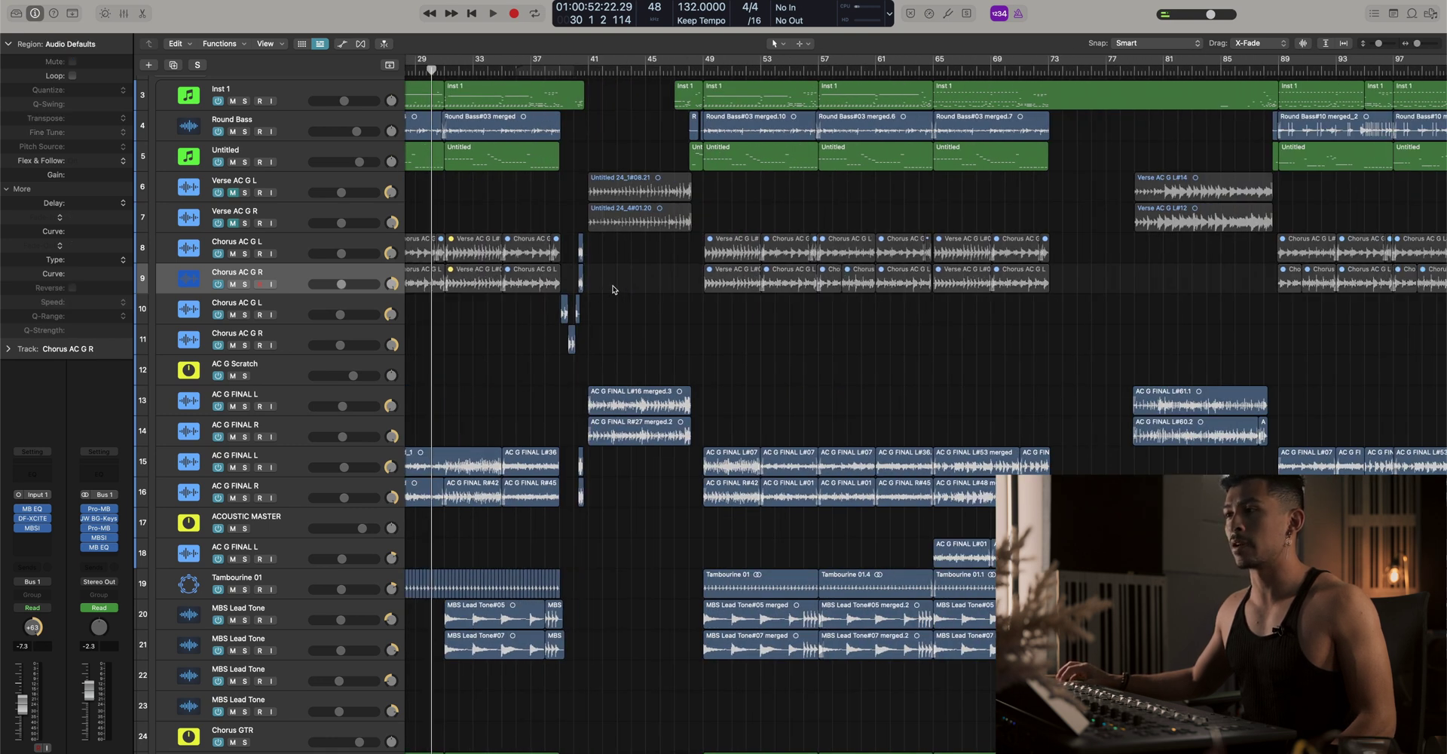
{"action": "scroll", "coordinate": [596, 283], "scroll_direction": "up", "scroll_amount": 5}
{"action": "left_click_drag", "start_coordinate": [538, 244], "coordinate": [622, 282]}
{"action": "scroll", "coordinate": [621, 282], "scroll_direction": "left", "scroll_amount": 1}
{"action": "left_click", "coordinate": [297, 244], "text": "shift"}
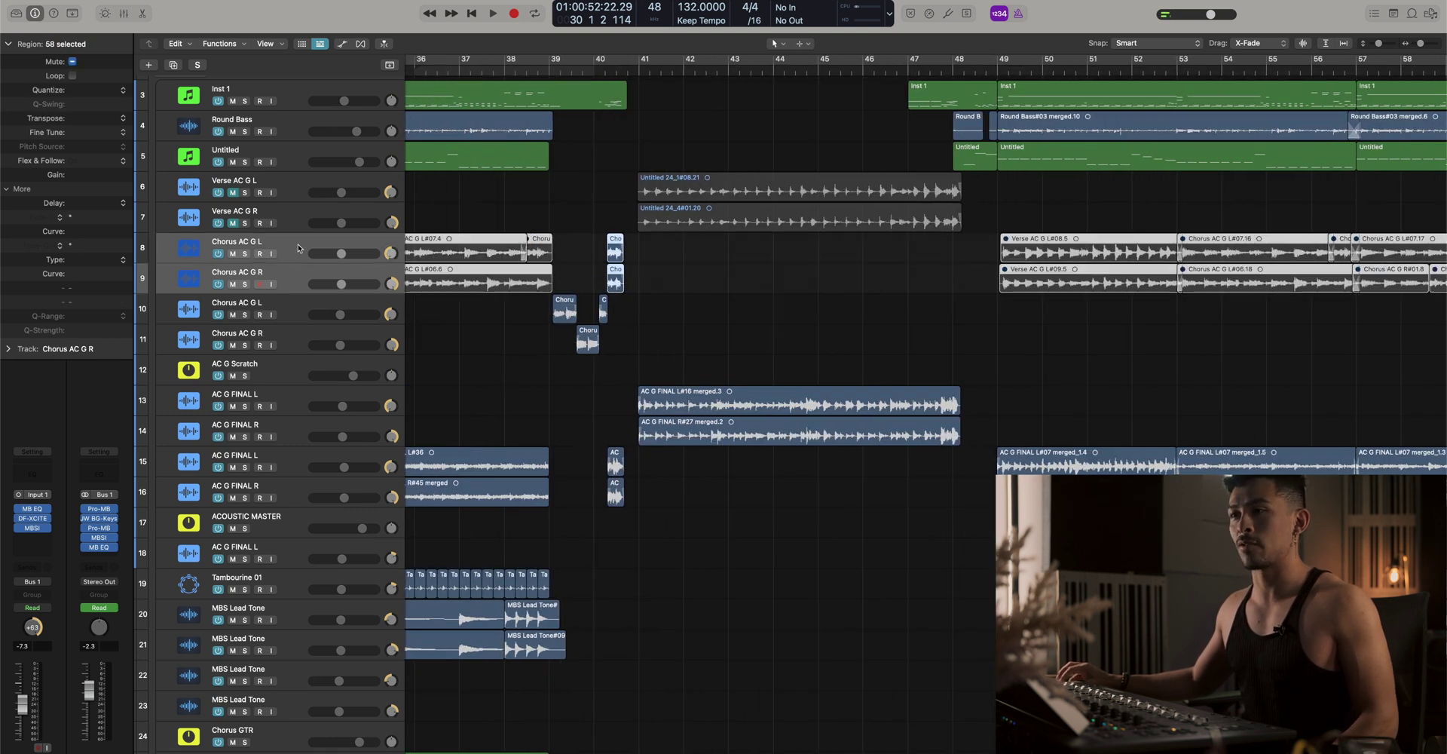
{"action": "key", "text": "super+d"}
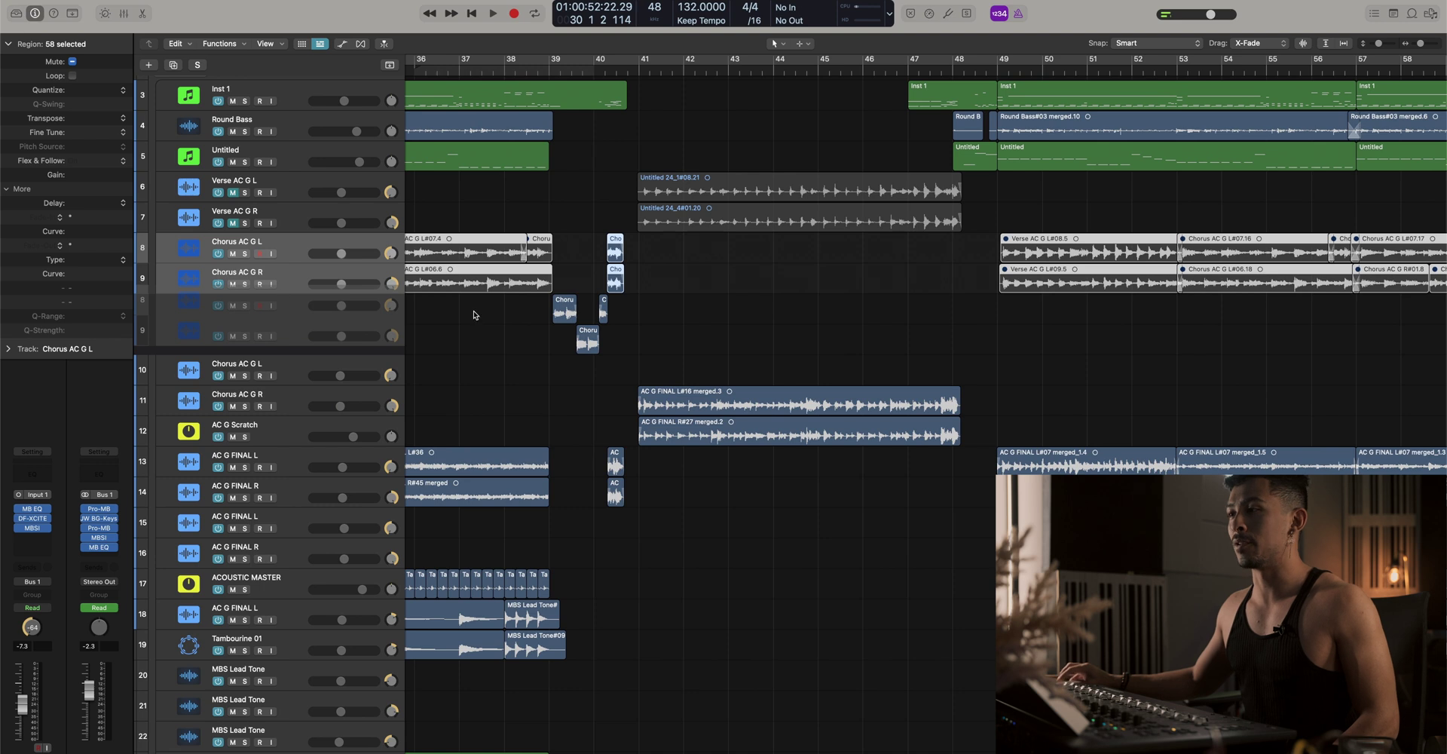
Delete all regions on the two duplicated Chorus AC G tracks except the short ones near bar 40
{"action": "scroll", "coordinate": [474, 315], "scroll_direction": "down", "scroll_amount": 10}
{"action": "left_click", "coordinate": [614, 344]}
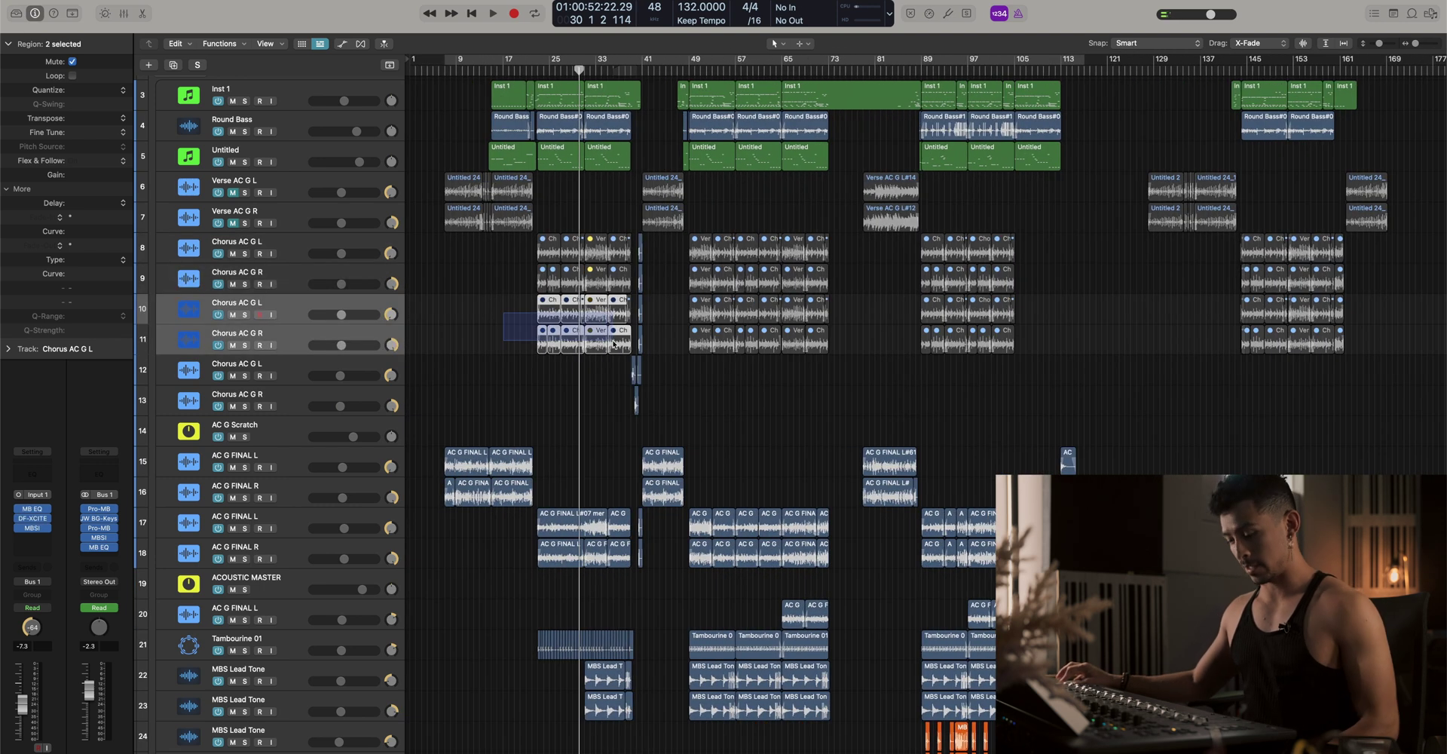
{"action": "left_click_drag", "start_coordinate": [613, 341], "coordinate": [1366, 344]}
{"action": "key", "text": "Delete"}
{"action": "key", "text": "Delete"}
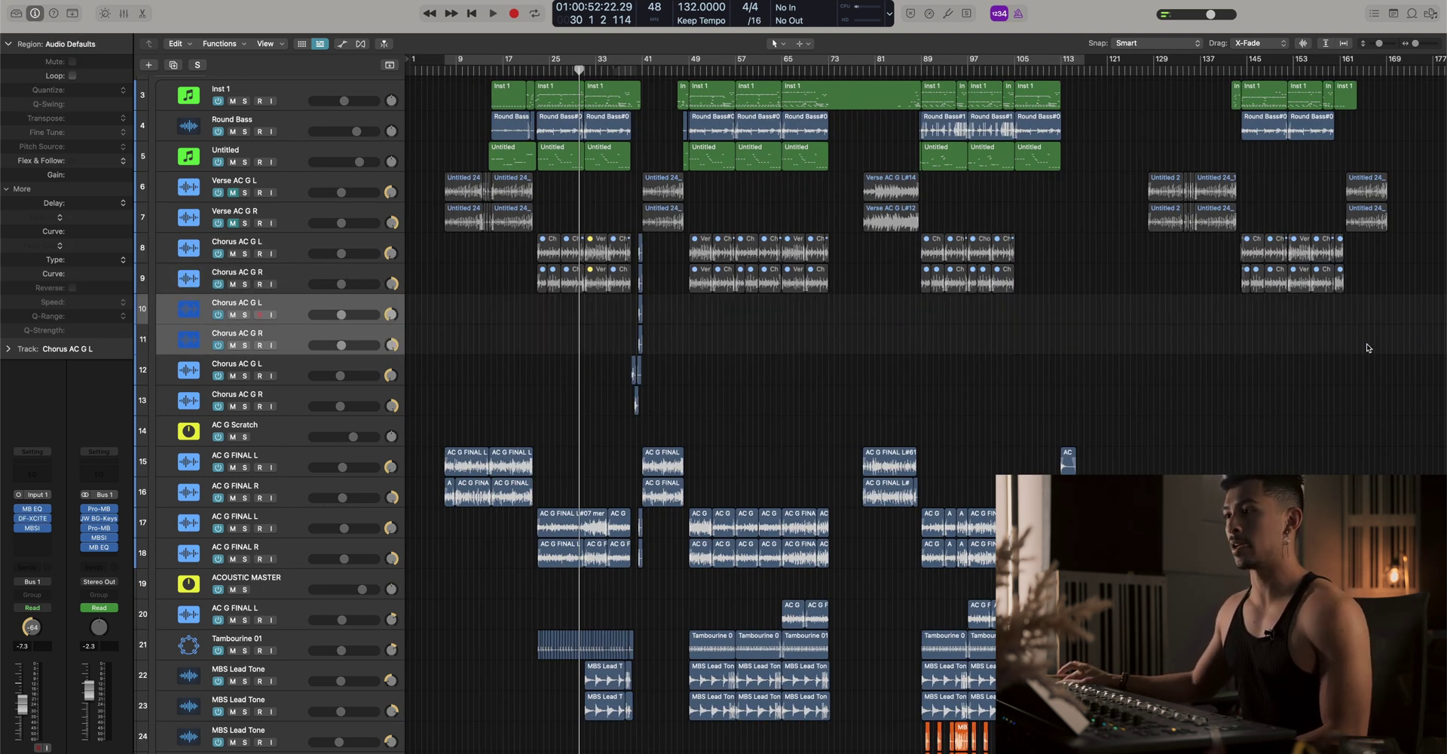
Move the Verse AC G L and R and the original Chorus AC G L and R tracks to the end of the track list, below Delay Vox 1
{"action": "left_click", "coordinate": [273, 285]}
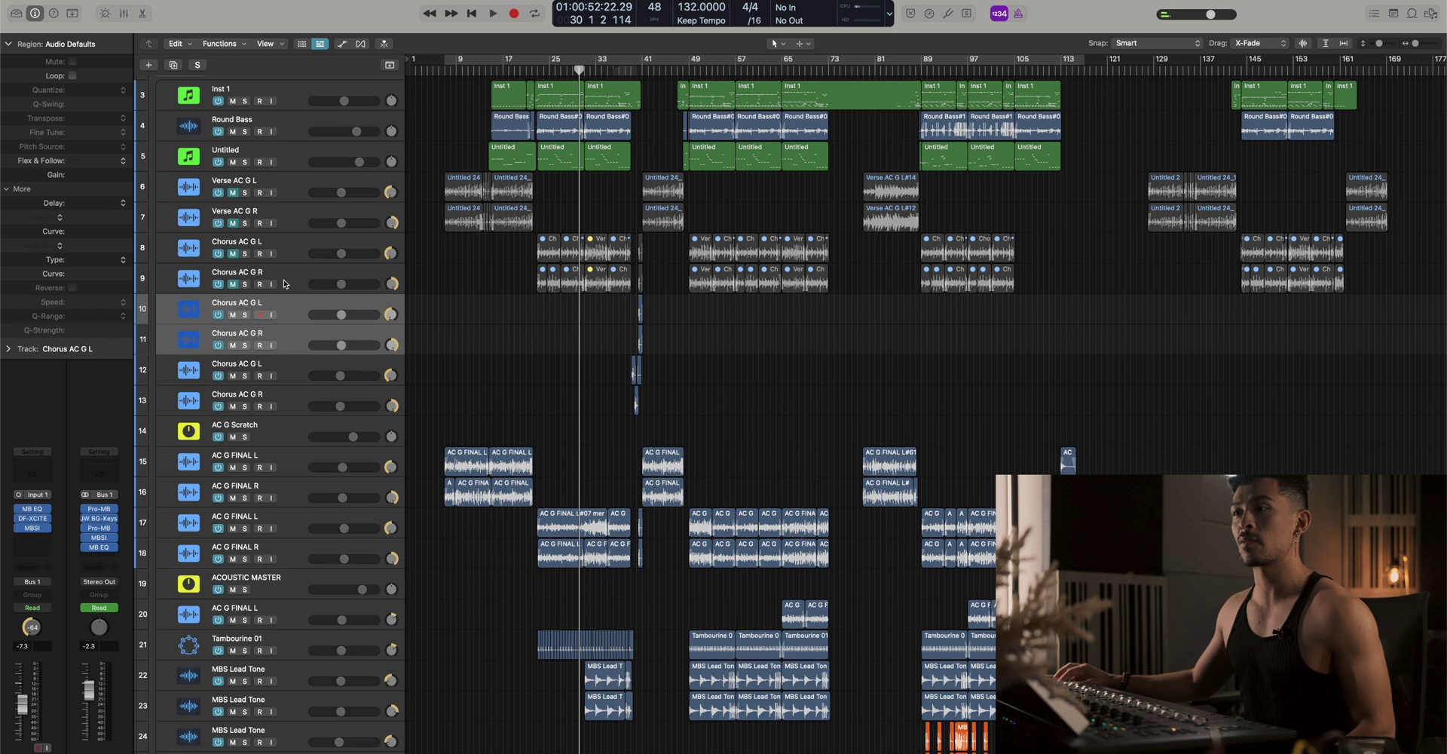
{"action": "left_click", "coordinate": [285, 284]}
{"action": "left_click", "coordinate": [283, 193], "text": "shift"}
{"action": "right_click", "coordinate": [285, 187]}
{"action": "left_click_drag", "start_coordinate": [285, 187], "coordinate": [297, 535]}
{"action": "scroll", "coordinate": [296, 535], "scroll_direction": "down", "scroll_amount": 5}
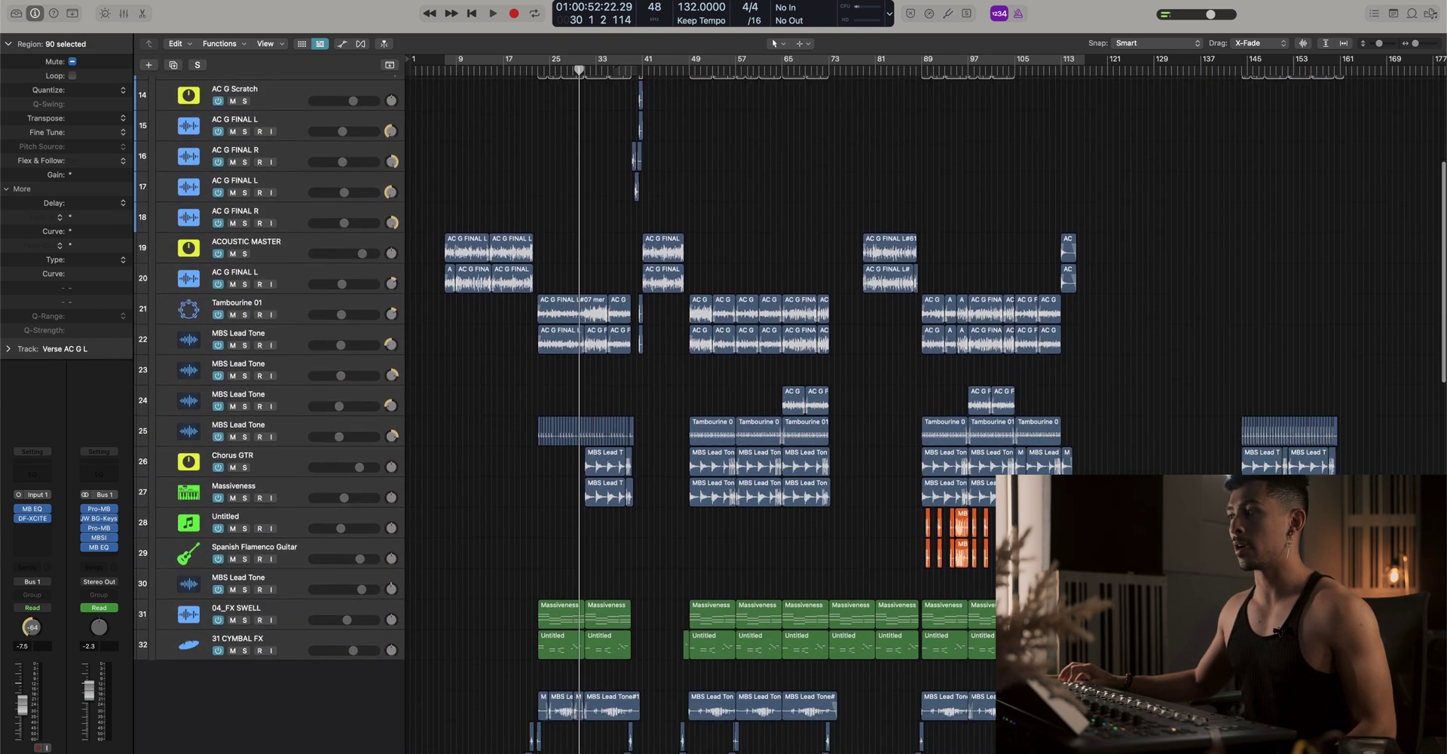
{"action": "scroll", "coordinate": [296, 535], "scroll_direction": "down", "scroll_amount": 15}
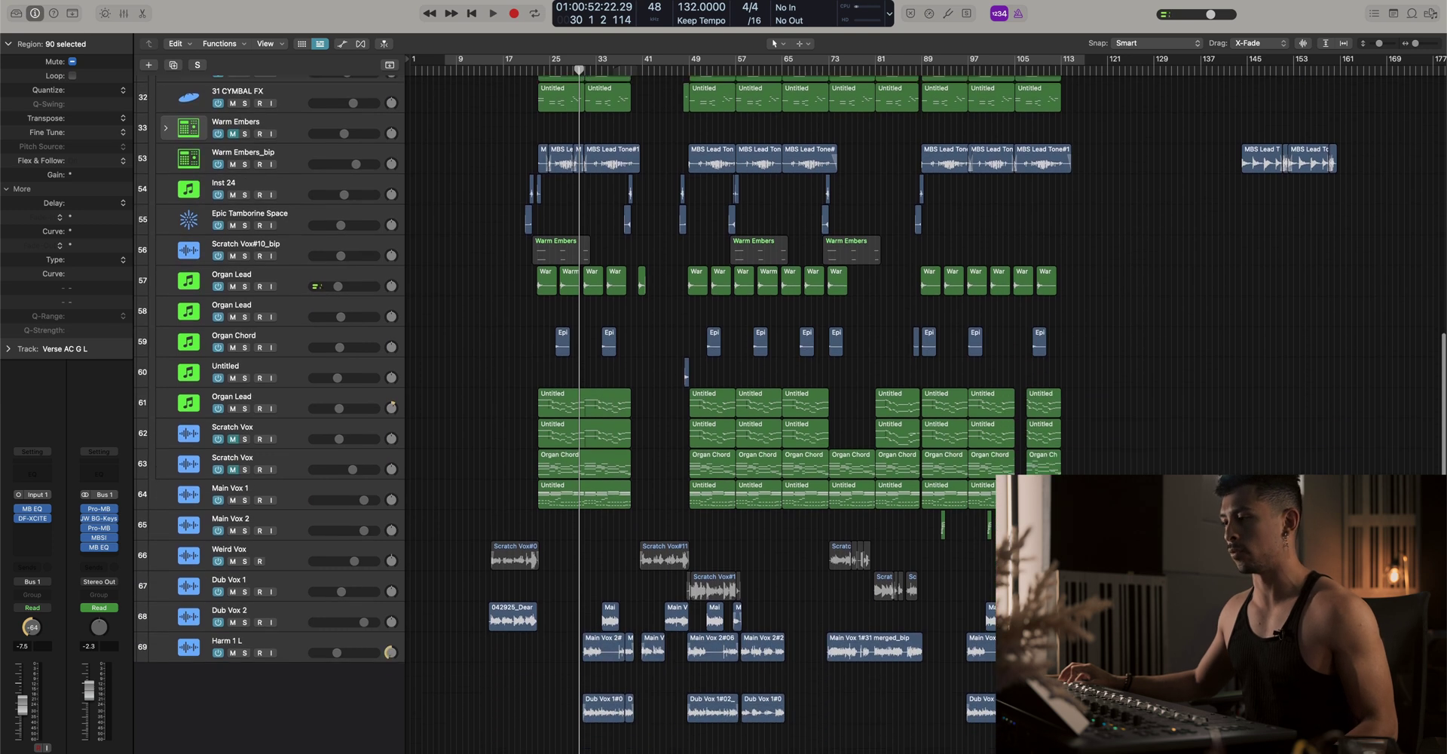
{"action": "scroll", "coordinate": [296, 536], "scroll_direction": "down", "scroll_amount": 14}
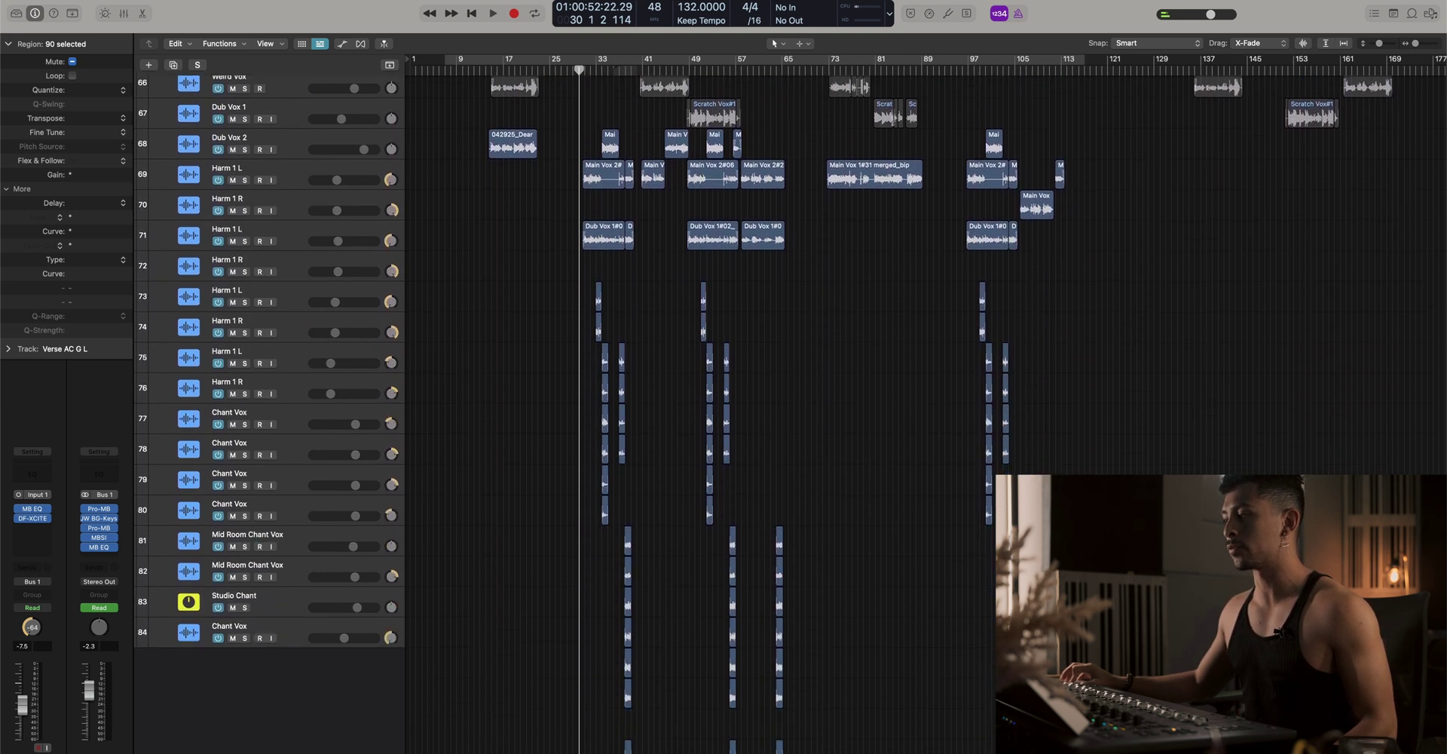
{"action": "left_click_drag", "start_coordinate": [325, 752], "coordinate": [324, 746]}
Group the four moved Verse and Chorus AC G tracks into a folder stack named MISC and expand it
{"action": "right_click", "coordinate": [296, 567]}
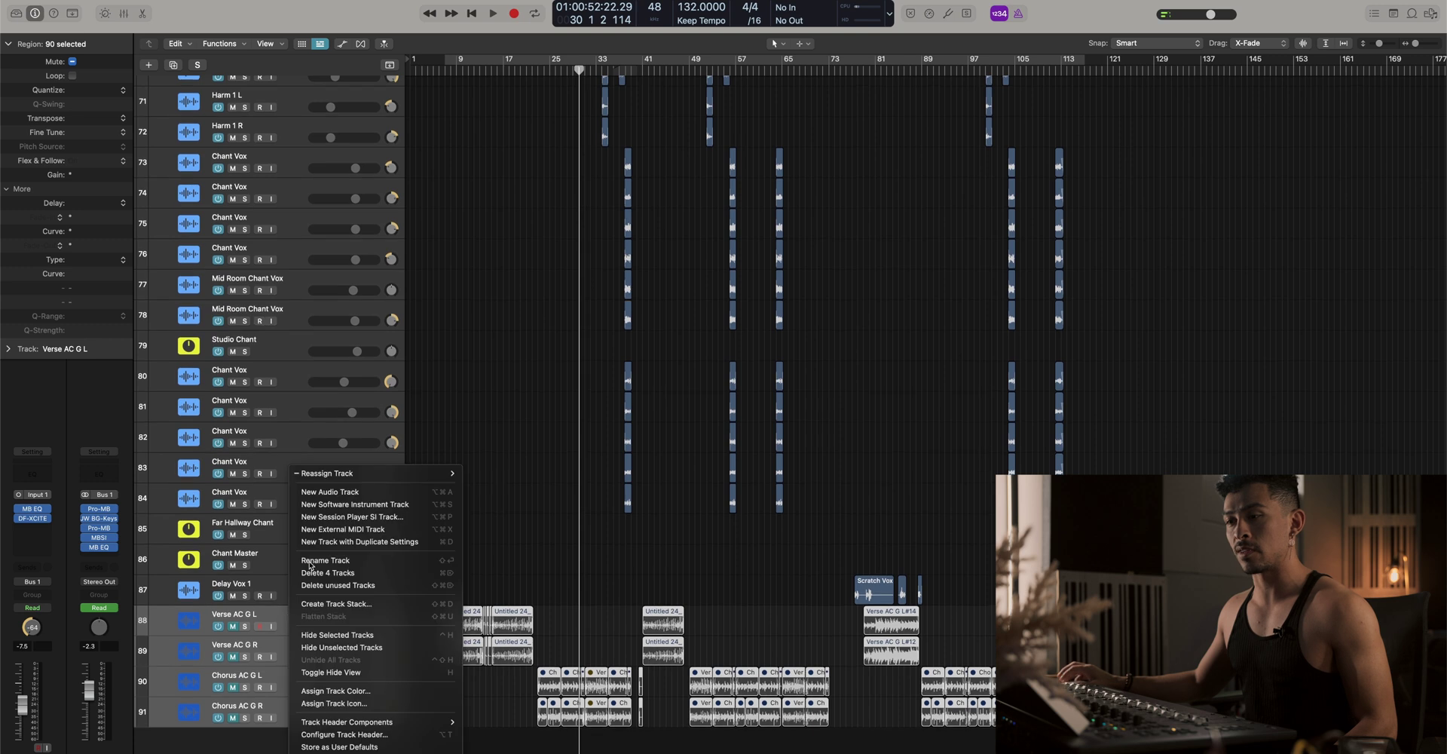
{"action": "left_click", "coordinate": [337, 603]}
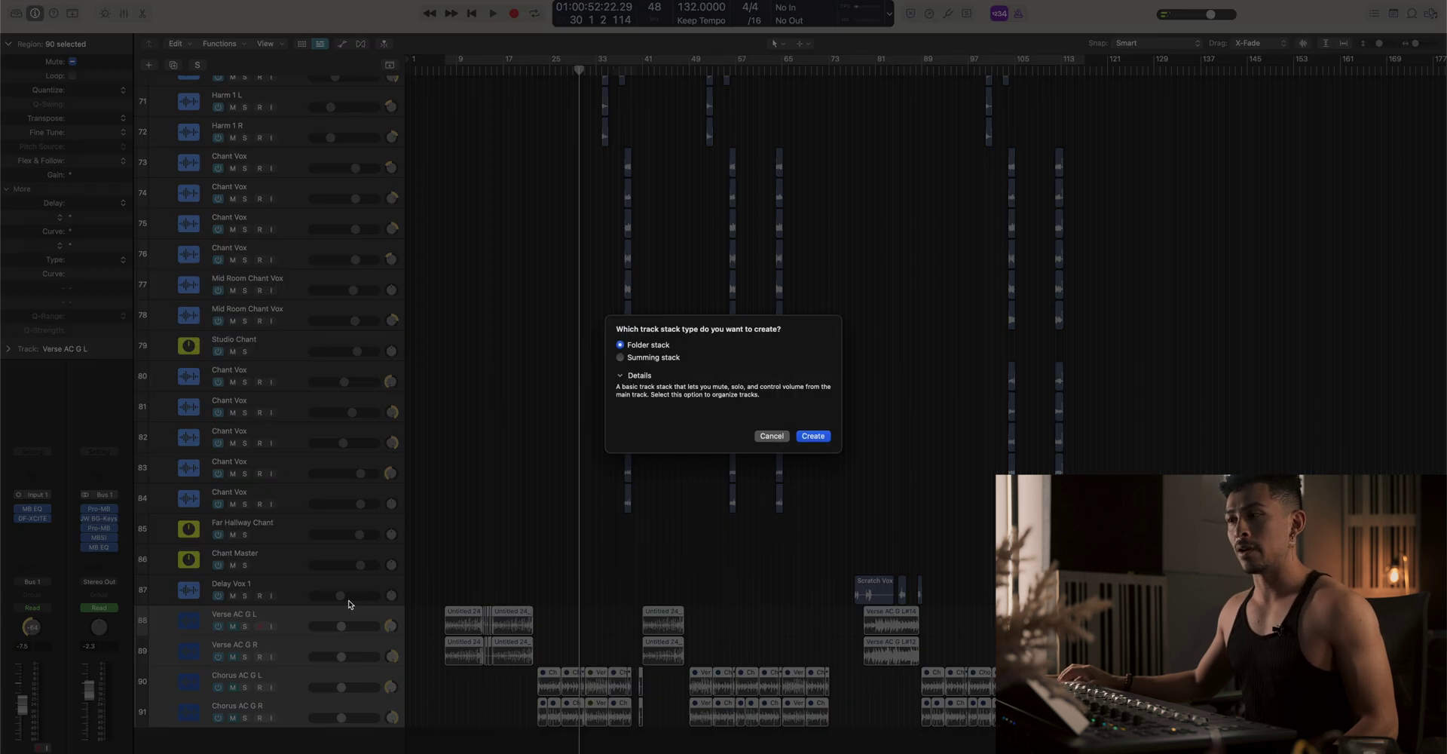
{"action": "key", "text": "Return"}
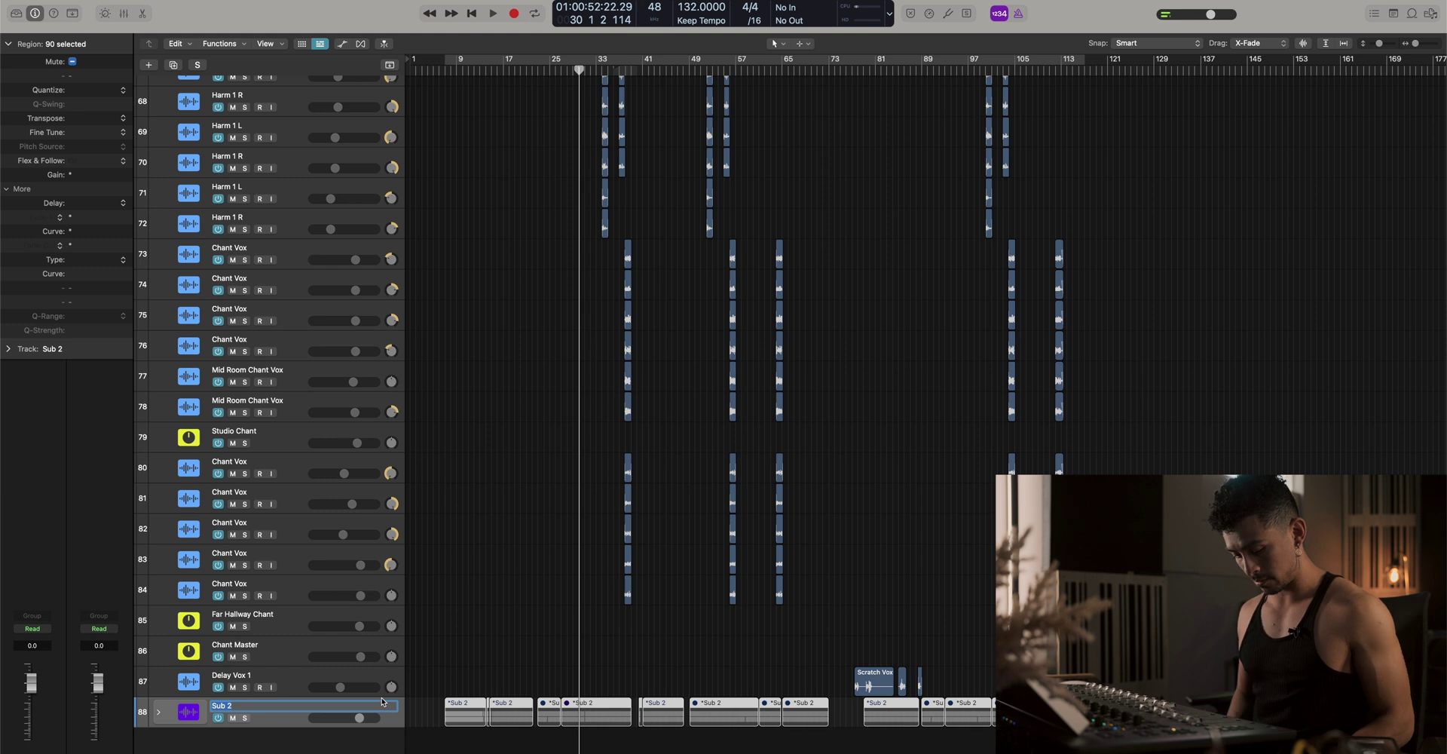
{"action": "type", "text": "MISC"}
{"action": "key", "text": "Return"}
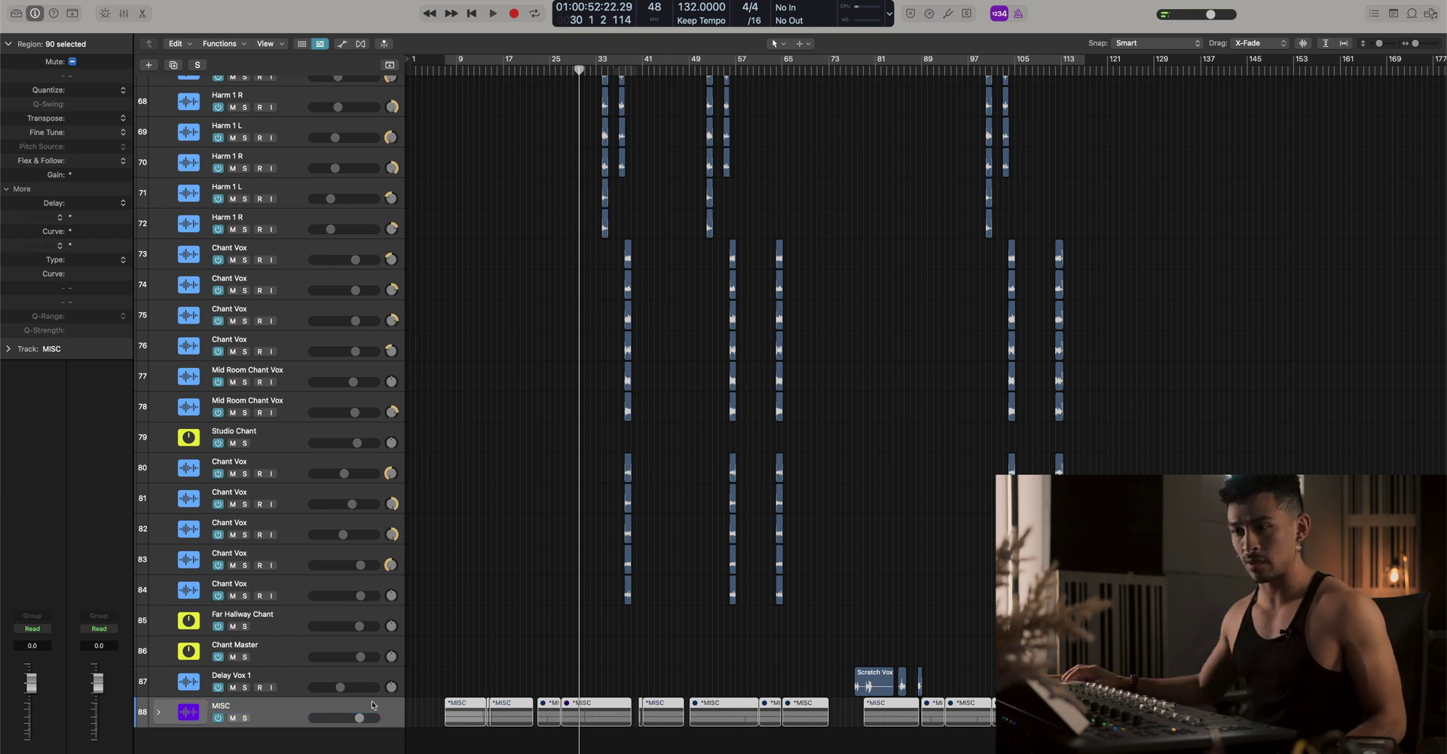
{"action": "left_click", "coordinate": [157, 711]}
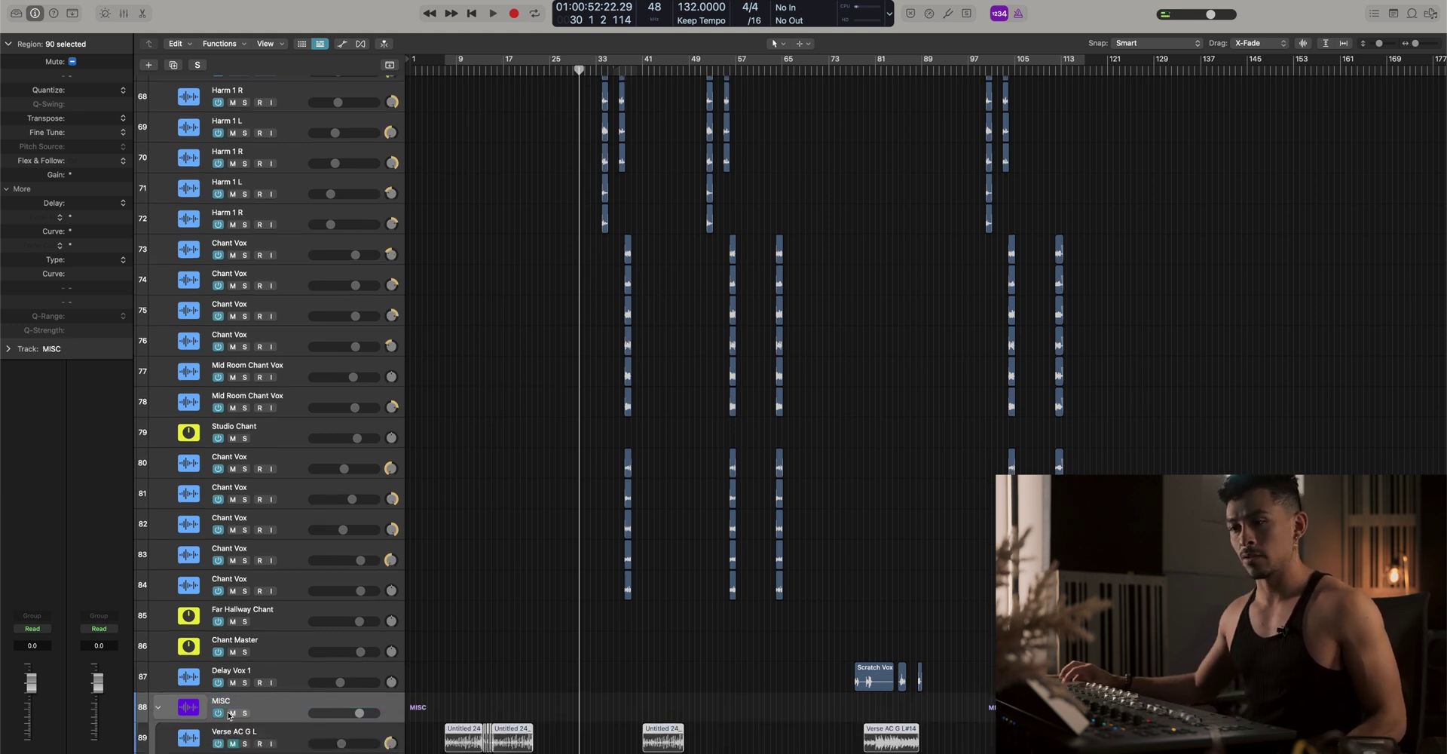
{"action": "scroll", "coordinate": [324, 693], "scroll_direction": "down", "scroll_amount": 2}
Move the Warm Embers track to the end of the MISC stack, below Chorus AC G R
{"action": "scroll", "coordinate": [325, 693], "scroll_direction": "up", "scroll_amount": 20}
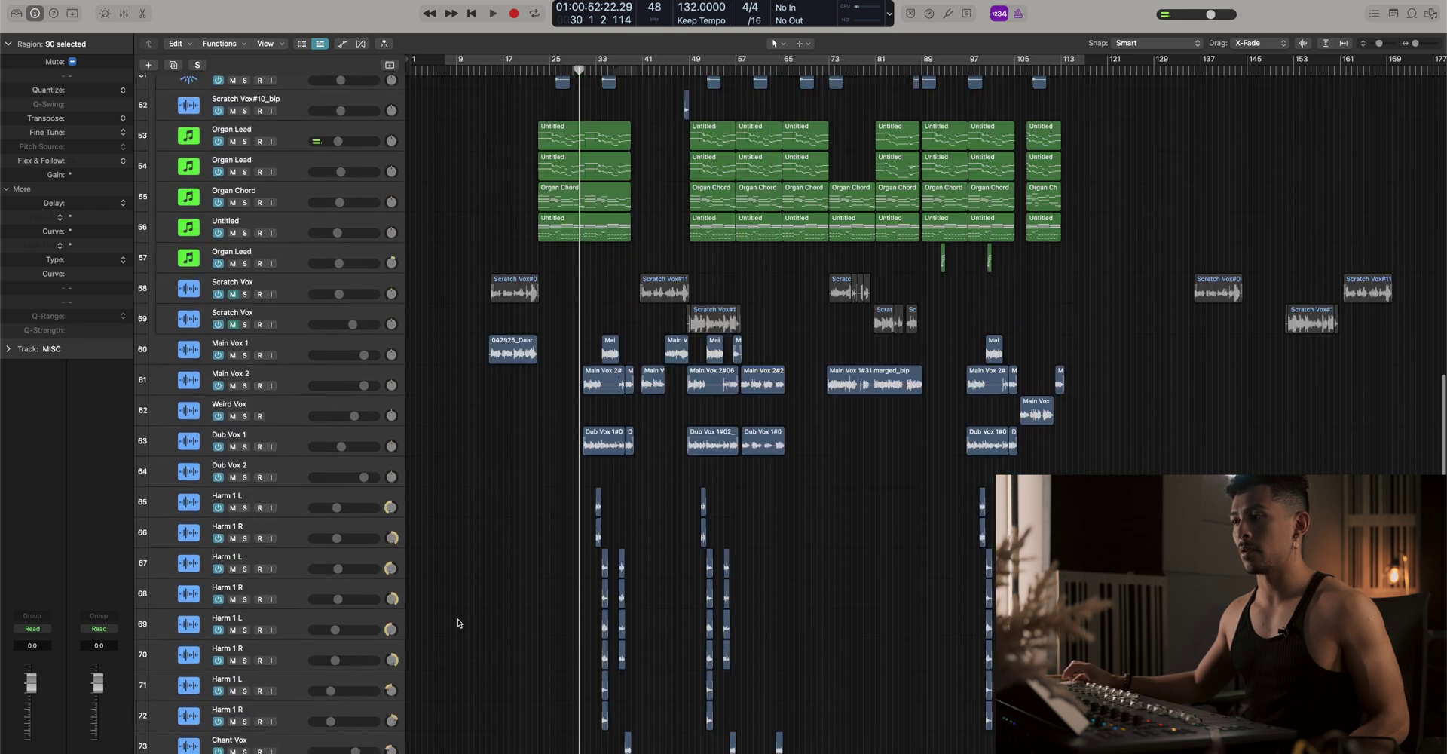
{"action": "scroll", "coordinate": [505, 399], "scroll_direction": "up", "scroll_amount": 5}
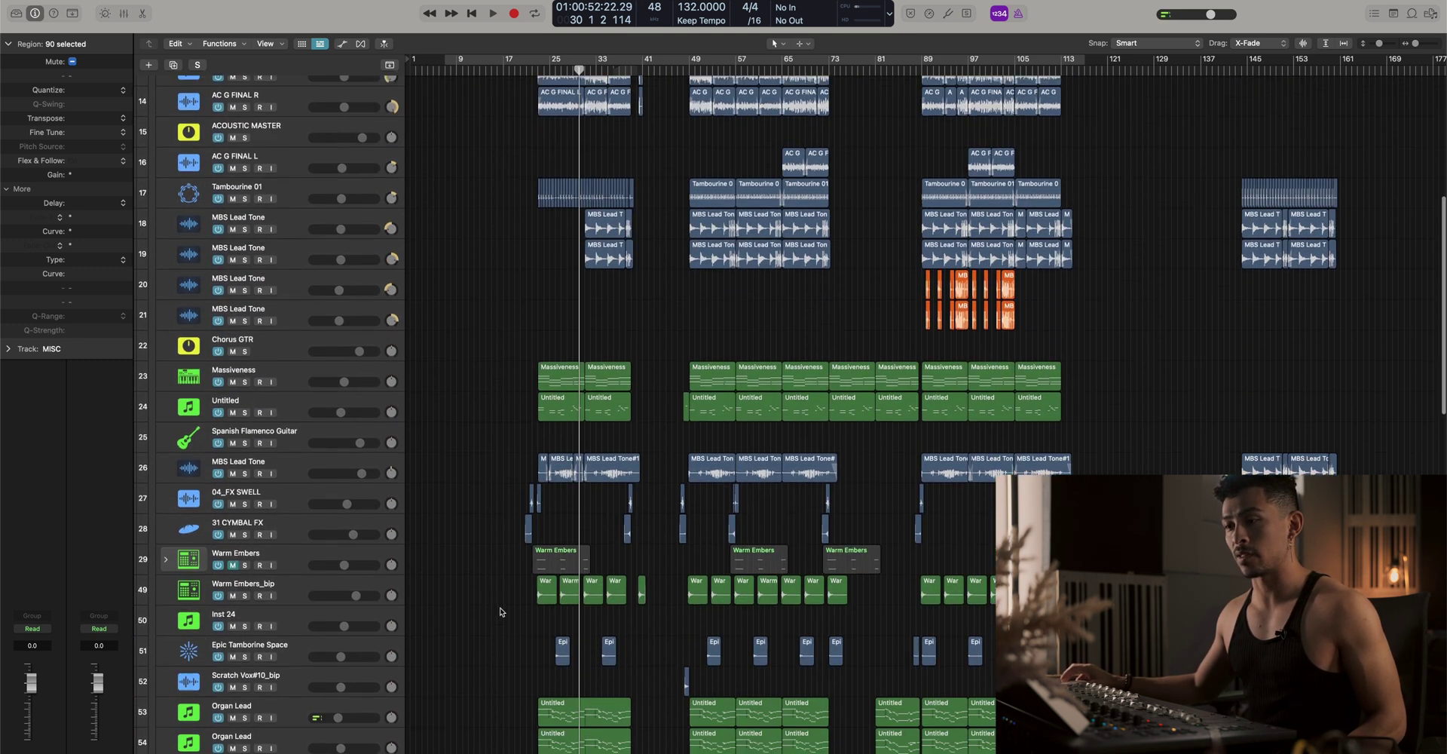
{"action": "left_click", "coordinate": [290, 554]}
{"action": "scroll", "coordinate": [288, 539], "scroll_direction": "down", "scroll_amount": 1}
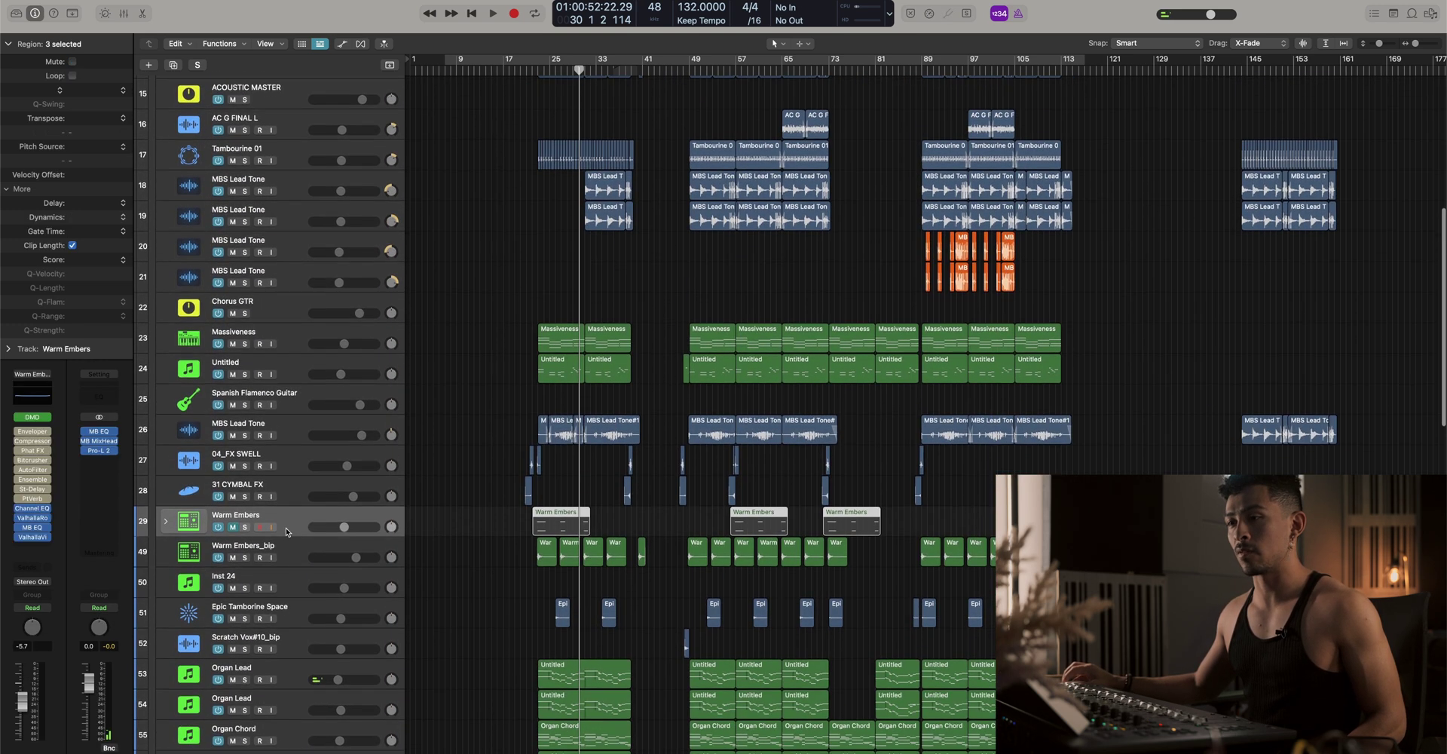
{"action": "scroll", "coordinate": [419, 399], "scroll_direction": "down", "scroll_amount": 4}
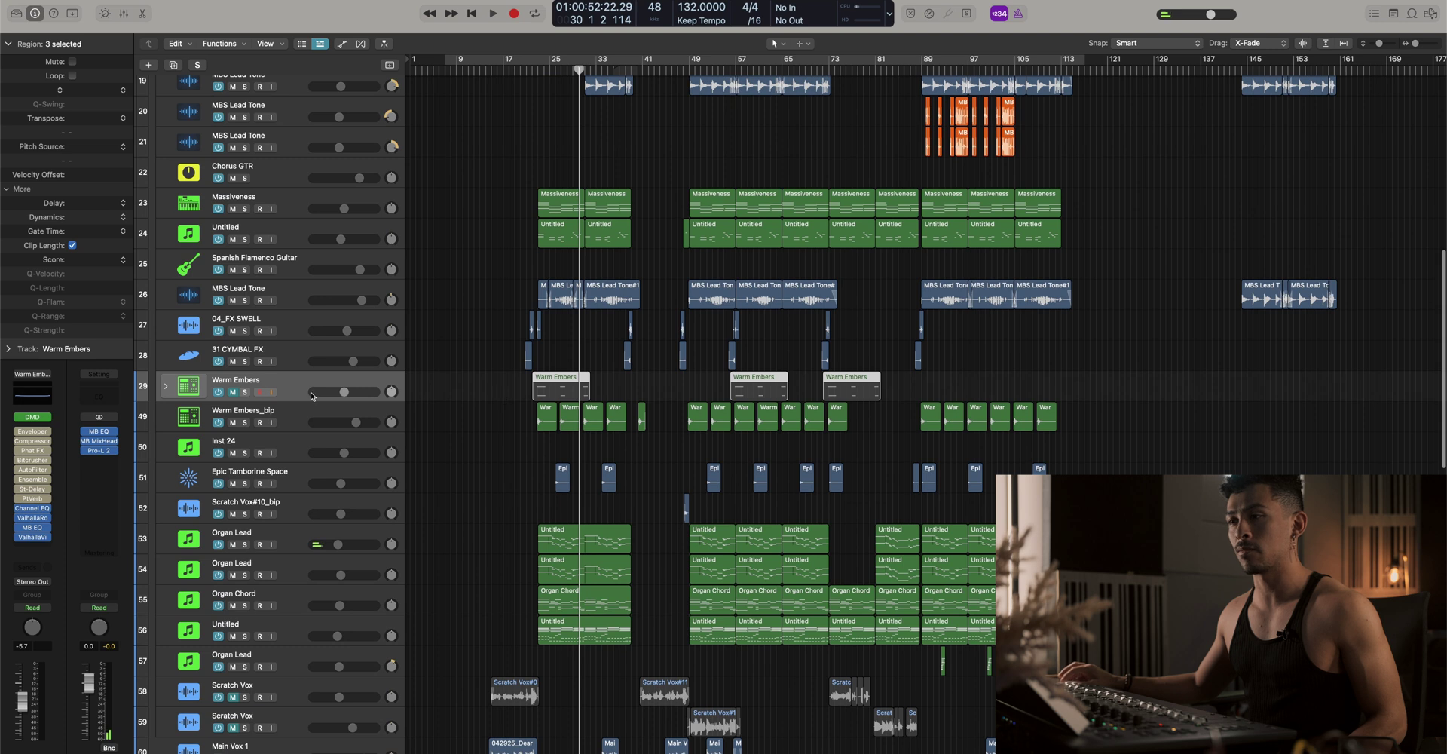
{"action": "key", "text": "super+Down"}
{"action": "left_click_drag", "start_coordinate": [511, 439], "coordinate": [1167, 442]}
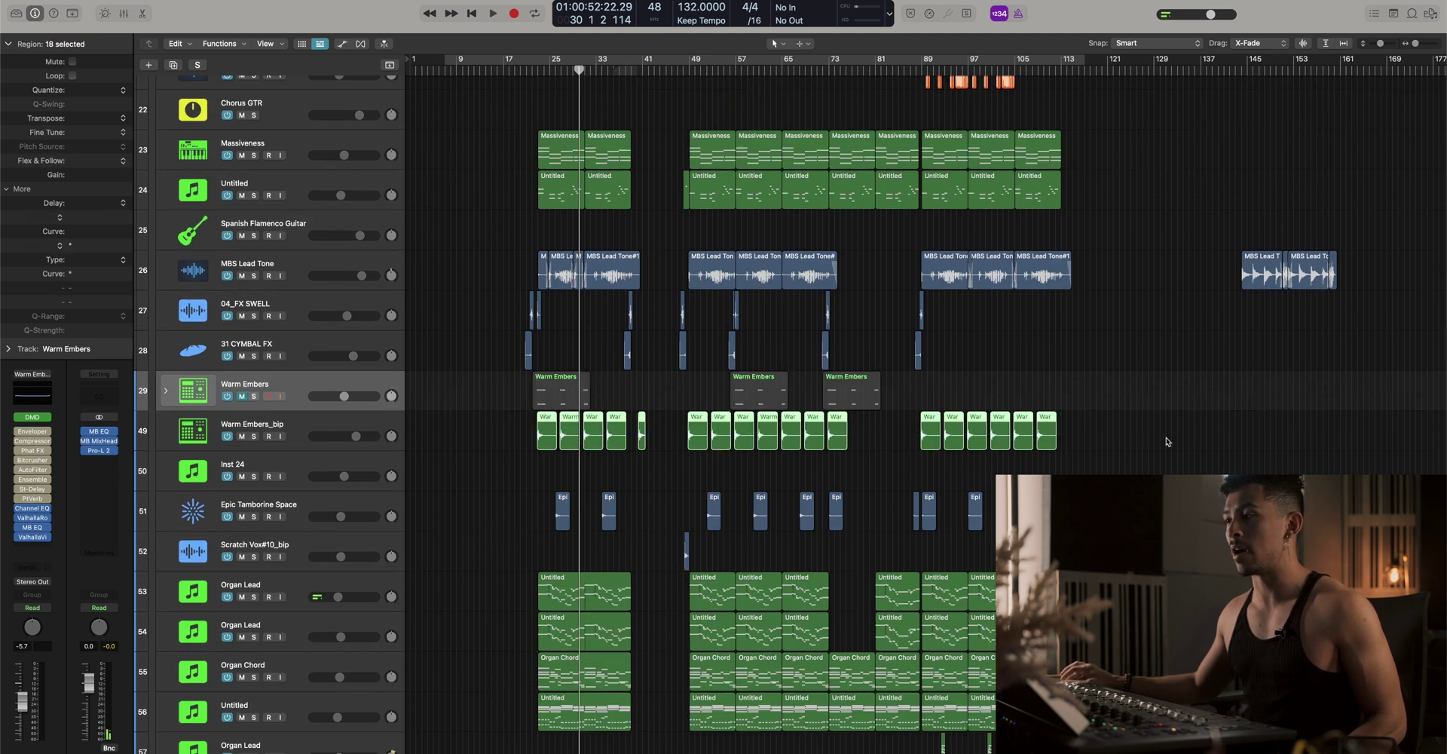
{"action": "key", "text": "super+BackSpace"}
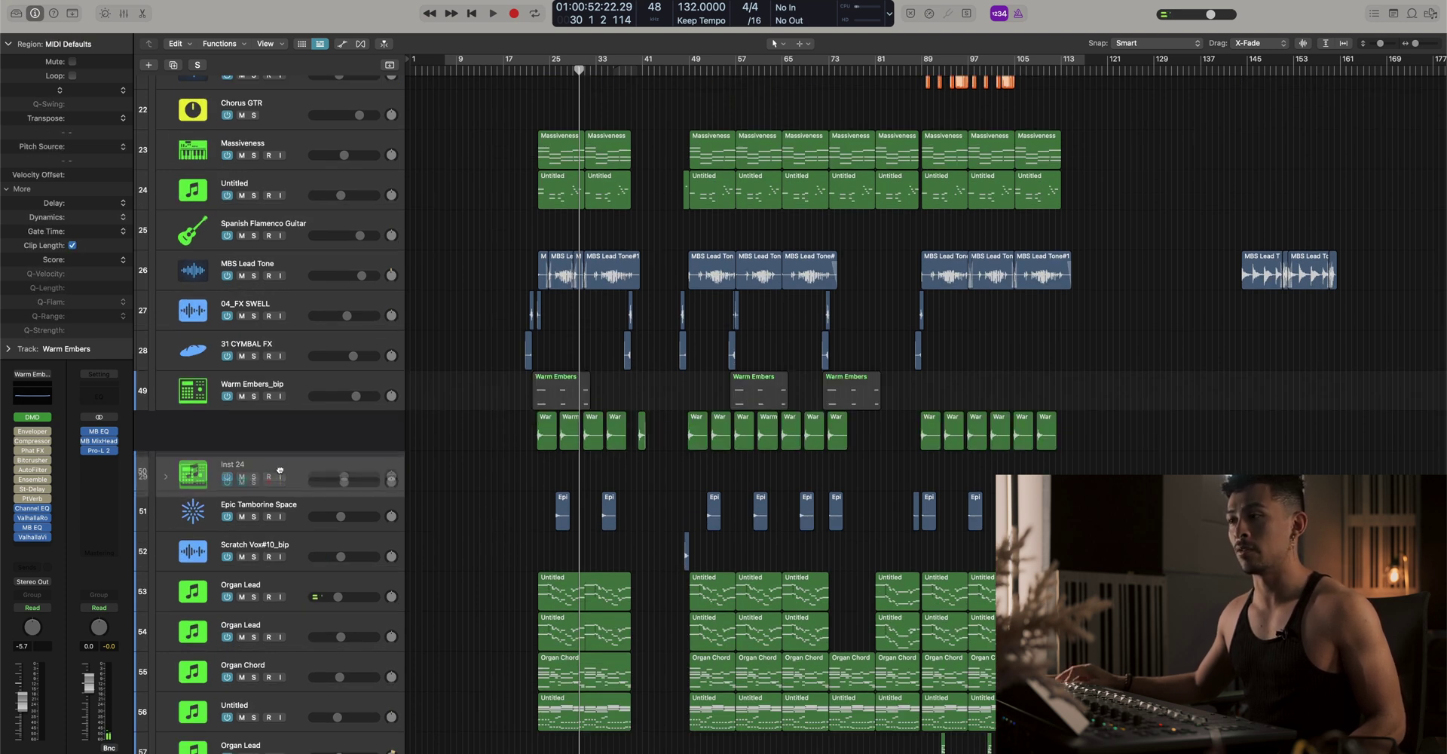
{"action": "scroll", "coordinate": [753, 414], "scroll_direction": "down", "scroll_amount": 15}
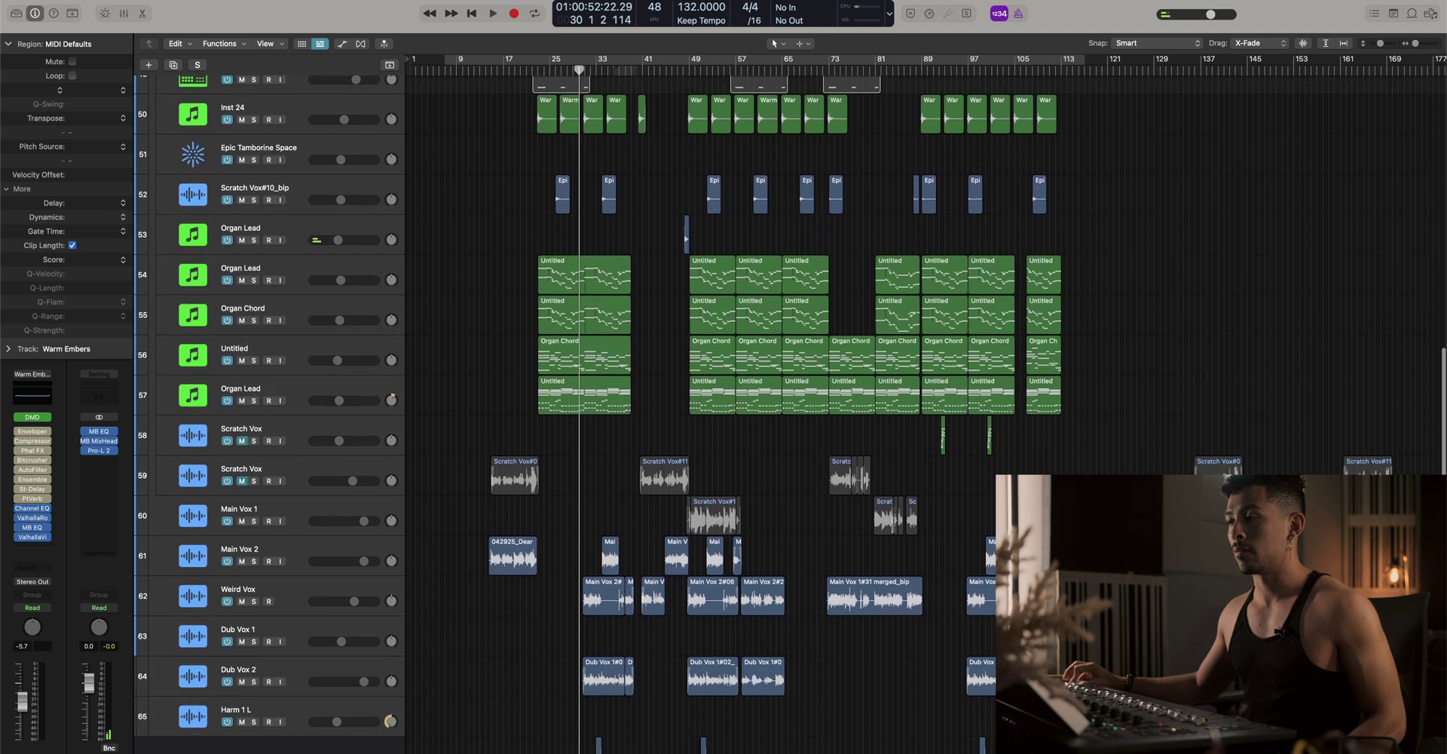
{"action": "scroll", "coordinate": [754, 414], "scroll_direction": "down", "scroll_amount": 10}
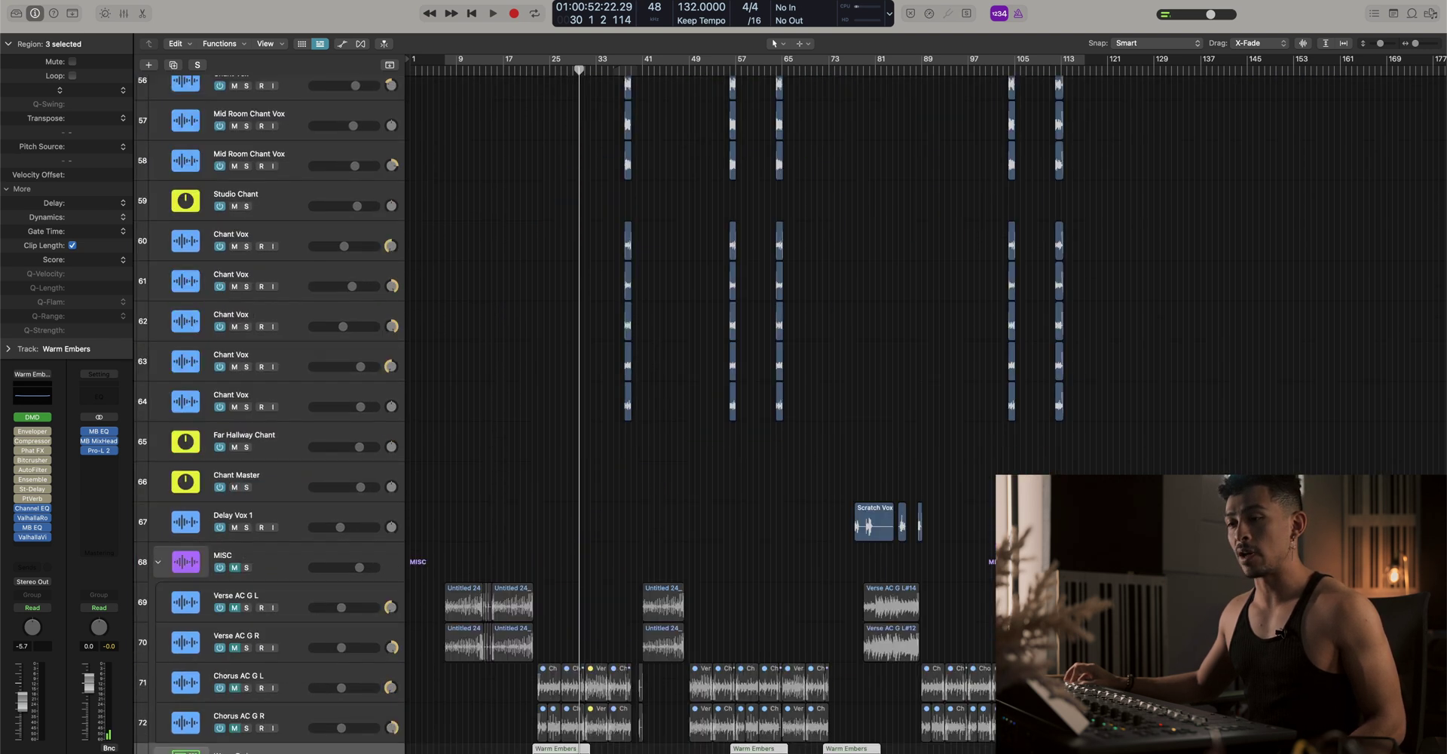
Move the IMG_2998_ch2 track from the top of the track list to the end of the MISC stack
{"action": "scroll", "coordinate": [369, 653], "scroll_direction": "up", "scroll_amount": 15}
{"action": "scroll", "coordinate": [373, 663], "scroll_direction": "up", "scroll_amount": 5}
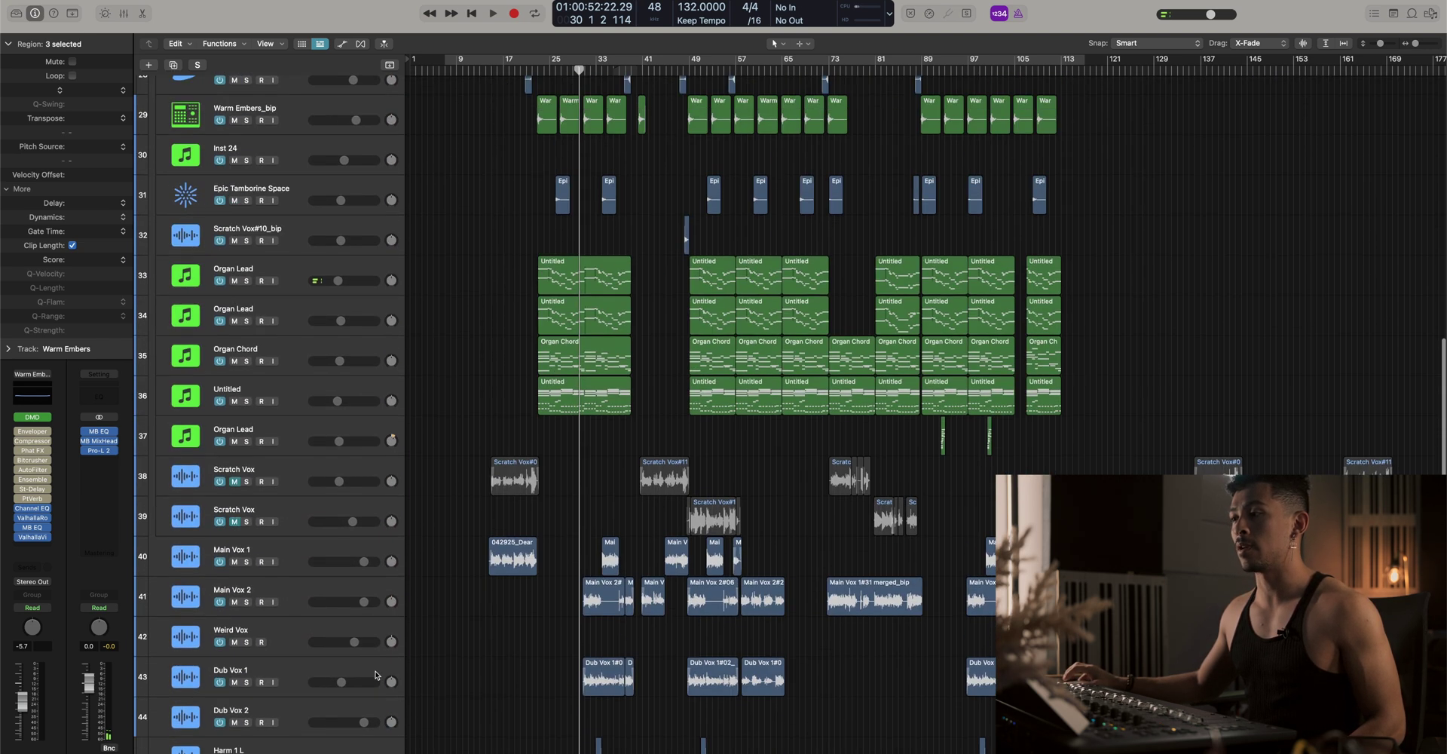
{"action": "scroll", "coordinate": [849, 373], "scroll_direction": "up", "scroll_amount": 15}
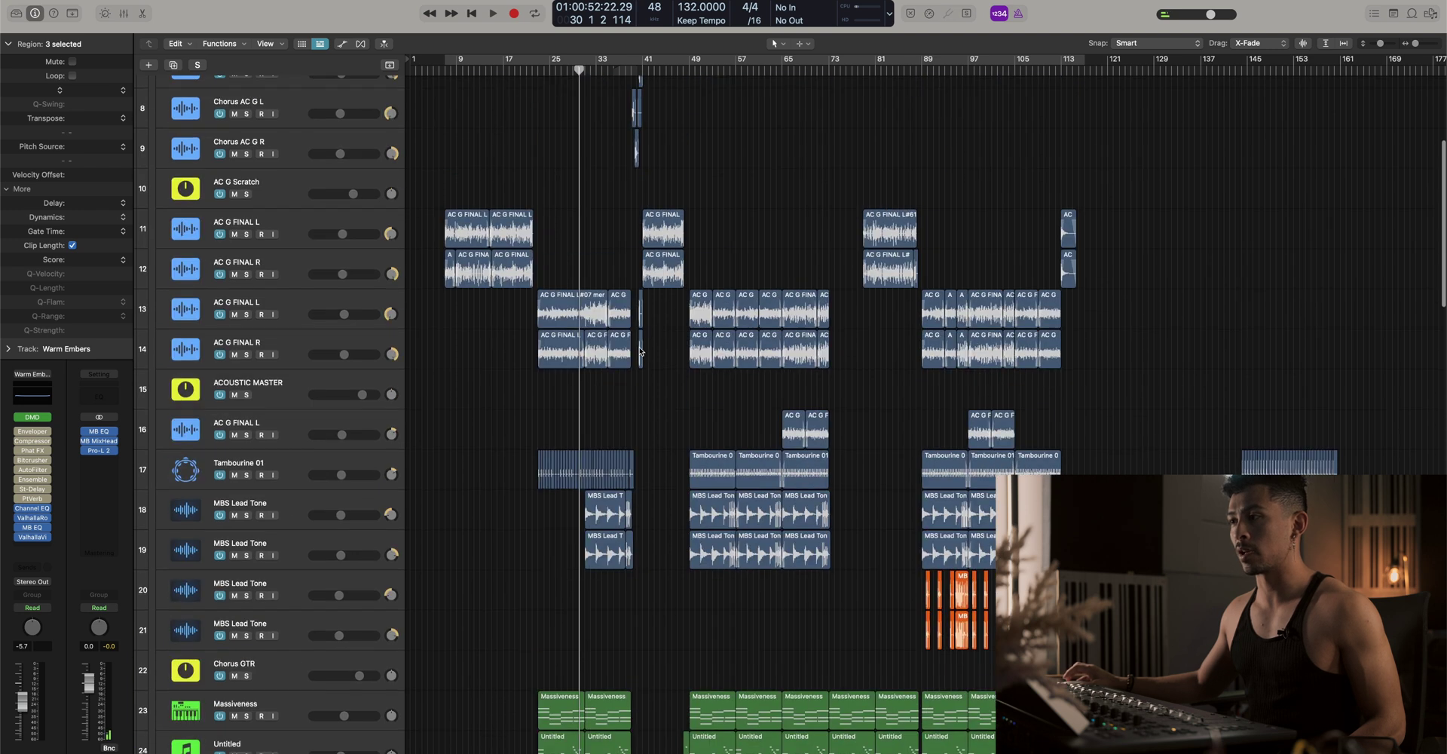
{"action": "scroll", "coordinate": [639, 351], "scroll_direction": "up", "scroll_amount": 4}
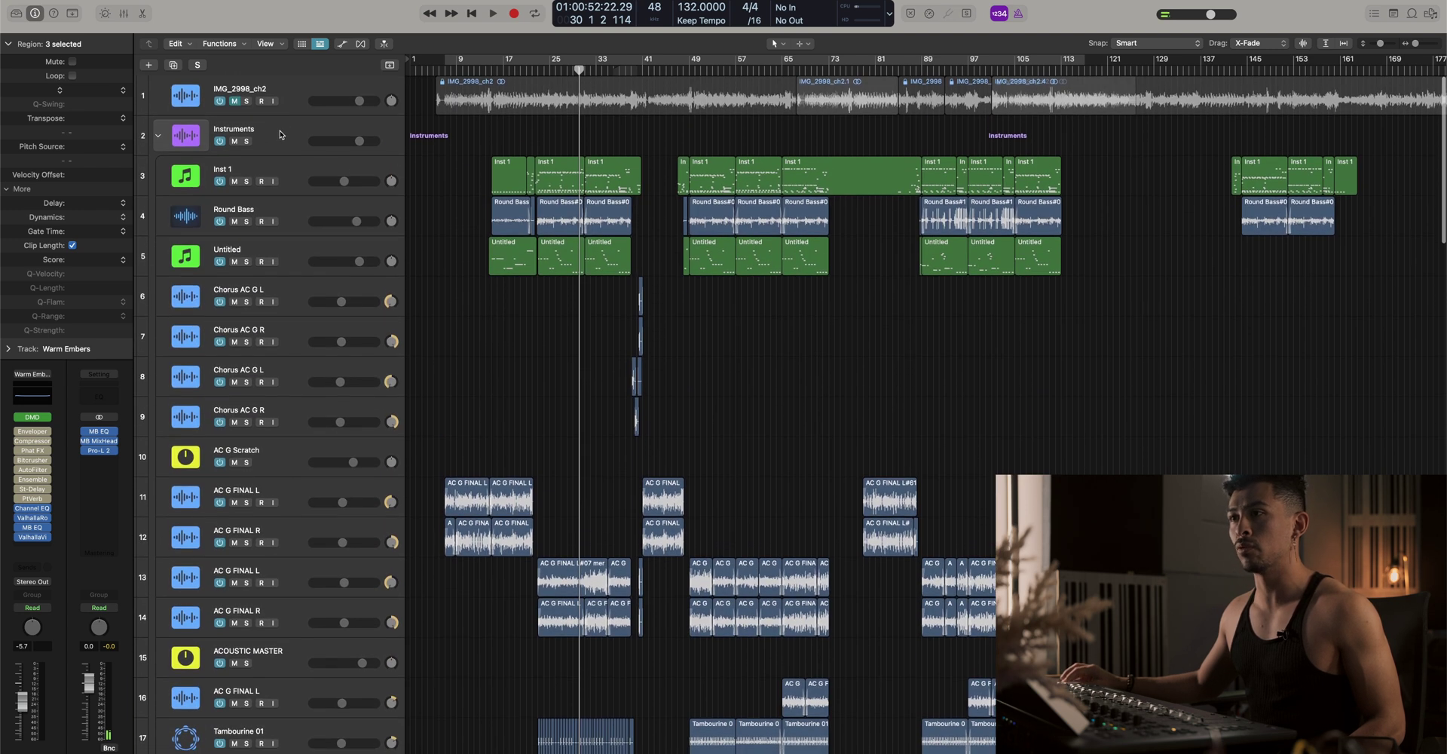
{"action": "left_click", "coordinate": [280, 134]}
{"action": "left_click", "coordinate": [290, 87]}
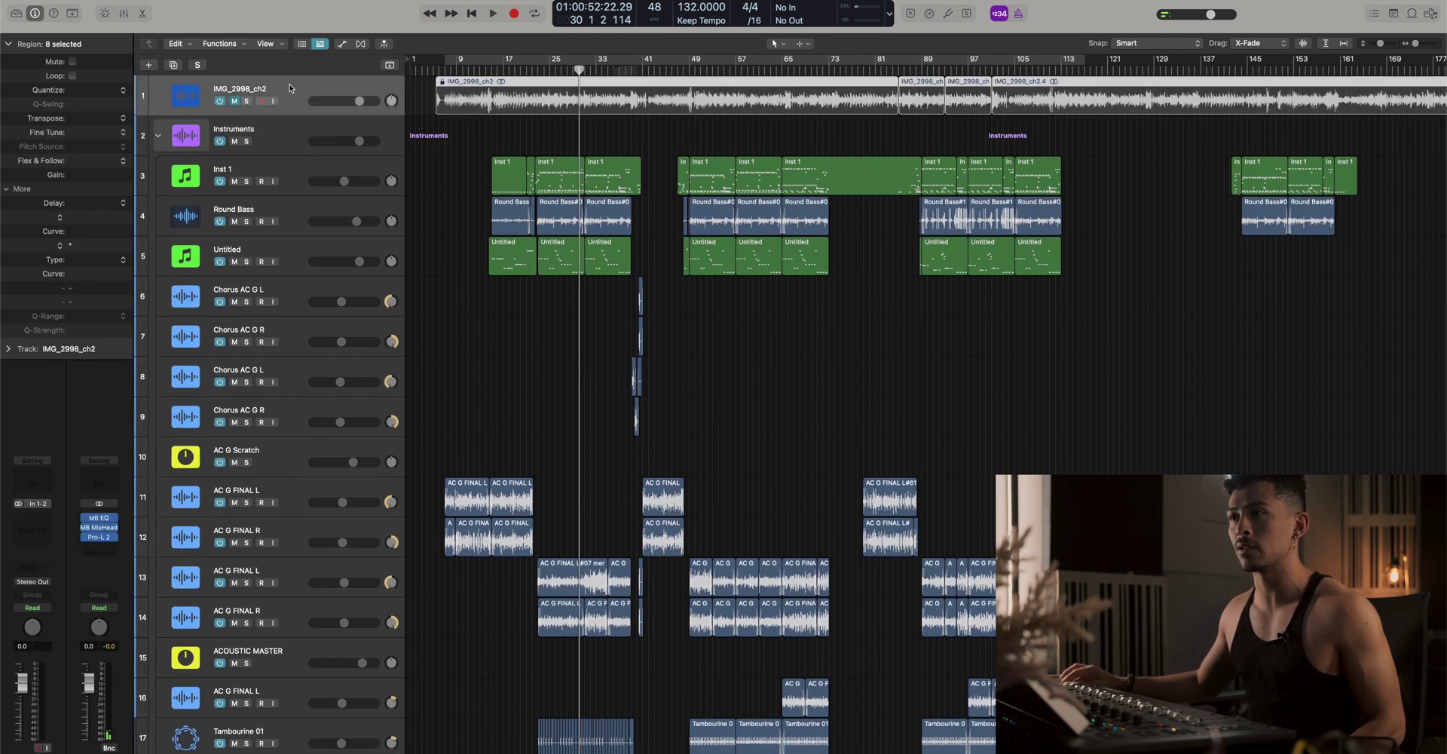
Move the two adjacent Scratch Vox tracks above Main Vox 1 into the MISC stack and collapse the stack
{"action": "scroll", "coordinate": [289, 88], "scroll_direction": "down", "scroll_amount": 15}
{"action": "left_click", "coordinate": [285, 487]}
{"action": "left_click", "coordinate": [285, 461], "text": "shift"}
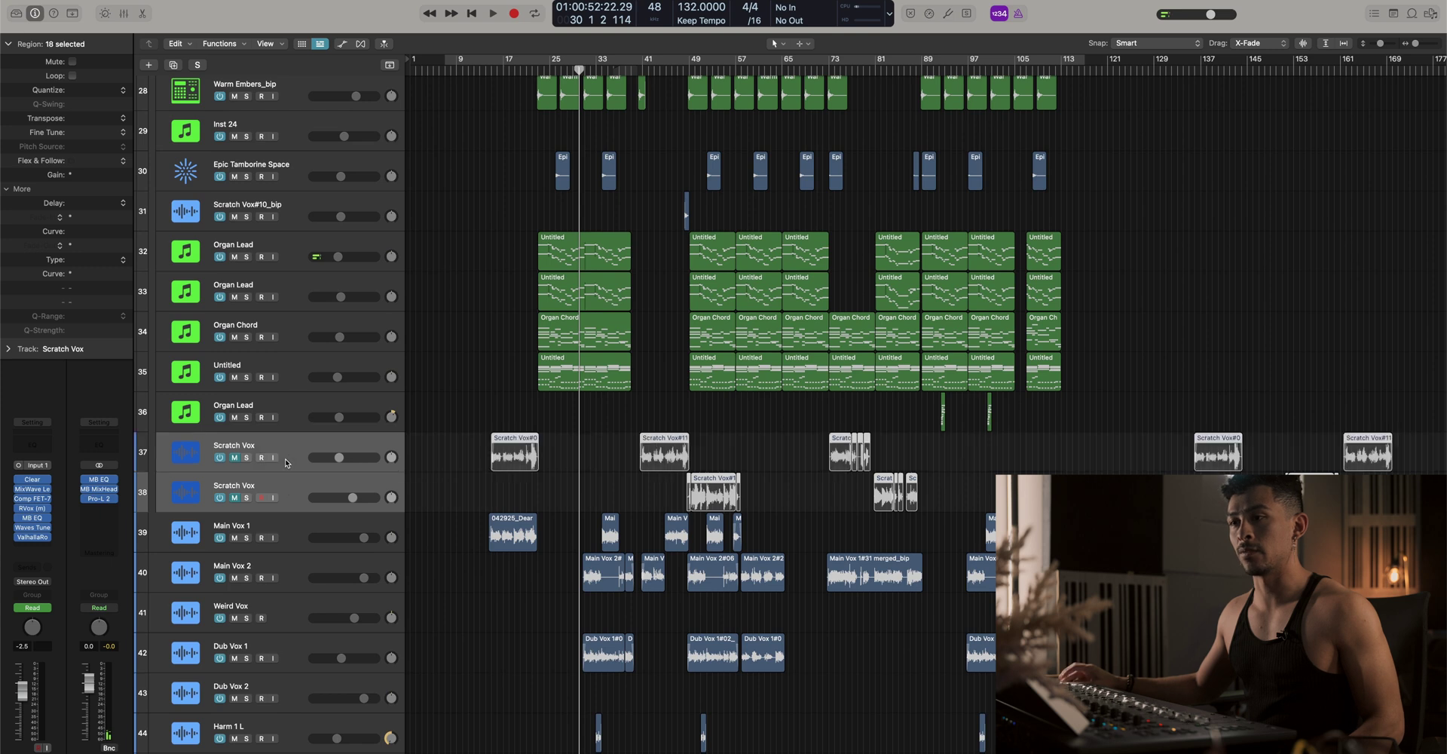
{"action": "key", "text": "super+Up"}
{"action": "key", "text": "super+Up"}
{"action": "key", "text": "super+Up"}
{"action": "key", "text": "super+Up"}
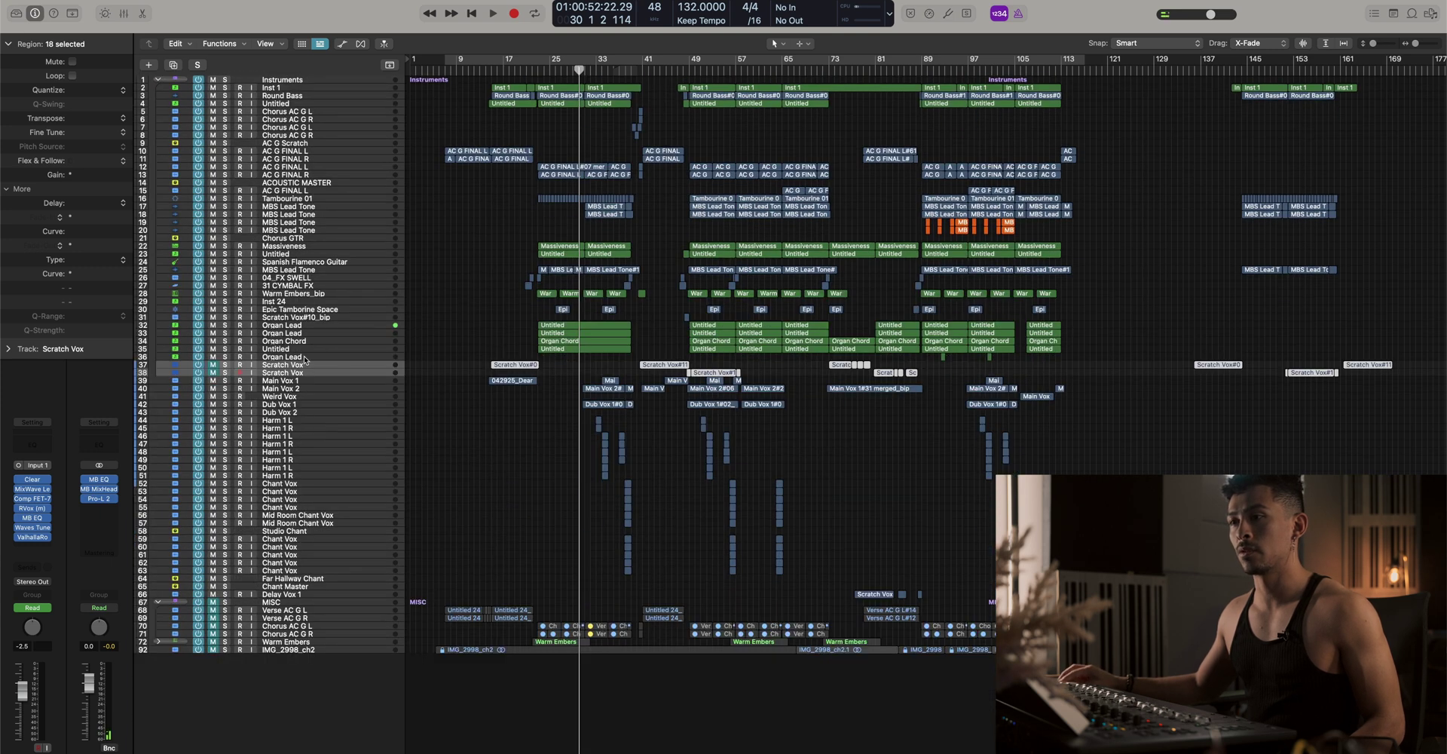
{"action": "left_click_drag", "start_coordinate": [303, 367], "coordinate": [276, 567]}
{"action": "key", "text": "super+Down"}
{"action": "key", "text": "super+Down"}
{"action": "key", "text": "super+Down"}
{"action": "key", "text": "super+Down"}
{"action": "left_click", "coordinate": [166, 530]}
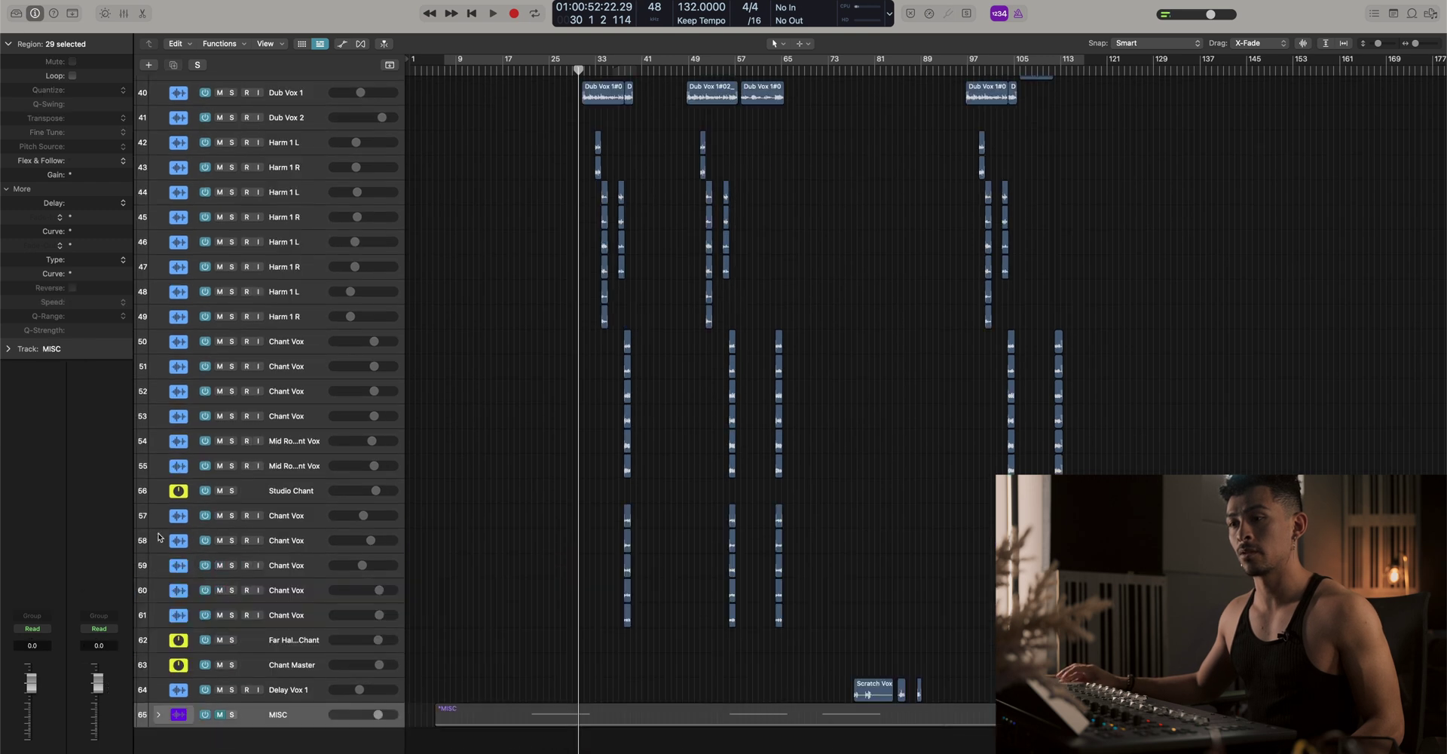
Group all vocal tracks from Main Vox 1 through Delay Vox 1 into a folder stack
{"action": "key", "text": "super+Down"}
{"action": "key", "text": "super+Left"}
{"action": "left_click", "coordinate": [279, 684]}
{"action": "scroll", "coordinate": [279, 684], "scroll_direction": "up", "scroll_amount": 5}
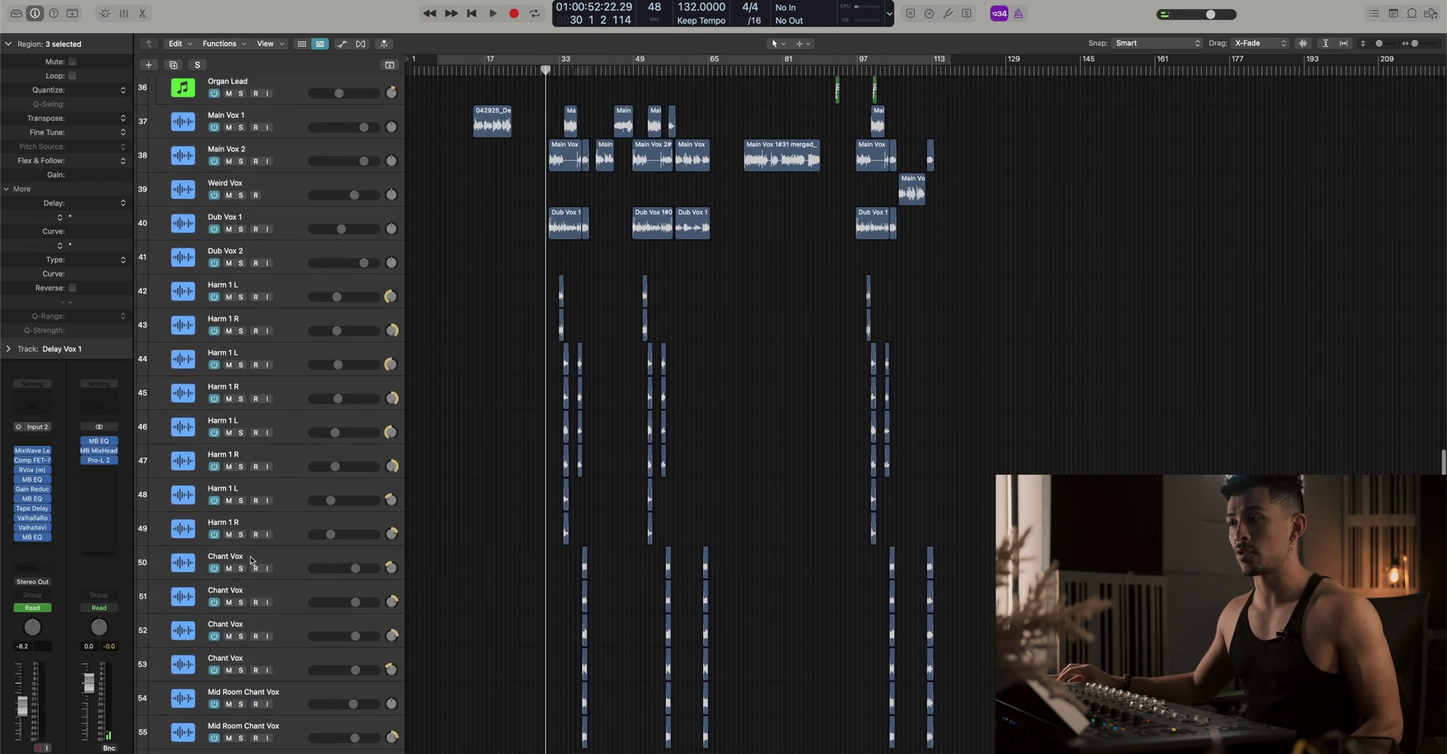
{"action": "scroll", "coordinate": [242, 558], "scroll_direction": "up", "scroll_amount": 5}
{"action": "scroll", "coordinate": [287, 508], "scroll_direction": "down", "scroll_amount": 9}
{"action": "right_click", "coordinate": [279, 509]}
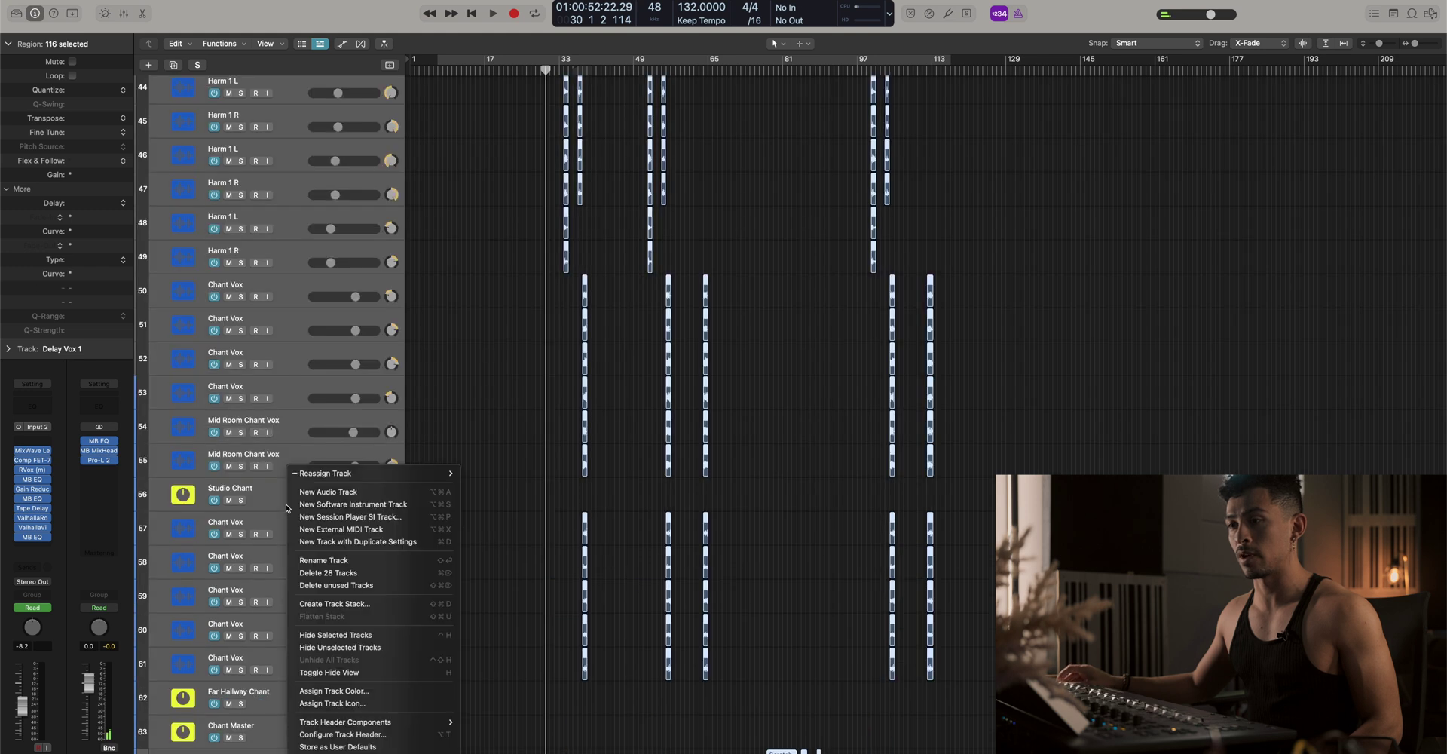
{"action": "left_click", "coordinate": [336, 603]}
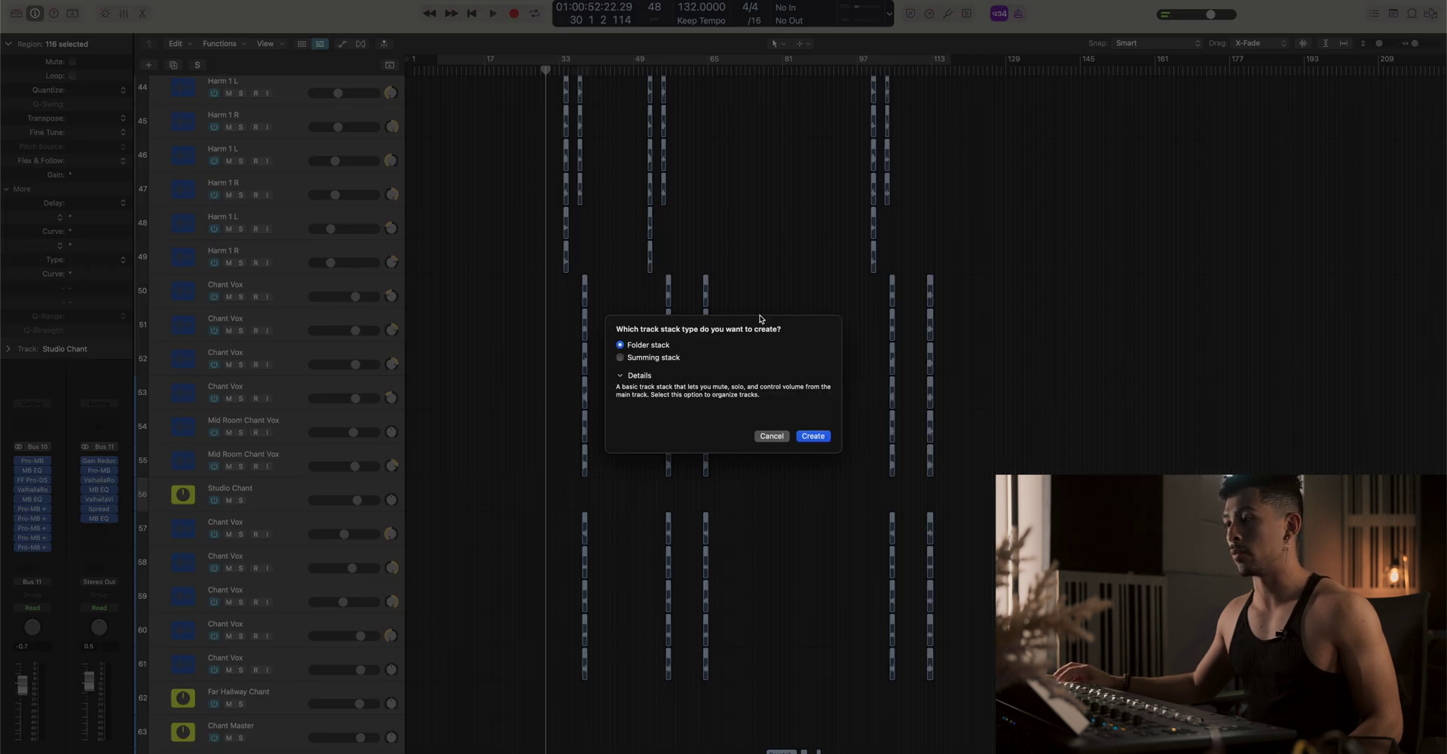
{"action": "left_click", "coordinate": [812, 436]}
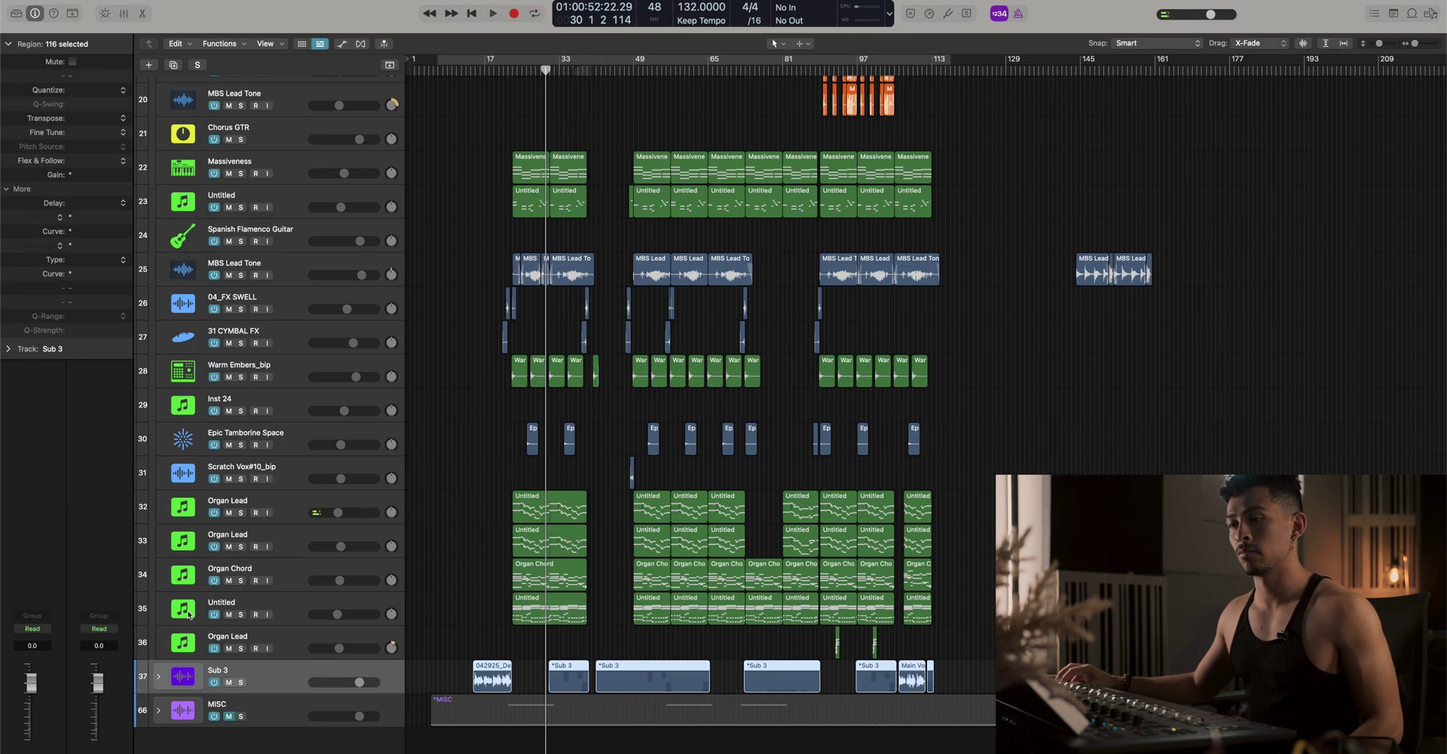
Expand the new vocal folder stack to check its tracks, rename it VOCALS, and collapse it
{"action": "left_click", "coordinate": [158, 677]}
{"action": "scroll", "coordinate": [372, 499], "scroll_direction": "down", "scroll_amount": 5}
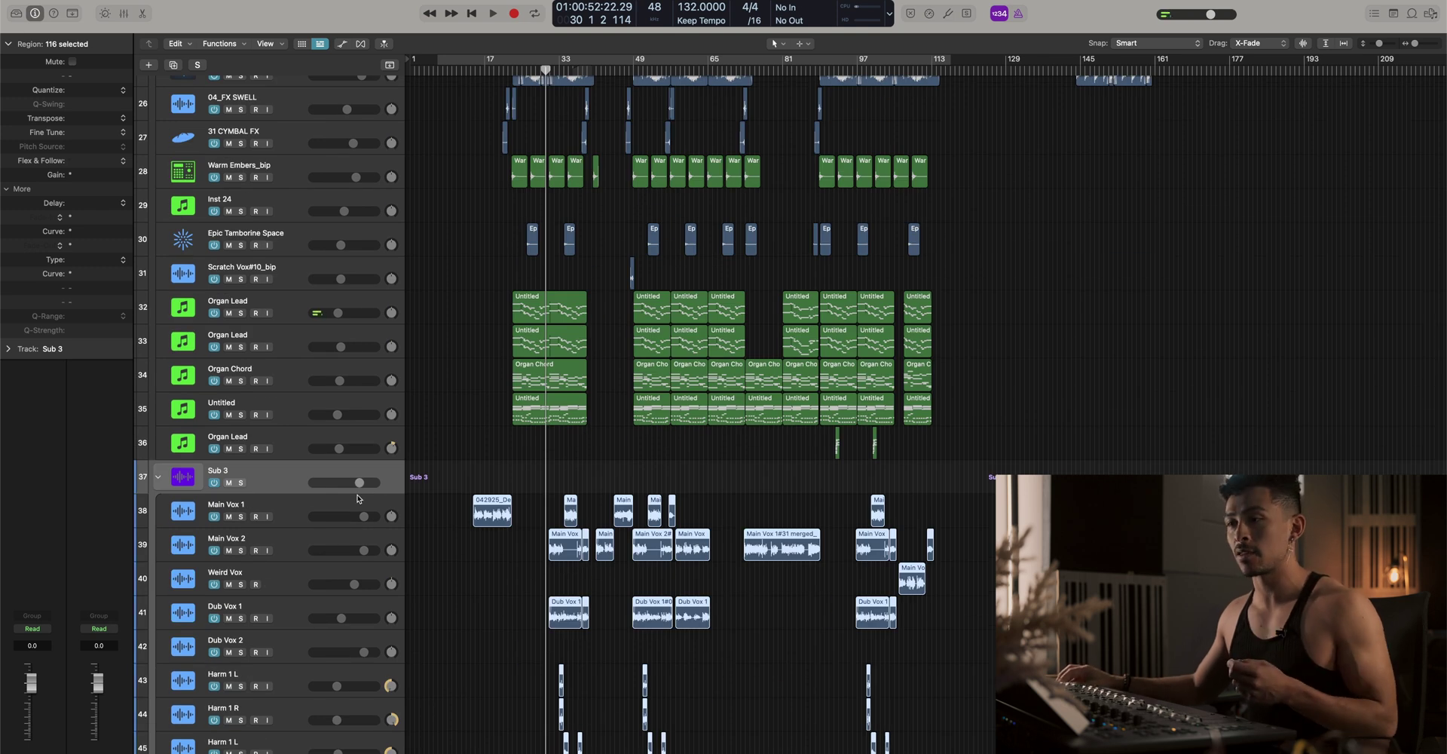
{"action": "mouse_move", "coordinate": [360, 487]}
{"action": "left_mouse_down"}
{"action": "mouse_move", "coordinate": [374, 483]}
{"action": "mouse_move", "coordinate": [353, 486]}
{"action": "left_mouse_up"}
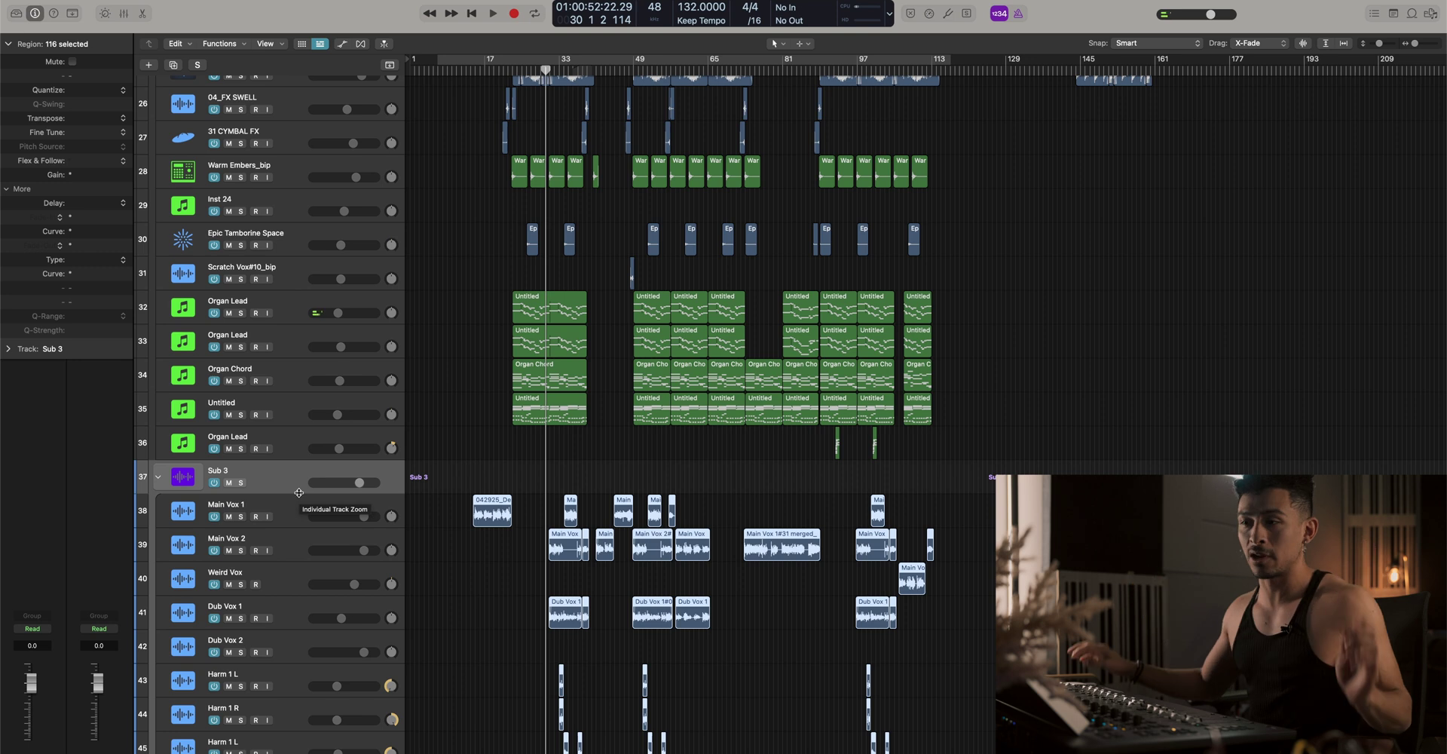
{"action": "double_click", "coordinate": [220, 472]}
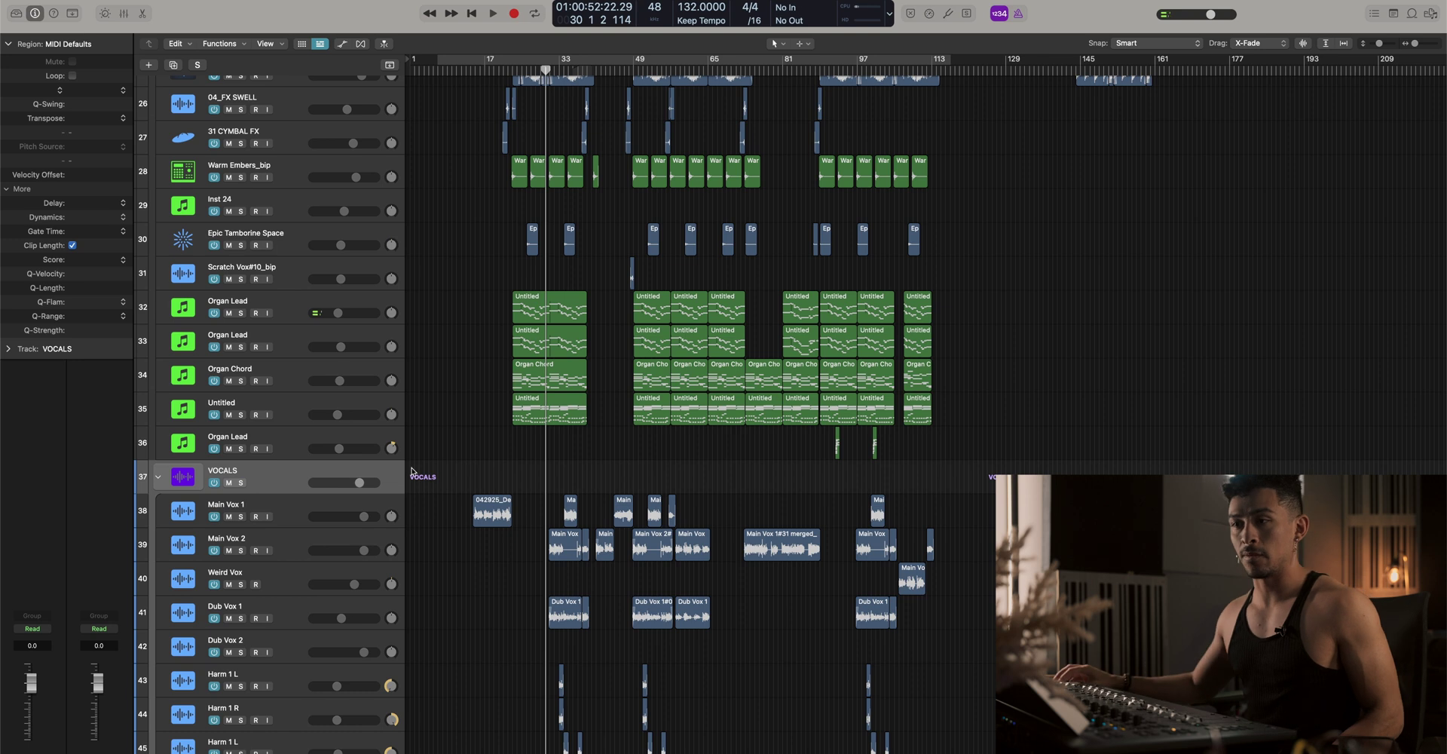
{"action": "left_click", "coordinate": [159, 478]}
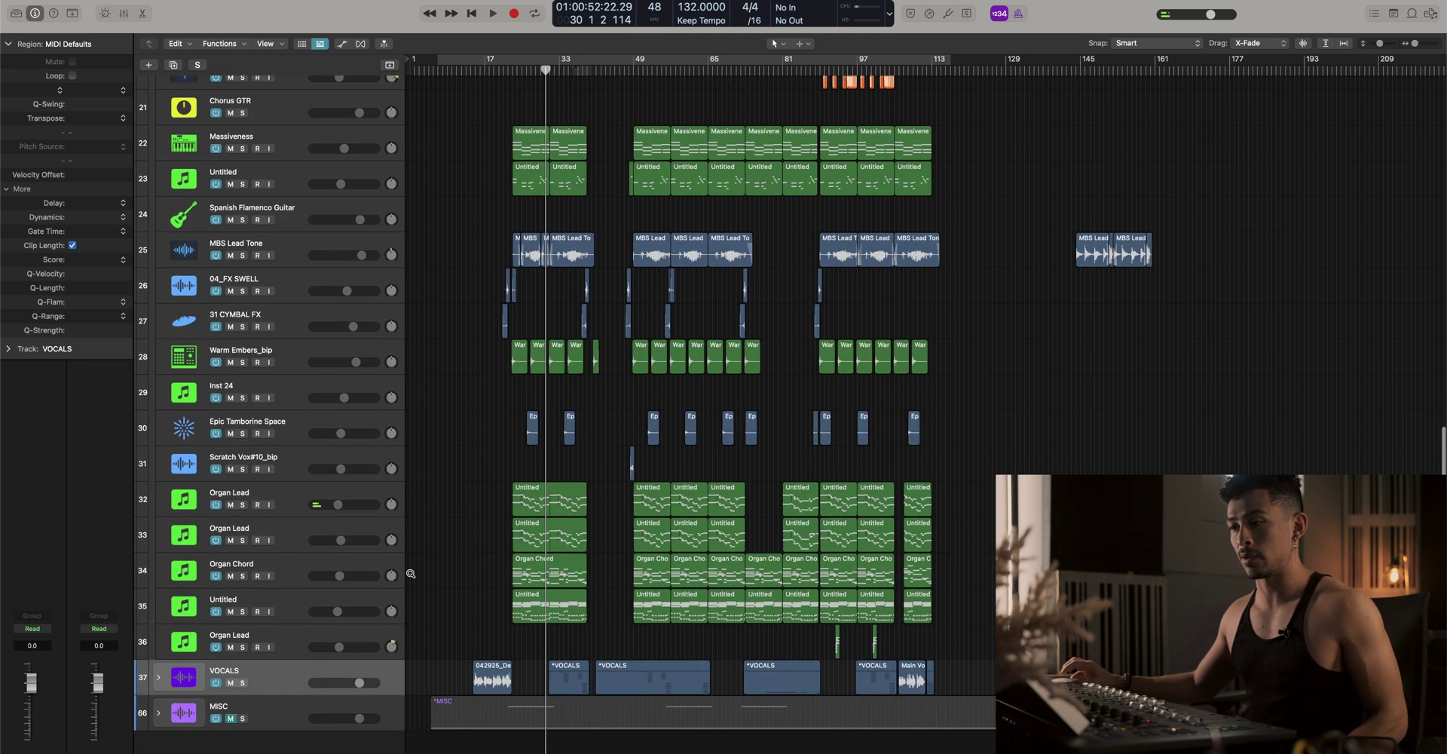
{"action": "left_click", "coordinate": [303, 636]}
{"action": "left_click_drag", "start_coordinate": [488, 511], "coordinate": [966, 665]}
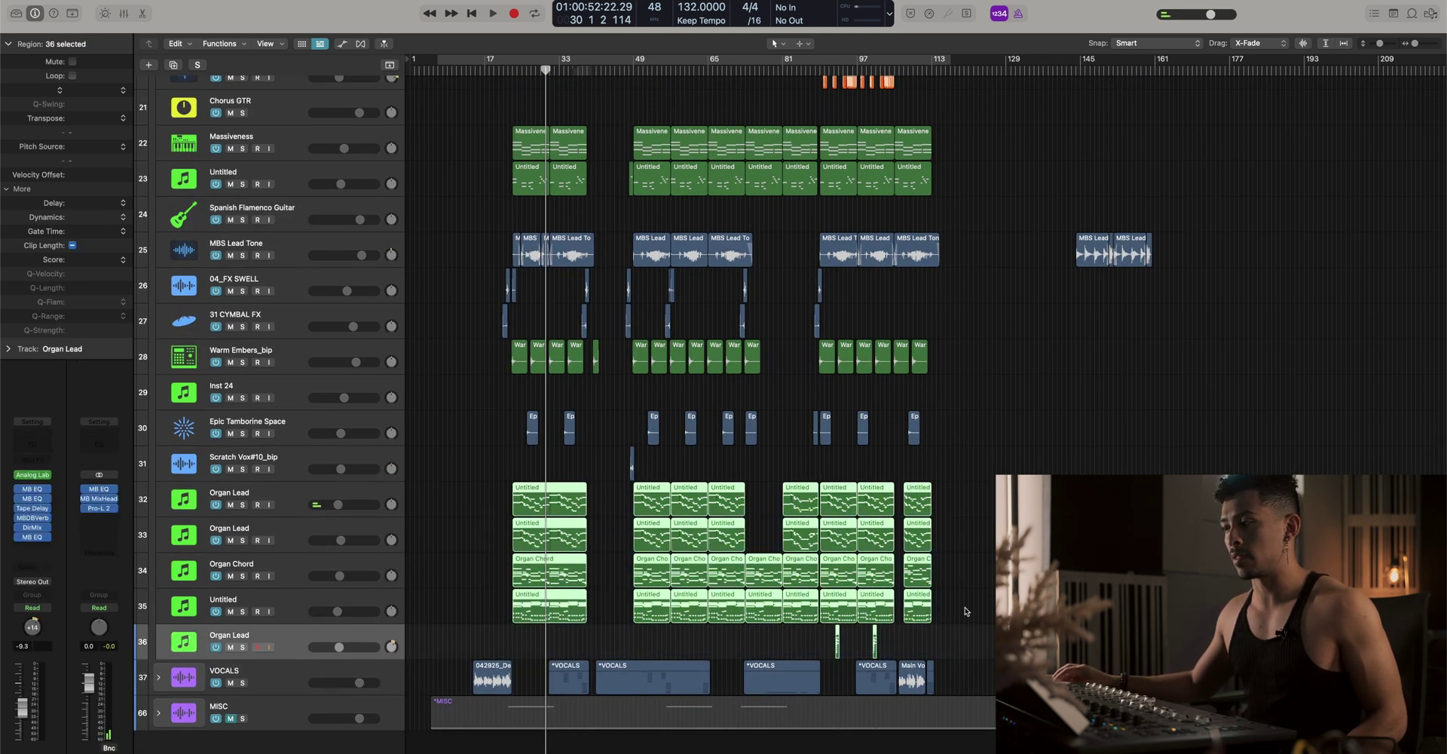
{"action": "left_click_drag", "start_coordinate": [1018, 621], "coordinate": [441, 532]}
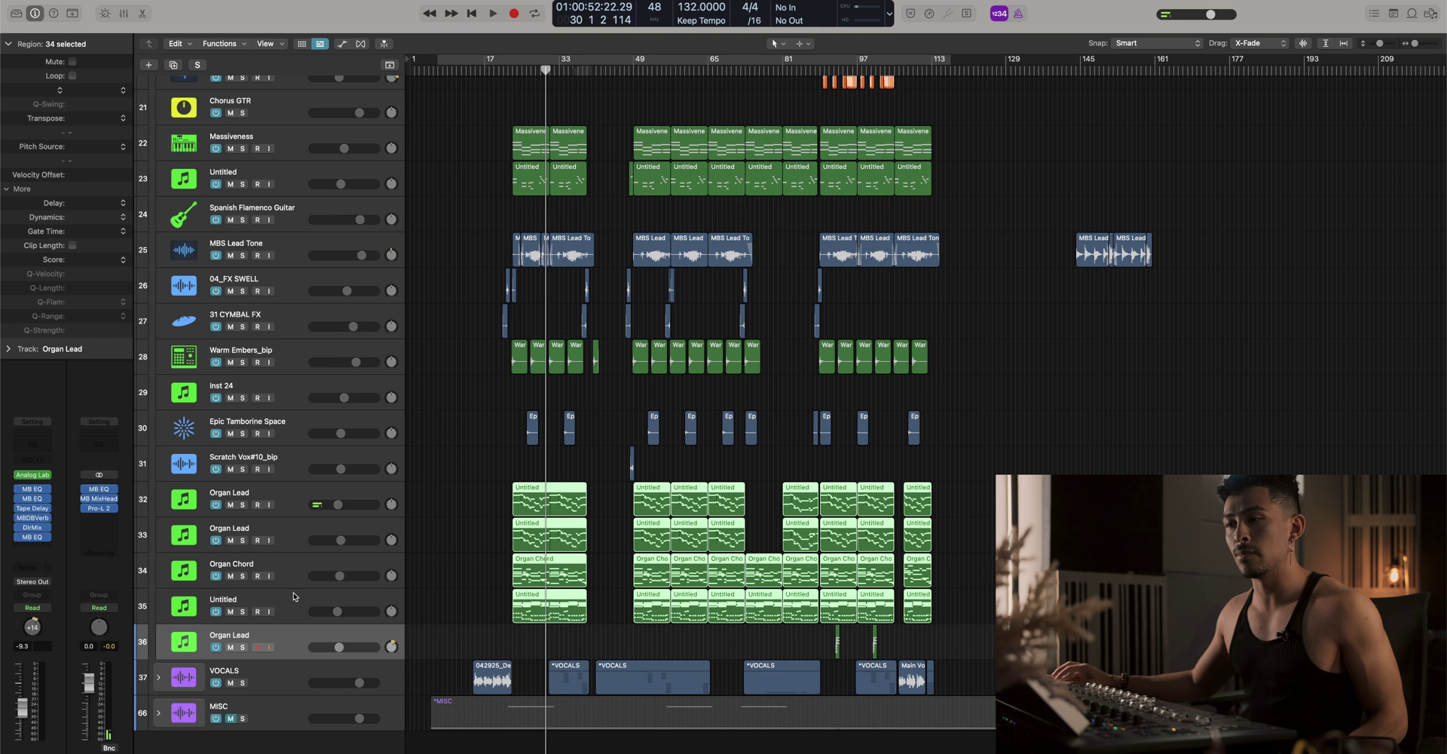
Solo the Scratch Vox#10_bip track and play its short region from bar 48 to identify the sound
{"action": "left_click", "coordinate": [285, 467]}
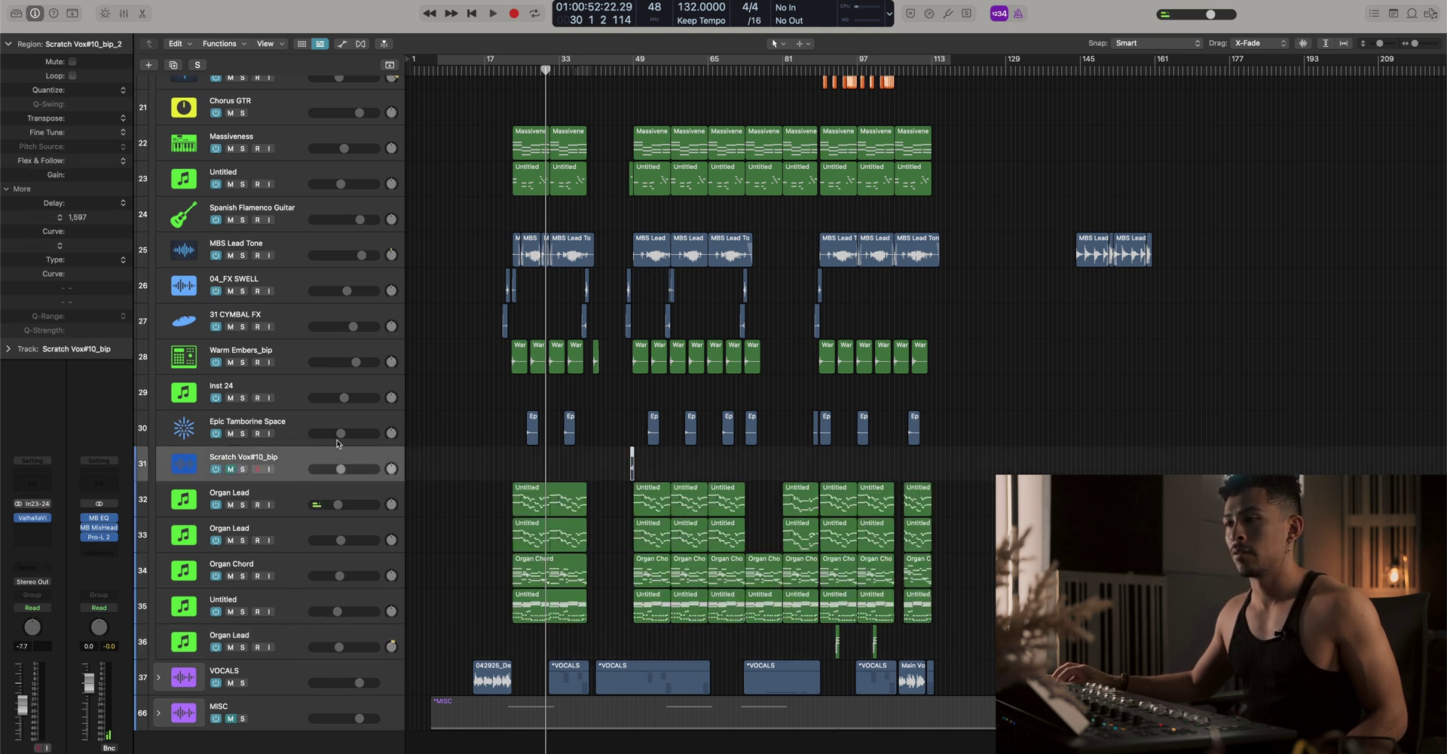
{"action": "left_click", "coordinate": [242, 469]}
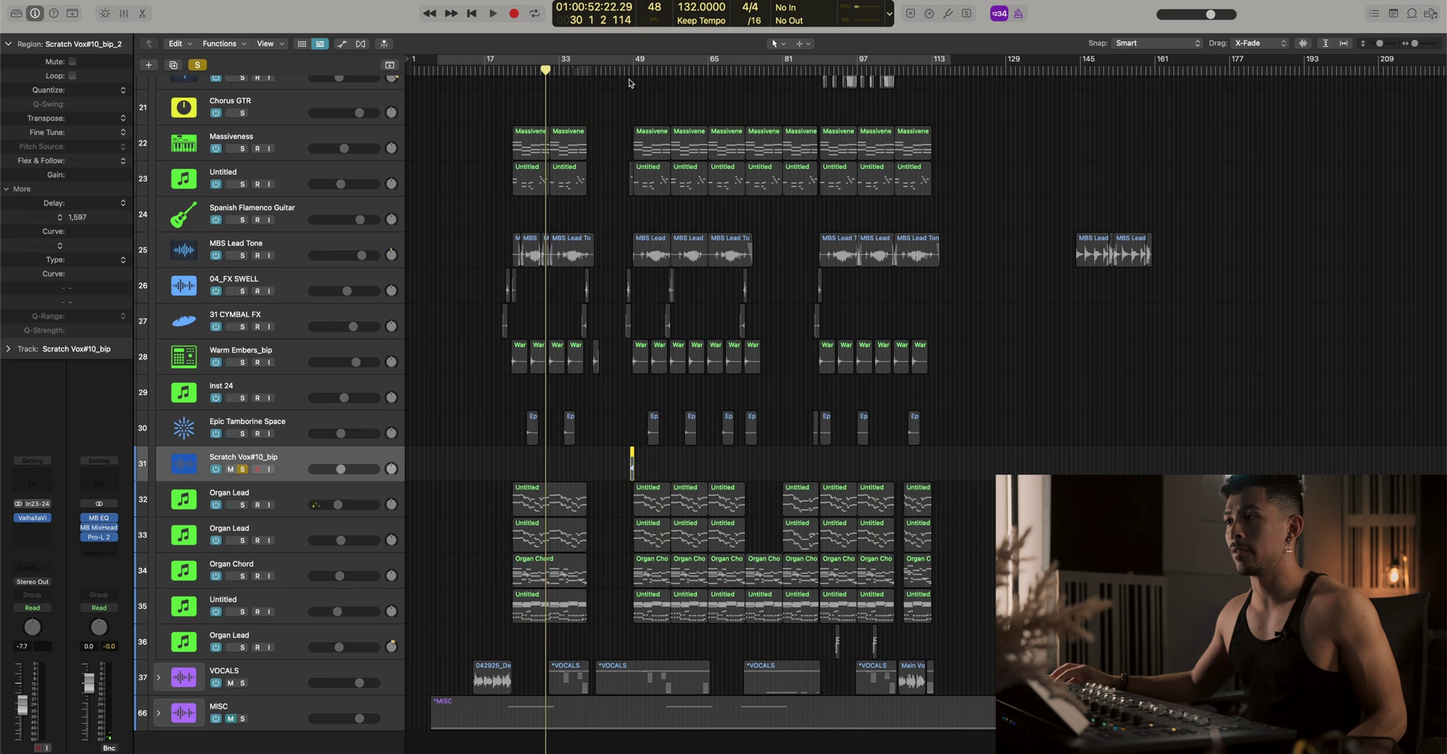
{"action": "left_click", "coordinate": [630, 76]}
{"action": "key", "text": "super+Right"}
{"action": "key", "text": "super+Right"}
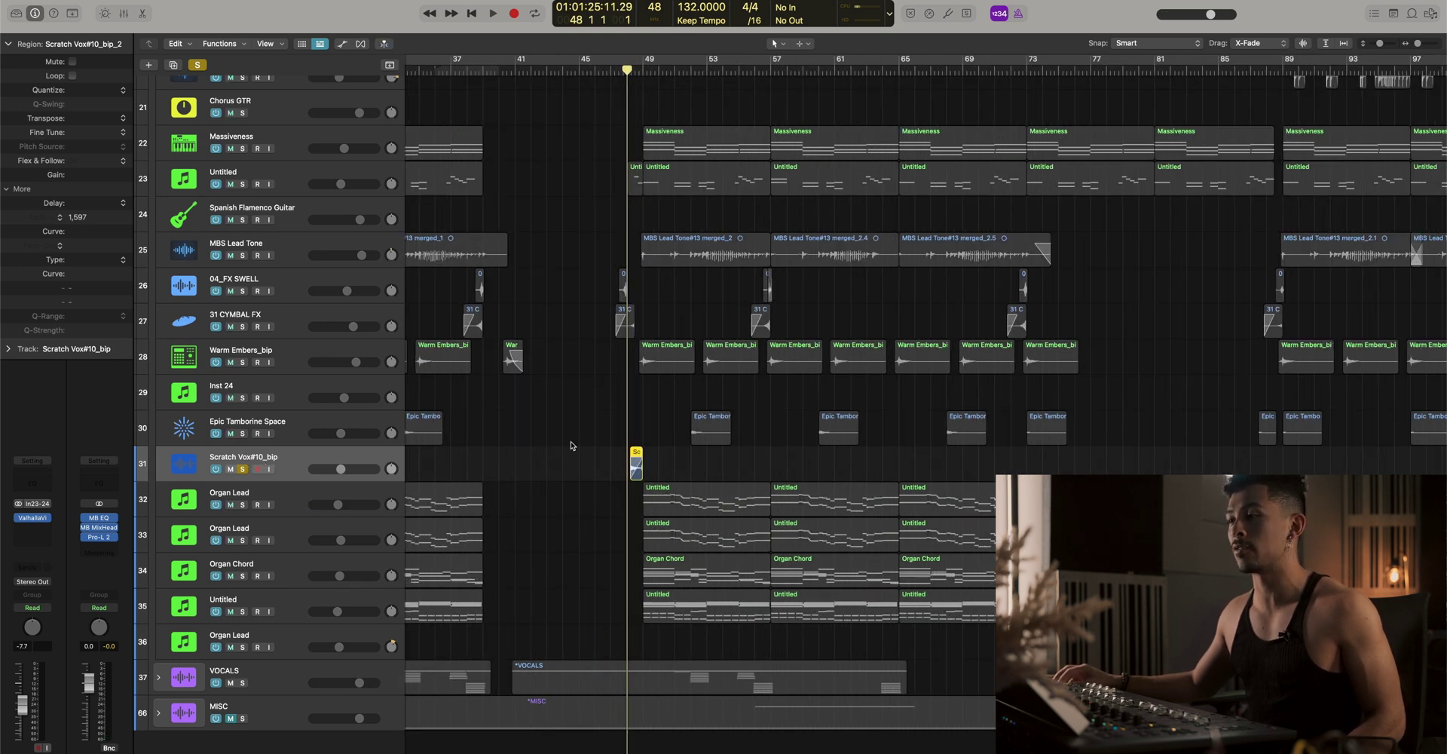
{"action": "key", "text": "super+Right"}
{"action": "key", "text": "space"}
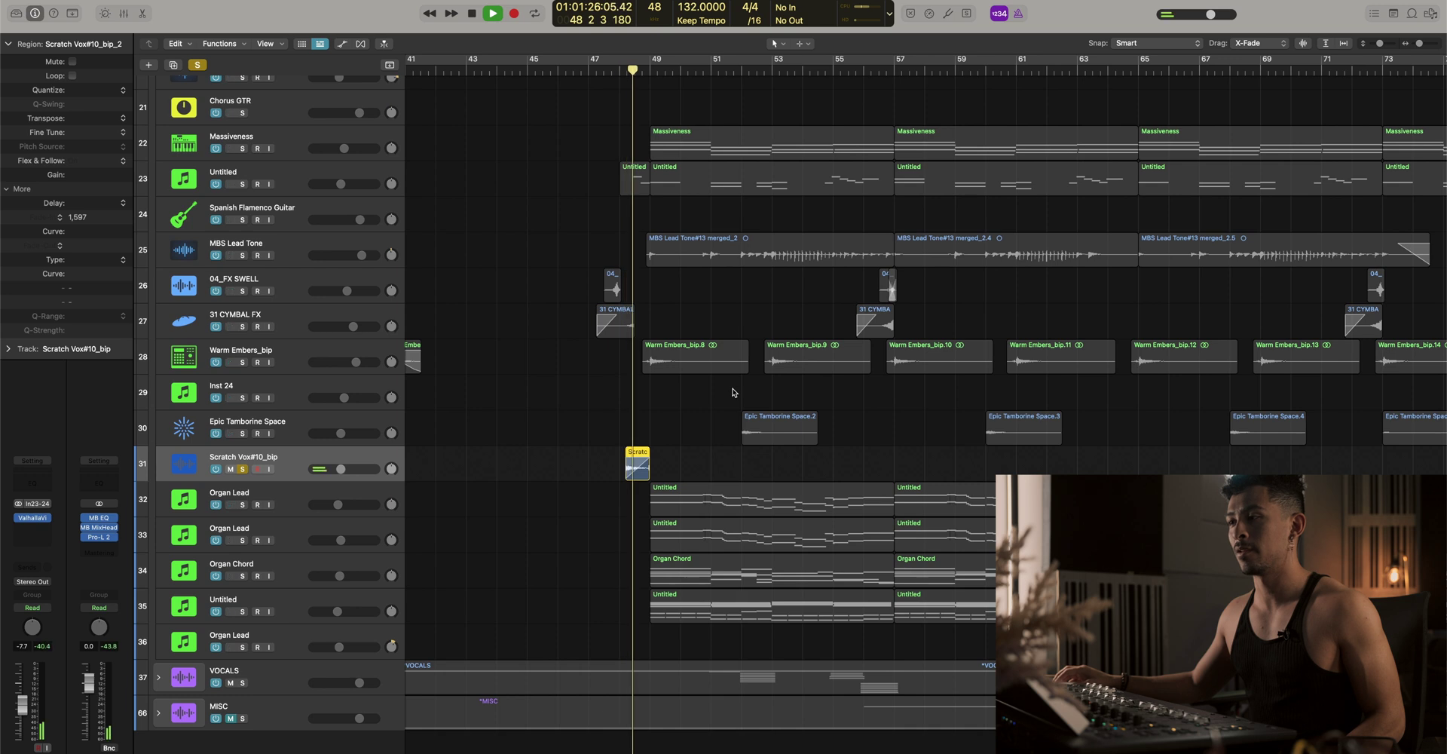
{"action": "key", "text": "space"}
Move the Scratch Vox#10_bip track directly above the VOCALS stack and rename it Reverse Vox
{"action": "left_click_drag", "start_coordinate": [282, 459], "coordinate": [287, 651]}
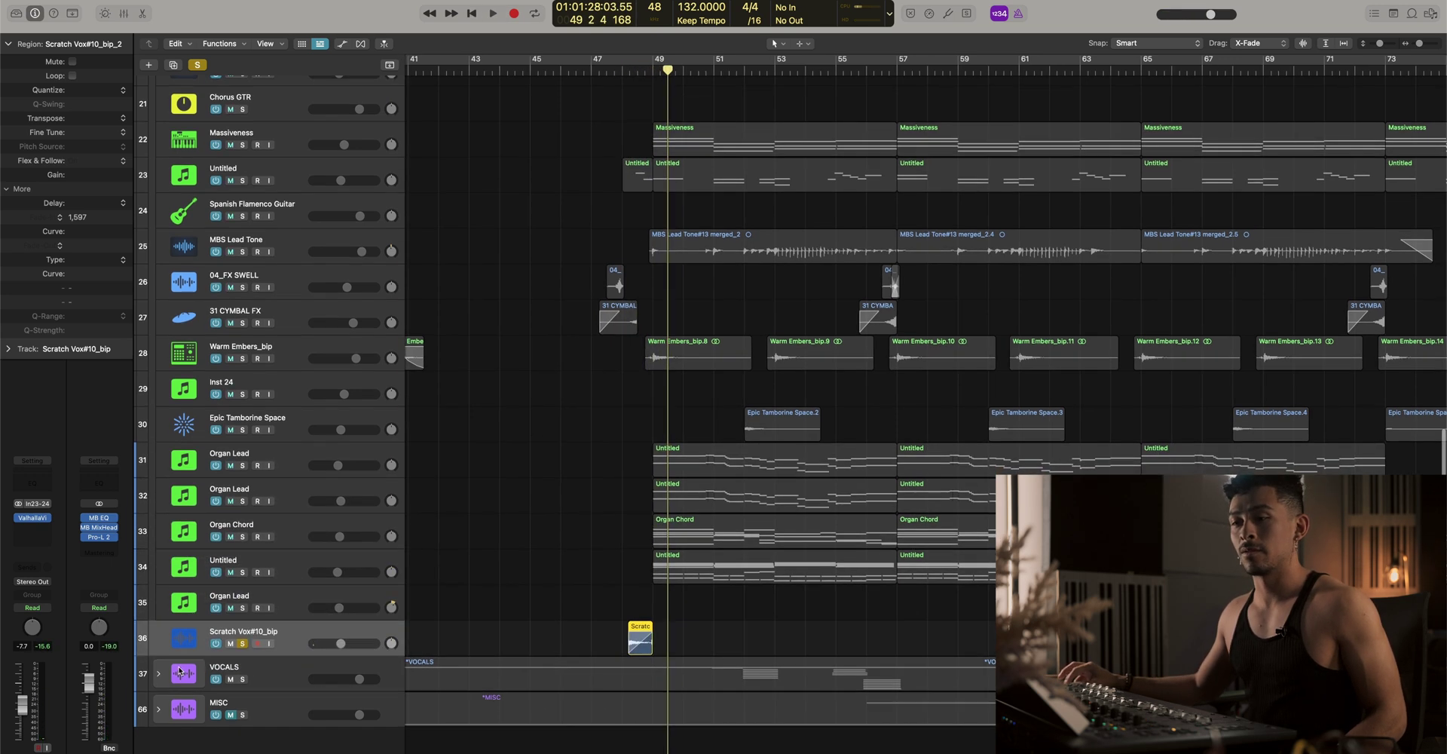
{"action": "scroll", "coordinate": [530, 452], "scroll_direction": "up", "scroll_amount": 1}
{"action": "scroll", "coordinate": [530, 452], "scroll_direction": "left", "scroll_amount": 3}
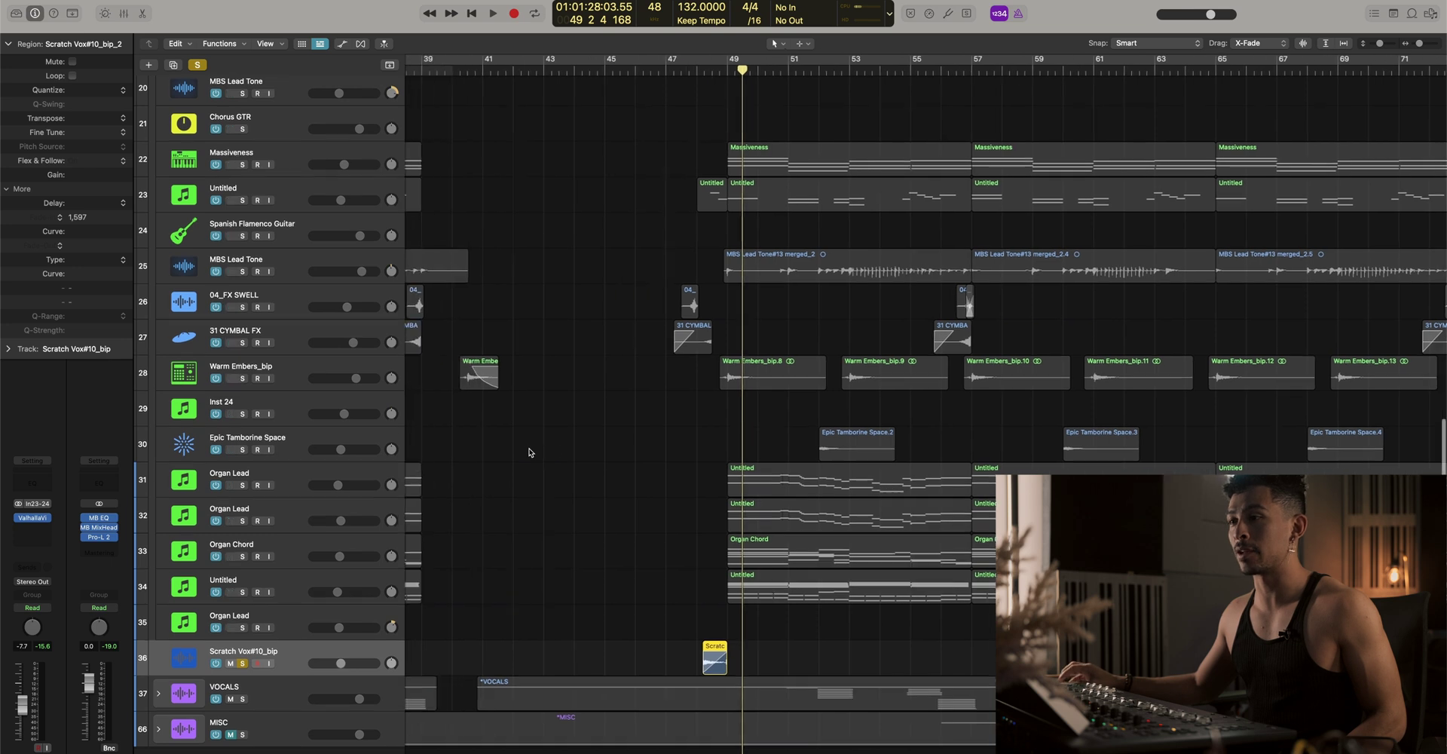
{"action": "scroll", "coordinate": [532, 451], "scroll_direction": "up", "scroll_amount": 6}
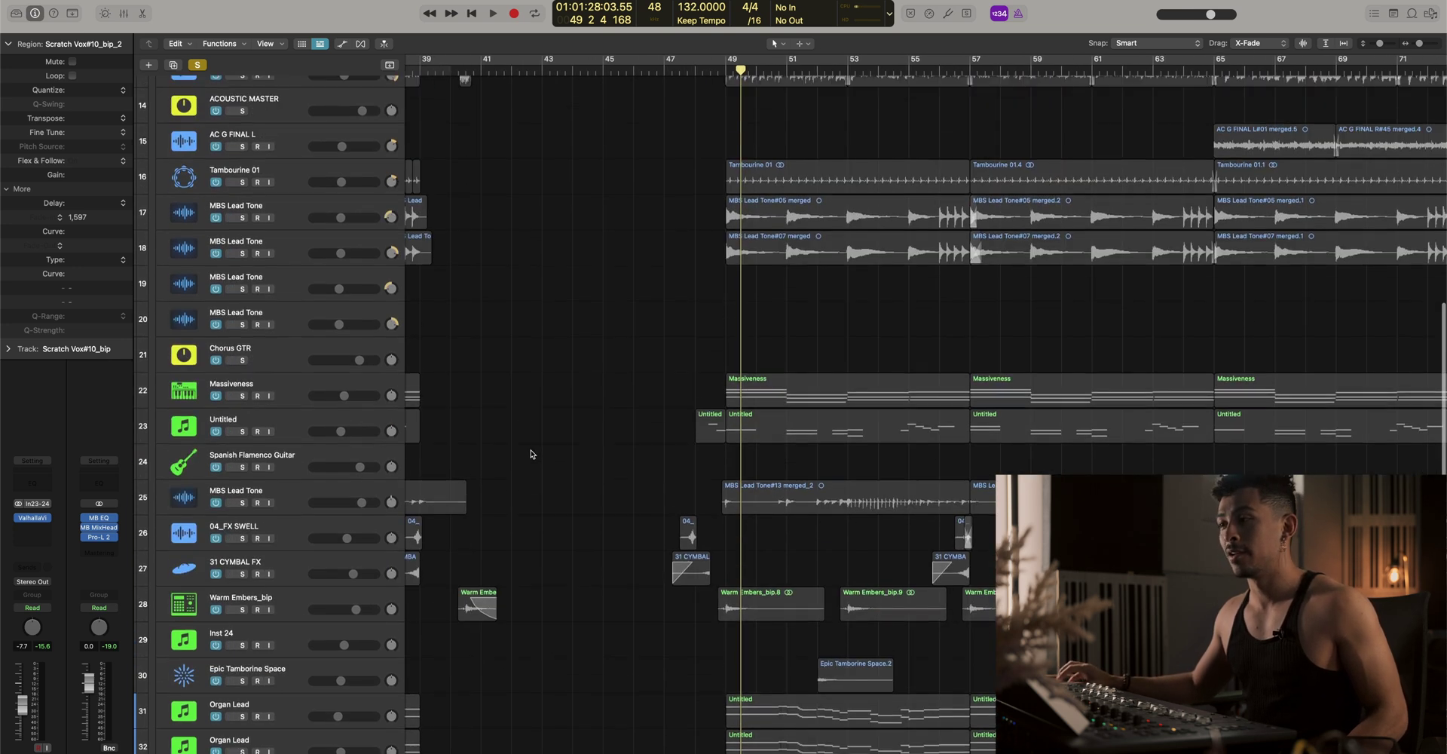
{"action": "scroll", "coordinate": [531, 453], "scroll_direction": "left", "scroll_amount": 2}
{"action": "scroll", "coordinate": [532, 453], "scroll_direction": "up", "scroll_amount": 13}
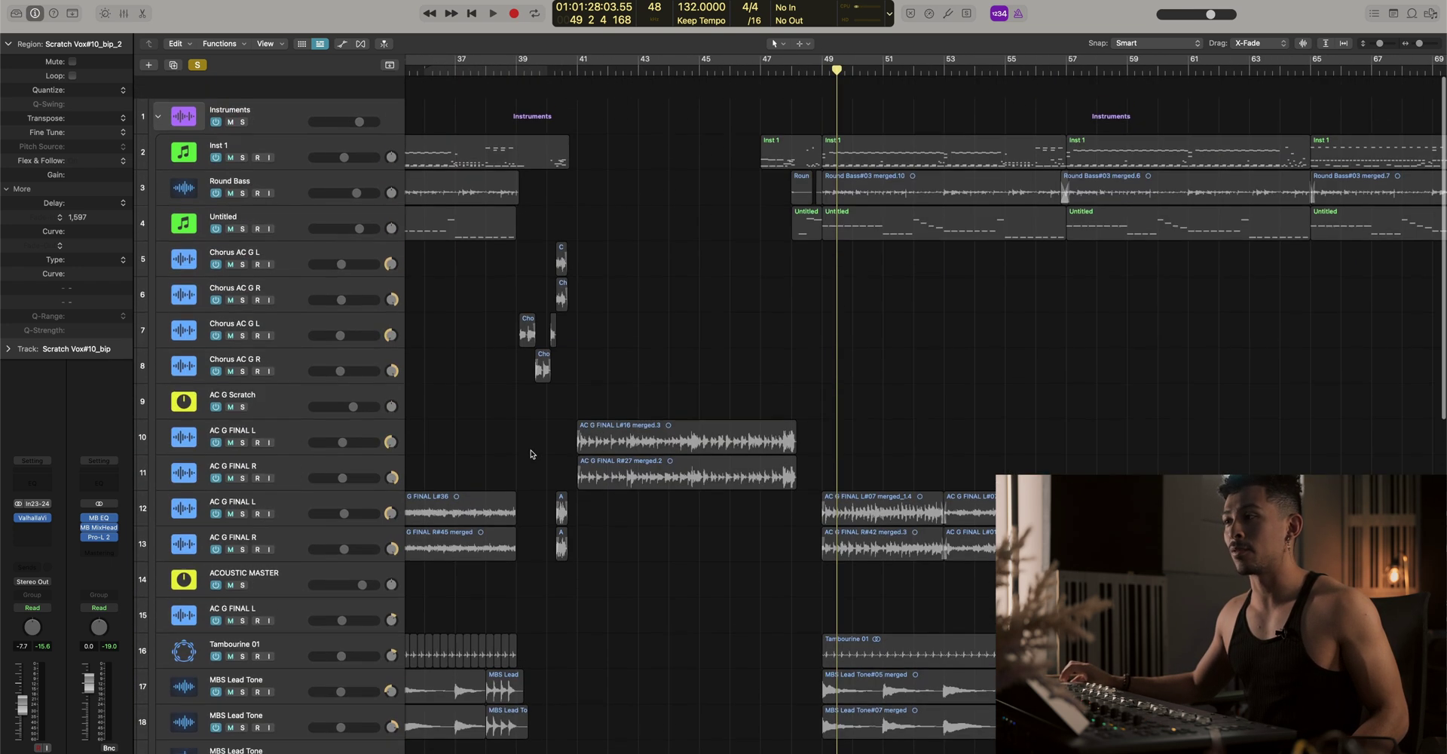
{"action": "scroll", "coordinate": [531, 454], "scroll_direction": "down", "scroll_amount": 20}
{"action": "double_click", "coordinate": [240, 631]}
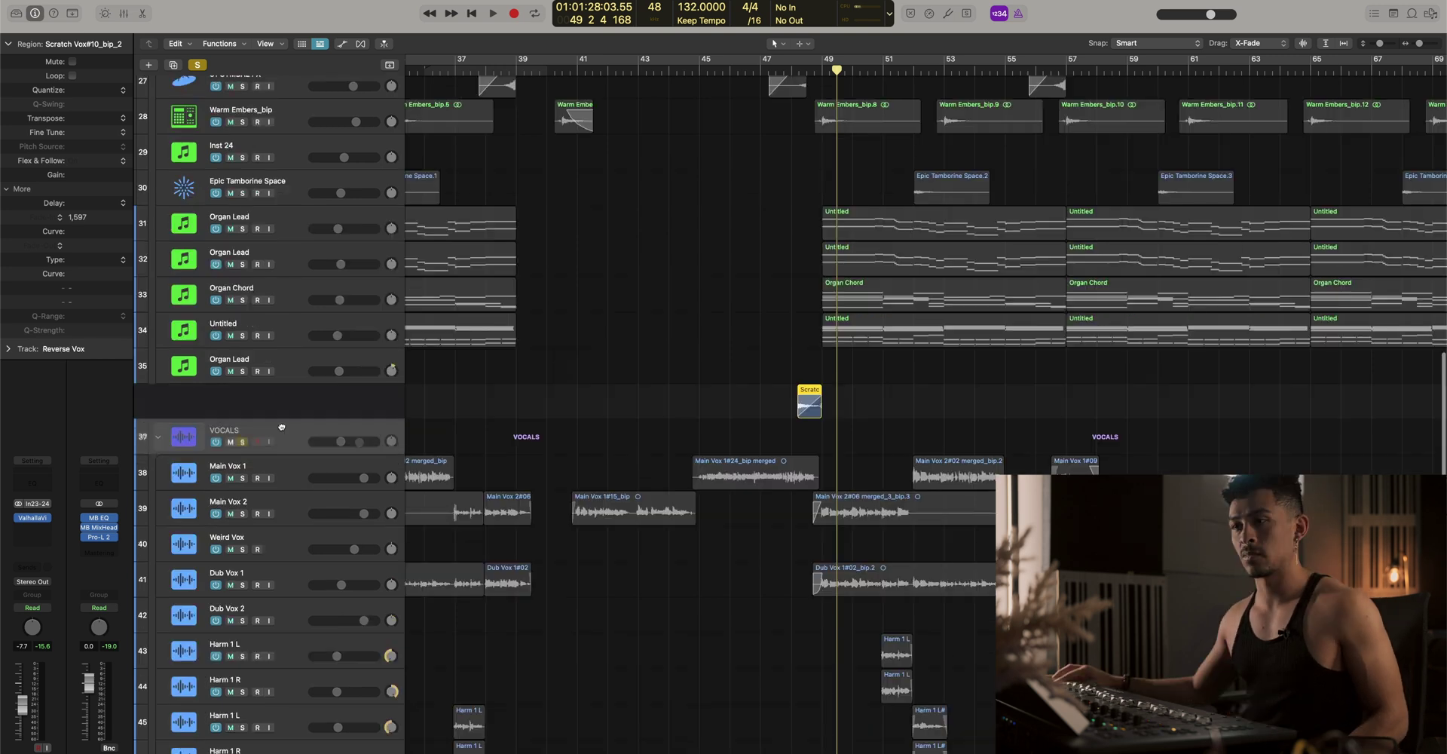
Move the Reverse Vox track into the VOCALS stack, placing it near the end around Delay Vox 1, and collapse the stack
{"action": "left_click_drag", "start_coordinate": [281, 427], "coordinate": [280, 455]}
{"action": "key", "text": "super+Up"}
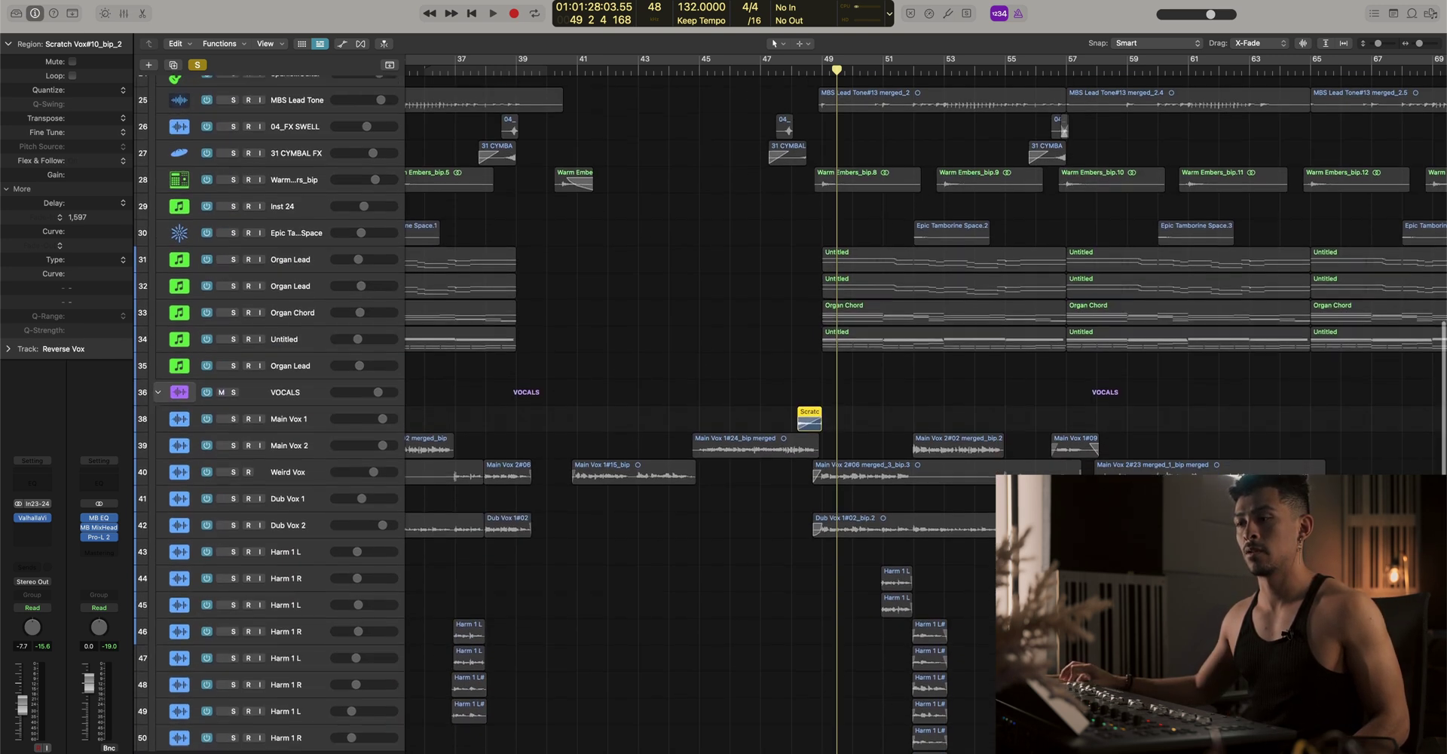
{"action": "scroll", "coordinate": [754, 407], "scroll_direction": "down", "scroll_amount": 15}
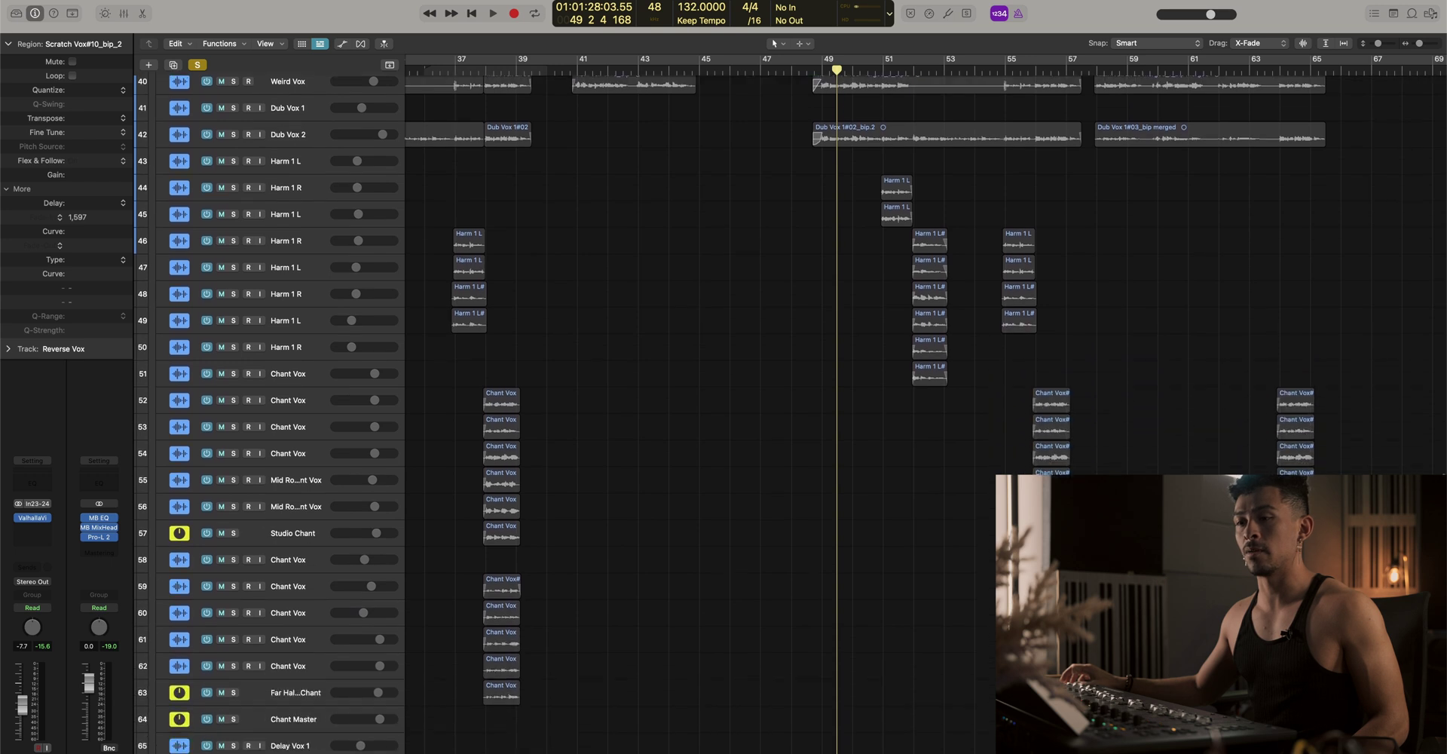
{"action": "left_click_drag", "start_coordinate": [243, 727], "coordinate": [240, 675]}
{"action": "left_click_drag", "start_coordinate": [271, 746], "coordinate": [288, 656]}
{"action": "scroll", "coordinate": [533, 595], "scroll_direction": "up", "scroll_amount": 15}
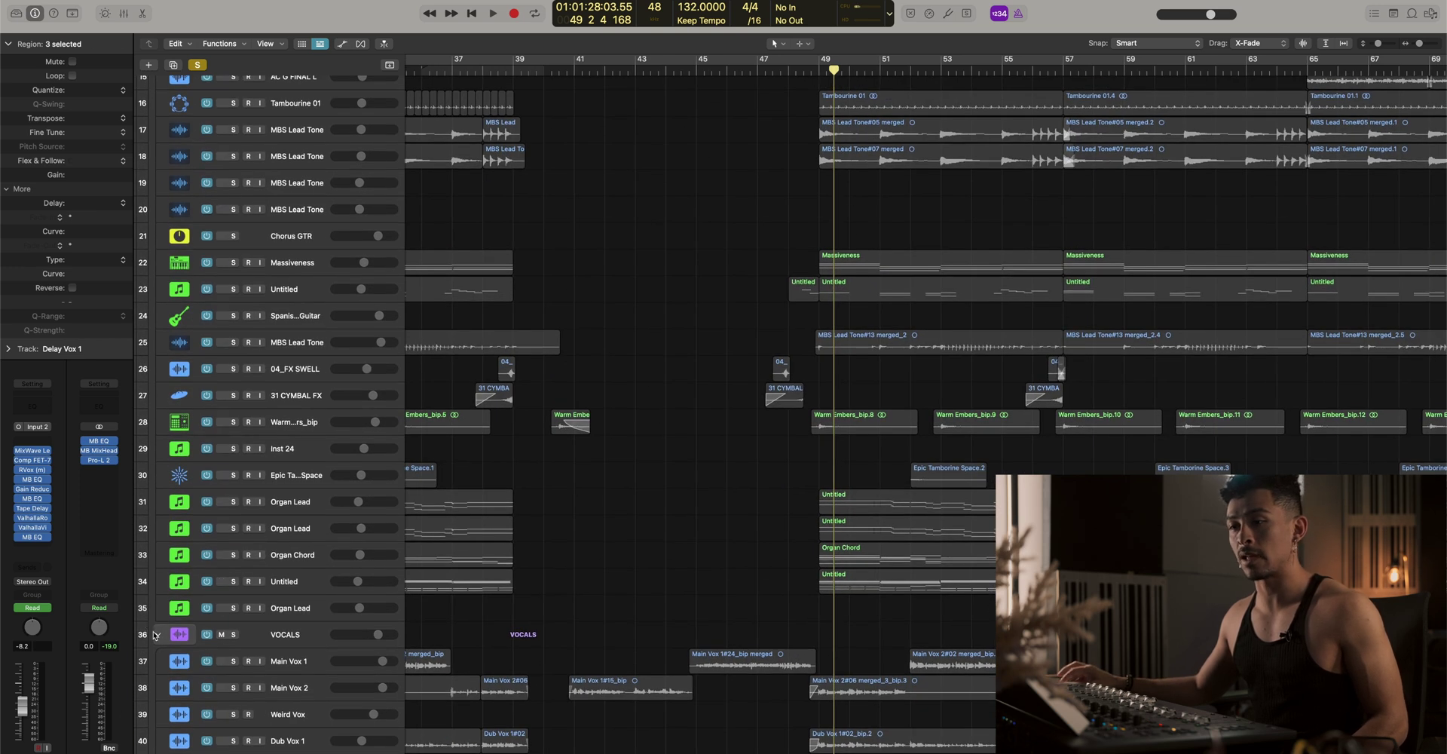
{"action": "left_click", "coordinate": [155, 635]}
{"action": "key", "text": "super+Down"}
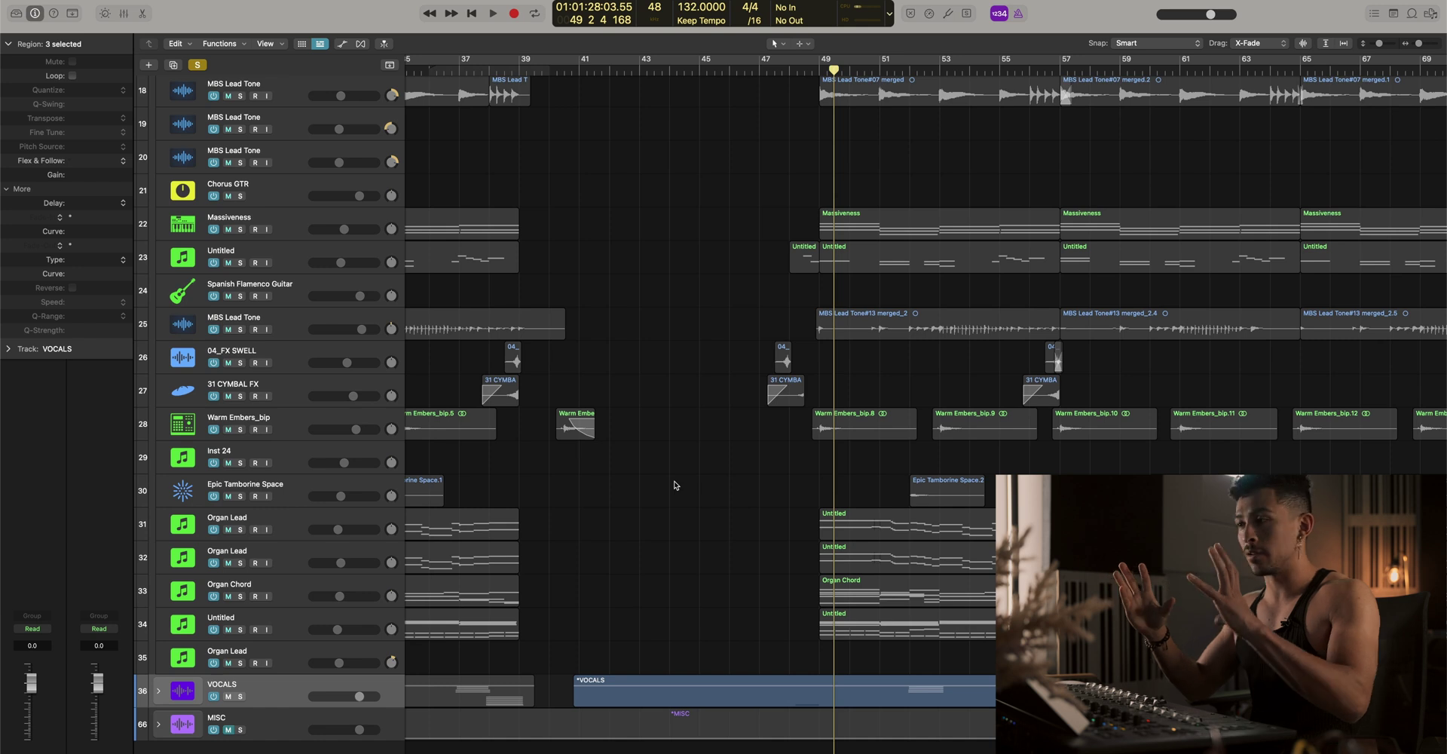
Solo the Inst 1 track at the start of the Instruments stack and play it from bar 49
{"action": "scroll", "coordinate": [649, 461], "scroll_direction": "down", "scroll_amount": 1}
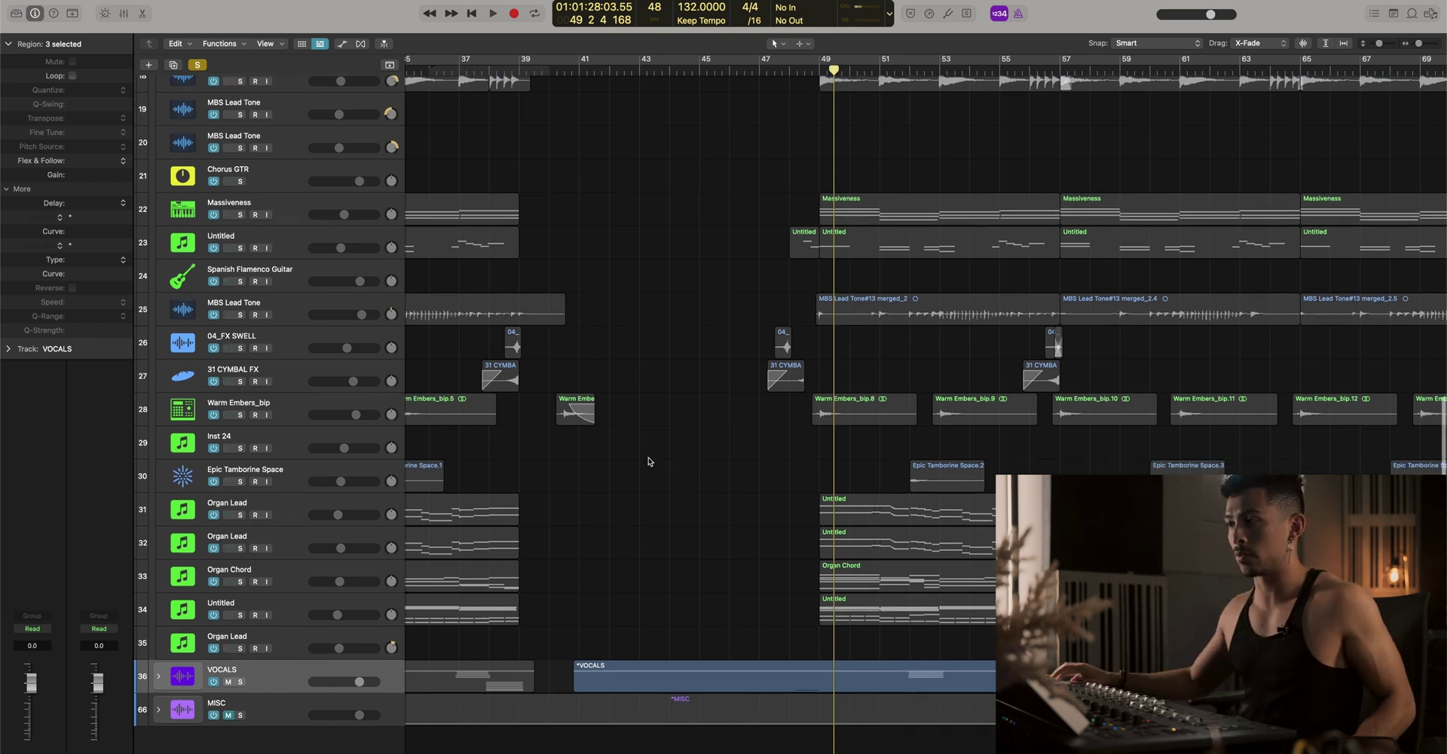
{"action": "scroll", "coordinate": [649, 462], "scroll_direction": "up", "scroll_amount": 15}
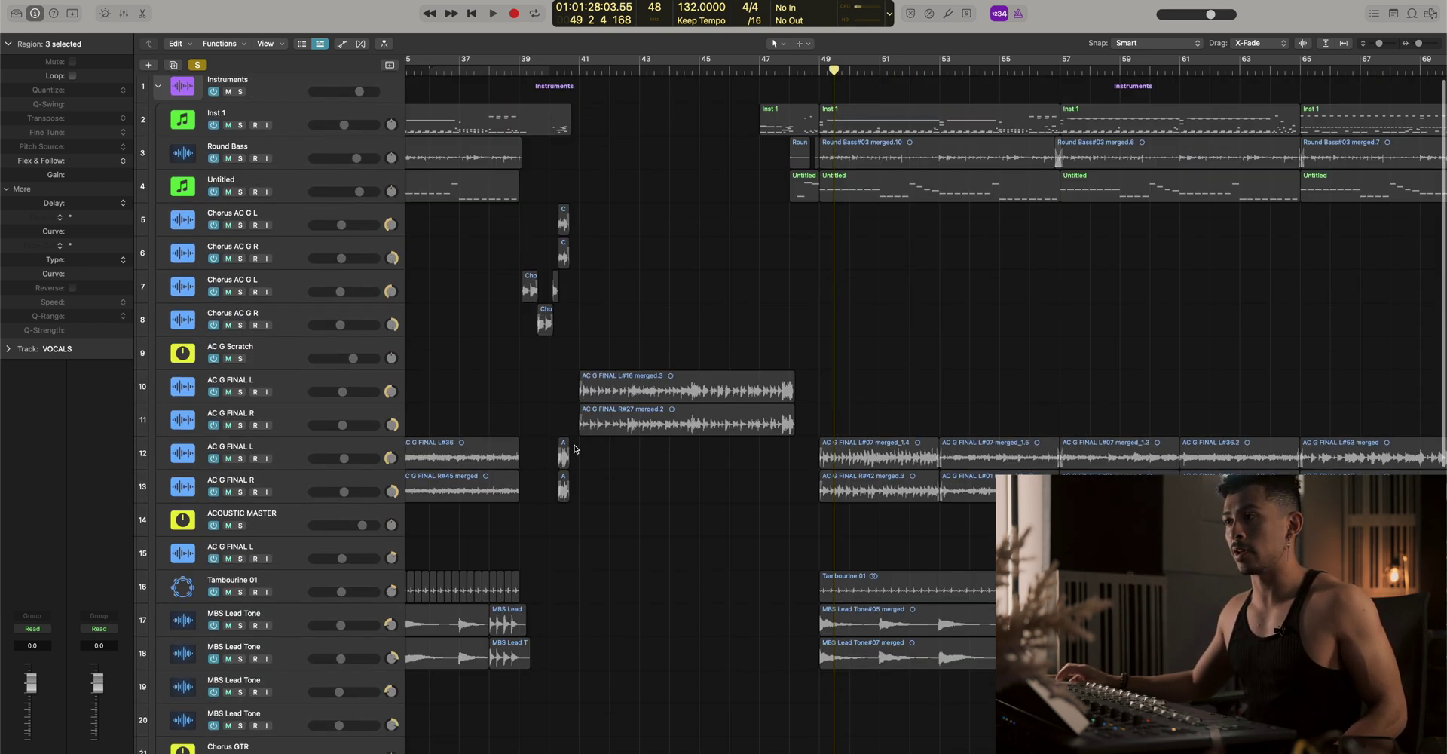
{"action": "scroll", "coordinate": [578, 449], "scroll_direction": "up", "scroll_amount": 1}
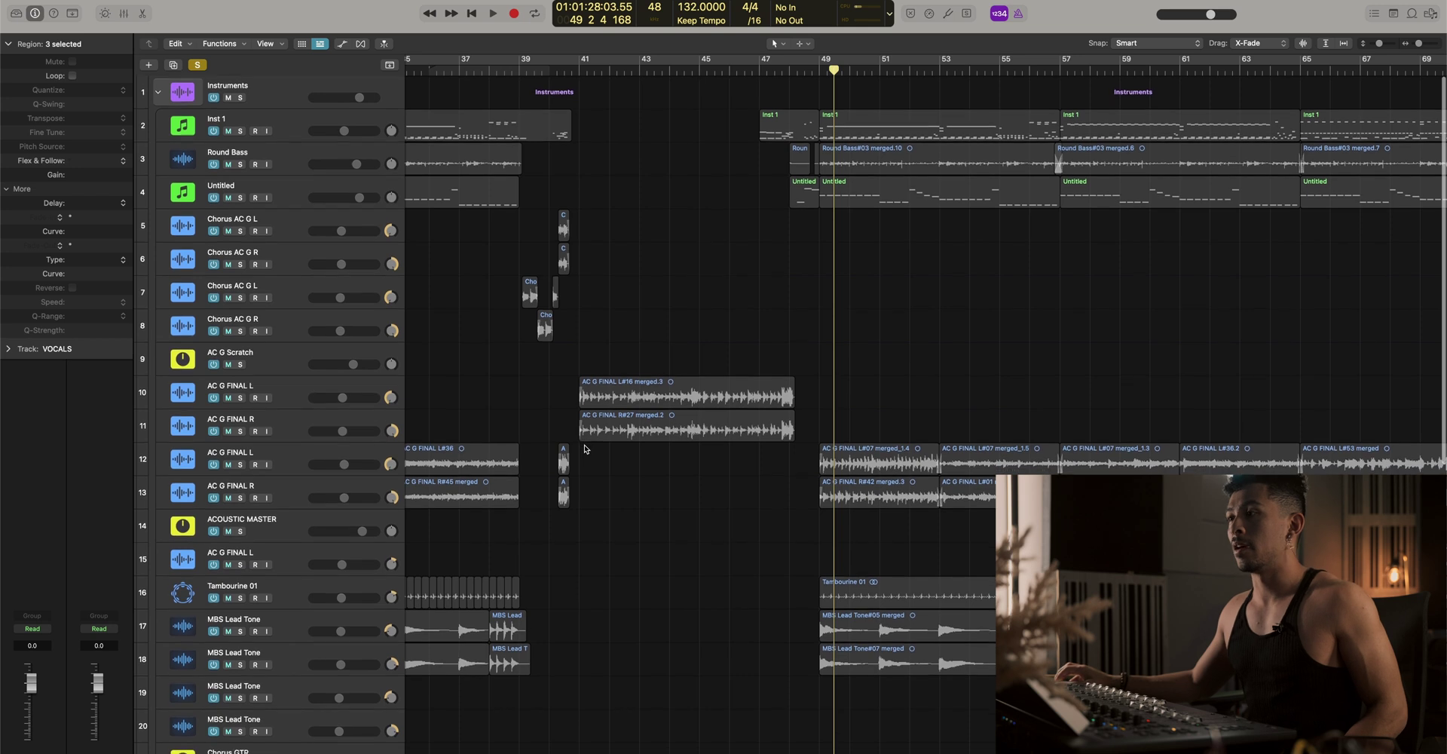
{"action": "left_click", "coordinate": [226, 133]}
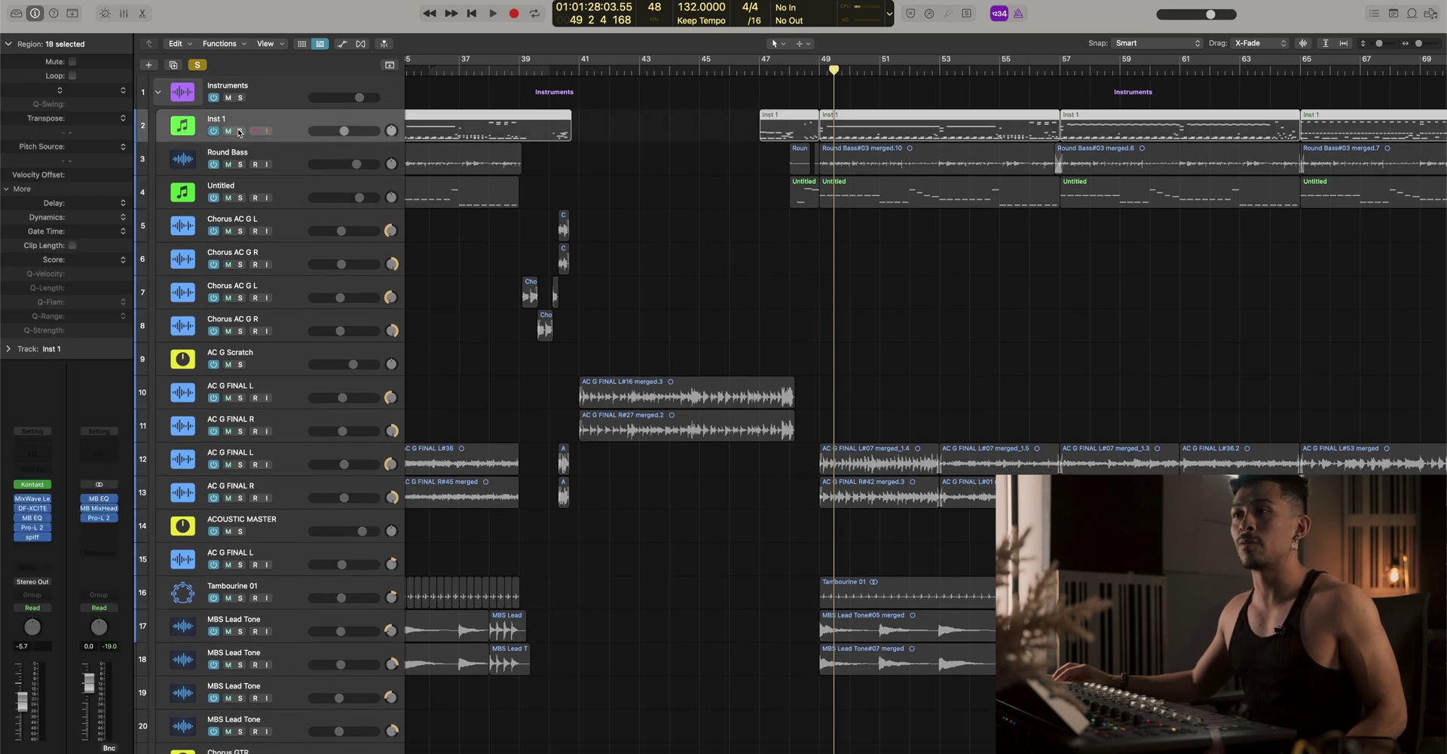
{"action": "key", "text": "space"}
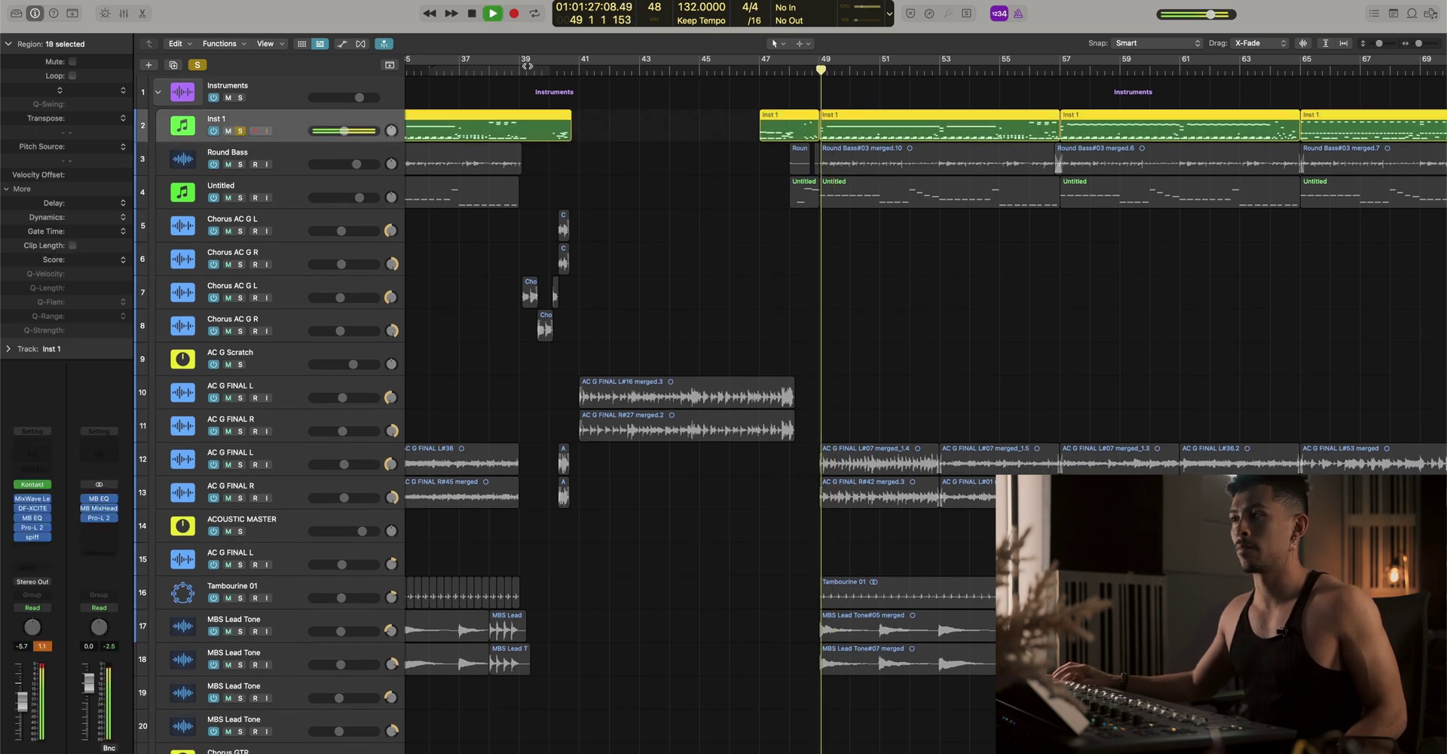
Stop playback with solo off, rename the Inst 1 track Drums and mute it
{"action": "left_click", "coordinate": [198, 65]}
{"action": "key", "text": "space"}
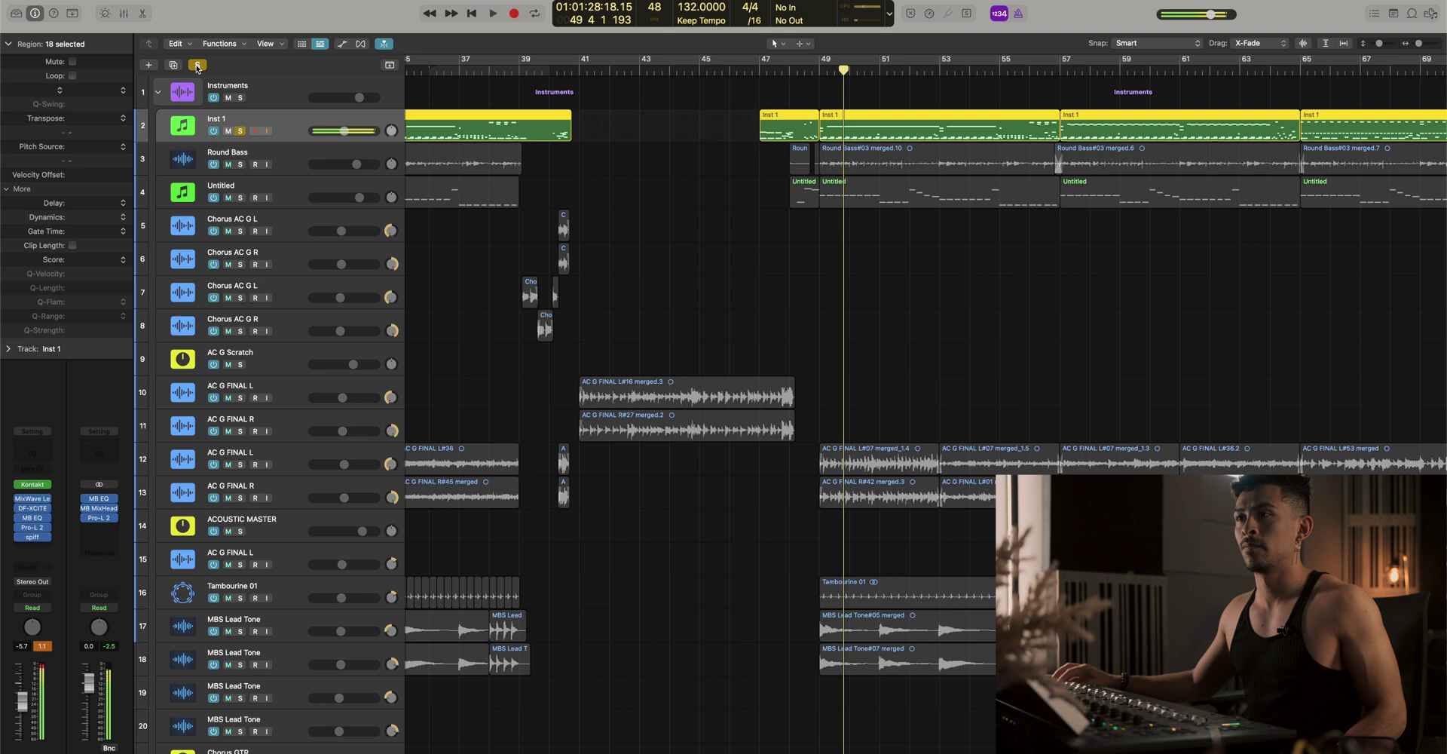
{"action": "key", "text": "s"}
{"action": "double_click", "coordinate": [216, 119]}
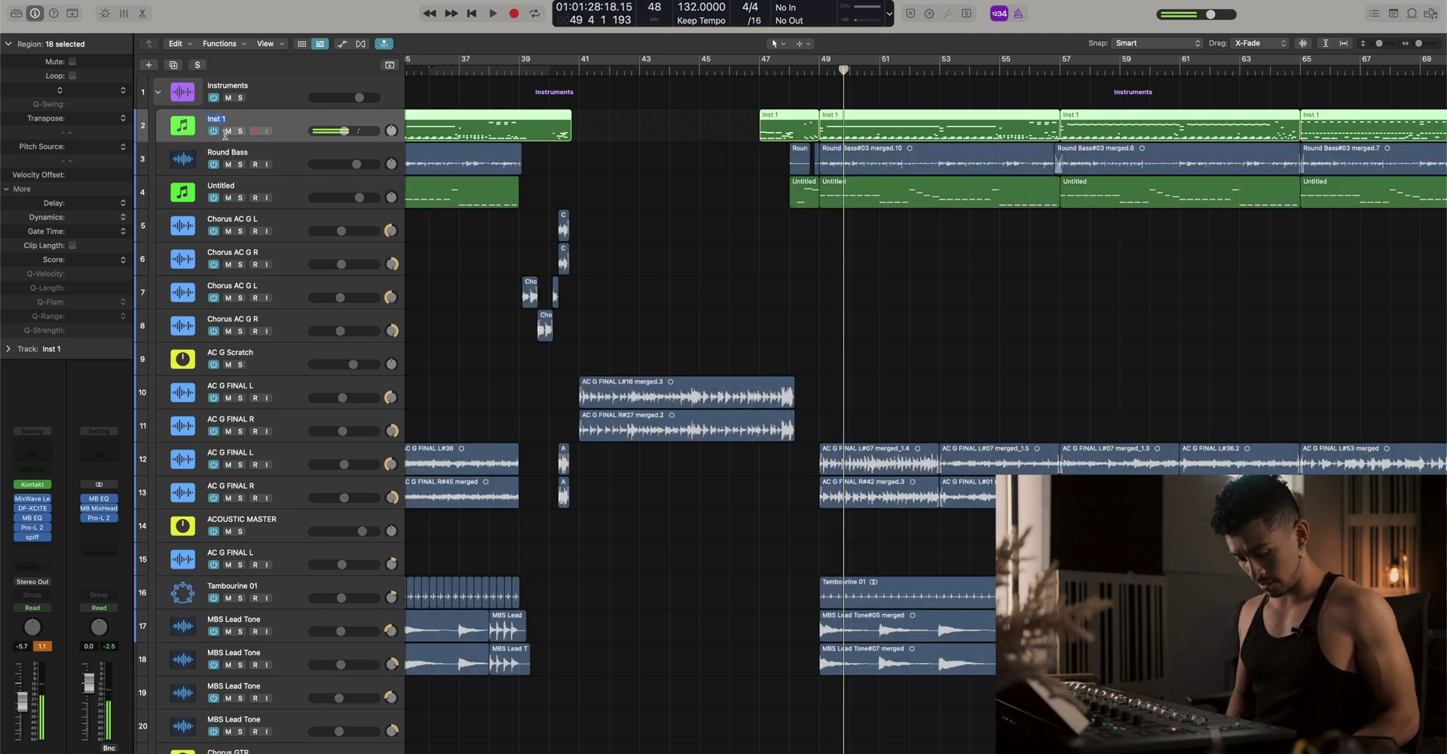
{"action": "type", "text": "Drums"}
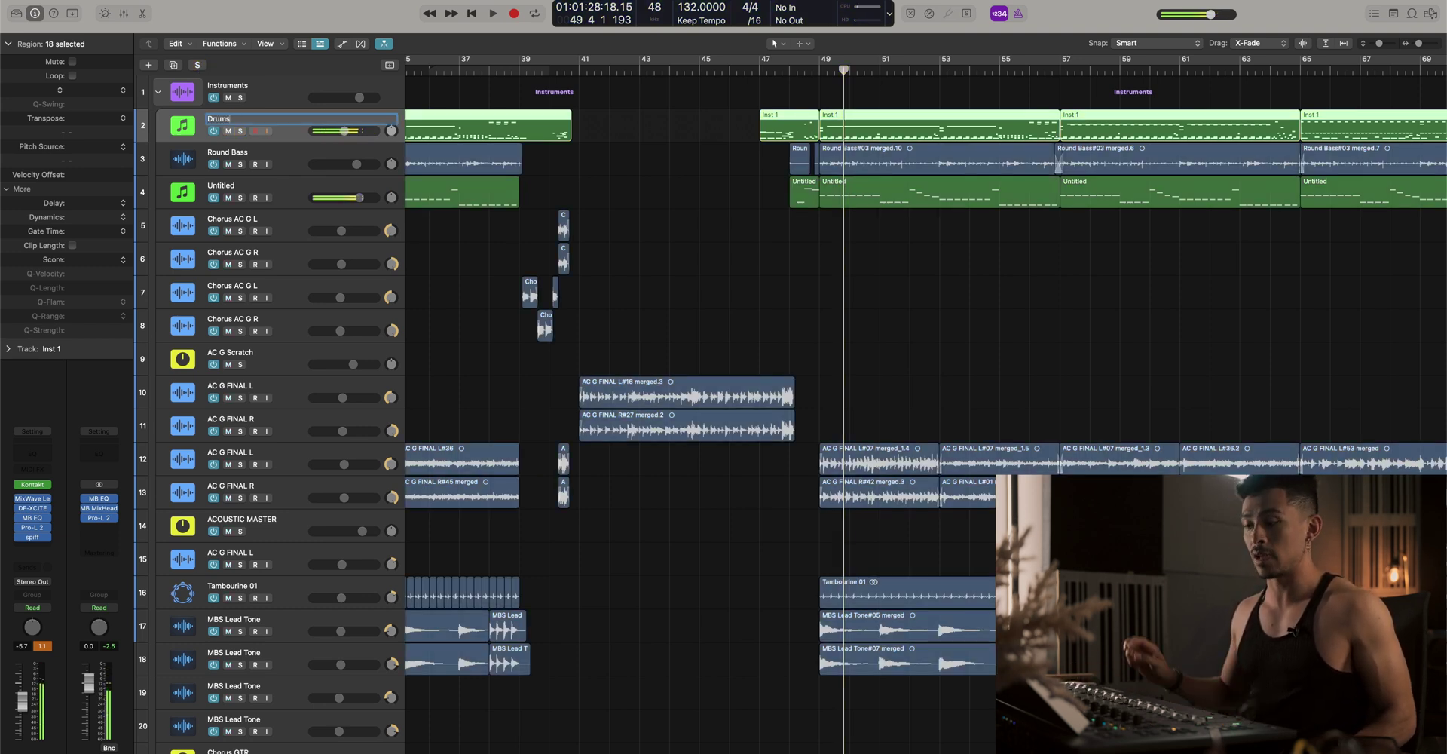
{"action": "key", "text": "Return"}
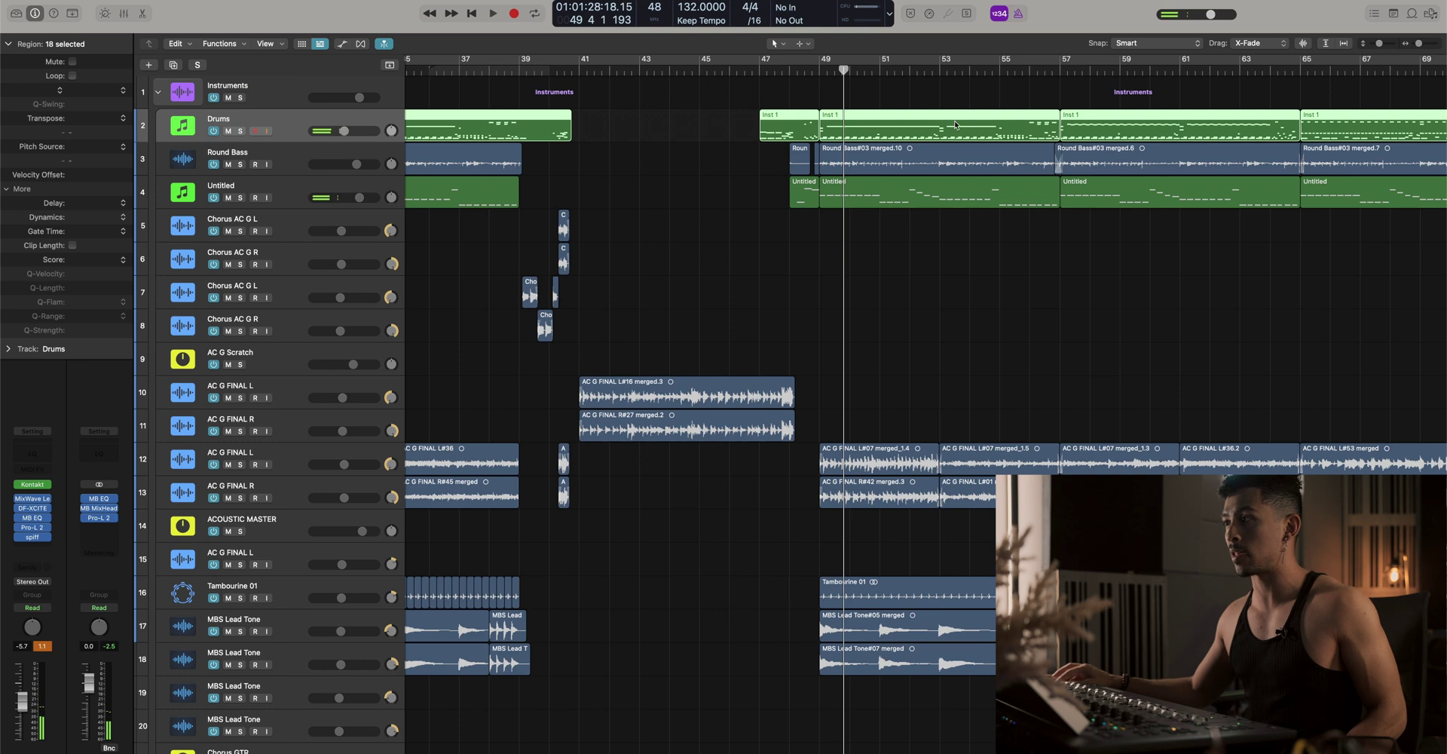
{"action": "key", "text": "super+Down"}
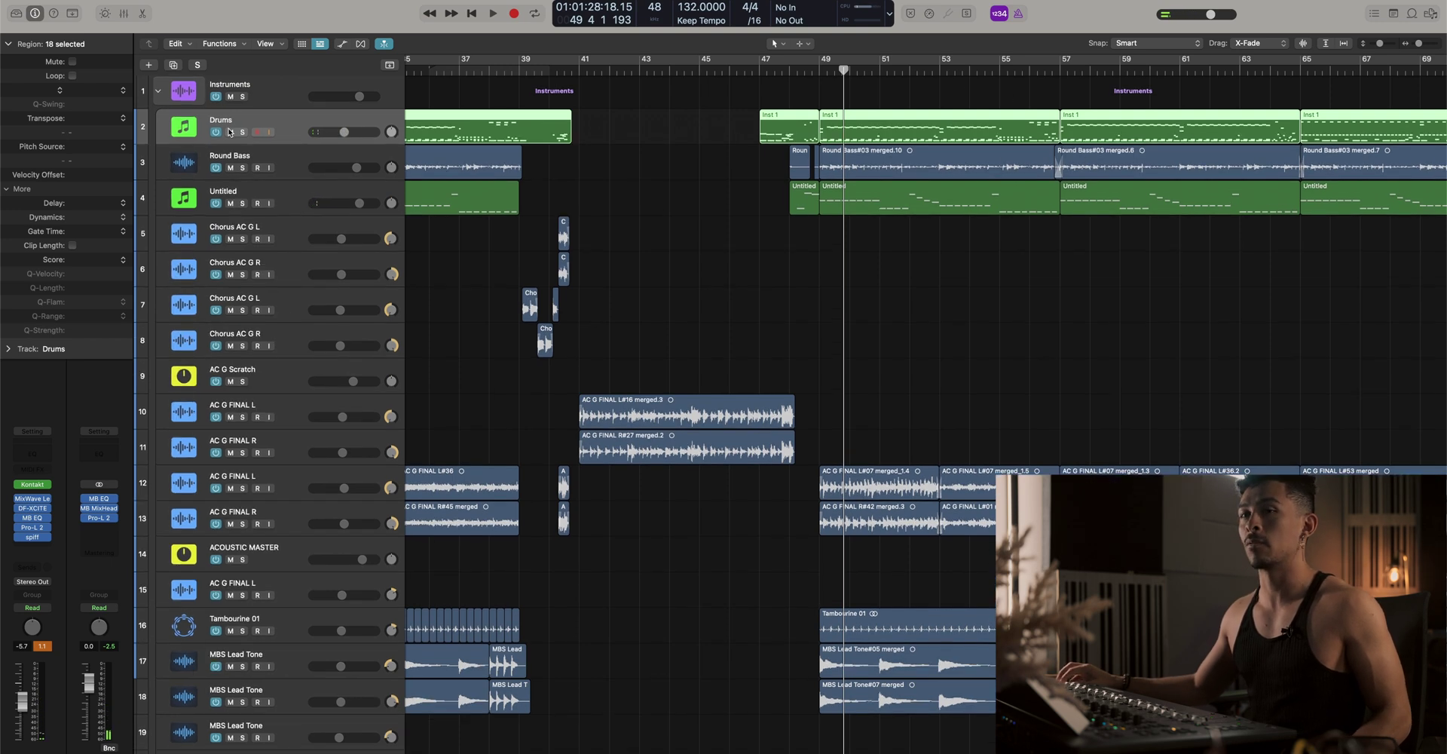
{"action": "left_click", "coordinate": [230, 131]}
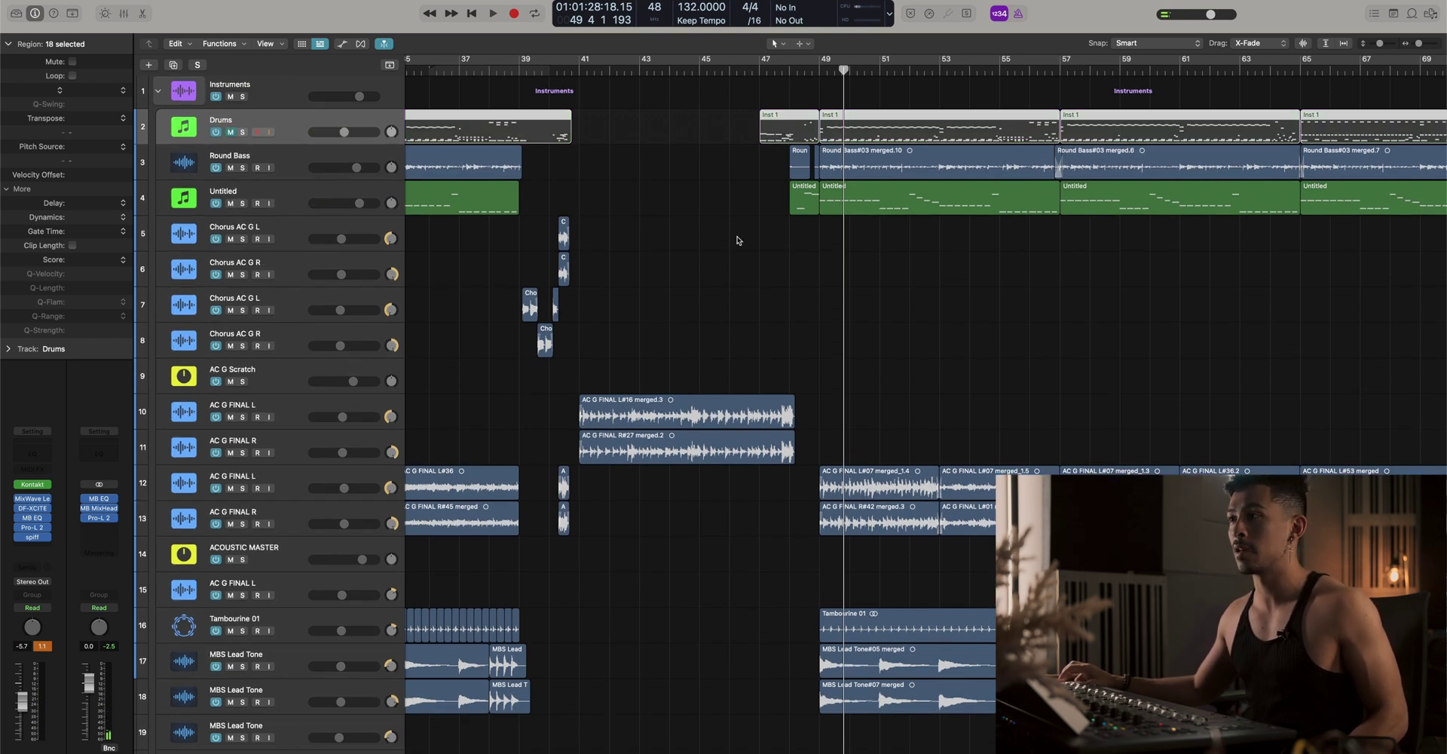
Rename the Untitled software instrument track below Round Bass as Electronic Bass
{"action": "key", "text": "super+Down"}
{"action": "left_click", "coordinate": [244, 183]}
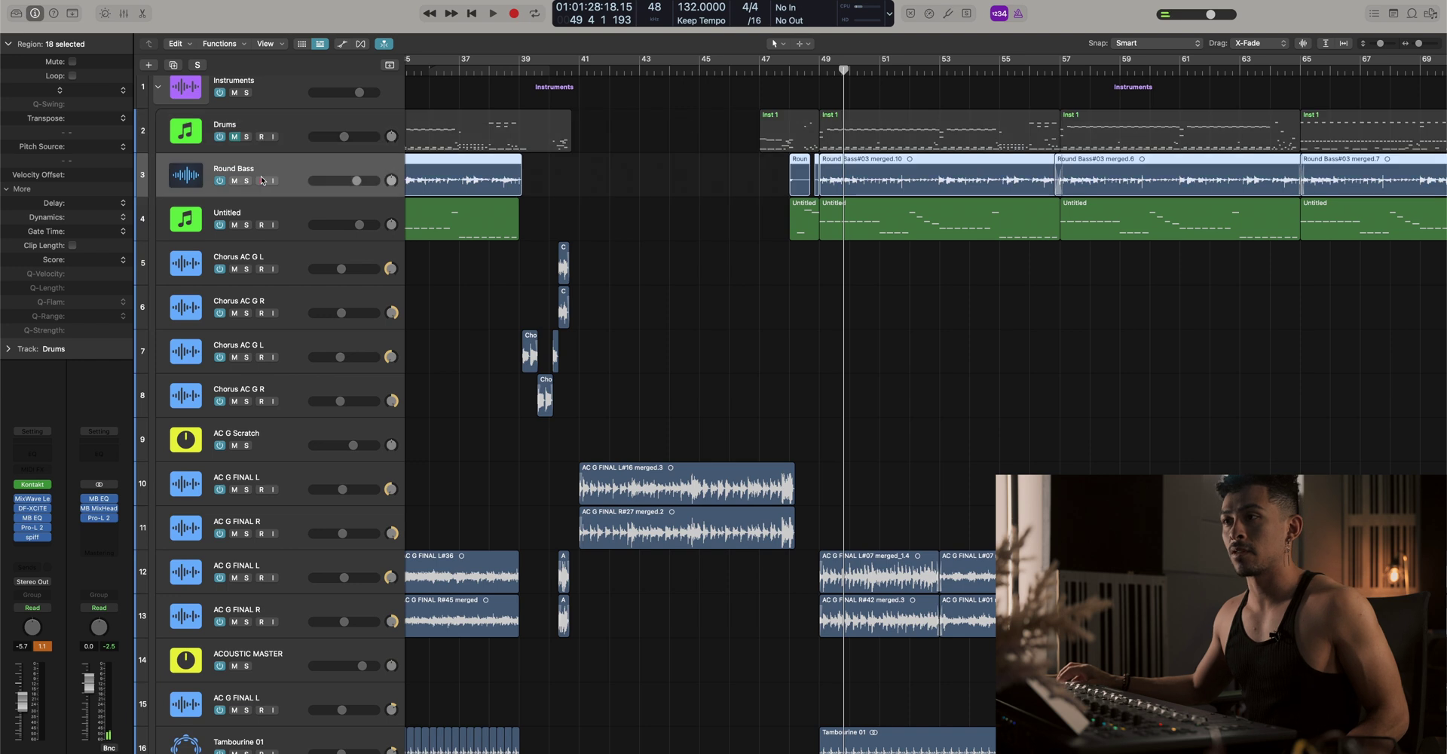
{"action": "left_click", "coordinate": [297, 215]}
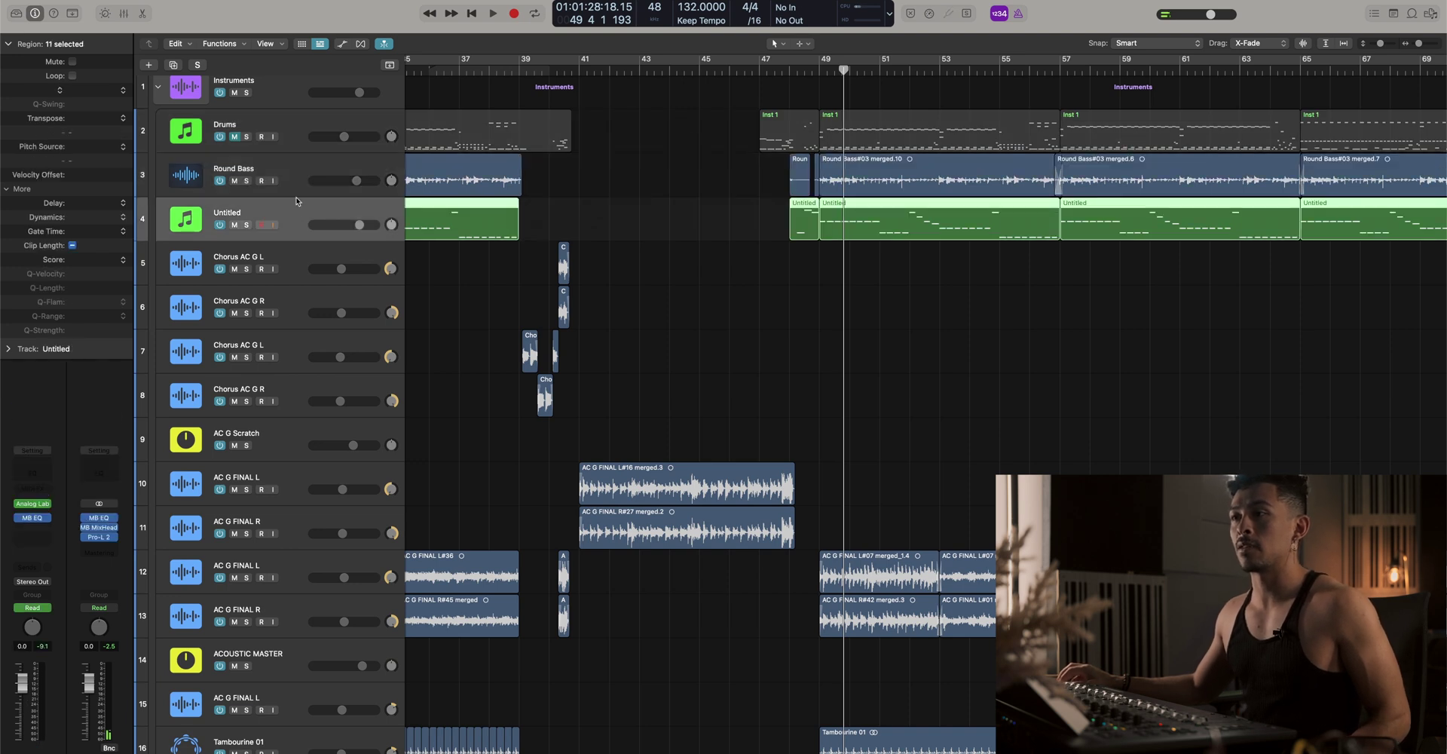
{"action": "double_click", "coordinate": [251, 212]}
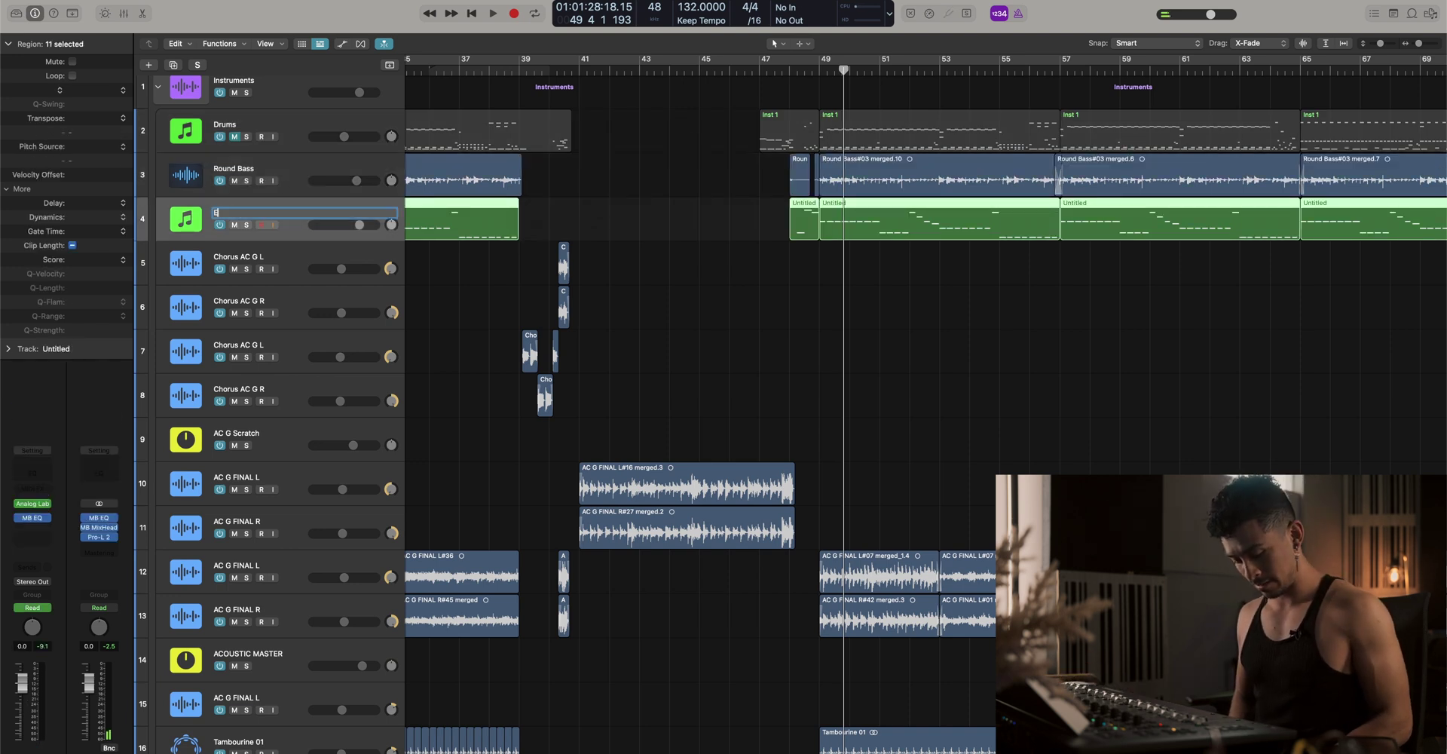
Group the Round Bass and Electronic Bass tracks into a track stack named Bass
{"action": "left_click", "coordinate": [265, 168], "text": "shift"}
{"action": "right_click", "coordinate": [266, 169]}
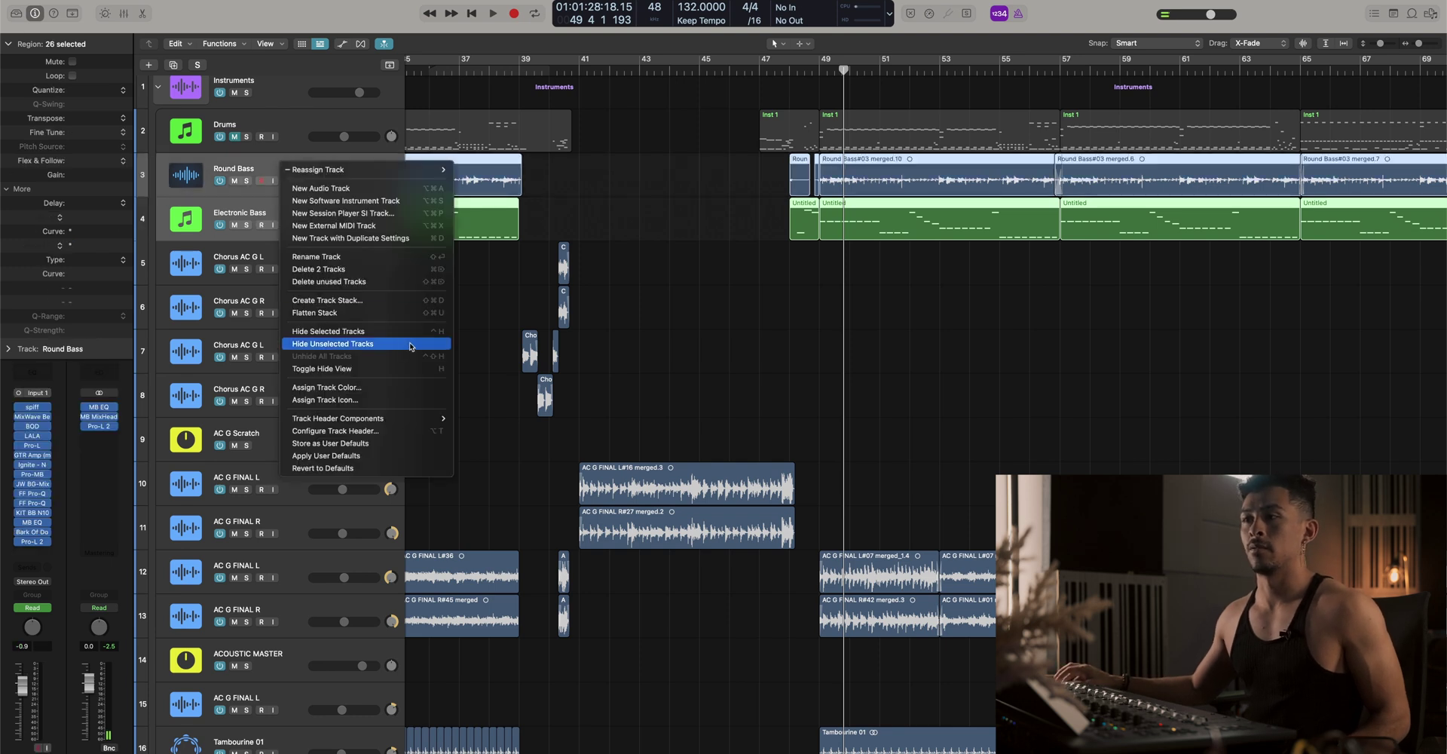
{"action": "left_click", "coordinate": [355, 302]}
{"action": "left_click", "coordinate": [813, 436]}
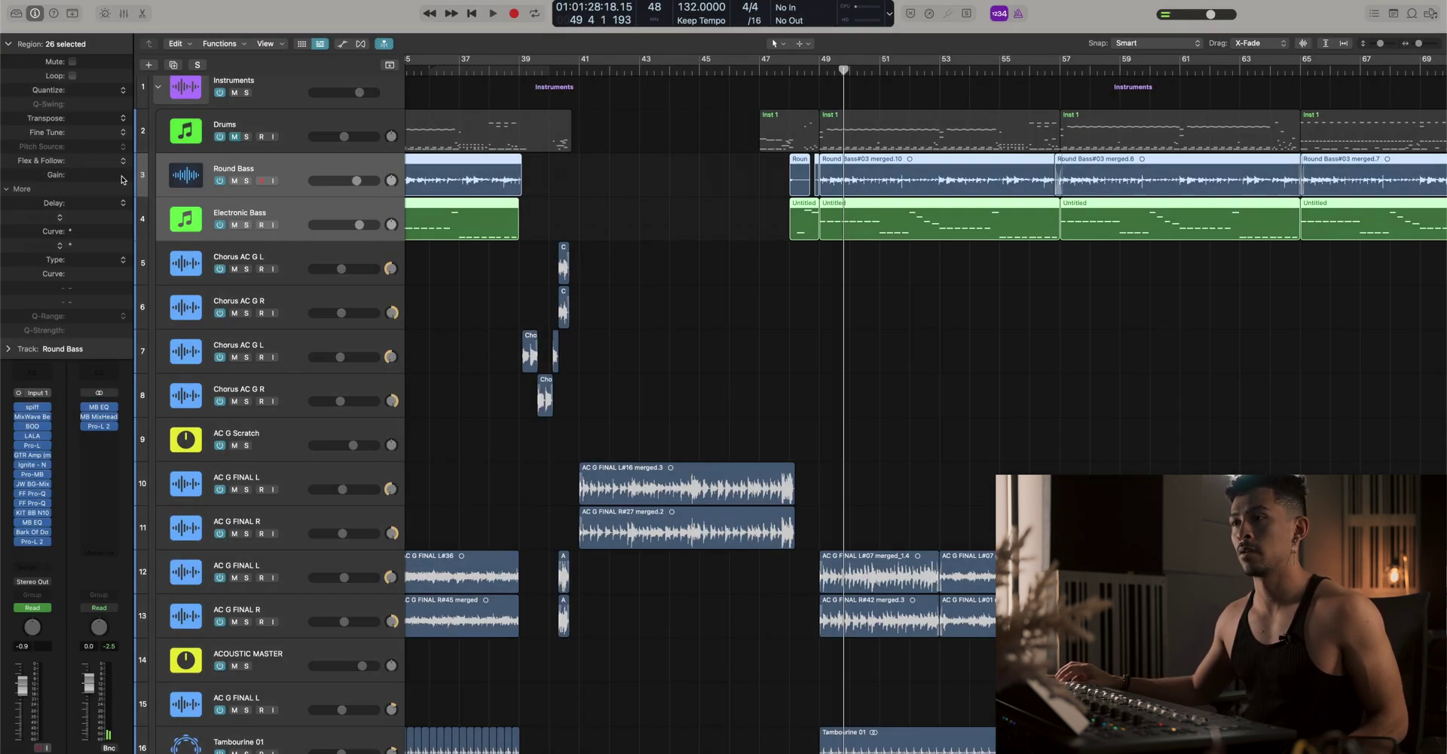
{"action": "scroll", "coordinate": [241, 170], "scroll_direction": "down", "scroll_amount": 1}
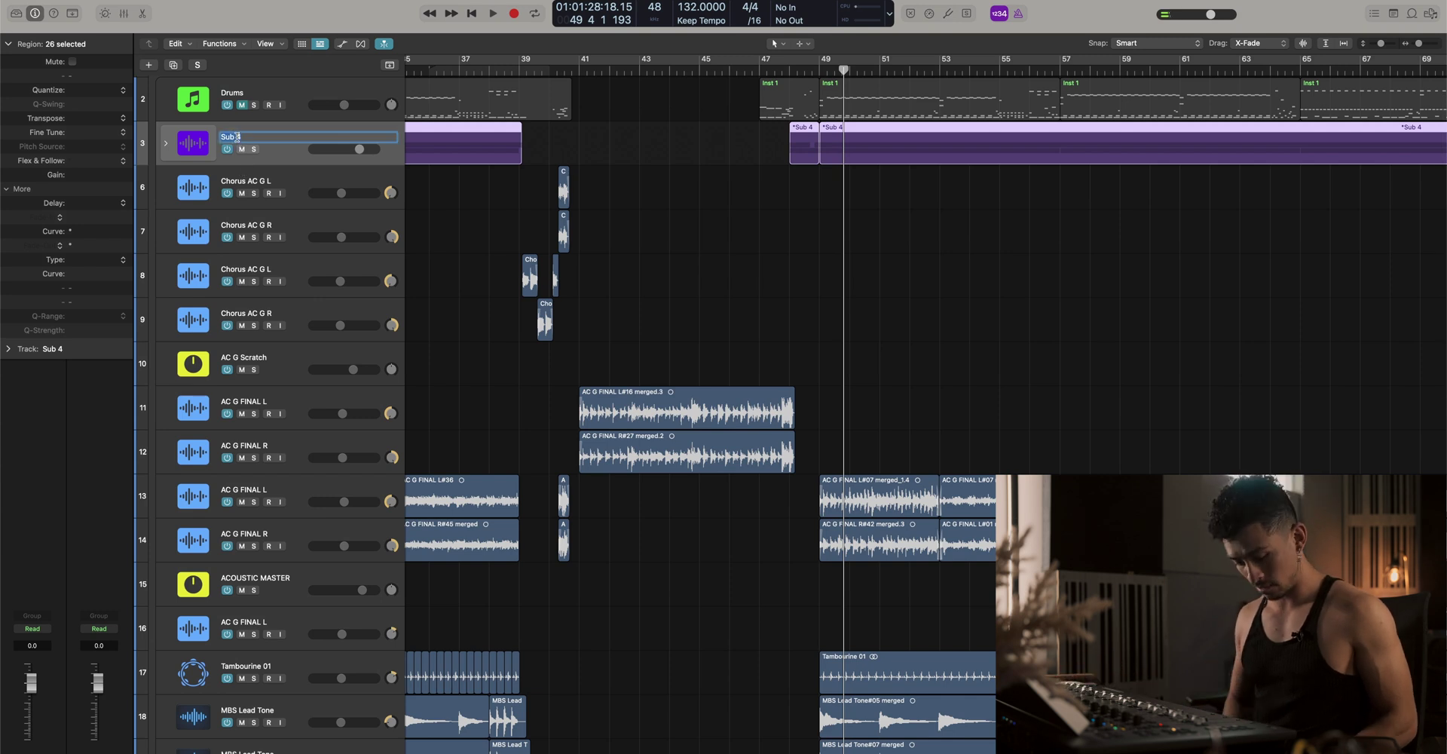
{"action": "type", "text": "Bass"}
{"action": "key", "text": "Return"}
Duplicate the Drums track directly above the Bass stack
{"action": "scroll", "coordinate": [305, 132], "scroll_direction": "up", "scroll_amount": 1}
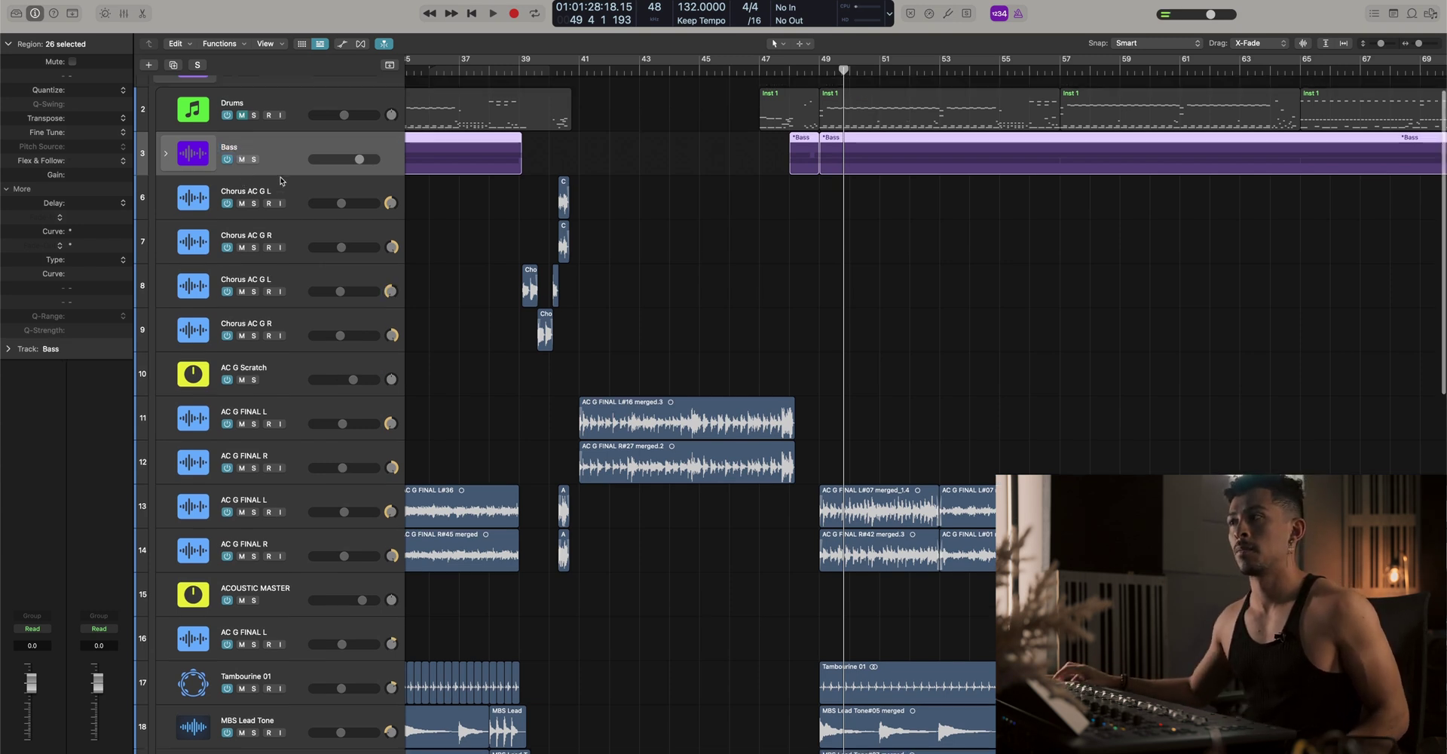
{"action": "left_click", "coordinate": [288, 132]}
{"action": "key", "text": "super+d"}
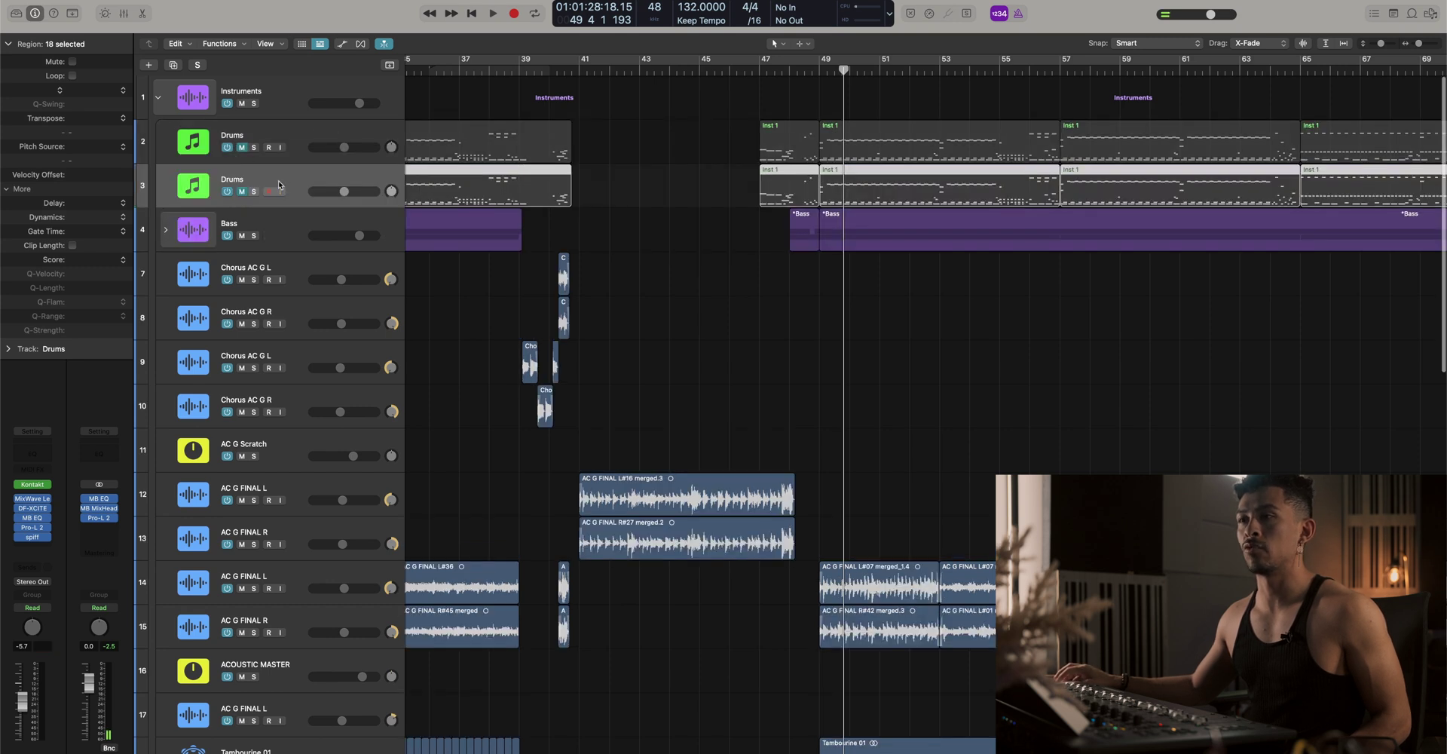
Group the two Drums tracks into a folder stack named Drums
{"action": "right_click", "coordinate": [297, 143]}
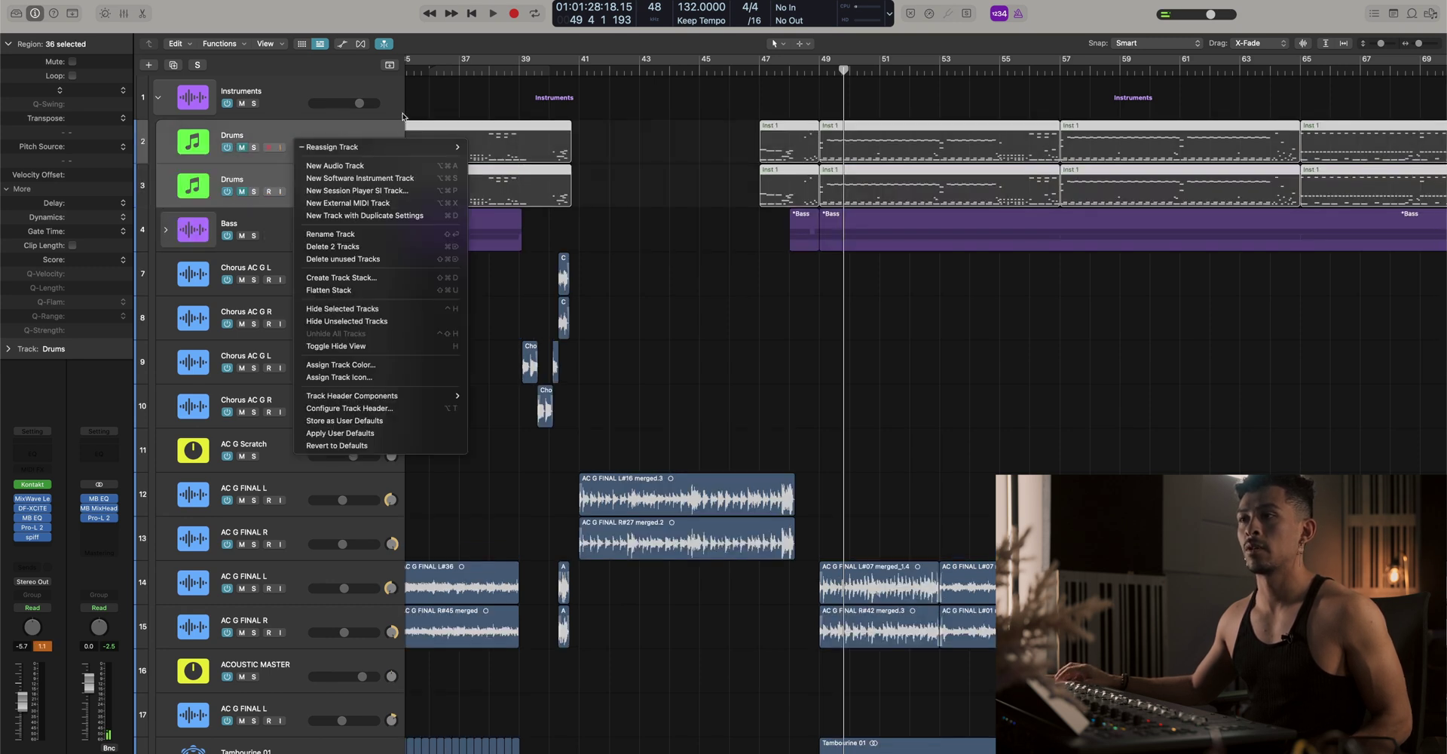
{"action": "left_click", "coordinate": [354, 277]}
{"action": "left_click", "coordinate": [813, 437]}
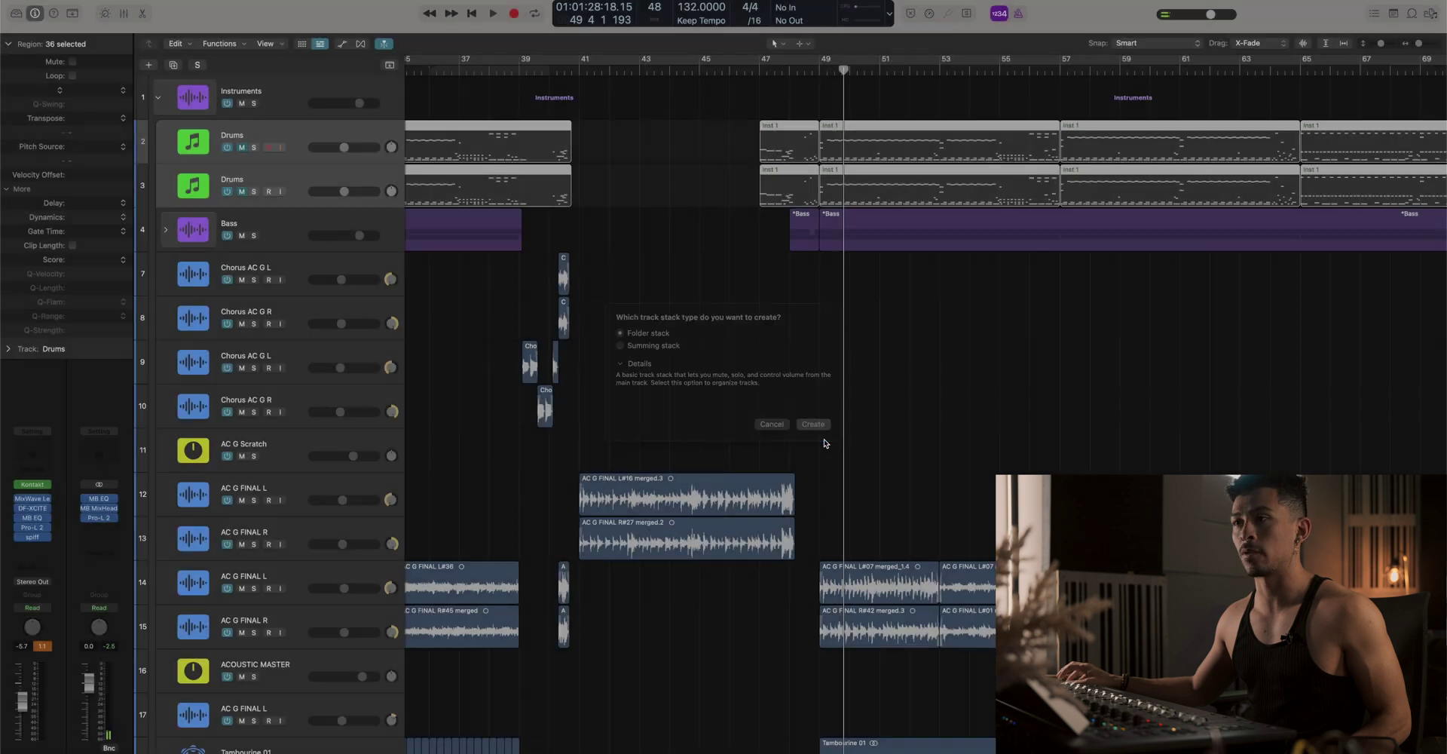
{"action": "double_click", "coordinate": [236, 137]}
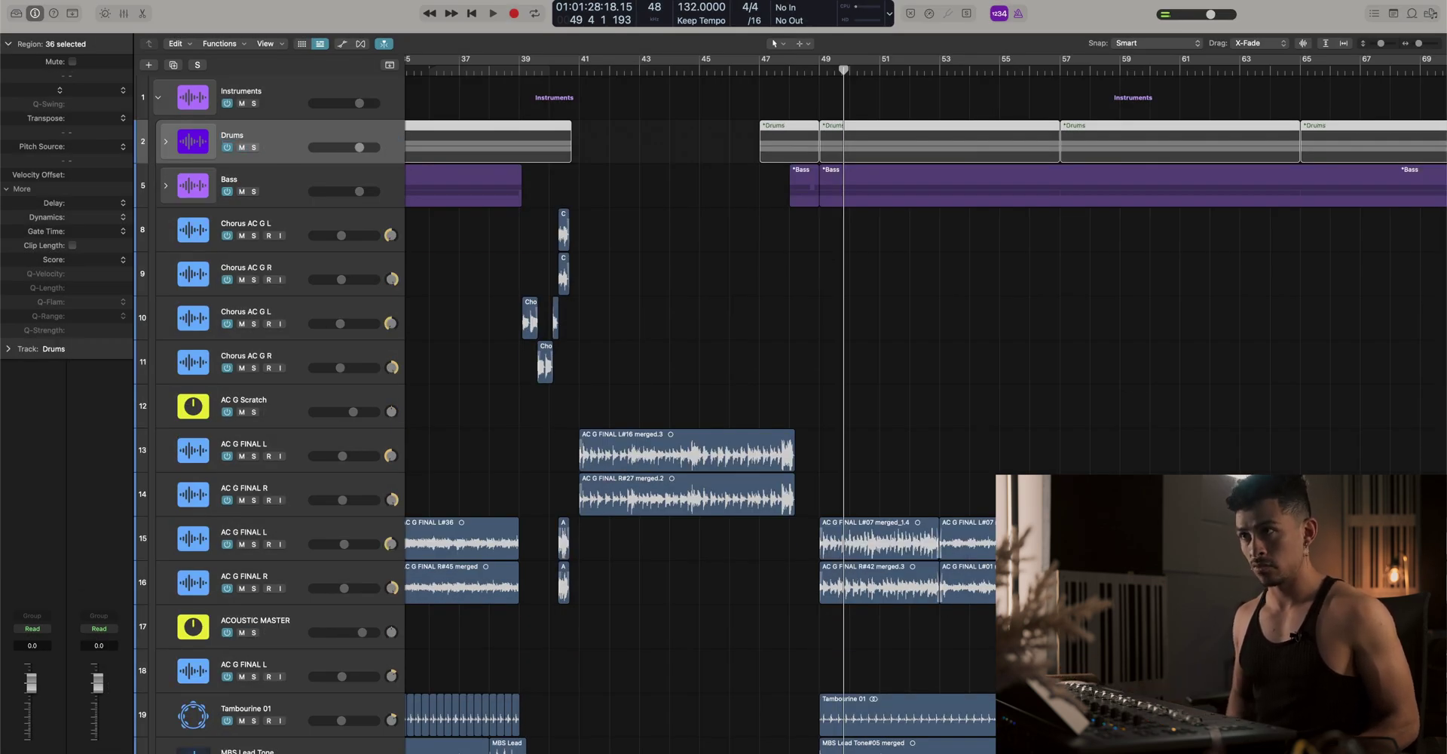
Flatten the Instruments stack so its tracks and the Drums and Bass stacks sit at the main level
{"action": "left_click", "coordinate": [304, 99]}
{"action": "right_click", "coordinate": [308, 95]}
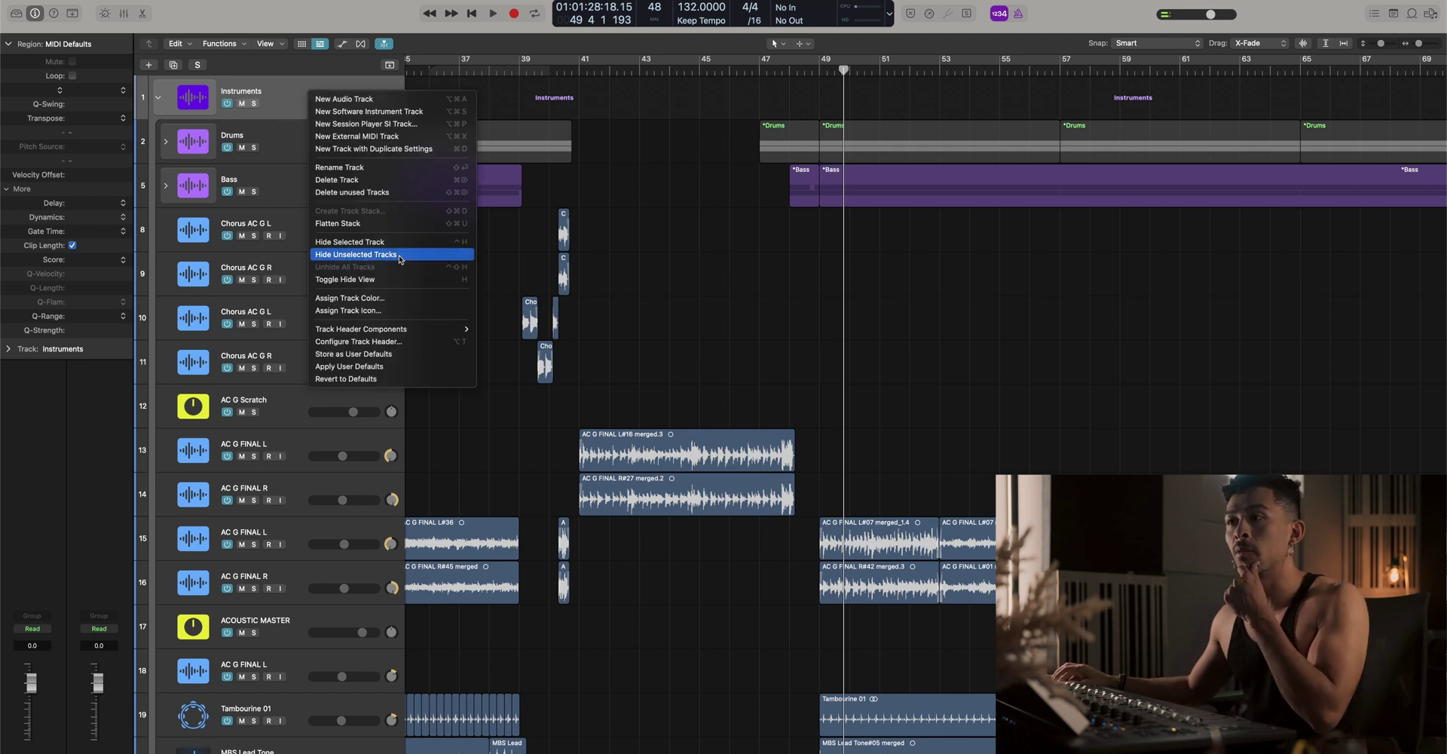
{"action": "left_click", "coordinate": [371, 225]}
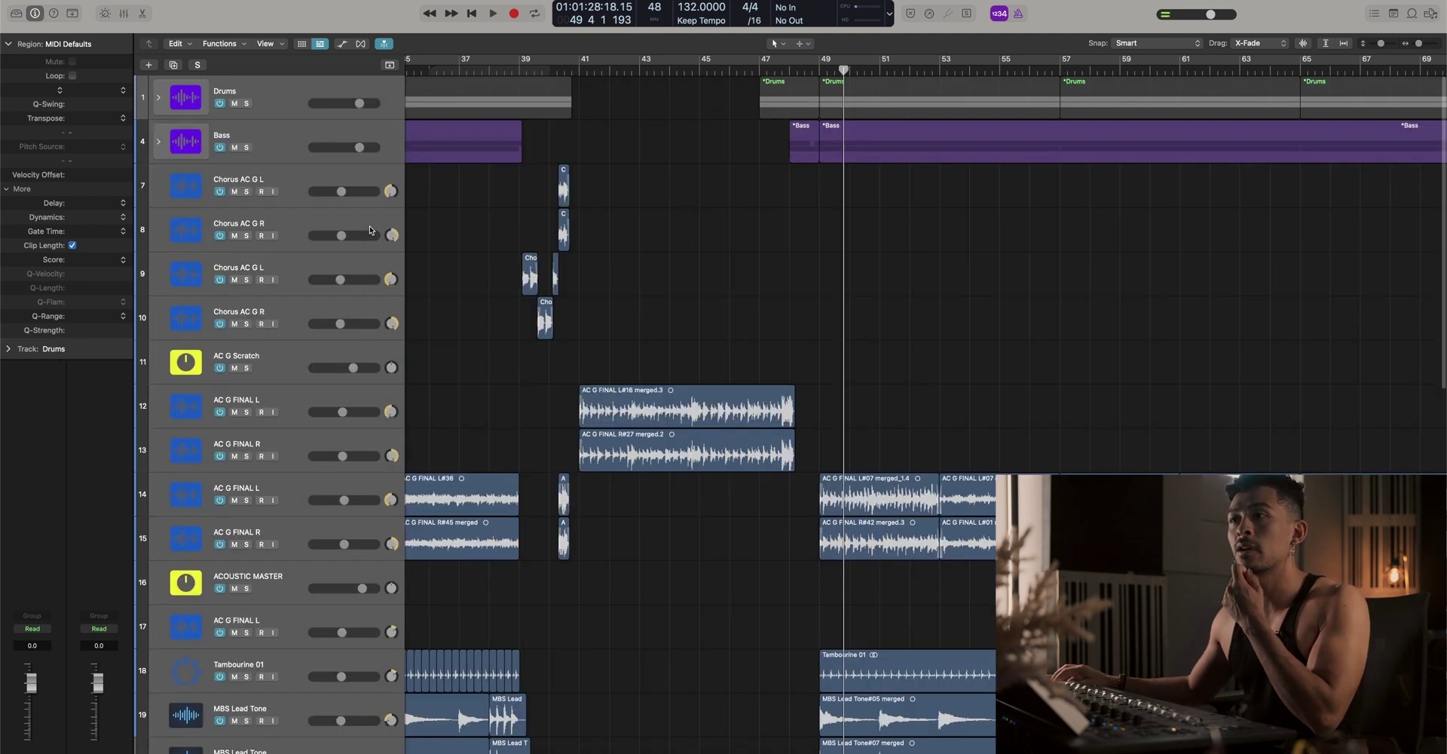
Solo AC G Scratch and briefly ACOUSTIC MASTER to compare which acoustic guitar tracks feed each bus
{"action": "left_click", "coordinate": [310, 187]}
{"action": "left_click", "coordinate": [287, 223]}
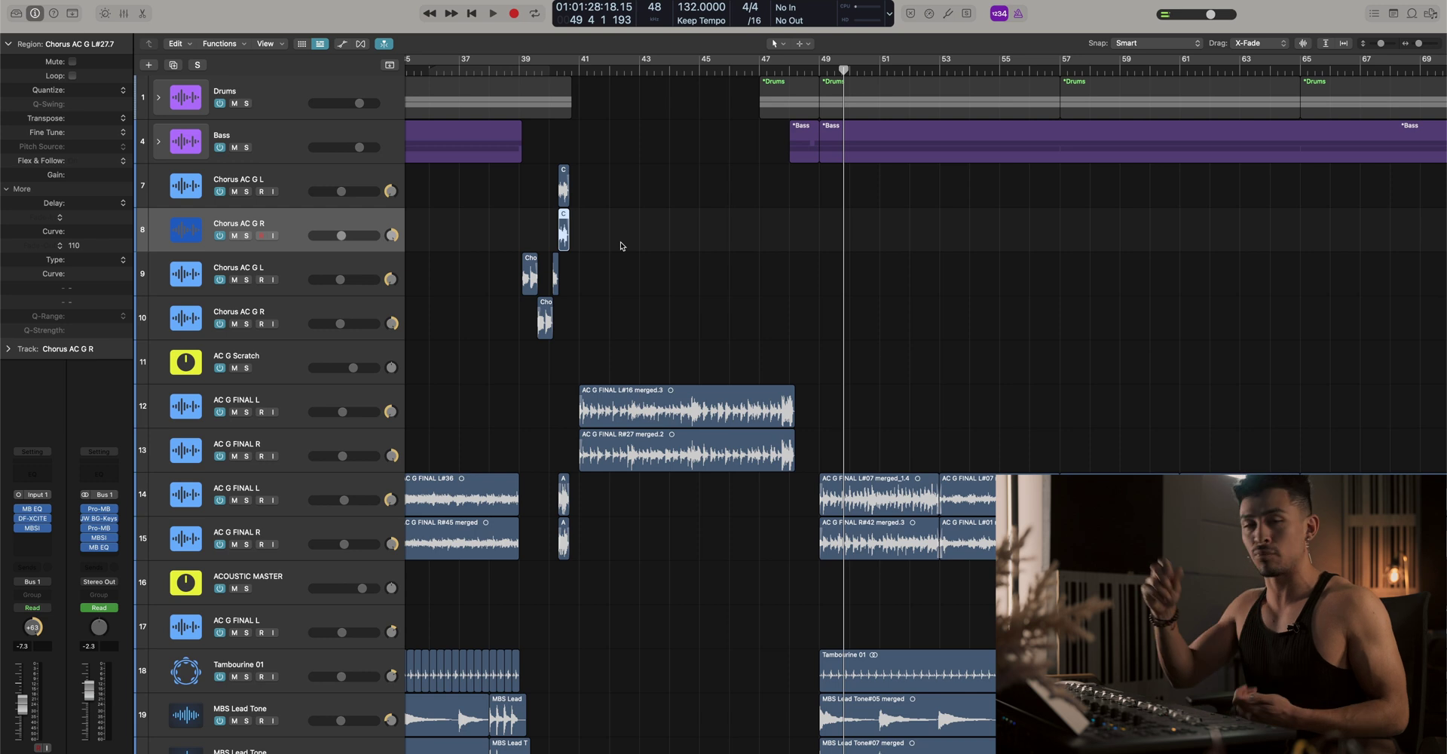
{"action": "left_click", "coordinate": [652, 320], "text": "ctrl+alt"}
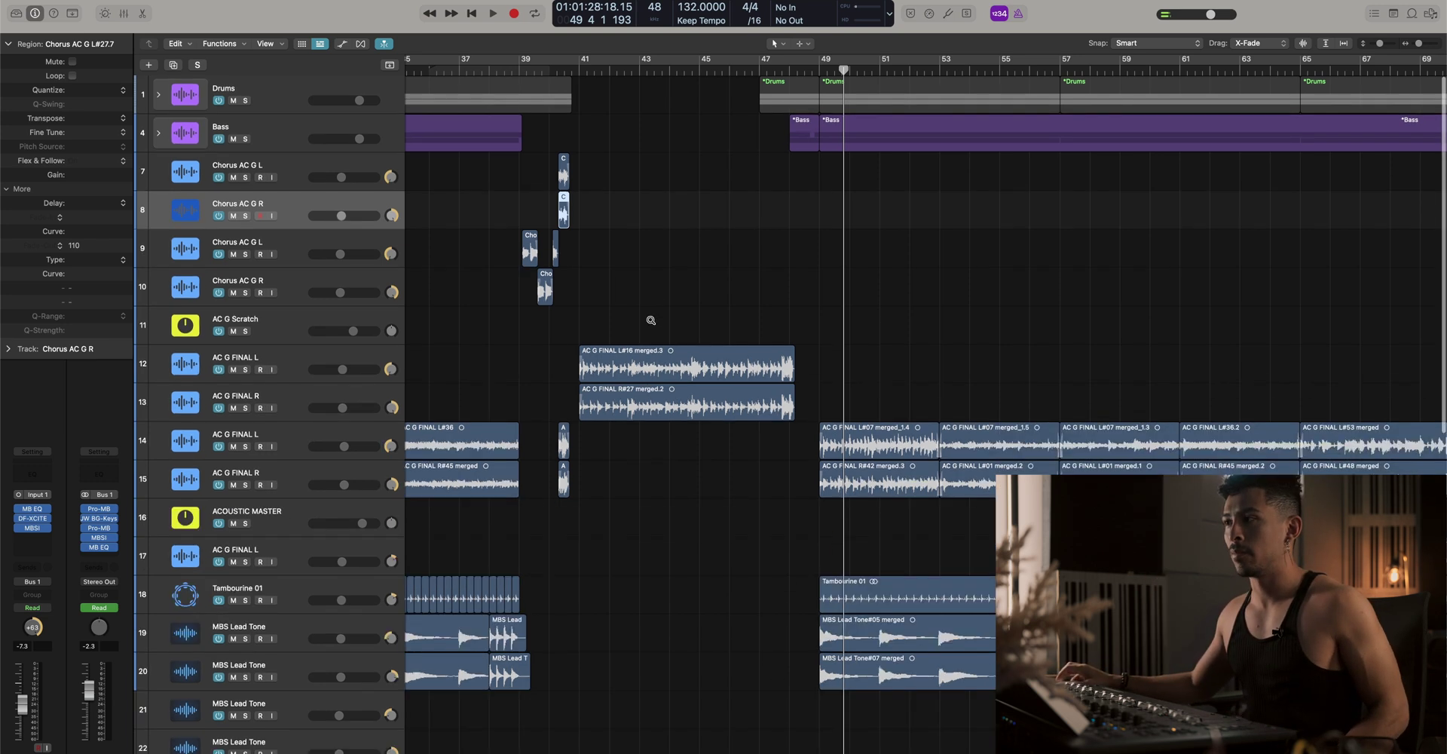
{"action": "scroll", "coordinate": [650, 323], "scroll_direction": "up", "scroll_amount": 1}
{"action": "scroll", "coordinate": [650, 323], "scroll_direction": "down", "scroll_amount": 3}
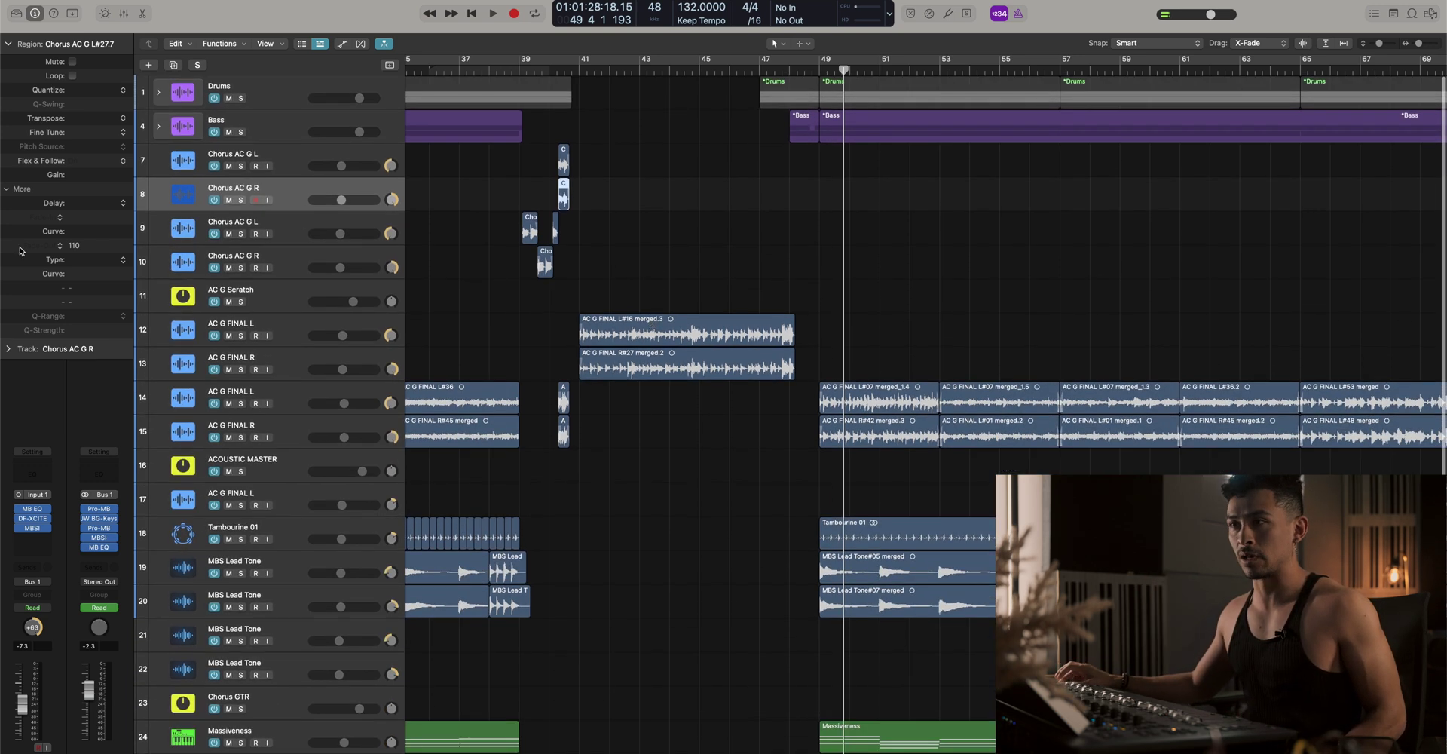
{"action": "left_click", "coordinate": [287, 301]}
{"action": "scroll", "coordinate": [285, 300], "scroll_direction": "left", "scroll_amount": 3}
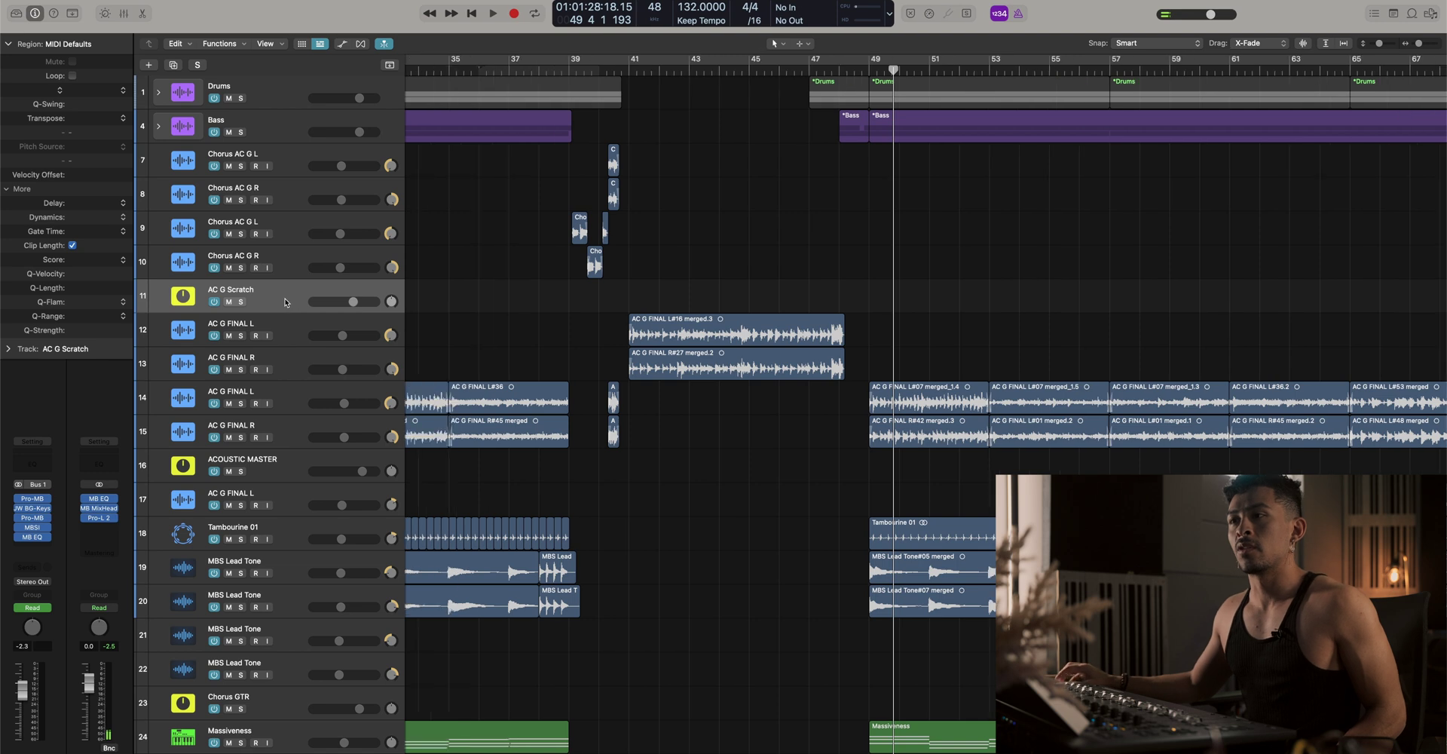
{"action": "scroll", "coordinate": [285, 299], "scroll_direction": "left", "scroll_amount": 3}
{"action": "left_click", "coordinate": [240, 302]}
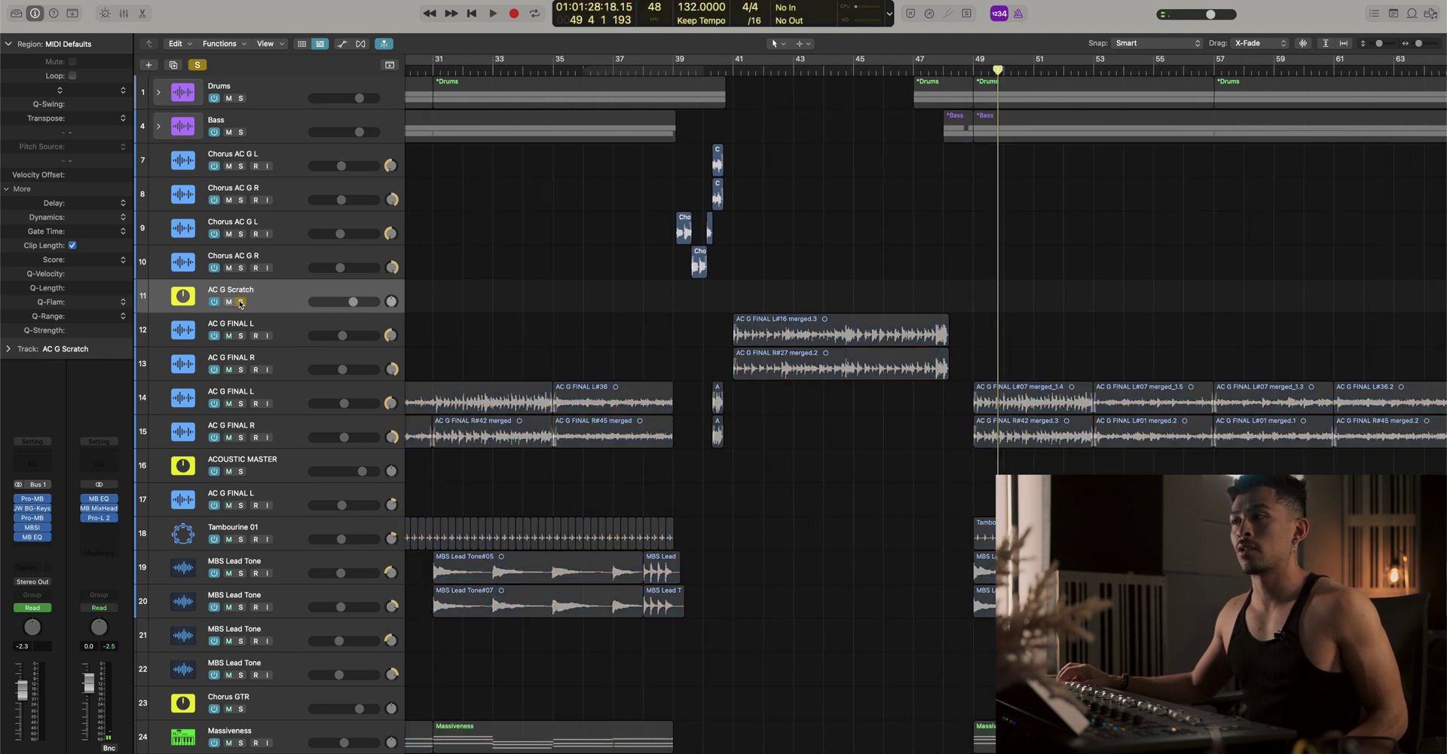
{"action": "scroll", "coordinate": [241, 301], "scroll_direction": "left", "scroll_amount": 6}
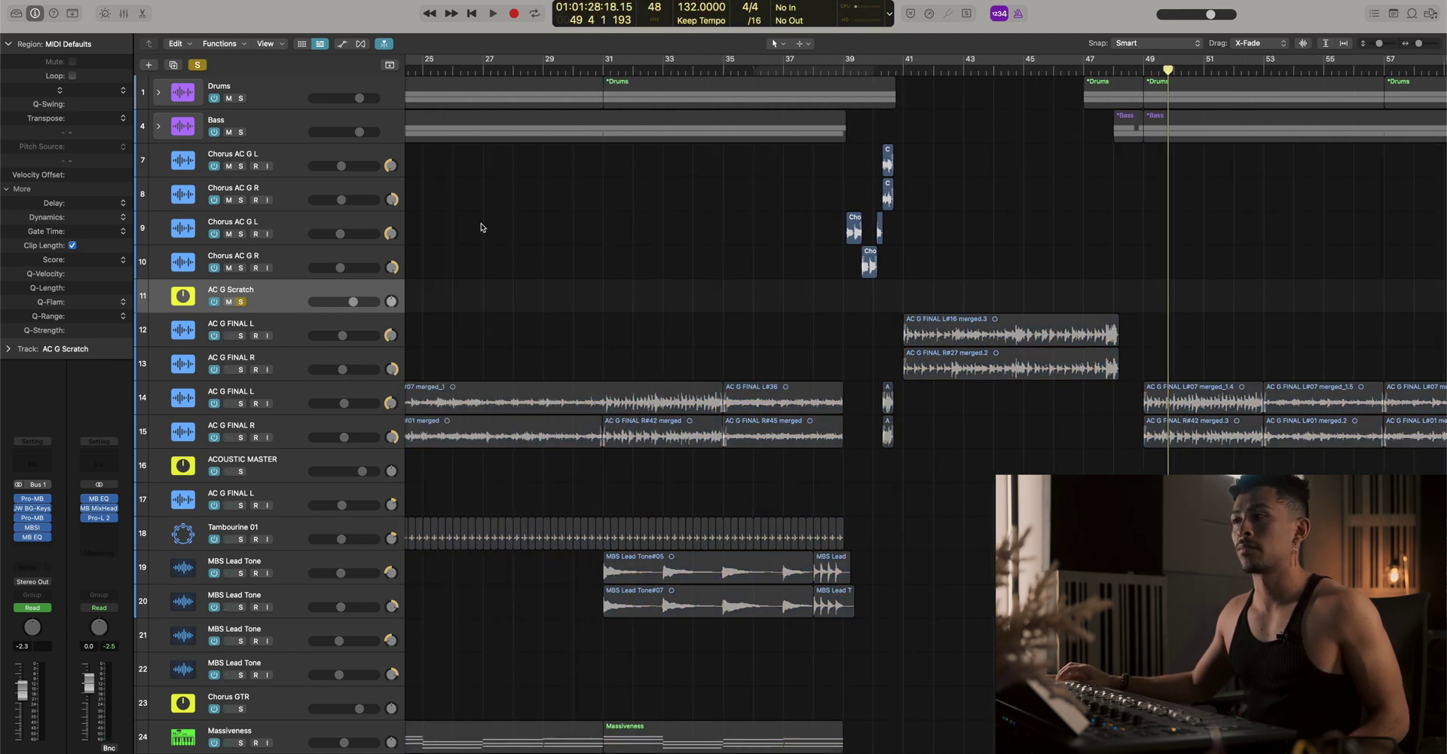
{"action": "left_click", "coordinate": [241, 472]}
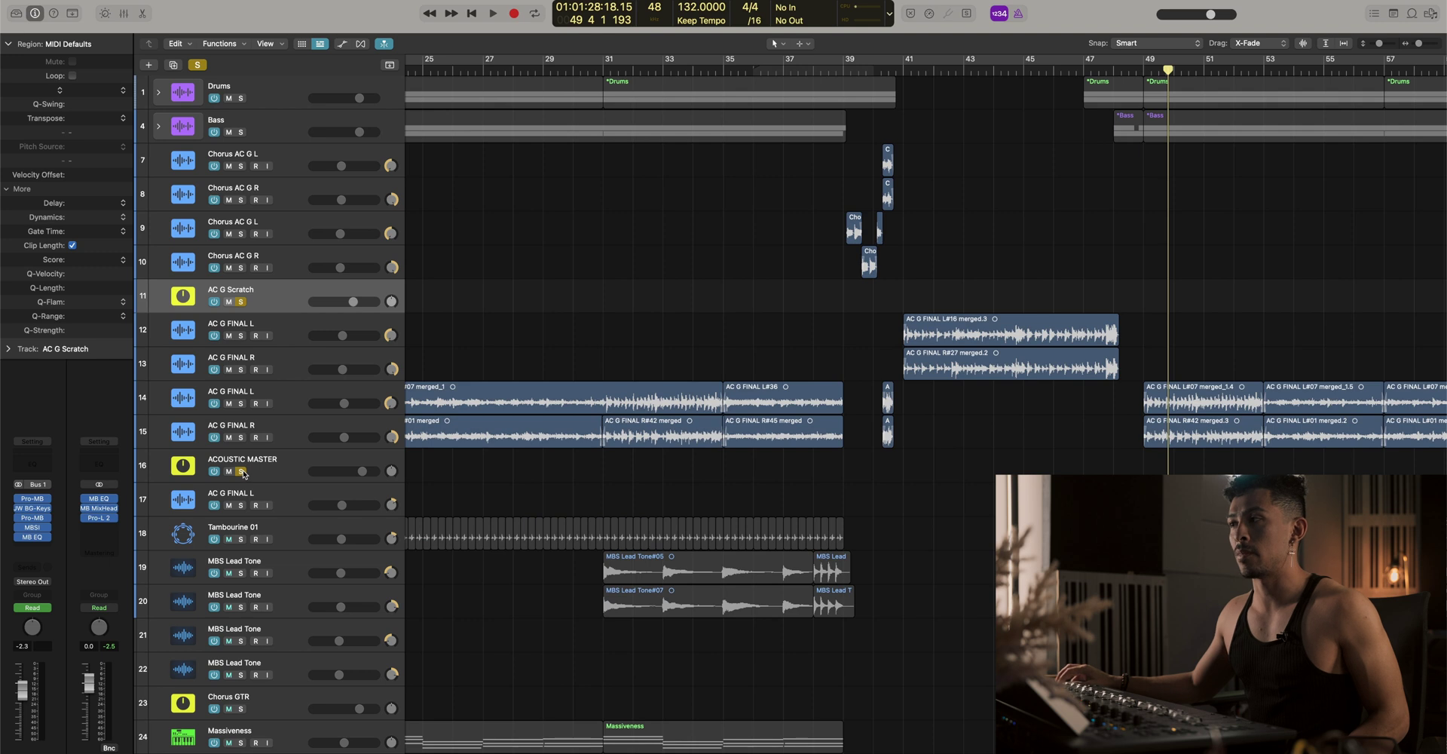
{"action": "left_click", "coordinate": [241, 471]}
Select the four Chorus AC G tracks with AC G Scratch, play them soloed from about bar 39, and turn the solo off
{"action": "left_click", "coordinate": [287, 171]}
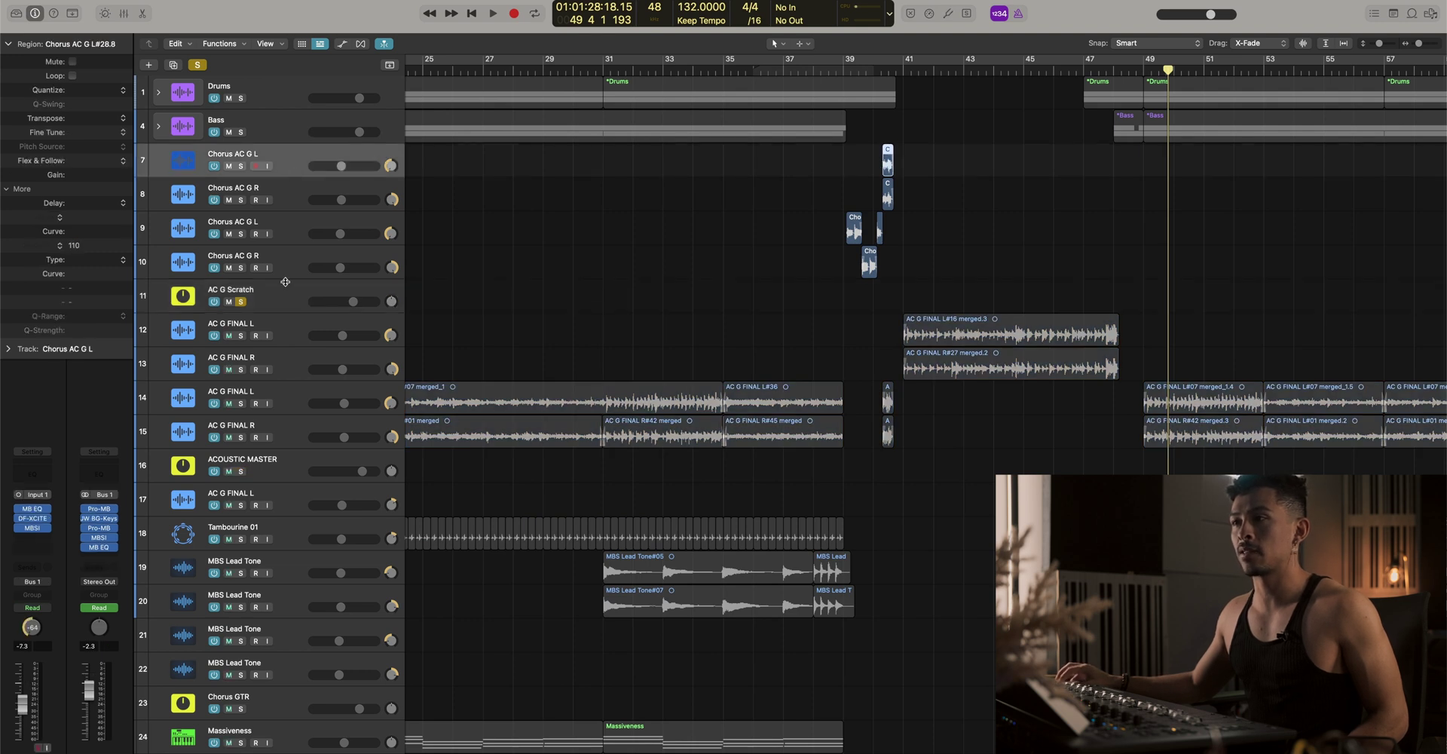
{"action": "left_click", "coordinate": [293, 296]}
{"action": "left_click", "coordinate": [287, 160], "text": "shift"}
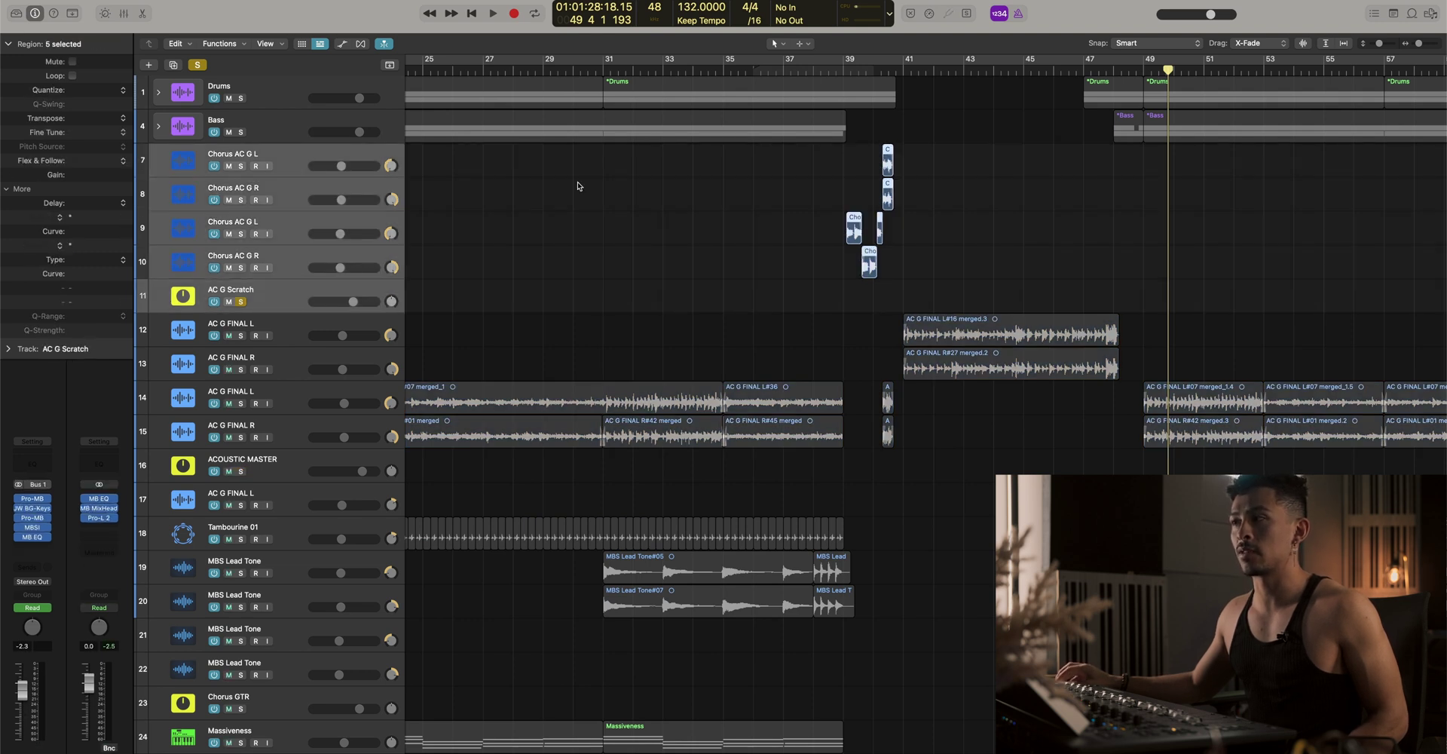
{"action": "left_click", "coordinate": [841, 72]}
{"action": "key", "text": "space"}
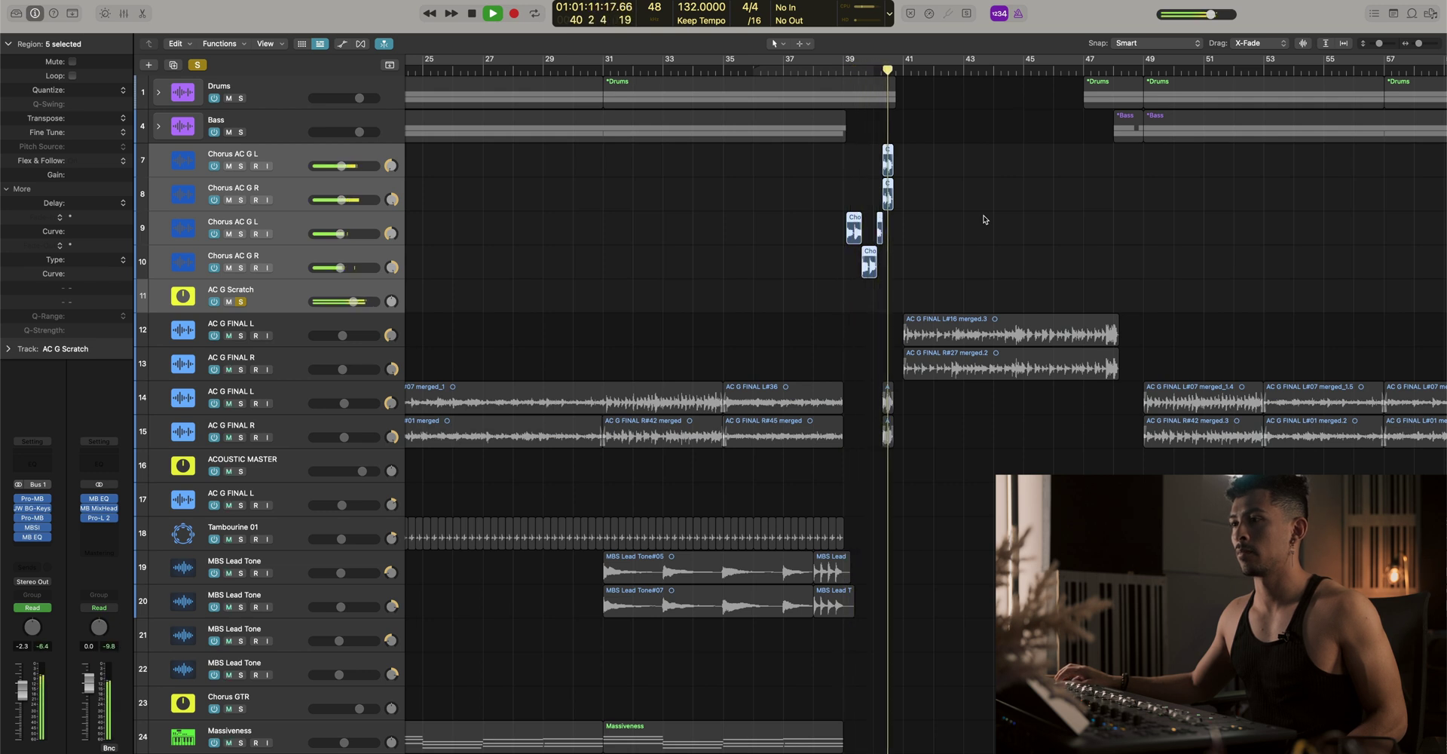
{"action": "key", "text": "space"}
{"action": "left_click", "coordinate": [242, 302]}
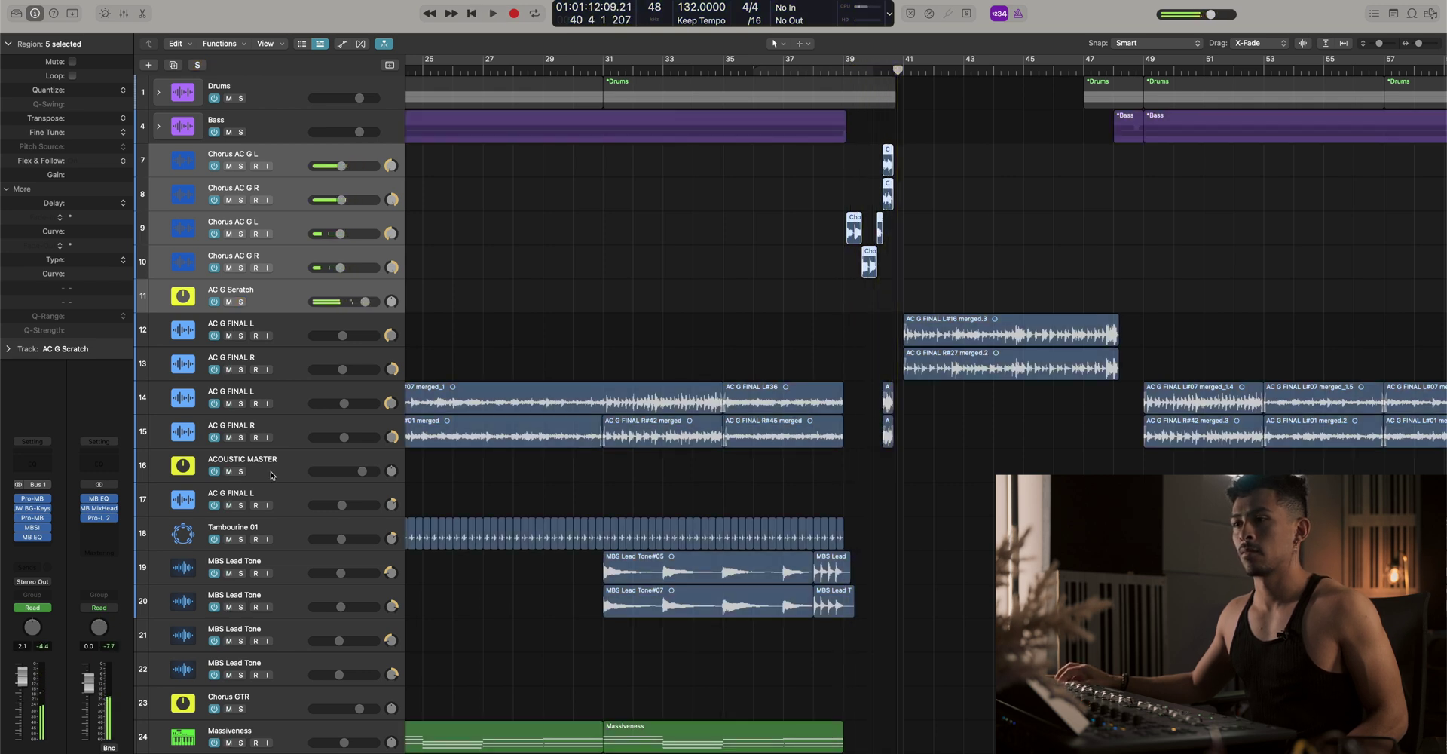
Solo ACOUSTIC MASTER, play its guitar tracks from just before bar 41, and turn the solo off
{"action": "left_click", "coordinate": [272, 475]}
{"action": "left_click", "coordinate": [240, 472]}
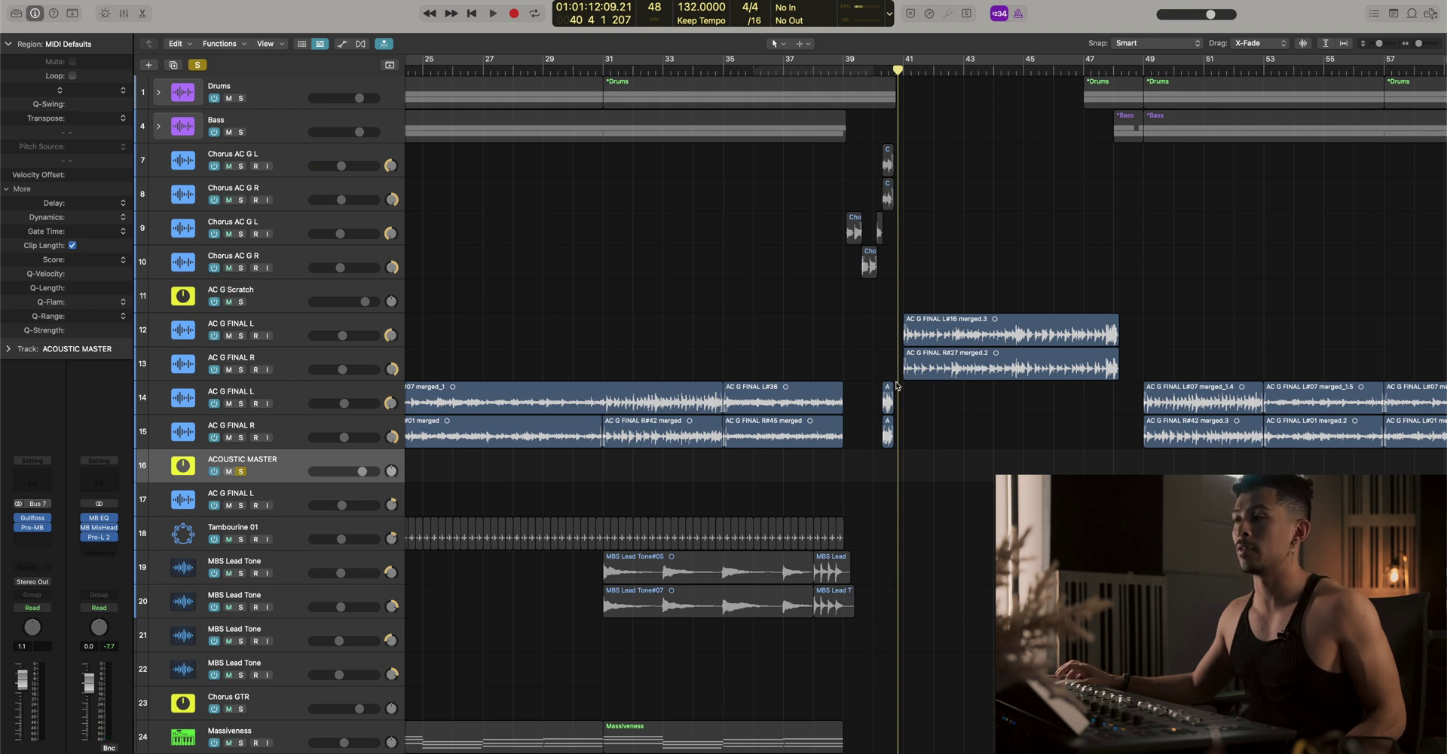
{"action": "key", "text": "space"}
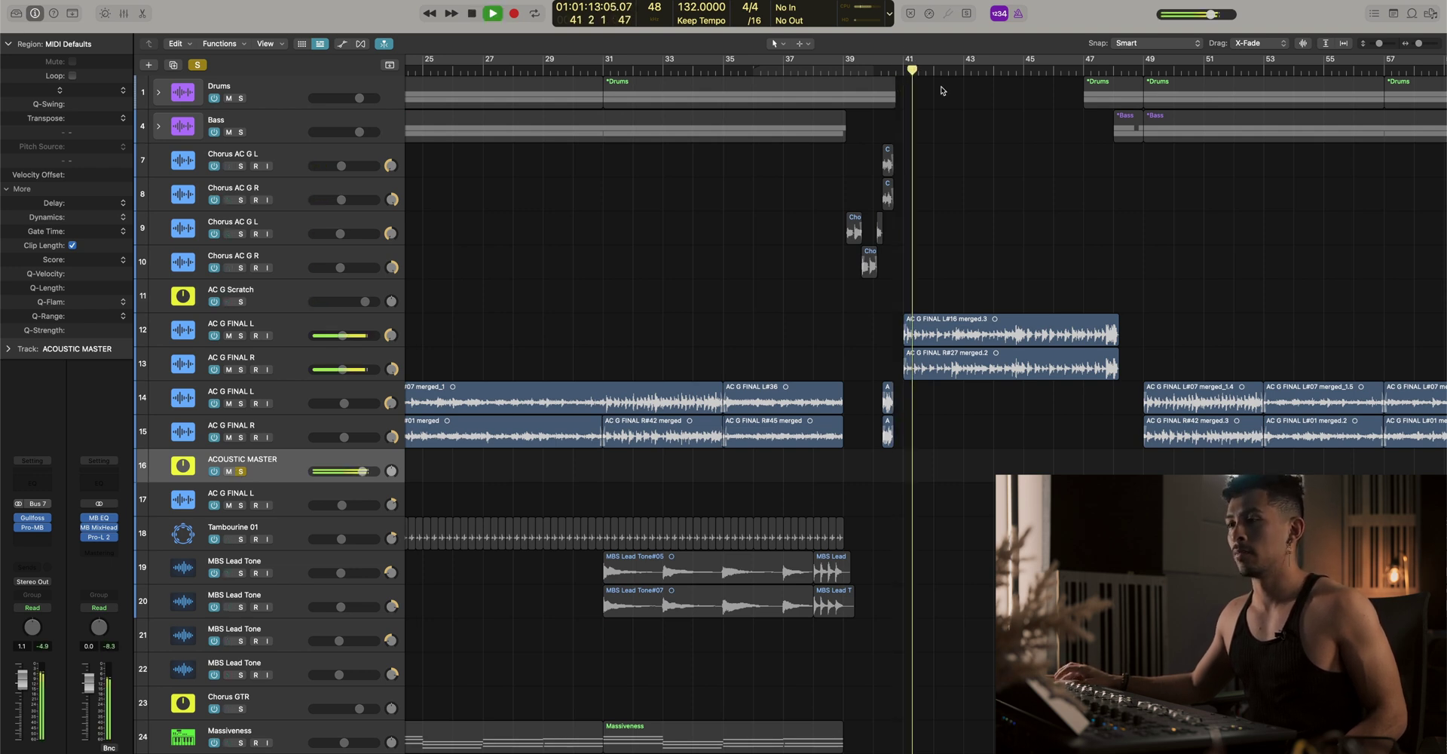
{"action": "key", "text": "space"}
{"action": "key", "text": "z"}
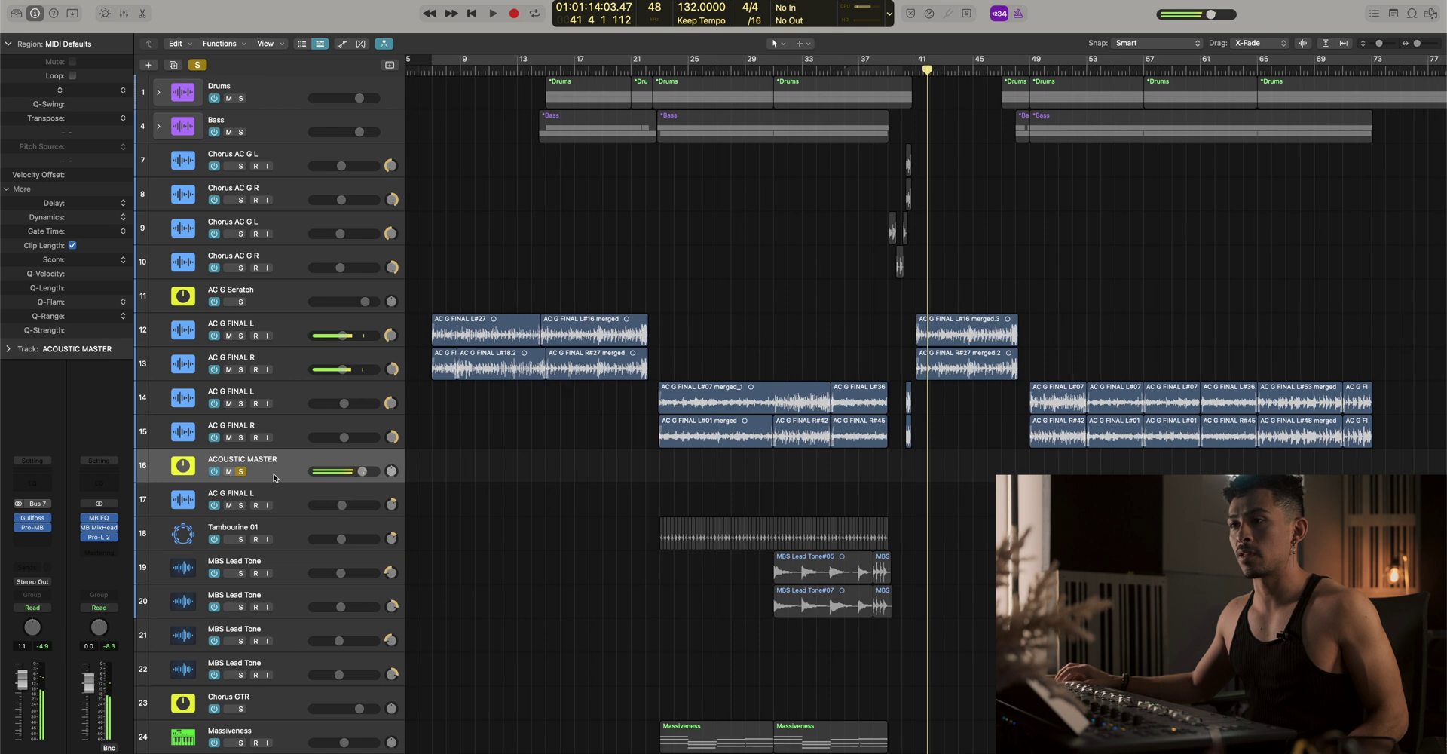
{"action": "left_click", "coordinate": [239, 472]}
Solo the AC G FINAL L track below ACOUSTIC MASTER, play it from about bar 66, and turn the solo off
{"action": "scroll", "coordinate": [272, 467], "scroll_direction": "down", "scroll_amount": 1}
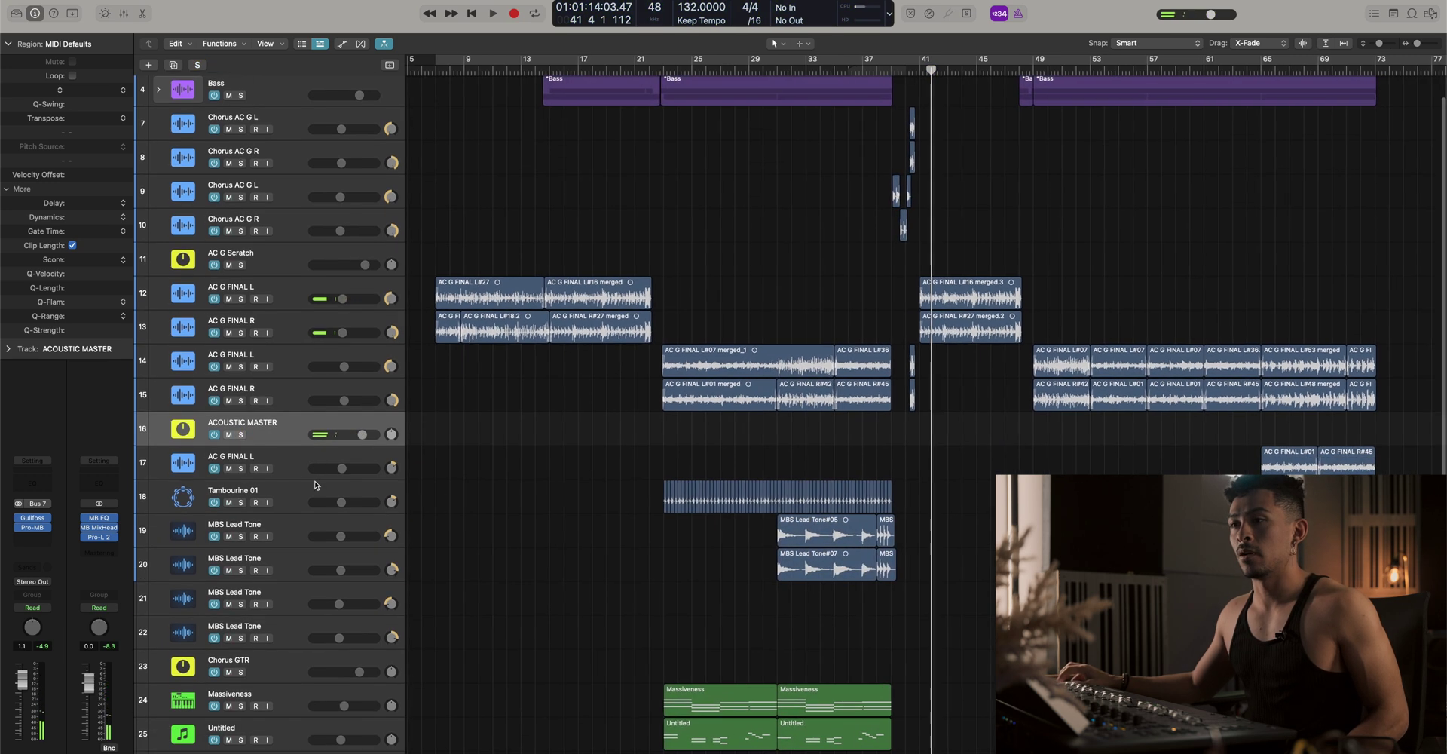
{"action": "left_click", "coordinate": [286, 465]}
{"action": "left_click", "coordinate": [243, 469]}
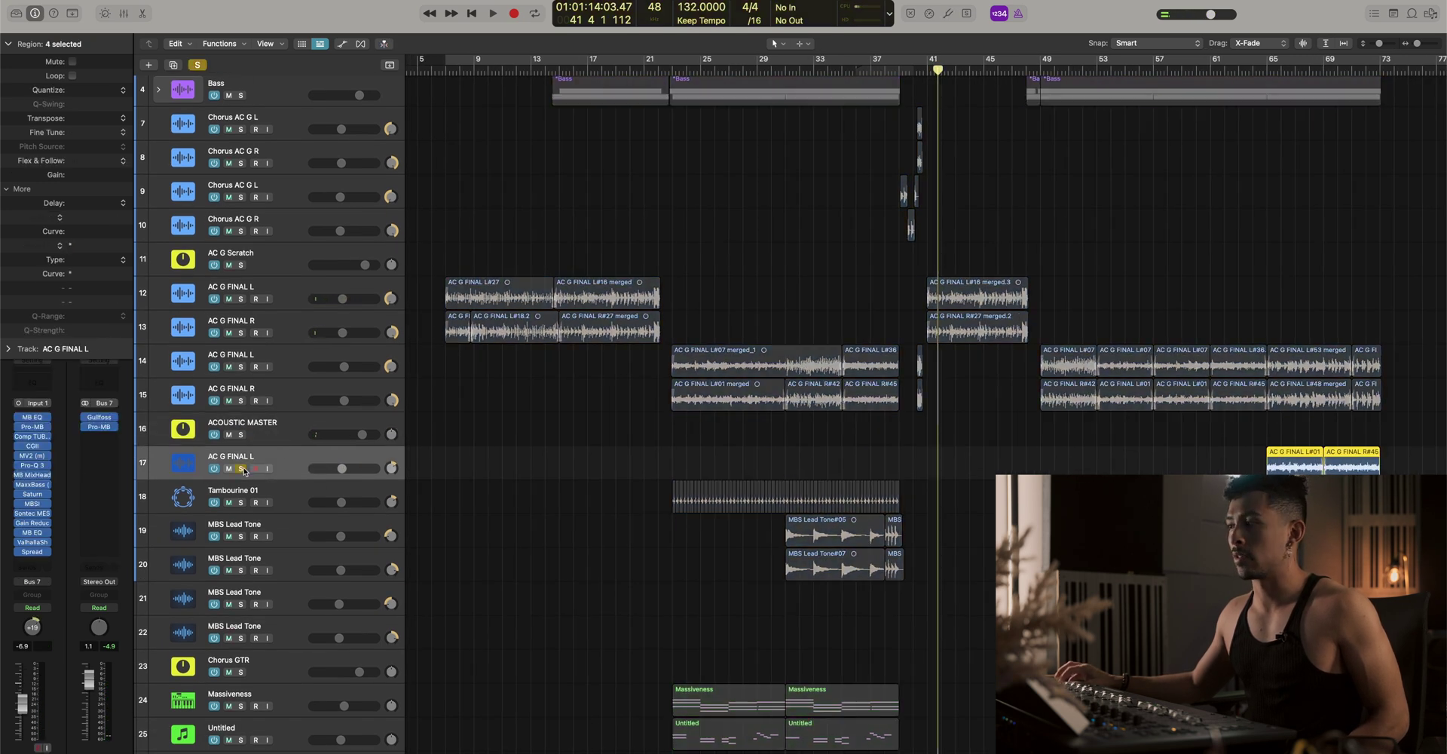
{"action": "left_click", "coordinate": [1281, 76]}
{"action": "key", "text": "space"}
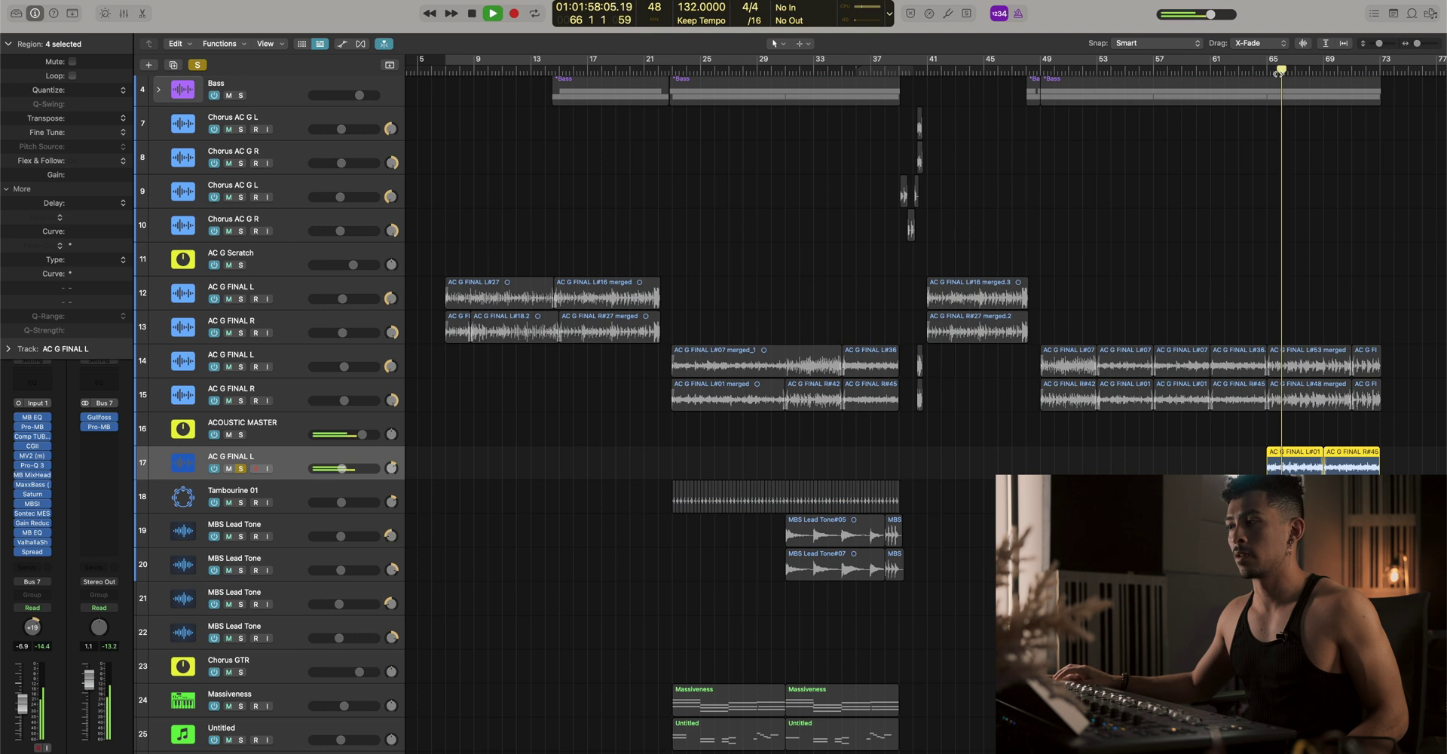
{"action": "scroll", "coordinate": [874, 466], "scroll_direction": "down", "scroll_amount": 2}
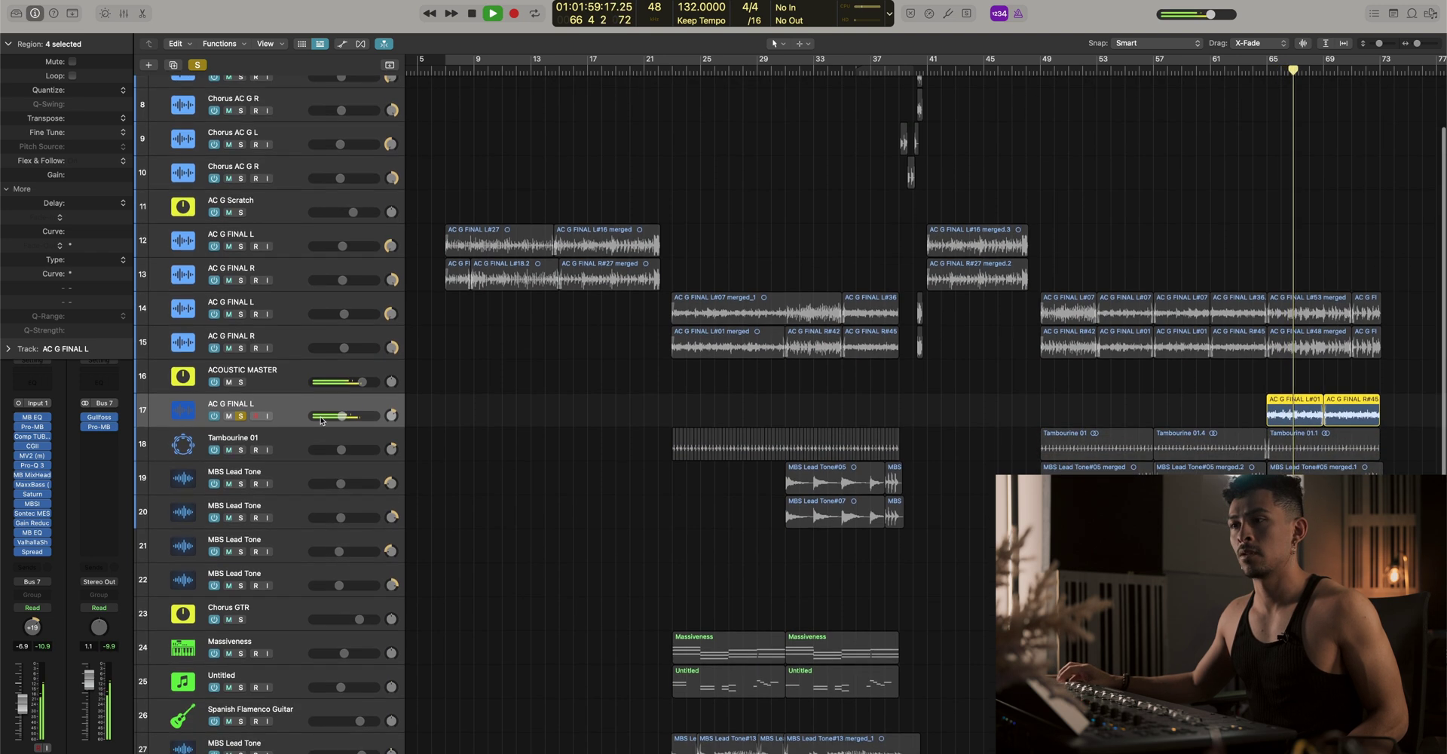
{"action": "left_click", "coordinate": [241, 416]}
{"action": "key", "text": "space"}
Group the tracks from the first Chorus AC G L through the last AC G FINAL L into a stack named ACOUSTIC GUITAR
{"action": "scroll", "coordinate": [285, 408], "scroll_direction": "up", "scroll_amount": 3}
{"action": "scroll", "coordinate": [284, 409], "scroll_direction": "up", "scroll_amount": 1}
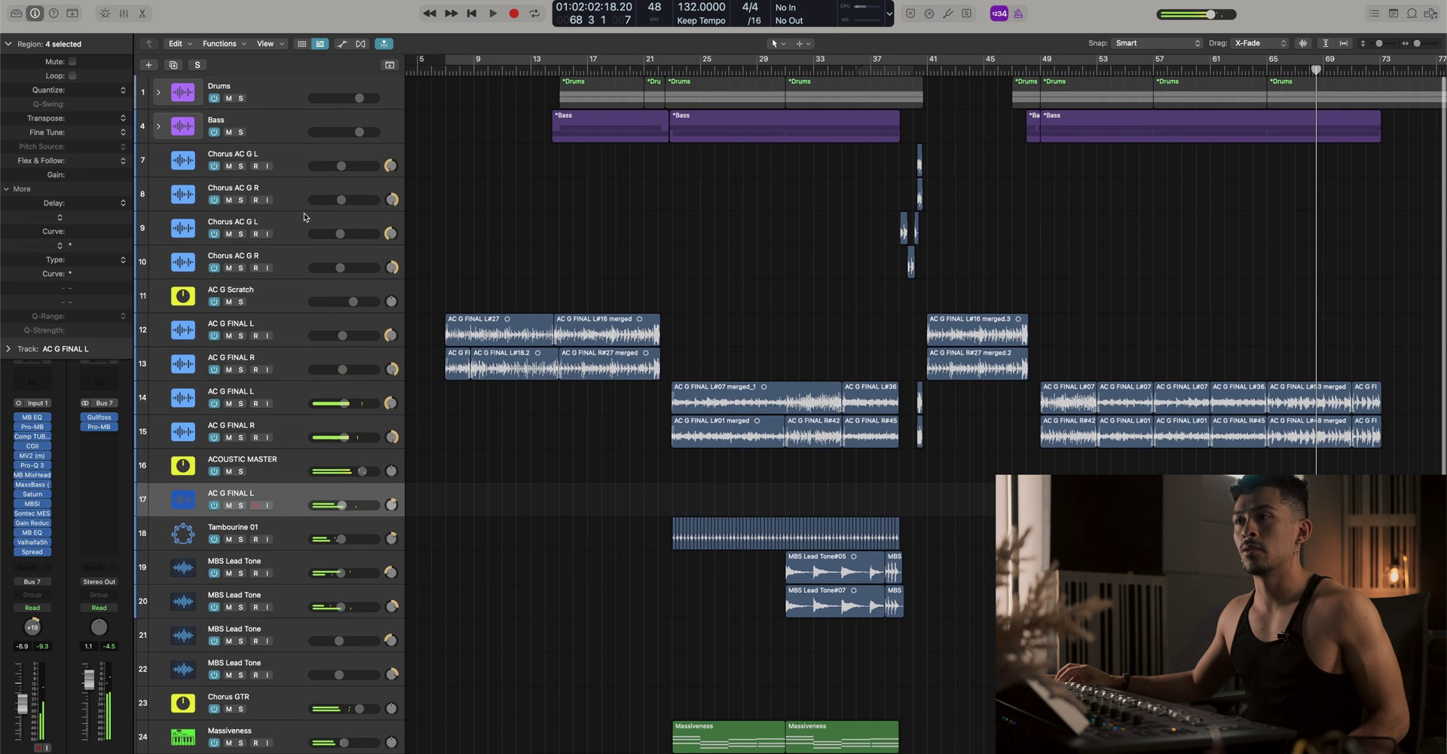
{"action": "left_click", "coordinate": [288, 157], "text": "shift"}
{"action": "right_click", "coordinate": [288, 157]}
{"action": "left_click", "coordinate": [369, 291]}
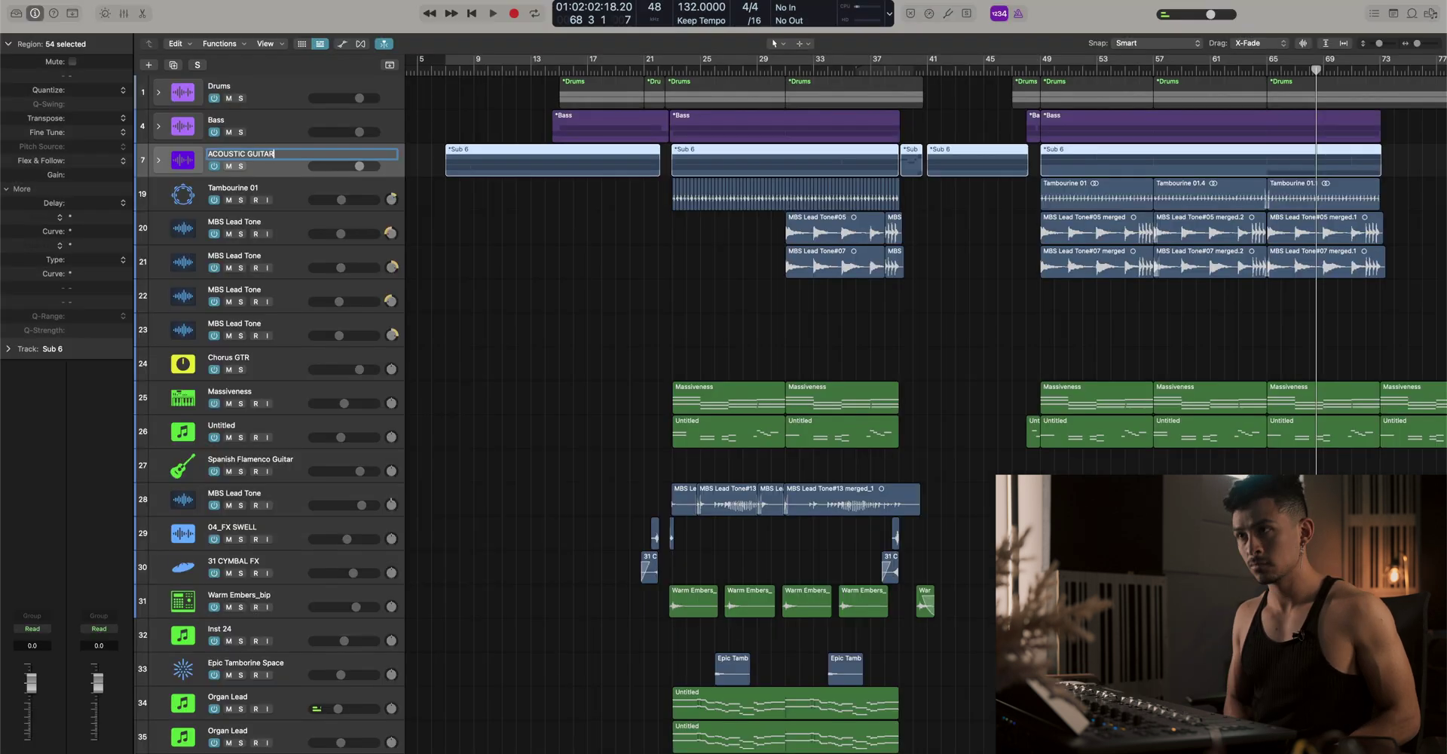
{"action": "key", "text": "Return"}
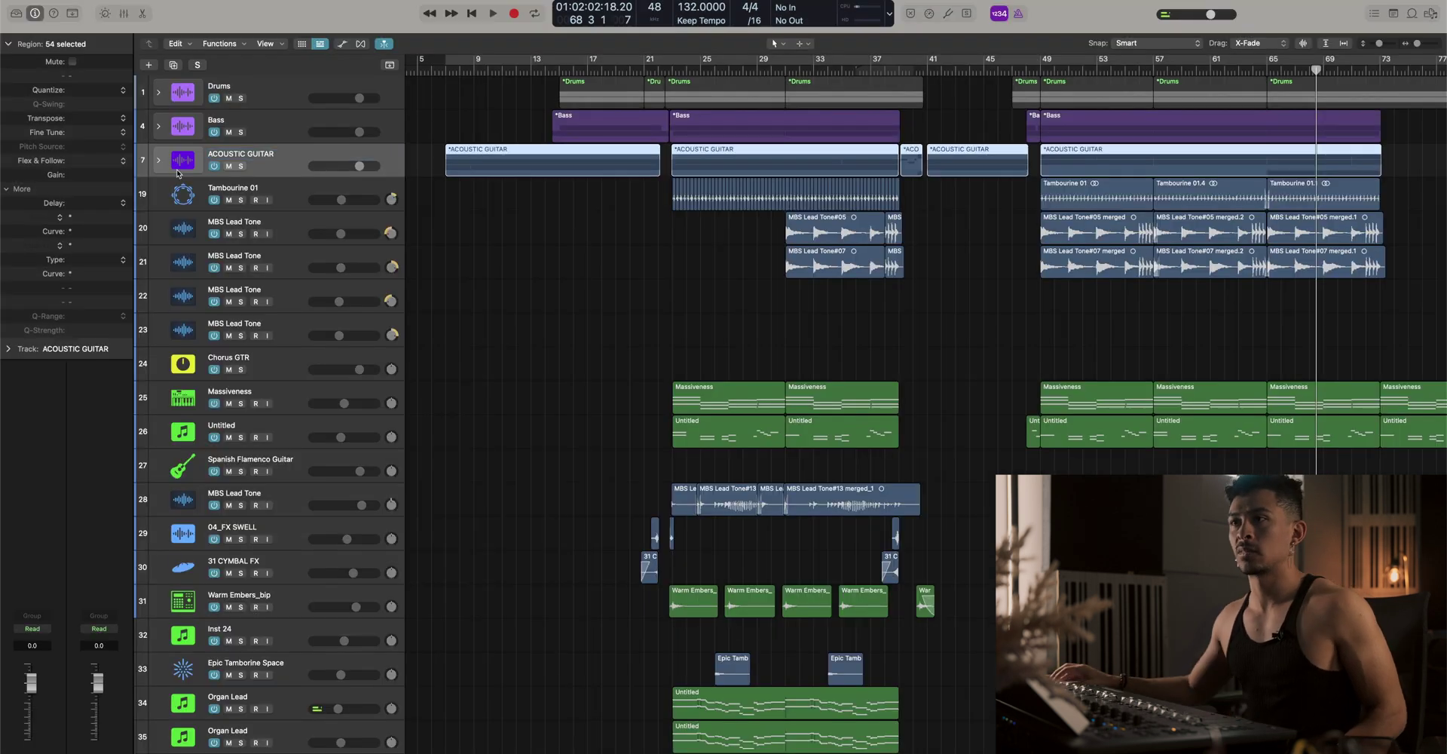
Rename the Bass stack to BASS and the Drums stack to DRUMS in capitals
{"action": "double_click", "coordinate": [225, 125]}
{"action": "type", "text": "BASS"}
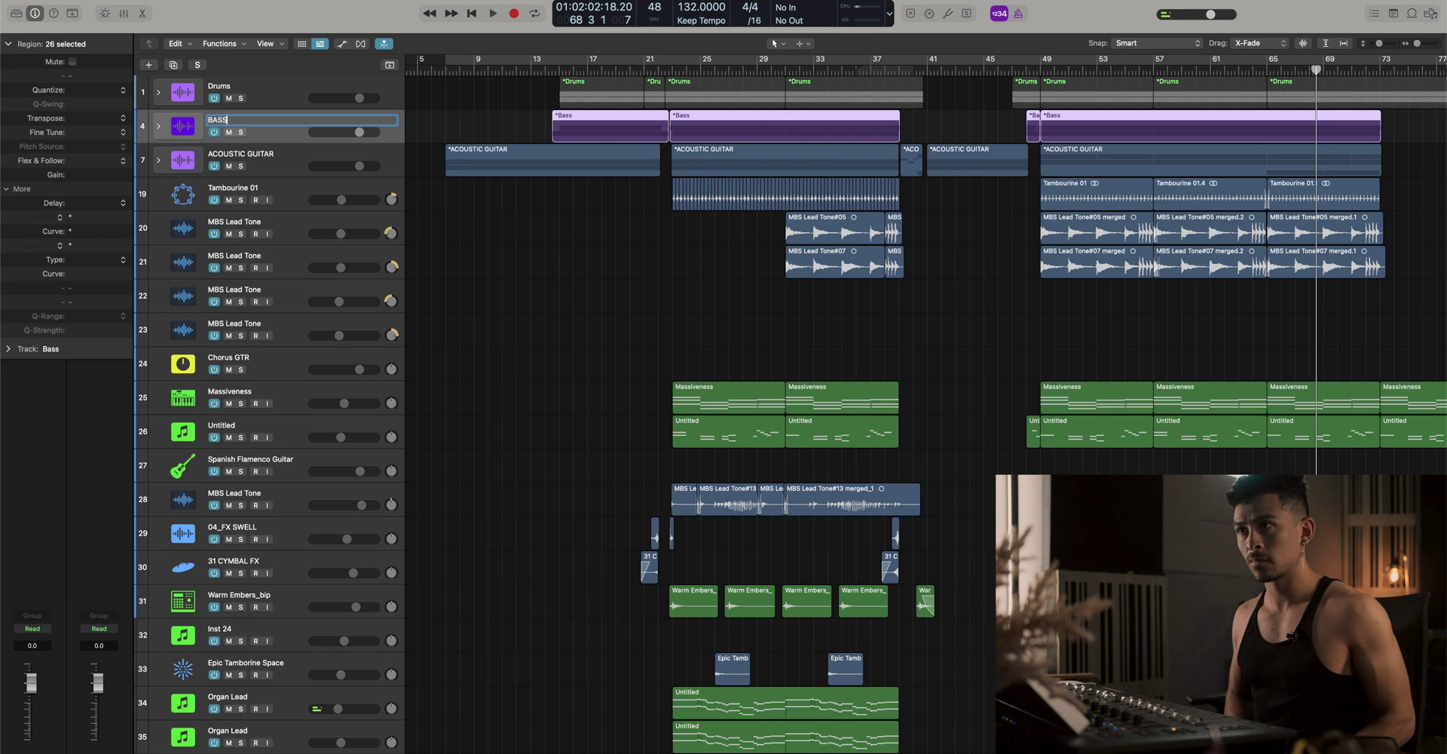
{"action": "key", "text": "Return"}
{"action": "left_click", "coordinate": [219, 84]}
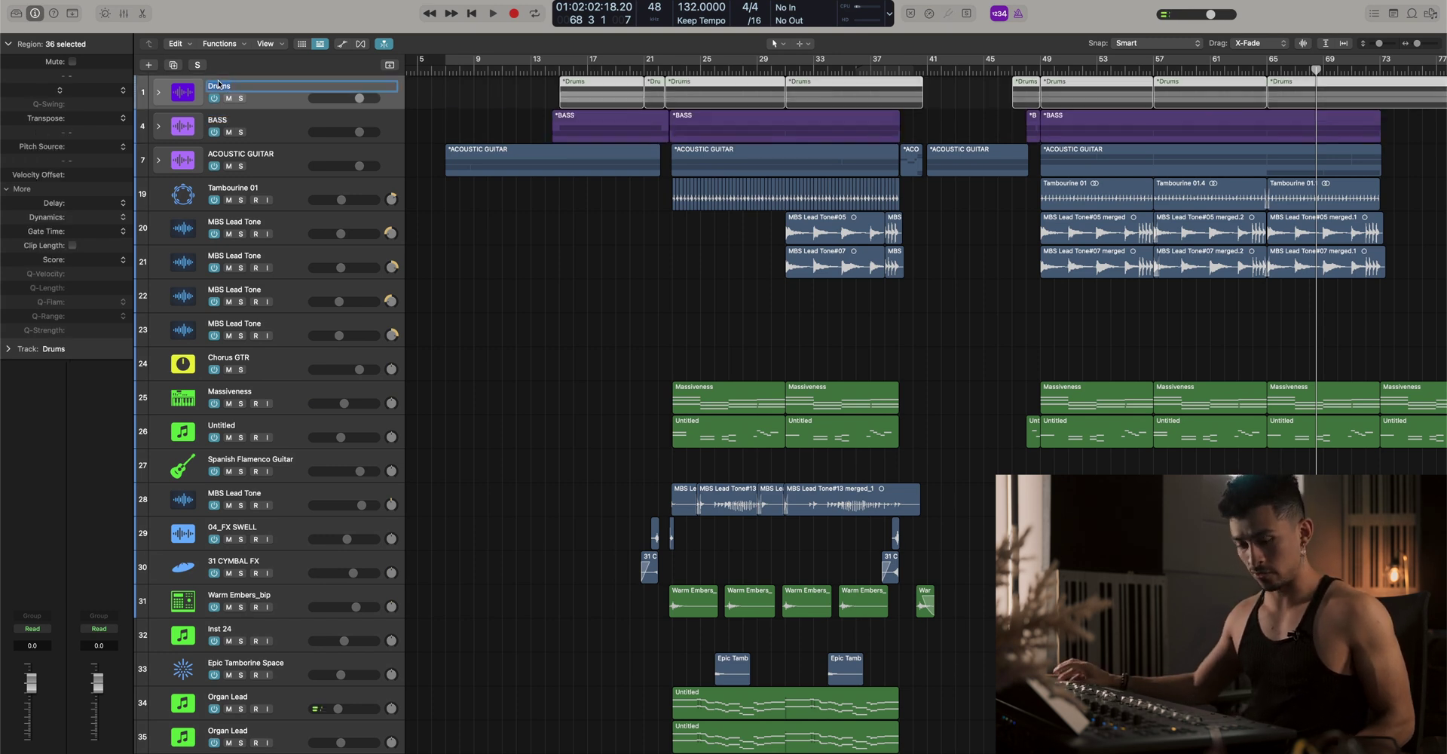
{"action": "type", "text": "DRUMS"}
{"action": "key", "text": "Return"}
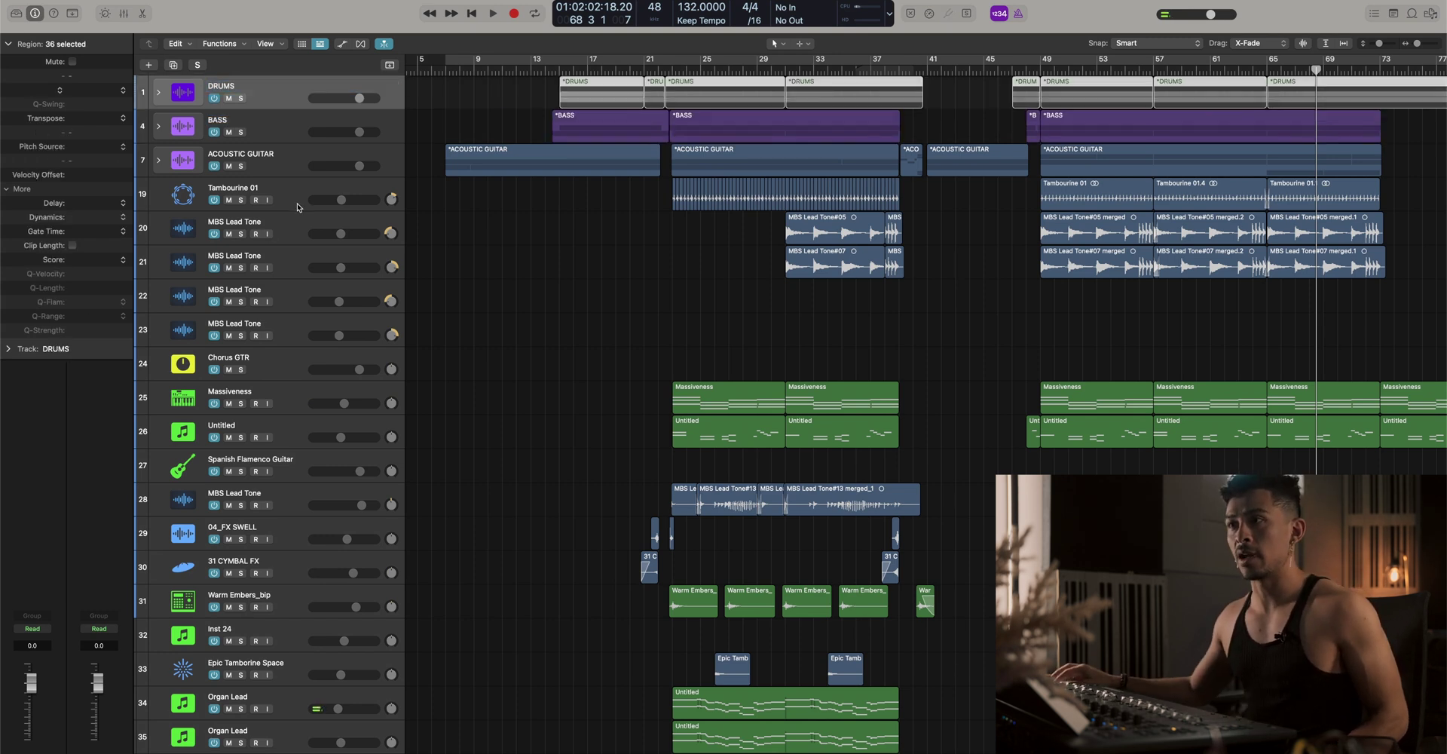
{"action": "left_click", "coordinate": [272, 162]}
{"action": "left_click", "coordinate": [272, 131]}
{"action": "left_click", "coordinate": [273, 101]}
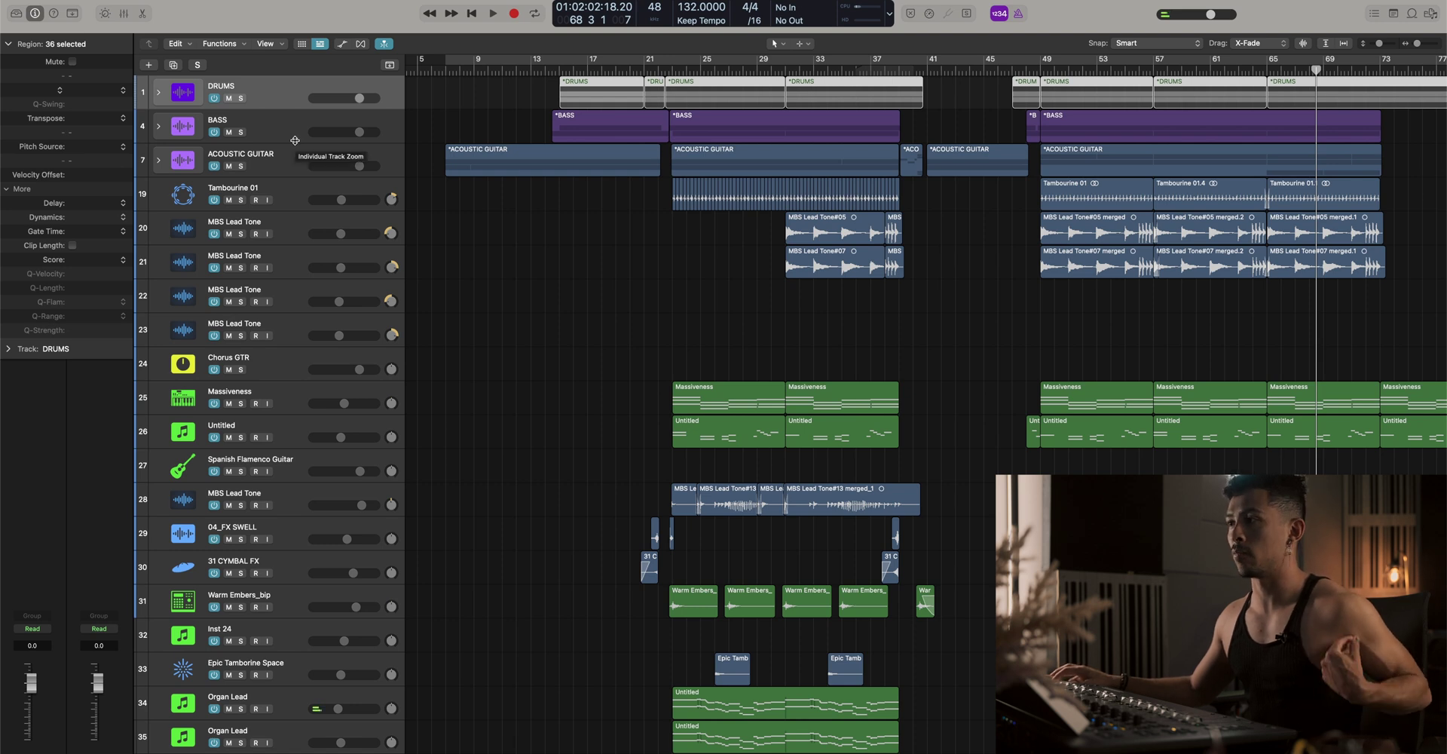
Move the Tambourine 01 track between Inst 24 and Epic Tamborine Space
{"action": "left_click", "coordinate": [282, 196]}
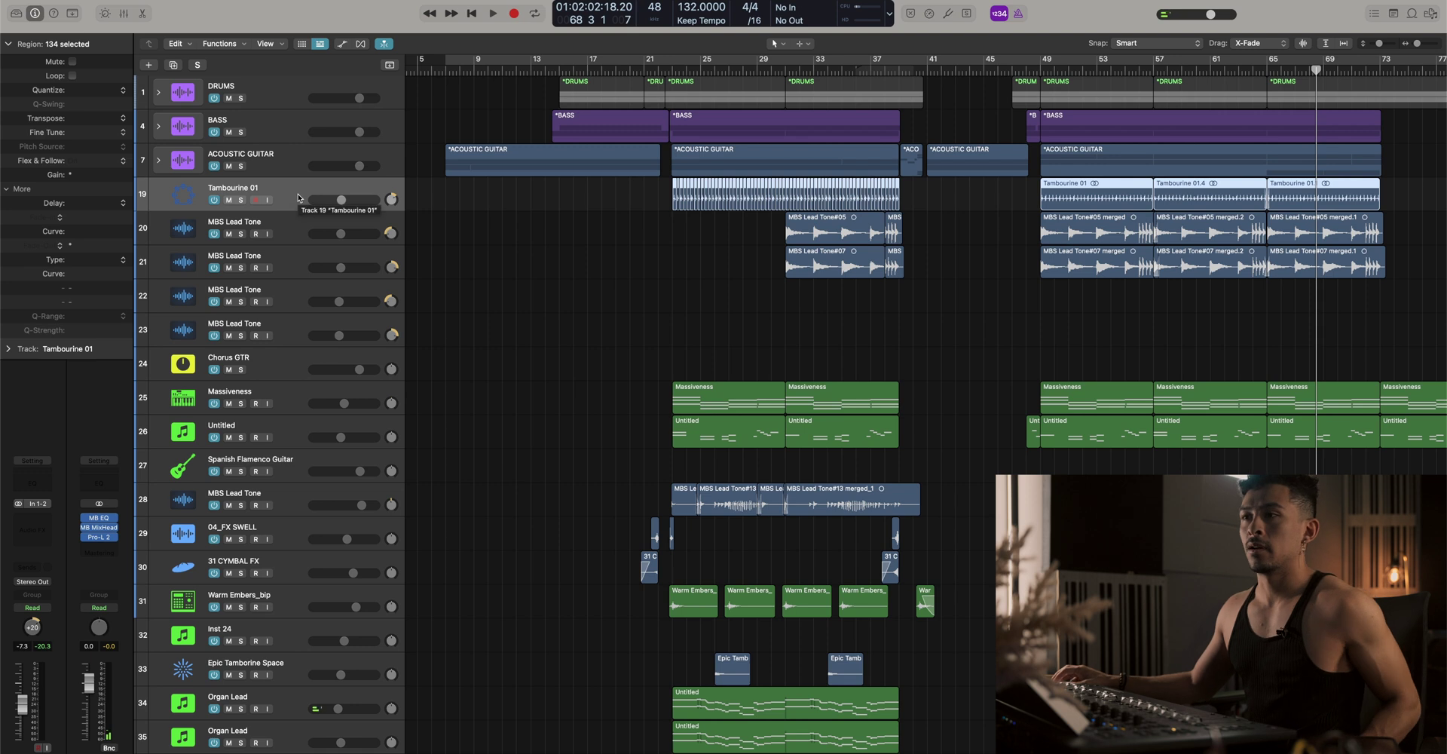
{"action": "left_click_drag", "start_coordinate": [300, 195], "coordinate": [335, 641]}
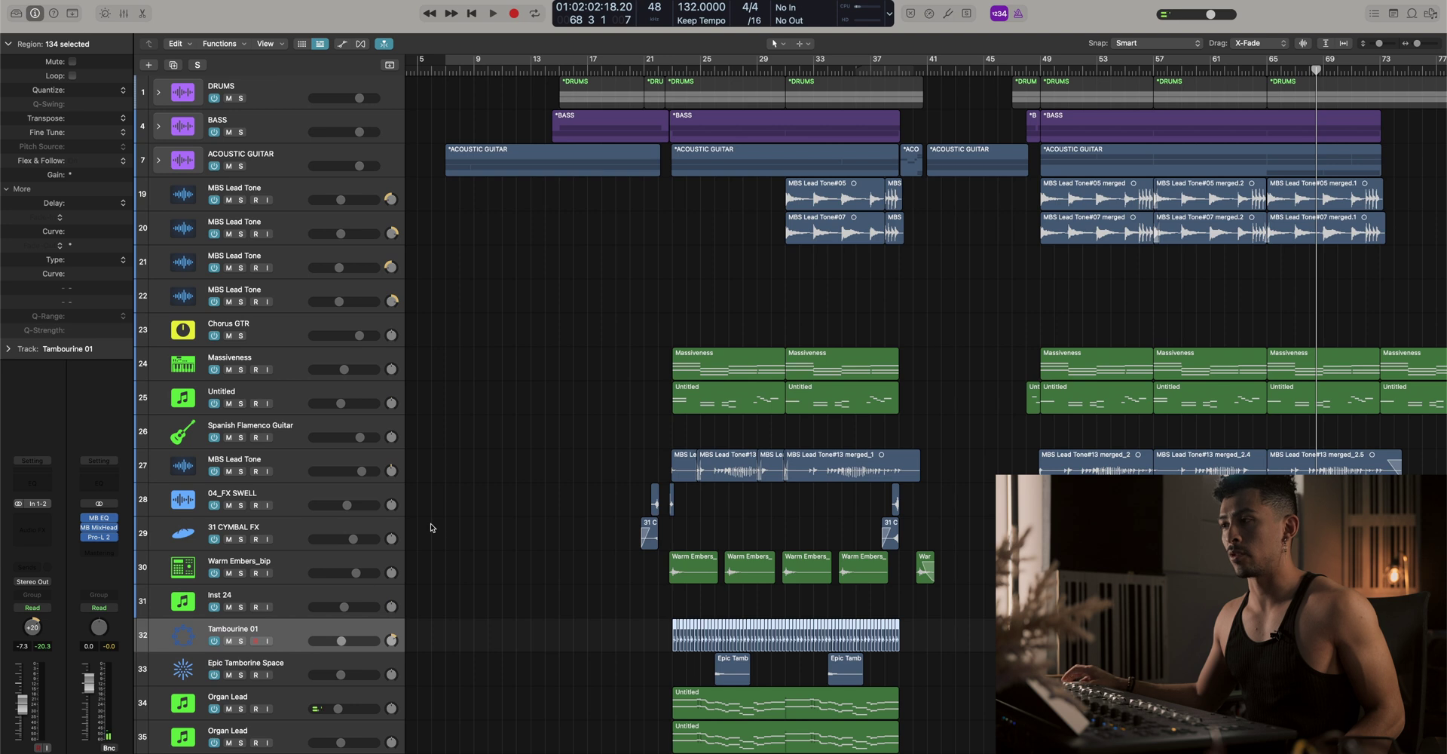
Solo Chorus GTR and play from bar 31 to check which MBS Lead Tone tracks feed it
{"action": "left_click", "coordinate": [290, 327]}
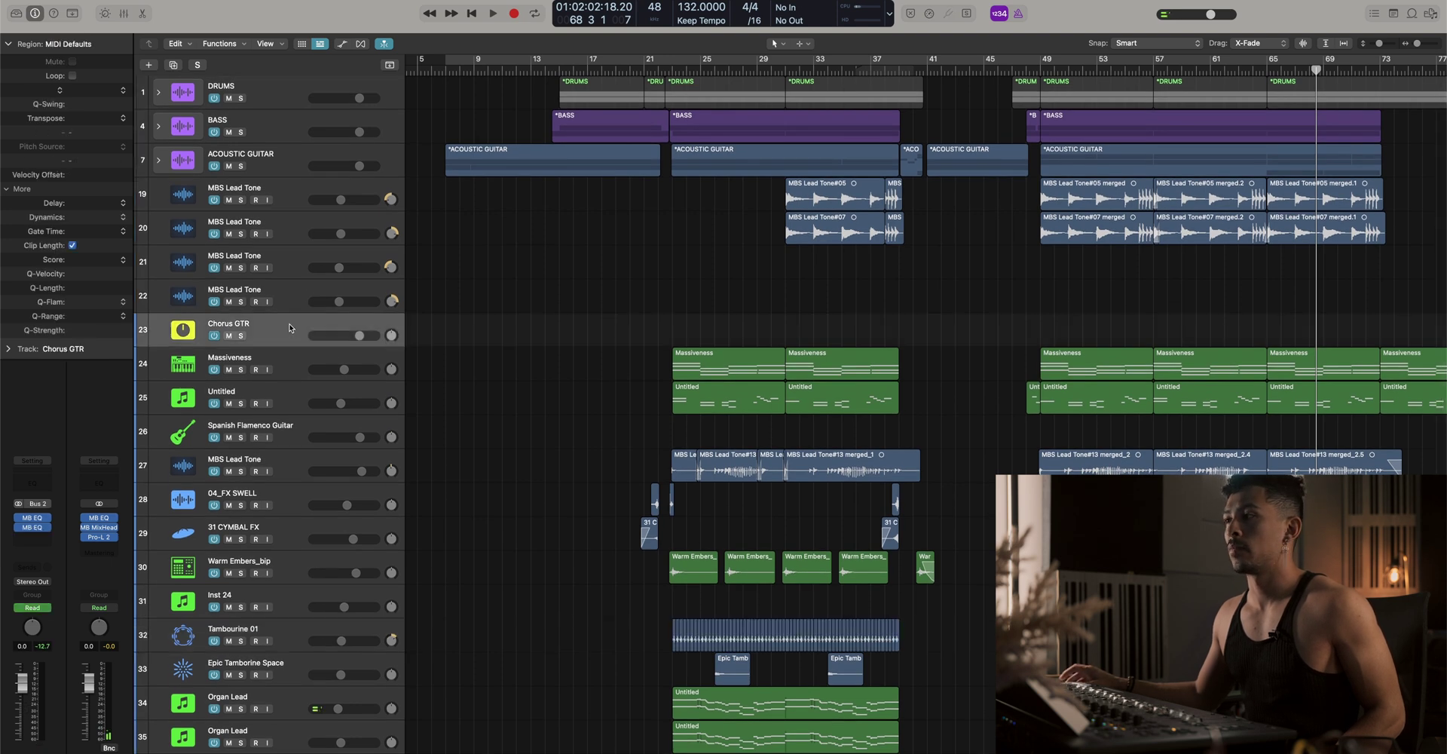
{"action": "left_click", "coordinate": [283, 198]}
{"action": "left_click", "coordinate": [270, 337]}
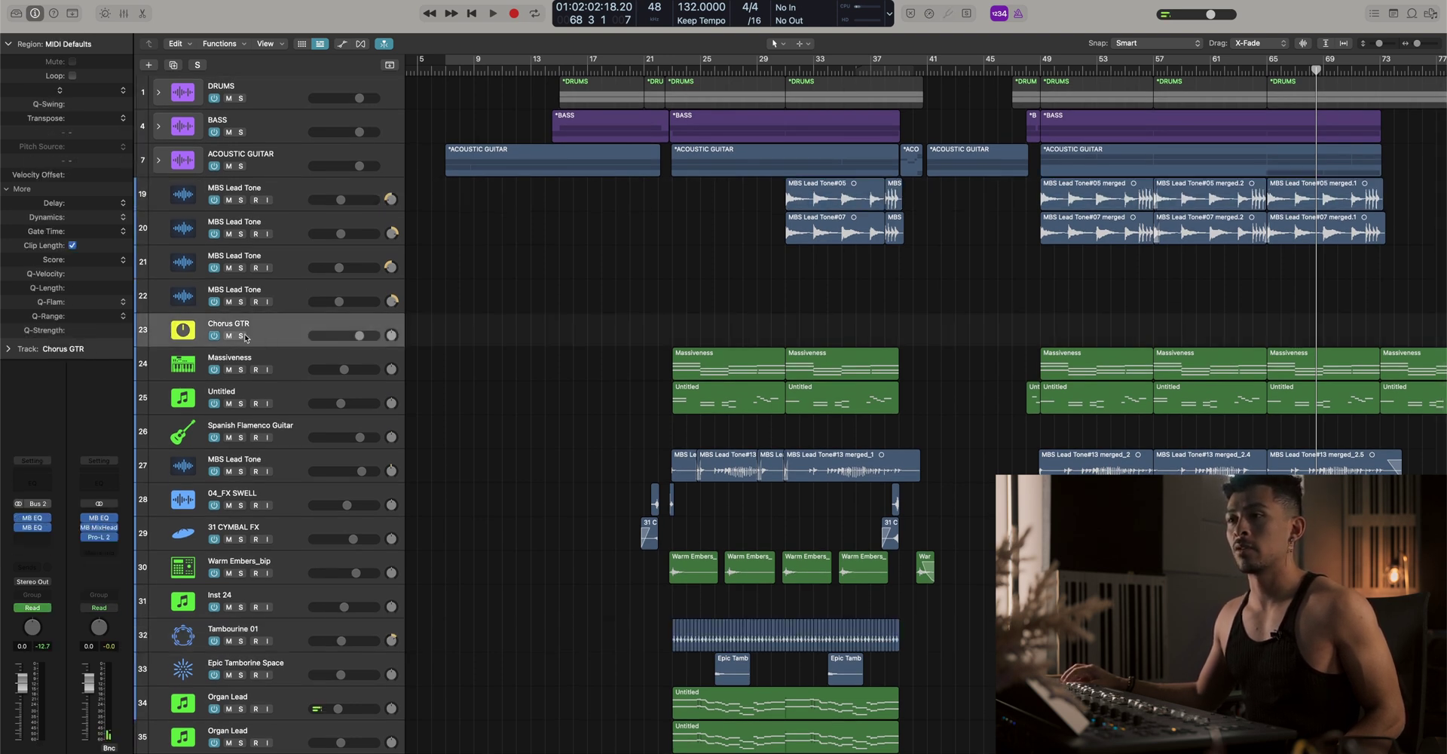
{"action": "key", "text": "s"}
{"action": "left_click", "coordinate": [786, 70]}
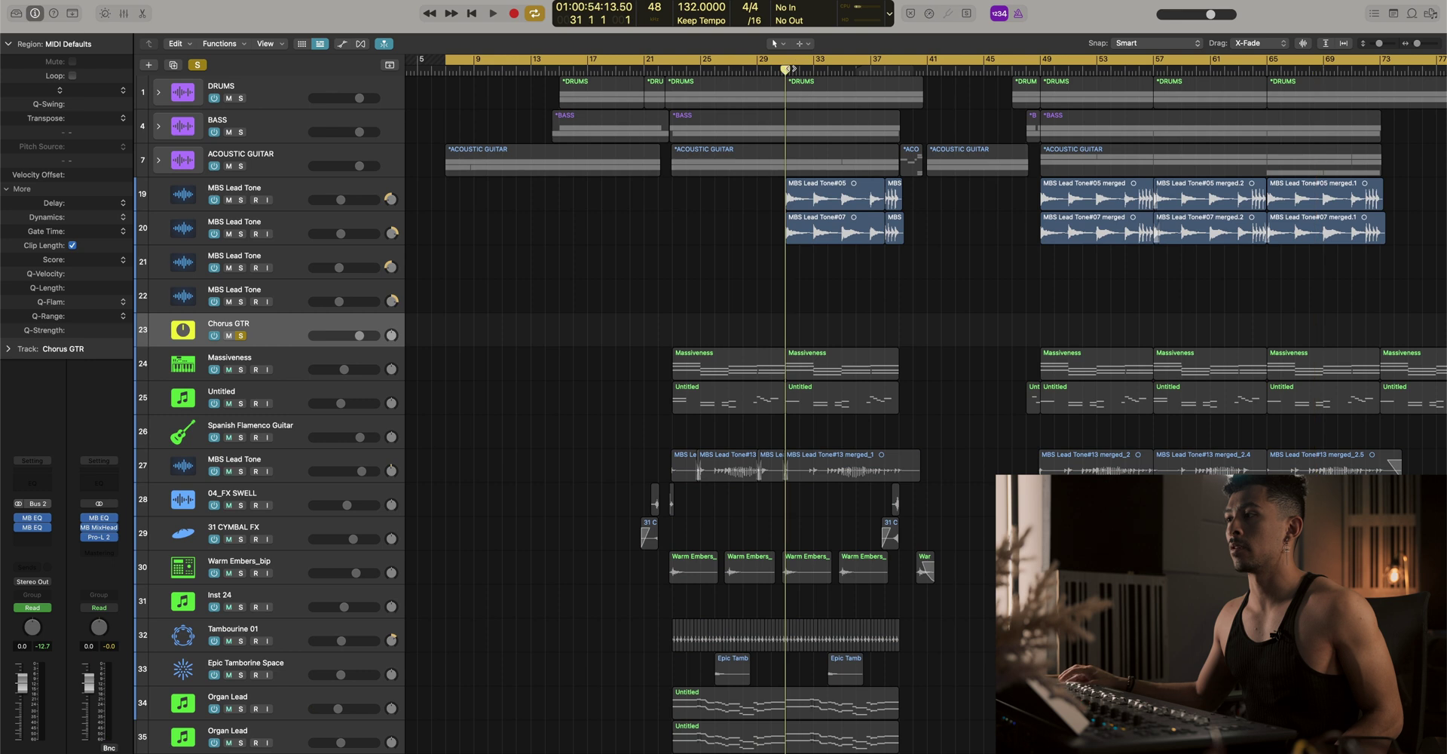
{"action": "key", "text": "space"}
{"action": "scroll", "coordinate": [287, 393], "scroll_direction": "down", "scroll_amount": 2}
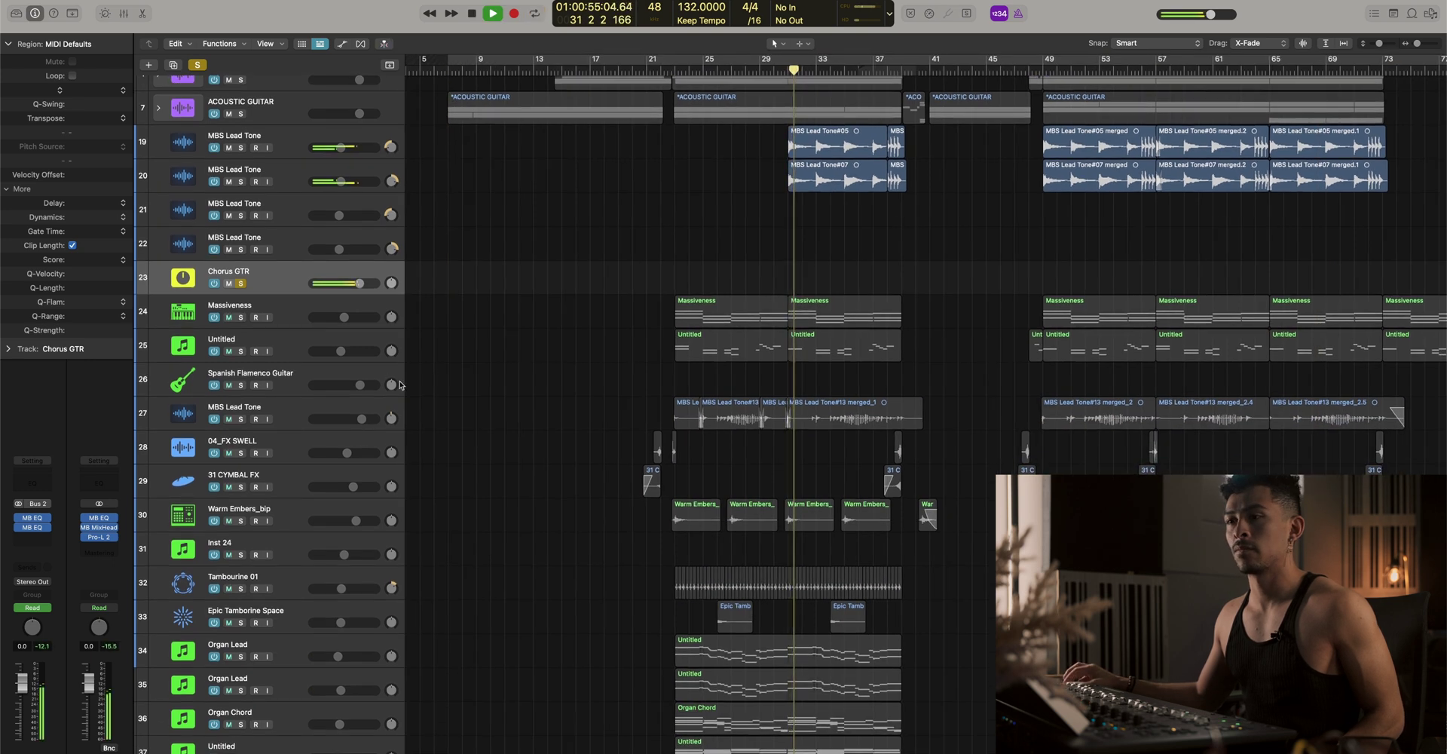
Move the MBS Lead Tone track under Spanish Flamenco Guitar to directly below Chorus GTR and solo it during playback
{"action": "left_click", "coordinate": [287, 398]}
{"action": "left_click_drag", "start_coordinate": [286, 393], "coordinate": [286, 309]}
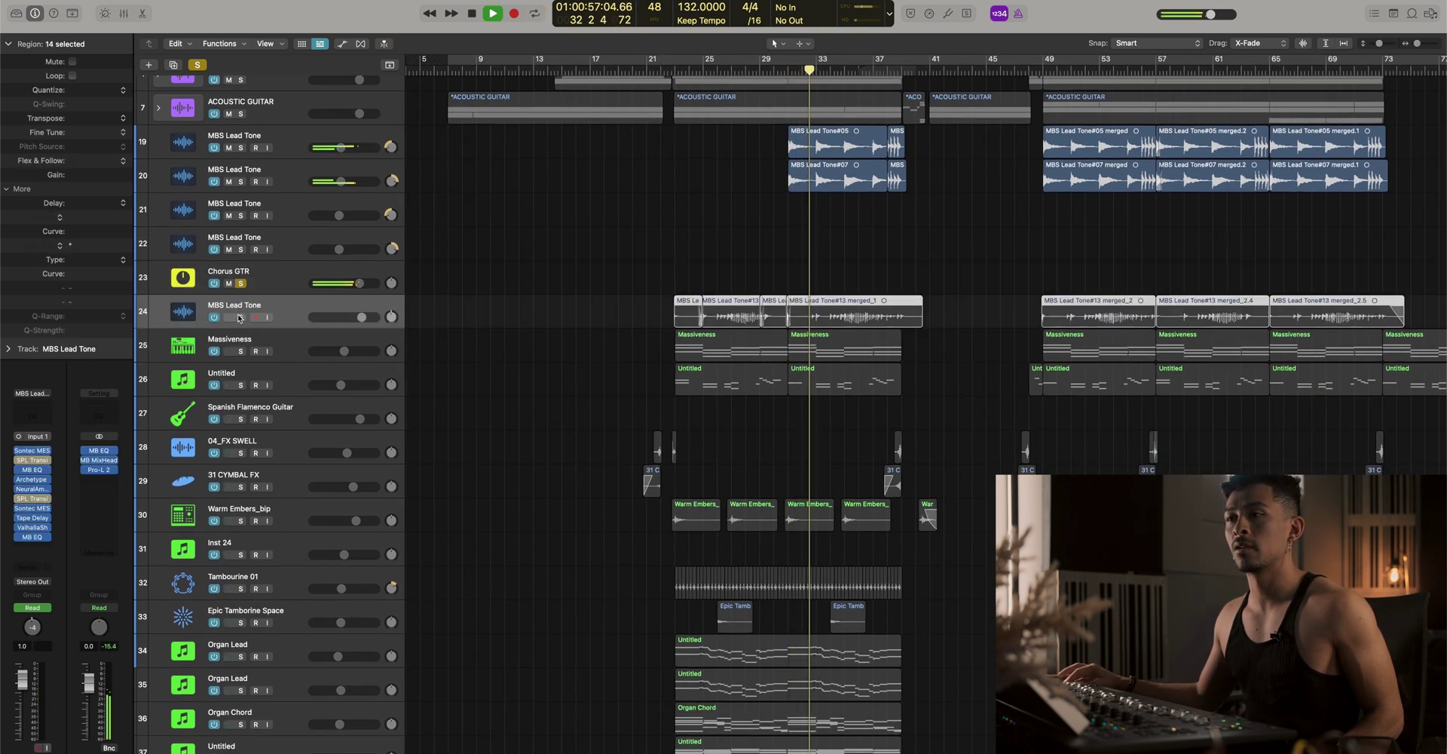
{"action": "key", "text": "s"}
Group the five MBS Lead Tone tracks and Chorus GTR into a stack named ELECTRIC GUITAR
{"action": "scroll", "coordinate": [739, 293], "scroll_direction": "down", "scroll_amount": 3}
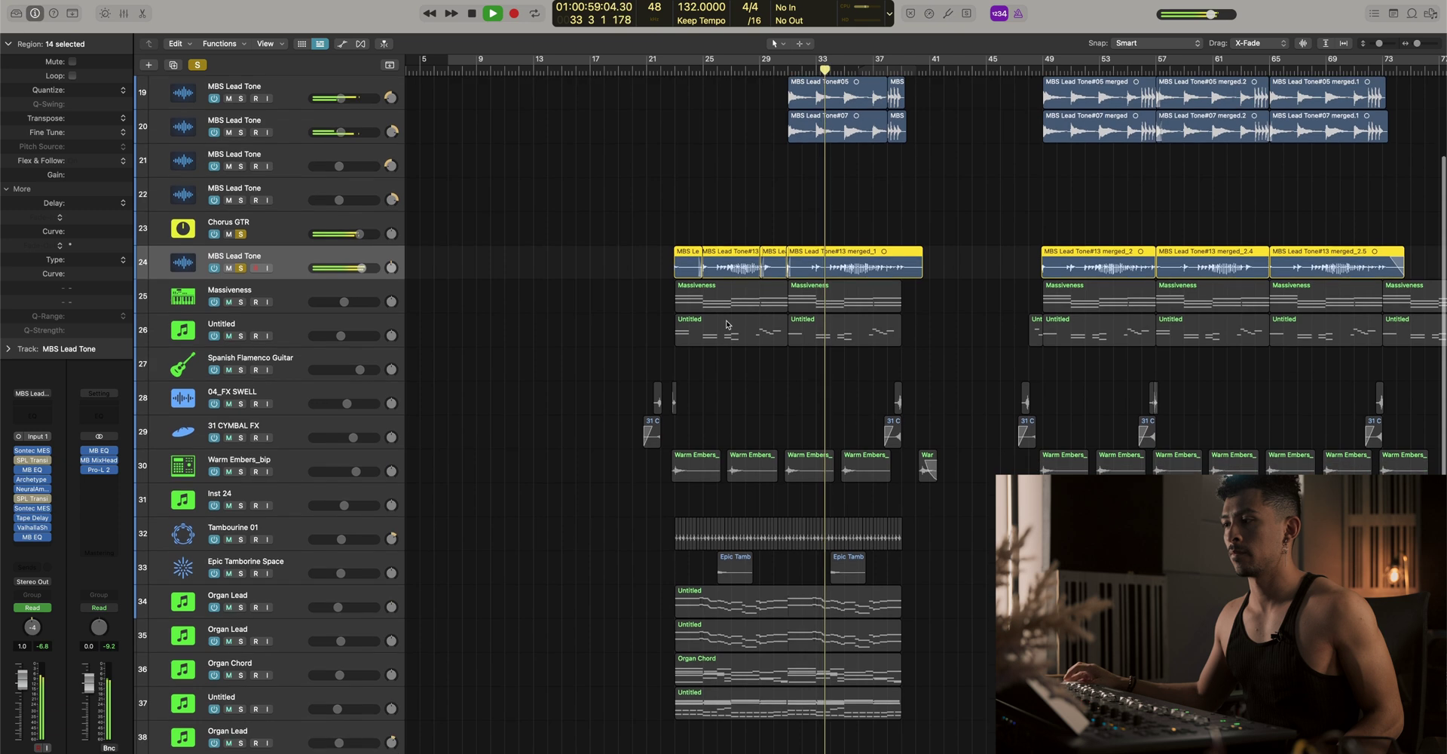
{"action": "scroll", "coordinate": [646, 424], "scroll_direction": "down", "scroll_amount": 5}
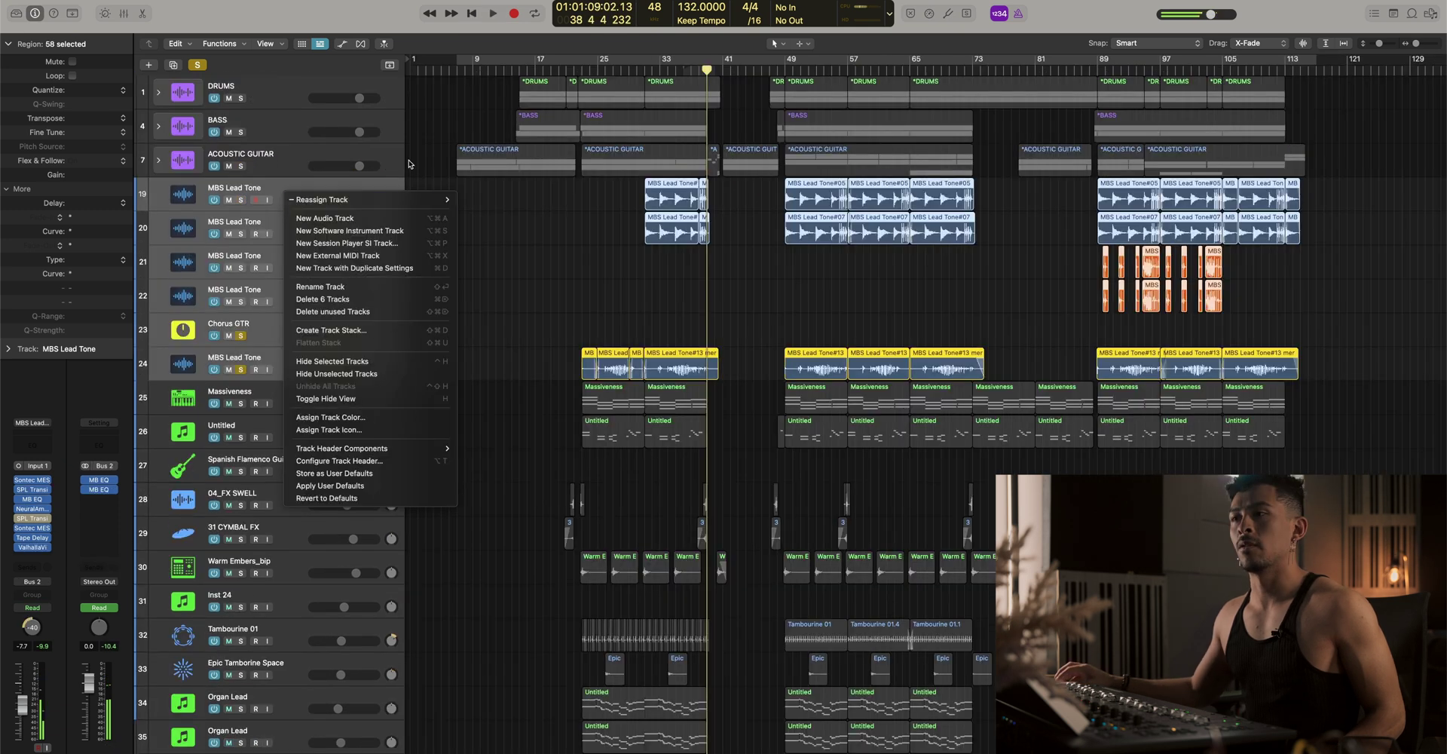
{"action": "left_click", "coordinate": [332, 330]}
{"action": "type", "text": "ELECTRIC G"}
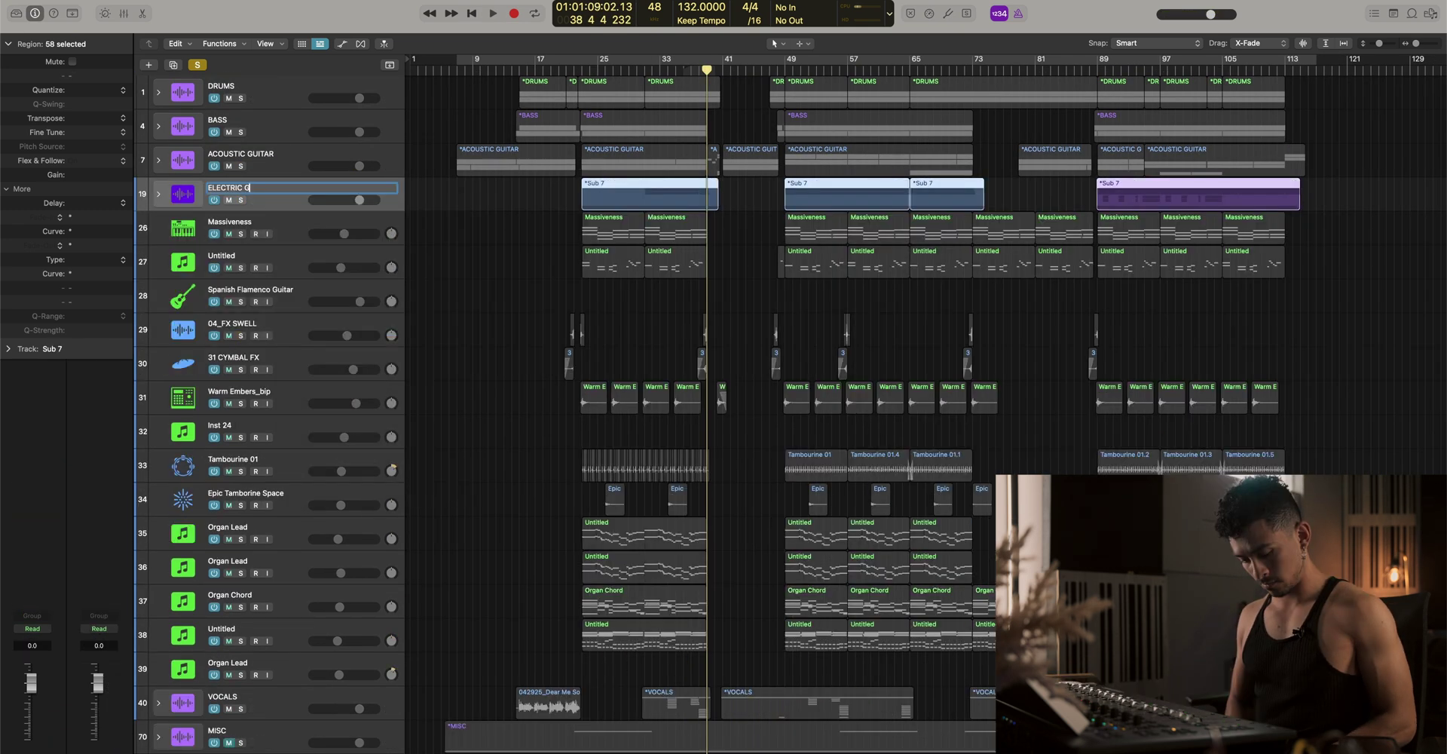
{"action": "type", "text": "UITAR"}
{"action": "key", "text": "Return"}
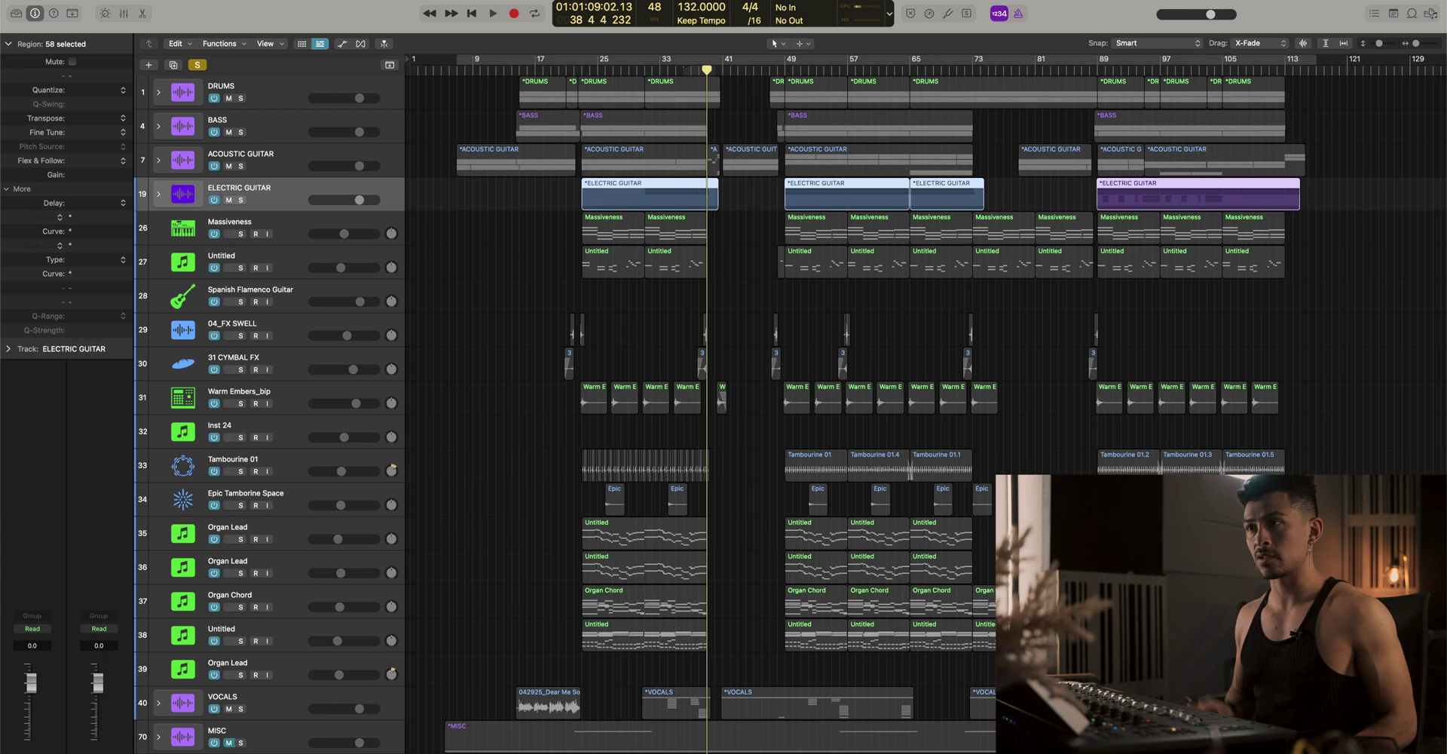
Play the soloed Untitled track below Massiveness from about bar 23 and rename it Pad
{"action": "key", "text": "Down"}
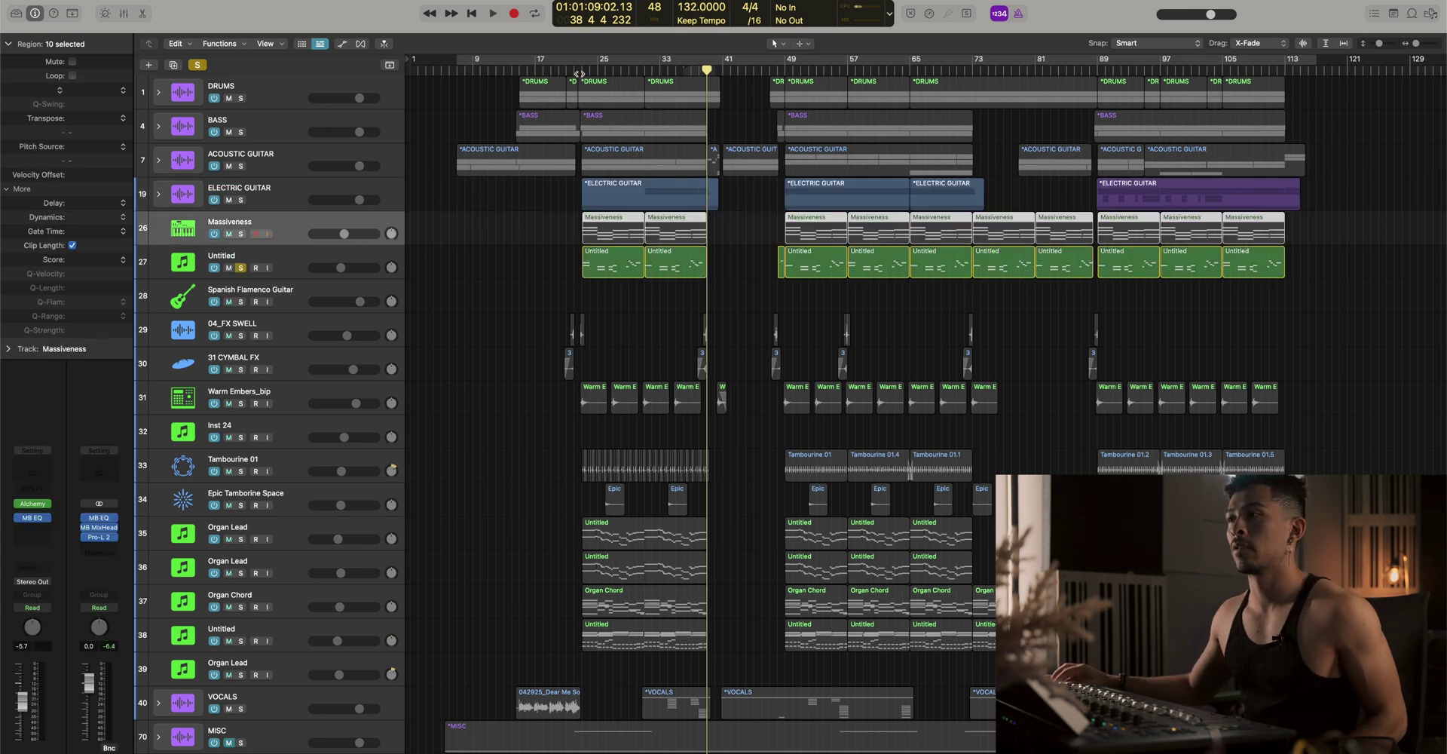
{"action": "left_click", "coordinate": [580, 73]}
{"action": "key", "text": "space"}
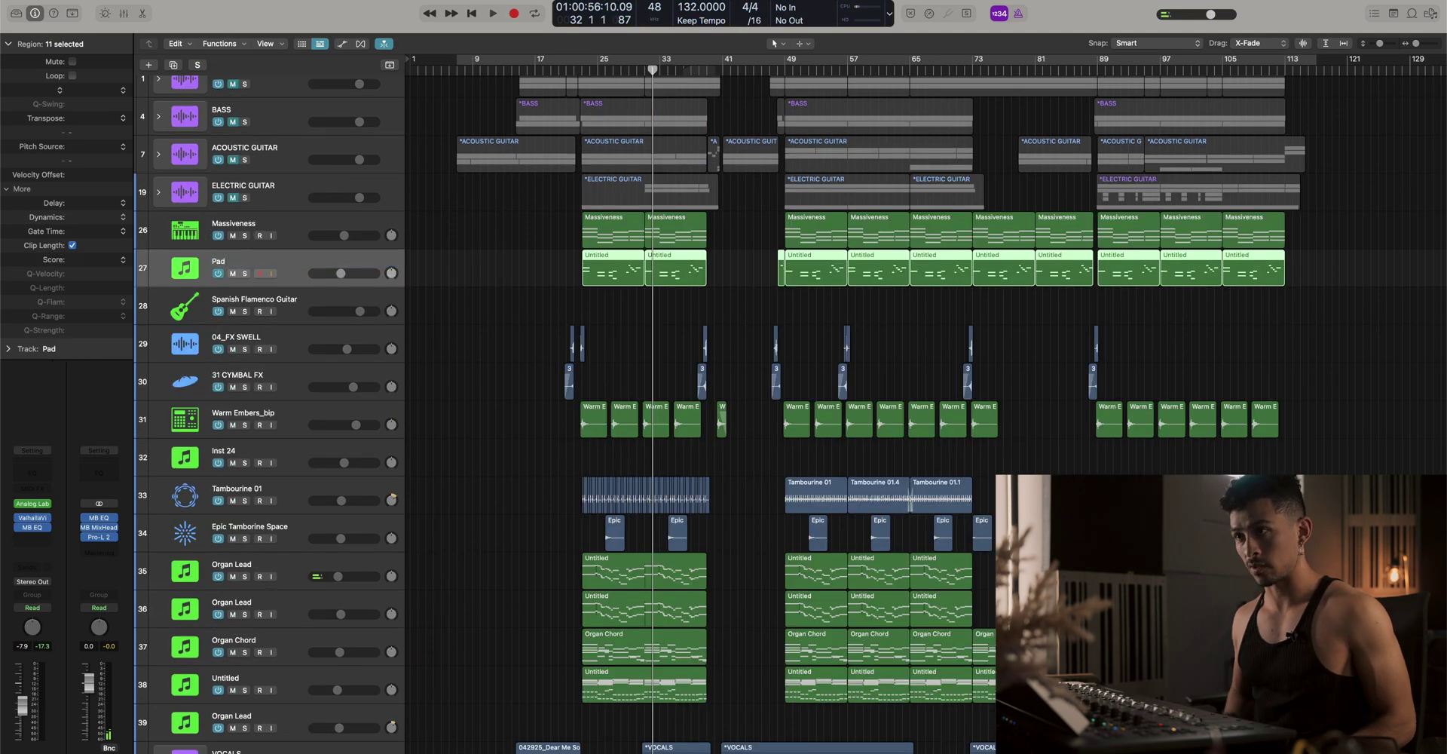
{"action": "key", "text": "Return"}
{"action": "left_click", "coordinate": [464, 303]}
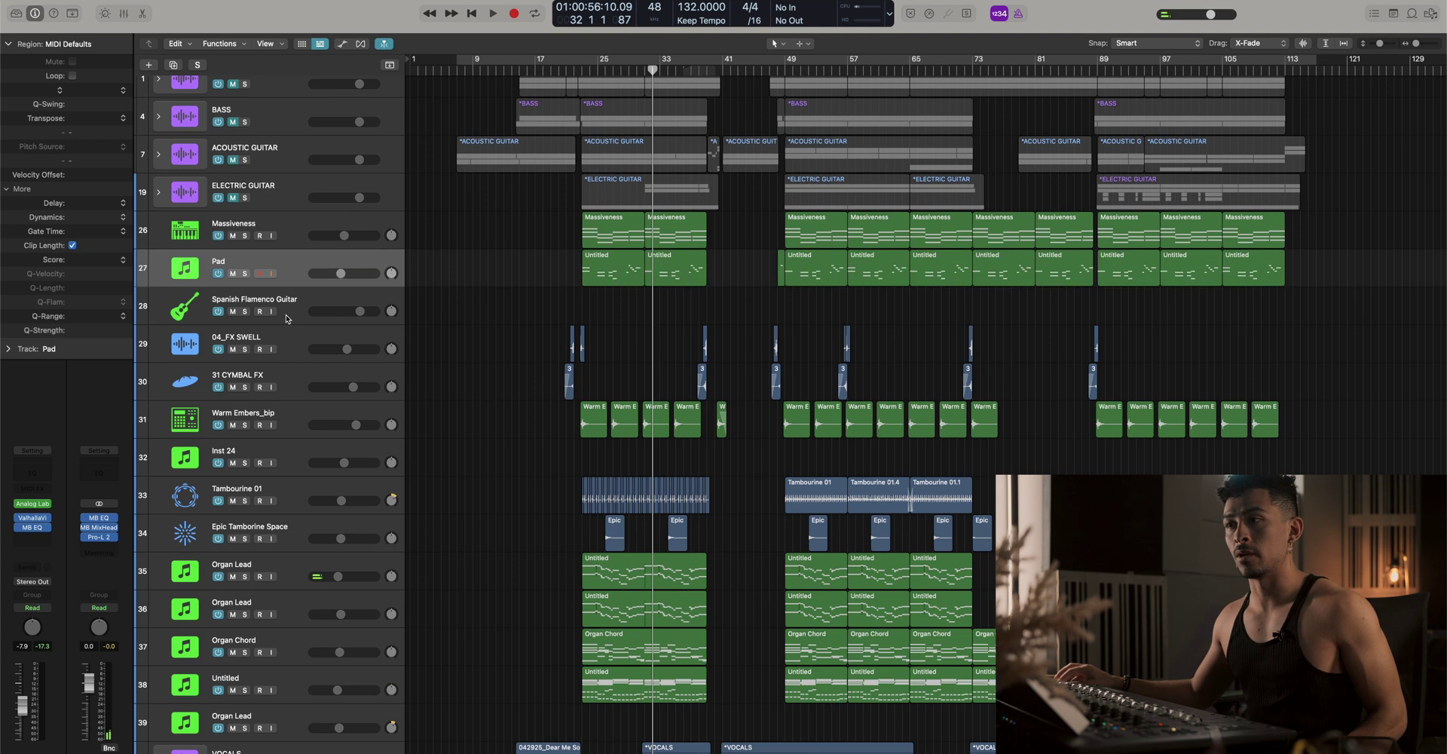
Check the full timeline of the Spanish Flamenco Guitar track for regions and delete the track
{"action": "left_click", "coordinate": [285, 307]}
{"action": "key", "text": "super+Left"}
{"action": "key", "text": "super+Left"}
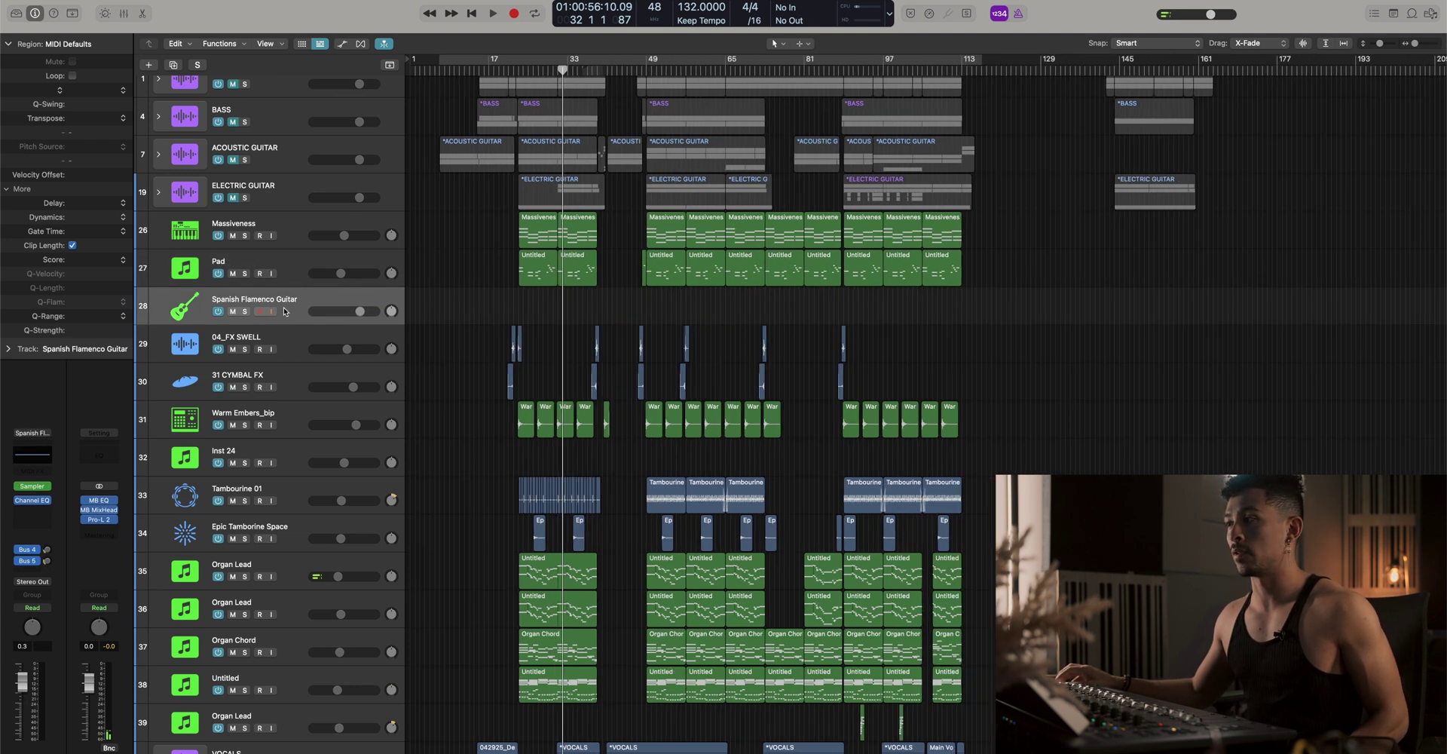
{"action": "key", "text": "super+Left"}
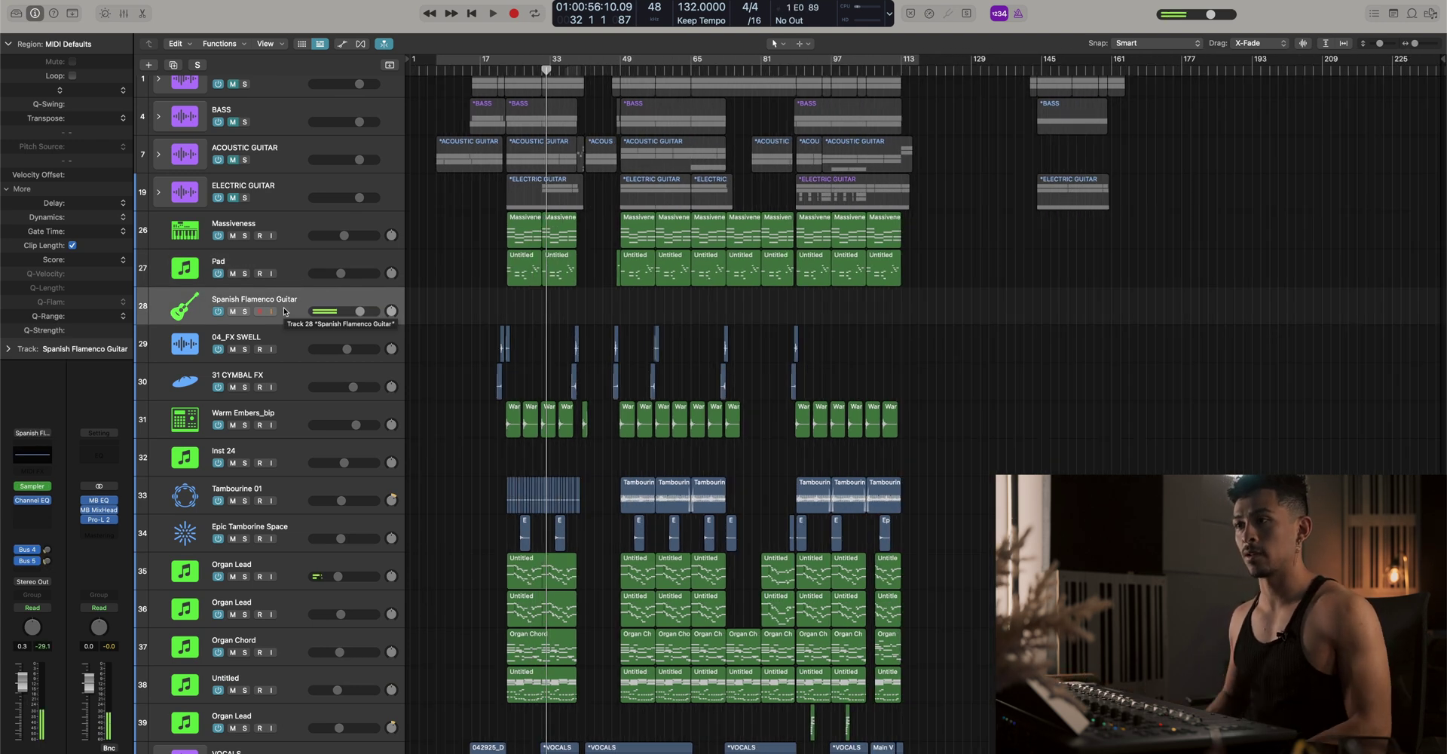
{"action": "key", "text": "super+BackSpace"}
Move 04_FX SWELL and 31 CYMBAL FX directly below Epic Tamborine Space and delete the empty Inst 24 track
{"action": "scroll", "coordinate": [291, 301], "scroll_direction": "down", "scroll_amount": 1}
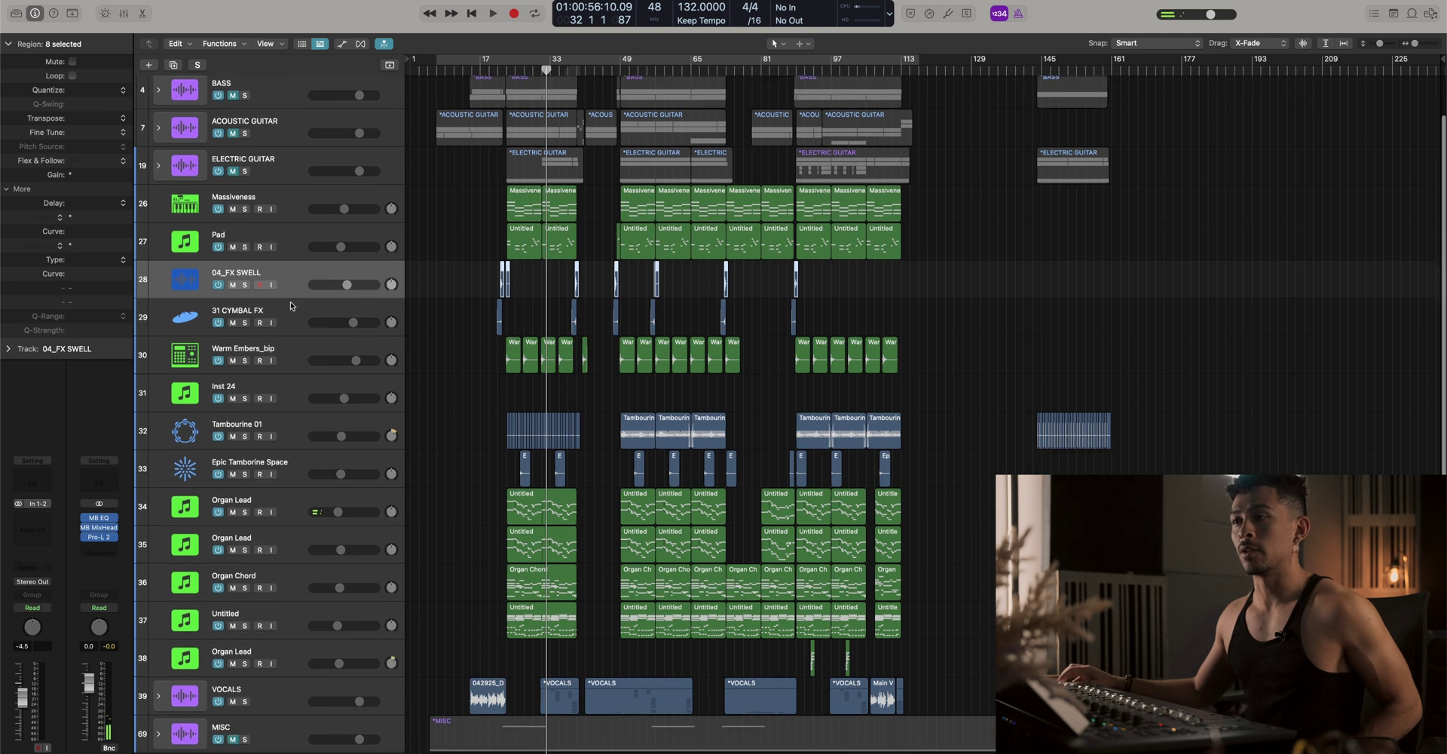
{"action": "left_click", "coordinate": [292, 301], "text": "shift"}
{"action": "left_click_drag", "start_coordinate": [297, 262], "coordinate": [282, 472]}
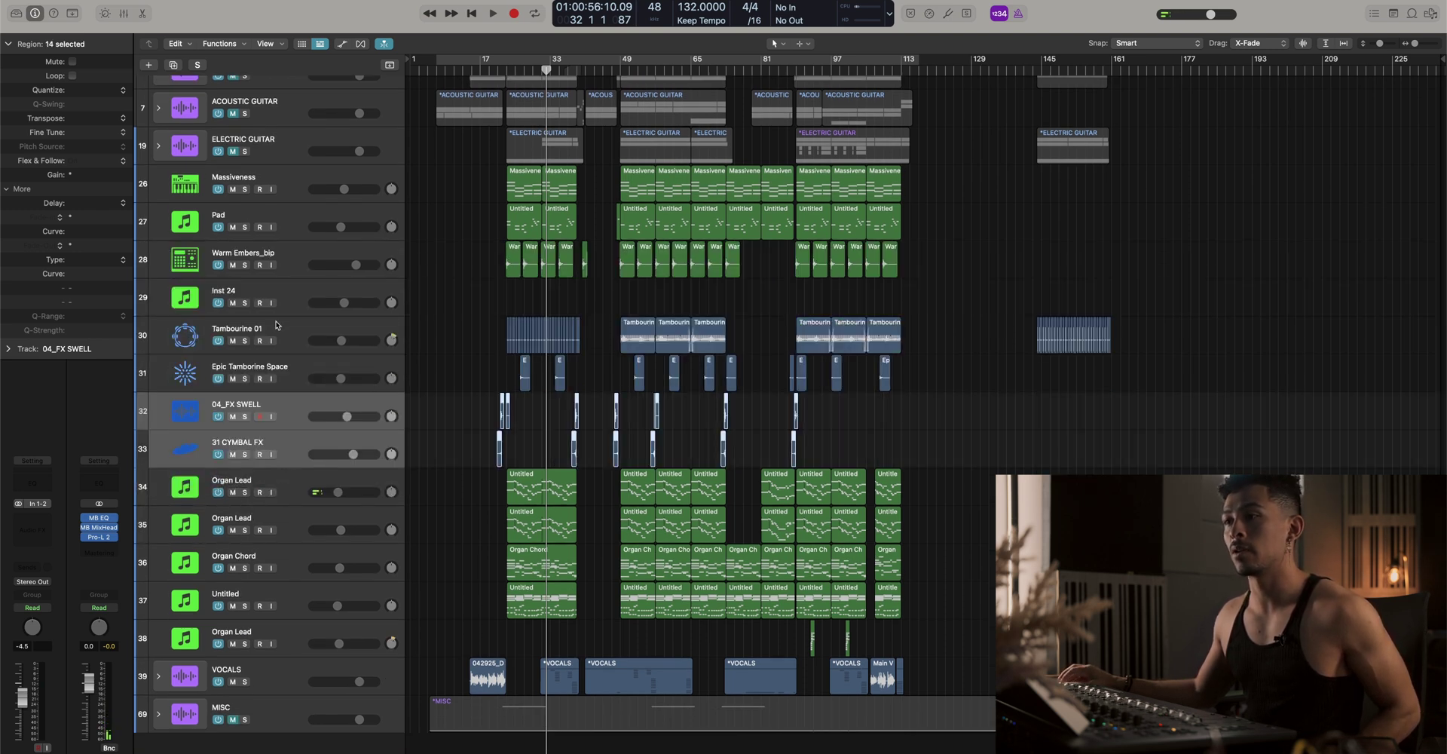
{"action": "left_click", "coordinate": [277, 294]}
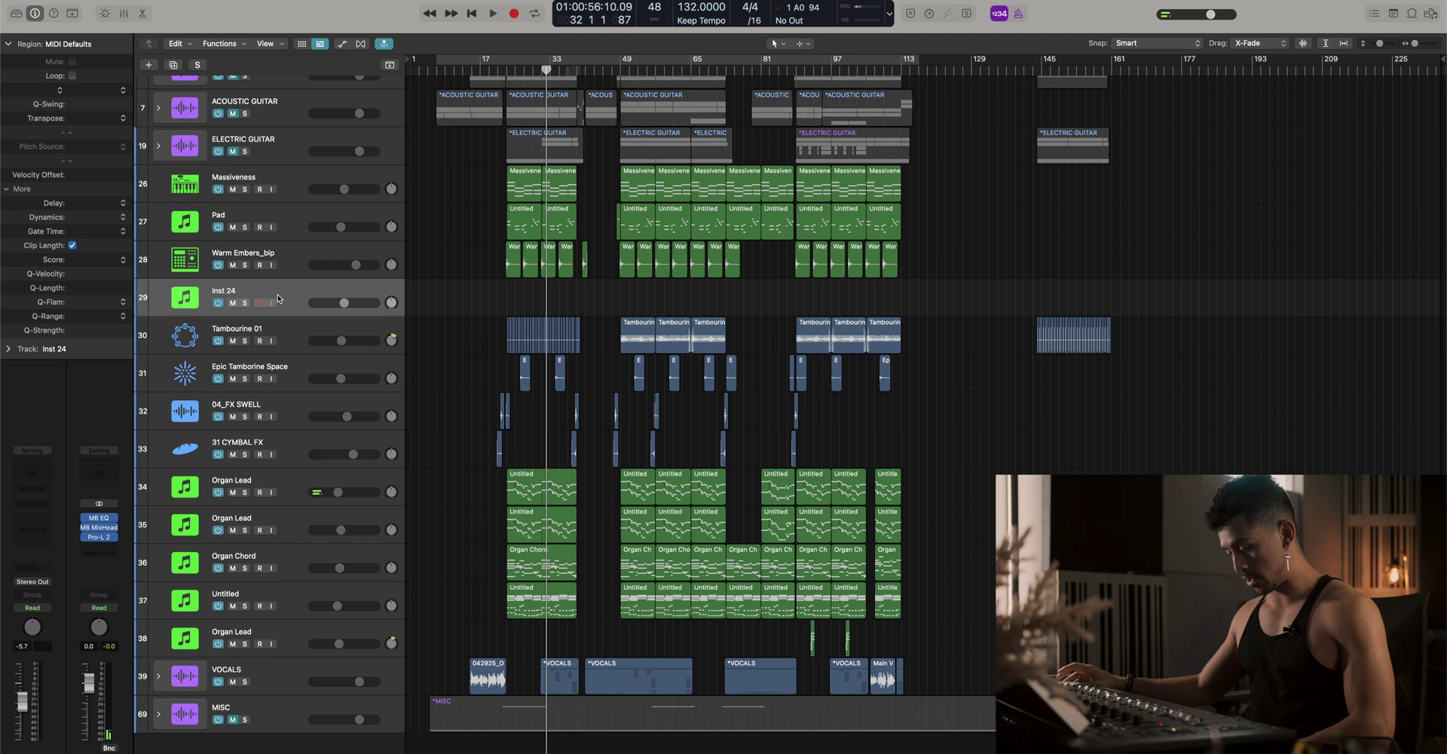
{"action": "key", "text": "super+BackSpace"}
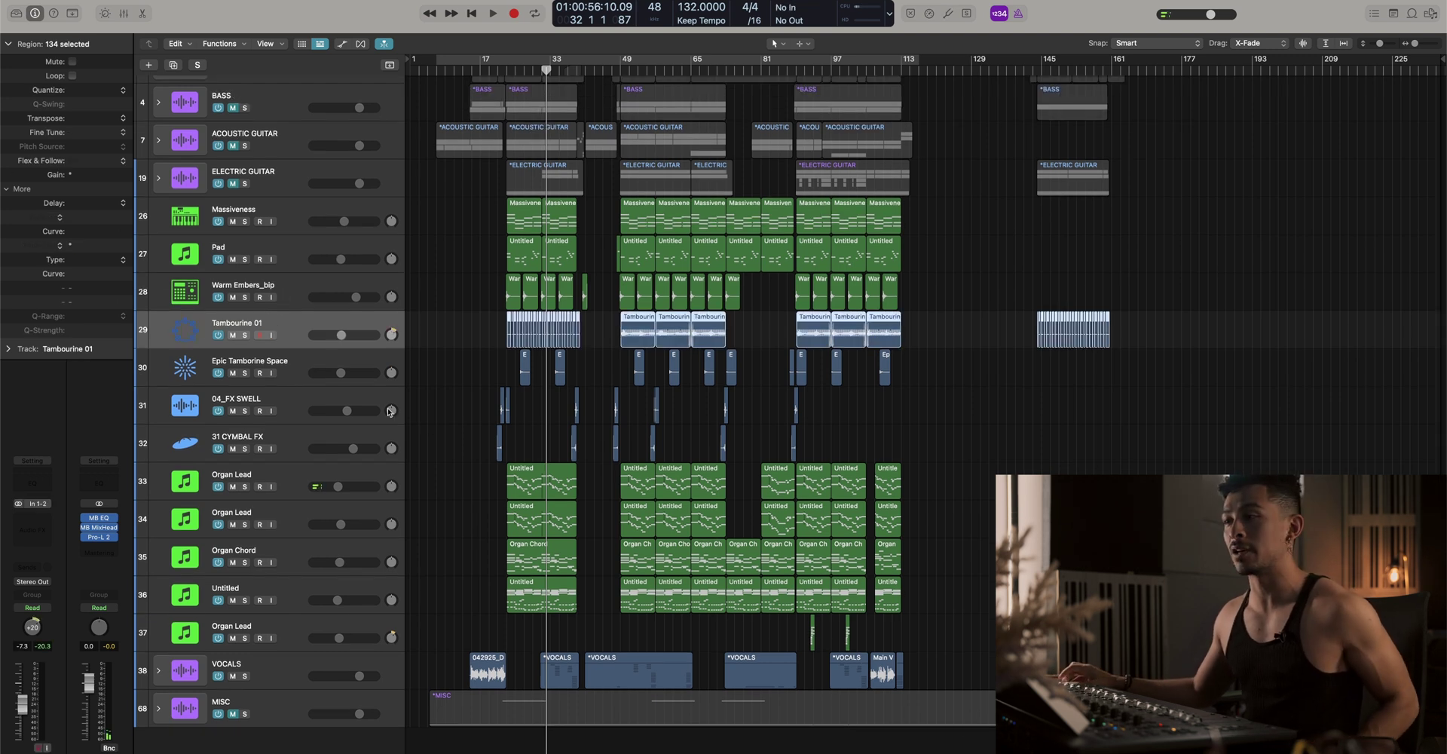
Move the four tracks from Tambourine 01 through 31 CYMBAL FX below the last Organ Lead, just above VOCALS
{"action": "left_click", "coordinate": [304, 443], "text": "shift"}
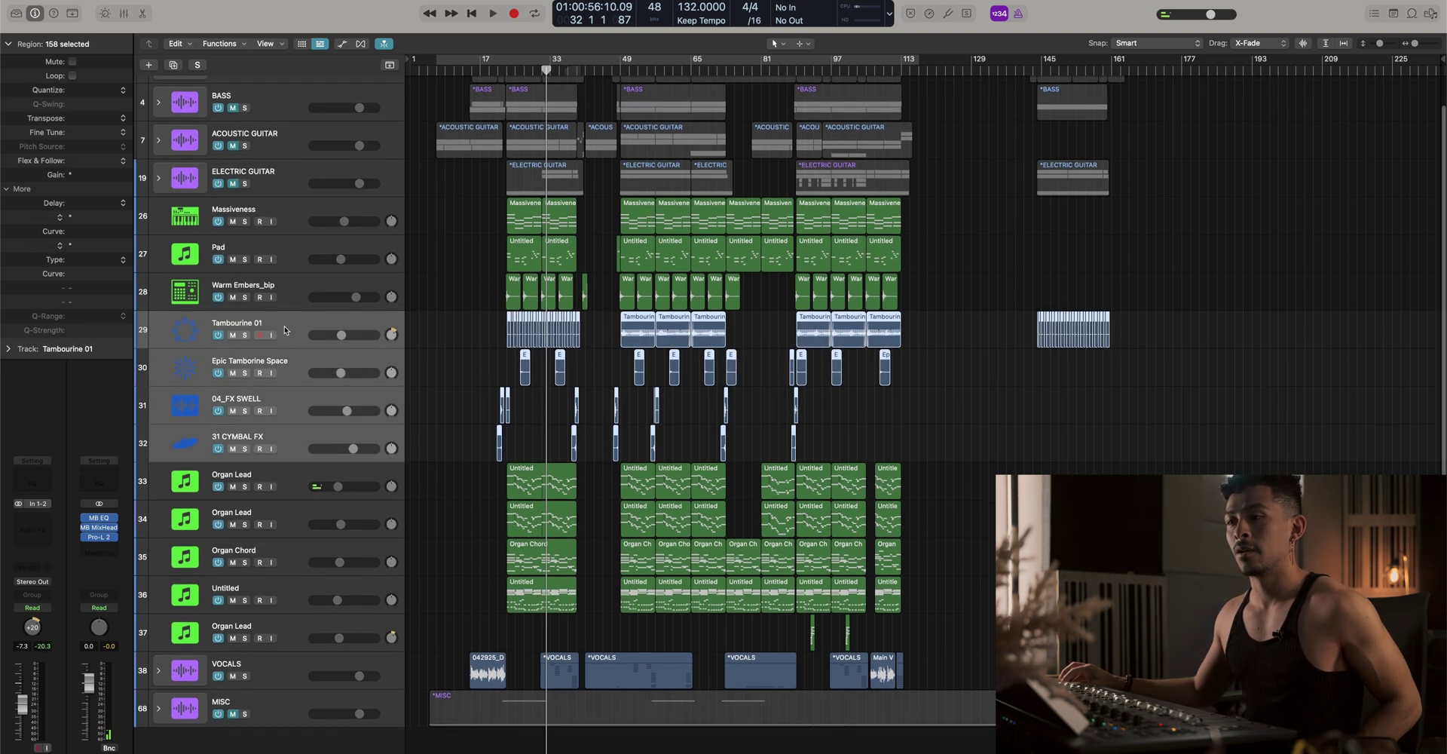
{"action": "left_click_drag", "start_coordinate": [284, 337], "coordinate": [274, 656]}
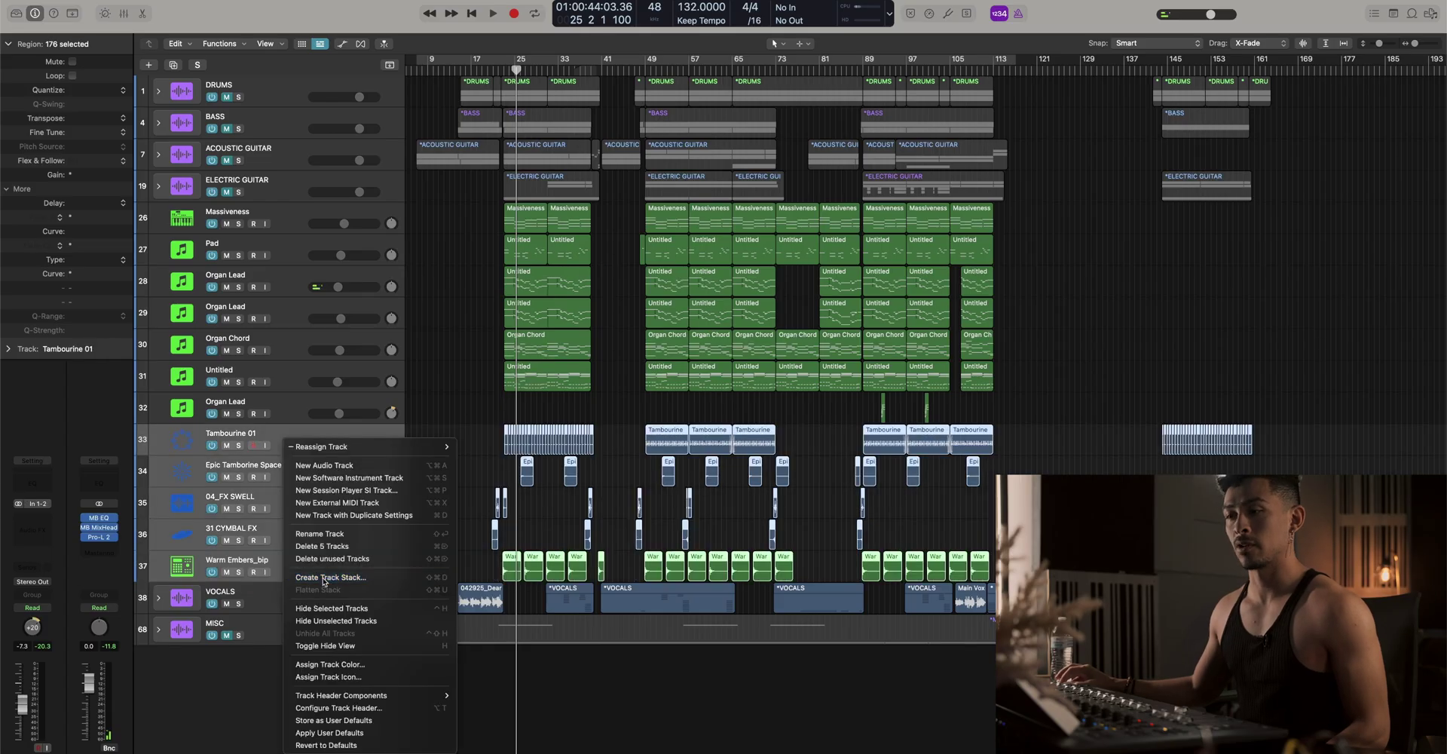
Group the five selected tracks from Tambourine 01 through Warm Embers_bip into a folder stack named CINE POST
{"action": "left_click", "coordinate": [329, 575]}
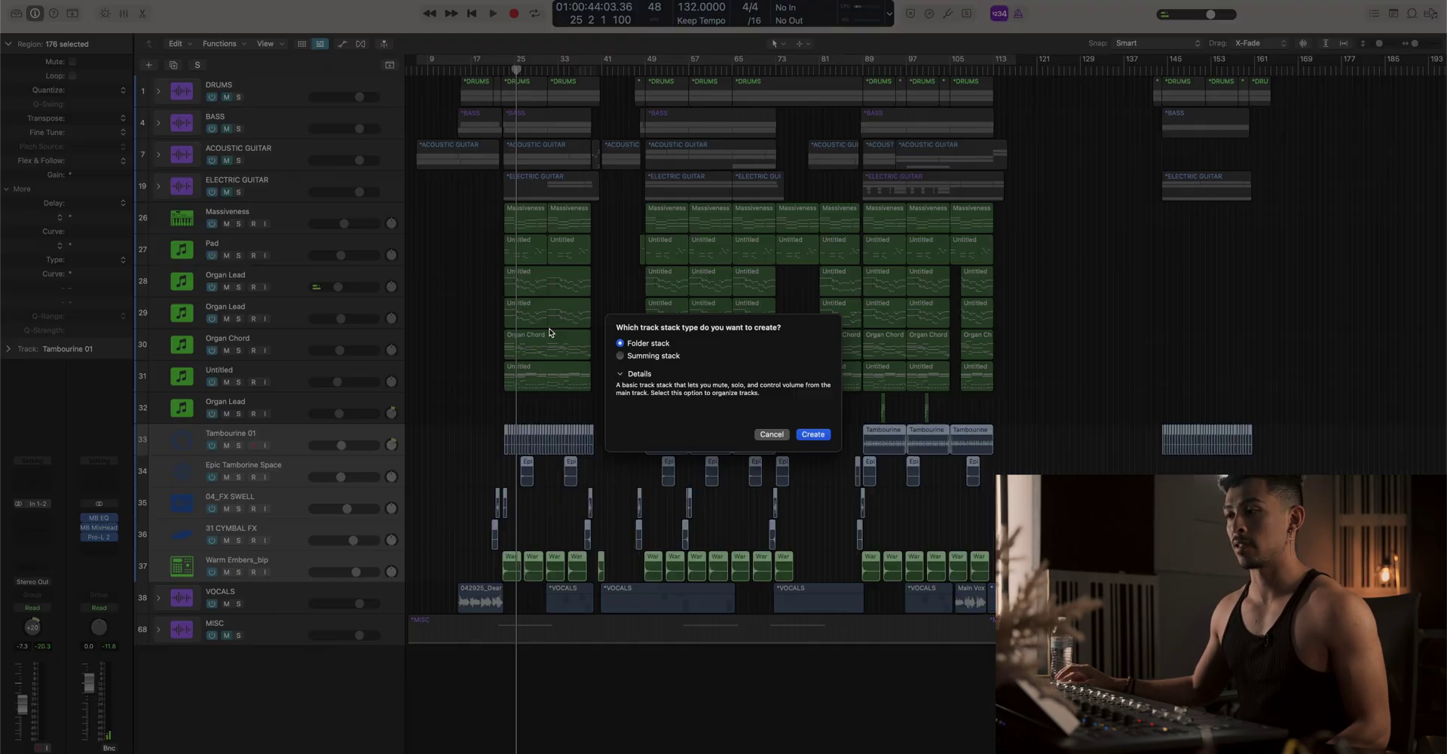
{"action": "left_click", "coordinate": [813, 436]}
{"action": "type", "text": "Cl"}
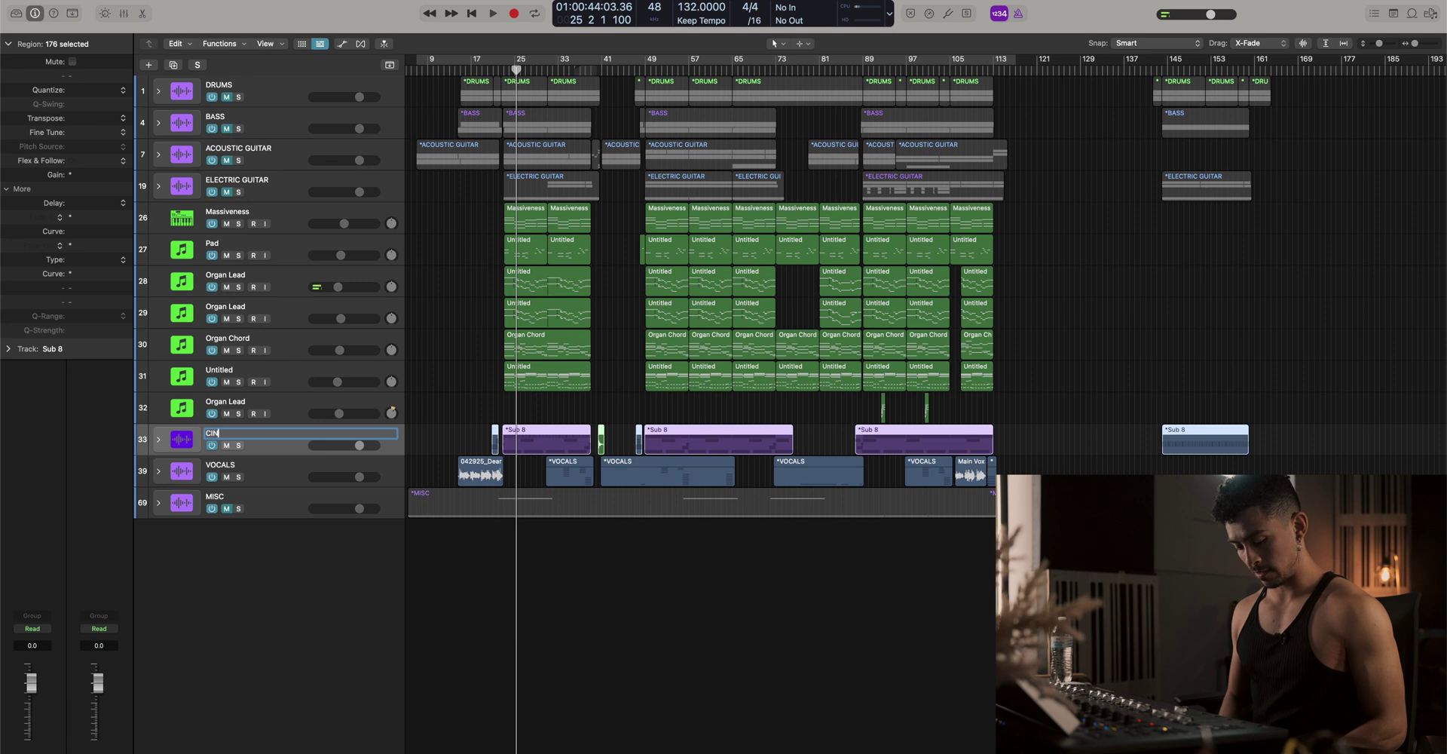
{"action": "type", "text": "NE POST"}
{"action": "key", "text": "Return"}
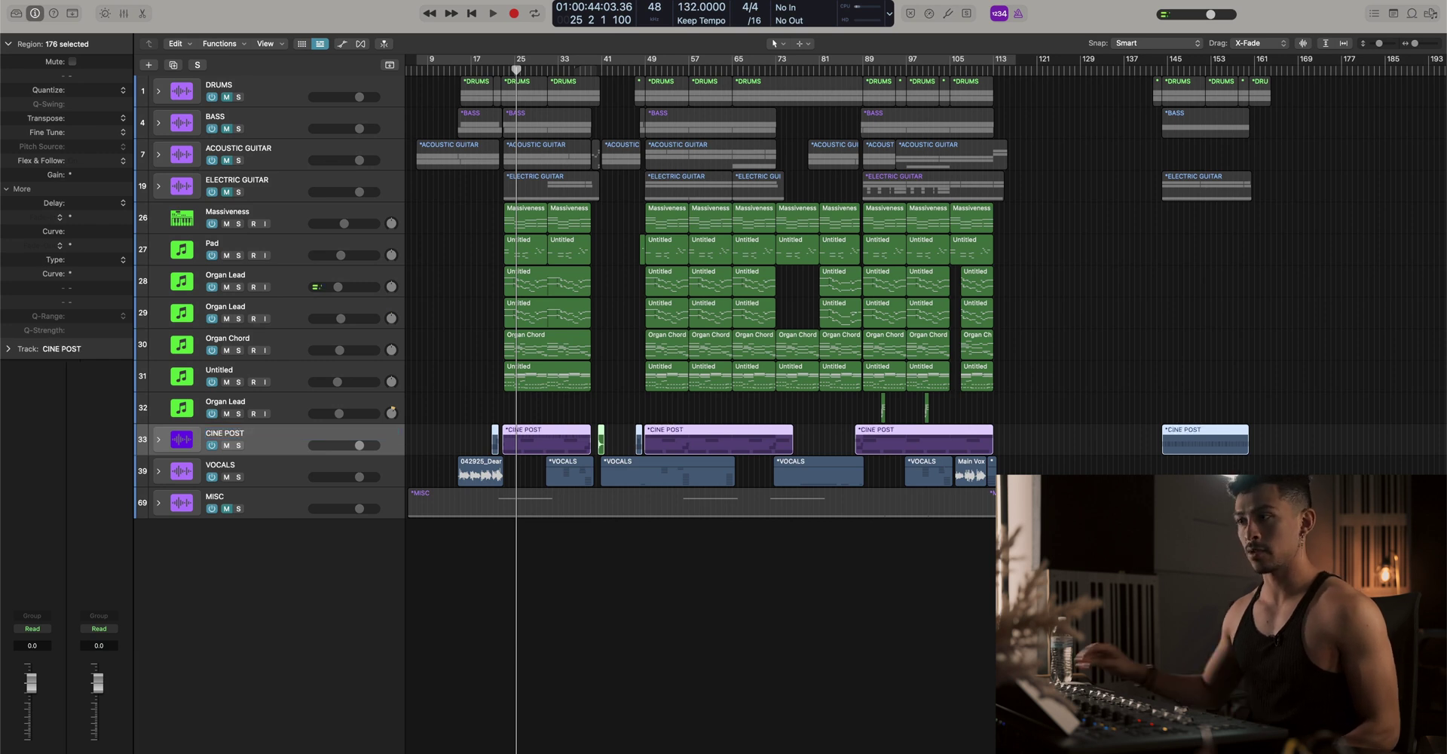
Group the seven tracks from Massiveness through the last Organ Lead into a folder stack named MELO POST
{"action": "left_click", "coordinate": [312, 402]}
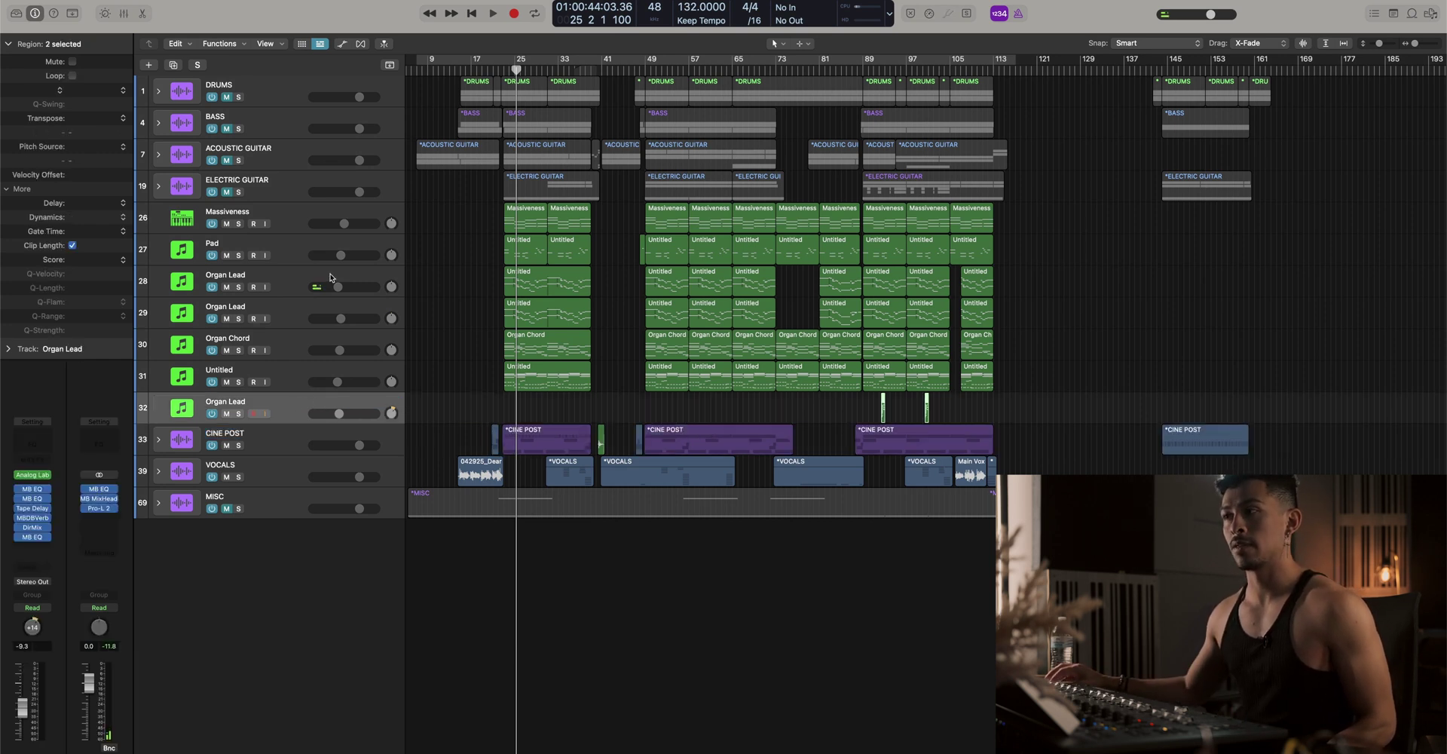
{"action": "left_click", "coordinate": [293, 219], "text": "shift"}
{"action": "right_click", "coordinate": [293, 220]}
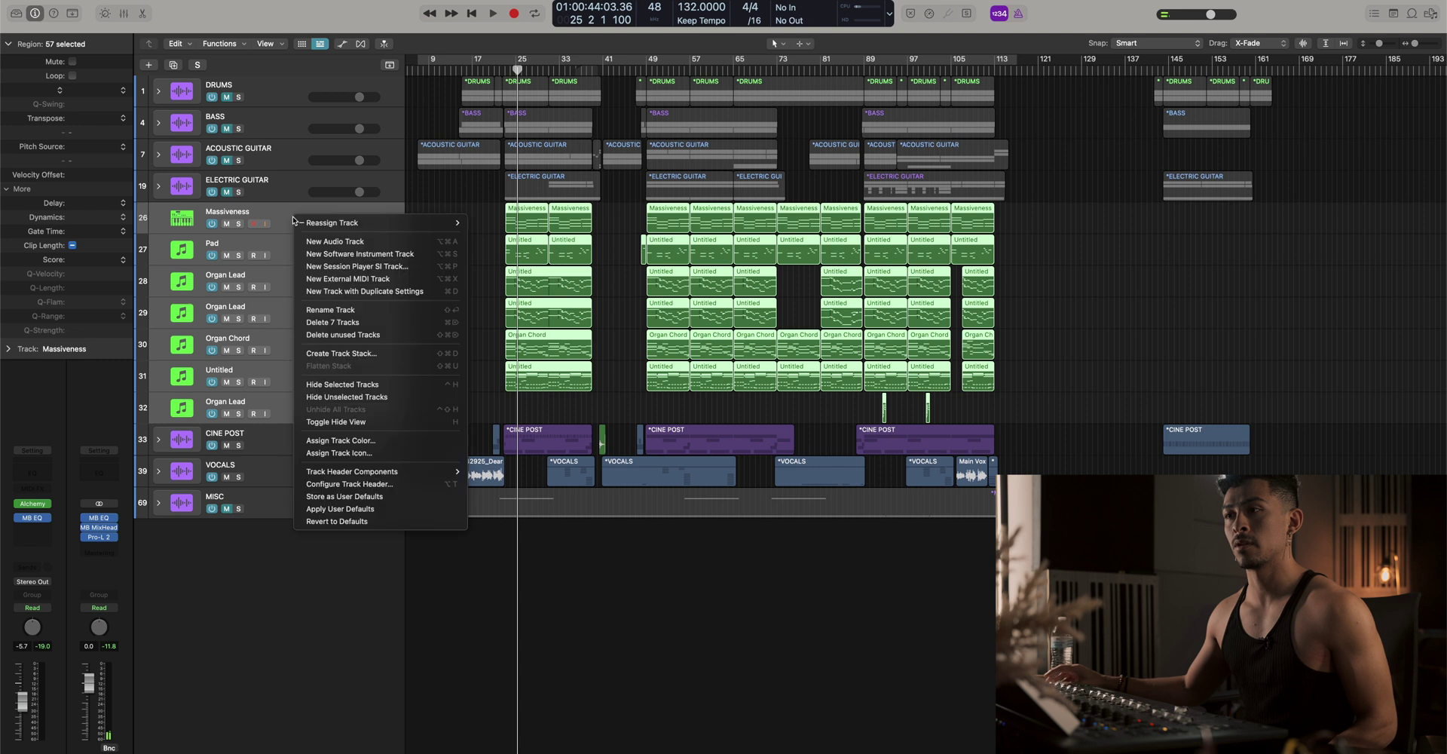
{"action": "left_click", "coordinate": [354, 353]}
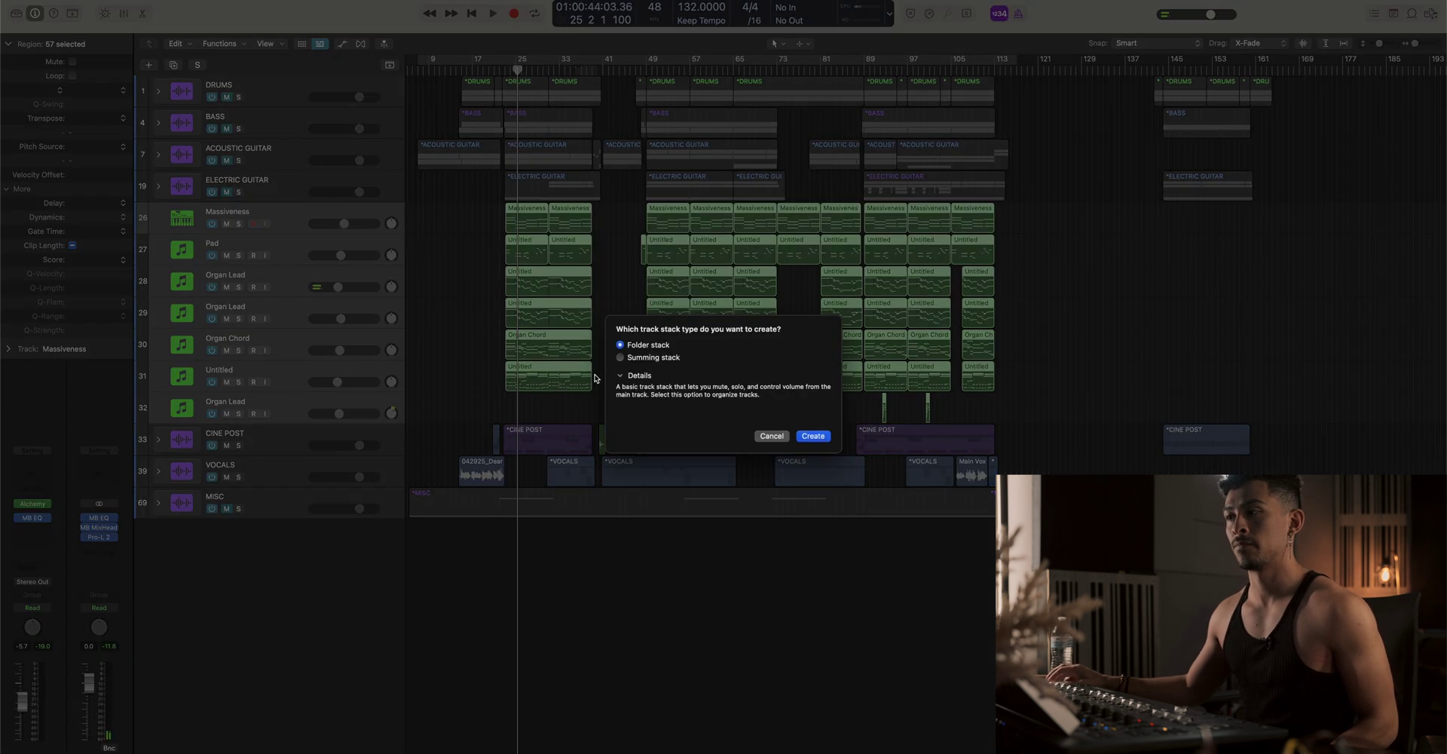
{"action": "left_click", "coordinate": [812, 436]}
{"action": "double_click", "coordinate": [214, 210]}
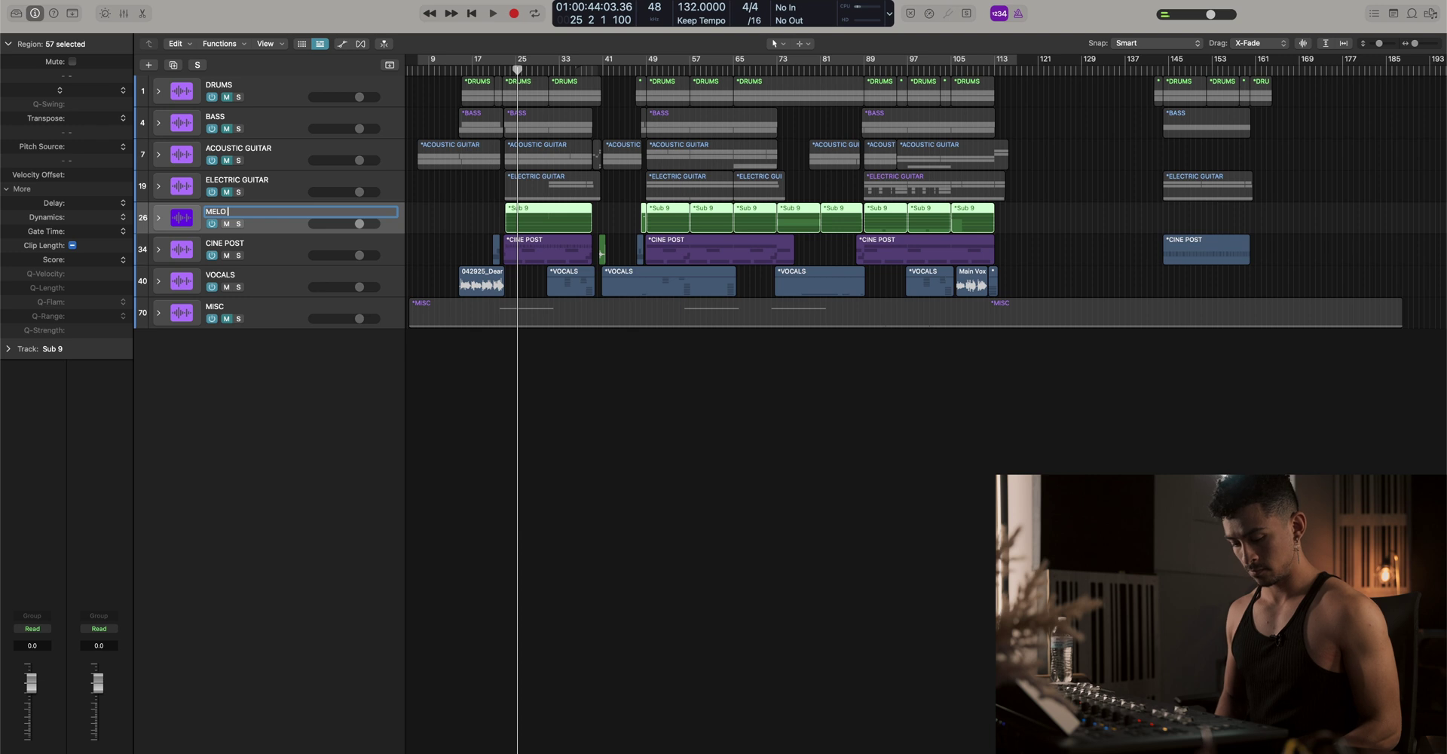
{"action": "type", "text": "MELO POST"}
{"action": "key", "text": "Return"}
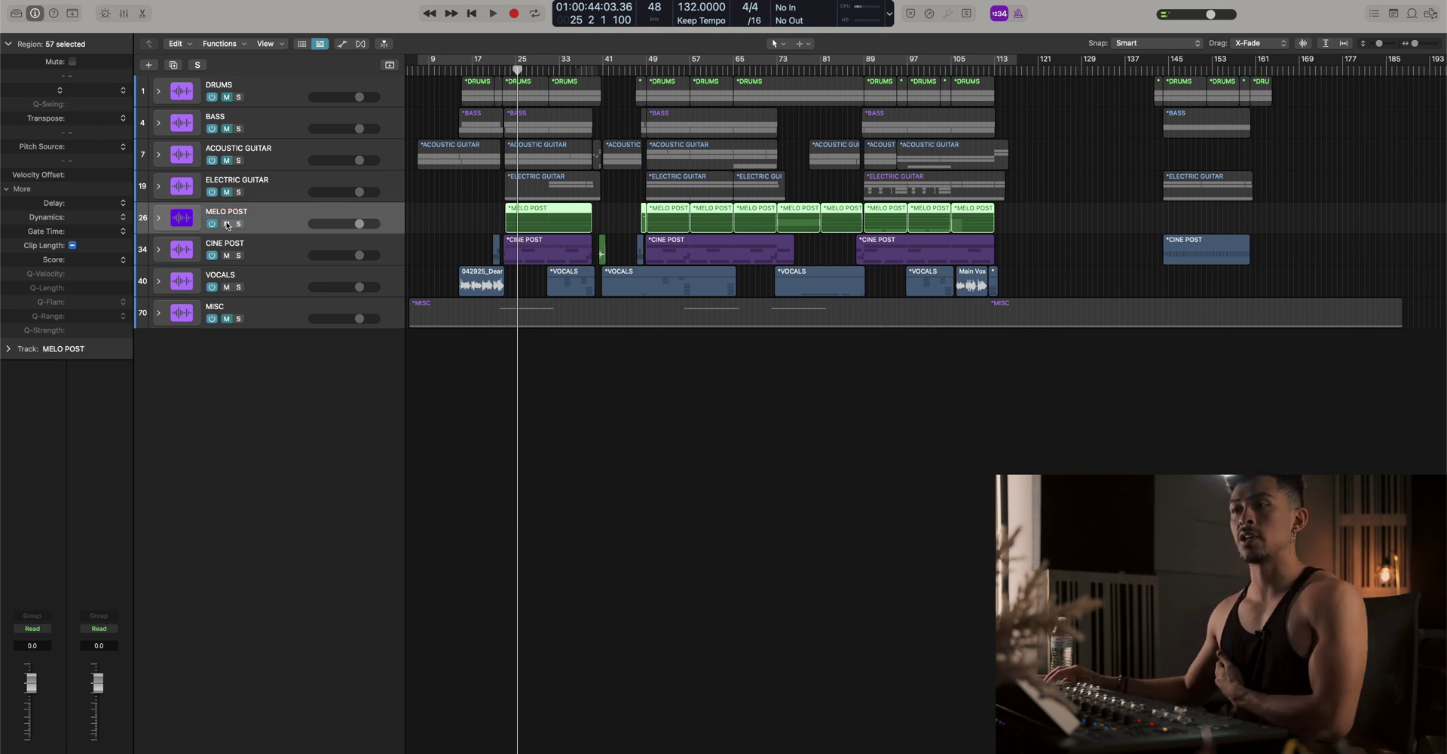
Mute the MELO POST, CINE POST and VOCALS stacks
{"action": "left_click_drag", "start_coordinate": [228, 225], "coordinate": [228, 294]}
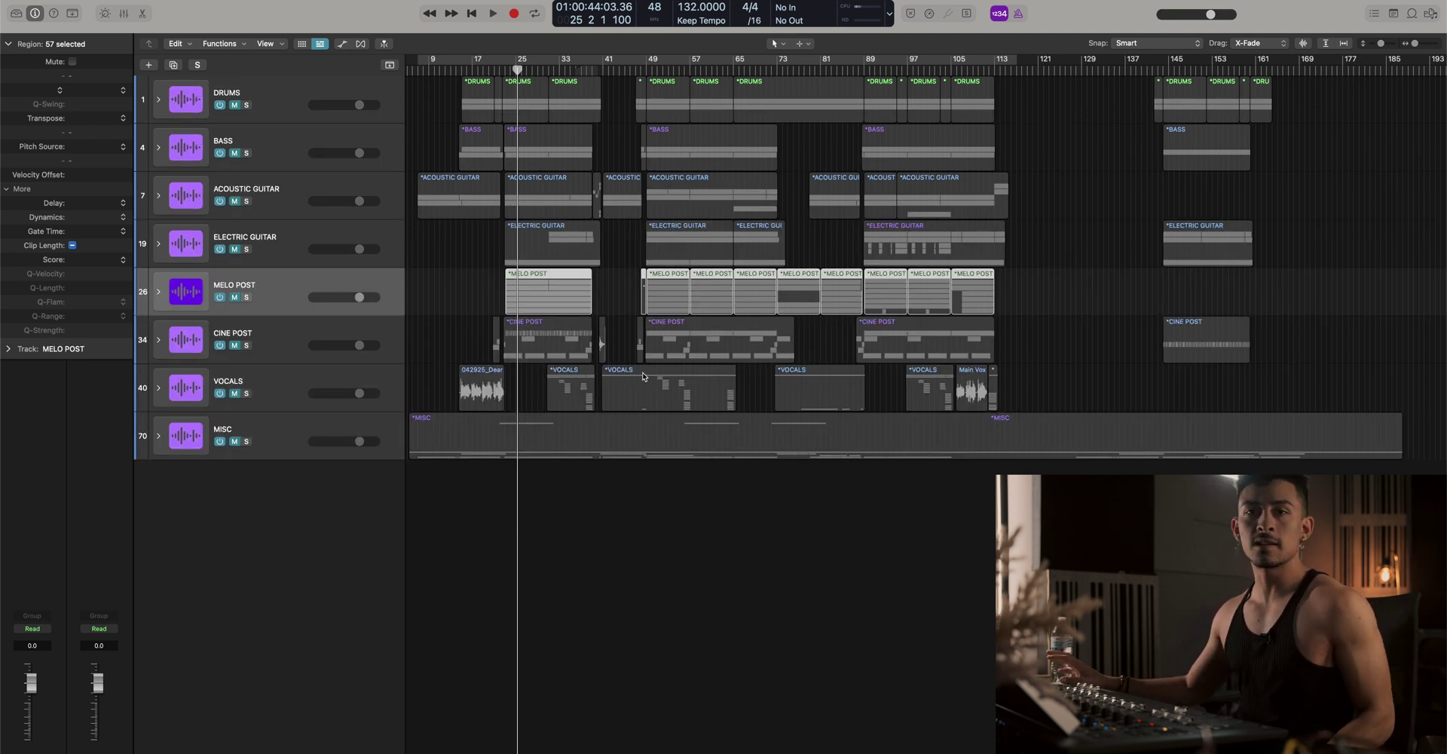
{"action": "scroll", "coordinate": [640, 375], "scroll_direction": "left", "scroll_amount": 1}
{"action": "key", "text": "super+Right"}
{"action": "scroll", "coordinate": [541, 293], "scroll_direction": "left", "scroll_amount": 3}
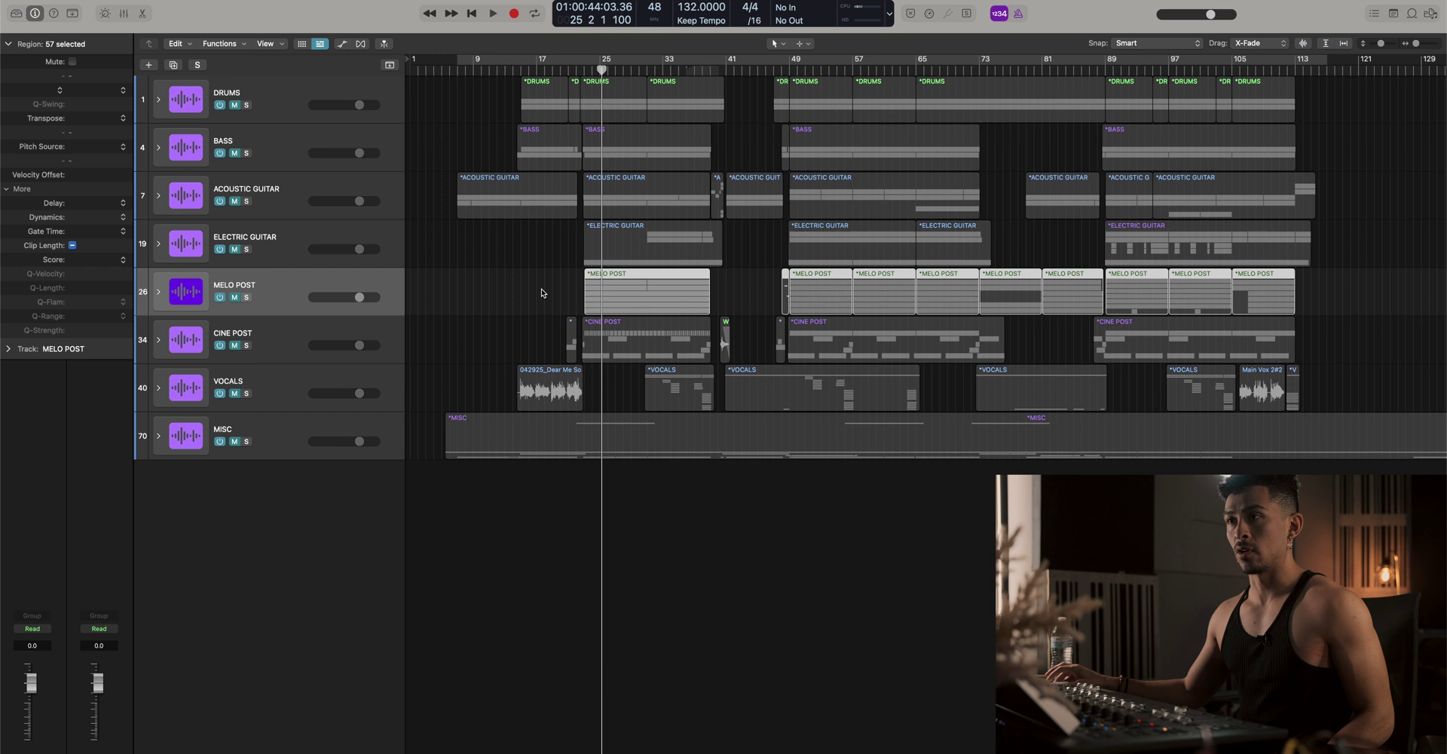
Expand the BASS stack and solo the Round Bass track inside it
{"action": "left_click", "coordinate": [282, 98]}
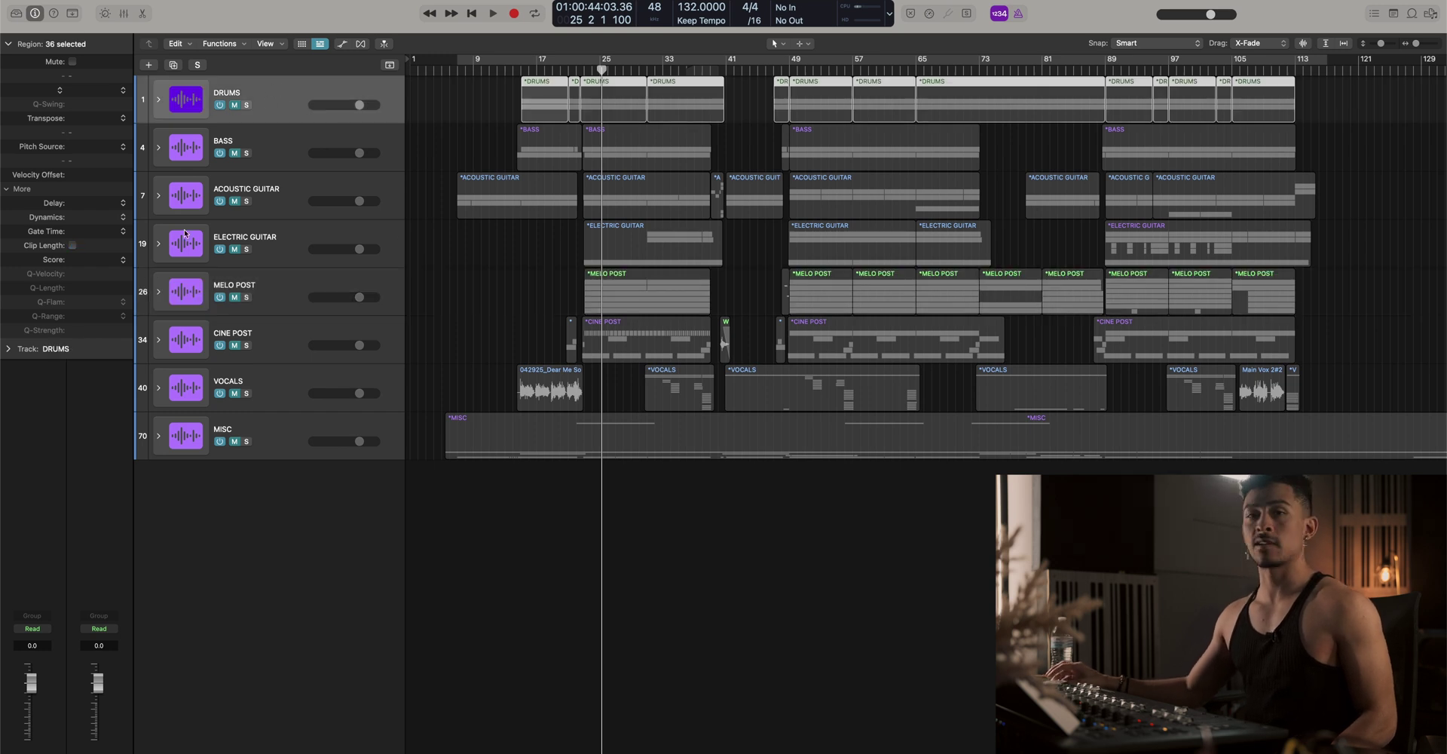
{"action": "left_click", "coordinate": [277, 137]}
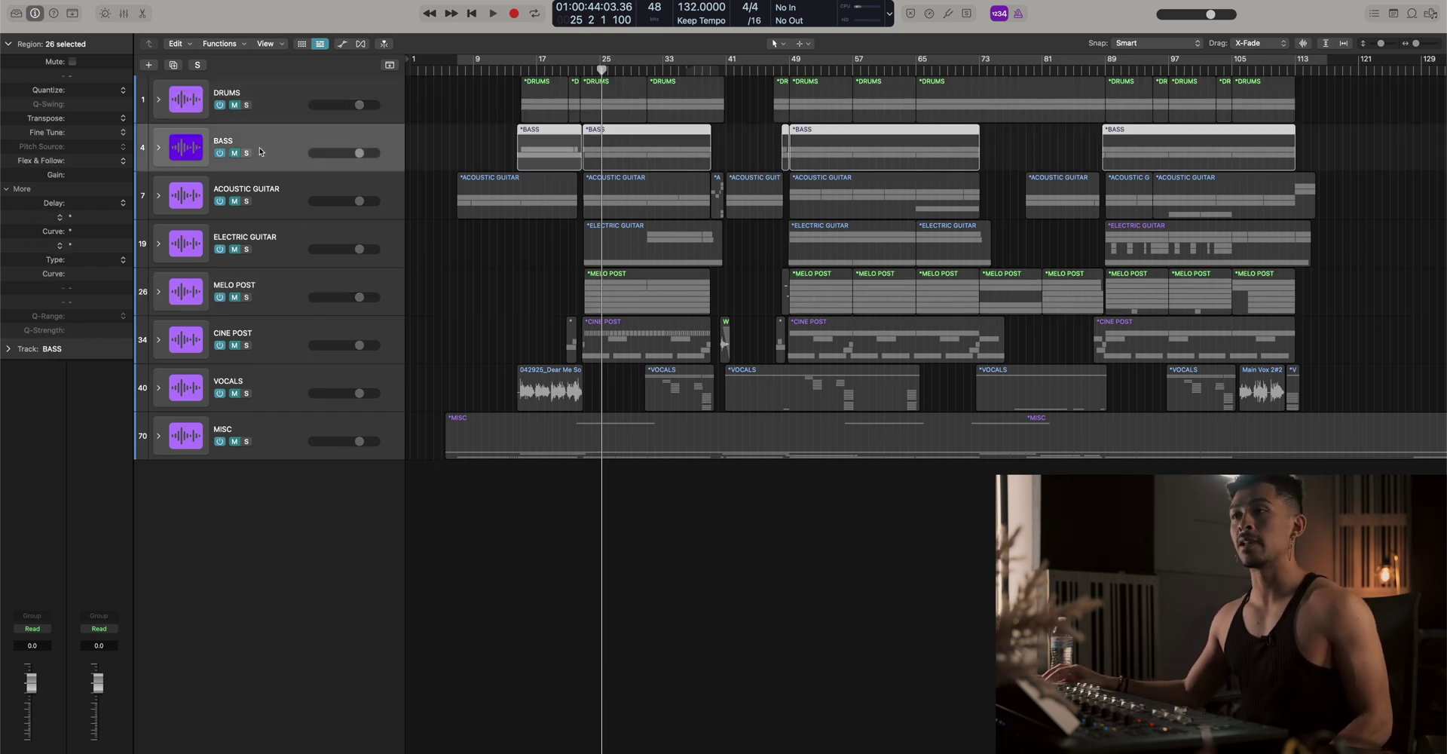
{"action": "left_click", "coordinate": [158, 148]}
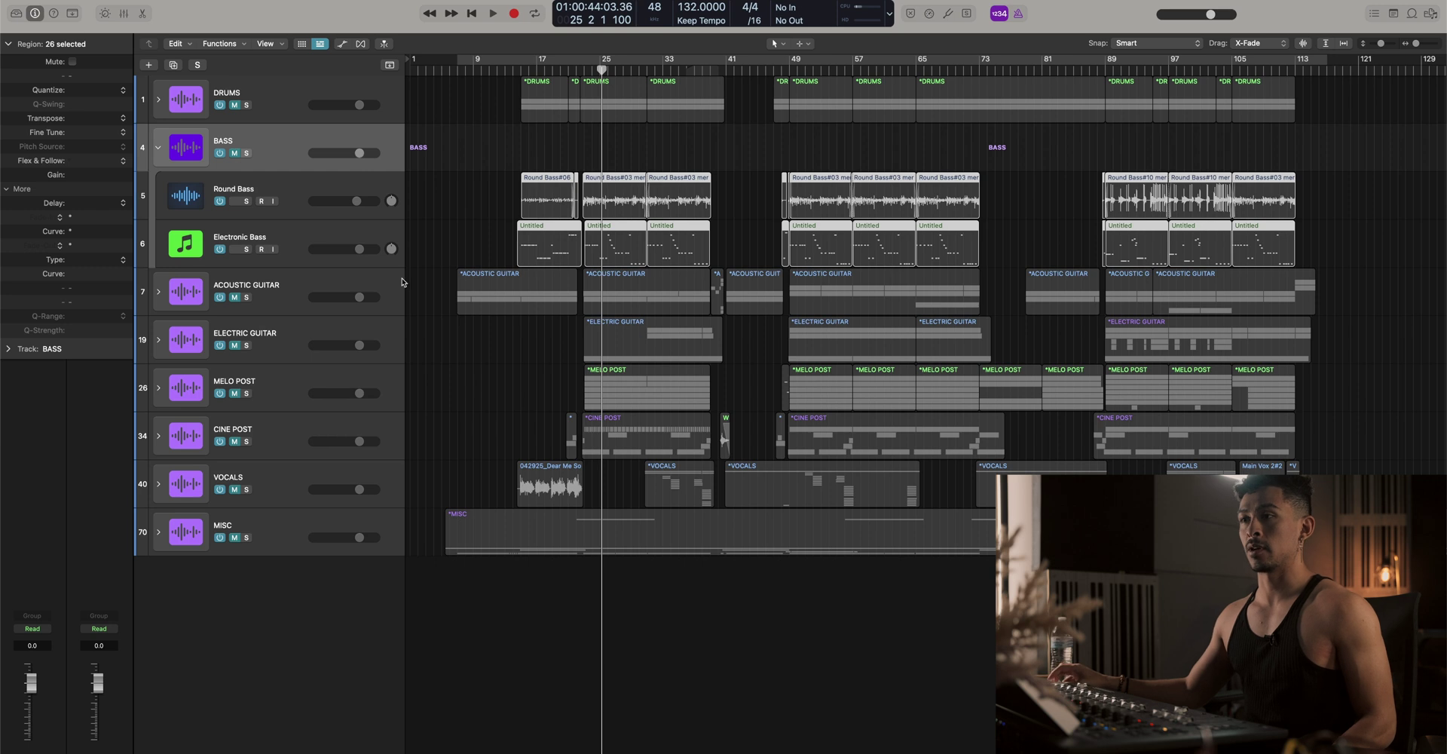
{"action": "left_click", "coordinate": [457, 187]}
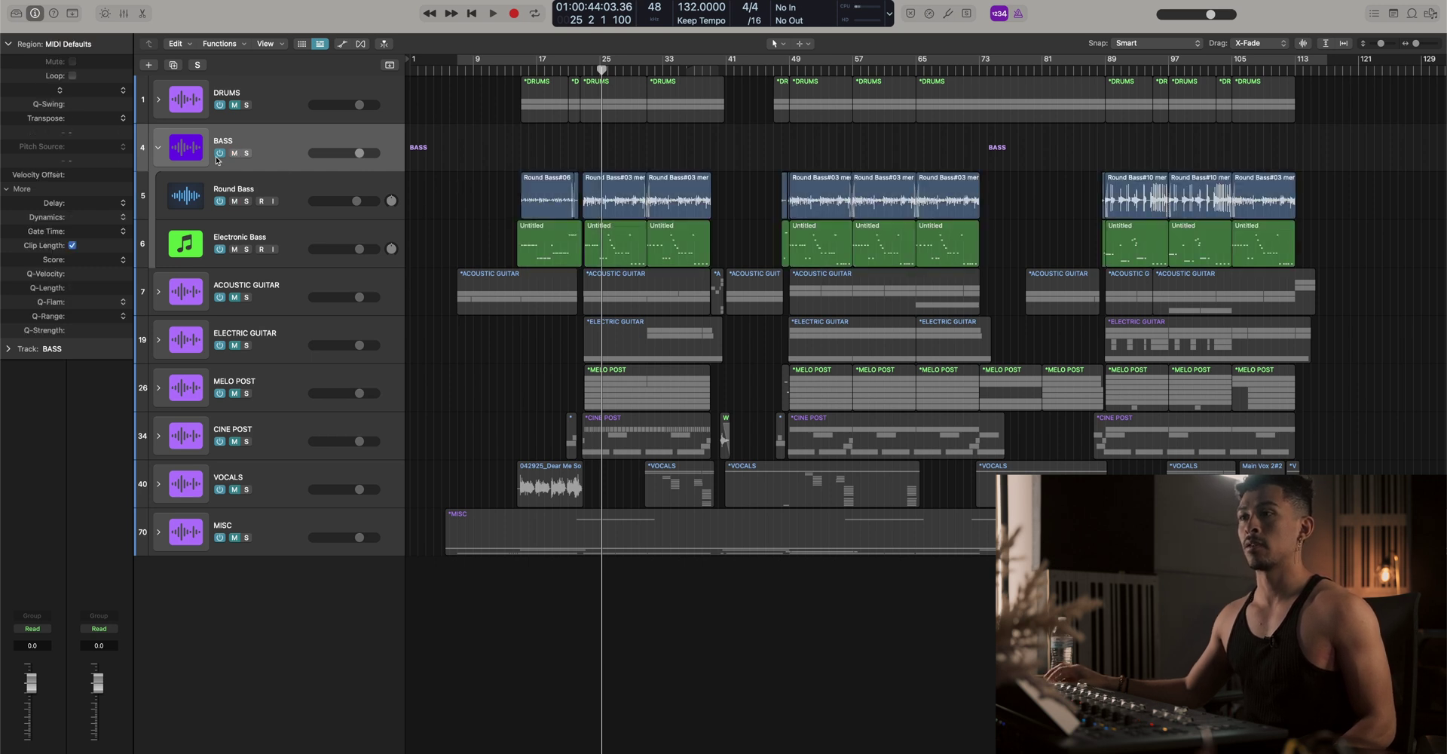
{"action": "left_click", "coordinate": [309, 189]}
{"action": "left_click", "coordinate": [247, 201]}
Play the soloed Round Bass from about bar 21 and check its last region before about bar 113
{"action": "key", "text": "super+Right"}
{"action": "key", "text": "super+Right"}
{"action": "key", "text": "super+Right"}
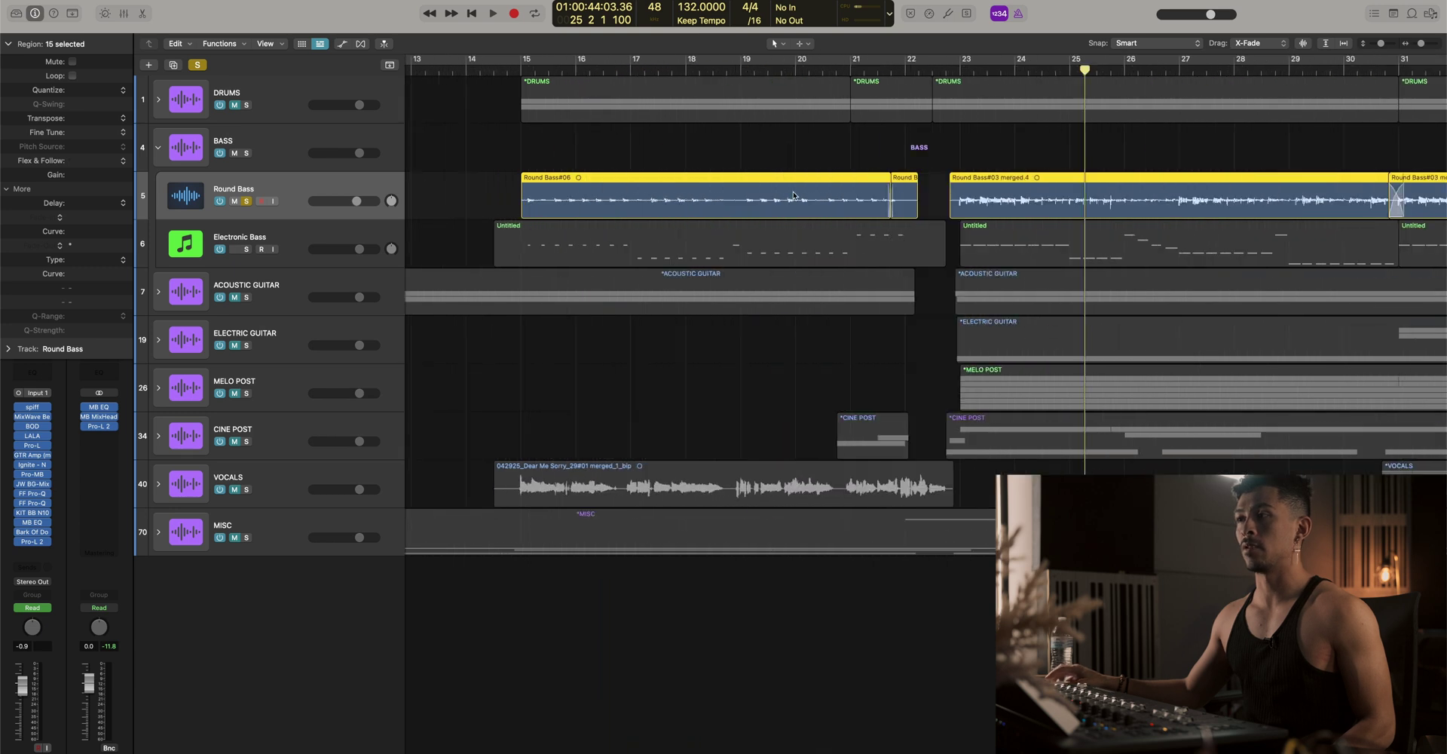
{"action": "left_click", "coordinate": [850, 69]}
{"action": "key", "text": "space"}
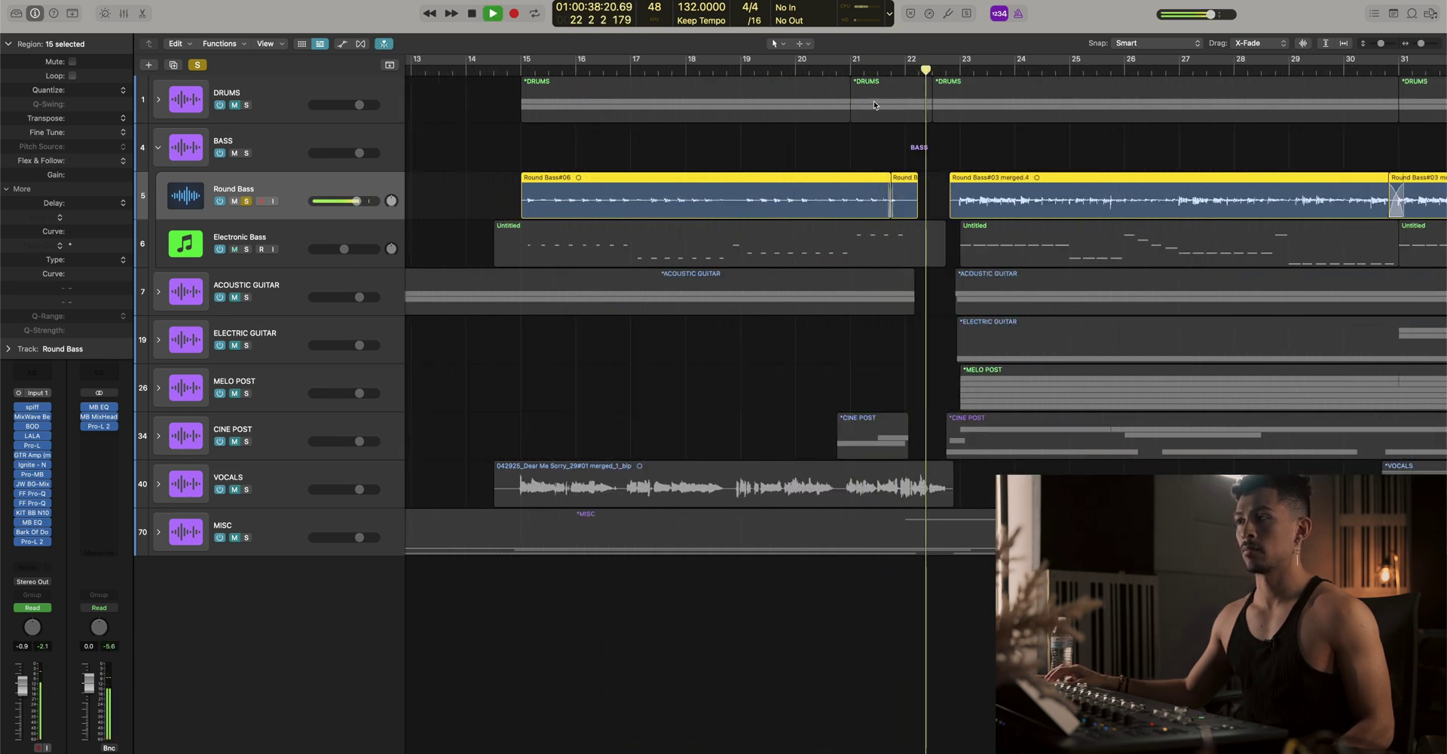
{"action": "left_click", "coordinate": [508, 69]}
{"action": "left_click", "coordinate": [527, 179]}
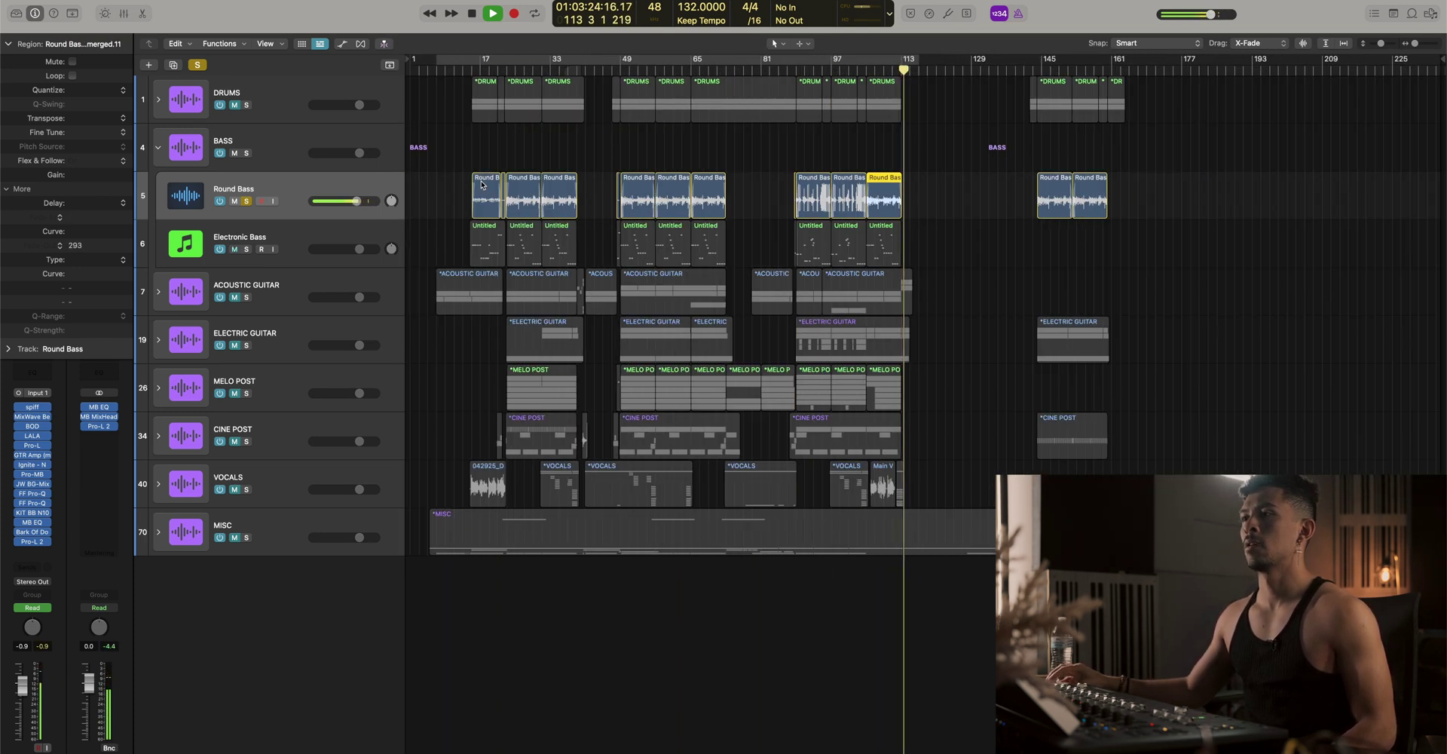
{"action": "key", "text": "space"}
Merge the Round Bass regions from about bar 15 to 113 and bounce the merged region in place to a new track, leaving the source
{"action": "left_click_drag", "start_coordinate": [458, 168], "coordinate": [927, 217]}
{"action": "key", "text": "ctrl+b"}
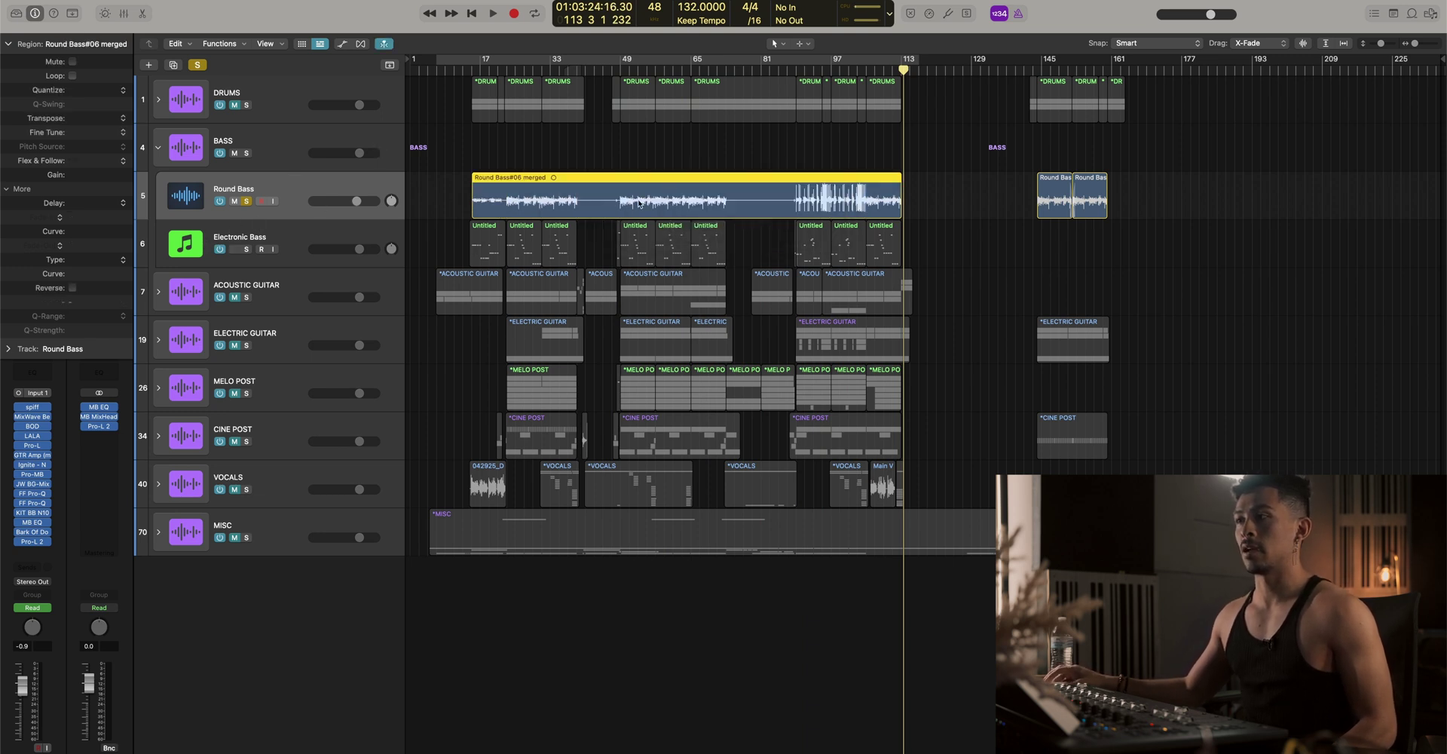
{"action": "right_click", "coordinate": [640, 202]}
{"action": "left_click", "coordinate": [654, 221]}
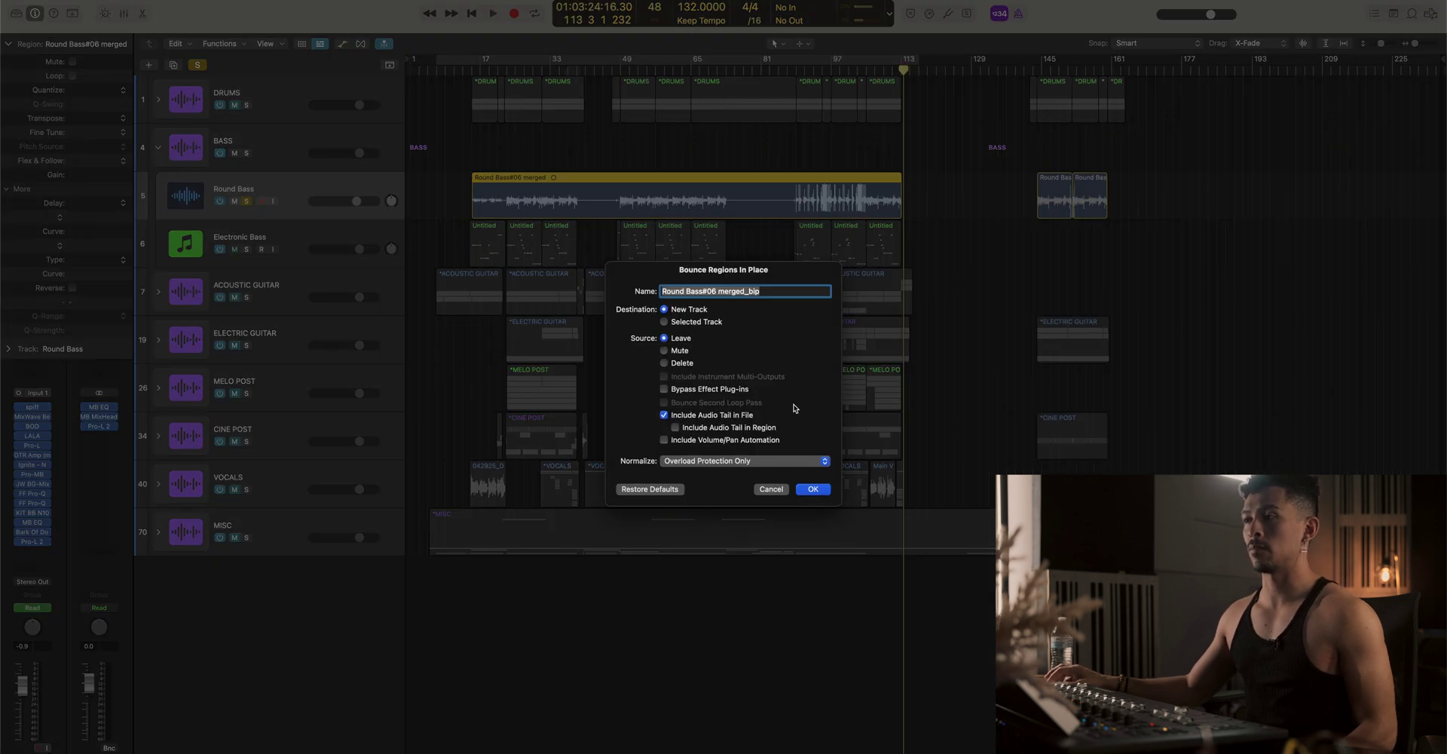
{"action": "left_click", "coordinate": [814, 490]}
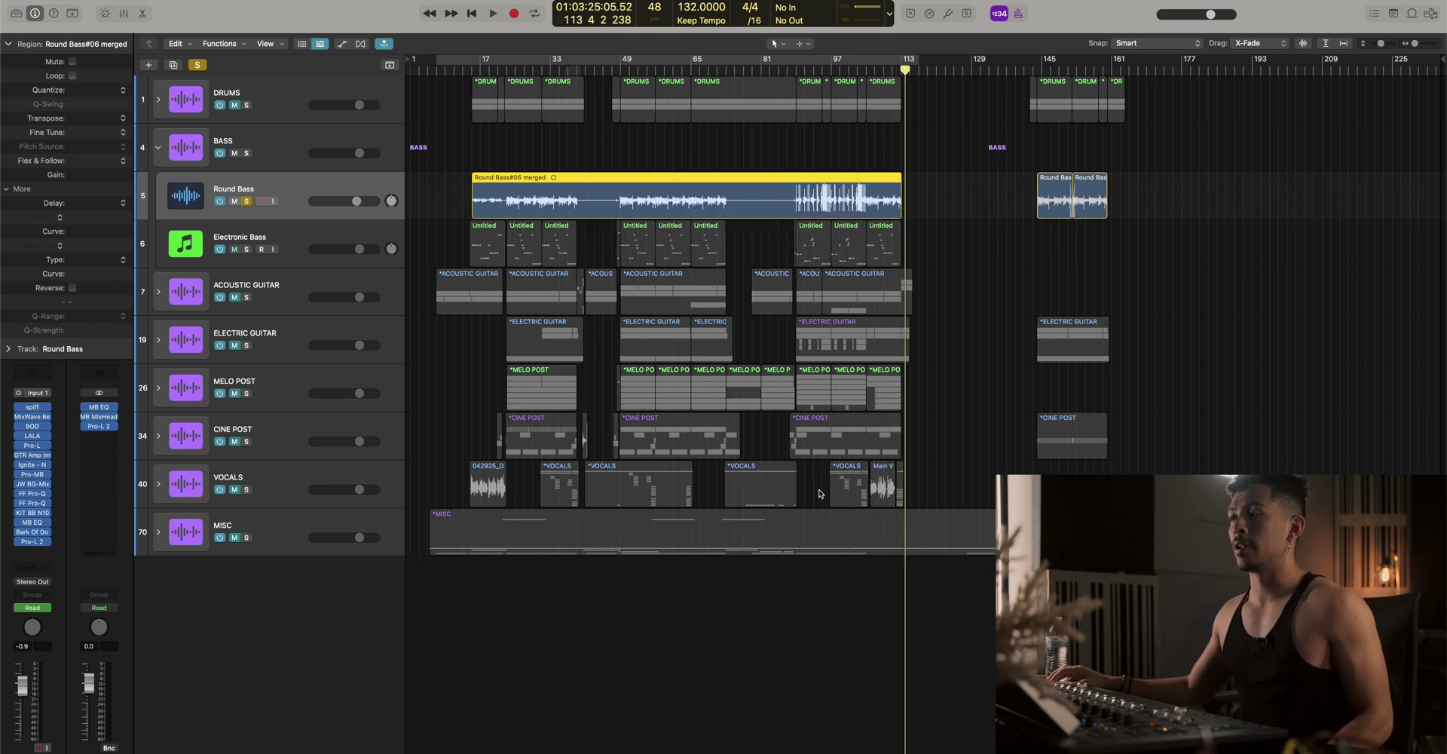
{"action": "scroll", "coordinate": [652, 368], "scroll_direction": "up", "scroll_amount": 5}
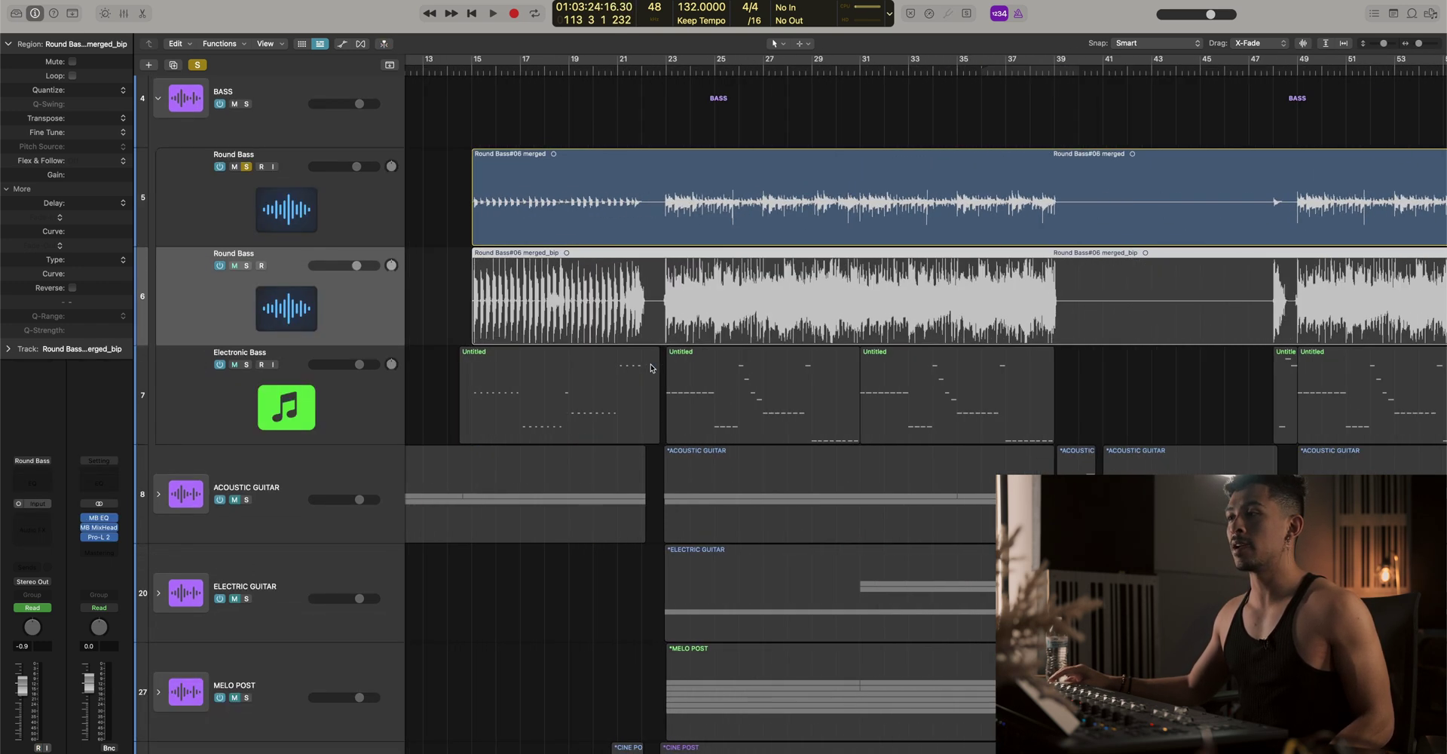
{"action": "key", "text": "super+Up"}
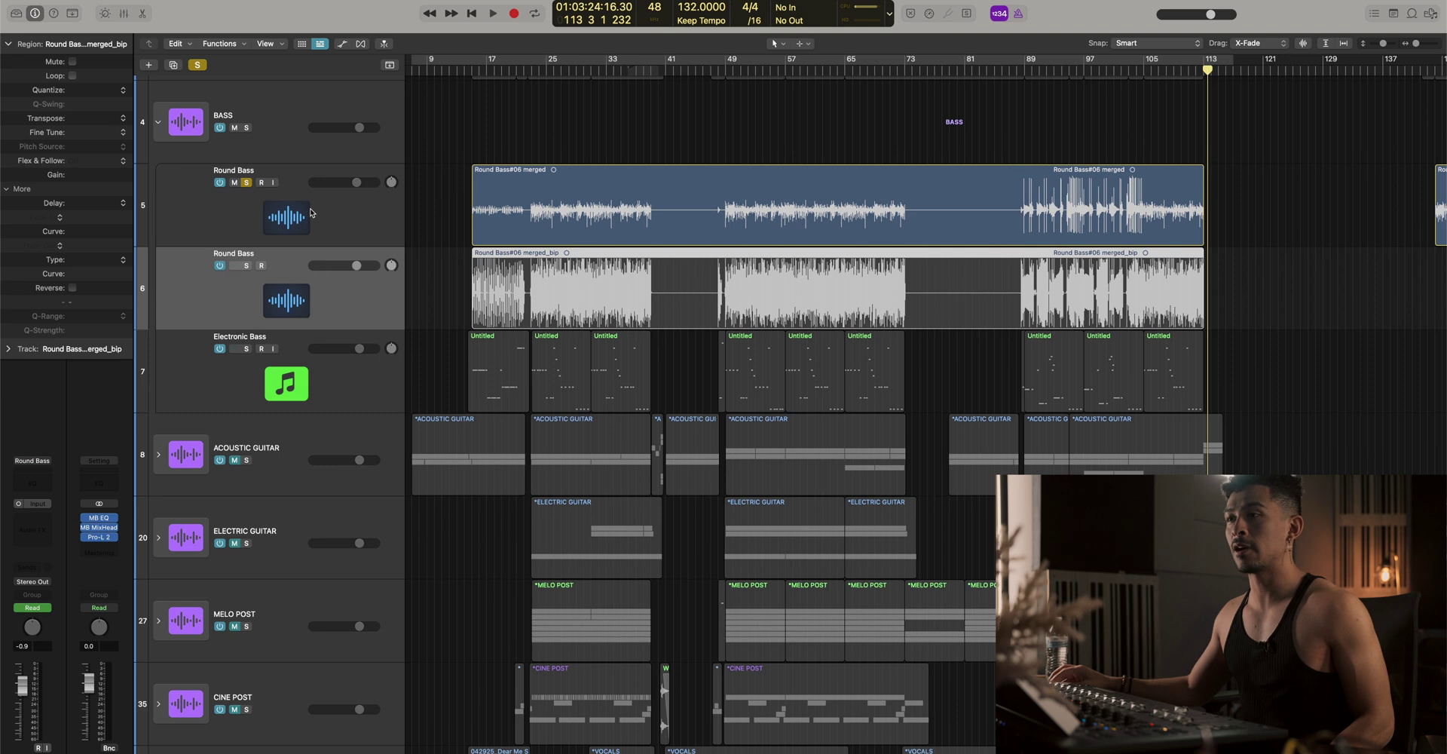
Clear the solo and bypass all plug-ins on the original Round Bass track
{"action": "left_click", "coordinate": [198, 64]}
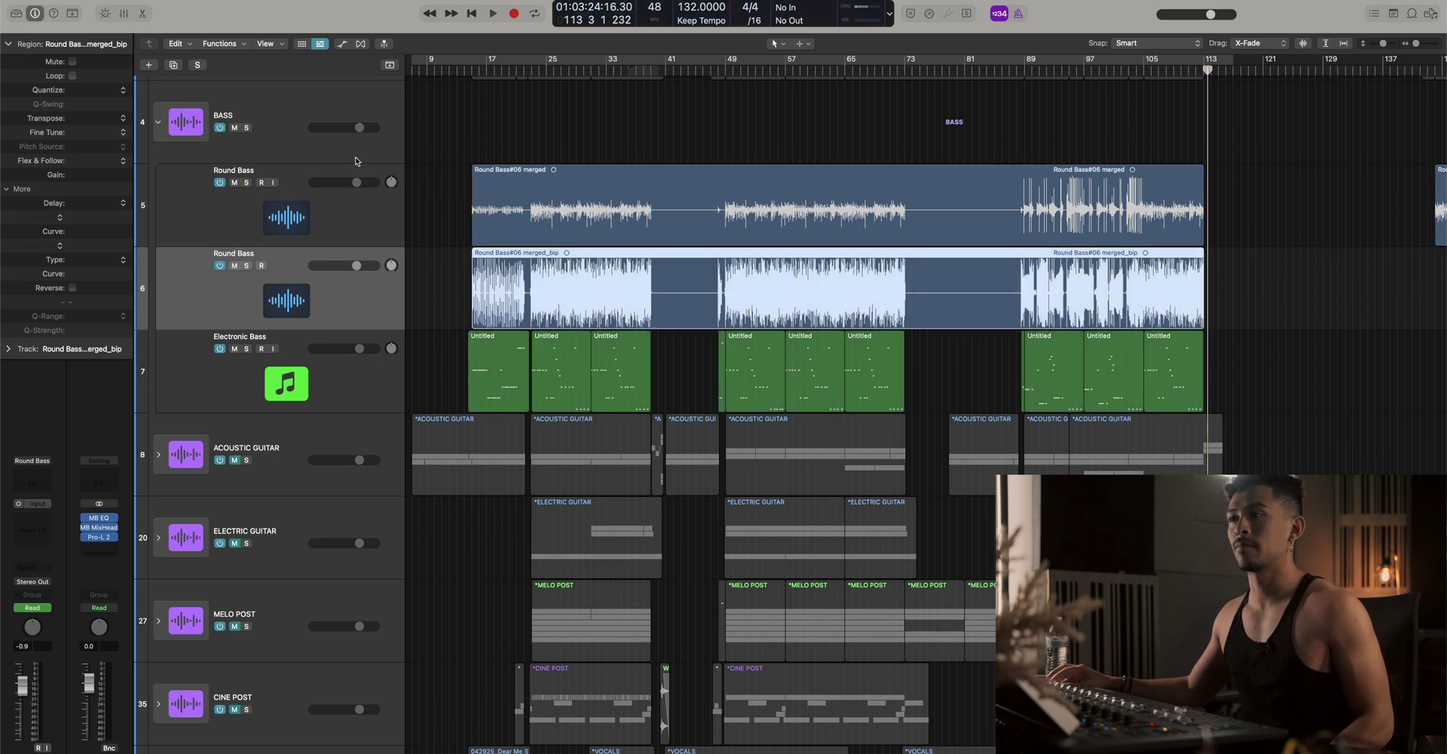
{"action": "left_click", "coordinate": [437, 144]}
{"action": "left_click", "coordinate": [334, 211]}
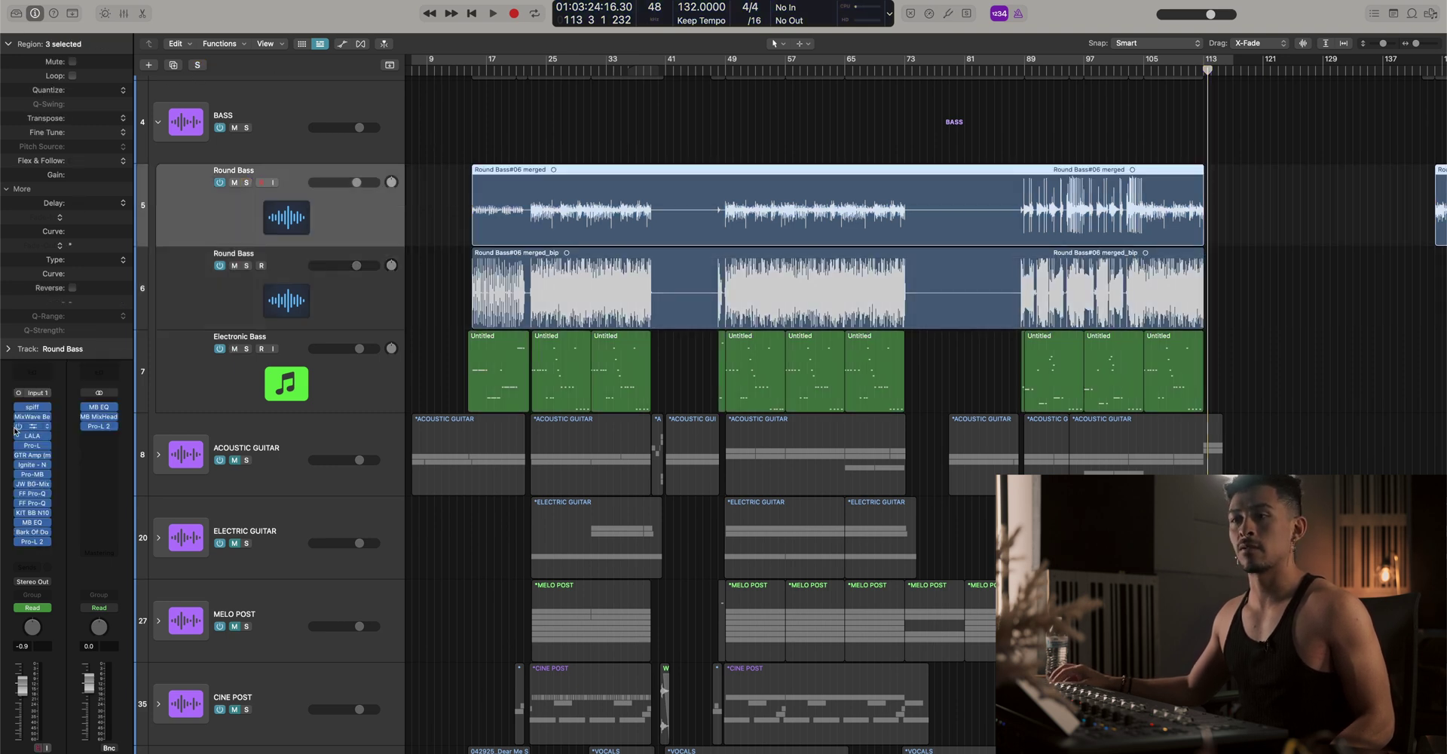
{"action": "left_click_drag", "start_coordinate": [18, 416], "coordinate": [28, 554]}
Solo the original Round Bass track and play it without plug-ins from about bar 25
{"action": "left_click", "coordinate": [247, 182]}
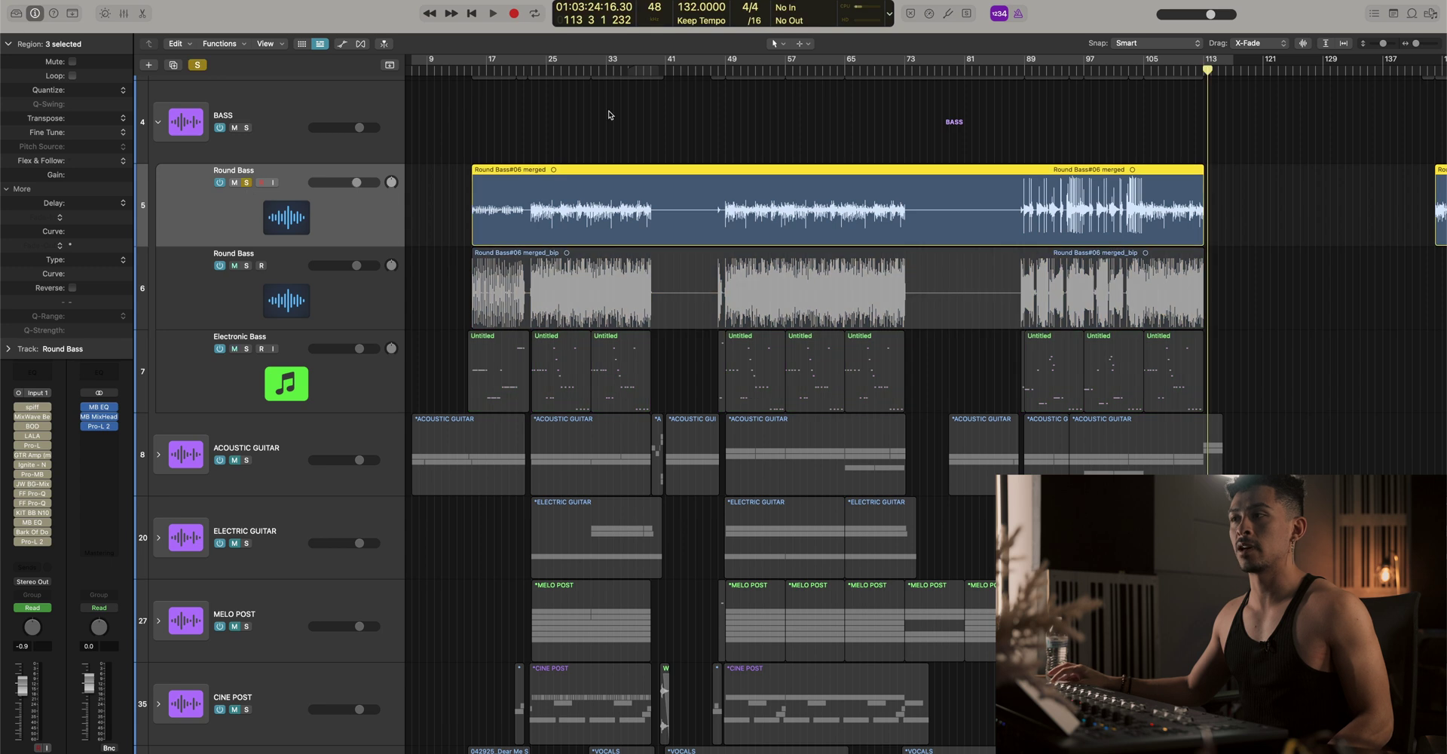
{"action": "key", "text": "space"}
{"action": "left_click", "coordinate": [547, 70]}
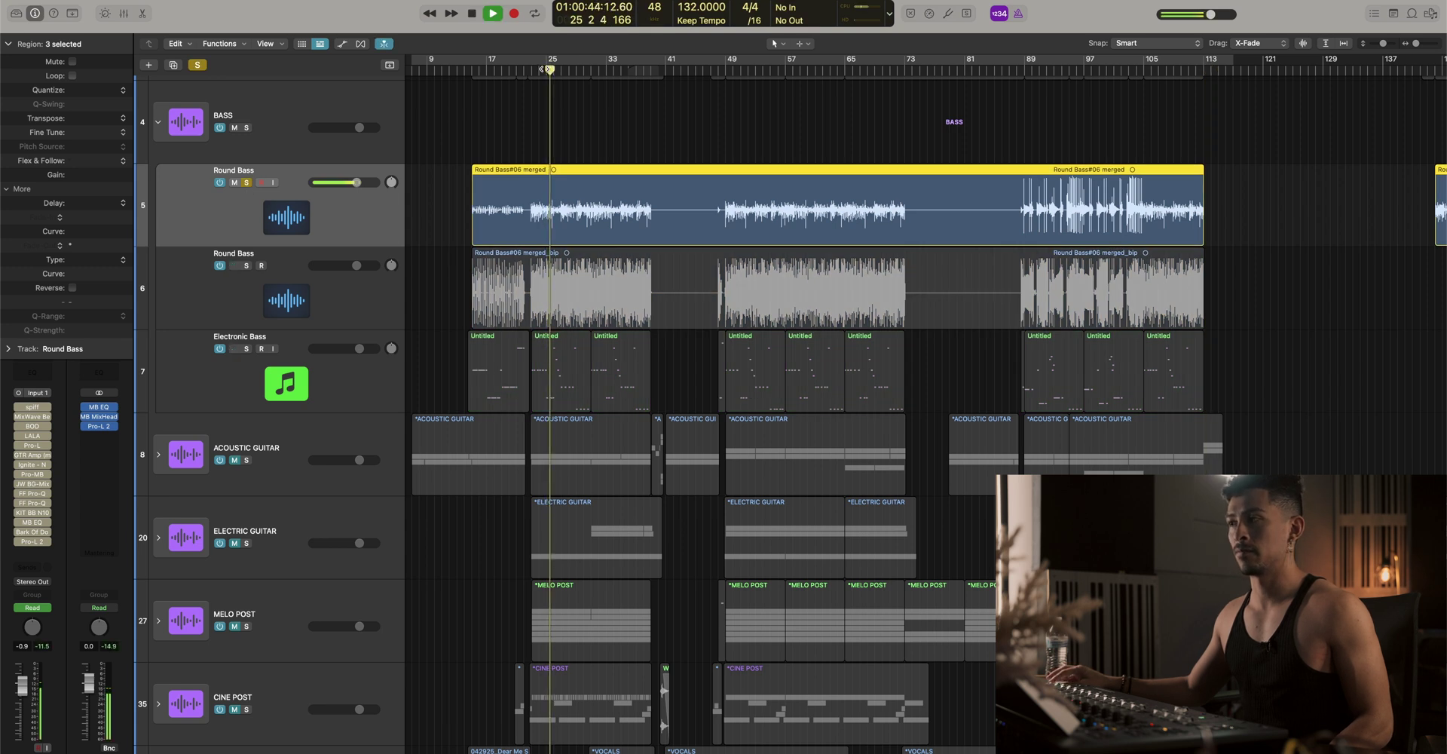
{"action": "key", "text": "space"}
{"action": "key", "text": "s"}
Solo the bounced Round Bass track and play it from about bar 26 for comparison
{"action": "left_click", "coordinate": [246, 265]}
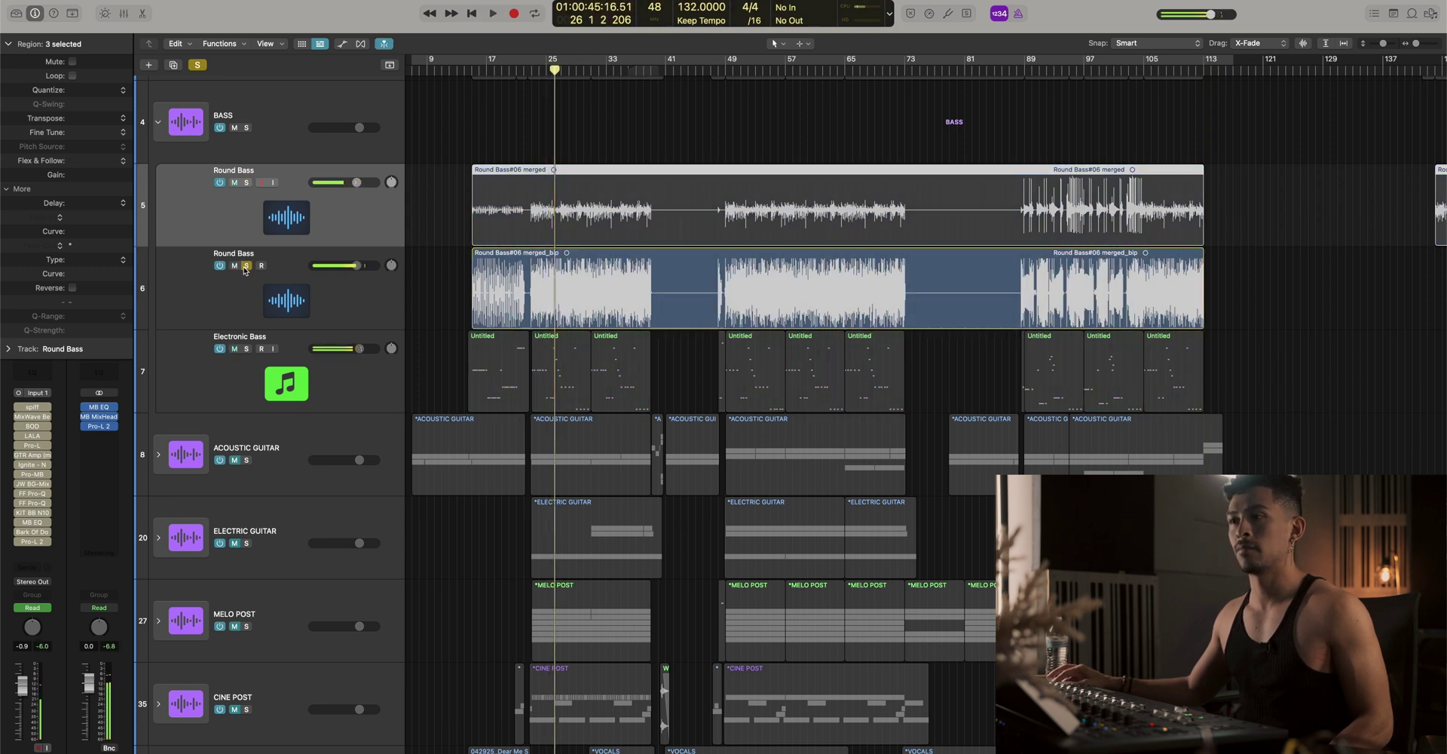
{"action": "key", "text": "space"}
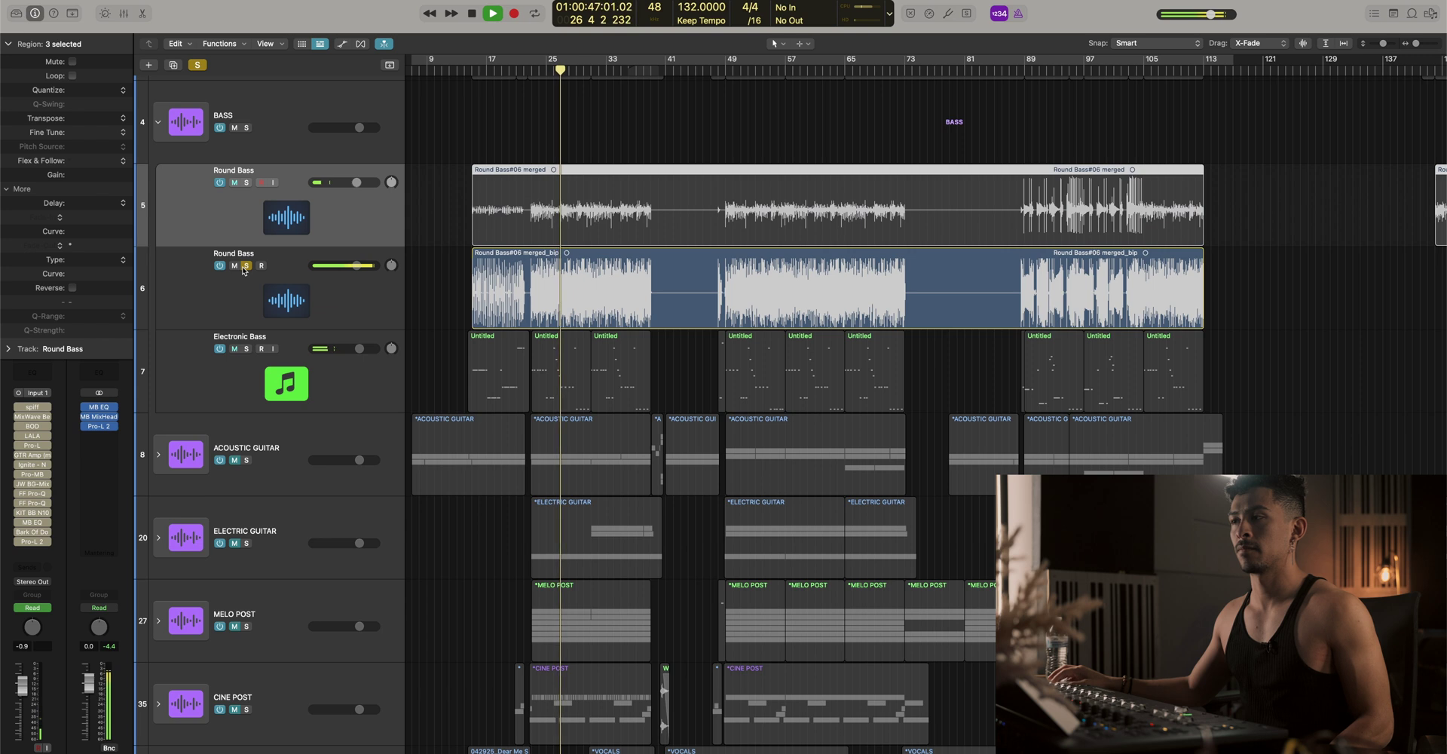
{"action": "scroll", "coordinate": [243, 271], "scroll_direction": "left", "scroll_amount": 1}
{"action": "key", "text": "super+Up"}
{"action": "key", "text": "super+Up"}
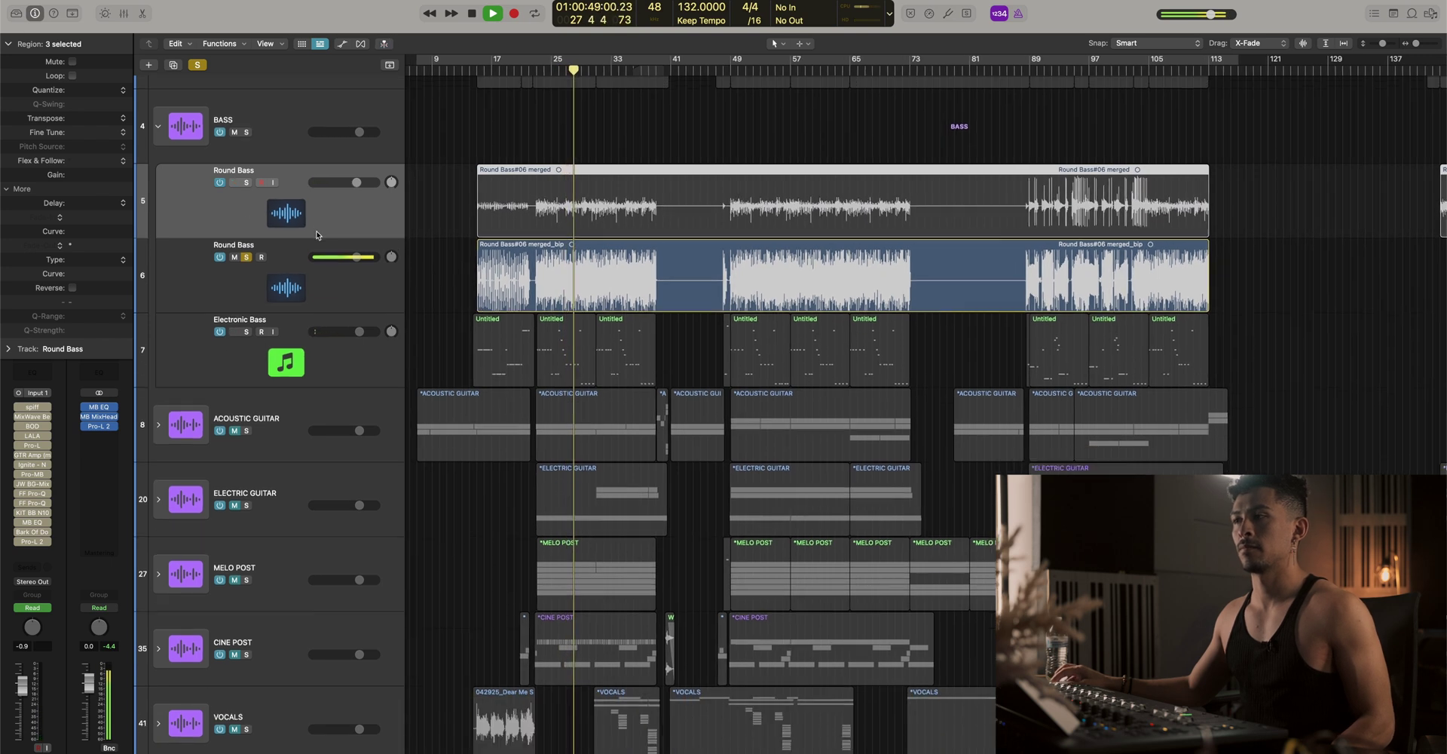
{"action": "key", "text": "space"}
Switch the solo to the Electronic Bass track and play it from about bar 28
{"action": "left_click", "coordinate": [247, 264]}
{"action": "left_click", "coordinate": [247, 309]}
{"action": "left_click", "coordinate": [247, 327]}
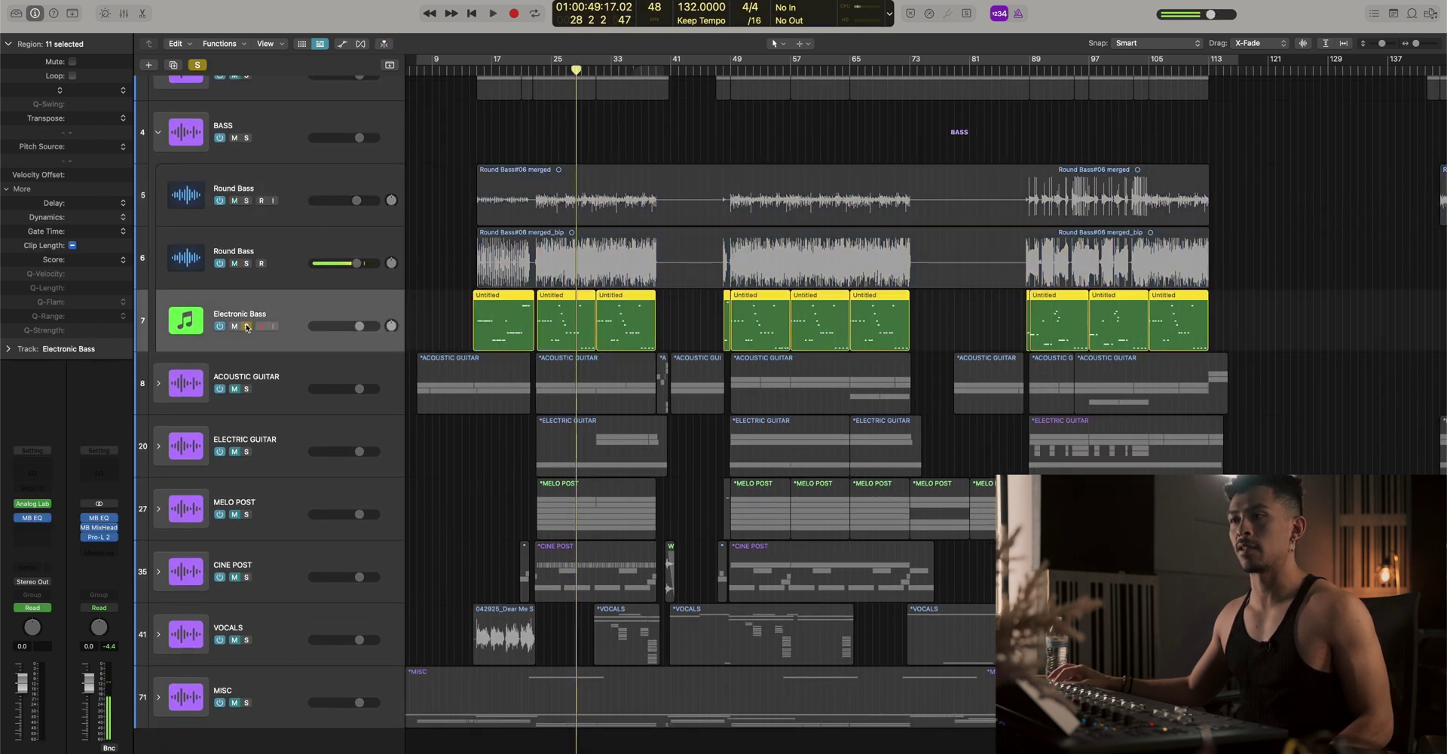
{"action": "key", "text": "space"}
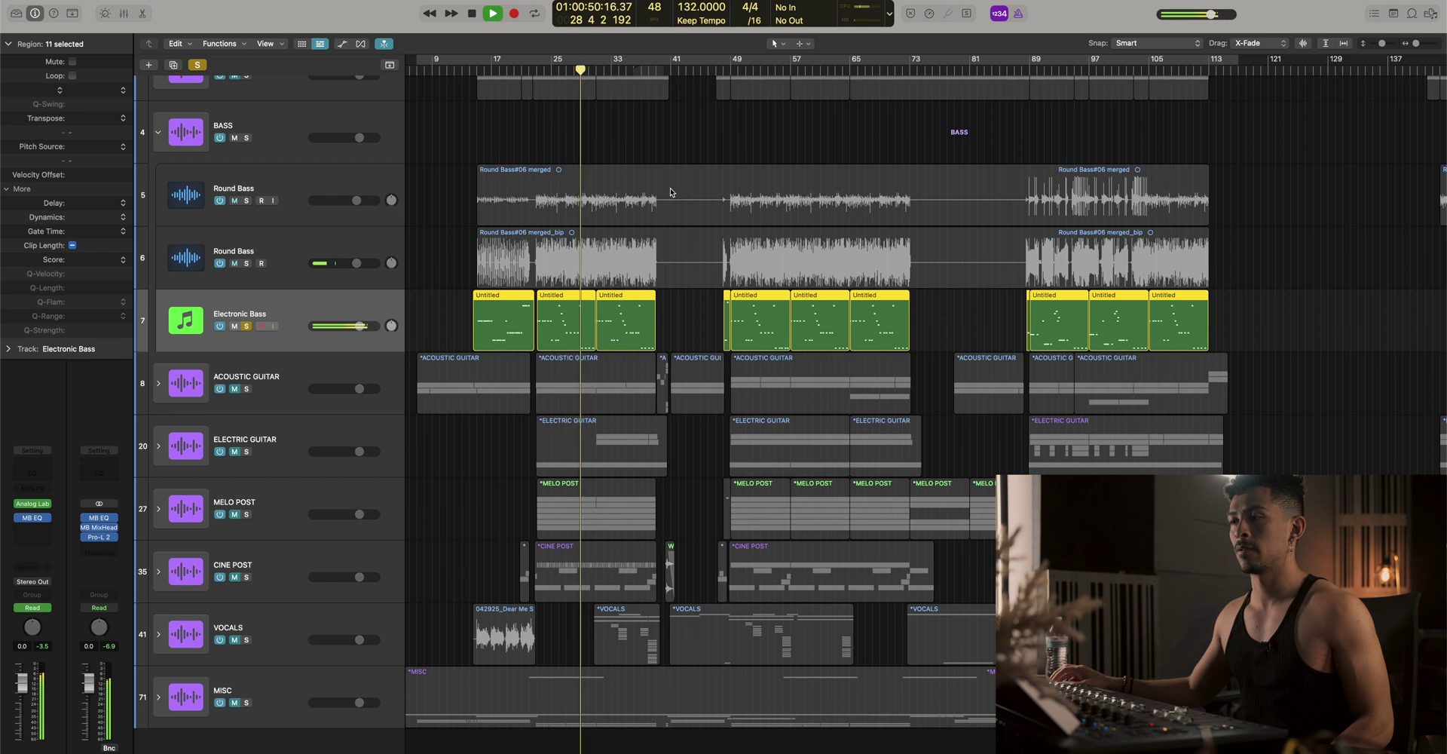
Merge the Electronic Bass regions into one and bounce it in place to a new track, leaving the source
{"action": "key", "text": "super+Right"}
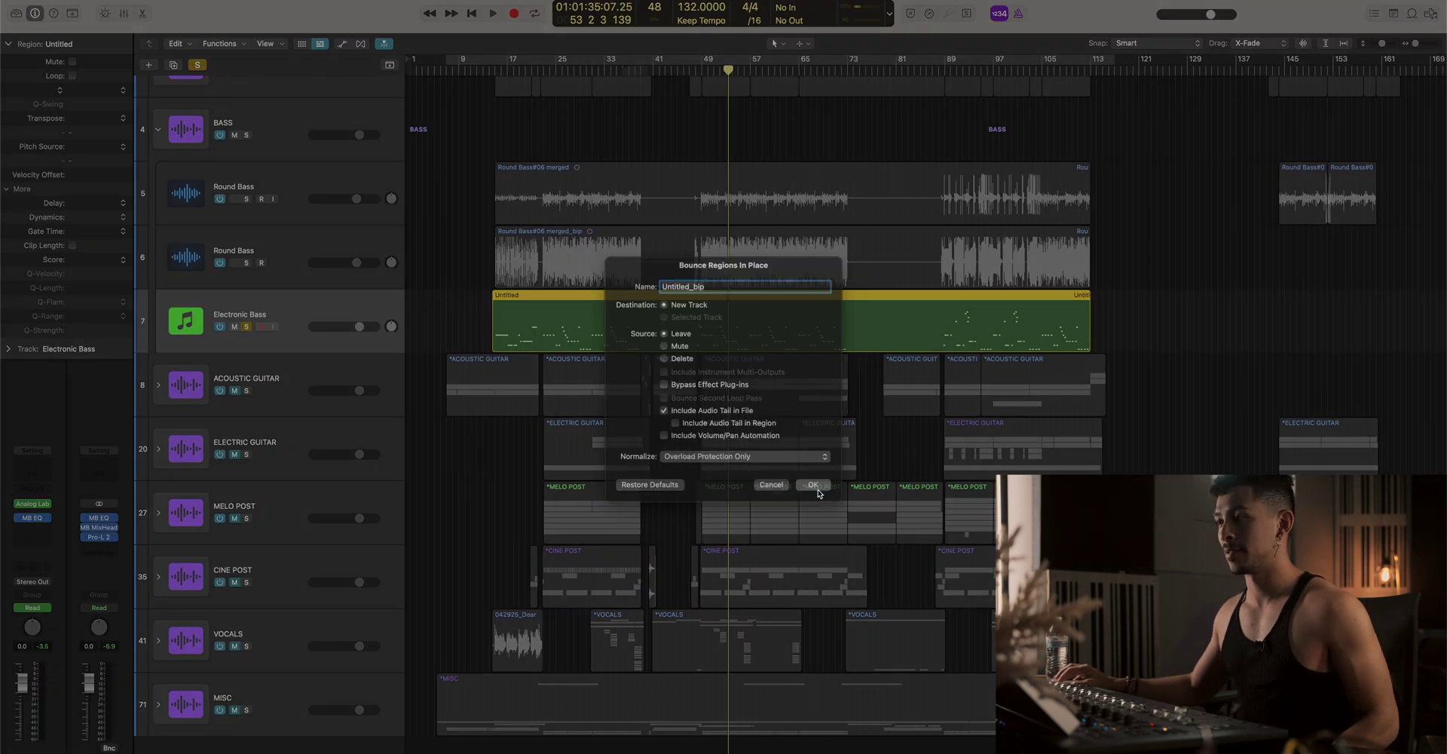
{"action": "left_click", "coordinate": [817, 490]}
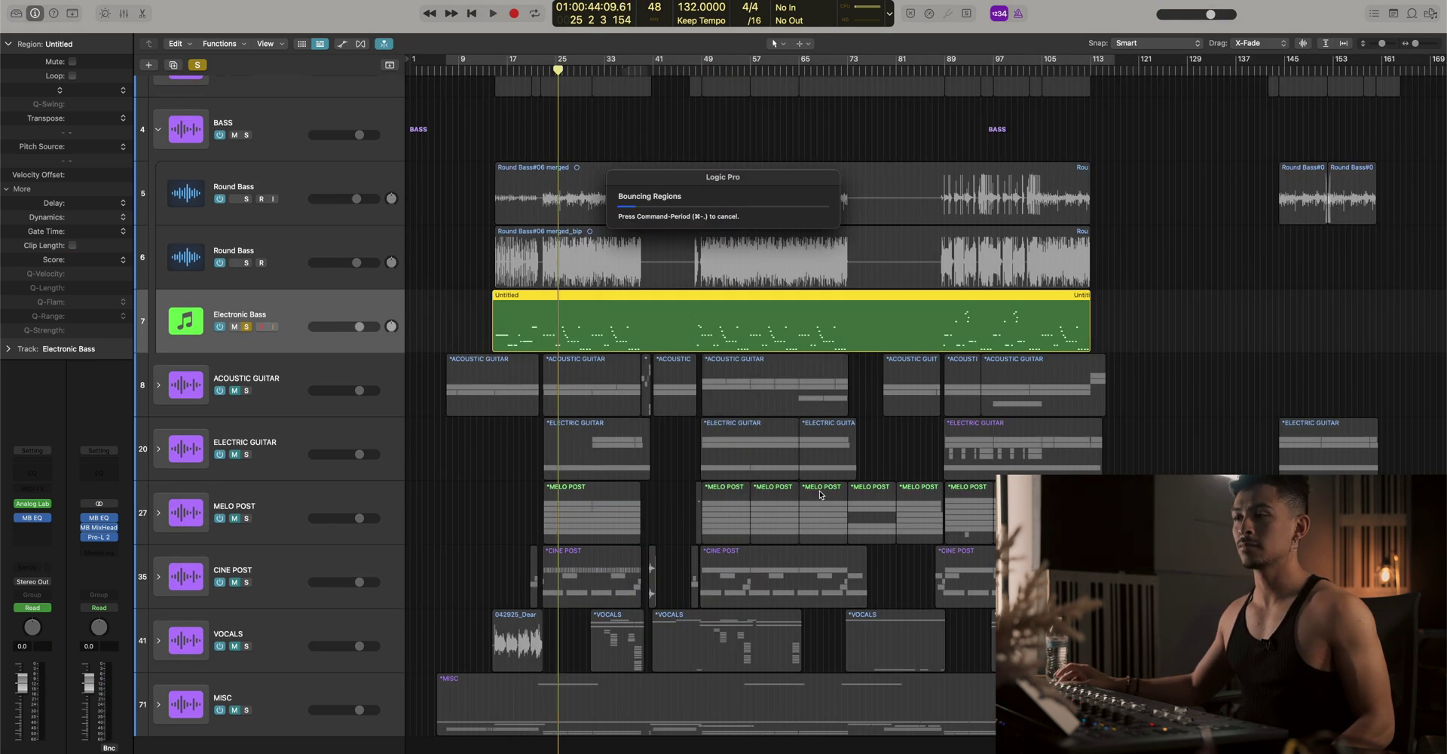
Unsolo and mute the Electronic Bass track, and move it out of the BASS stack to below MISC
{"action": "left_click", "coordinate": [353, 316]}
{"action": "key", "text": "ctrl+s"}
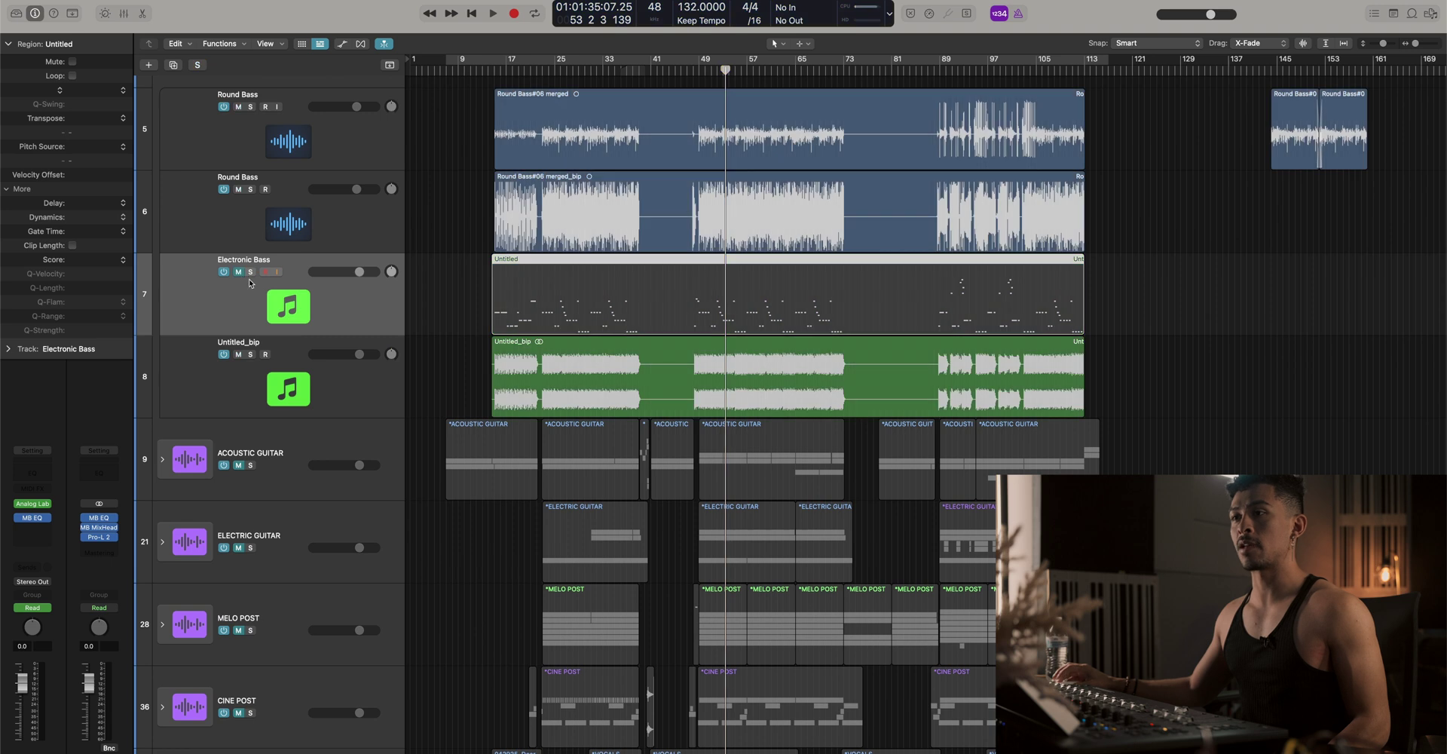
{"action": "key", "text": "super+Up"}
{"action": "left_click_drag", "start_coordinate": [303, 272], "coordinate": [310, 618]}
{"action": "key", "text": "super+Down"}
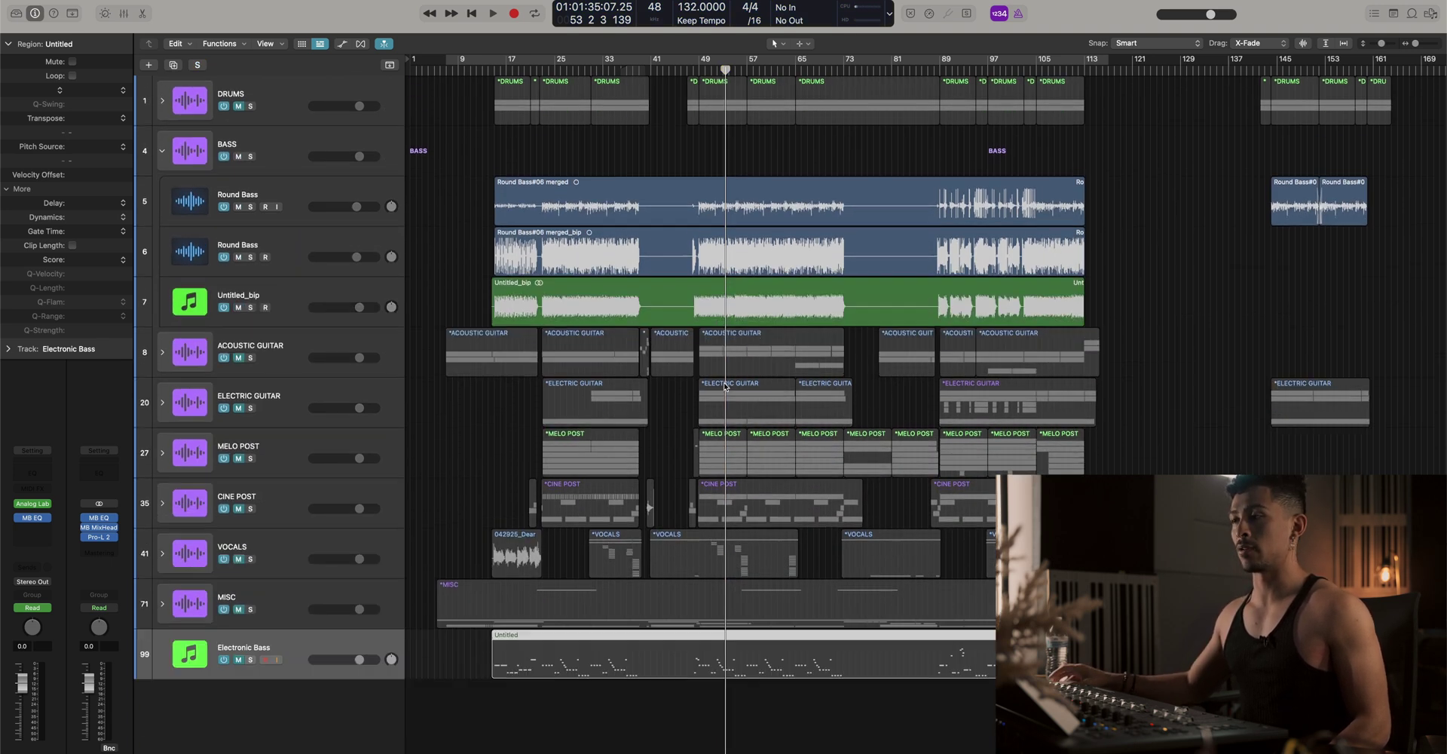
Rename the three tracks in the BASS stack as BASS DI, Bass PRINT and ELECTRONIC BASS
{"action": "key", "text": "super+Down"}
{"action": "scroll", "coordinate": [726, 387], "scroll_direction": "up", "scroll_amount": 8}
{"action": "key", "text": "super+Right"}
{"action": "key", "text": "super+Right"}
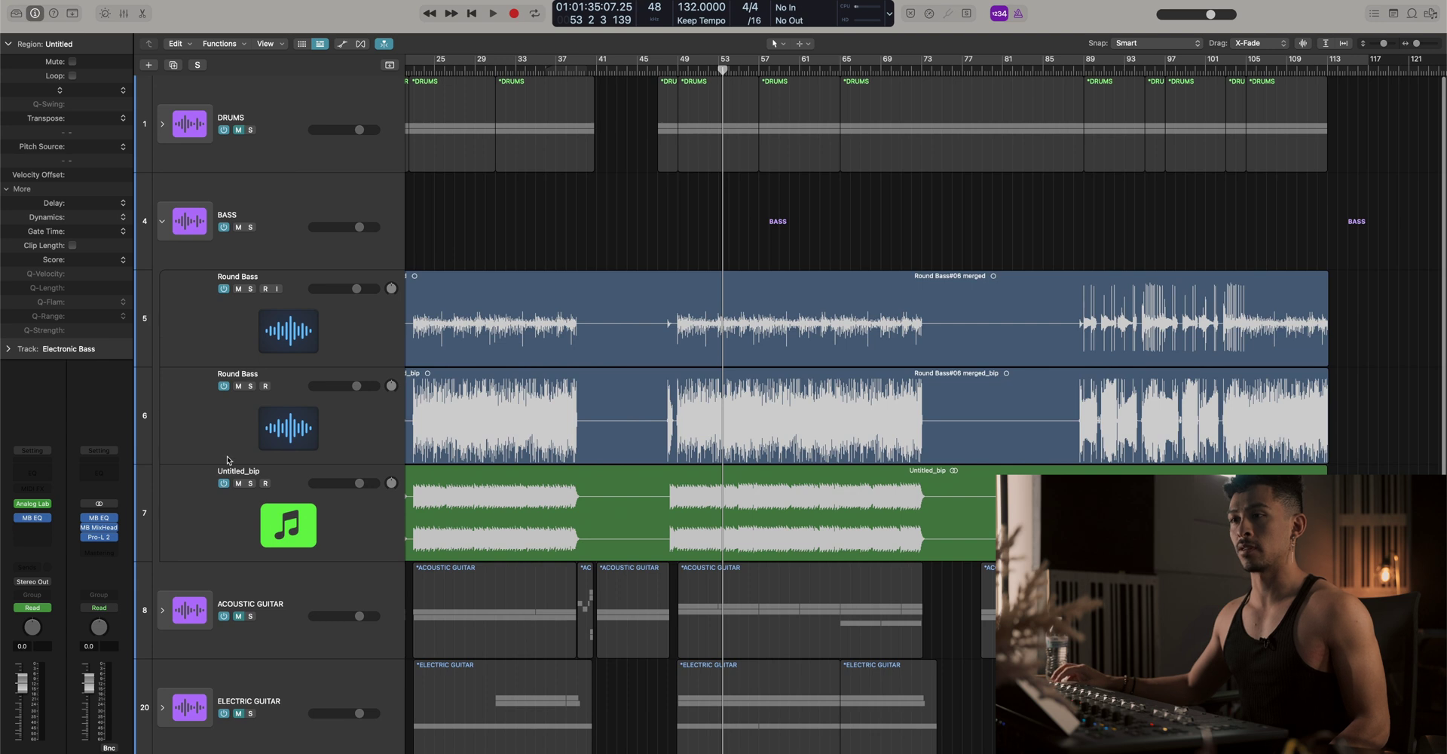
{"action": "scroll", "coordinate": [235, 370], "scroll_direction": "left", "scroll_amount": 5}
{"action": "double_click", "coordinate": [242, 277]}
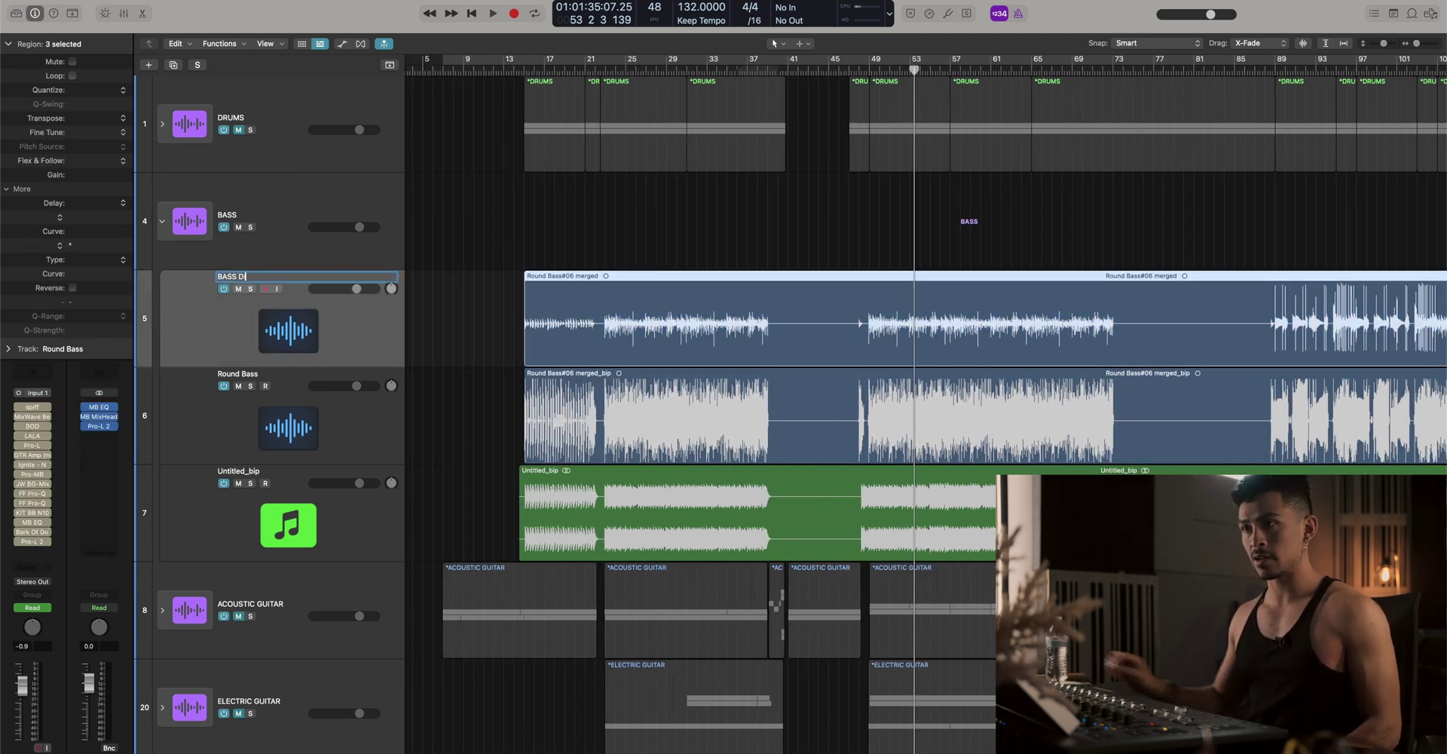
{"action": "key", "text": "Tab"}
{"action": "type", "text": "Bas"}
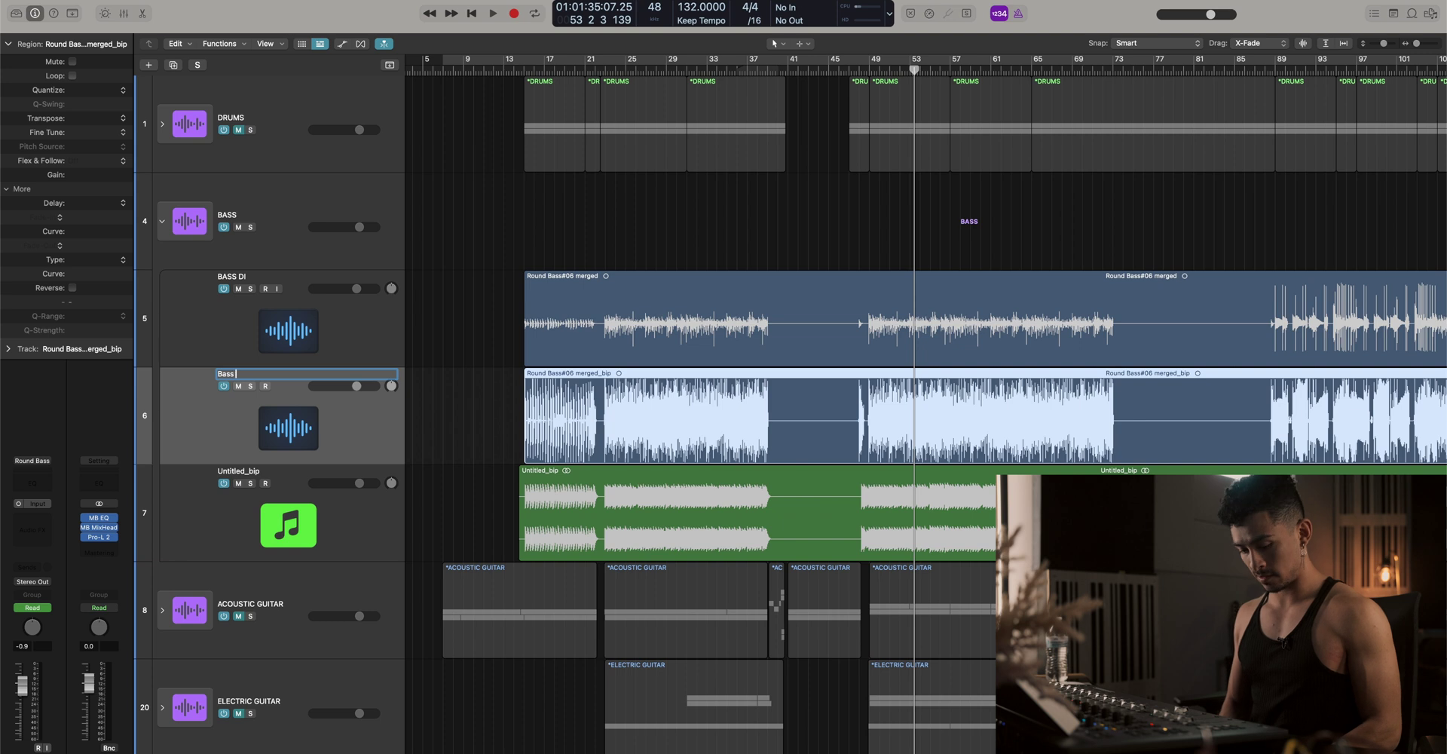
{"action": "key", "text": "Tab"}
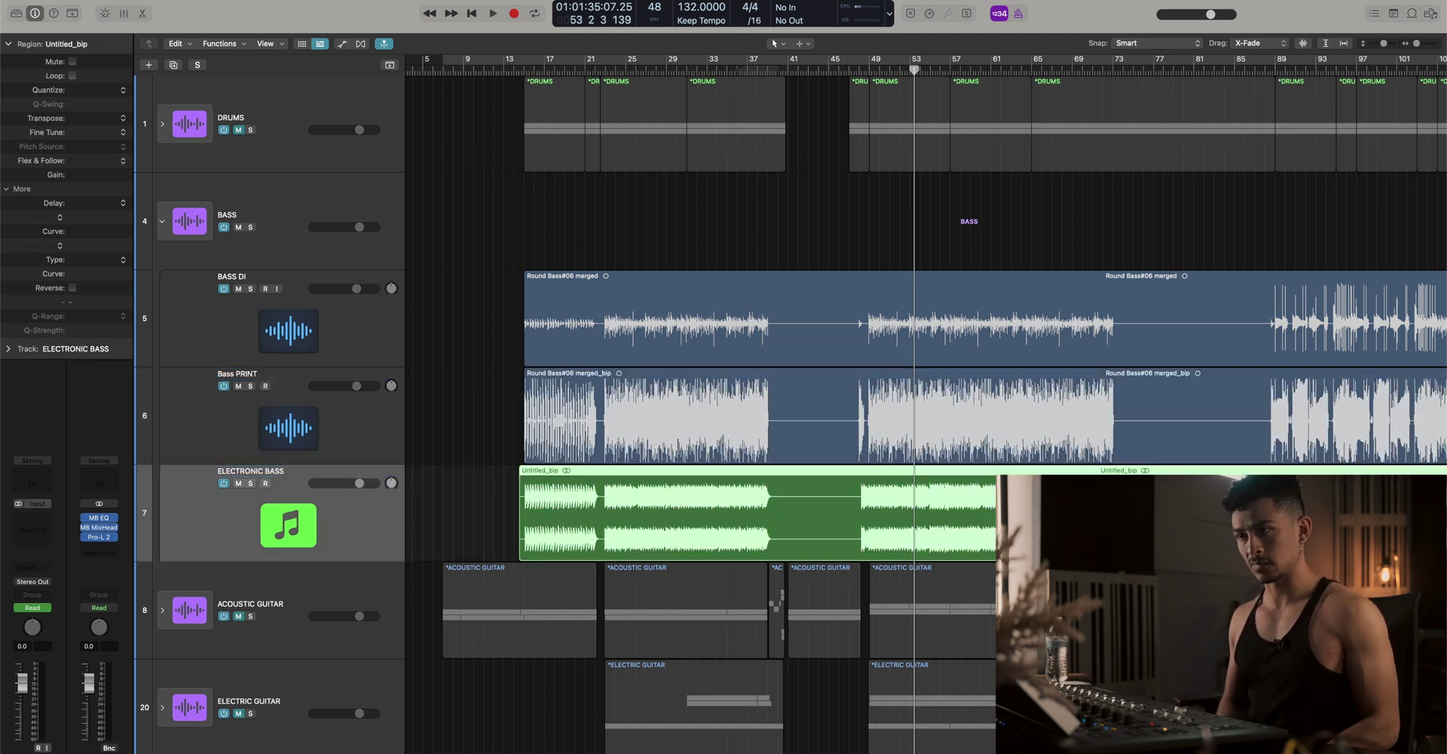
{"action": "type", "text": "ELECTRONIC BASS"}
{"action": "key", "text": "Return"}
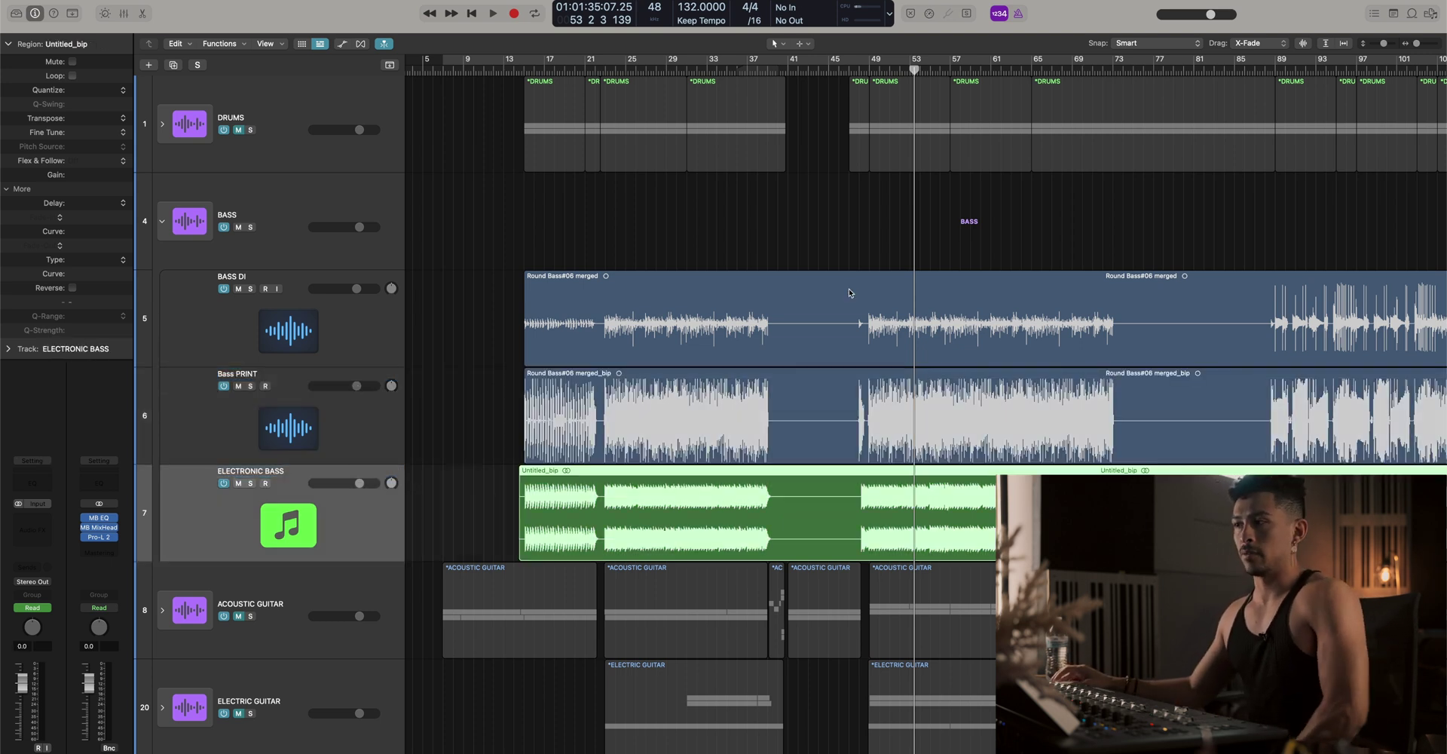
Colour all regions in the BASS stack purple
{"action": "scroll", "coordinate": [822, 323], "scroll_direction": "down", "scroll_amount": 3}
{"action": "left_click", "coordinate": [290, 199]}
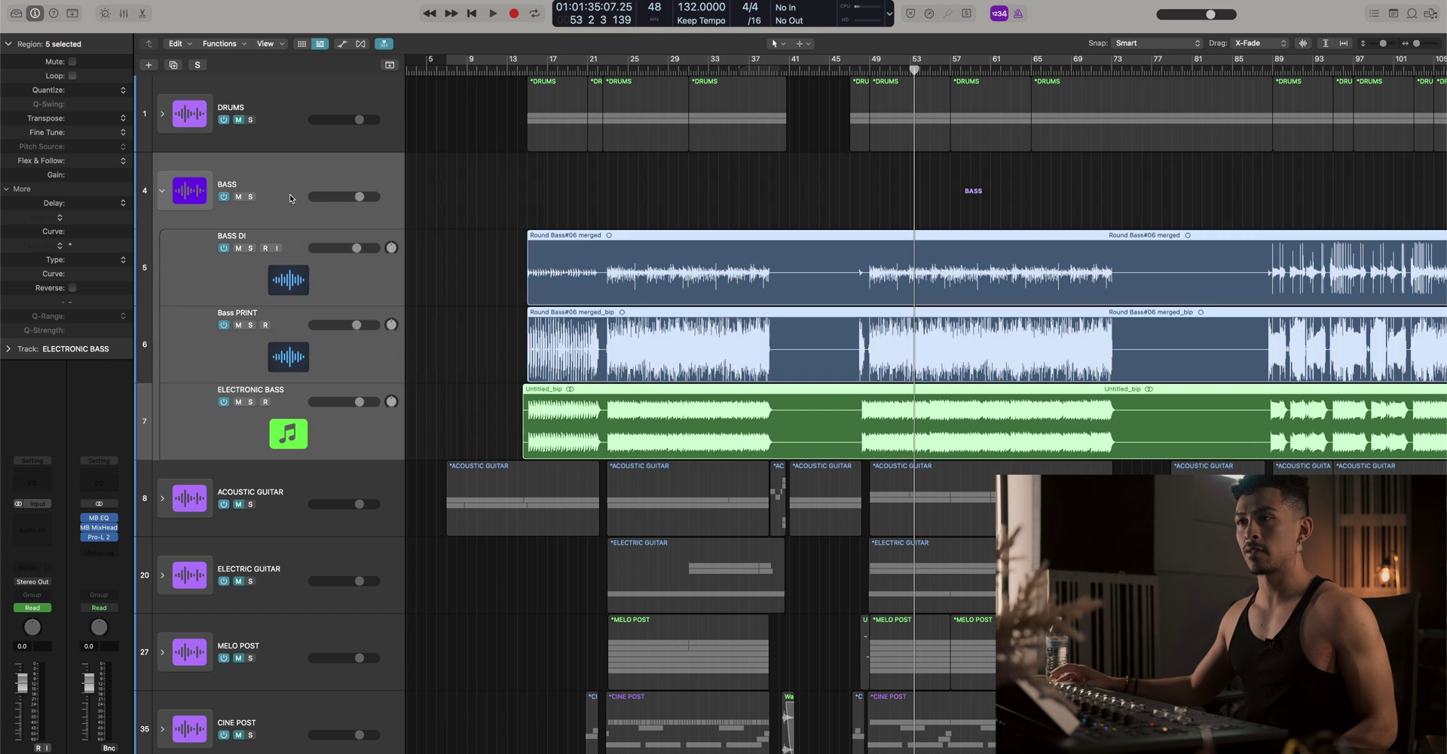
{"action": "key", "text": "alt+c"}
{"action": "left_click", "coordinate": [1404, 470]}
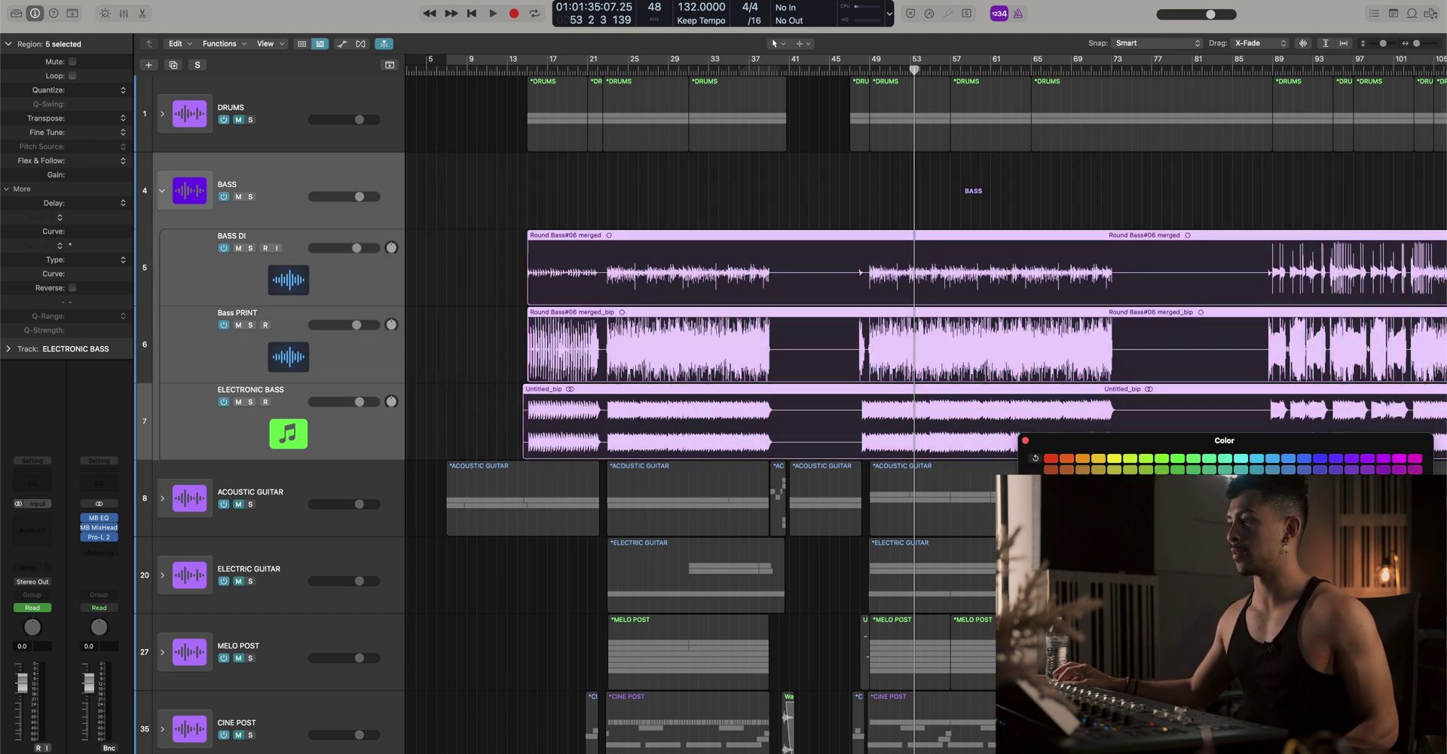
{"action": "left_click", "coordinate": [748, 196]}
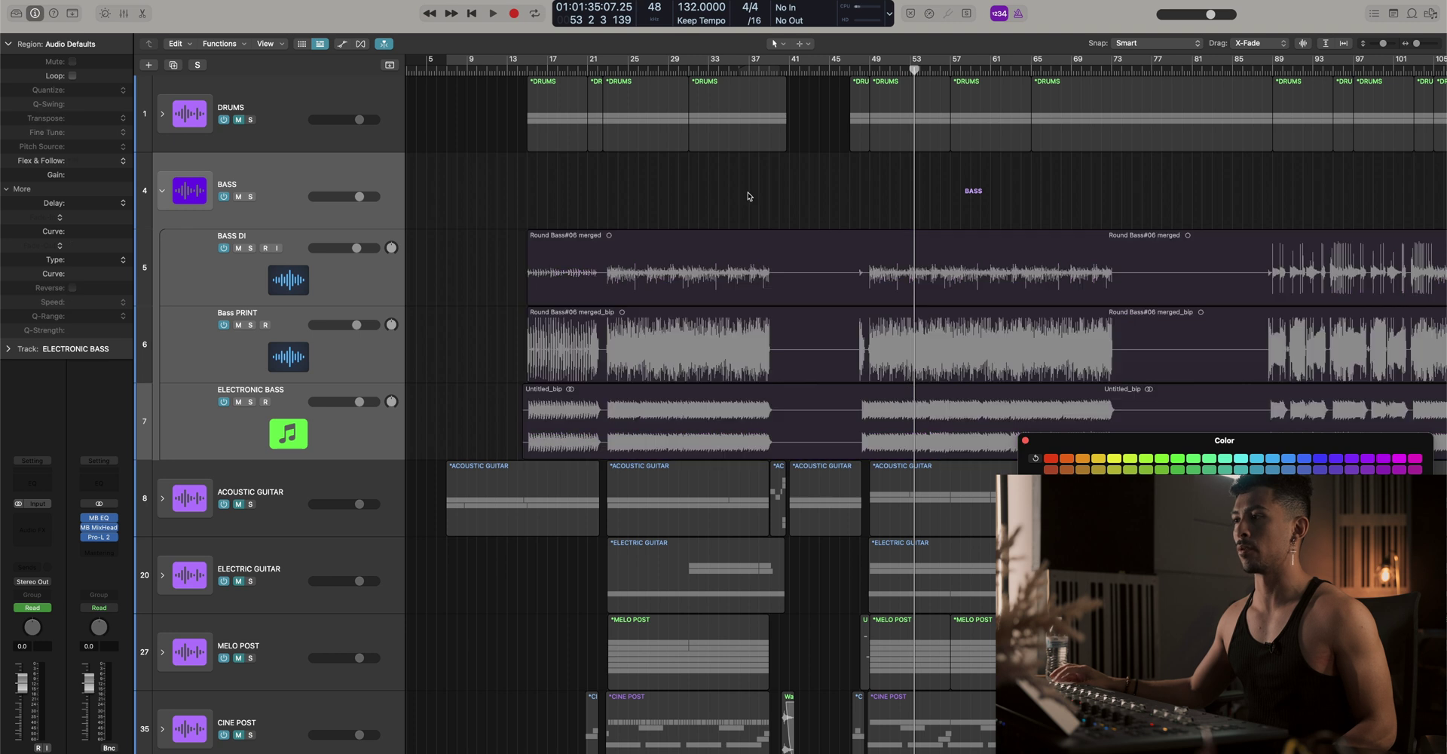
Select every track with all its regions and colour the tracks by their region colour
{"action": "left_click", "coordinate": [330, 178]}
{"action": "scroll", "coordinate": [306, 366], "scroll_direction": "down", "scroll_amount": 10}
{"action": "scroll", "coordinate": [305, 301], "scroll_direction": "up", "scroll_amount": 10}
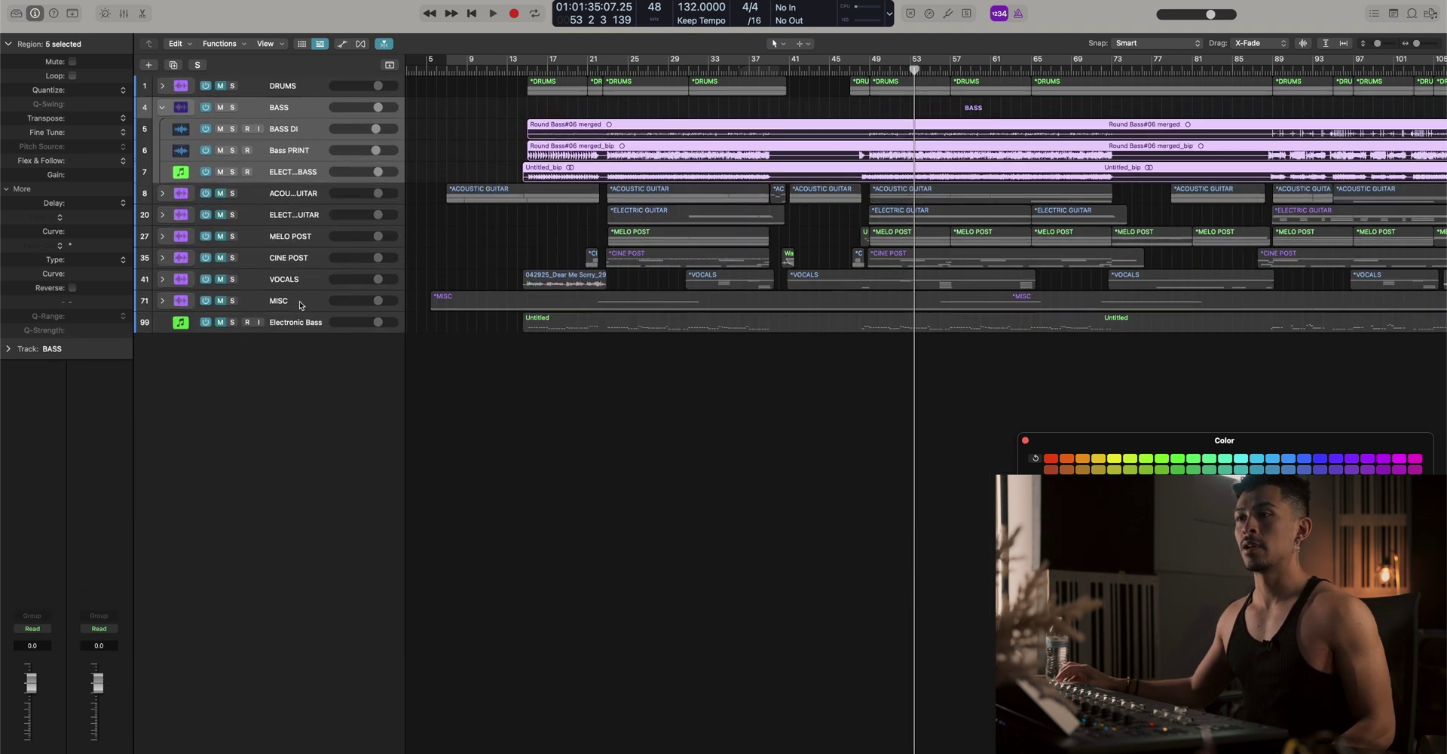
{"action": "left_click", "coordinate": [290, 329]}
{"action": "key", "text": "super+a"}
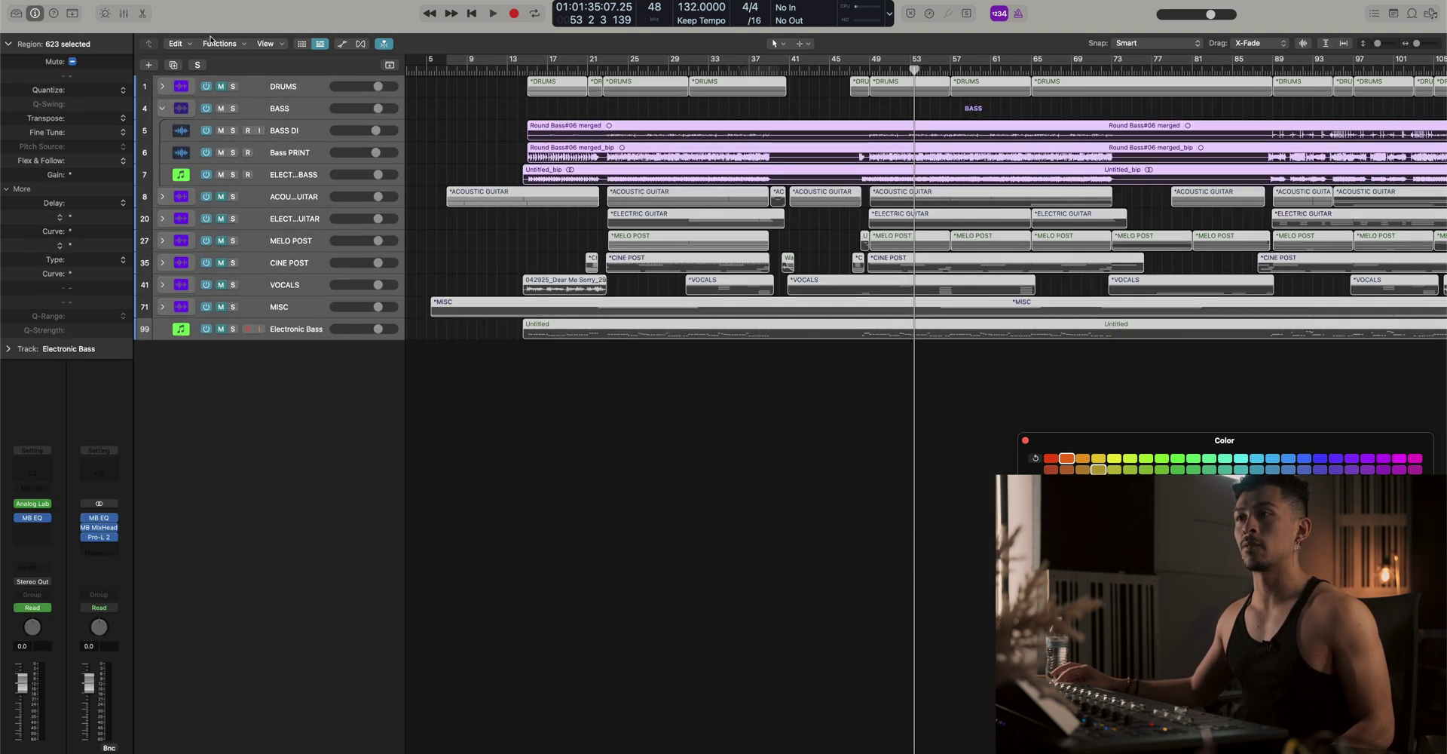
{"action": "left_click", "coordinate": [219, 43]}
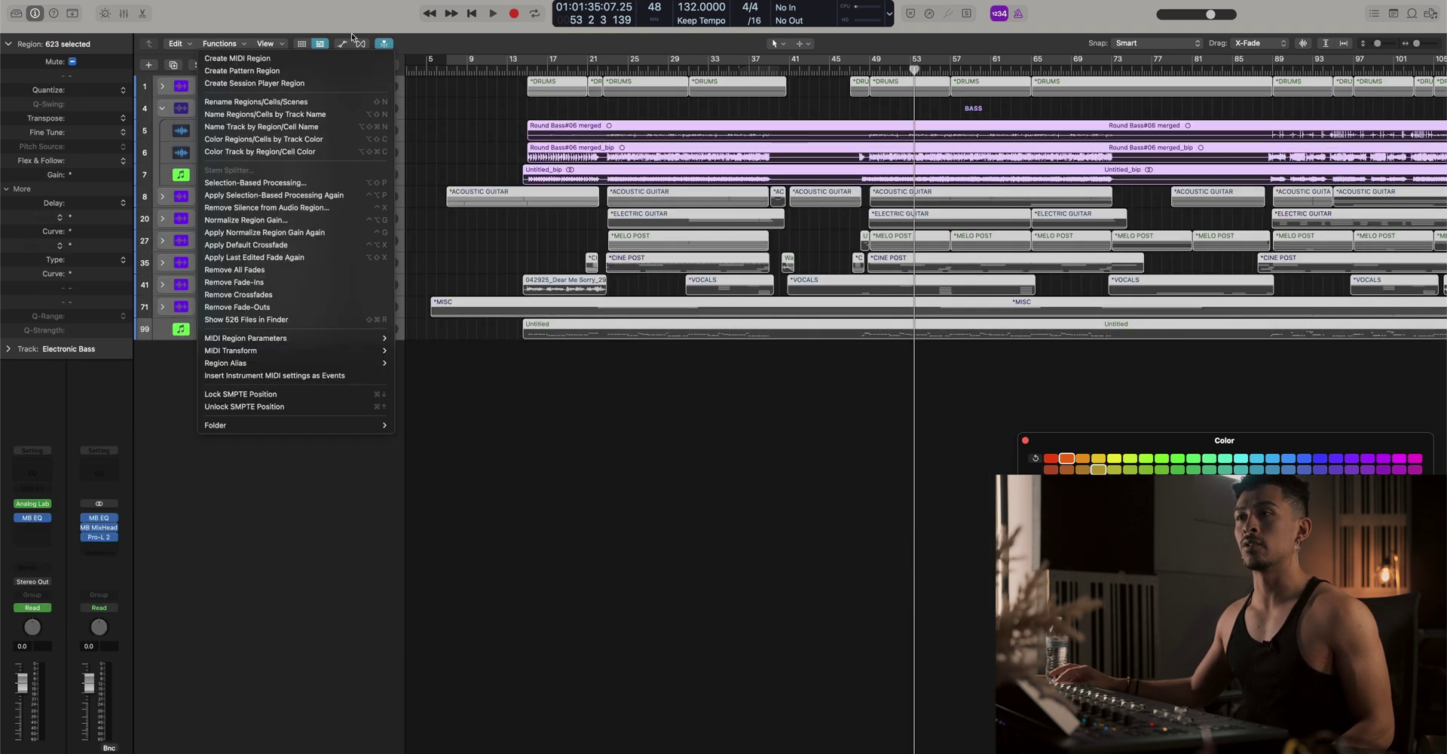
{"action": "left_click", "coordinate": [260, 154]}
{"action": "scroll", "coordinate": [276, 290], "scroll_direction": "up", "scroll_amount": 10}
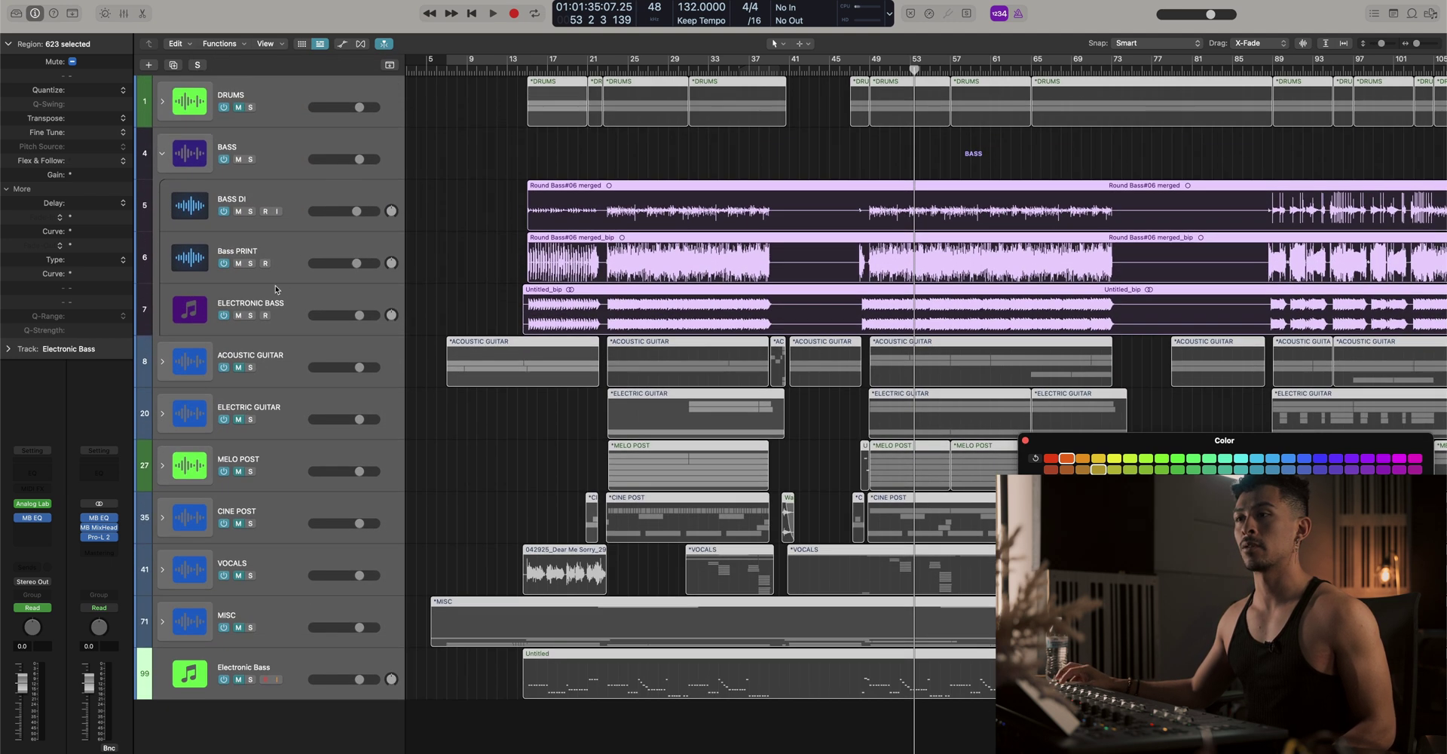
Give the BASS stack a red bass guitar icon, and collapse and reopen the stack
{"action": "left_click", "coordinate": [189, 155]}
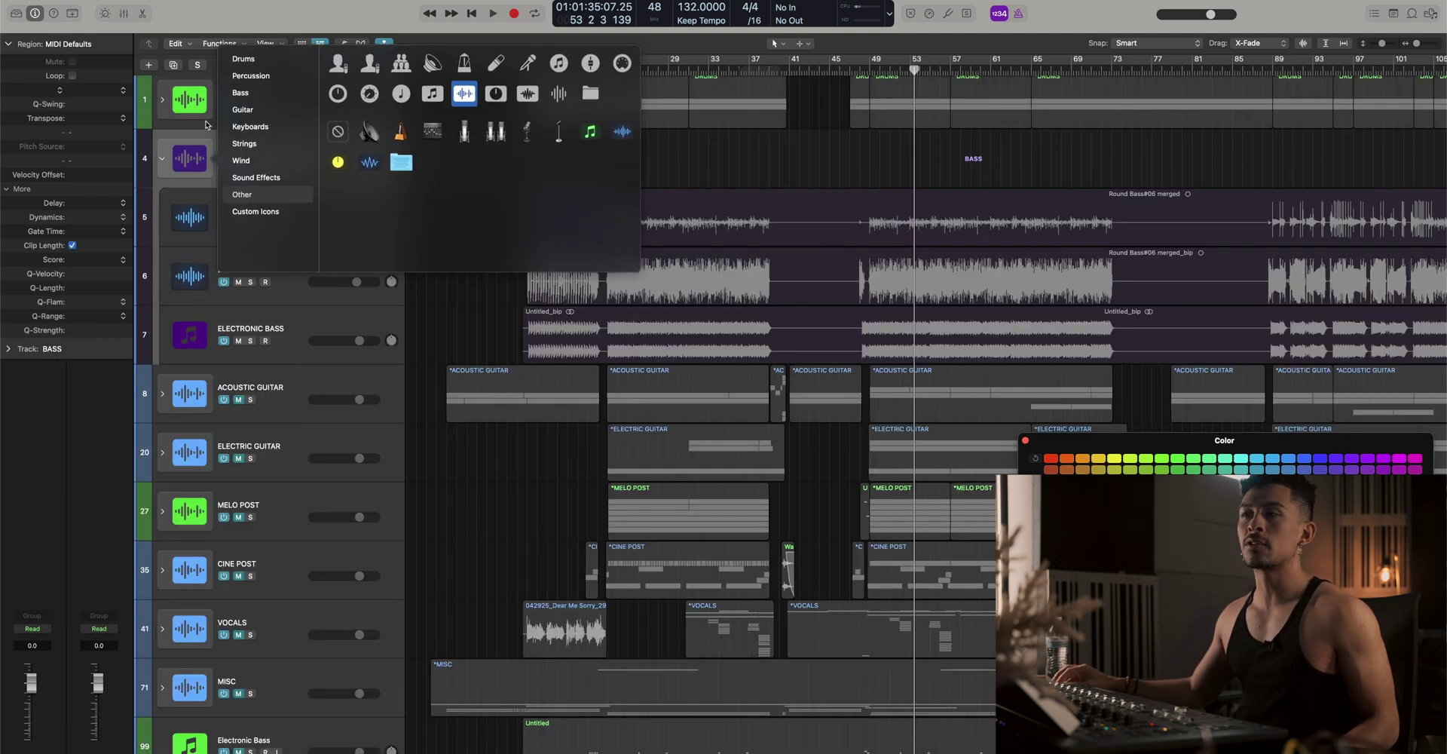
{"action": "left_click", "coordinate": [244, 93]}
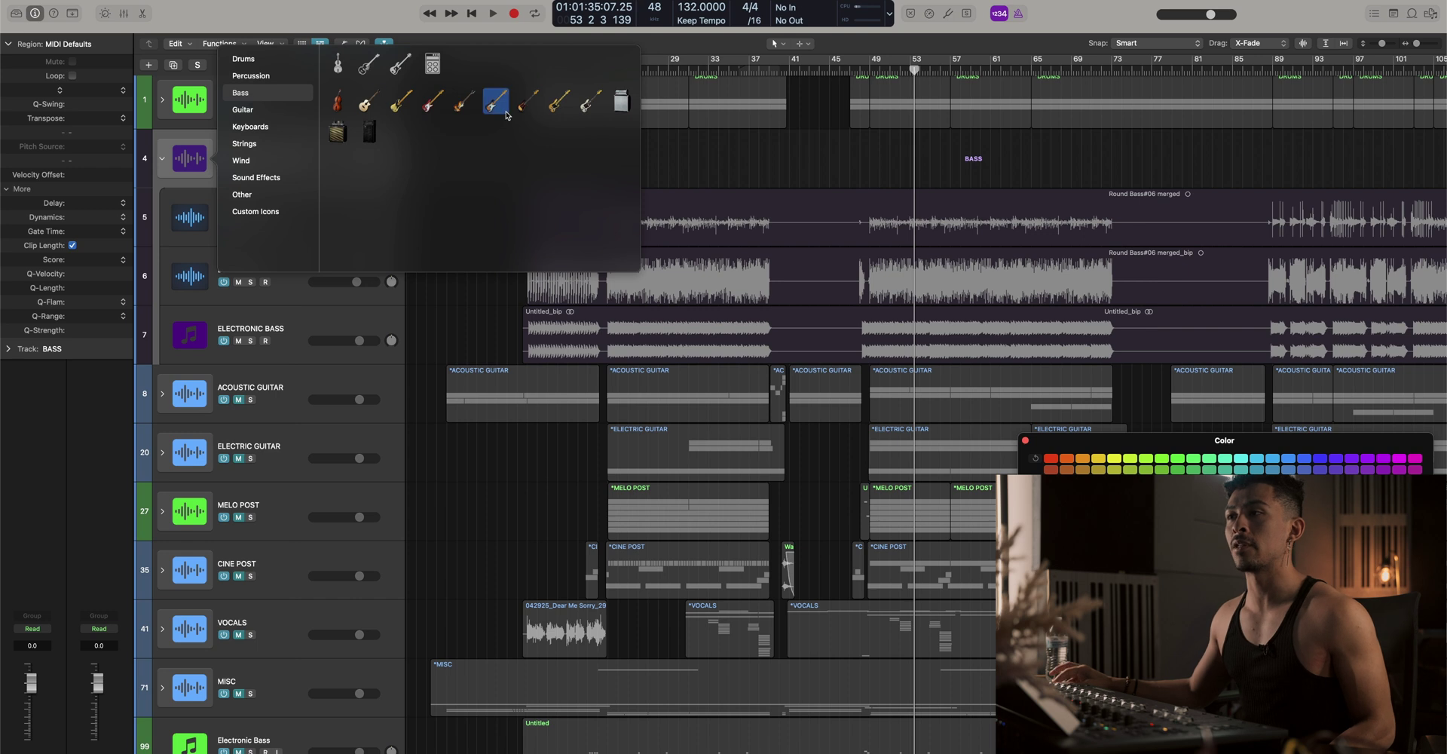
{"action": "left_click", "coordinate": [432, 100]}
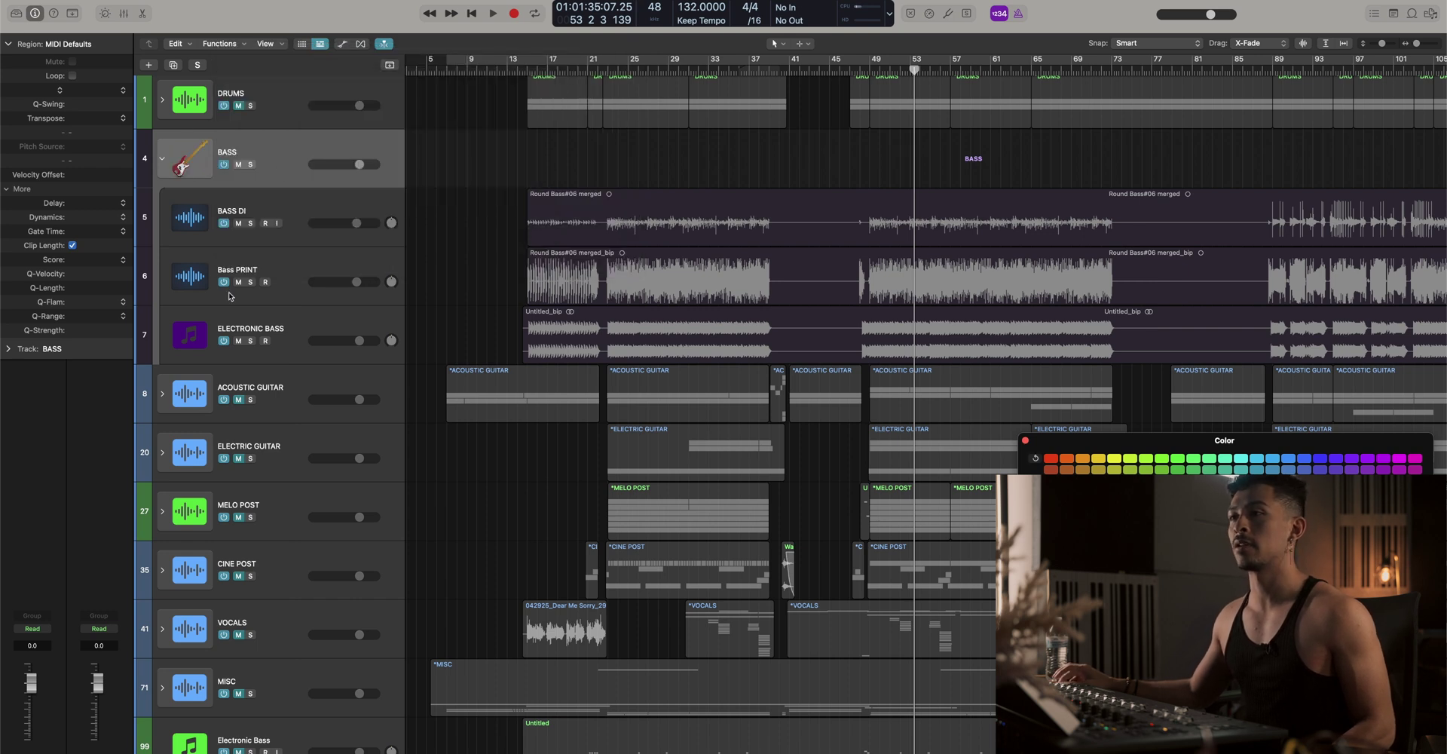
{"action": "left_click", "coordinate": [162, 156]}
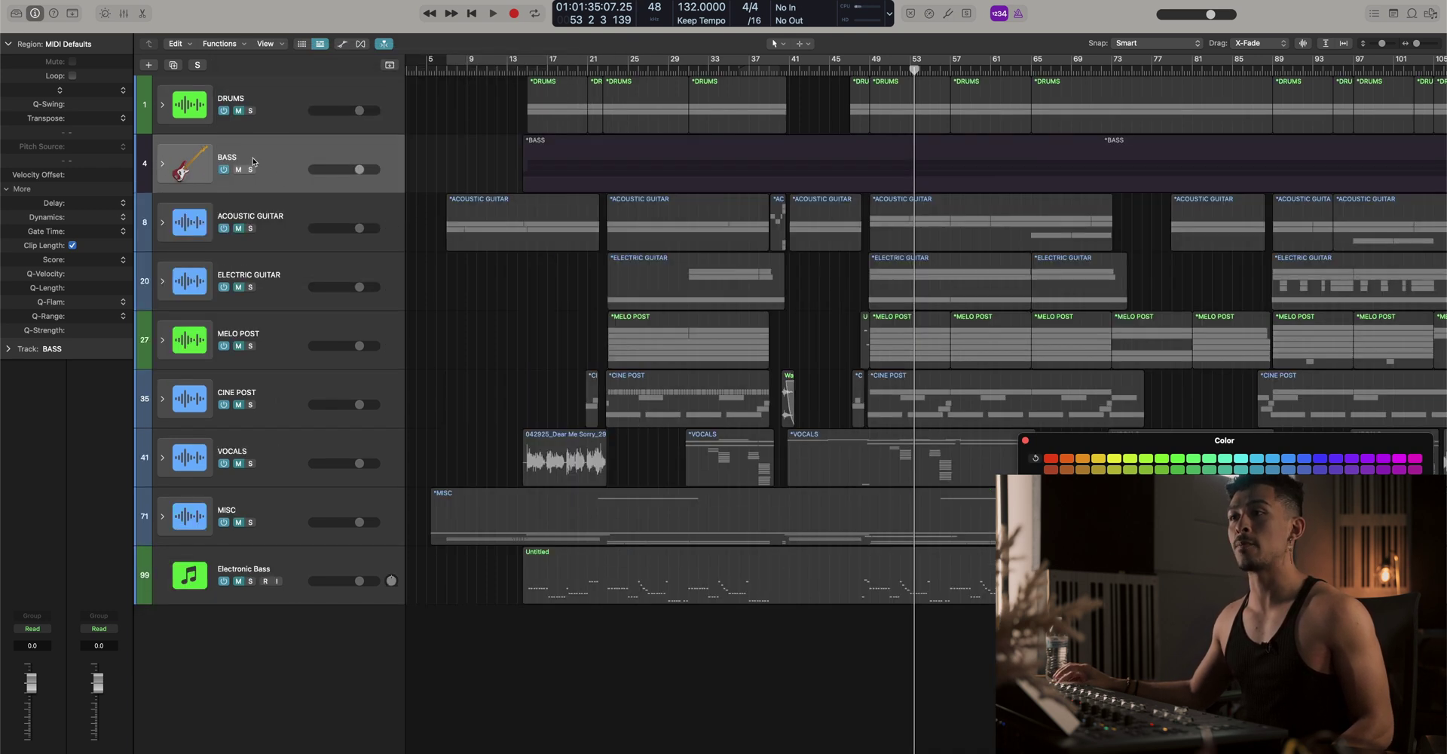
{"action": "left_click", "coordinate": [163, 163]}
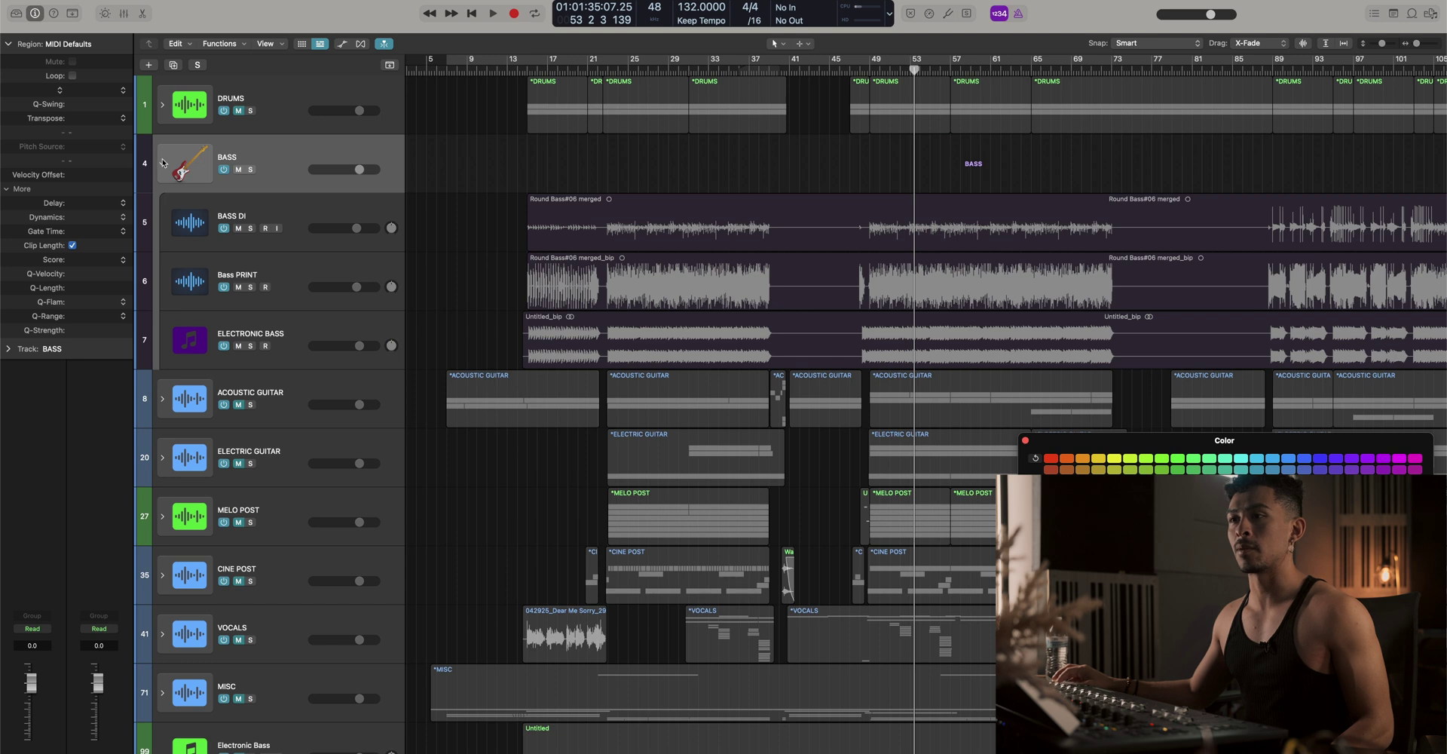
Close the colour palette and expand the ACOUSTIC GUITAR stack
{"action": "scroll", "coordinate": [277, 411], "scroll_direction": "down", "scroll_amount": 2}
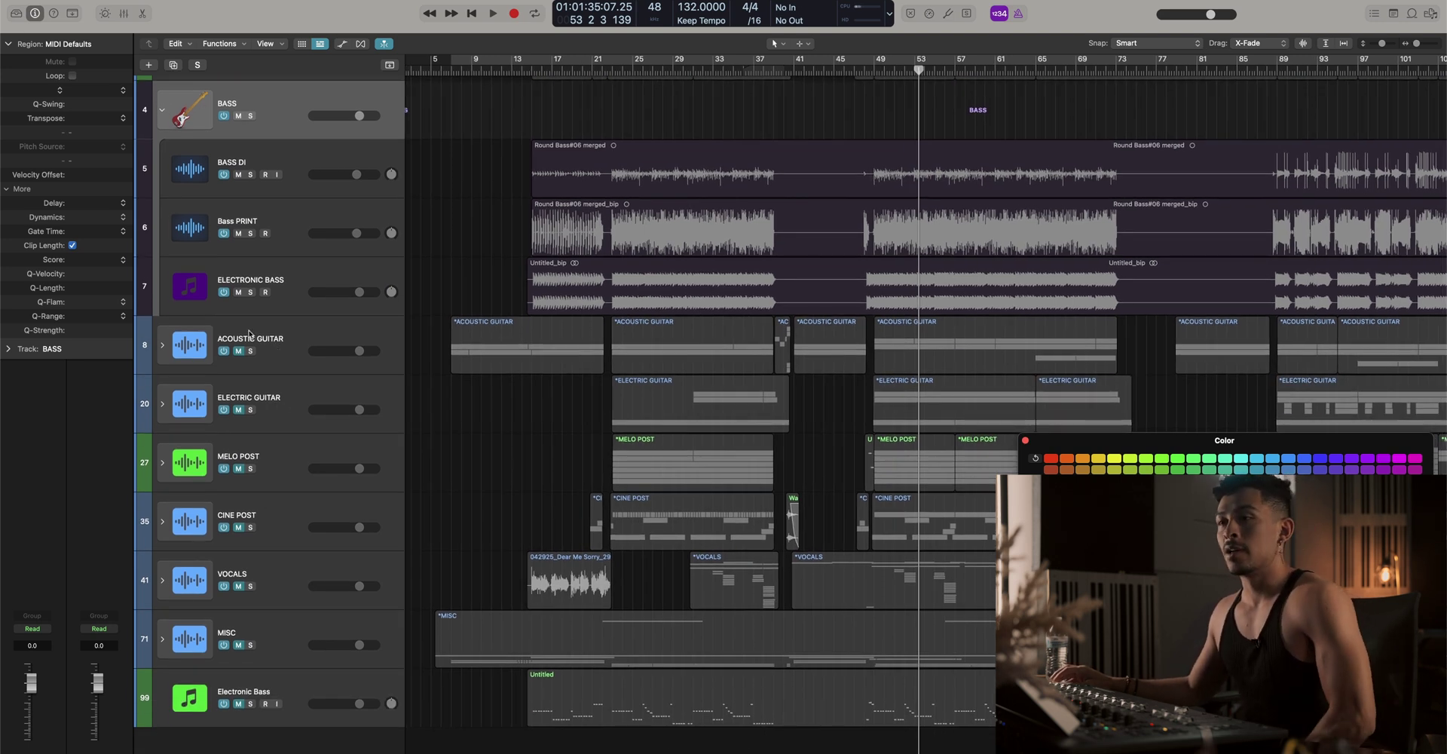
{"action": "left_click", "coordinate": [271, 335]}
{"action": "left_click", "coordinate": [1027, 441]}
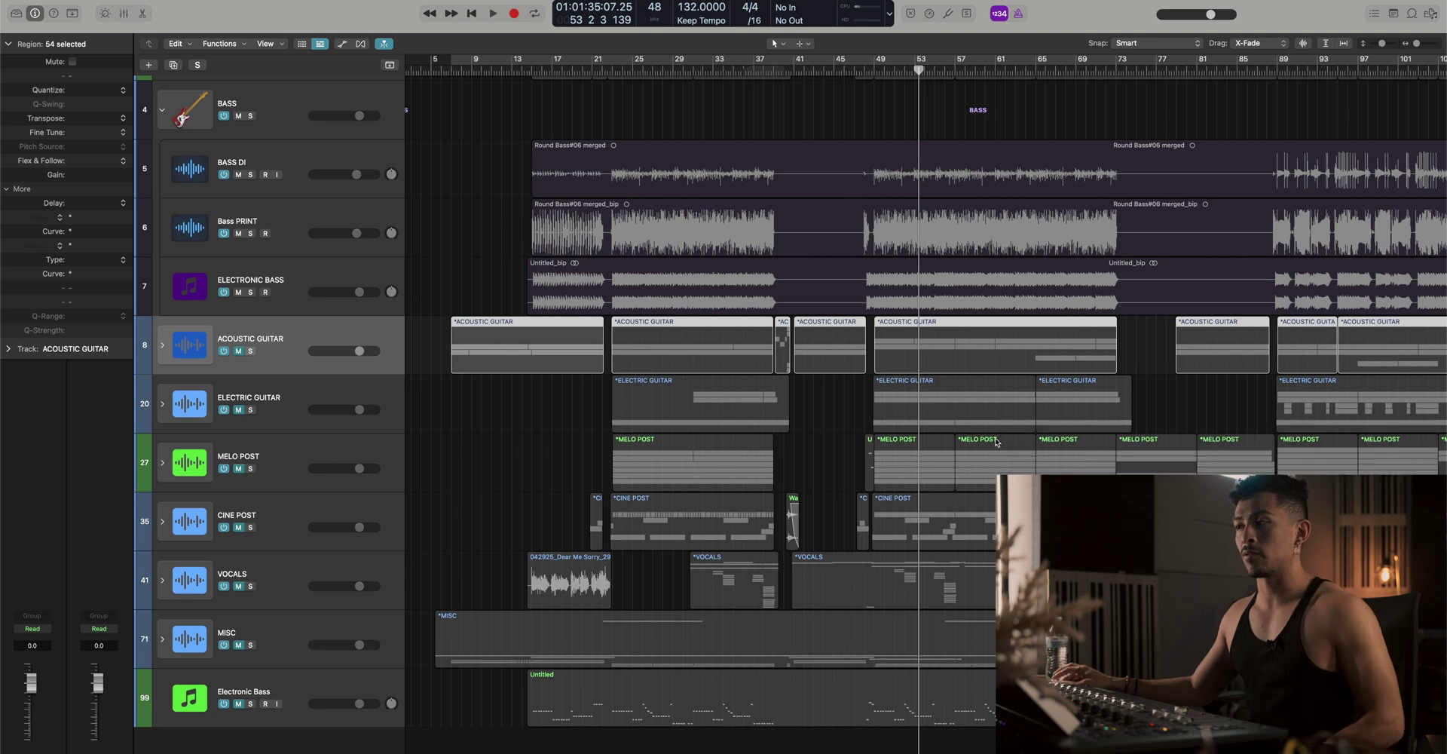
{"action": "left_click", "coordinate": [168, 347]}
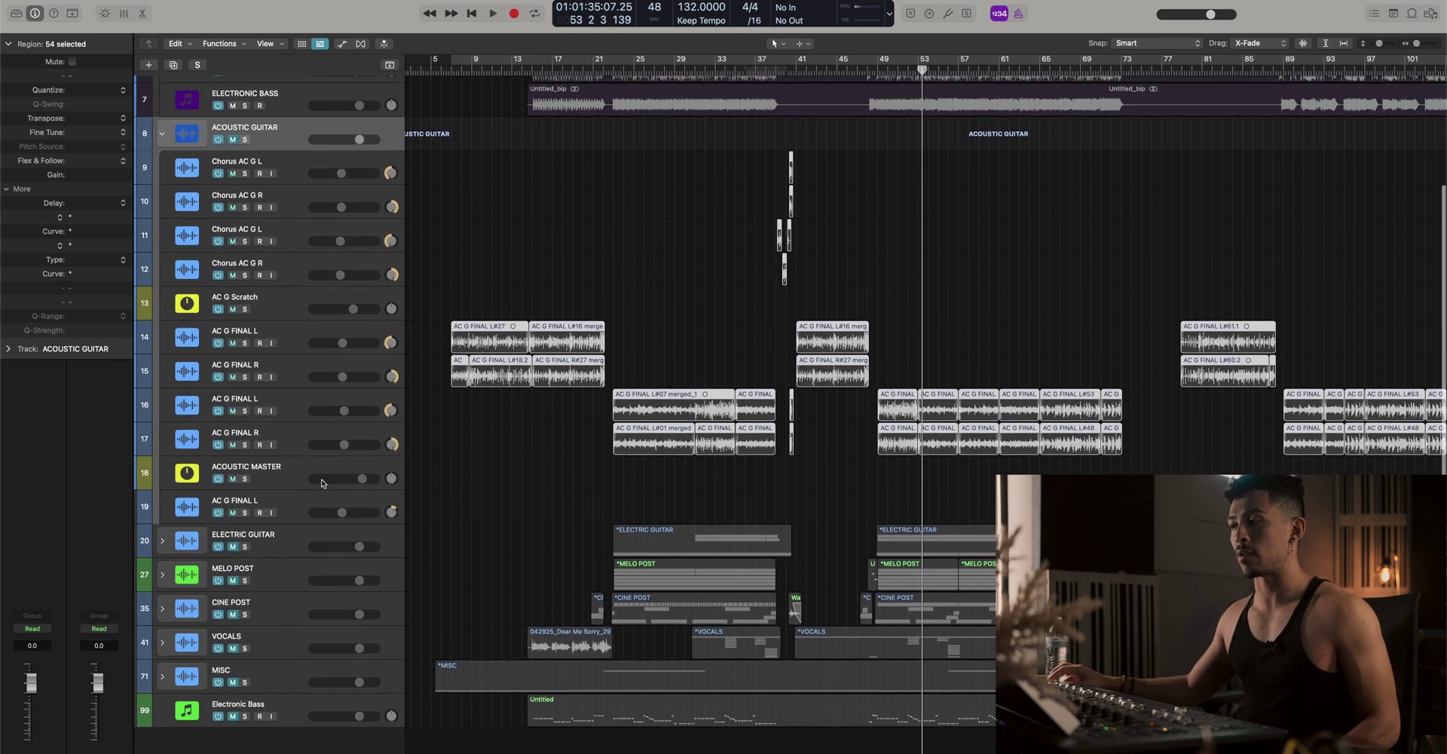
Move the ELECTRIC GUITAR stack between BASS and ACOUSTIC GUITAR, and expand and unmute it
{"action": "scroll", "coordinate": [268, 551], "scroll_direction": "up", "scroll_amount": 5}
{"action": "left_click_drag", "start_coordinate": [274, 679], "coordinate": [243, 260]}
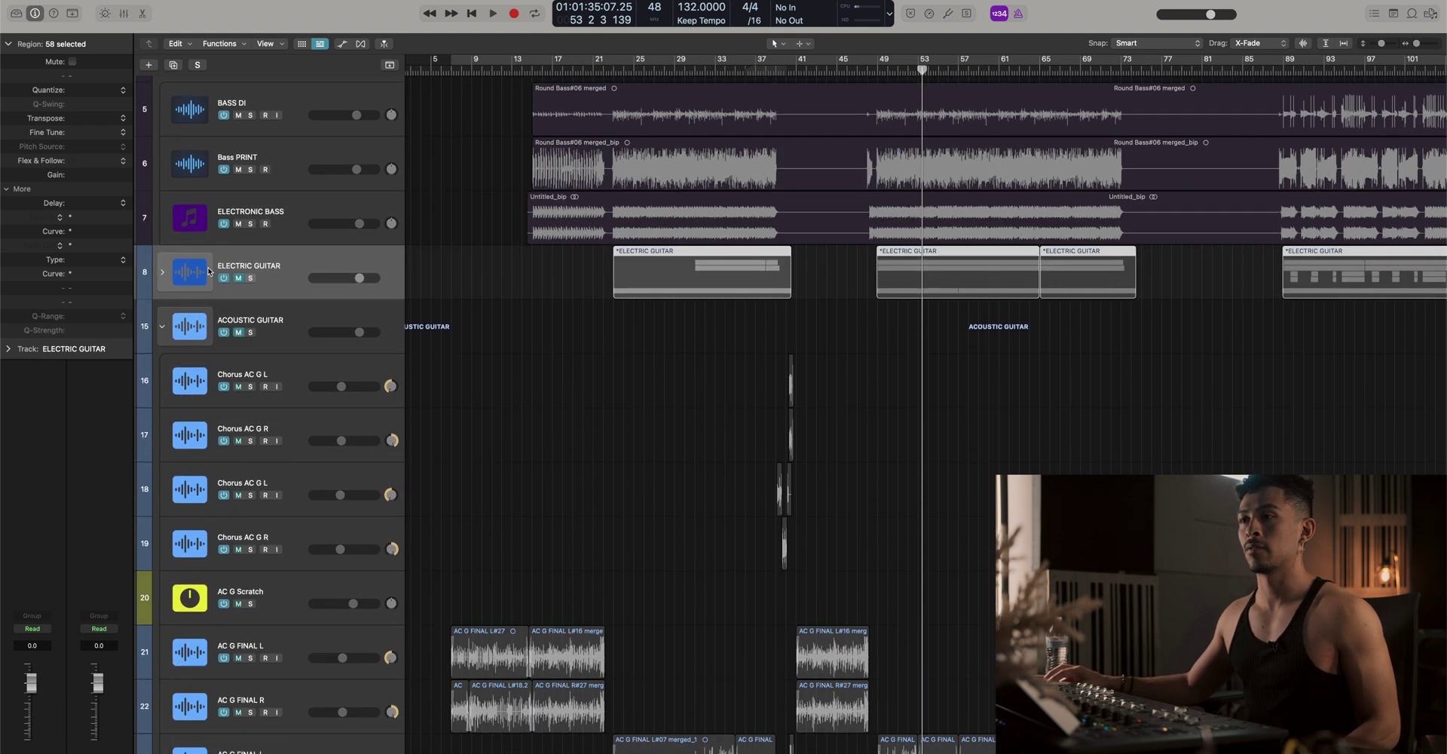
{"action": "left_click", "coordinate": [163, 276]}
{"action": "scroll", "coordinate": [261, 271], "scroll_direction": "down", "scroll_amount": 3}
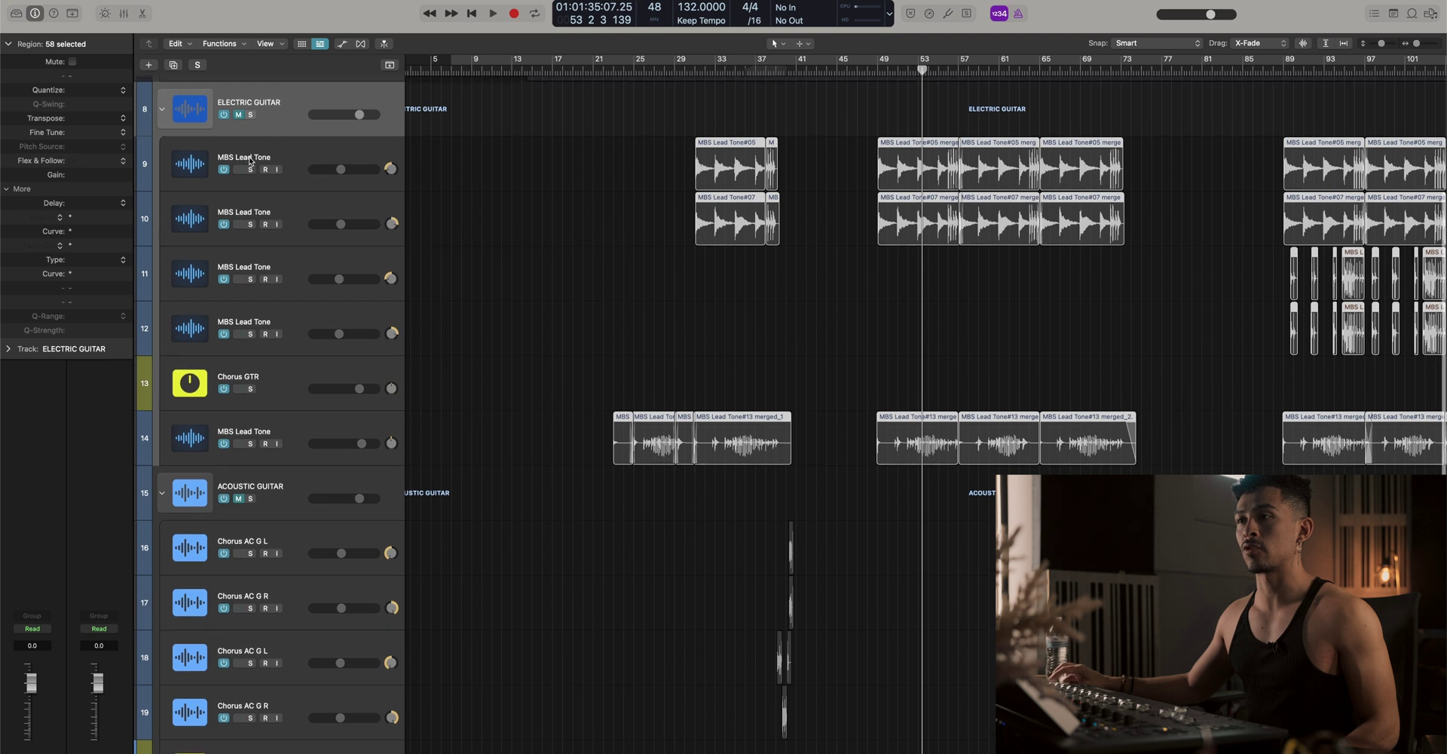
{"action": "scroll", "coordinate": [241, 226], "scroll_direction": "up", "scroll_amount": 2}
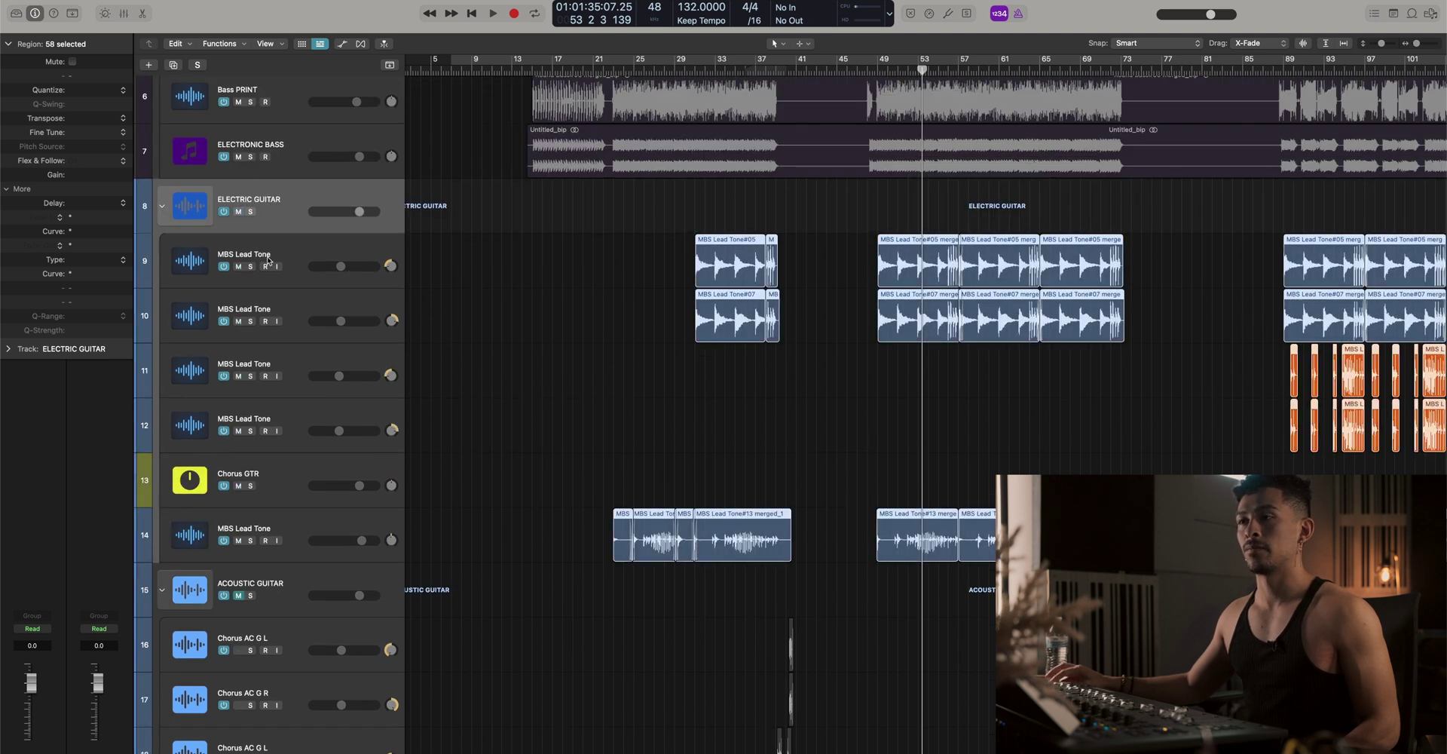
Rename the first two MBS Lead Tone tracks in the ELECTRIC GUITAR stack as Rhythm L and Rhythm R
{"action": "double_click", "coordinate": [267, 254]}
{"action": "type", "text": "Rhythm"}
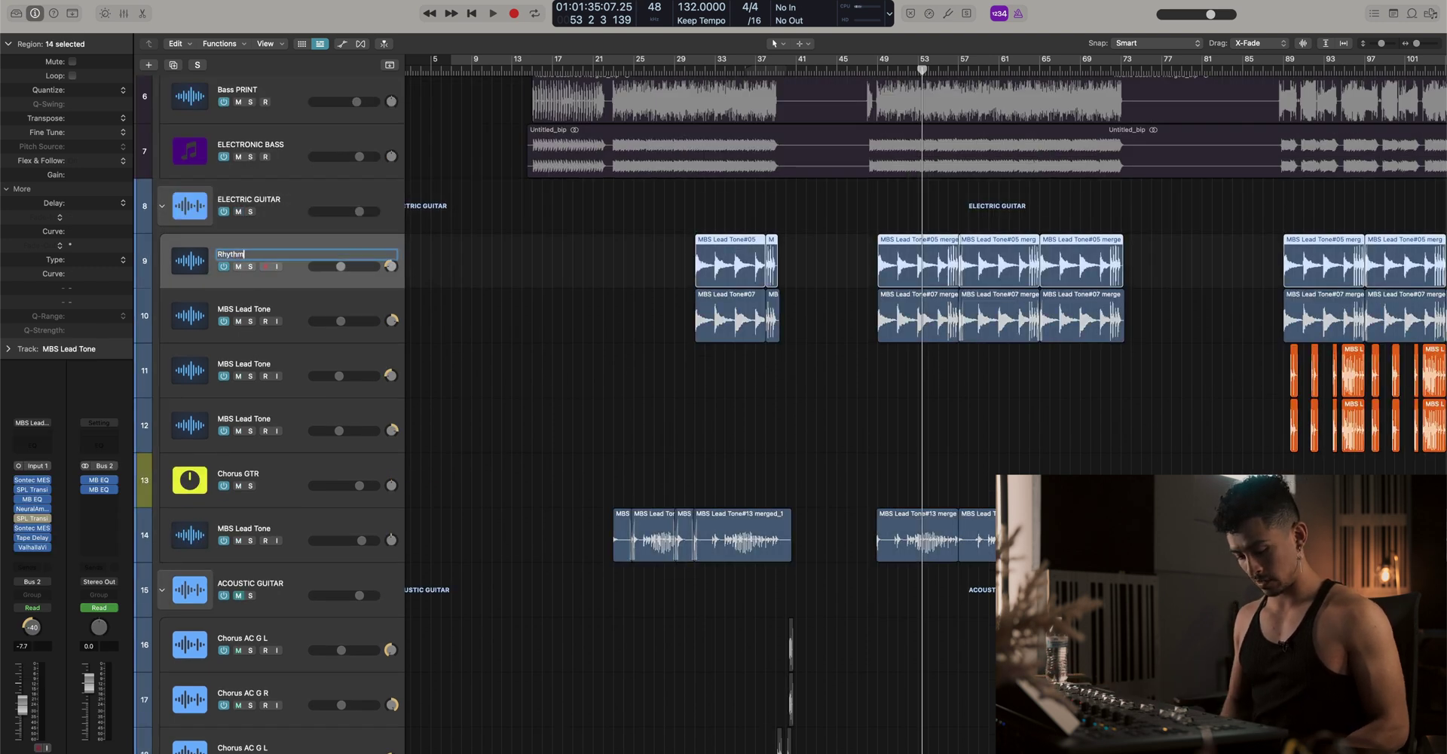
{"action": "type", "text": " L"}
{"action": "key", "text": "Return"}
{"action": "key", "text": "Tab"}
{"action": "type", "text": "Rhythm R"}
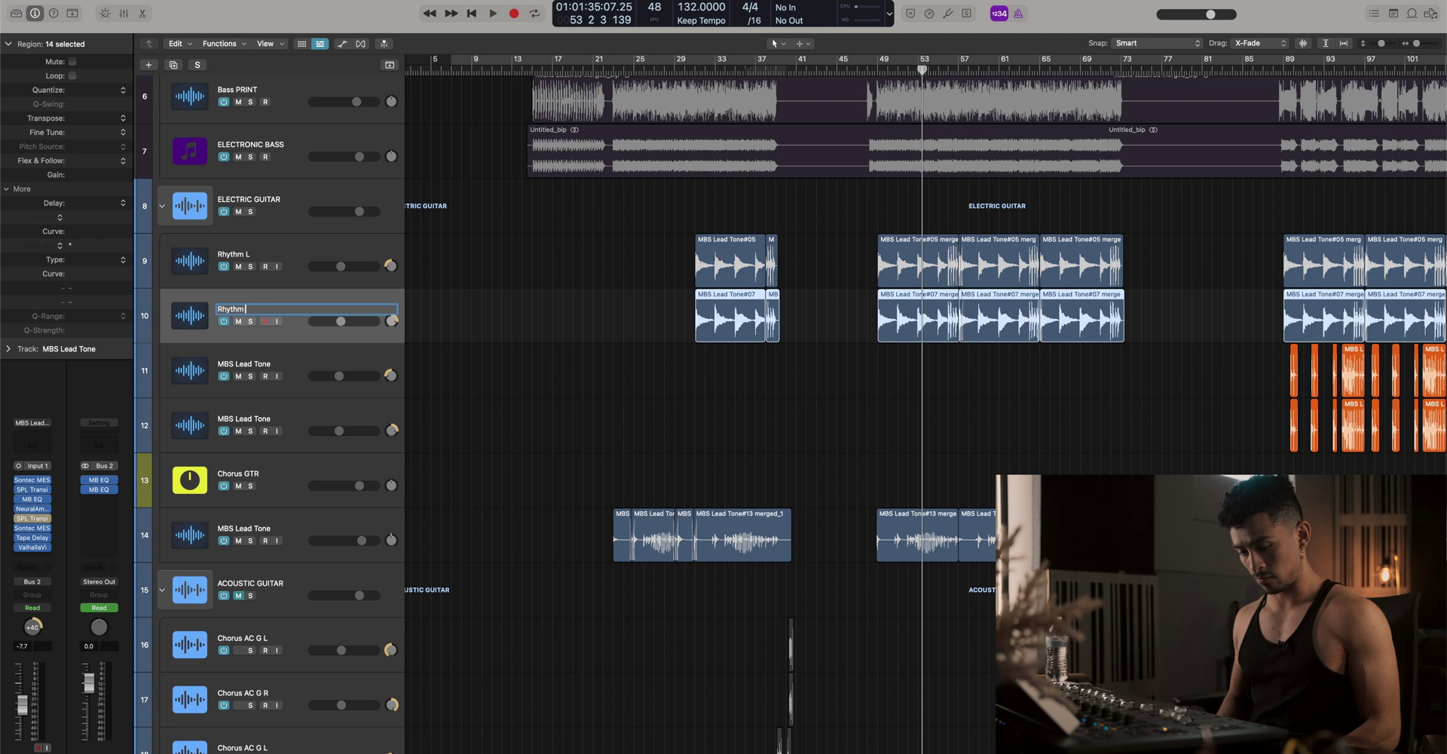
{"action": "key", "text": "Return"}
Rename the two MBS Lead Tone tracks holding the orange regions as Aux L and Aux R
{"action": "key", "text": "Tab"}
{"action": "type", "text": "Aux"}
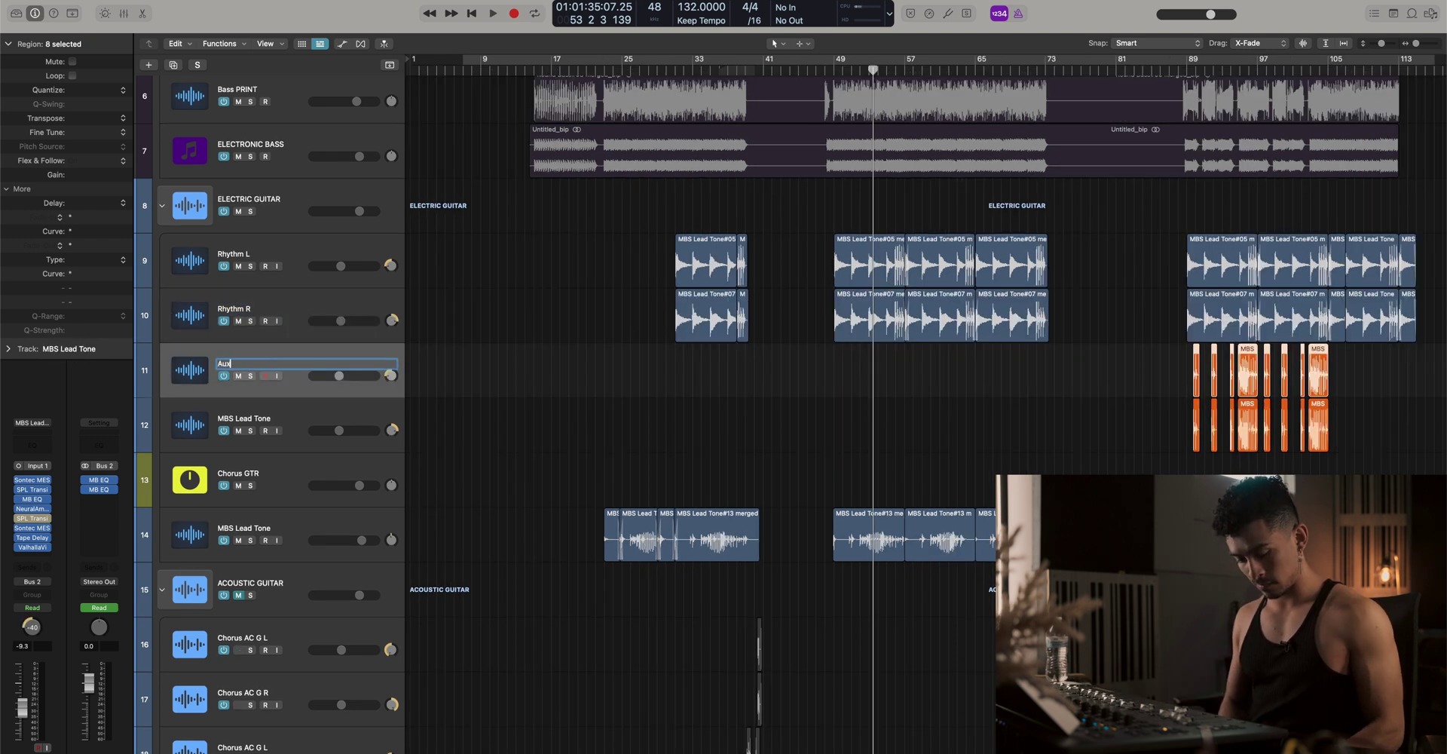
{"action": "key", "text": "Return"}
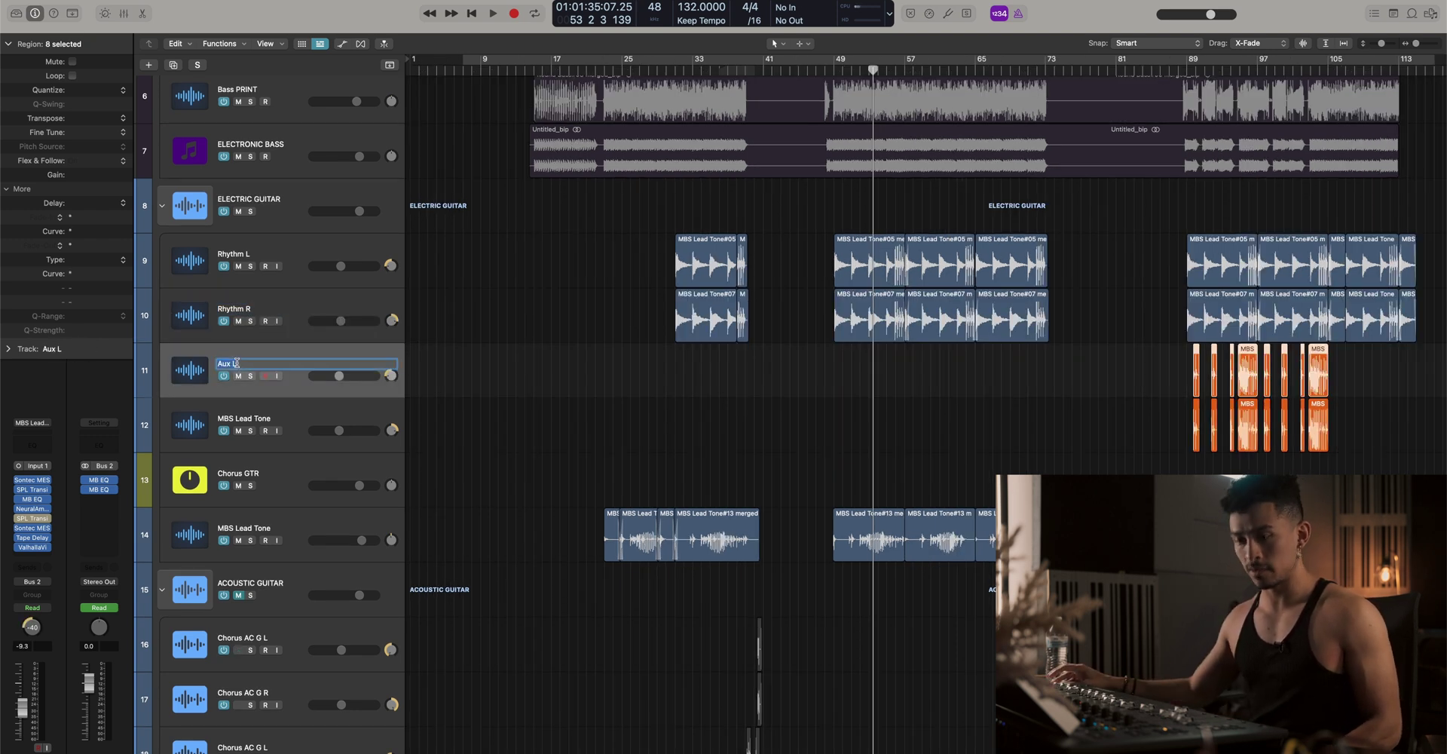
{"action": "left_click", "coordinate": [251, 413]}
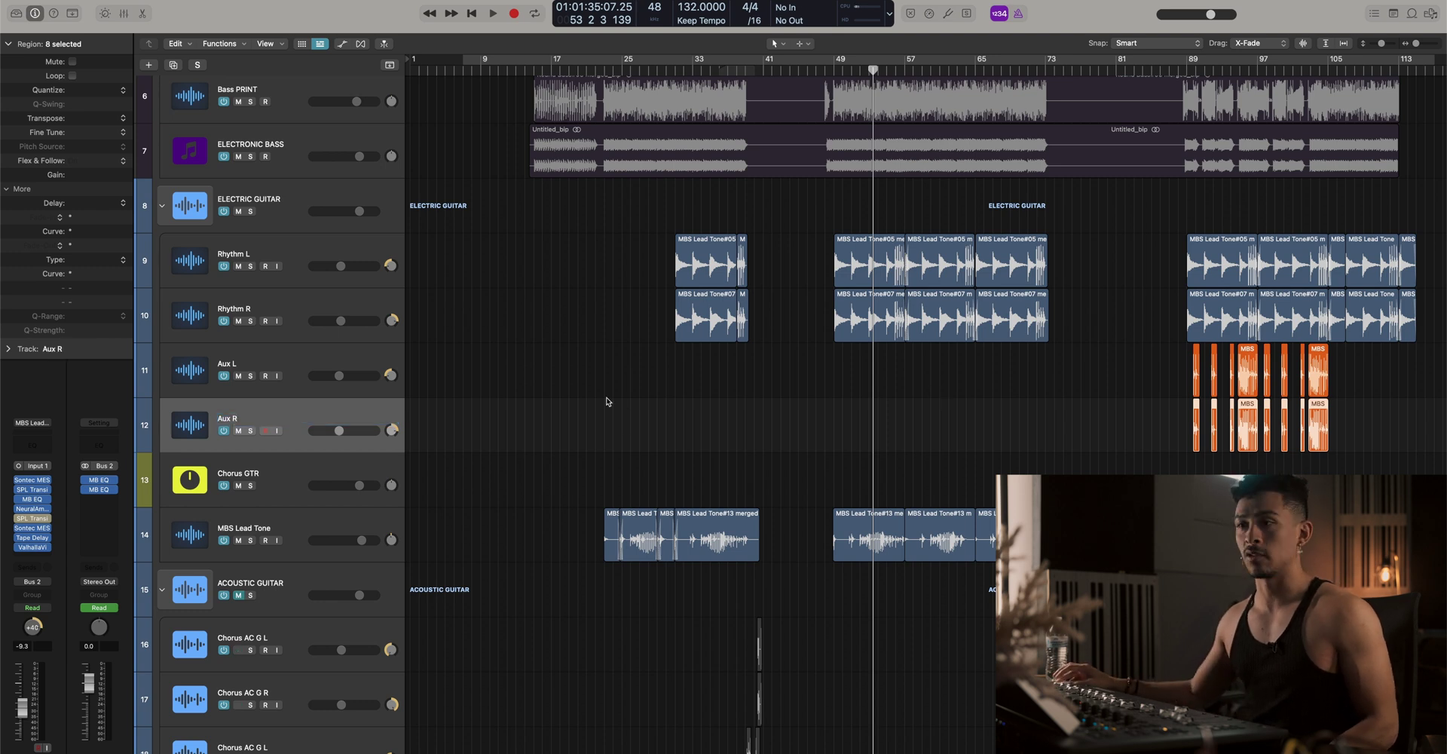
Delete the leftover drum, bass and electric guitar regions after about bar 141
{"action": "scroll", "coordinate": [553, 382], "scroll_direction": "right", "scroll_amount": 10}
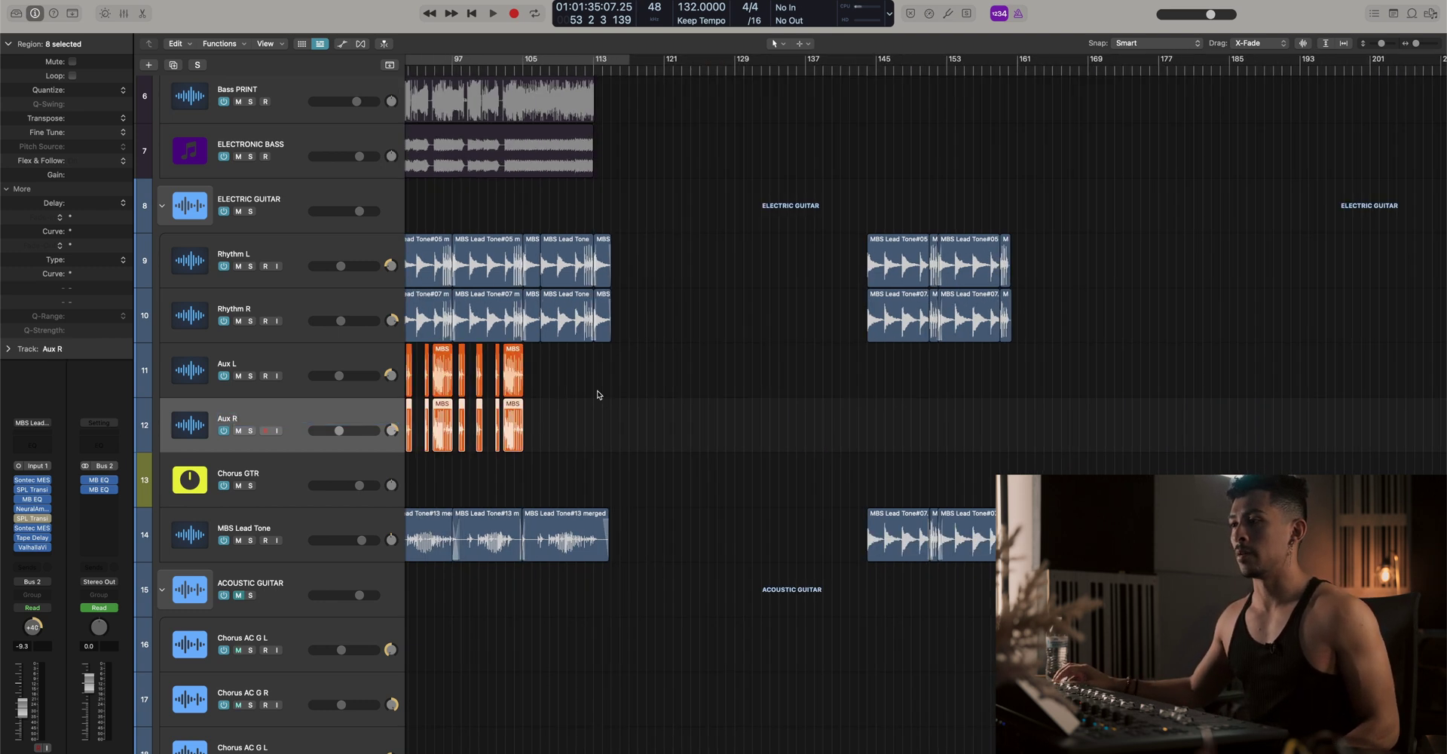
{"action": "key", "text": "z"}
{"action": "left_click_drag", "start_coordinate": [1143, 505], "coordinate": [1081, 142]}
{"action": "left_click_drag", "start_coordinate": [1029, 105], "coordinate": [1029, 105]}
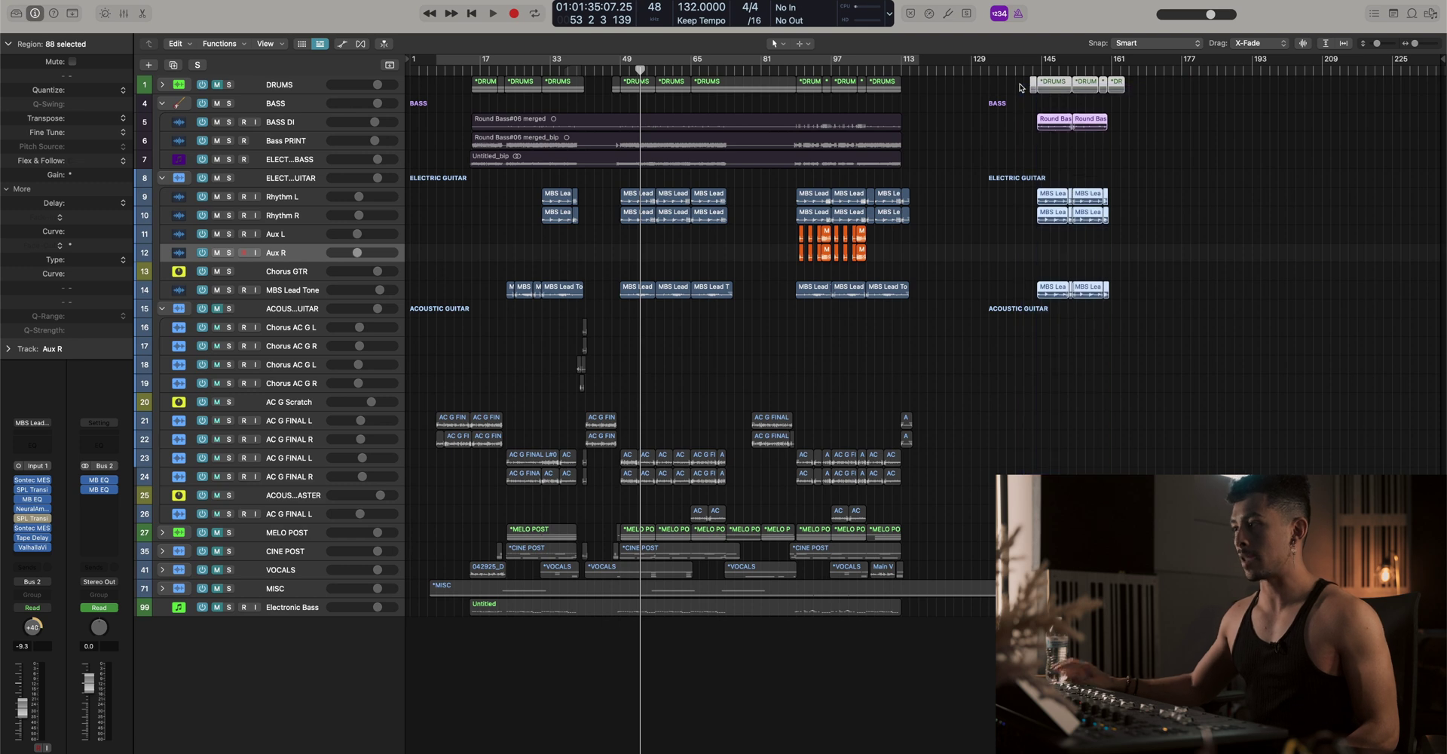
{"action": "key", "text": "Delete"}
{"action": "key", "text": "Return"}
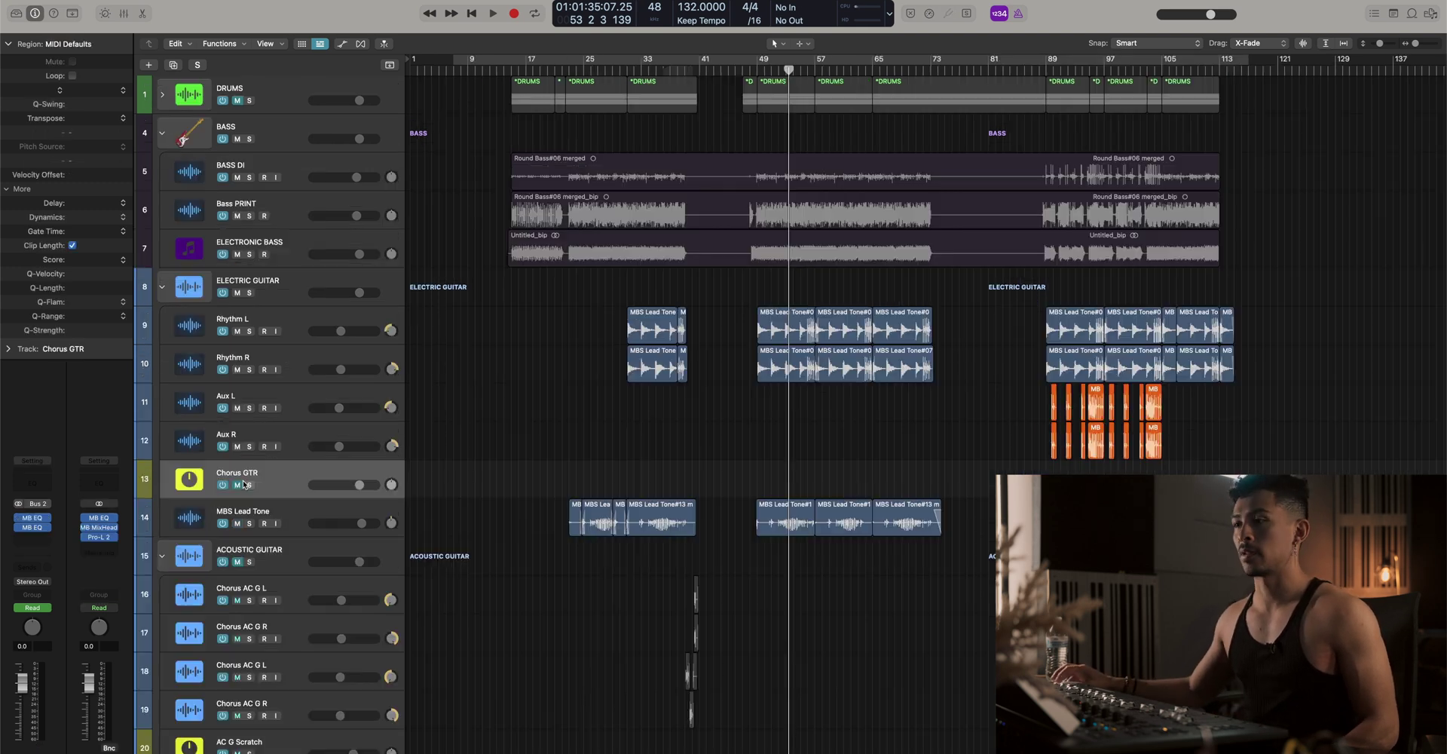
Solo the Chorus GTR bus to check which guitar tracks feed it, and unsolo it again
{"action": "left_click", "coordinate": [248, 485]}
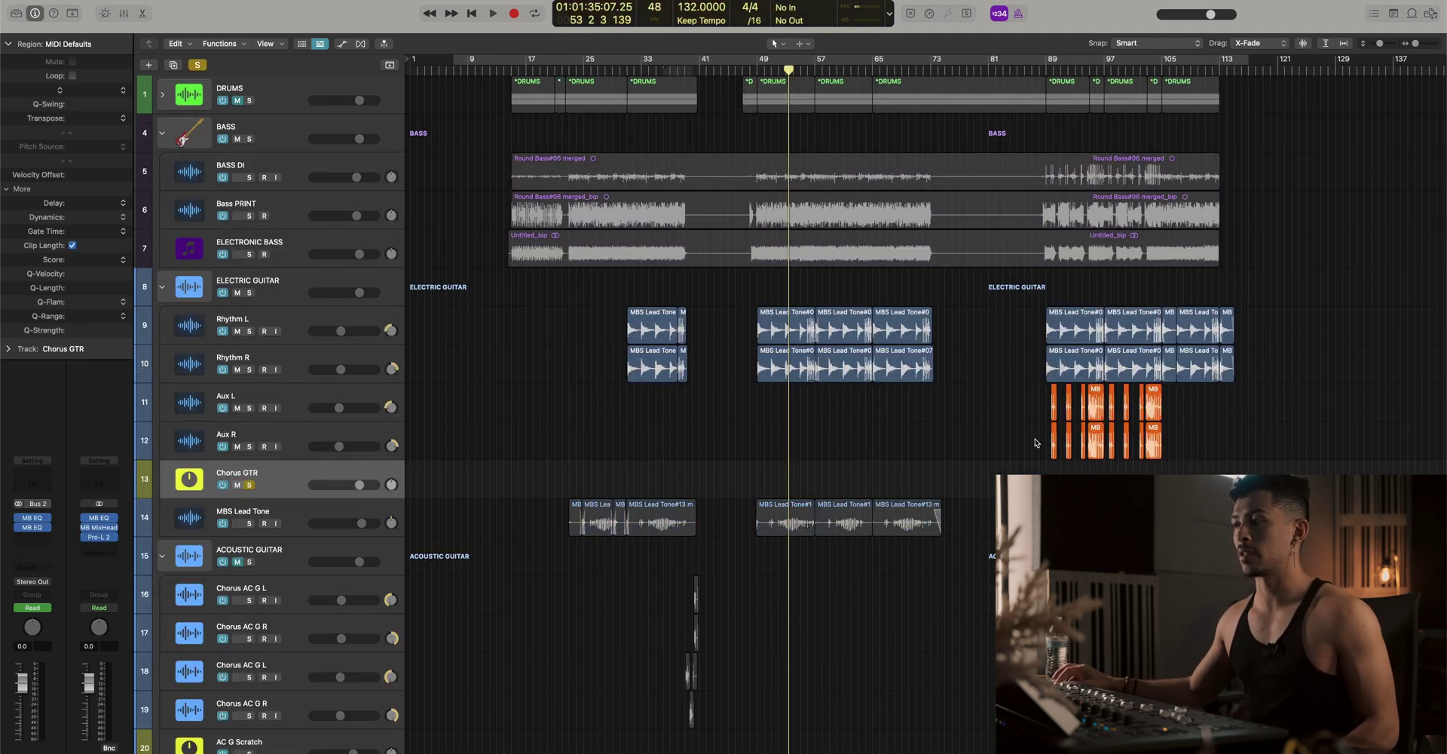
{"action": "left_click_drag", "start_coordinate": [1244, 457], "coordinate": [575, 287]}
{"action": "left_click", "coordinate": [547, 347]}
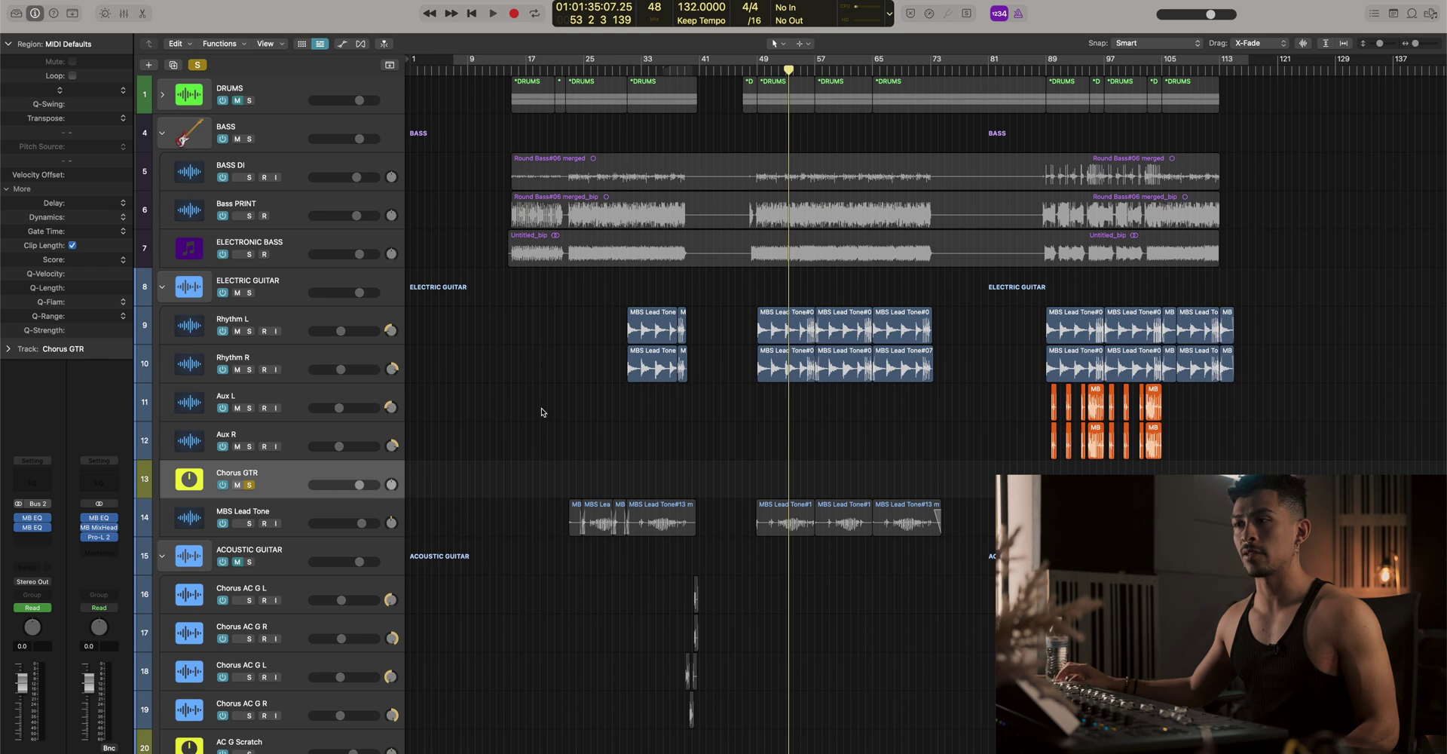
{"action": "scroll", "coordinate": [541, 412], "scroll_direction": "down", "scroll_amount": 3}
{"action": "left_click", "coordinate": [248, 385]}
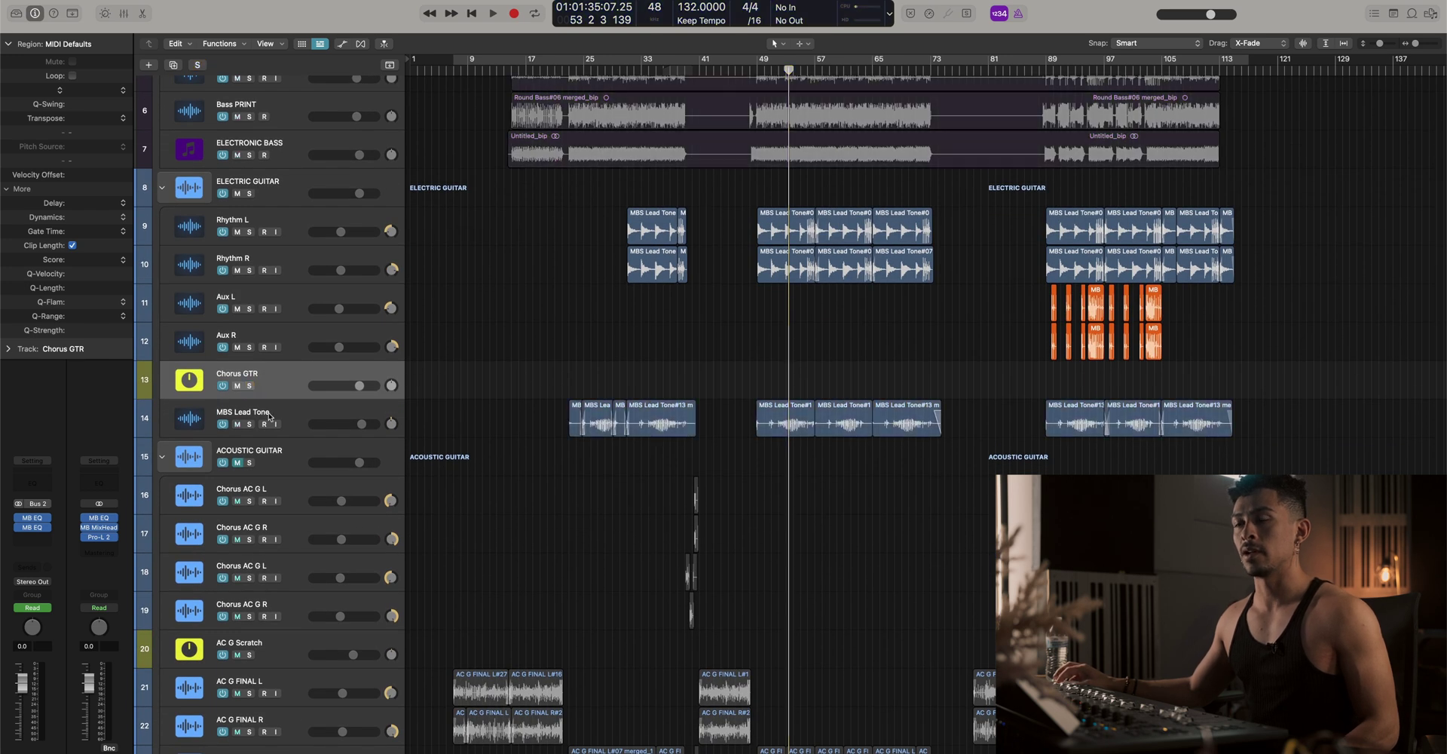
Rename the MBS Lead Tone track below Chorus GTR as GTR Lead
{"action": "double_click", "coordinate": [240, 412]}
{"action": "type", "text": "GTR Lead"}
{"action": "key", "text": "Return"}
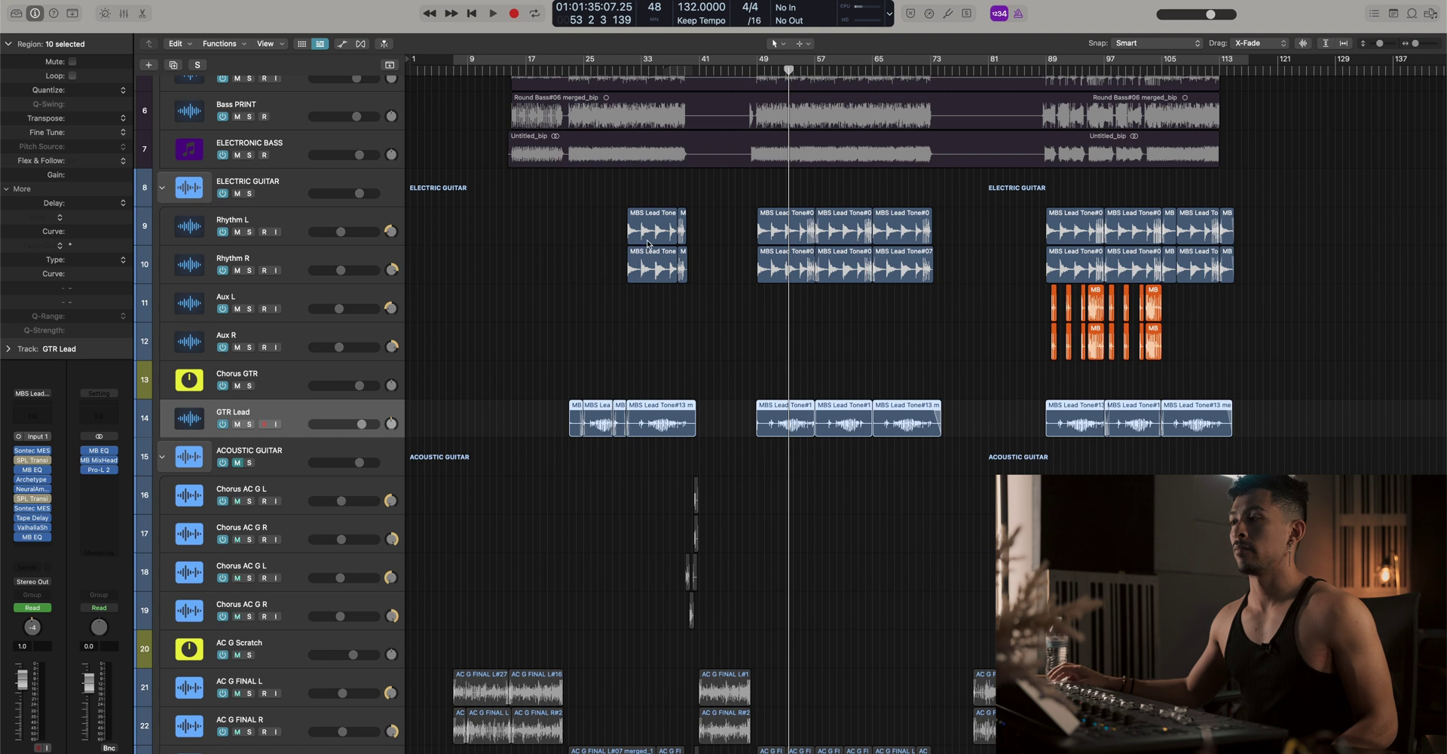
Examine the joins between the regions on Rhythm L and Rhythm R around bars 38 and 57
{"action": "left_click_drag", "start_coordinate": [553, 214], "coordinate": [1330, 239]}
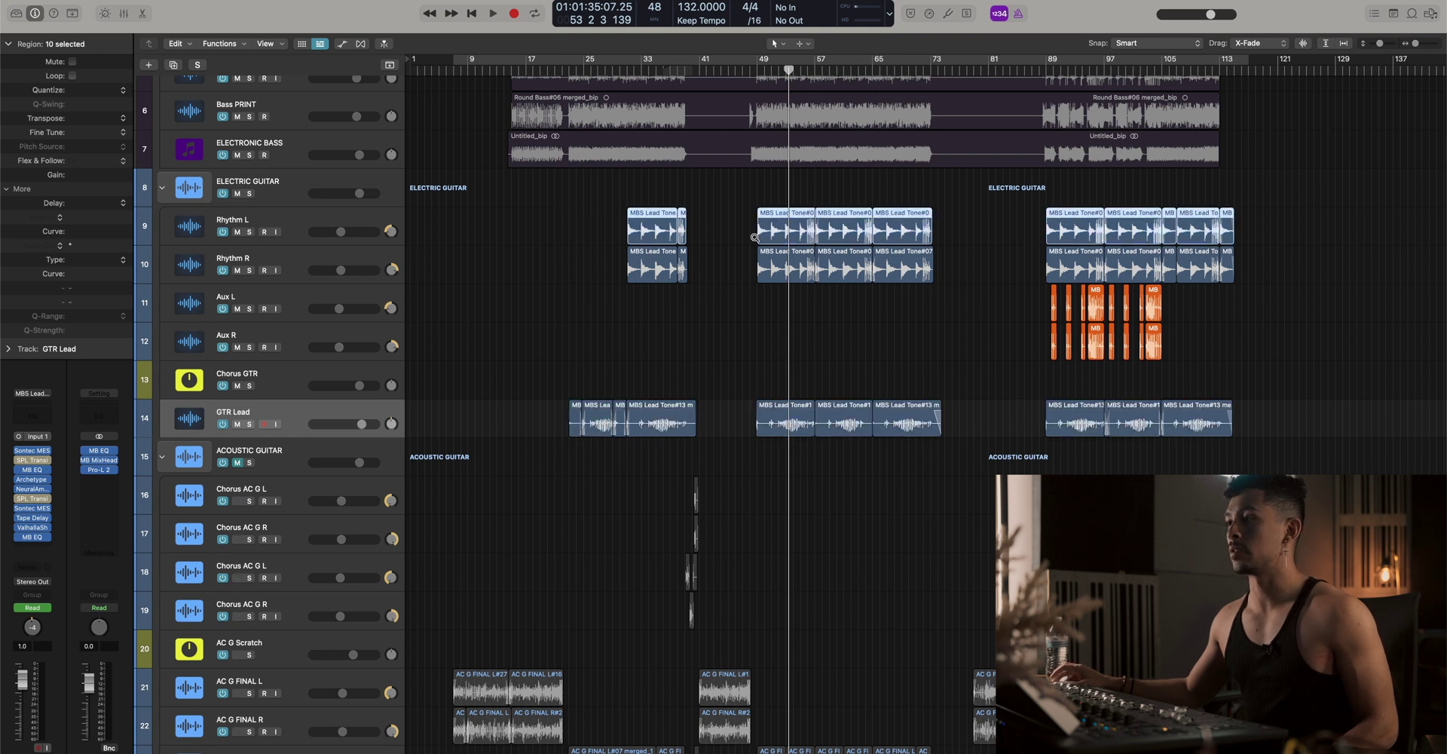
{"action": "key", "text": "super+Right"}
{"action": "key", "text": "super+Right"}
{"action": "key", "text": "super+Right"}
{"action": "key", "text": "super+Right"}
{"action": "key", "text": "super+Left"}
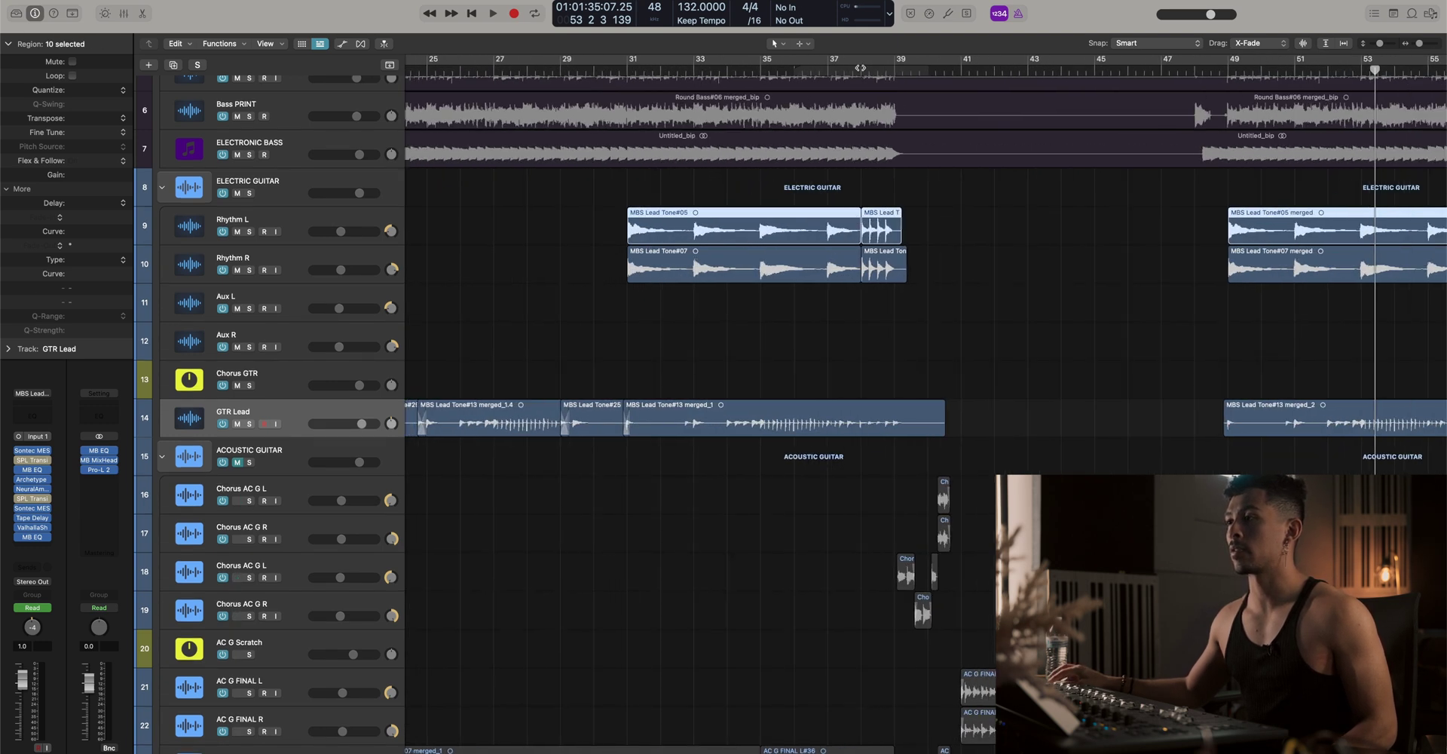
{"action": "left_click", "coordinate": [860, 68]}
{"action": "key", "text": "super+Right"}
{"action": "key", "text": "super+Right"}
{"action": "key", "text": "super+Right"}
{"action": "key", "text": "super+Right"}
{"action": "left_click_drag", "start_coordinate": [893, 323], "coordinate": [863, 213]}
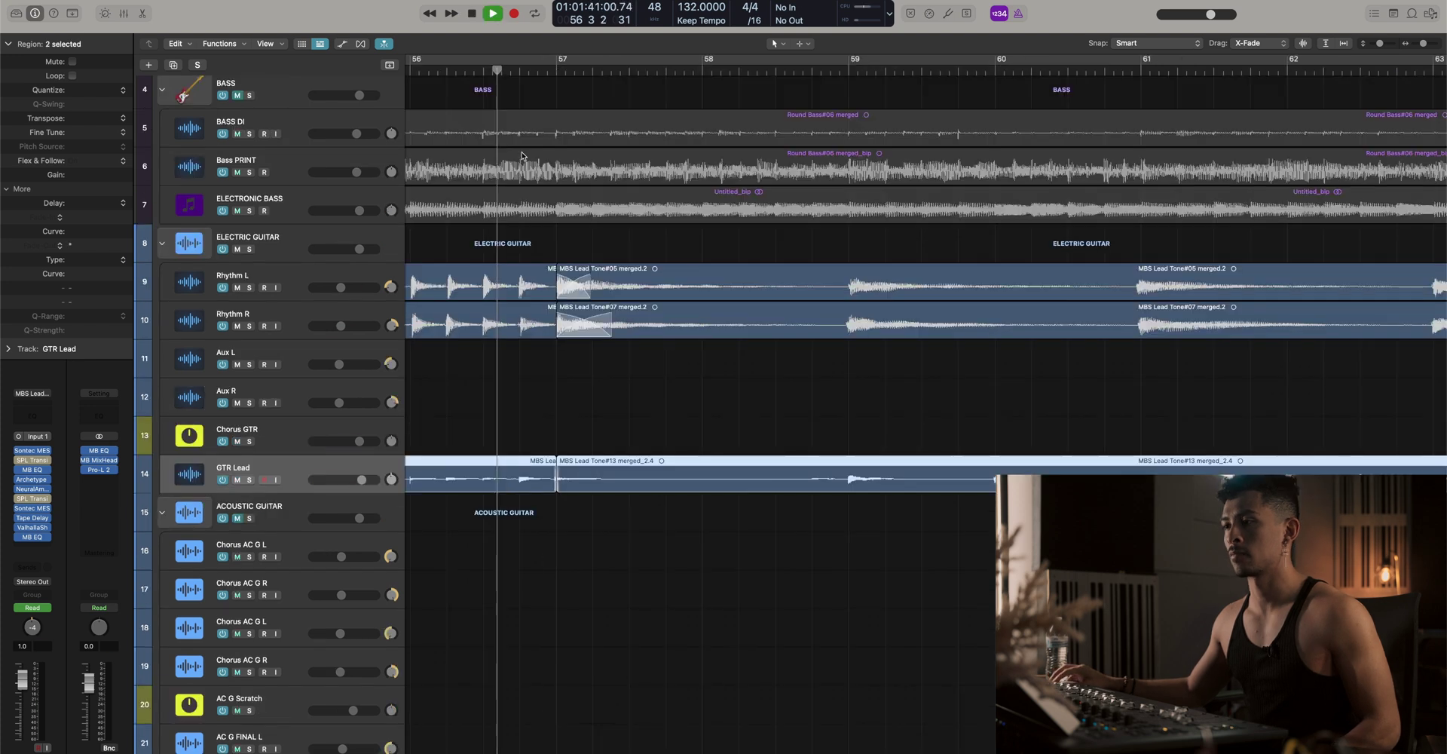
Play back the electric guitars from about bar 56, checking the GTR Lead region joins near bars 57 and 65
{"action": "key", "text": "super+Left"}
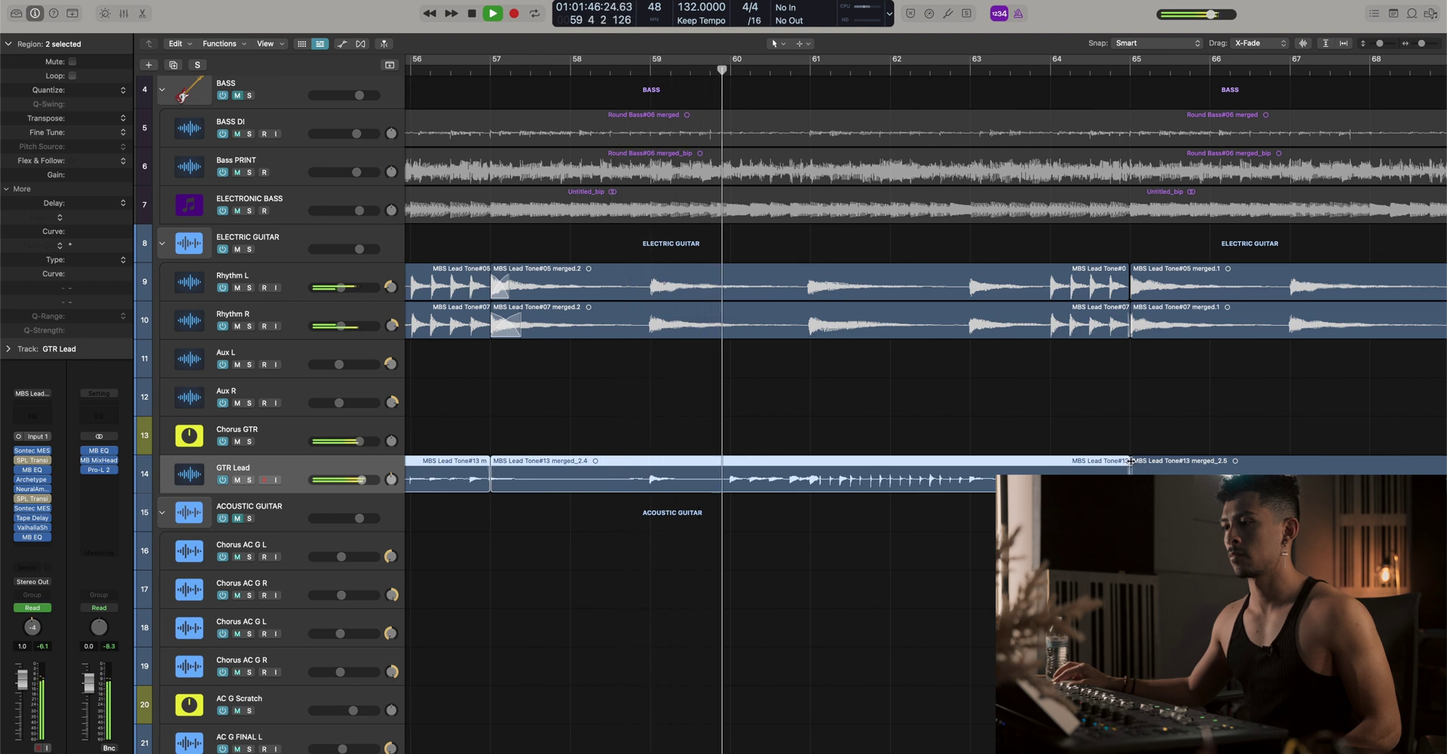
{"action": "left_click", "coordinate": [1105, 414]}
{"action": "left_click", "coordinate": [1106, 419], "text": "ctrl+alt"}
{"action": "left_click", "coordinate": [1107, 419], "text": "ctrl+alt"}
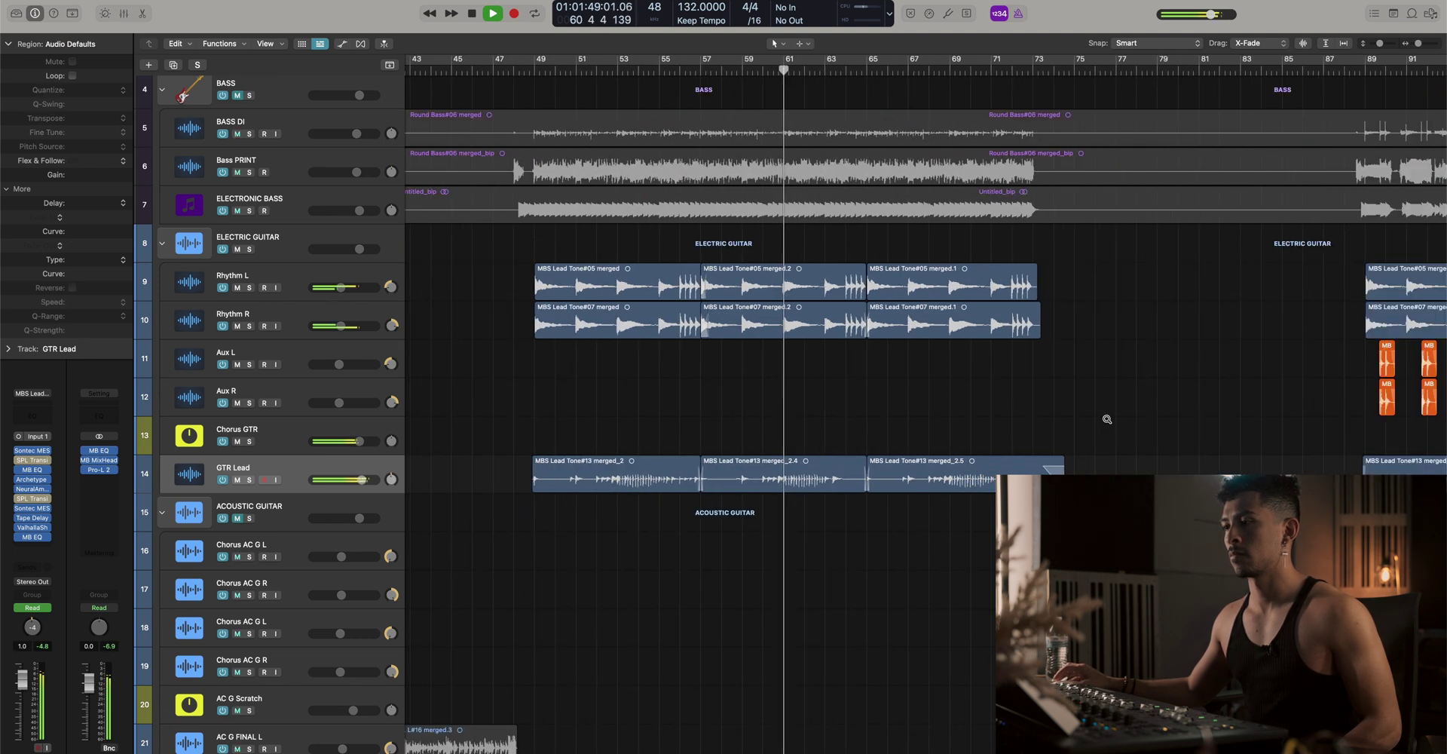
{"action": "left_click", "coordinate": [518, 431], "text": "ctrl+alt"}
{"action": "left_click", "coordinate": [517, 430], "text": "ctrl+alt"}
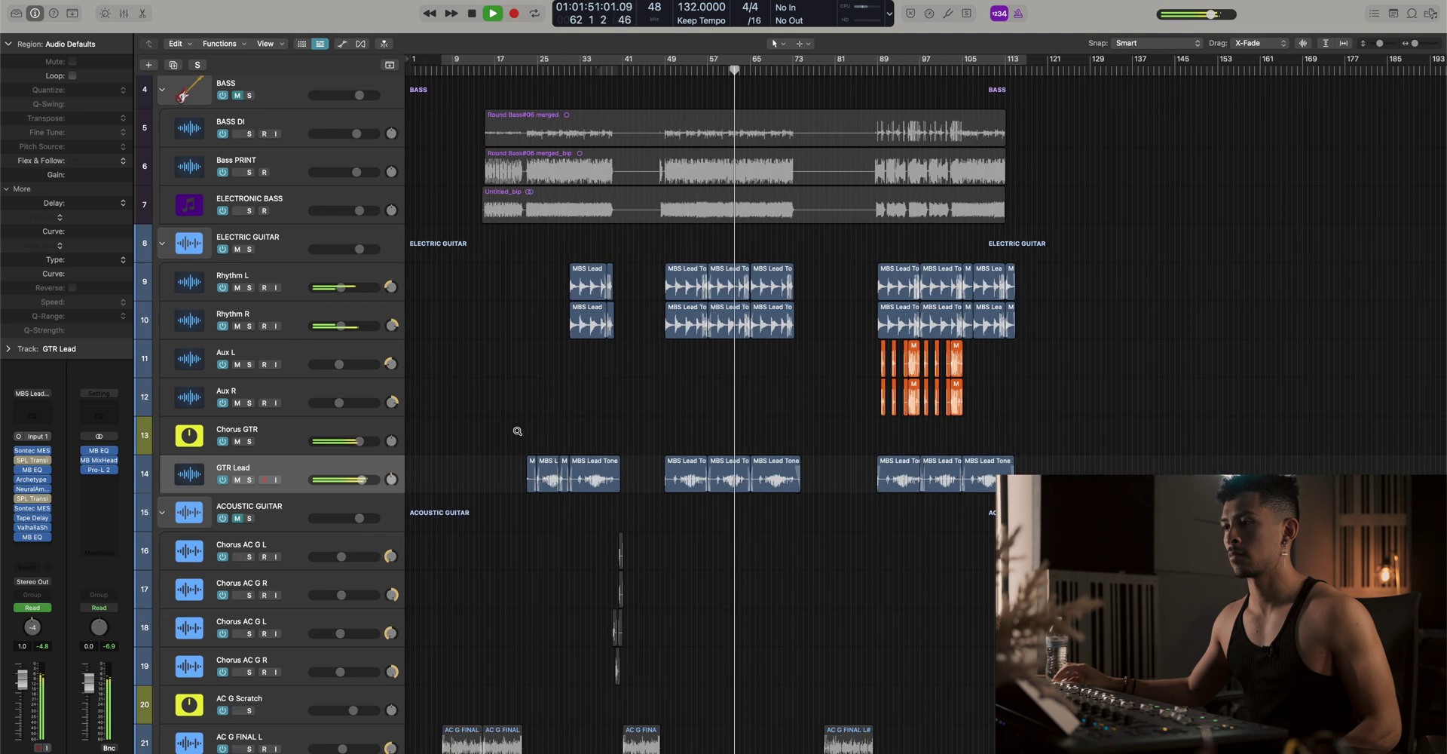
Join the split regions on GTR Lead, Rhythm L, Rhythm R, Aux L and Aux R into one region per track
{"action": "left_click_drag", "start_coordinate": [518, 483], "coordinate": [1017, 483]}
{"action": "key", "text": "space"}
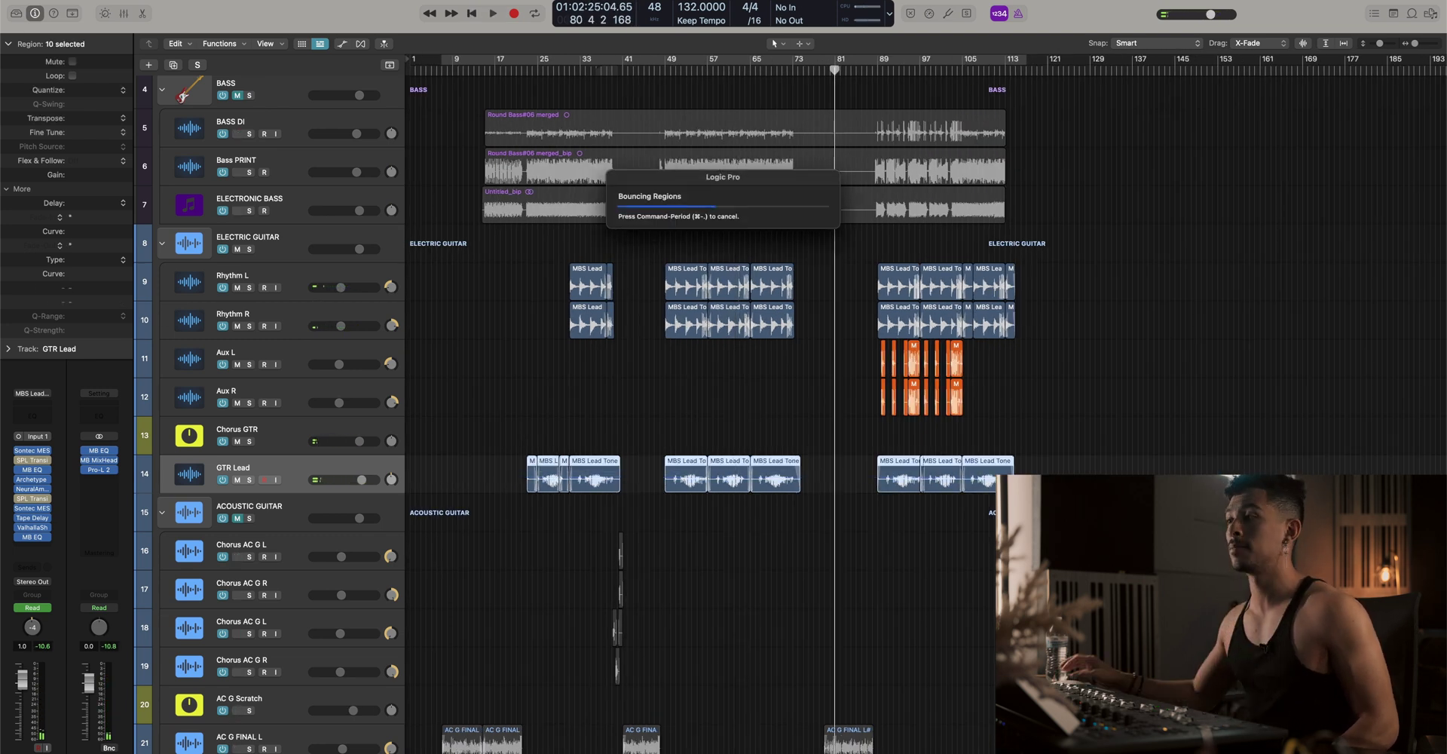
{"action": "left_click_drag", "start_coordinate": [1117, 411], "coordinate": [491, 265]}
{"action": "key", "text": "super+j"}
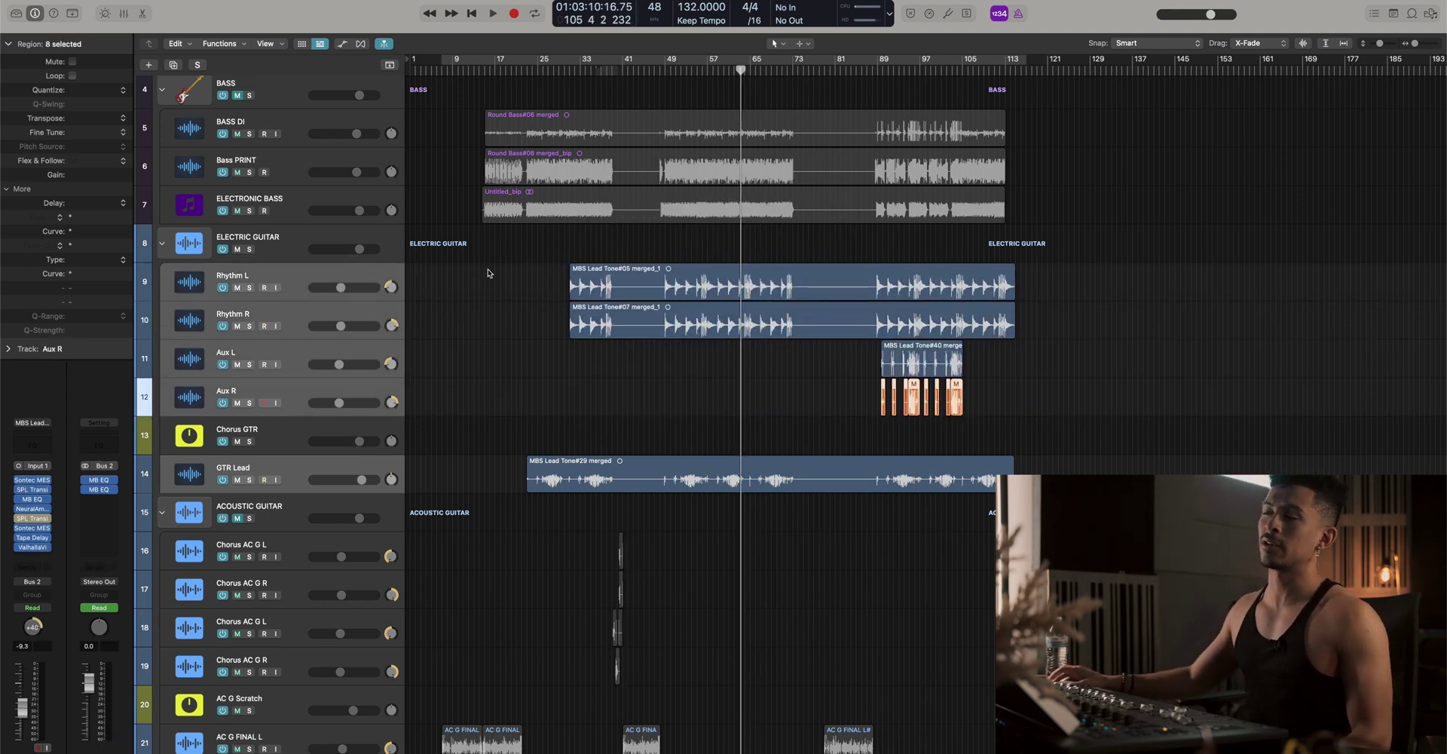
Colour the electric guitar regions orange and apply that region colour to all tracks from ELECTRIC GUITAR to GTR Lead
{"action": "left_click", "coordinate": [288, 240]}
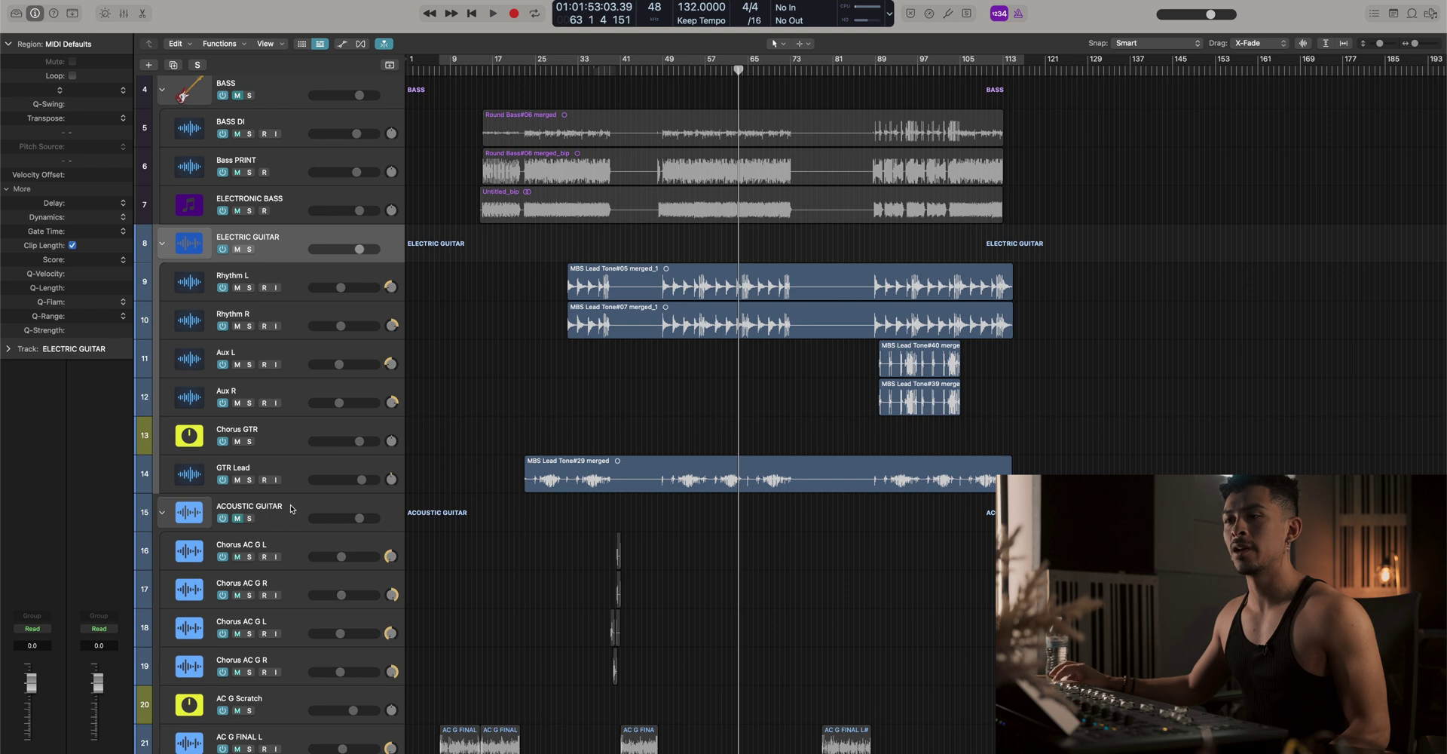
{"action": "left_click", "coordinate": [295, 479], "text": "shift"}
{"action": "key", "text": "alt+c"}
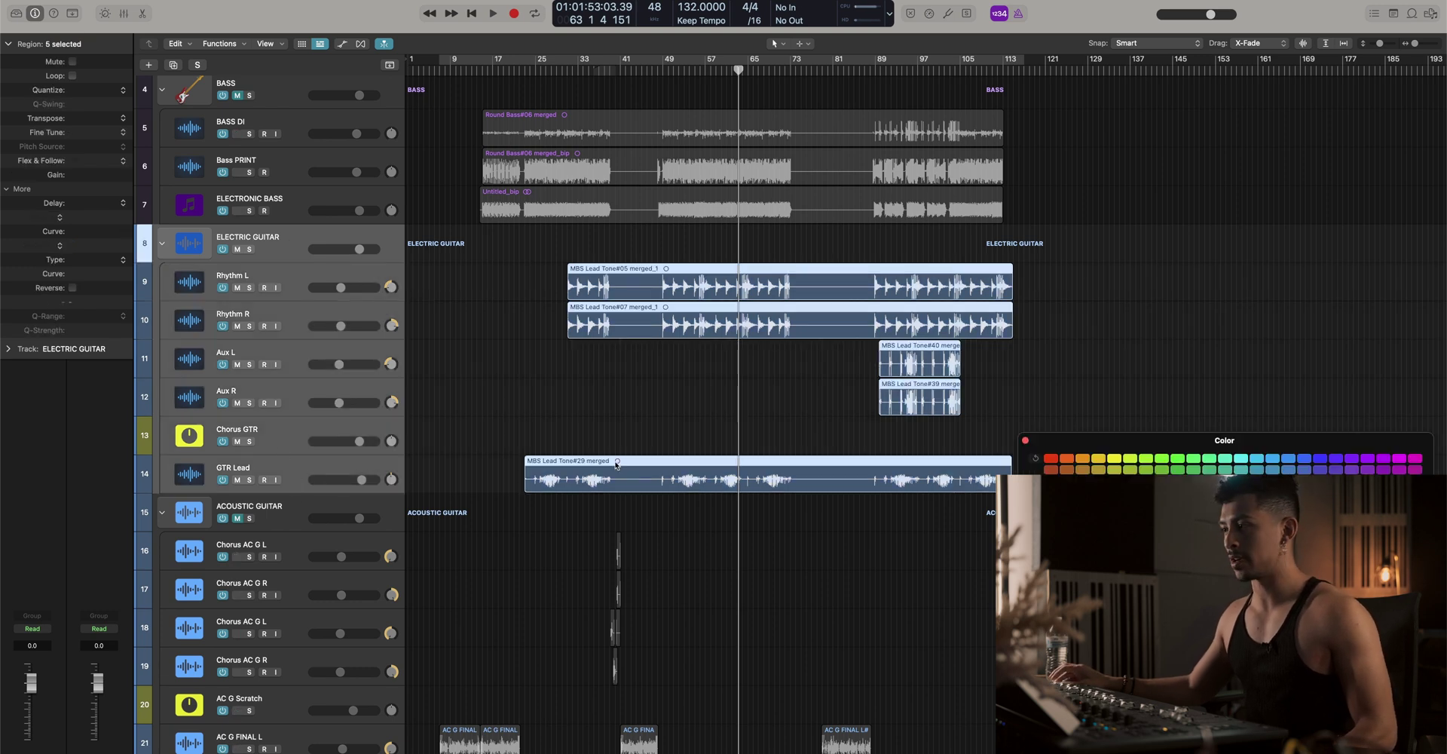
{"action": "left_click", "coordinate": [1099, 469]}
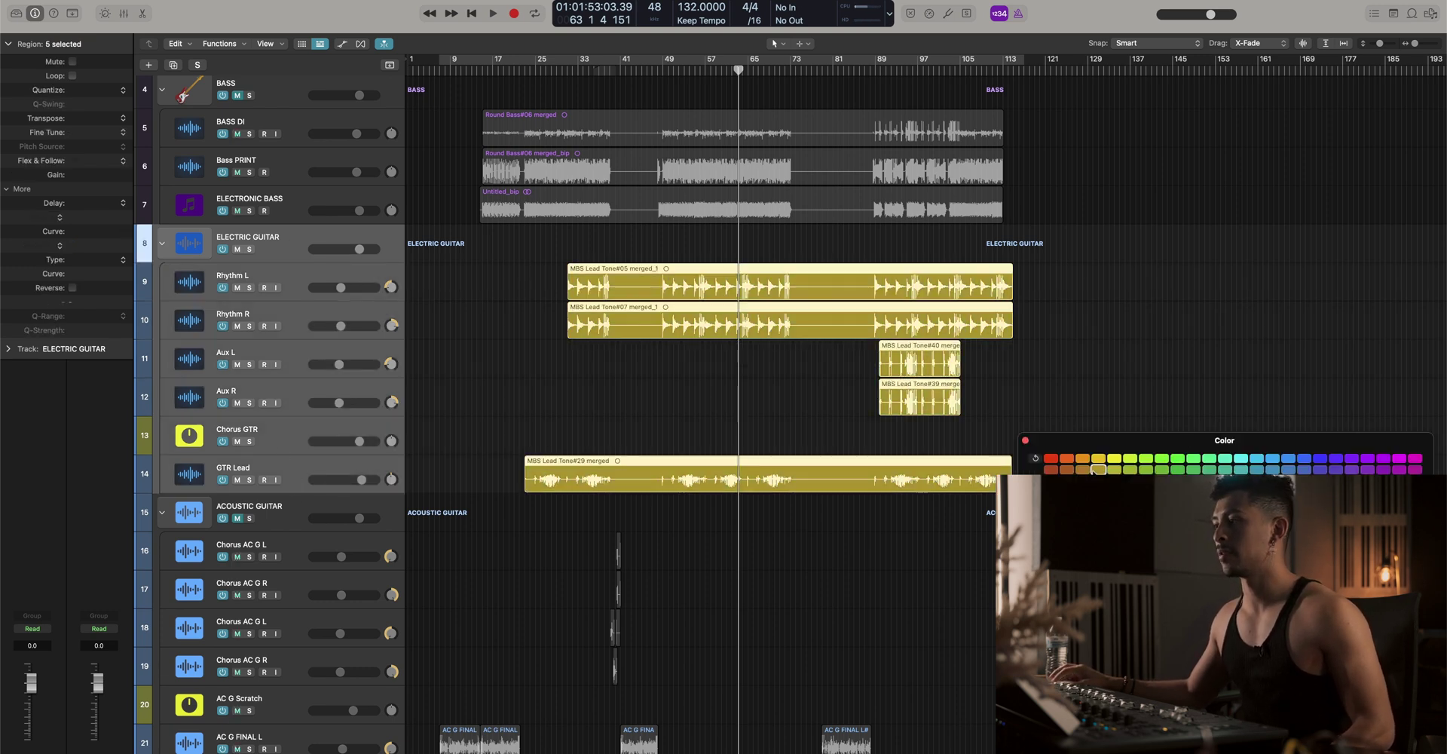
{"action": "left_click", "coordinate": [1082, 469]}
{"action": "left_click", "coordinate": [246, 46]}
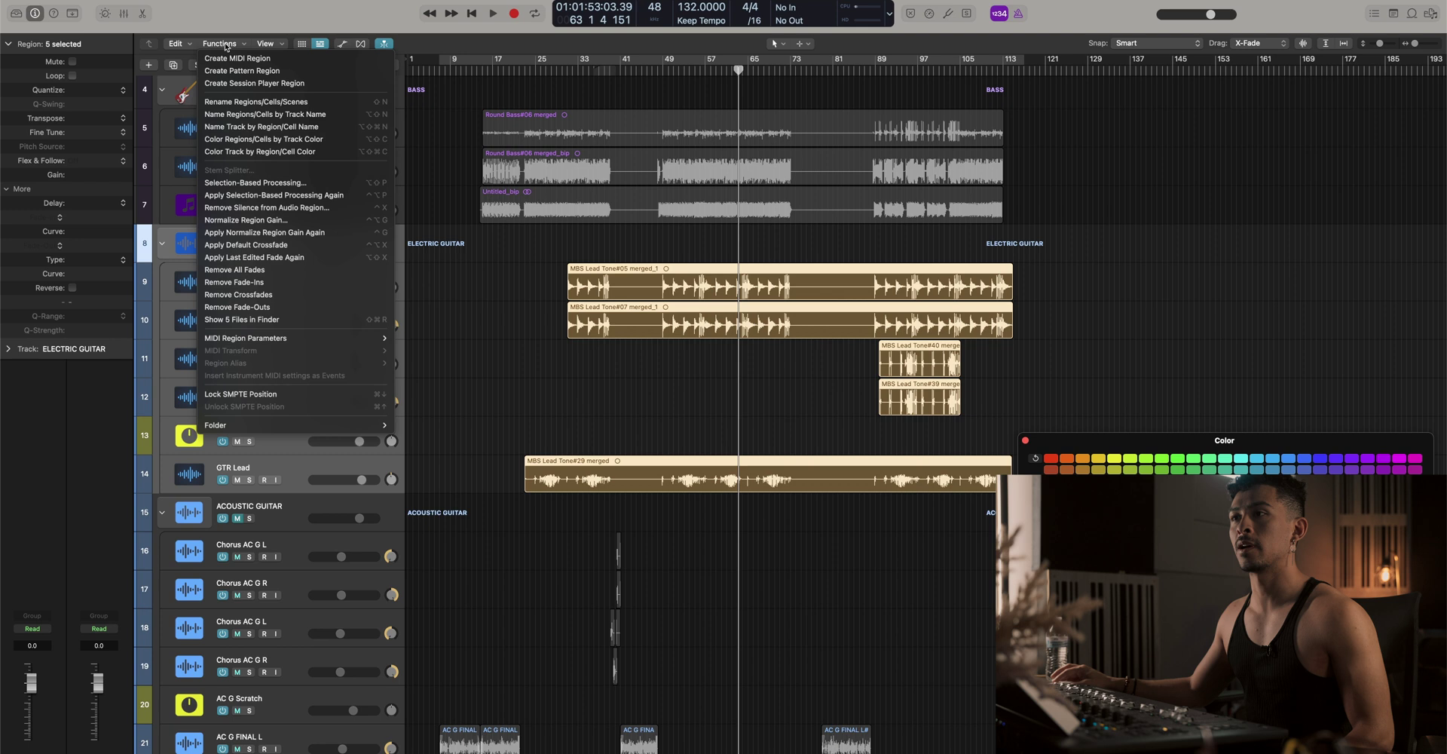
{"action": "left_click", "coordinate": [237, 150]}
Colour the whole ACOUSTIC GUITAR stack yellow, including its tracks and regions down to the last AC G FINAL L
{"action": "scroll", "coordinate": [234, 209], "scroll_direction": "down", "scroll_amount": 1}
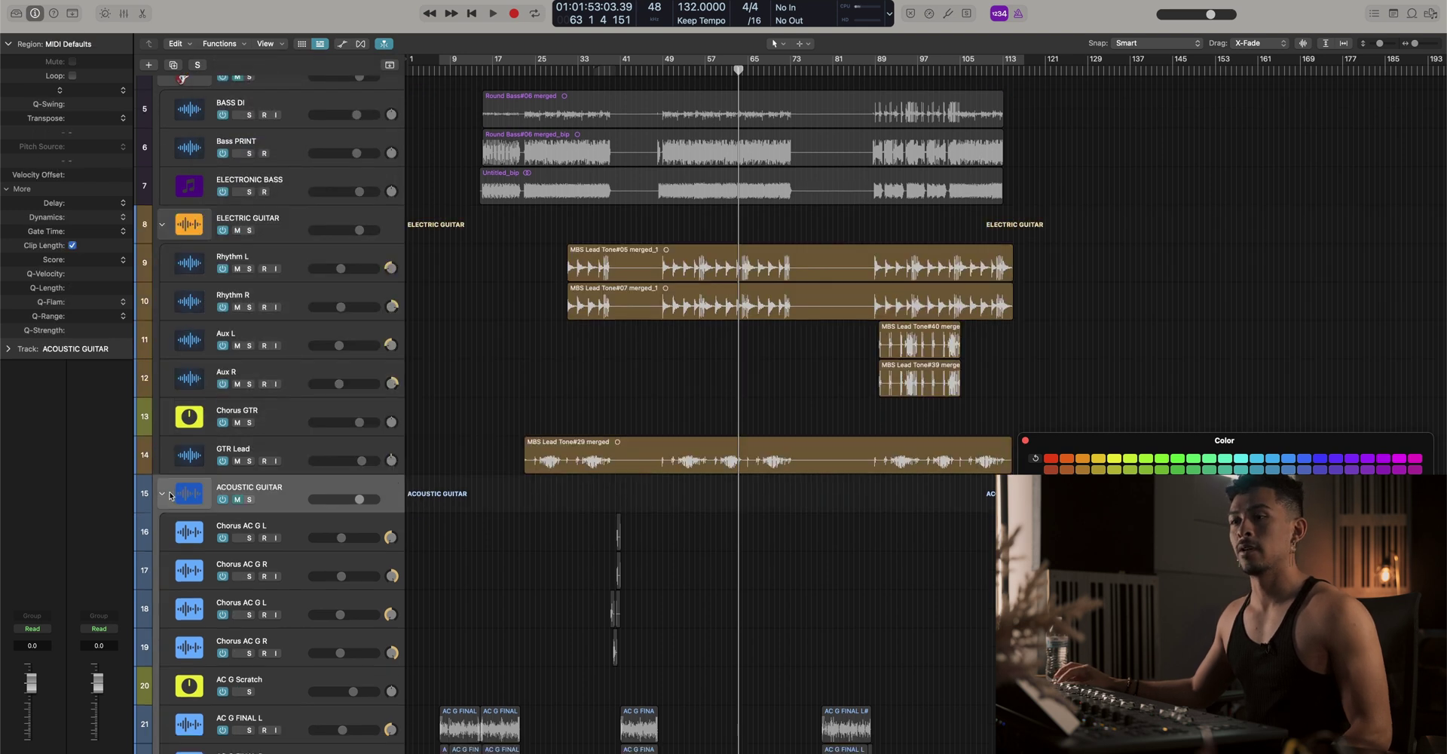
{"action": "left_click", "coordinate": [163, 494]}
{"action": "double_click", "coordinate": [164, 494]}
{"action": "left_click", "coordinate": [162, 515]}
{"action": "scroll", "coordinate": [237, 524], "scroll_direction": "down", "scroll_amount": 5}
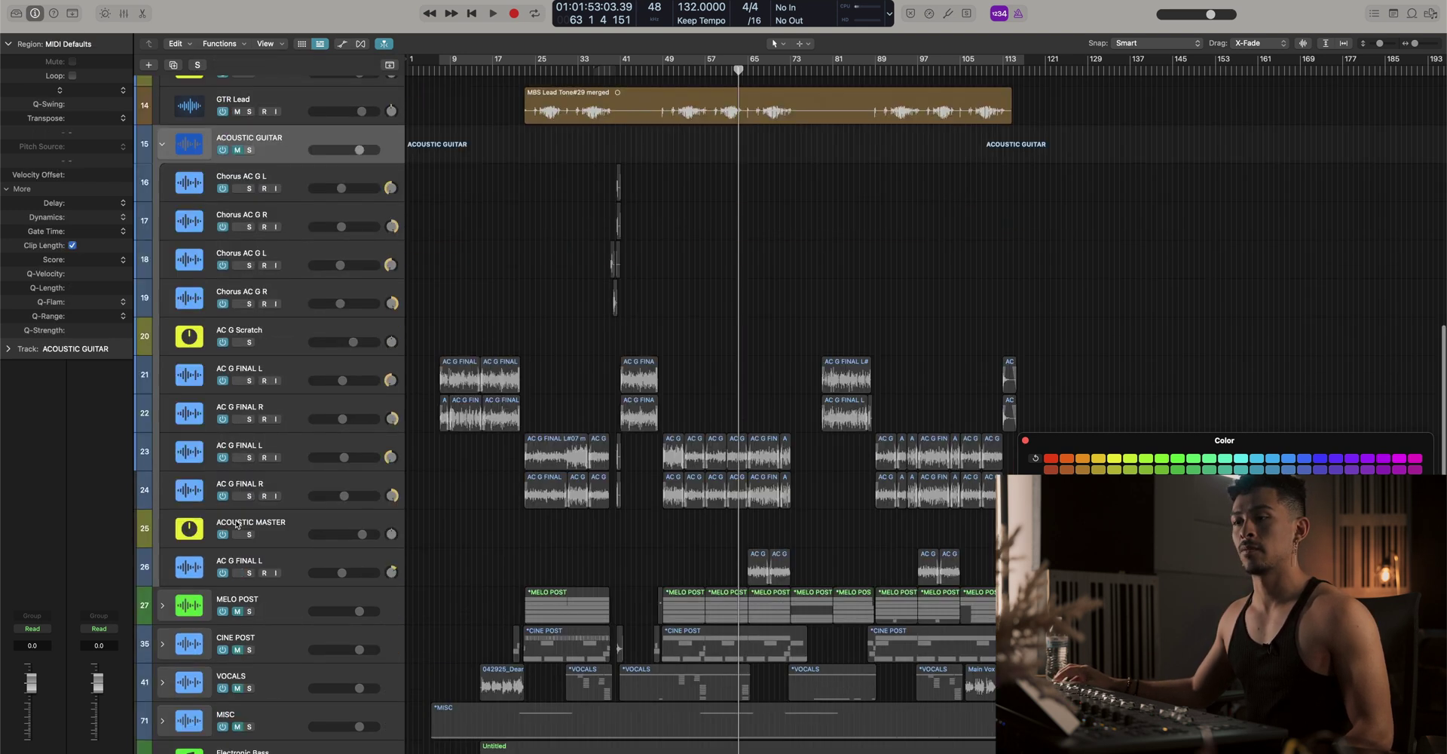
{"action": "left_click", "coordinate": [294, 558], "text": "shift"}
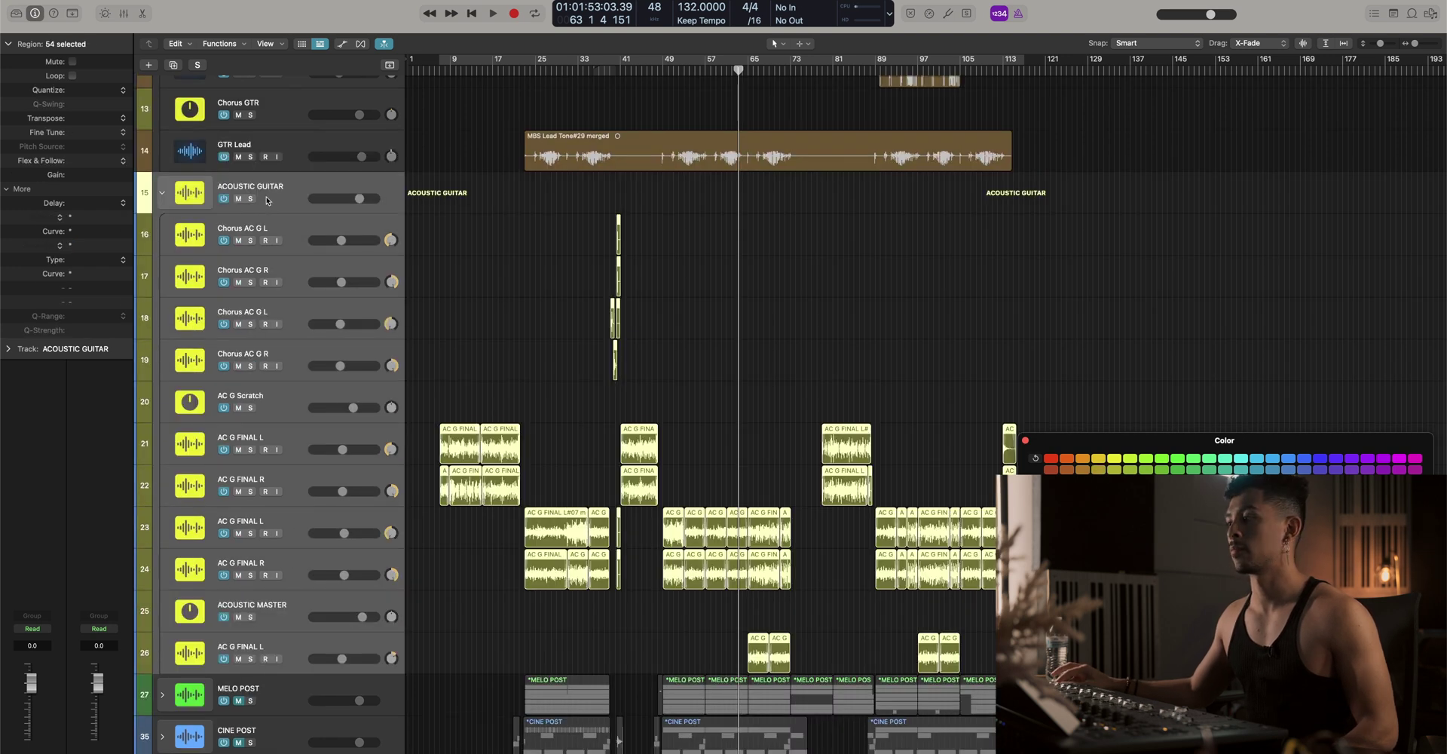
{"action": "left_click", "coordinate": [268, 201]}
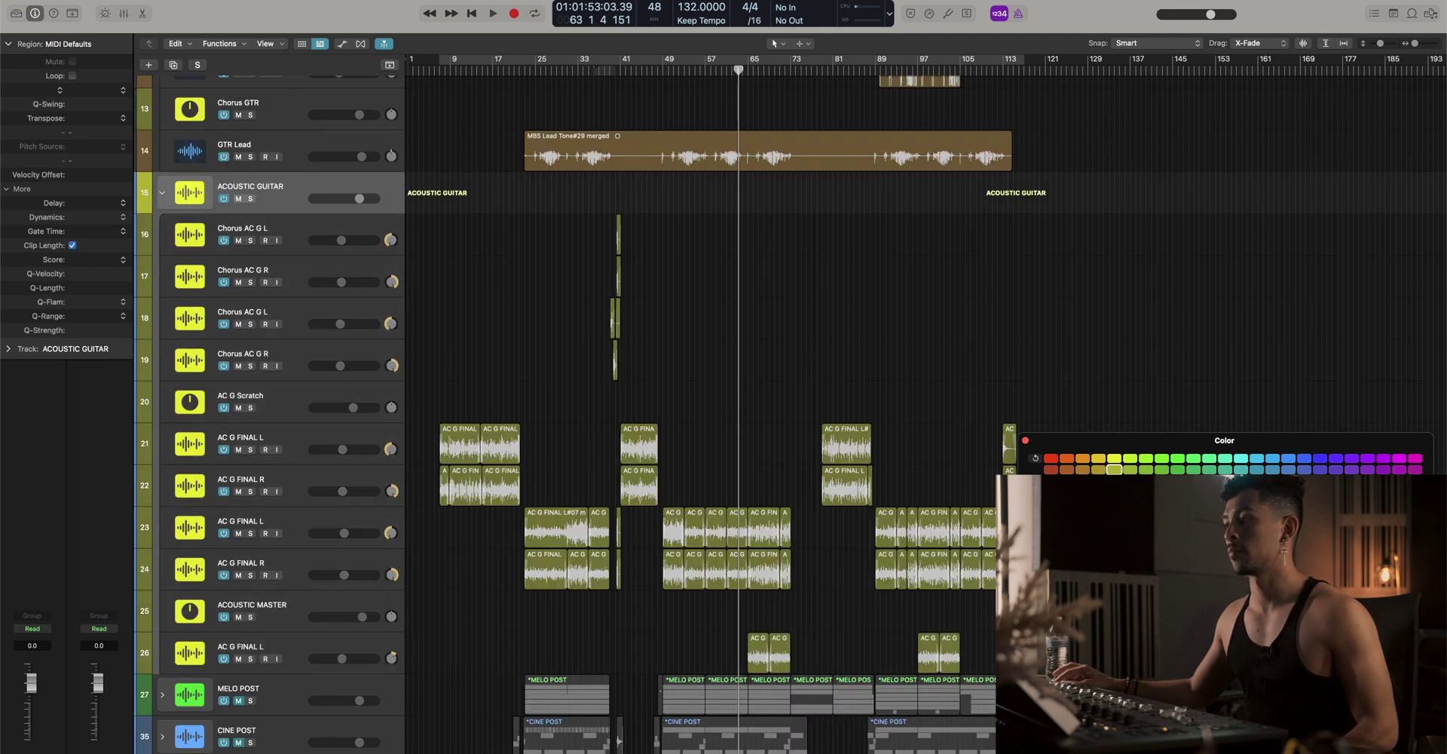
Unmute the BASS stack
{"action": "scroll", "coordinate": [683, 300], "scroll_direction": "down", "scroll_amount": 5}
{"action": "scroll", "coordinate": [683, 301], "scroll_direction": "up", "scroll_amount": 5}
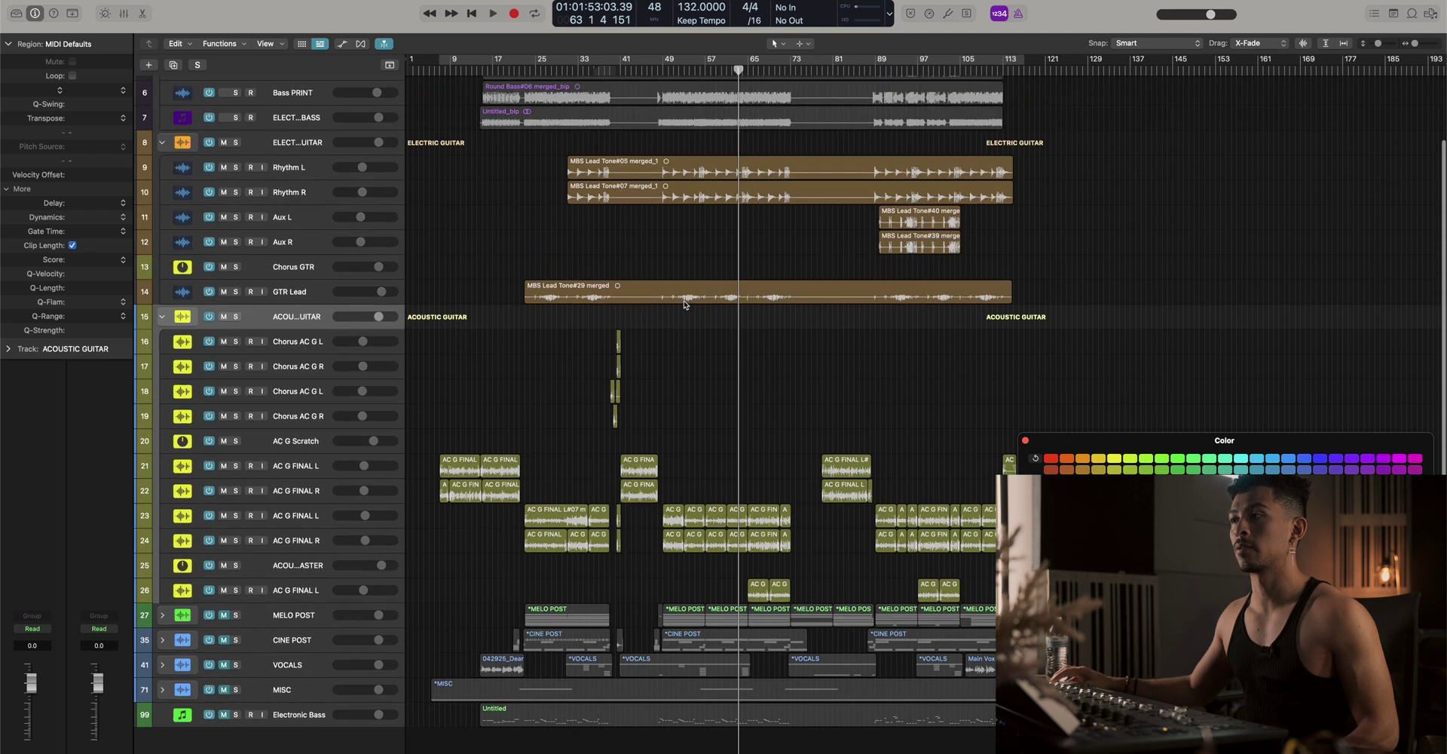
{"action": "left_click", "coordinate": [223, 115]}
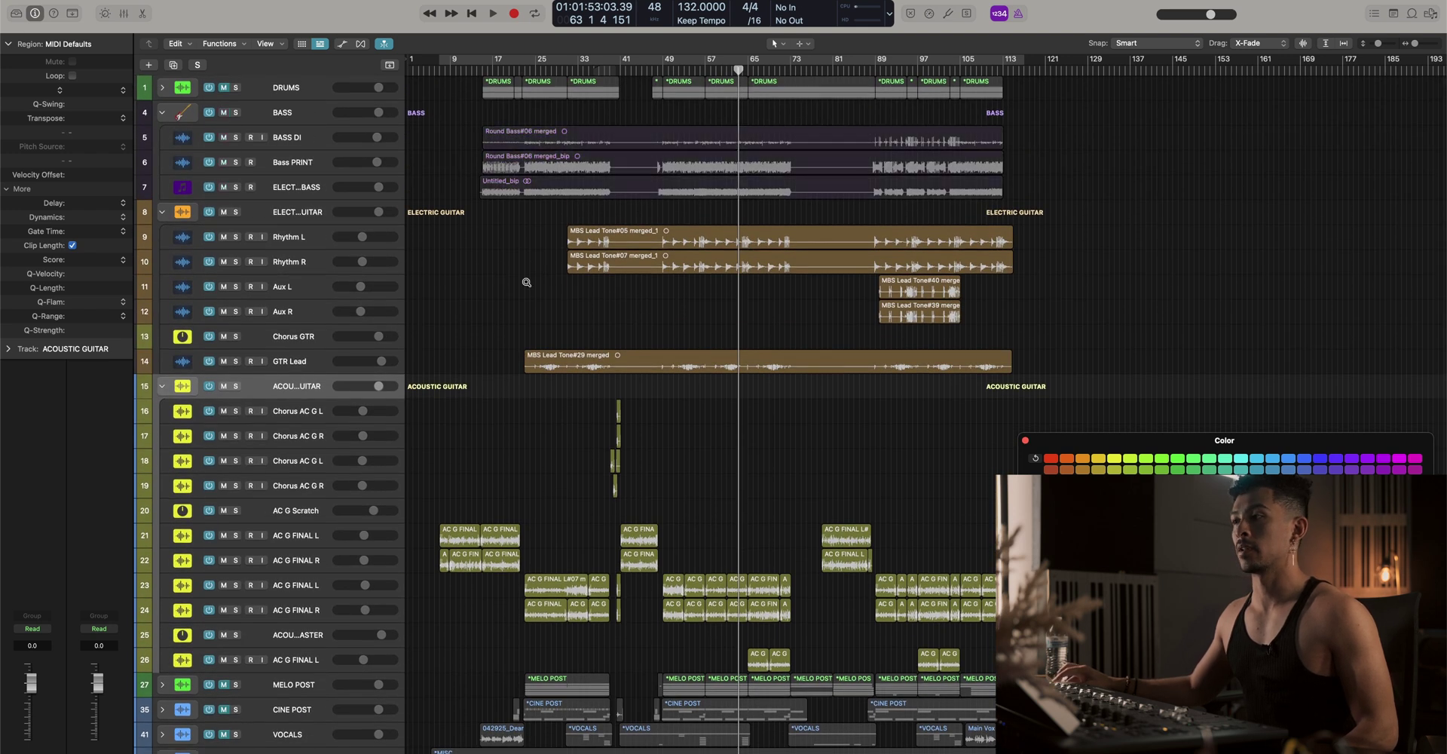
{"action": "scroll", "coordinate": [527, 280], "scroll_direction": "down", "scroll_amount": 3}
{"action": "scroll", "coordinate": [643, 525], "scroll_direction": "up", "scroll_amount": 3}
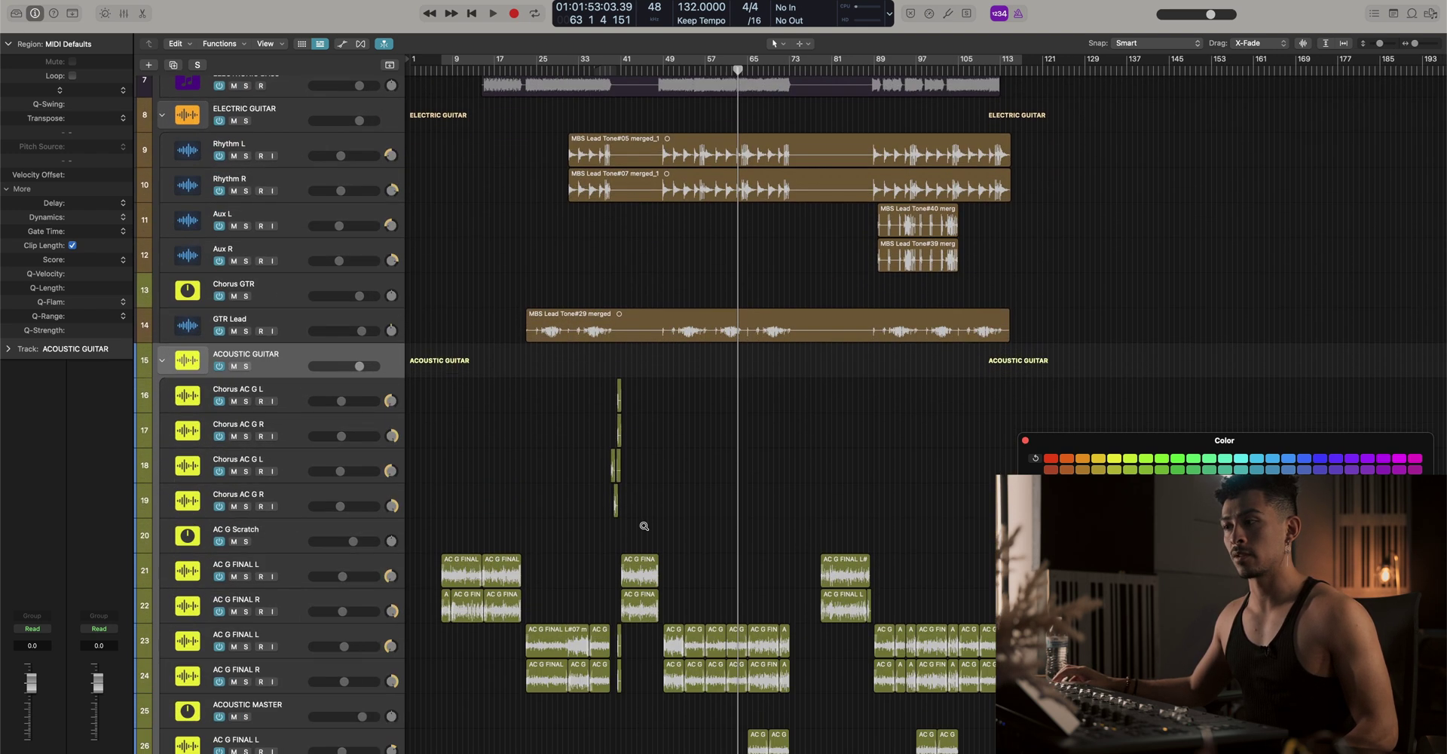
Solo ACOUSTIC MASTER to identify its feeding tracks, and move the two AC G FINAL L/R pairs above the Chorus AC G tracks
{"action": "scroll", "coordinate": [167, 688], "scroll_direction": "down", "scroll_amount": 3}
{"action": "left_click", "coordinate": [276, 618]}
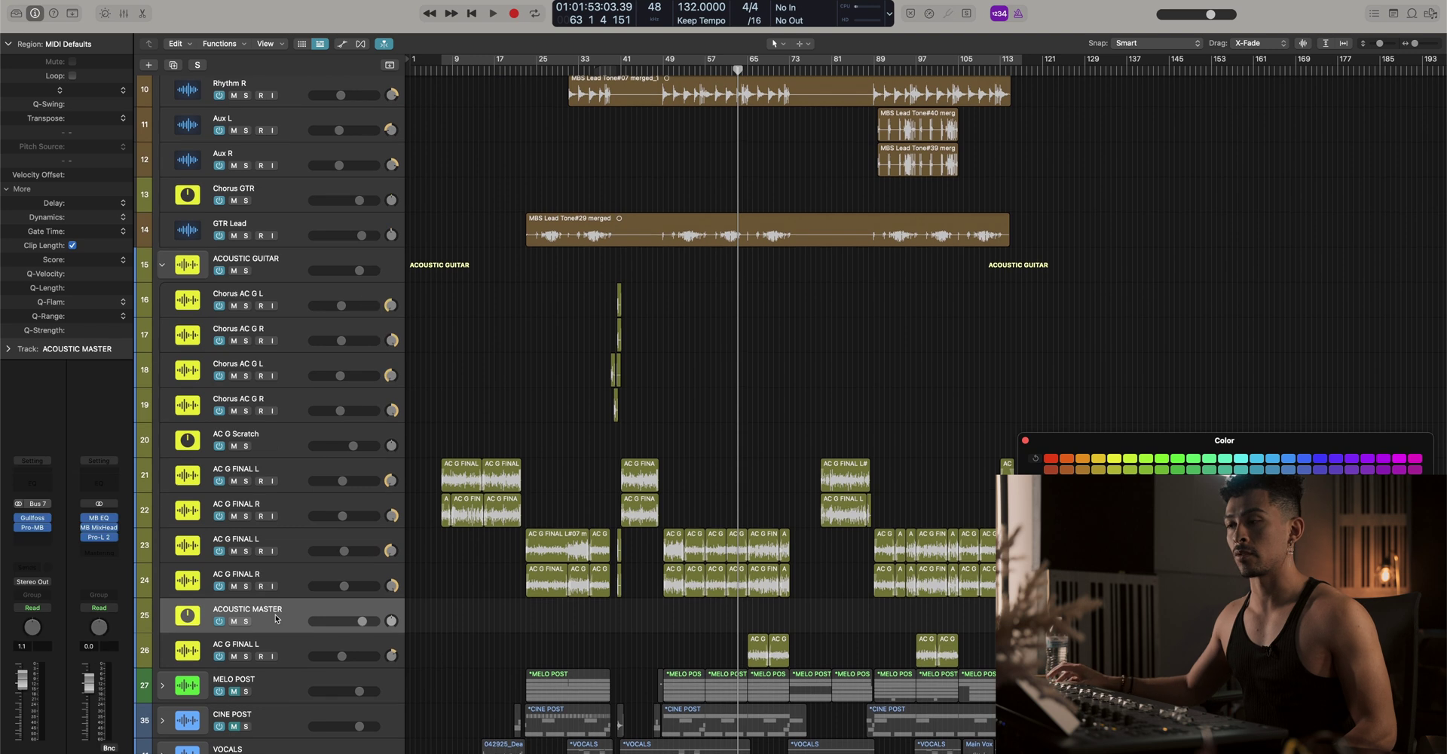
{"action": "left_click", "coordinate": [246, 621]}
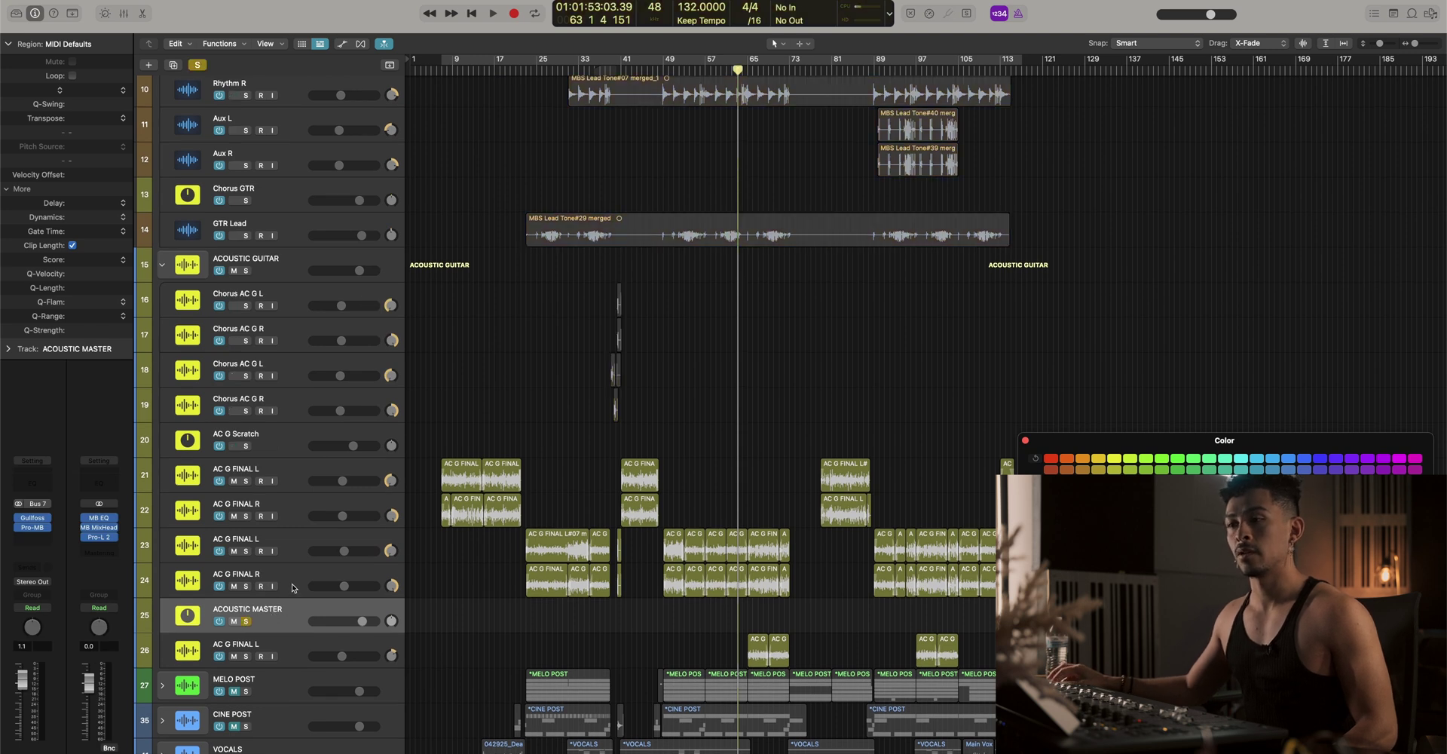
{"action": "left_click_drag", "start_coordinate": [293, 588], "coordinate": [241, 317]}
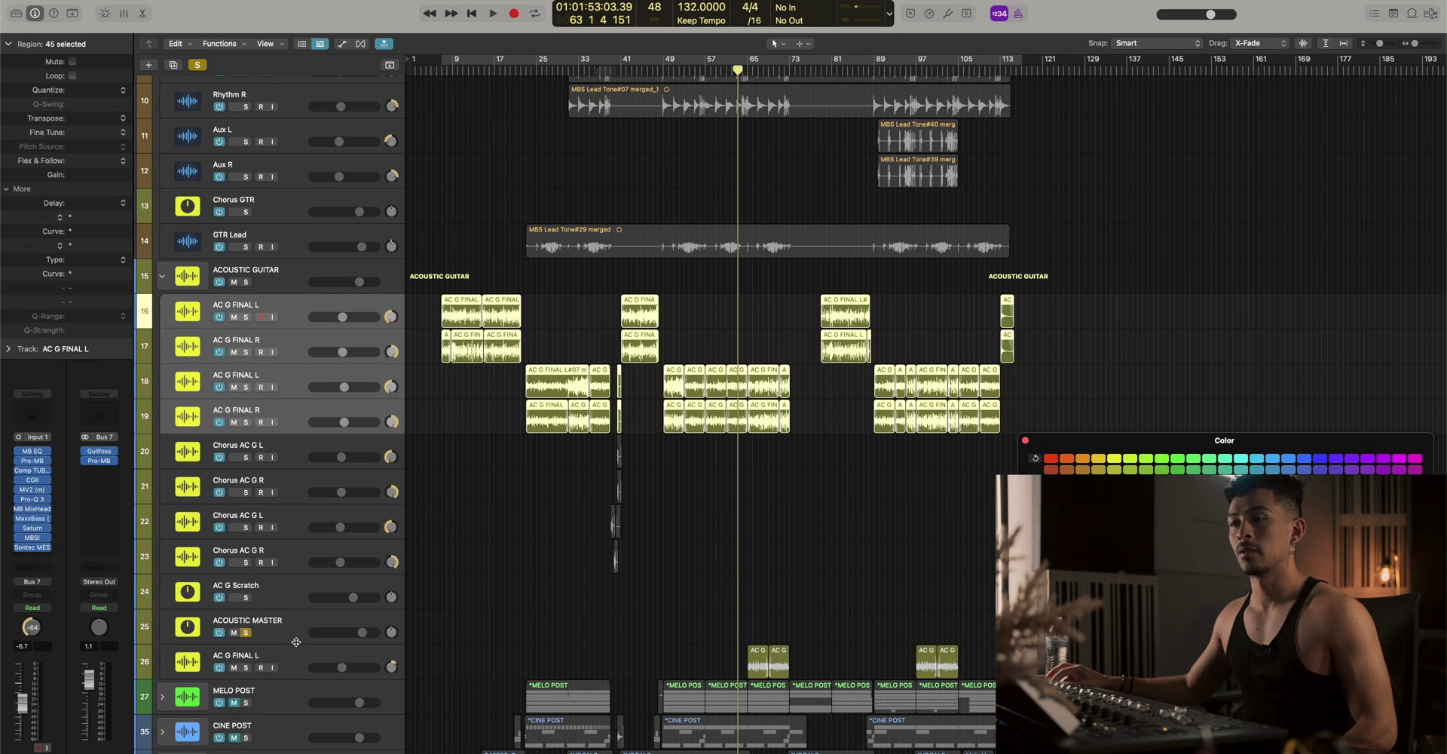
Move ACOUSTIC MASTER directly below the AC G FINAL pairs, rename it ACOUSTIC BUS, and rename AC G Scratch as ACOUSTIC FX
{"action": "left_click_drag", "start_coordinate": [286, 633], "coordinate": [276, 452]}
{"action": "double_click", "coordinate": [269, 445]}
{"action": "type", "text": "ACOUSTIC BUS"}
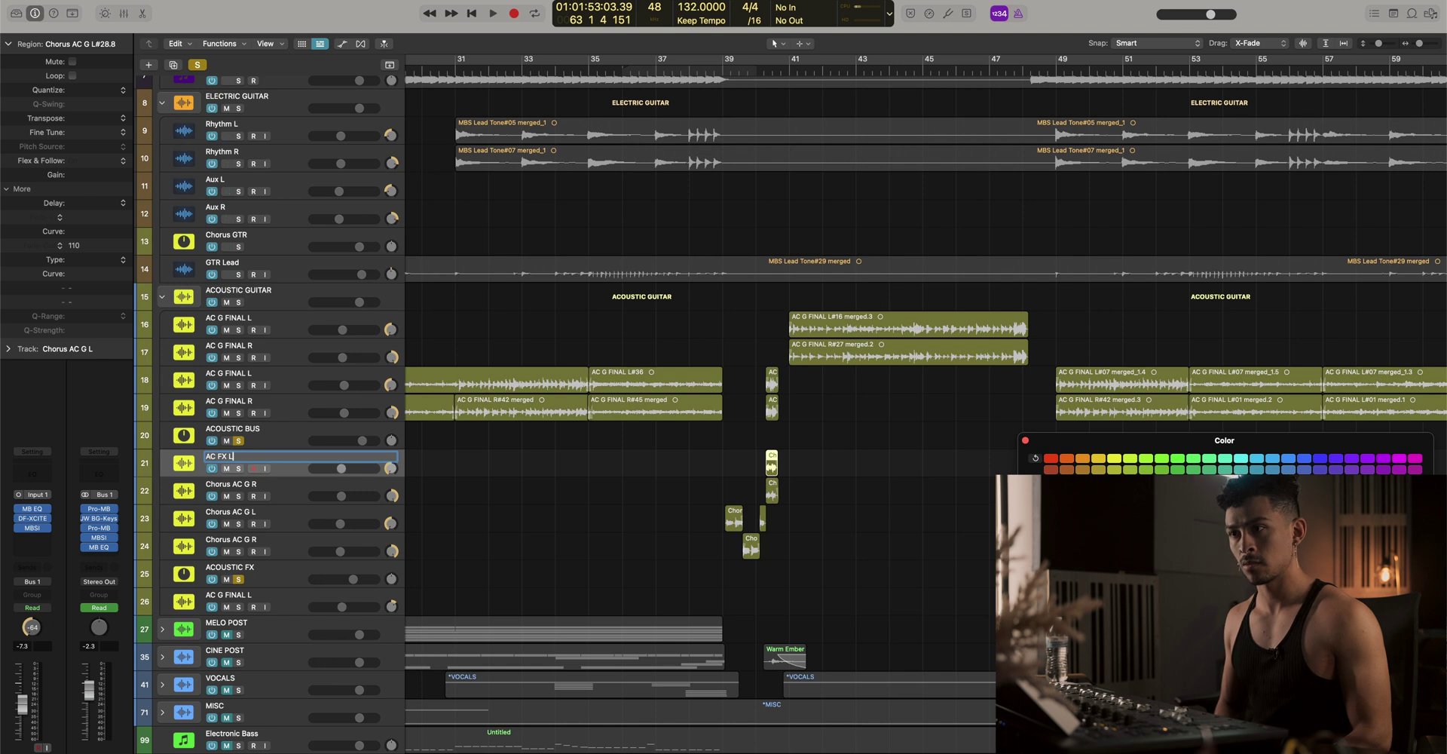
Rename the four Chorus AC G tracks as AC FX L, AC FX R, AC LOFI L and AC LOFI R
{"action": "key", "text": "Return"}
{"action": "scroll", "coordinate": [236, 458], "scroll_direction": "left", "scroll_amount": 2}
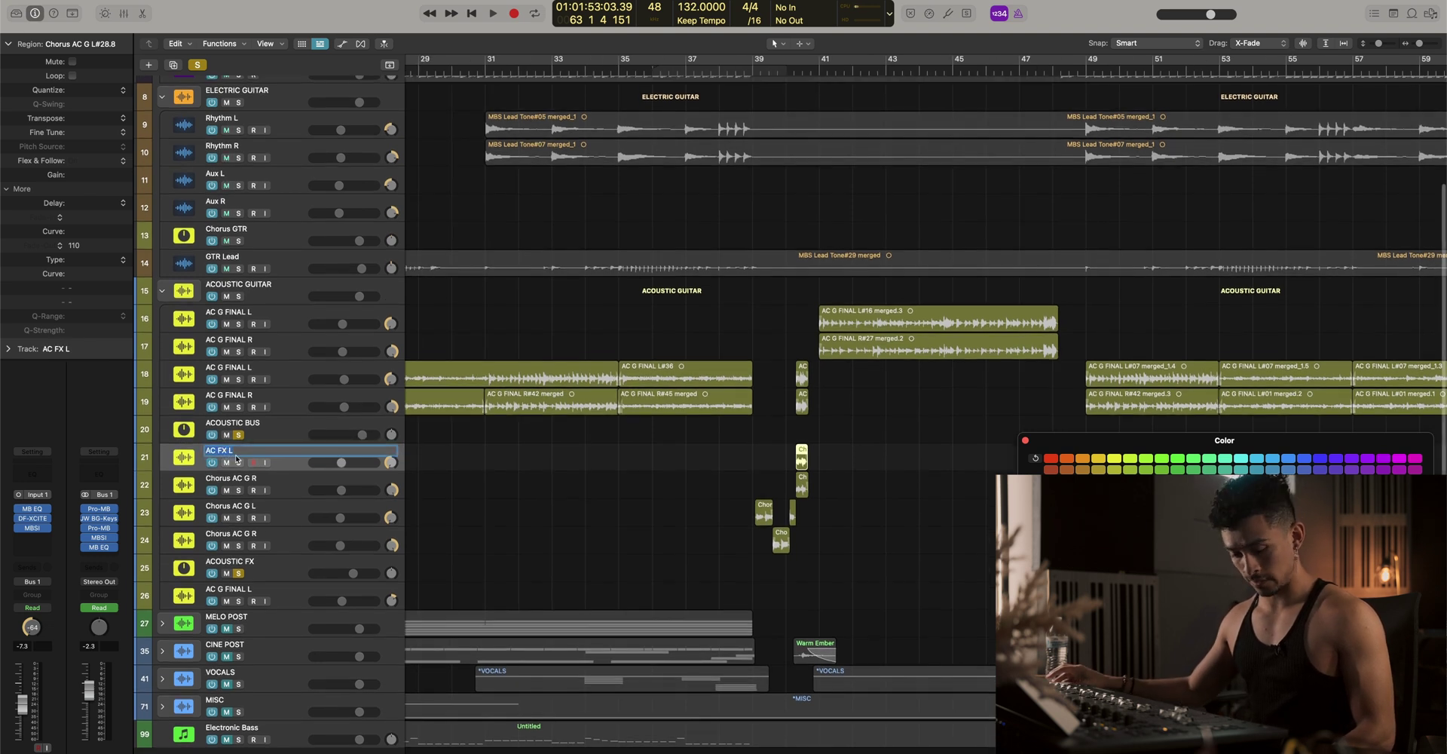
{"action": "double_click", "coordinate": [259, 478]}
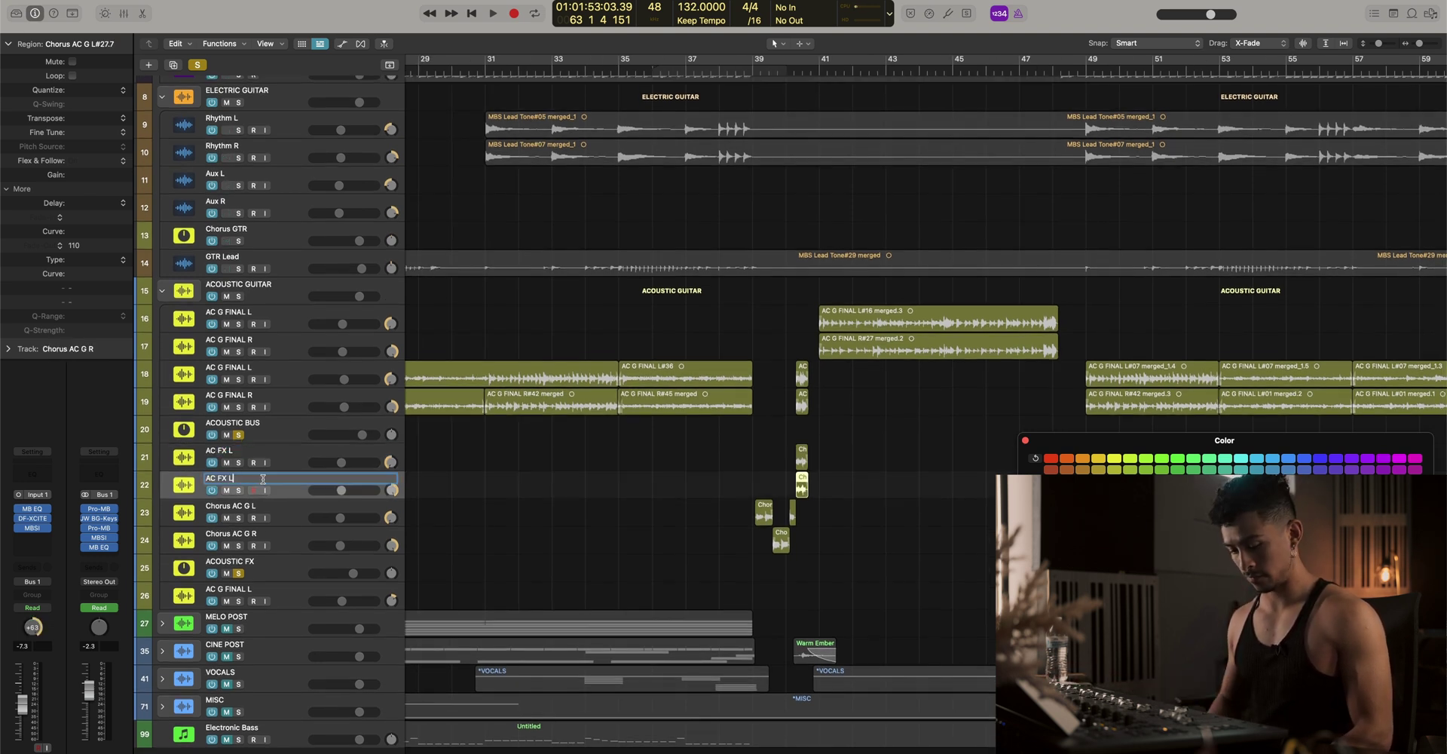
{"action": "key", "text": "Tab"}
{"action": "type", "text": "AC LOFI L"}
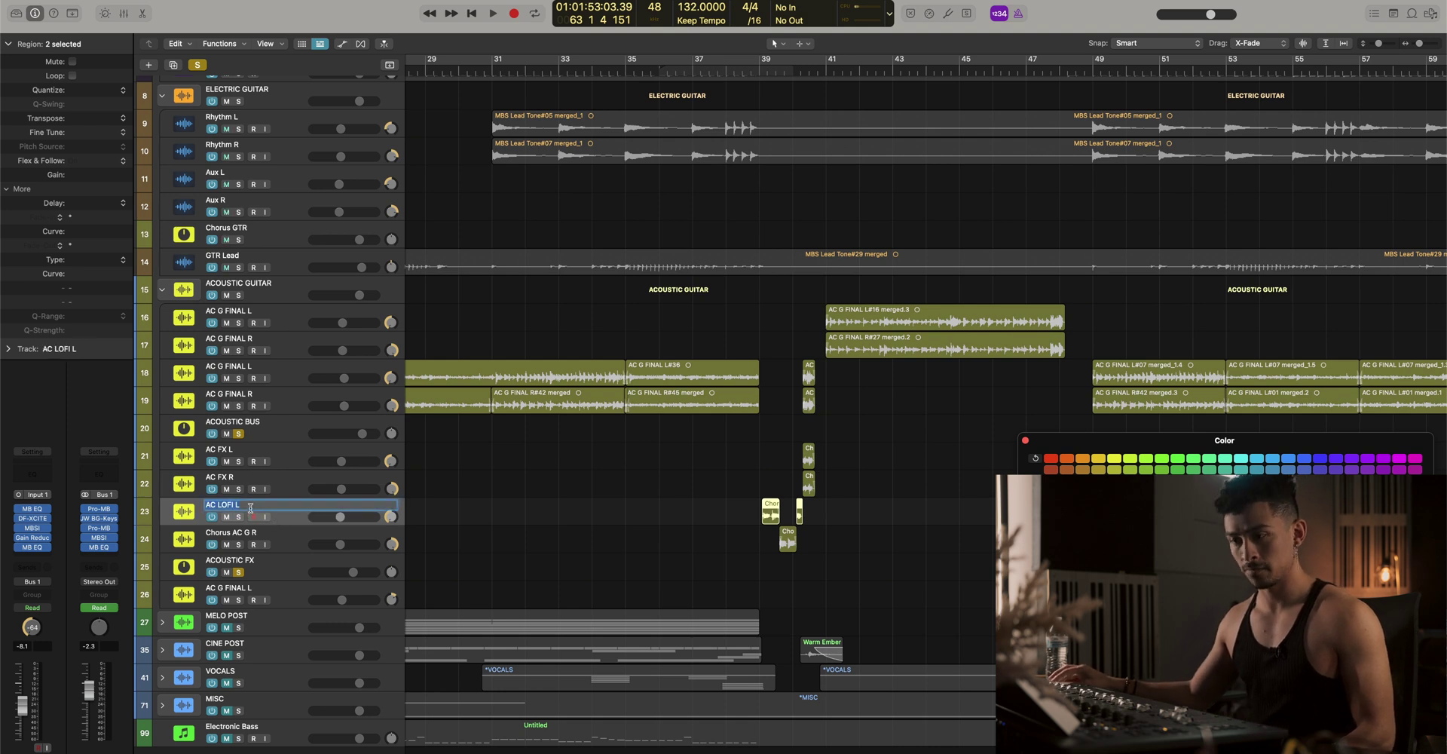
{"action": "double_click", "coordinate": [257, 535]}
{"action": "type", "text": "AC LOFI R"}
Rename the AC G FINAL L track below ACOUSTIC FX as AC SHIMMER
{"action": "left_click", "coordinate": [291, 598]}
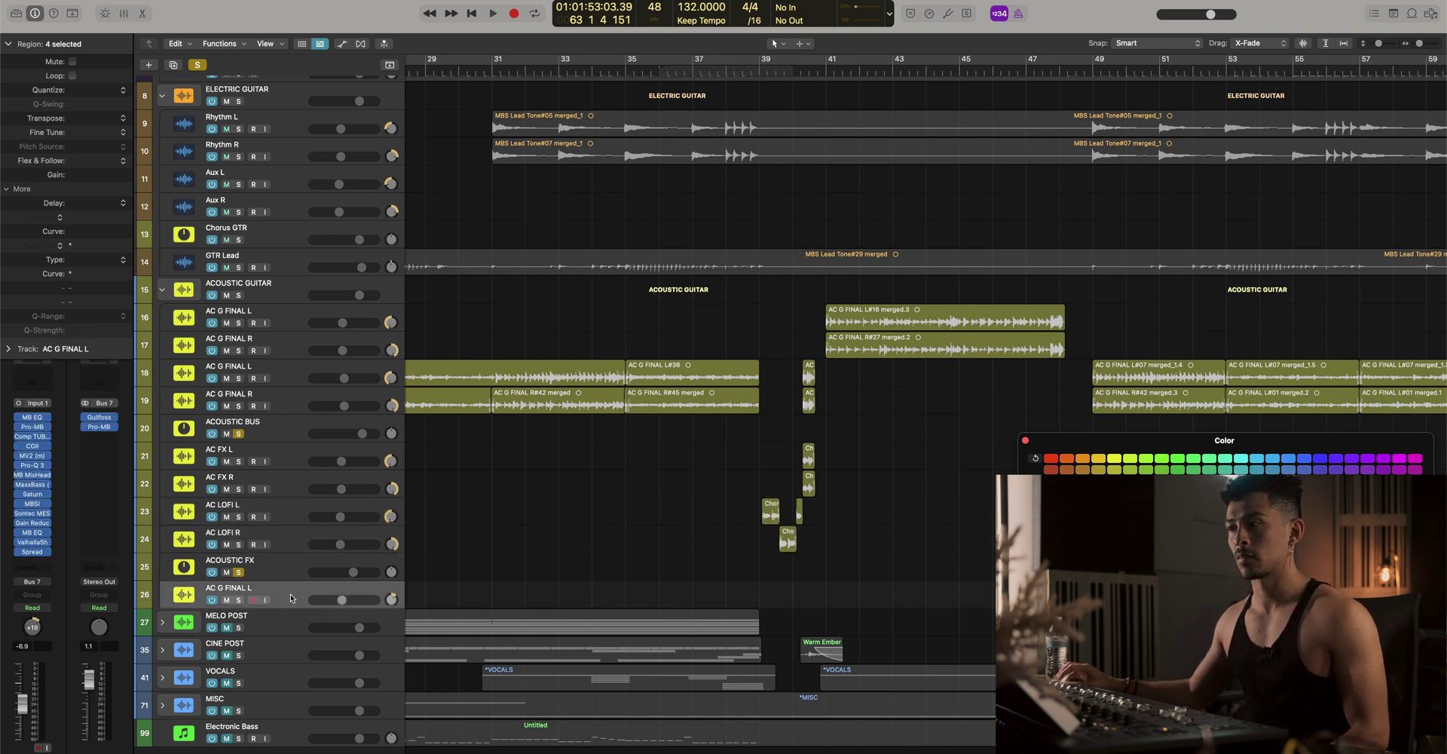
{"action": "key", "text": "super+Left"}
{"action": "key", "text": "super+Left"}
{"action": "key", "text": "super+Left"}
{"action": "key", "text": "super+Left"}
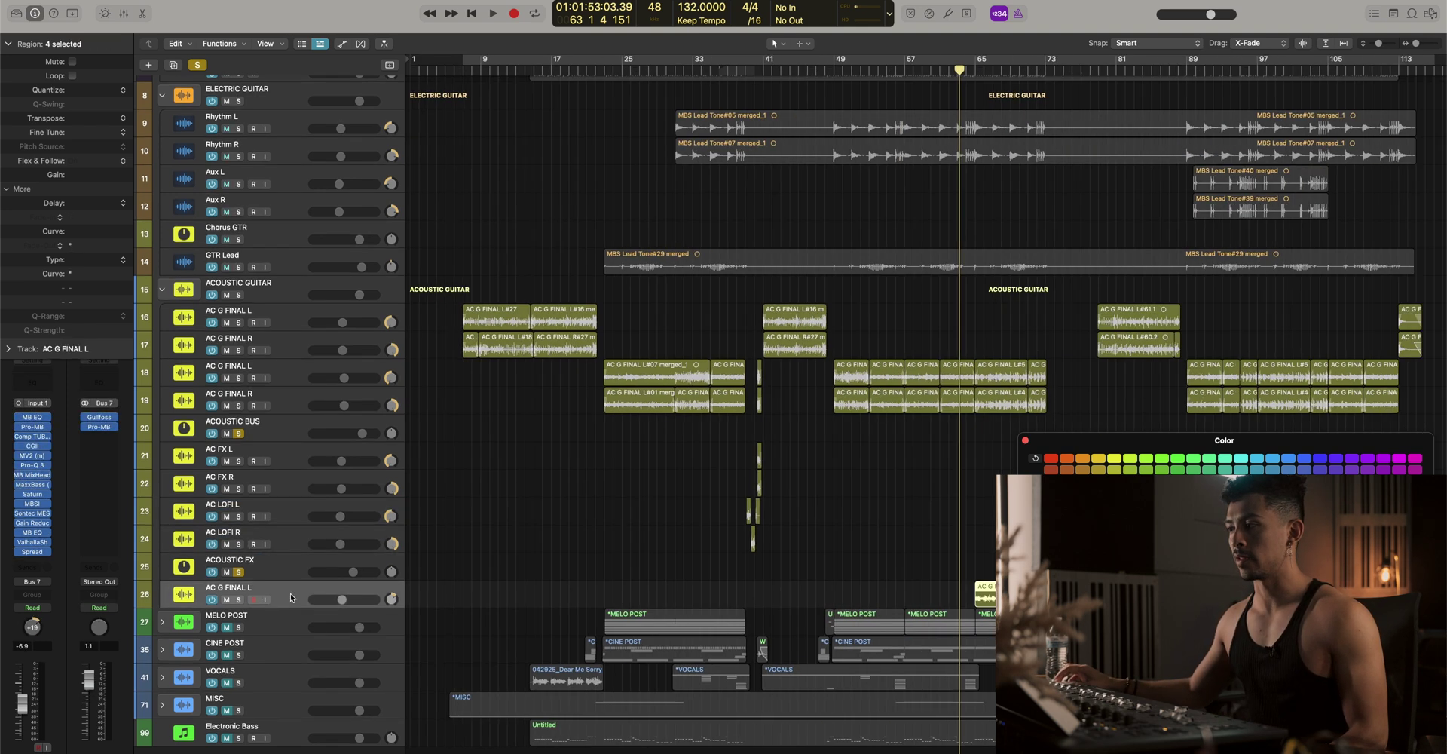
{"action": "type", "text": "AC AMBEINT"}
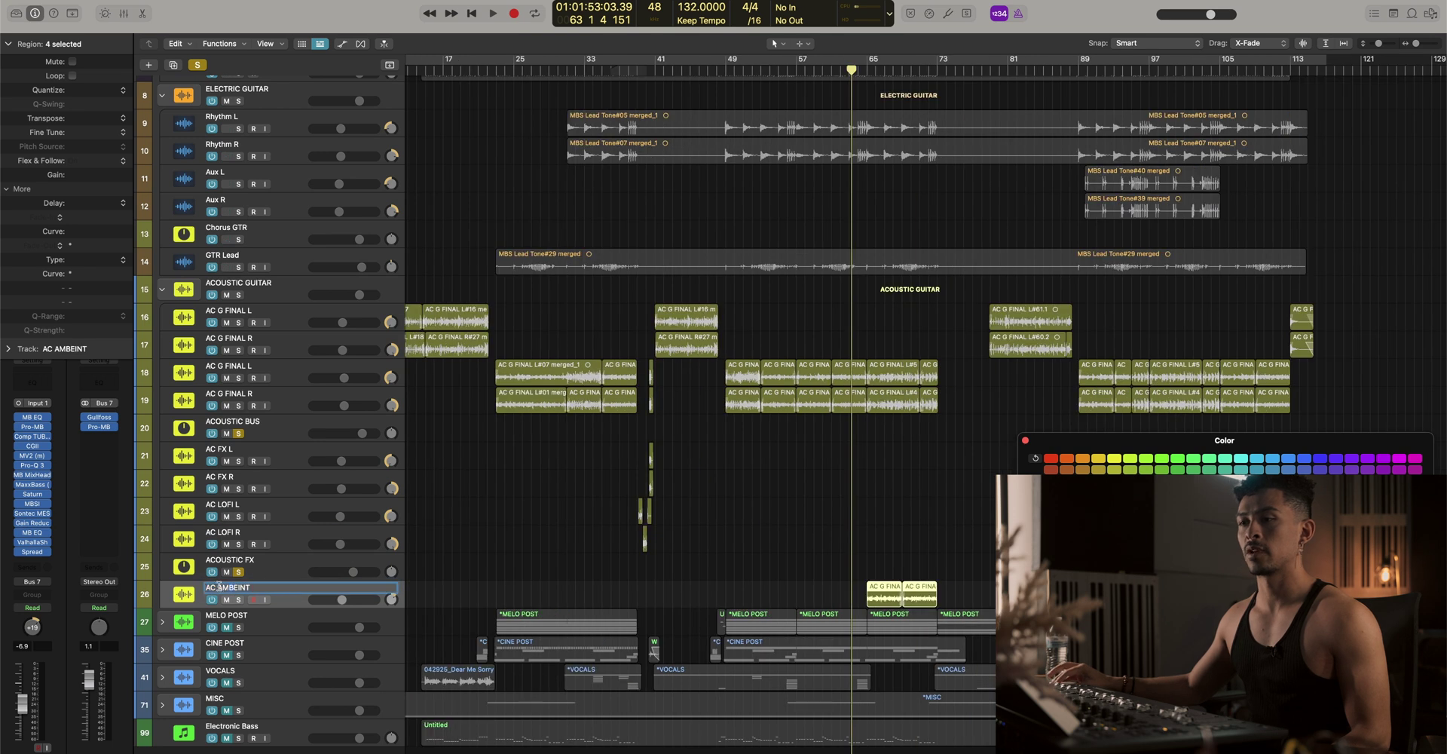
{"action": "type", "text": "AC SH"}
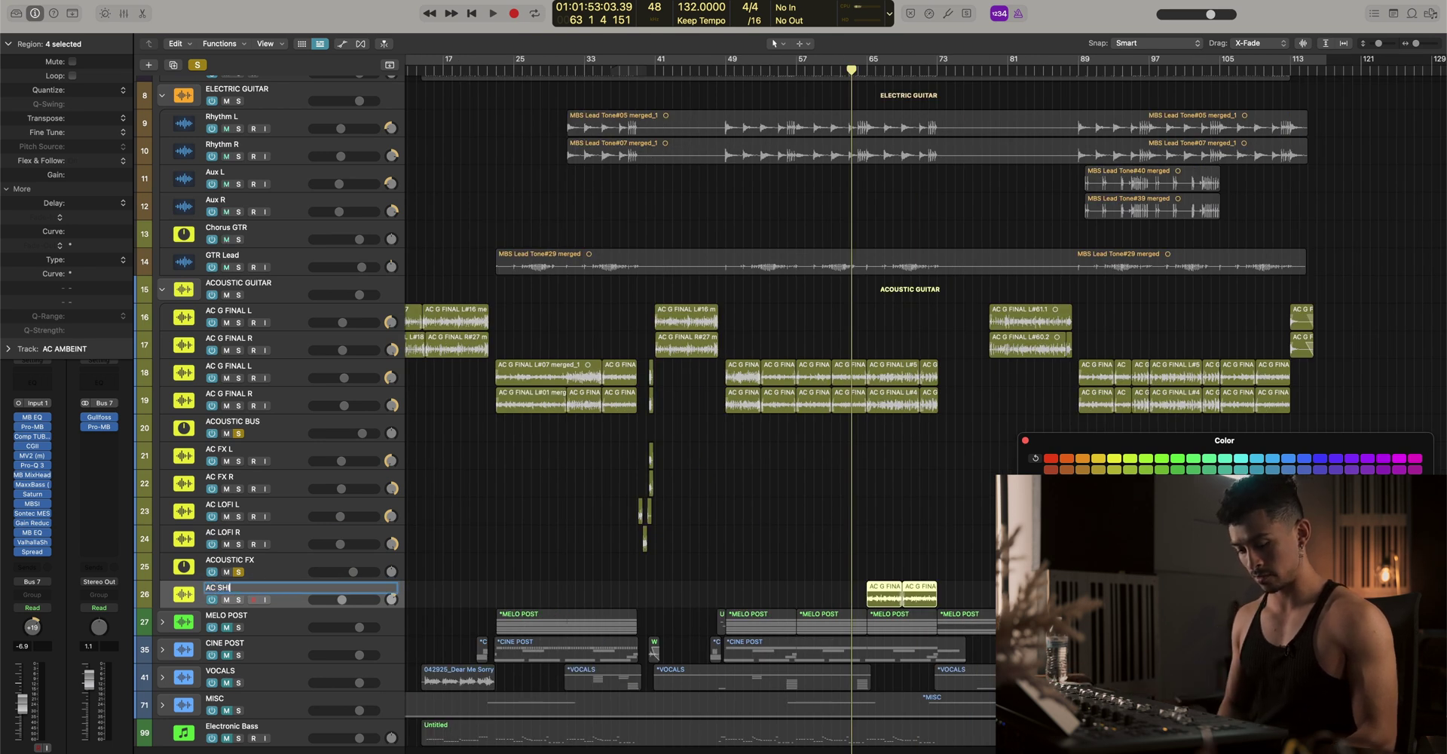
{"action": "type", "text": "IMMER"}
{"action": "key", "text": "Return"}
Play back the soloed acoustic tracks to check AC SHIMMER, and clear the solos on ACOUSTIC FX and AC SHIMMER
{"action": "key", "text": "space"}
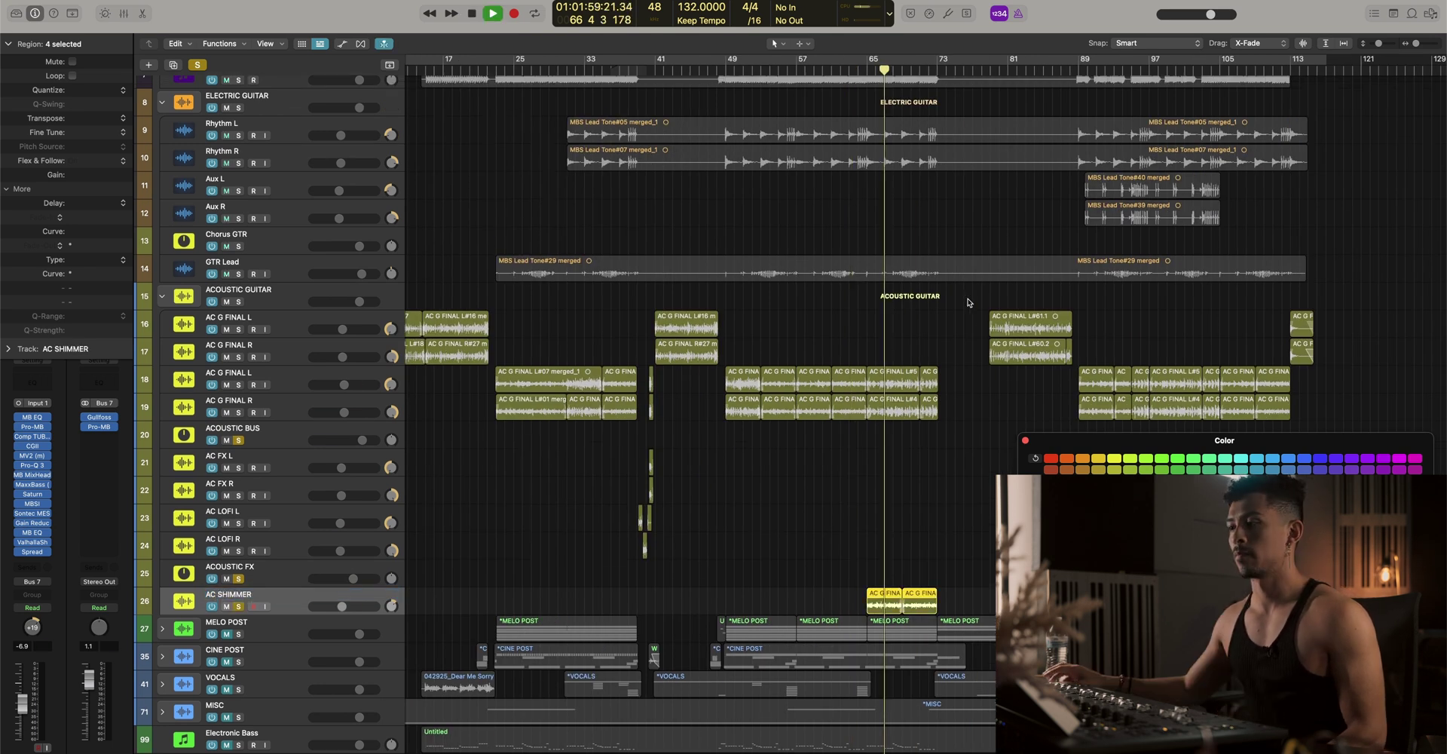
{"action": "left_click", "coordinate": [238, 579]}
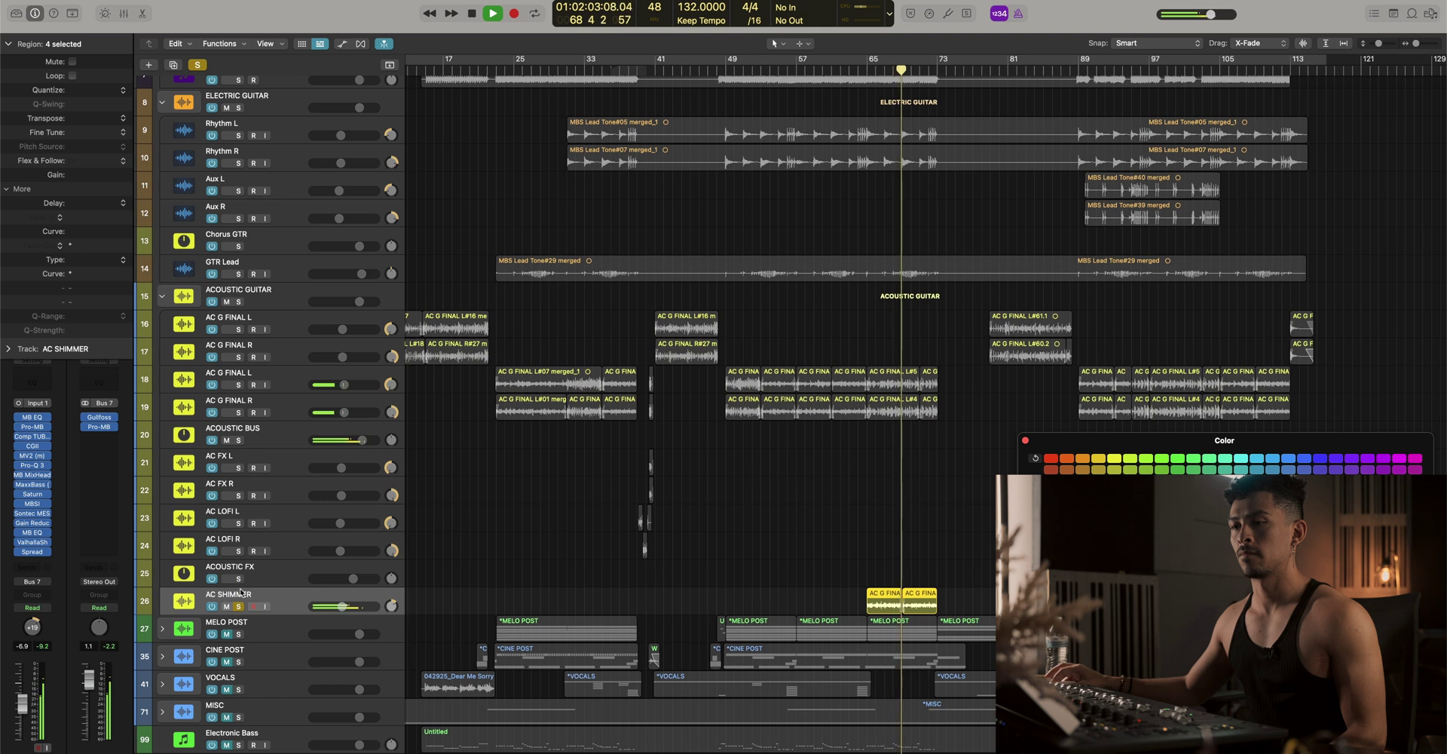
{"action": "key", "text": "space"}
{"action": "left_click", "coordinate": [239, 606]}
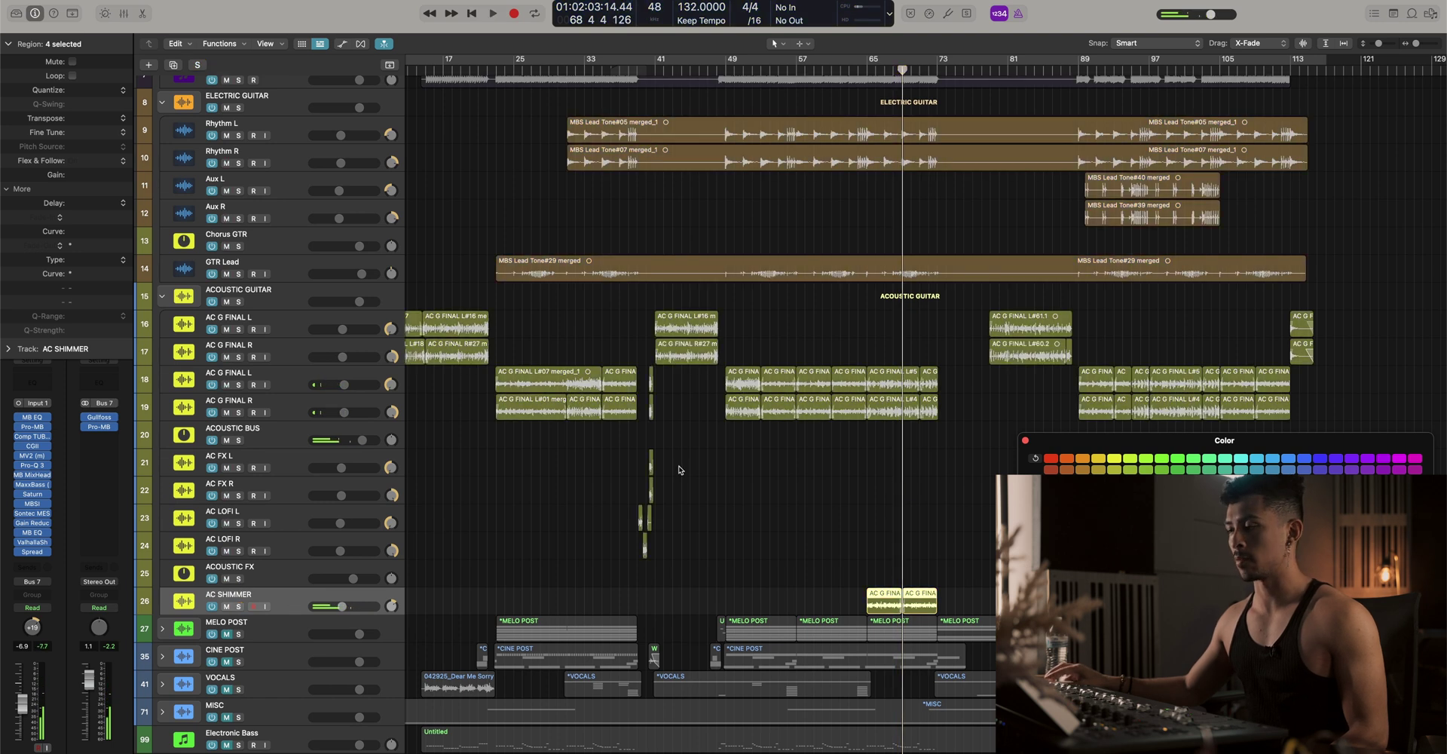
Join the split regions on the four AC G FINAL tracks into one region per track
{"action": "left_click", "coordinate": [661, 490], "text": "ctrl+alt"}
{"action": "left_click_drag", "start_coordinate": [984, 435], "coordinate": [430, 348]}
{"action": "key", "text": "super+j"}
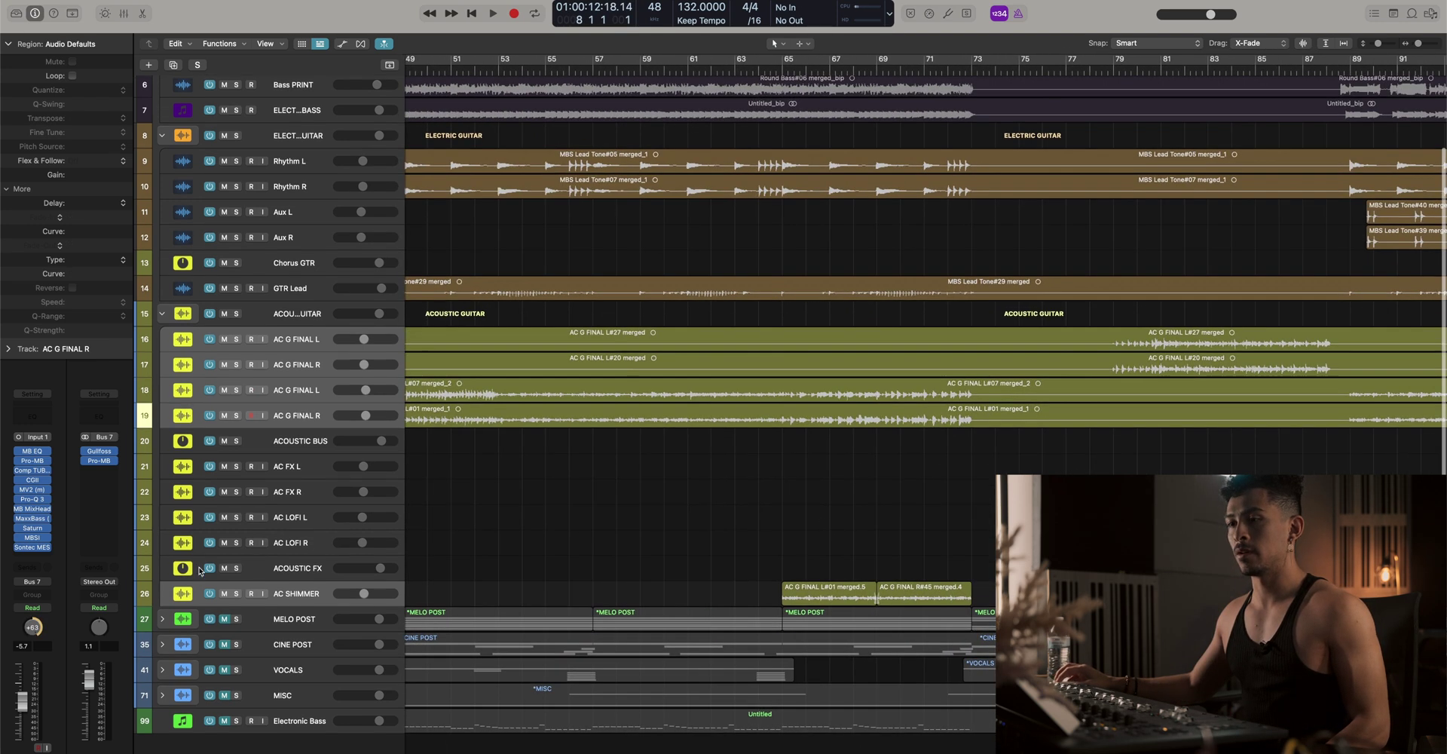
Join the two adjacent AC SHIMMER regions starting at bar 65 into one region
{"action": "left_click_drag", "start_coordinate": [702, 552], "coordinate": [984, 590]}
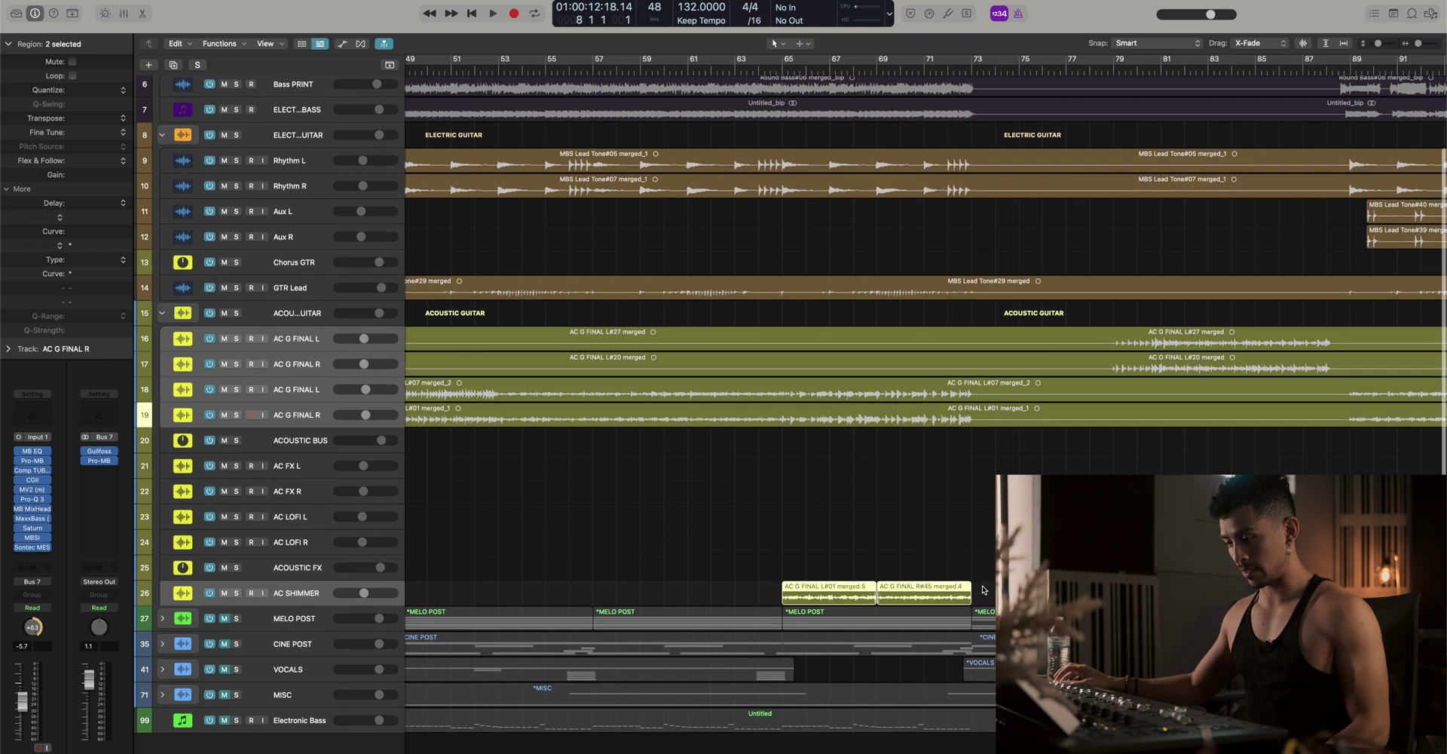
{"action": "key", "text": "z"}
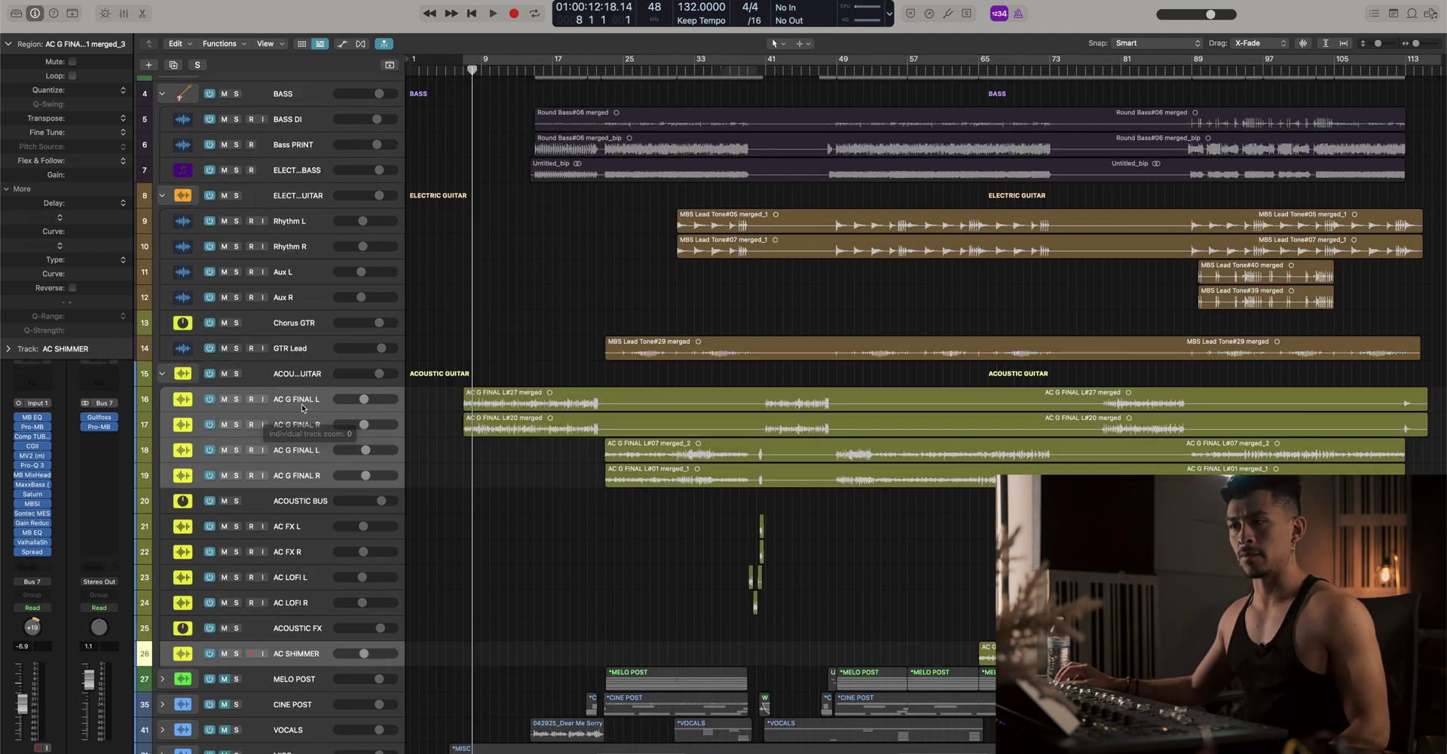
Rename the four AC G FINAL tracks in the acoustic guitar stack as ACG VERSE L, ACG VERSE R, ACG CHORUS L and ACG CHORUS R
{"action": "left_click", "coordinate": [300, 408]}
{"action": "double_click", "coordinate": [300, 408]}
{"action": "type", "text": "ACG L"}
{"action": "scroll", "coordinate": [549, 428], "scroll_direction": "down", "scroll_amount": 3}
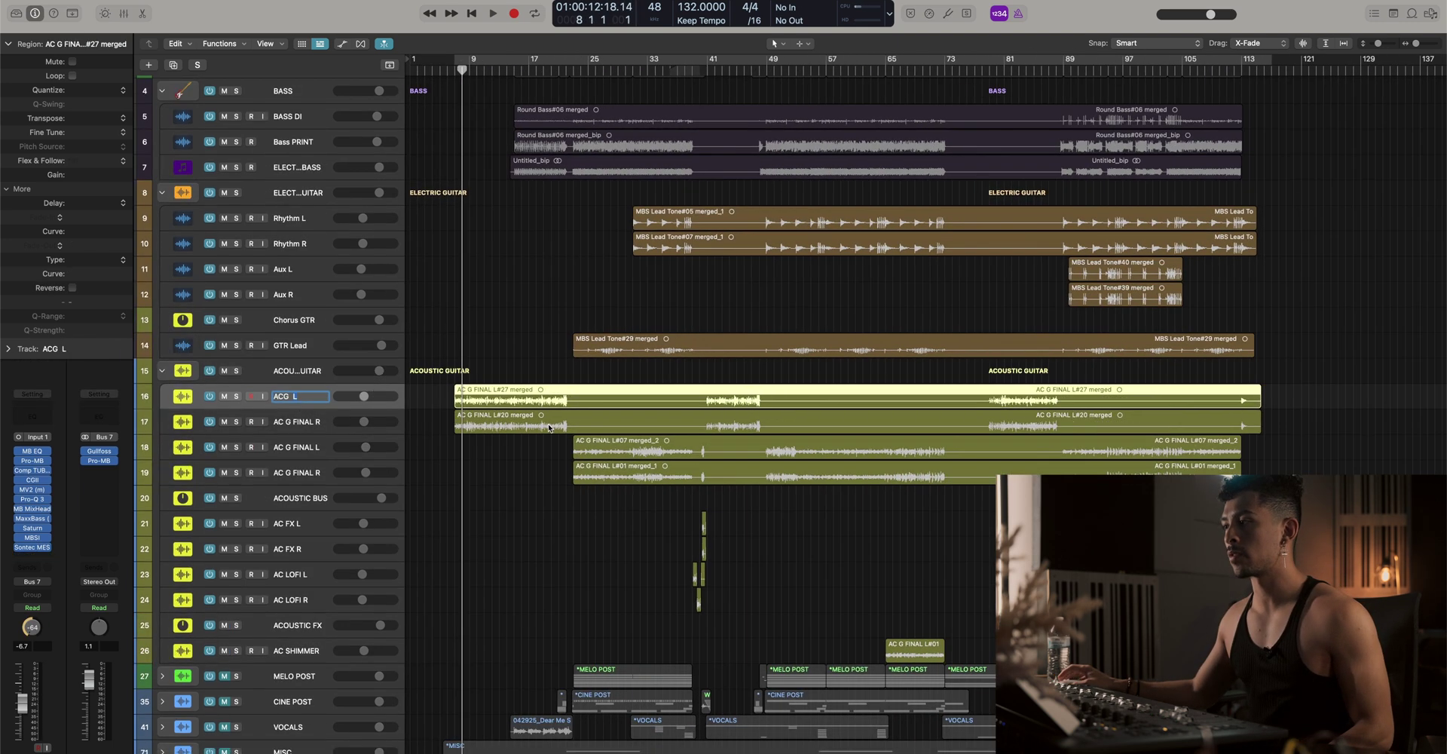
{"action": "scroll", "coordinate": [302, 362], "scroll_direction": "down", "scroll_amount": 2}
{"action": "double_click", "coordinate": [301, 362]}
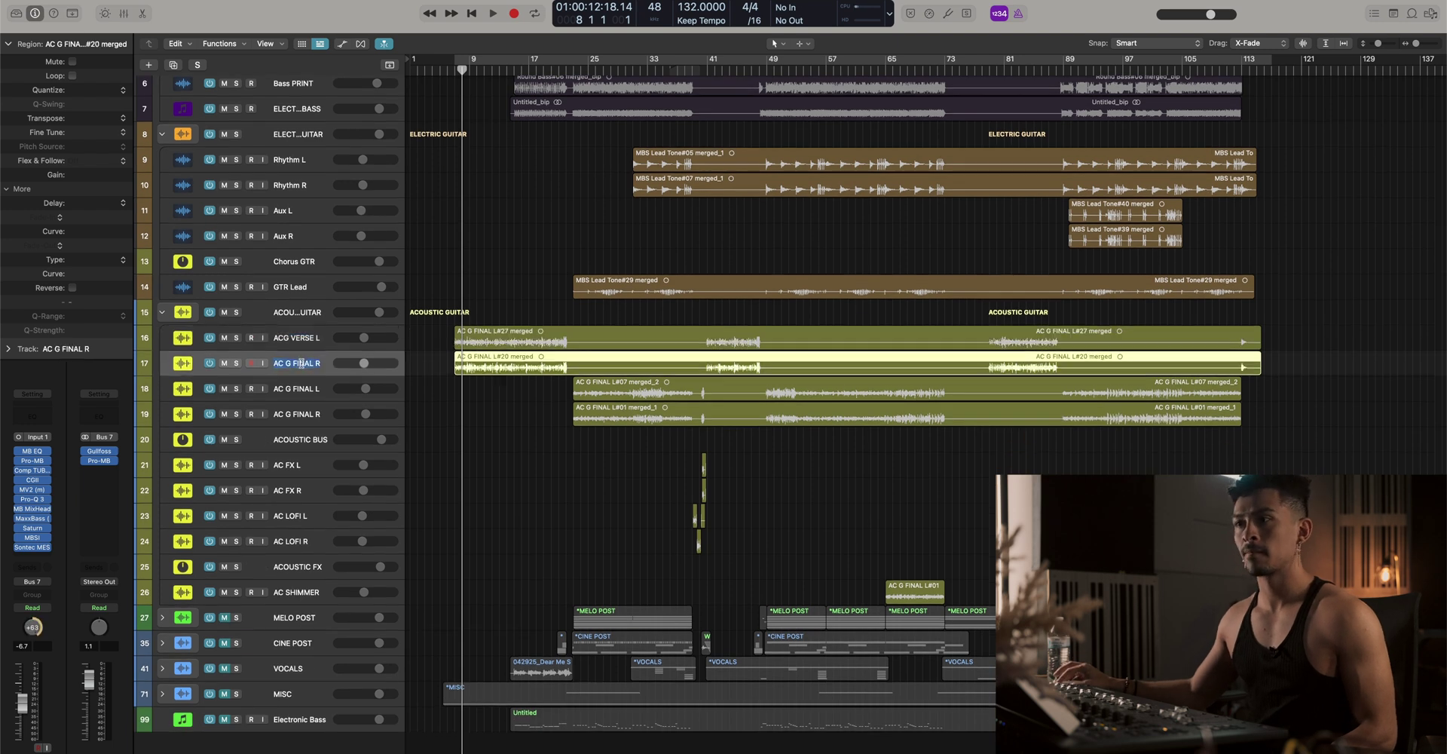
{"action": "double_click", "coordinate": [294, 414]}
{"action": "type", "text": "ACG VERSE R"}
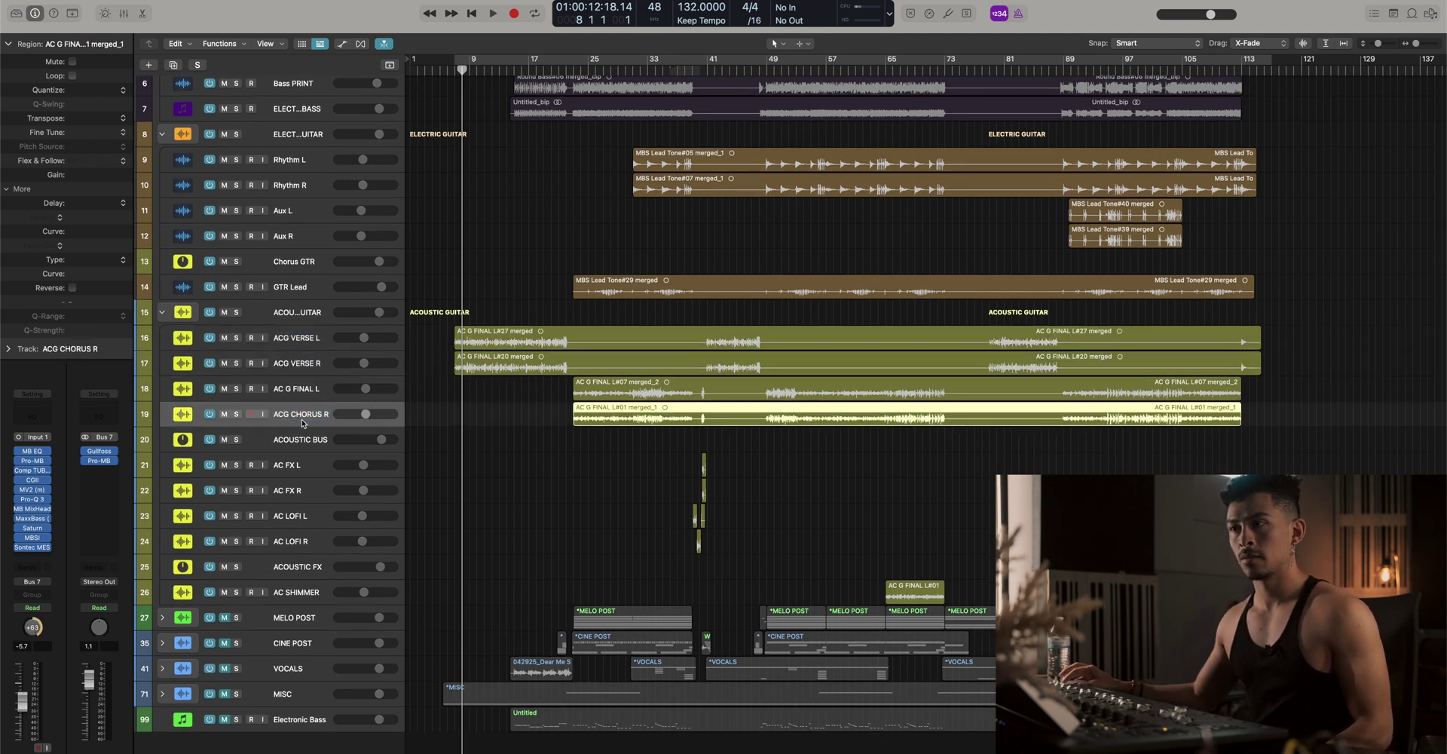
{"action": "double_click", "coordinate": [308, 389]}
{"action": "type", "text": "ACG CHORUS R"}
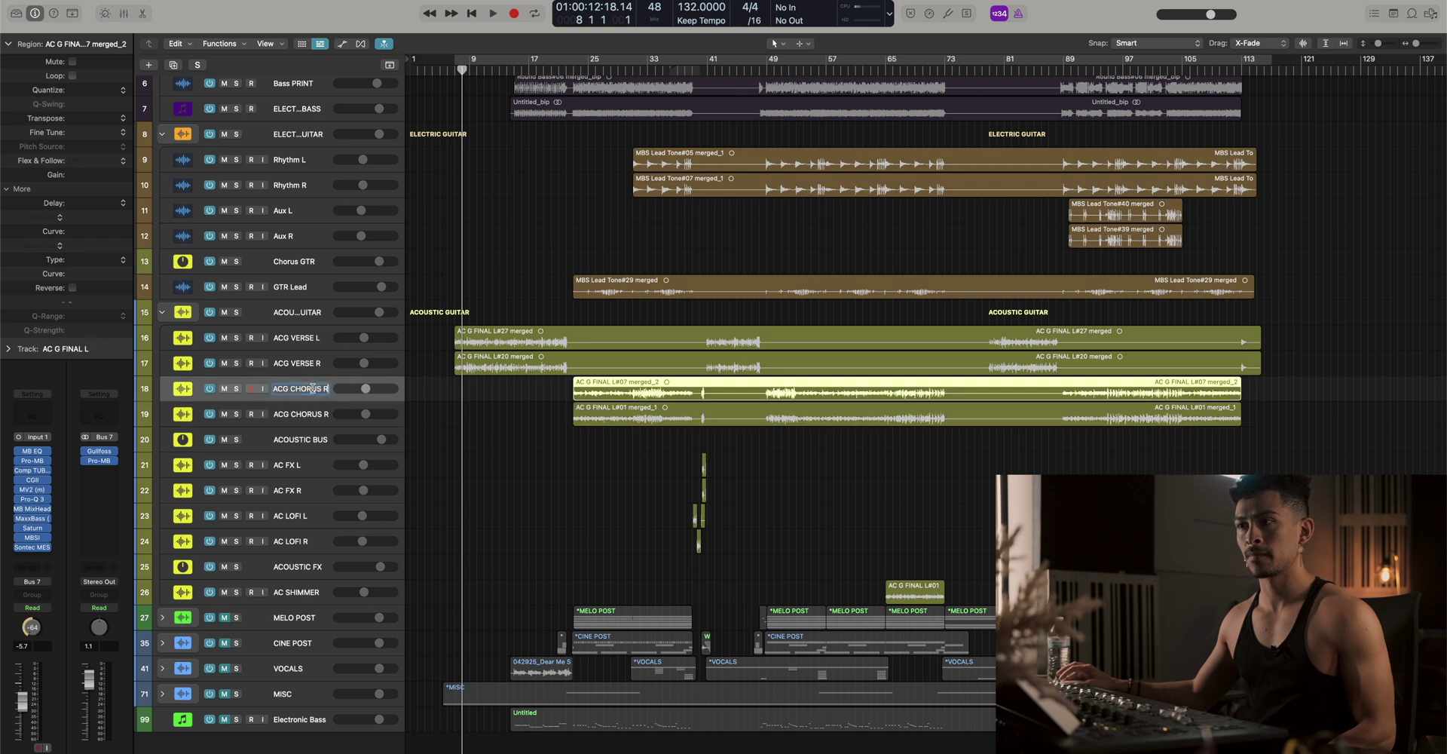
{"action": "key", "text": "BackSpace"}
{"action": "type", "text": "L"}
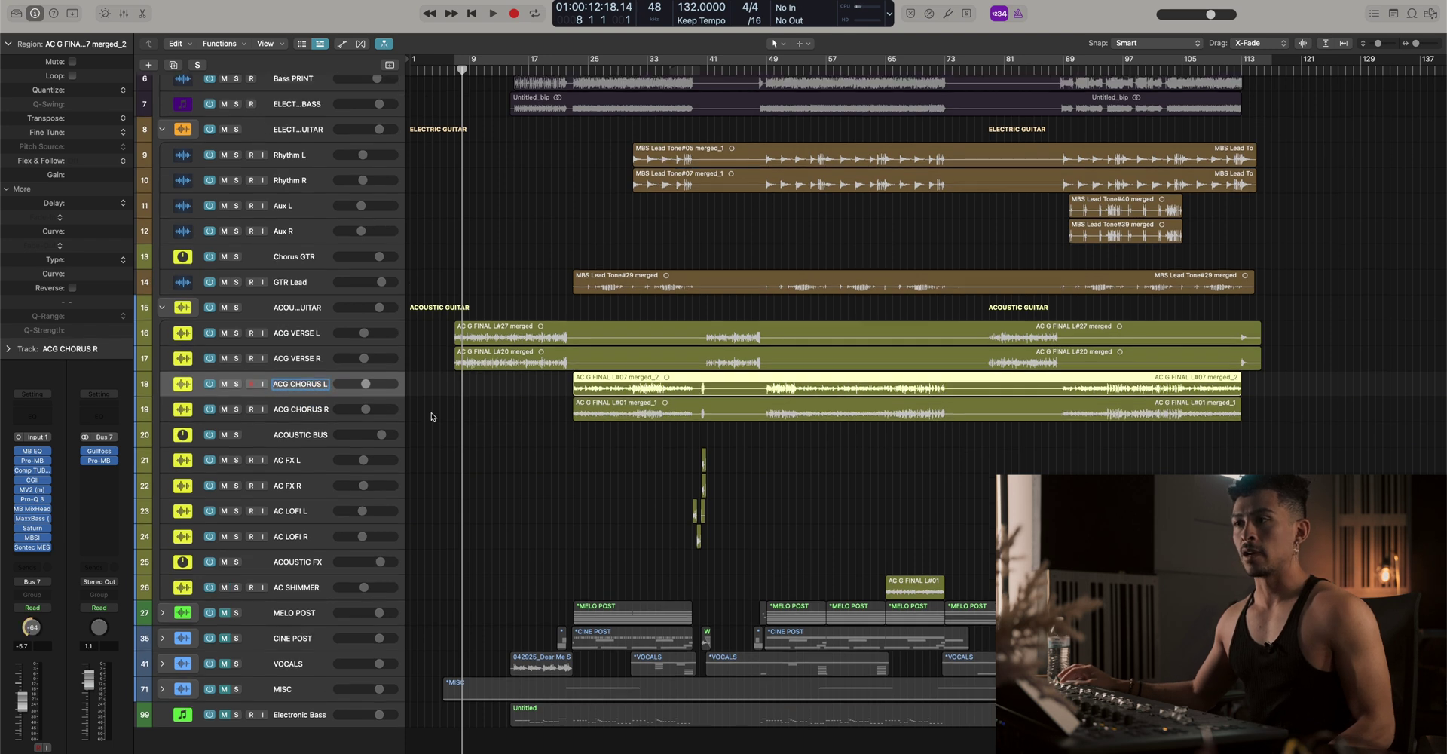
{"action": "left_click", "coordinate": [566, 462]}
Select the ACG VERSE L and ACG VERSE R regions and play back the verse to check them
{"action": "scroll", "coordinate": [545, 425], "scroll_direction": "up", "scroll_amount": 5}
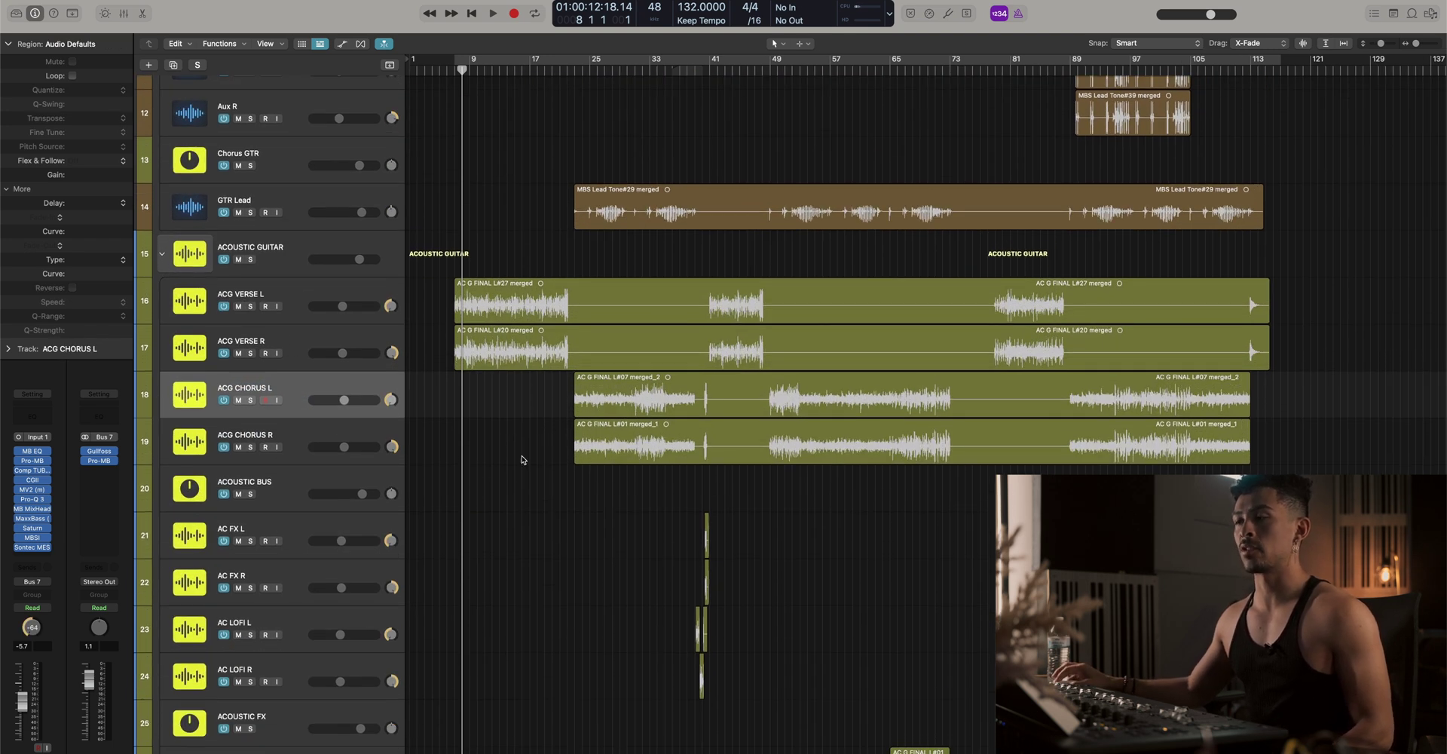
{"action": "scroll", "coordinate": [538, 458], "scroll_direction": "down", "scroll_amount": 3}
{"action": "left_click_drag", "start_coordinate": [431, 299], "coordinate": [452, 350]}
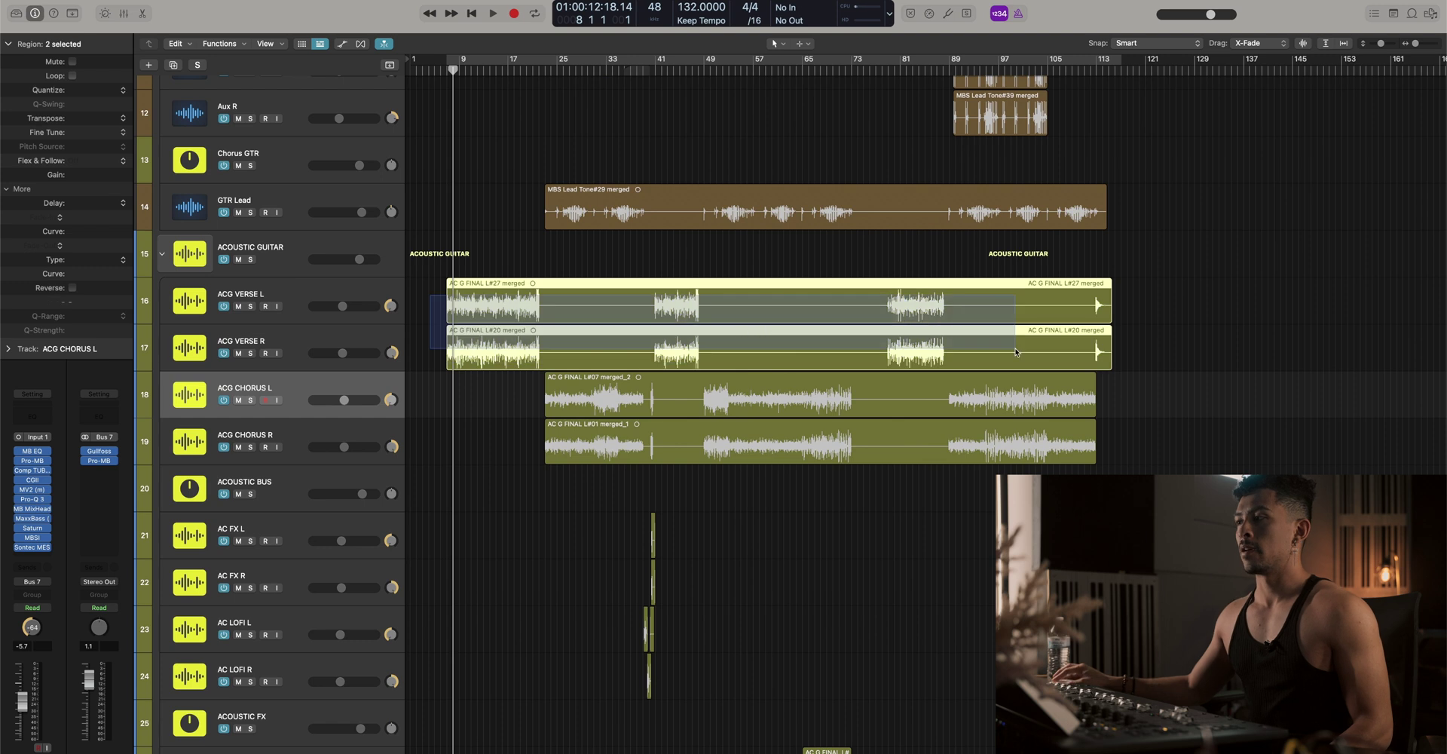
{"action": "left_click_drag", "start_coordinate": [1180, 355], "coordinate": [581, 294]}
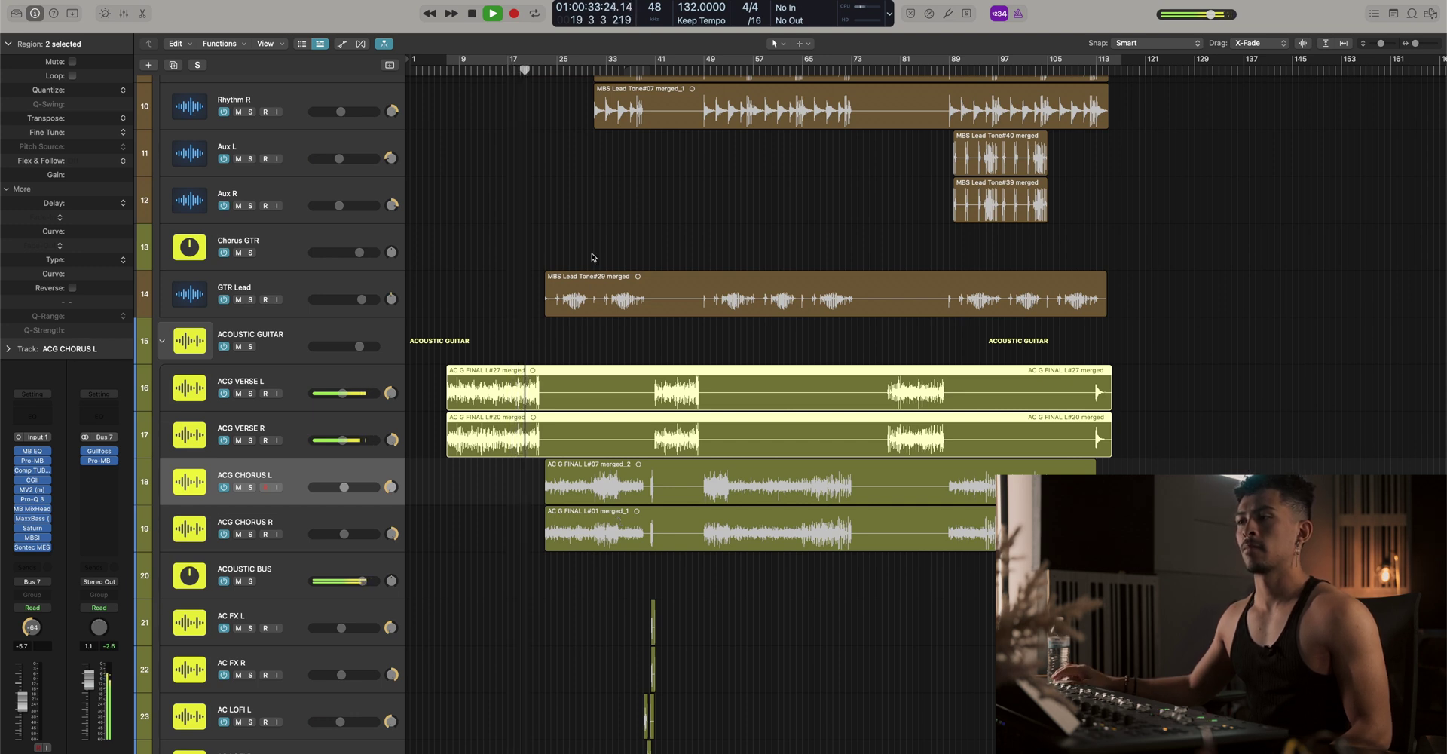
{"action": "key", "text": "space"}
Solo ACG CHORUS L and ACG CHORUS R, play them back from bar 23, and clear the solos
{"action": "left_click", "coordinate": [544, 70]}
{"action": "key", "text": "super+Right"}
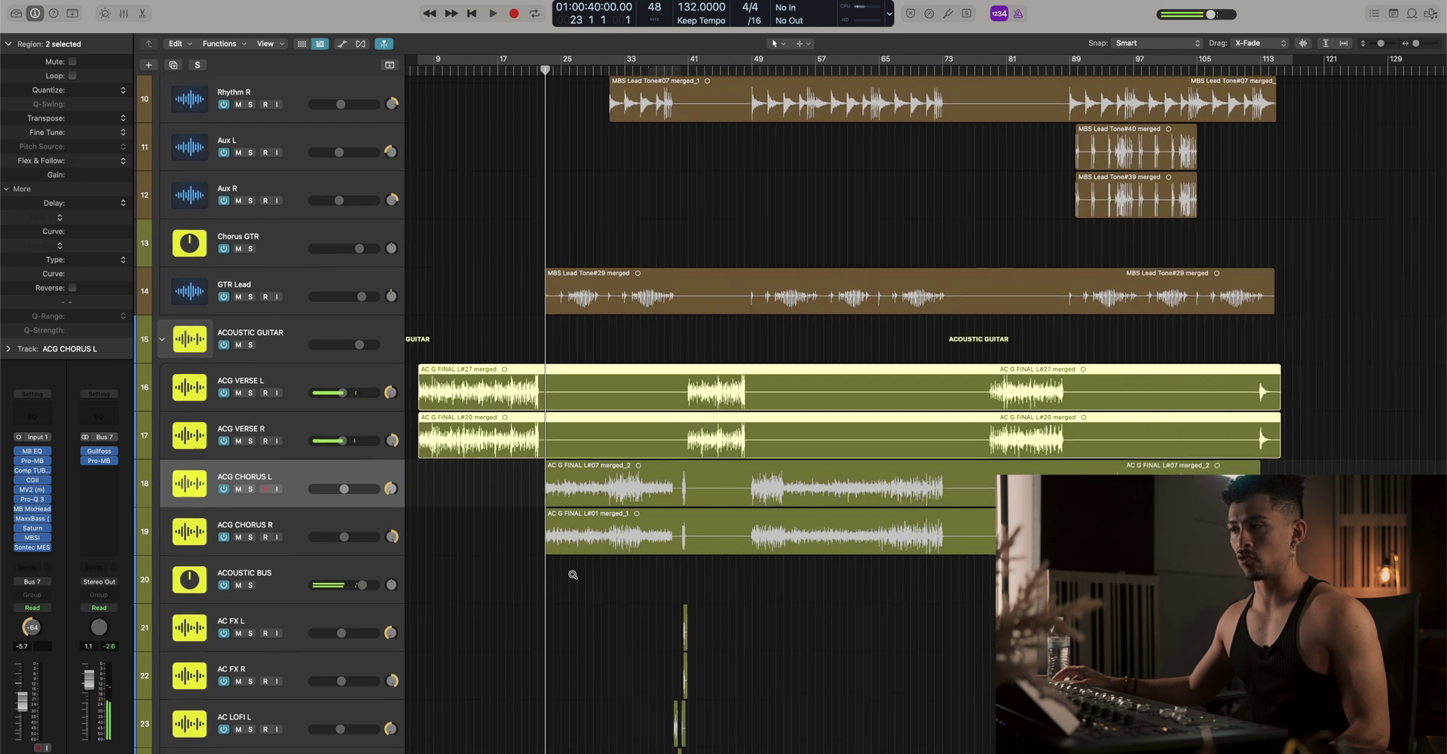
{"action": "key", "text": "super+Down"}
{"action": "key", "text": "s"}
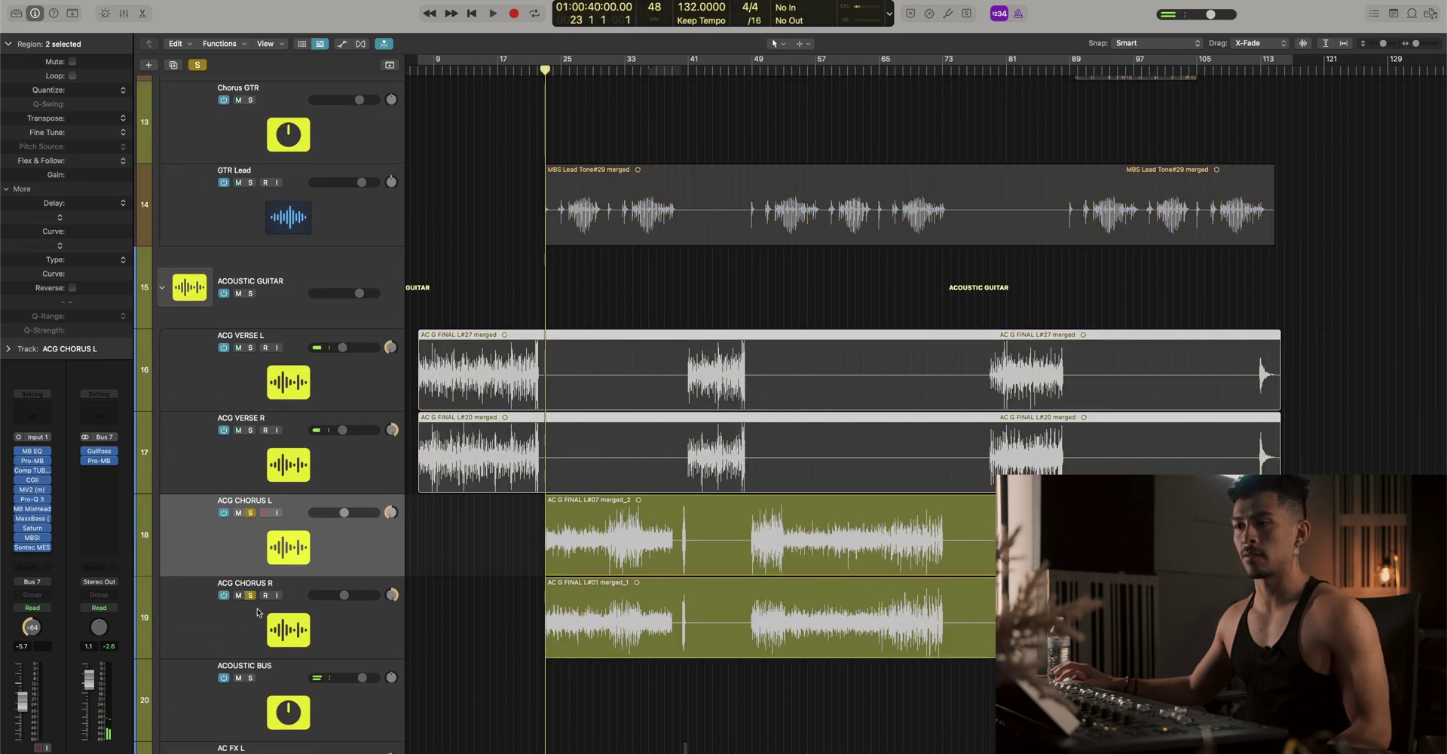
{"action": "key", "text": "space"}
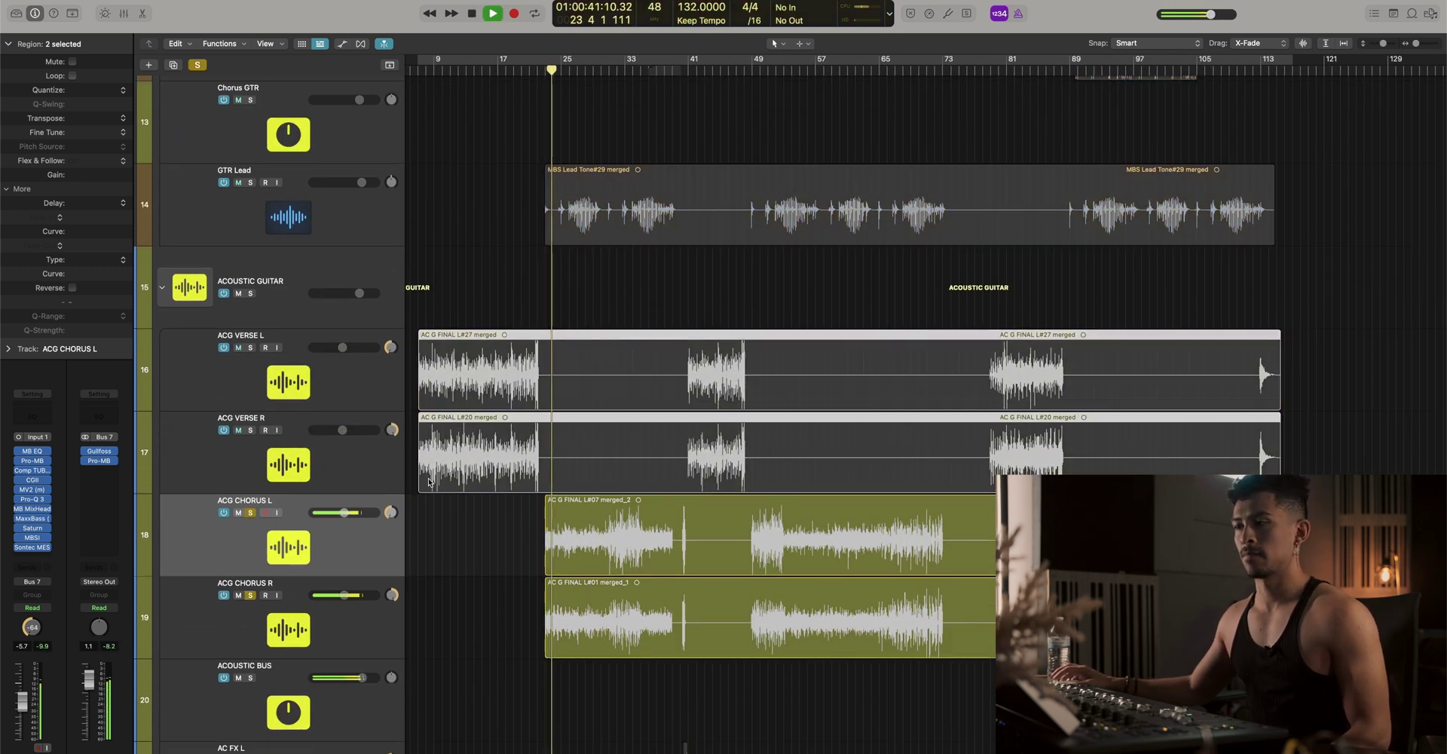
{"action": "scroll", "coordinate": [395, 358], "scroll_direction": "down", "scroll_amount": 1}
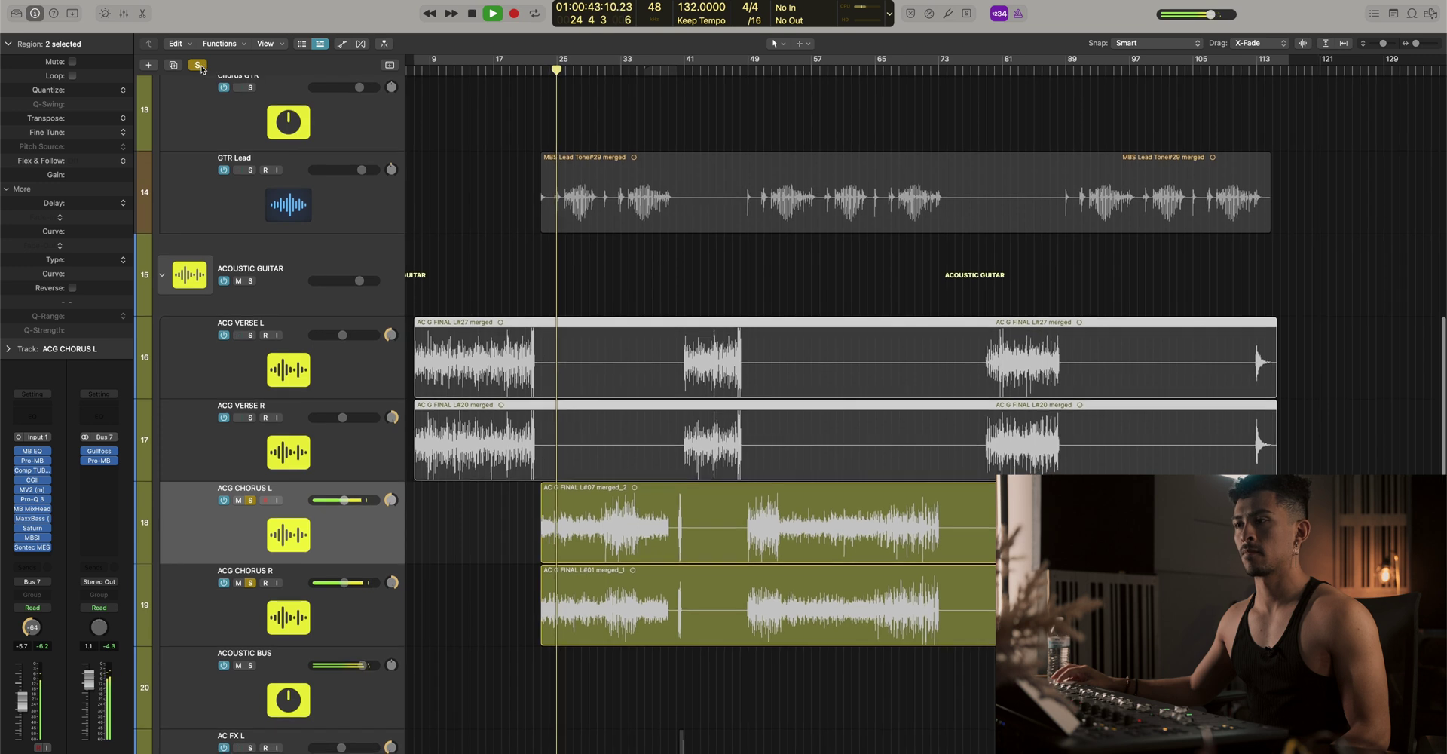
{"action": "key", "text": "space"}
{"action": "left_click", "coordinate": [201, 68]}
Name all regions from the BASS stack down to AC SHIMMER after their tracks
{"action": "scroll", "coordinate": [668, 432], "scroll_direction": "down", "scroll_amount": 3}
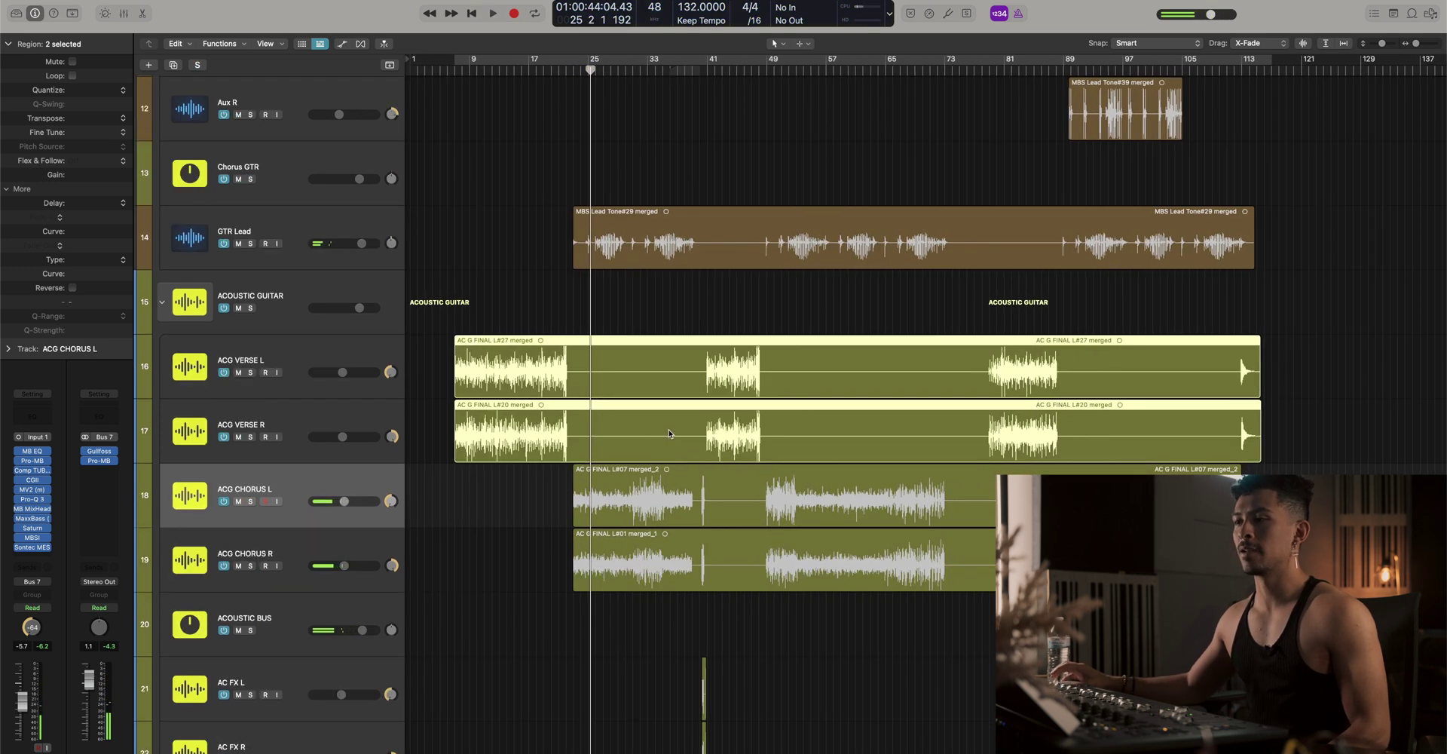
{"action": "scroll", "coordinate": [657, 432], "scroll_direction": "down", "scroll_amount": 3}
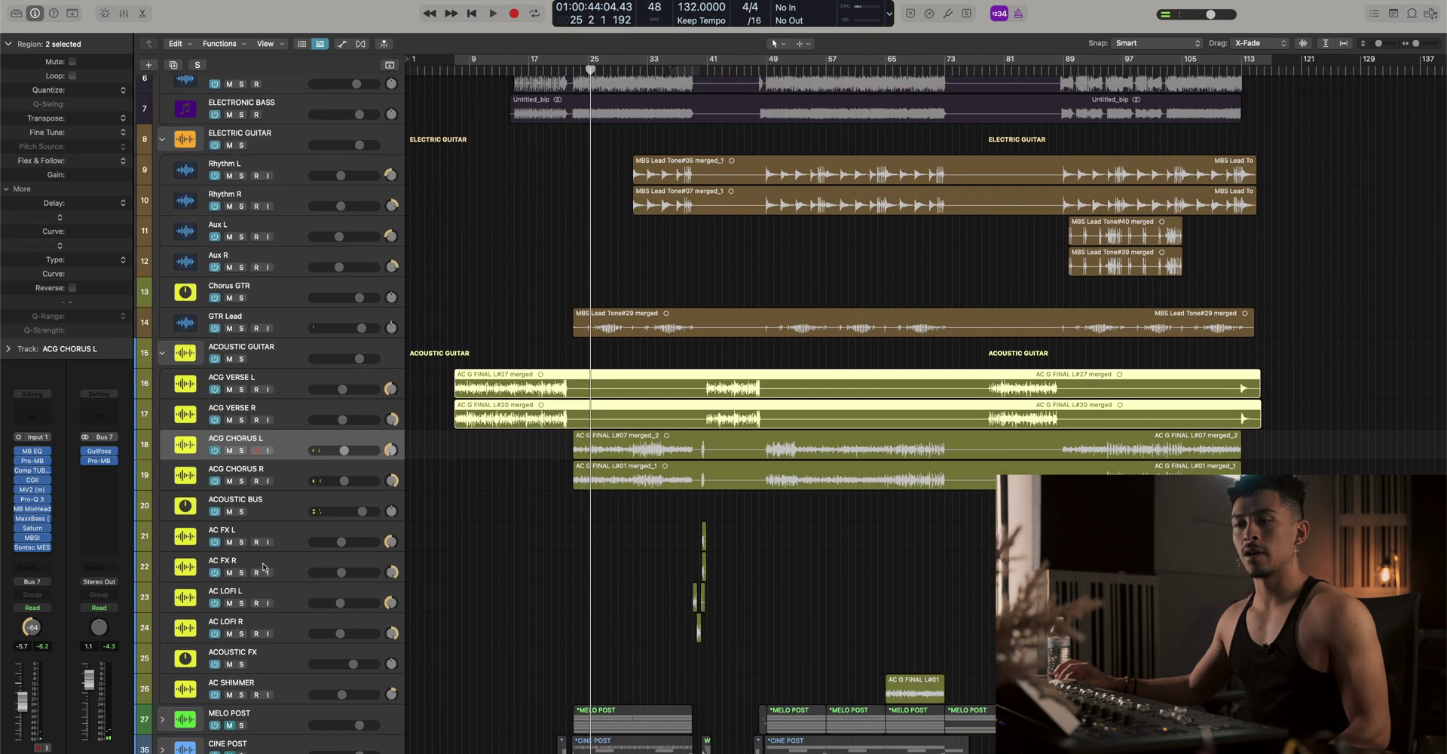
{"action": "left_click", "coordinate": [272, 701]}
{"action": "scroll", "coordinate": [287, 165], "scroll_direction": "up", "scroll_amount": 3}
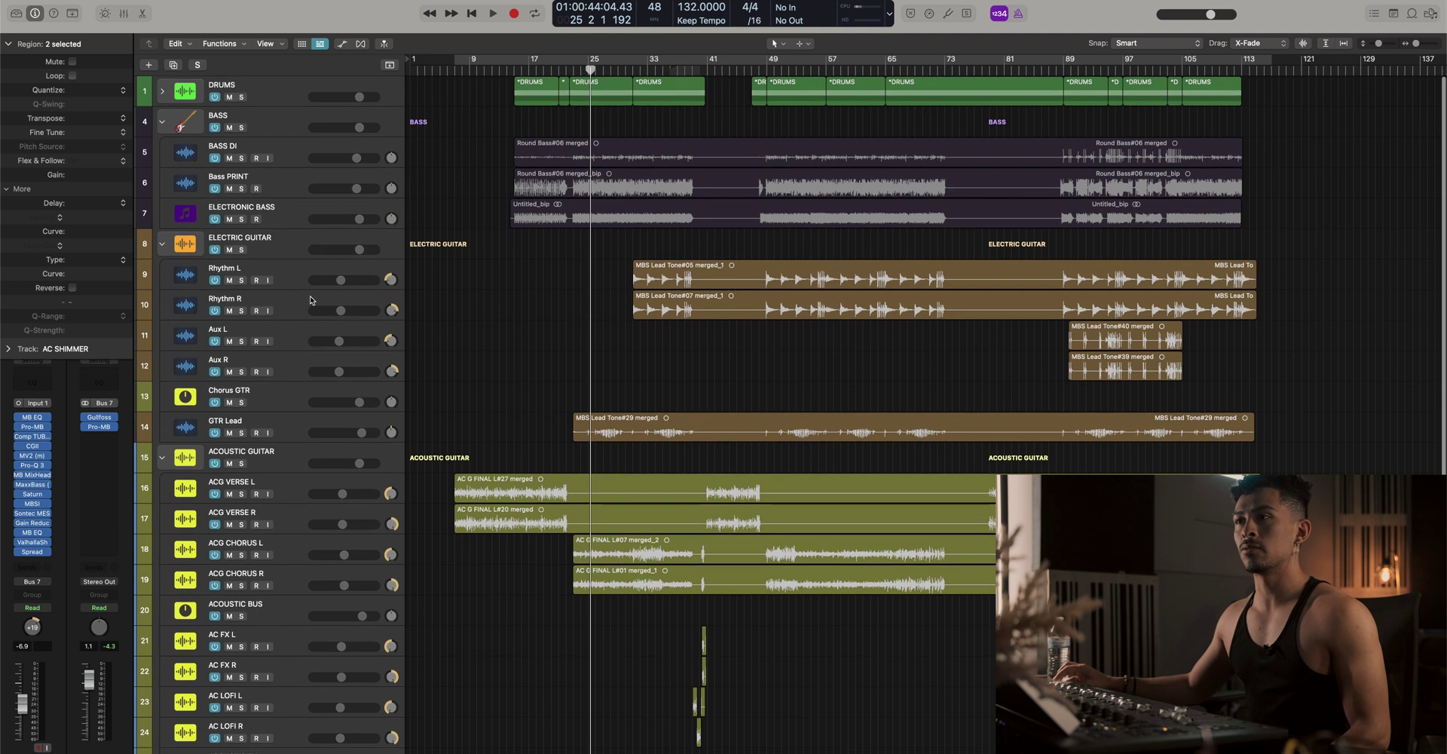
{"action": "left_click", "coordinate": [278, 125], "text": "shift"}
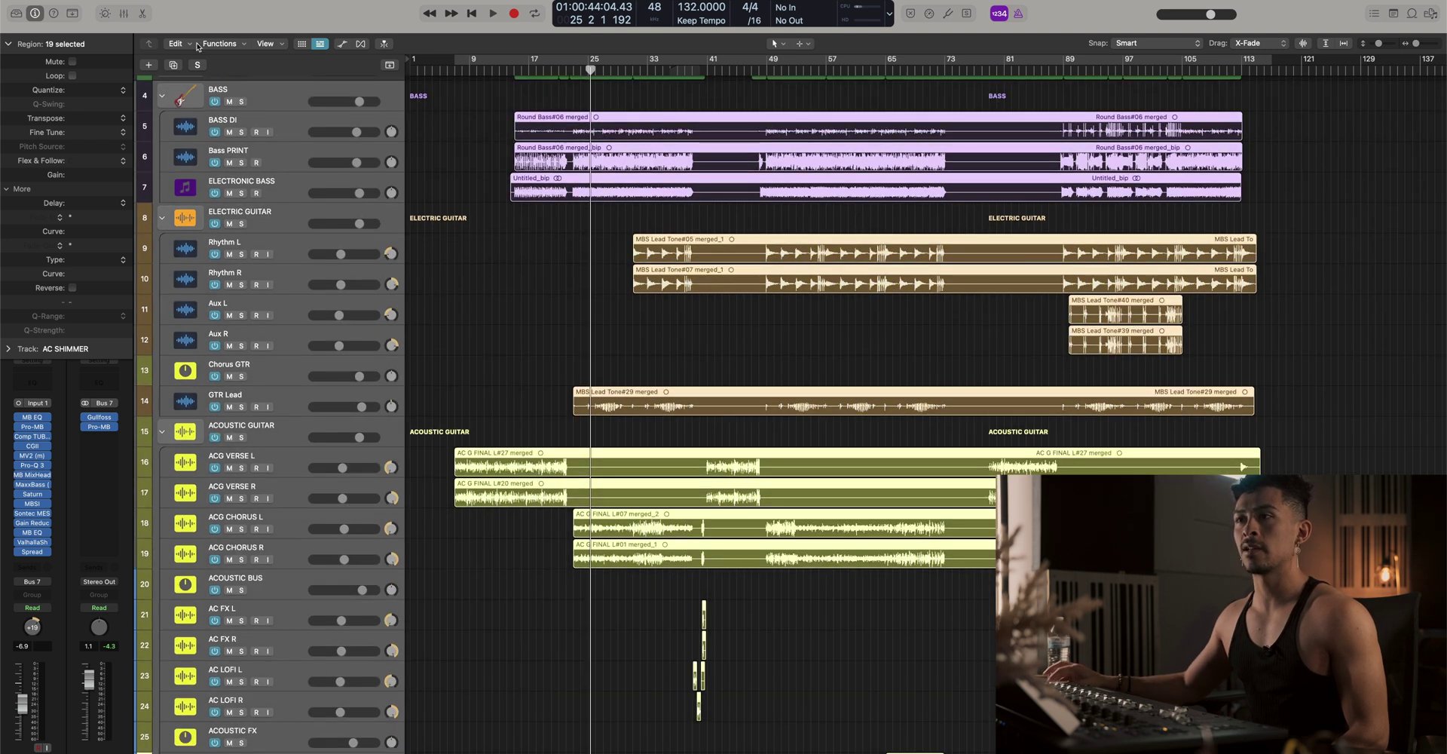
{"action": "left_click", "coordinate": [225, 44]}
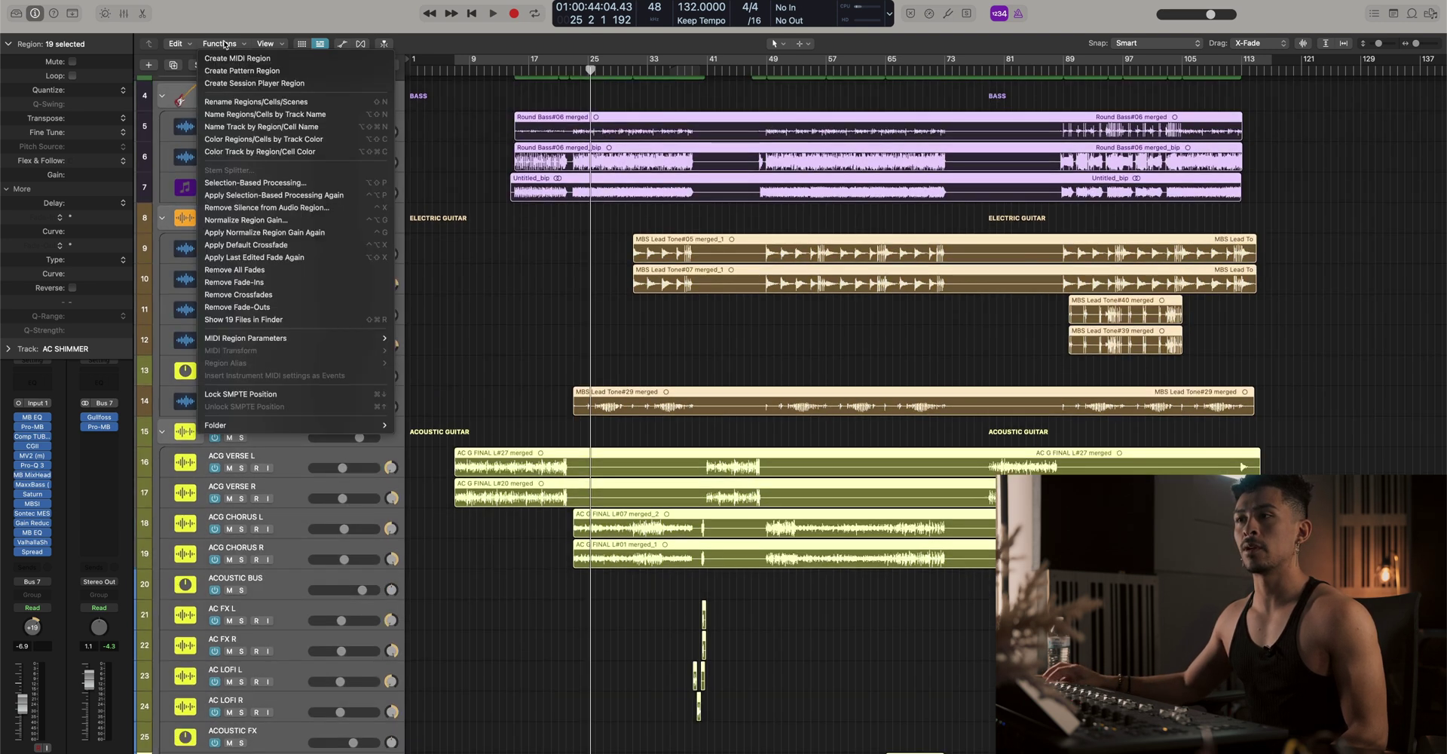
{"action": "left_click", "coordinate": [256, 115]}
{"action": "left_click", "coordinate": [634, 327]}
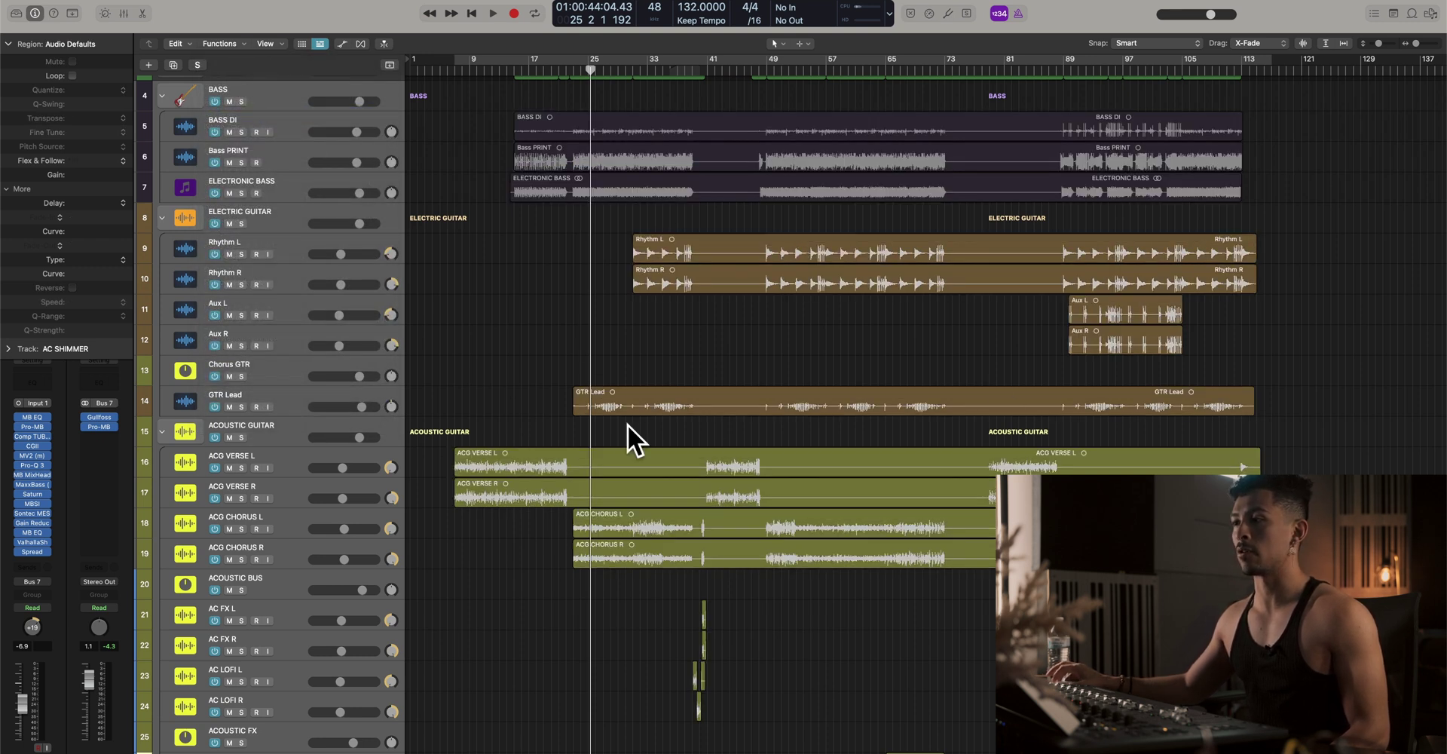
Expand the MELO POST stack to show its tracks, and clear the region selection
{"action": "scroll", "coordinate": [652, 536], "scroll_direction": "down", "scroll_amount": 3}
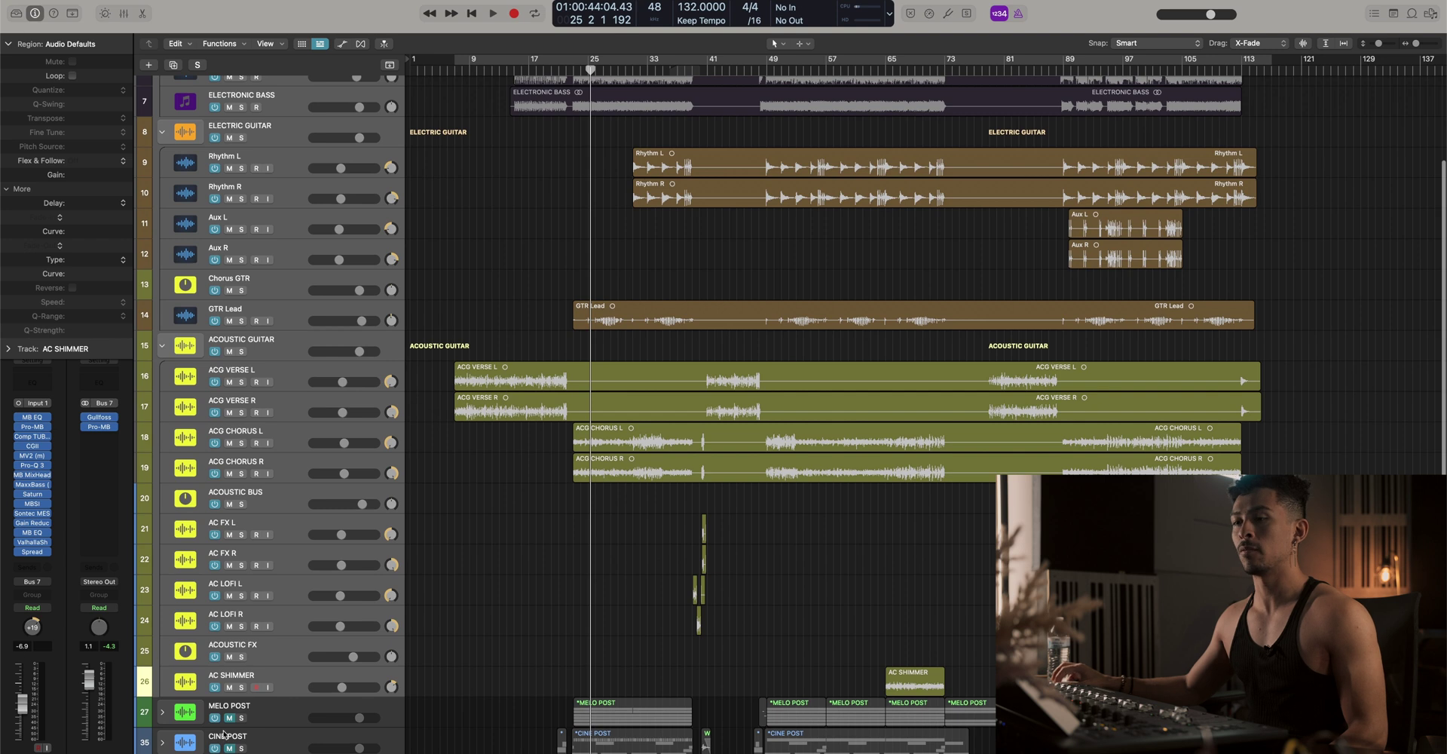
{"action": "left_click", "coordinate": [299, 681]}
{"action": "scroll", "coordinate": [380, 175], "scroll_direction": "up", "scroll_amount": 3}
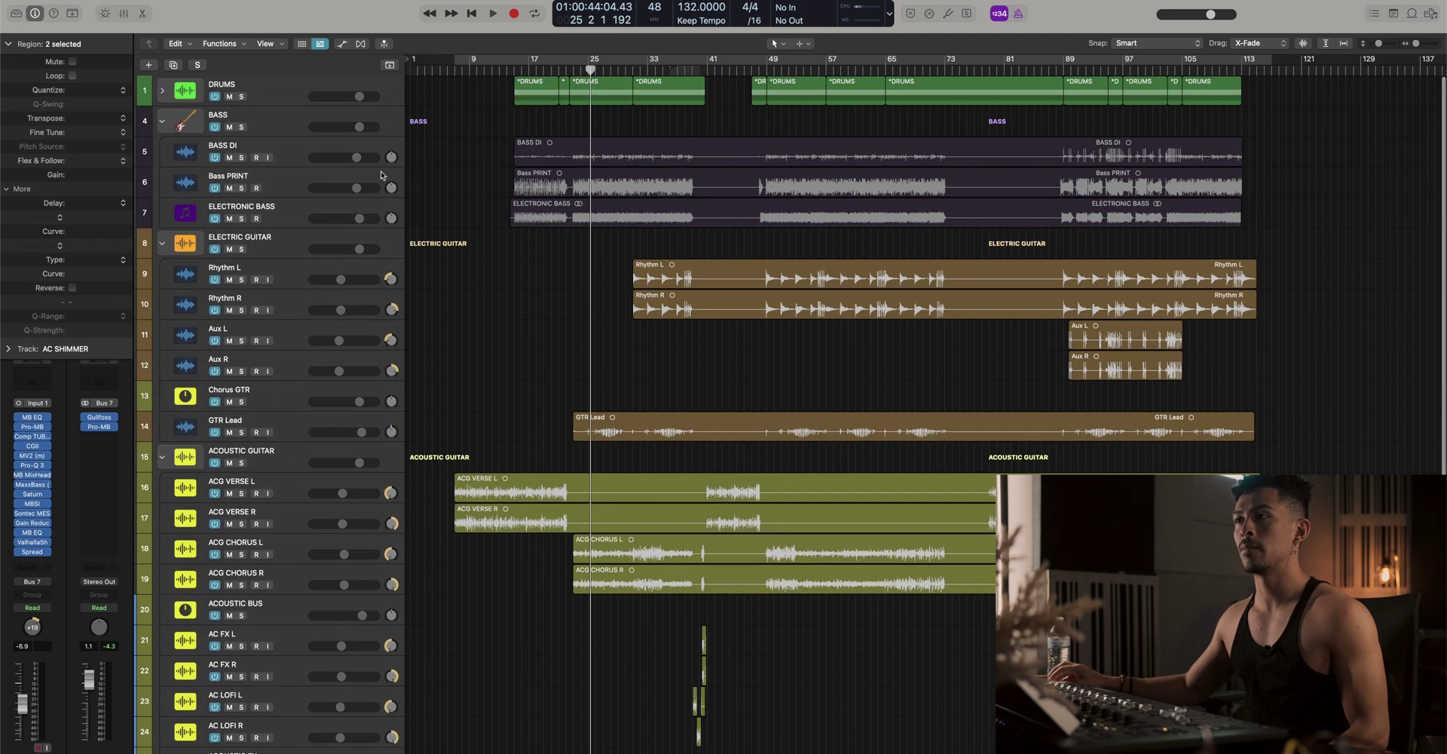
{"action": "scroll", "coordinate": [303, 669], "scroll_direction": "down", "scroll_amount": 8}
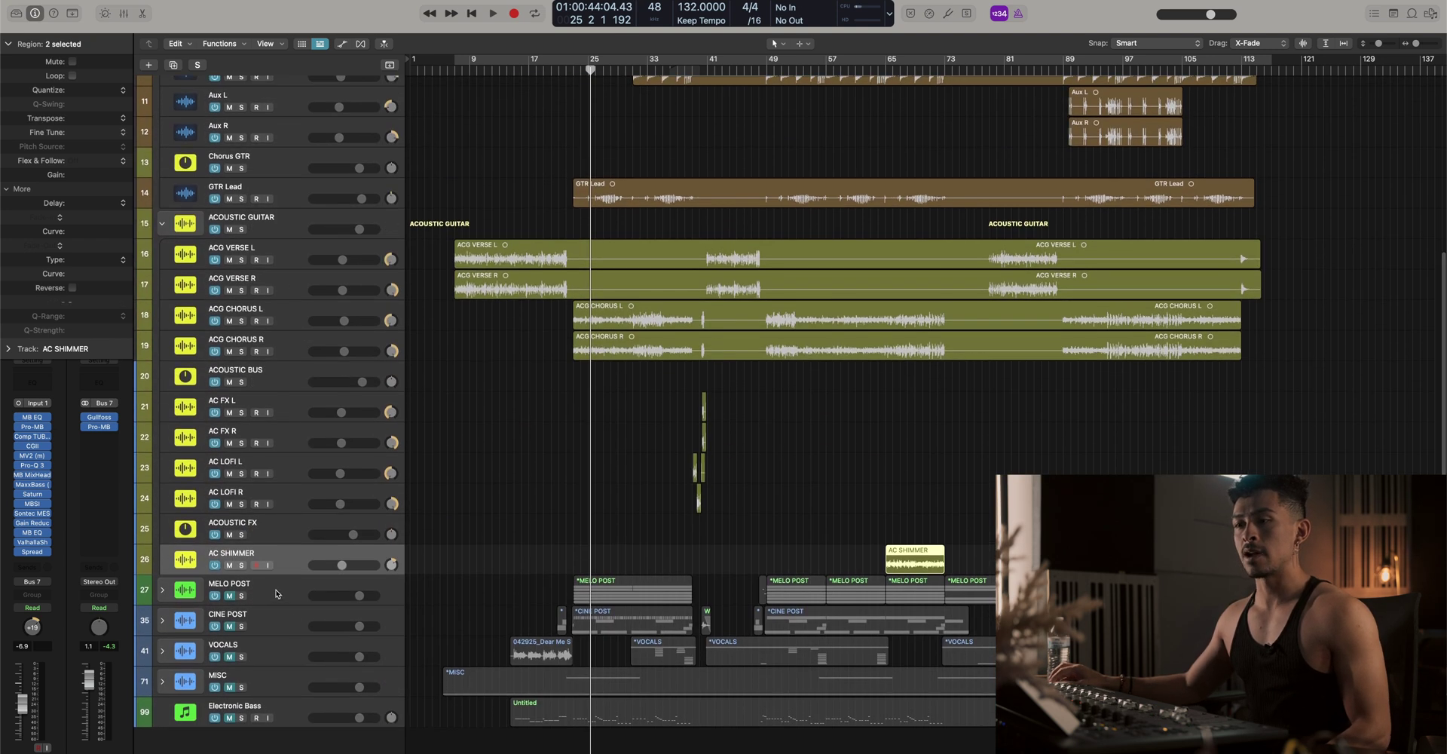
{"action": "left_click", "coordinate": [276, 594]}
{"action": "left_click", "coordinate": [163, 592]}
{"action": "scroll", "coordinate": [417, 622], "scroll_direction": "down", "scroll_amount": 6}
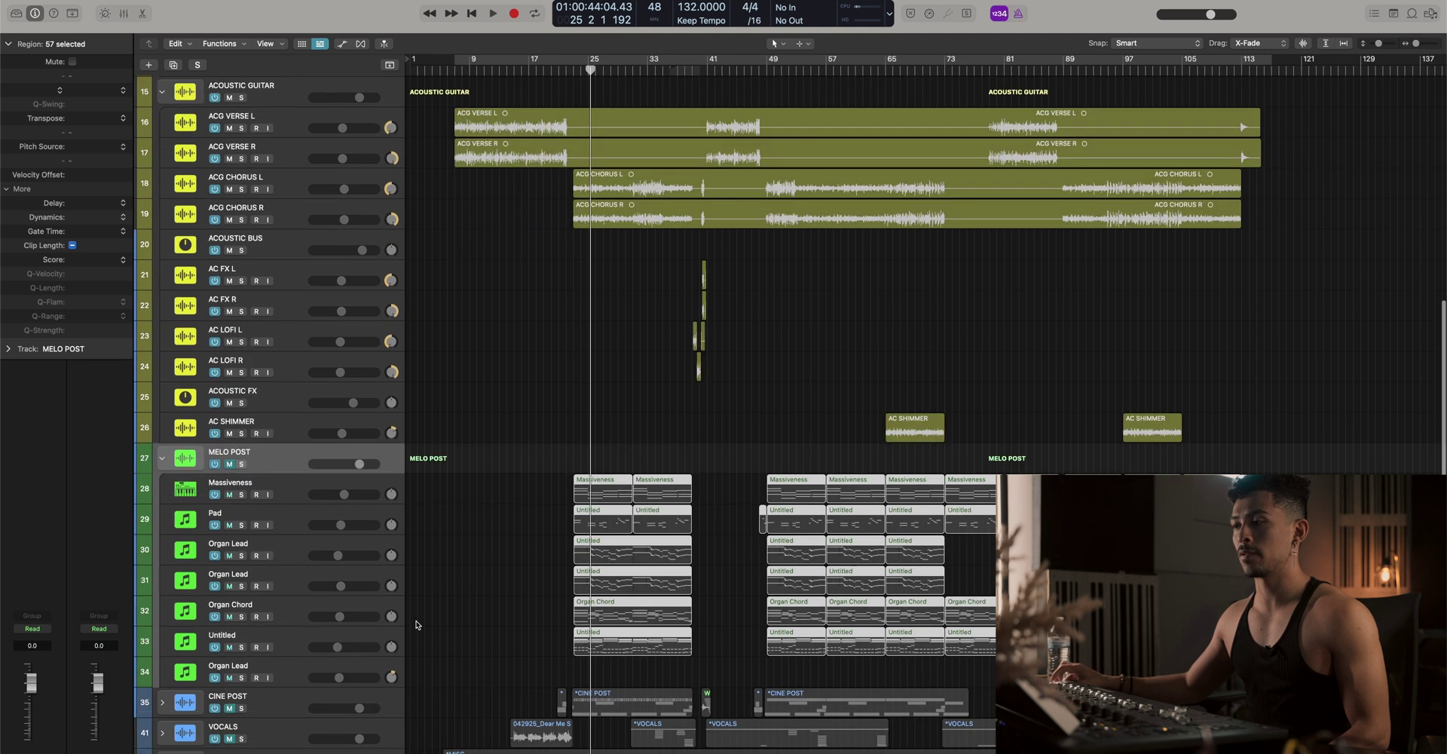
{"action": "left_click", "coordinate": [416, 622]}
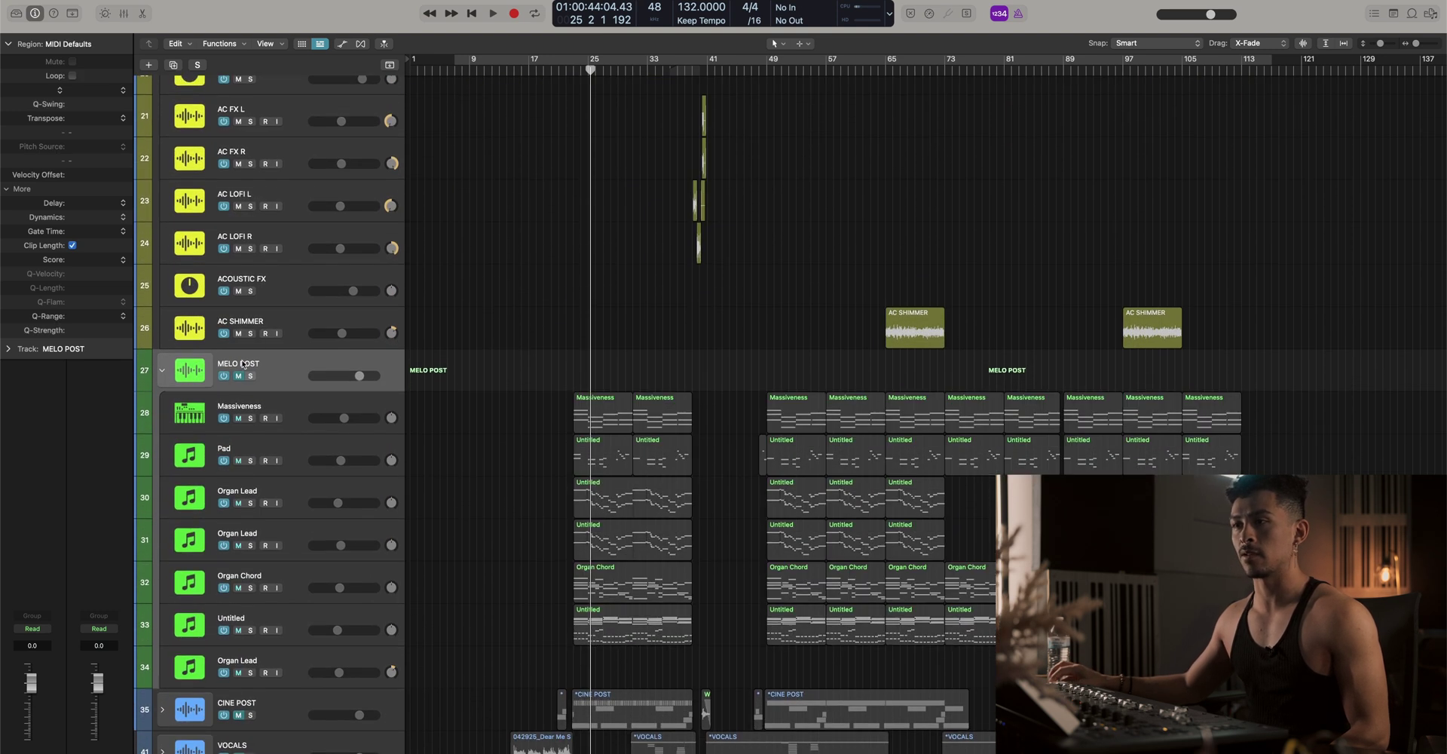
{"action": "left_click", "coordinate": [427, 362]}
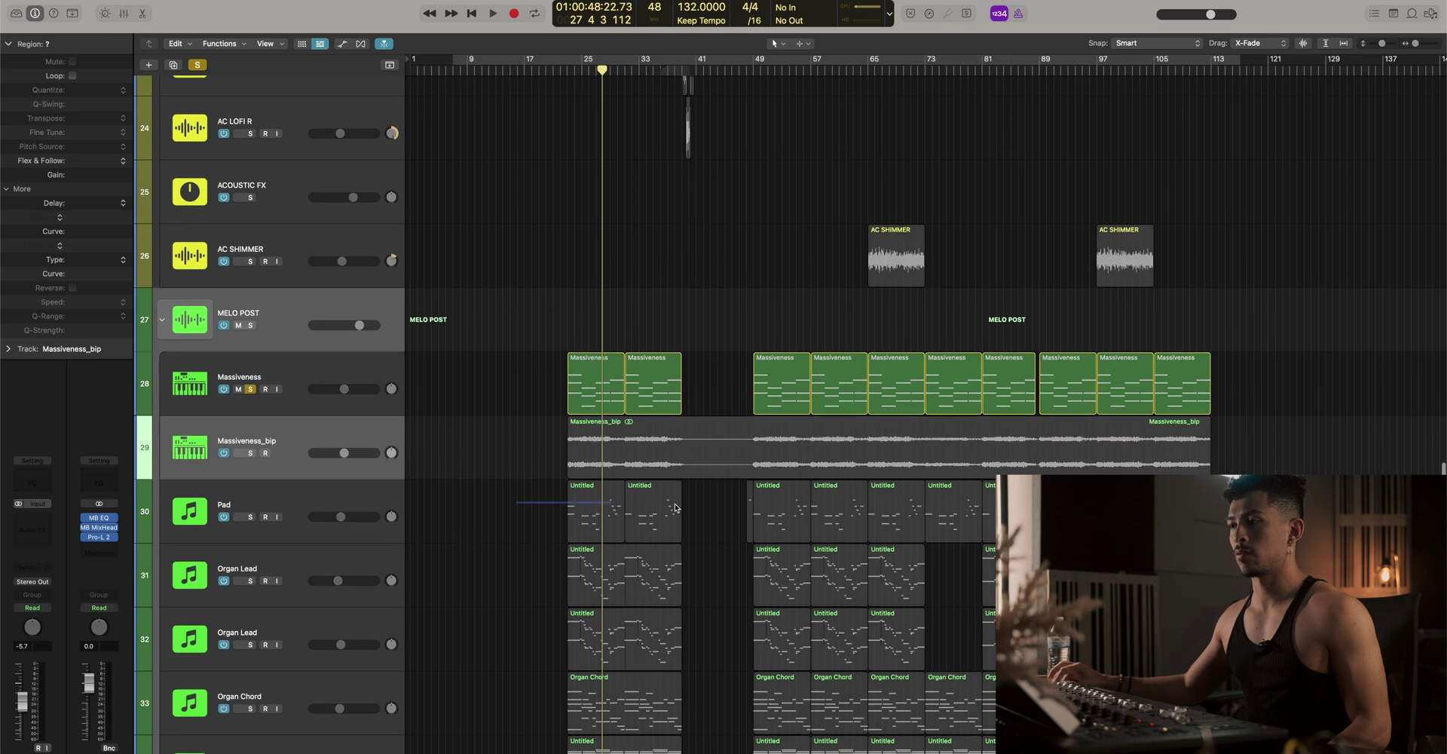
Extend the end of the bounced Massiveness_bip region to about bar 117
{"action": "left_click_drag", "start_coordinate": [1206, 463], "coordinate": [1241, 464]}
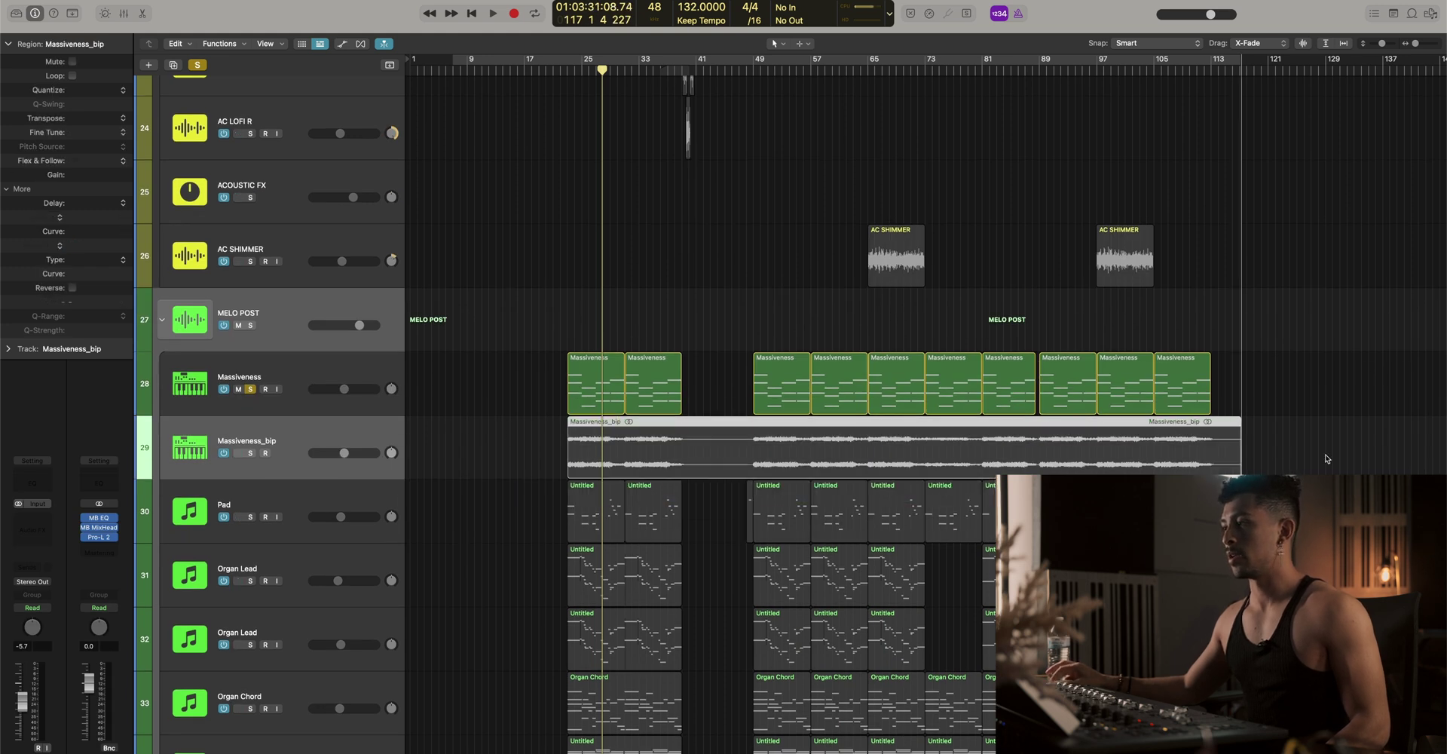
{"action": "left_click", "coordinate": [469, 484]}
{"action": "left_click_drag", "start_coordinate": [571, 477], "coordinate": [501, 468]}
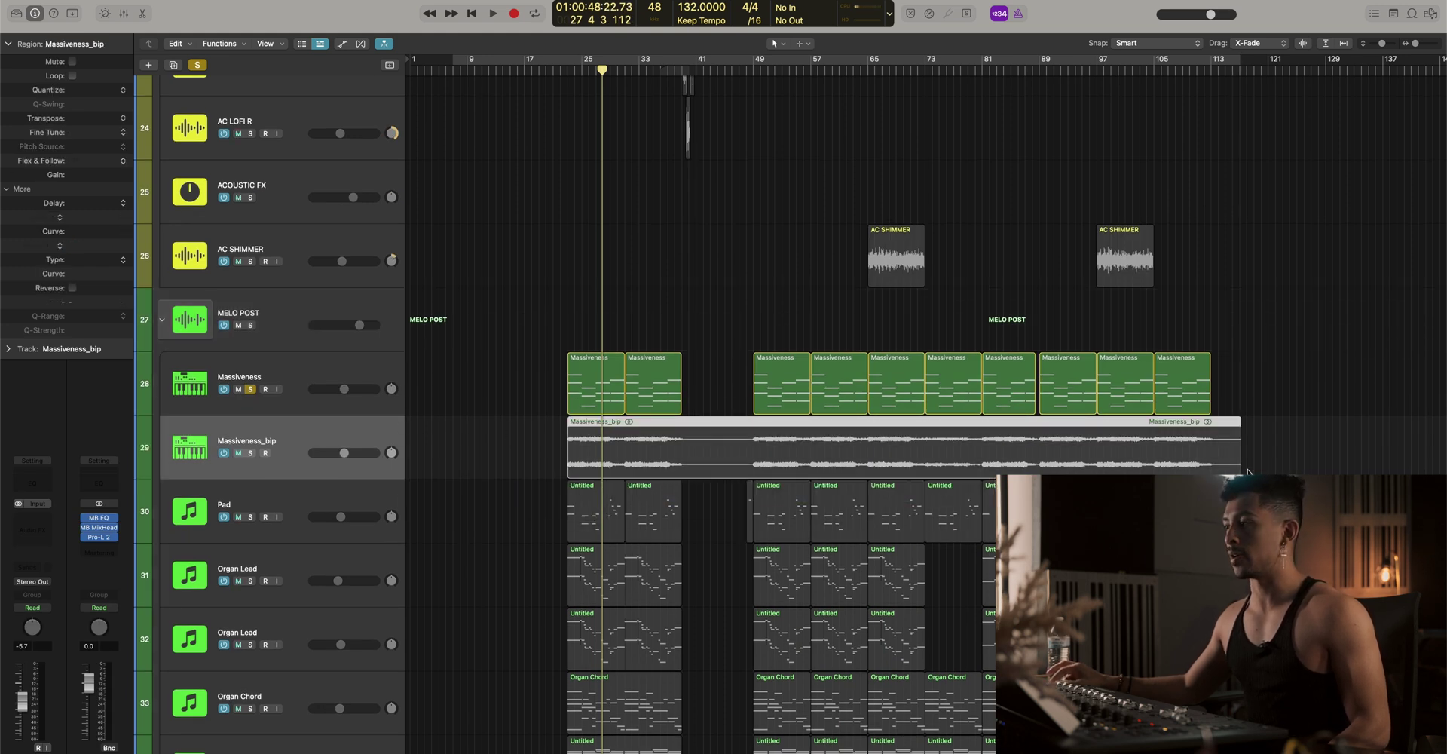
{"action": "left_click_drag", "start_coordinate": [1228, 469], "coordinate": [1306, 466]}
{"action": "left_click", "coordinate": [422, 581]}
Bounce all regions on the Pad track in place as one audio region
{"action": "left_click_drag", "start_coordinate": [467, 507], "coordinate": [1131, 516]}
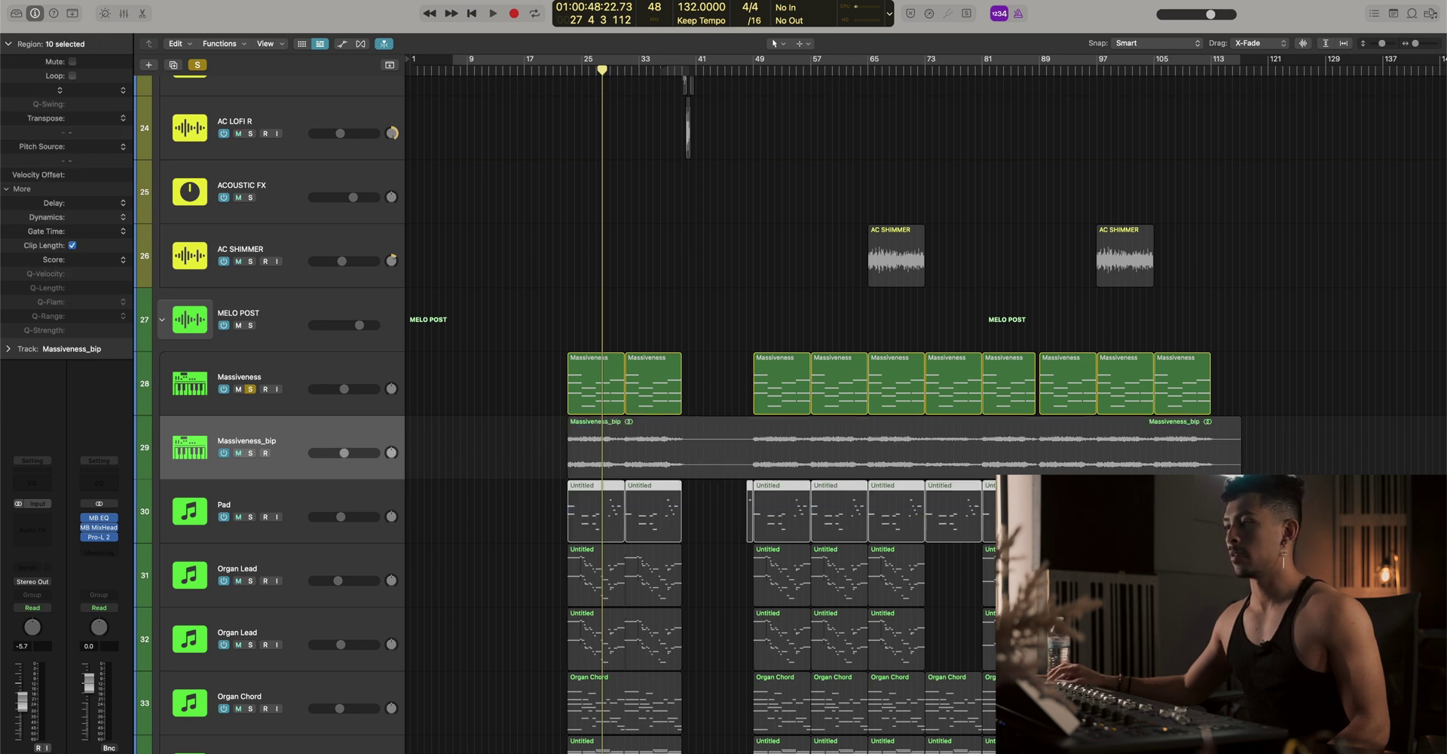
{"action": "key", "text": "ctrl+b"}
{"action": "key", "text": "Escape"}
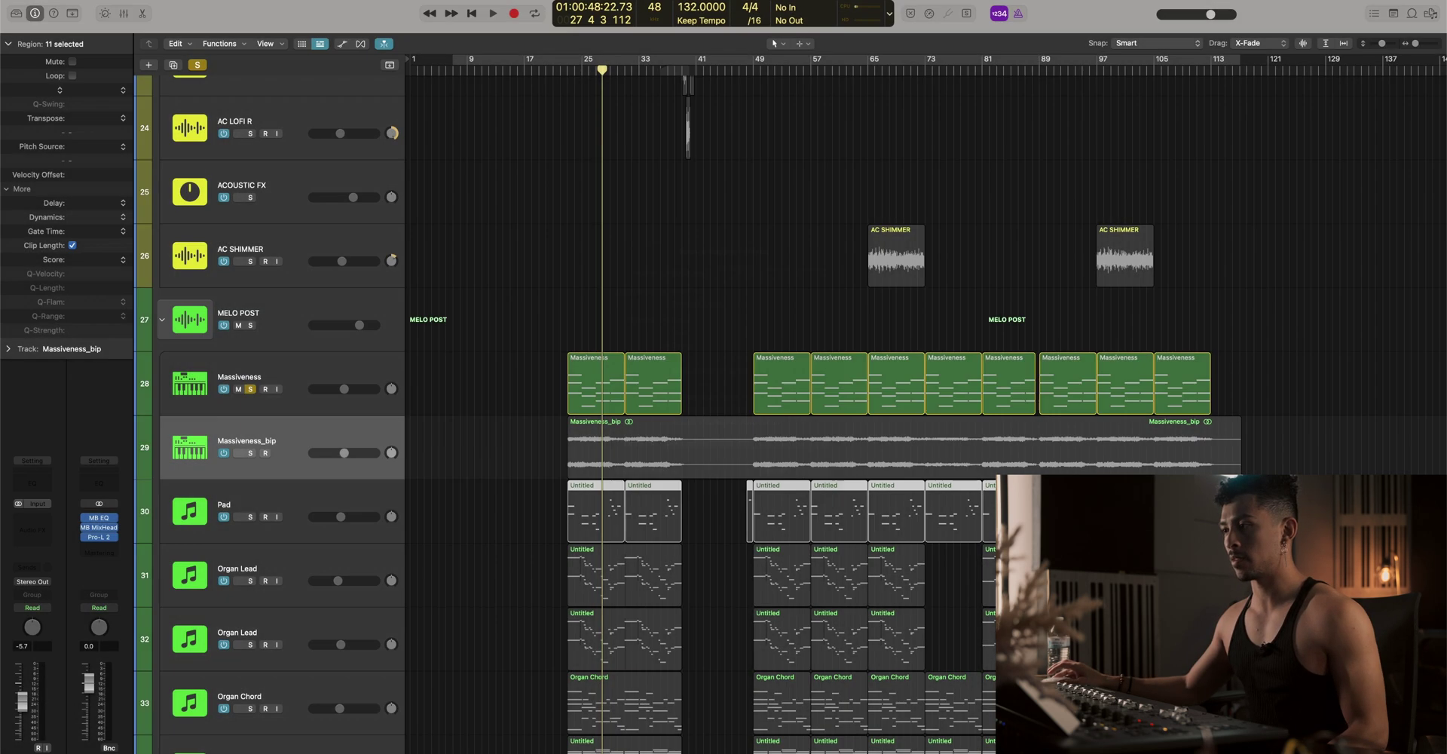
{"action": "key", "text": "space"}
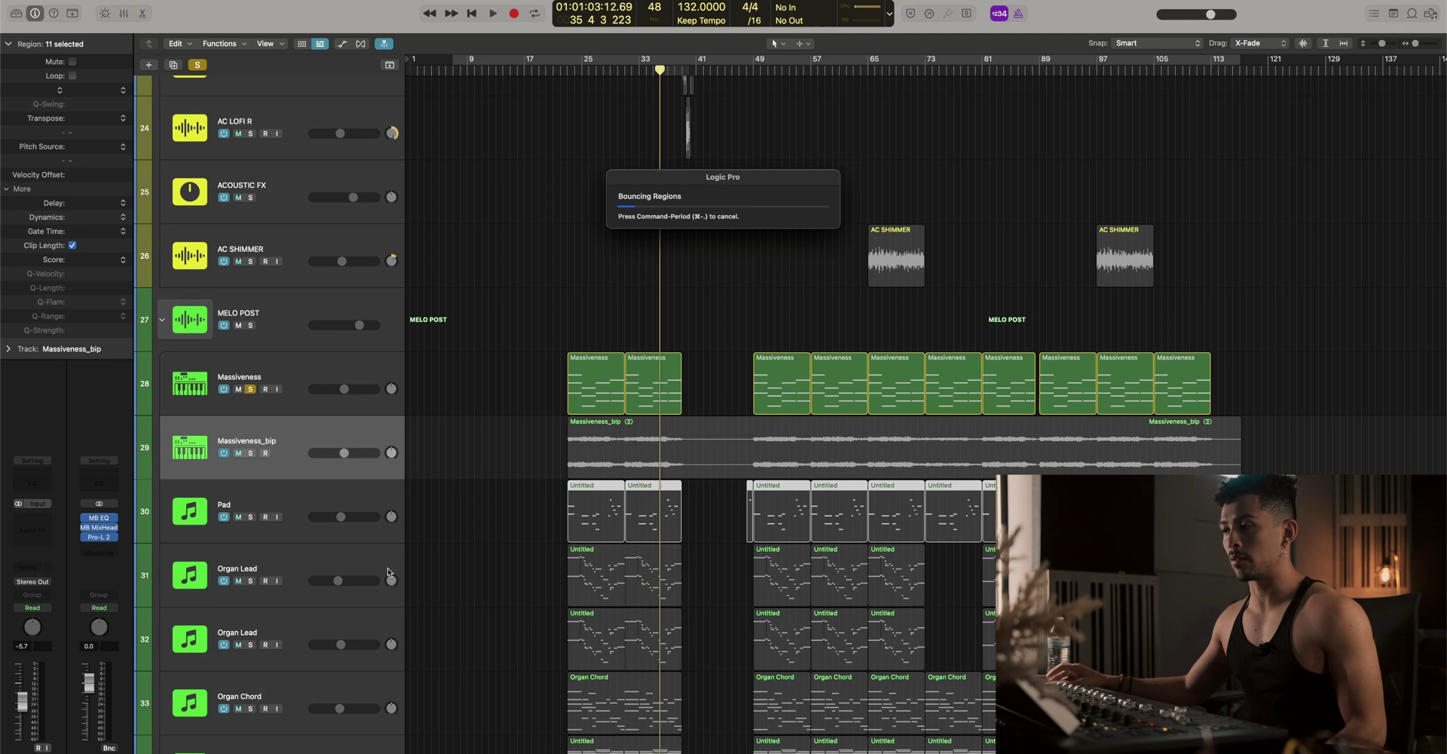
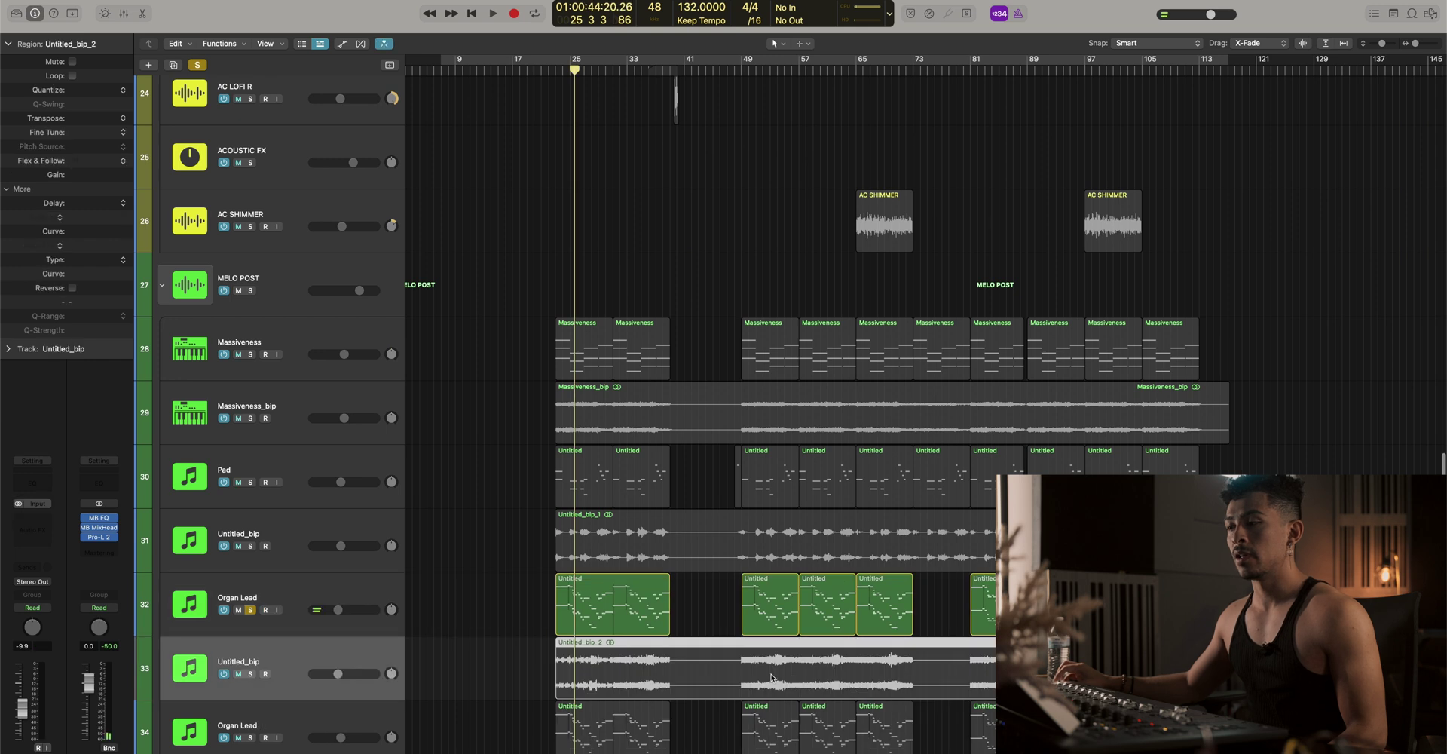
Extend the end of the bounced Untitled_bip_2 region below the first Organ Lead track to bar 116
{"action": "scroll", "coordinate": [758, 679], "scroll_direction": "down", "scroll_amount": 4}
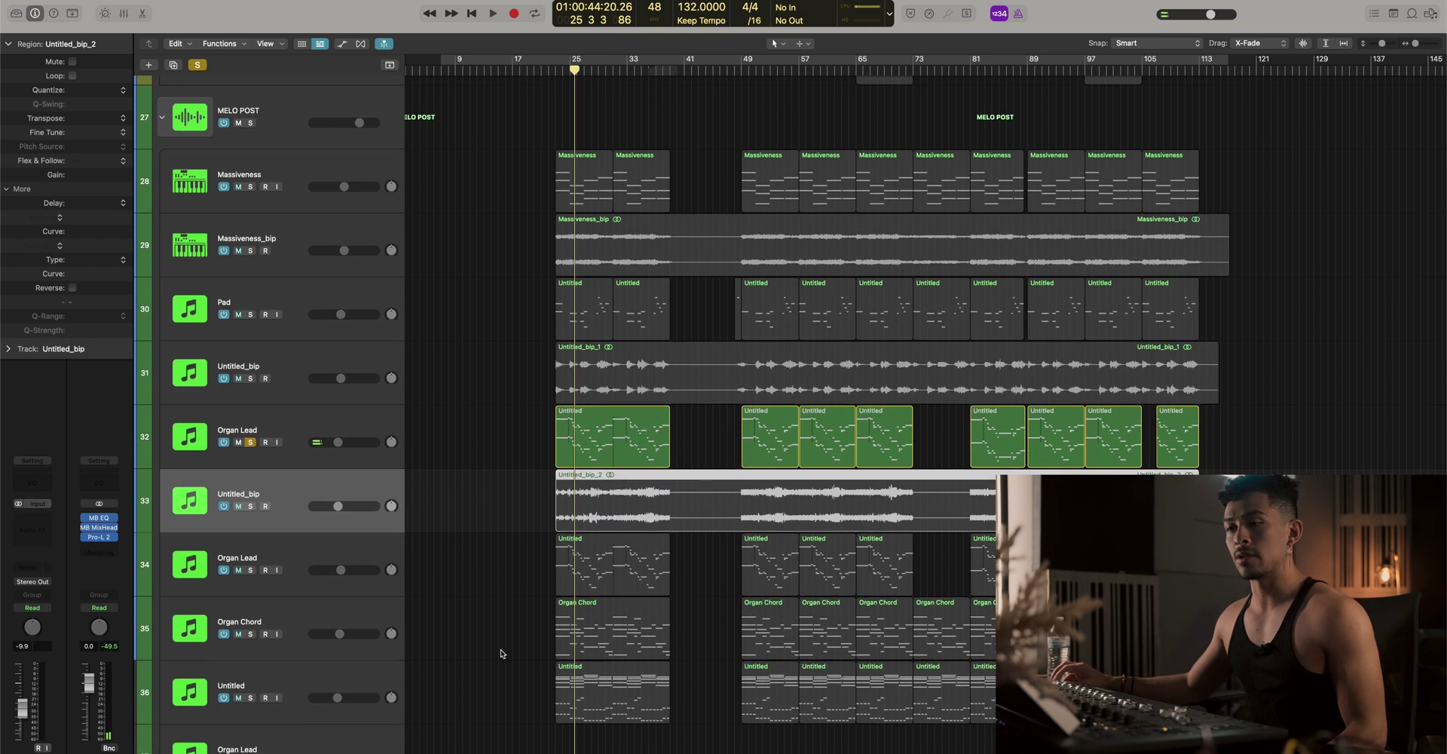
{"action": "left_click", "coordinate": [1258, 457]}
{"action": "left_click_drag", "start_coordinate": [1199, 520], "coordinate": [1307, 520]}
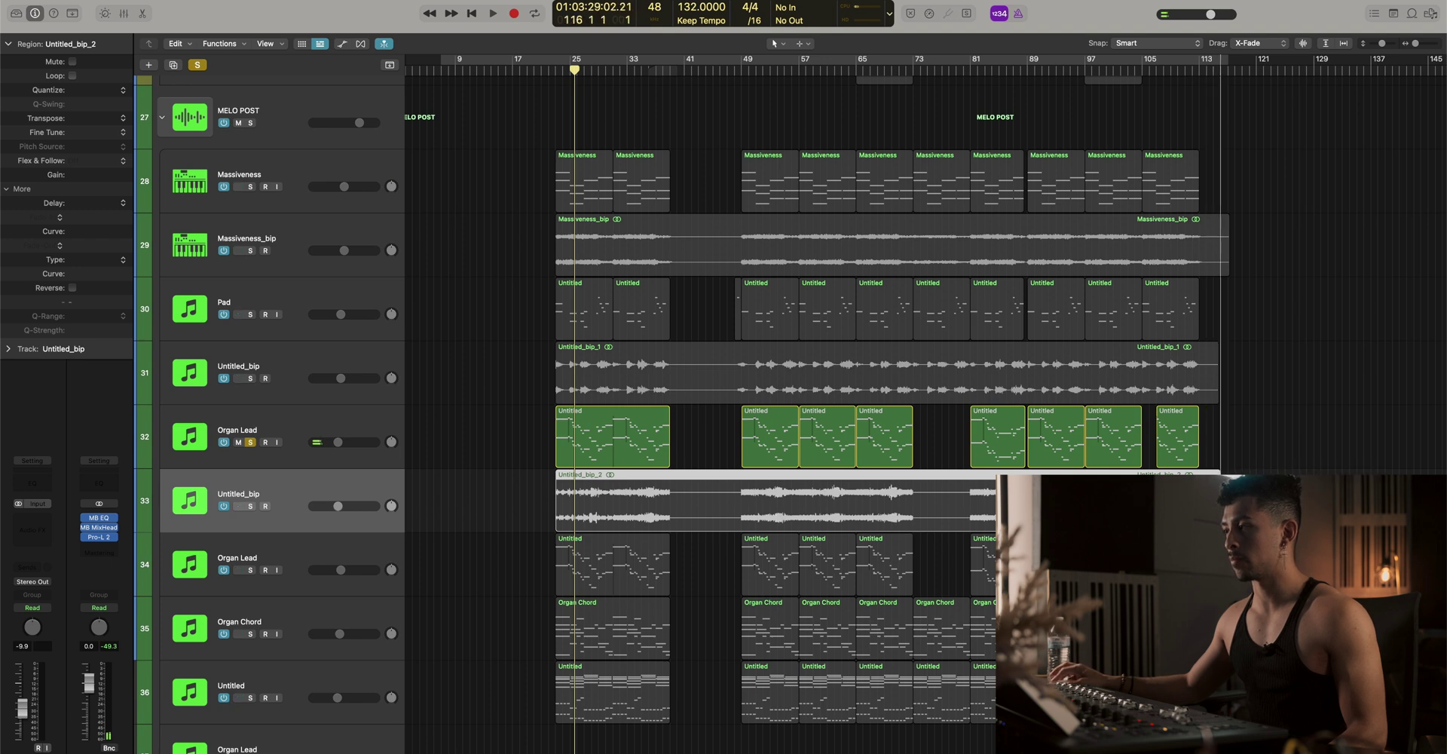
{"action": "left_click_drag", "start_coordinate": [1221, 520], "coordinate": [1221, 520]}
{"action": "scroll", "coordinate": [1149, 459], "scroll_direction": "down", "scroll_amount": 10}
{"action": "scroll", "coordinate": [1149, 459], "scroll_direction": "up", "scroll_amount": 10}
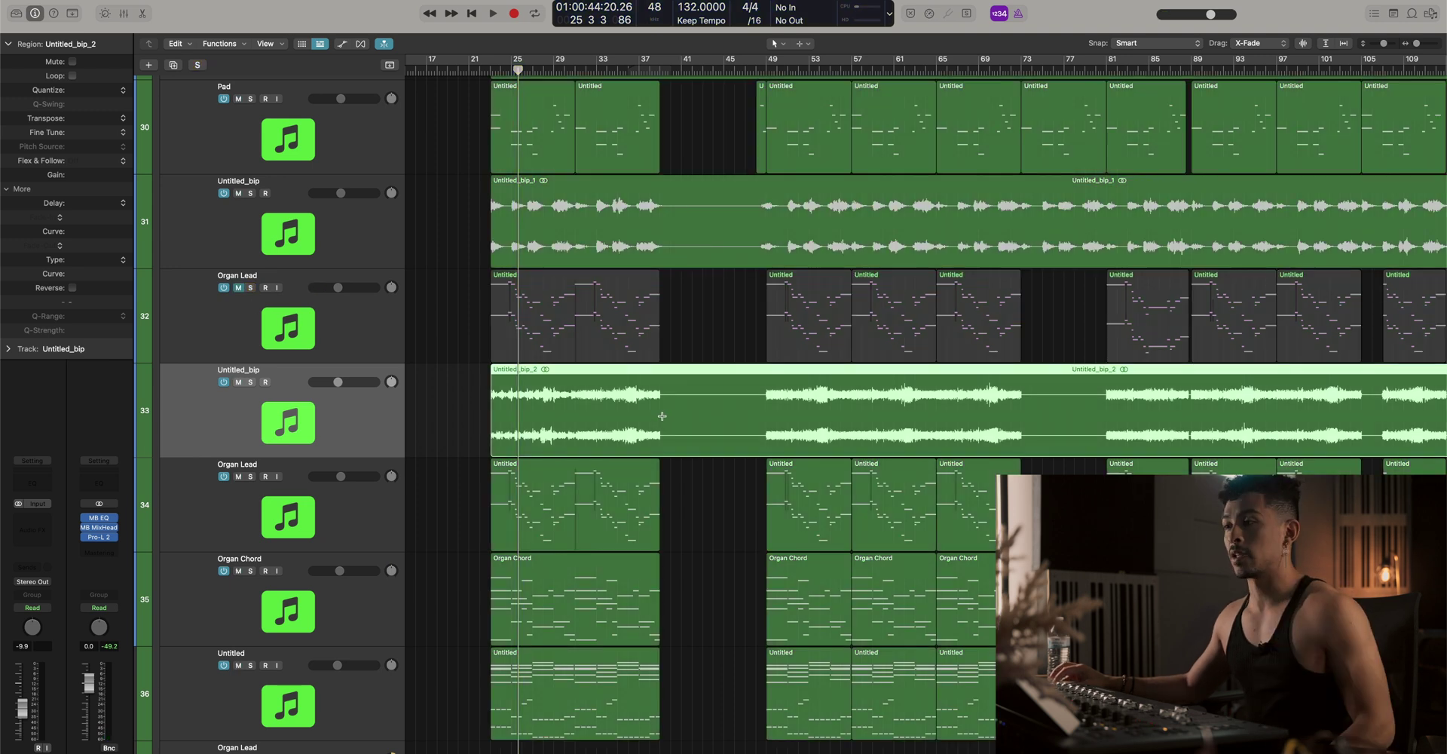
Bounce all regions on the second Organ Lead track in place as one audio region
{"action": "left_click_drag", "start_coordinate": [662, 415], "coordinate": [692, 416]}
{"action": "left_click", "coordinate": [694, 343]}
{"action": "scroll", "coordinate": [536, 515], "scroll_direction": "down", "scroll_amount": 5}
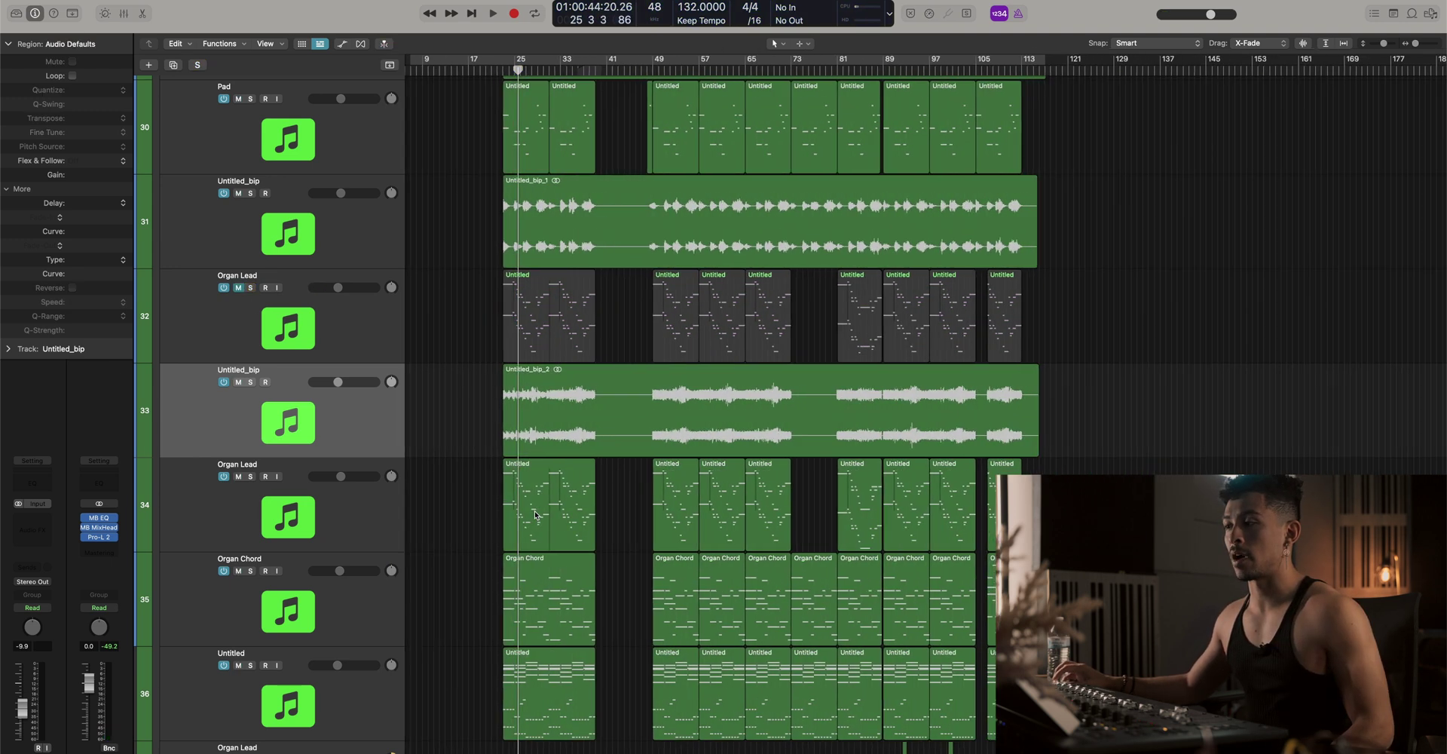
{"action": "left_click", "coordinate": [335, 511]}
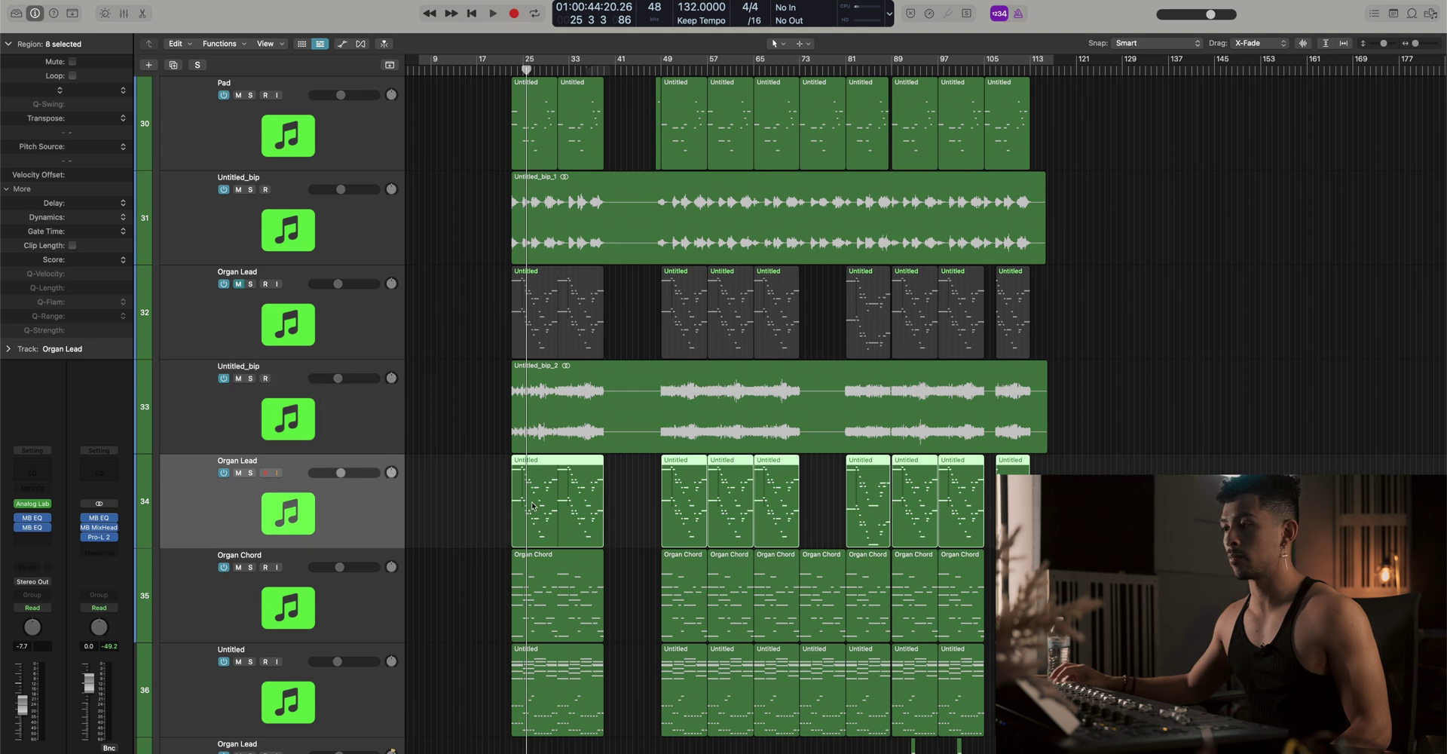
{"action": "scroll", "coordinate": [335, 483], "scroll_direction": "down", "scroll_amount": 1}
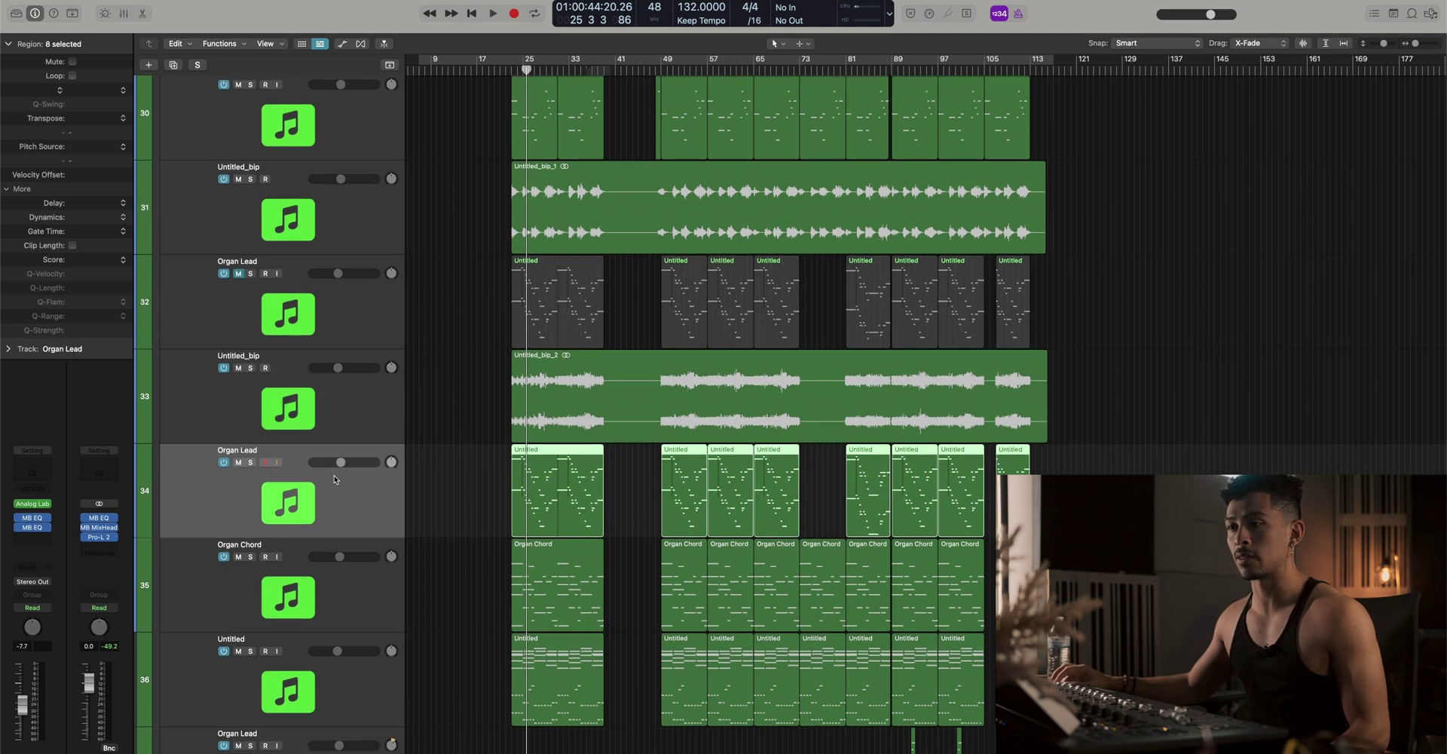
{"action": "right_click", "coordinate": [549, 499]}
{"action": "left_click", "coordinate": [603, 495]}
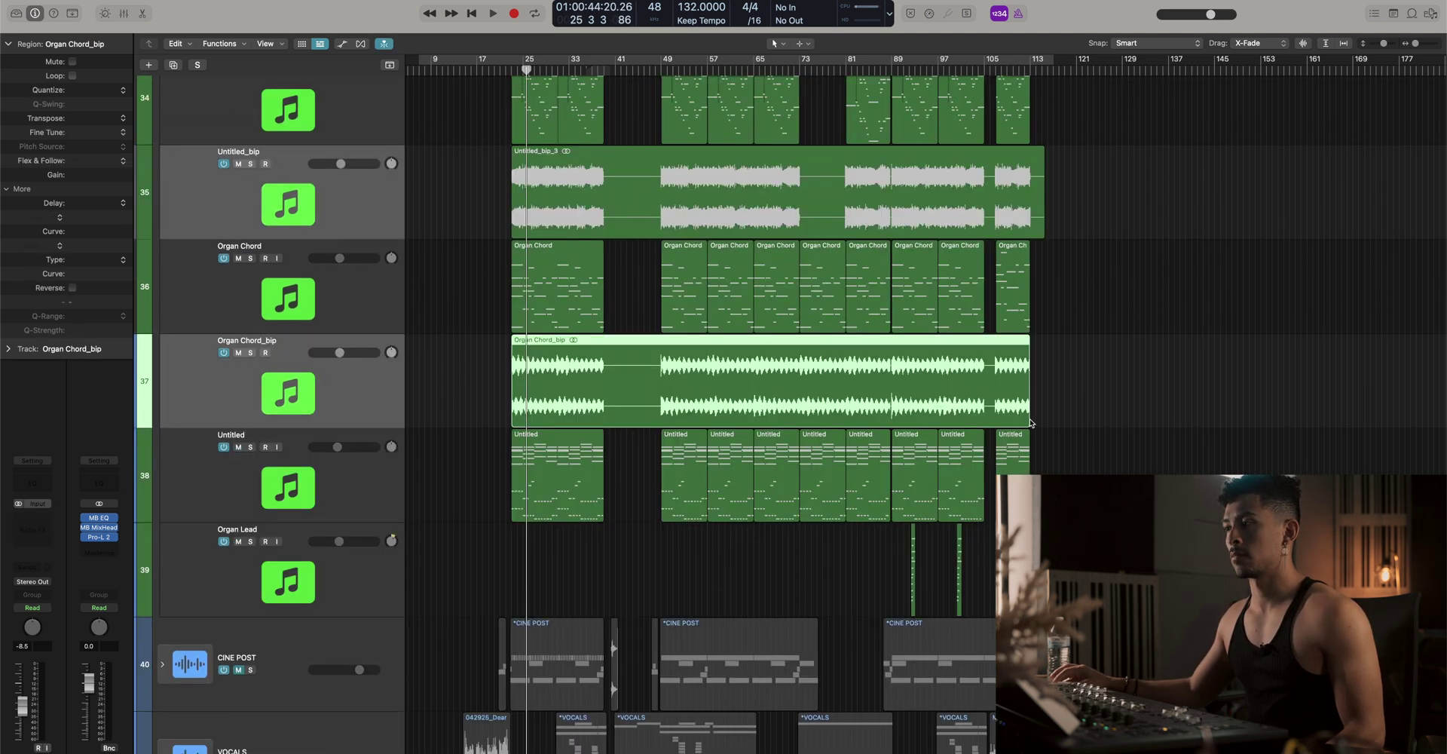
Extend the end of the bounced Organ Chord_bip region to about bar 114, and clear the region selection
{"action": "left_click_drag", "start_coordinate": [1029, 407], "coordinate": [1044, 420]}
{"action": "left_click", "coordinate": [845, 588]}
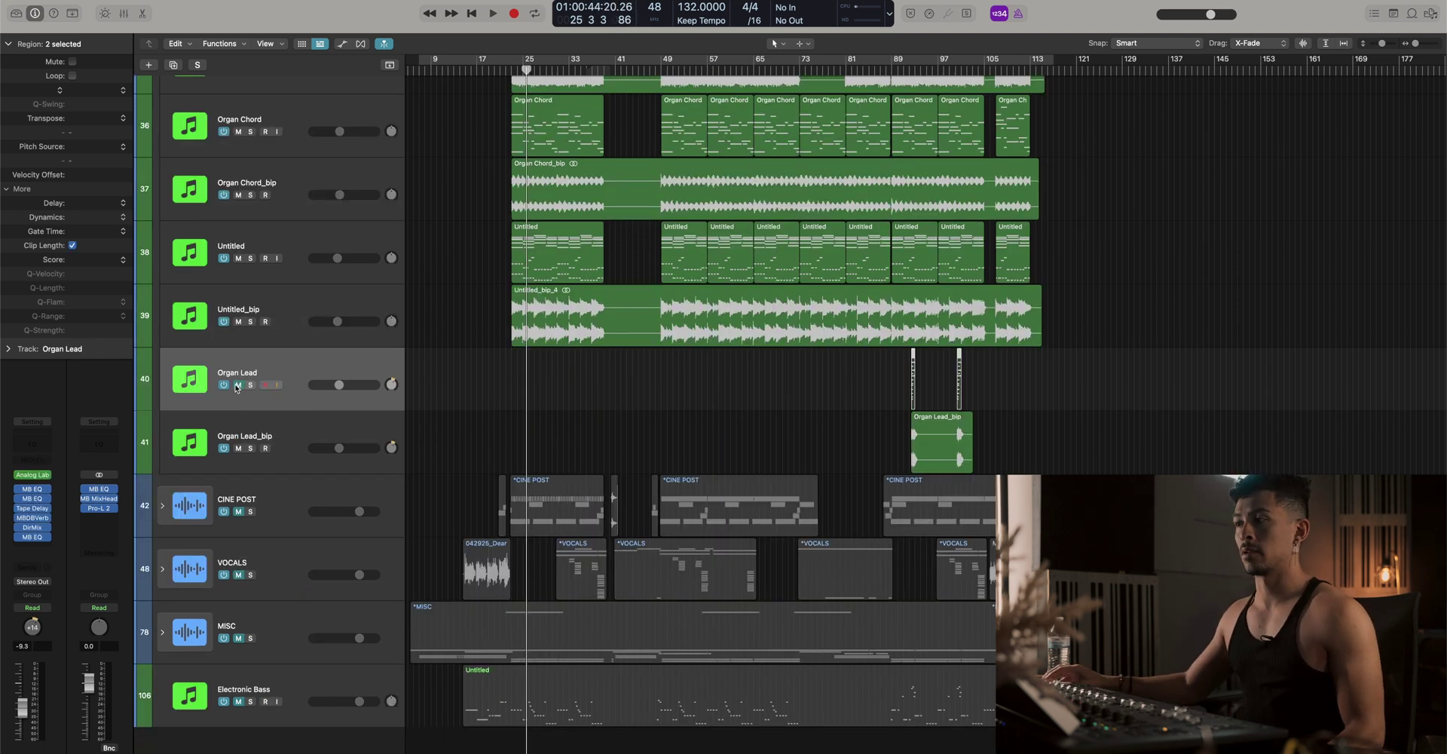
Mute the original MIDI tracks in the MELO POST stack that have bounced copies, from the last Organ Lead up to Massiveness
{"action": "scroll", "coordinate": [236, 387], "scroll_direction": "up", "scroll_amount": 5}
{"action": "left_click", "coordinate": [238, 414]}
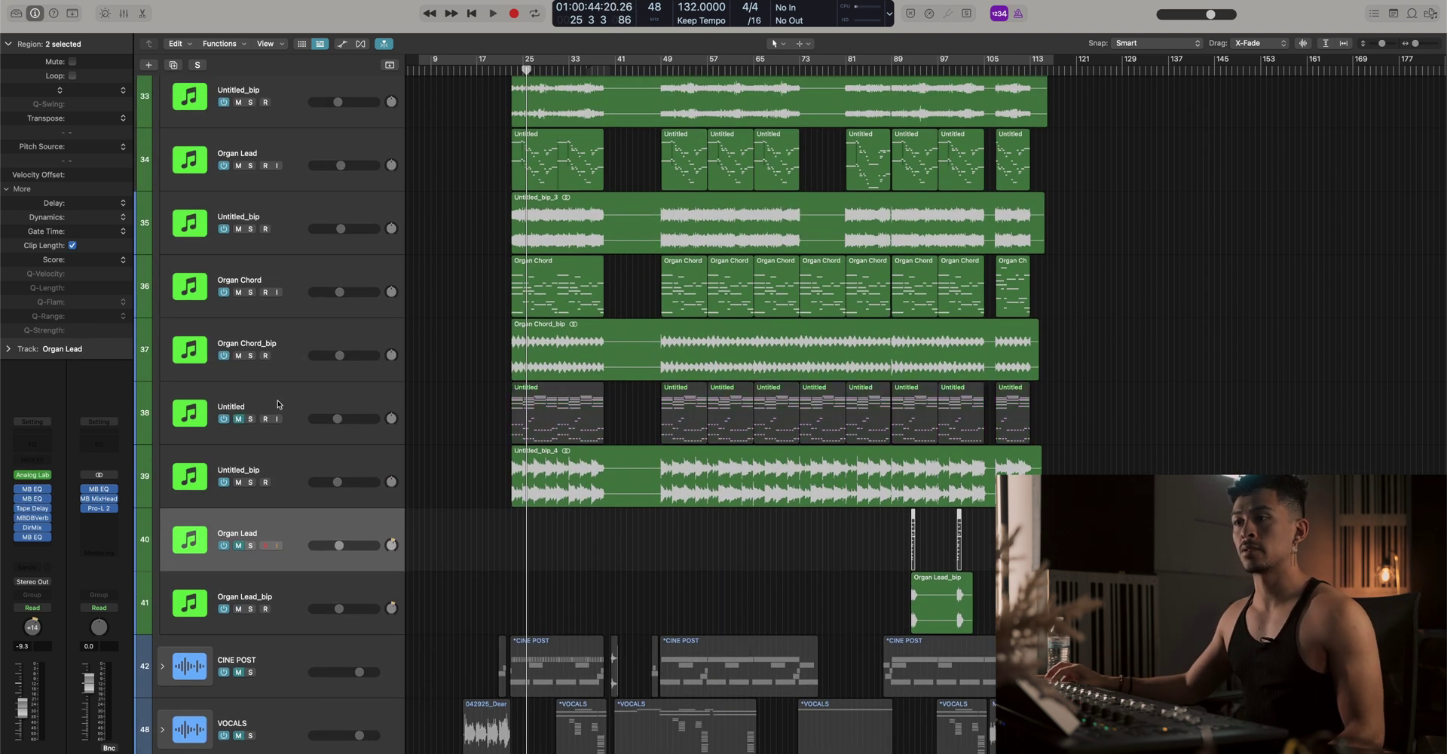
{"action": "left_click", "coordinate": [284, 289]}
{"action": "scroll", "coordinate": [279, 288], "scroll_direction": "up", "scroll_amount": 2}
{"action": "scroll", "coordinate": [280, 287], "scroll_direction": "up", "scroll_amount": 2}
{"action": "left_click", "coordinate": [284, 287]}
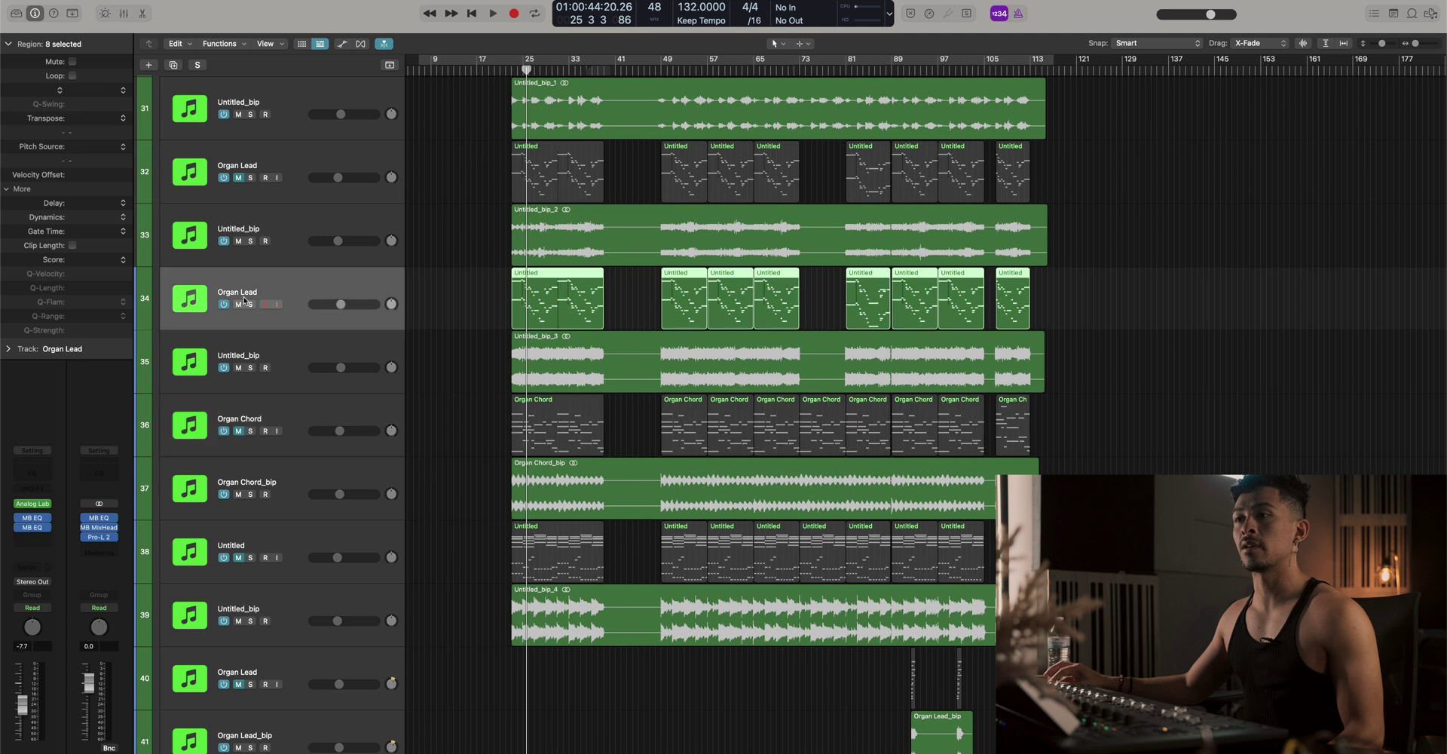
{"action": "scroll", "coordinate": [328, 283], "scroll_direction": "up", "scroll_amount": 5}
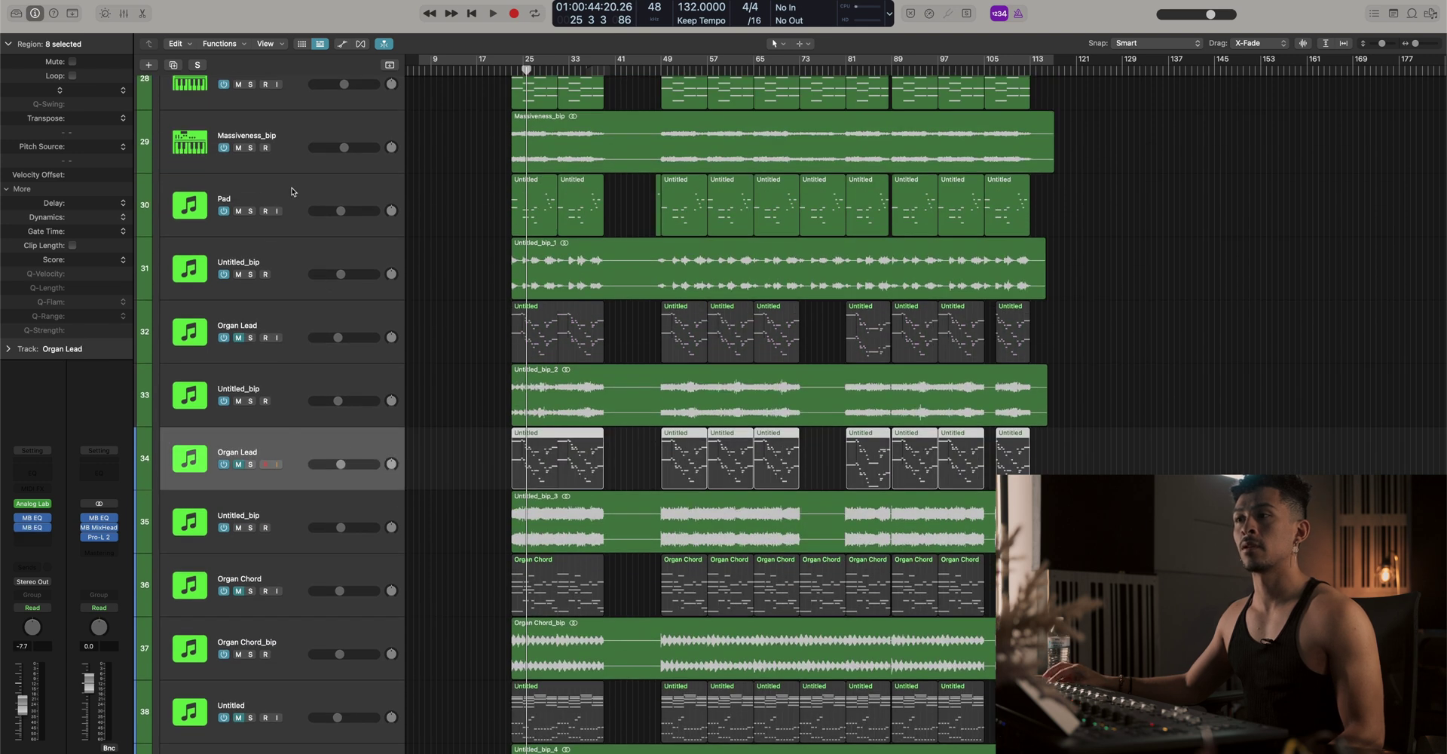
{"action": "left_click", "coordinate": [238, 210]}
{"action": "scroll", "coordinate": [248, 219], "scroll_direction": "up", "scroll_amount": 4}
{"action": "left_click", "coordinate": [240, 229]}
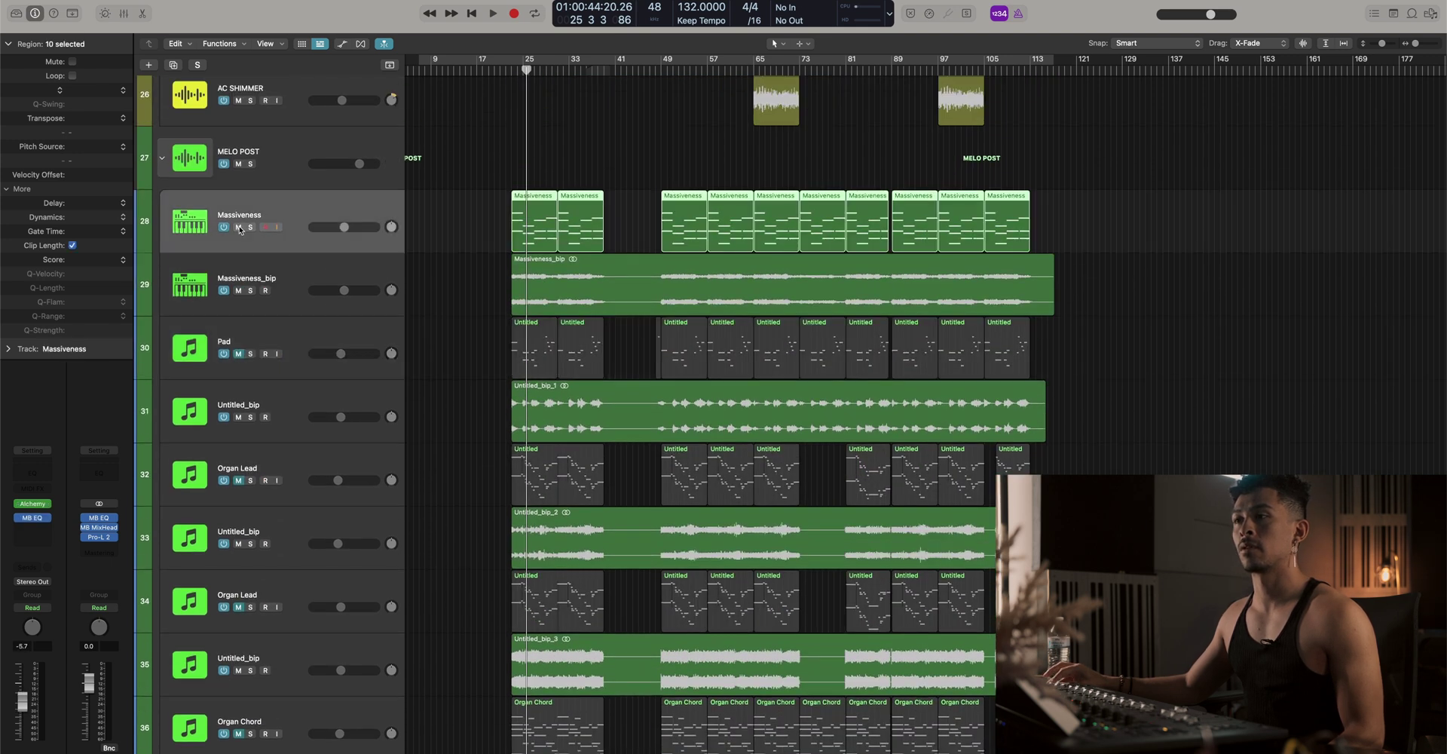
{"action": "left_click", "coordinate": [240, 229]}
Move the muted Massiveness, Pad, first two Organ Lead, Organ Chord and Untitled tracks together below the Electronic Bass track
{"action": "key", "text": "super+Up"}
{"action": "left_click", "coordinate": [296, 302], "text": "super"}
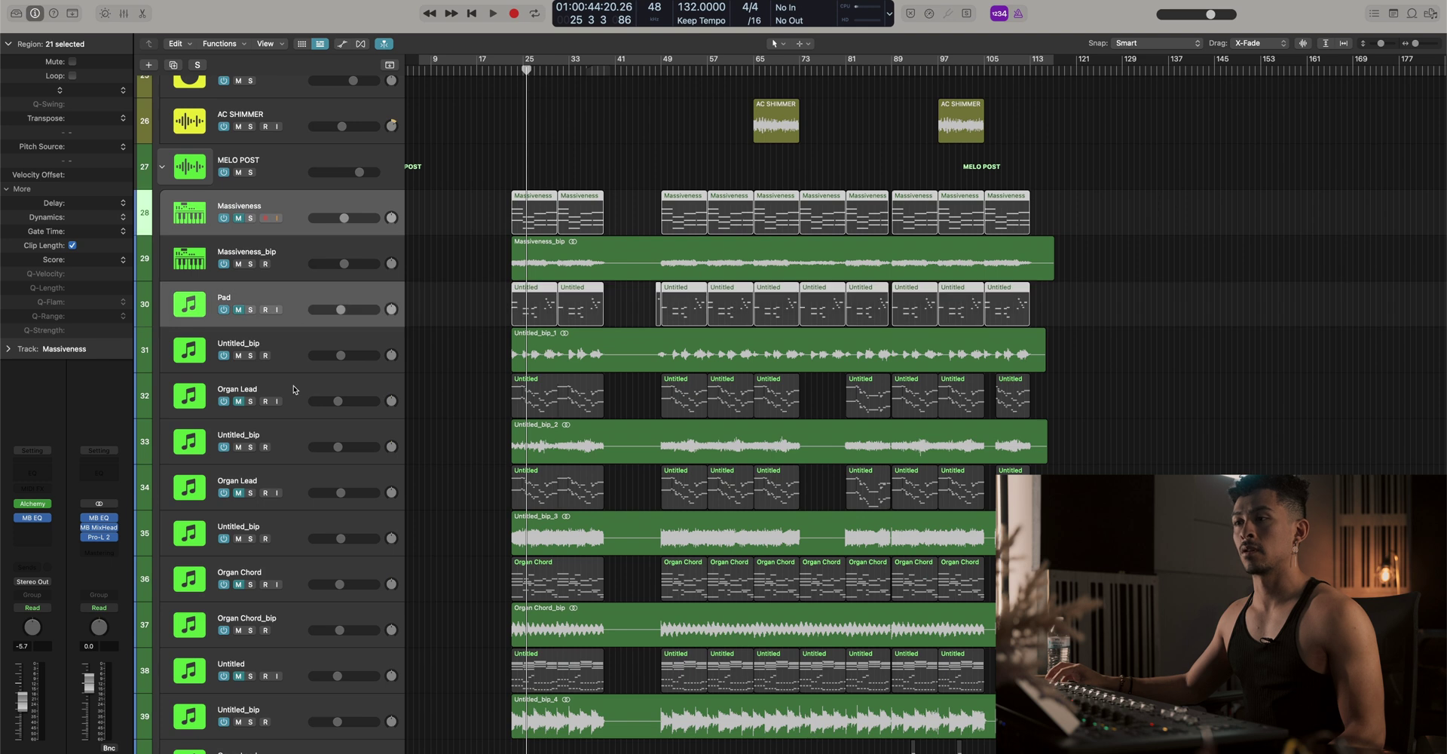
{"action": "left_click", "coordinate": [294, 390], "text": "super"}
{"action": "left_click", "coordinate": [292, 488], "text": "super"}
{"action": "scroll", "coordinate": [289, 470], "scroll_direction": "down", "scroll_amount": 2}
{"action": "left_click", "coordinate": [280, 476], "text": "super"}
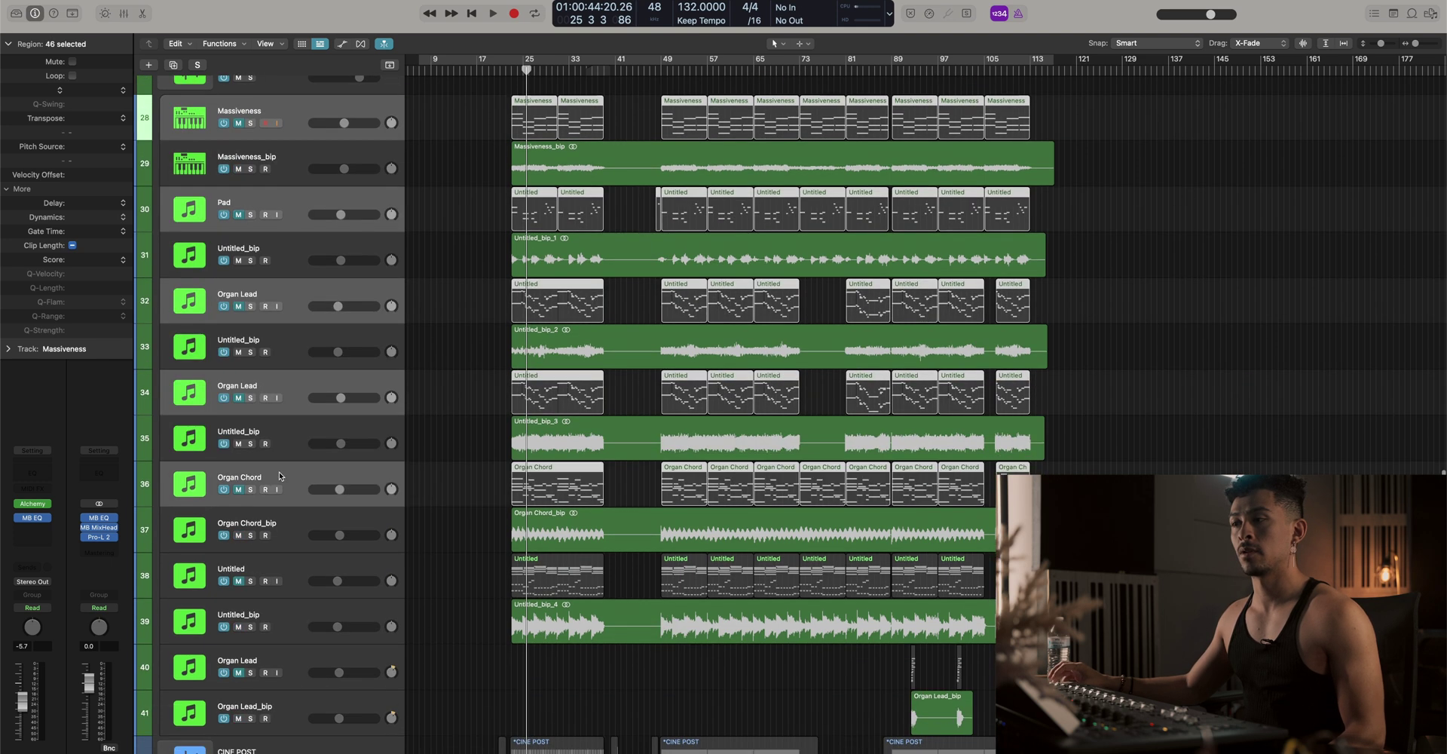
{"action": "left_click", "coordinate": [290, 567], "text": "super"}
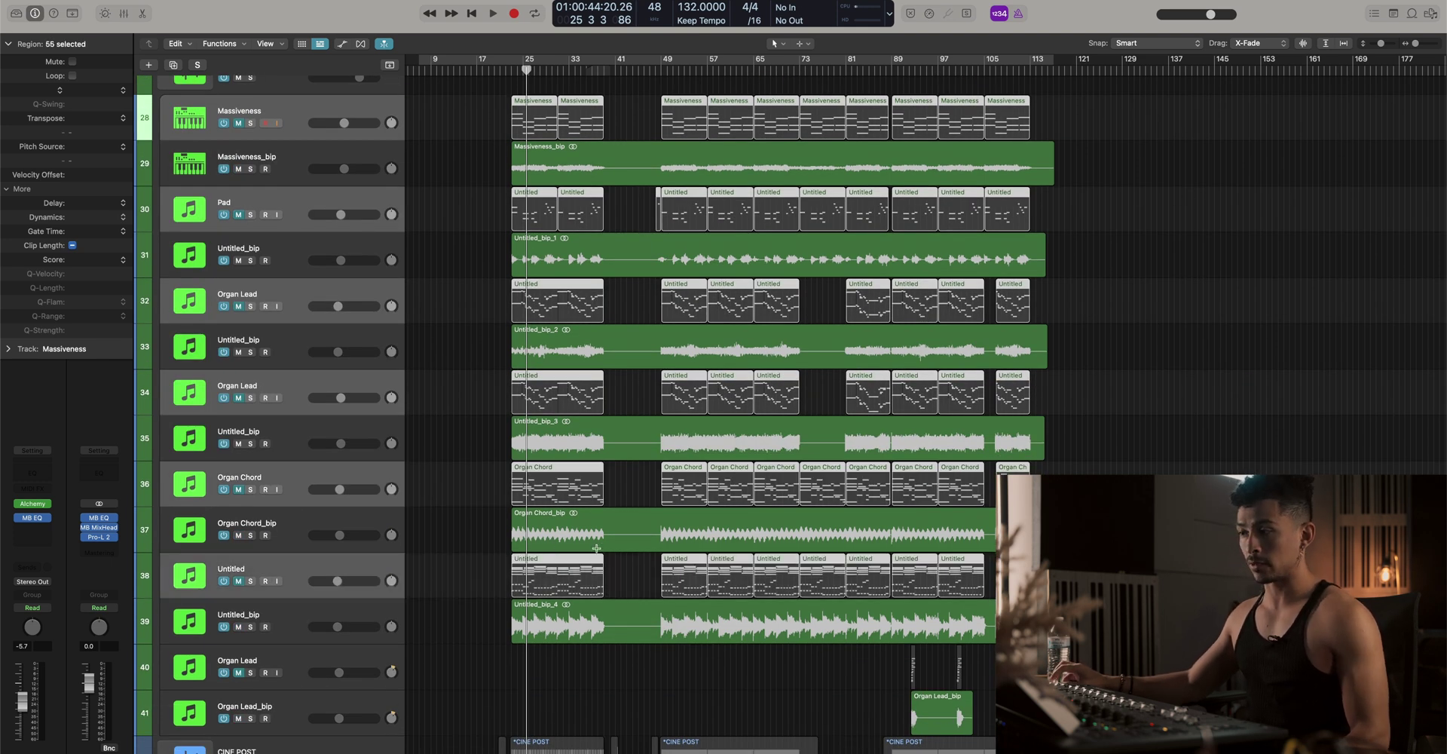
{"action": "scroll", "coordinate": [844, 554], "scroll_direction": "down", "scroll_amount": 5}
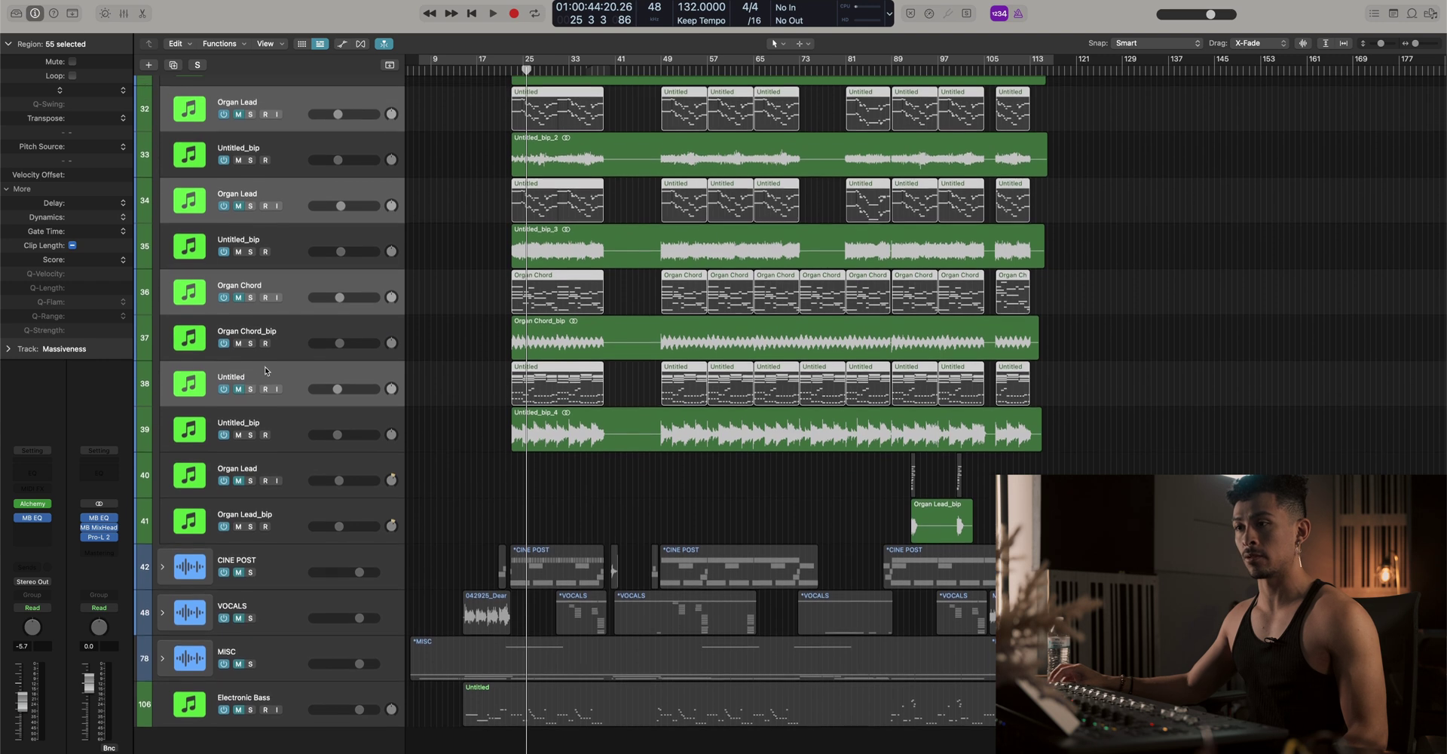
{"action": "left_click_drag", "start_coordinate": [279, 386], "coordinate": [403, 549]}
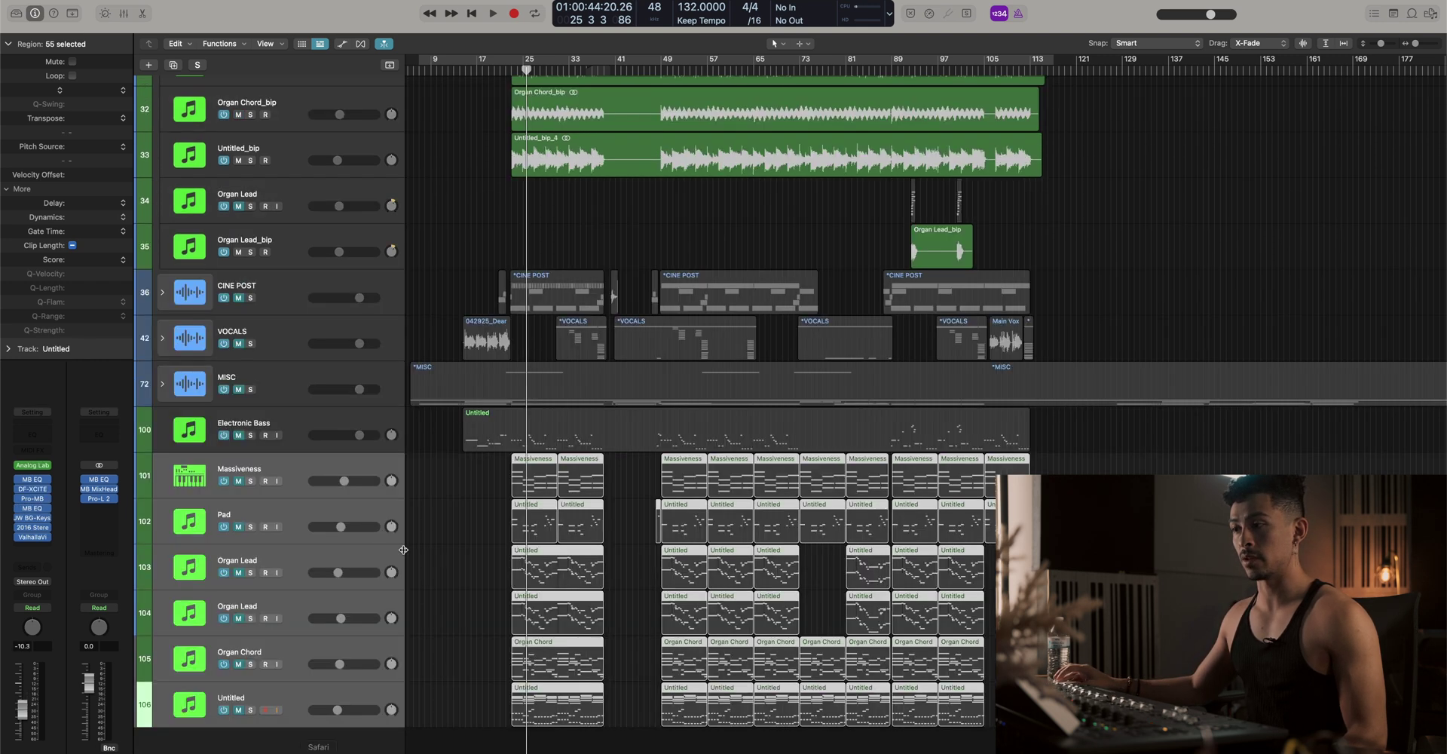
Move Electronic Bass and the muted MIDI tracks into the expanded MISC stack, and place Chorus AC G R directly above them
{"action": "left_click", "coordinate": [294, 429], "text": "super"}
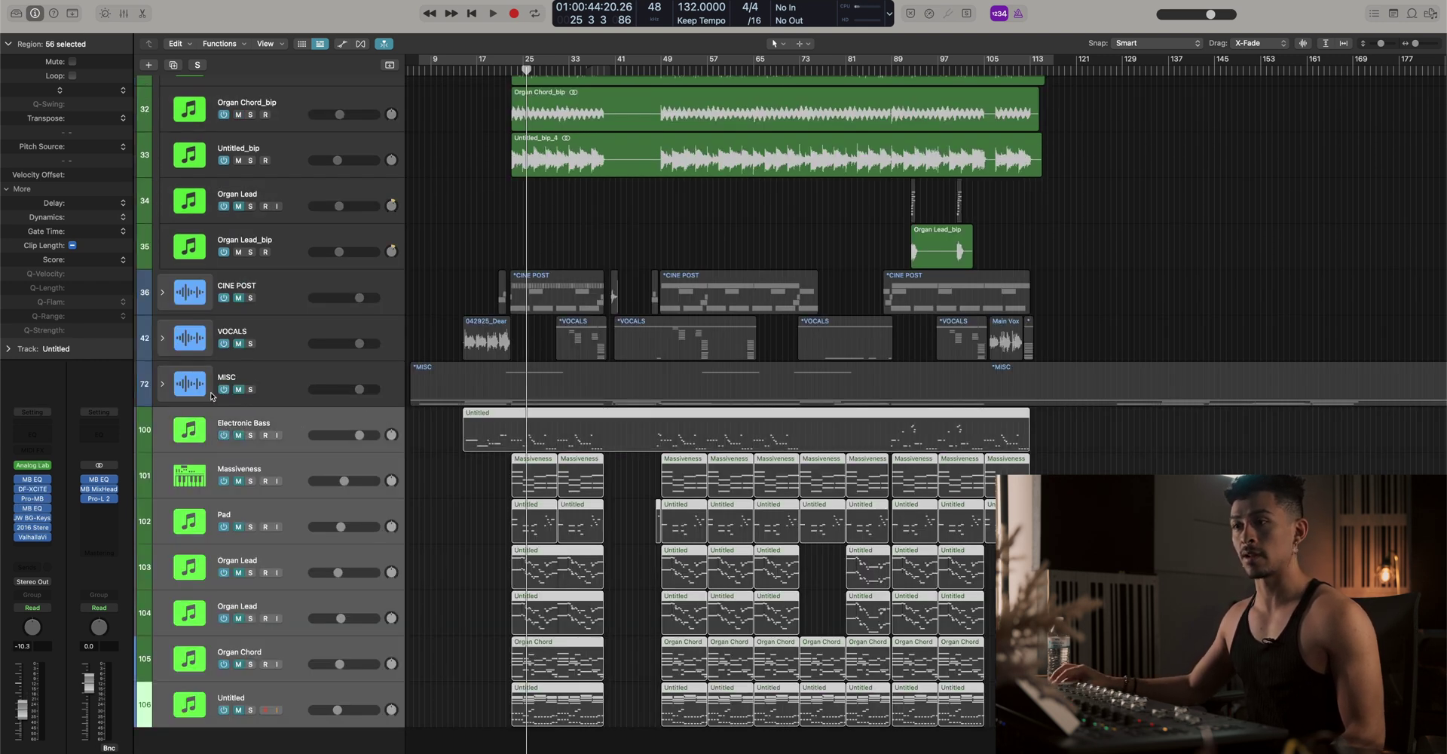
{"action": "left_click", "coordinate": [163, 386]}
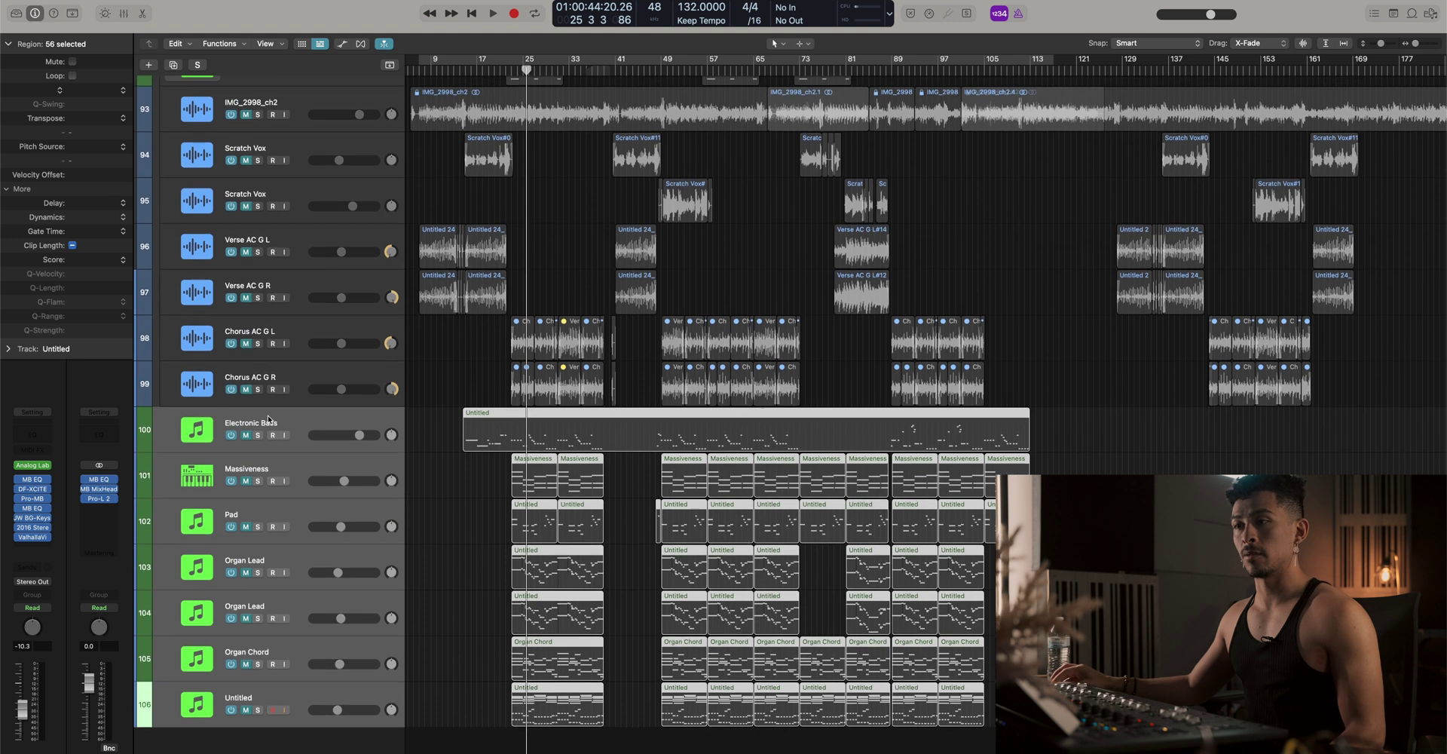
{"action": "left_click_drag", "start_coordinate": [294, 430], "coordinate": [290, 377]}
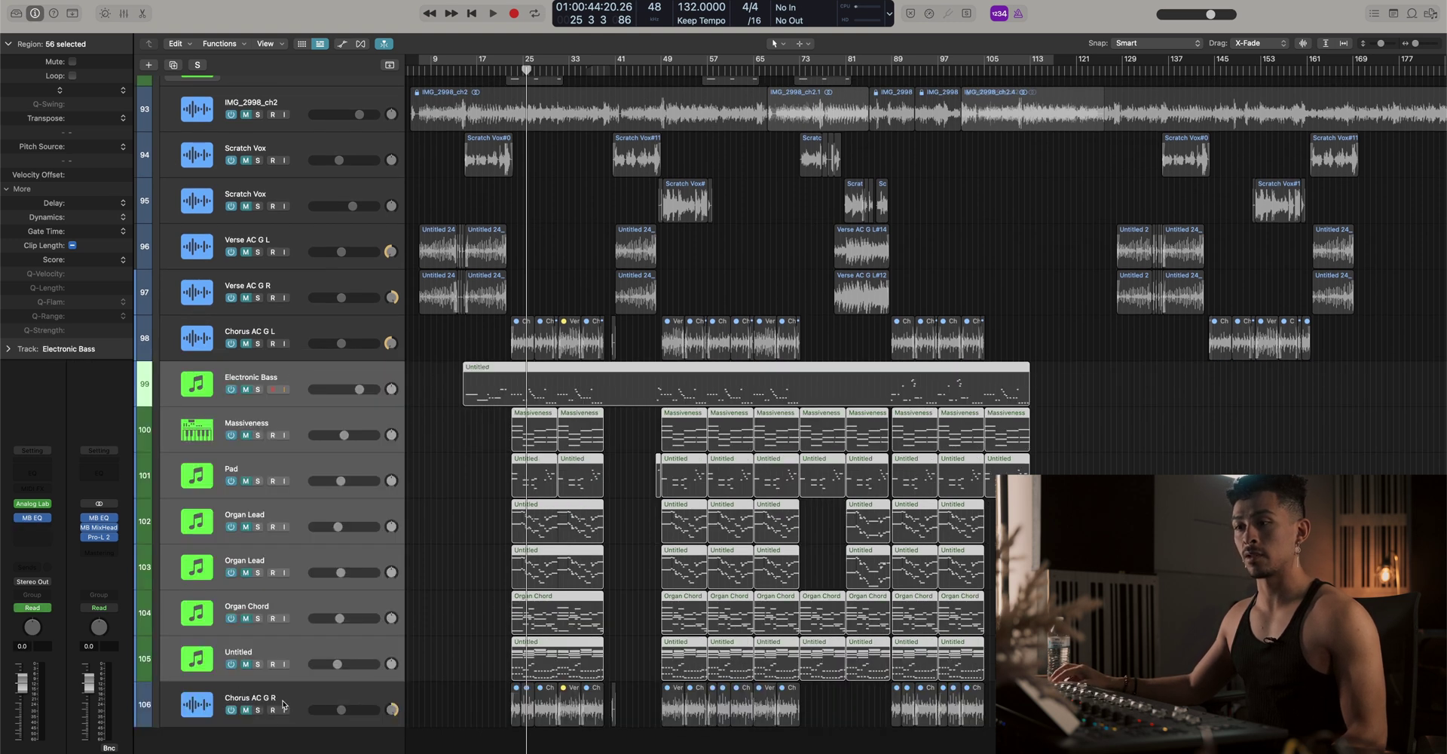
{"action": "left_click_drag", "start_coordinate": [283, 705], "coordinate": [294, 401]}
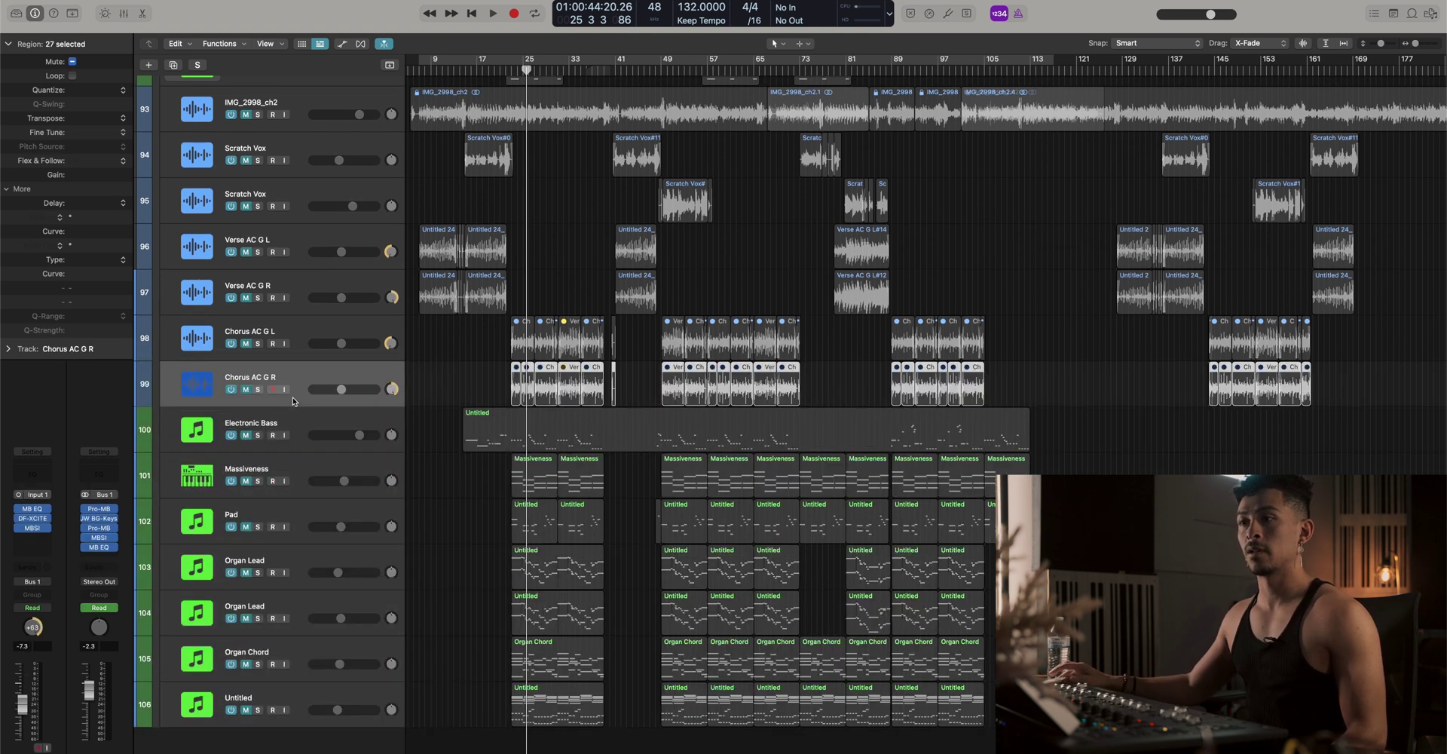
Delete the silent section from bar 40 to bar 48 on the first six bounced MELO POST tracks
{"action": "scroll", "coordinate": [302, 288], "scroll_direction": "up", "scroll_amount": 3}
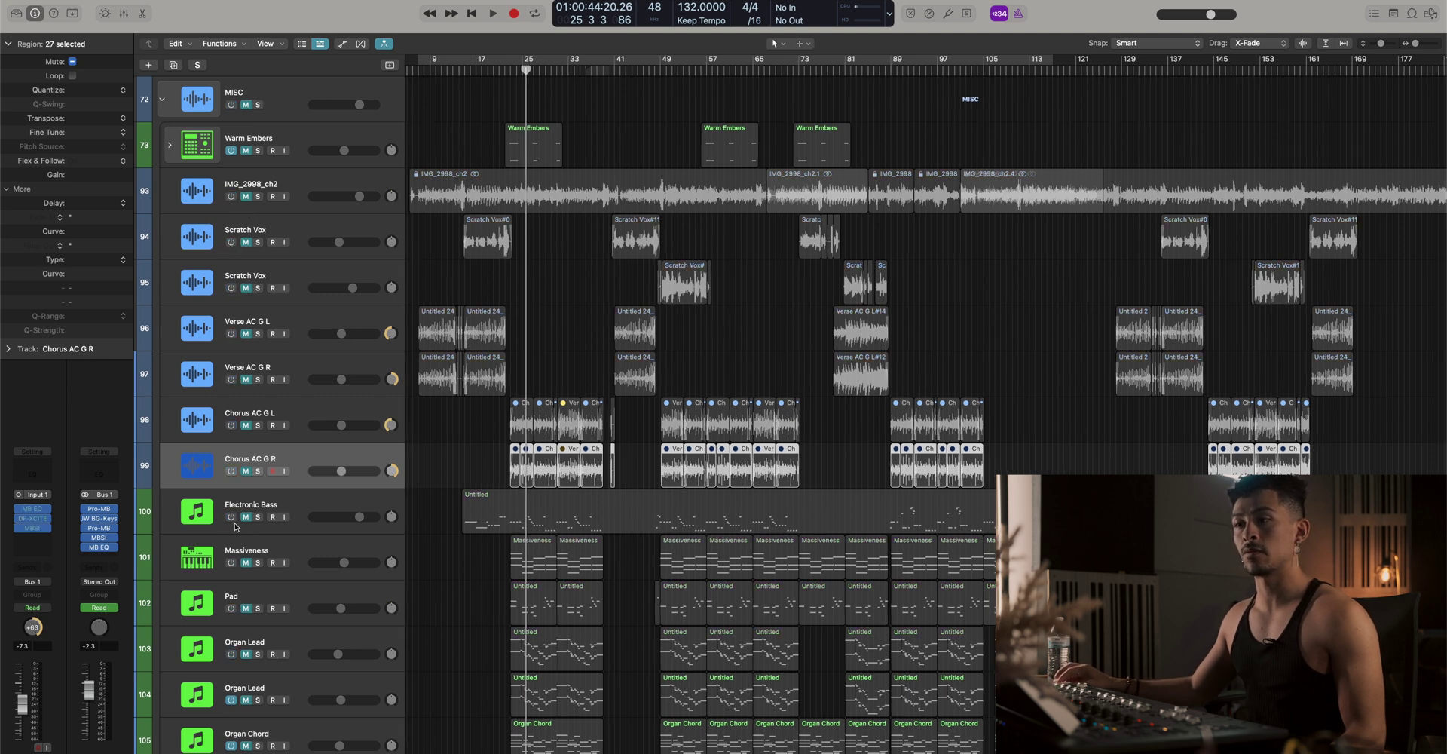
{"action": "scroll", "coordinate": [234, 527], "scroll_direction": "down", "scroll_amount": 2}
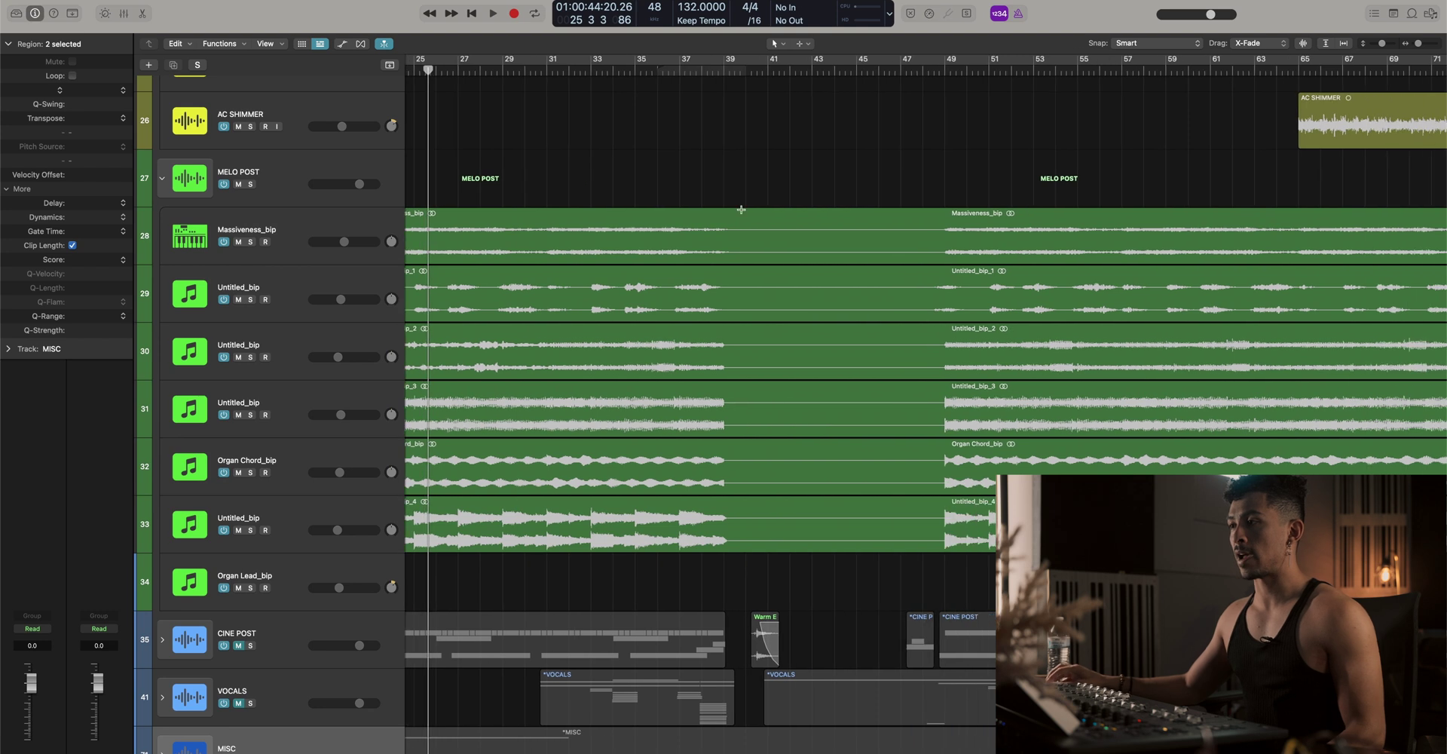
{"action": "left_click_drag", "start_coordinate": [742, 213], "coordinate": [929, 505]}
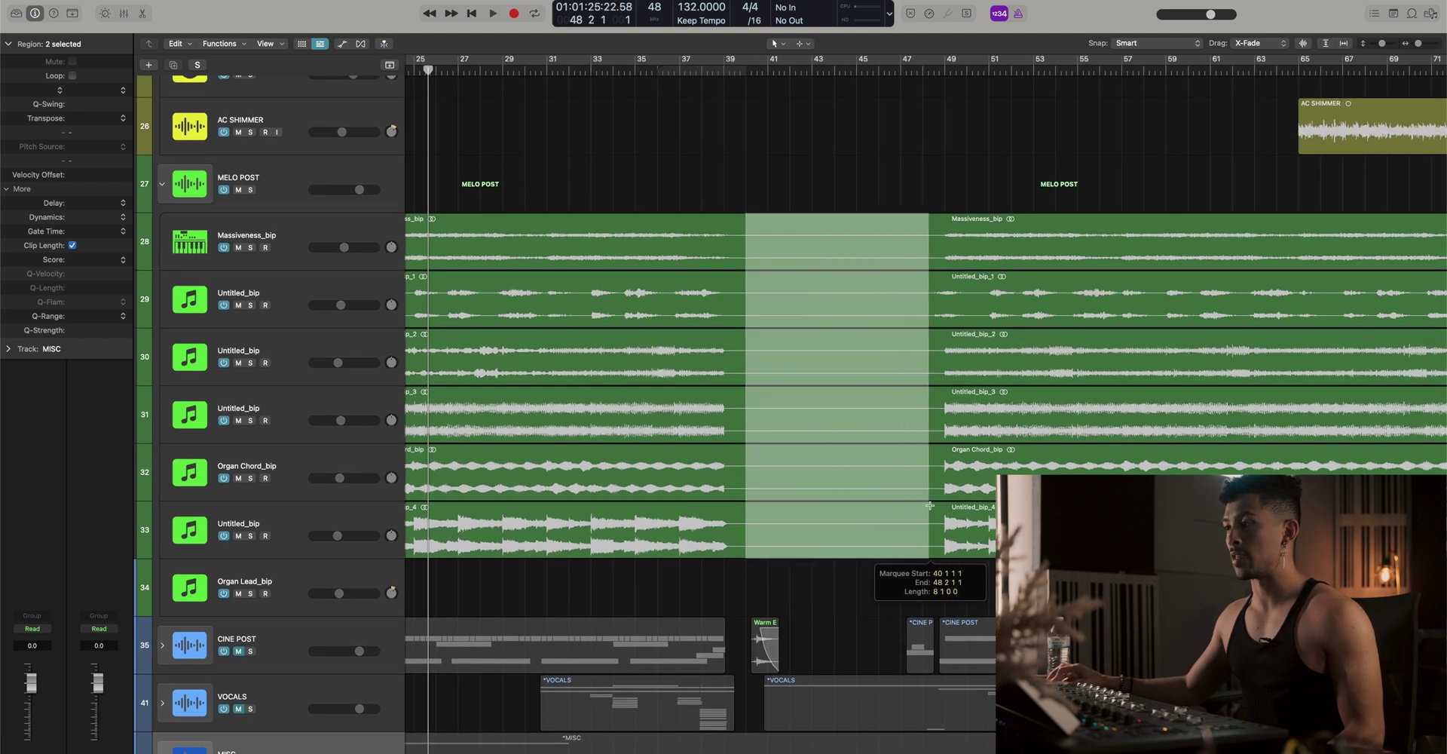
{"action": "scroll", "coordinate": [871, 327], "scroll_direction": "down", "scroll_amount": 1}
{"action": "left_click", "coordinate": [802, 338]}
{"action": "key", "text": "Delete"}
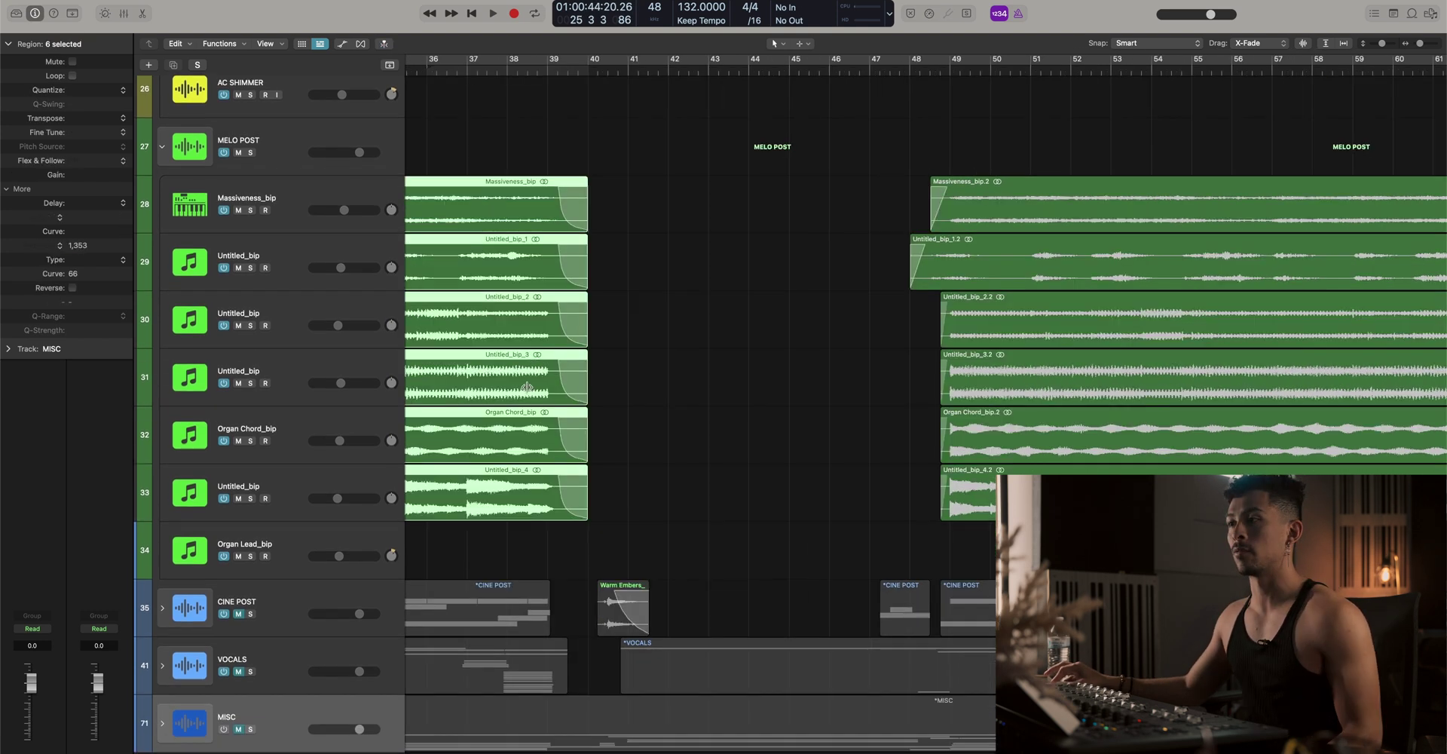
Delete the silent section between about bars 73 and 81 on the second and third Untitled_bip tracks
{"action": "scroll", "coordinate": [531, 388], "scroll_direction": "right", "scroll_amount": 15}
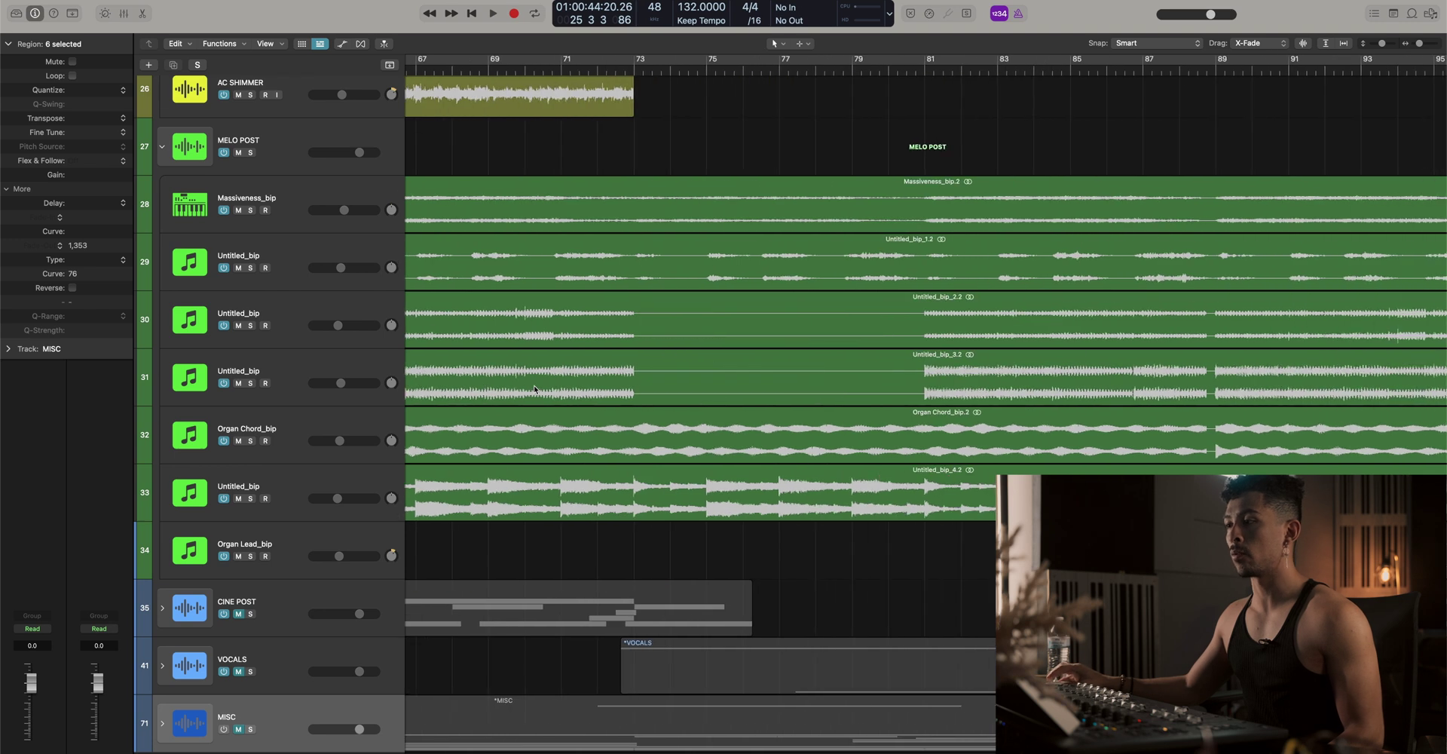
{"action": "key", "text": "super+Left"}
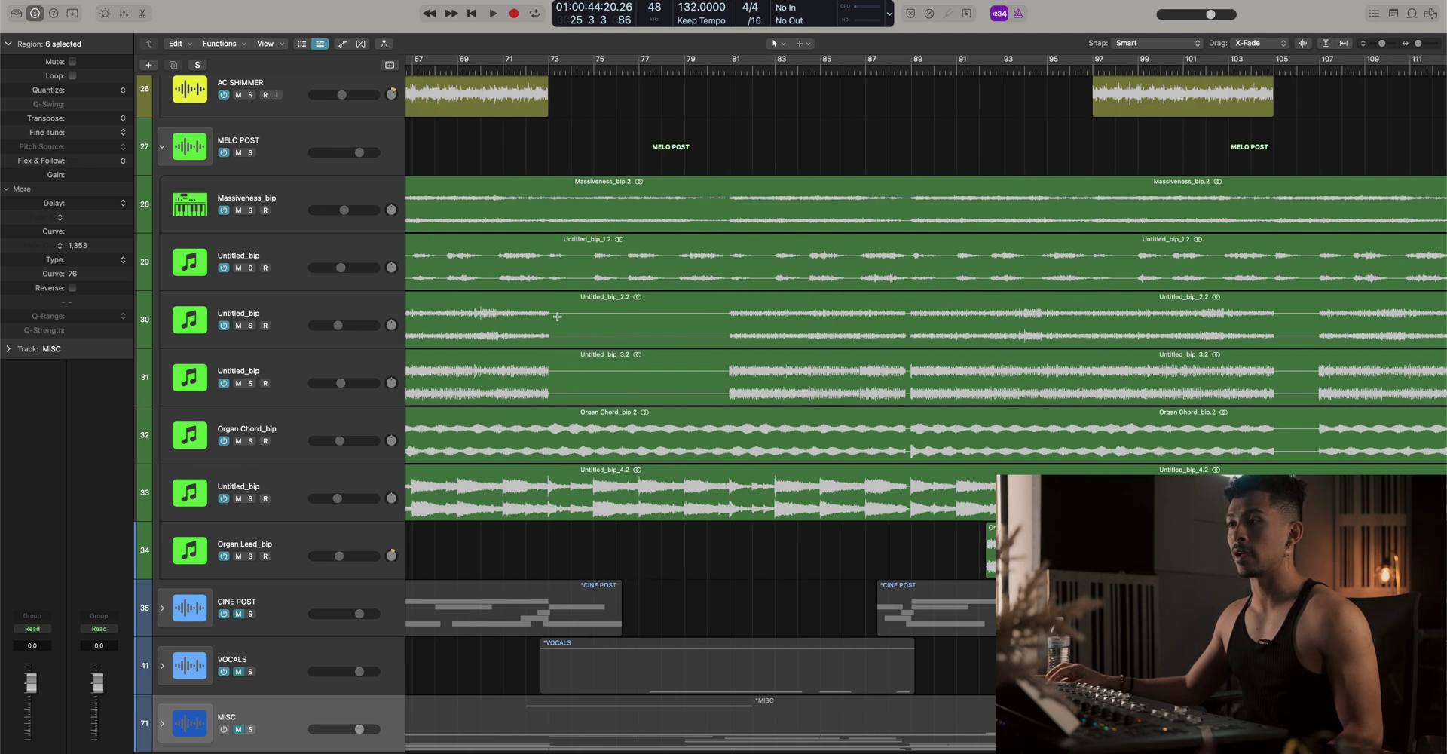
{"action": "left_click_drag", "start_coordinate": [555, 316], "coordinate": [723, 353]}
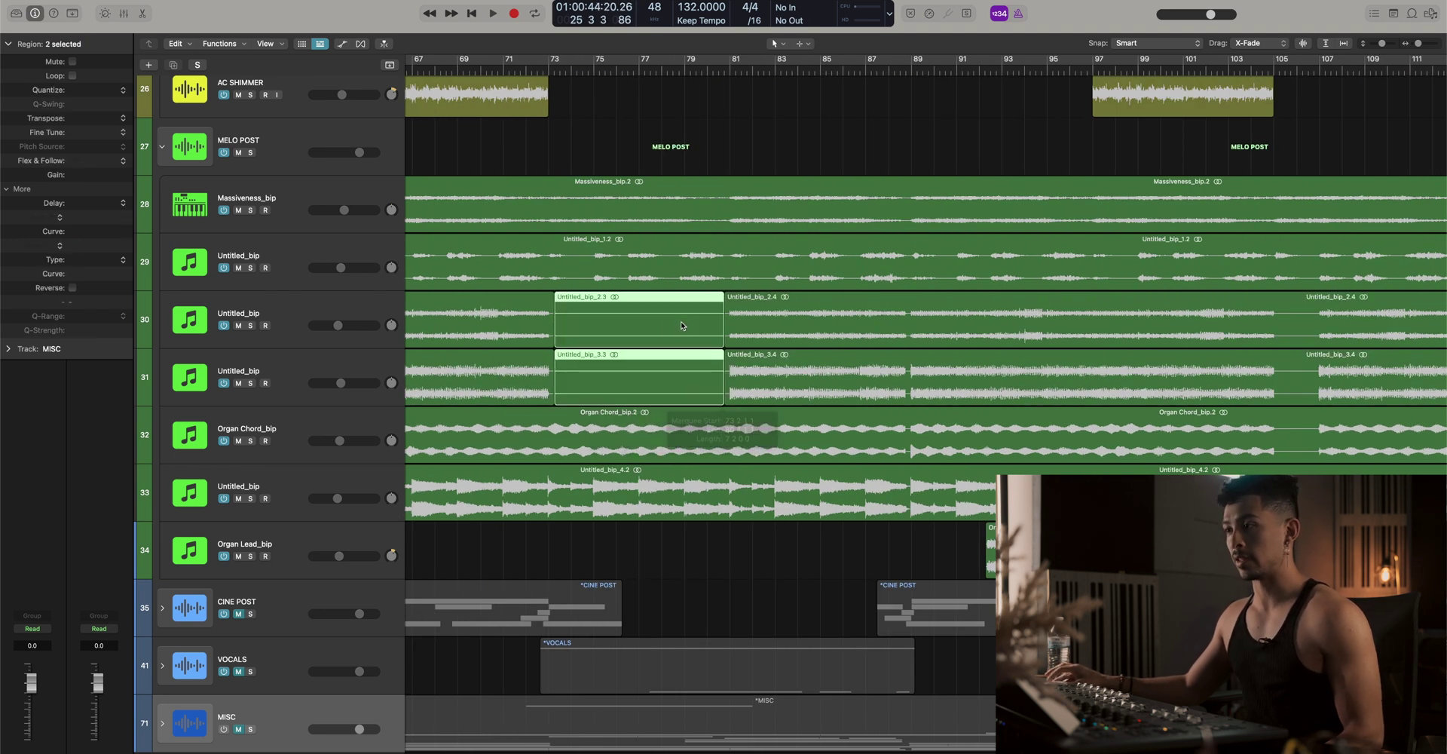
{"action": "key", "text": "Delete"}
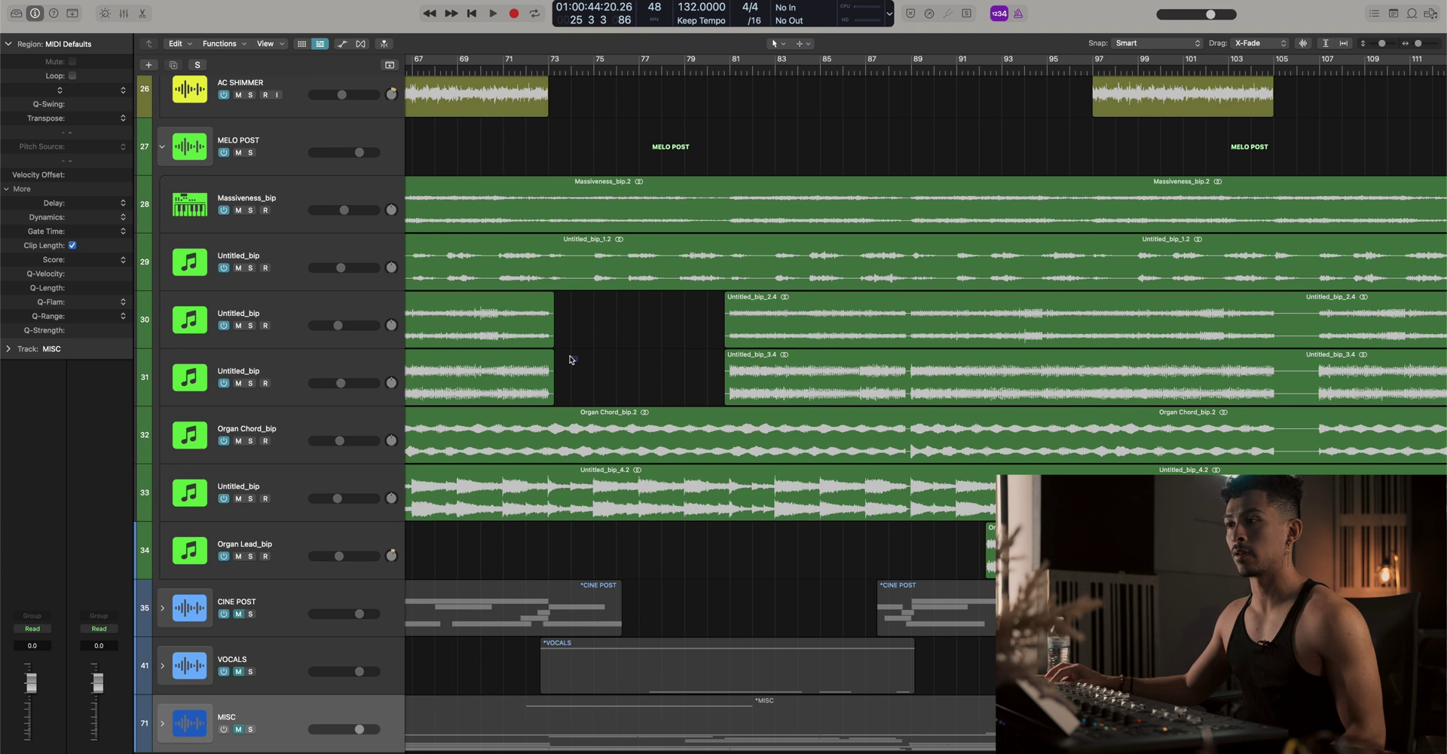
Fade out the region ends near bar 105 on the second and third Untitled_bip, Organ Chord_bip and last Untitled_bip tracks
{"action": "key", "text": "Left"}
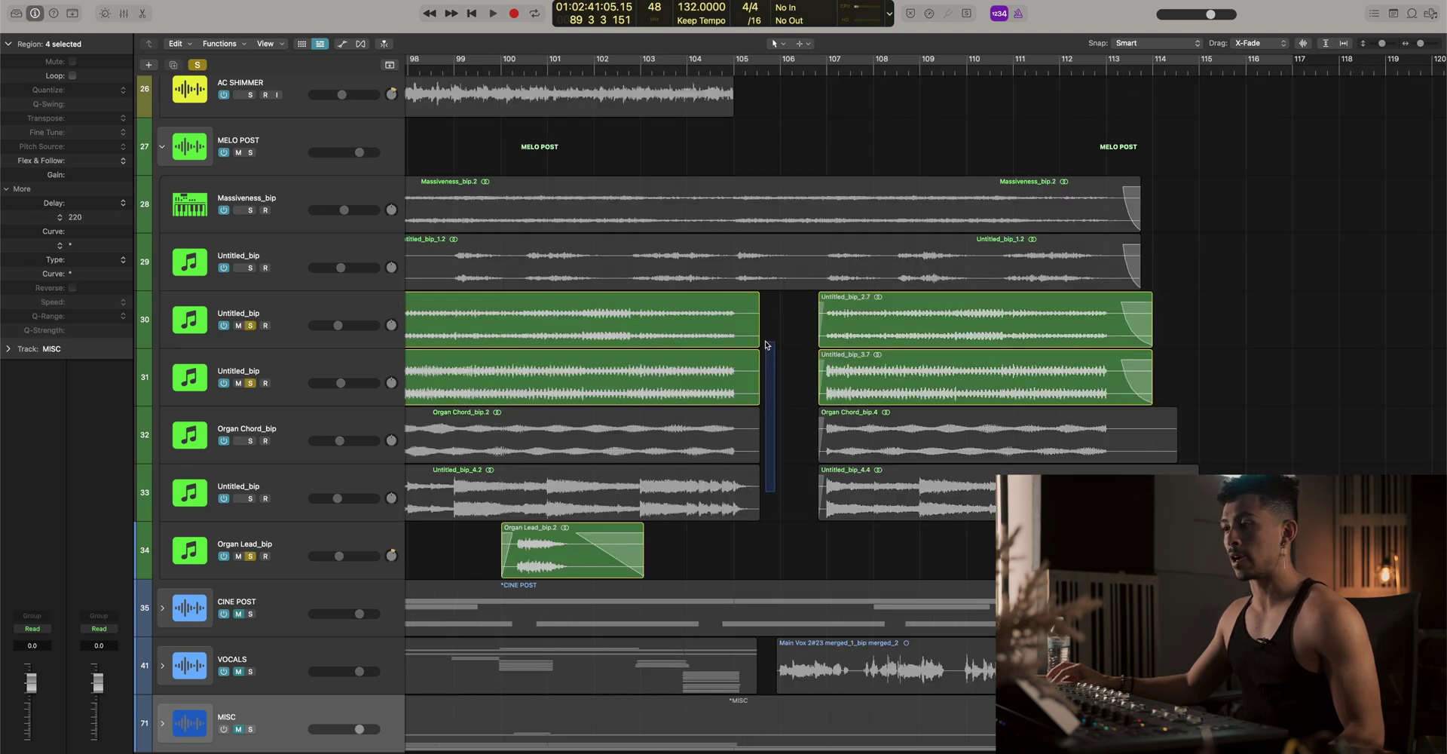
{"action": "left_click_drag", "start_coordinate": [778, 445], "coordinate": [747, 328]}
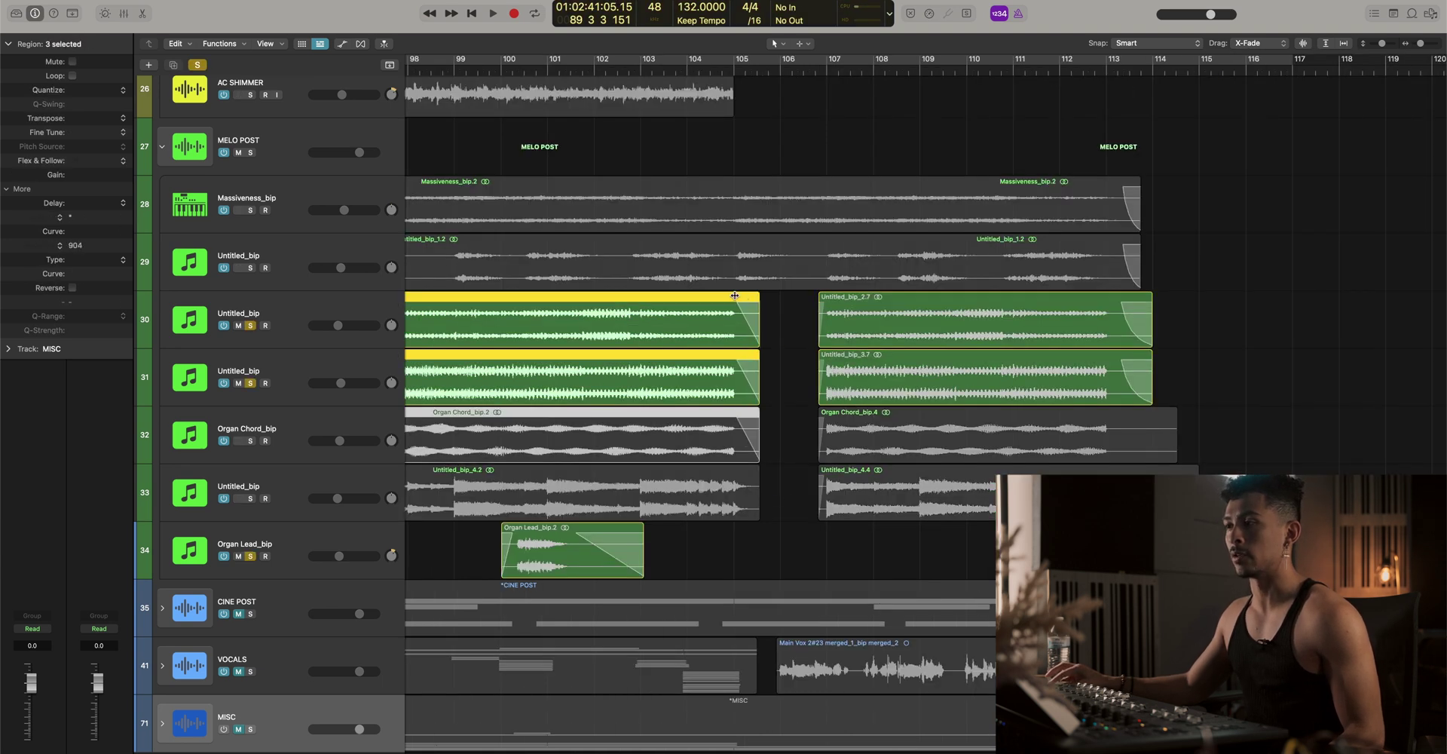
{"action": "left_click", "coordinate": [694, 566]}
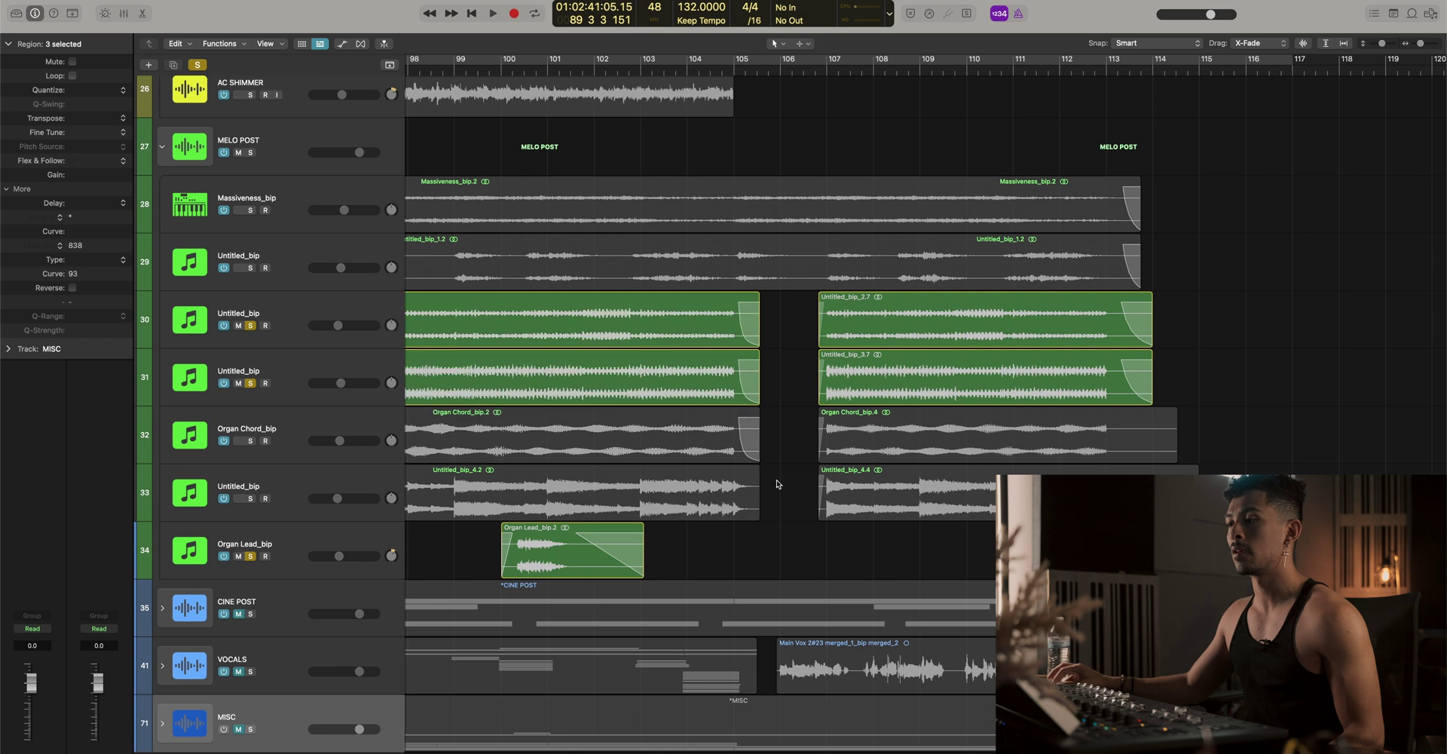
{"action": "left_click", "coordinate": [749, 465]}
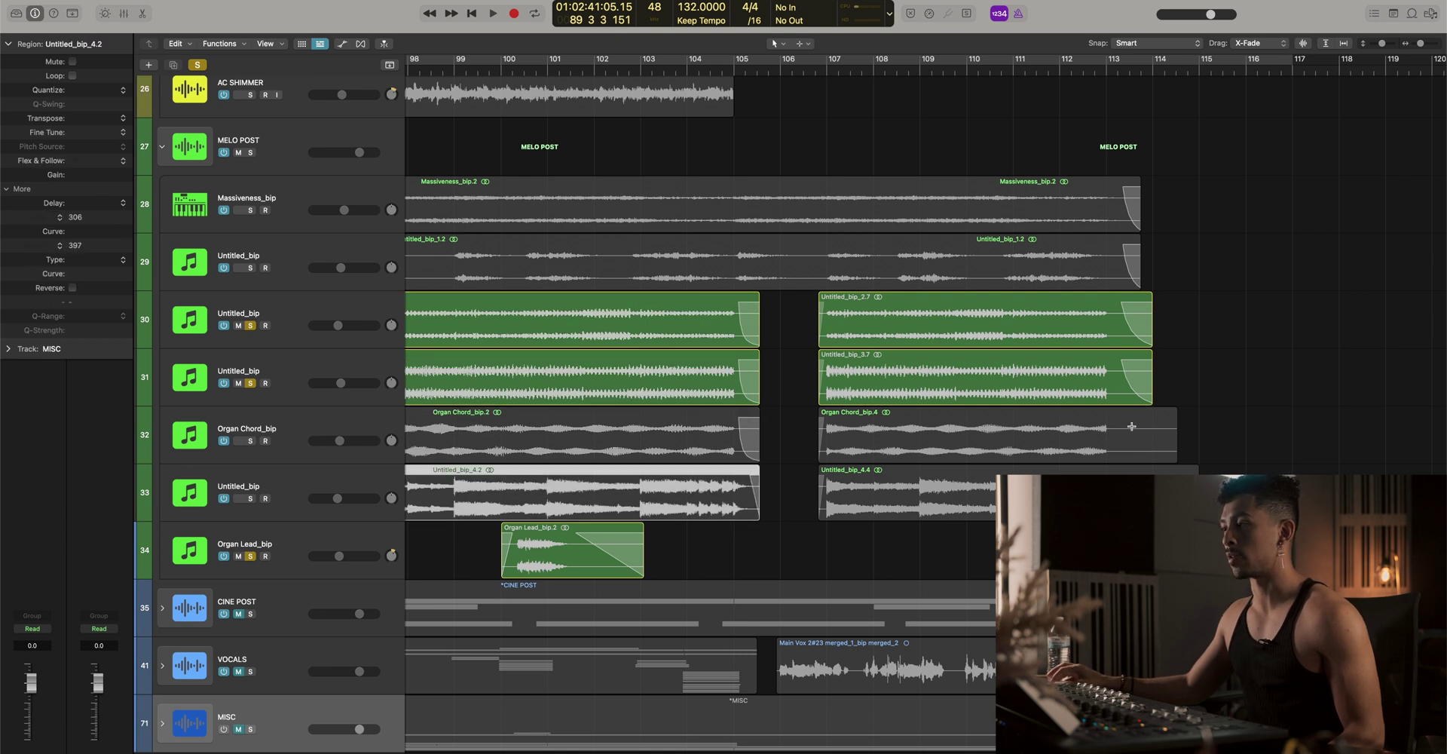
Delete the tails of the last Organ Chord_bip and Untitled_bip_4.4 regions after about bar 113, and add a 397 fade-out to both
{"action": "mouse_move", "coordinate": [1118, 429]}
{"action": "left_mouse_down"}
{"action": "mouse_move", "coordinate": [1230, 490]}
{"action": "mouse_move", "coordinate": [1108, 445]}
{"action": "mouse_move", "coordinate": [1113, 415]}
{"action": "left_mouse_up"}
{"action": "left_click", "coordinate": [1164, 448]}
{"action": "key", "text": "Delete"}
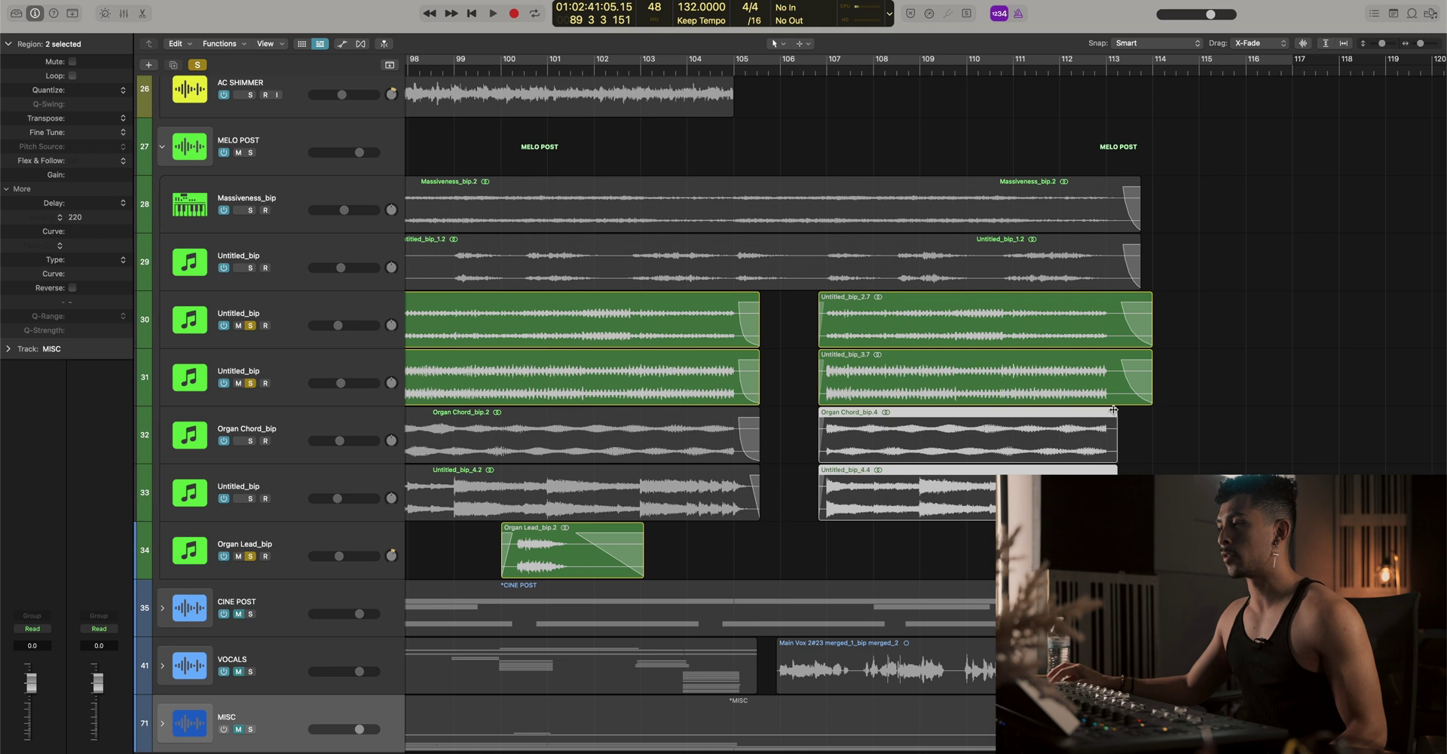
{"action": "key", "text": "super+Left"}
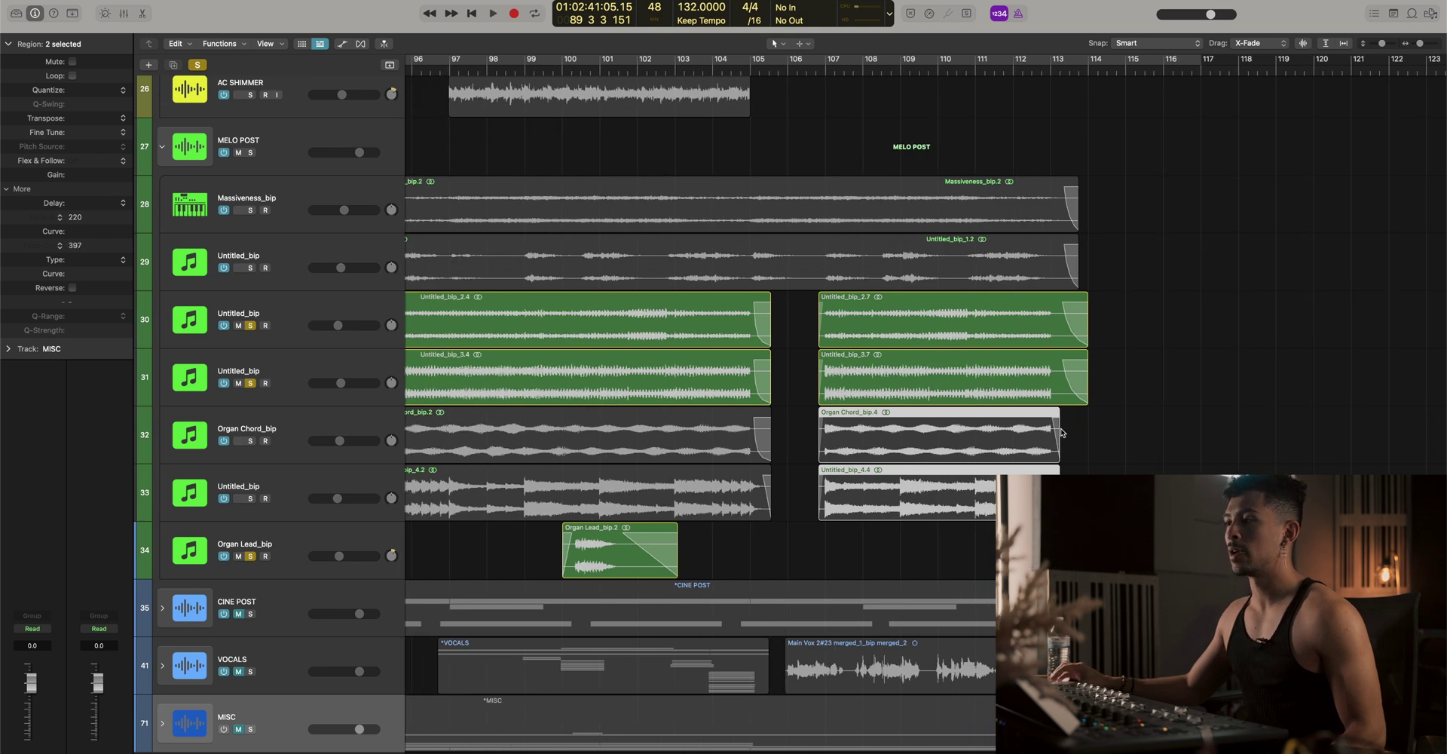
Audition the song from bar 49 with the BASS and DRUMS stacks soloed alongside the bounced melodic tracks
{"action": "key", "text": "super+Left"}
{"action": "scroll", "coordinate": [1062, 430], "scroll_direction": "left", "scroll_amount": 10}
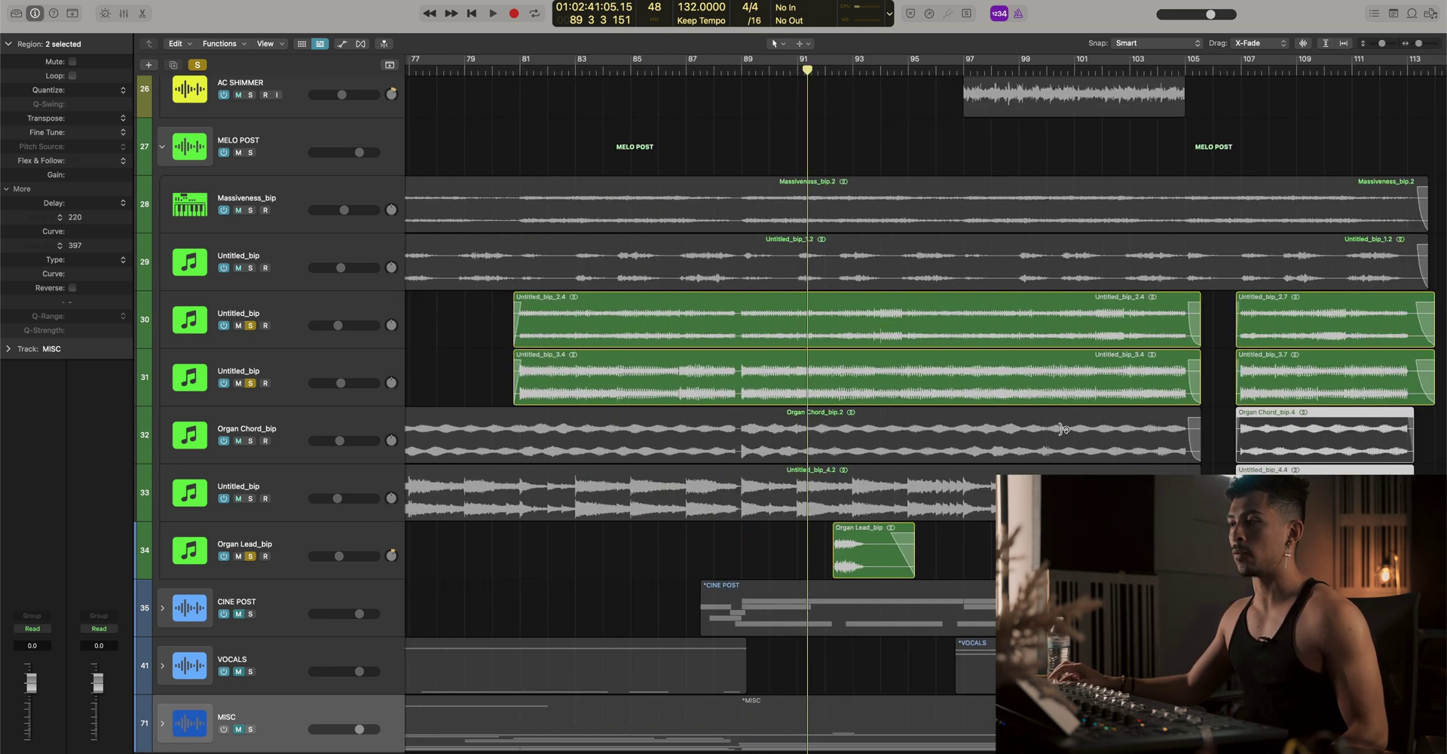
{"action": "key", "text": "super+Left"}
{"action": "scroll", "coordinate": [1063, 429], "scroll_direction": "left", "scroll_amount": 10}
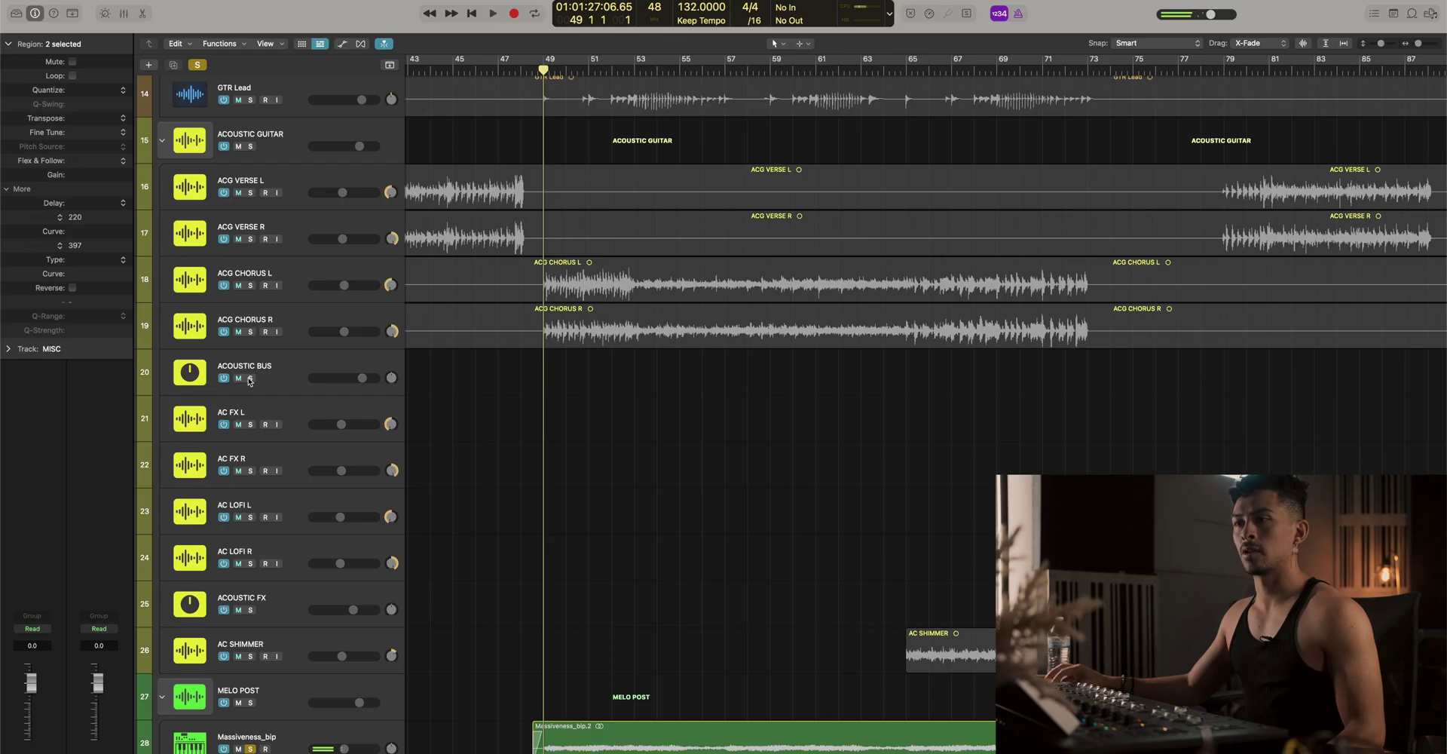
{"action": "scroll", "coordinate": [249, 380], "scroll_direction": "up", "scroll_amount": 15}
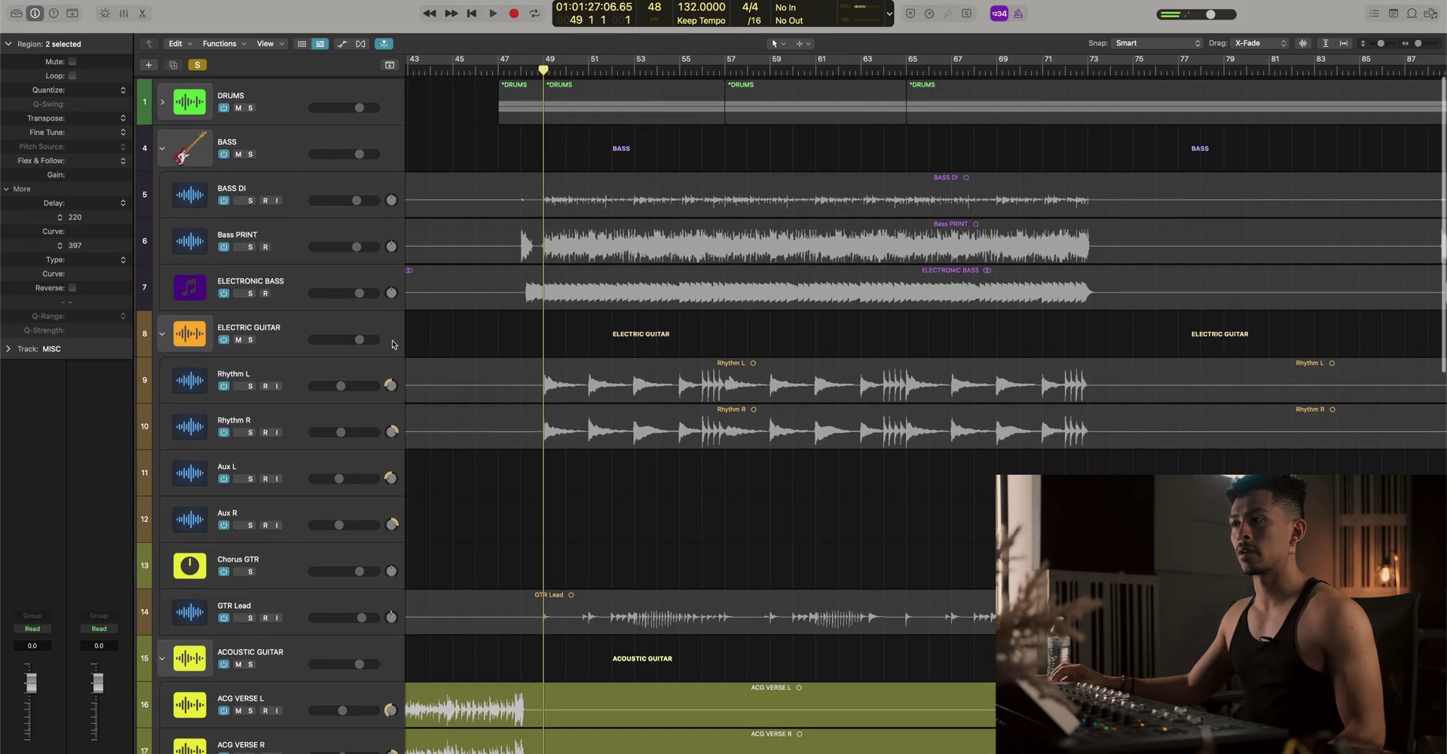
{"action": "left_click", "coordinate": [251, 151]}
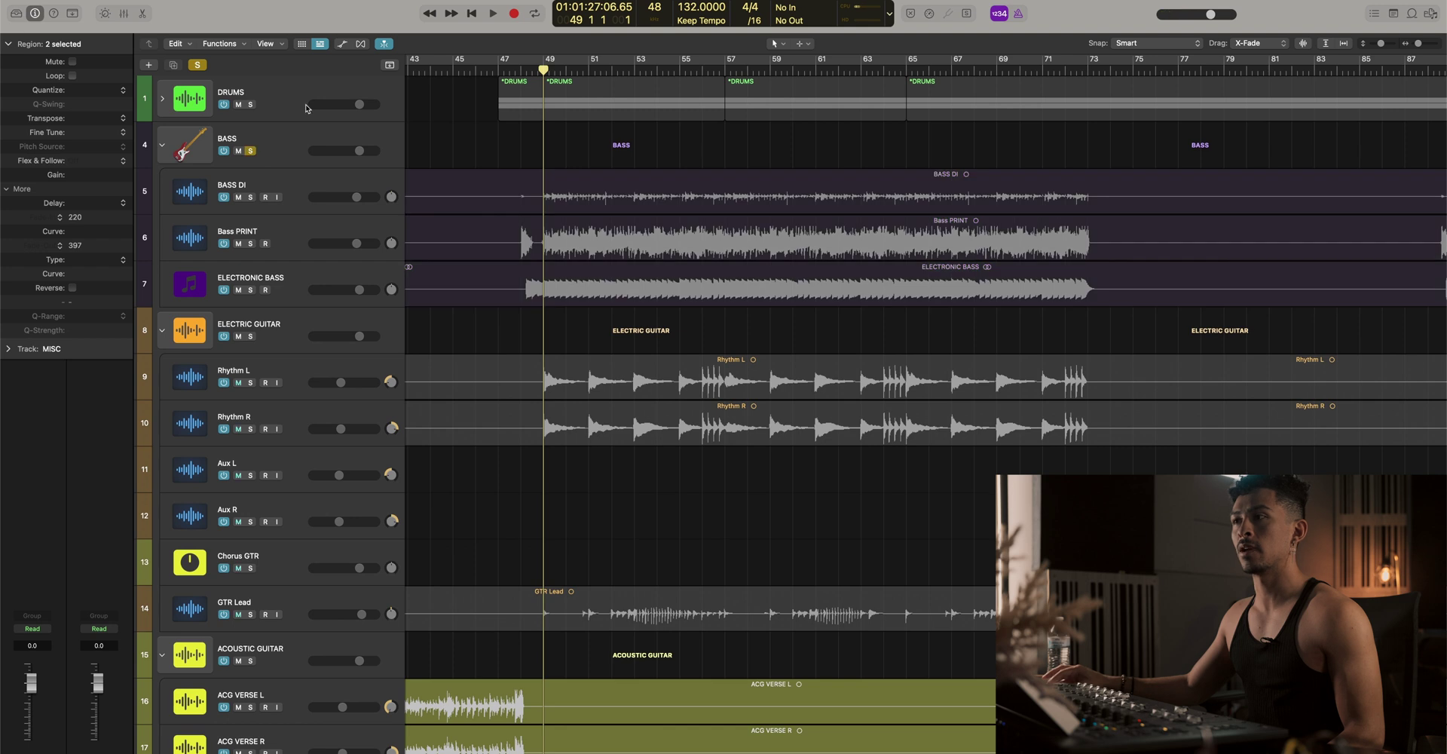
{"action": "key", "text": "space"}
{"action": "left_click", "coordinate": [251, 104]}
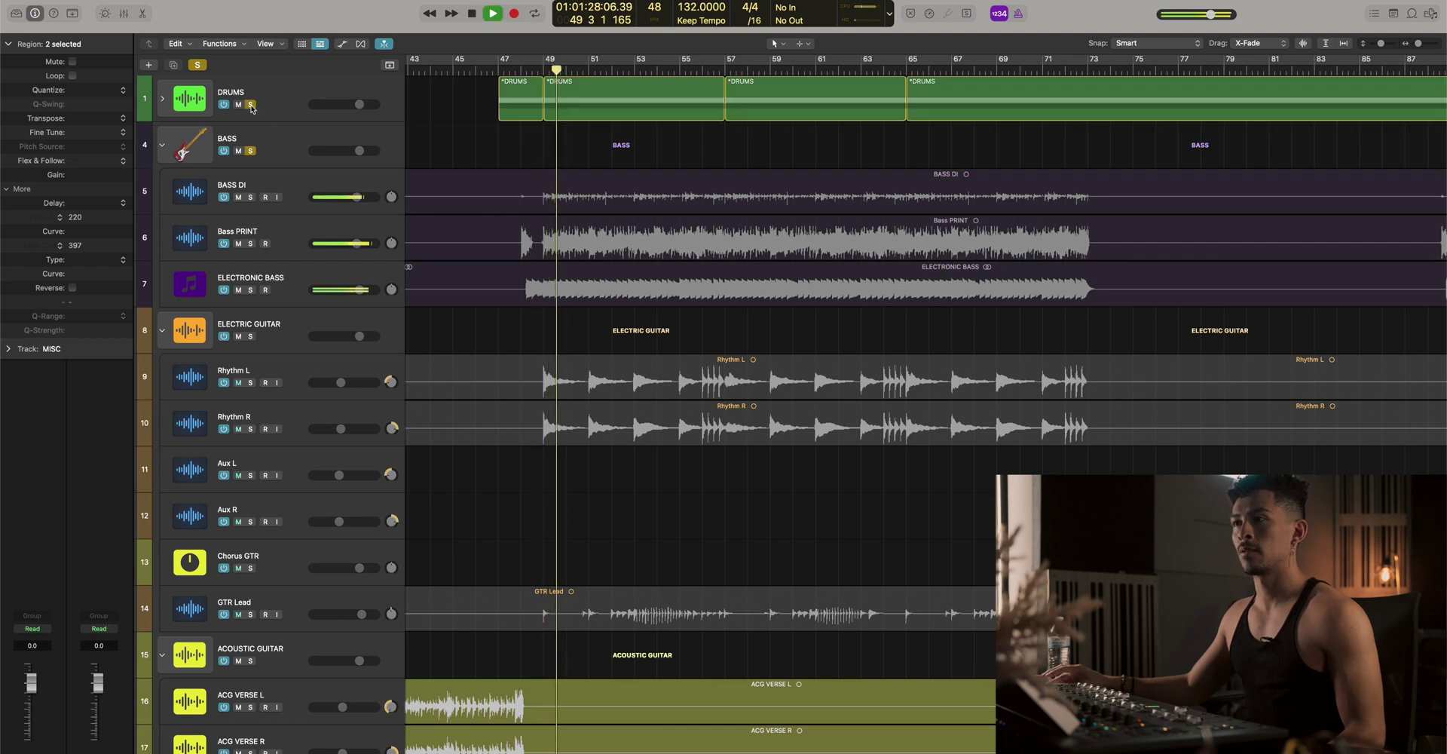
Audition the final section from about bar 89 with the bounced melodic tracks and acoustic guitars soloed
{"action": "scroll", "coordinate": [604, 271], "scroll_direction": "down", "scroll_amount": 15}
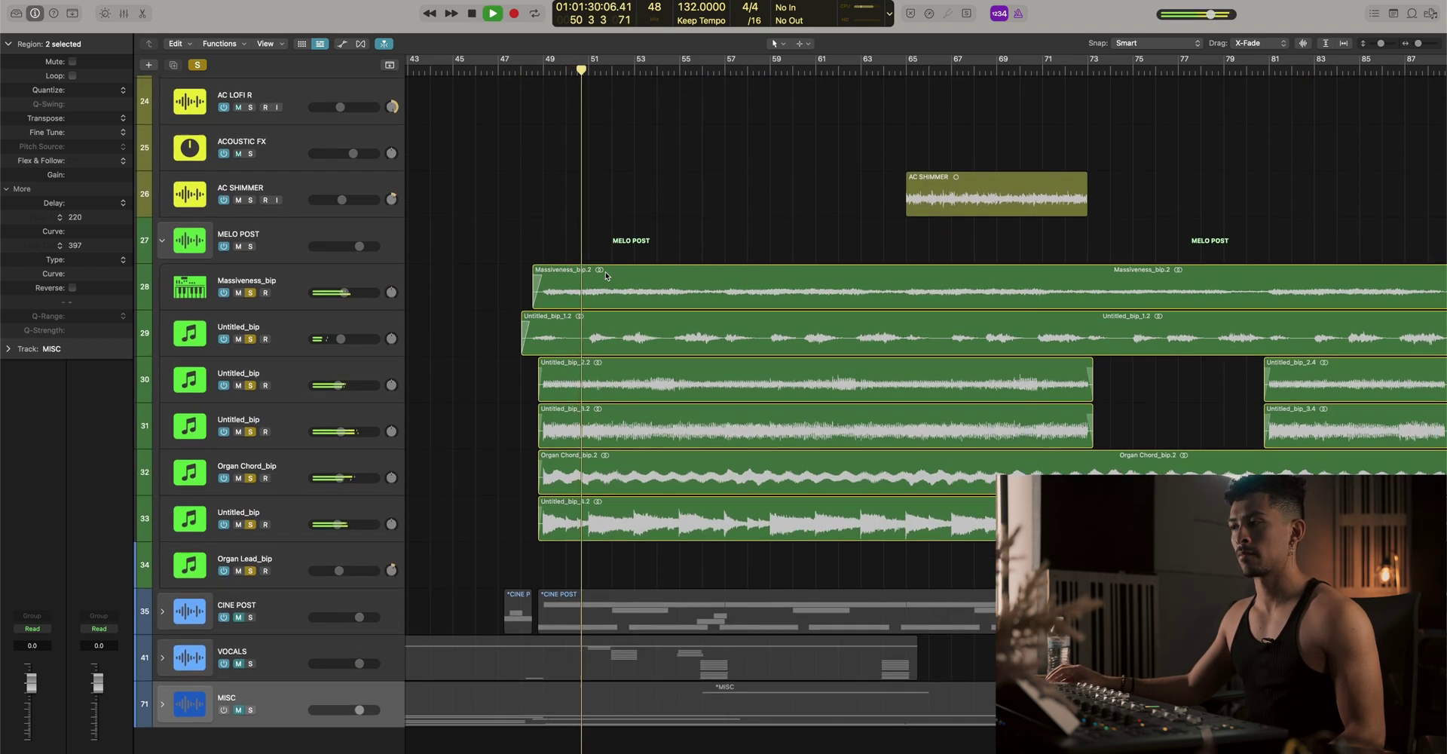
{"action": "scroll", "coordinate": [1069, 316], "scroll_direction": "down", "scroll_amount": 5}
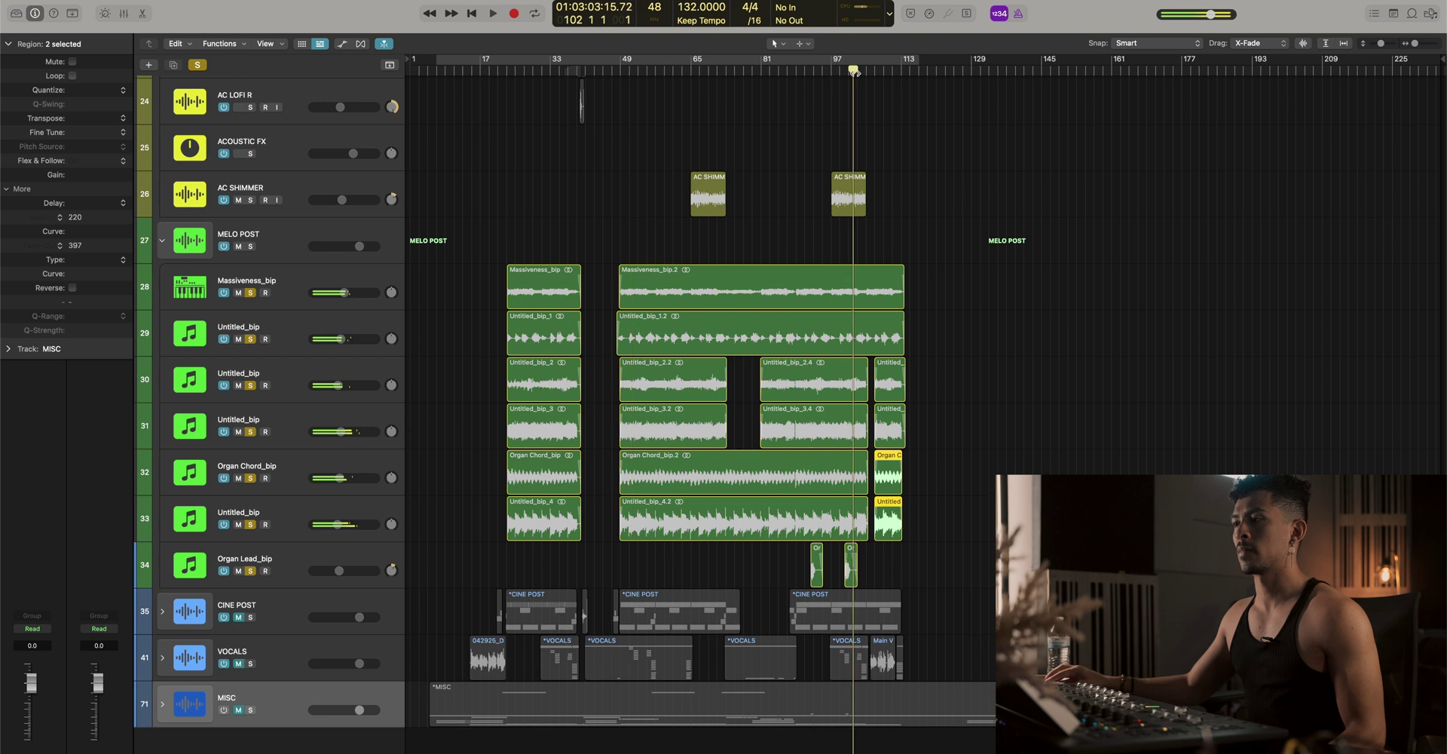
{"action": "left_click_drag", "start_coordinate": [856, 73], "coordinate": [868, 72]}
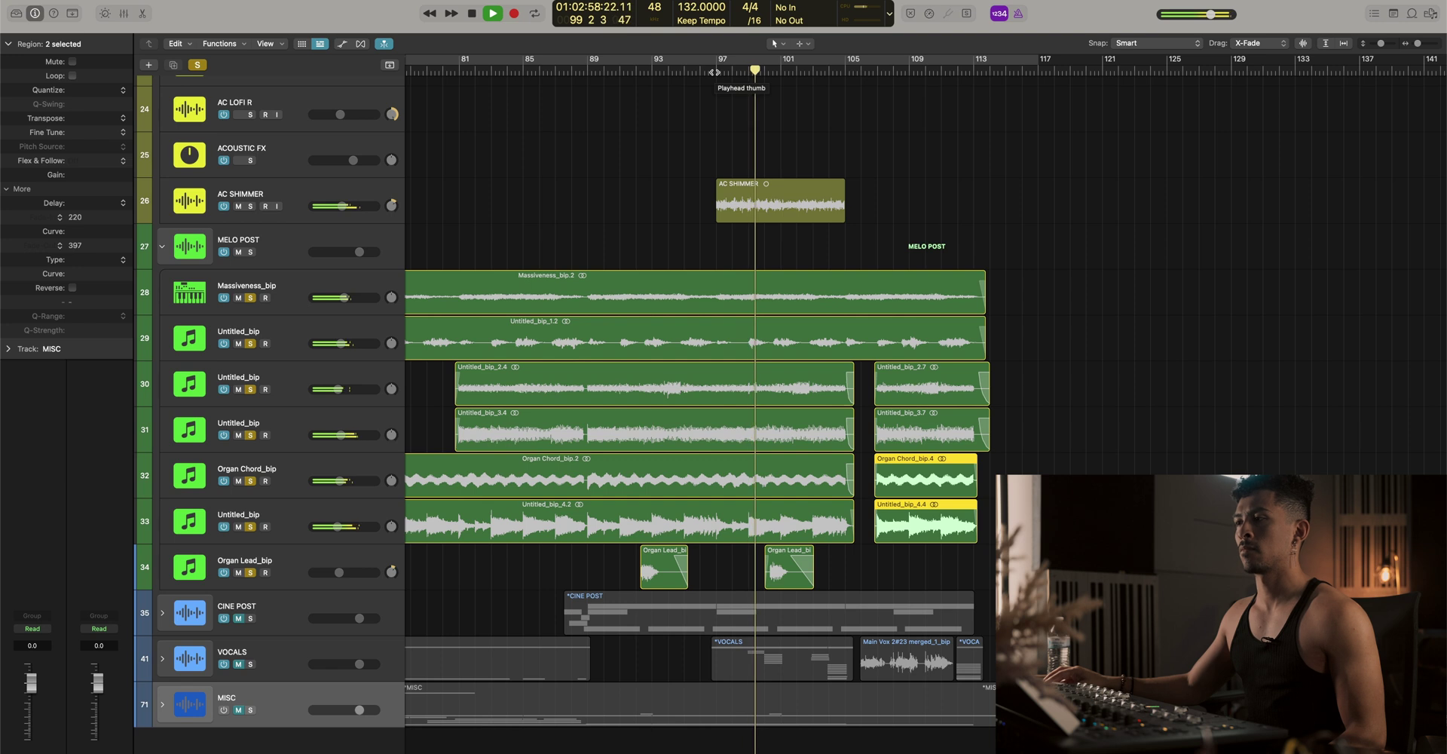
{"action": "left_click", "coordinate": [589, 74]}
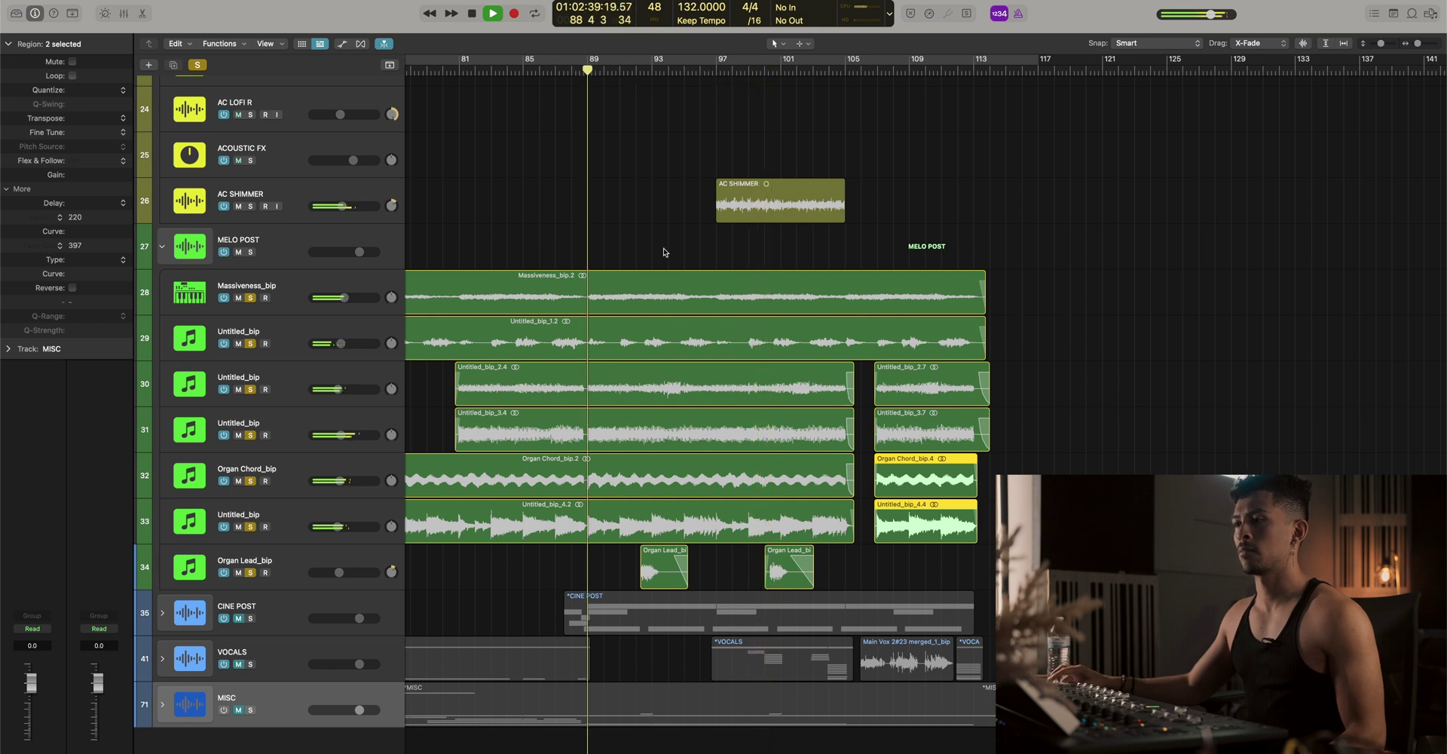
{"action": "scroll", "coordinate": [667, 252], "scroll_direction": "left", "scroll_amount": 3}
{"action": "scroll", "coordinate": [673, 256], "scroll_direction": "up", "scroll_amount": 10}
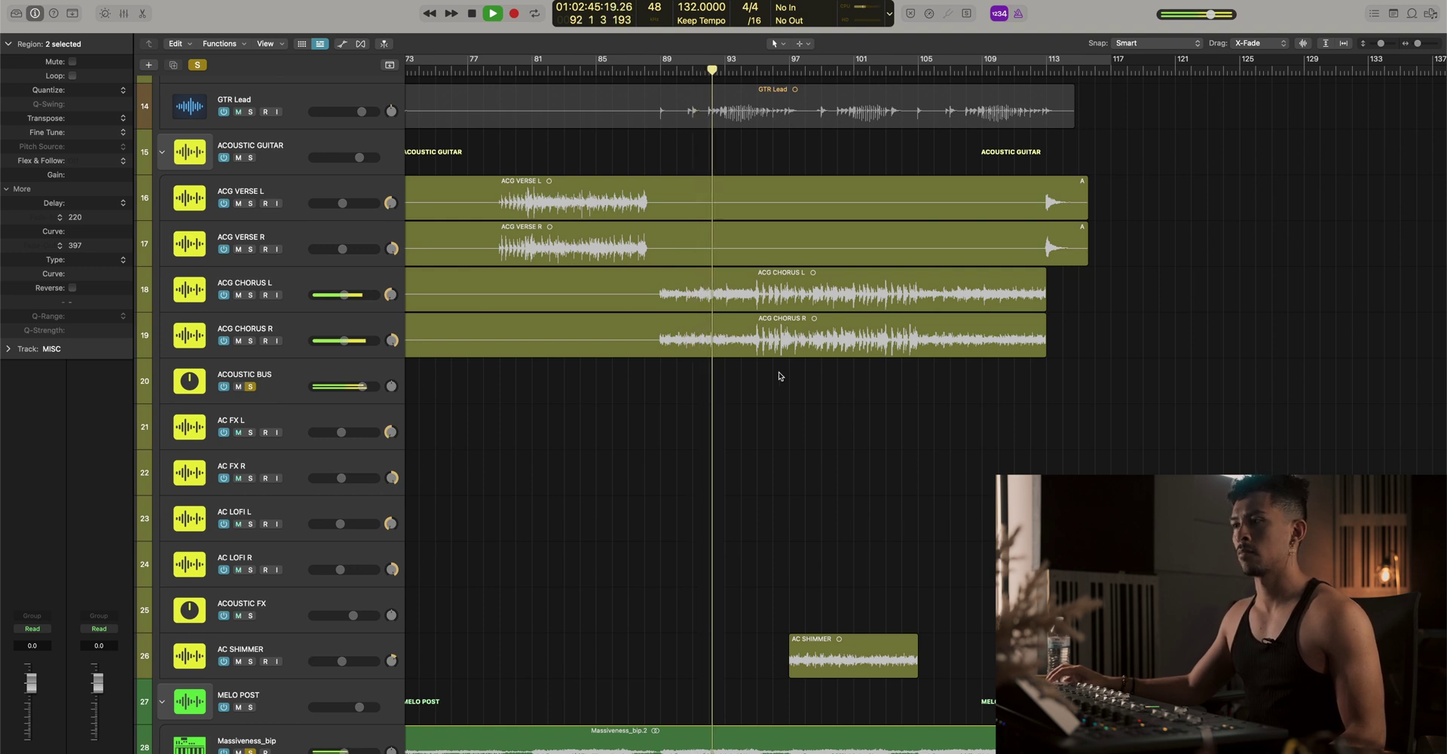
Replay the soloed tracks from about bar 82, stop playback and clear all solos
{"action": "left_click", "coordinate": [549, 80]}
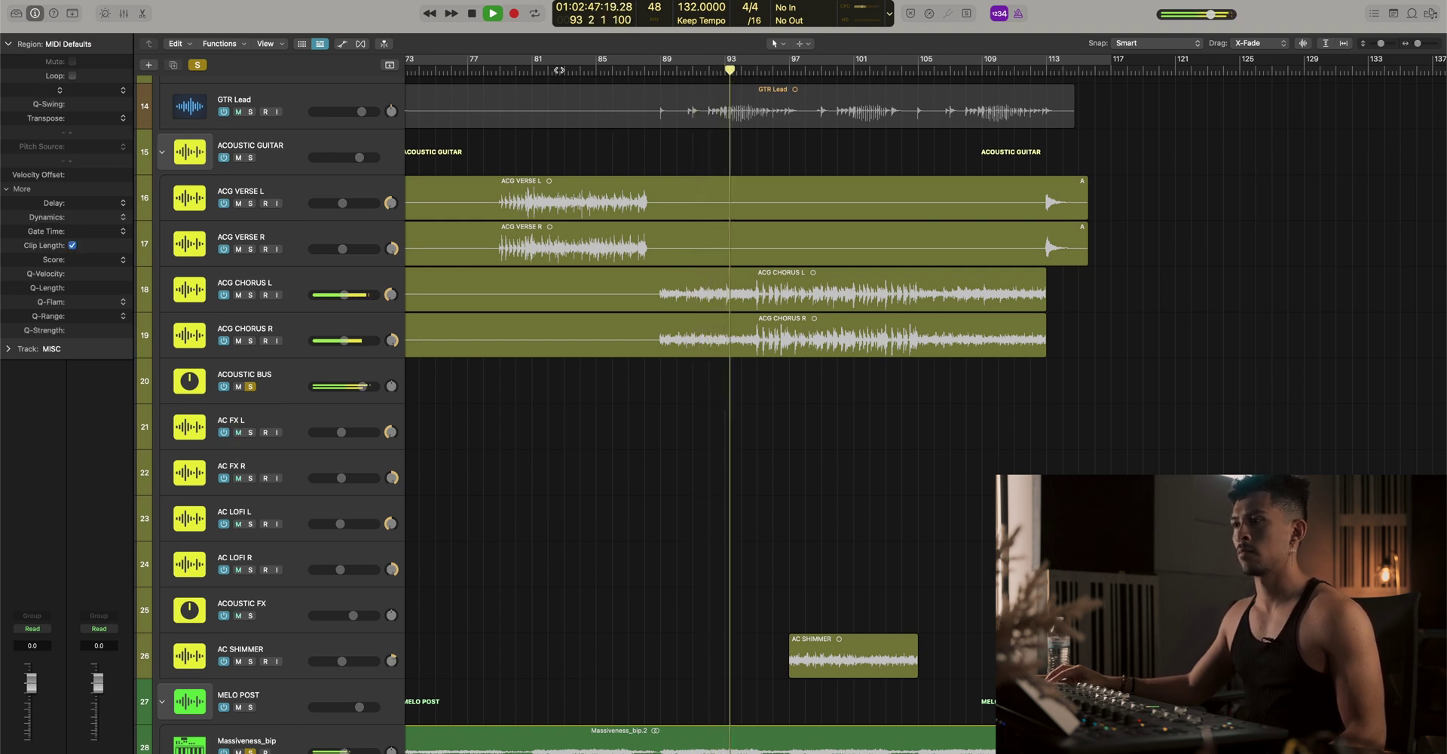
{"action": "left_click", "coordinate": [557, 74]}
{"action": "key", "text": "super+Down"}
{"action": "key", "text": "super+Down"}
{"action": "scroll", "coordinate": [622, 241], "scroll_direction": "down", "scroll_amount": 6}
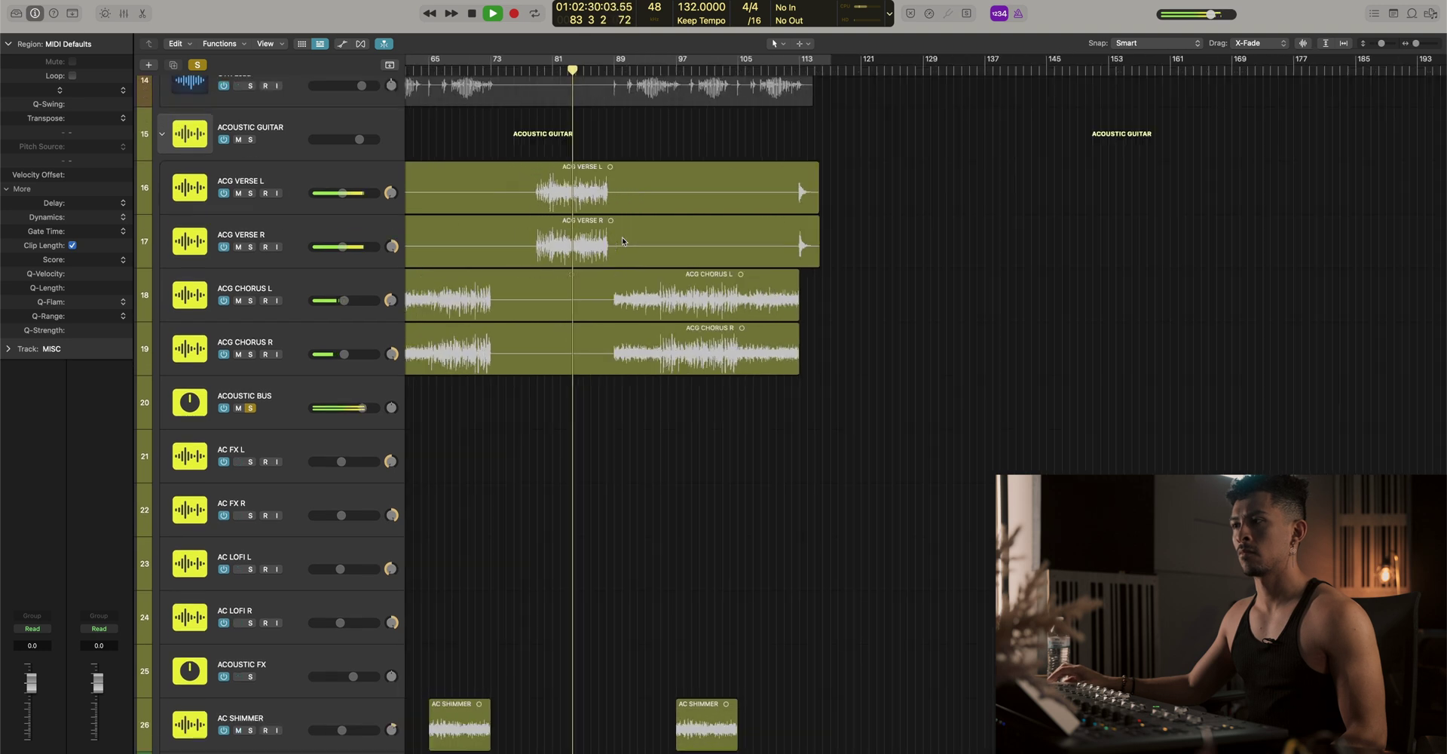
{"action": "scroll", "coordinate": [623, 241], "scroll_direction": "left", "scroll_amount": 5}
{"action": "scroll", "coordinate": [871, 605], "scroll_direction": "down", "scroll_amount": 10}
{"action": "scroll", "coordinate": [870, 604], "scroll_direction": "up", "scroll_amount": 2}
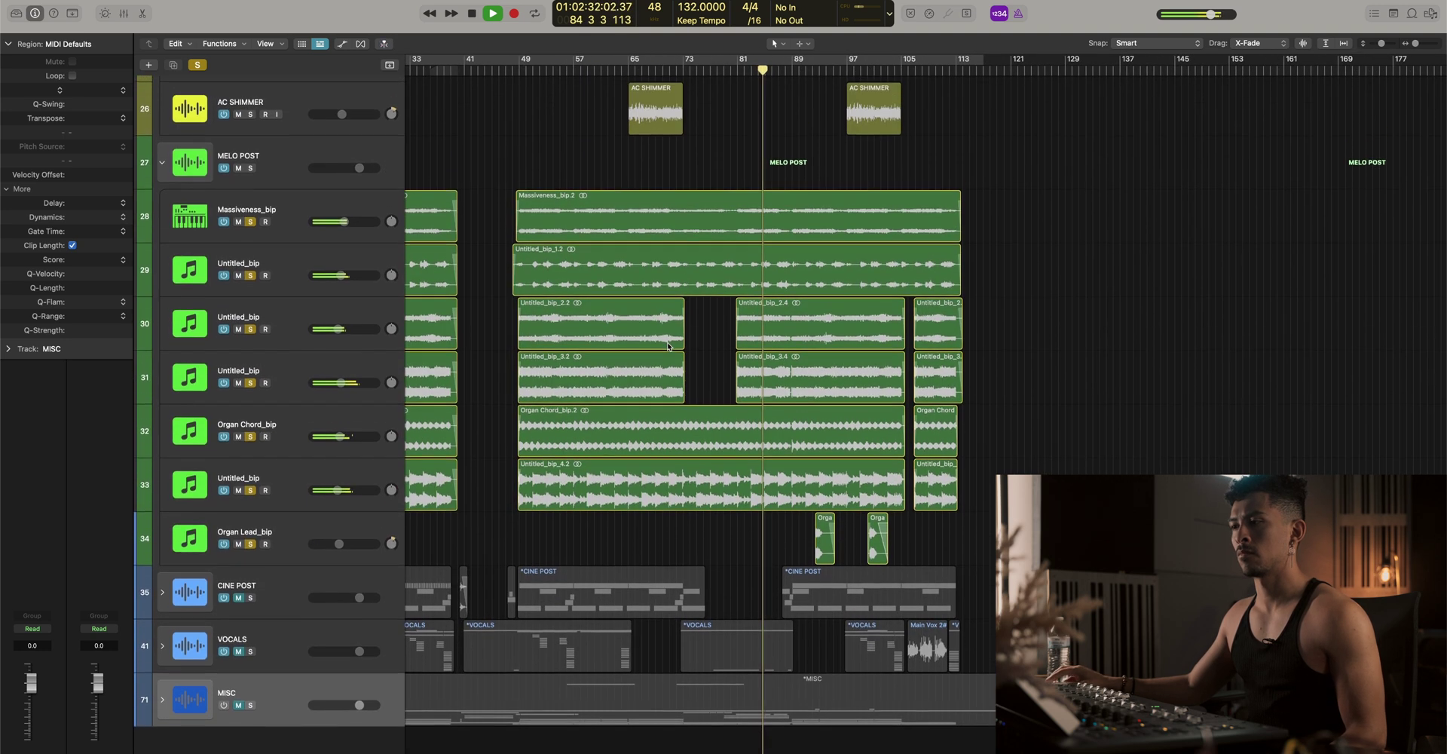
{"action": "key", "text": "super+Up"}
{"action": "scroll", "coordinate": [603, 408], "scroll_direction": "left", "scroll_amount": 5}
{"action": "left_click", "coordinate": [197, 66]}
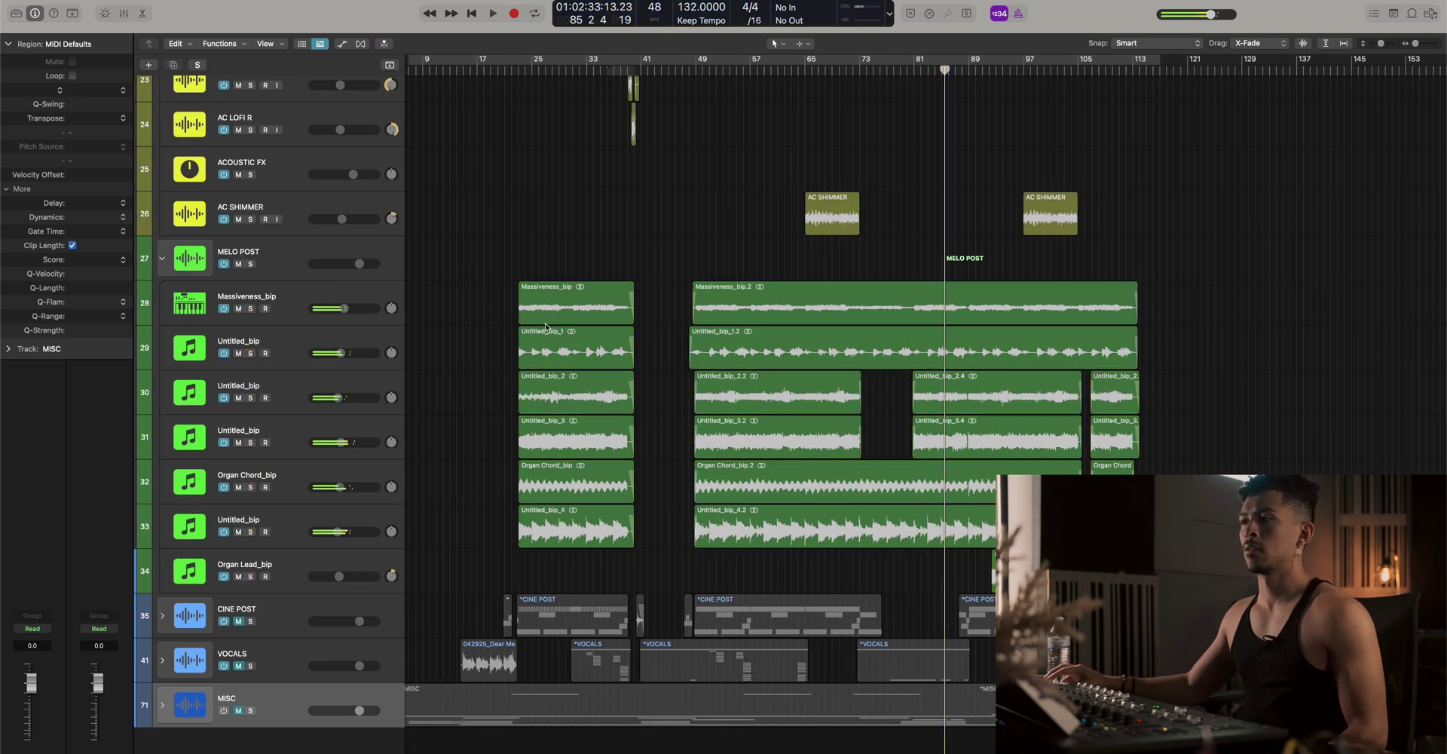
Rename the Massiveness_bip track in the MELO POST stack as BIG PAD
{"action": "scroll", "coordinate": [535, 335], "scroll_direction": "up", "scroll_amount": 5}
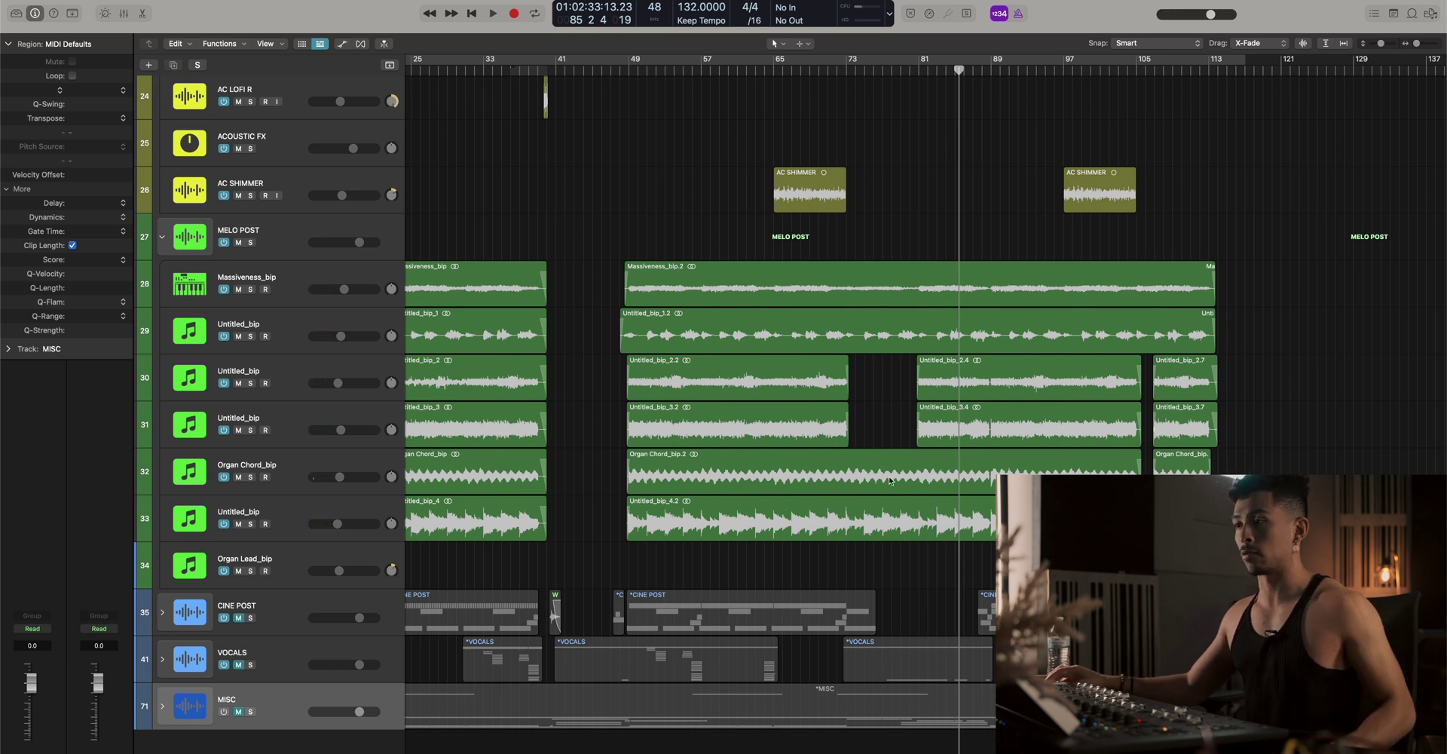
{"action": "scroll", "coordinate": [678, 407], "scroll_direction": "left", "scroll_amount": 3}
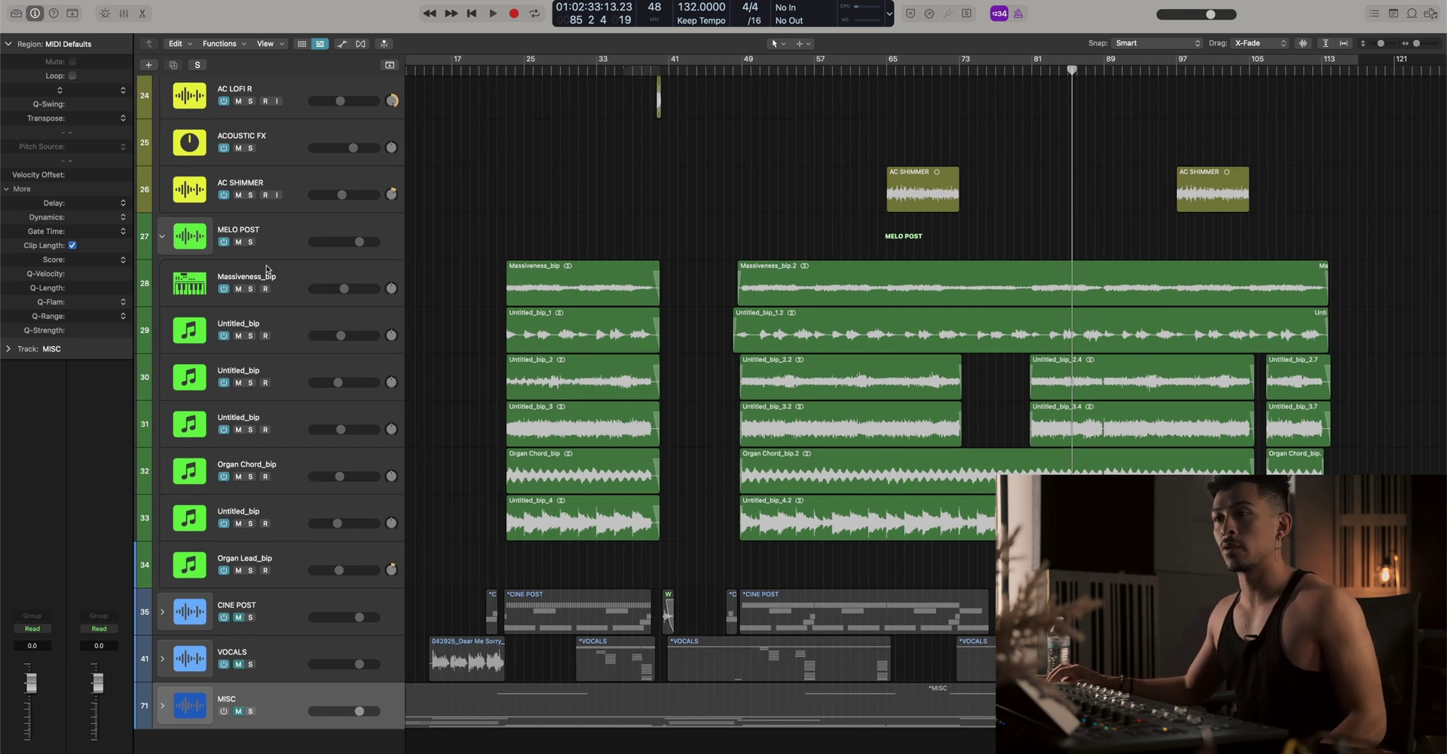
{"action": "double_click", "coordinate": [277, 275]}
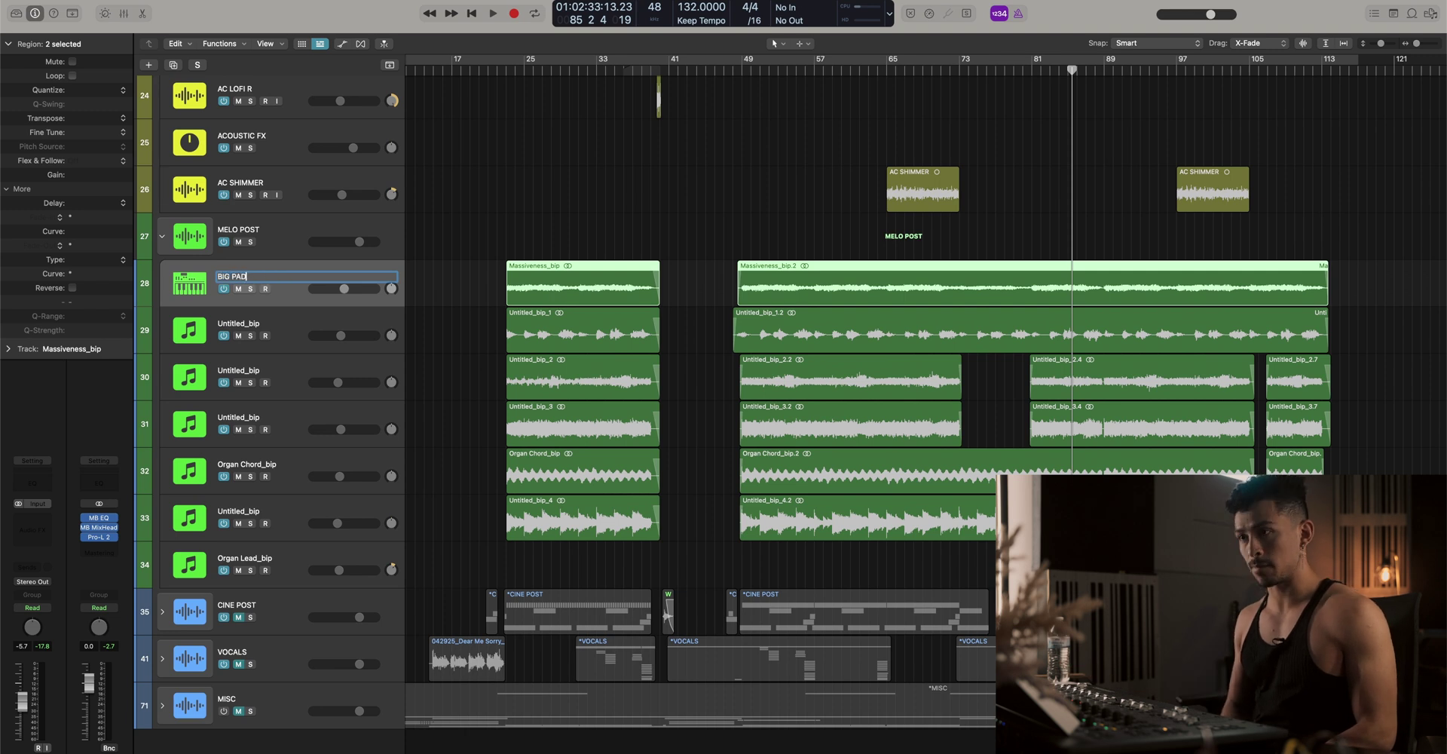
Solo the Untitled_bip track below BIG PAD, play it from about bar 23 and rename it Nostalgic Lead
{"action": "left_click", "coordinate": [256, 324]}
{"action": "key", "text": "s"}
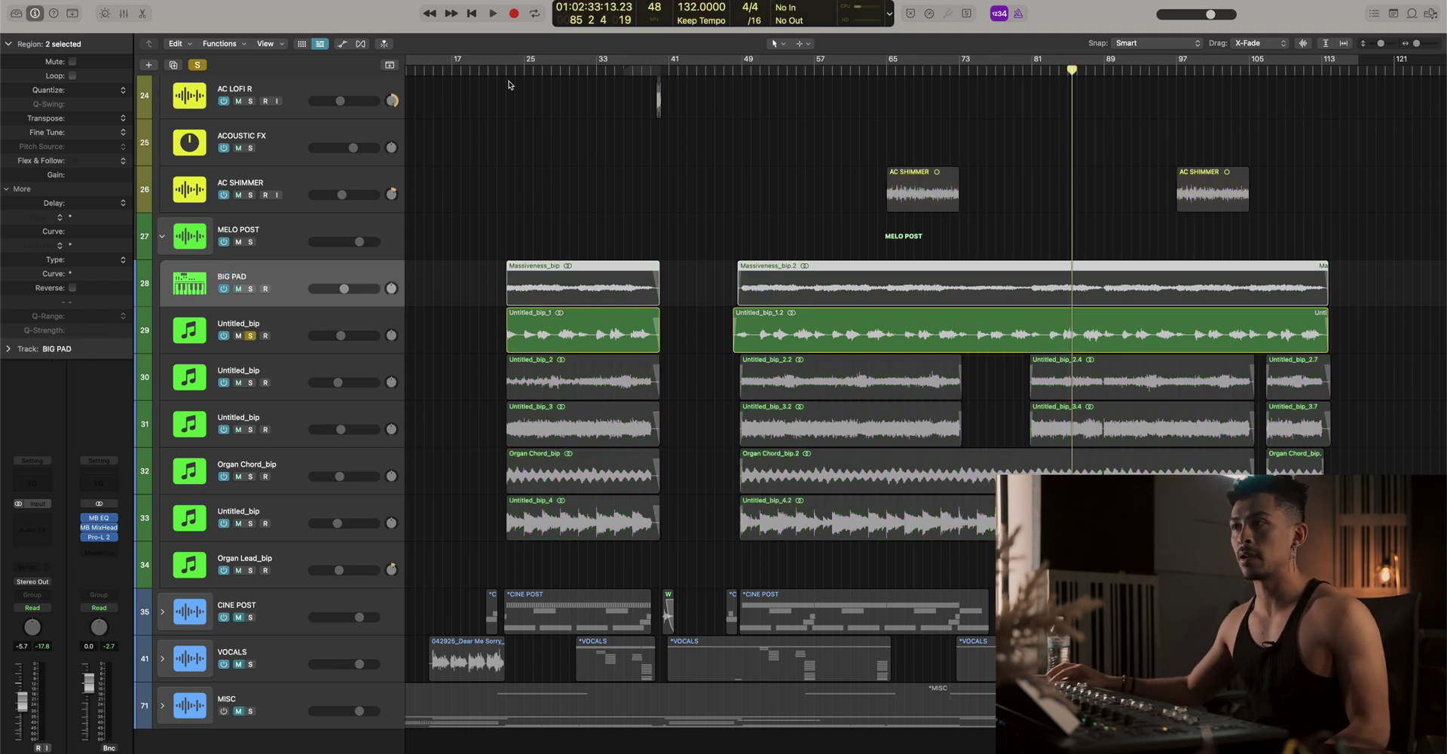
{"action": "key", "text": "shift+Return"}
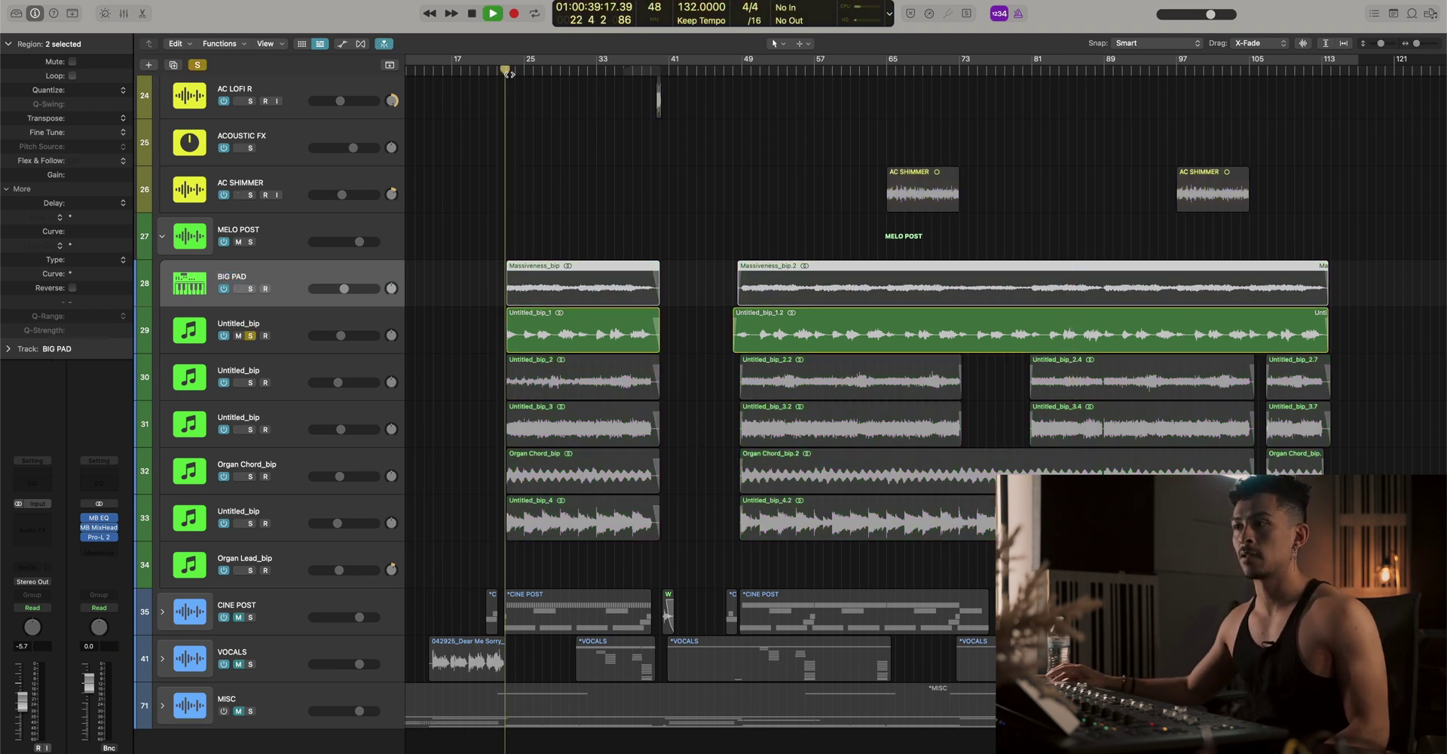
{"action": "double_click", "coordinate": [257, 324]}
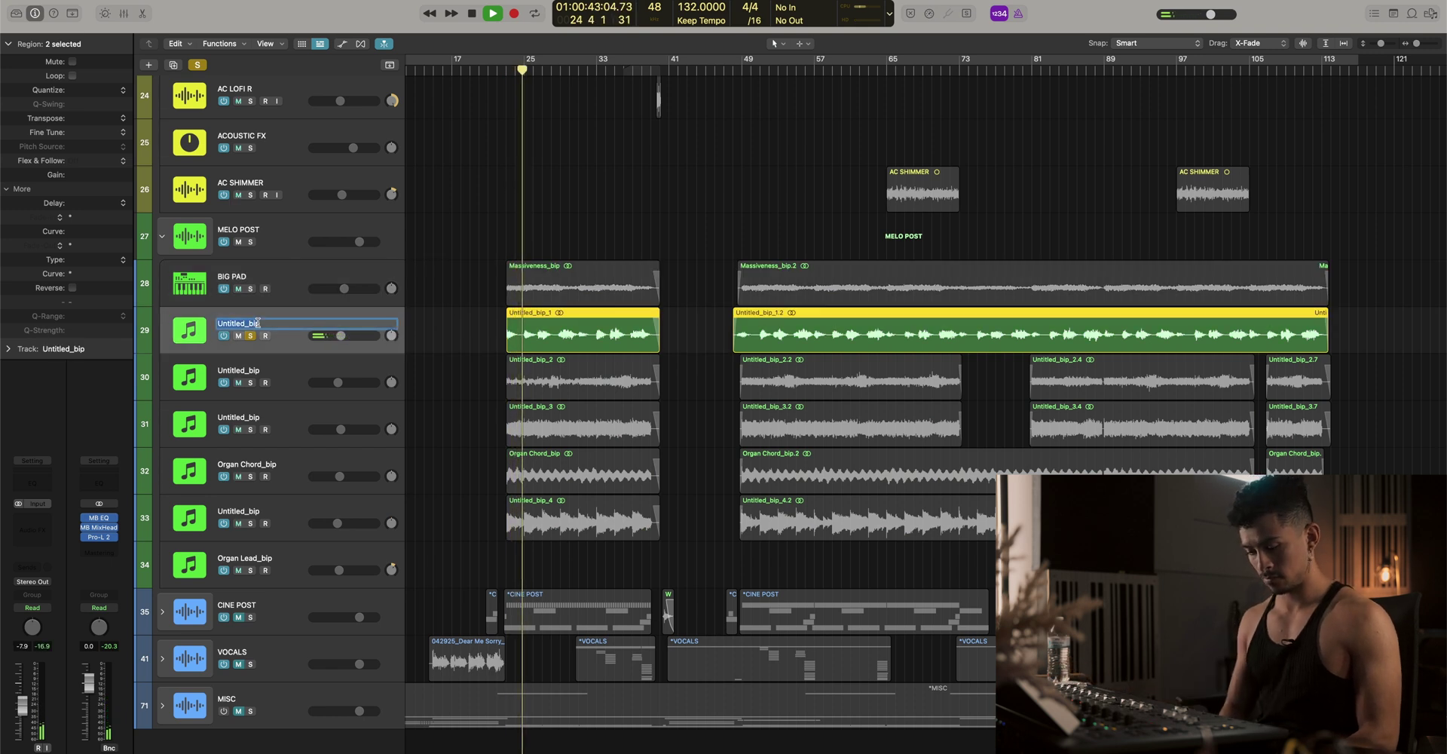
{"action": "type", "text": "Nost"}
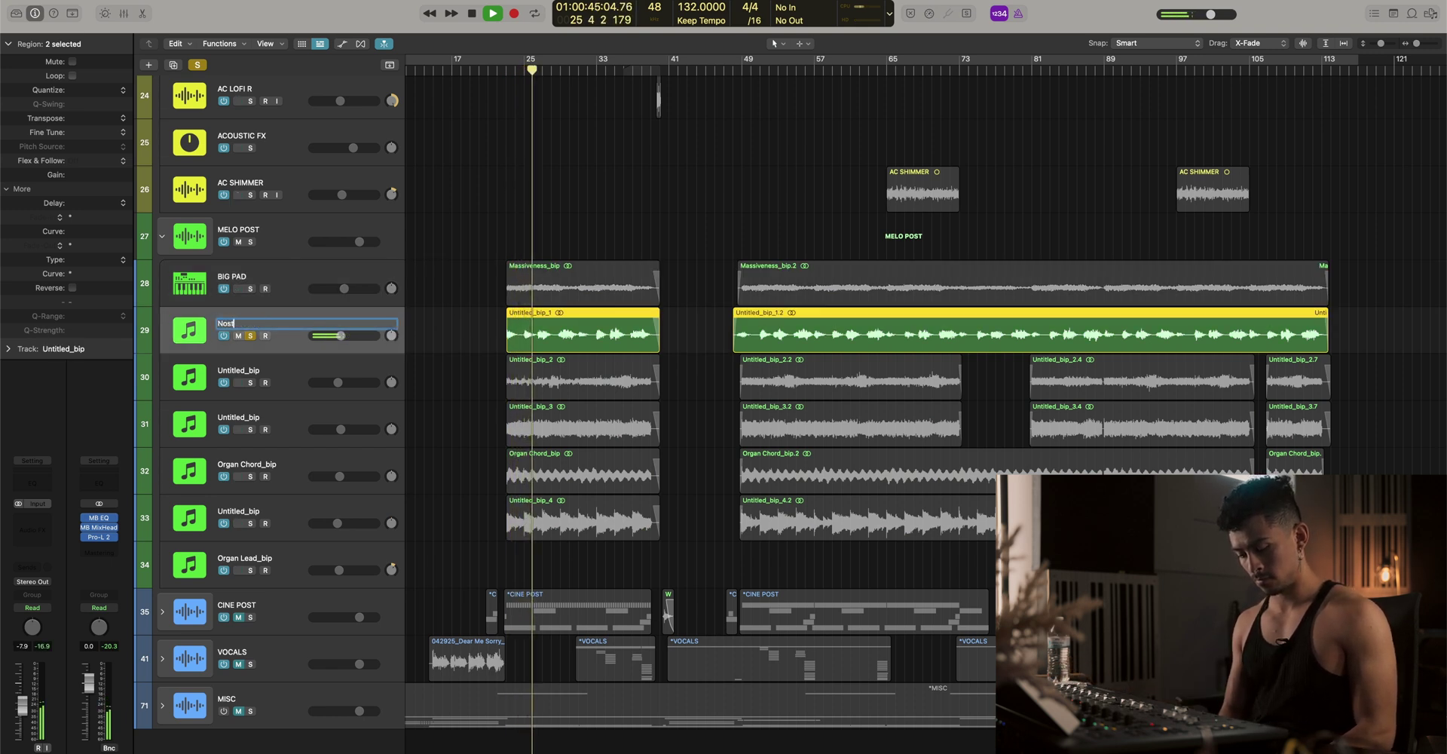
{"action": "type", "text": "alig Lead"}
{"action": "key", "text": "Return"}
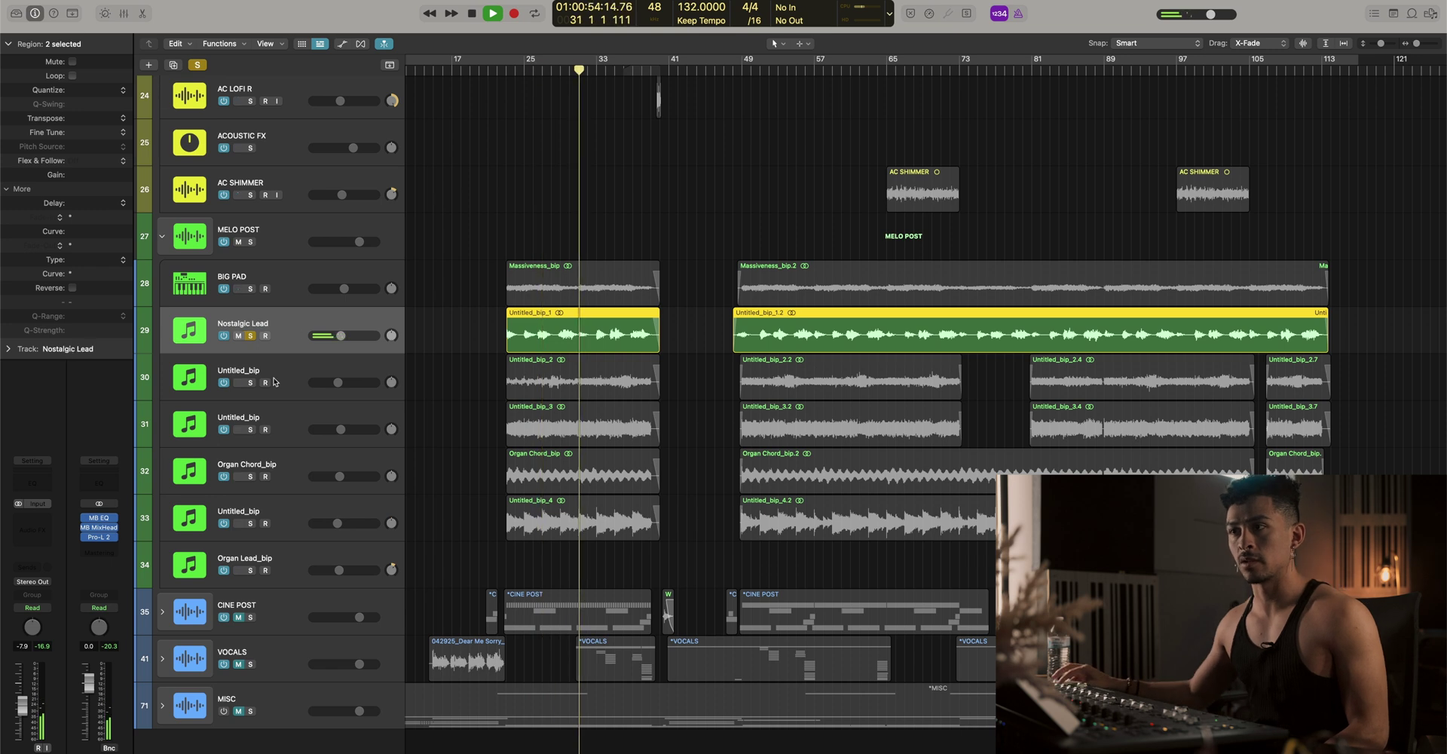
Solo the two Untitled_bip tracks below Nostalgic Lead and rename them Organ High and Organ Low
{"action": "left_click", "coordinate": [250, 383]}
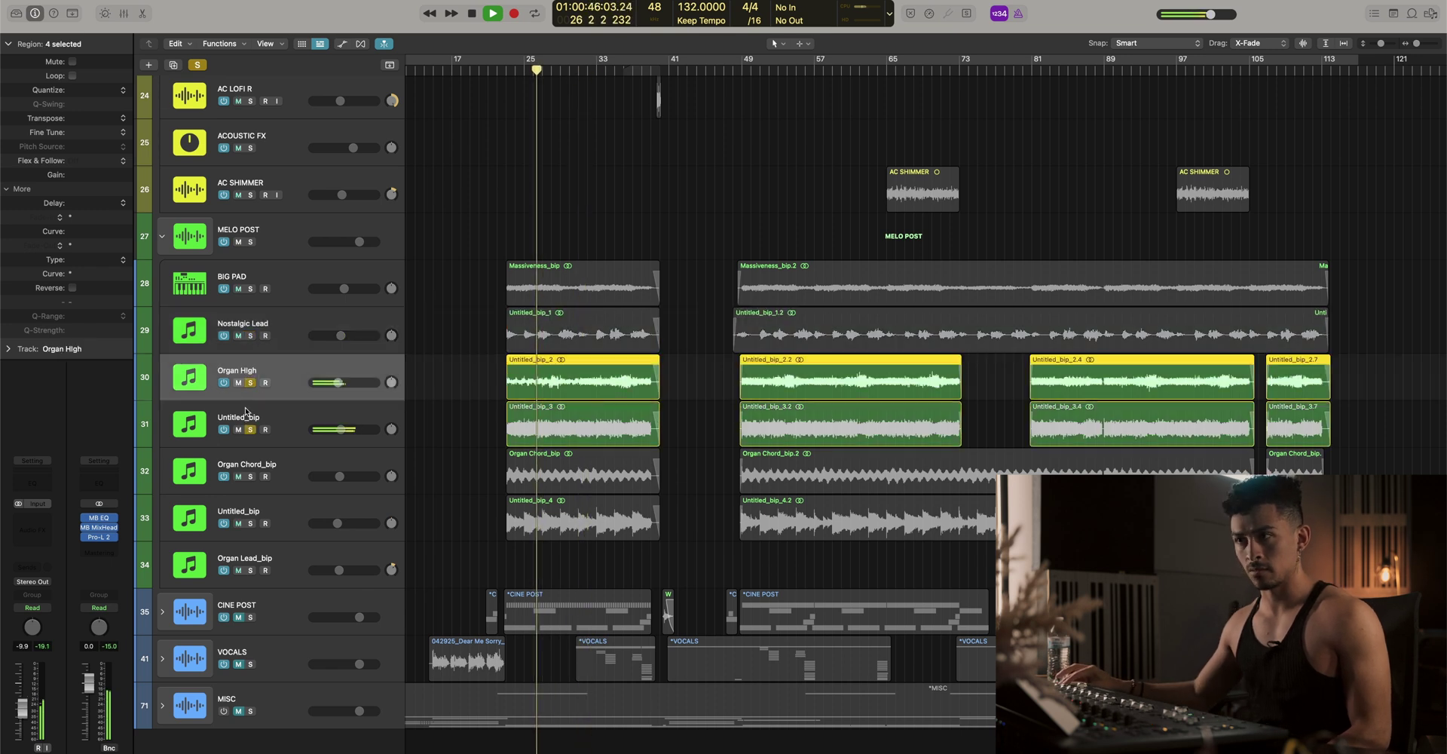
{"action": "double_click", "coordinate": [248, 416]}
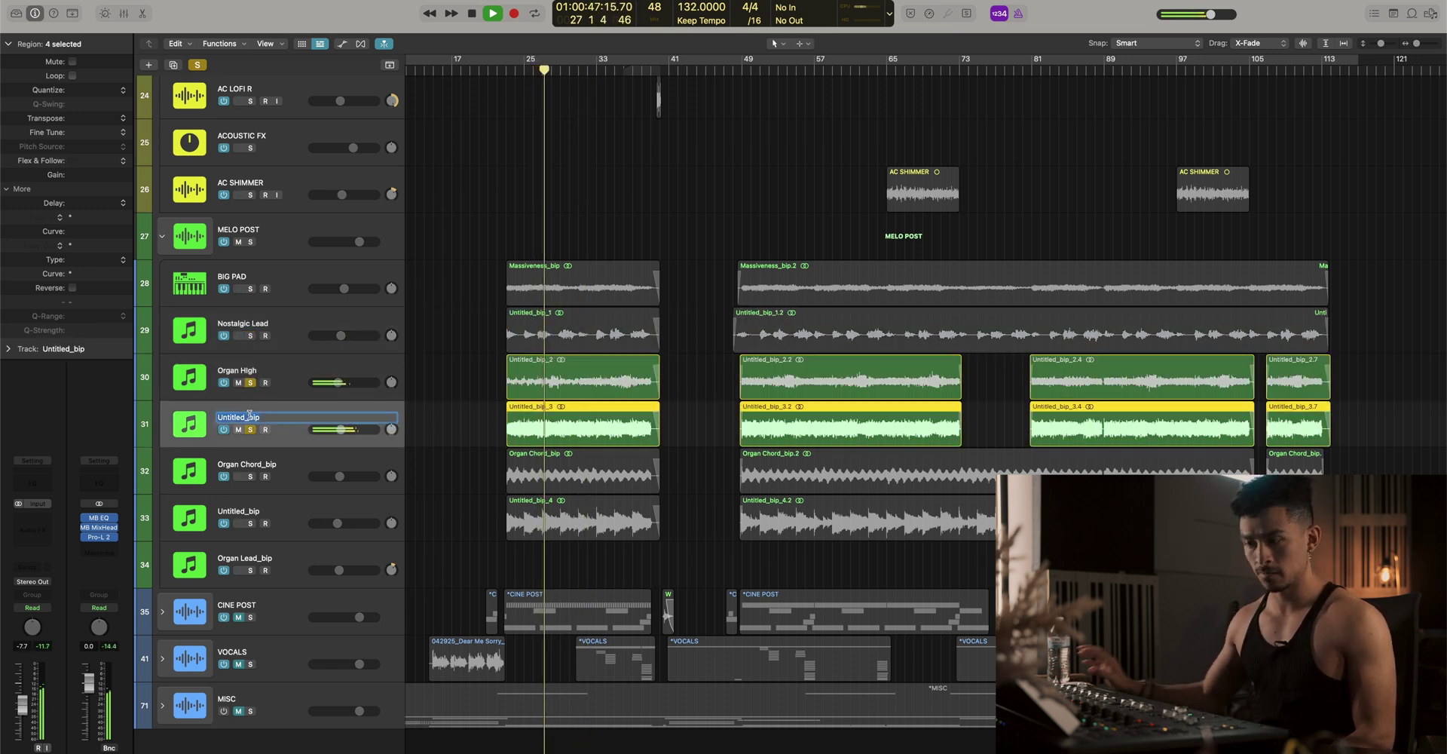
{"action": "type", "text": "Organ Low"}
{"action": "key", "text": "Return"}
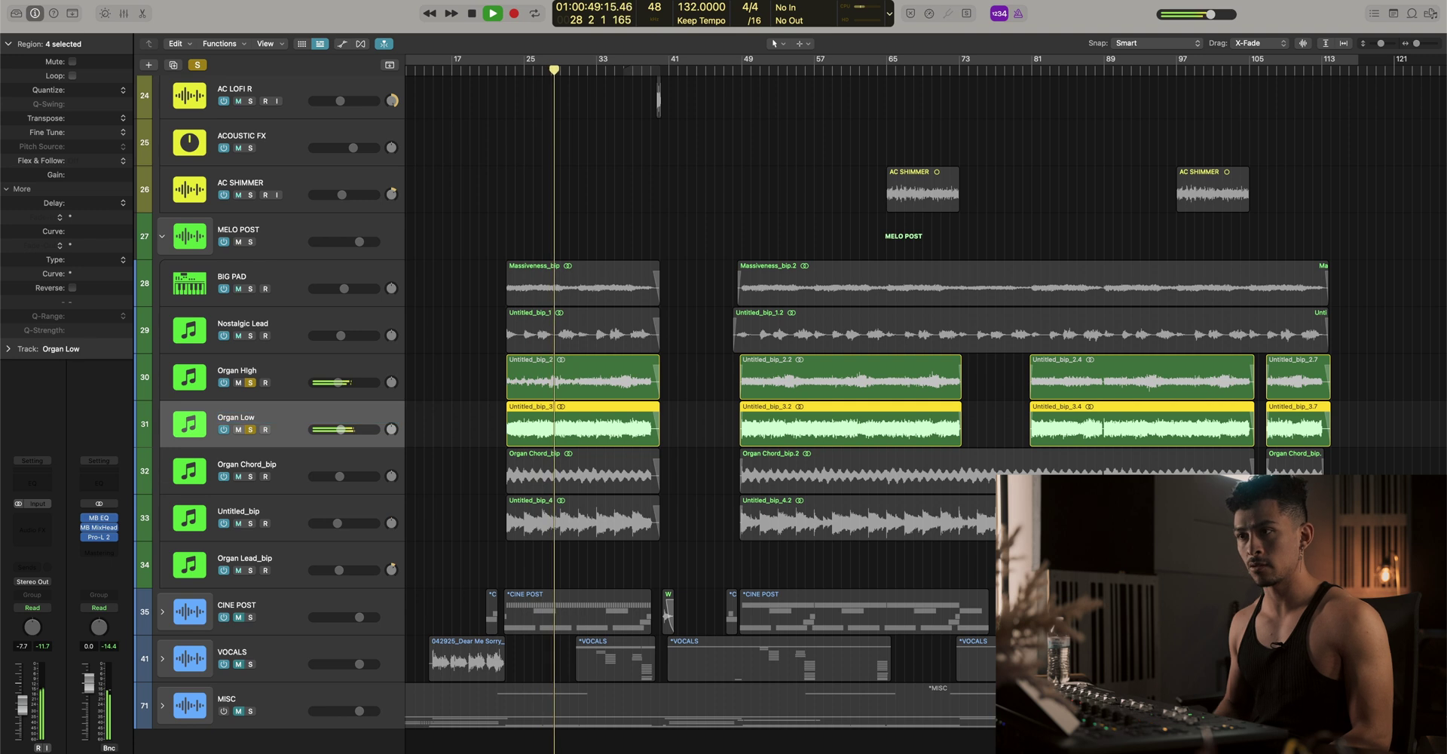
Solo only the Organ Chord_bip track and rename it Organ Chords
{"action": "left_click", "coordinate": [250, 476]}
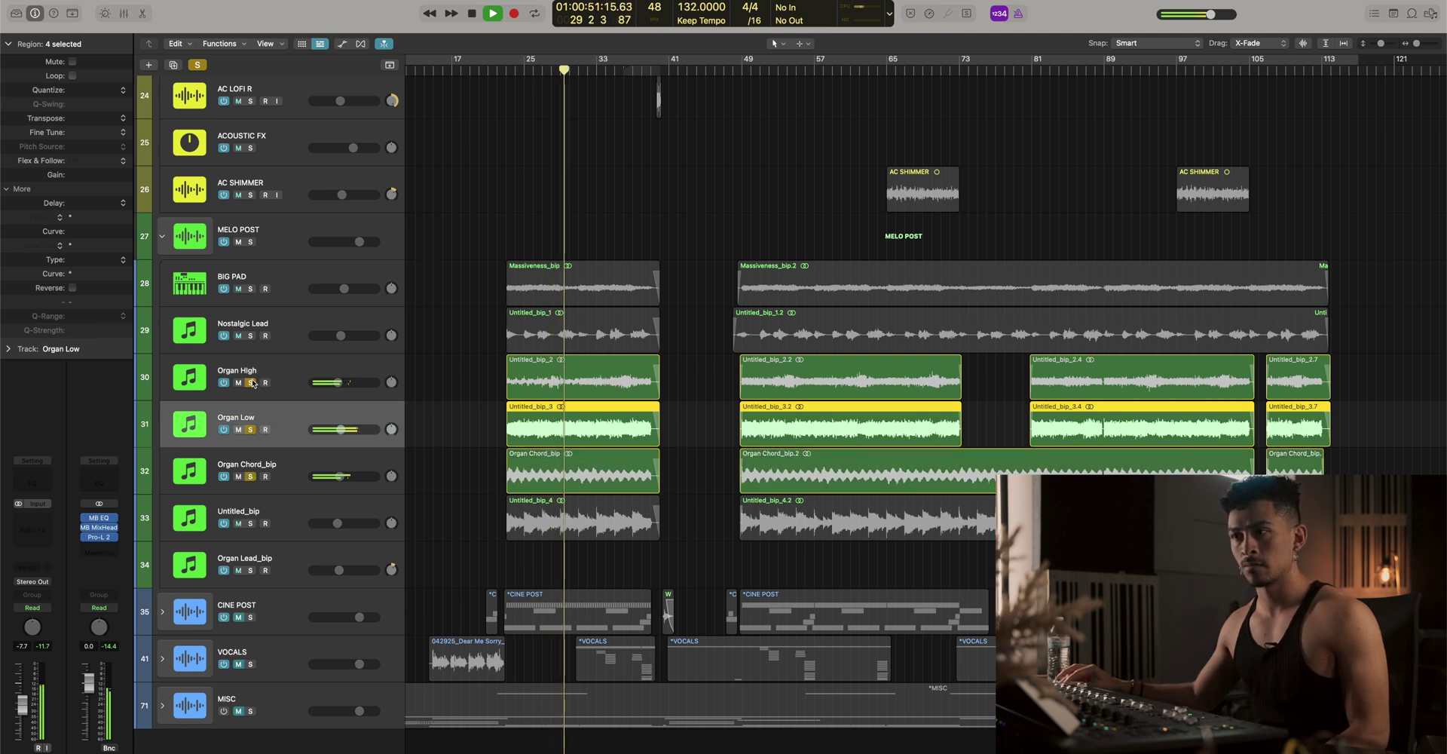
{"action": "left_click", "coordinate": [250, 382]}
{"action": "left_click", "coordinate": [250, 429]}
{"action": "double_click", "coordinate": [273, 464]}
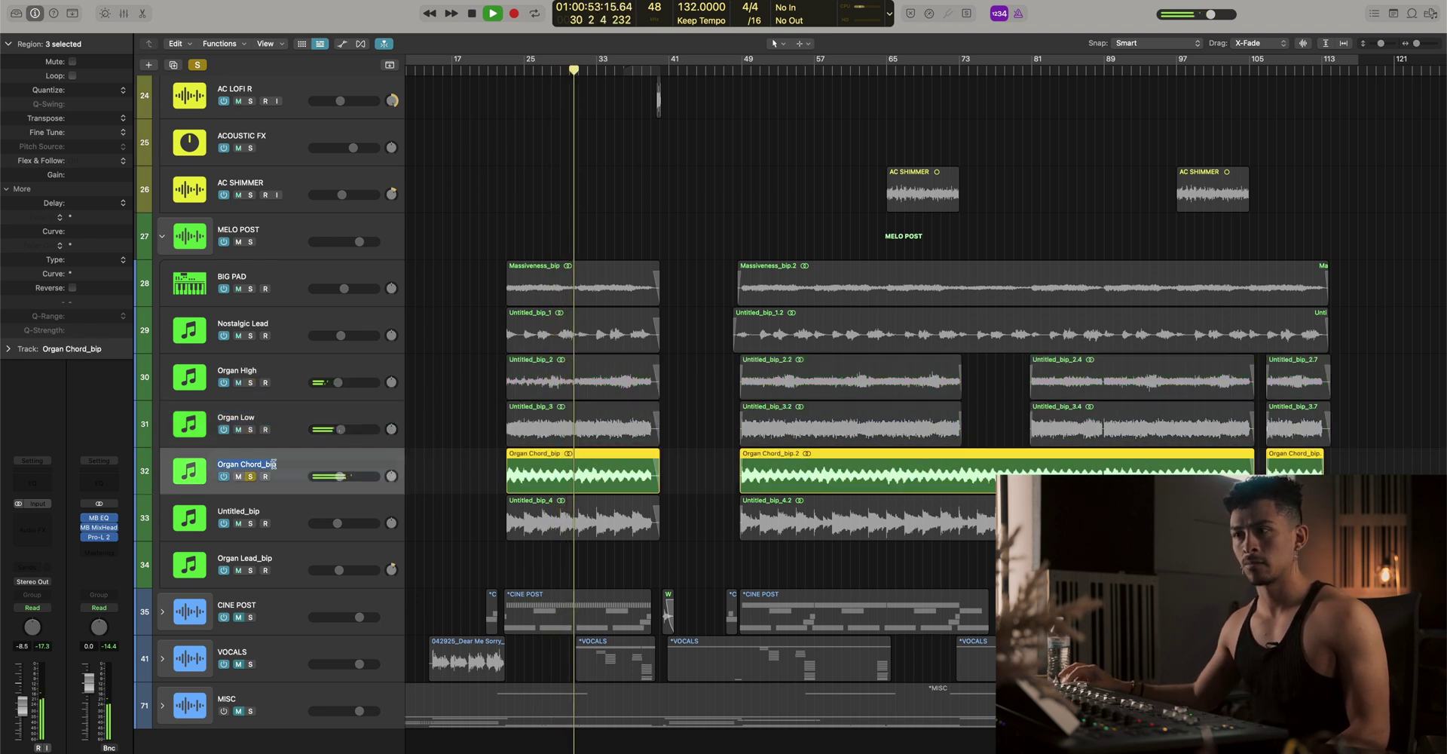
{"action": "key", "text": "Return"}
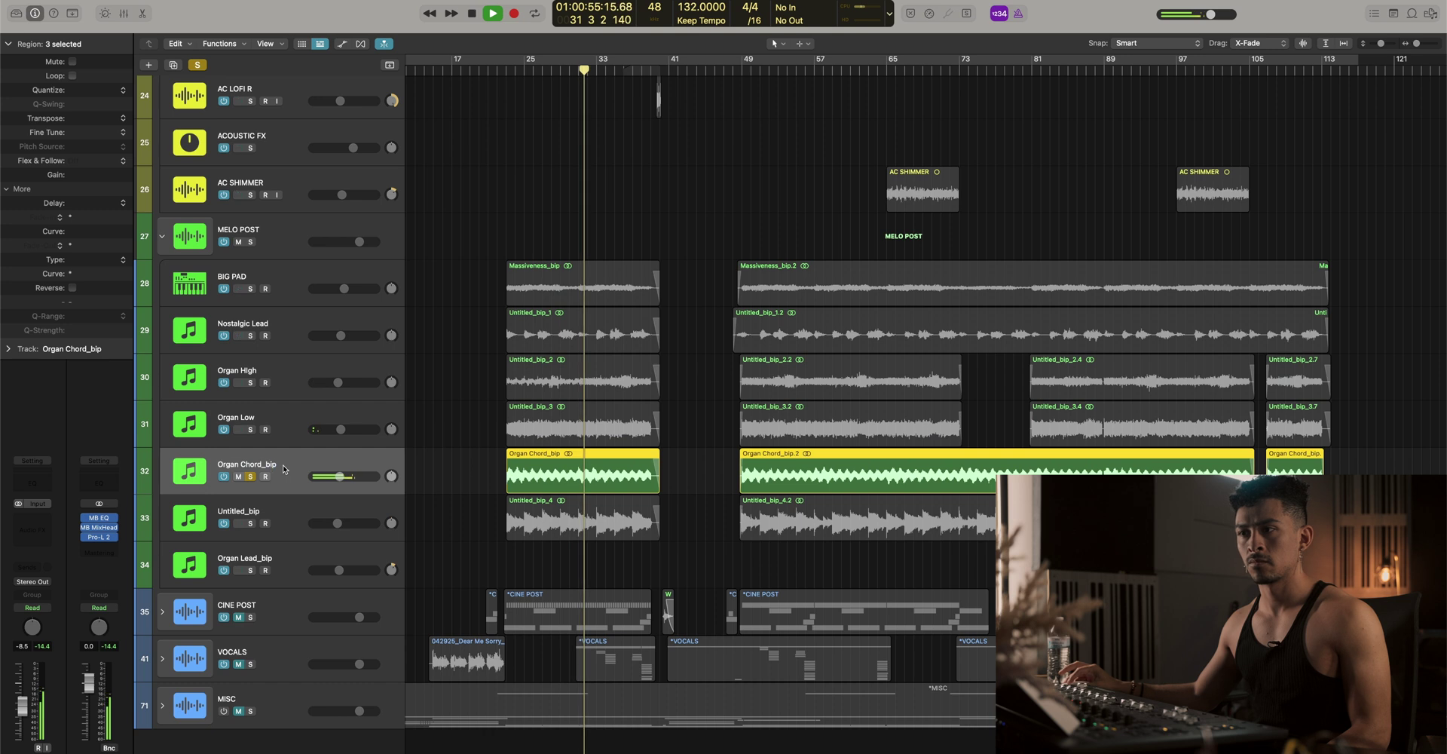
{"action": "double_click", "coordinate": [265, 464]}
{"action": "key", "text": "BackSpace"}
{"action": "key", "text": "BackSpace"}
{"action": "key", "text": "BackSpace"}
{"action": "key", "text": "BackSpace"}
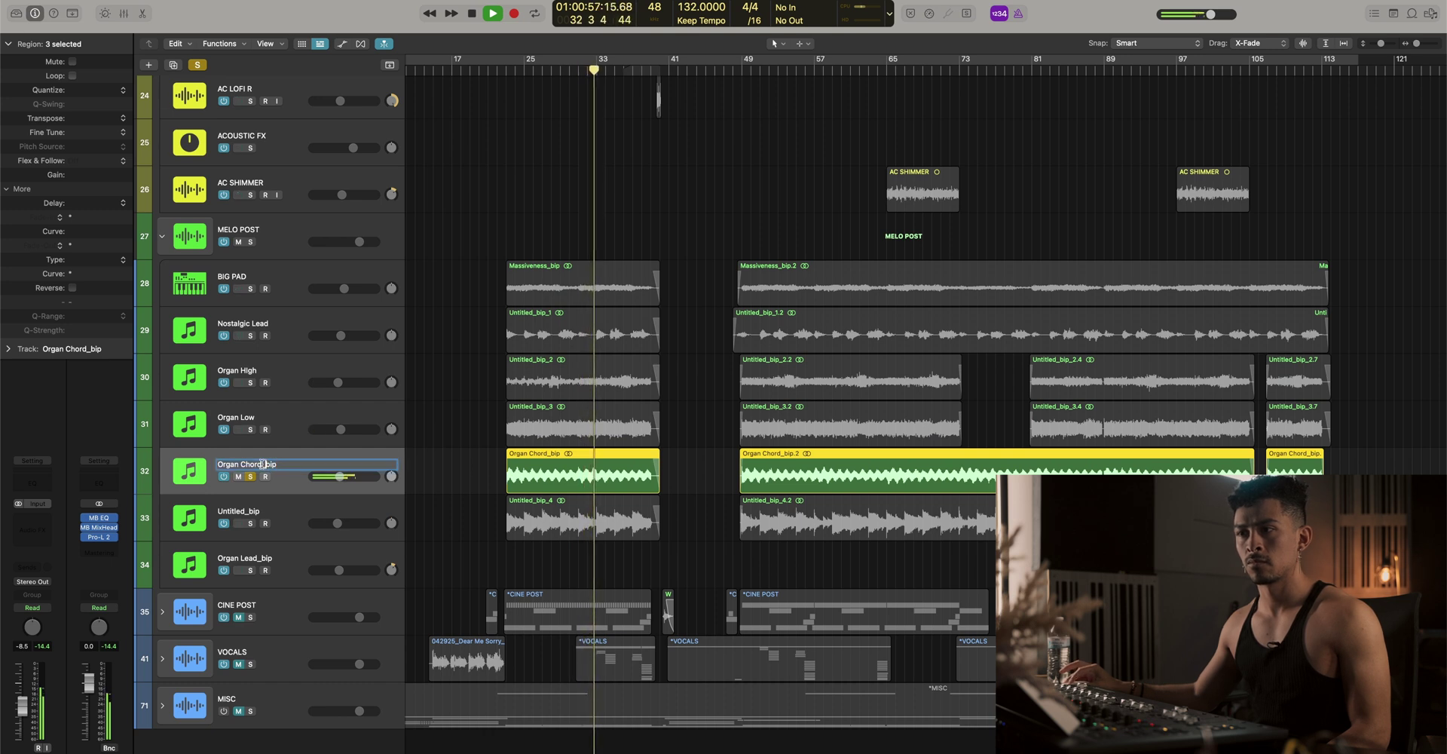
{"action": "type", "text": "s"}
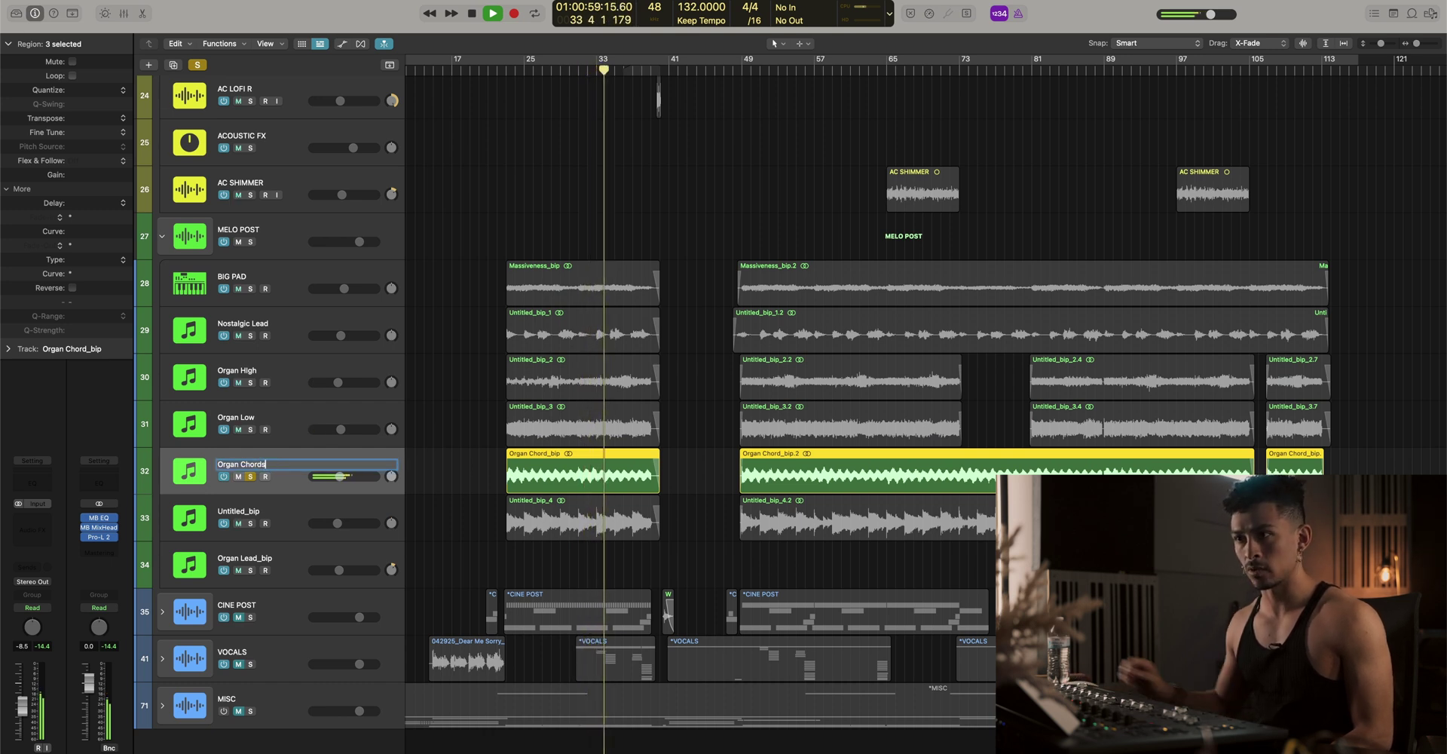
Solo only the Untitled_bip track below Organ Chords and rename it Pop Keys
{"action": "left_click", "coordinate": [252, 523]}
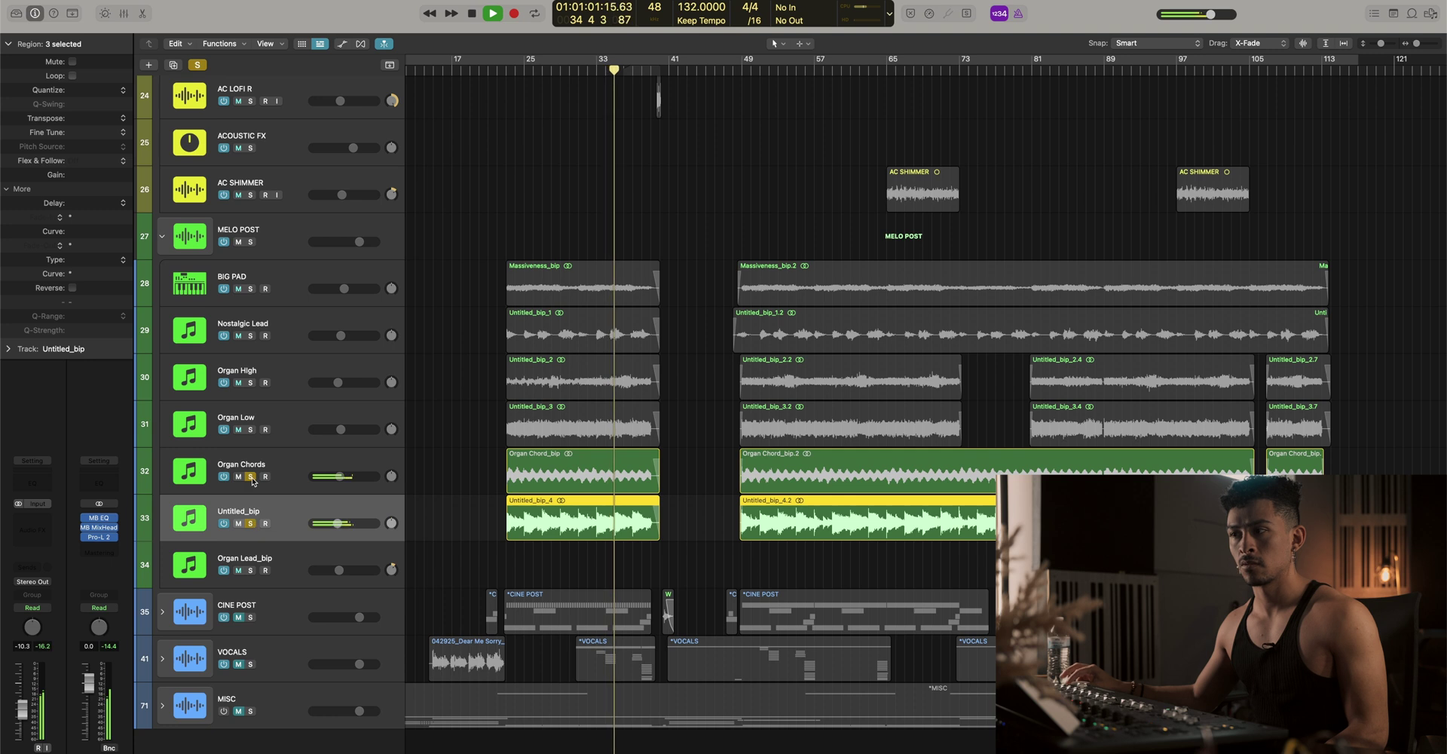
{"action": "left_click", "coordinate": [252, 523], "text": "alt"}
{"action": "double_click", "coordinate": [260, 513]}
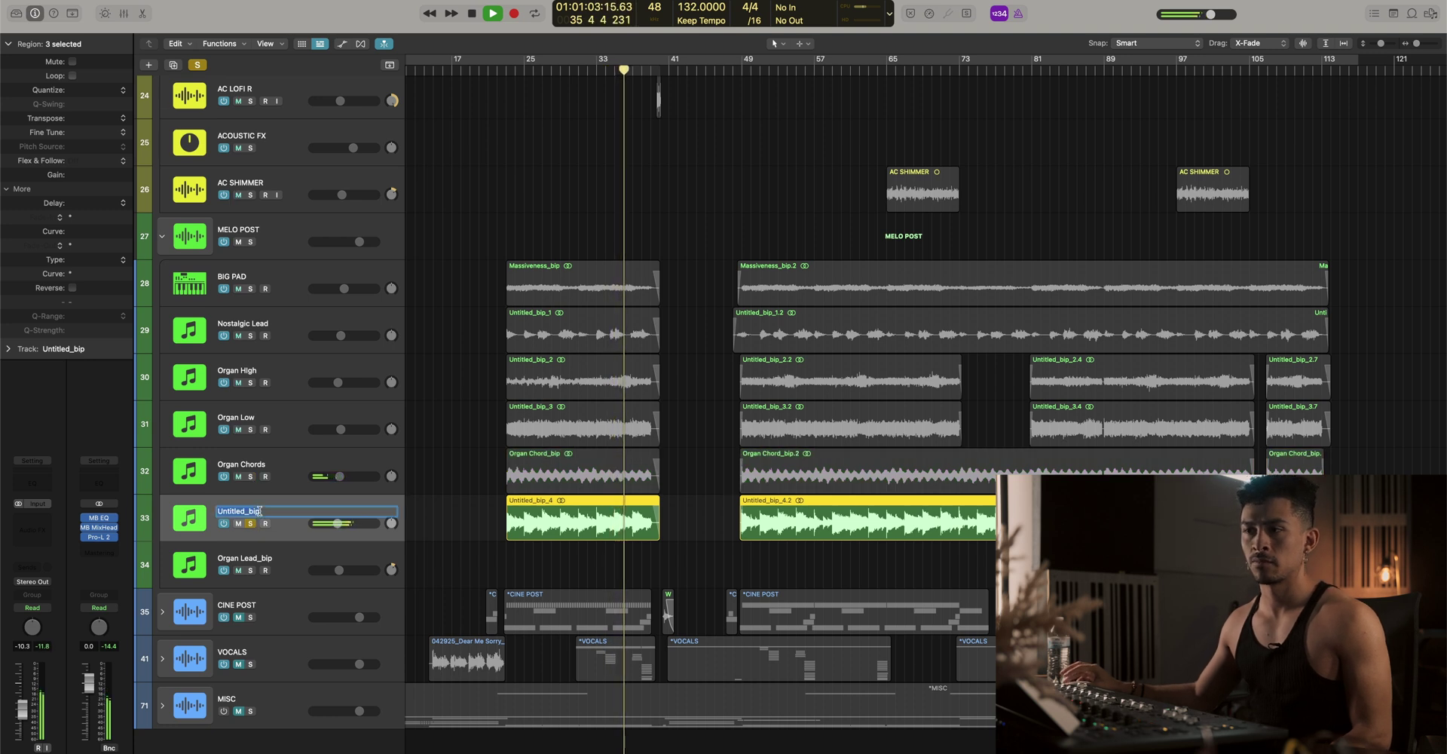
{"action": "type", "text": "Pop Keys"}
{"action": "key", "text": "Return"}
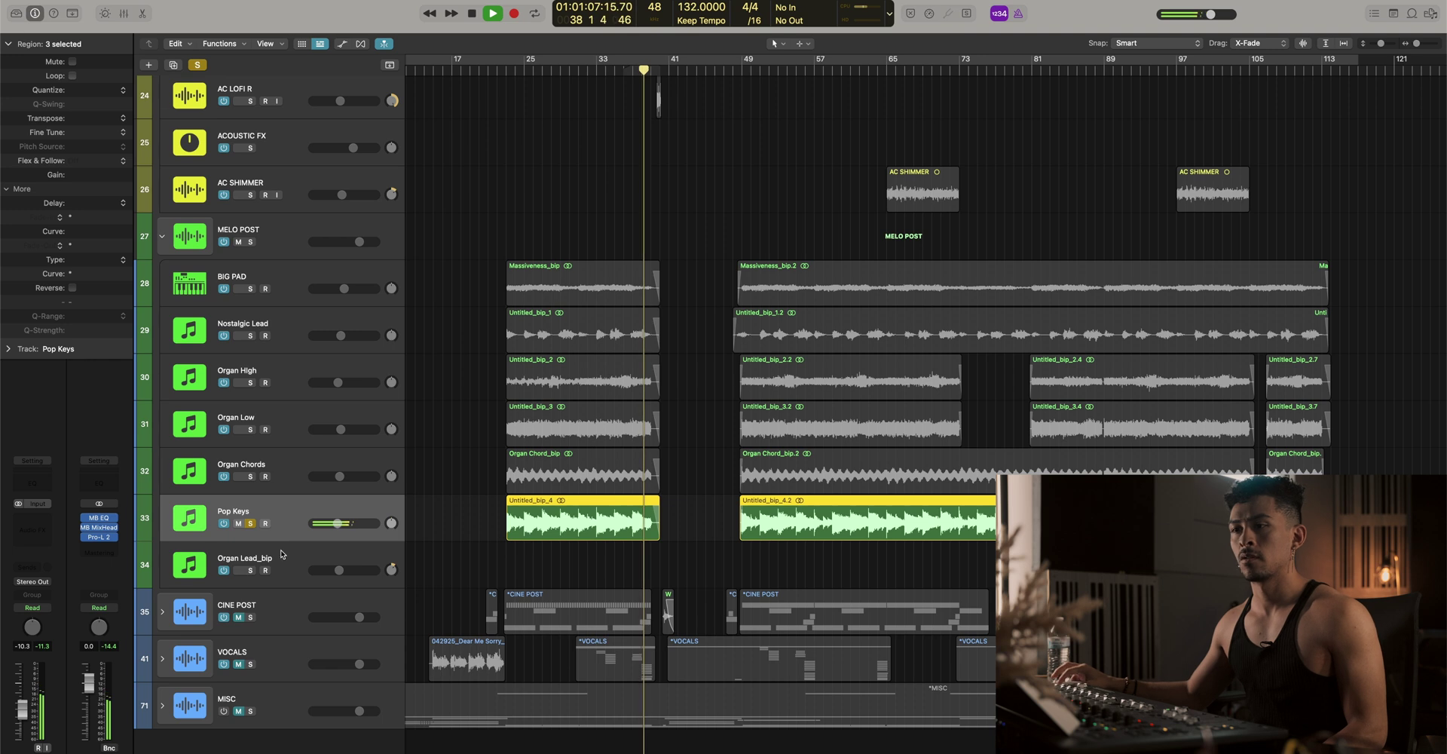
Rename the Organ Lead_bip track as Organ Rip
{"action": "double_click", "coordinate": [249, 559]}
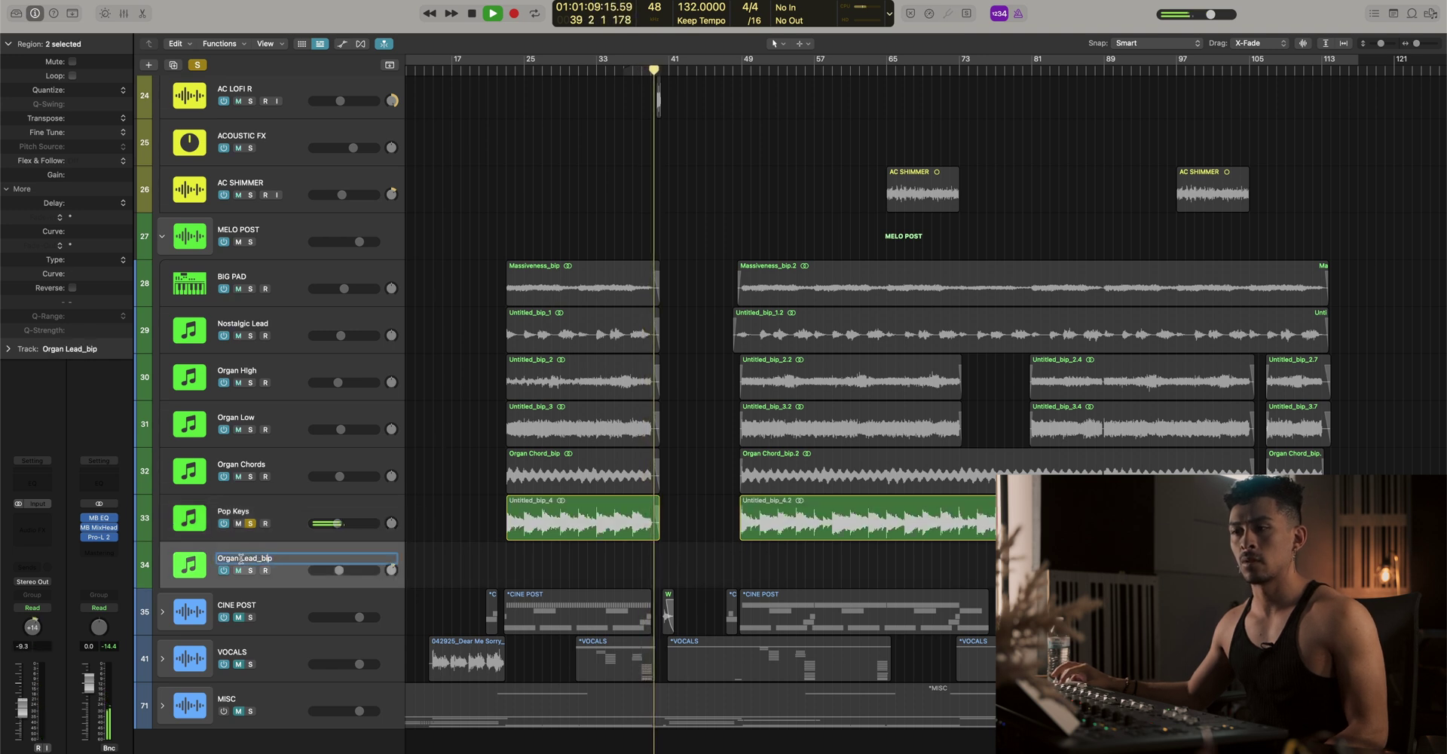
{"action": "type", "text": "p"}
{"action": "key", "text": "Return"}
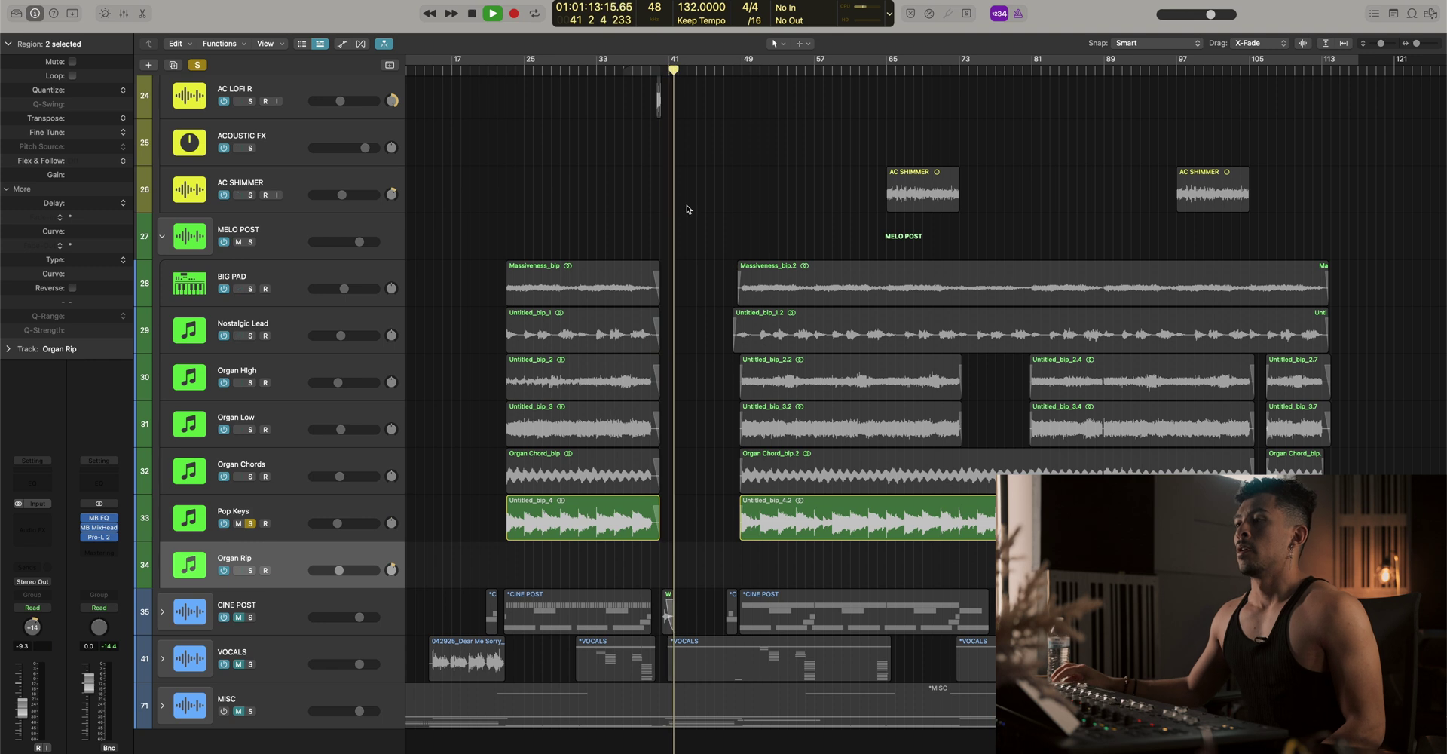
Color all regions in the MELO POST stack lime green and match the track colors to their regions
{"action": "scroll", "coordinate": [405, 450], "scroll_direction": "up", "scroll_amount": 3}
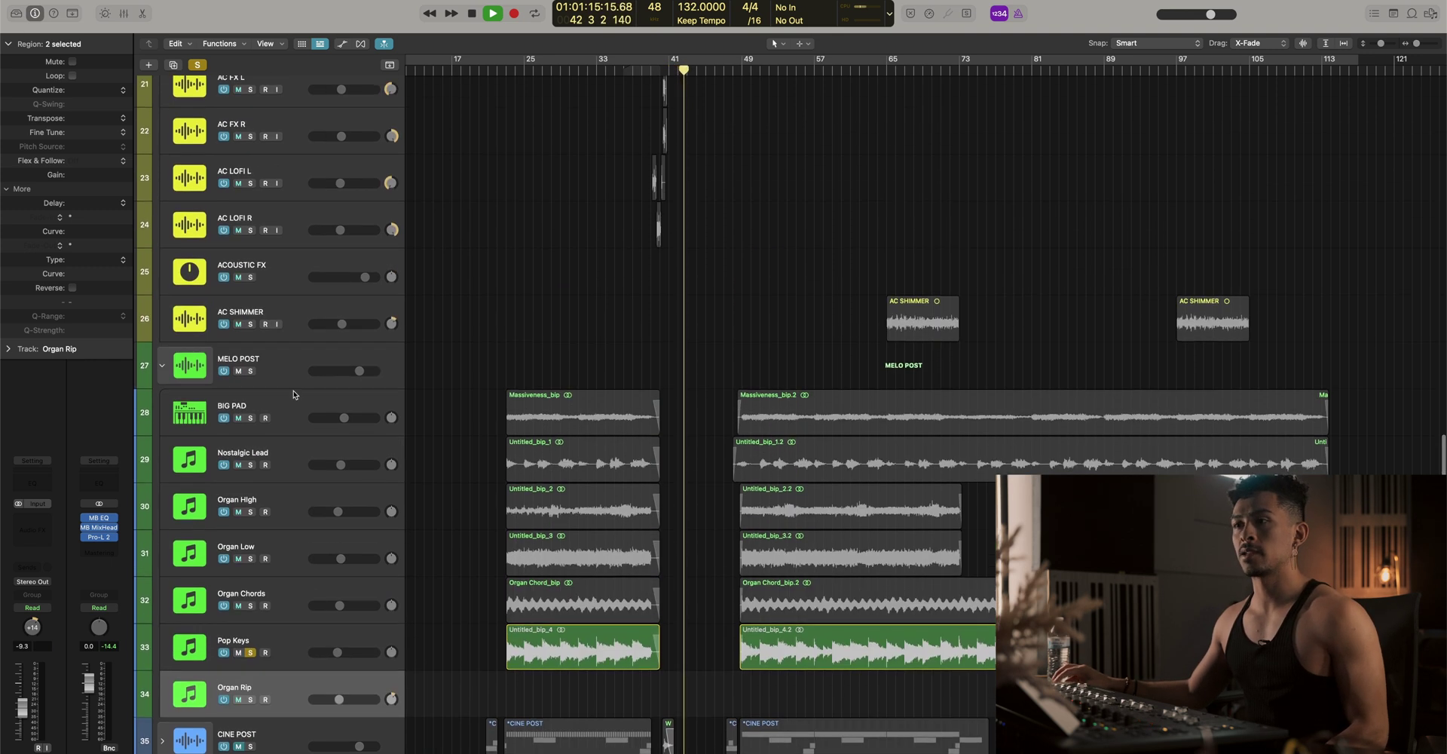
{"action": "left_click", "coordinate": [277, 355]}
{"action": "key", "text": "alt+c"}
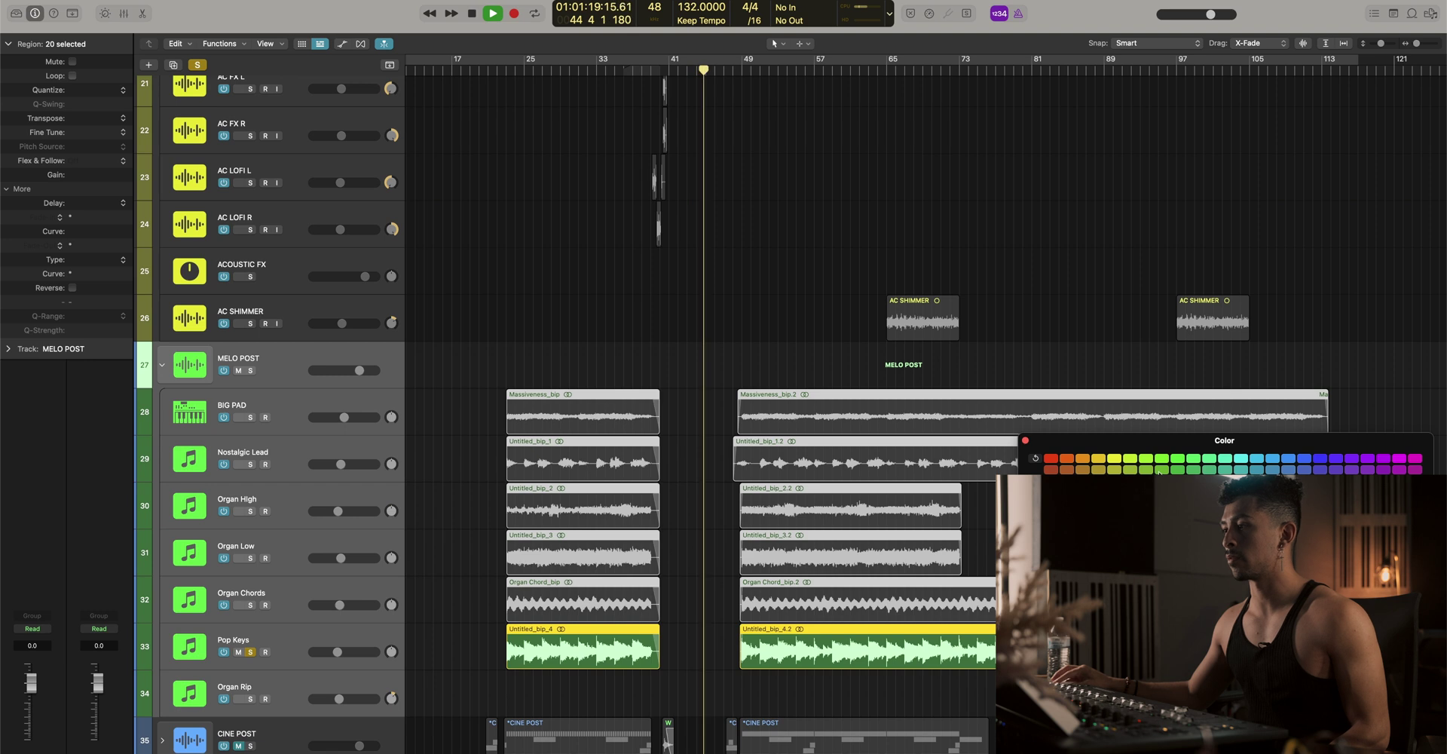
{"action": "left_click", "coordinate": [1130, 481]}
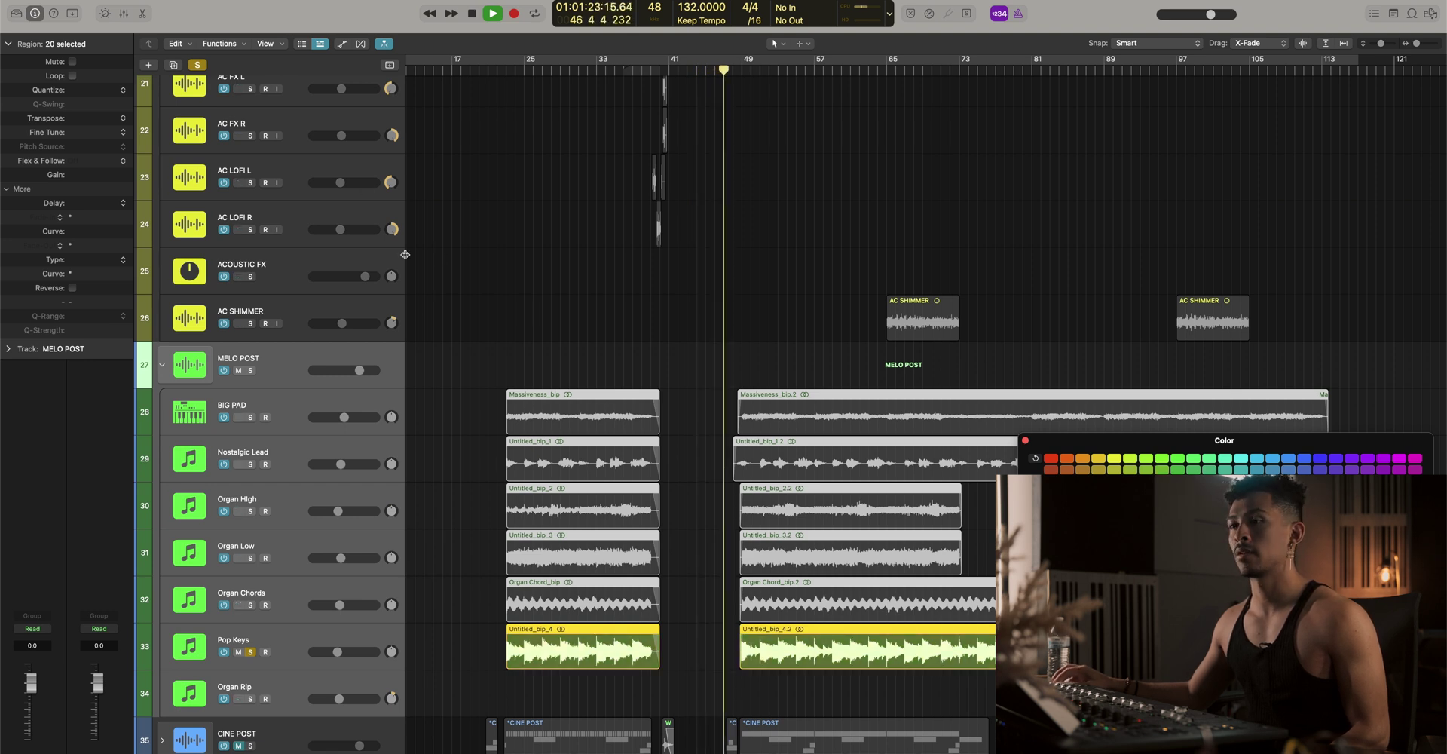
{"action": "left_click", "coordinate": [221, 43]}
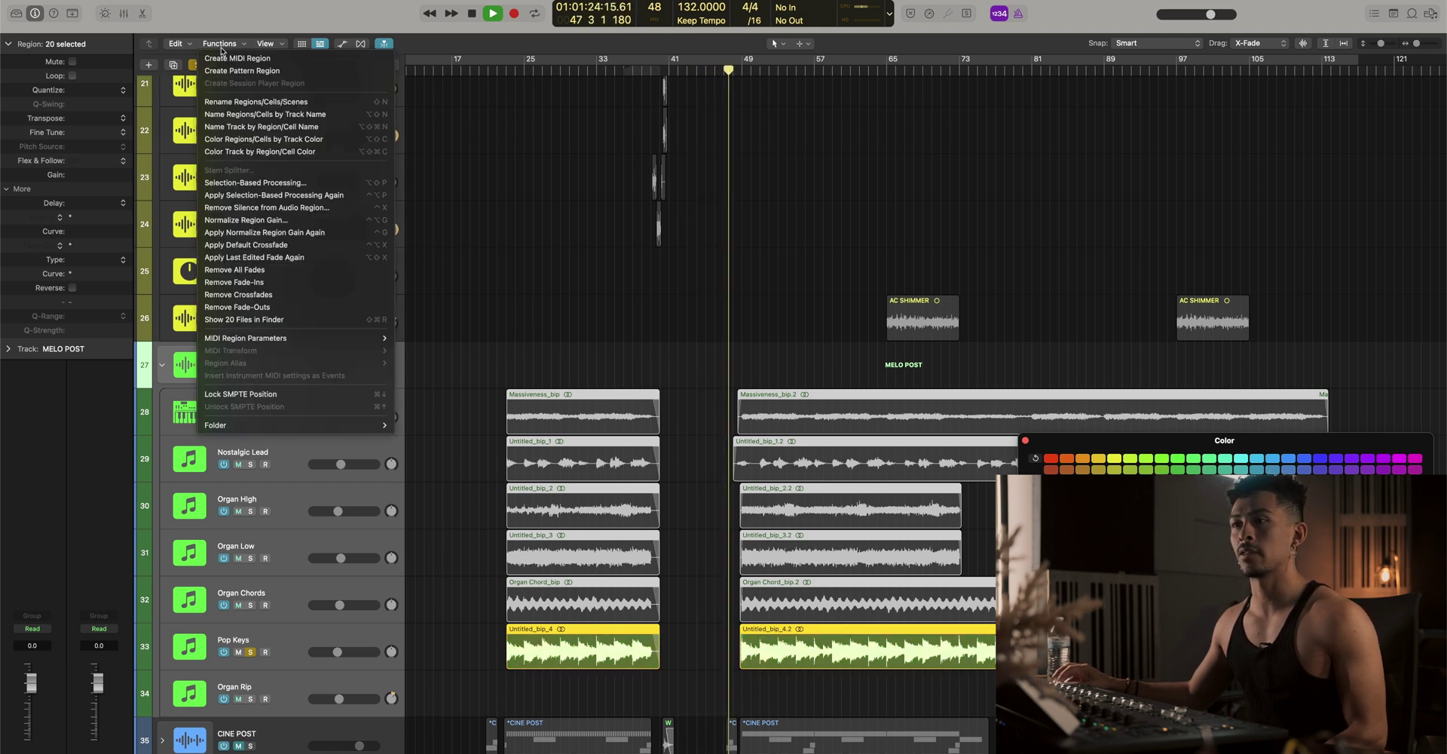
{"action": "left_click", "coordinate": [254, 139]}
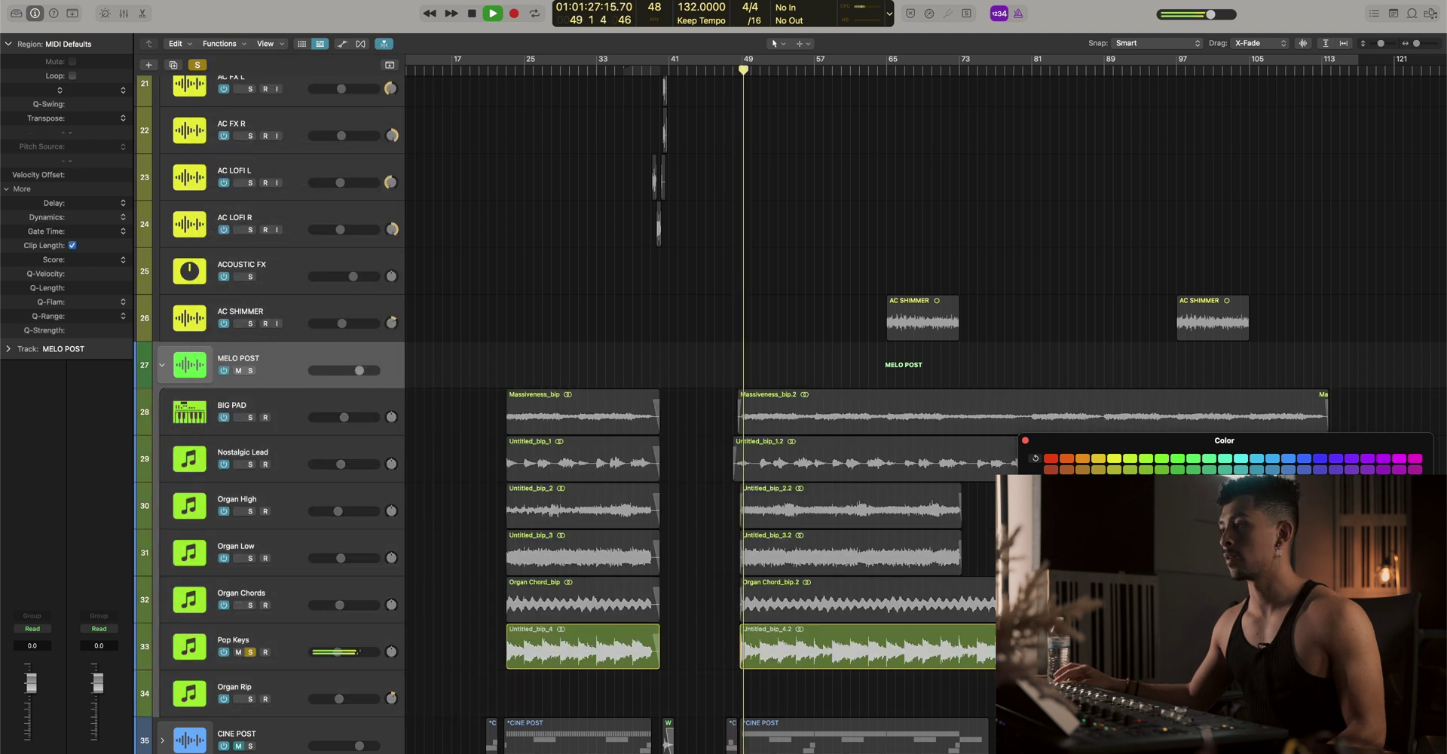
Expand the CINE POST stack and solo it together with its tracks down to 31 CYMBAL FX
{"action": "left_click", "coordinate": [621, 385], "text": "ctrl+alt"}
{"action": "left_click", "coordinate": [622, 385], "text": "ctrl+alt"}
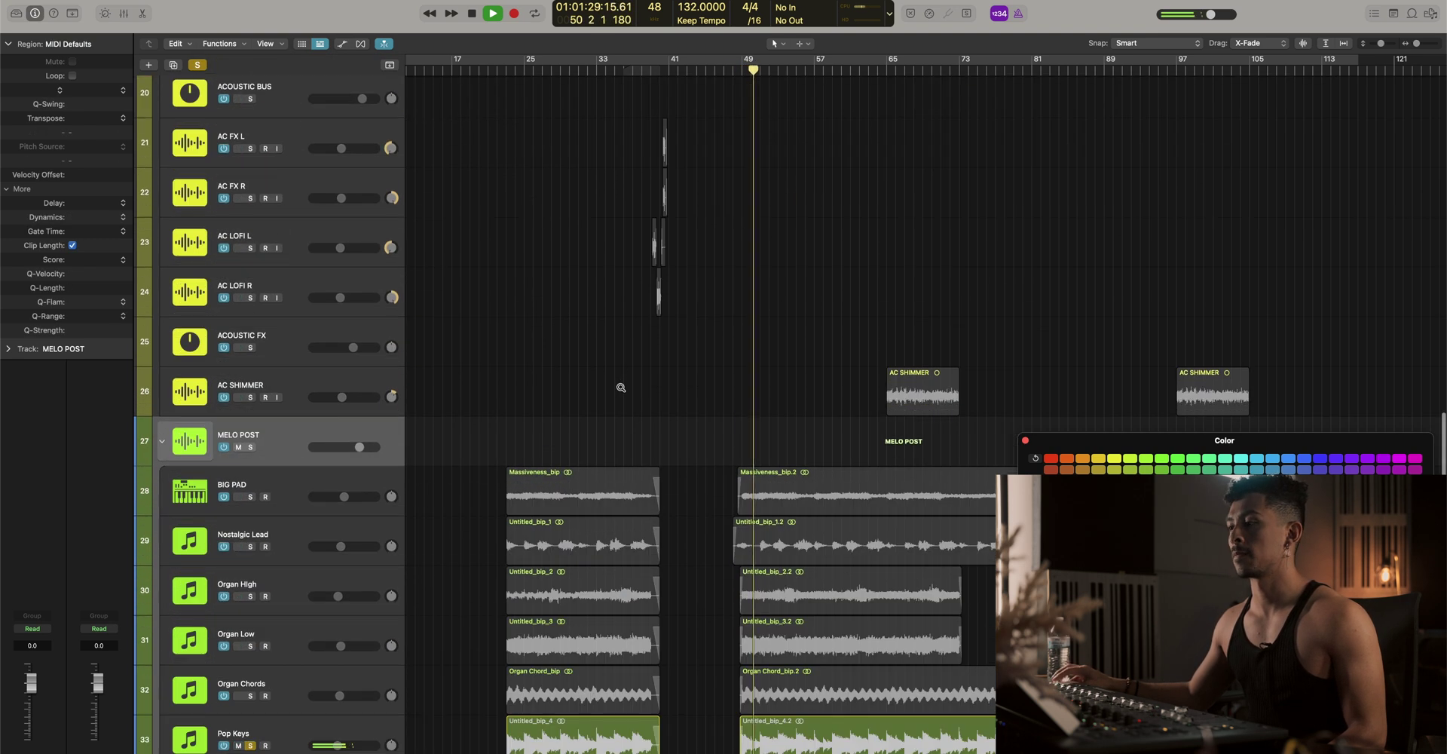
{"action": "scroll", "coordinate": [418, 550], "scroll_direction": "down", "scroll_amount": 4}
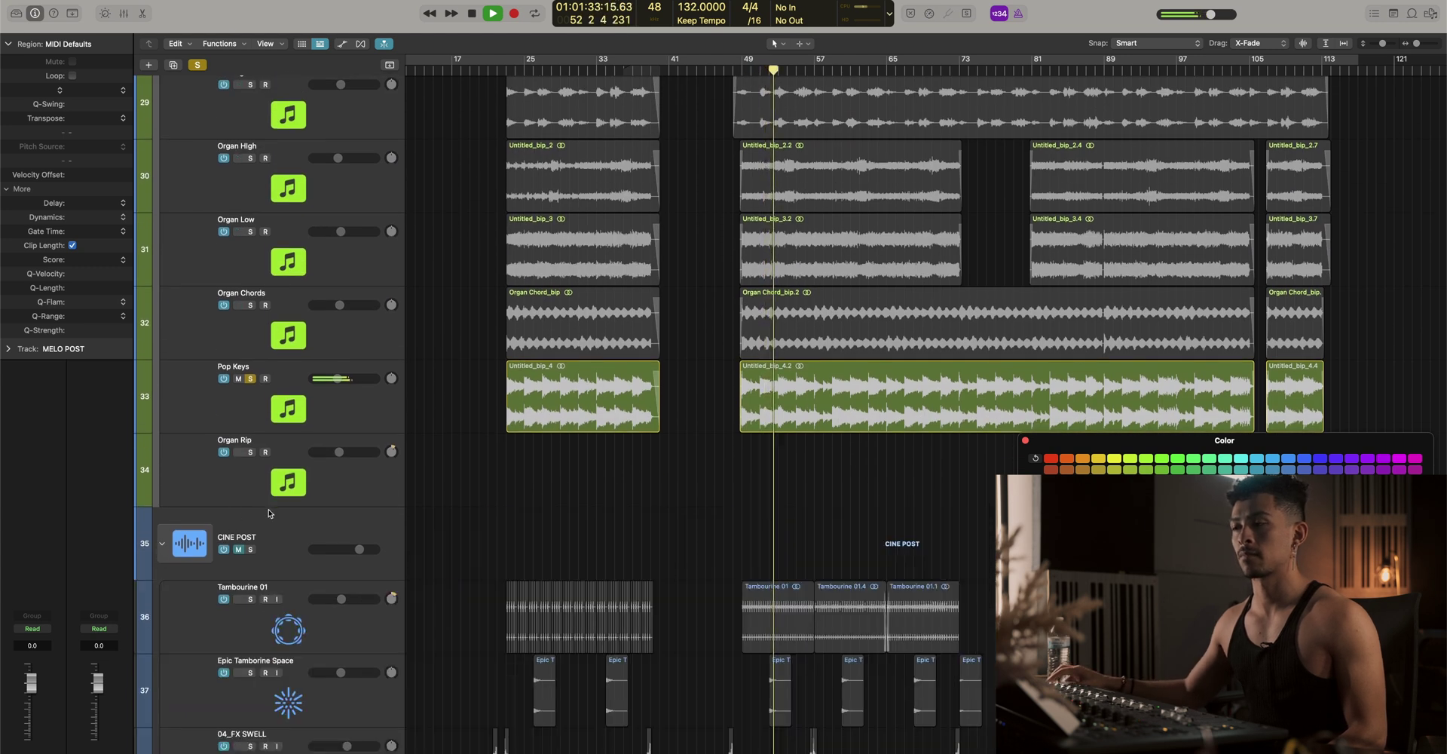
{"action": "left_click", "coordinate": [162, 548]}
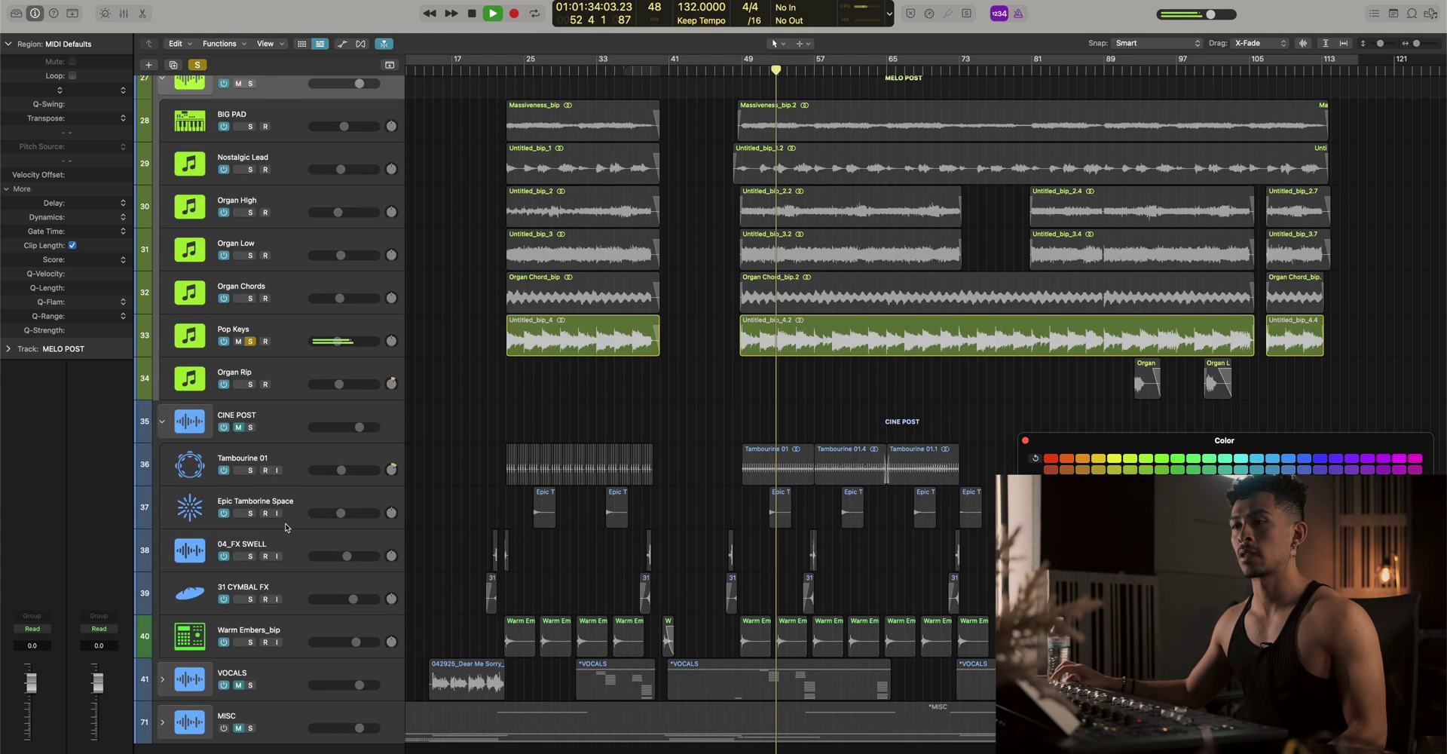
{"action": "left_click", "coordinate": [299, 586], "text": "shift"}
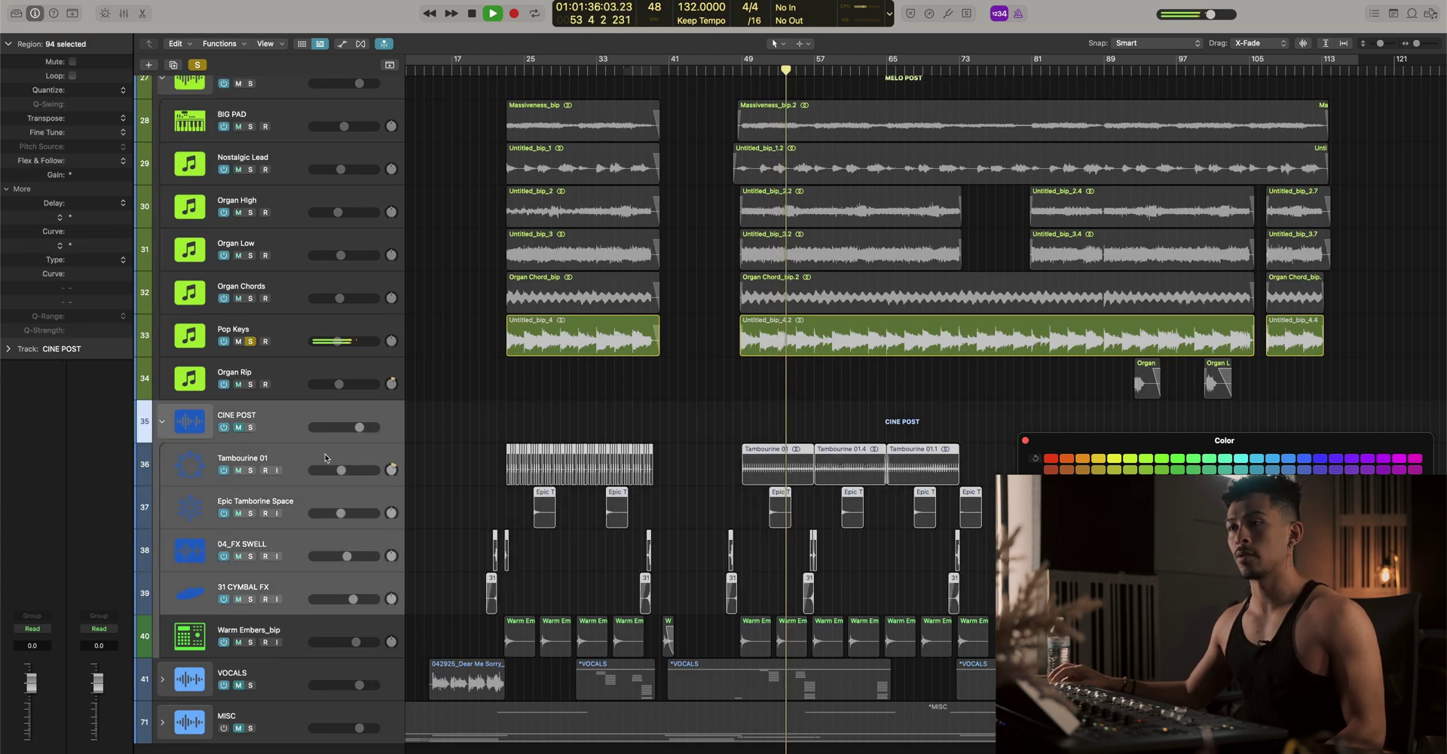
{"action": "left_click", "coordinate": [250, 428]}
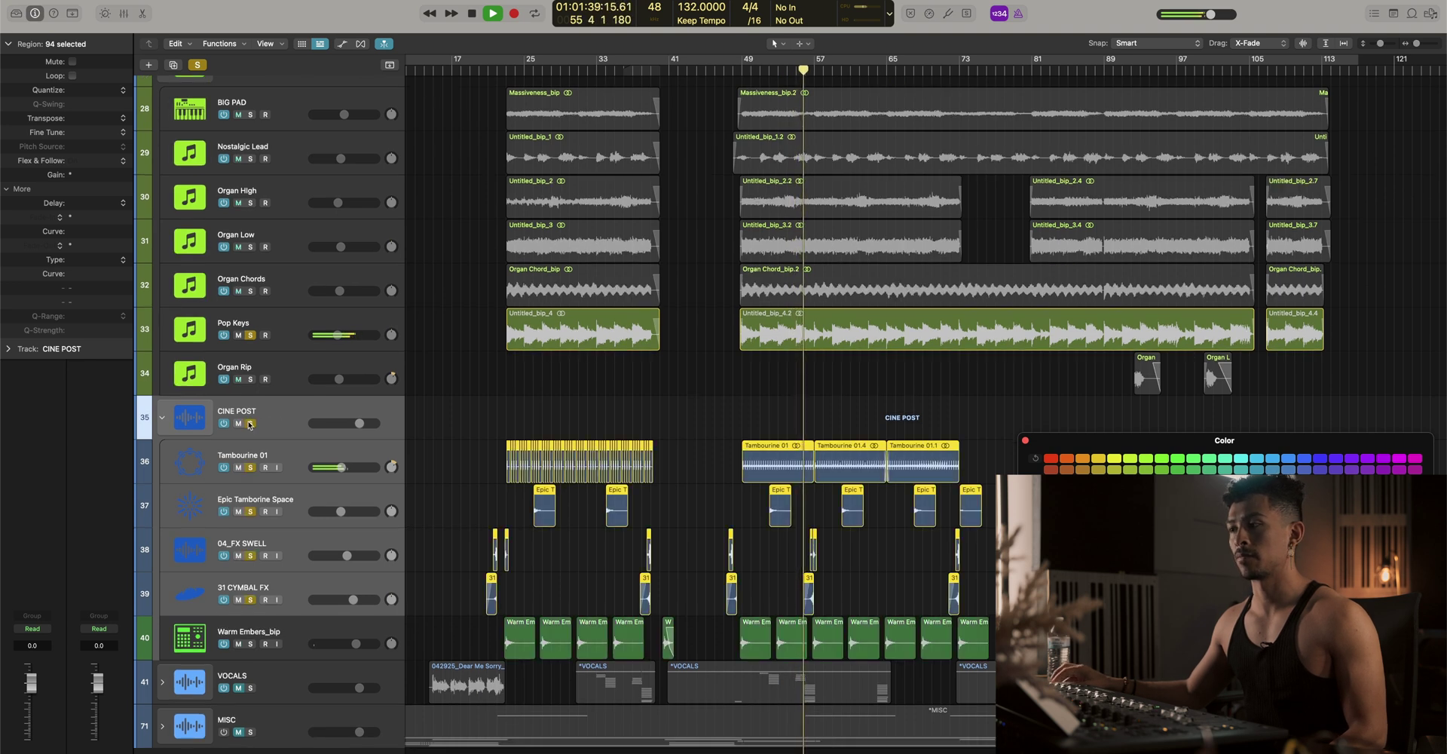
{"action": "scroll", "coordinate": [251, 425], "scroll_direction": "up", "scroll_amount": 3}
{"action": "scroll", "coordinate": [322, 494], "scroll_direction": "down", "scroll_amount": 3}
{"action": "scroll", "coordinate": [323, 494], "scroll_direction": "up", "scroll_amount": 2}
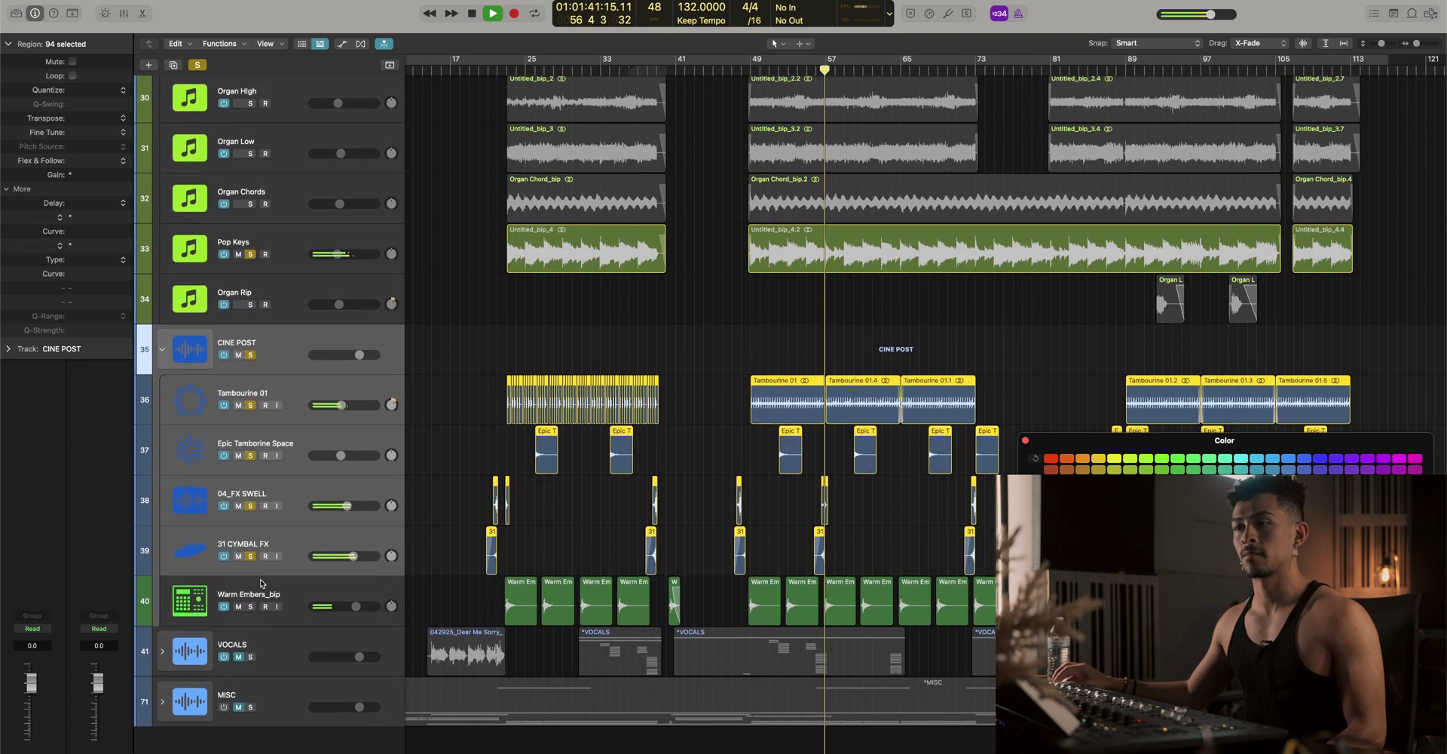
Color the Warm Embers_bip regions blue and match the CINE POST stack's track colors to their regions
{"action": "left_click", "coordinate": [296, 600]}
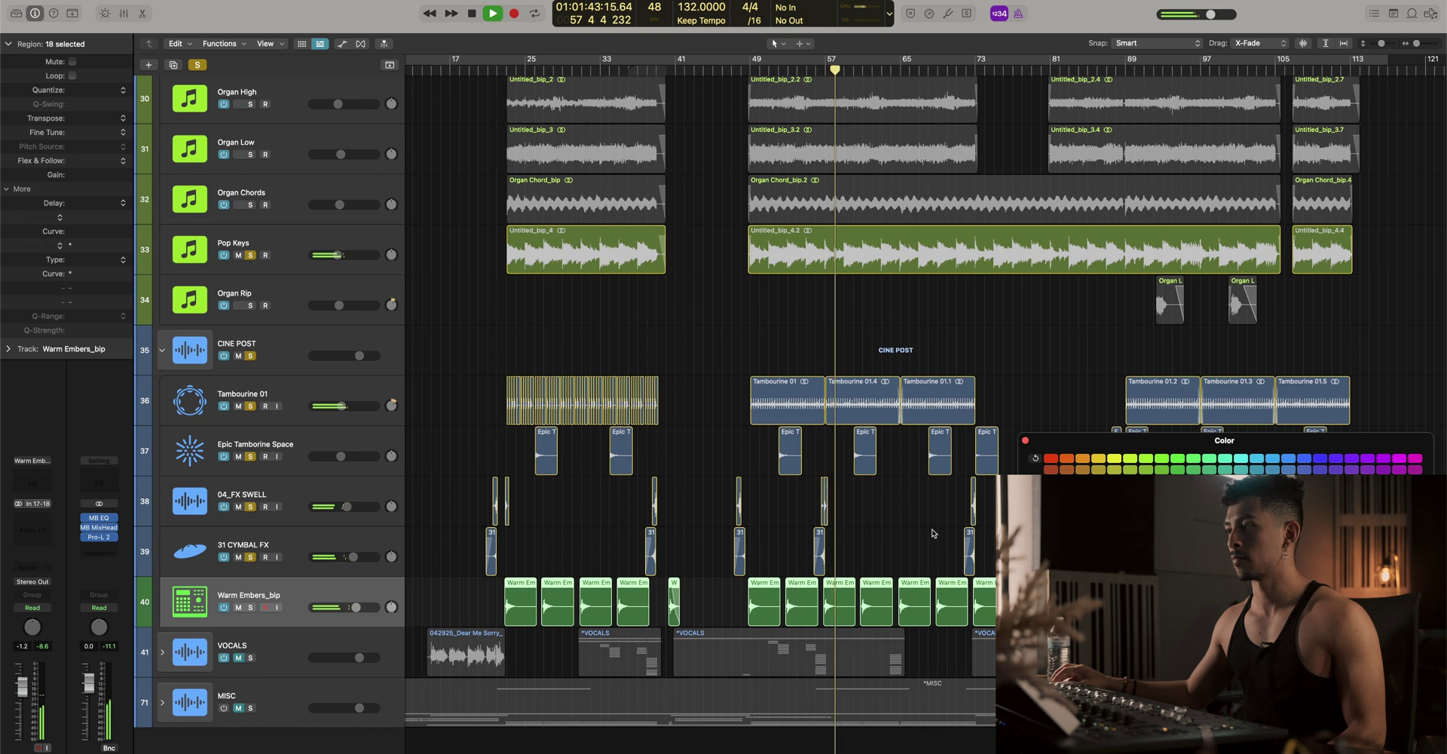
{"action": "left_click", "coordinate": [1257, 469]}
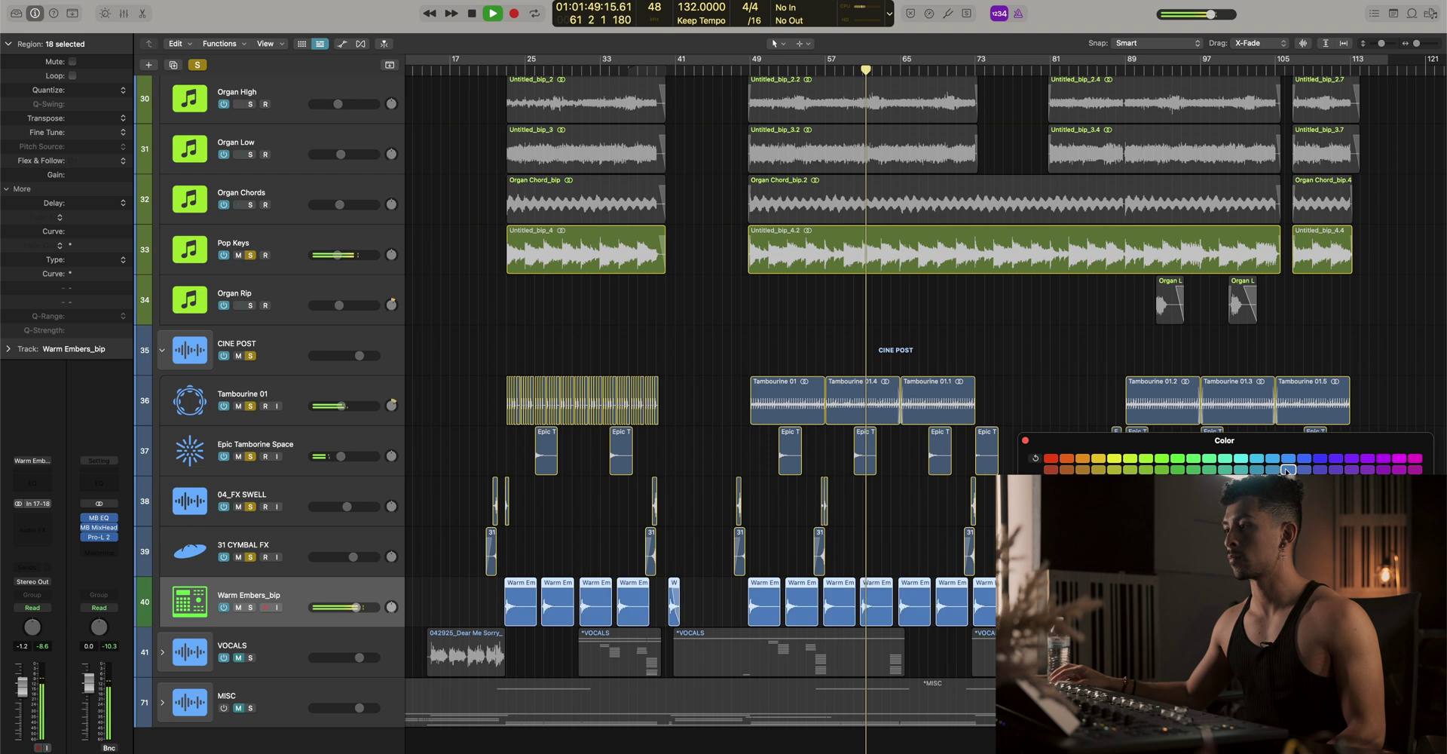
{"action": "left_click", "coordinate": [794, 500]}
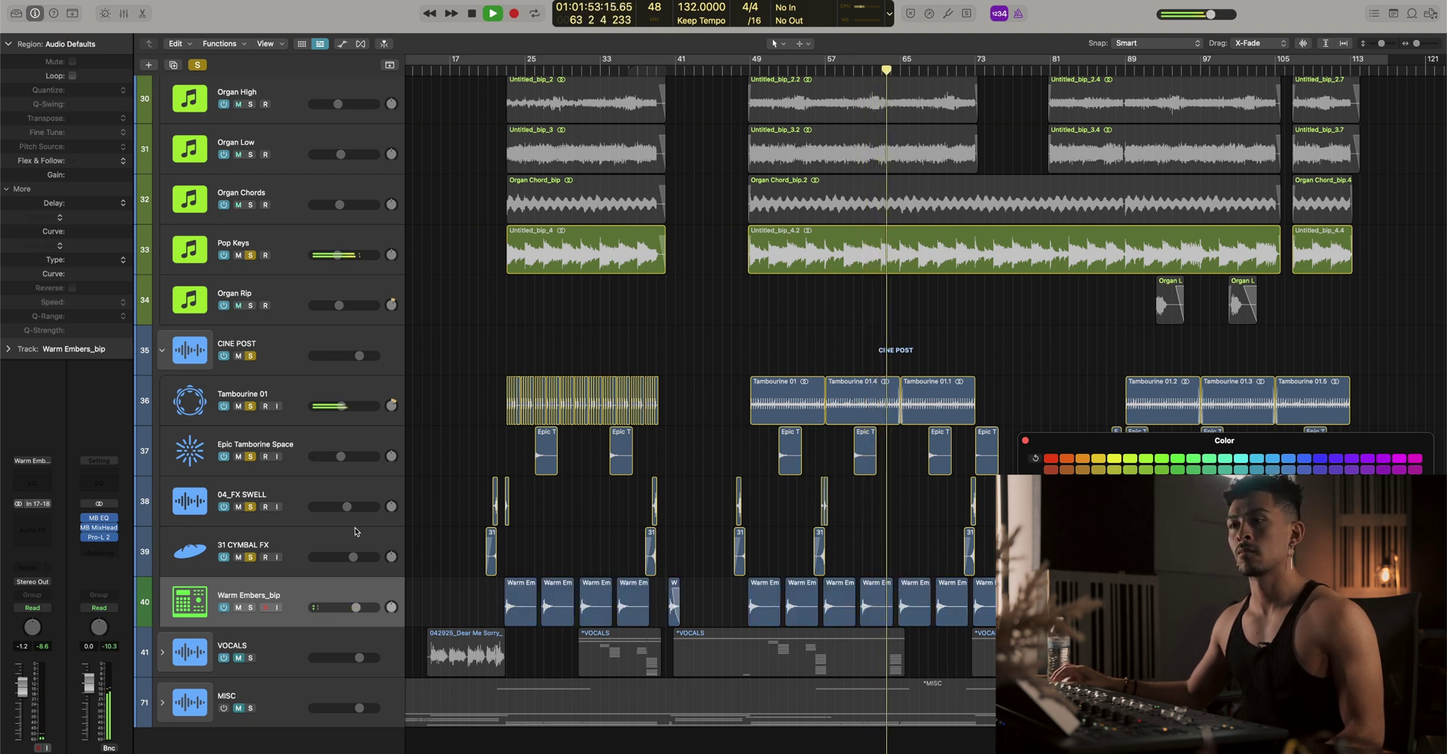
{"action": "left_click", "coordinate": [278, 358]}
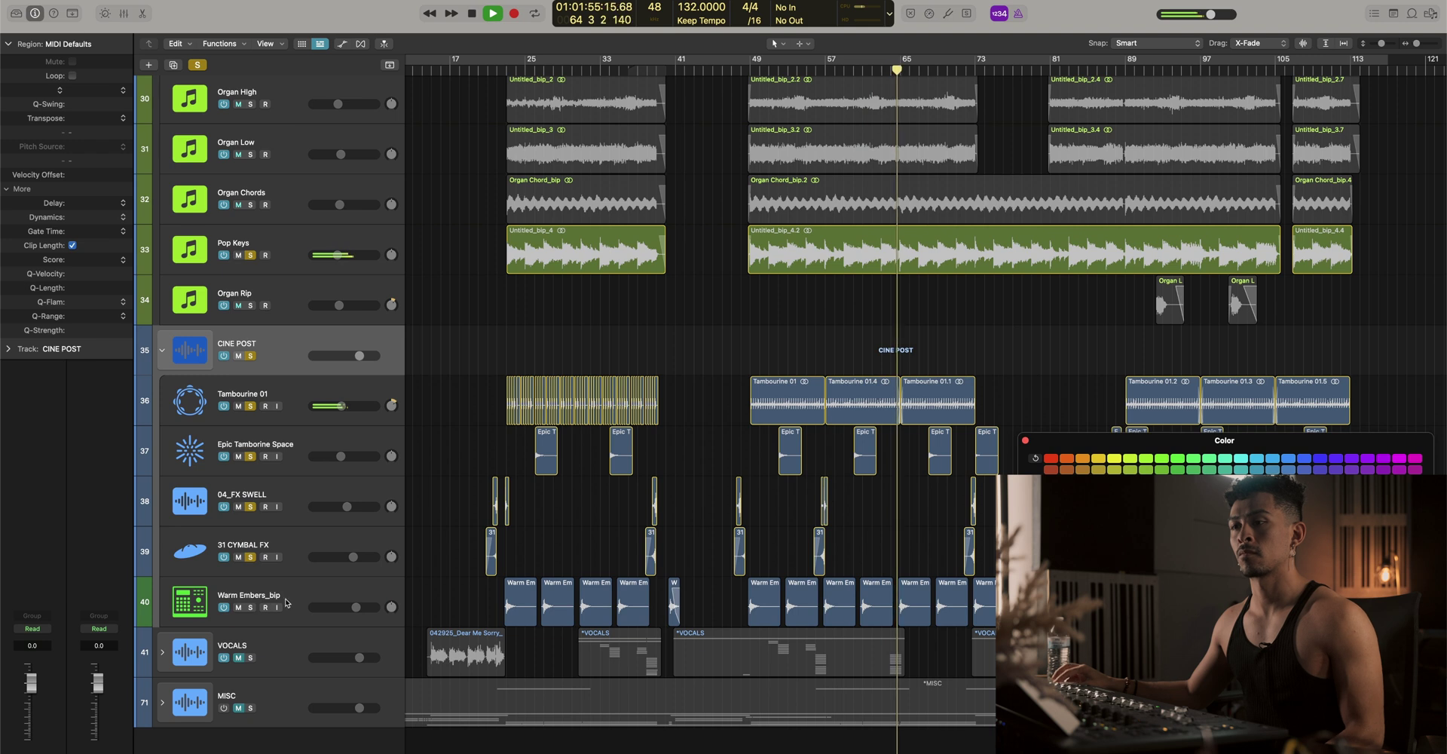
{"action": "left_click", "coordinate": [279, 358]}
{"action": "left_click", "coordinate": [219, 43]}
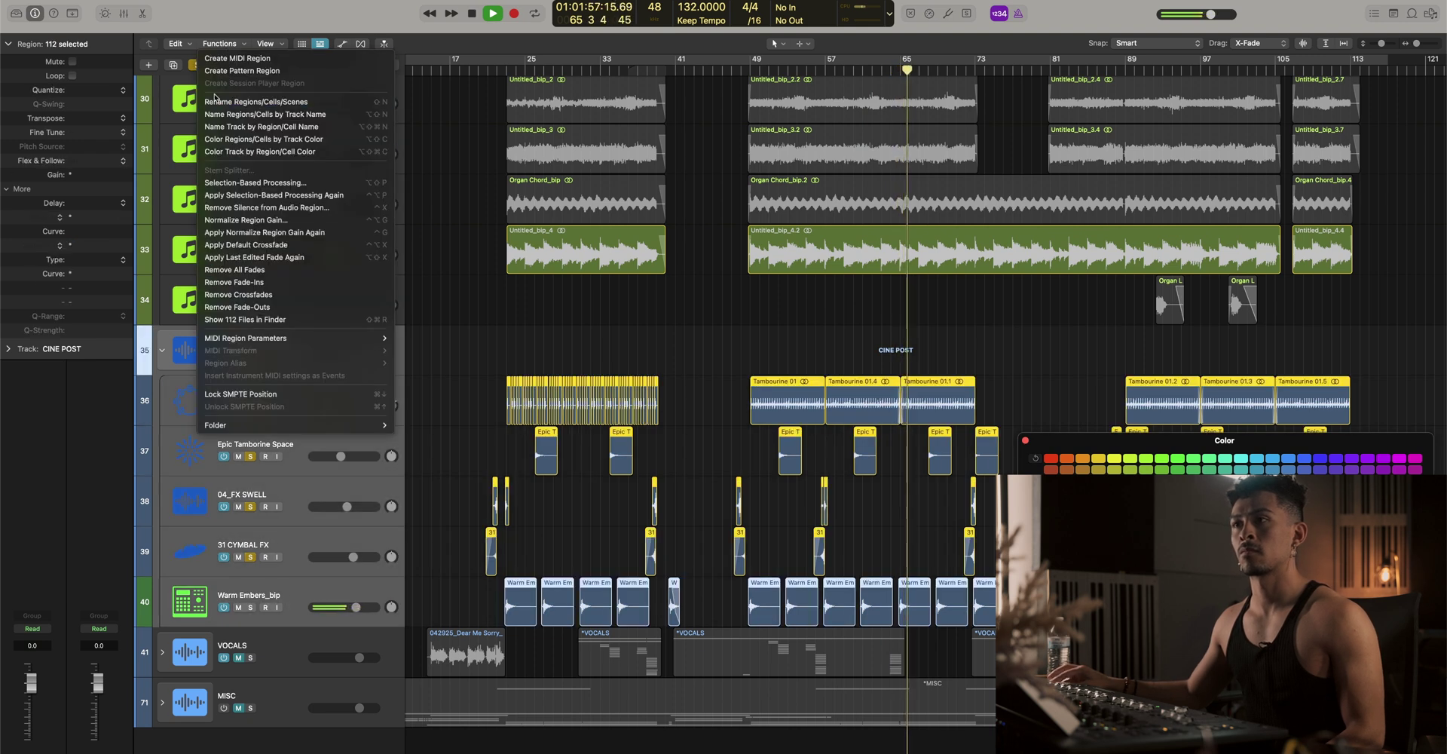
{"action": "left_click", "coordinate": [396, 322]}
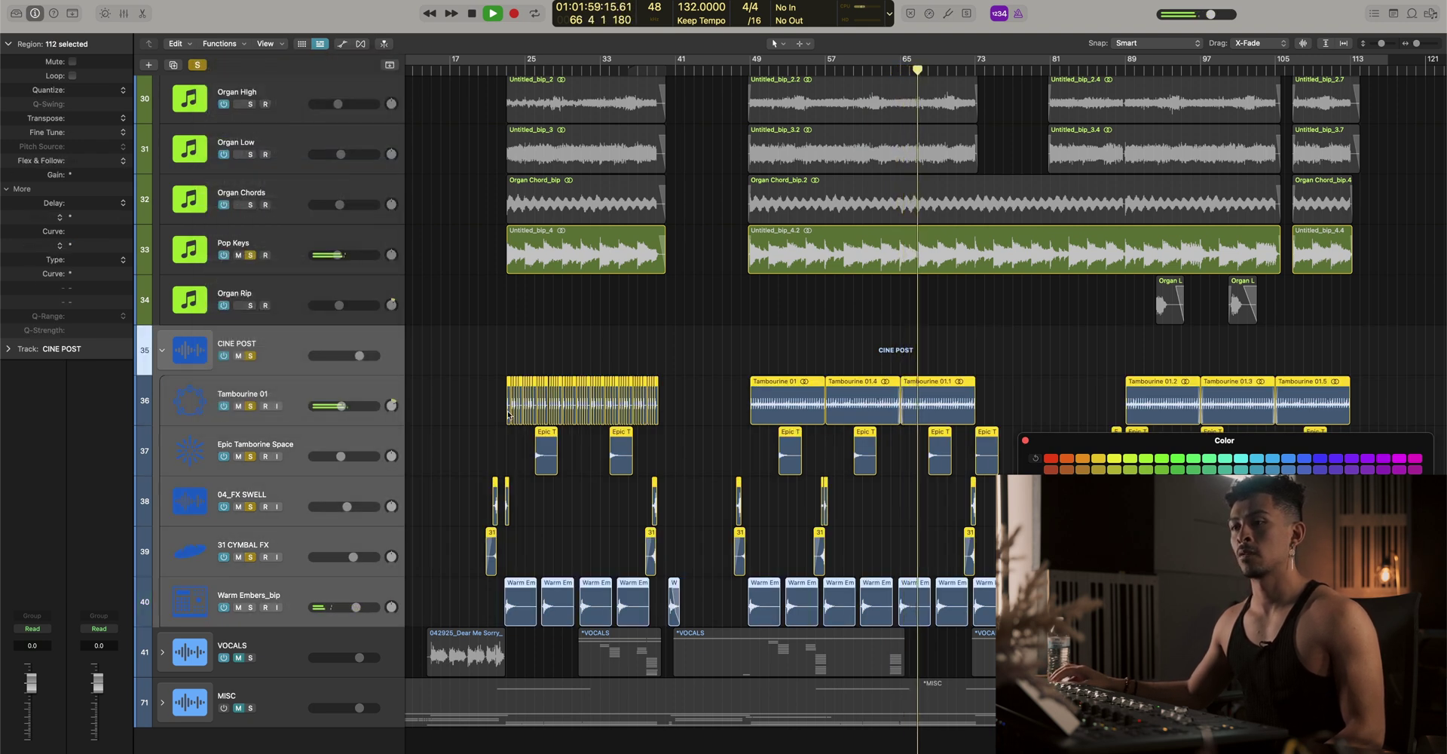
Stop playback and expand the VOCALS stack
{"action": "key", "text": "super+Left"}
{"action": "key", "text": "space"}
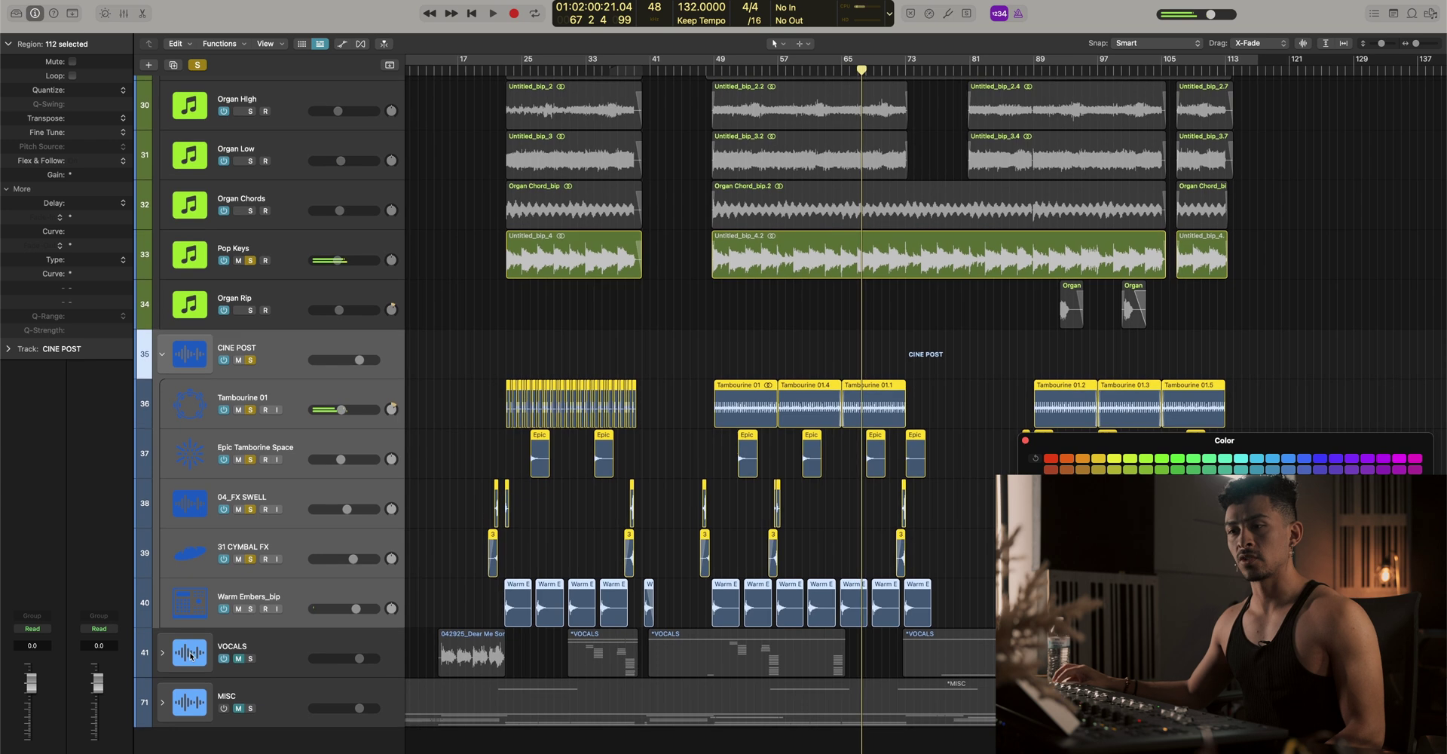
{"action": "left_click", "coordinate": [162, 655]}
{"action": "scroll", "coordinate": [172, 652], "scroll_direction": "down", "scroll_amount": 4}
{"action": "left_click", "coordinate": [270, 492]}
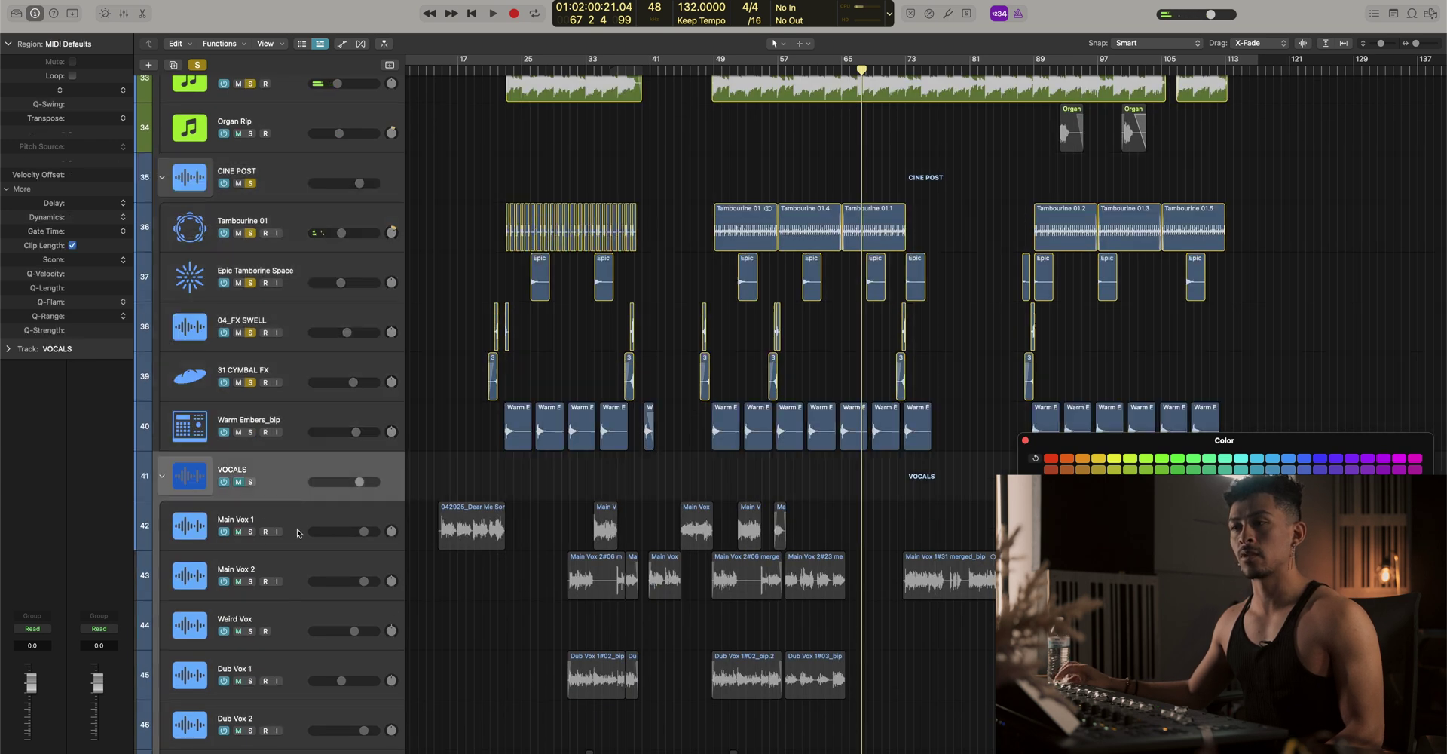
Select the VOCALS stack and all of its tracks from Main Vox 1 down to Reverse Vox
{"action": "key", "text": "super+Up"}
{"action": "key", "text": "super+Up"}
{"action": "key", "text": "super+Up"}
{"action": "key", "text": "super+Up"}
{"action": "key", "text": "super+Left"}
{"action": "key", "text": "super+Left"}
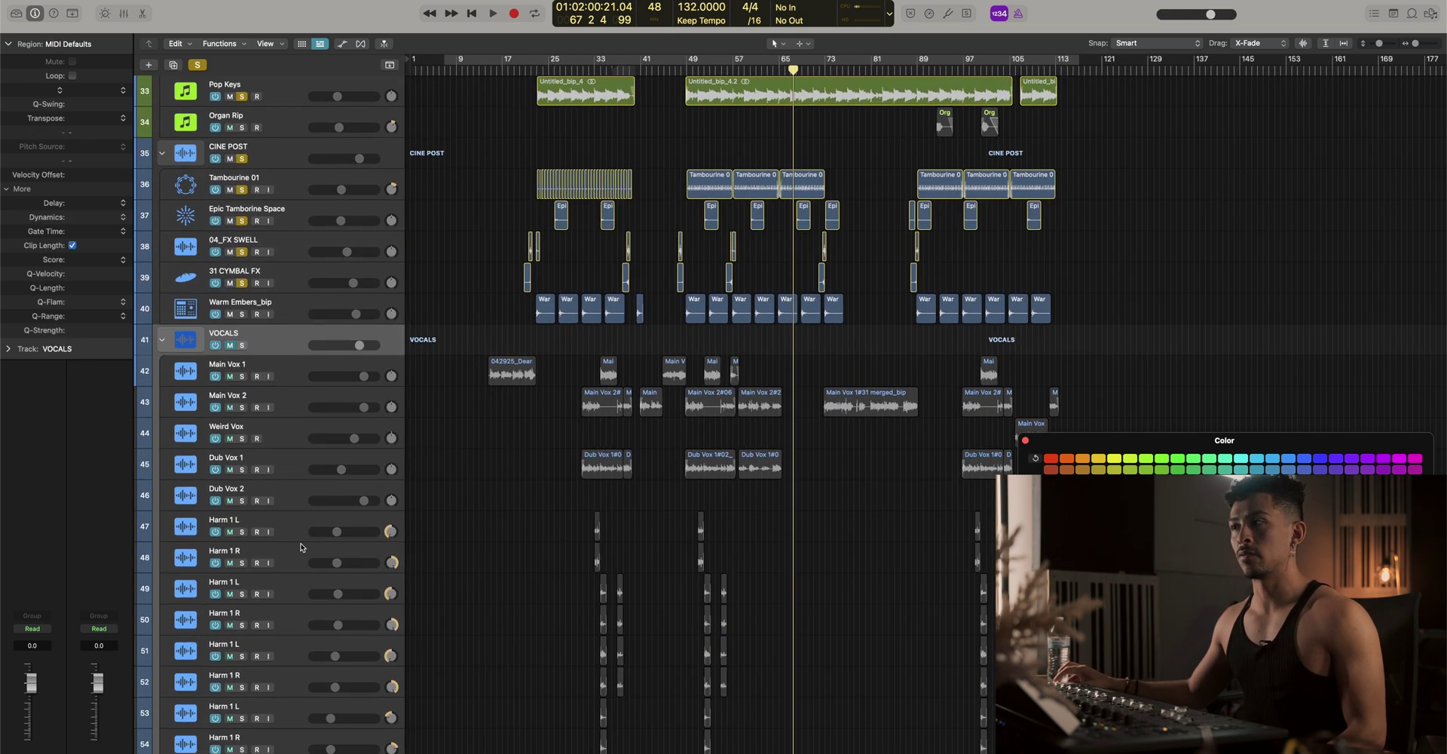
{"action": "scroll", "coordinate": [308, 603], "scroll_direction": "down", "scroll_amount": 11}
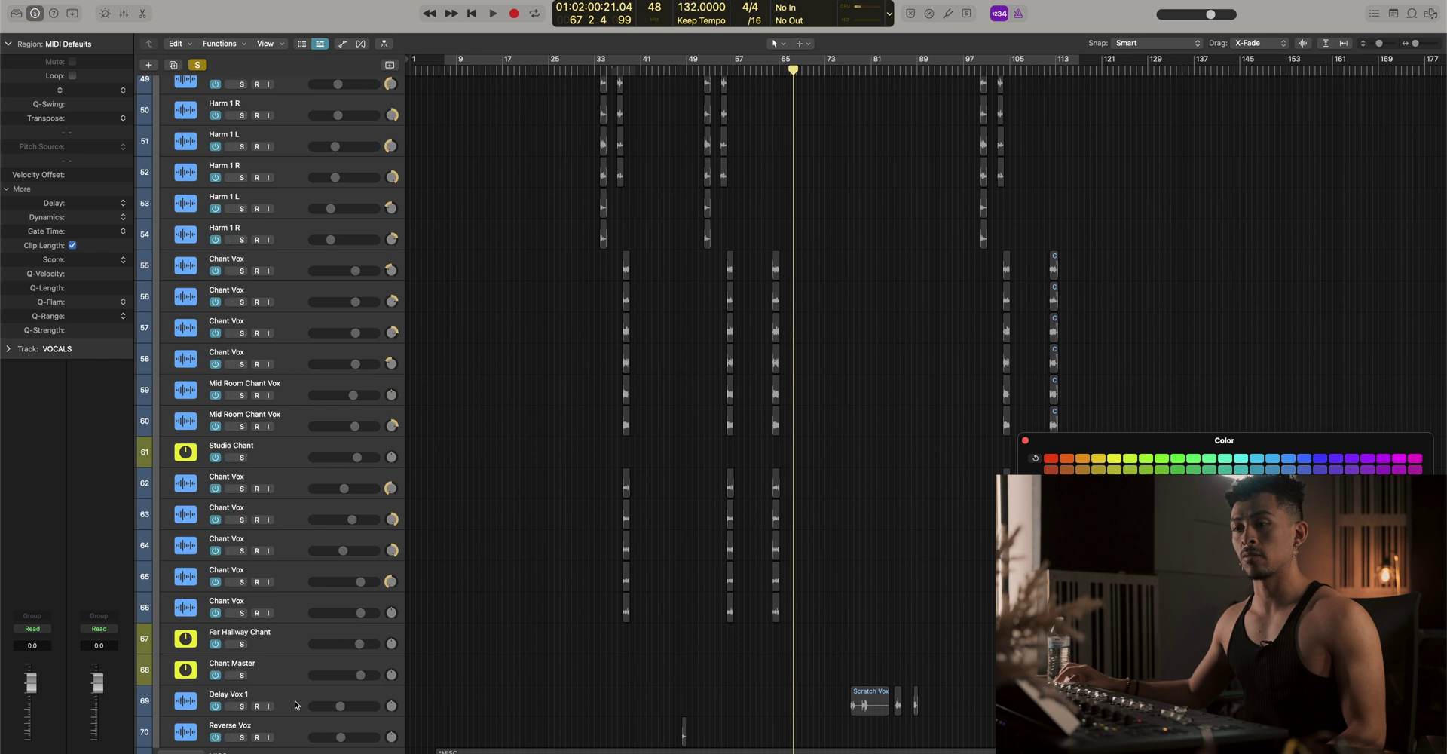
{"action": "scroll", "coordinate": [313, 679], "scroll_direction": "down", "scroll_amount": 2}
{"action": "key", "text": "super+a"}
{"action": "scroll", "coordinate": [760, 383], "scroll_direction": "up", "scroll_amount": 2}
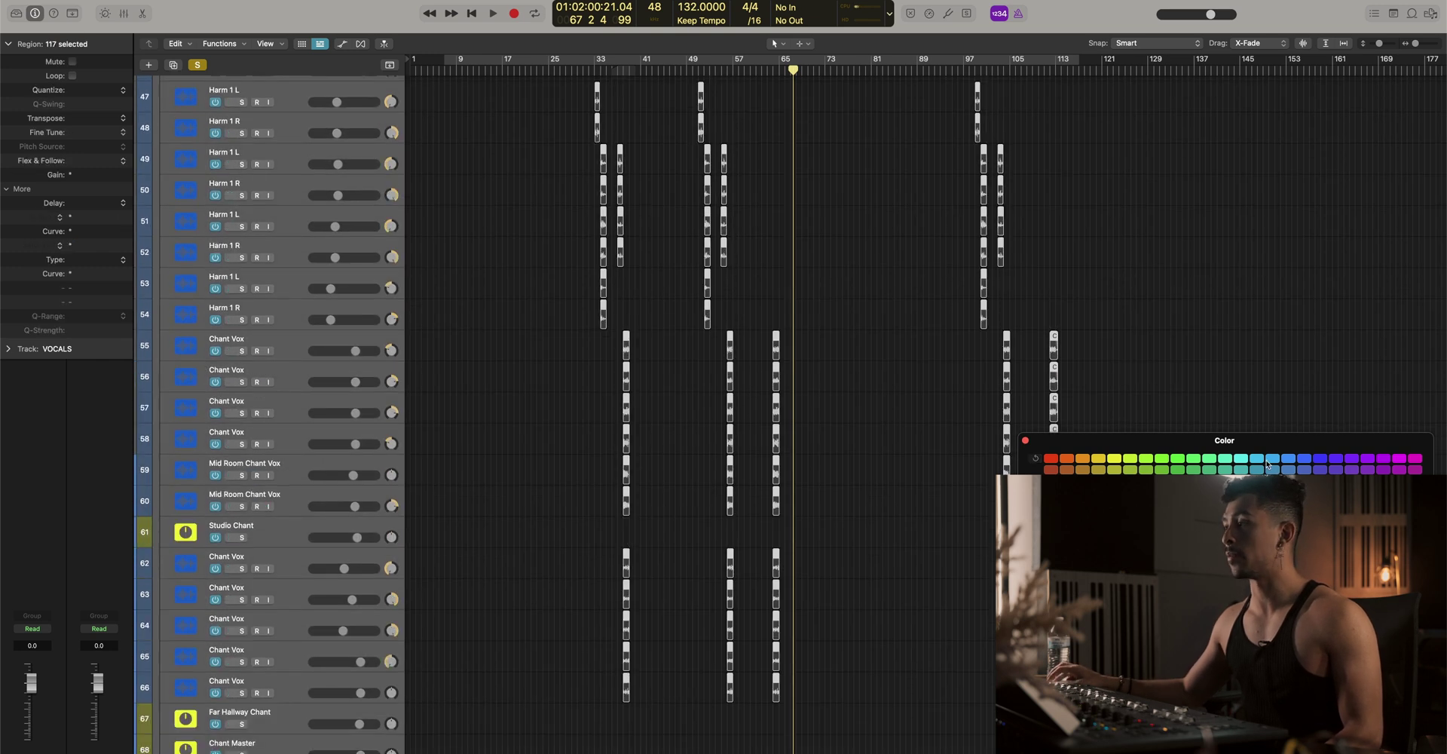
{"action": "scroll", "coordinate": [540, 337], "scroll_direction": "up", "scroll_amount": 7}
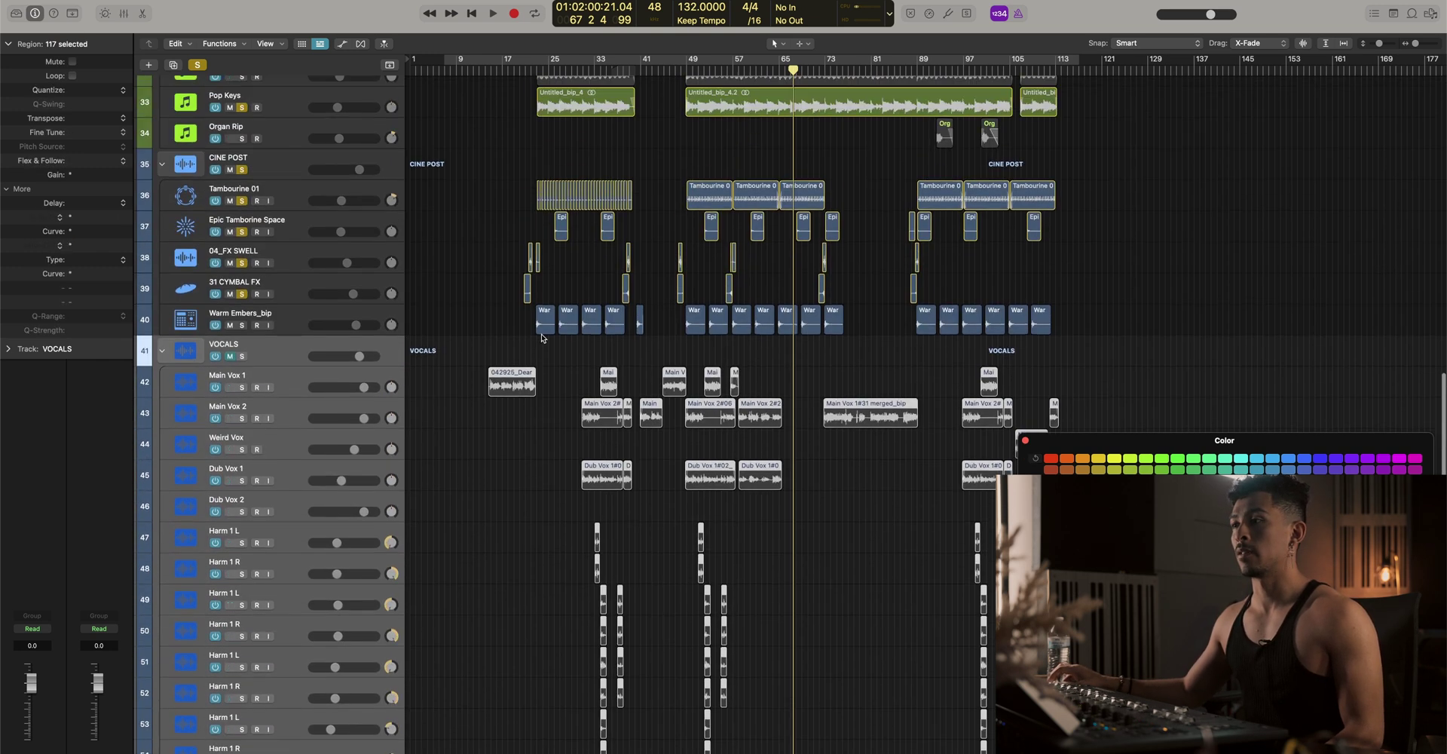
Solo the selected VOCALS tracks and color their regions mint green
{"action": "left_click", "coordinate": [242, 357]}
{"action": "scroll", "coordinate": [786, 493], "scroll_direction": "down", "scroll_amount": 4}
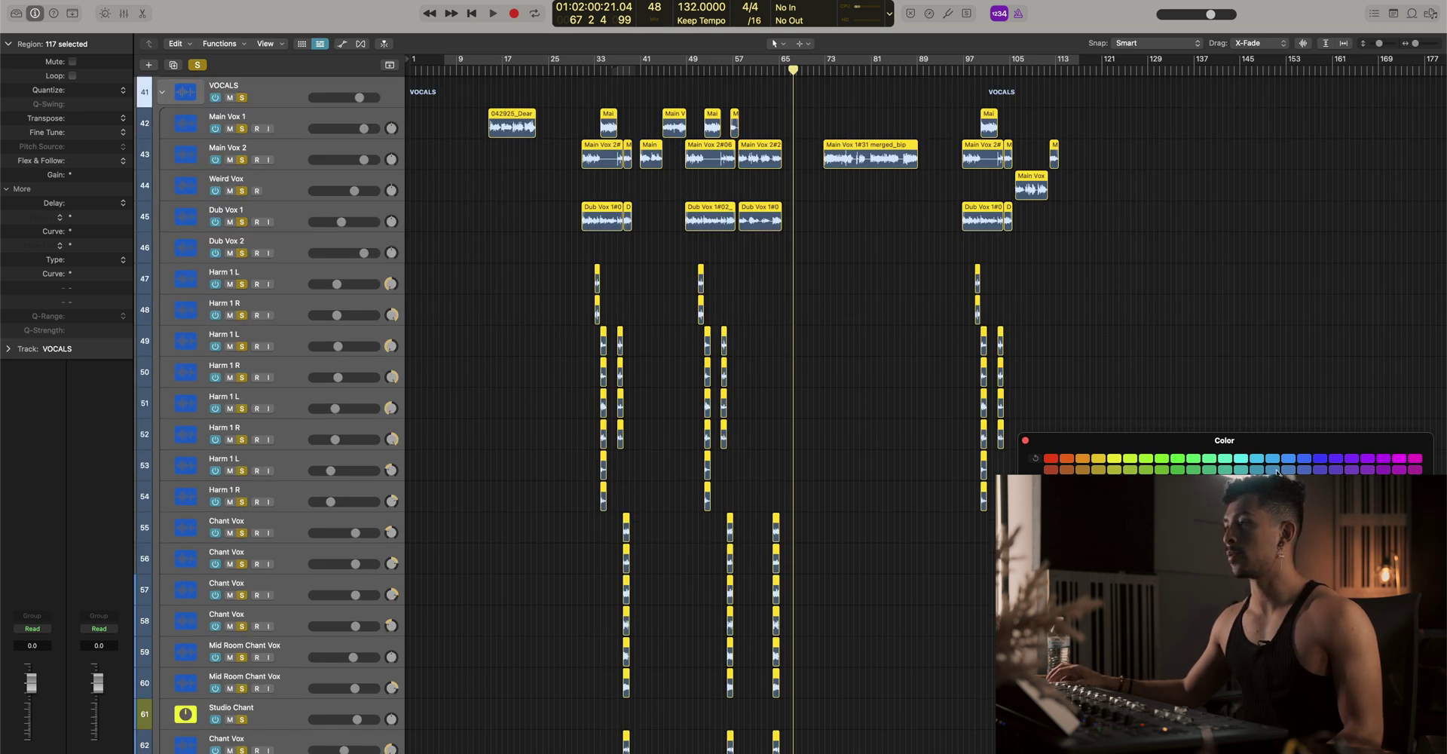
{"action": "left_click", "coordinate": [1226, 469]}
{"action": "scroll", "coordinate": [614, 403], "scroll_direction": "up", "scroll_amount": 5}
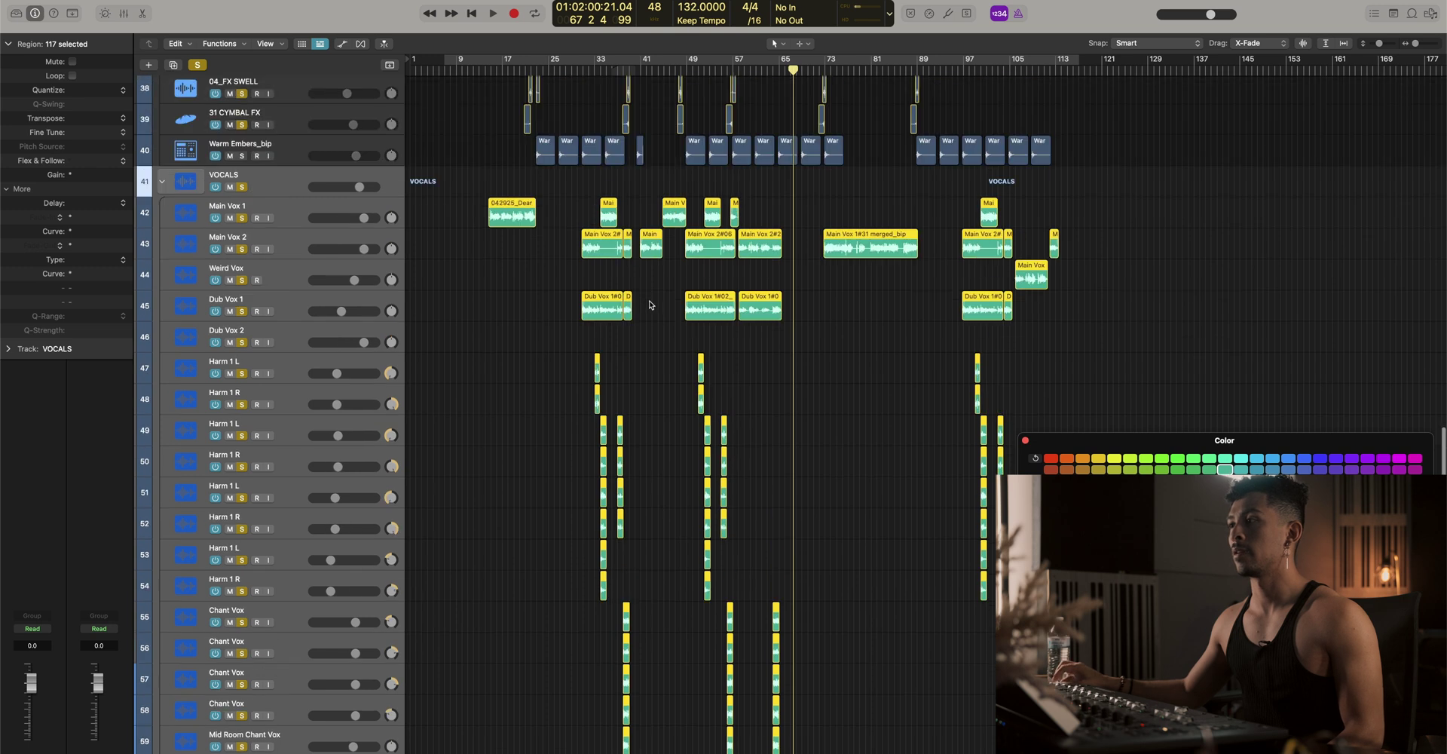
Reselect the VOCALS stack down to Reverse Vox and match the track colors to their region colors
{"action": "left_click", "coordinate": [243, 353]}
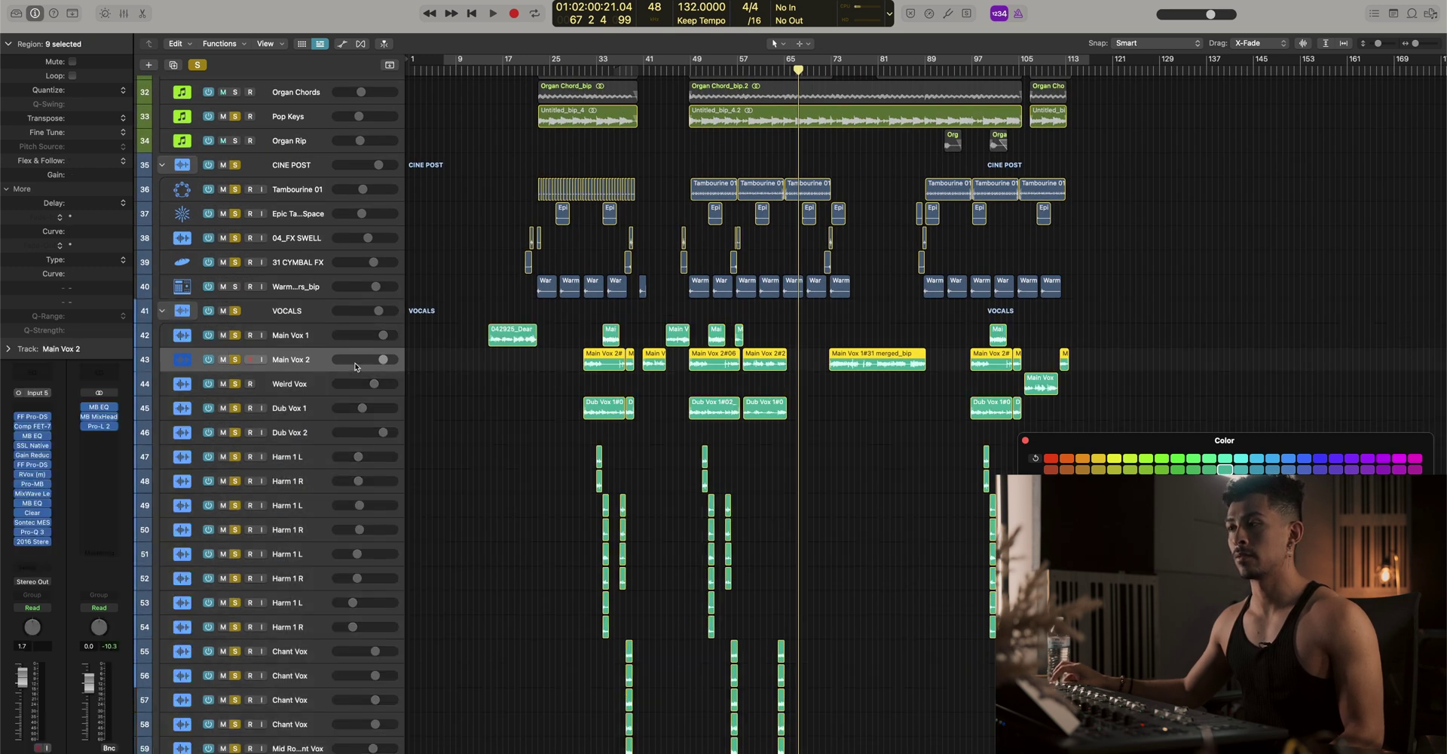
{"action": "key", "text": "z"}
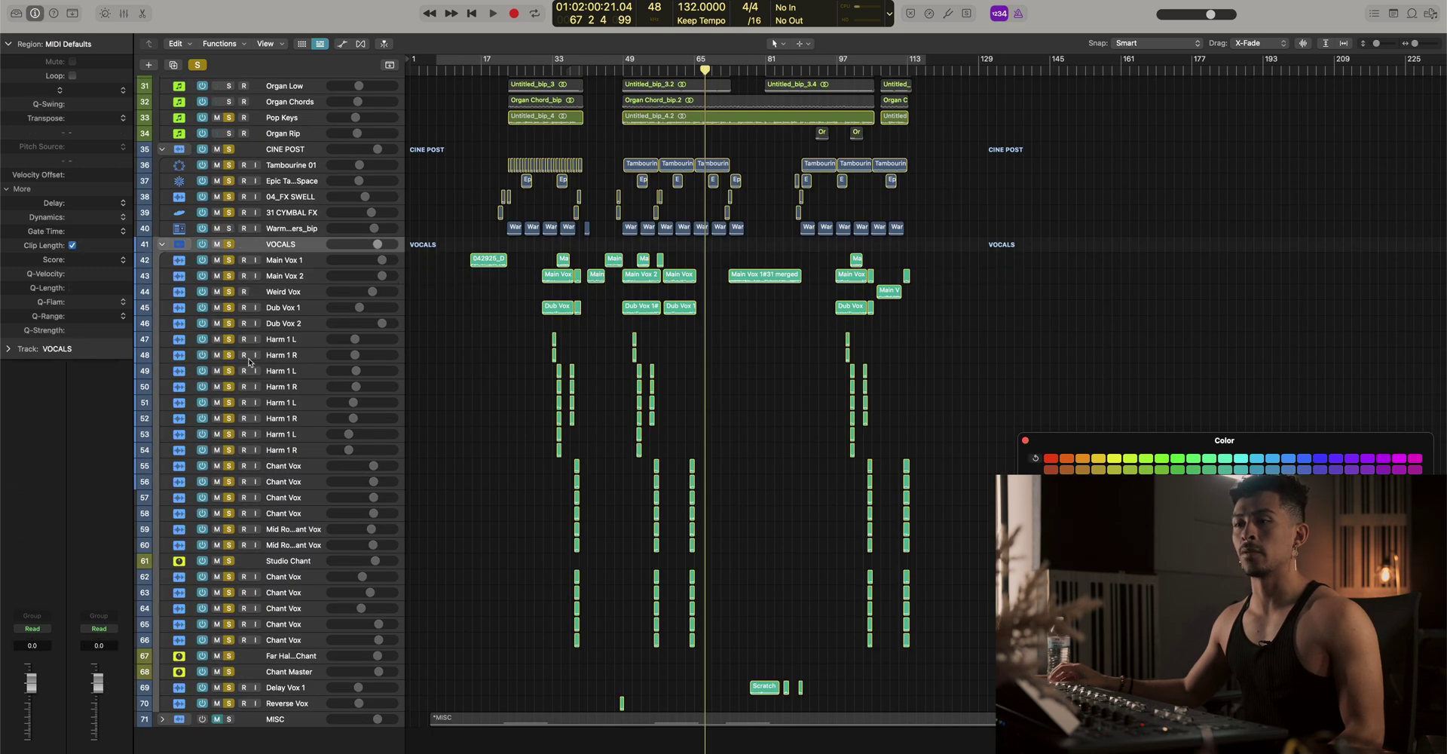
{"action": "left_click", "coordinate": [305, 706], "text": "shift"}
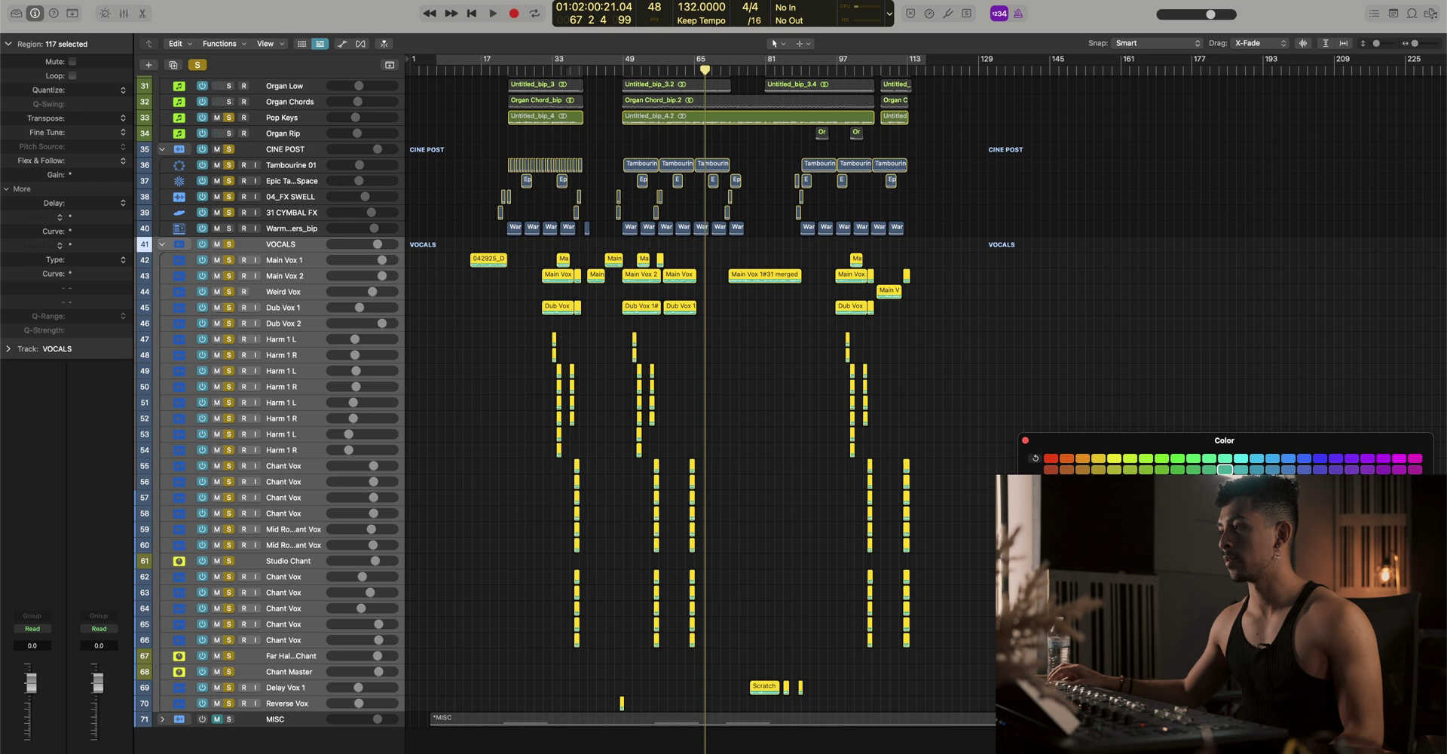
{"action": "key", "text": "z"}
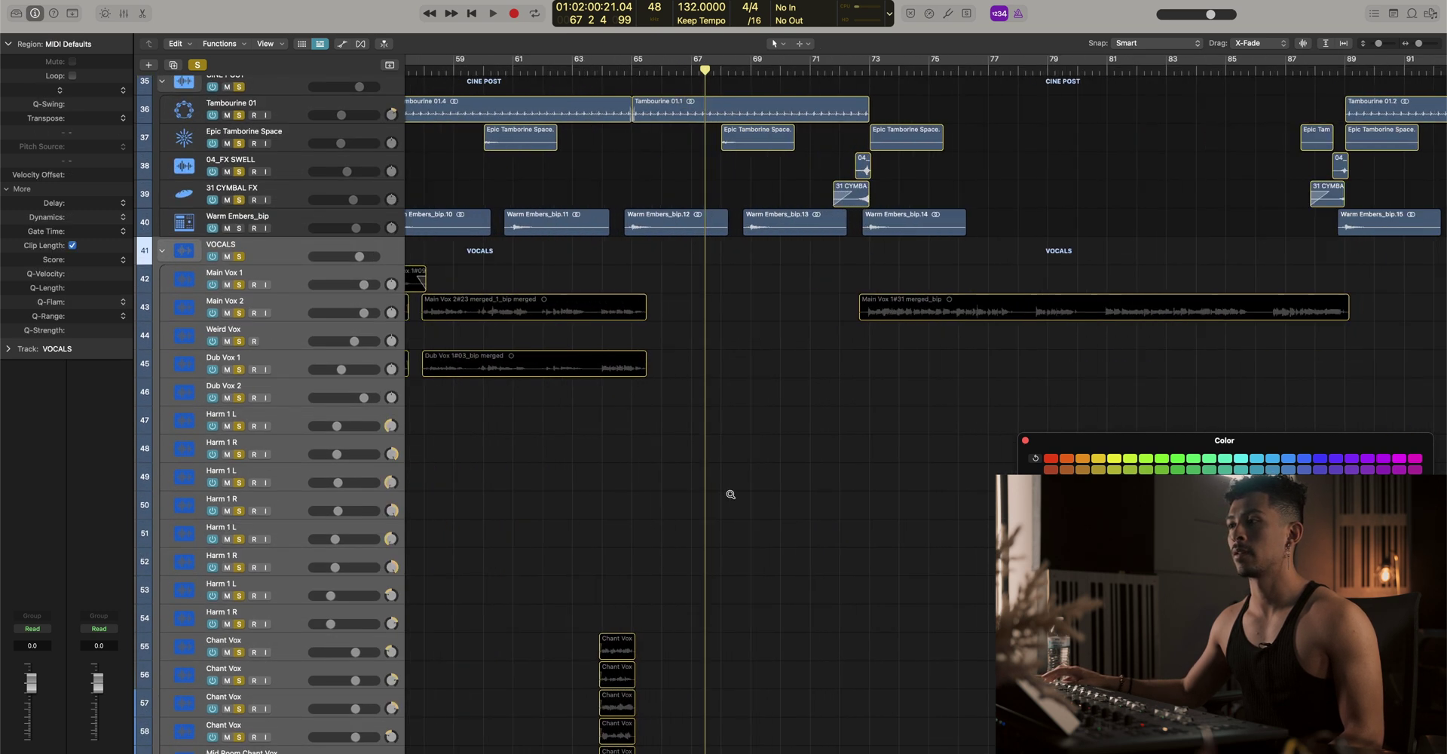
{"action": "left_click", "coordinate": [219, 44]}
{"action": "left_click", "coordinate": [228, 150]}
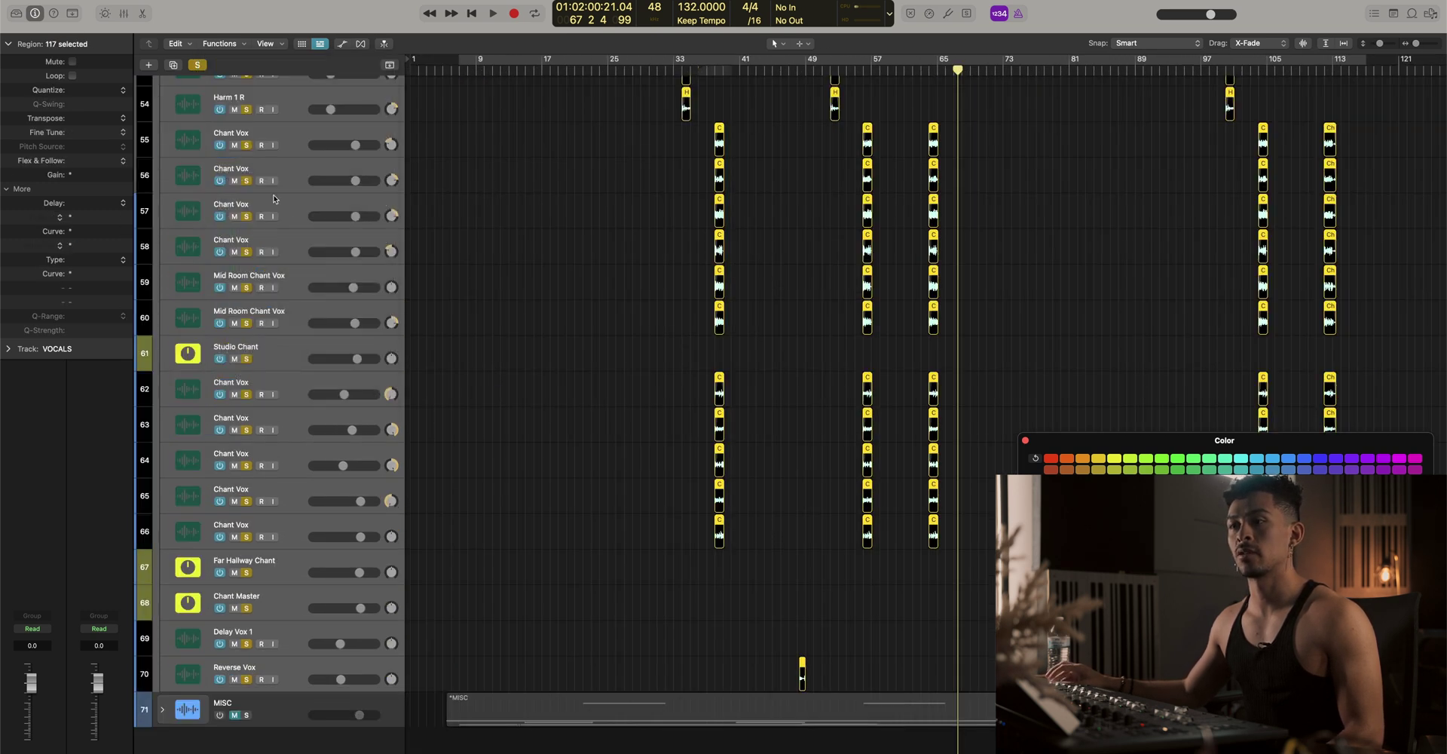
Change the VOCALS track stack's icon to the studio microphone from the Other icon category
{"action": "scroll", "coordinate": [299, 239], "scroll_direction": "up", "scroll_amount": 5}
{"action": "scroll", "coordinate": [294, 226], "scroll_direction": "up", "scroll_amount": 5}
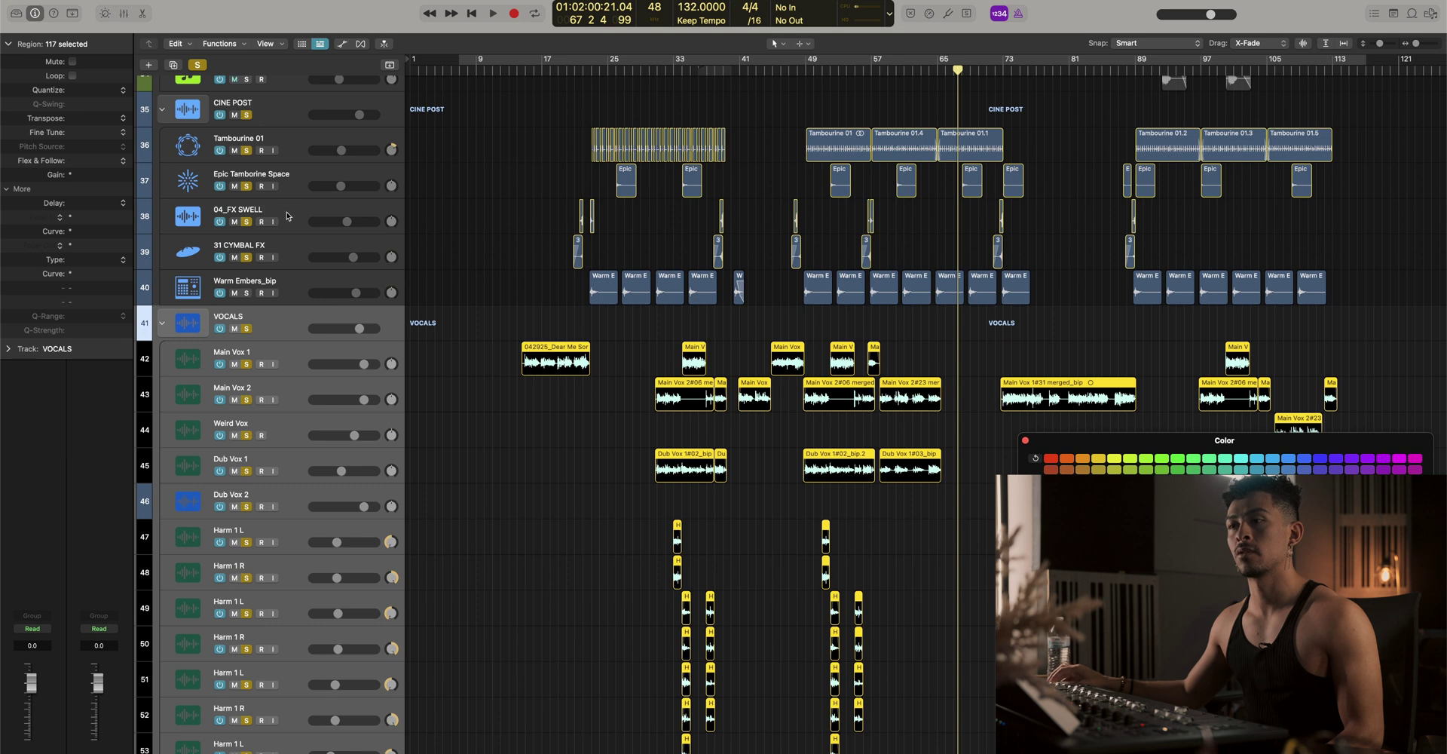
{"action": "left_click", "coordinate": [286, 287]}
{"action": "scroll", "coordinate": [1160, 115], "scroll_direction": "up", "scroll_amount": 3}
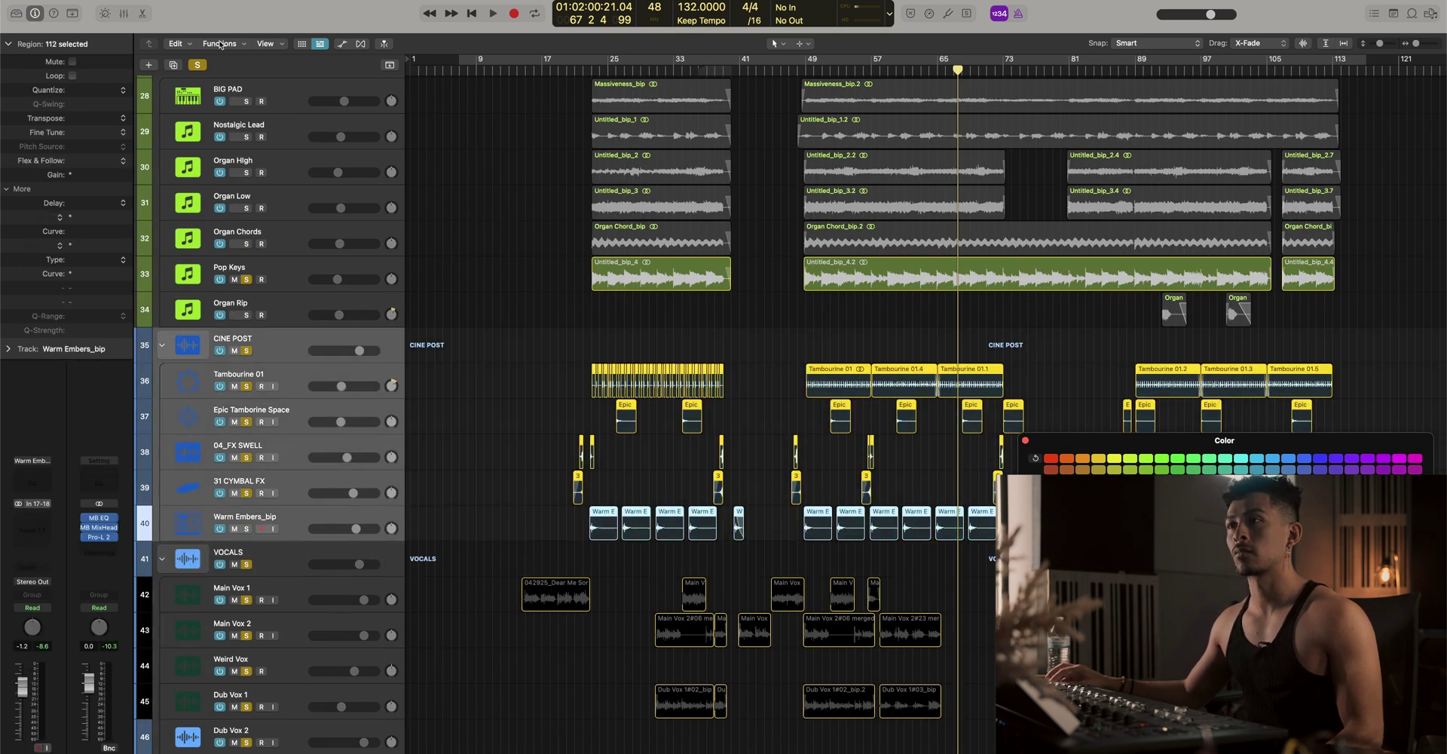
{"action": "left_click", "coordinate": [884, 413]}
{"action": "left_click", "coordinate": [187, 558]}
{"action": "scroll", "coordinate": [188, 558], "scroll_direction": "down", "scroll_amount": 3}
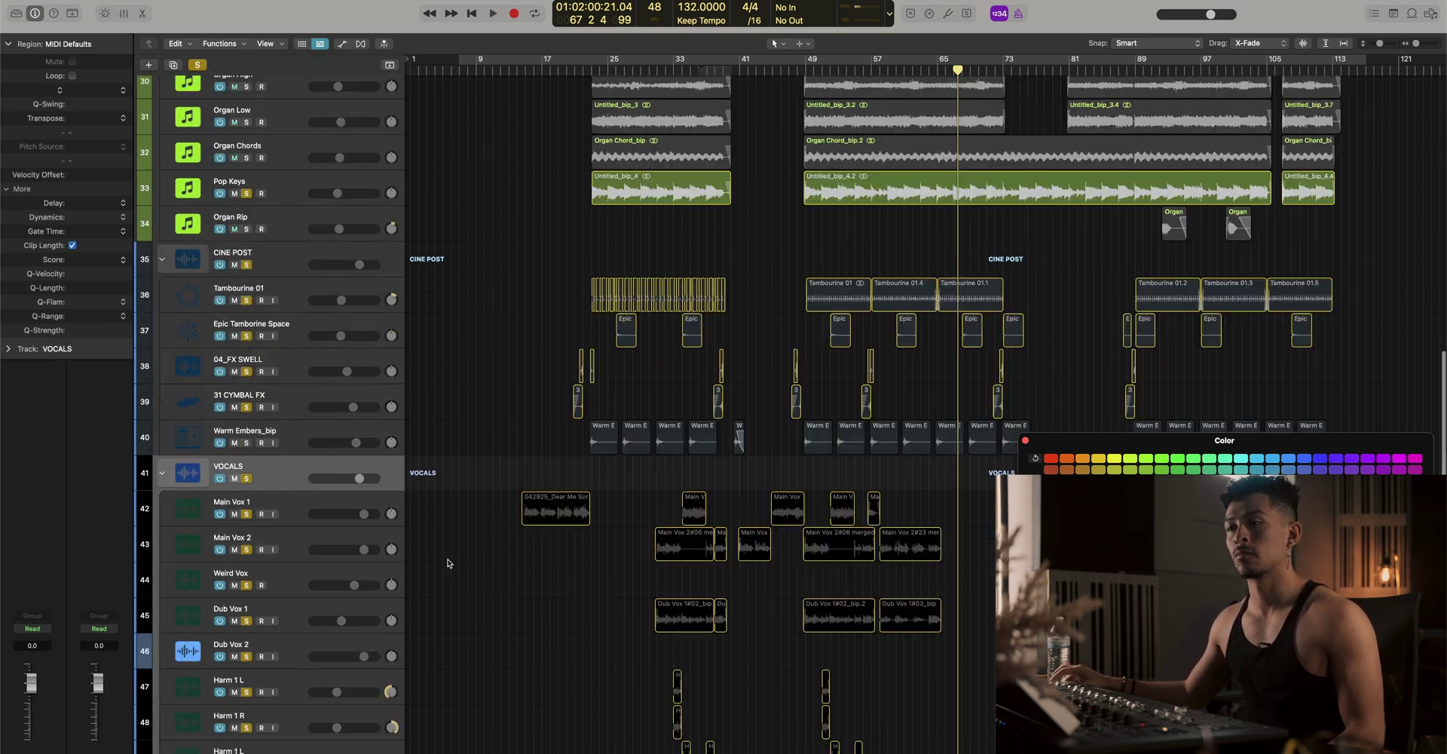
{"action": "right_click", "coordinate": [189, 436]}
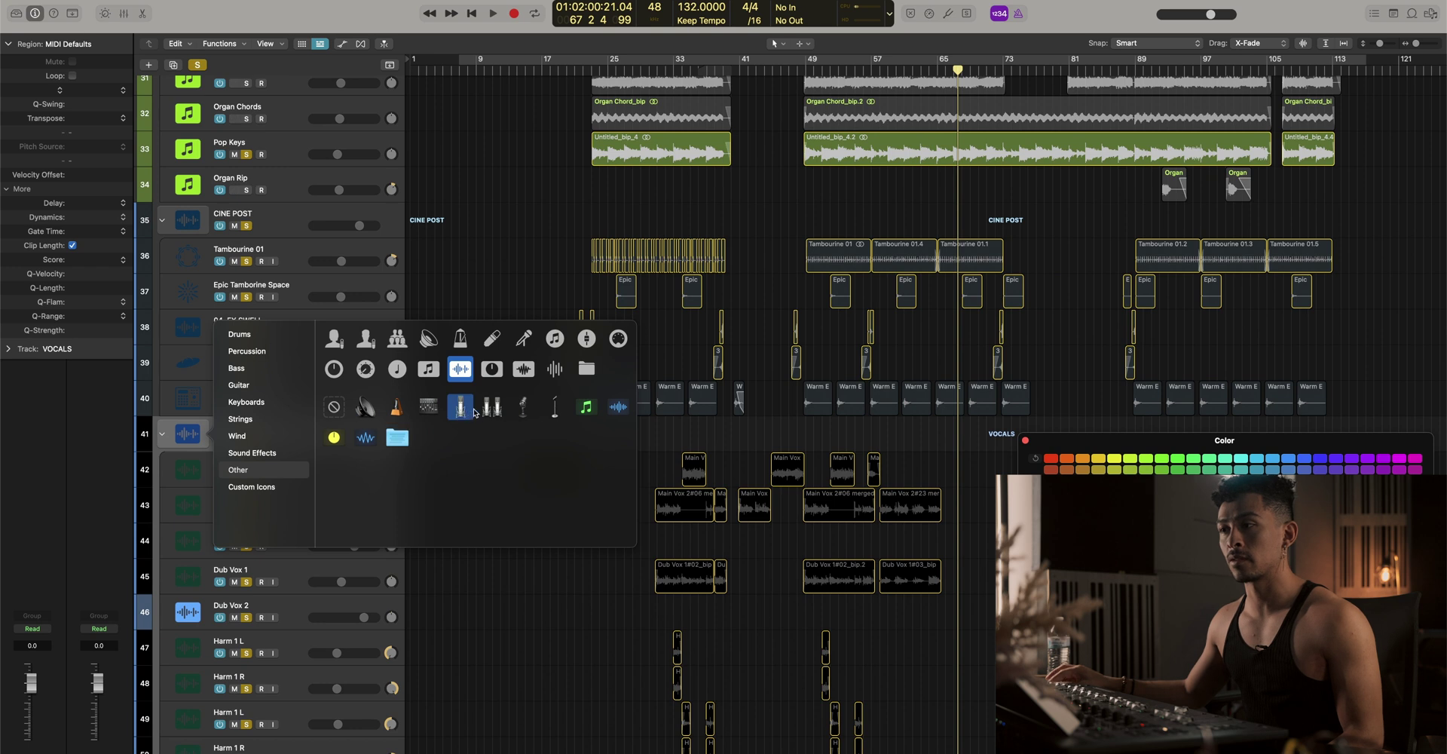
{"action": "left_click", "coordinate": [450, 413]}
Change the CINE POST track stack's icon to the multicoloured starburst
{"action": "scroll", "coordinate": [191, 392], "scroll_direction": "up", "scroll_amount": 4}
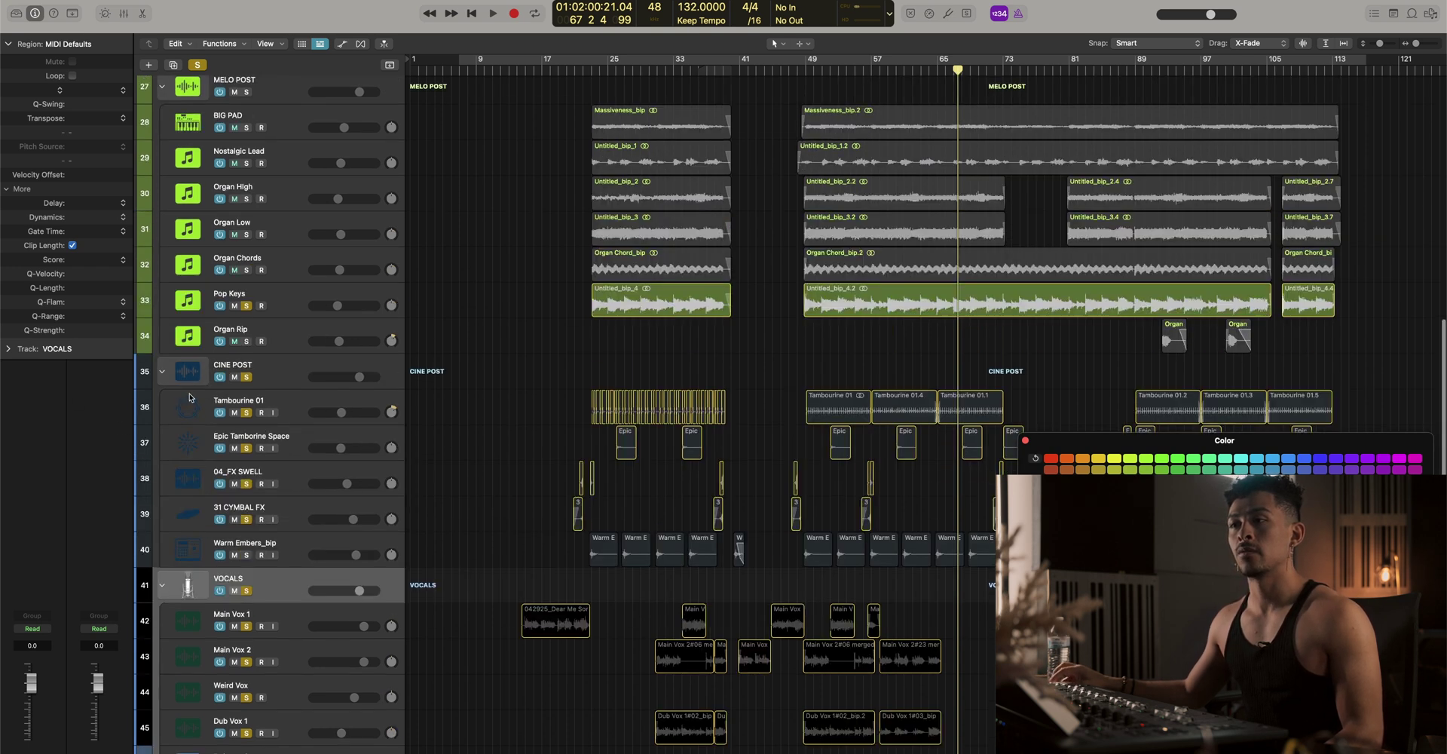
{"action": "right_click", "coordinate": [191, 388]}
{"action": "left_click", "coordinate": [232, 603]}
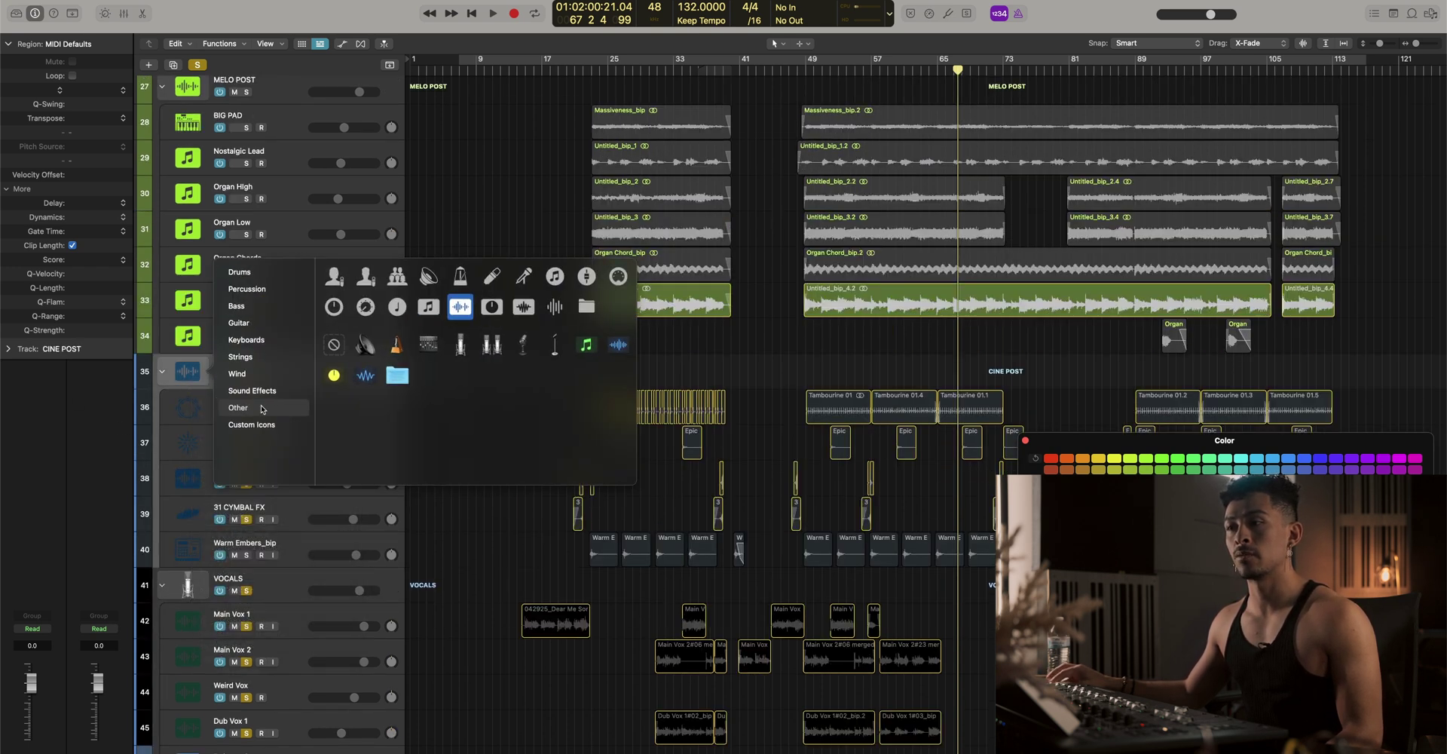
{"action": "left_click", "coordinate": [330, 407]}
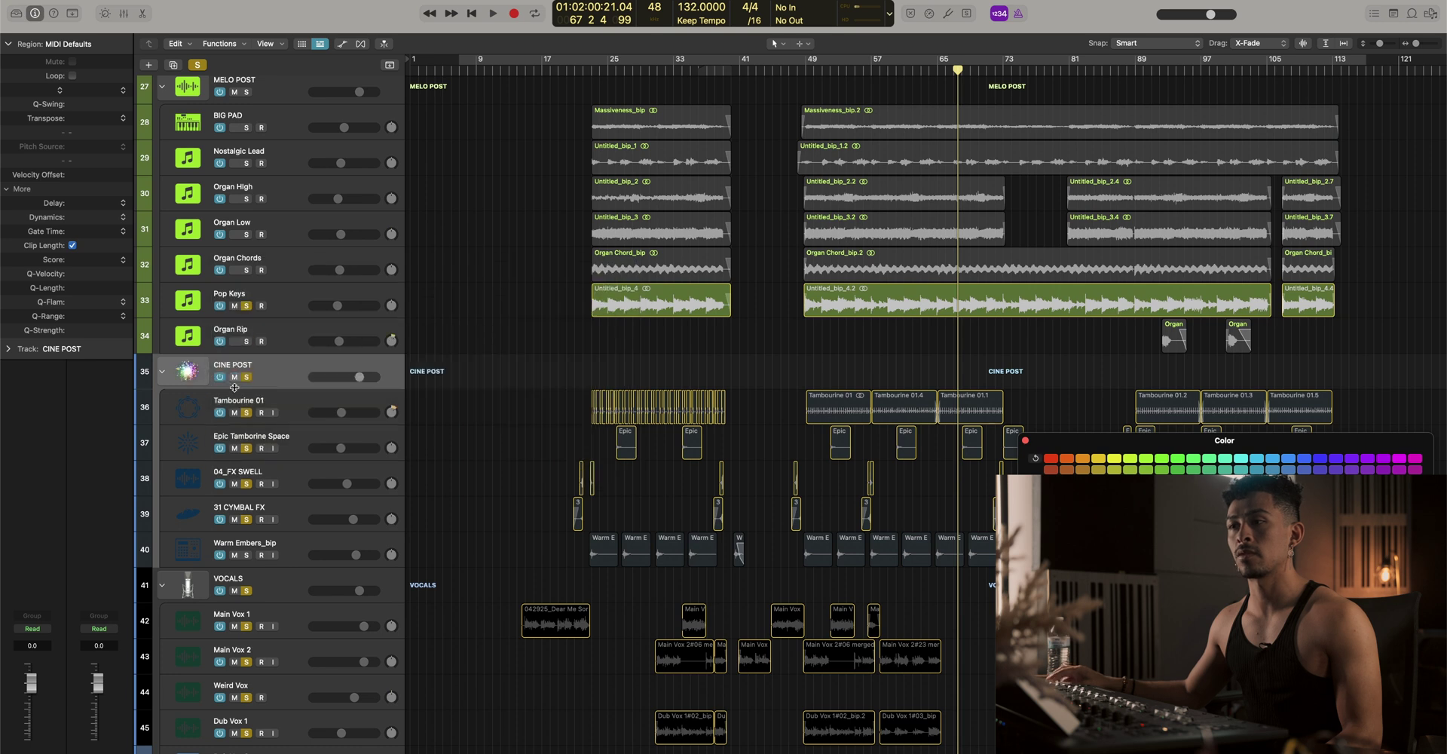
Change the MELO POST track stack's icon to the red keyboard on a stand from the Keyboards category
{"action": "scroll", "coordinate": [172, 632], "scroll_direction": "up", "scroll_amount": 8}
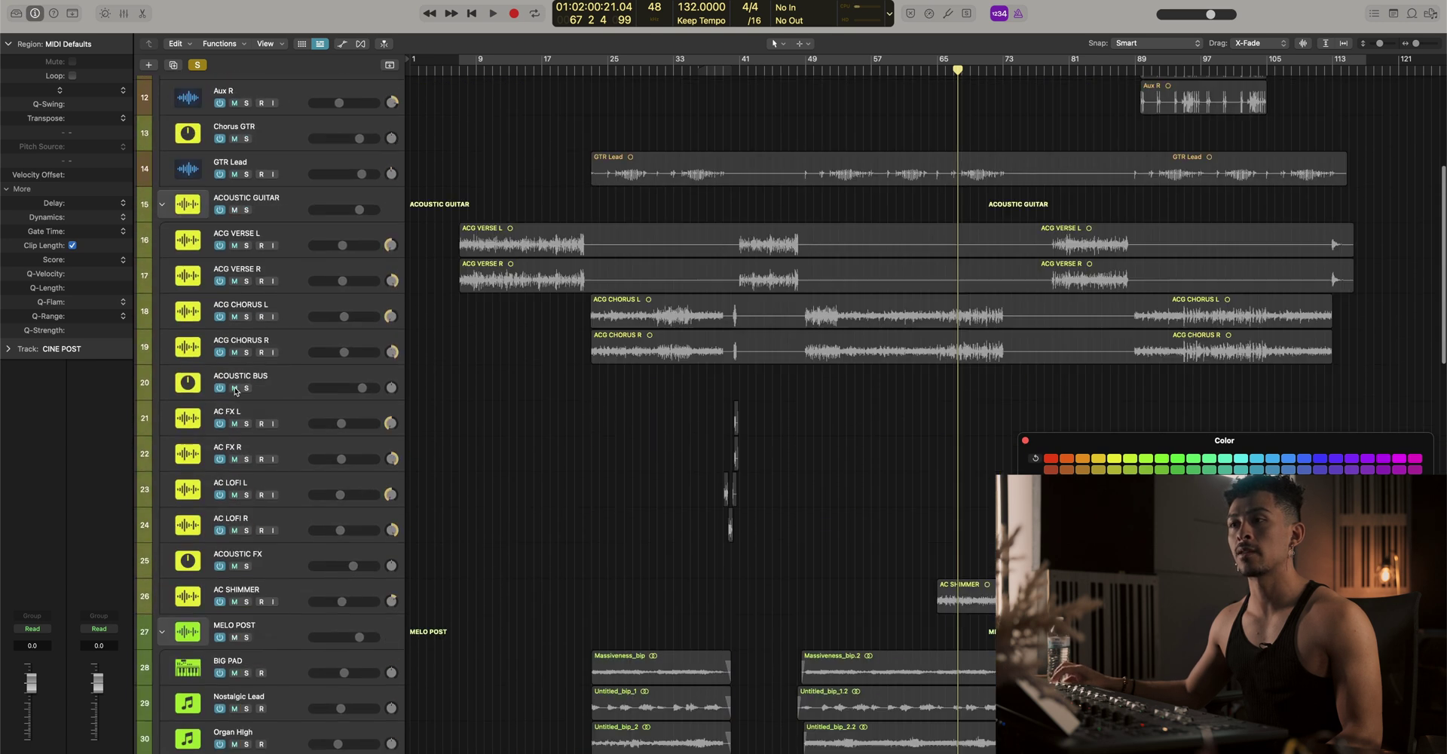
{"action": "right_click", "coordinate": [191, 637]}
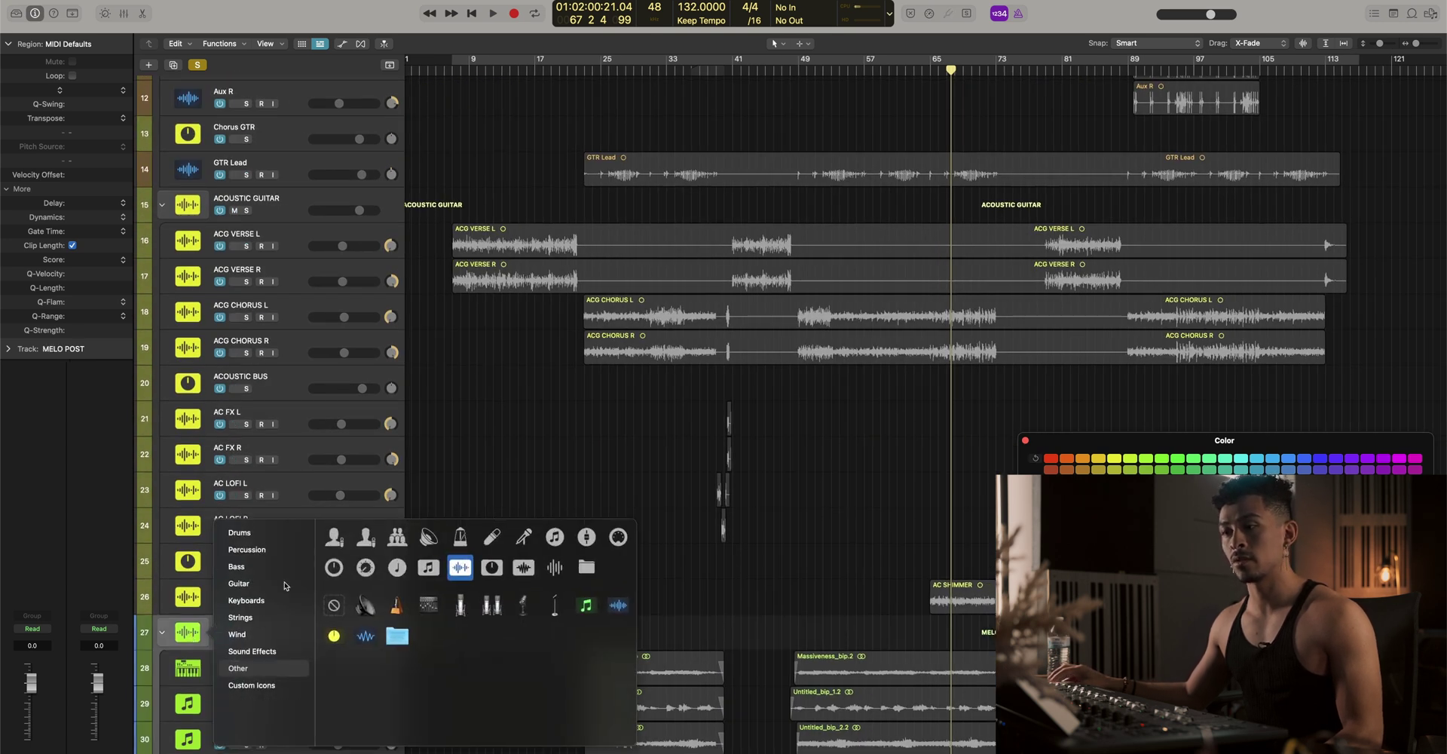
{"action": "left_click", "coordinate": [246, 600]}
{"action": "left_click", "coordinate": [334, 634]}
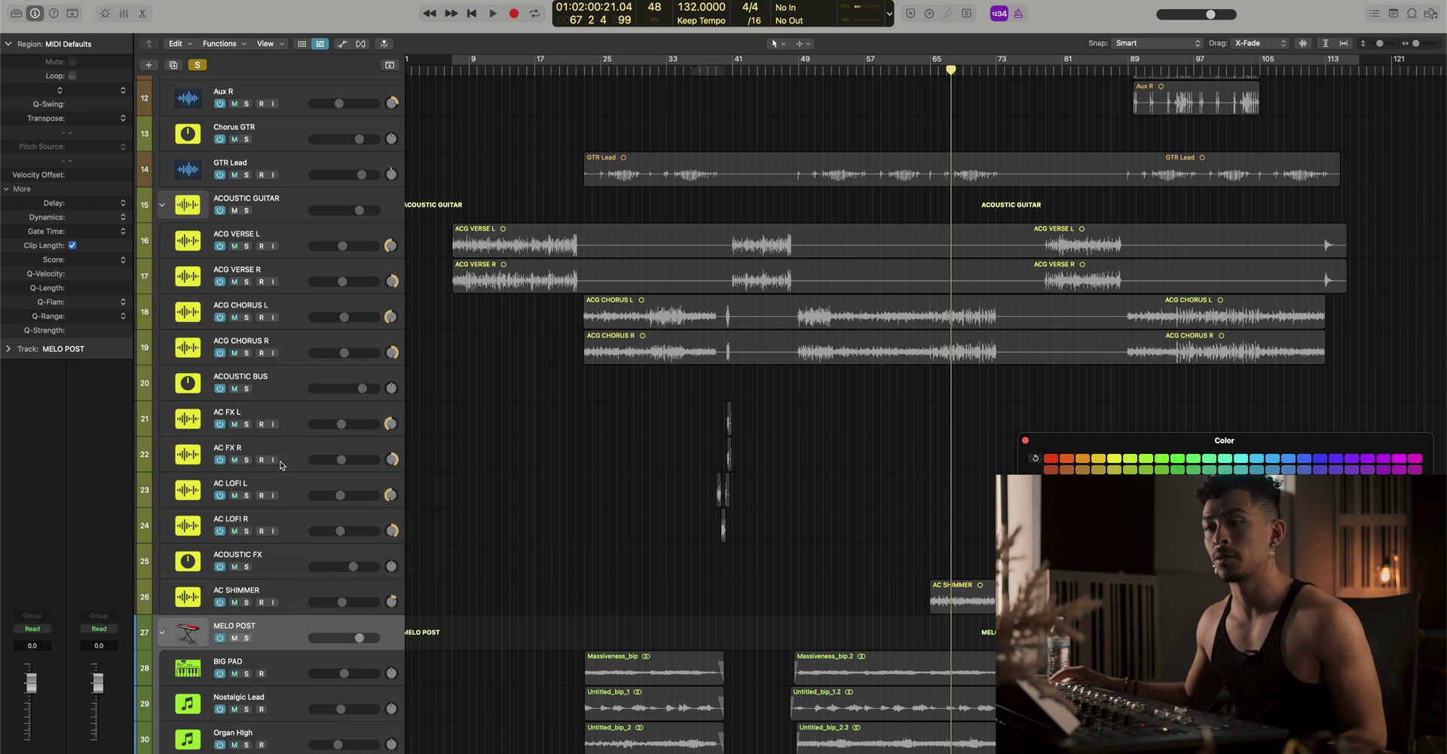
Change the ACOUSTIC GUITAR track stack's icon to the first acoustic guitar in the Guitar category's colour icons
{"action": "scroll", "coordinate": [284, 273], "scroll_direction": "up", "scroll_amount": 2}
{"action": "right_click", "coordinate": [198, 263]}
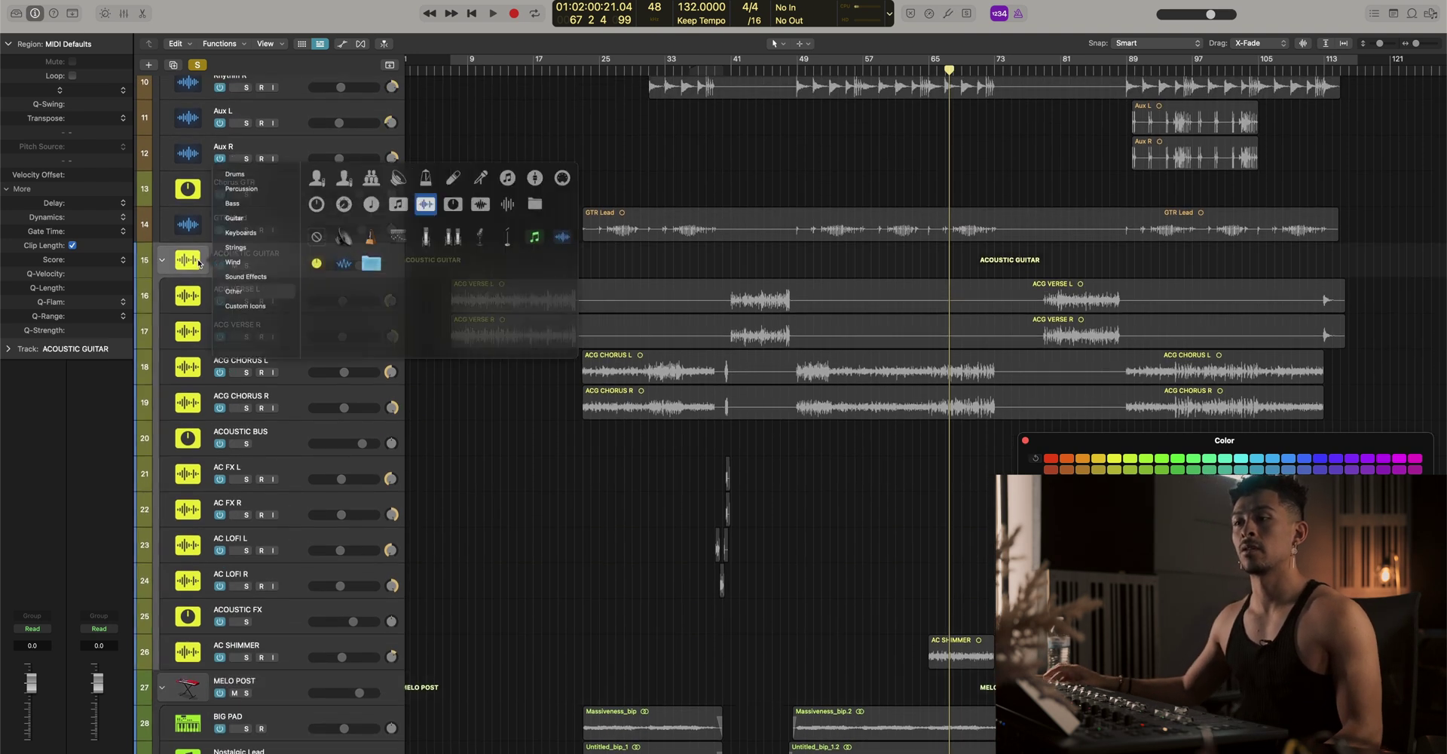
{"action": "left_click", "coordinate": [255, 209]}
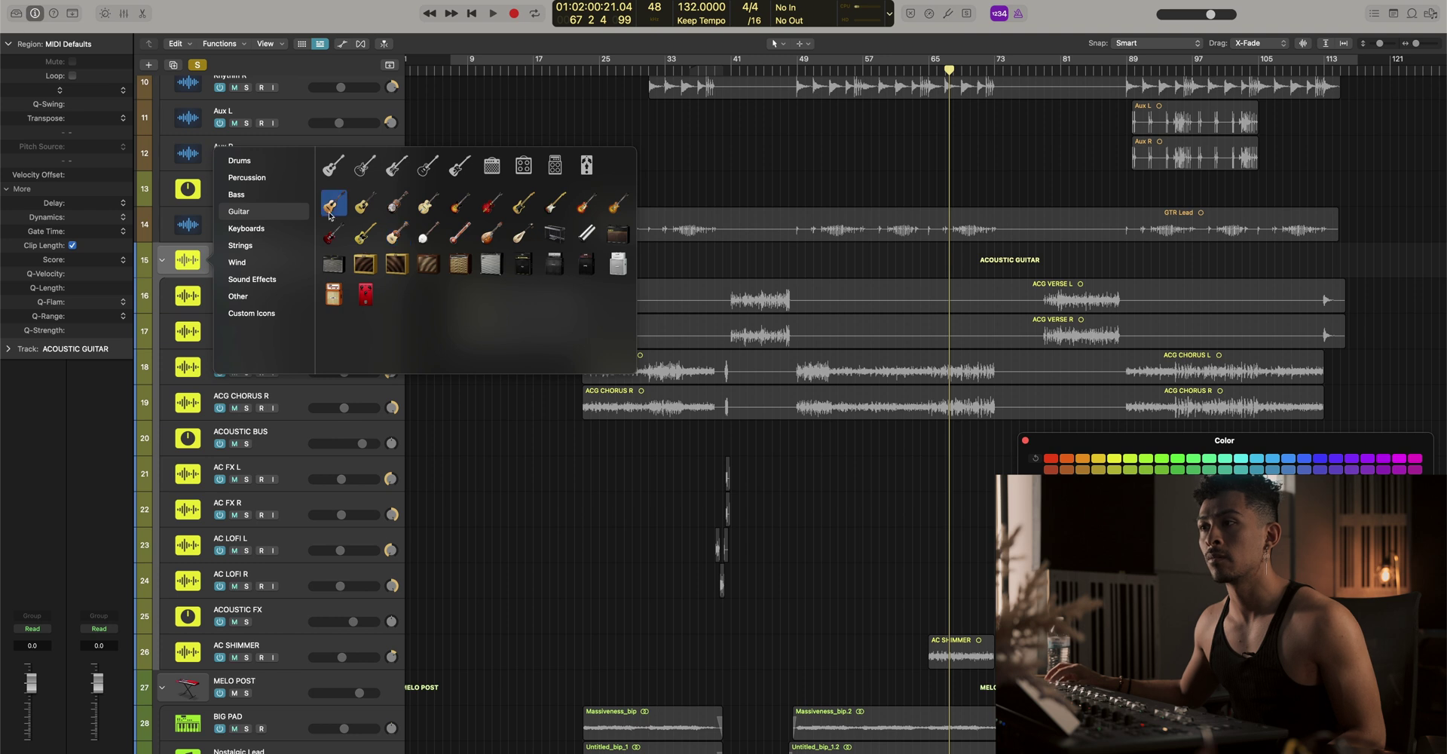
{"action": "left_click", "coordinate": [332, 205]}
Change the ELECTRIC GUITAR track stack's icon to the yellow electric guitar from the Guitar category
{"action": "scroll", "coordinate": [265, 251], "scroll_direction": "up", "scroll_amount": 8}
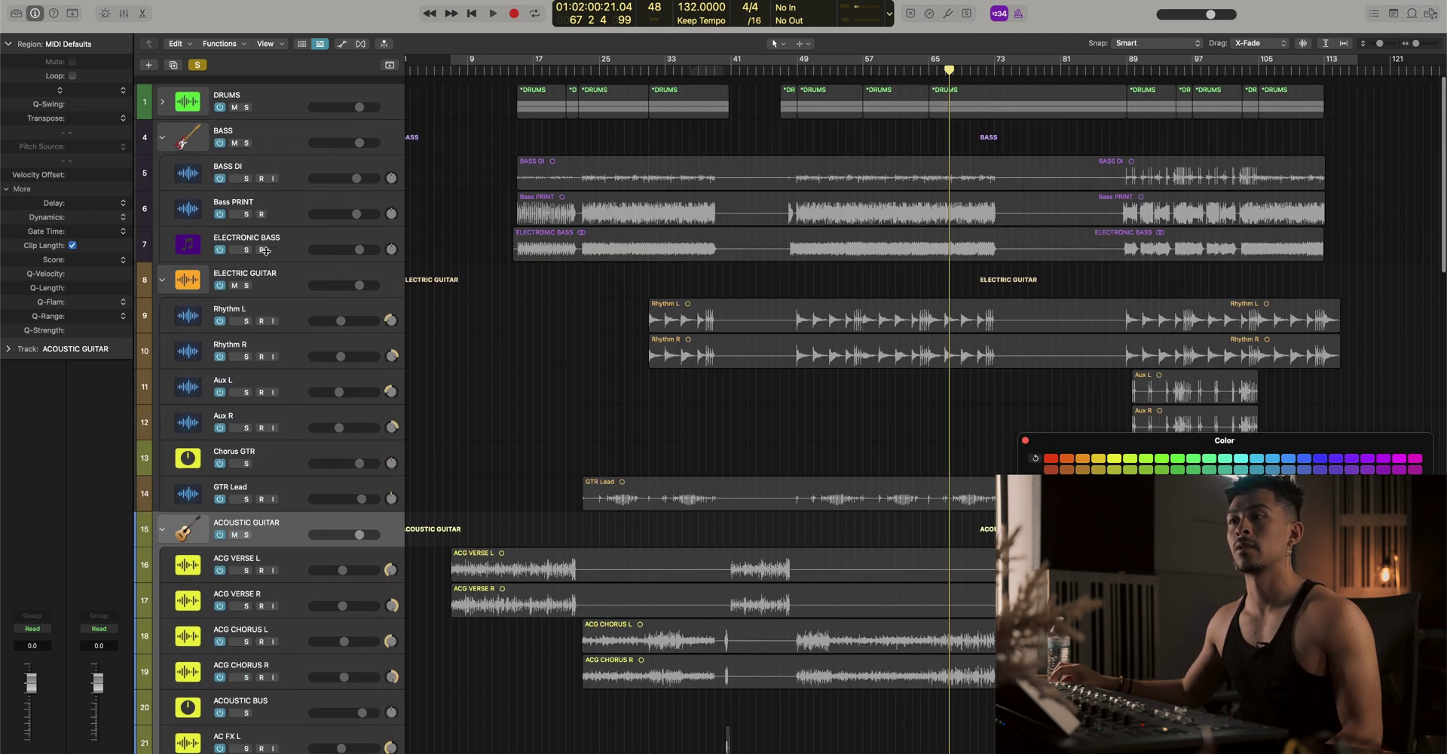
{"action": "right_click", "coordinate": [195, 274]}
{"action": "left_click", "coordinate": [239, 223]}
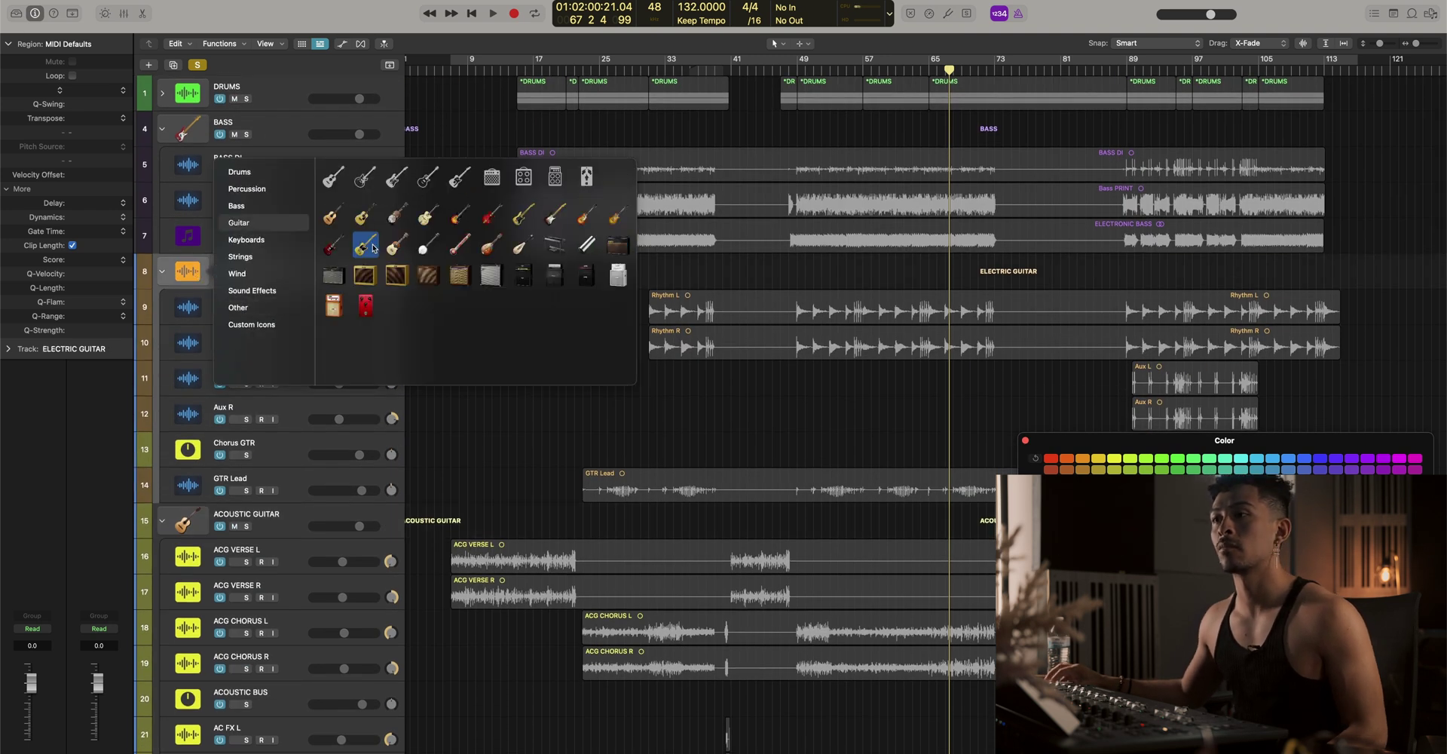
{"action": "left_click", "coordinate": [368, 246]}
Collapse the ELECTRIC GUITAR, ACOUSTIC GUITAR, BASS and MELO POST track stacks
{"action": "left_click", "coordinate": [161, 272]}
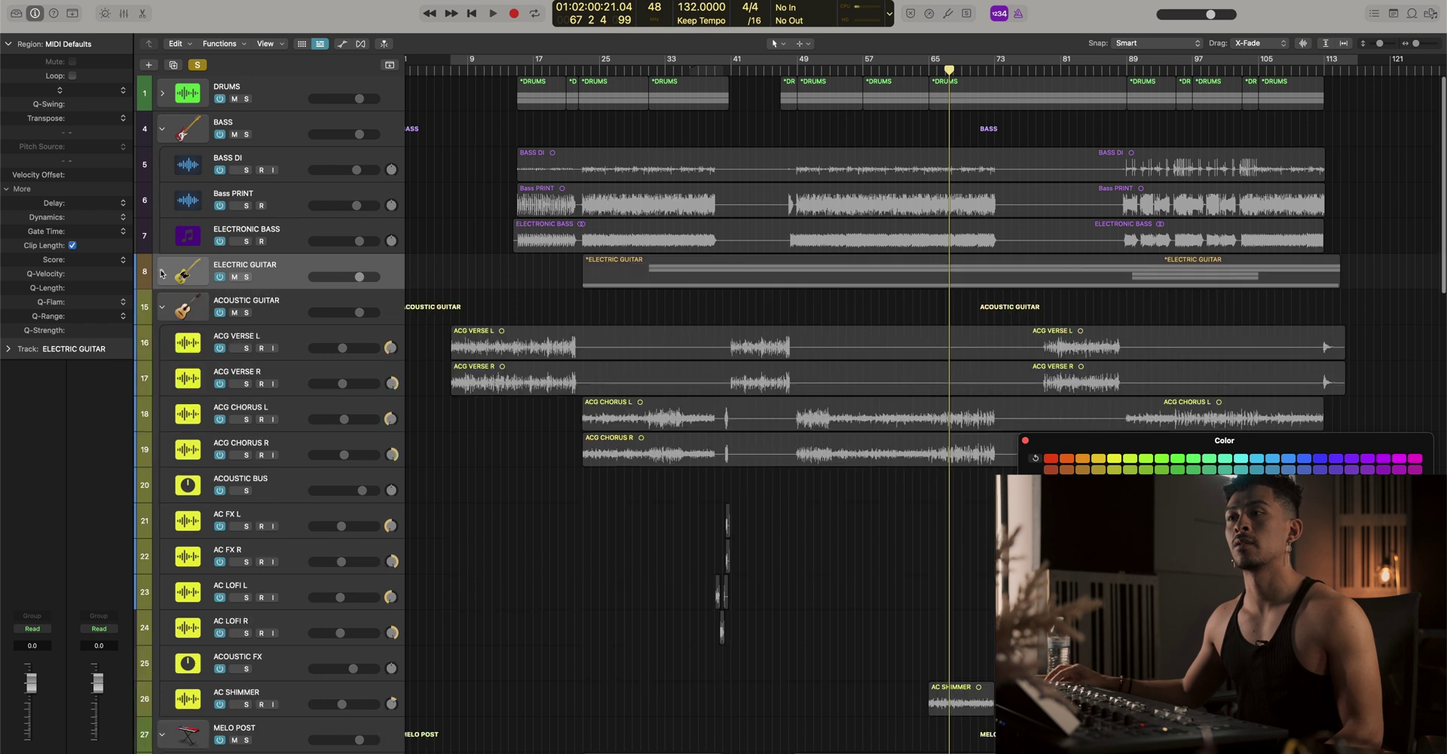
{"action": "scroll", "coordinate": [160, 141], "scroll_direction": "down", "scroll_amount": 1}
{"action": "left_click", "coordinate": [162, 136]}
{"action": "left_click", "coordinate": [163, 272]}
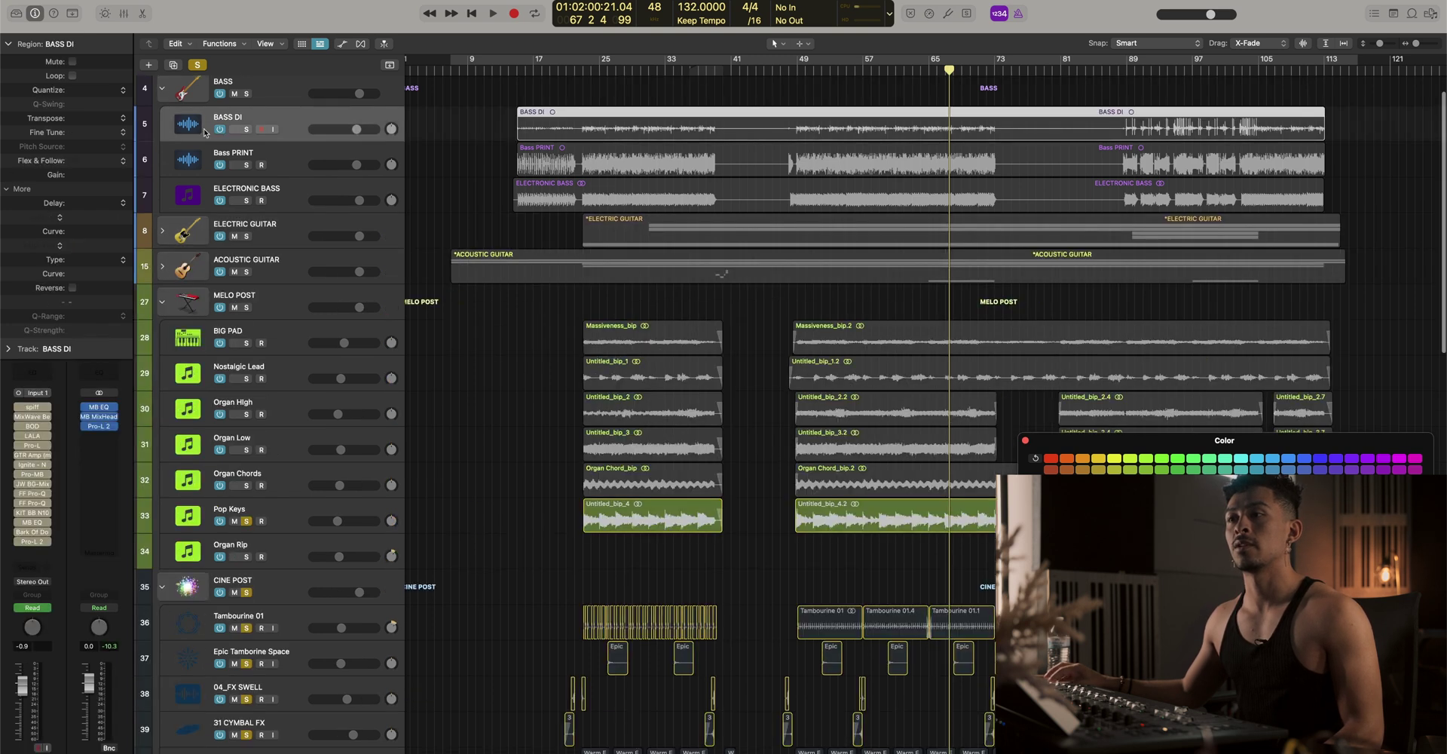
{"action": "left_click", "coordinate": [162, 94]}
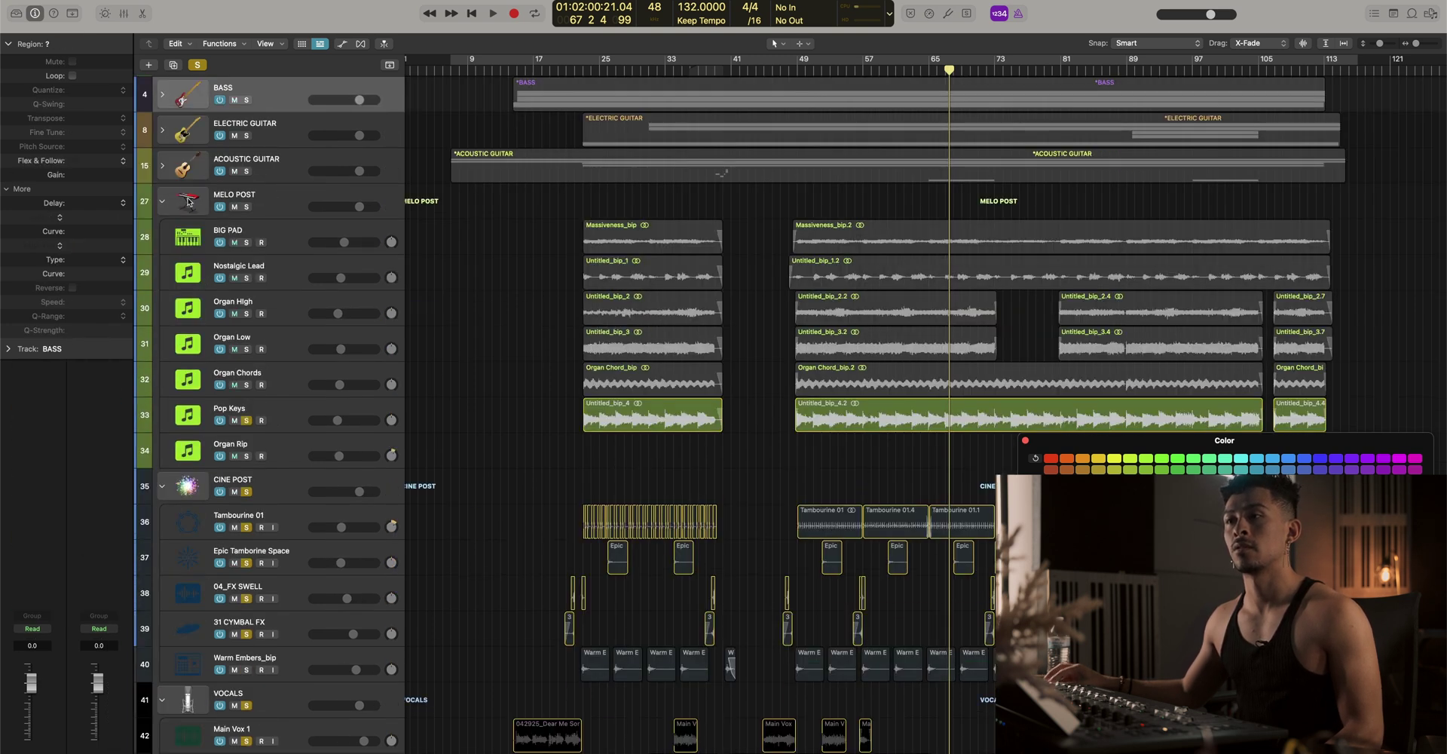
{"action": "left_click", "coordinate": [163, 202]}
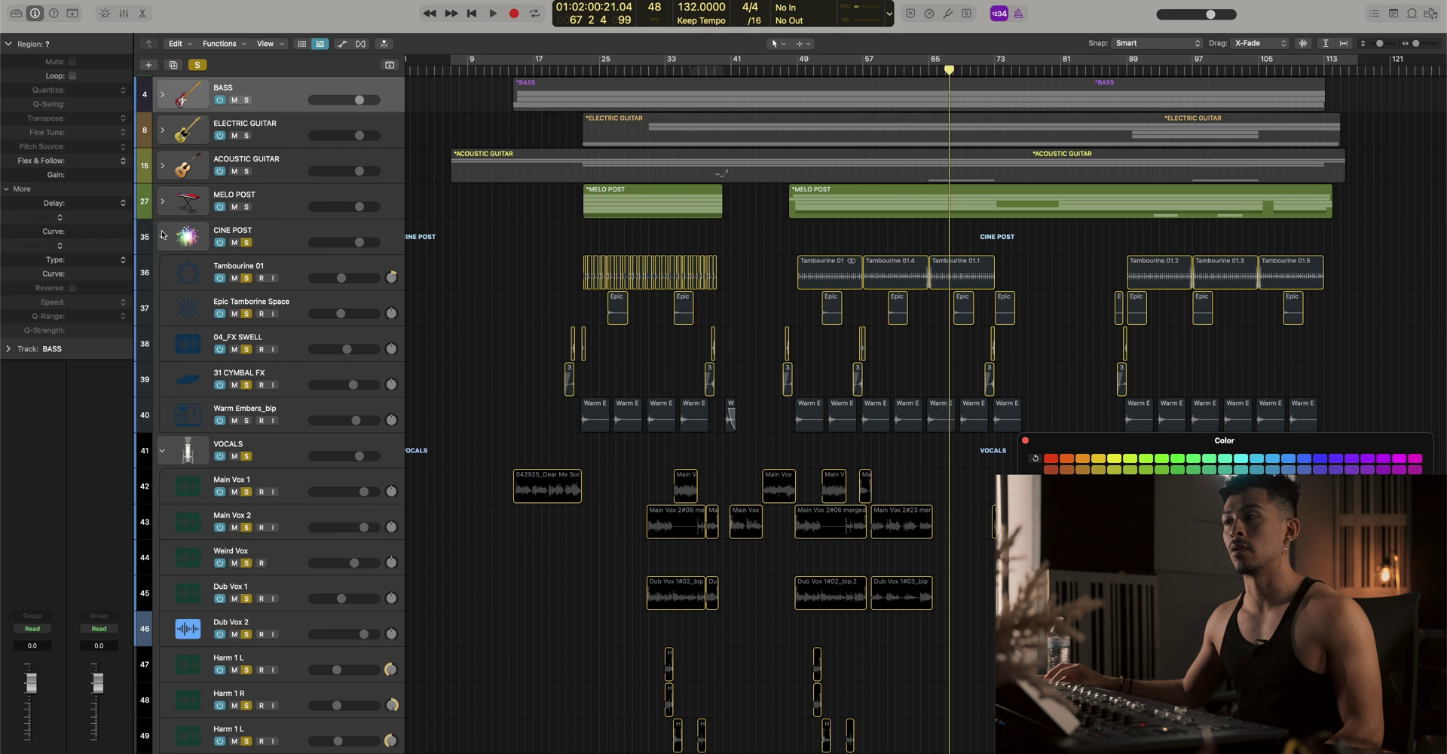
Shorten the name of the first track in the CINE POST stack to Tambourine
{"action": "left_click", "coordinate": [298, 418]}
{"action": "key", "text": "super+Down"}
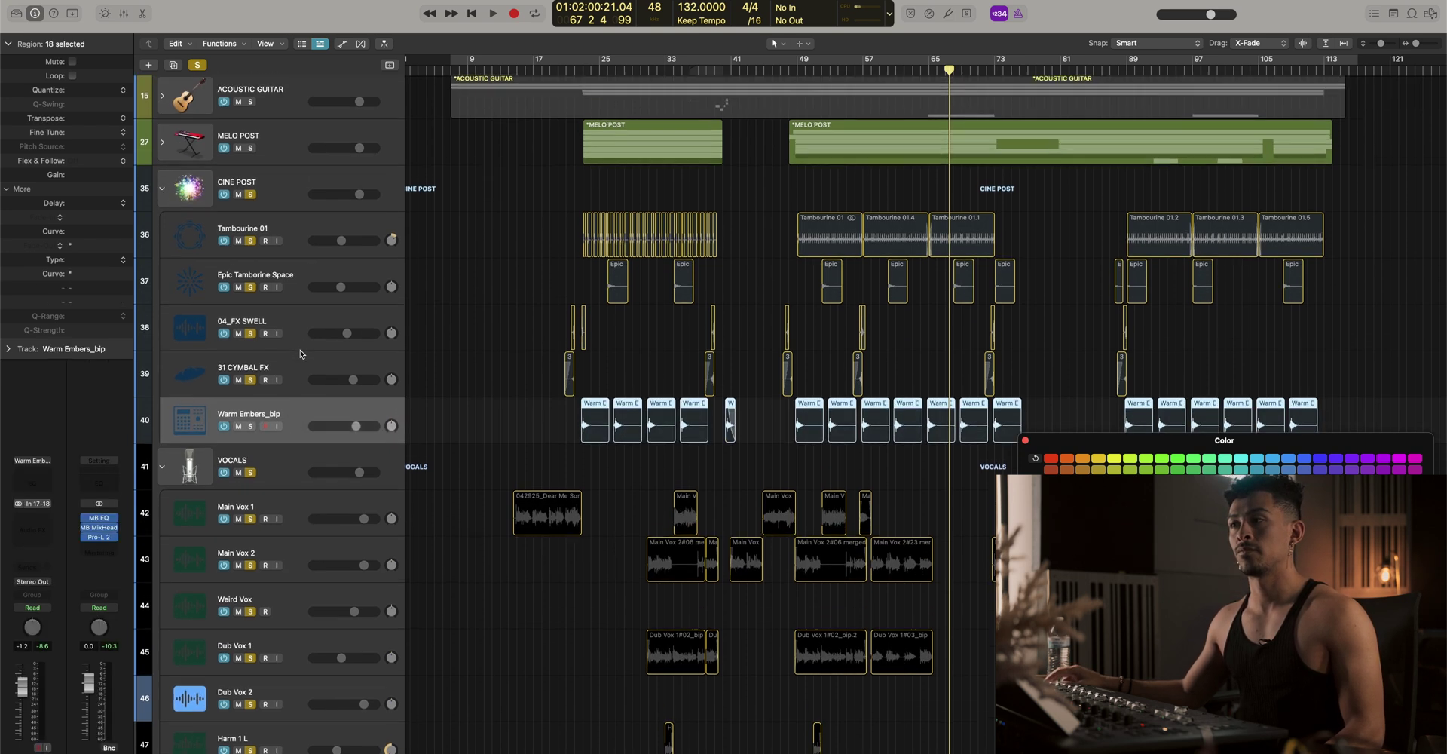
{"action": "left_click", "coordinate": [268, 230]}
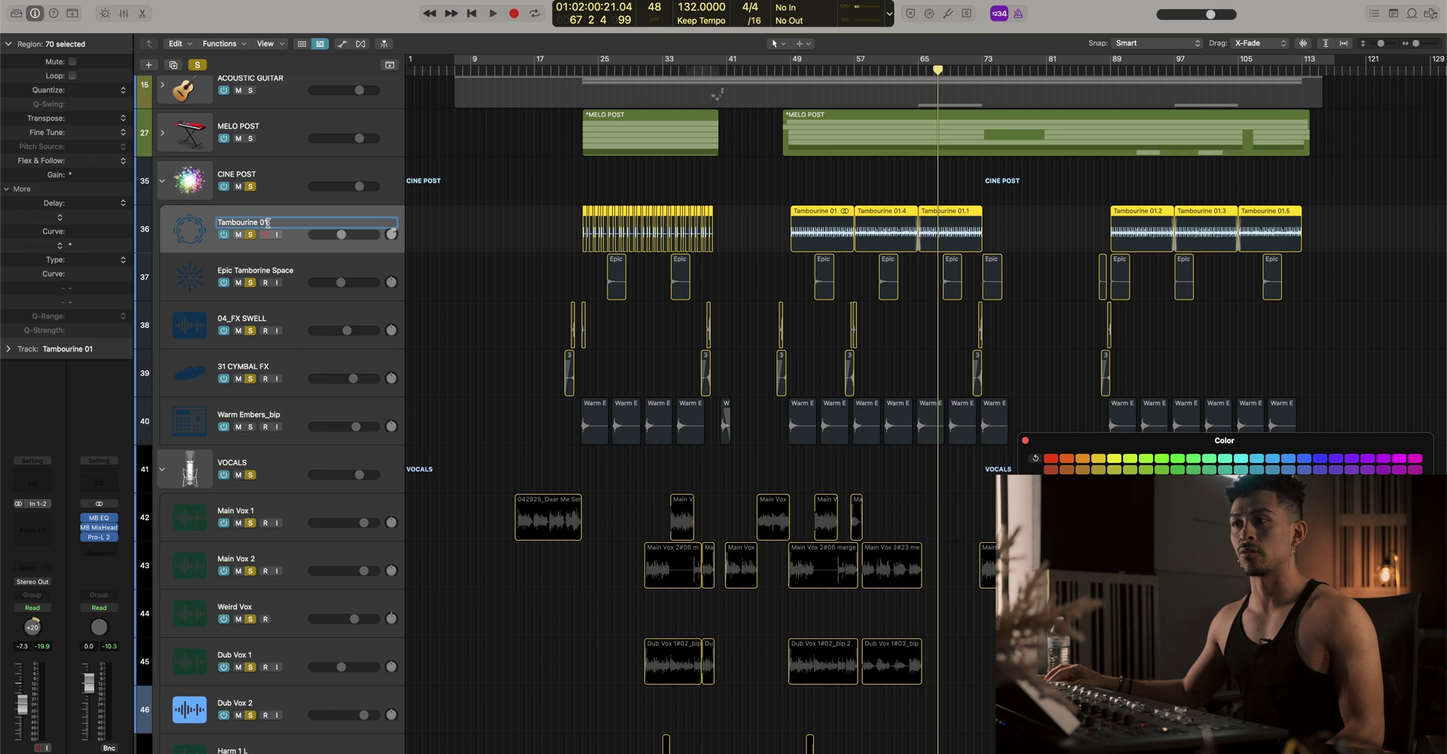
{"action": "key", "text": "BackSpace"}
{"action": "key", "text": "BackSpace"}
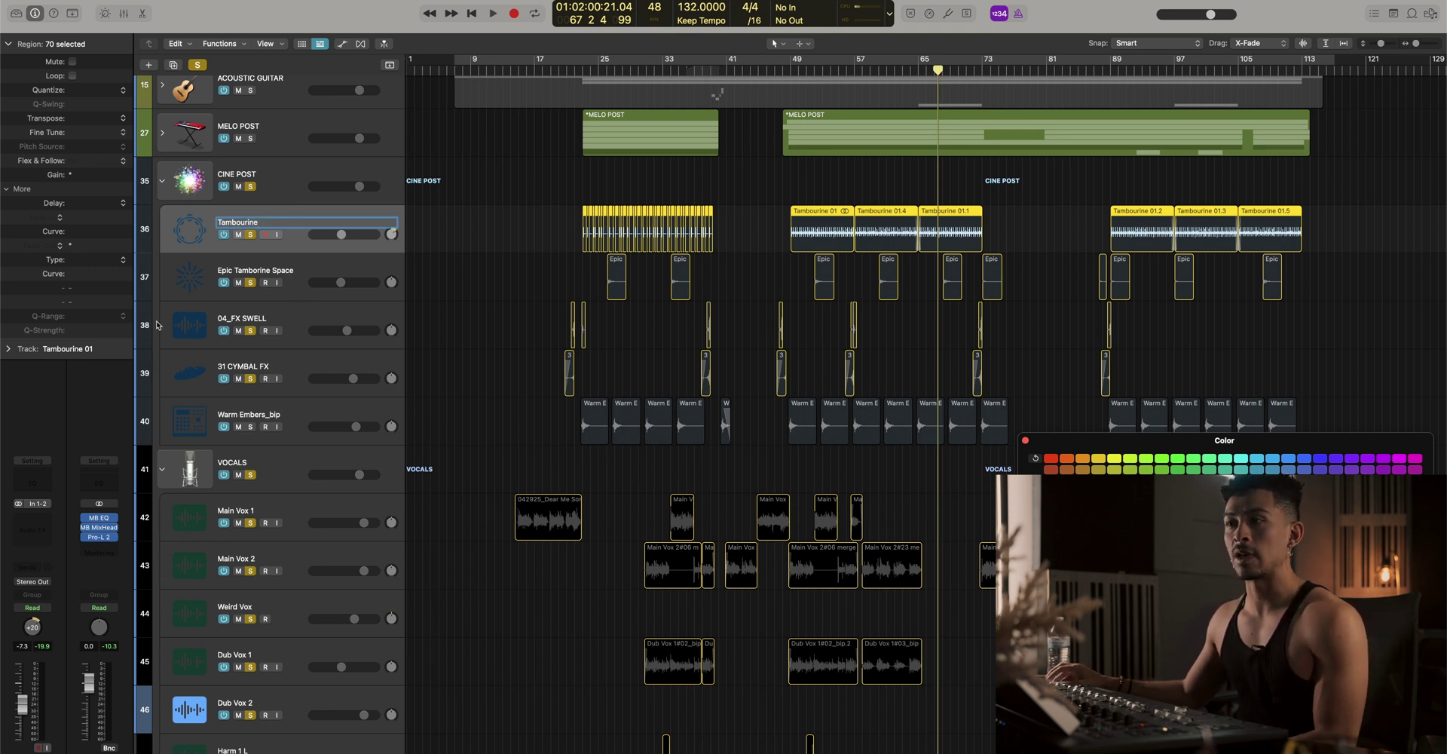
Rename the Warm Embers_bip track in the CINE POST stack as Mumford Clap
{"action": "left_click", "coordinate": [263, 317]}
{"action": "left_click", "coordinate": [267, 373]}
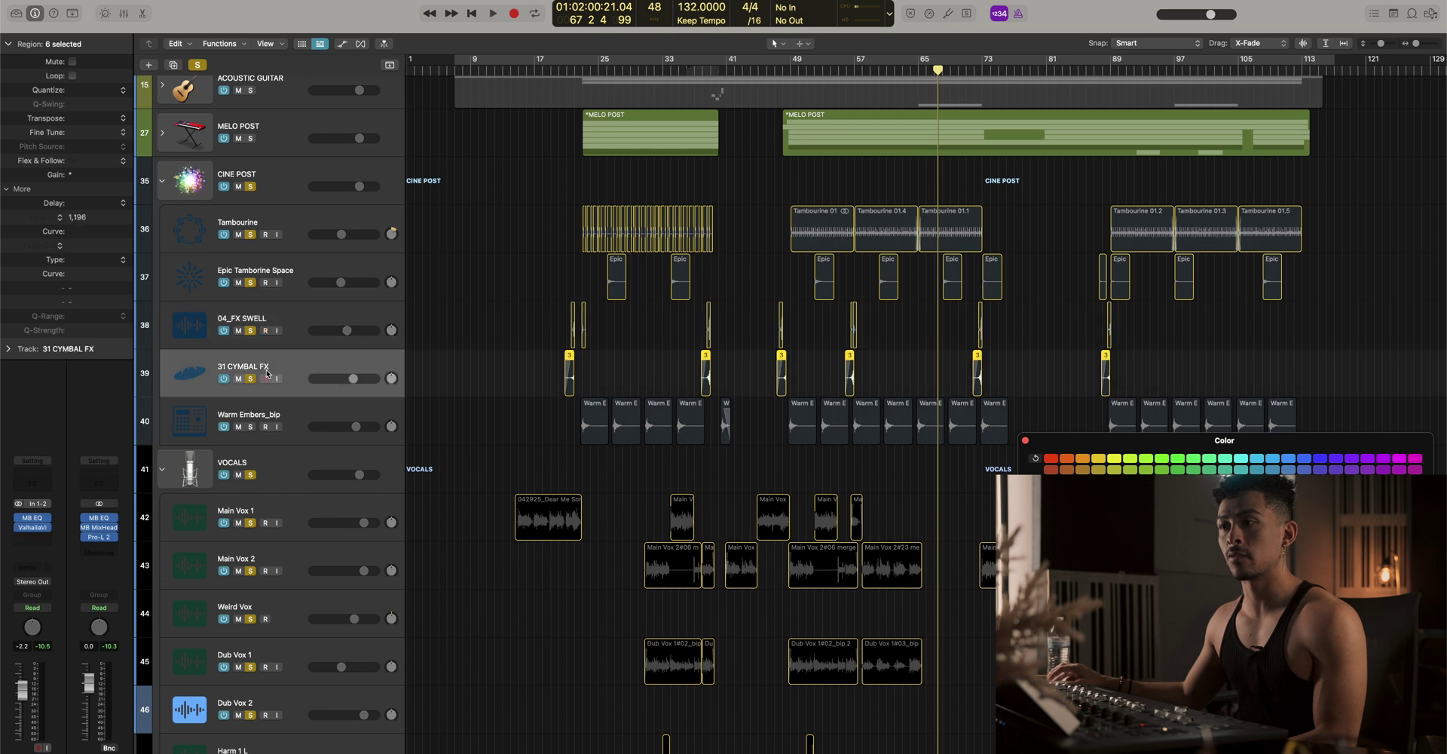
{"action": "double_click", "coordinate": [264, 413]}
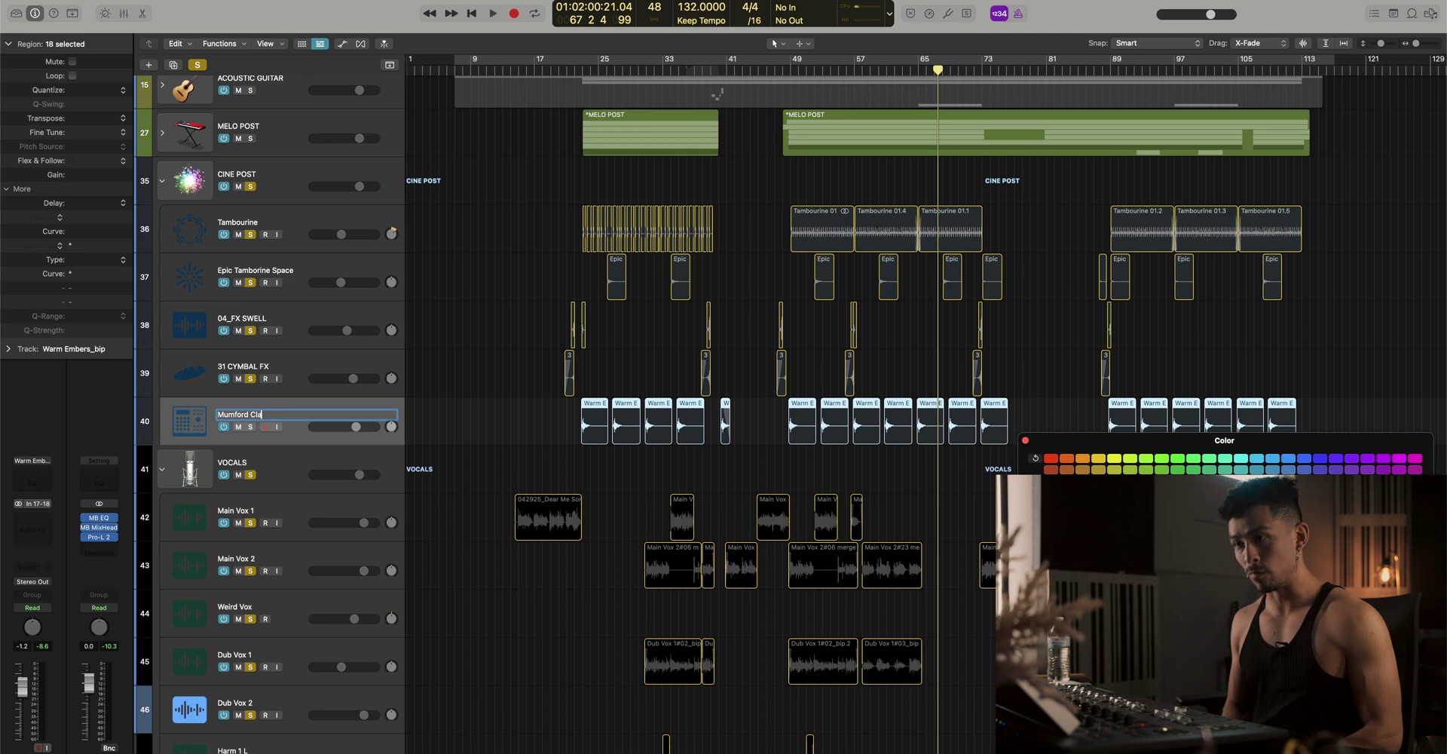
Clear the active solos, audition the Mumford Clap track in solo from about bar 23, and take it out of solo
{"action": "left_click", "coordinate": [196, 67]}
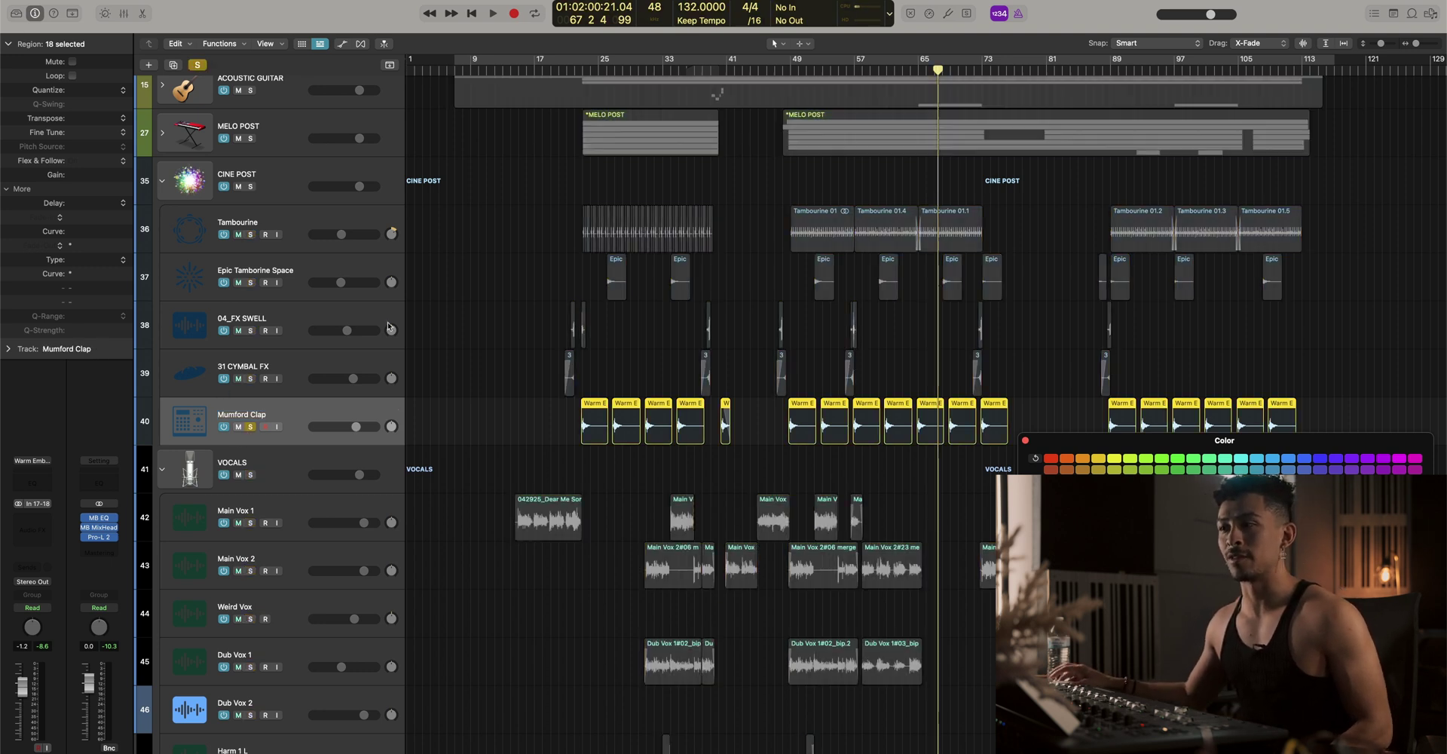
{"action": "left_click", "coordinate": [580, 71]}
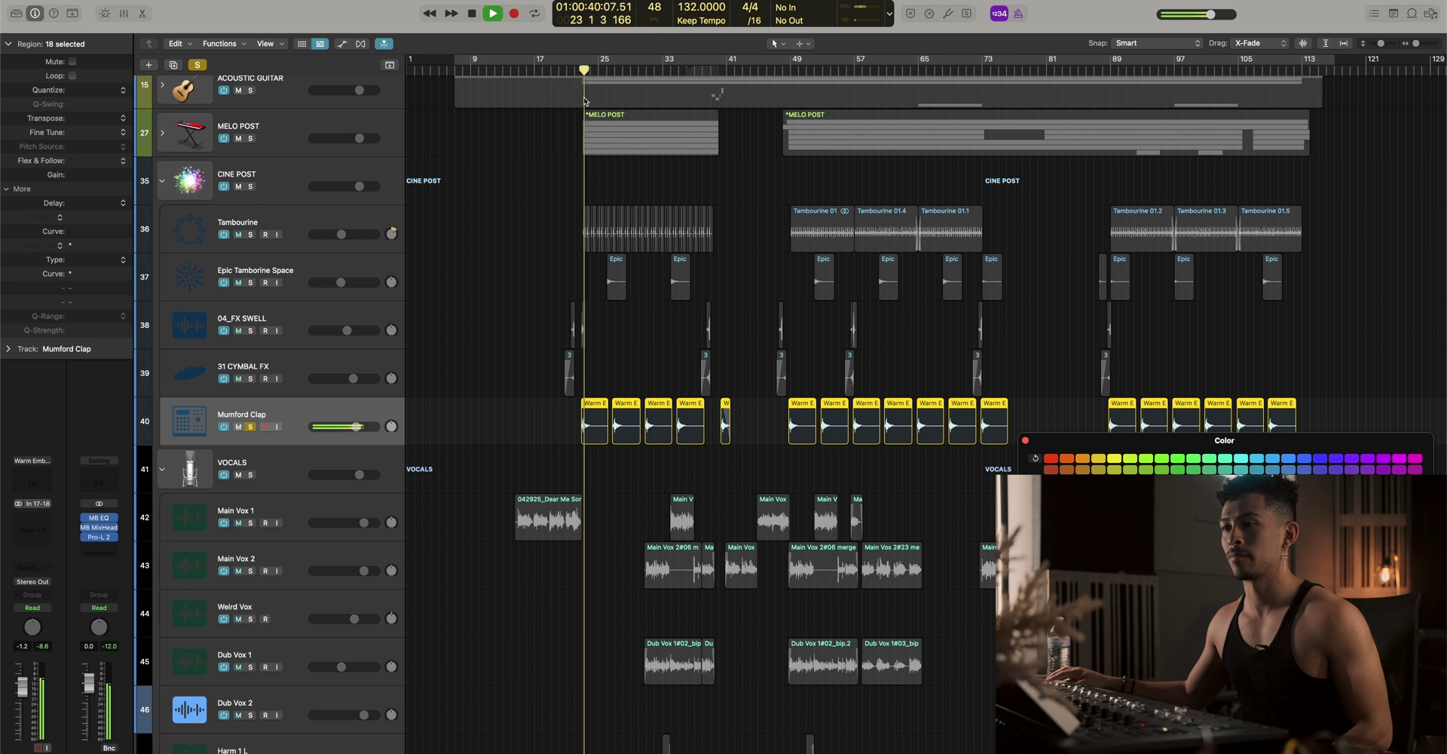
{"action": "left_click", "coordinate": [250, 428]}
{"action": "key", "text": "space"}
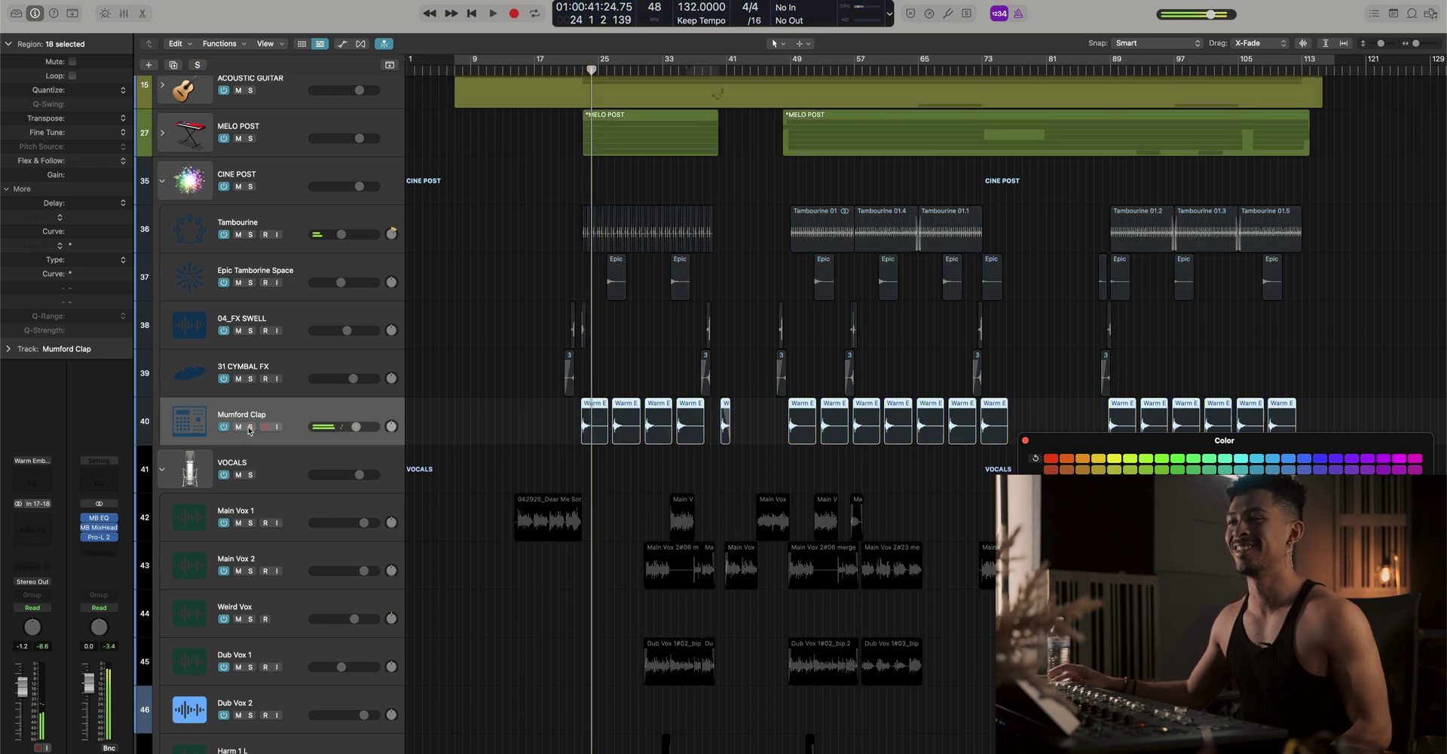
Name the regions on tracks Tambourine through Mumford Clap by their track names and collapse the CINE POST stack
{"action": "key", "text": "super+Left"}
{"action": "left_click", "coordinate": [294, 226], "text": "shift"}
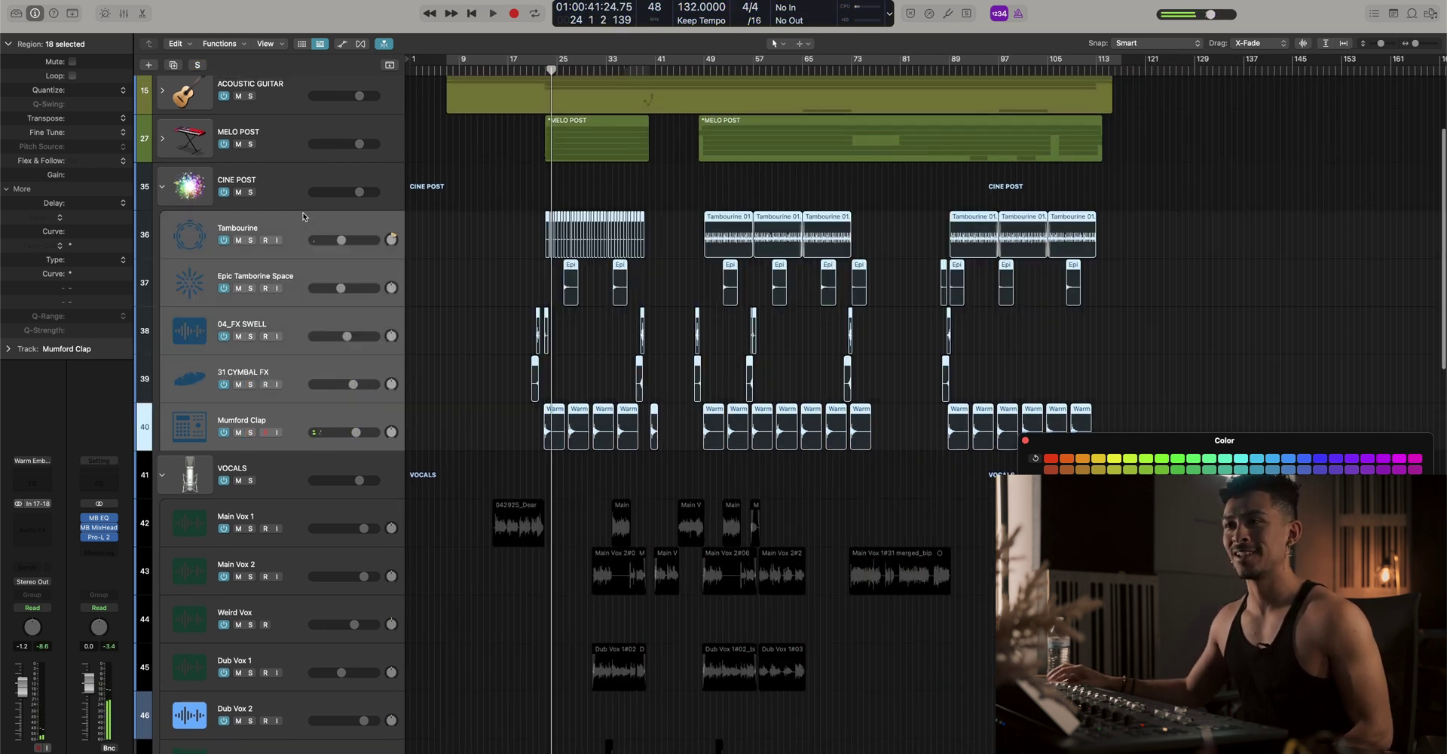
{"action": "left_click", "coordinate": [221, 43]}
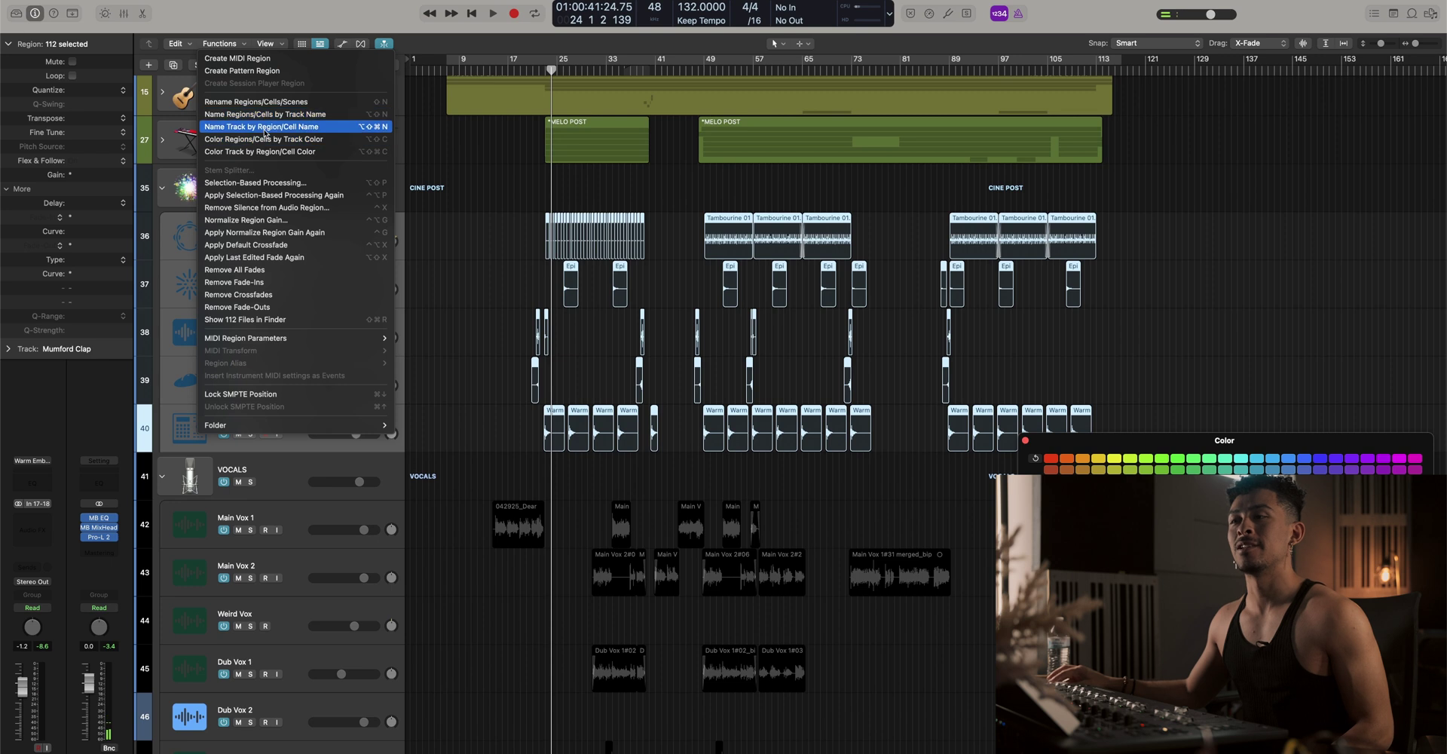
{"action": "left_click", "coordinate": [259, 116]}
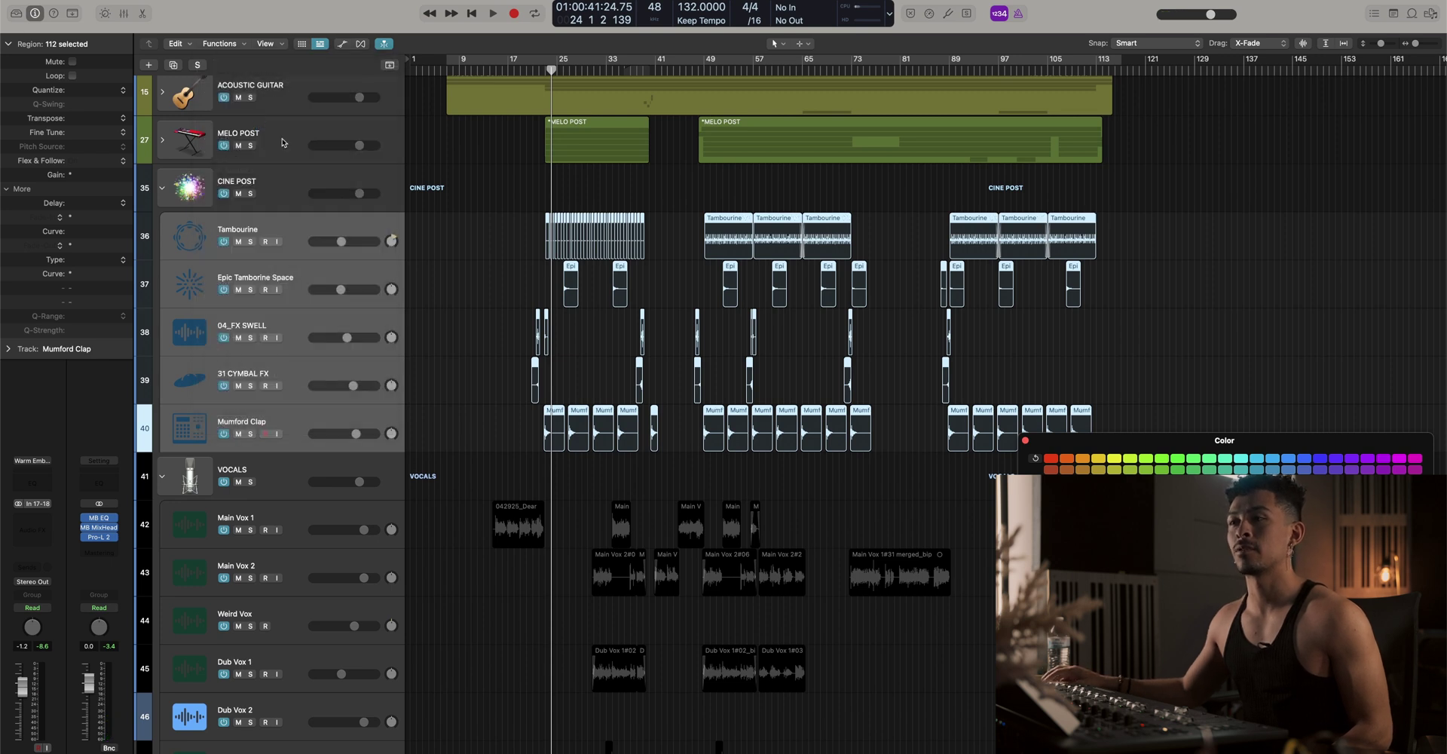
{"action": "left_click", "coordinate": [166, 187]}
Expand the MELO POST stack and name all regions on tracks BIG PAD through Organ Rip by their track names
{"action": "left_click", "coordinate": [163, 140]}
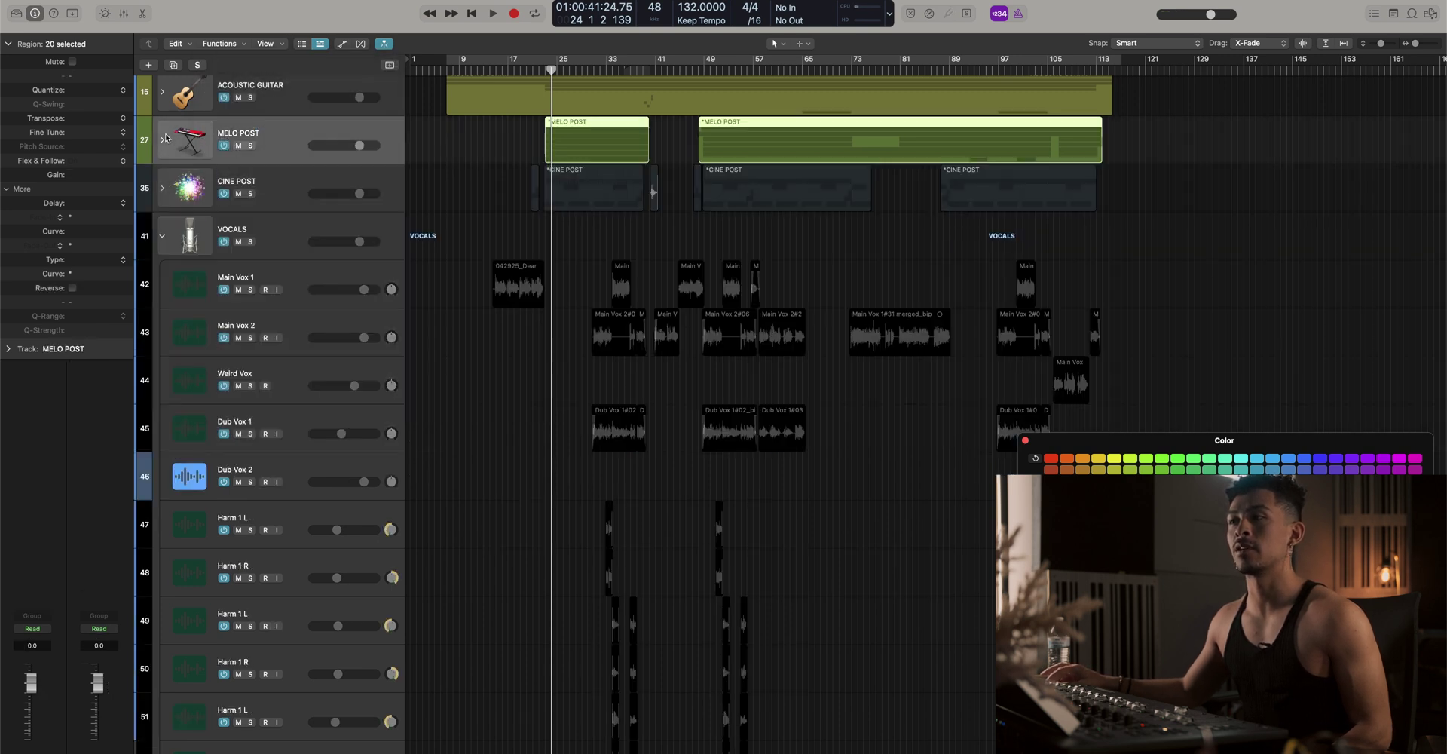
{"action": "left_click", "coordinate": [275, 491]}
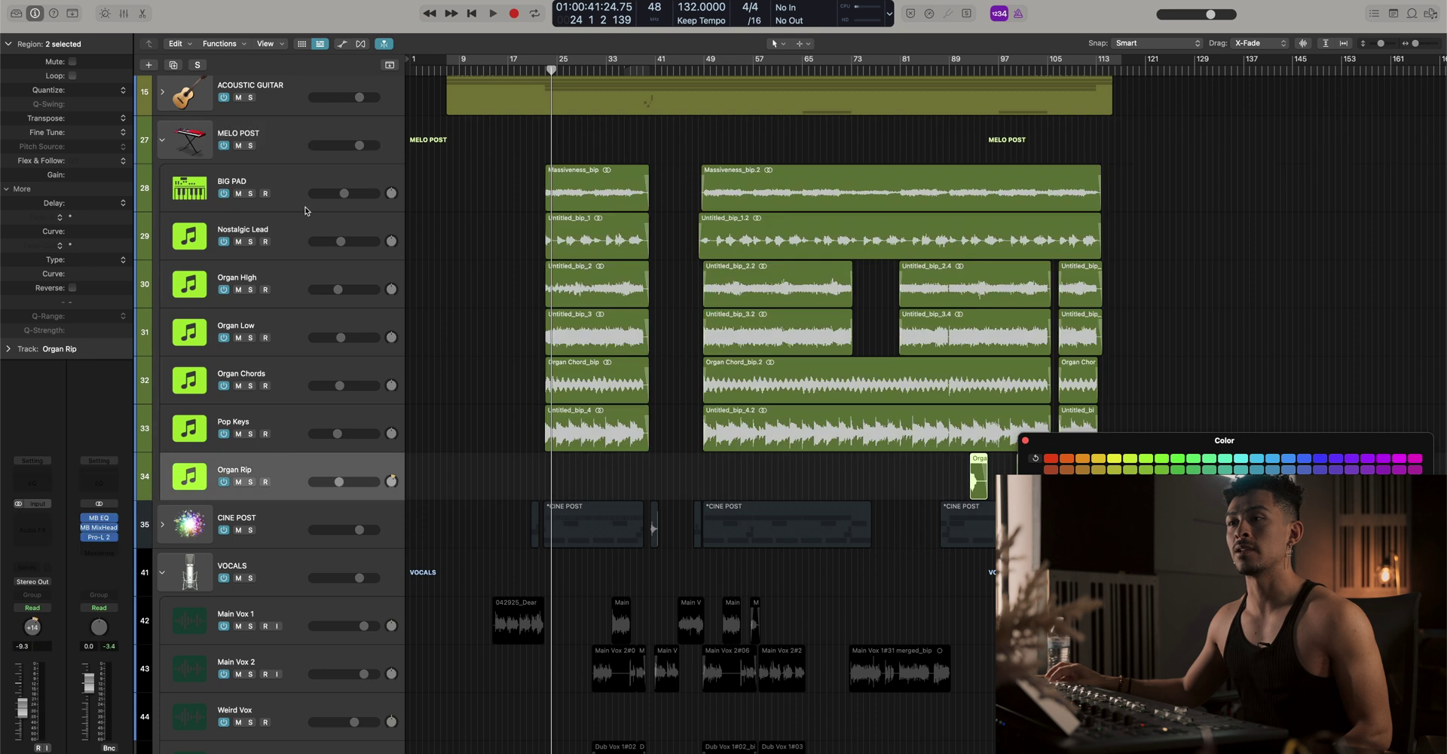
{"action": "left_click", "coordinate": [237, 45]}
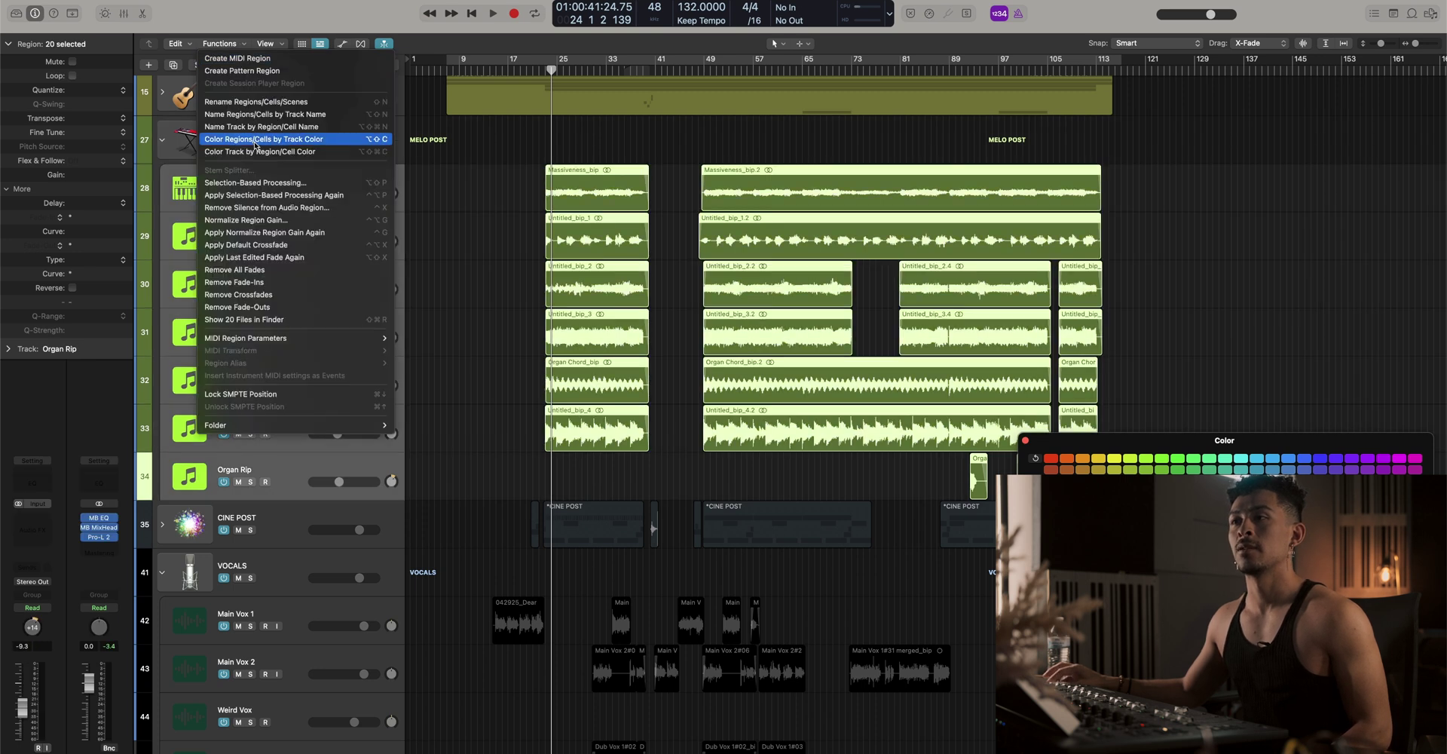
{"action": "left_click", "coordinate": [252, 114]}
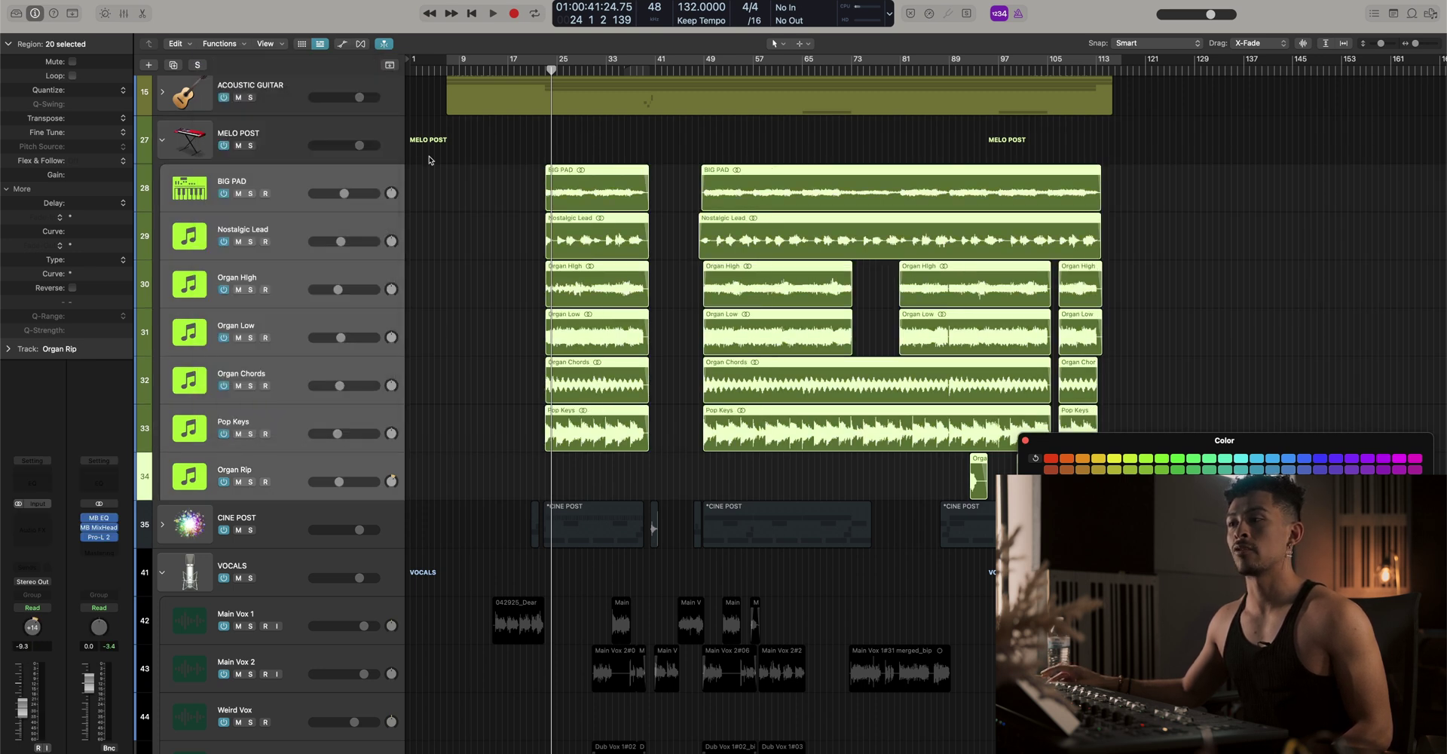
Expand the ACOUSTIC GUITAR track stack and reduce the track height so more tracks fit on screen
{"action": "scroll", "coordinate": [424, 201], "scroll_direction": "up", "scroll_amount": 2}
{"action": "left_click", "coordinate": [164, 170]}
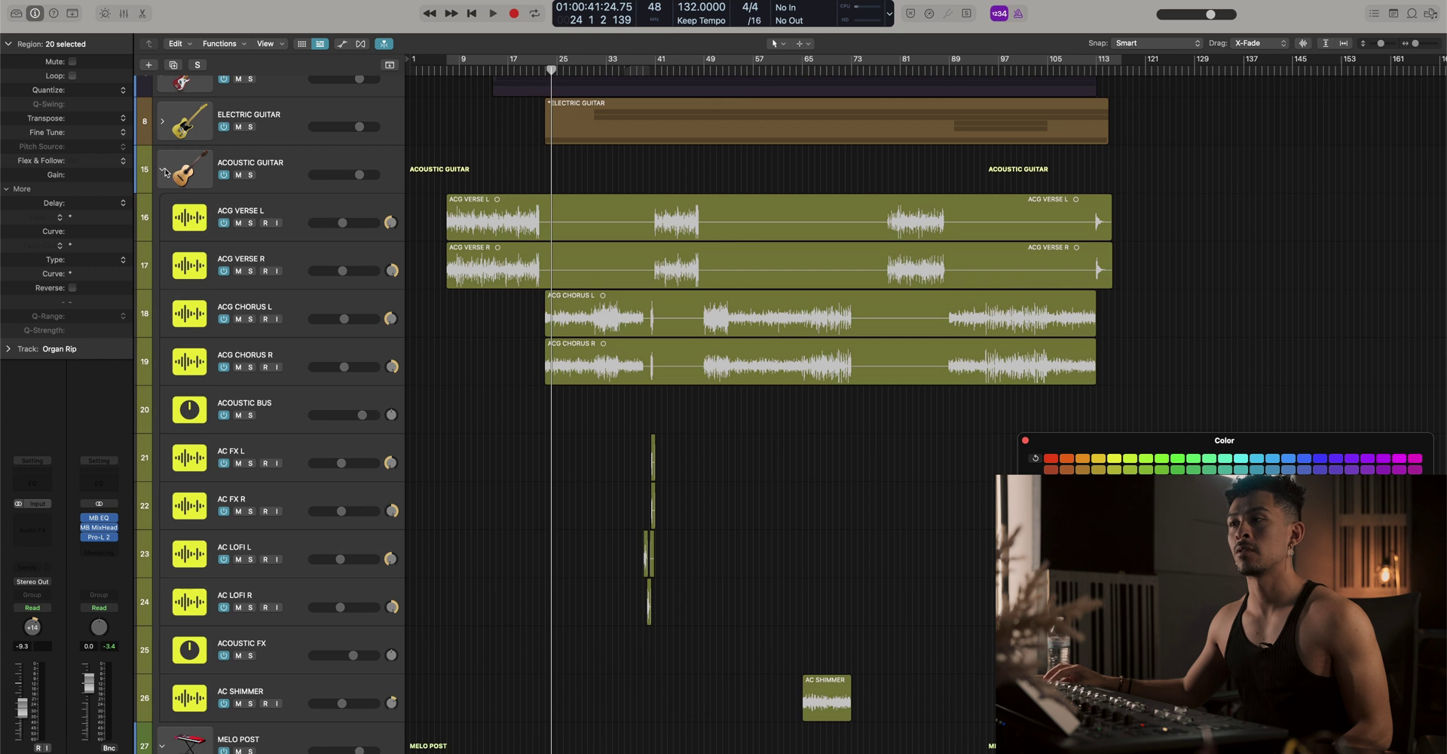
{"action": "scroll", "coordinate": [327, 332], "scroll_direction": "down", "scroll_amount": 2}
{"action": "key", "text": "super+Up"}
{"action": "key", "text": "super+Up"}
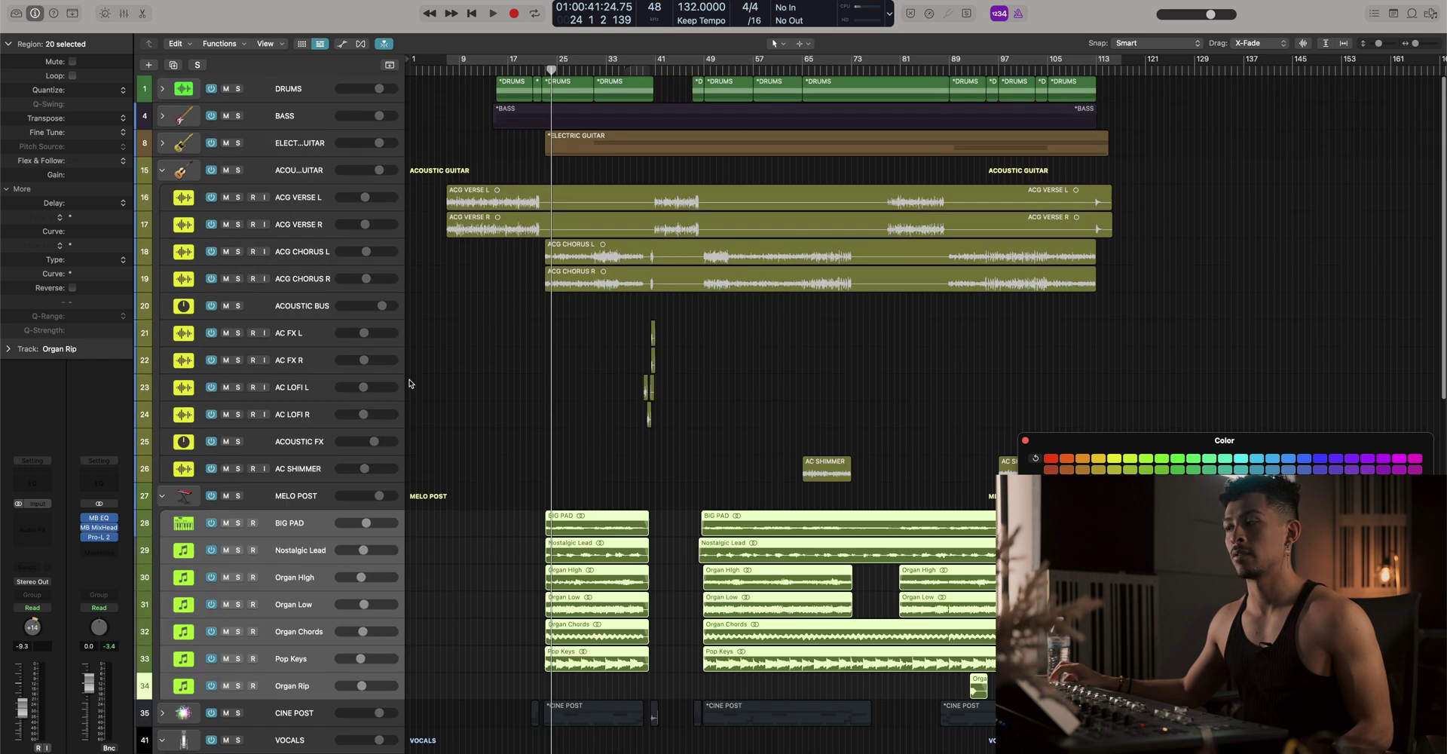
Enlarge the track height around the VOCALS stack and close the color palette
{"action": "scroll", "coordinate": [572, 425], "scroll_direction": "down", "scroll_amount": 4}
{"action": "scroll", "coordinate": [573, 424], "scroll_direction": "down", "scroll_amount": 5}
{"action": "left_click", "coordinate": [264, 414]}
{"action": "key", "text": "super+Down"}
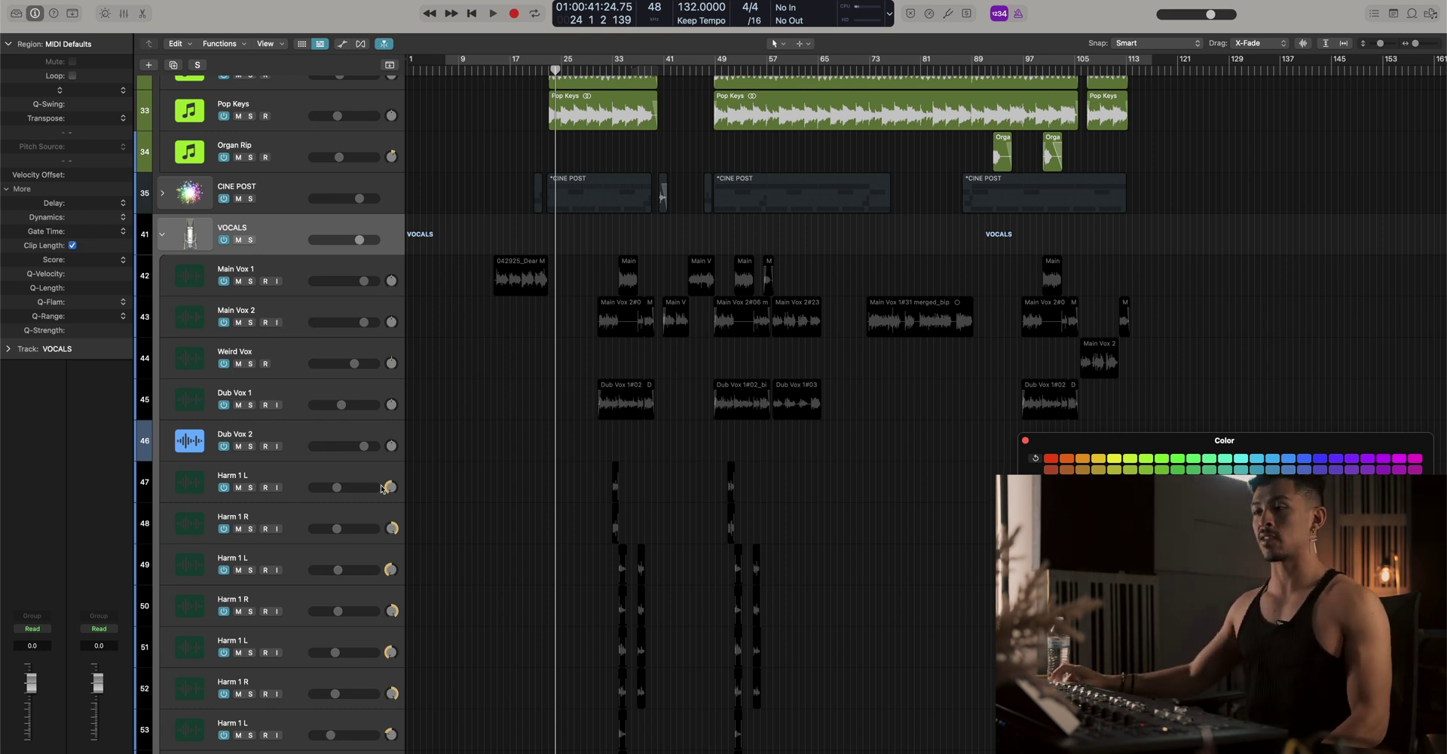
{"action": "scroll", "coordinate": [380, 494], "scroll_direction": "up", "scroll_amount": 10}
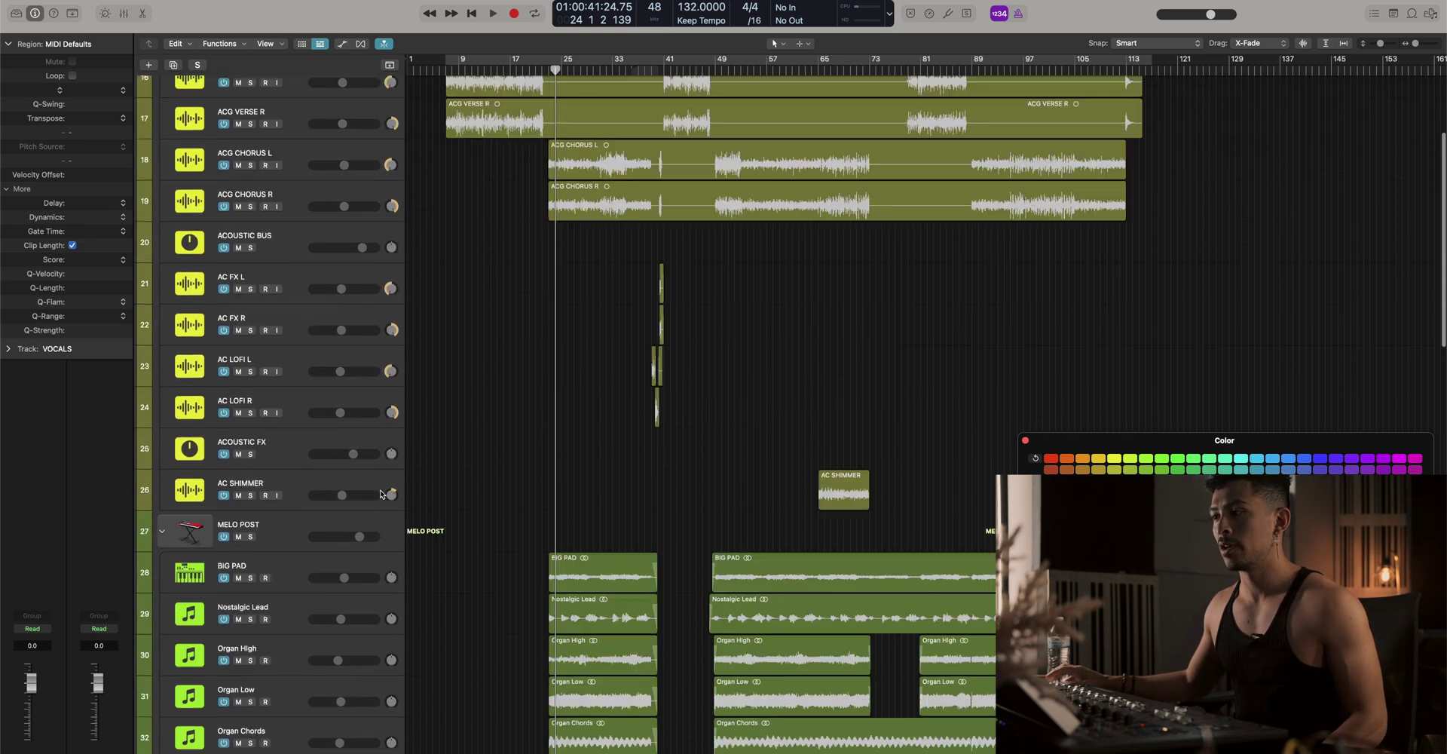
{"action": "scroll", "coordinate": [841, 448], "scroll_direction": "down", "scroll_amount": 9}
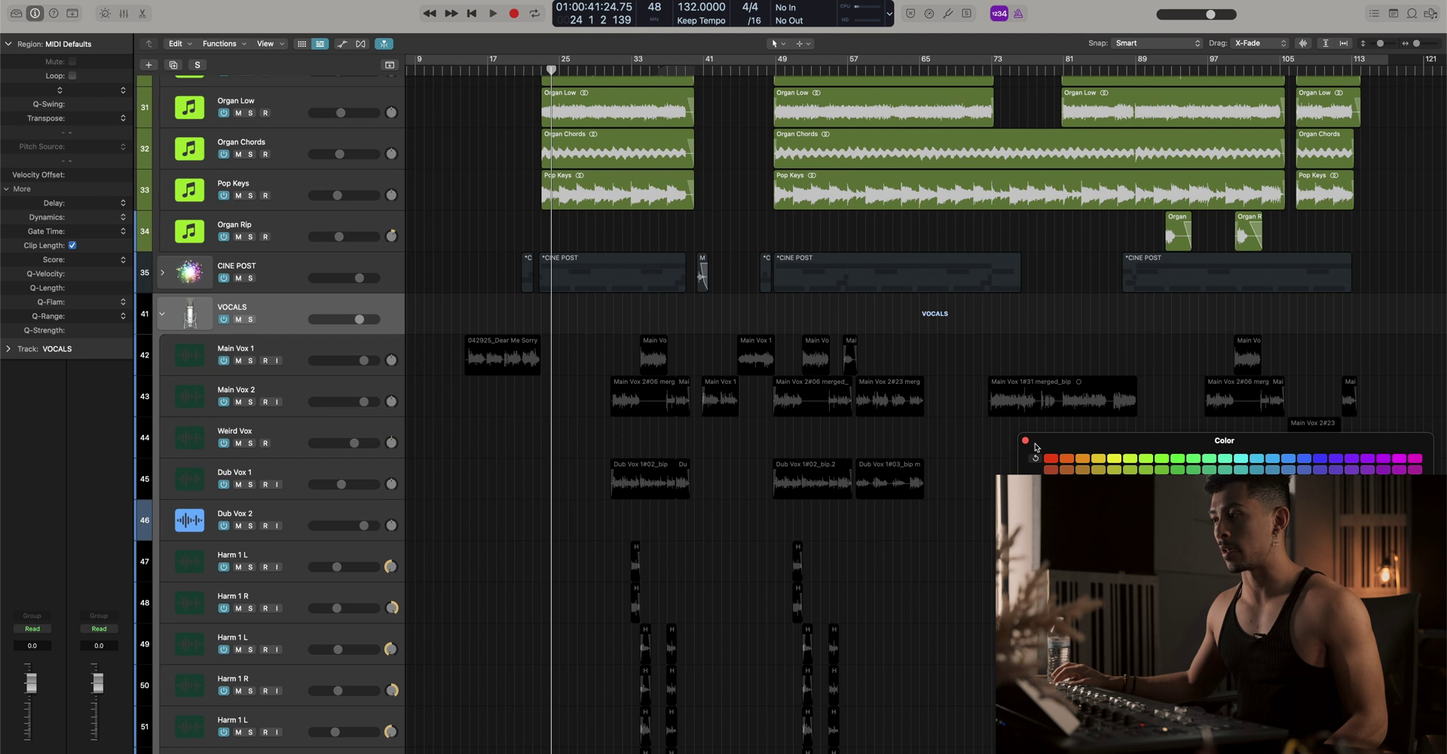
{"action": "left_click", "coordinate": [1026, 440]}
Audition the Main Vox 1 track's first vocal region from about bar 19
{"action": "left_click", "coordinate": [297, 350]}
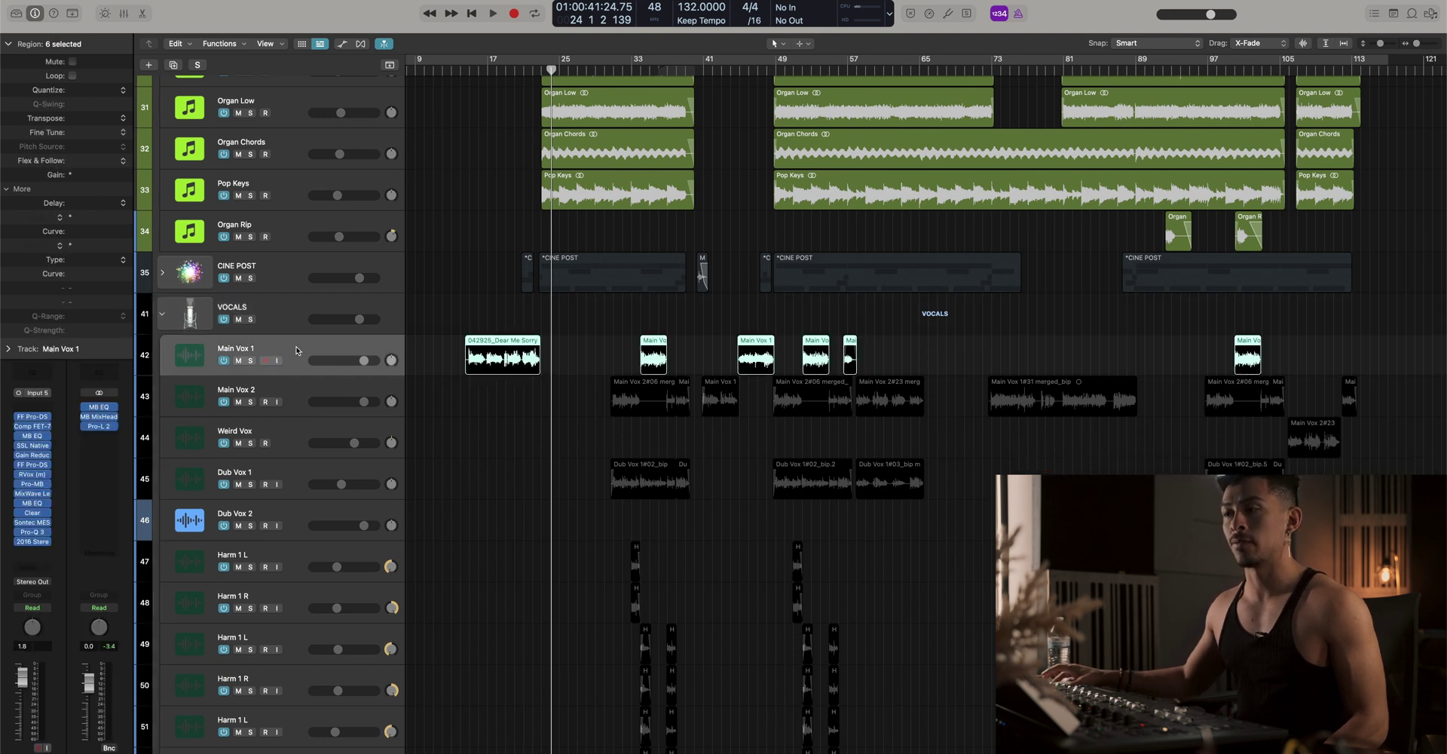
{"action": "key", "text": "z"}
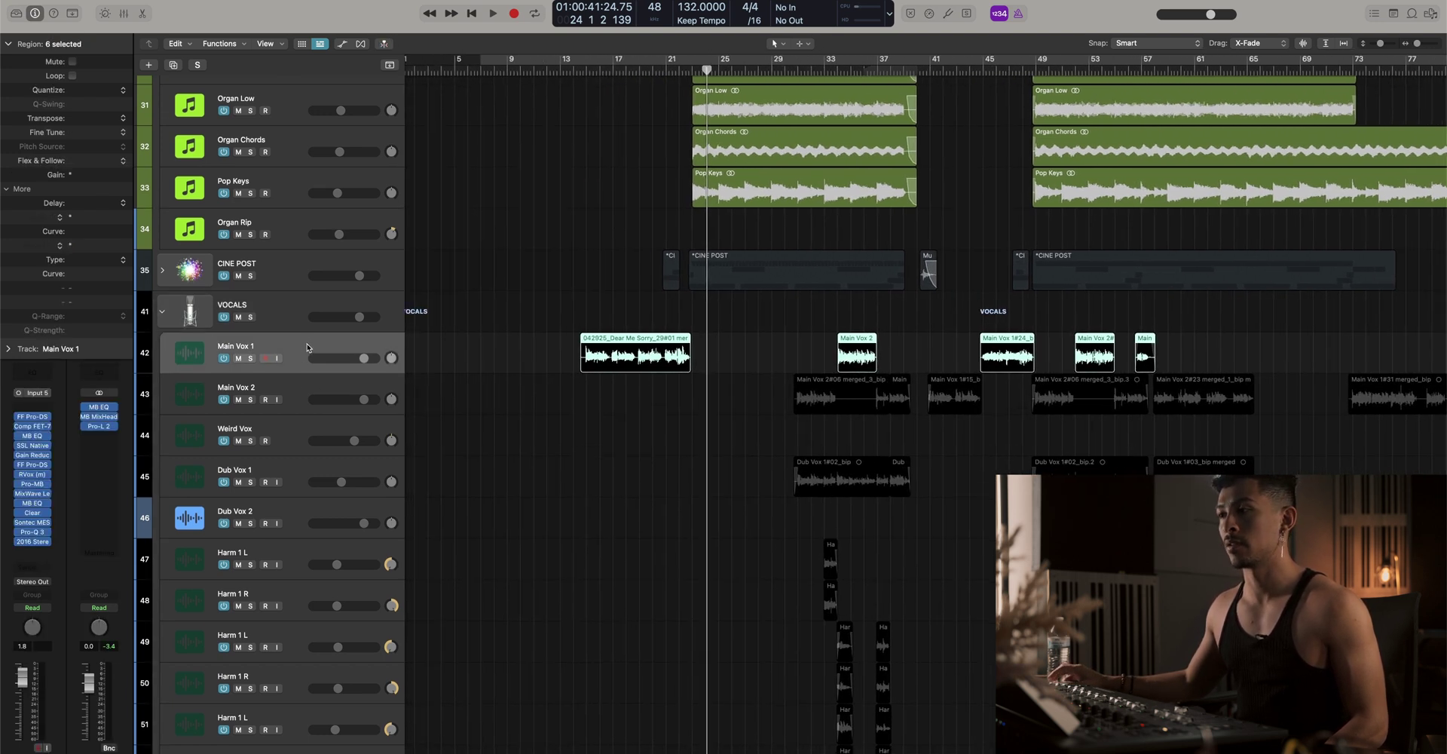
{"action": "left_click", "coordinate": [642, 85]}
{"action": "key", "text": "space"}
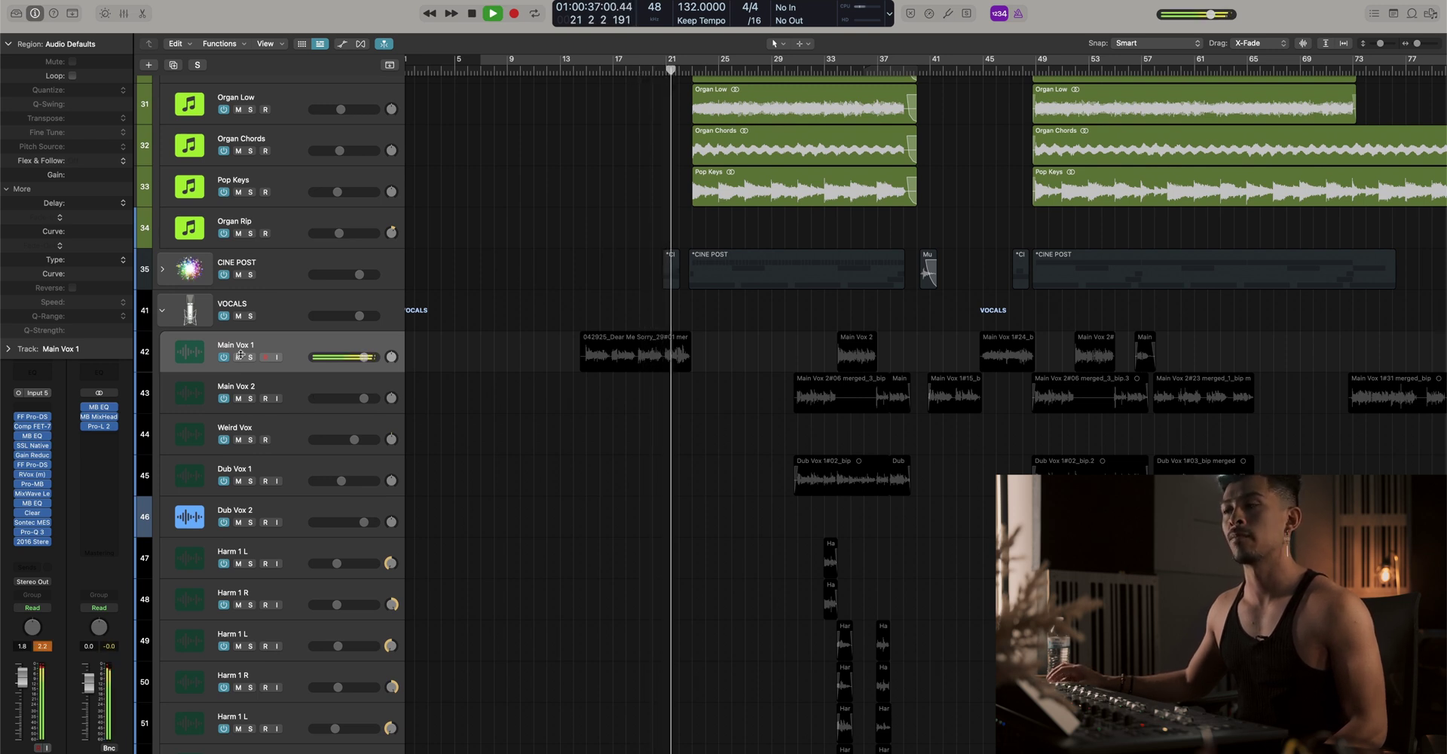
{"action": "scroll", "coordinate": [737, 323], "scroll_direction": "down", "scroll_amount": 5}
{"action": "scroll", "coordinate": [737, 323], "scroll_direction": "up", "scroll_amount": 4}
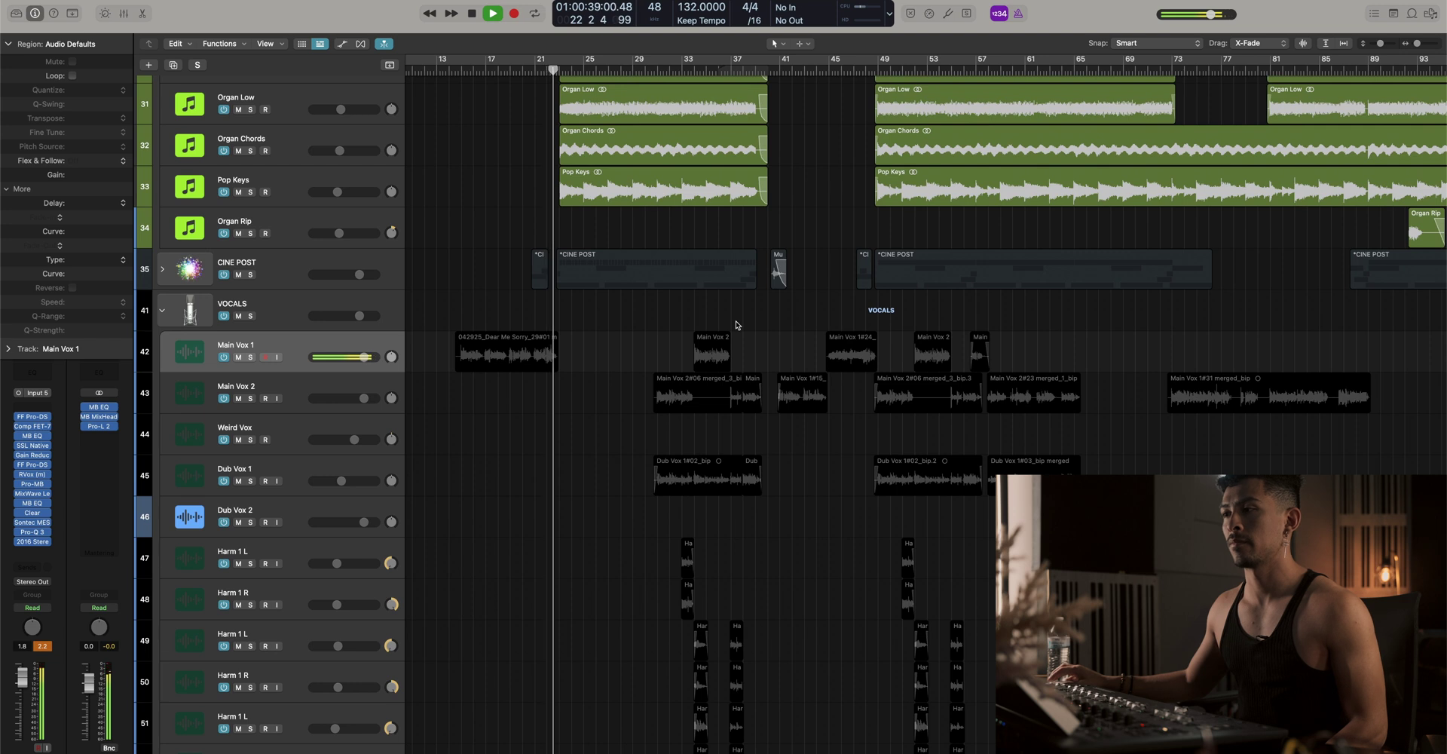
{"action": "scroll", "coordinate": [440, 365], "scroll_direction": "left", "scroll_amount": 3}
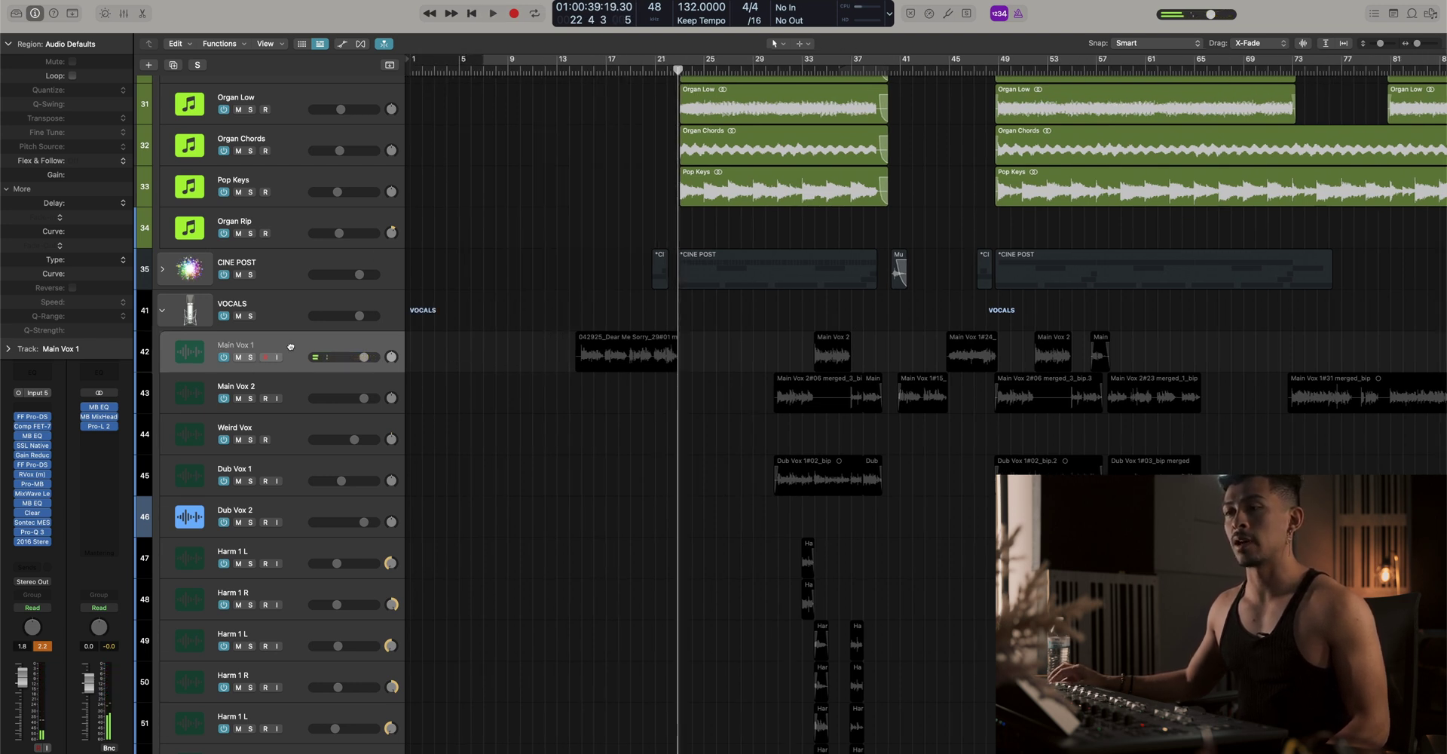
Duplicate the Main Vox 1 track with its regions and rename the upper copy "Main Vox VERSE"
{"action": "key", "text": "super+d"}
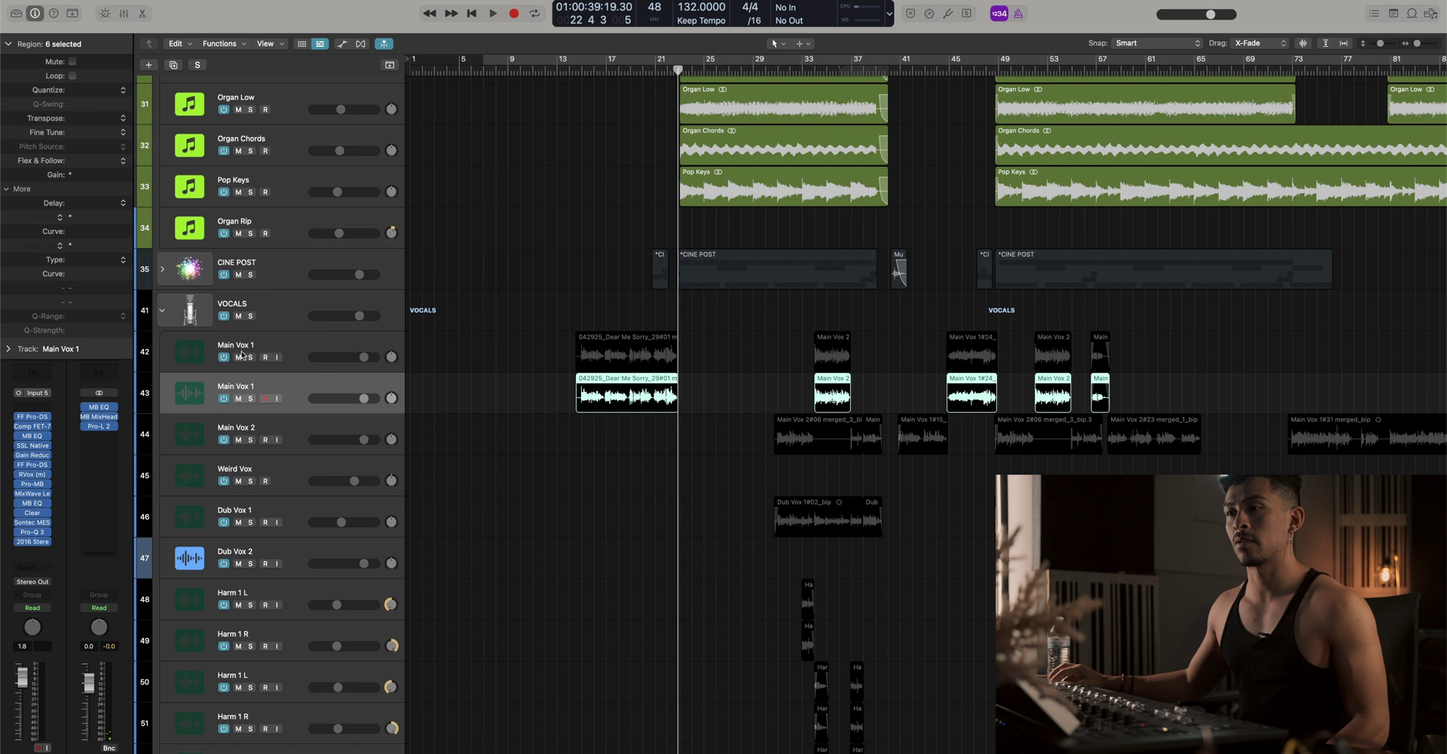
{"action": "double_click", "coordinate": [237, 345]}
{"action": "type", "text": "Main Vox VERSE"}
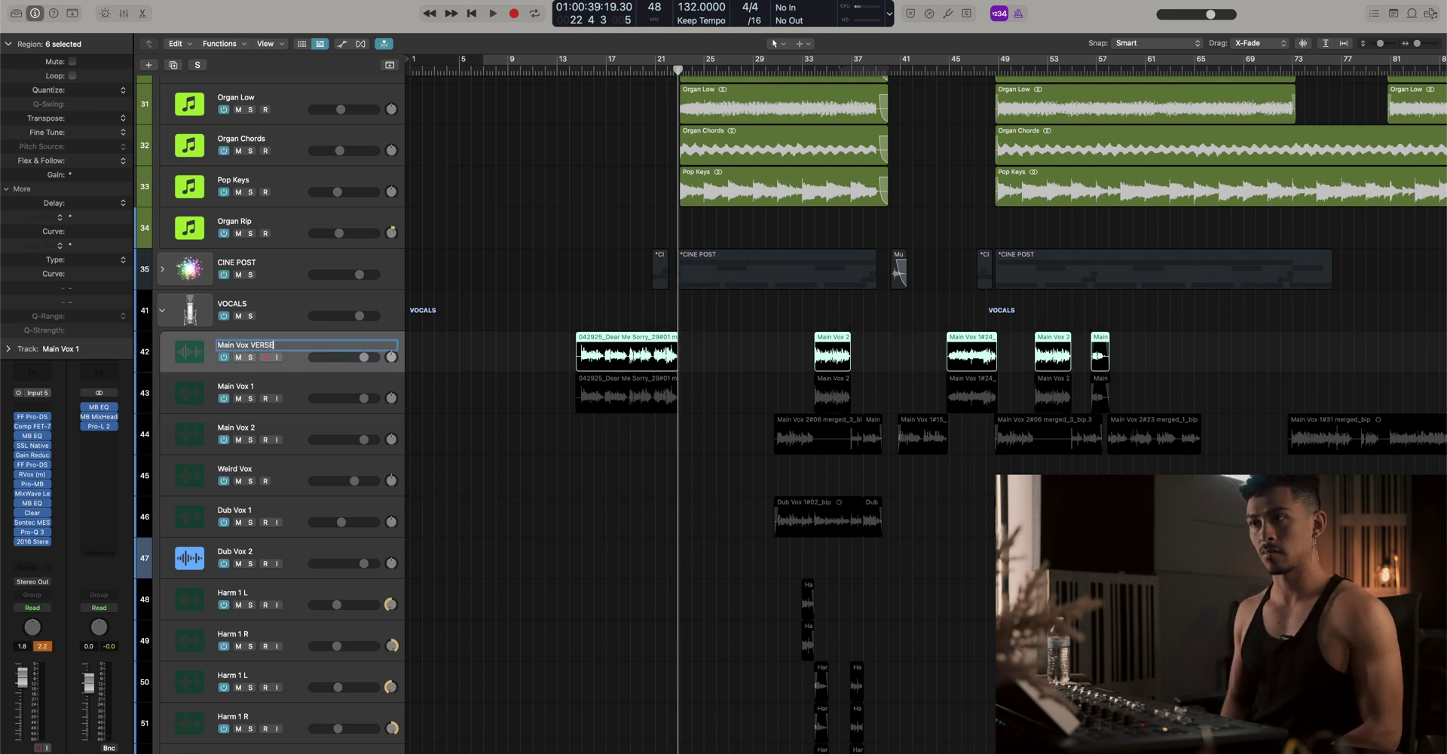
{"action": "key", "text": "Return"}
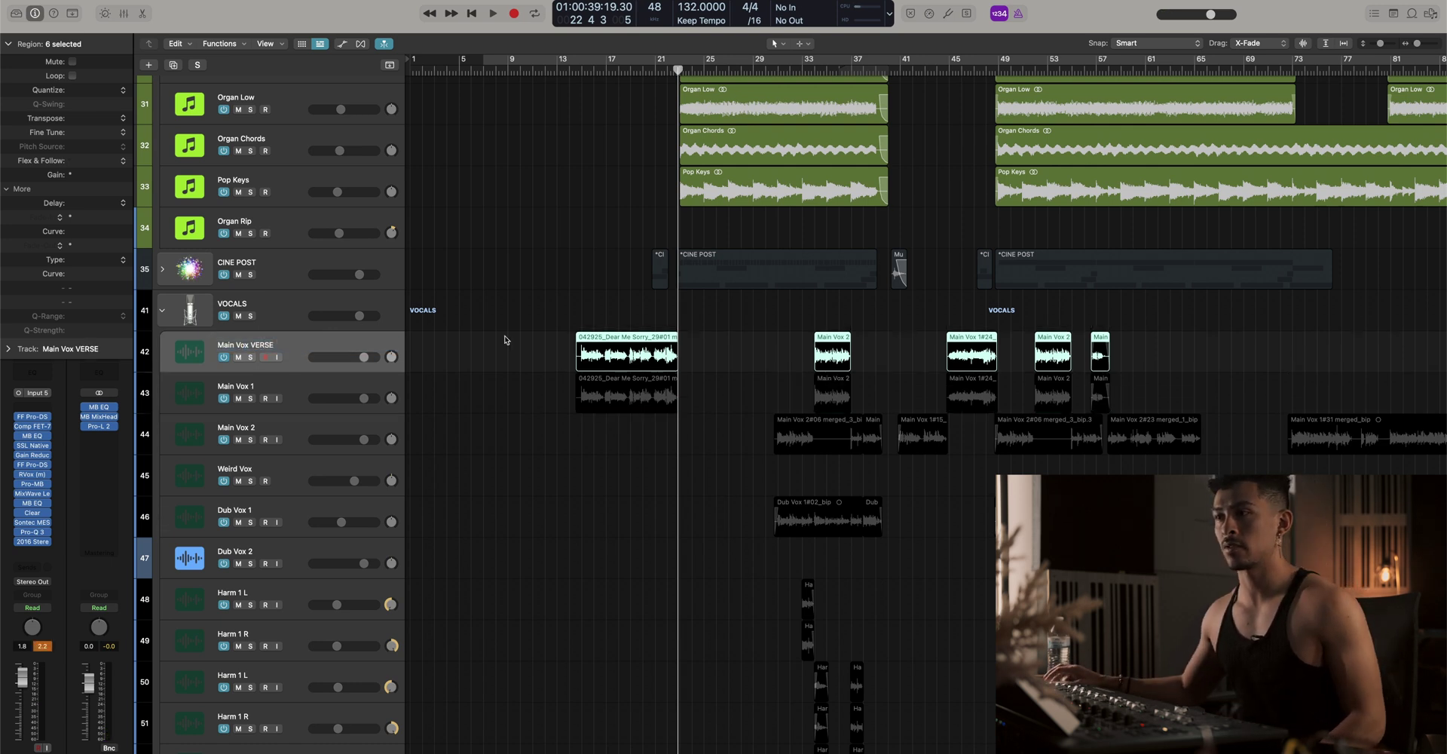
Delete the duplicate regions from Main Vox 1, and move every region except the first from Main Vox VERSE down onto it
{"action": "scroll", "coordinate": [435, 400], "scroll_direction": "down", "scroll_amount": 6}
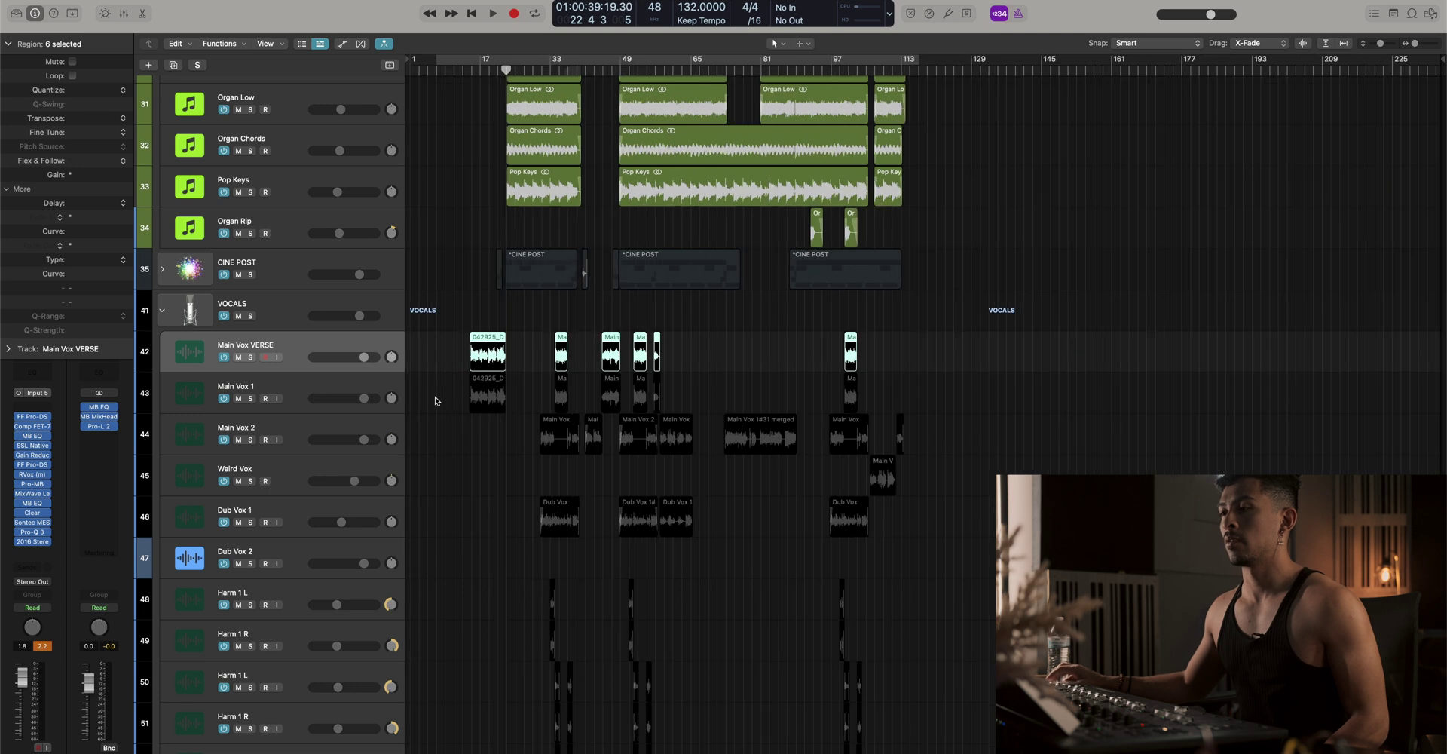
{"action": "left_click_drag", "start_coordinate": [926, 396], "coordinate": [442, 410]}
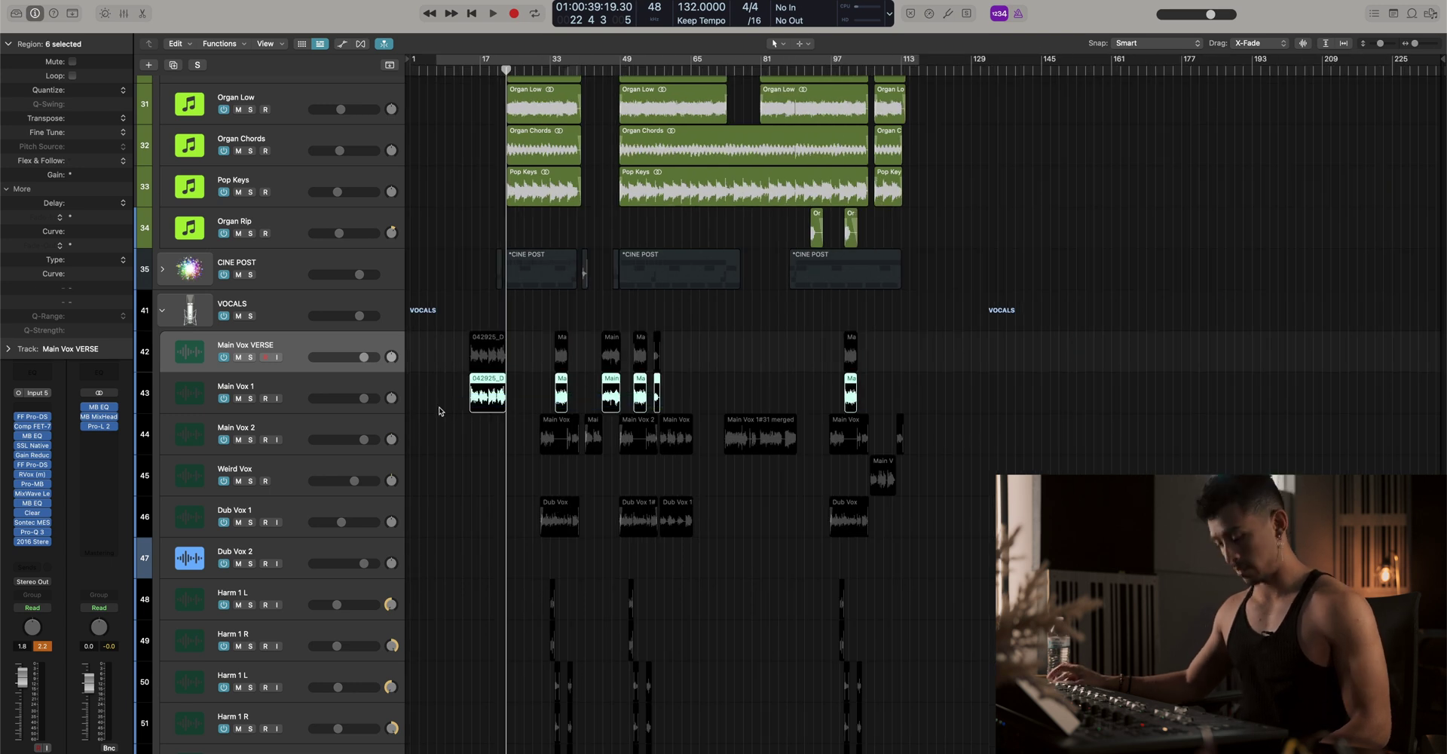
{"action": "key", "text": "Delete"}
{"action": "scroll", "coordinate": [468, 410], "scroll_direction": "up", "scroll_amount": 4}
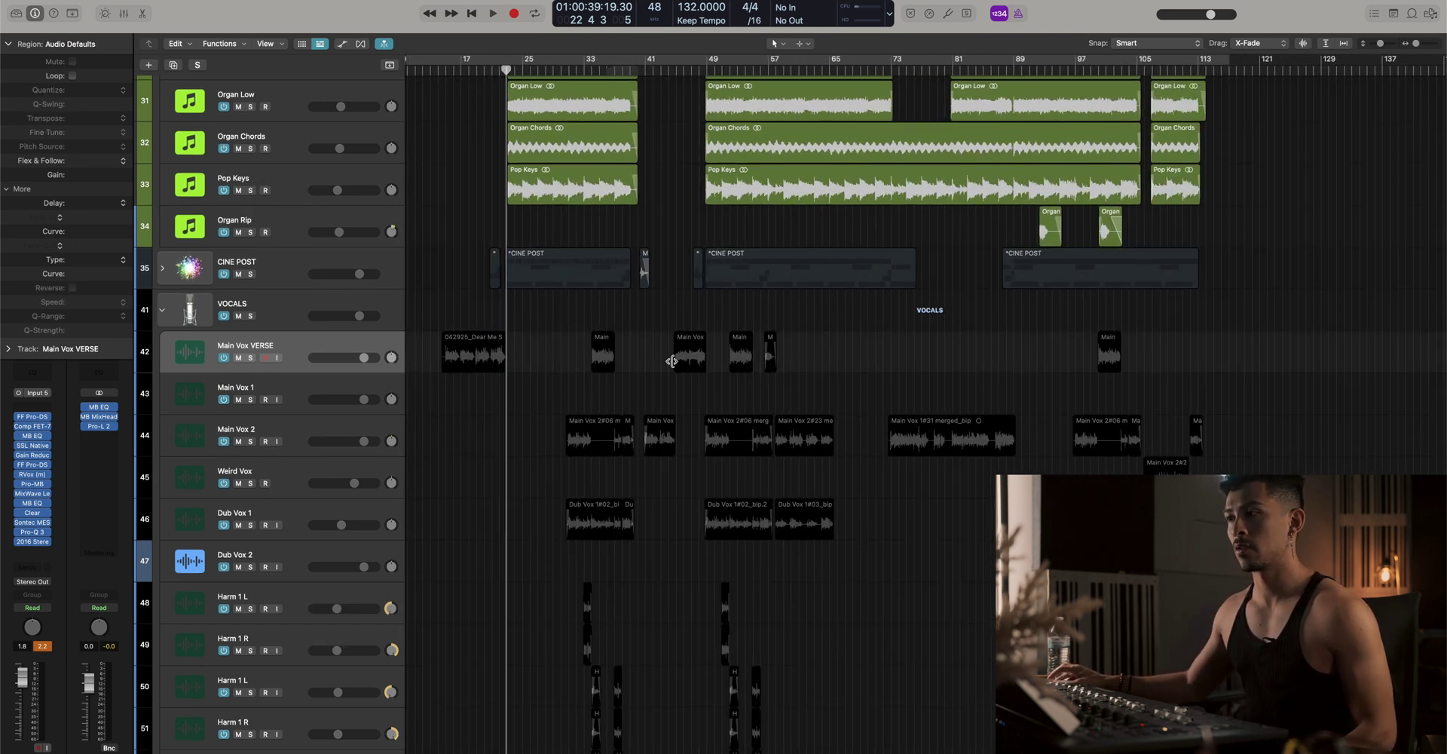
{"action": "left_click_drag", "start_coordinate": [582, 326], "coordinate": [1157, 347]}
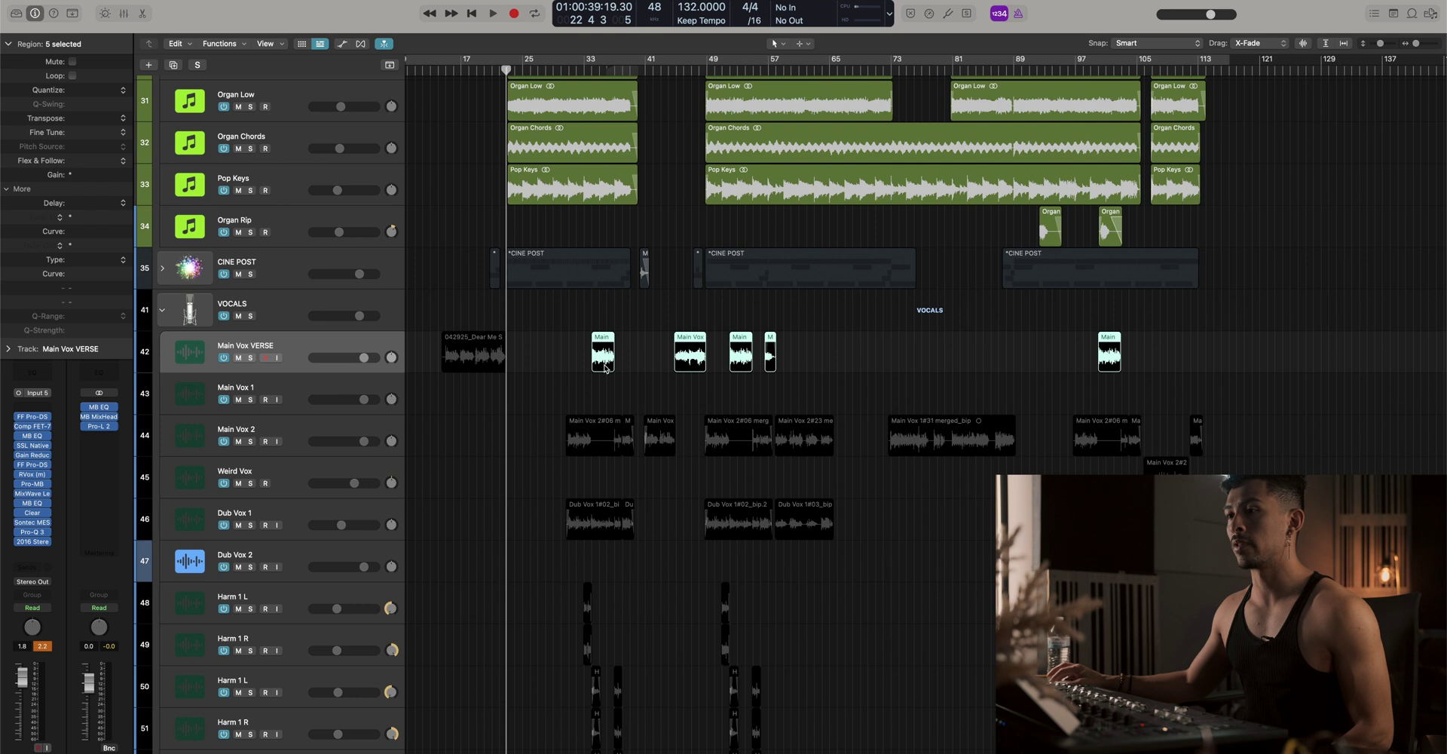
{"action": "left_click_drag", "start_coordinate": [606, 368], "coordinate": [602, 410]}
Audition the vocals from about bar 41 and move the regions starting near bars 41 and 45 onto the Main Vox VERSE track
{"action": "key", "text": "space"}
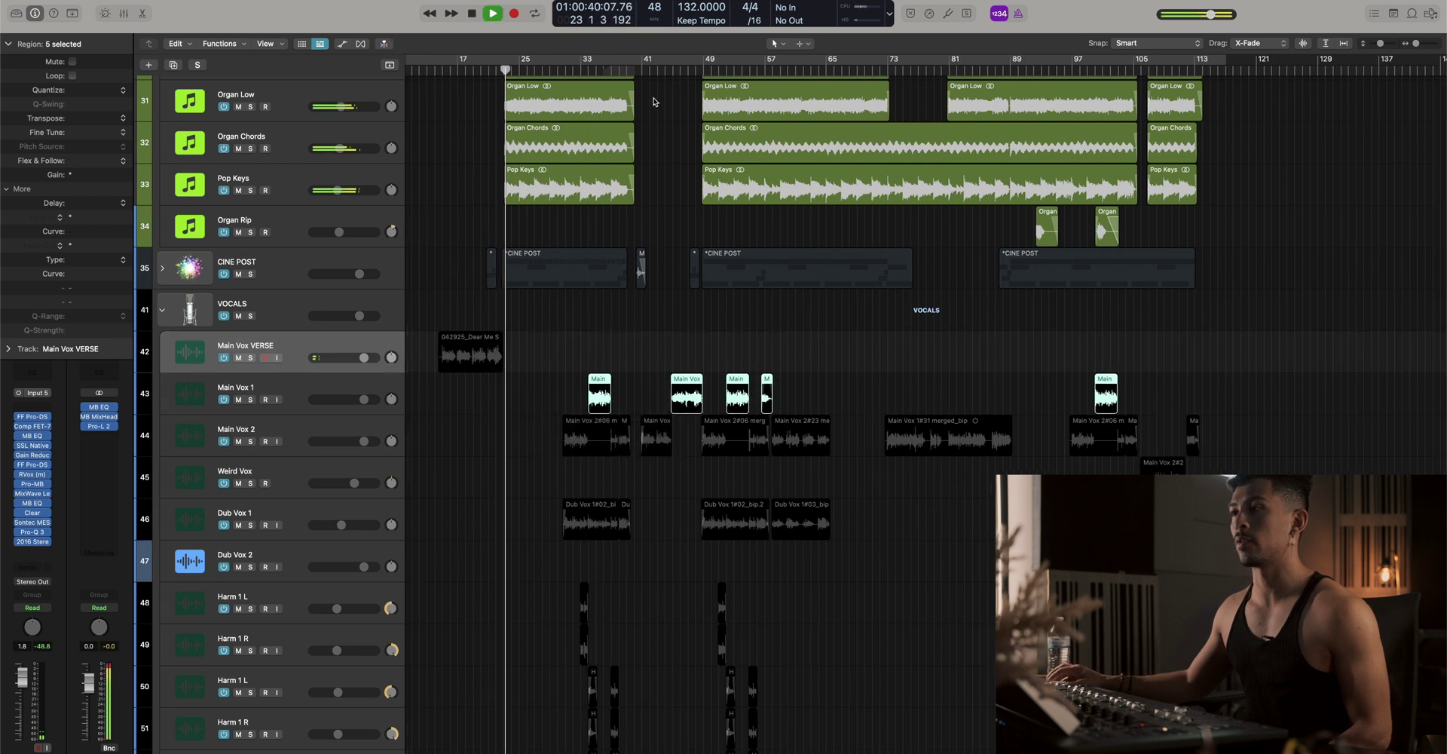
{"action": "left_click", "coordinate": [650, 71]}
{"action": "key", "text": "super+Right"}
{"action": "left_click", "coordinate": [800, 383]}
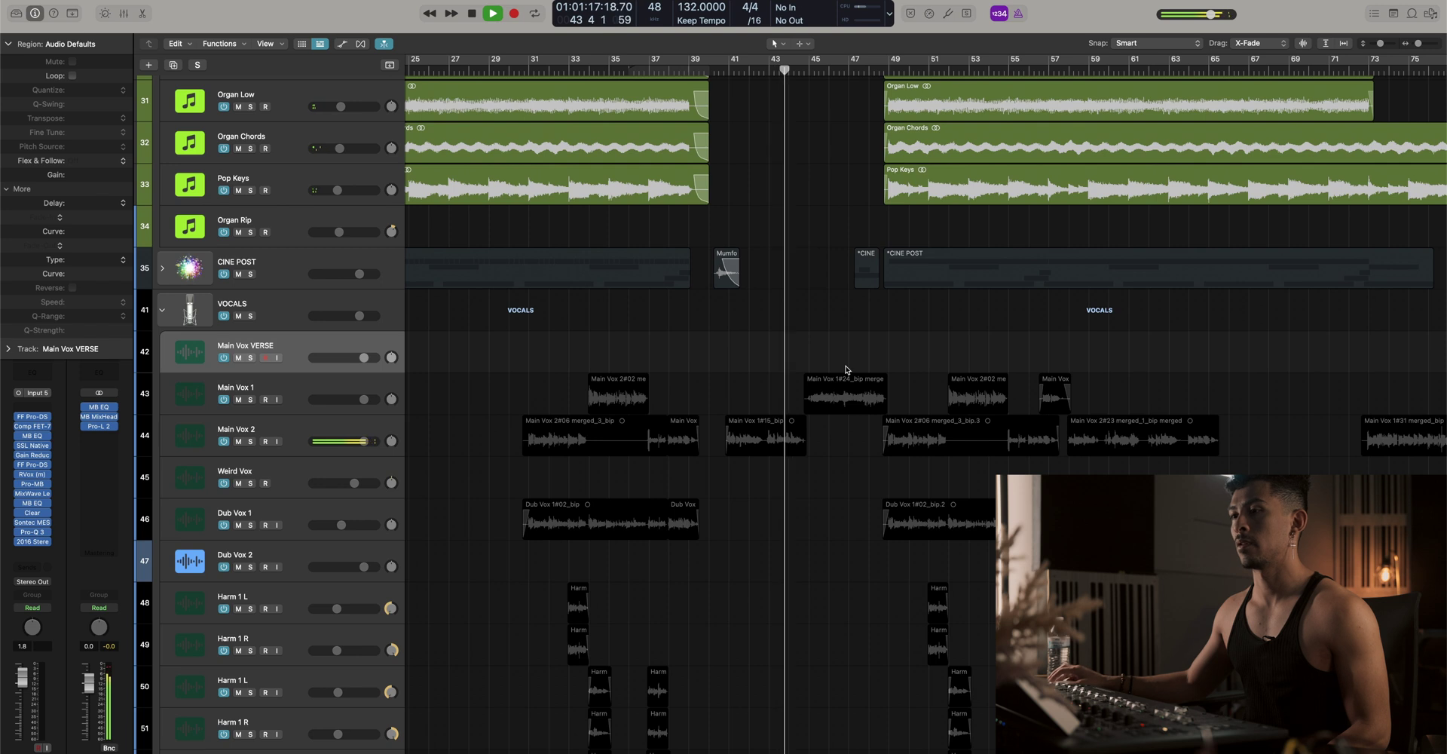
{"action": "left_click_drag", "start_coordinate": [846, 388], "coordinate": [845, 348]}
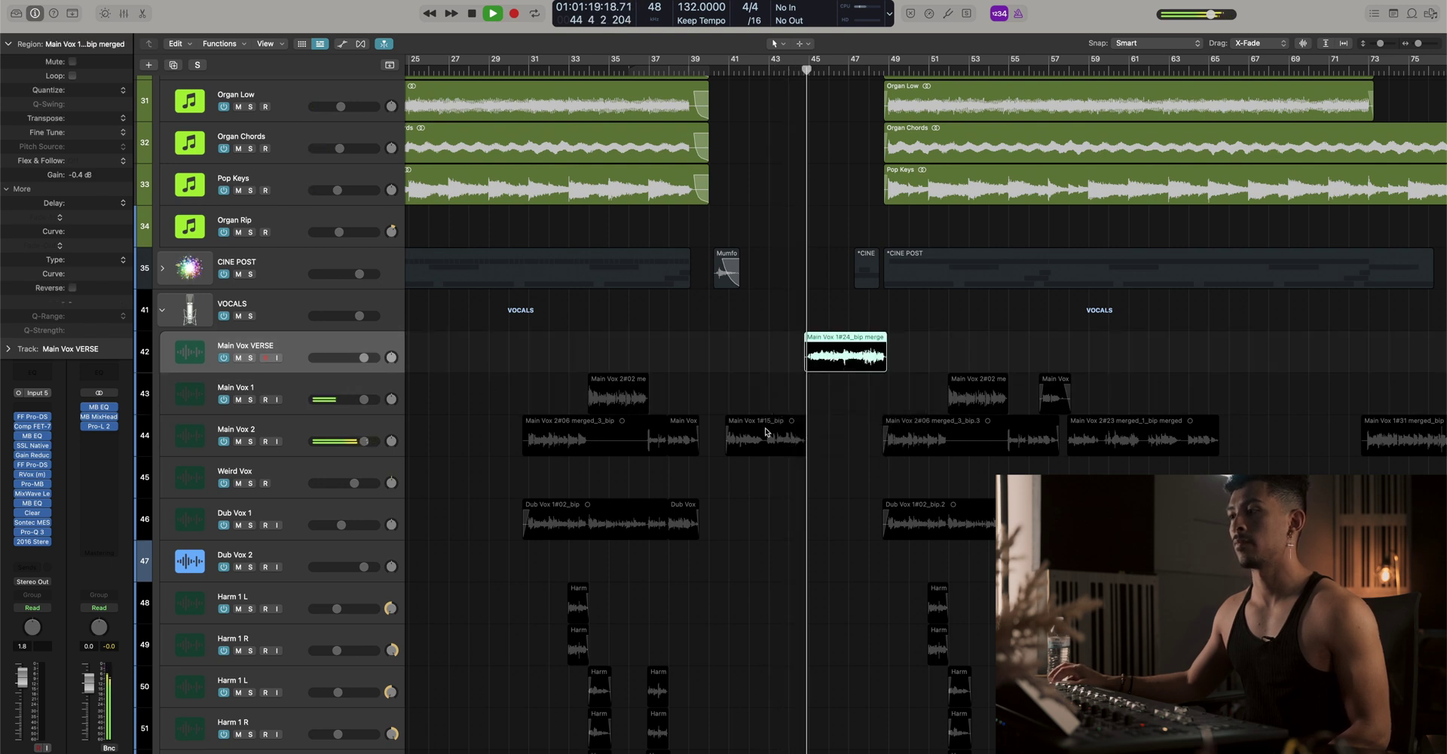
{"action": "left_click_drag", "start_coordinate": [766, 432], "coordinate": [766, 369]}
Audition the long Main Vox 2 region from about bar 73
{"action": "key", "text": "super+Left"}
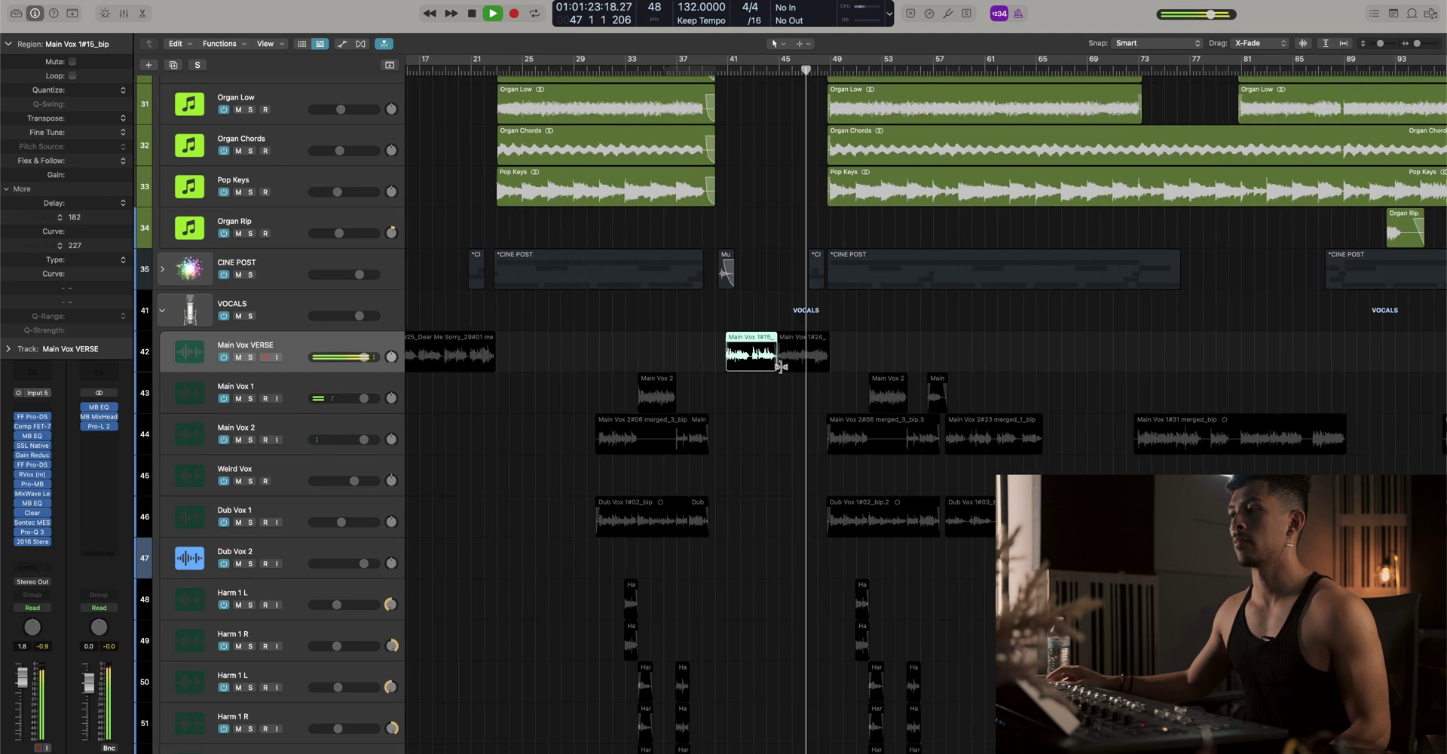
{"action": "key", "text": "super+Left"}
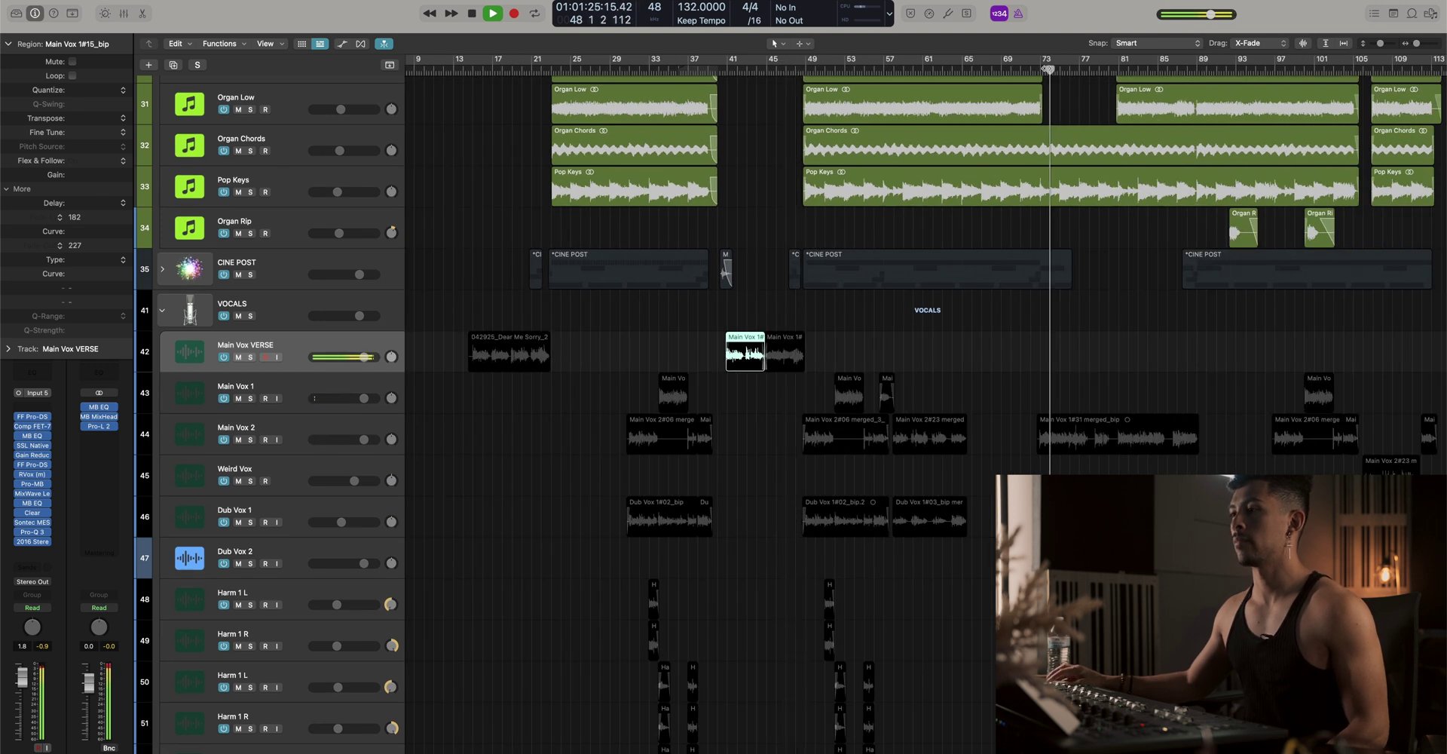
{"action": "scroll", "coordinate": [1101, 241], "scroll_direction": "right", "scroll_amount": 3}
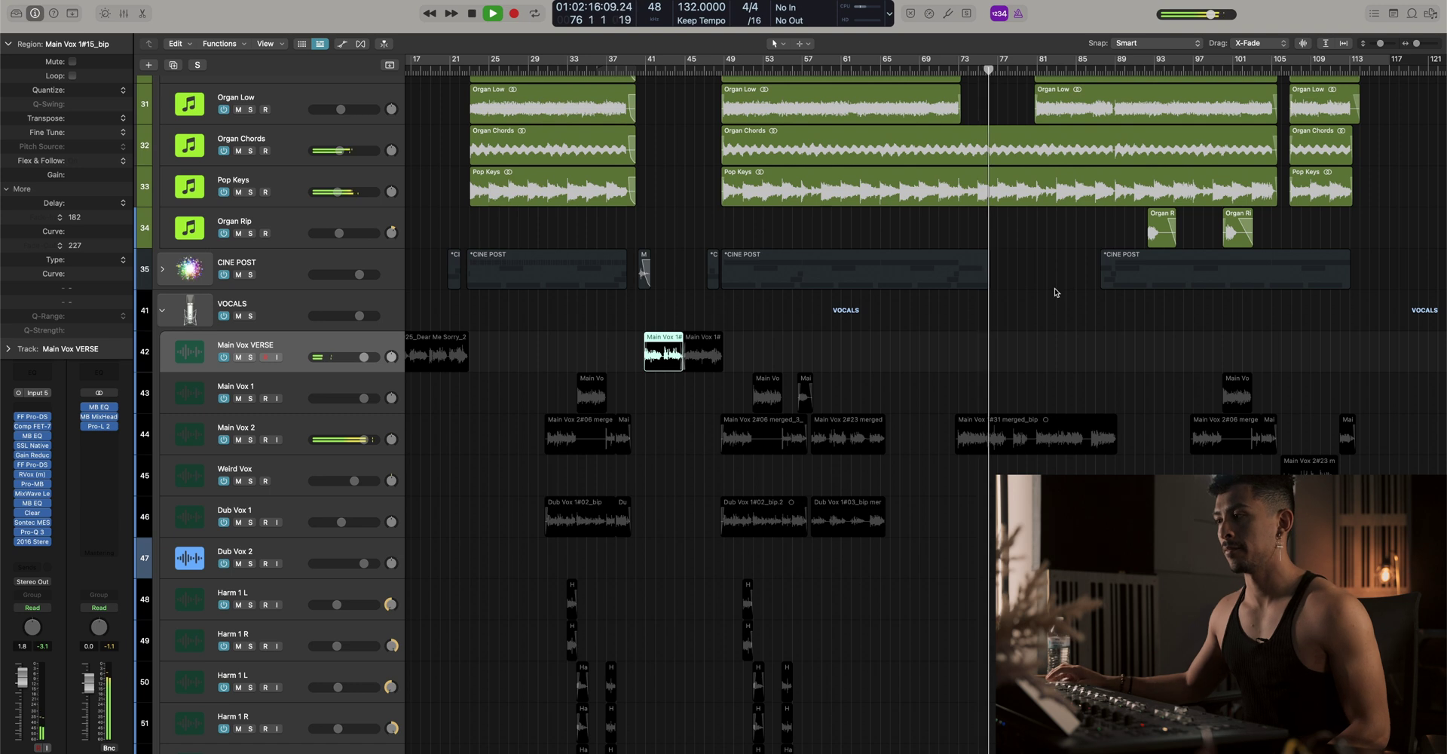
{"action": "key", "text": "super+Left"}
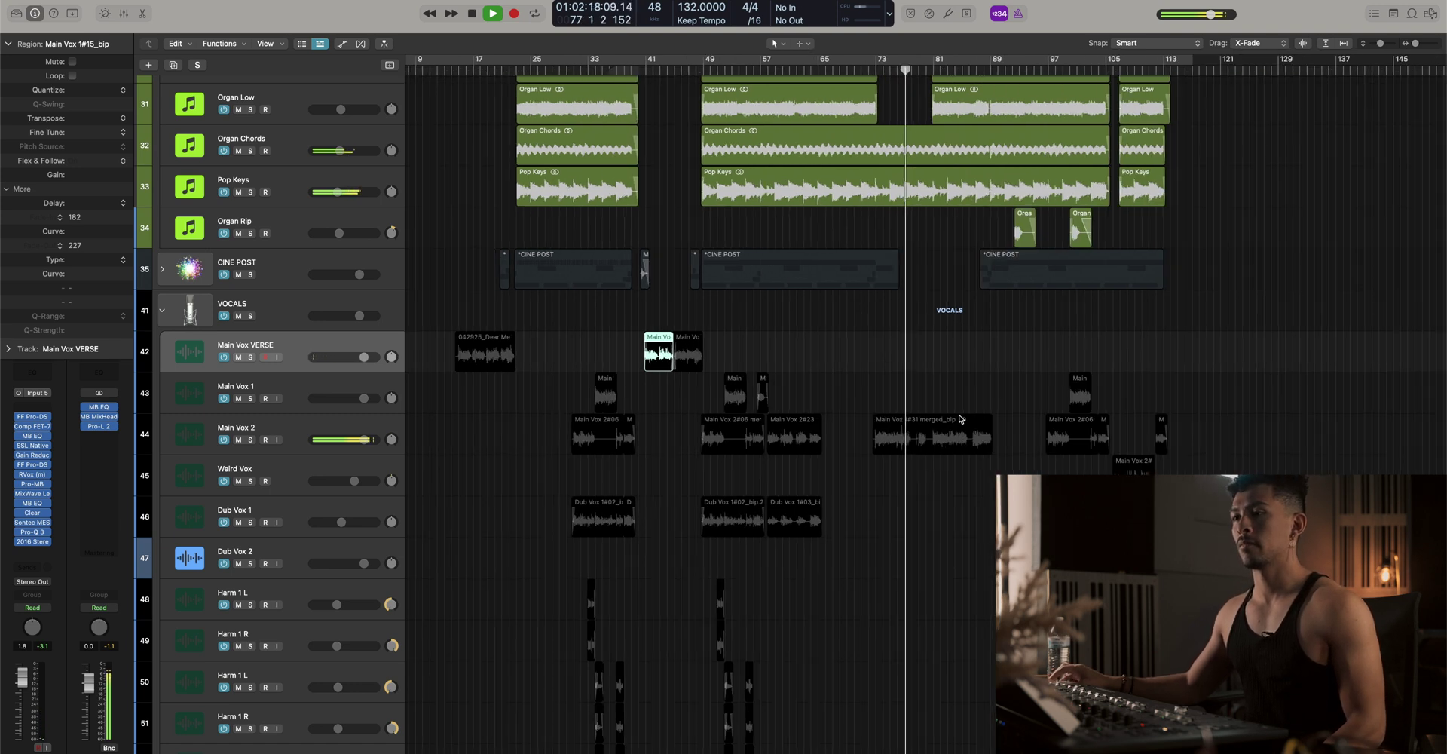
{"action": "key", "text": "super+Left"}
{"action": "key", "text": "super+Right"}
{"action": "key", "text": "super+Right"}
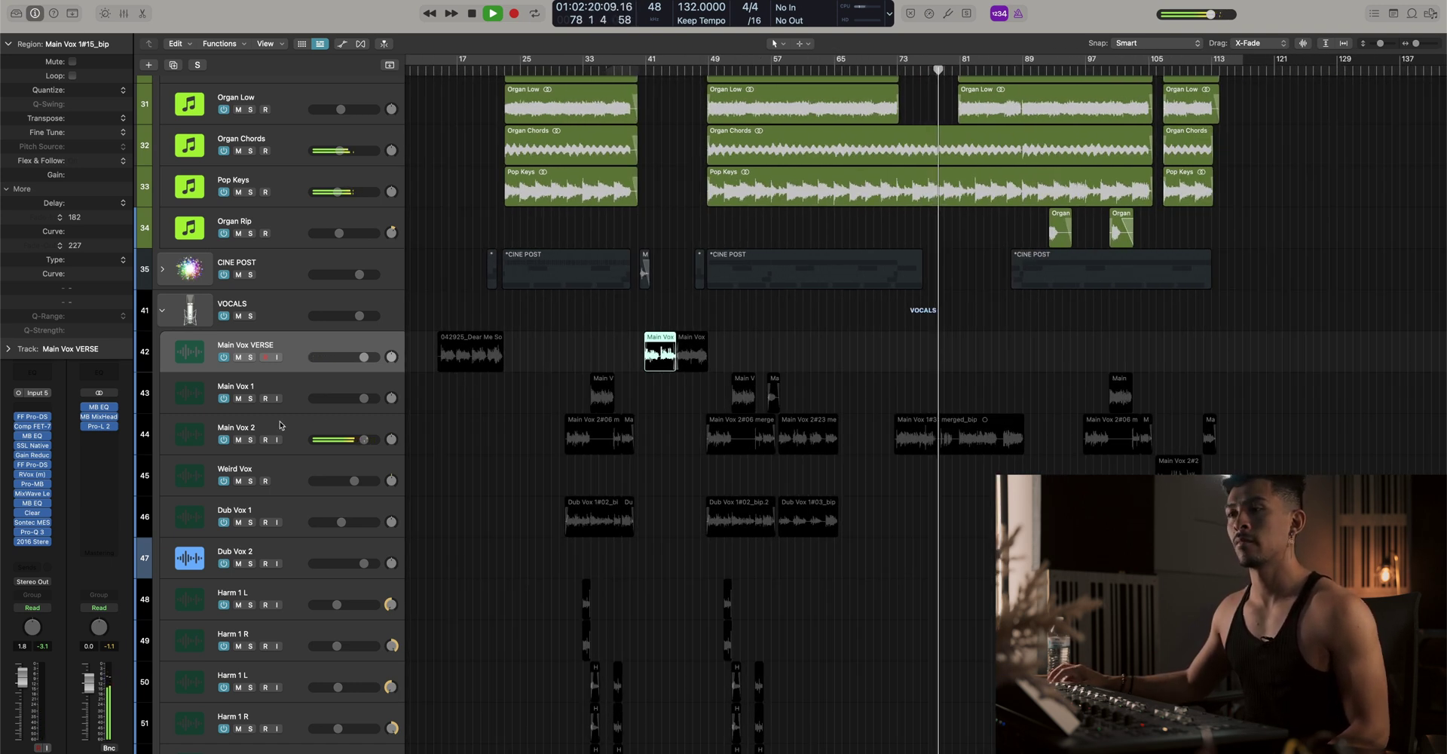
Duplicate the Main Vox 2 track with its regions and delete every region on the upper copy except the long one at about bars 72–88
{"action": "left_click", "coordinate": [281, 426]}
{"action": "key", "text": "super+d"}
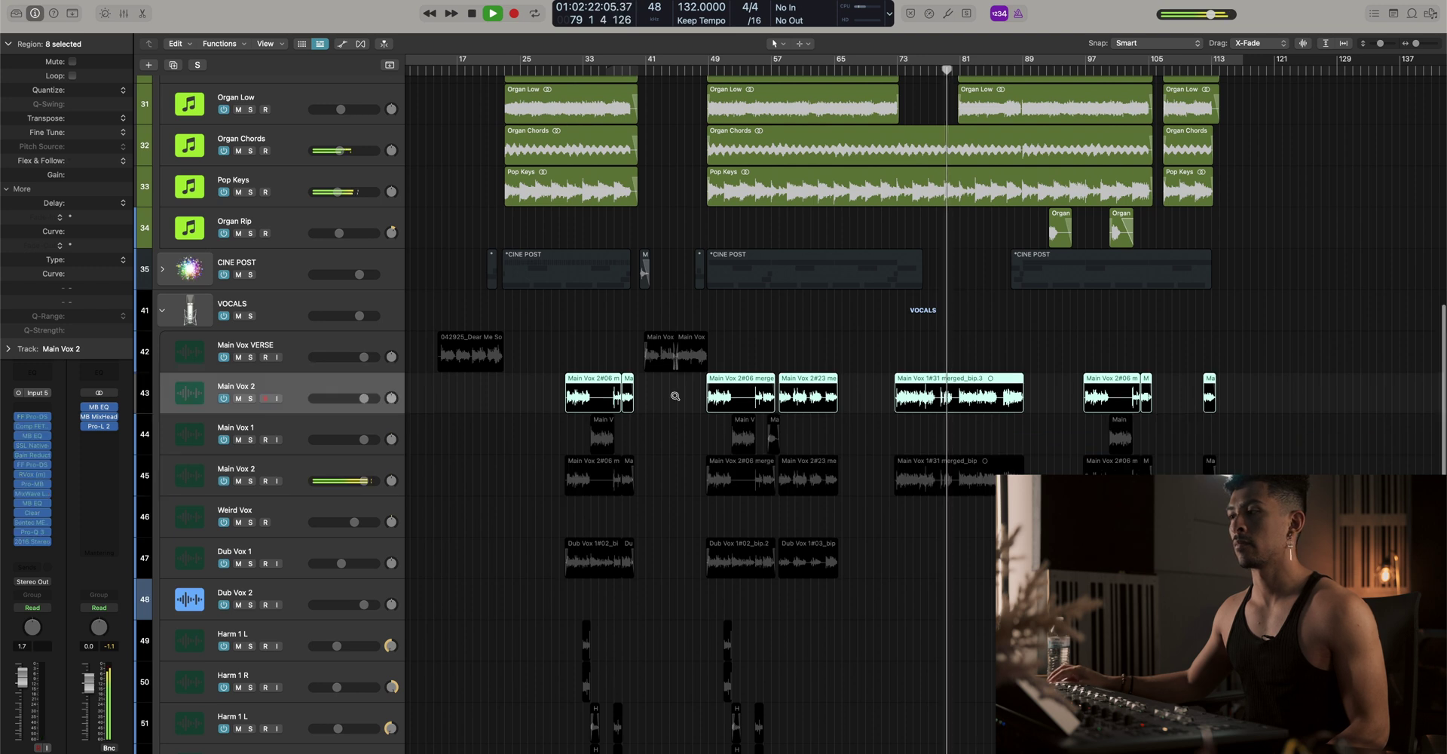
{"action": "left_click", "coordinate": [843, 409]}
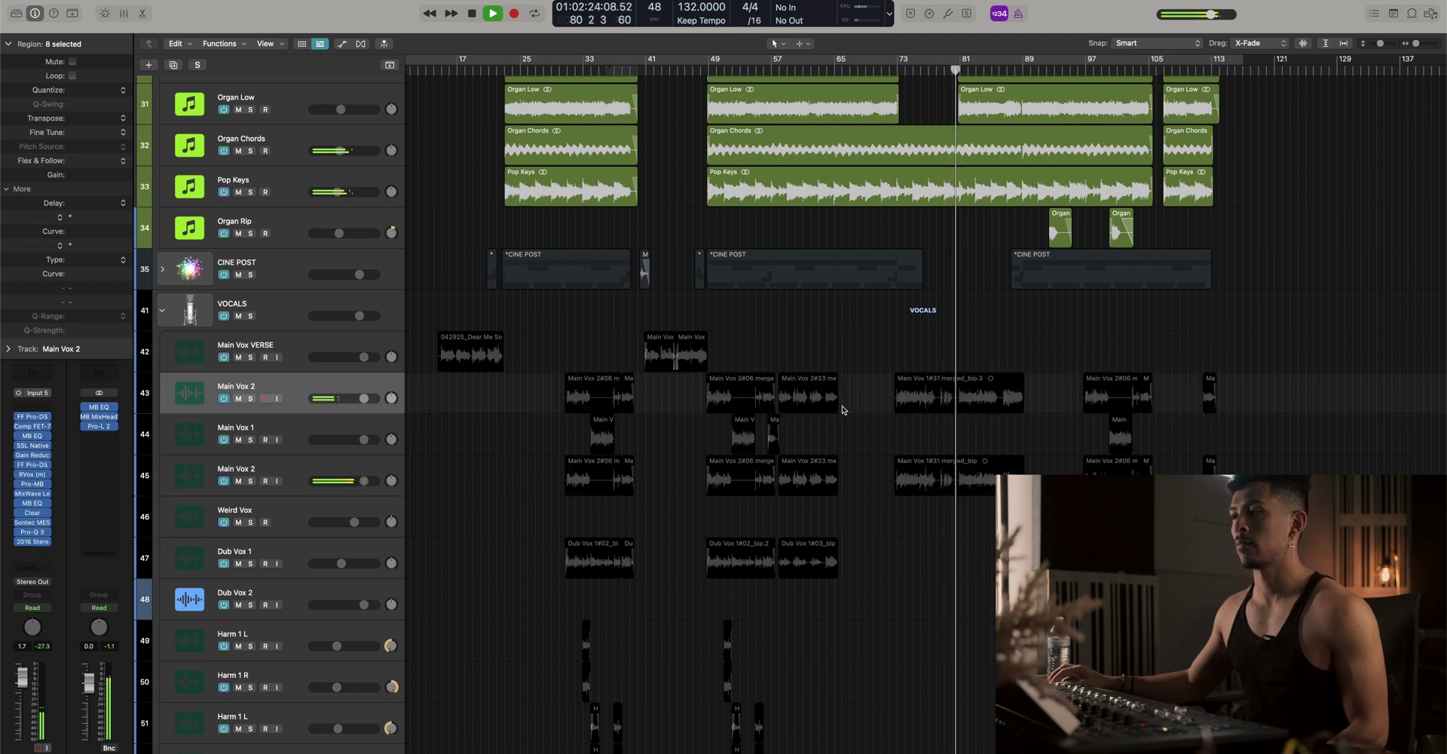
{"action": "left_click_drag", "start_coordinate": [843, 409], "coordinate": [562, 384]}
{"action": "key", "text": "Delete"}
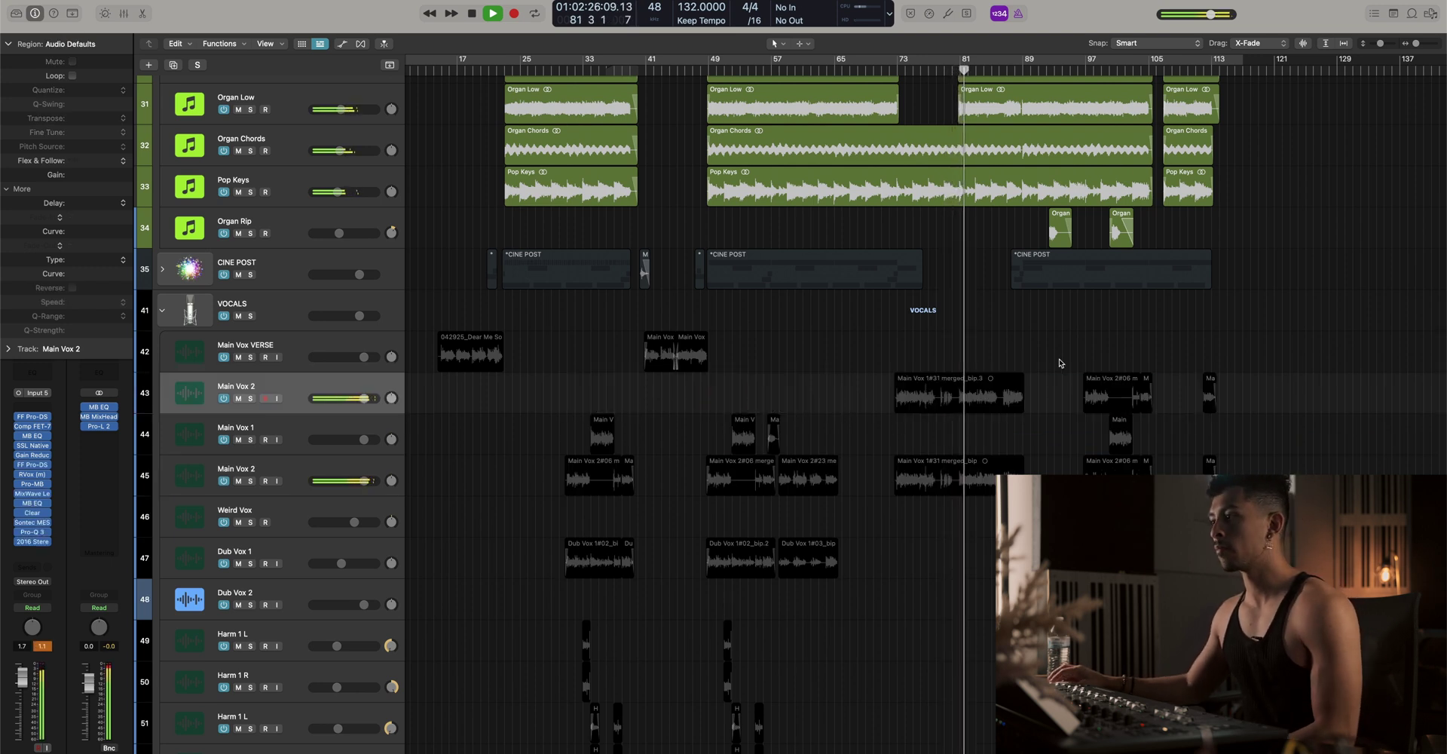
{"action": "left_click_drag", "start_coordinate": [1060, 363], "coordinate": [1281, 411]}
{"action": "key", "text": "Delete"}
{"action": "scroll", "coordinate": [1002, 422], "scroll_direction": "down", "scroll_amount": 1}
{"action": "left_click", "coordinate": [948, 466]}
{"action": "key", "text": "Delete"}
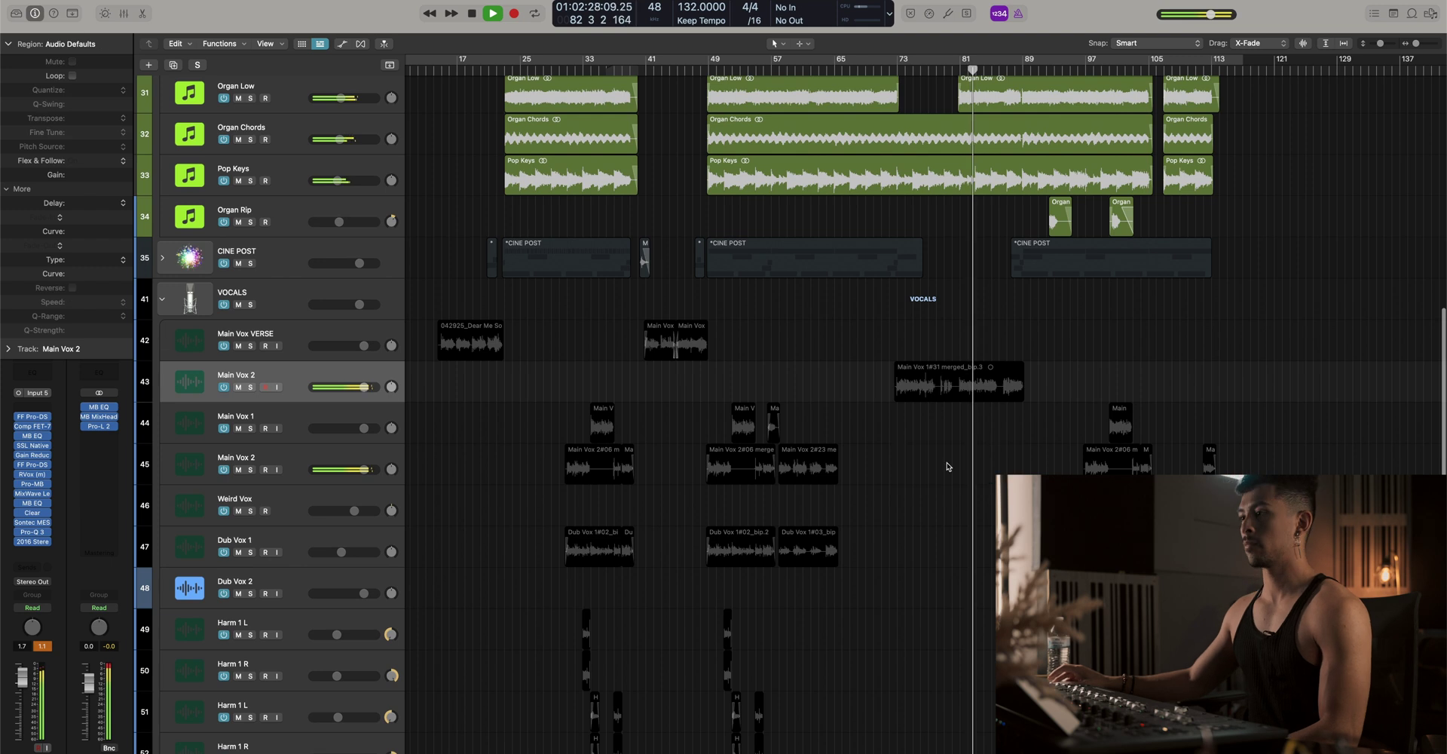
Rename the upper Main Vox 2 track, holding only the long region, to "Main Vox BRIDGE"
{"action": "left_click", "coordinate": [908, 377]}
{"action": "double_click", "coordinate": [263, 375]}
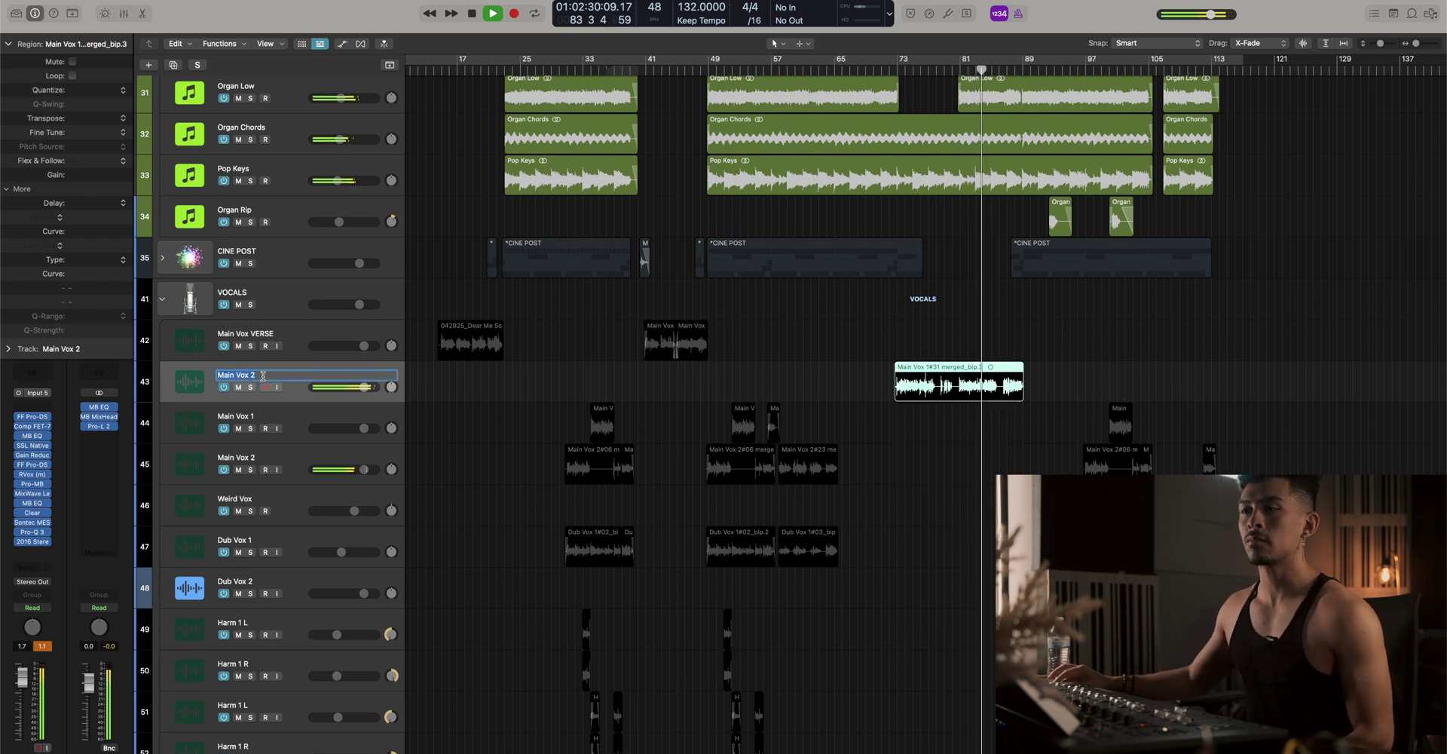
{"action": "type", "text": "BR"}
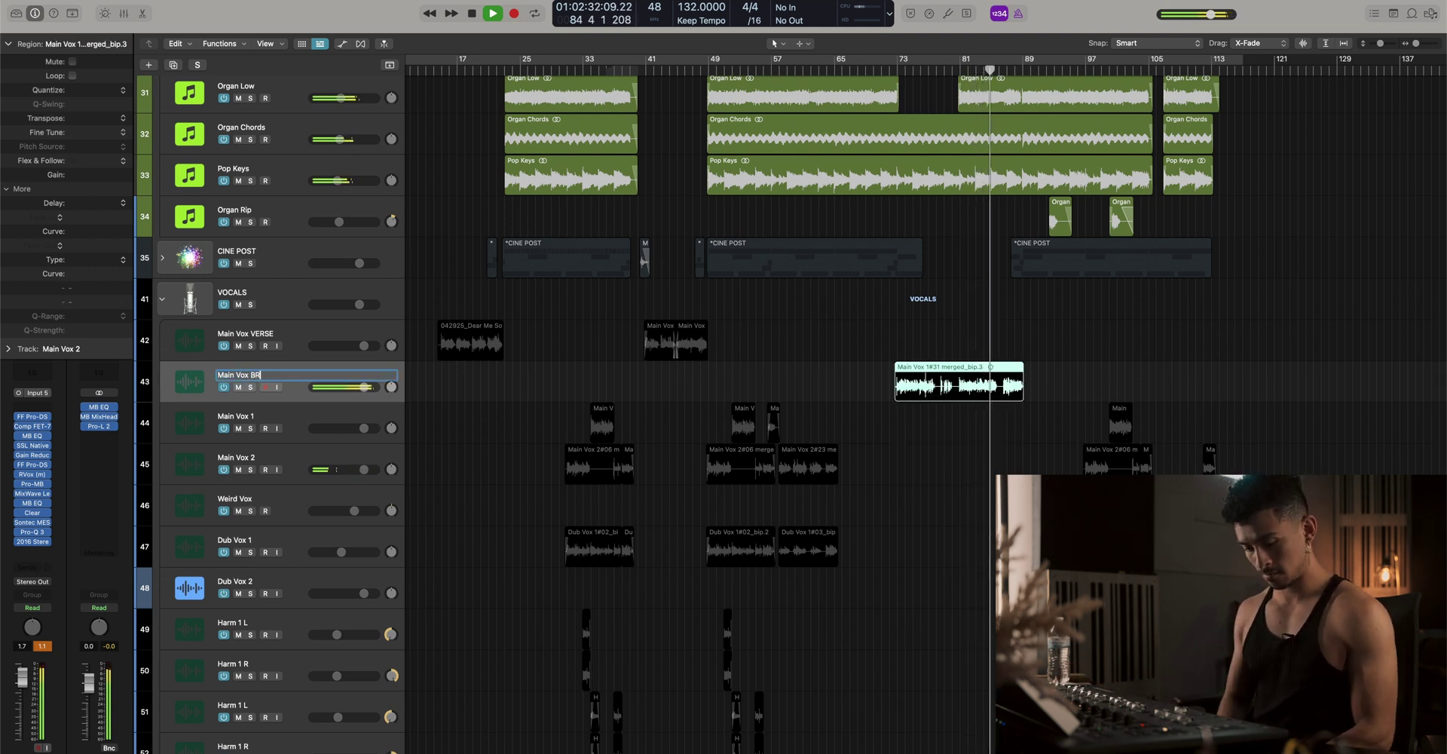
{"action": "type", "text": "U"}
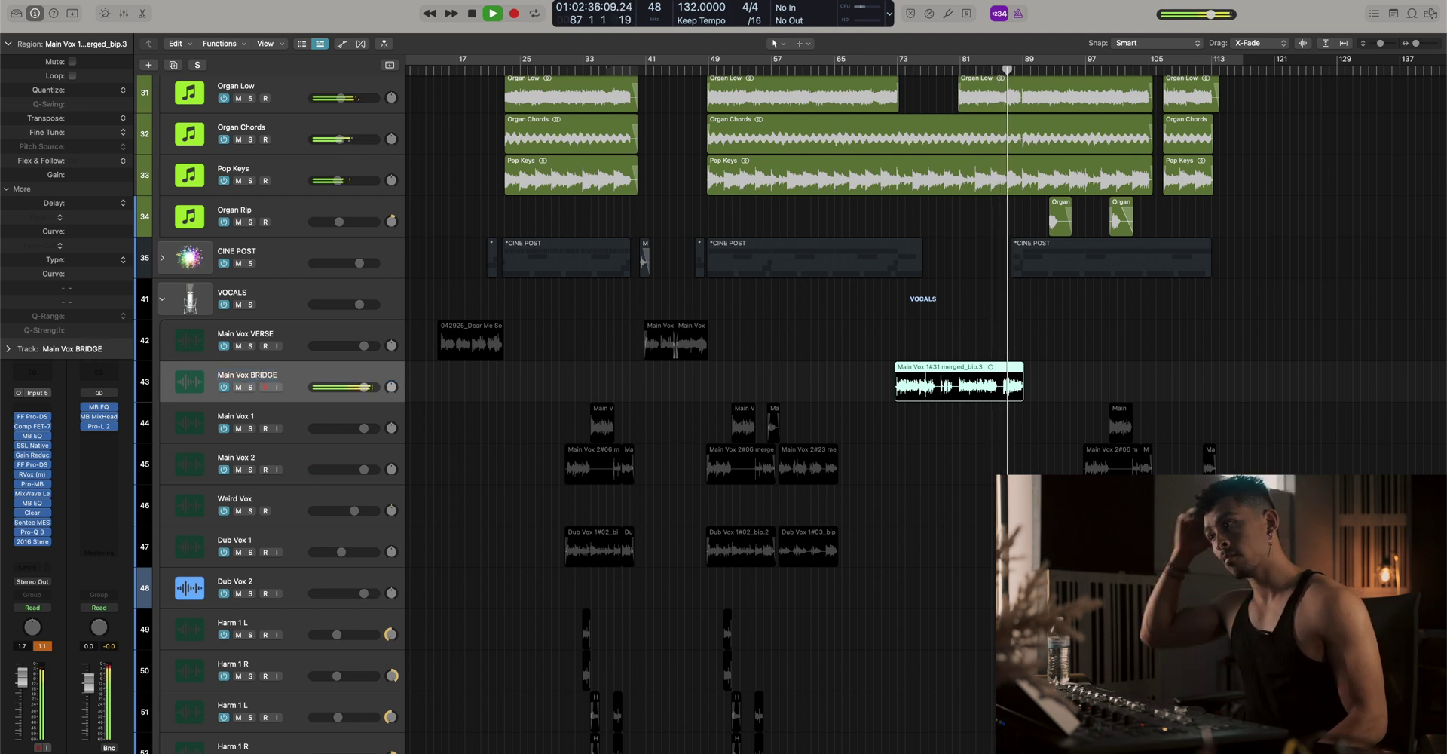
Play the vocals from about bar 98 and solo the Main Vox 1 and Main Vox 2 tracks
{"action": "scroll", "coordinate": [751, 392], "scroll_direction": "down", "scroll_amount": 3}
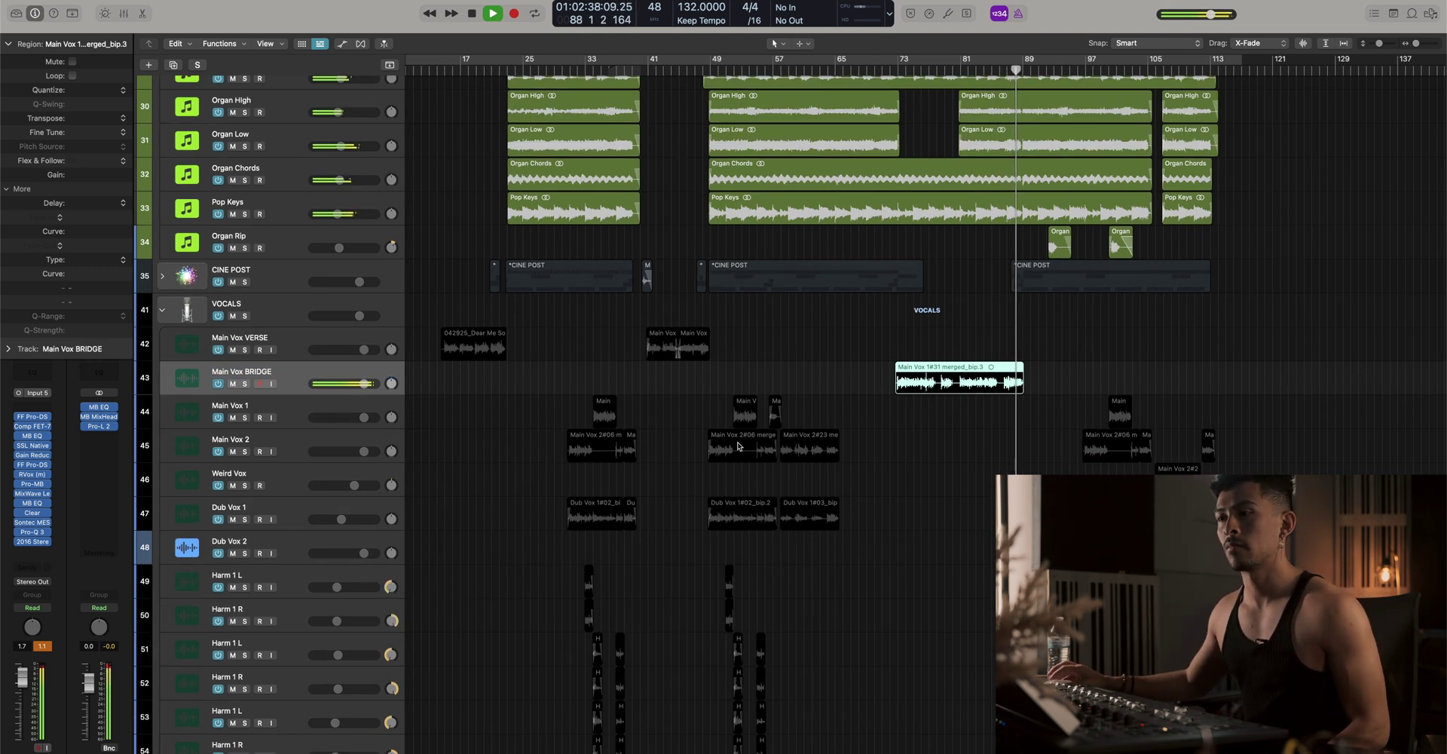
{"action": "scroll", "coordinate": [951, 358], "scroll_direction": "right", "scroll_amount": 2}
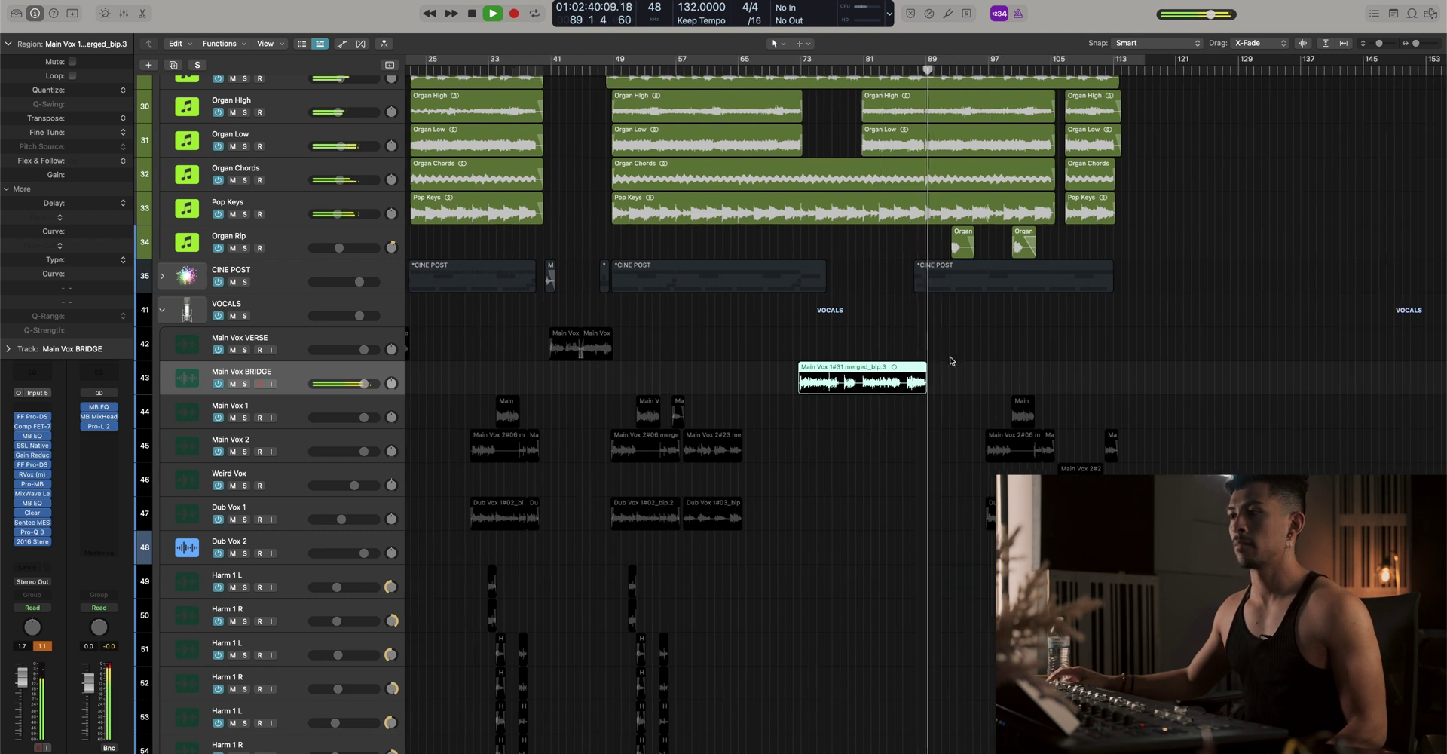
{"action": "key", "text": "super+Right"}
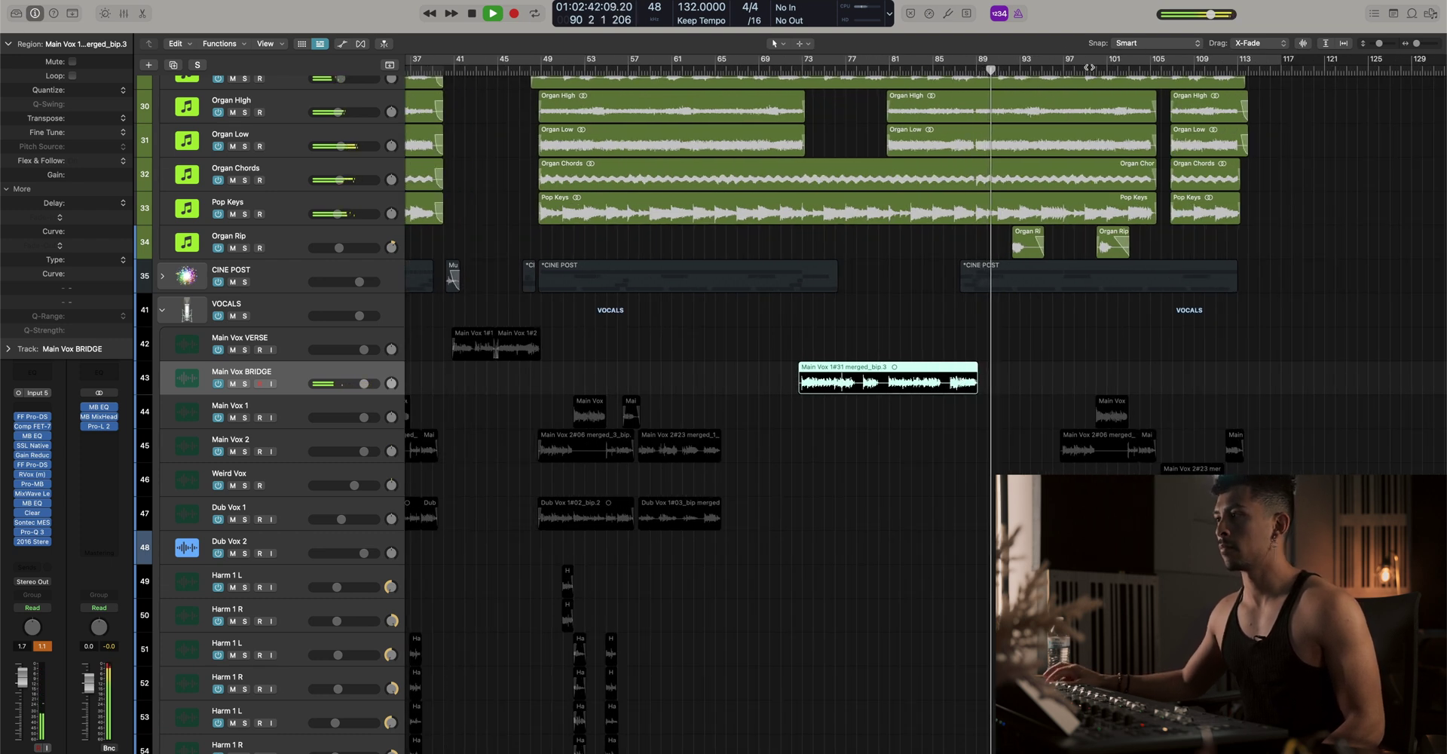
{"action": "scroll", "coordinate": [1081, 184], "scroll_direction": "right", "scroll_amount": 3}
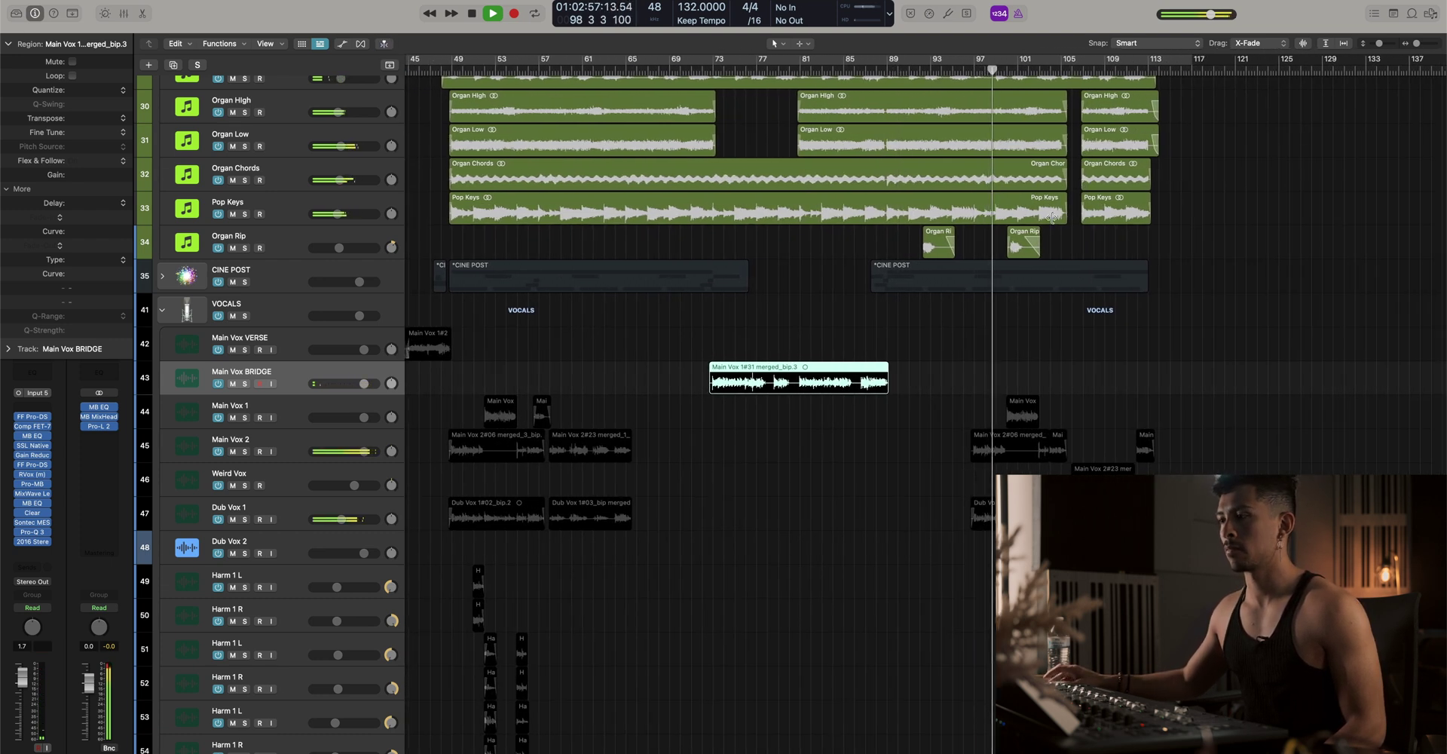
{"action": "left_click_drag", "start_coordinate": [245, 418], "coordinate": [245, 452]}
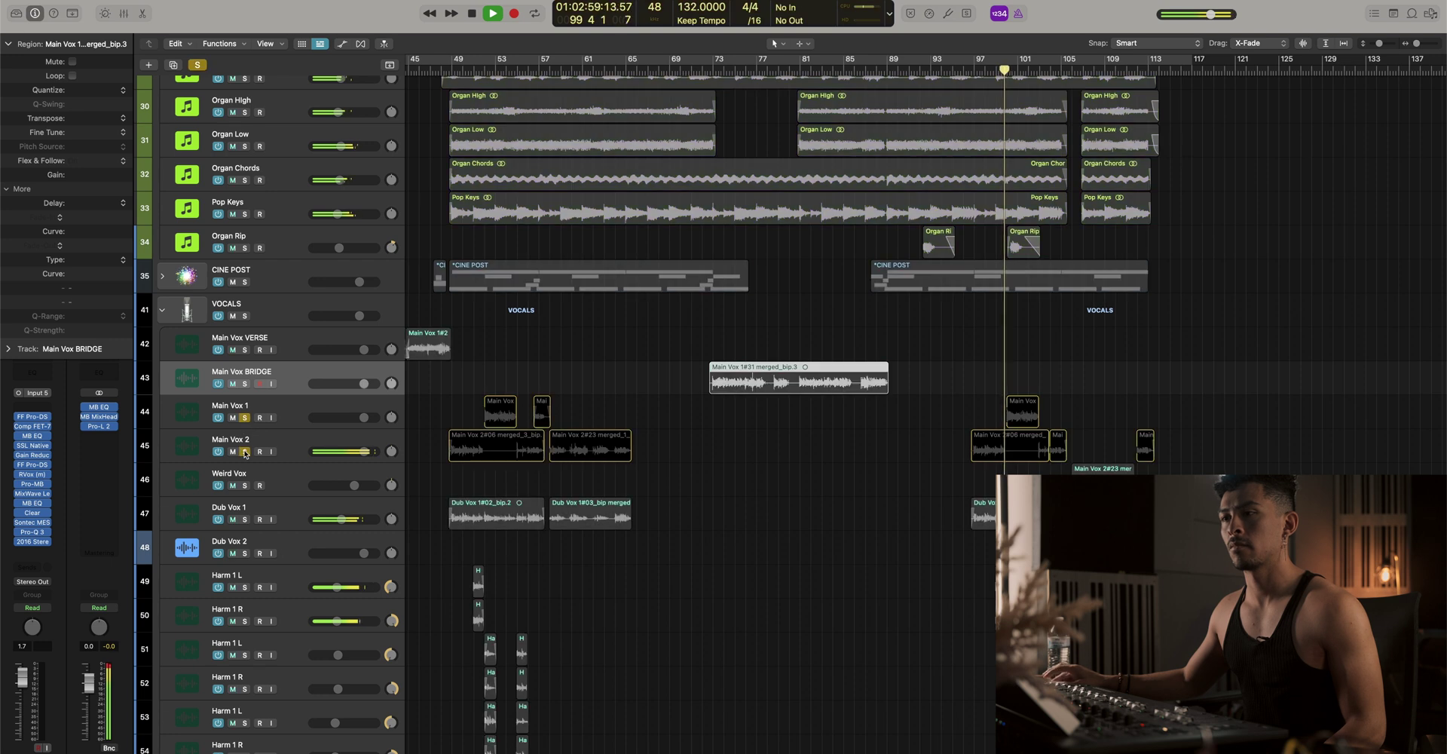
Rename the Main Vox 1 track to "Main Vox CHROUS 1"
{"action": "left_click", "coordinate": [249, 409]}
{"action": "double_click", "coordinate": [247, 404]}
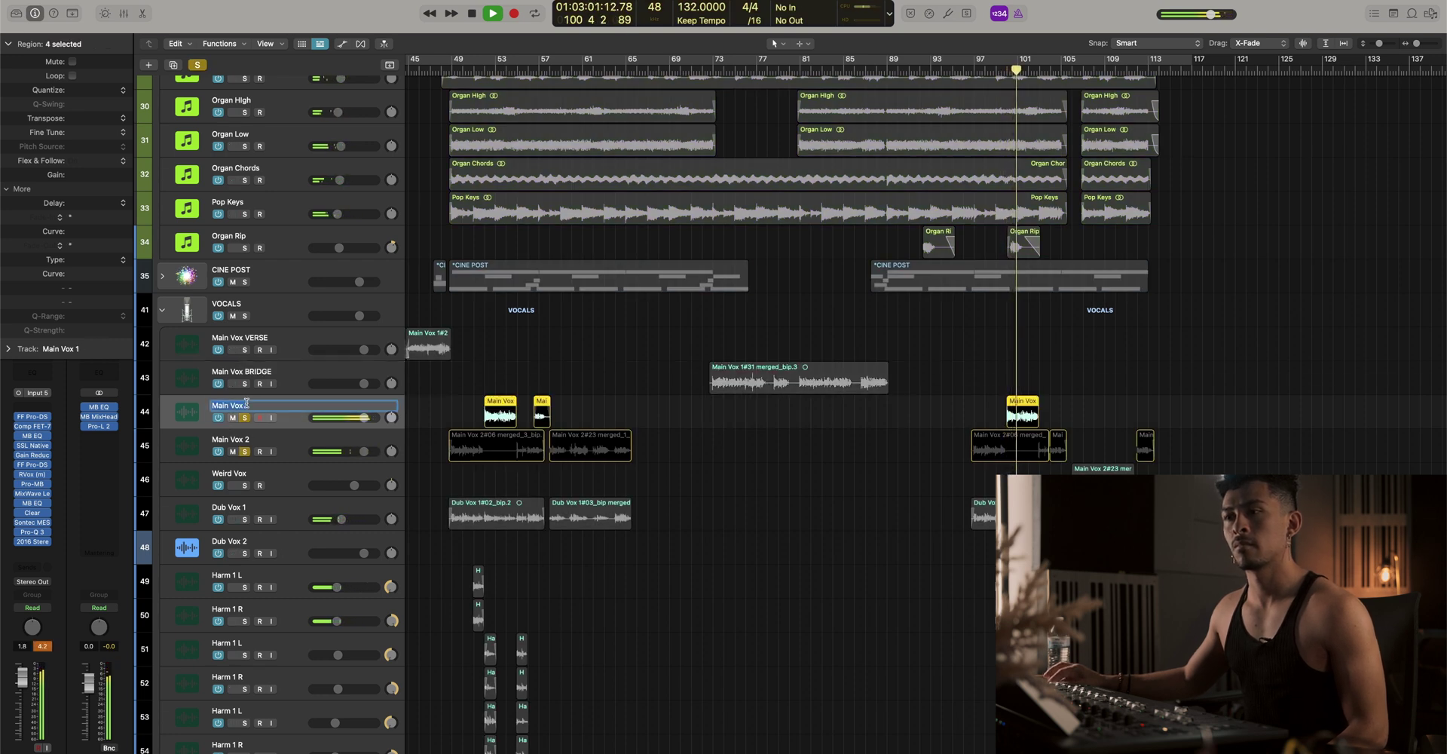
{"action": "left_click", "coordinate": [261, 405]}
{"action": "key", "text": "BackSpace"}
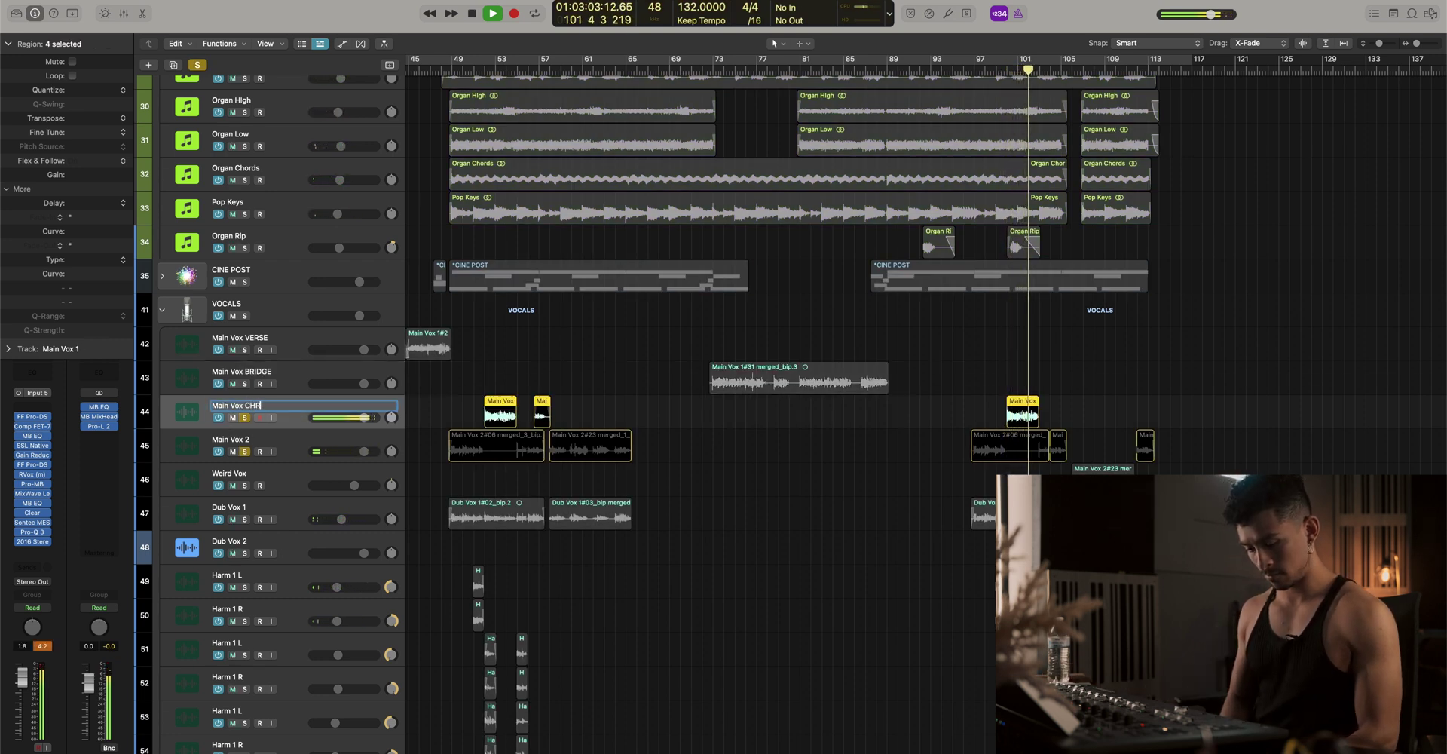
{"action": "type", "text": "CHROUS 1"}
{"action": "key", "text": "Return"}
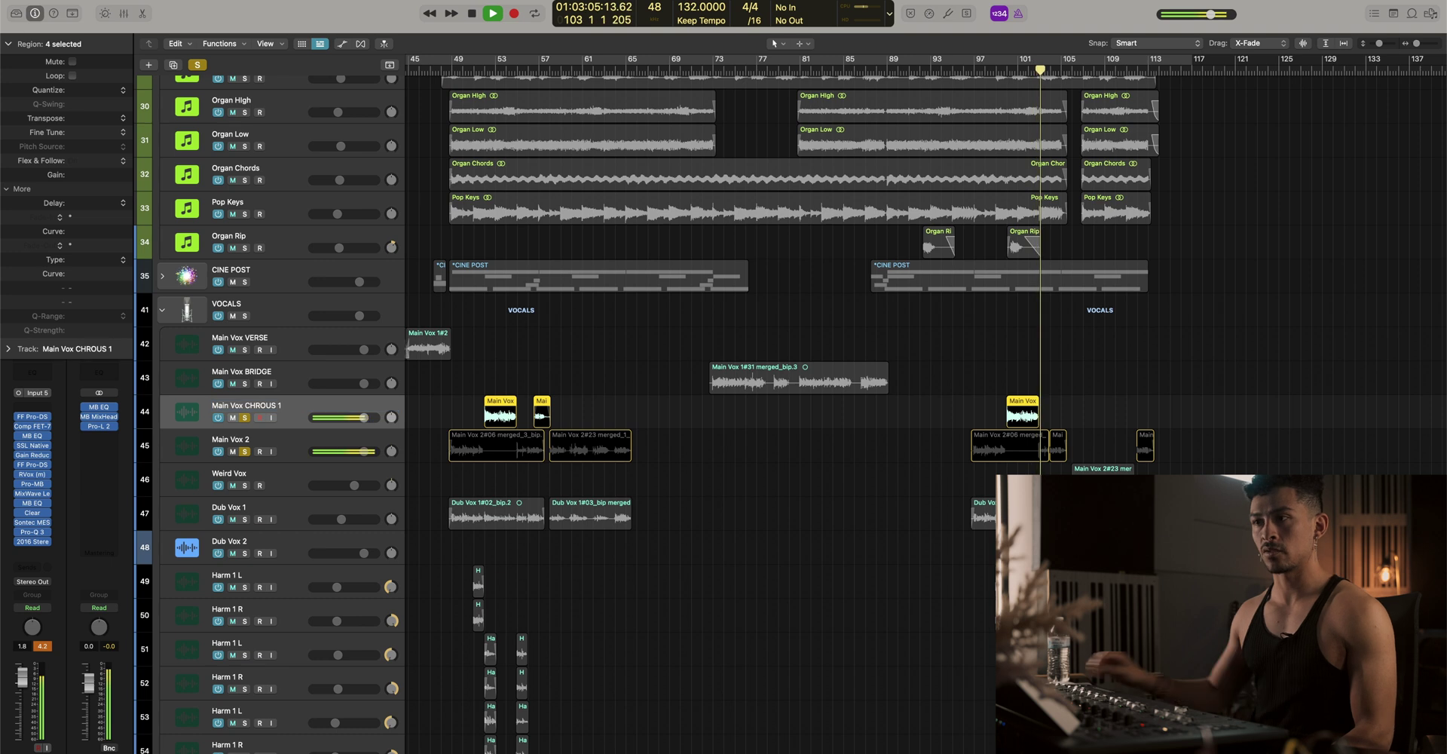
Rename the Main Vox 2 track to "Main Vox CHROUS 2"
{"action": "scroll", "coordinate": [257, 341], "scroll_direction": "down", "scroll_amount": 3}
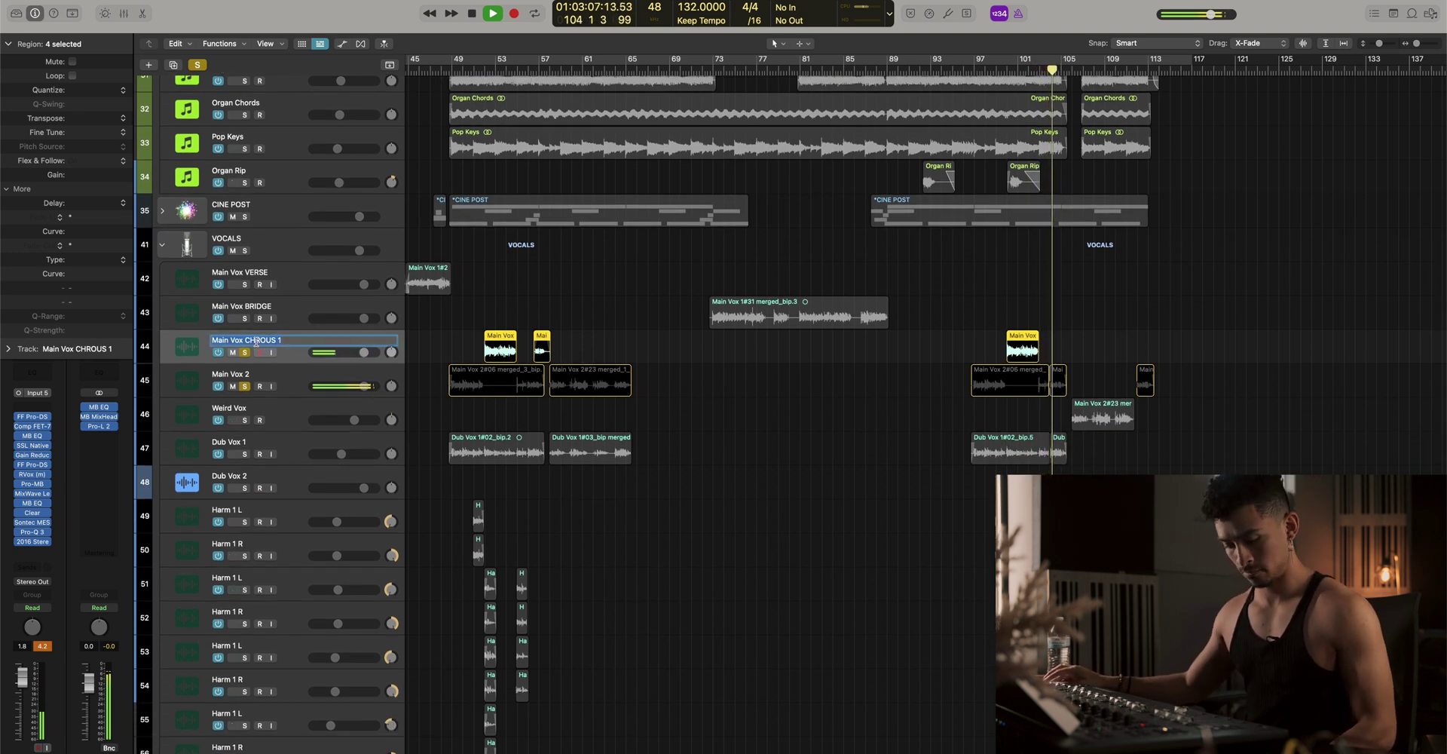
{"action": "double_click", "coordinate": [244, 372]}
{"action": "type", "text": "Main Vox CHROUS 1"}
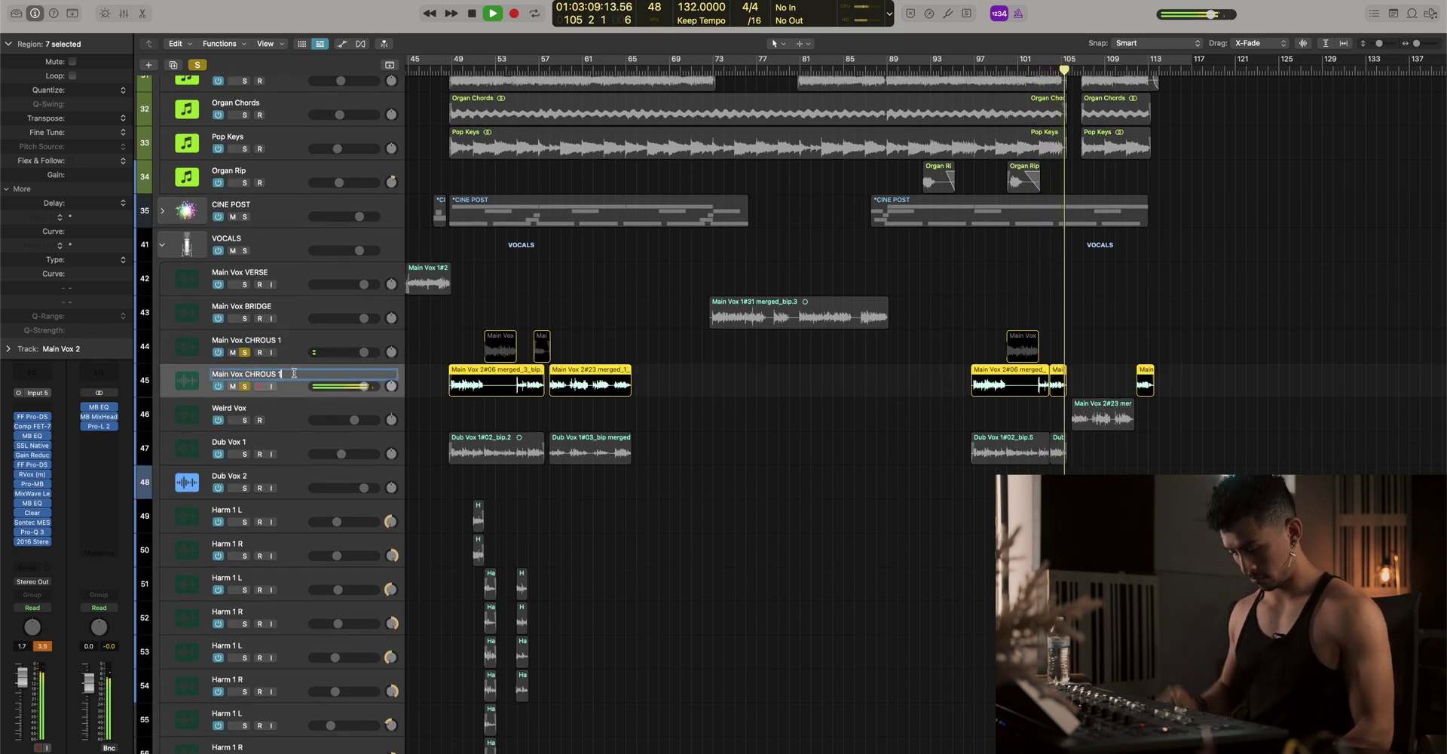
{"action": "key", "text": "BackSpace"}
{"action": "type", "text": "2"}
{"action": "key", "text": "Return"}
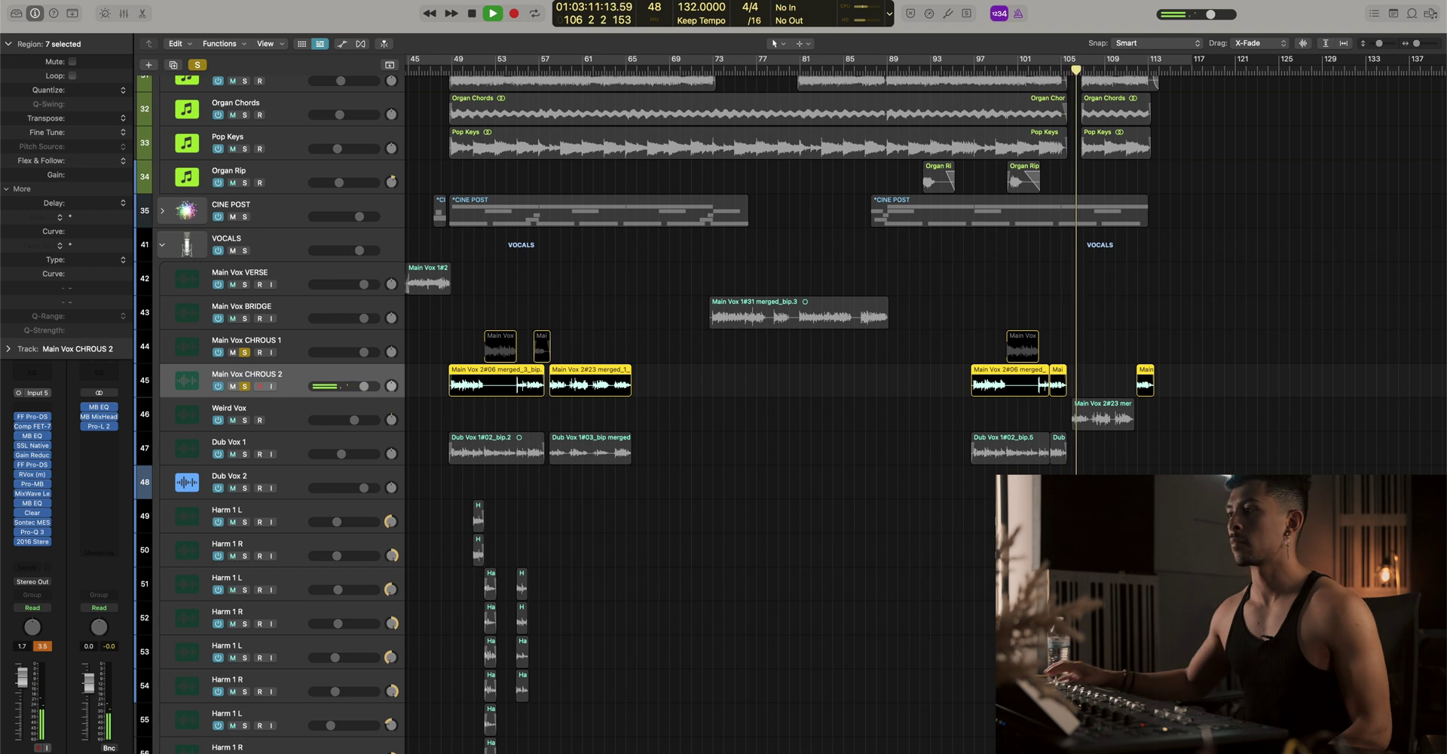
Move the Main Vox CHROUS 1 and CHROUS 2 tracks together above the Main Vox BRIDGE track, directly below Main Vox VERSE
{"action": "key", "text": "super+Left"}
{"action": "key", "text": "super+Left"}
{"action": "key", "text": "super+Left"}
{"action": "key", "text": "super+Left"}
{"action": "key", "text": "super+Right"}
{"action": "key", "text": "super+Right"}
{"action": "key", "text": "super+Right"}
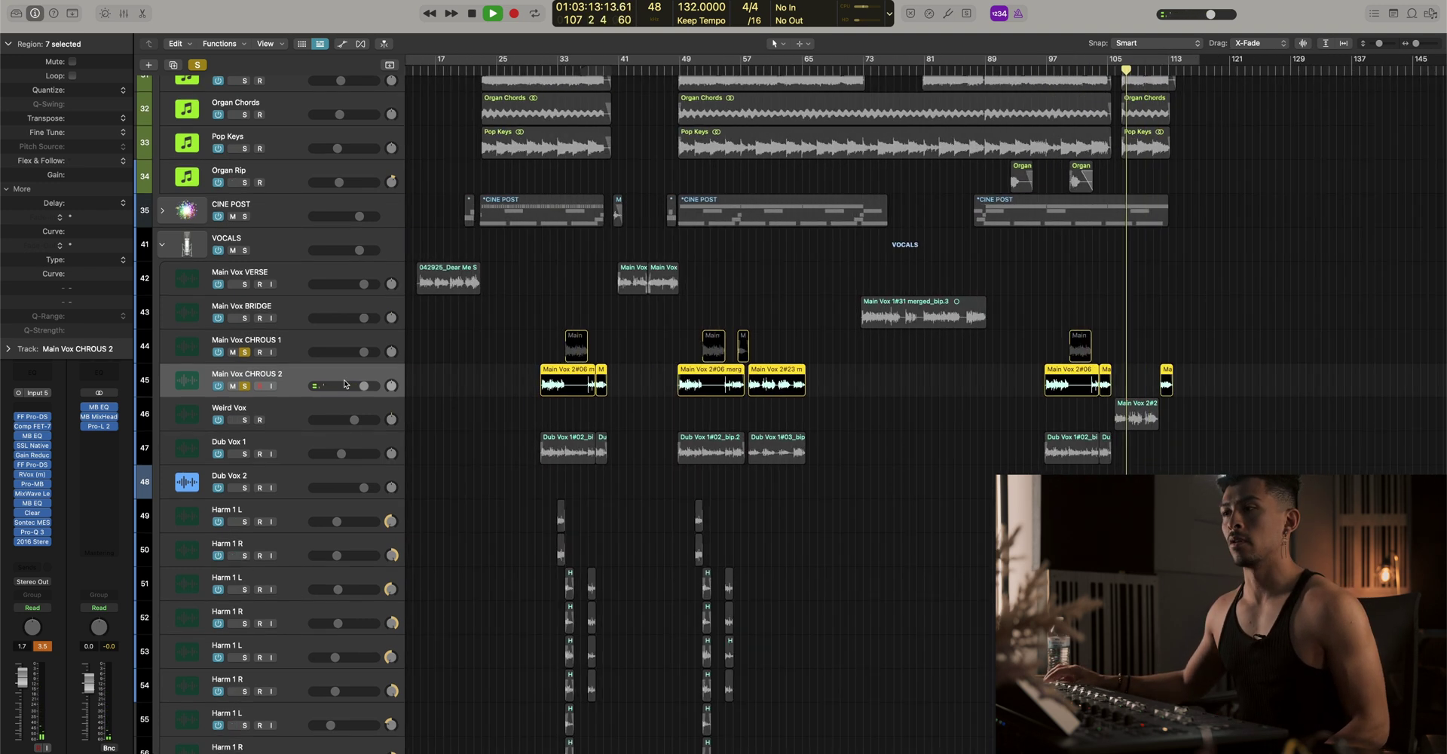
{"action": "left_click", "coordinate": [299, 351], "text": "shift"}
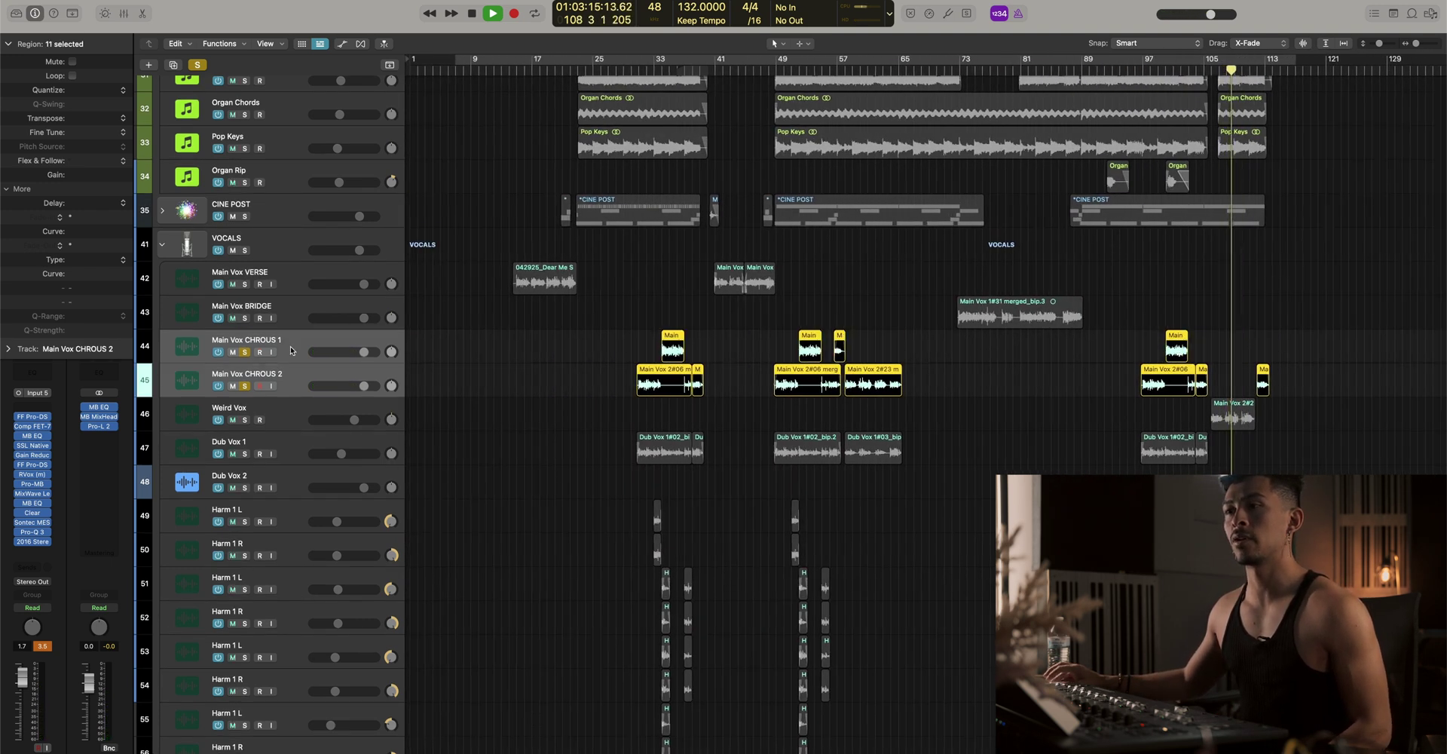
{"action": "left_click_drag", "start_coordinate": [298, 350], "coordinate": [291, 312]}
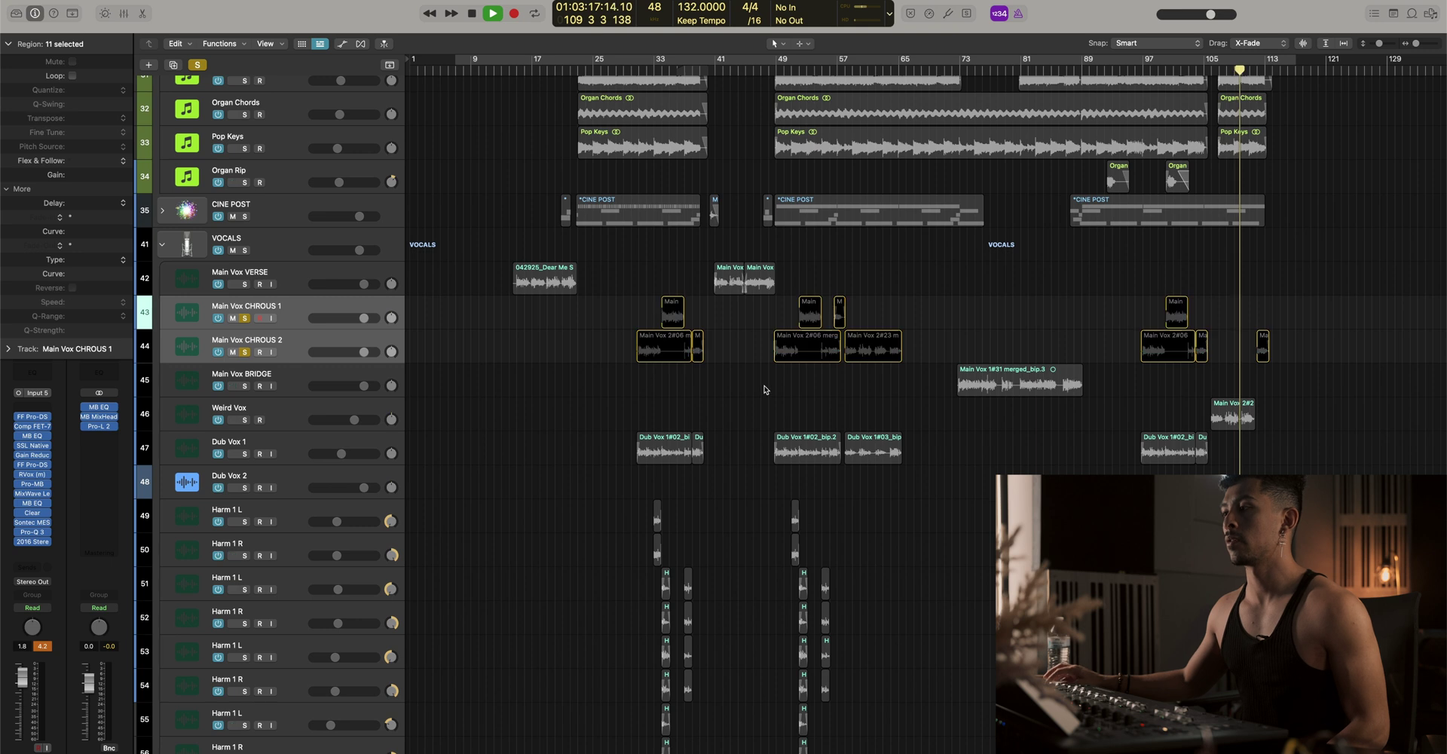
Solo the Main Vox VERSE and Main Vox BRIDGE tracks in addition to the two chorus tracks
{"action": "left_click", "coordinate": [245, 284]}
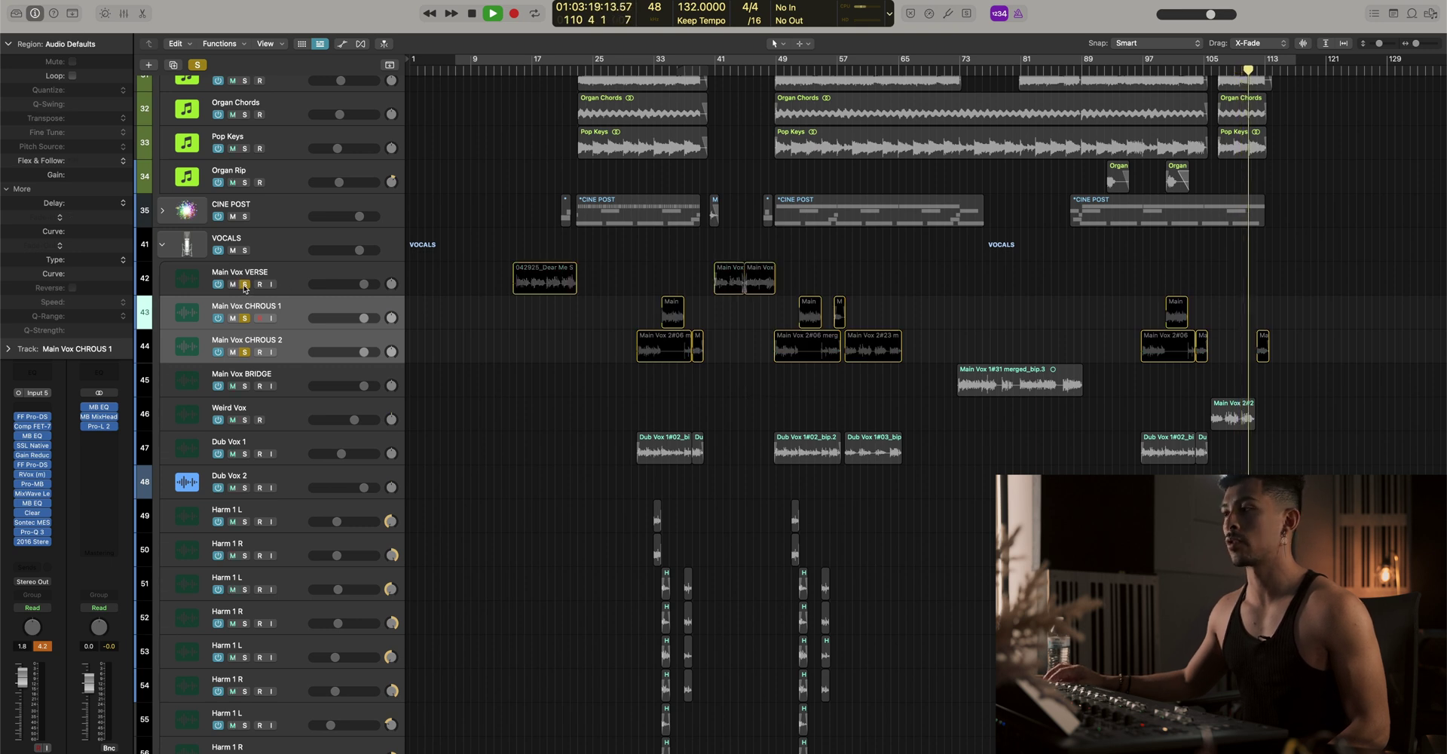
{"action": "left_click", "coordinate": [245, 285]}
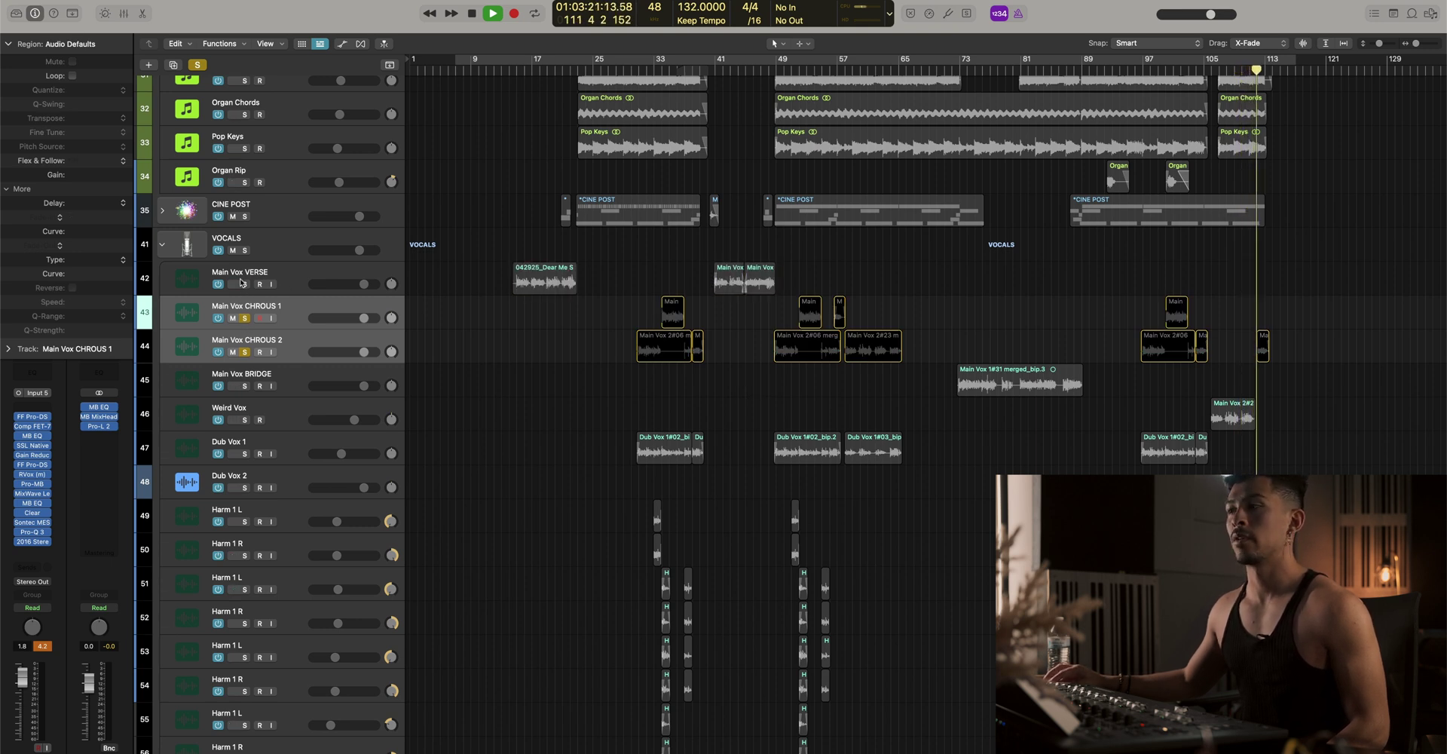
{"action": "left_click", "coordinate": [242, 283]}
{"action": "left_click", "coordinate": [244, 386]}
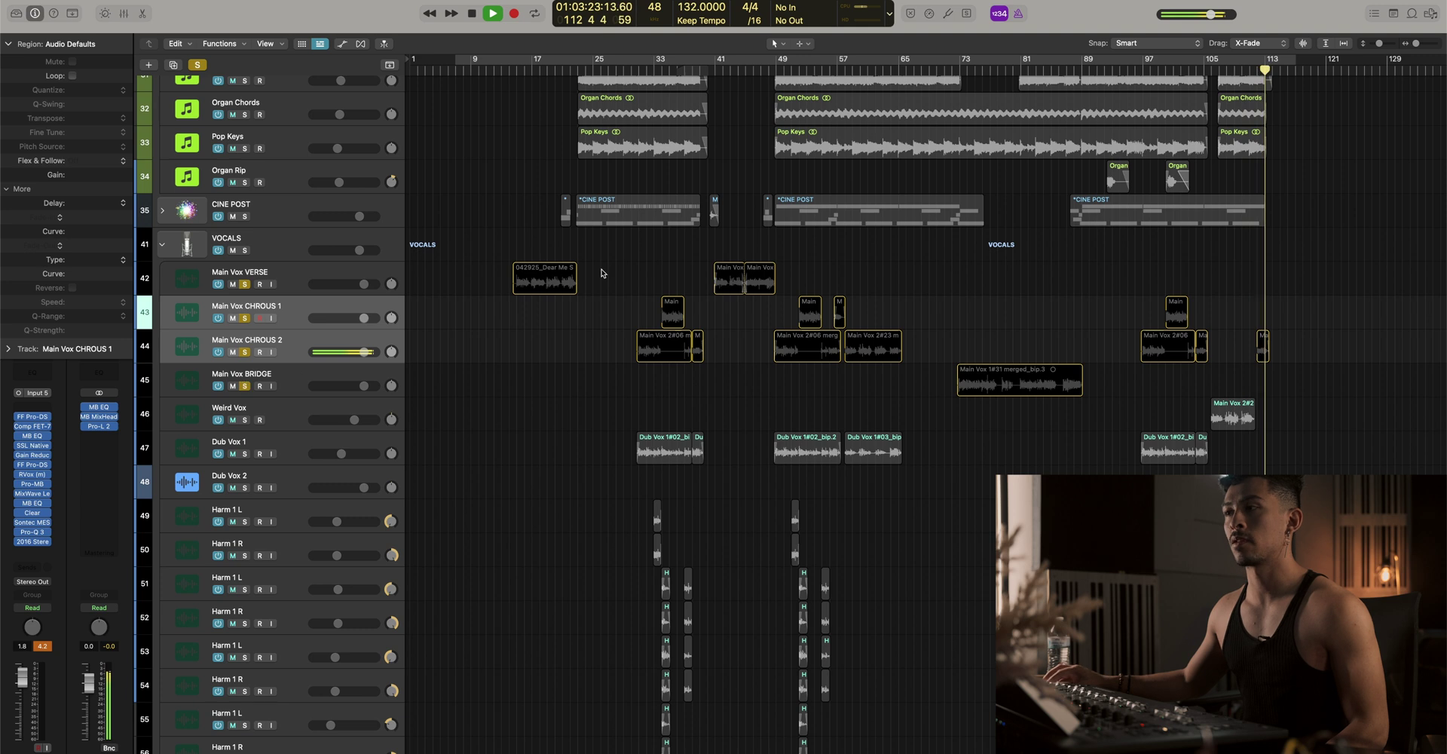
Stop playback and route the output of all four Main Vox tracks, VERSE through BRIDGE, to Bus 12
{"action": "left_click", "coordinate": [289, 376]}
{"action": "left_click", "coordinate": [291, 272], "text": "shift"}
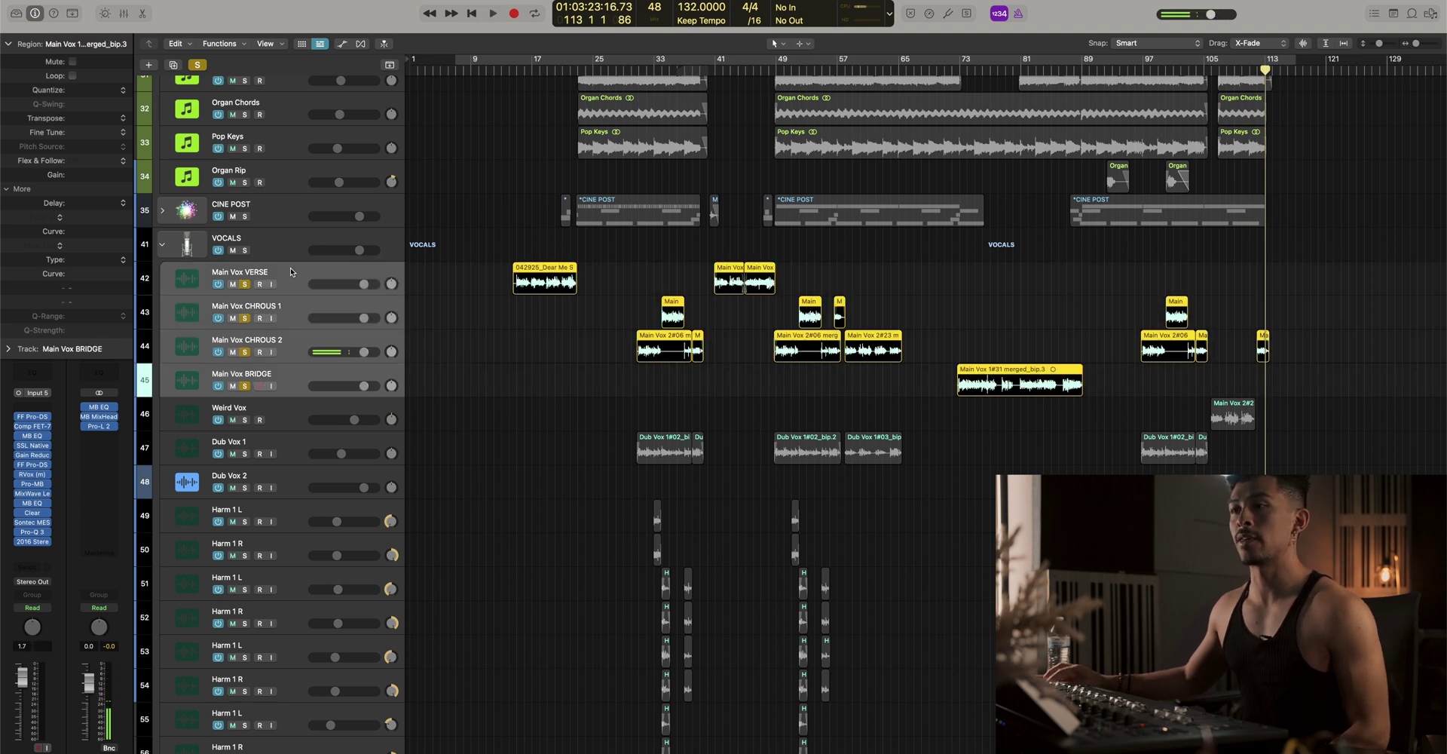
{"action": "left_click", "coordinate": [28, 583]}
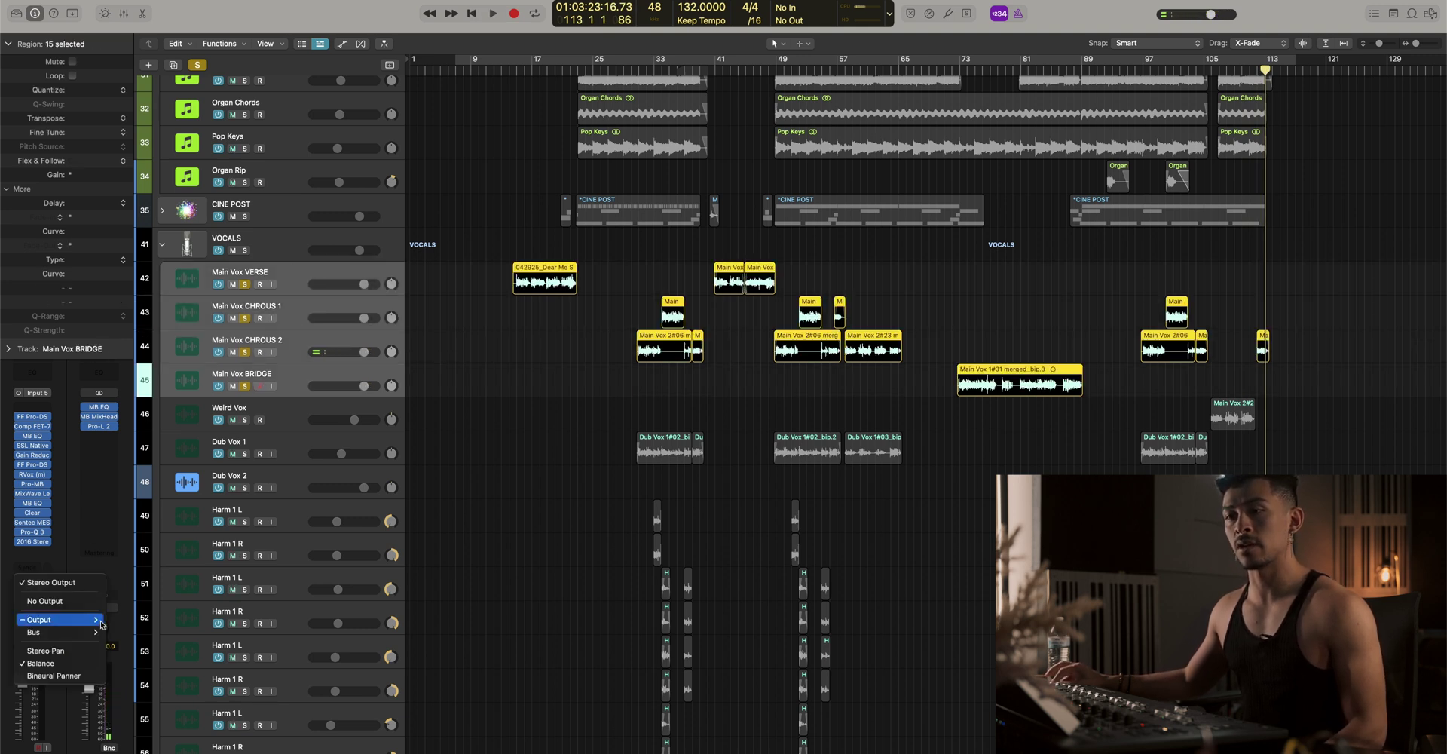
{"action": "mouse_move", "coordinate": [45, 631]}
{"action": "left_click", "coordinate": [146, 429]}
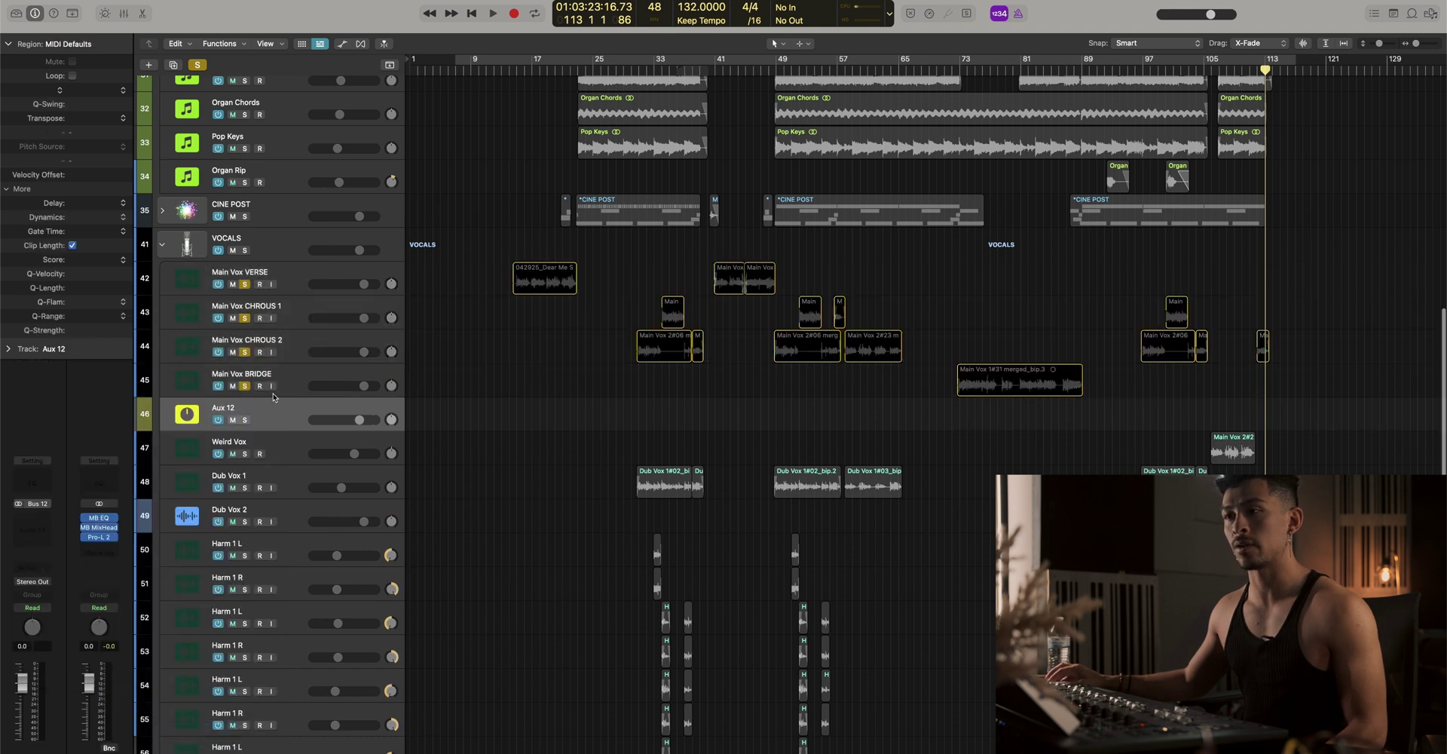
Rename the Aux 12 track below Main Vox BRIDGE to "MAIN VOX MASTER"
{"action": "left_click", "coordinate": [291, 374]}
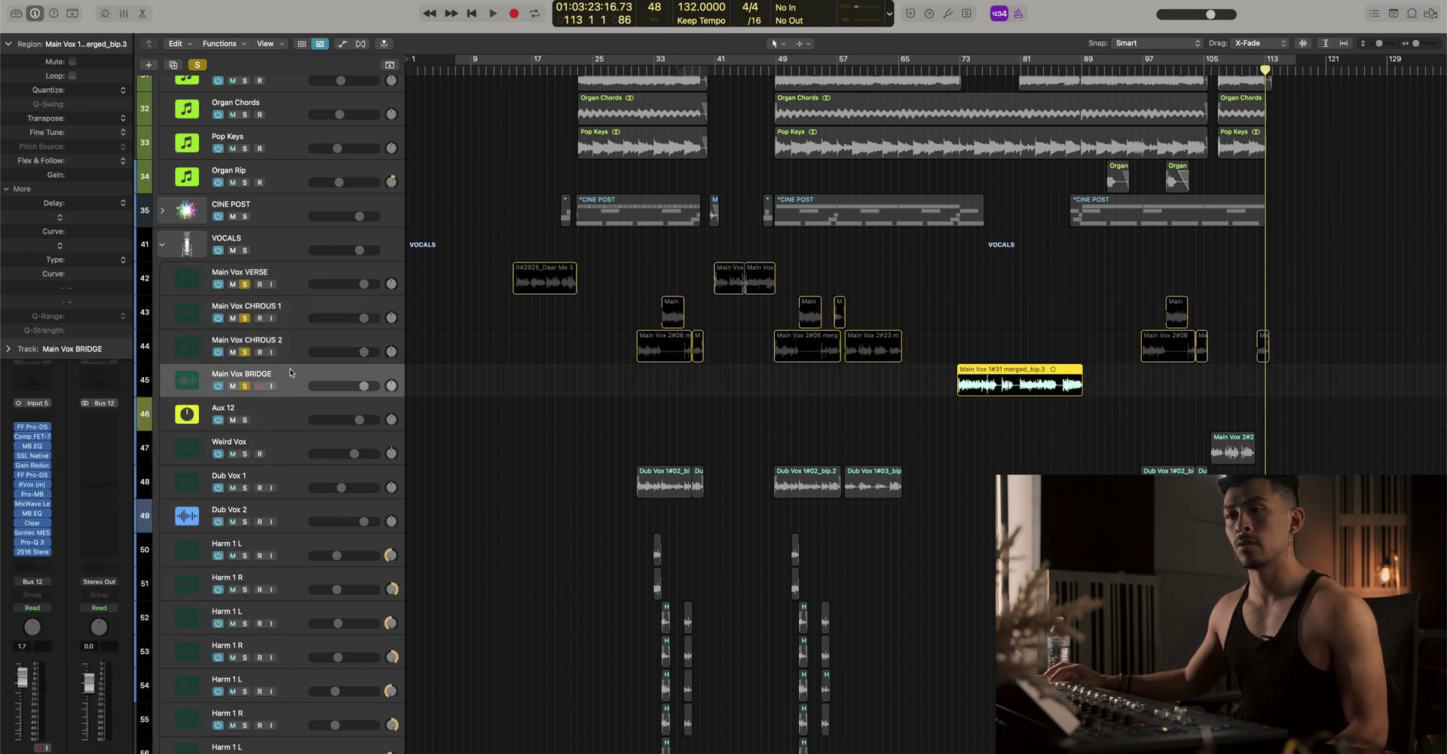
{"action": "double_click", "coordinate": [249, 411]}
{"action": "type", "text": "MAIN VOX MASTER"}
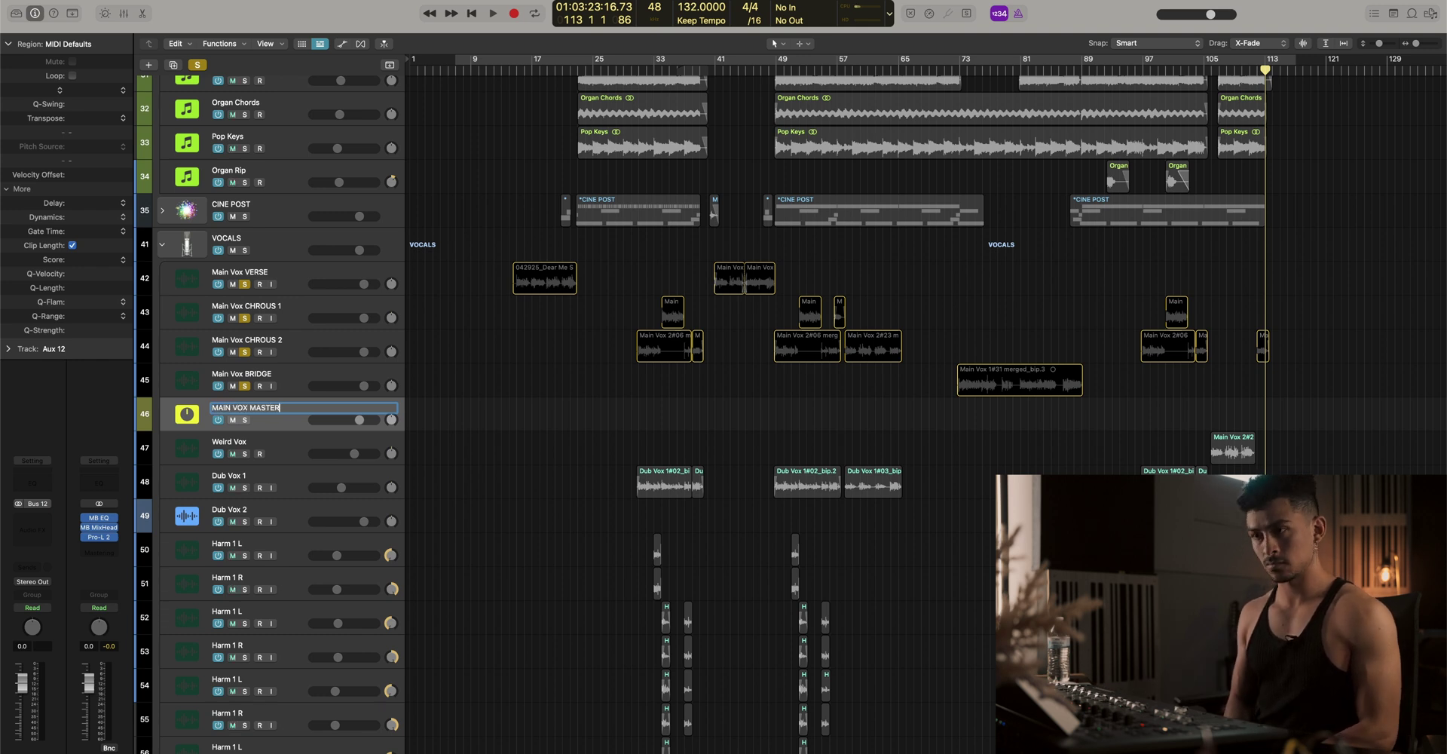
{"action": "key", "text": "Return"}
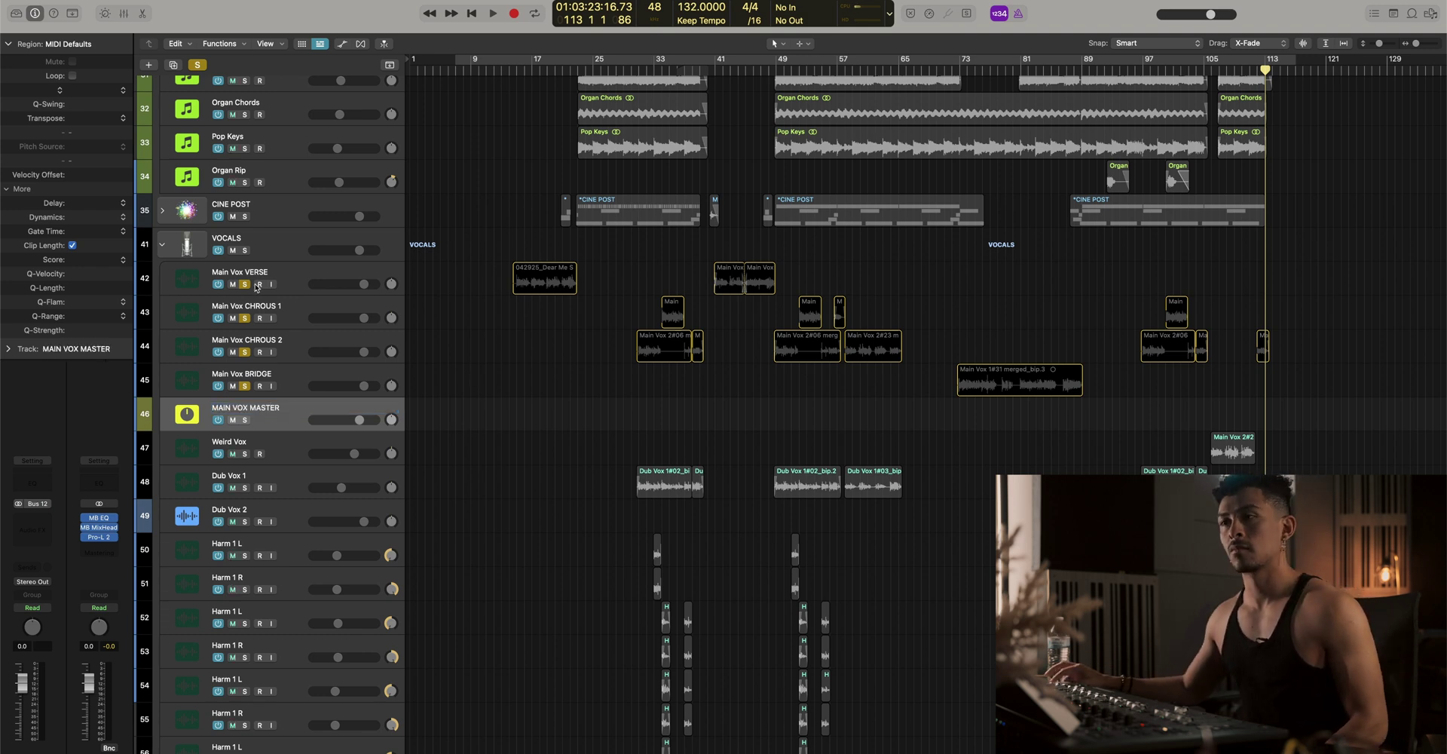
Turn off solo on all four Main Vox tracks, leaving MAIN VOX MASTER unsoloed as well
{"action": "left_click_drag", "start_coordinate": [245, 284], "coordinate": [245, 404]}
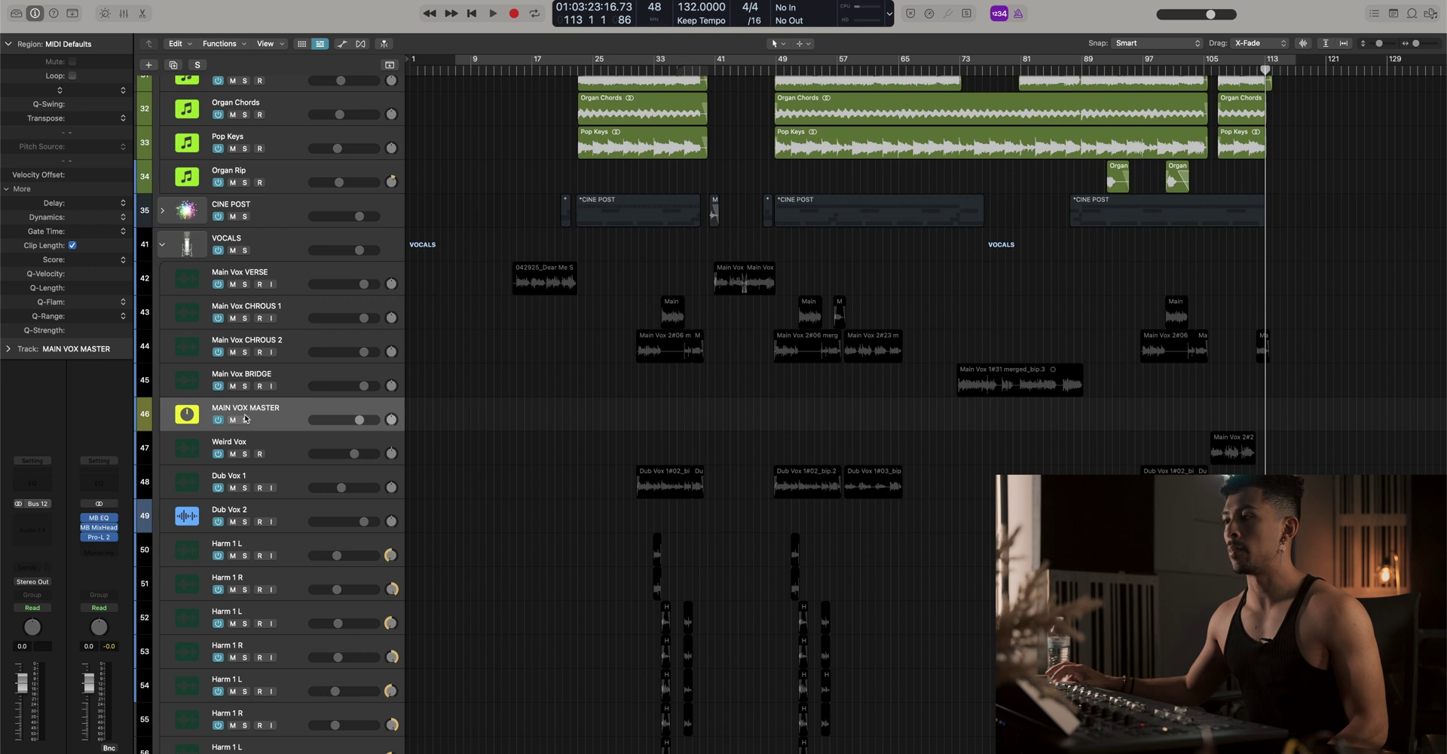
{"action": "left_click", "coordinate": [245, 419]}
{"action": "left_click", "coordinate": [246, 421]}
Solo the Weird Vox track and audition its region from about bar 108
{"action": "left_click", "coordinate": [289, 446]}
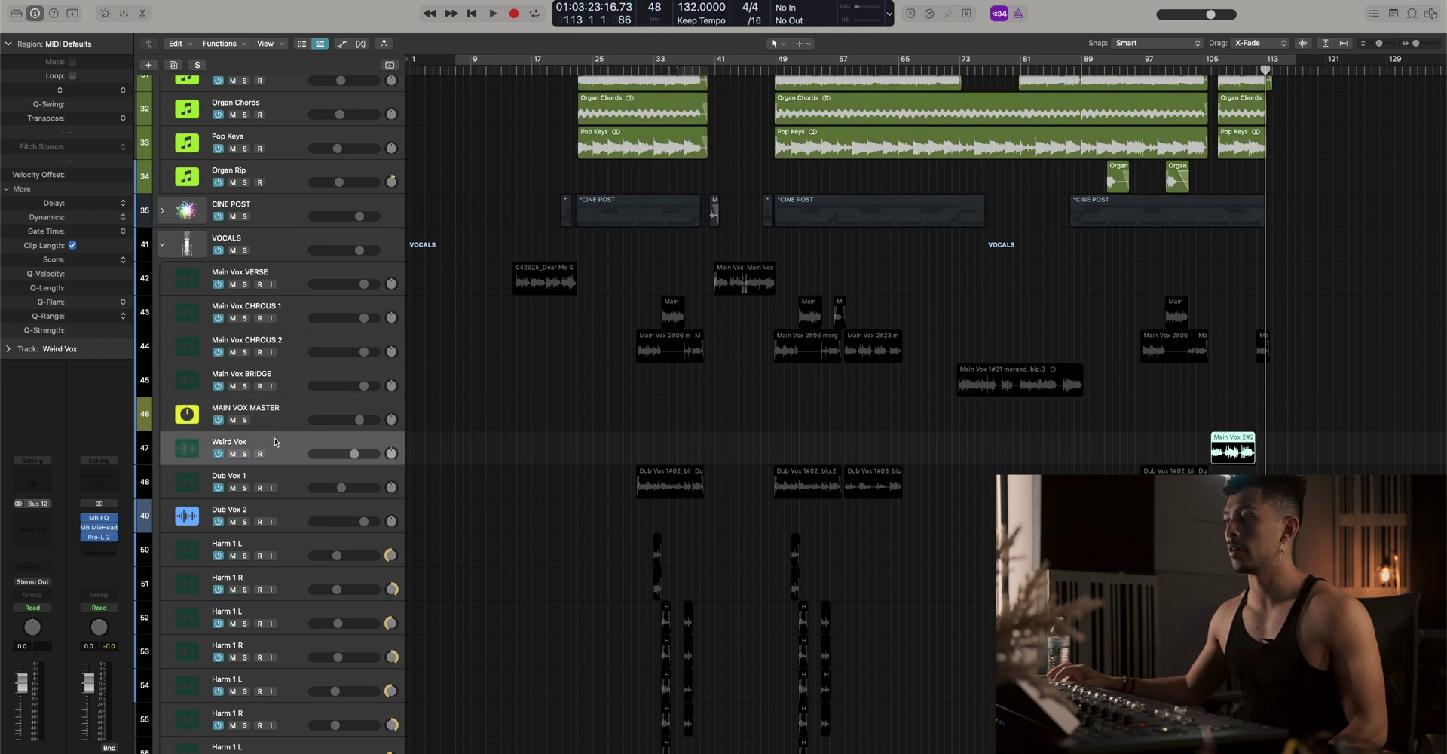
{"action": "left_click", "coordinate": [245, 454]}
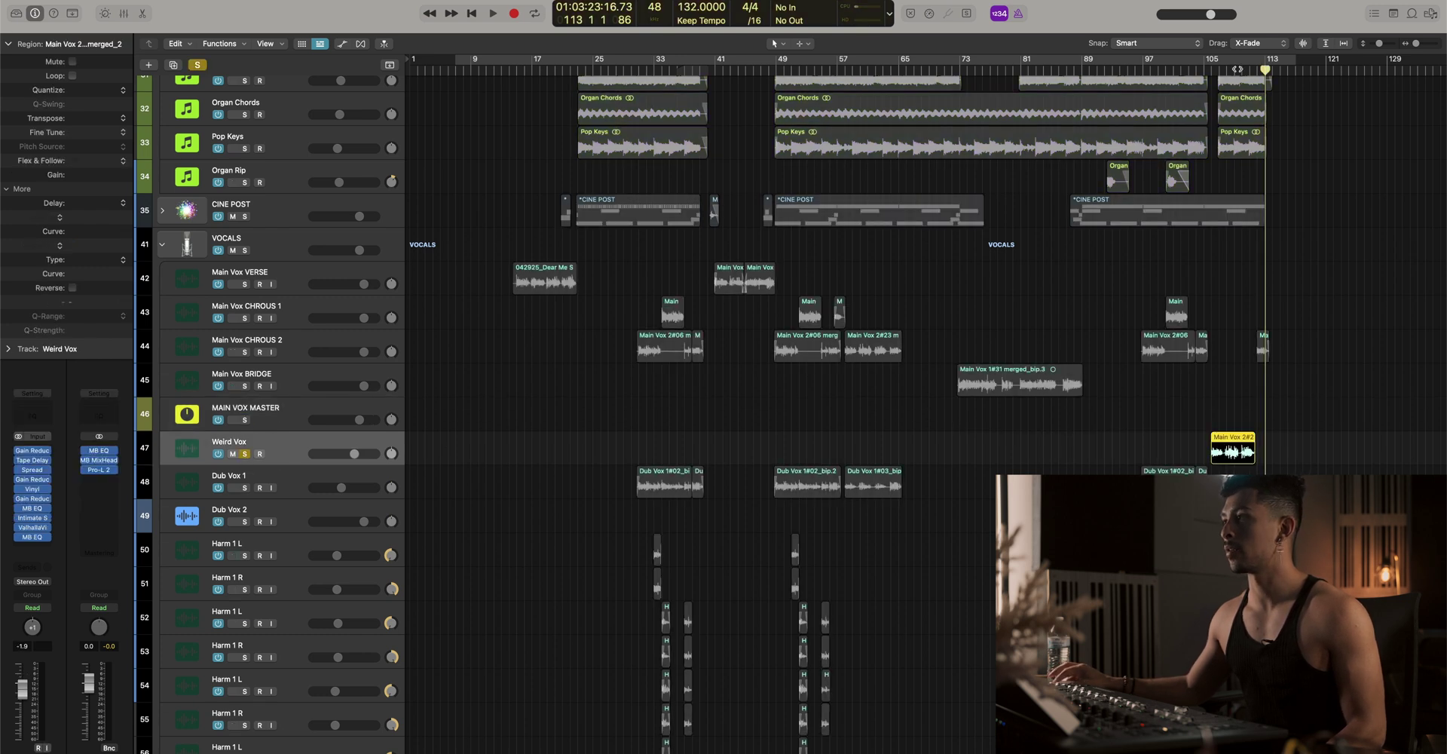
{"action": "left_click", "coordinate": [1226, 70]}
{"action": "scroll", "coordinate": [459, 487], "scroll_direction": "down", "scroll_amount": 5}
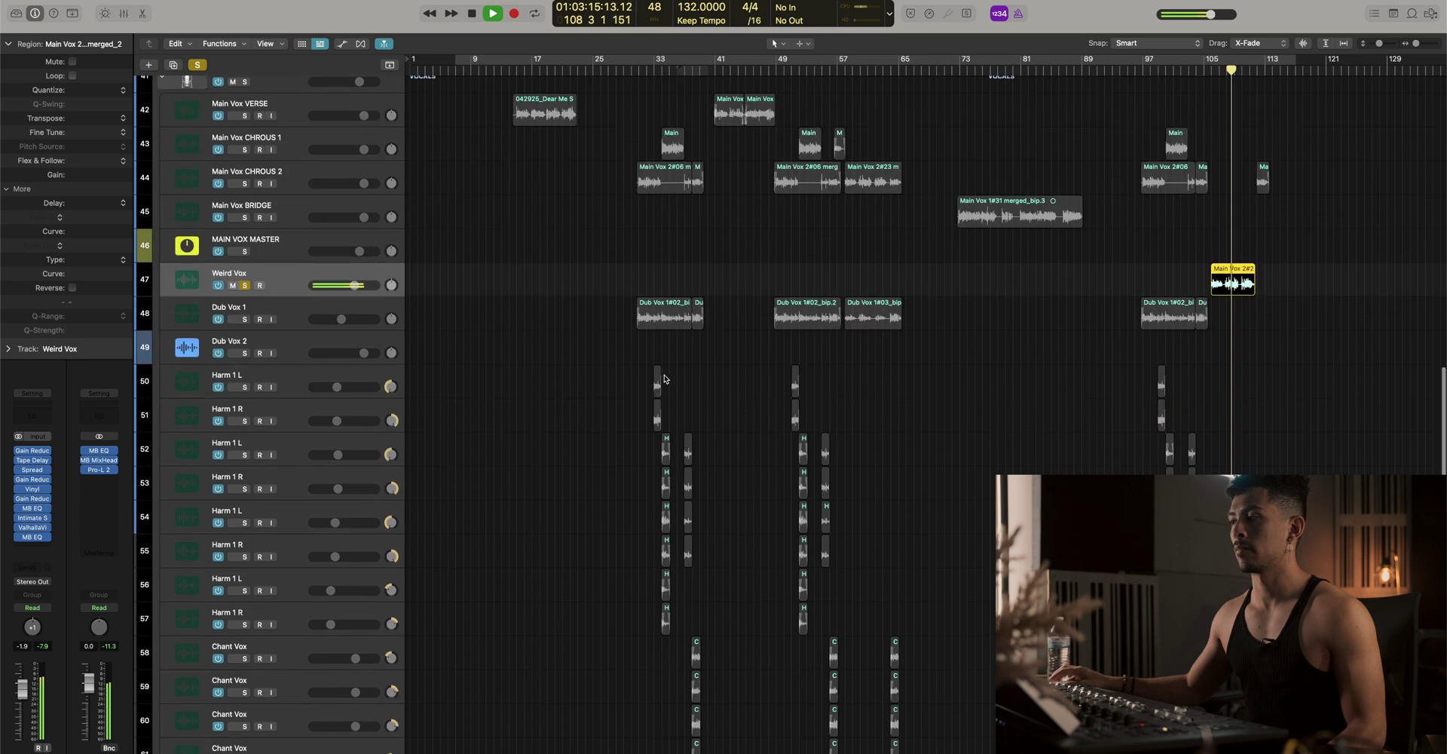
{"action": "scroll", "coordinate": [459, 351], "scroll_direction": "right", "scroll_amount": 1}
{"action": "scroll", "coordinate": [460, 351], "scroll_direction": "down", "scroll_amount": 3}
{"action": "scroll", "coordinate": [460, 353], "scroll_direction": "down", "scroll_amount": 2}
{"action": "key", "text": "space"}
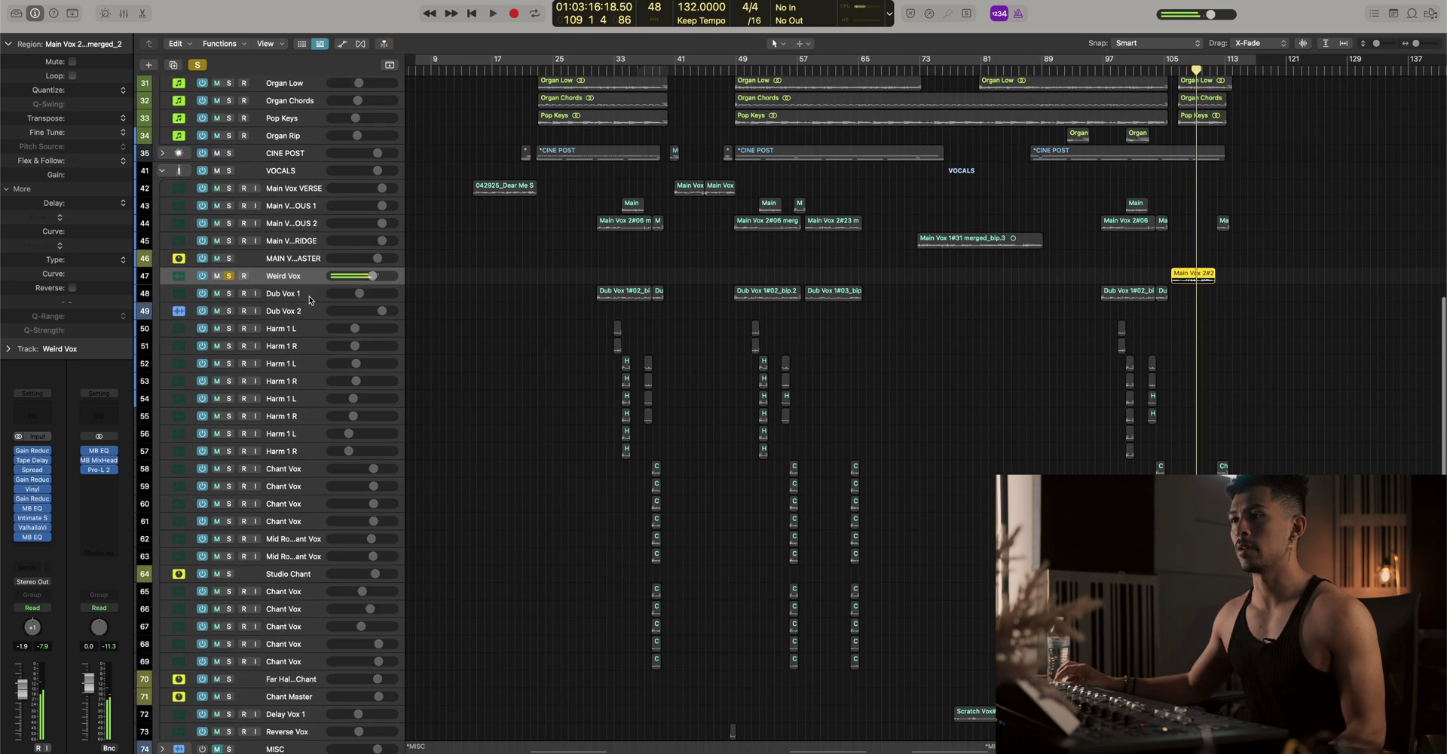
Move the Weird Vox track from below MAIN VOX MASTER far down the vocals, near the Chant Master track
{"action": "left_click_drag", "start_coordinate": [297, 280], "coordinate": [365, 683]}
{"action": "scroll", "coordinate": [268, 523], "scroll_direction": "up", "scroll_amount": 5}
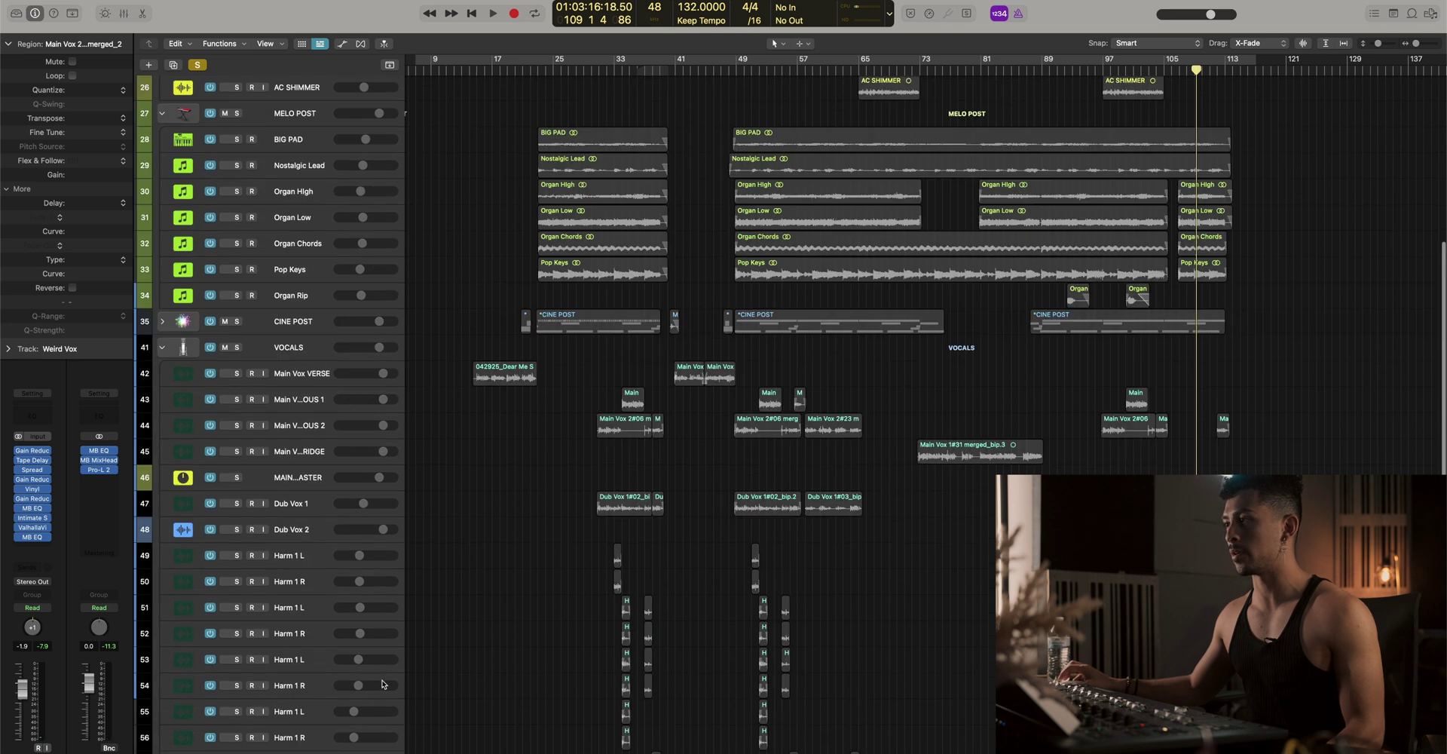
{"action": "scroll", "coordinate": [268, 523], "scroll_direction": "up", "scroll_amount": 3}
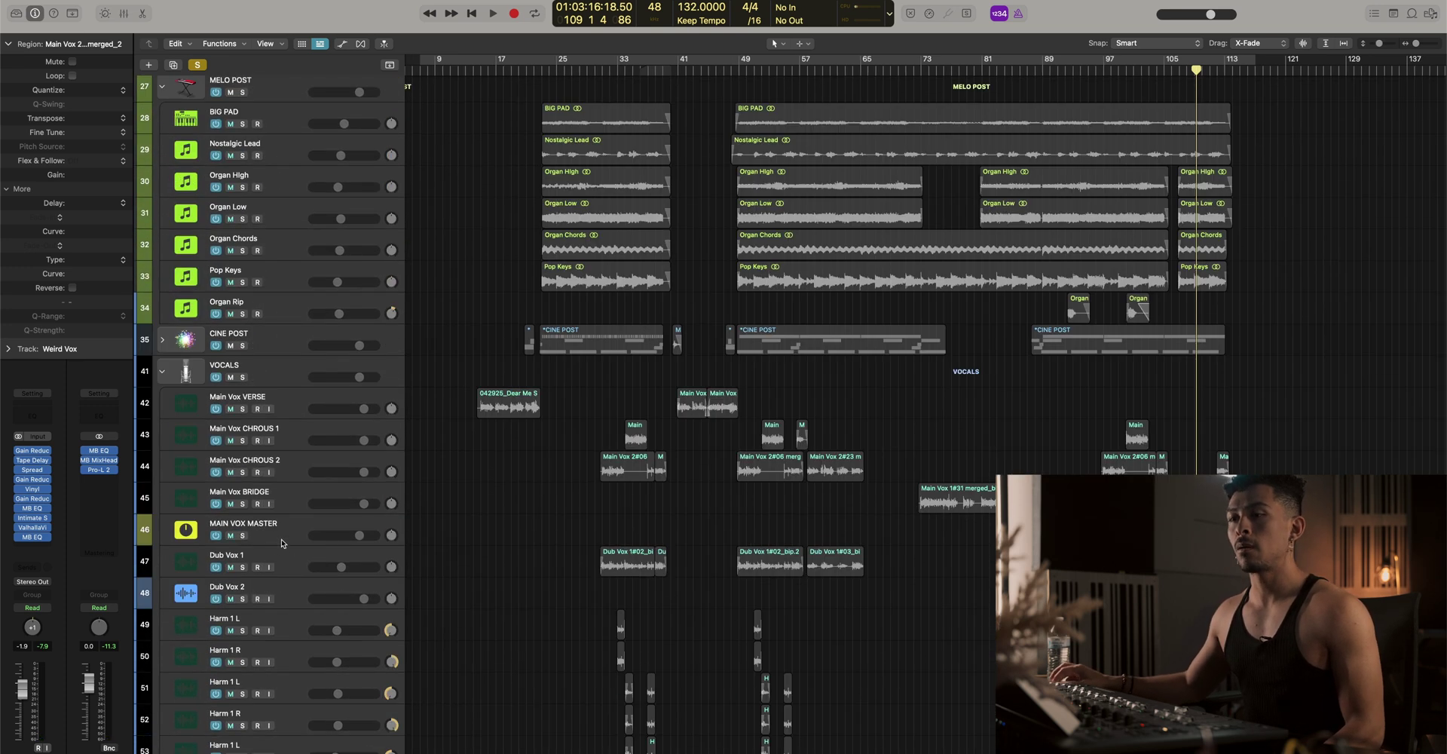
Delete the empty Dub Vox 2 track below Dub Vox 1
{"action": "left_click", "coordinate": [279, 562]}
{"action": "scroll", "coordinate": [276, 528], "scroll_direction": "down", "scroll_amount": 3}
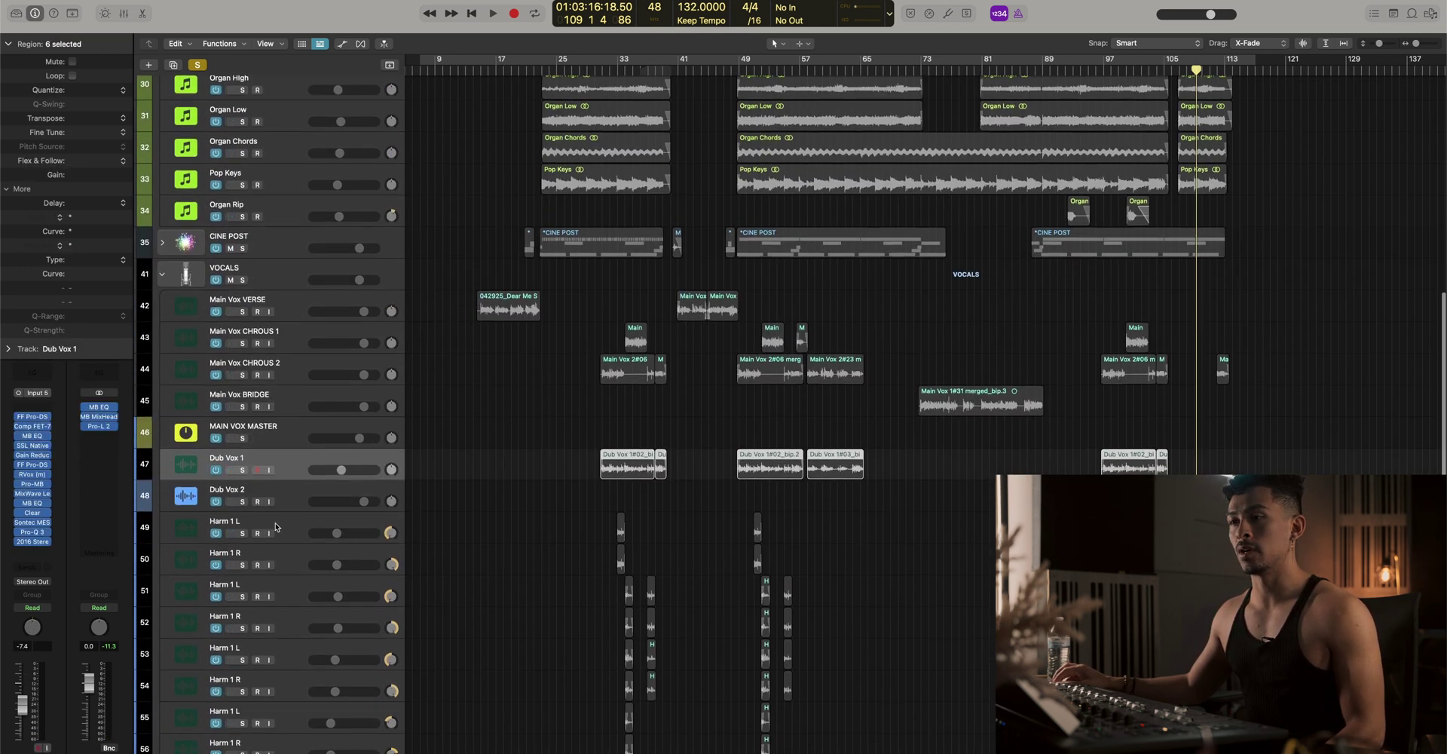
{"action": "left_click", "coordinate": [282, 505]}
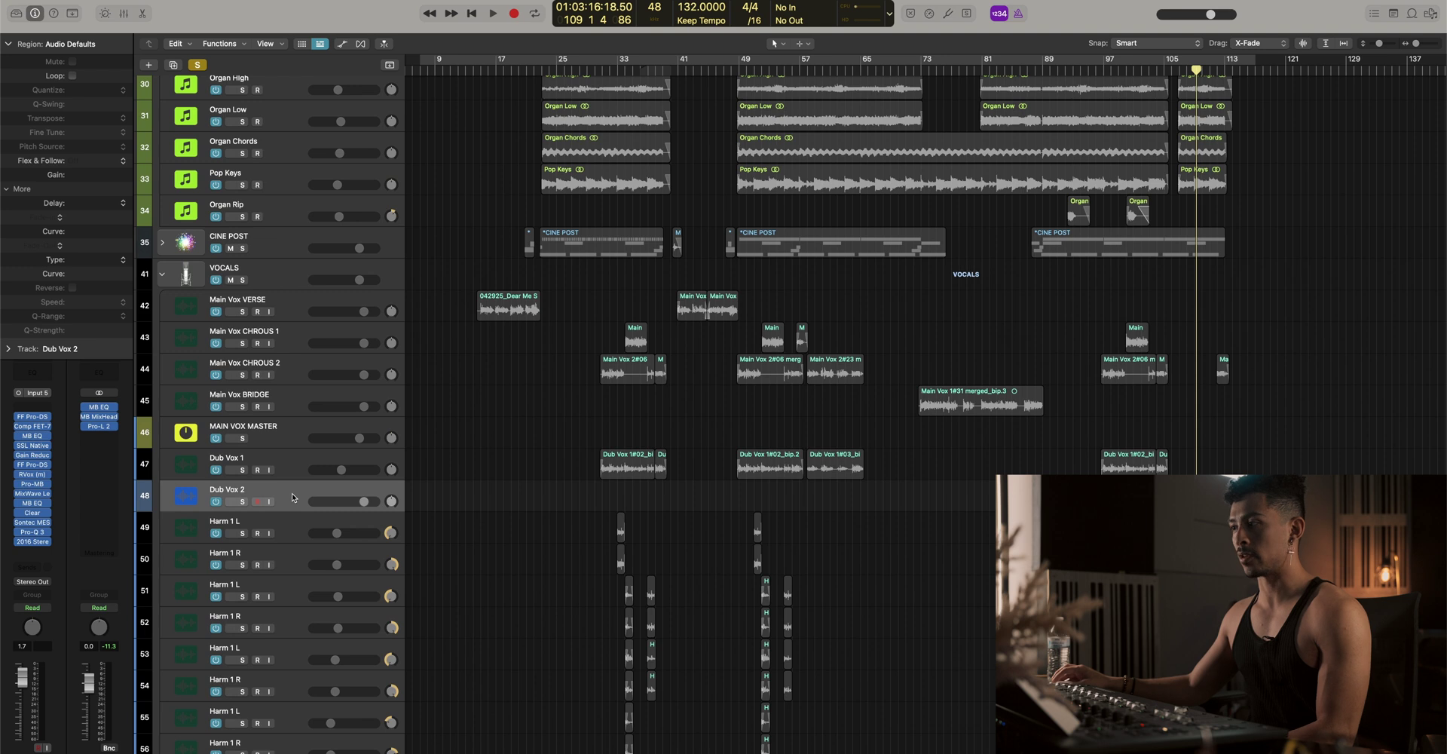
{"action": "key", "text": "super+BackSpace"}
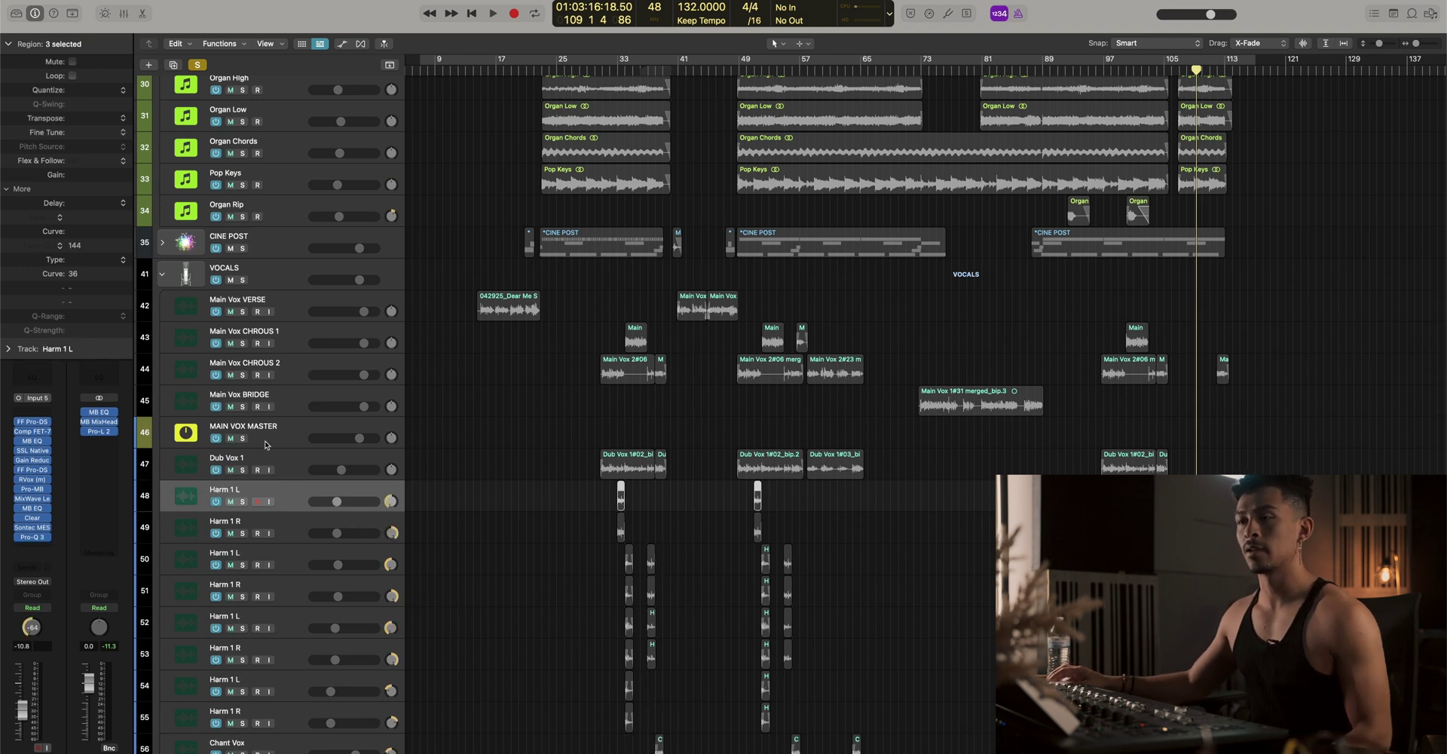
Audition the four upper Harm 1 L and R tracks below Dub Vox 1, soloed from about bar 32
{"action": "left_click", "coordinate": [243, 457]}
{"action": "key", "text": "super+Down"}
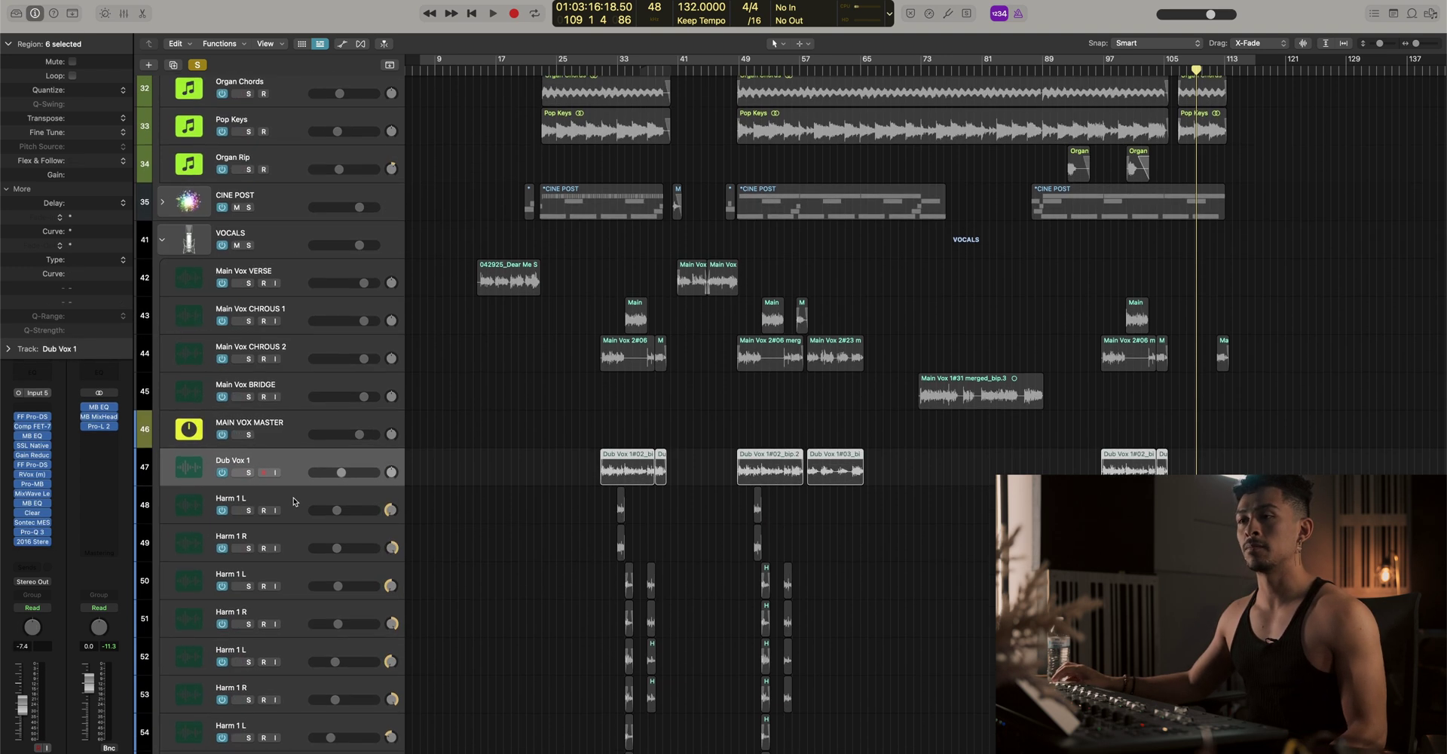
{"action": "scroll", "coordinate": [292, 500], "scroll_direction": "down", "scroll_amount": 4}
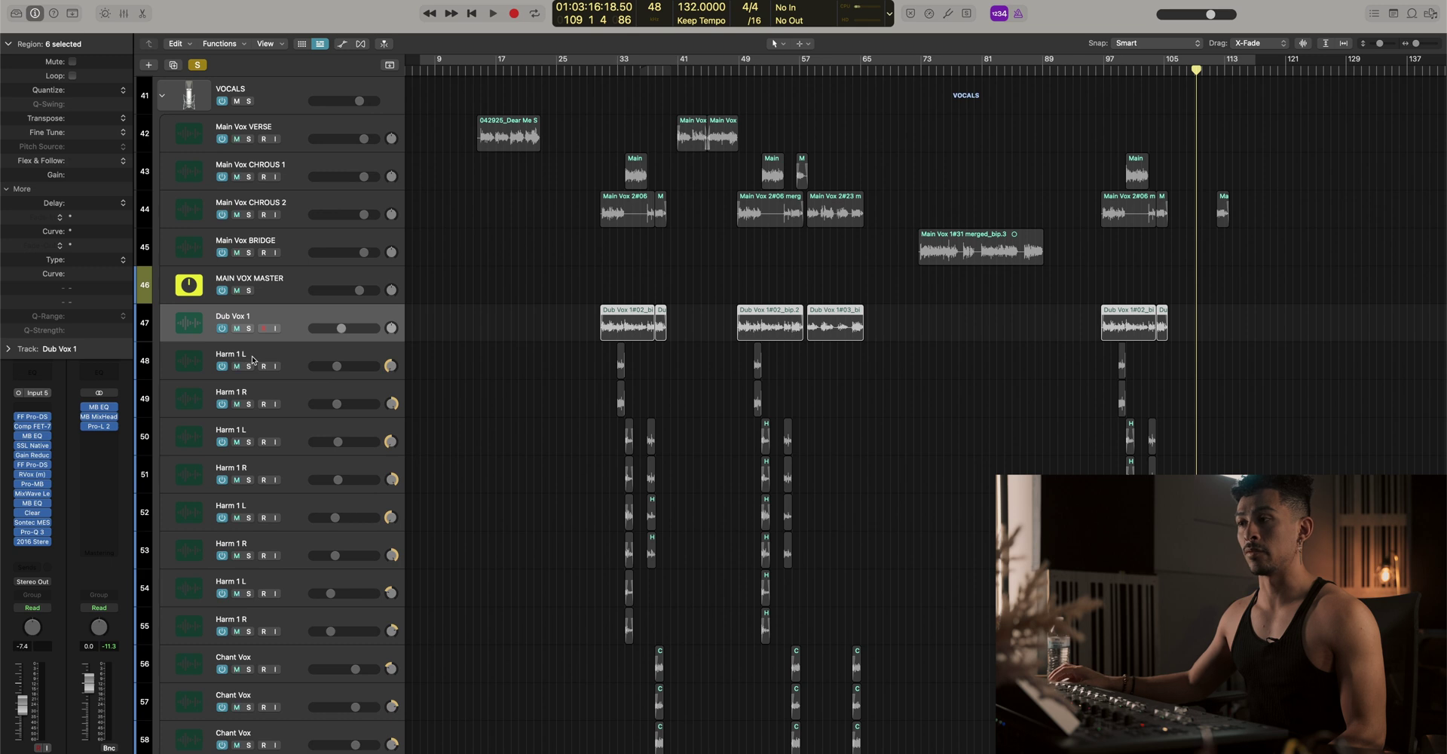
{"action": "scroll", "coordinate": [280, 434], "scroll_direction": "down", "scroll_amount": 5}
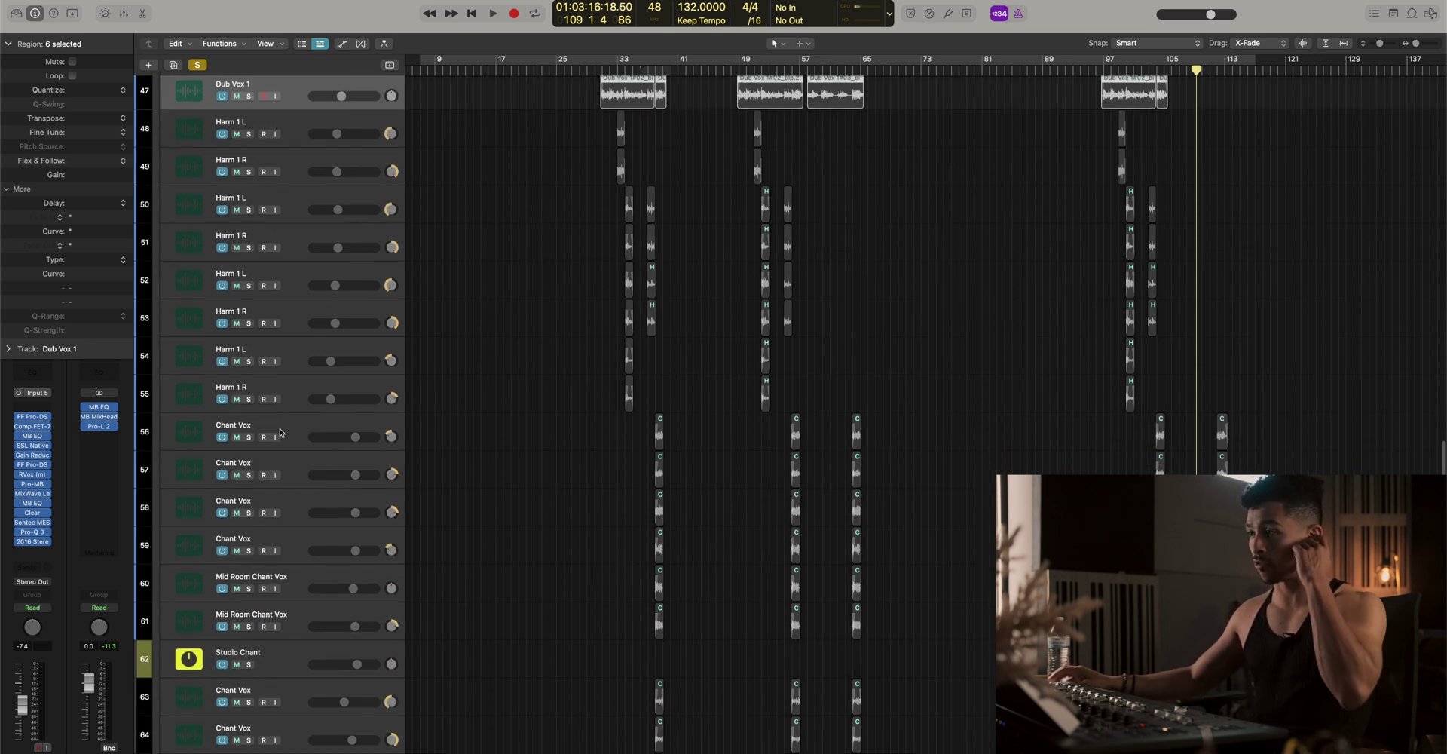
{"action": "scroll", "coordinate": [280, 432], "scroll_direction": "up", "scroll_amount": 4}
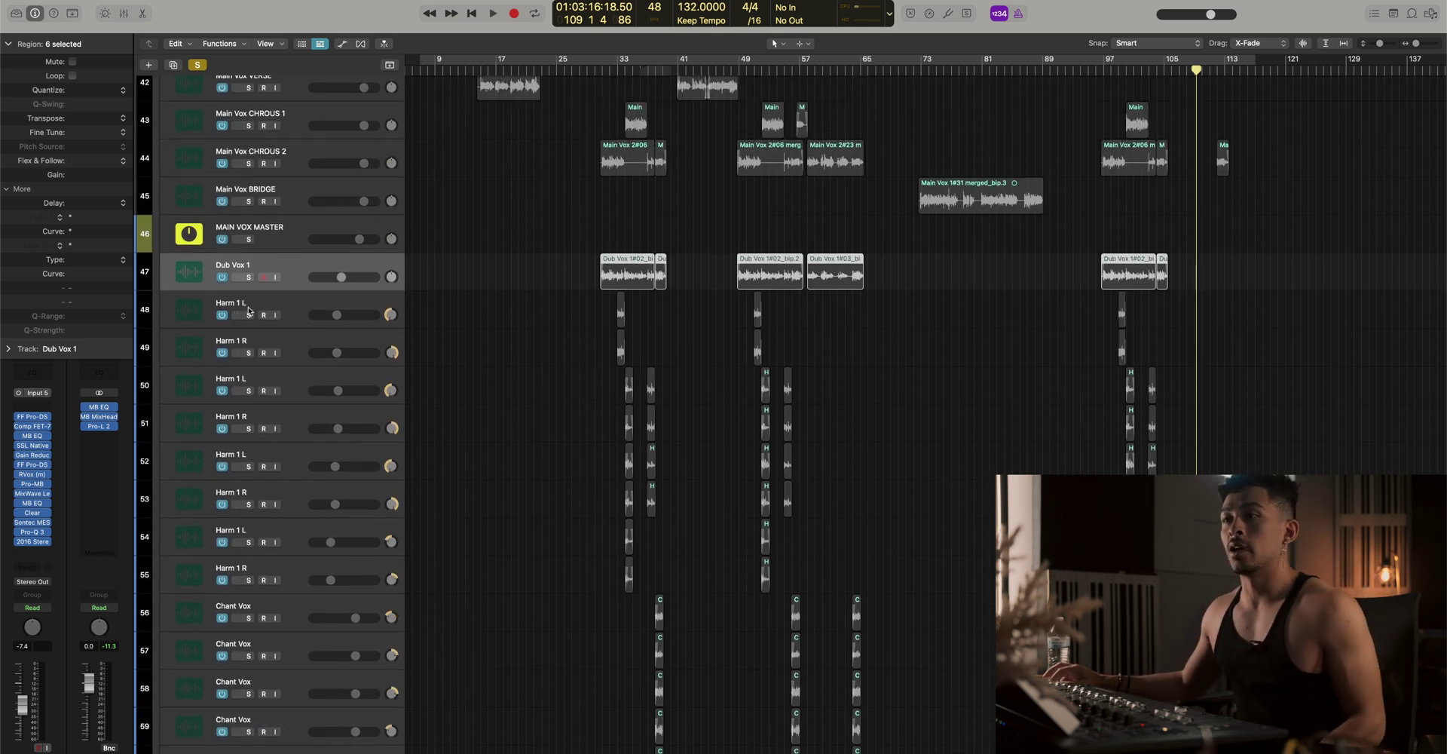
{"action": "left_click", "coordinate": [619, 70]}
{"action": "key", "text": "space"}
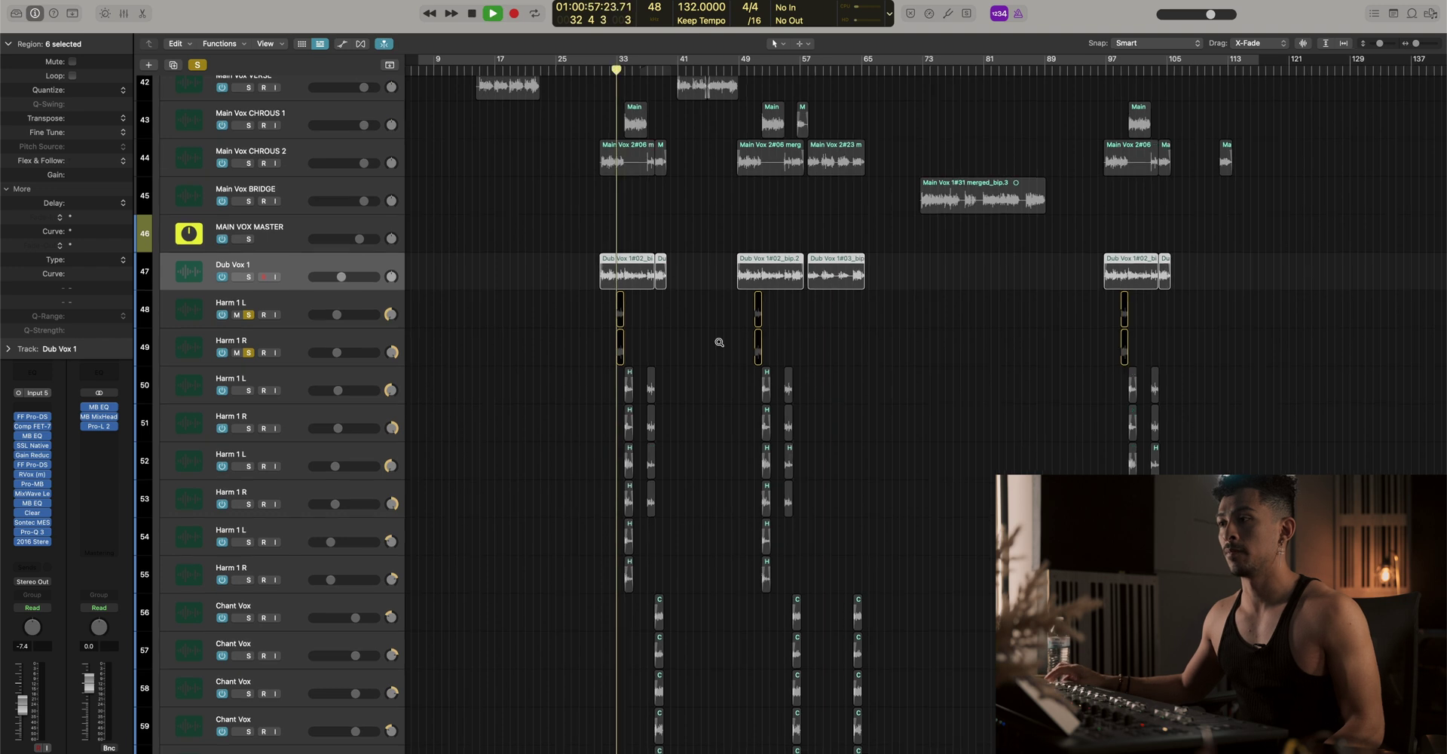
{"action": "scroll", "coordinate": [718, 343], "scroll_direction": "up", "scroll_amount": 5}
{"action": "left_click_drag", "start_coordinate": [249, 390], "coordinate": [249, 428]}
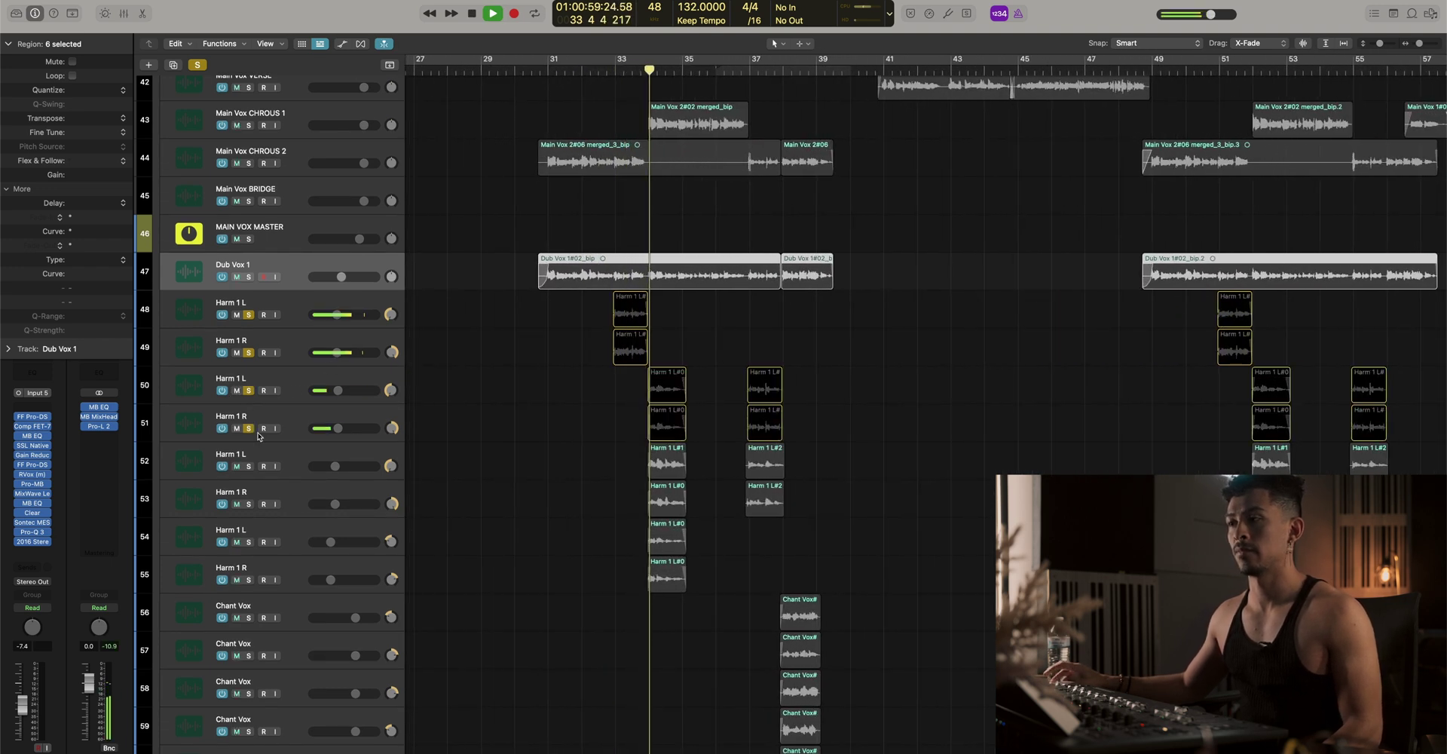
{"action": "key", "text": "space"}
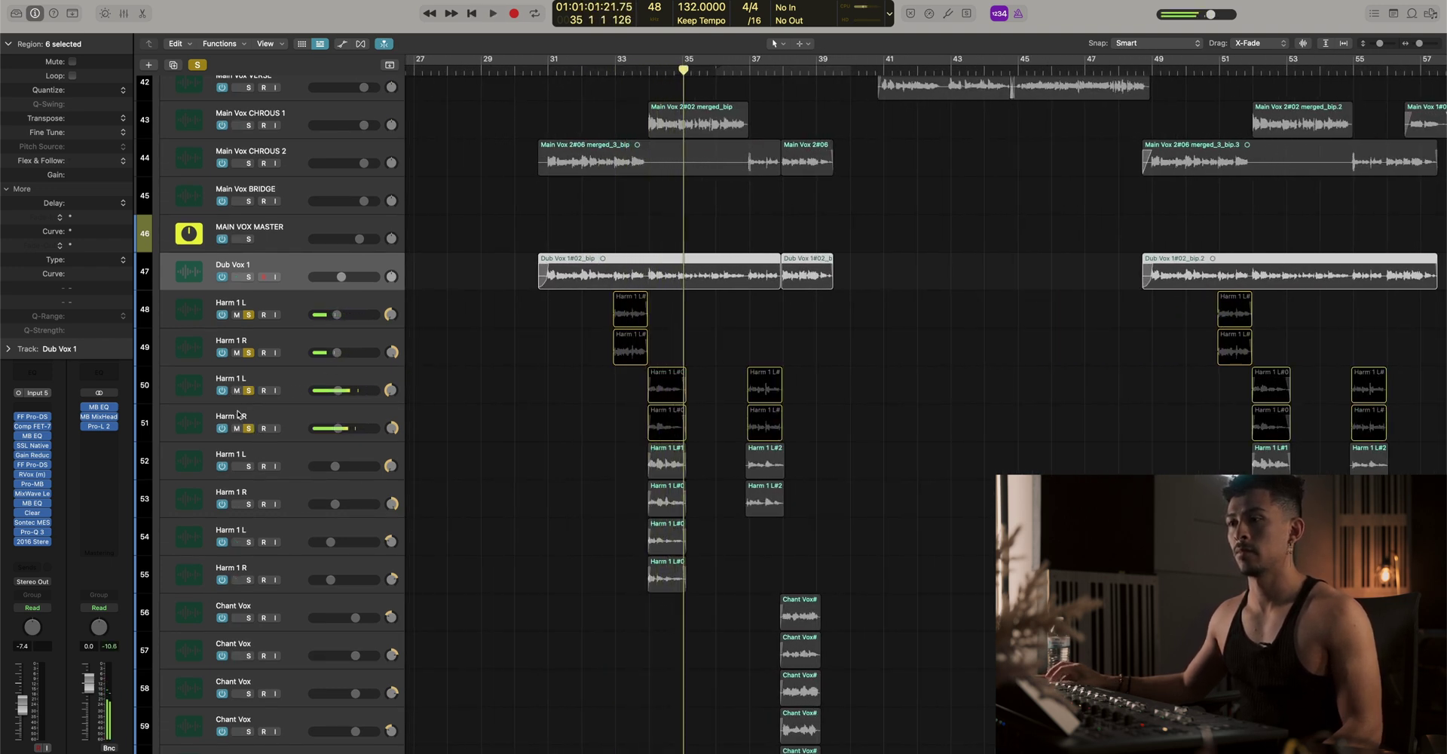
Rename the second pair of Harm tracks as Harm 2 L and Harm 2 R, and the third pair as Harm 3 L and Harm 3 R
{"action": "double_click", "coordinate": [236, 379]}
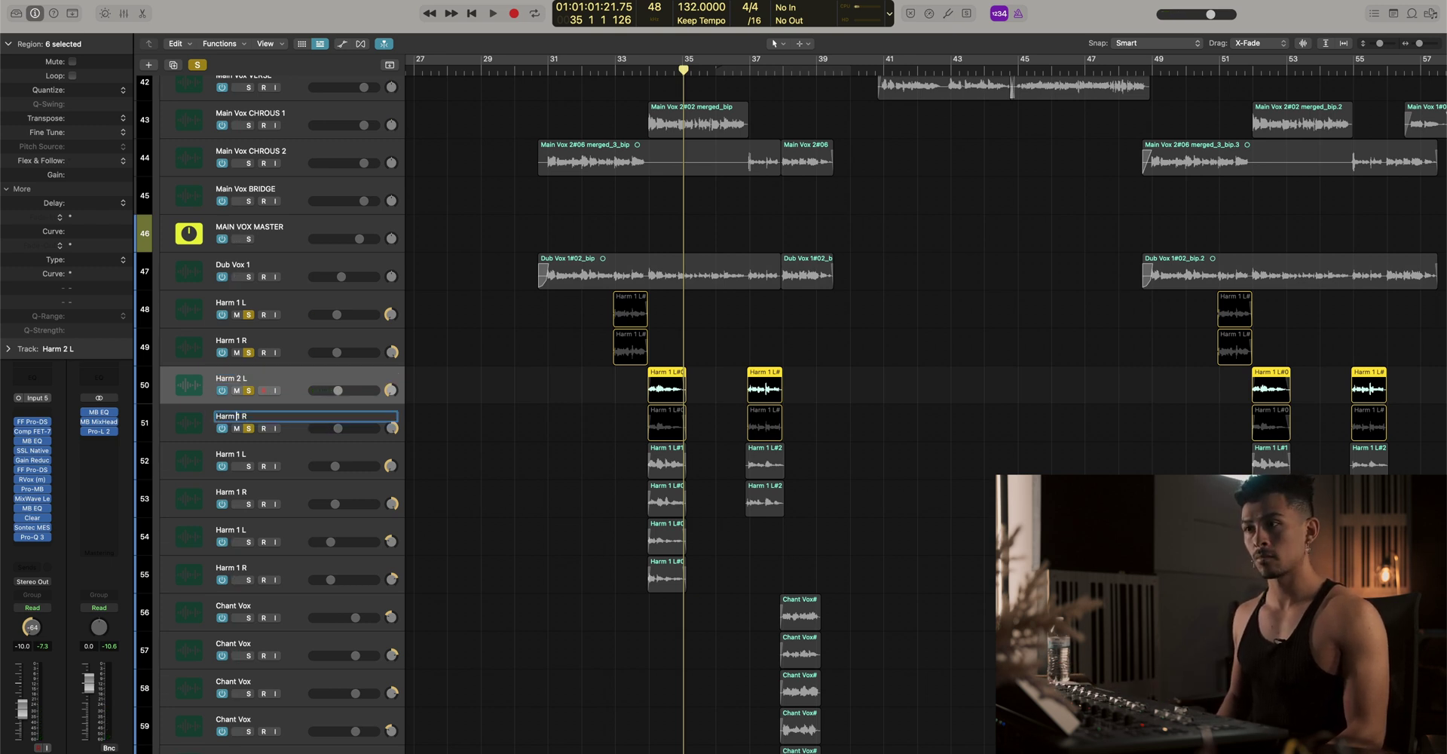
{"action": "double_click", "coordinate": [235, 453]}
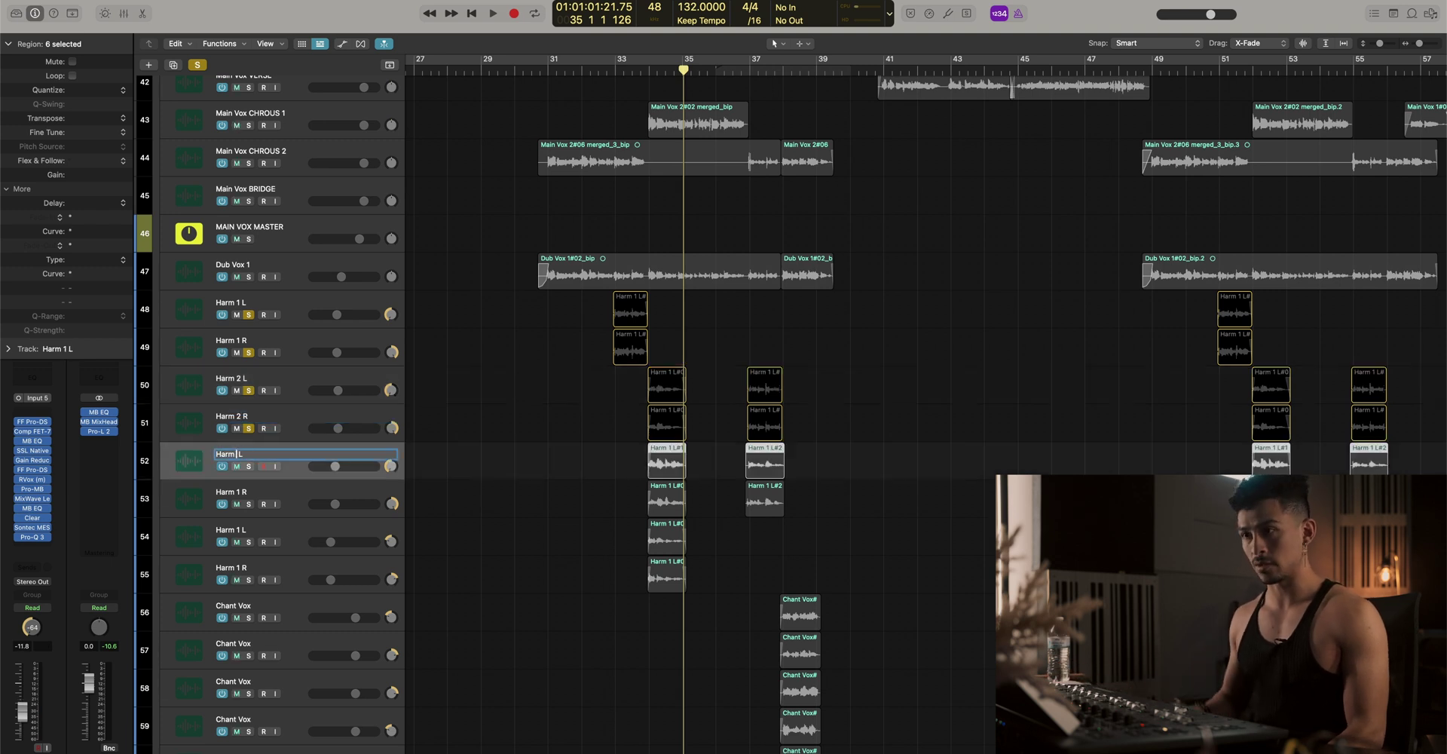
{"action": "type", "text": "3"}
{"action": "double_click", "coordinate": [259, 488]}
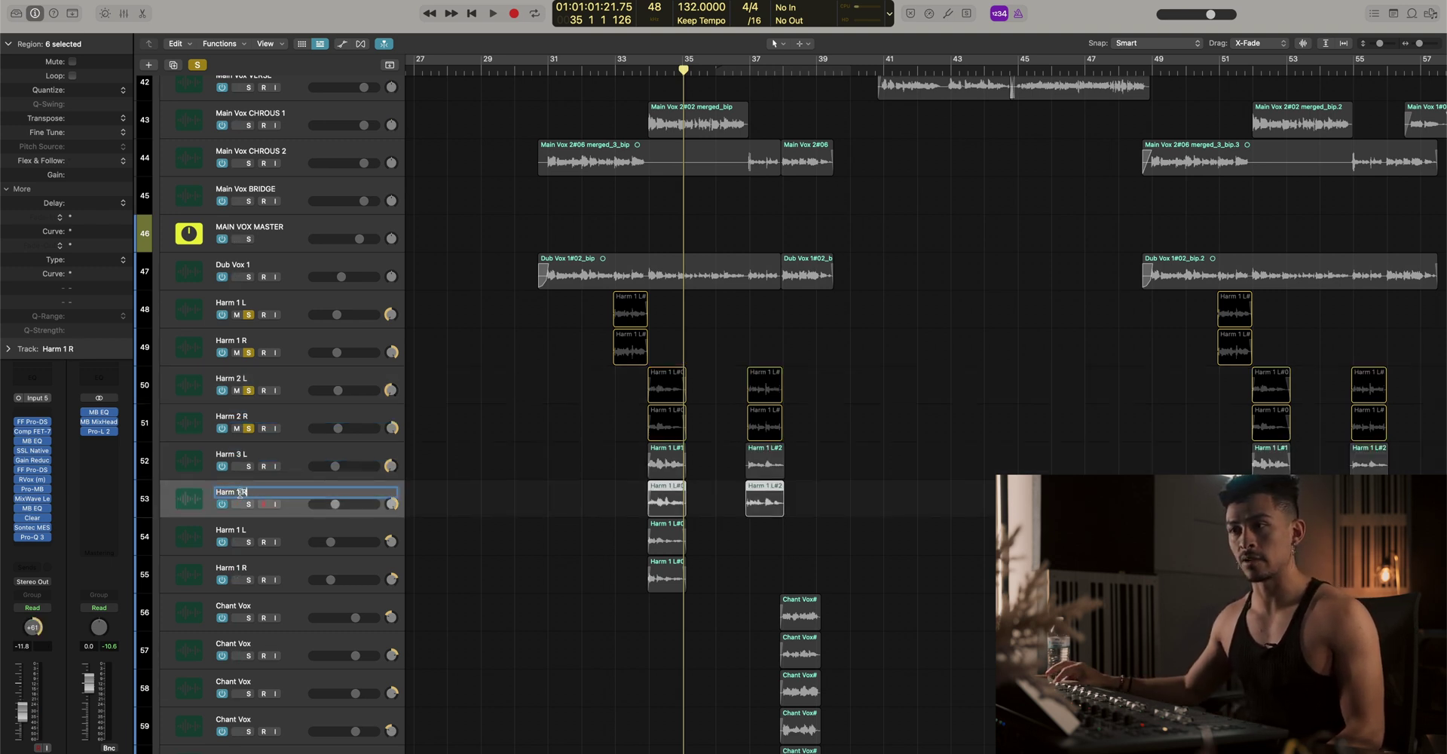
{"action": "type", "text": "3"}
{"action": "key", "text": "Return"}
Solo the Harm 3 L and R tracks and audition them from about bar 34
{"action": "key", "text": "s"}
{"action": "key", "text": "space"}
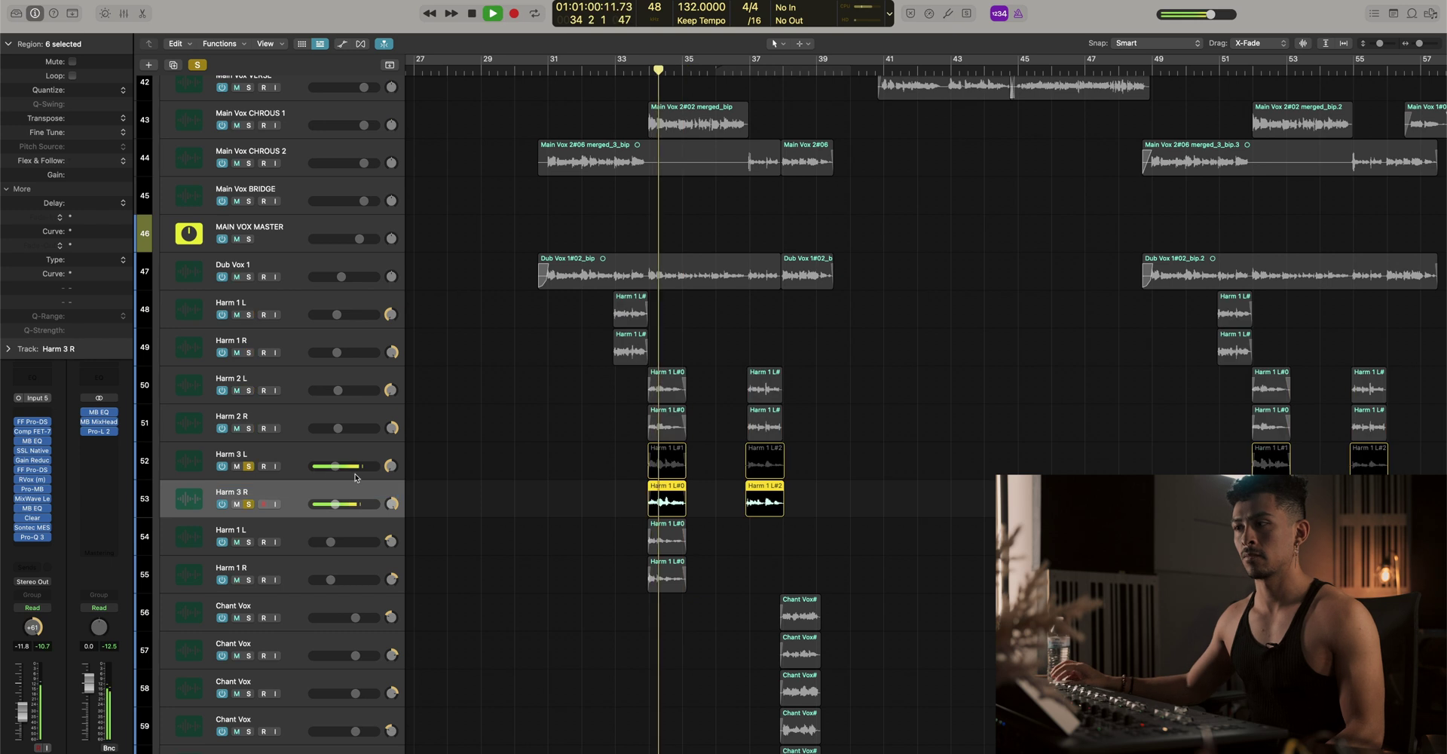
{"action": "key", "text": "space"}
Rename the last harmony pair as Harm 4 L and Harm 4 R, and audition them soloed from about bar 34
{"action": "key", "text": "BackSpace"}
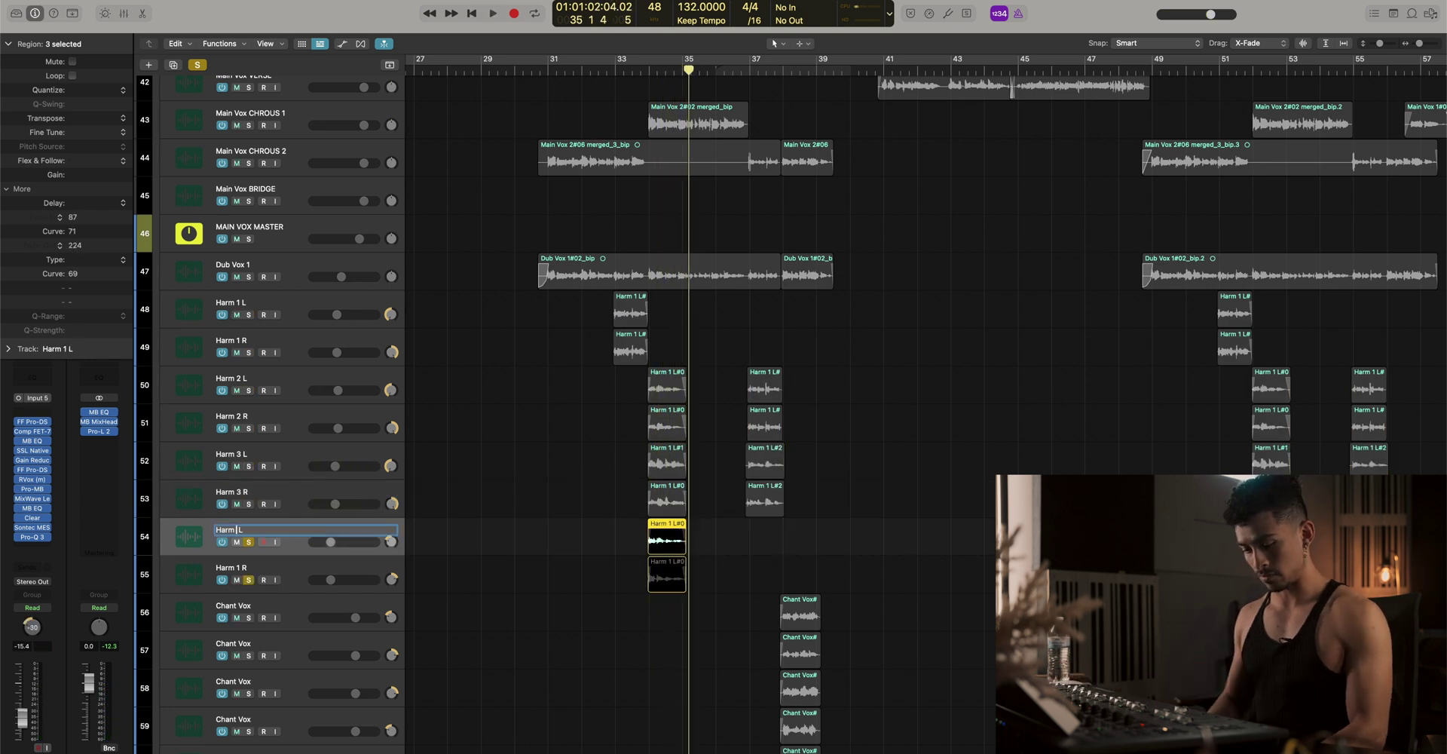
{"action": "type", "text": "4"}
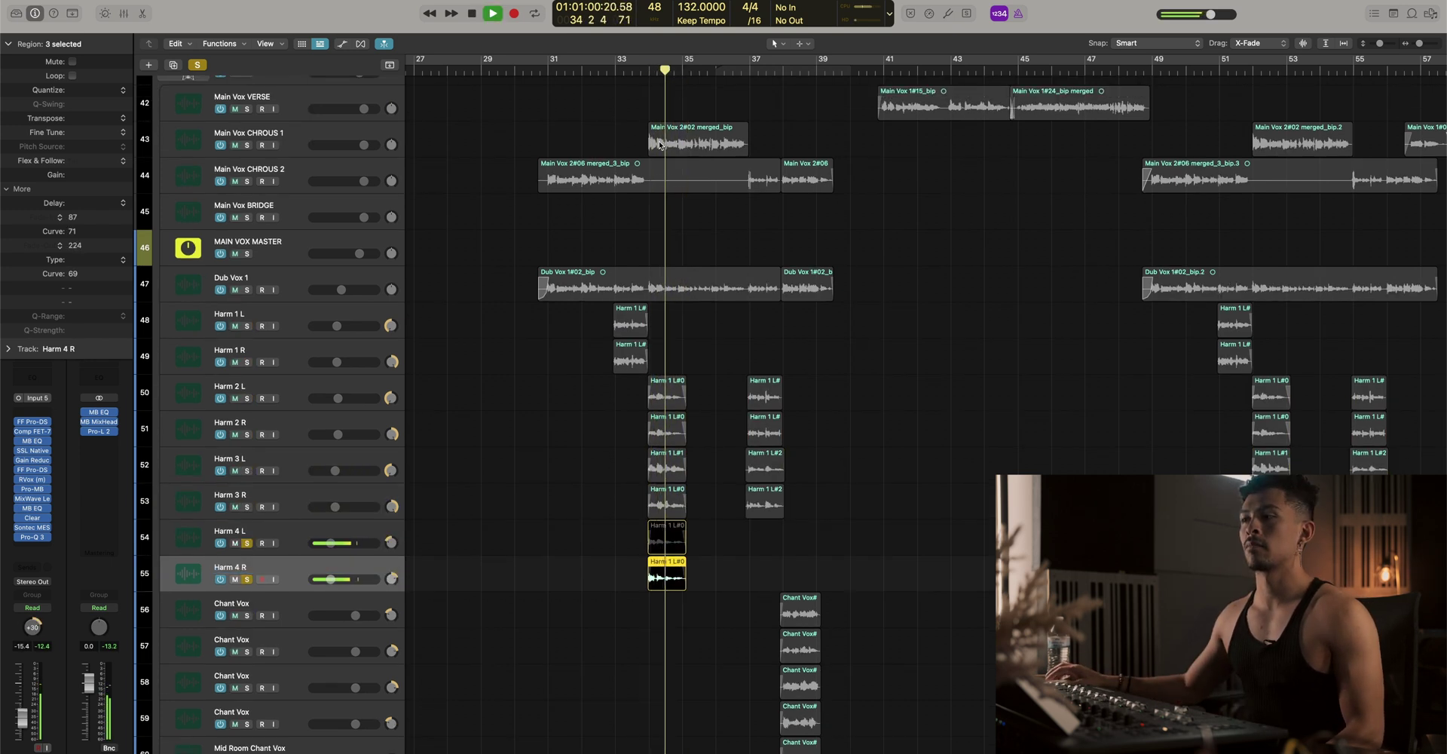
{"action": "key", "text": "space"}
Solo the tracks from Main Vox CHROUS 1 down to the first Chant Vox and audition the chorus from about bar 34
{"action": "left_click_drag", "start_coordinate": [247, 145], "coordinate": [254, 554]}
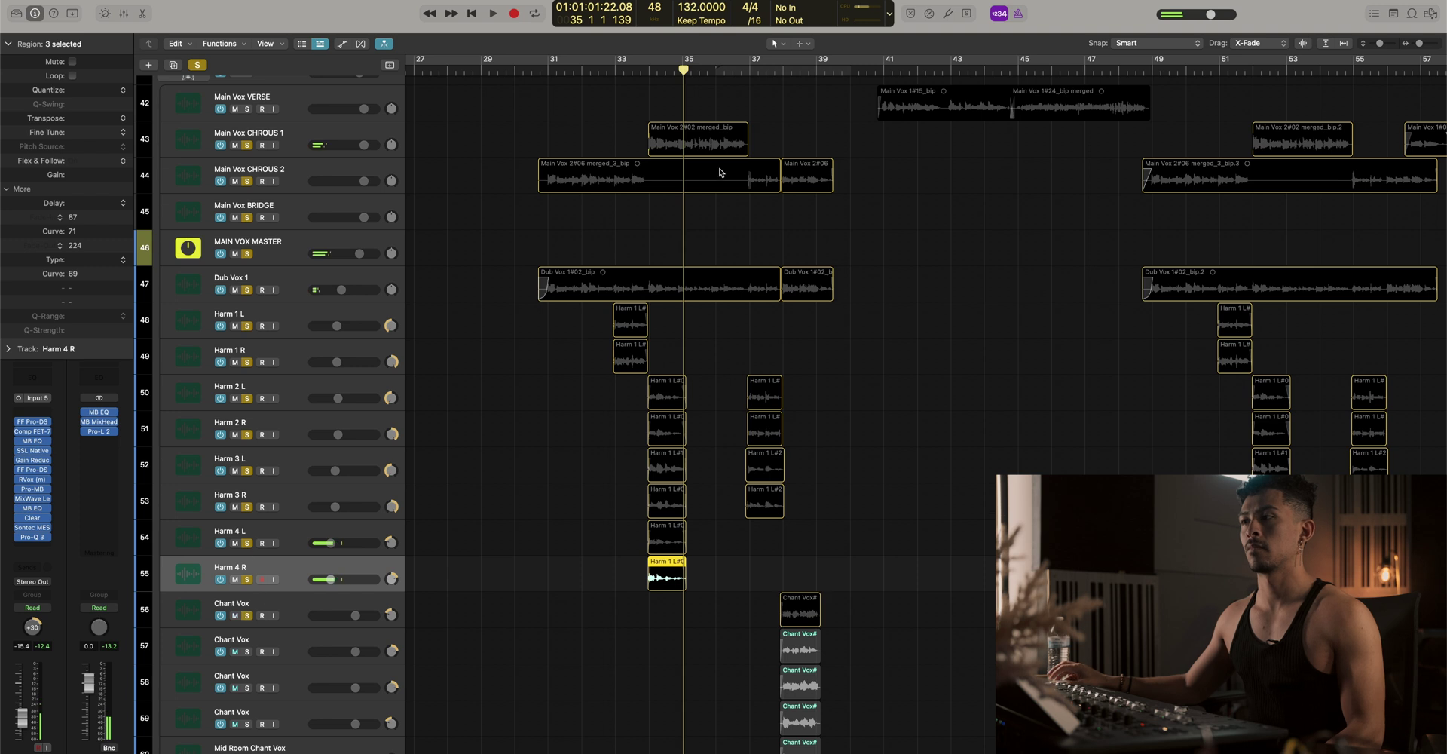
{"action": "scroll", "coordinate": [720, 172], "scroll_direction": "up", "scroll_amount": 5}
{"action": "key", "text": "space"}
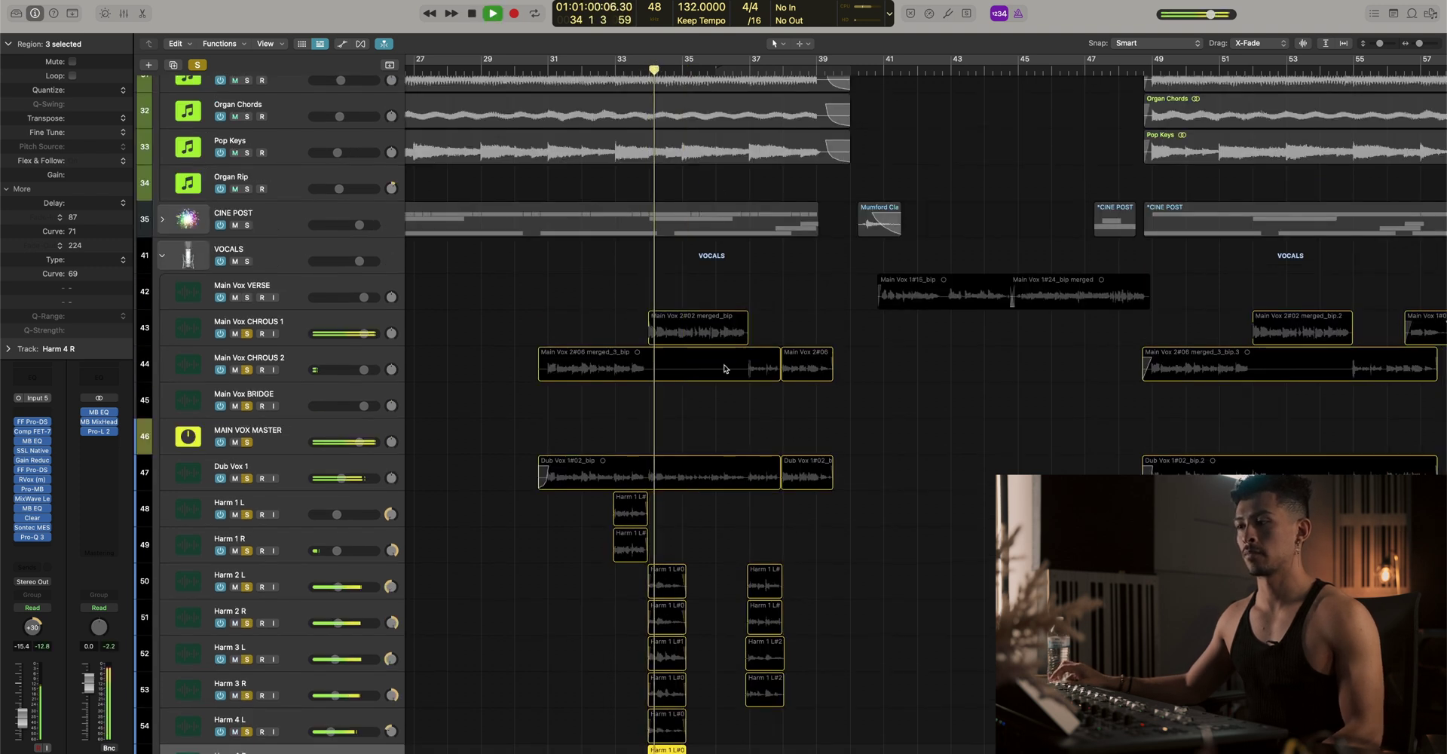
{"action": "scroll", "coordinate": [725, 368], "scroll_direction": "down", "scroll_amount": 7}
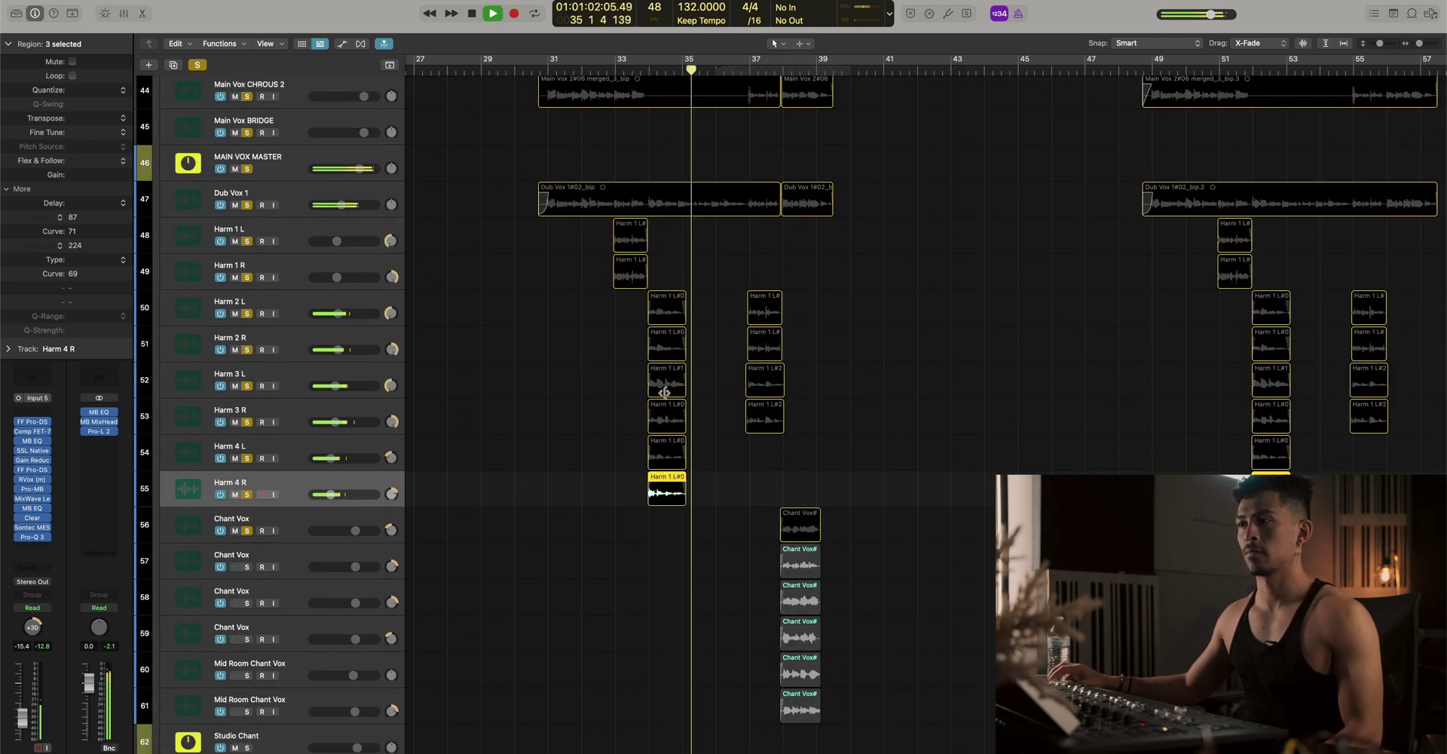
{"action": "scroll", "coordinate": [671, 396], "scroll_direction": "up", "scroll_amount": 2}
{"action": "scroll", "coordinate": [732, 471], "scroll_direction": "down", "scroll_amount": 1}
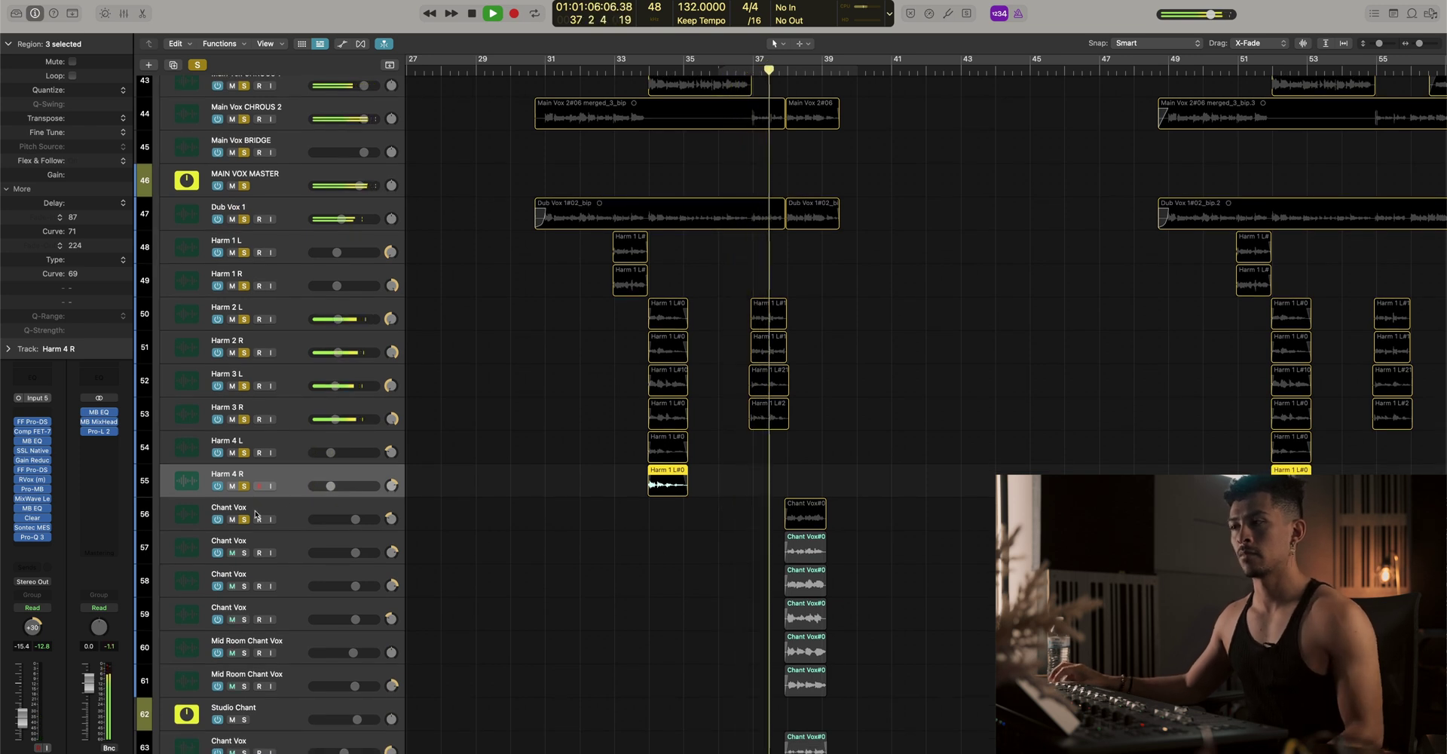
{"action": "scroll", "coordinate": [539, 503], "scroll_direction": "up", "scroll_amount": 1}
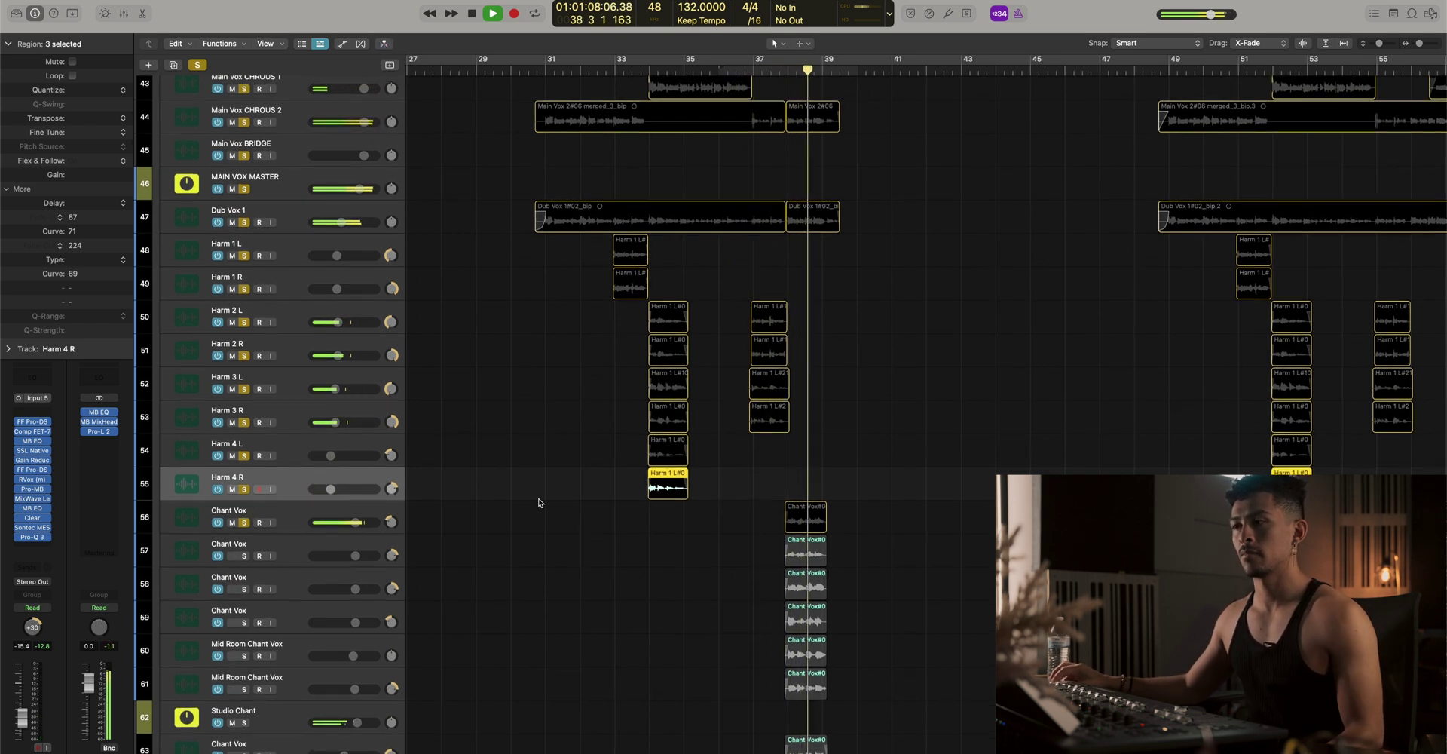
{"action": "left_click", "coordinate": [250, 511]}
{"action": "key", "text": "space"}
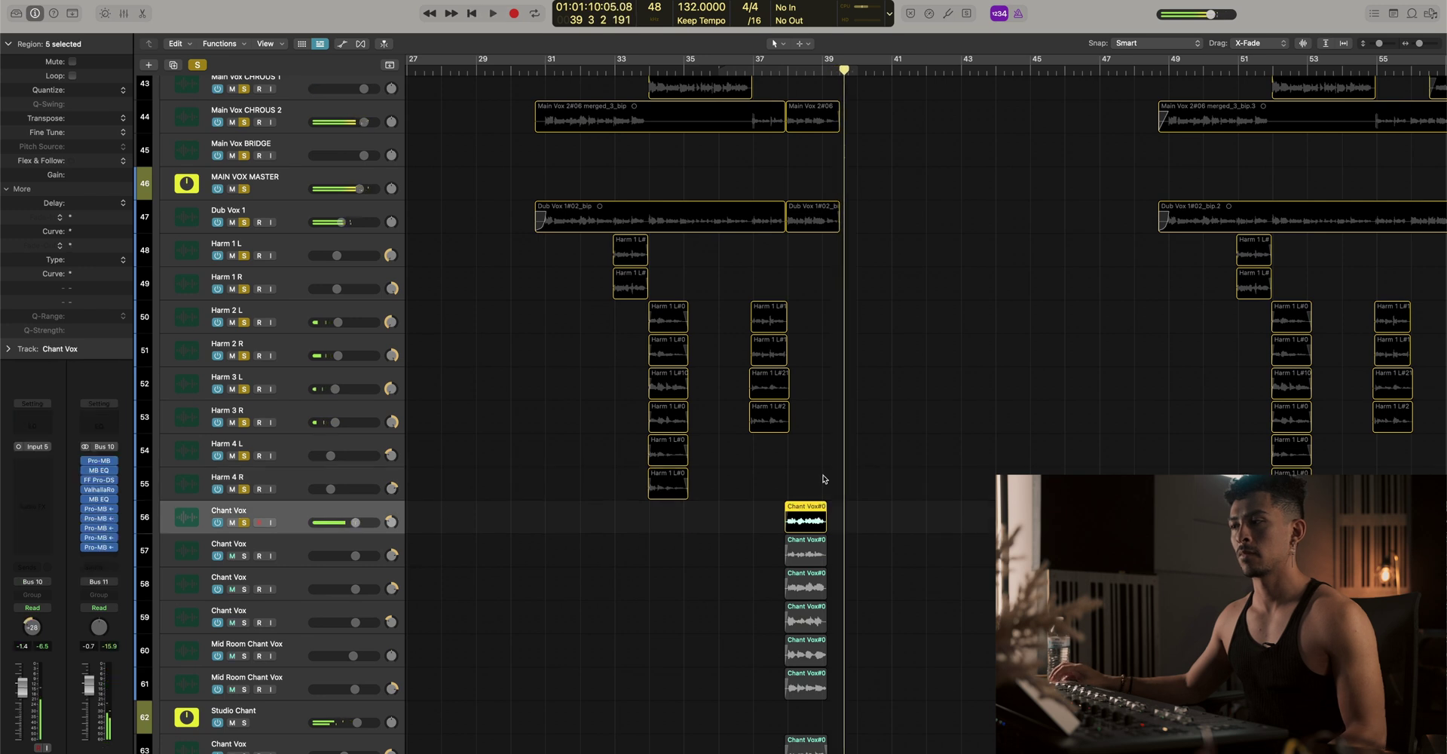
Clear the vocal solos, solo Chant Master alone and audition the chants just before bar 38
{"action": "scroll", "coordinate": [291, 143], "scroll_direction": "down", "scroll_amount": 2}
{"action": "key", "text": "super+Up"}
{"action": "key", "text": "super+Up"}
{"action": "key", "text": "super+Up"}
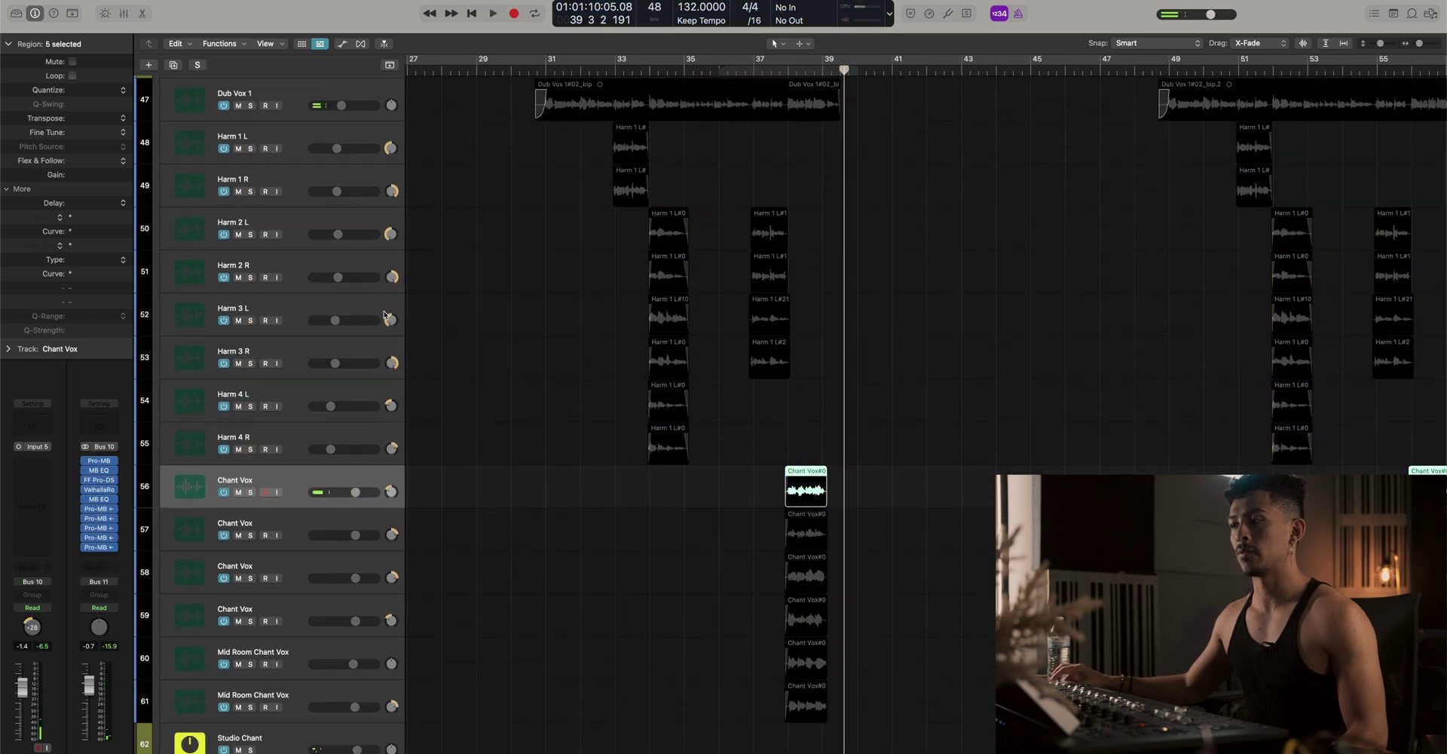
{"action": "left_click", "coordinate": [234, 658]}
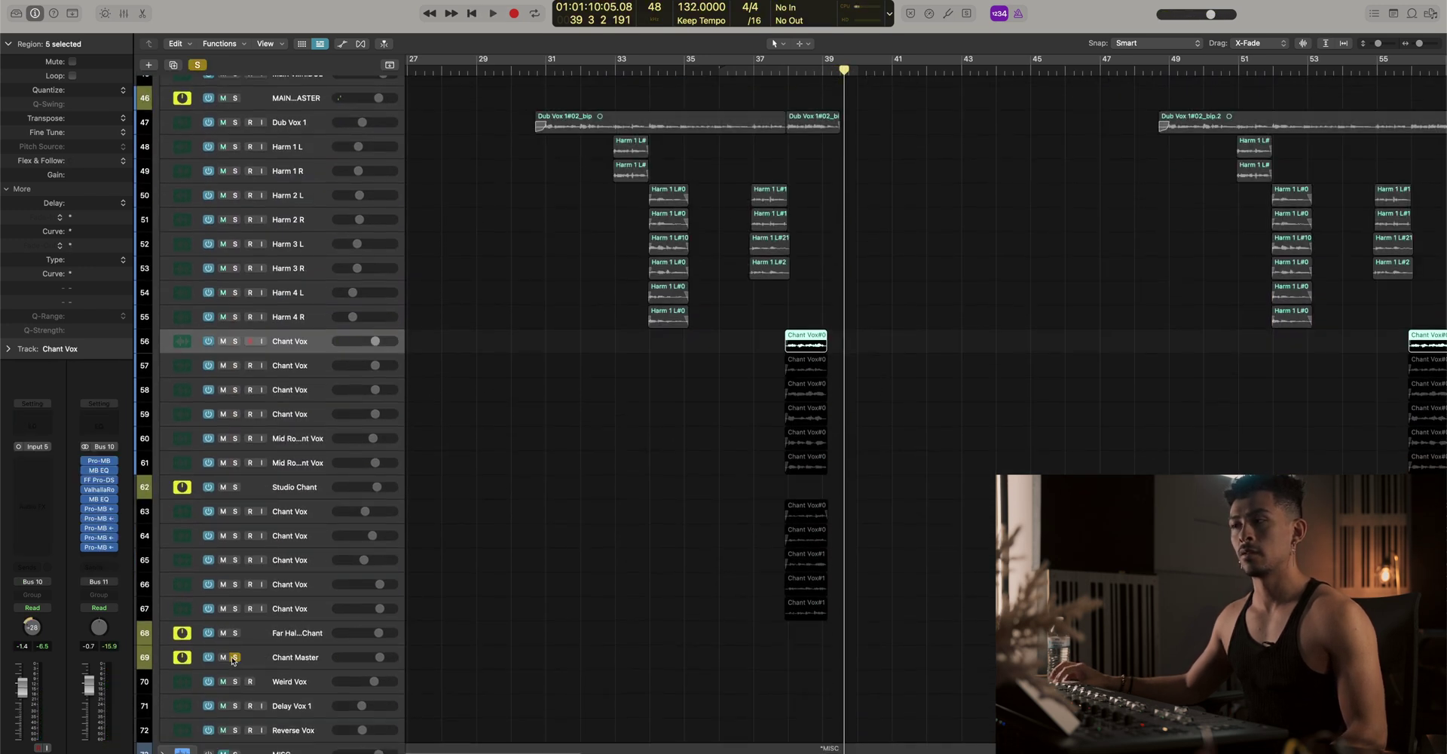
{"action": "left_click", "coordinate": [784, 71]}
{"action": "key", "text": "space"}
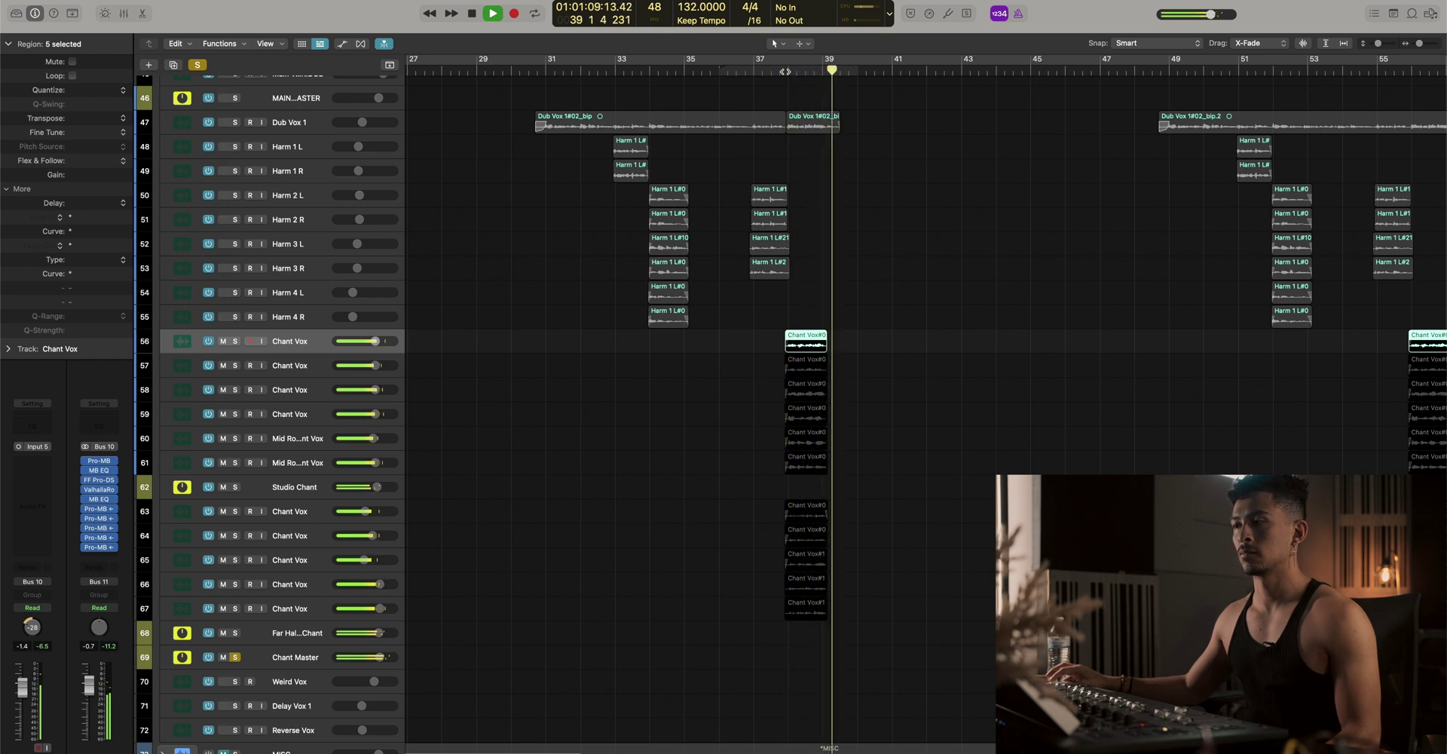
{"action": "key", "text": "space"}
{"action": "left_click", "coordinate": [782, 69]}
{"action": "scroll", "coordinate": [932, 249], "scroll_direction": "left", "scroll_amount": 3}
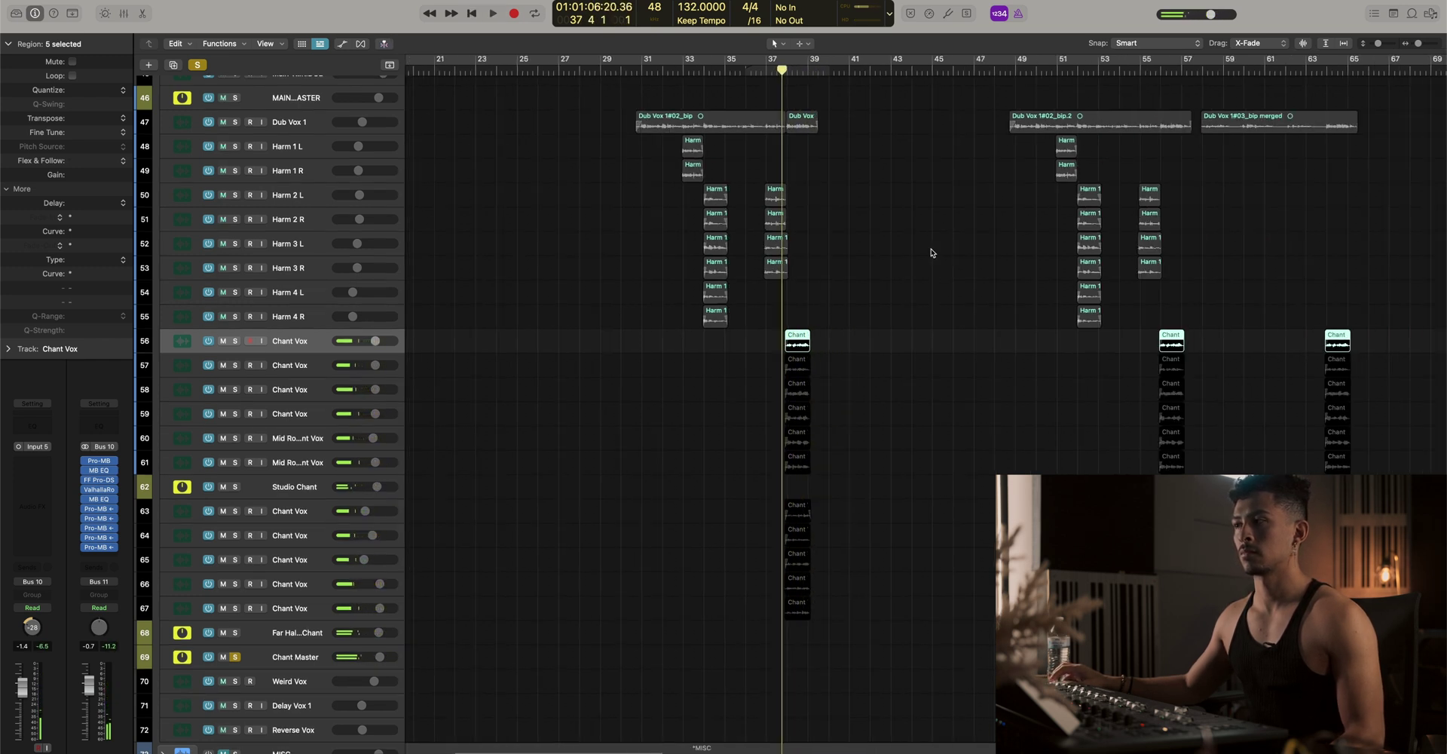
Group the tracks from the first Chant Vox through Chant Master into a folder stack named CHANT VOX
{"action": "scroll", "coordinate": [895, 300], "scroll_direction": "up", "scroll_amount": 3}
{"action": "scroll", "coordinate": [917, 469], "scroll_direction": "up", "scroll_amount": 2}
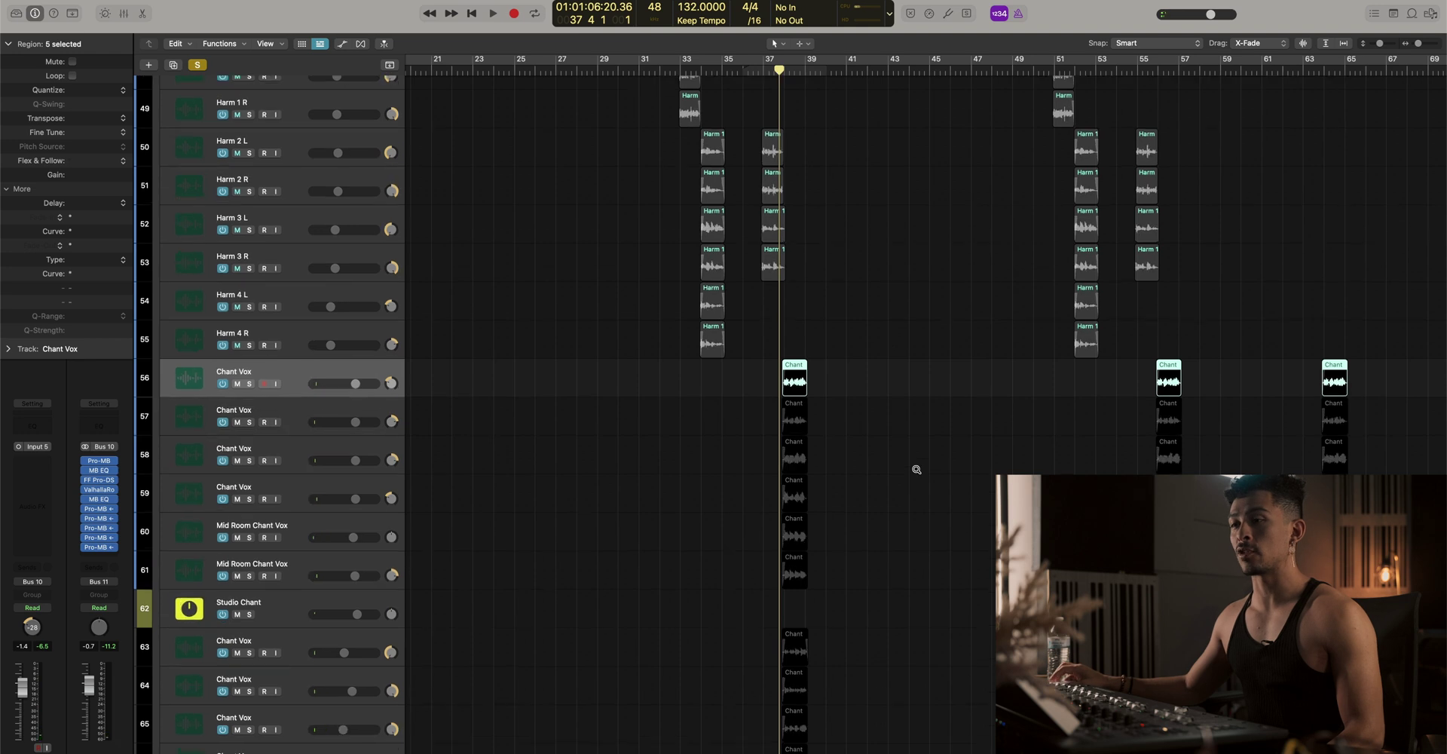
{"action": "scroll", "coordinate": [315, 423], "scroll_direction": "down", "scroll_amount": 8}
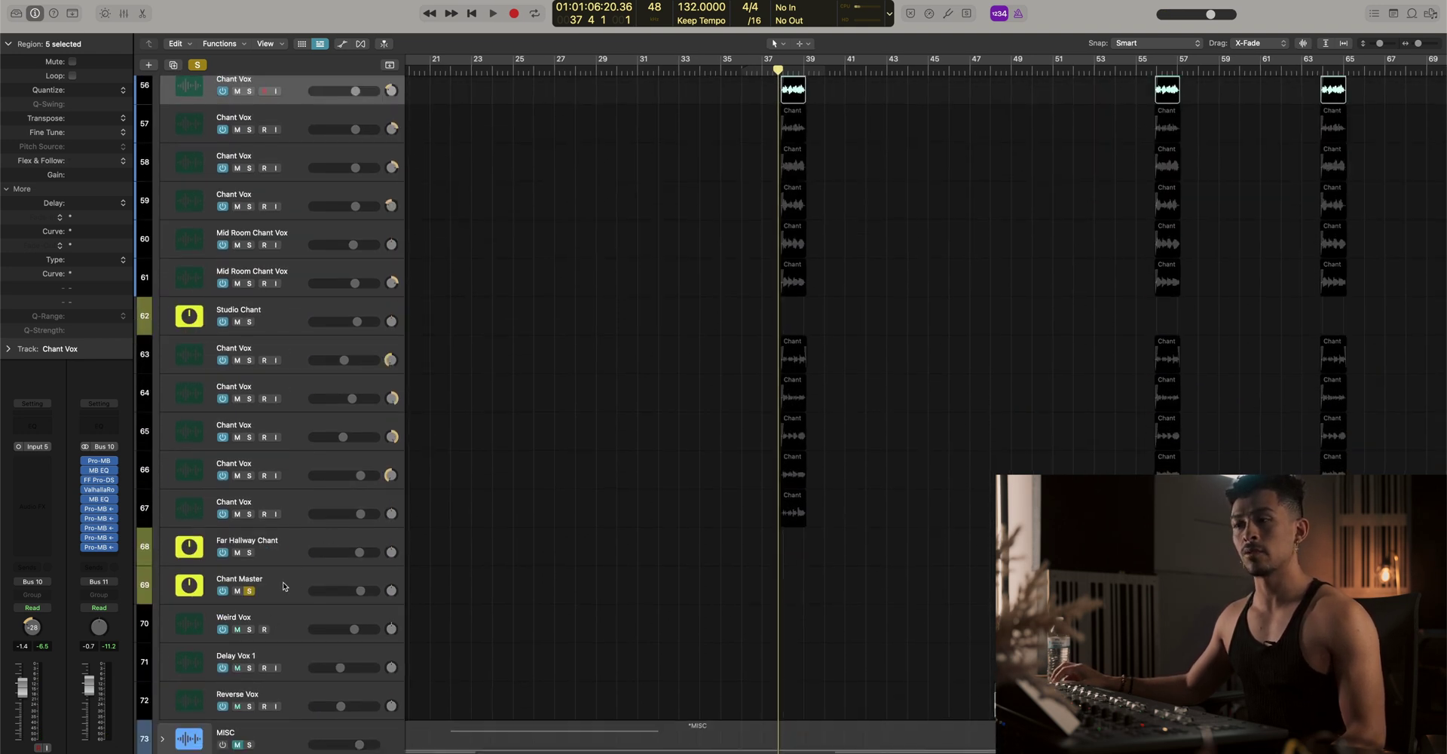
{"action": "left_click", "coordinate": [277, 589]}
{"action": "scroll", "coordinate": [306, 541], "scroll_direction": "up", "scroll_amount": 4}
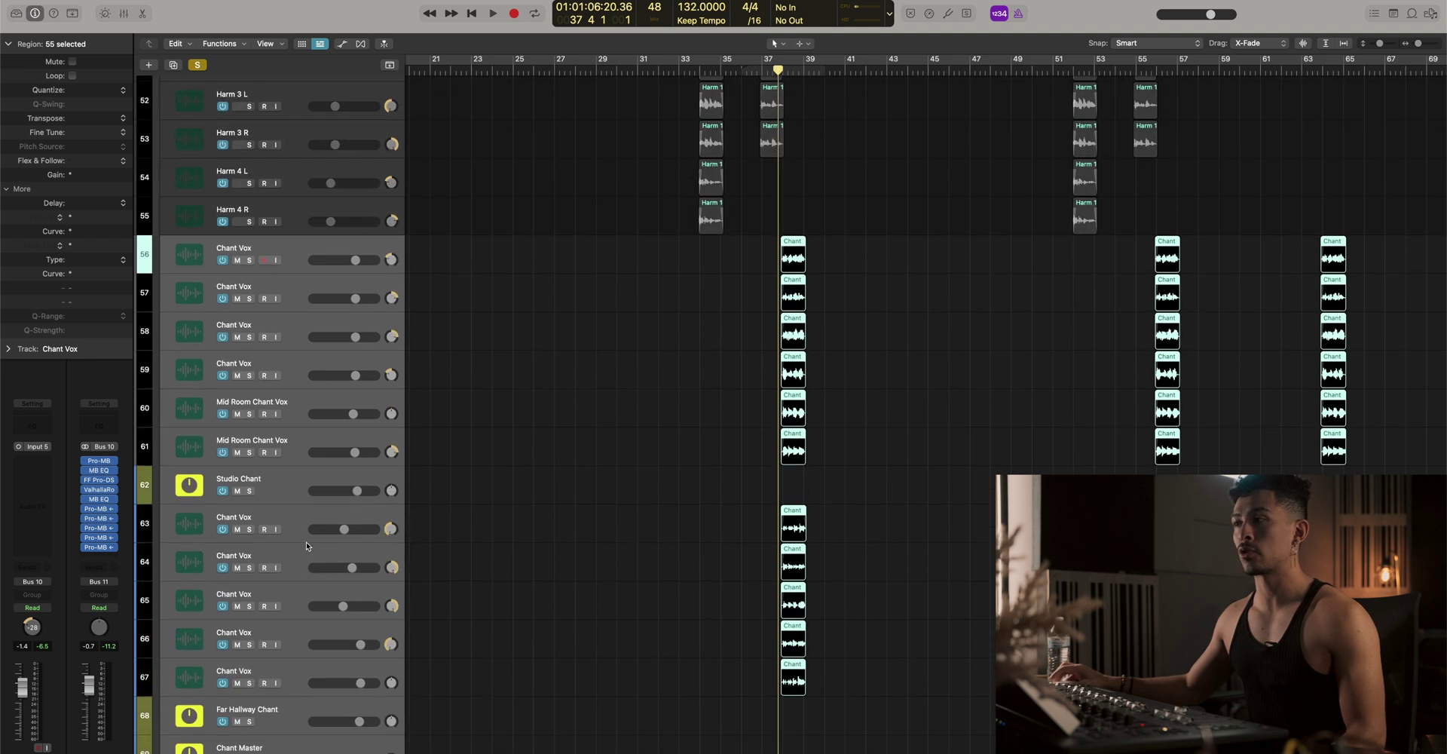
{"action": "right_click", "coordinate": [300, 241]}
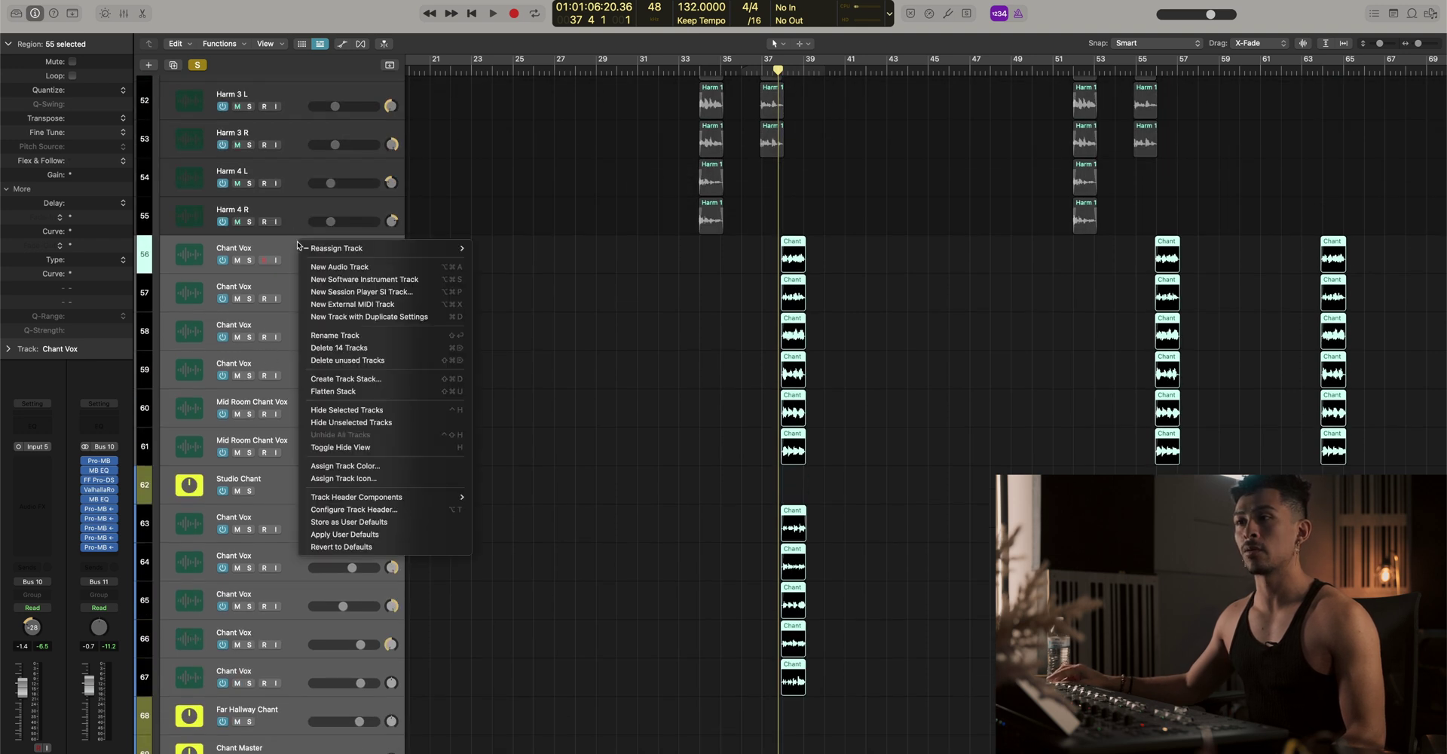
{"action": "left_click", "coordinate": [359, 381]}
{"action": "left_click", "coordinate": [822, 436]}
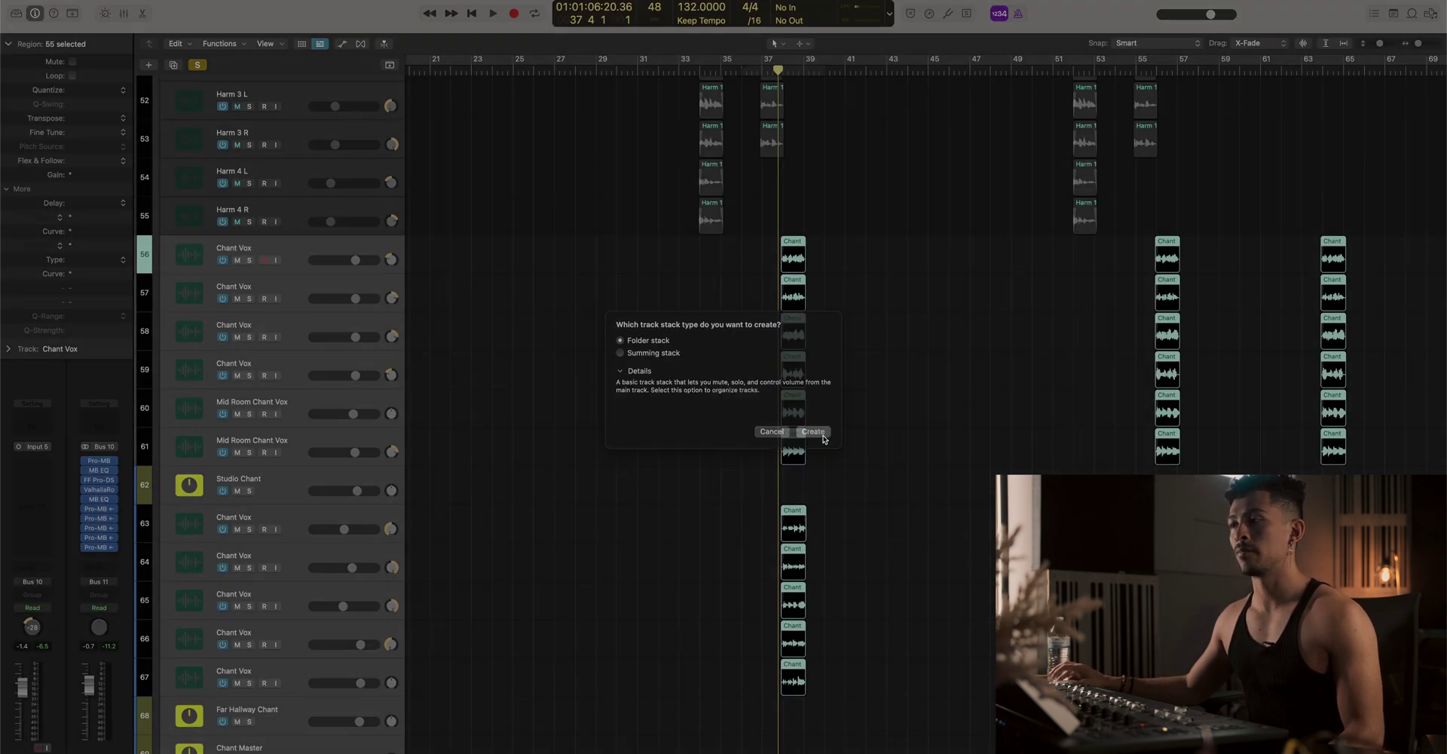
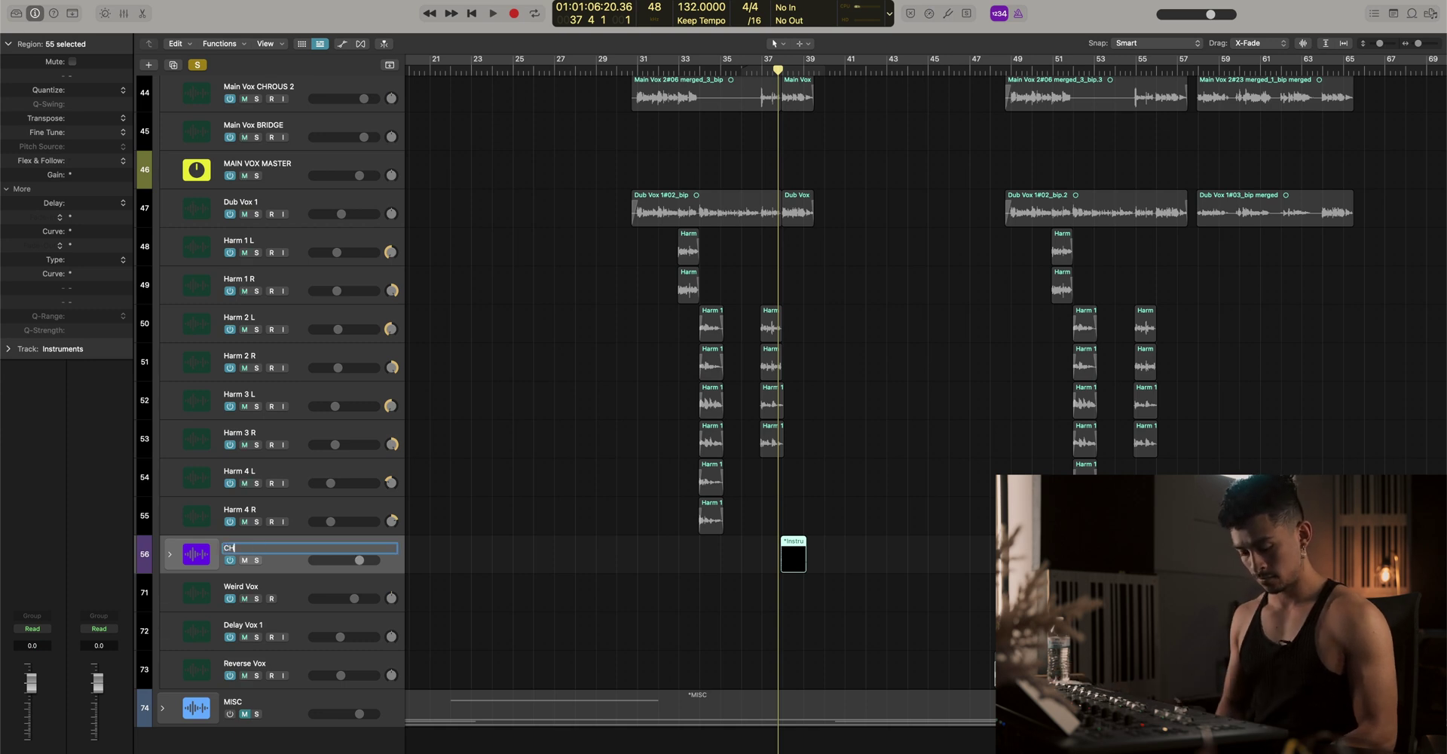
{"action": "type", "text": "CHANT VOX"}
{"action": "key", "text": "Return"}
Colour the CHANT VOX stack's regions red and apply the region colour to its tracks
{"action": "right_click", "coordinate": [272, 638]}
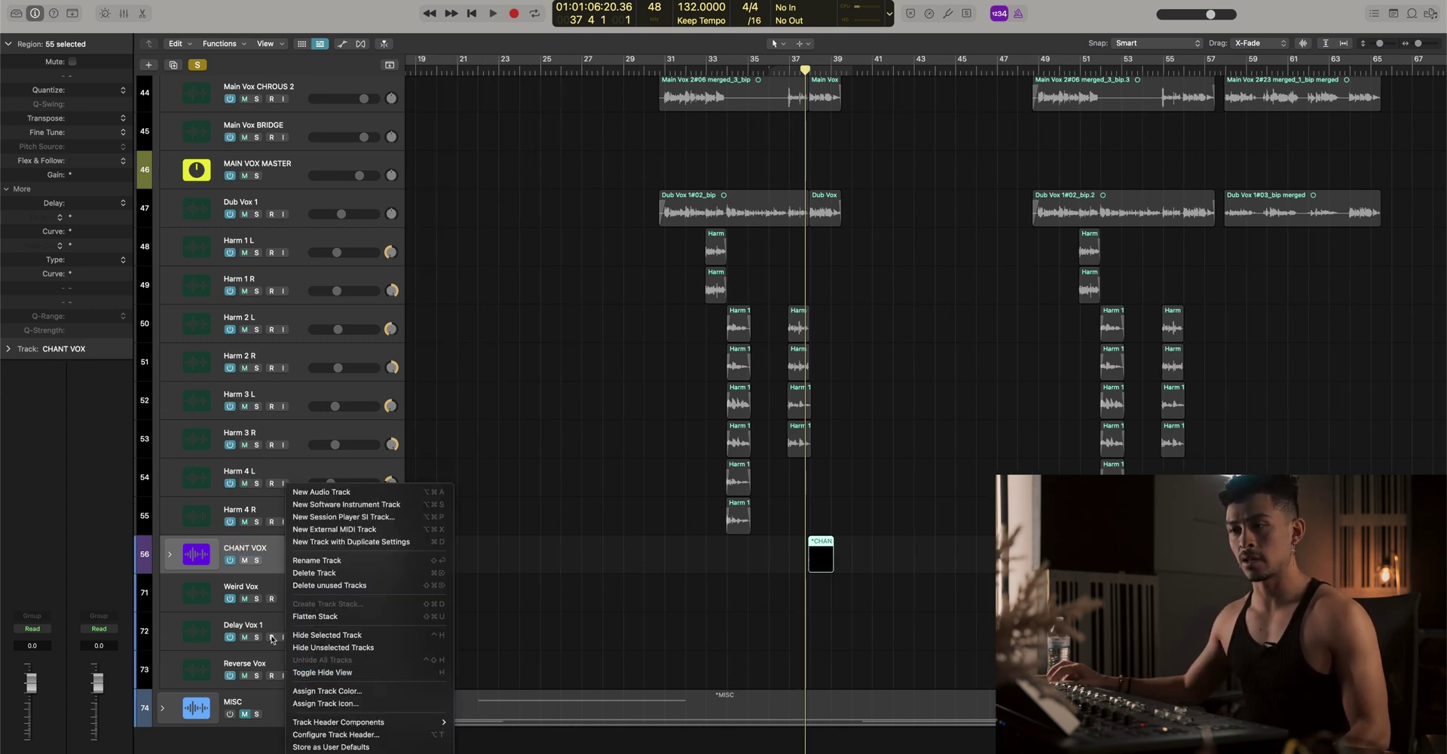
{"action": "left_click", "coordinate": [270, 572]}
{"action": "key", "text": "alt+c"}
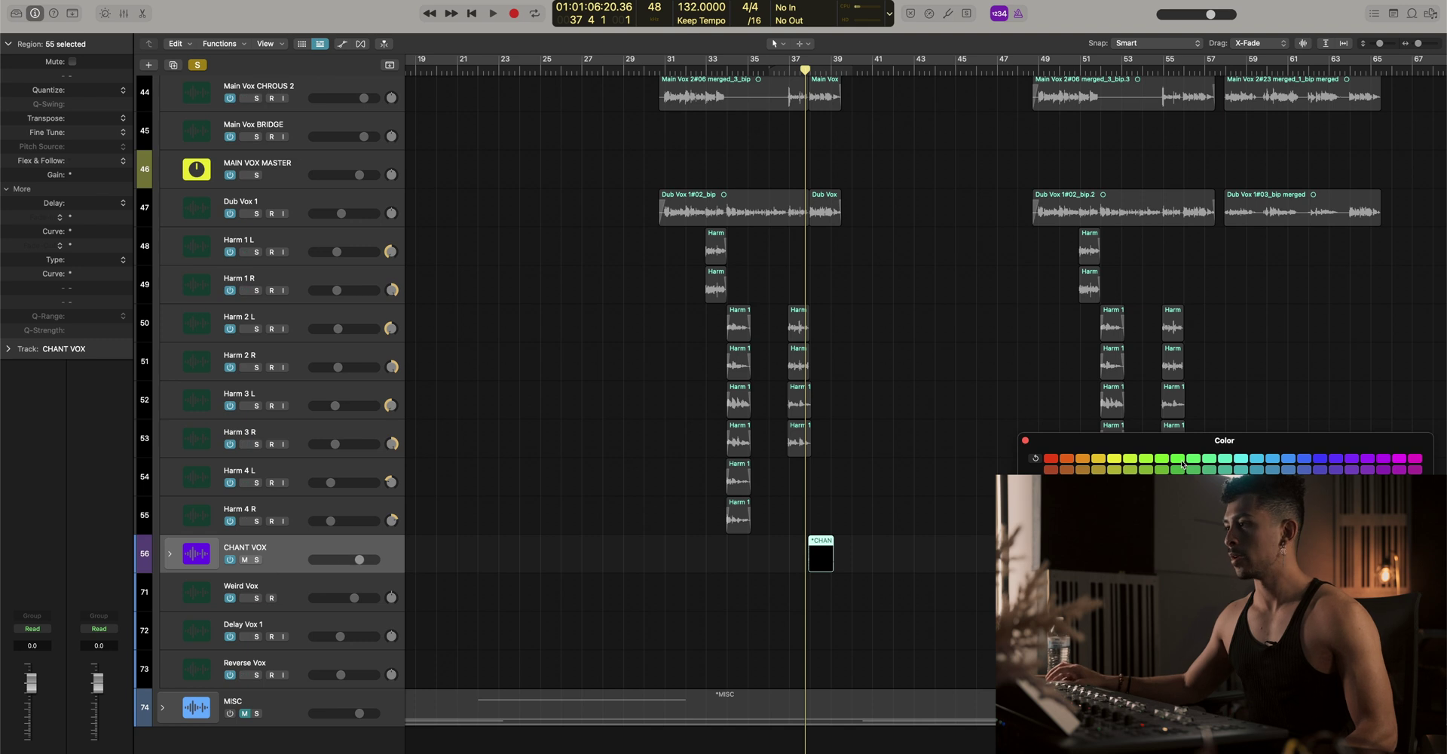
{"action": "left_click", "coordinate": [1065, 459]}
{"action": "left_click", "coordinate": [169, 554]}
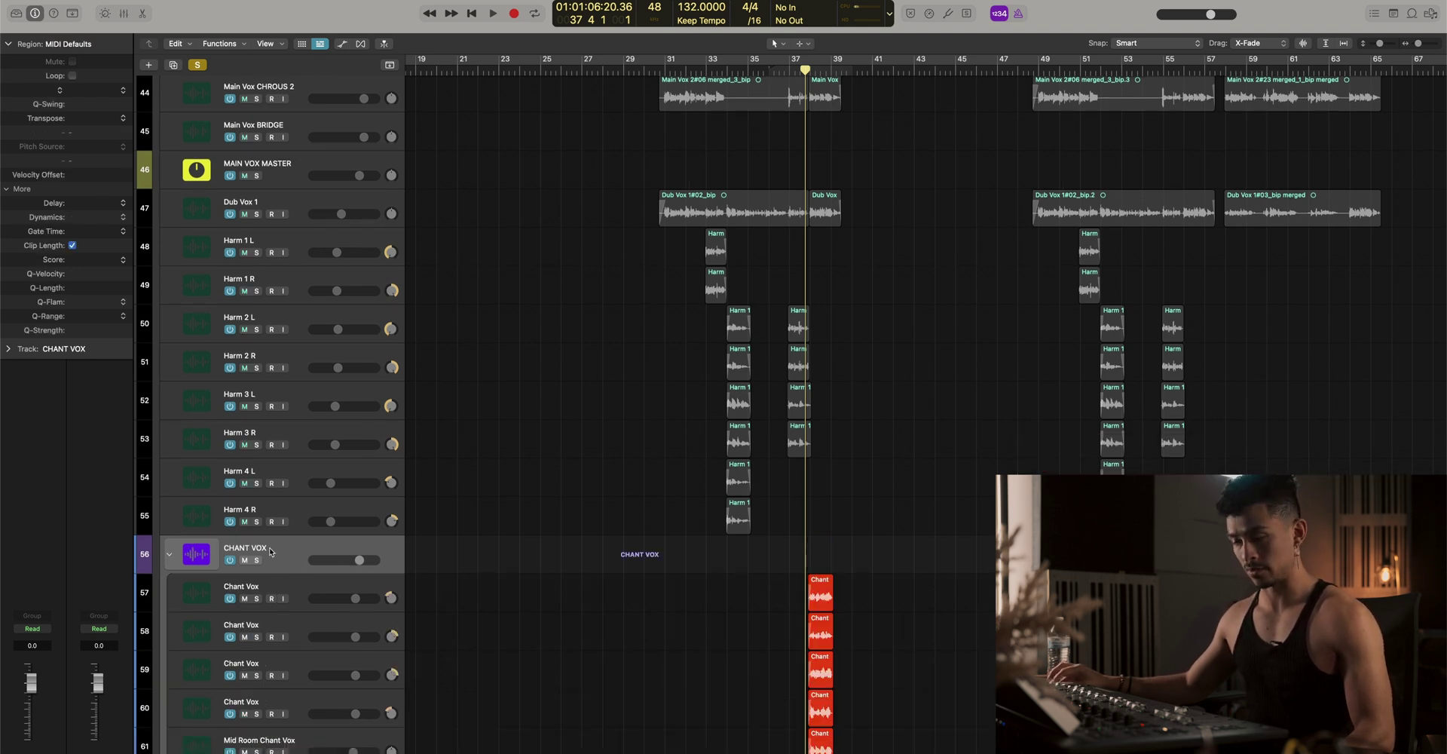
{"action": "key", "text": "alt+c"}
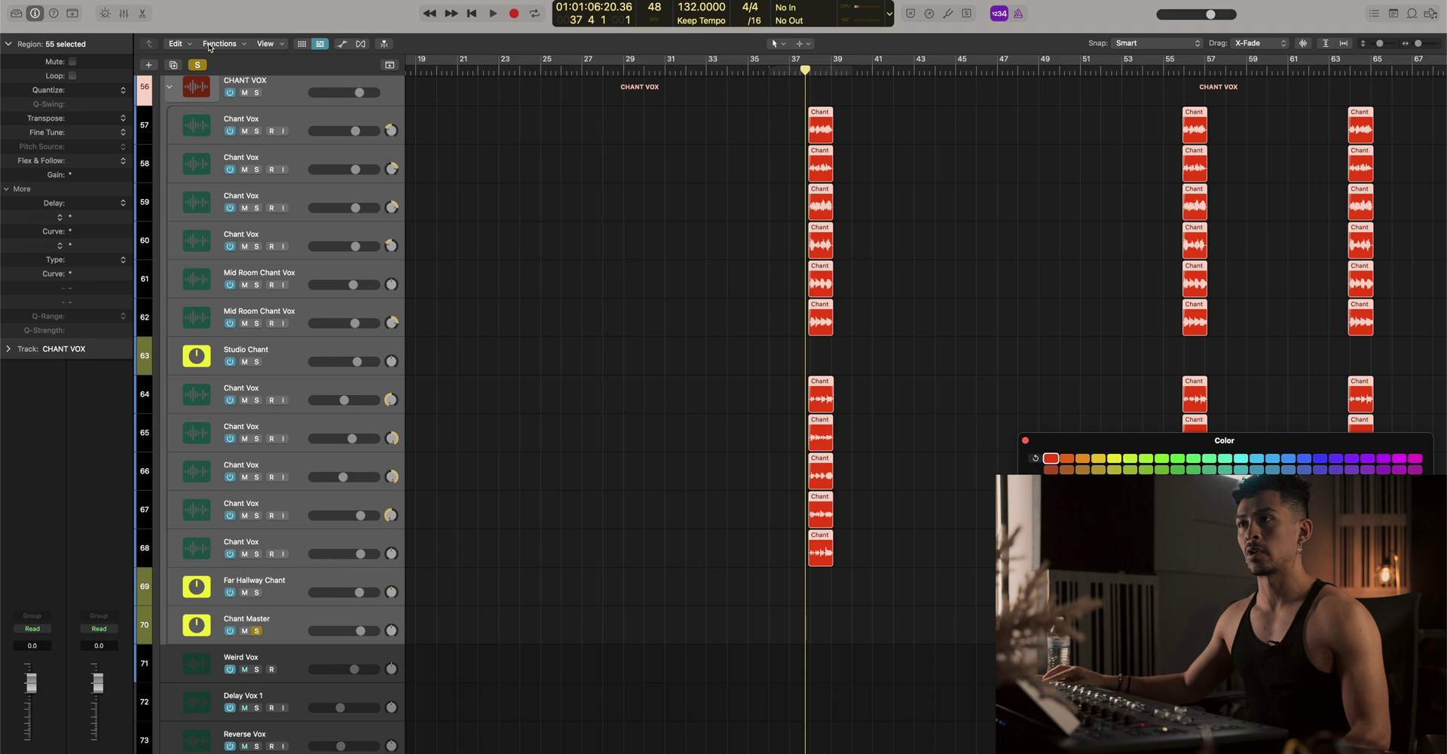
{"action": "left_click", "coordinate": [223, 44]}
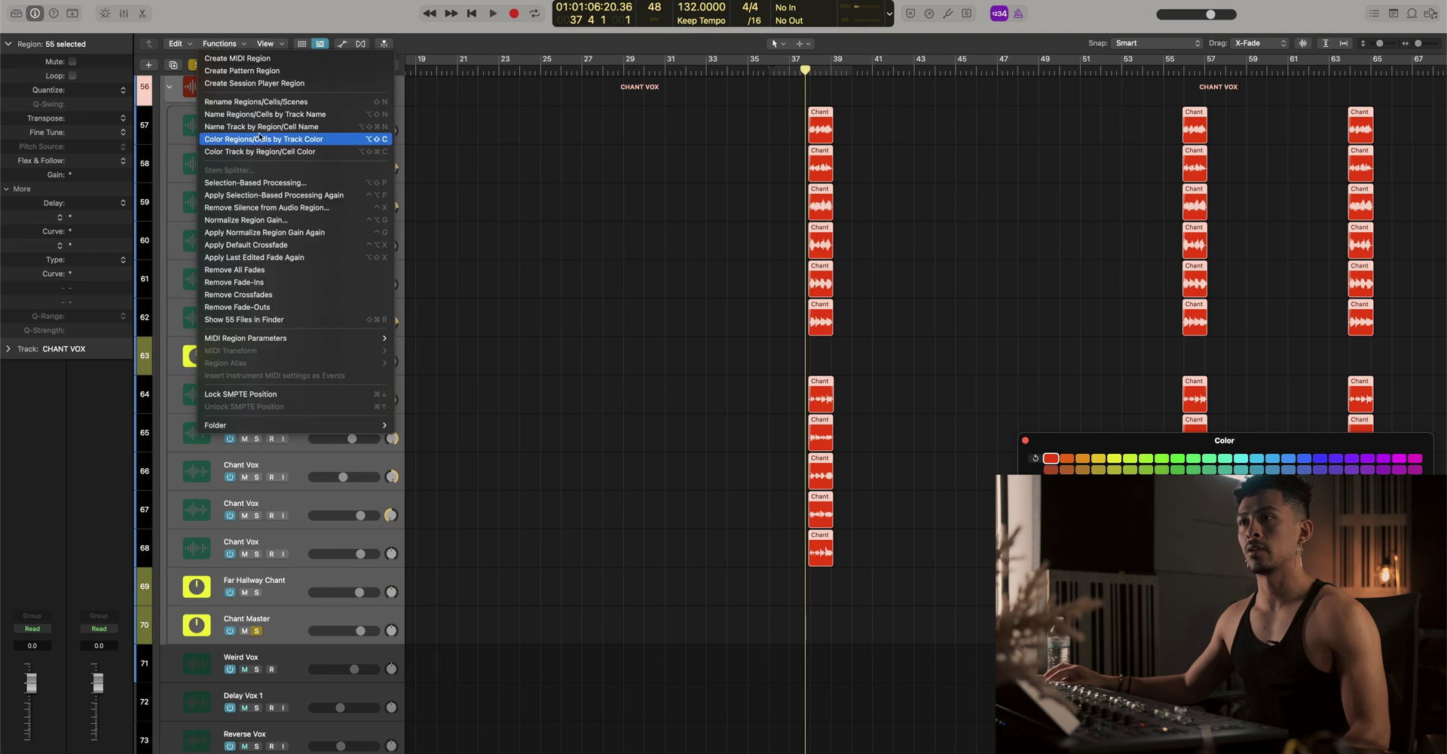
{"action": "left_click", "coordinate": [628, 306]}
{"action": "scroll", "coordinate": [556, 309], "scroll_direction": "up", "scroll_amount": 8}
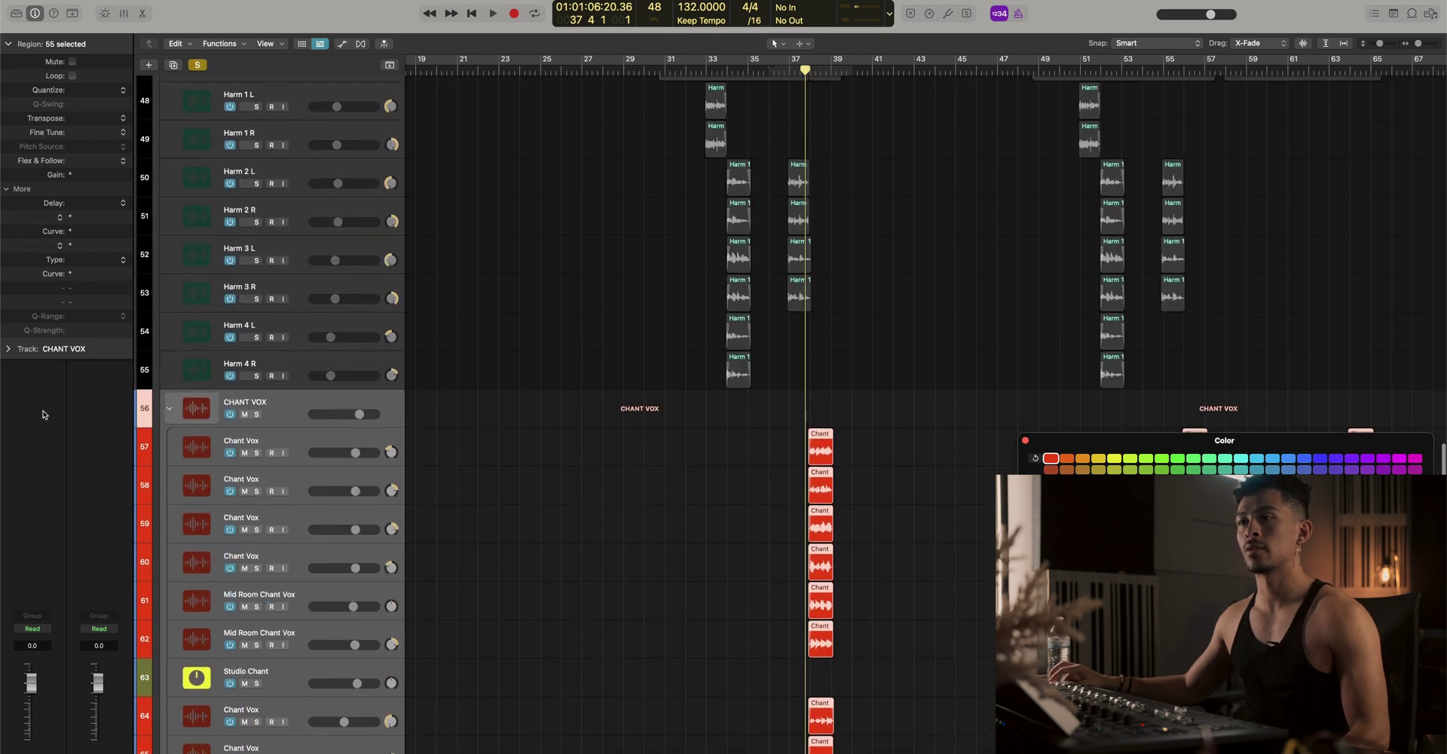
Collapse the CHANT VOX stack, move it below Reverse Vox, and close the colour palette
{"action": "left_click", "coordinate": [170, 408]}
{"action": "key", "text": "super+Left"}
{"action": "key", "text": "super+Left"}
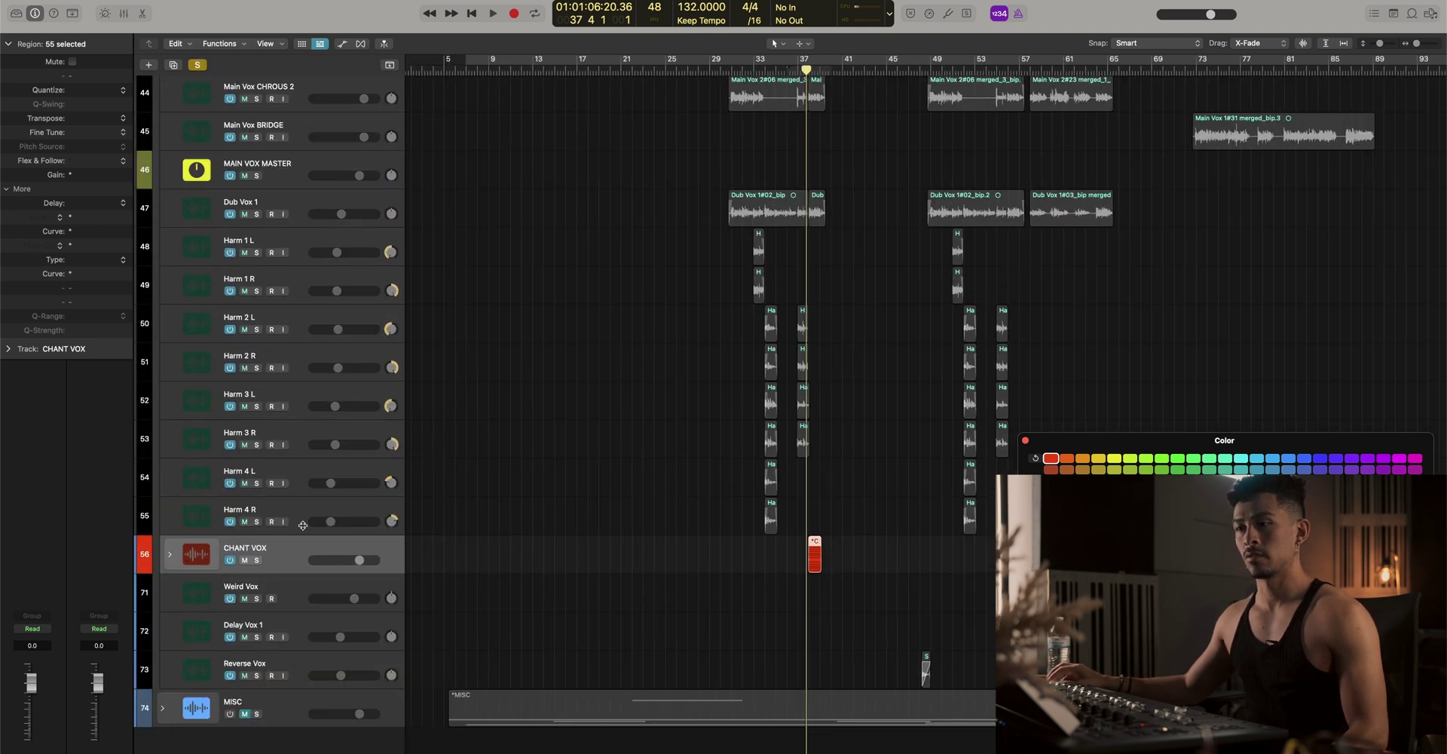
{"action": "left_click_drag", "start_coordinate": [282, 558], "coordinate": [290, 659]}
{"action": "left_click_drag", "start_coordinate": [292, 654], "coordinate": [280, 620]}
{"action": "scroll", "coordinate": [419, 606], "scroll_direction": "down", "scroll_amount": 2}
{"action": "scroll", "coordinate": [419, 607], "scroll_direction": "down", "scroll_amount": 1}
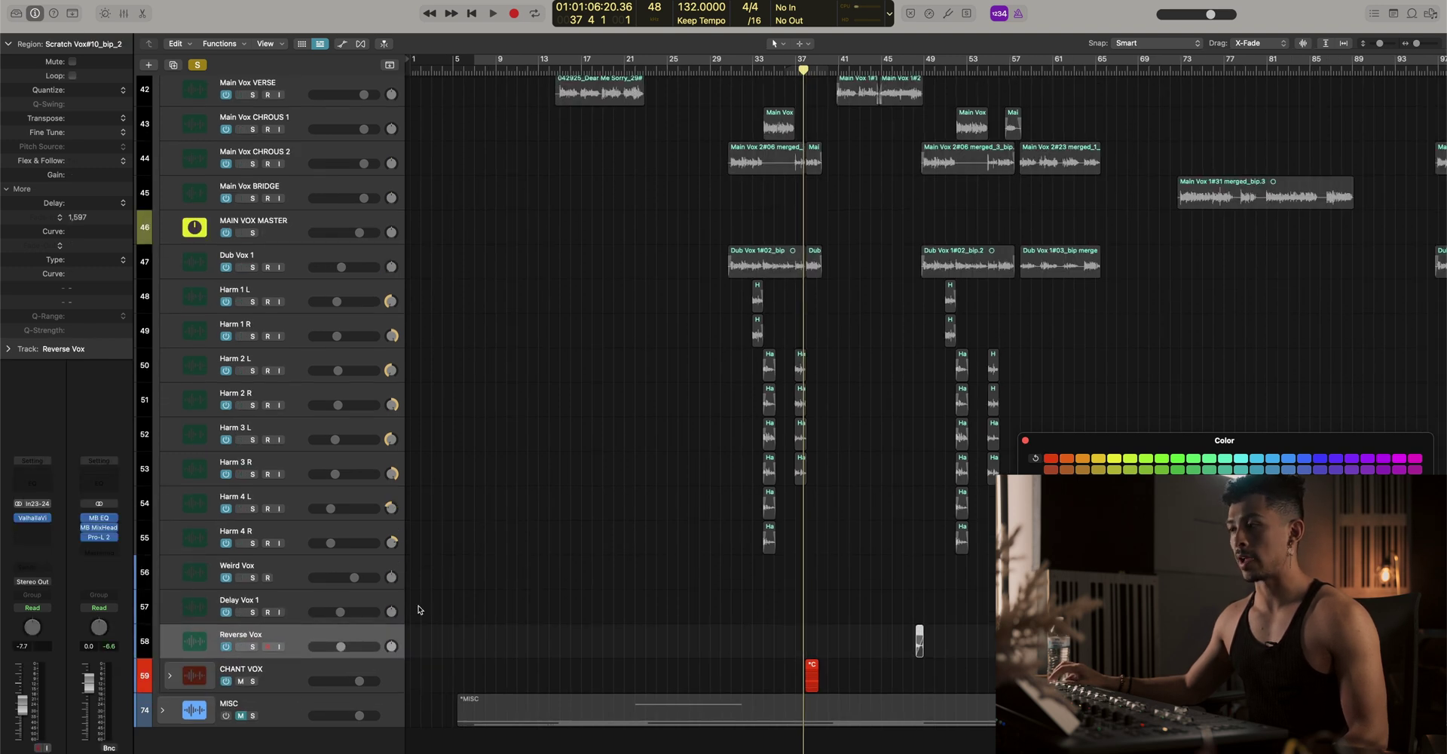
{"action": "left_click", "coordinate": [1026, 443]}
{"action": "scroll", "coordinate": [1028, 443], "scroll_direction": "up", "scroll_amount": 2}
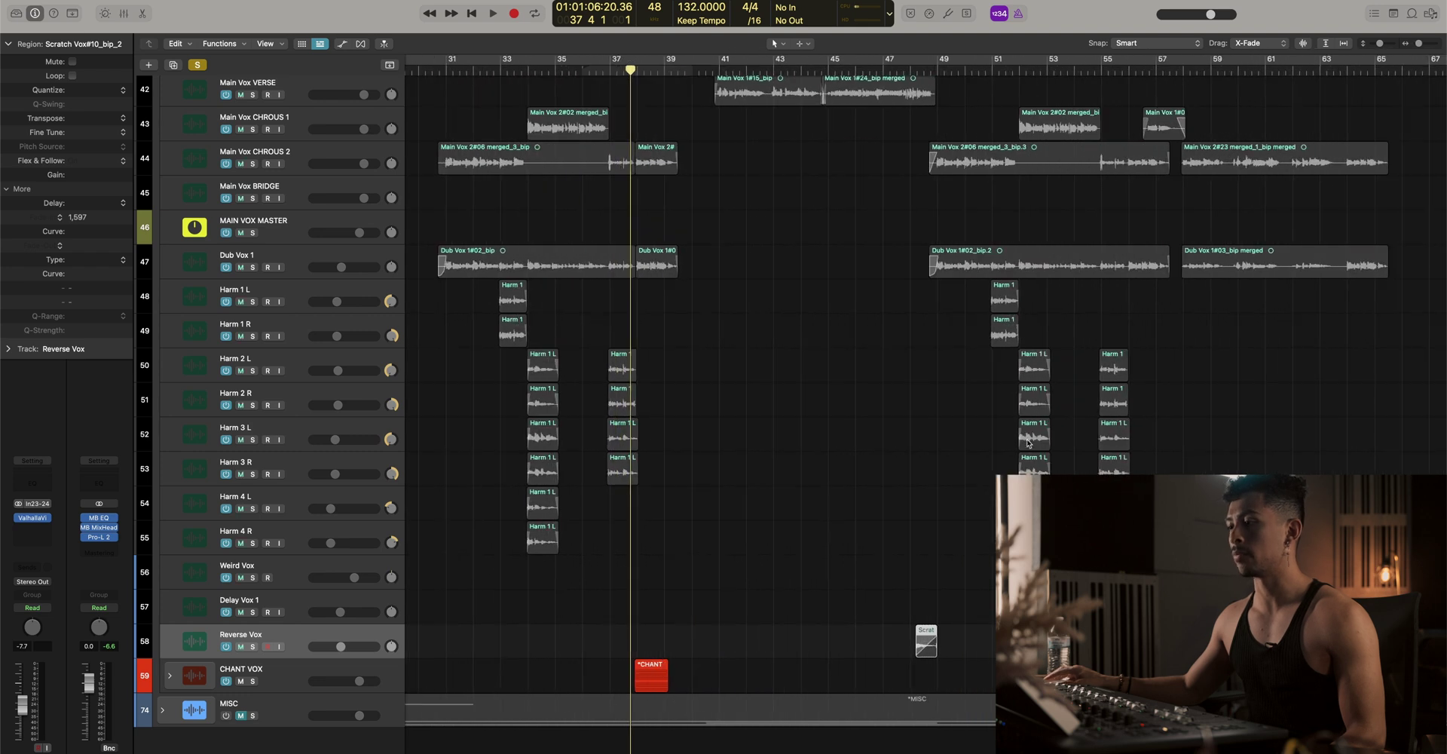
Expand the CHANT VOX stack and inspect the channel strips of Chant Master and Far Hallway Chant
{"action": "left_click", "coordinate": [172, 675]}
{"action": "scroll", "coordinate": [270, 583], "scroll_direction": "down", "scroll_amount": 10}
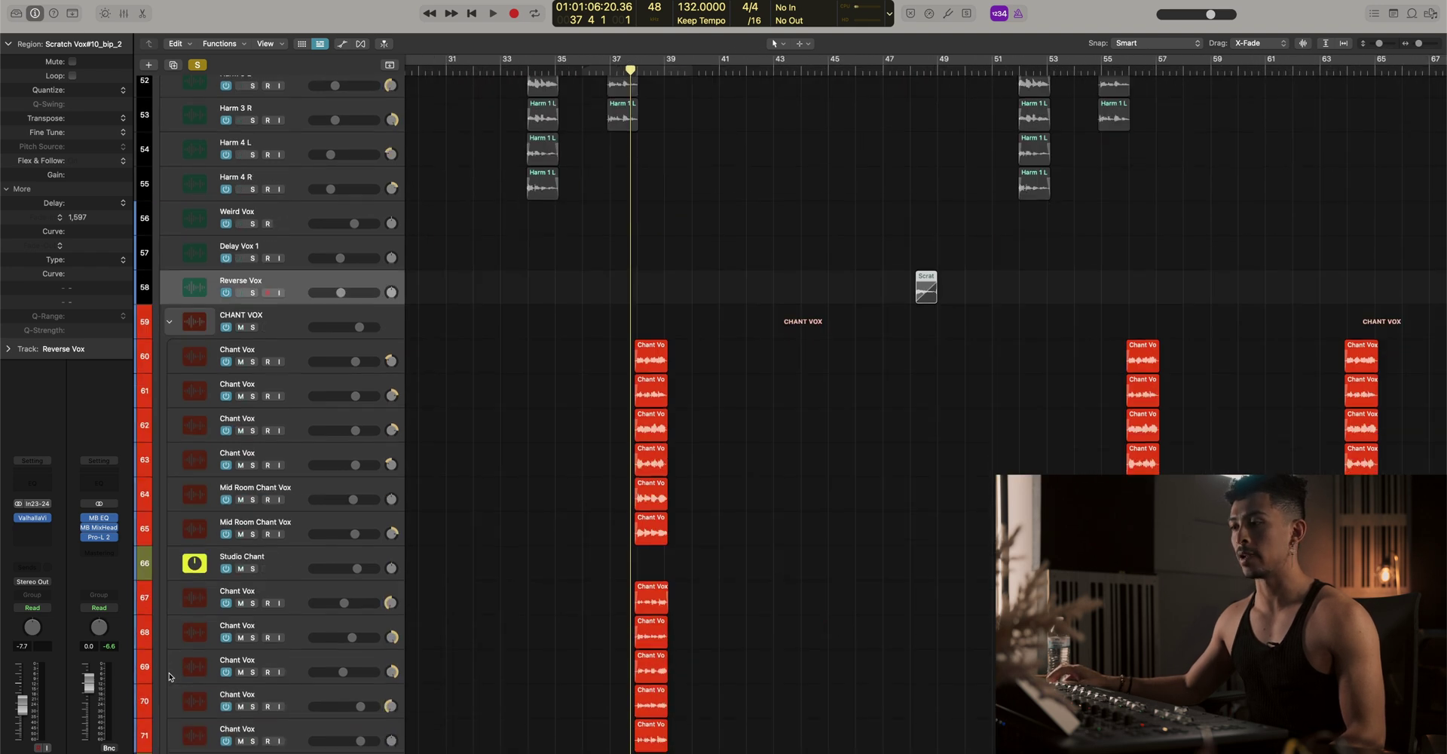
{"action": "scroll", "coordinate": [270, 582], "scroll_direction": "up", "scroll_amount": 5}
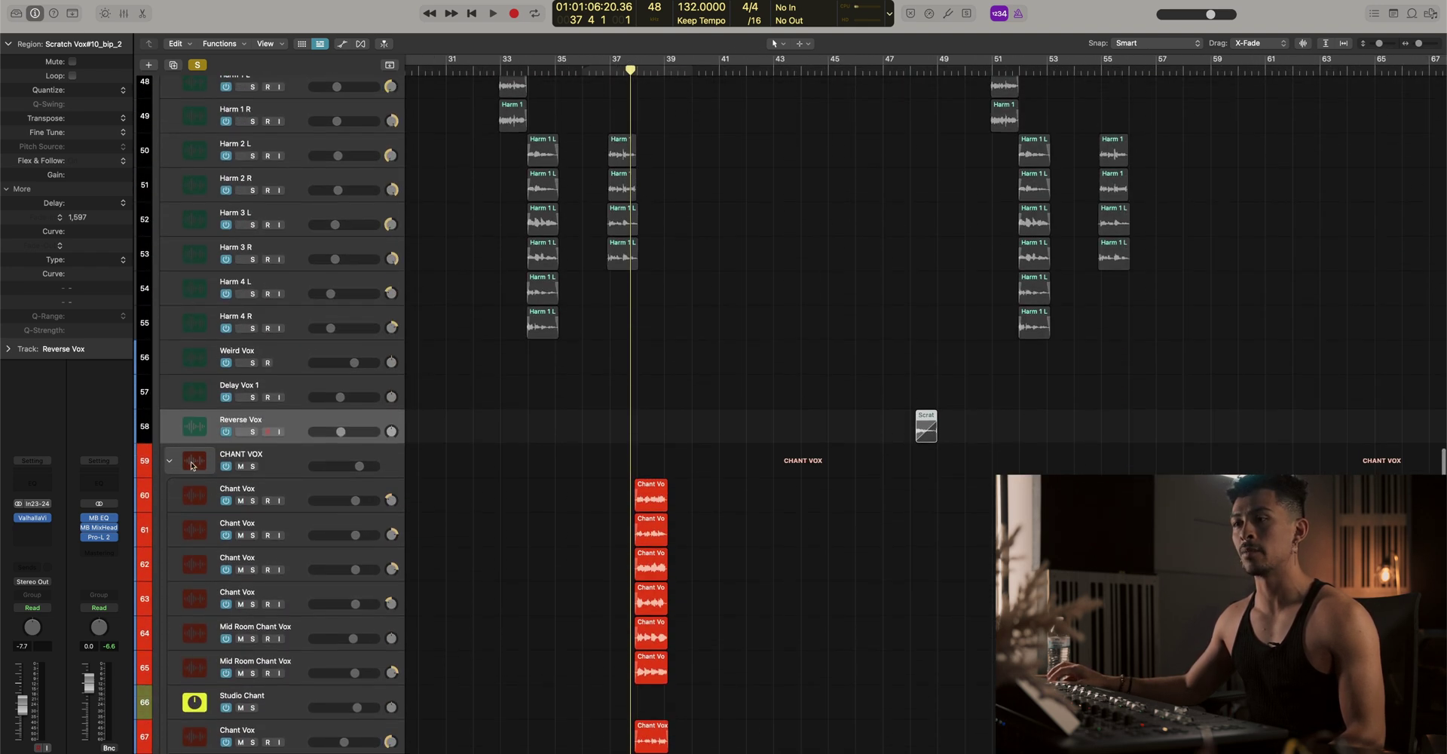
{"action": "scroll", "coordinate": [333, 625], "scroll_direction": "down", "scroll_amount": 6}
{"action": "left_click", "coordinate": [276, 667]}
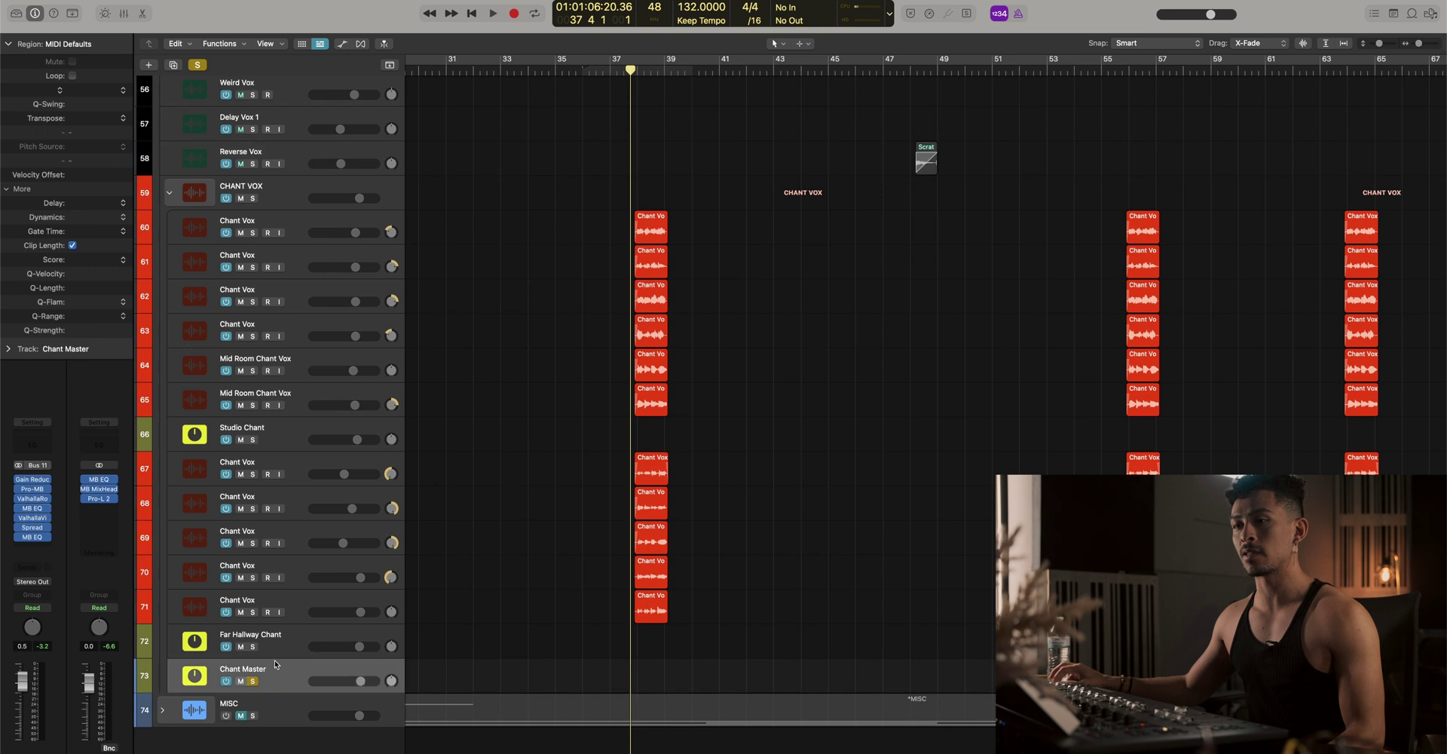
{"action": "left_click", "coordinate": [277, 646]}
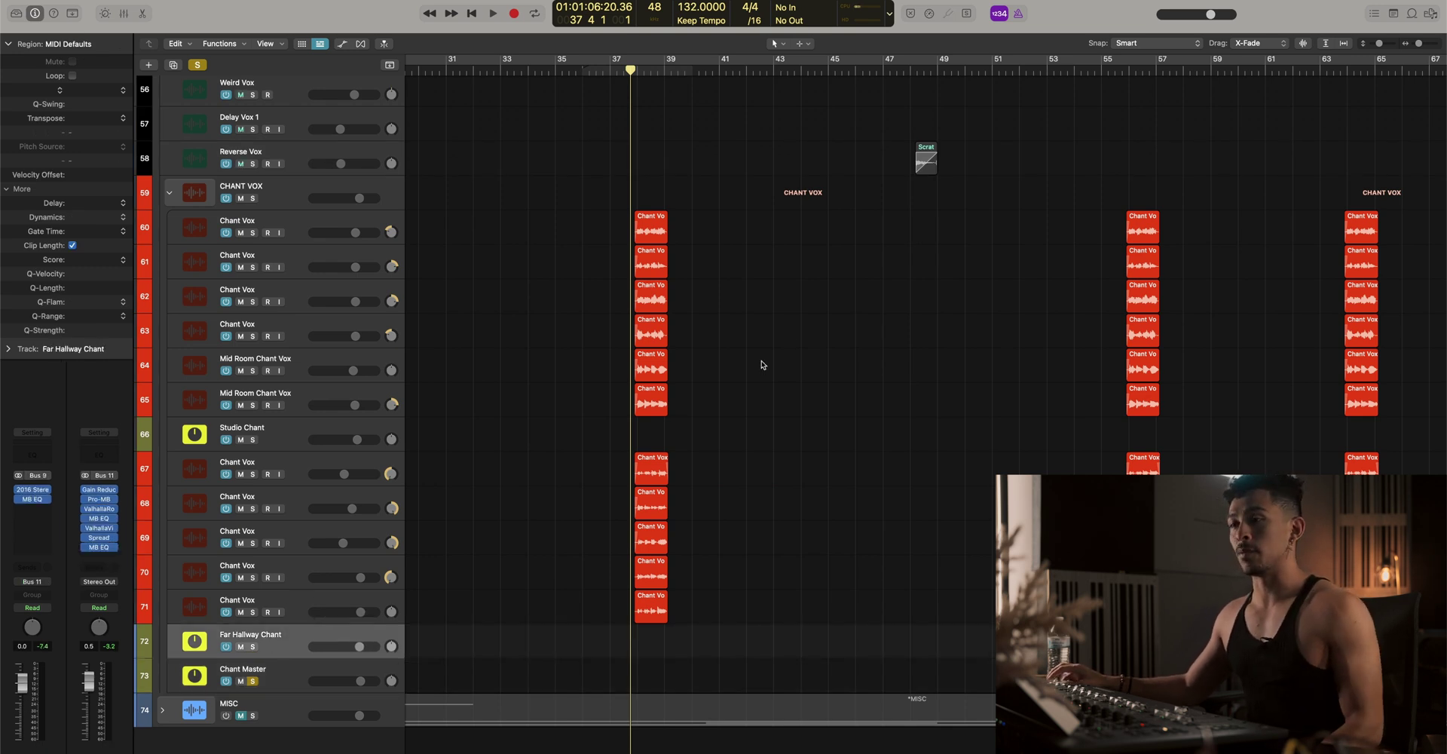
Collapse the CHANT VOX stack and clear all active solos in the session
{"action": "scroll", "coordinate": [334, 248], "scroll_direction": "up", "scroll_amount": 3}
{"action": "left_click", "coordinate": [171, 310]}
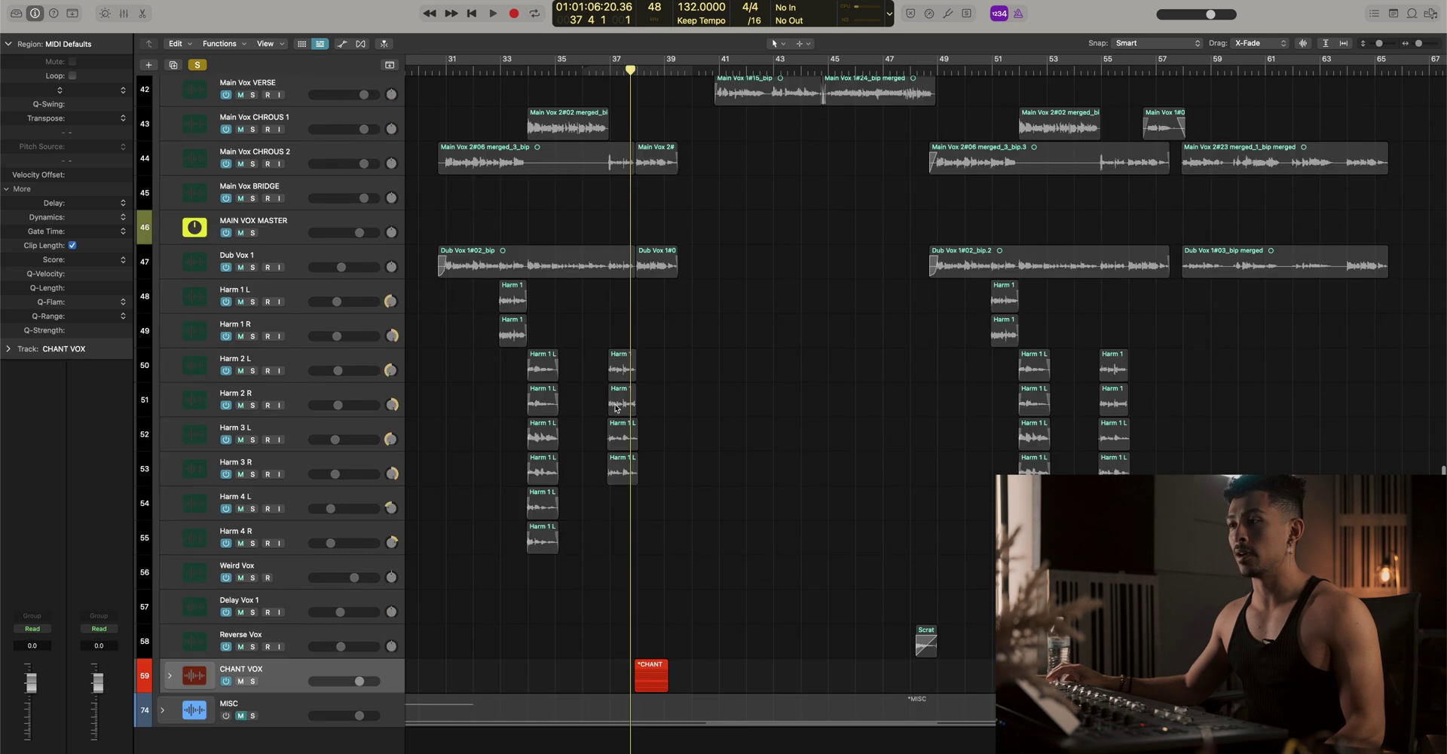
{"action": "scroll", "coordinate": [332, 196], "scroll_direction": "up", "scroll_amount": 1}
{"action": "scroll", "coordinate": [333, 196], "scroll_direction": "left", "scroll_amount": 2}
{"action": "scroll", "coordinate": [333, 196], "scroll_direction": "up", "scroll_amount": 2}
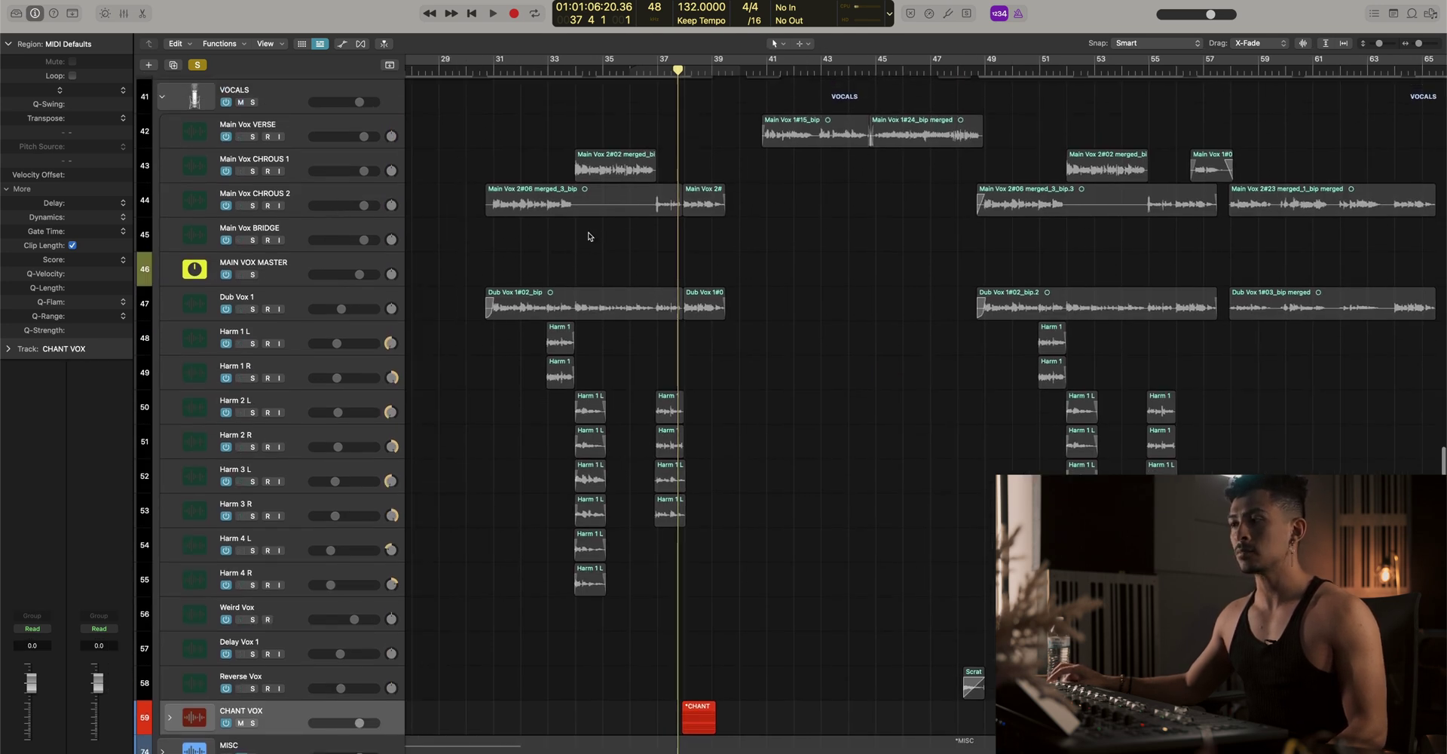
{"action": "left_click", "coordinate": [196, 68]}
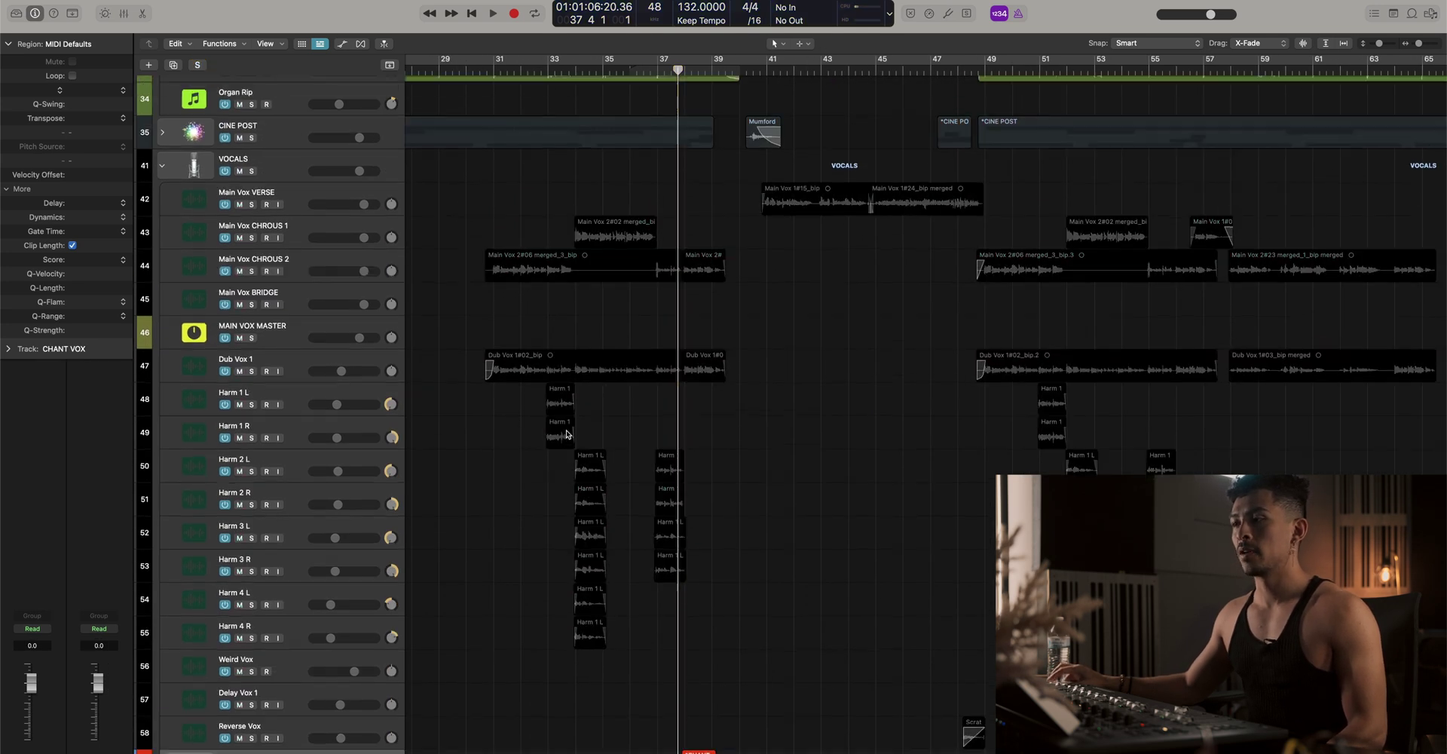
Route the outputs of Harm 1 L and Harm 1 R to Bus 13 and create a track for its aux
{"action": "scroll", "coordinate": [811, 604], "scroll_direction": "down", "scroll_amount": 2}
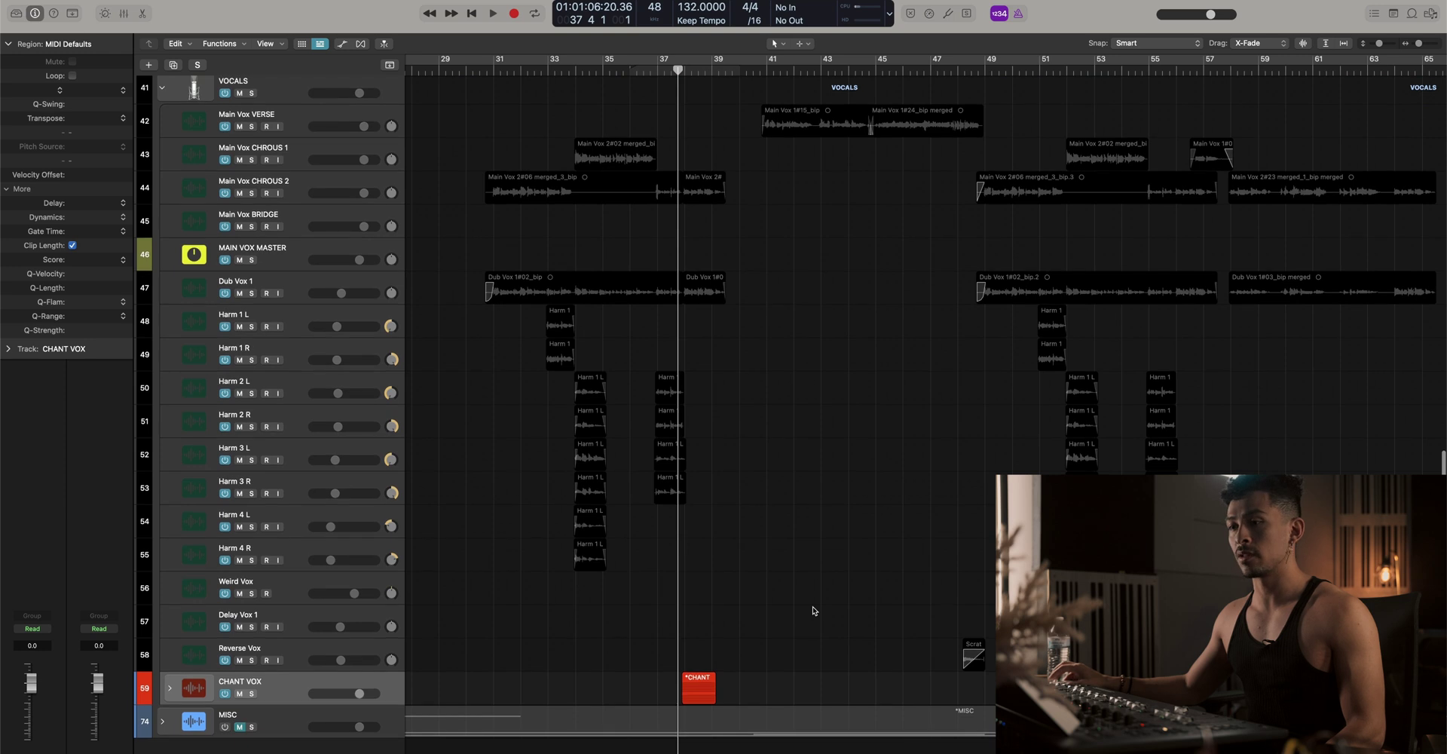
{"action": "left_click", "coordinate": [297, 320]}
{"action": "left_click", "coordinate": [298, 366]}
{"action": "left_click", "coordinate": [298, 321]}
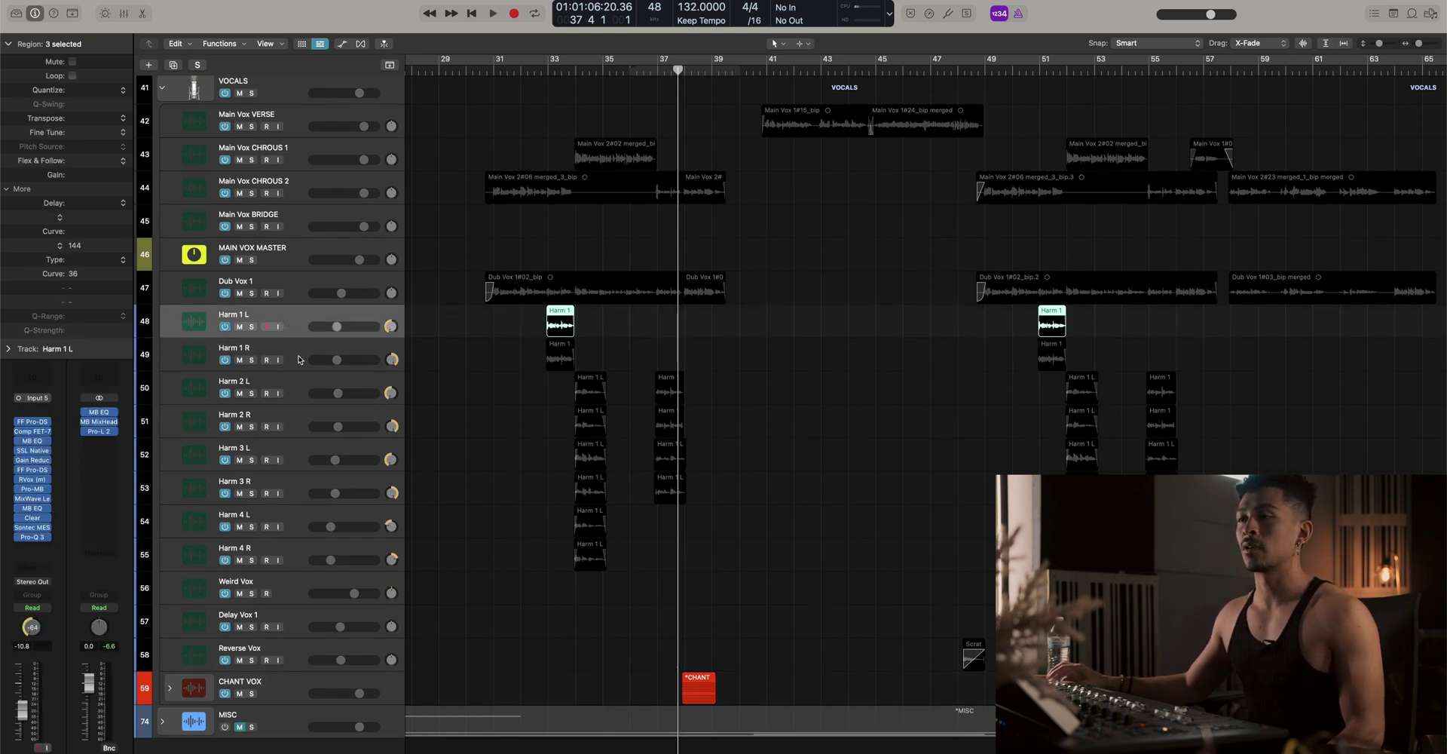
{"action": "left_click", "coordinate": [300, 360], "text": "shift"}
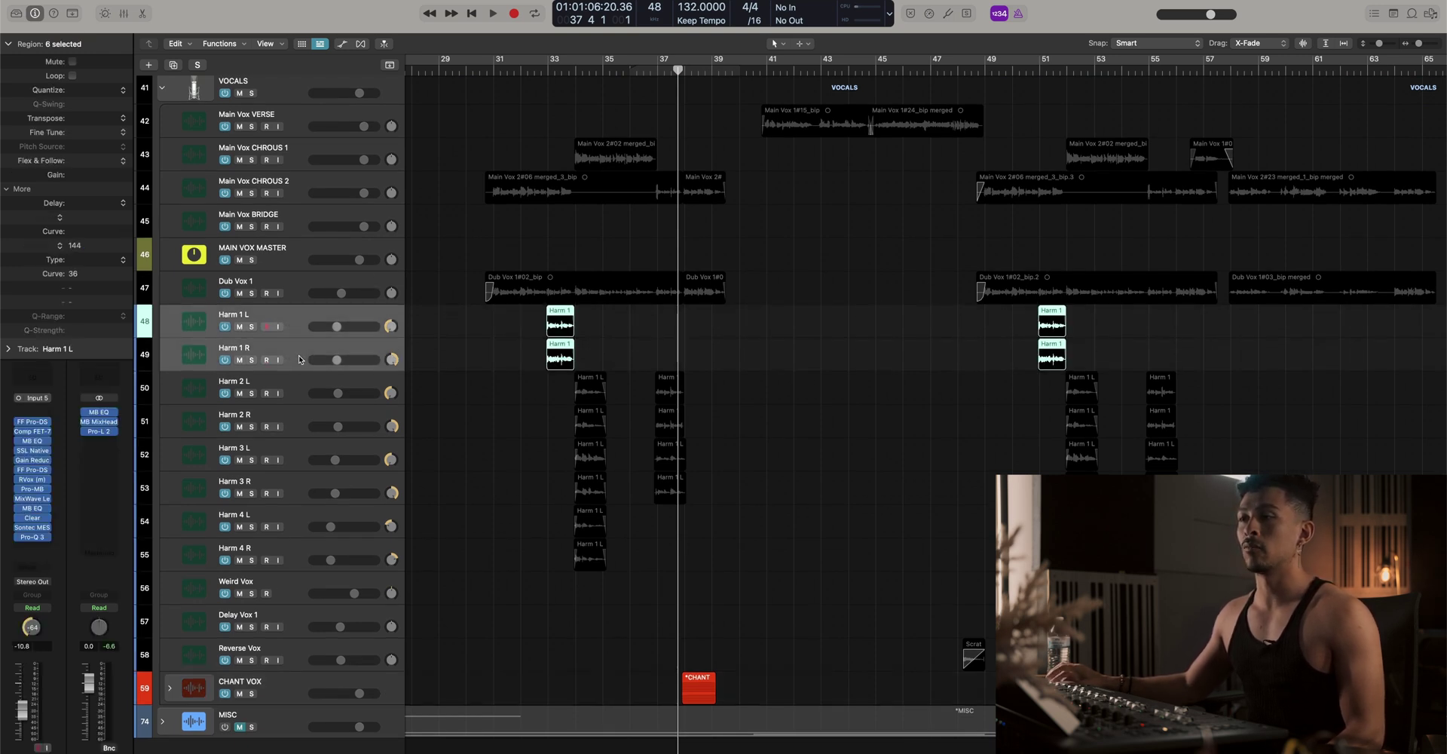
{"action": "left_click", "coordinate": [41, 583]}
{"action": "mouse_move", "coordinate": [61, 631]}
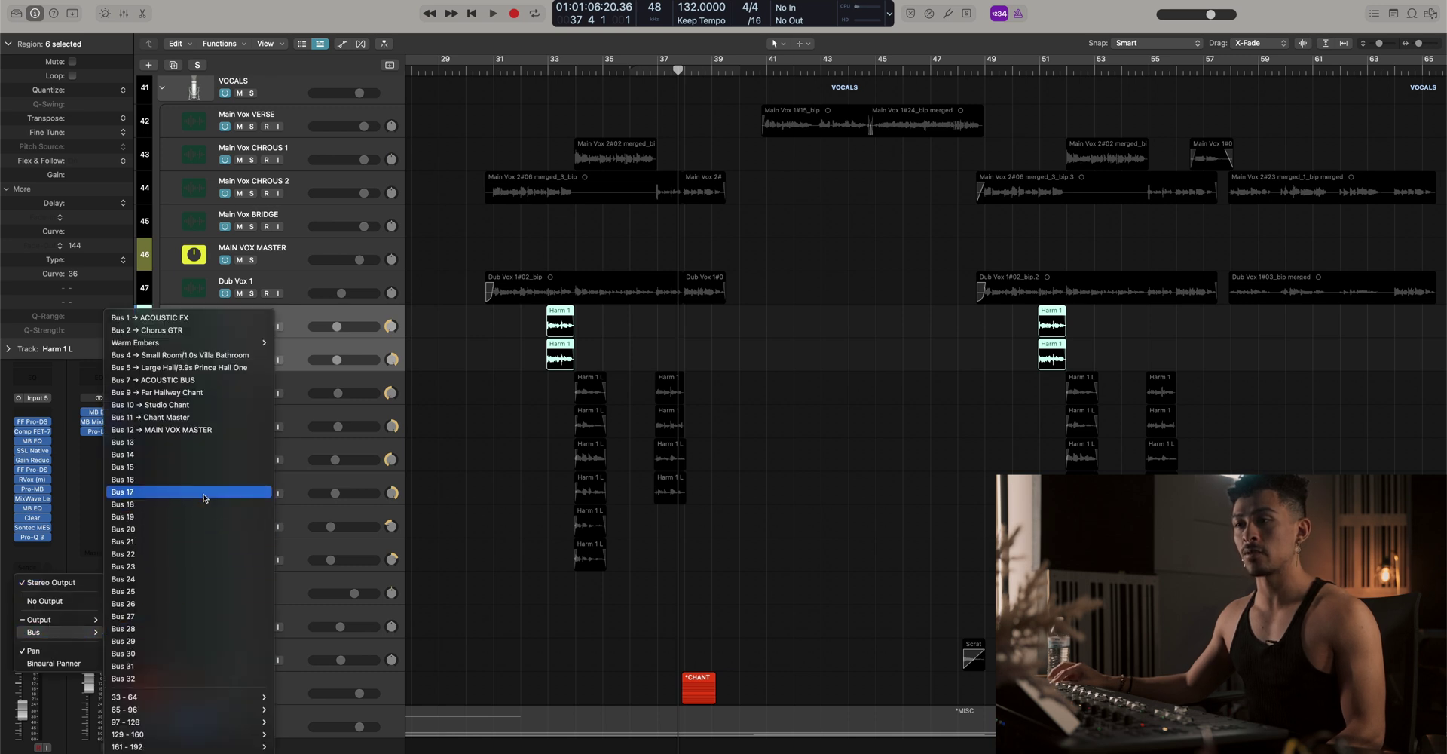
{"action": "left_click", "coordinate": [162, 444]}
{"action": "right_click", "coordinate": [124, 596]}
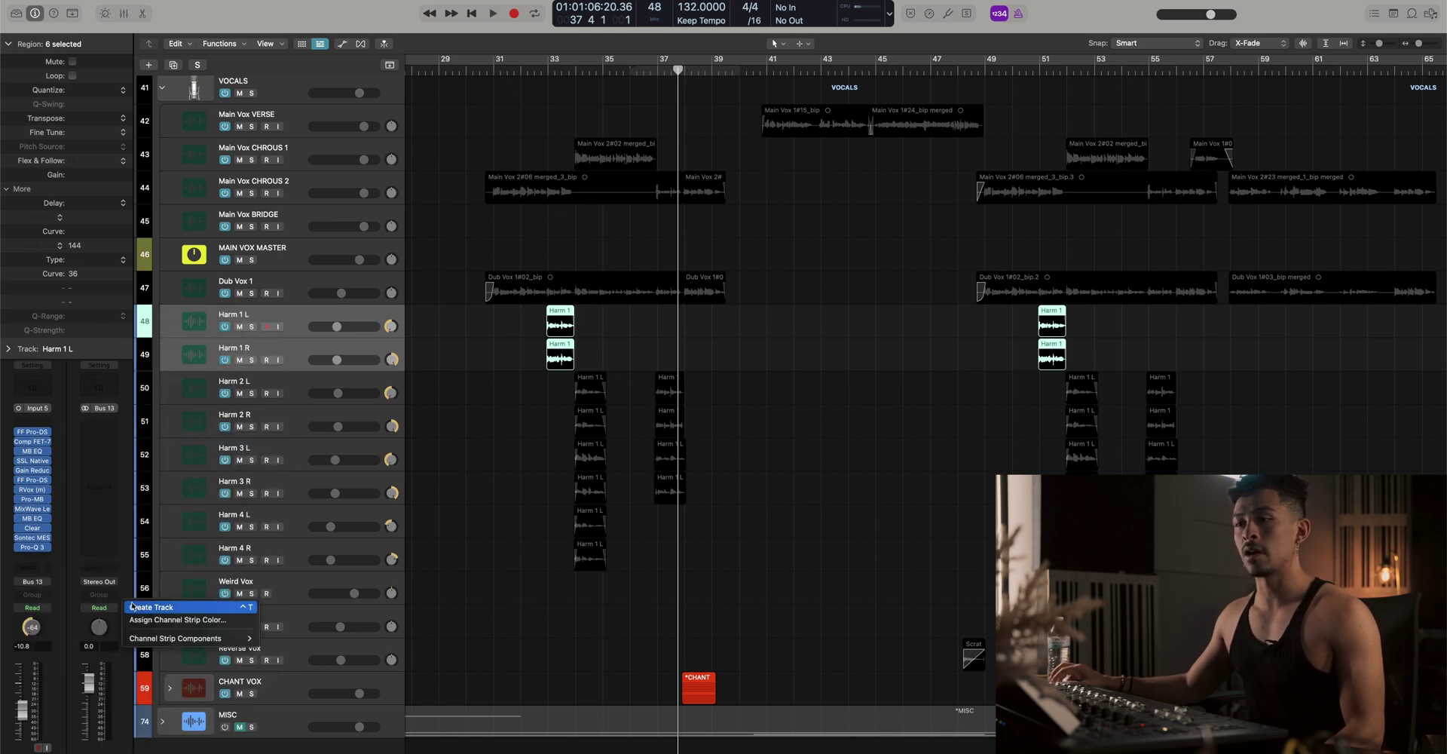
{"action": "left_click", "coordinate": [155, 605]}
Route the outputs of Harm 2 L and Harm 2 R to Bus 14 and create a track for its aux
{"action": "left_click", "coordinate": [282, 419]}
{"action": "left_click", "coordinate": [289, 449], "text": "shift"}
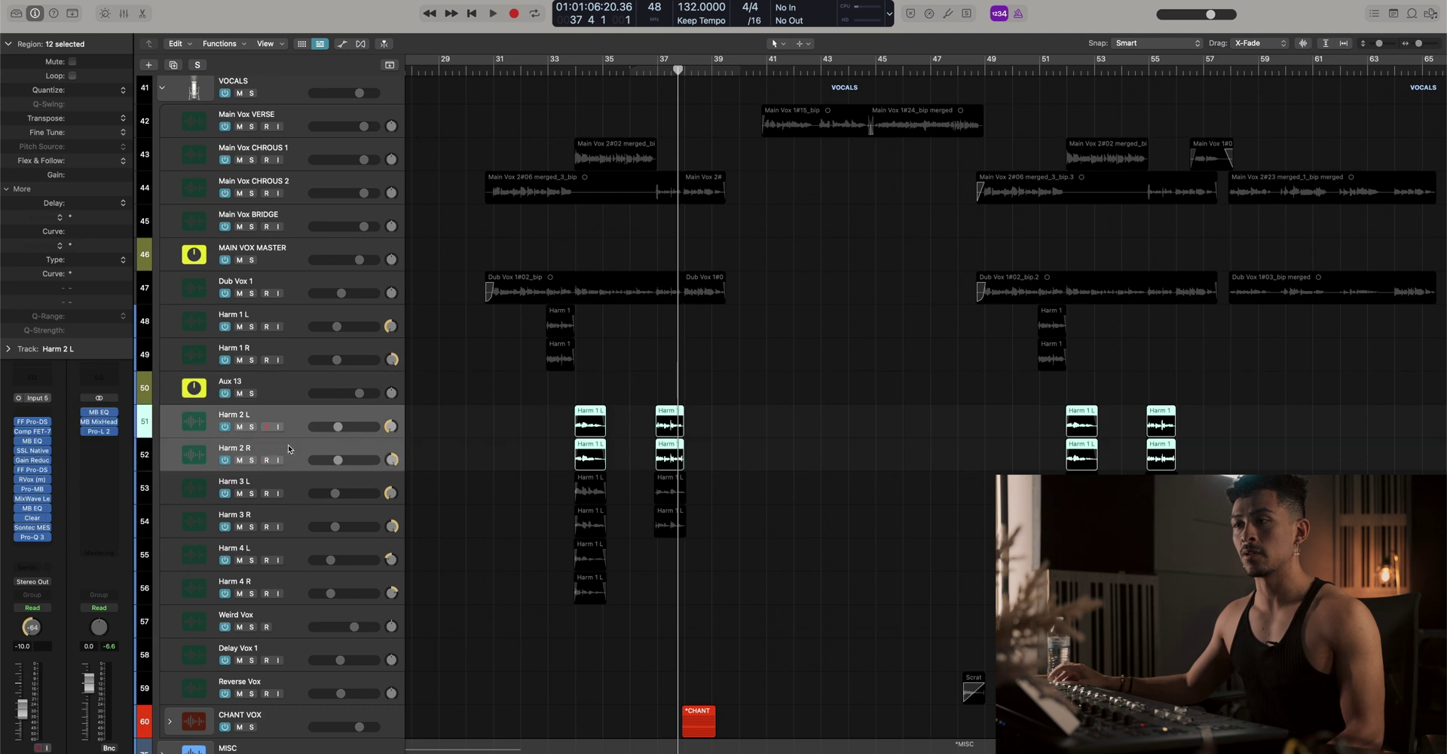
{"action": "left_click", "coordinate": [45, 585]}
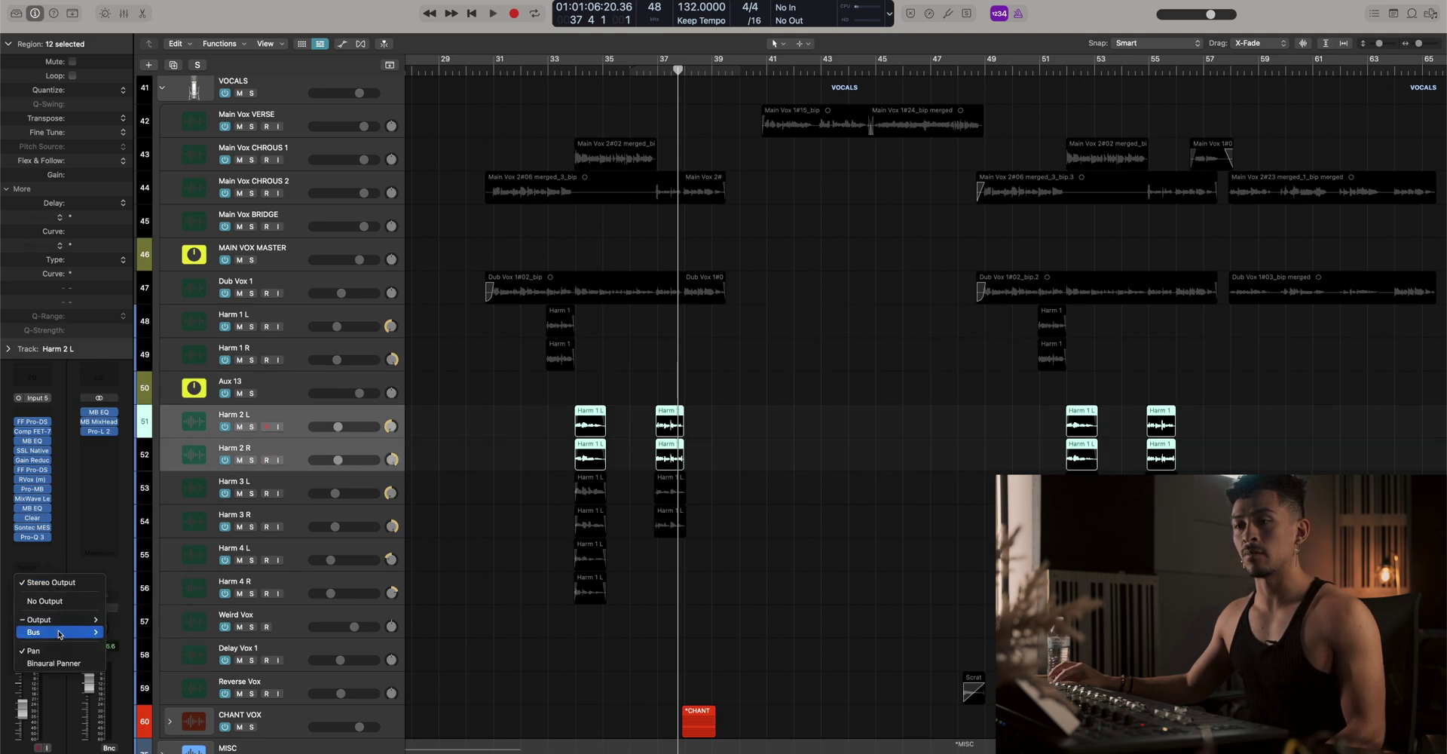
{"action": "mouse_move", "coordinate": [60, 632]}
{"action": "left_click", "coordinate": [156, 455]}
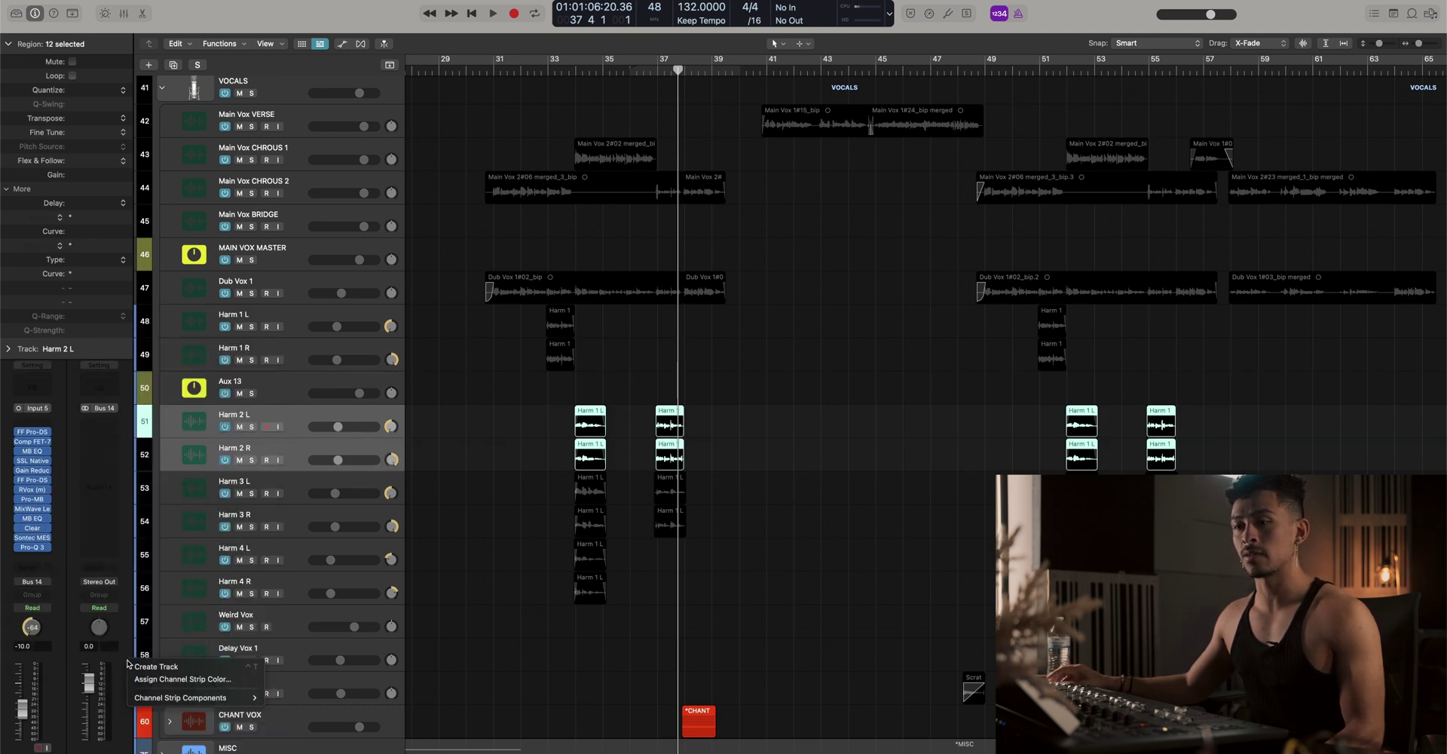
Route the outputs of Harm 3 L and Harm 3 R to Bus 15 and create a track for its aux
{"action": "scroll", "coordinate": [335, 475], "scroll_direction": "down", "scroll_amount": 1}
{"action": "left_click", "coordinate": [296, 527]}
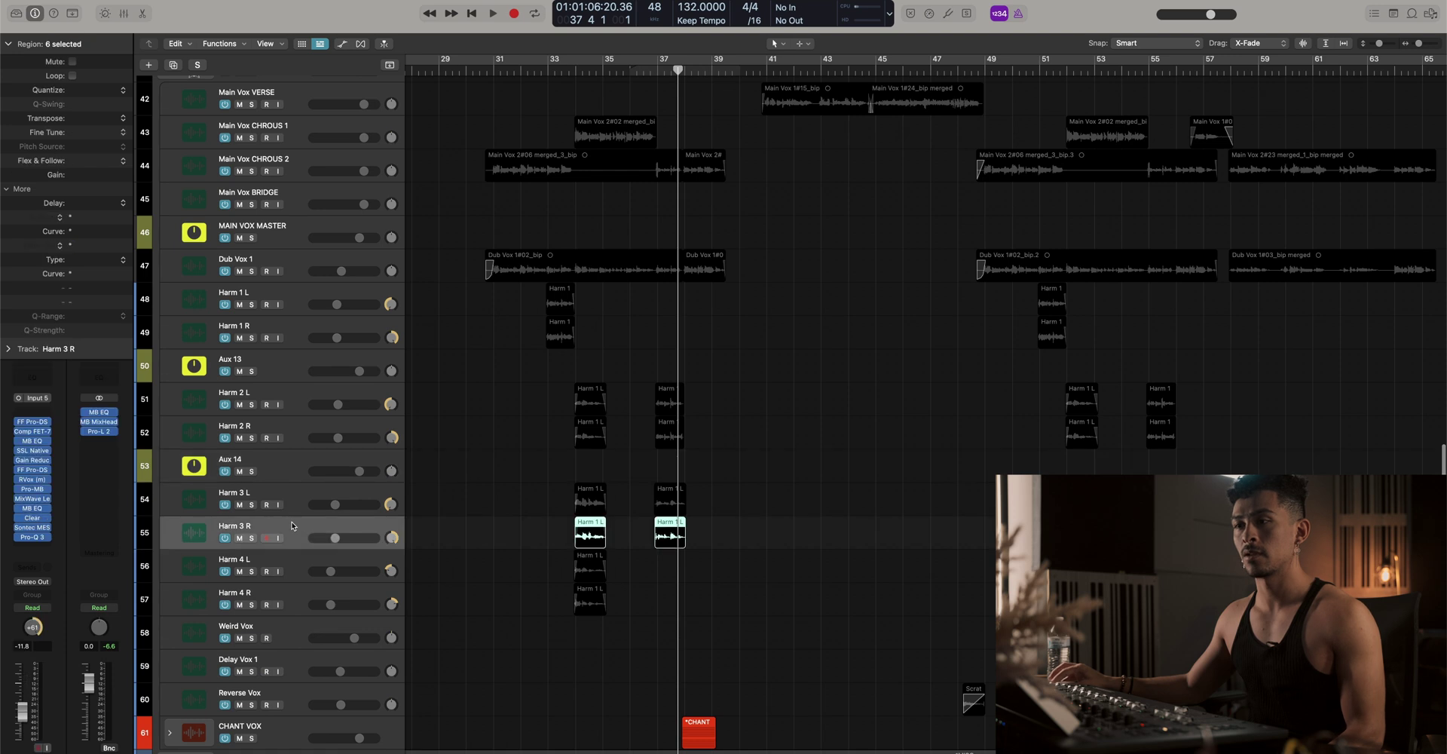
{"action": "left_click", "coordinate": [294, 510], "text": "shift"}
{"action": "left_click", "coordinate": [42, 582]}
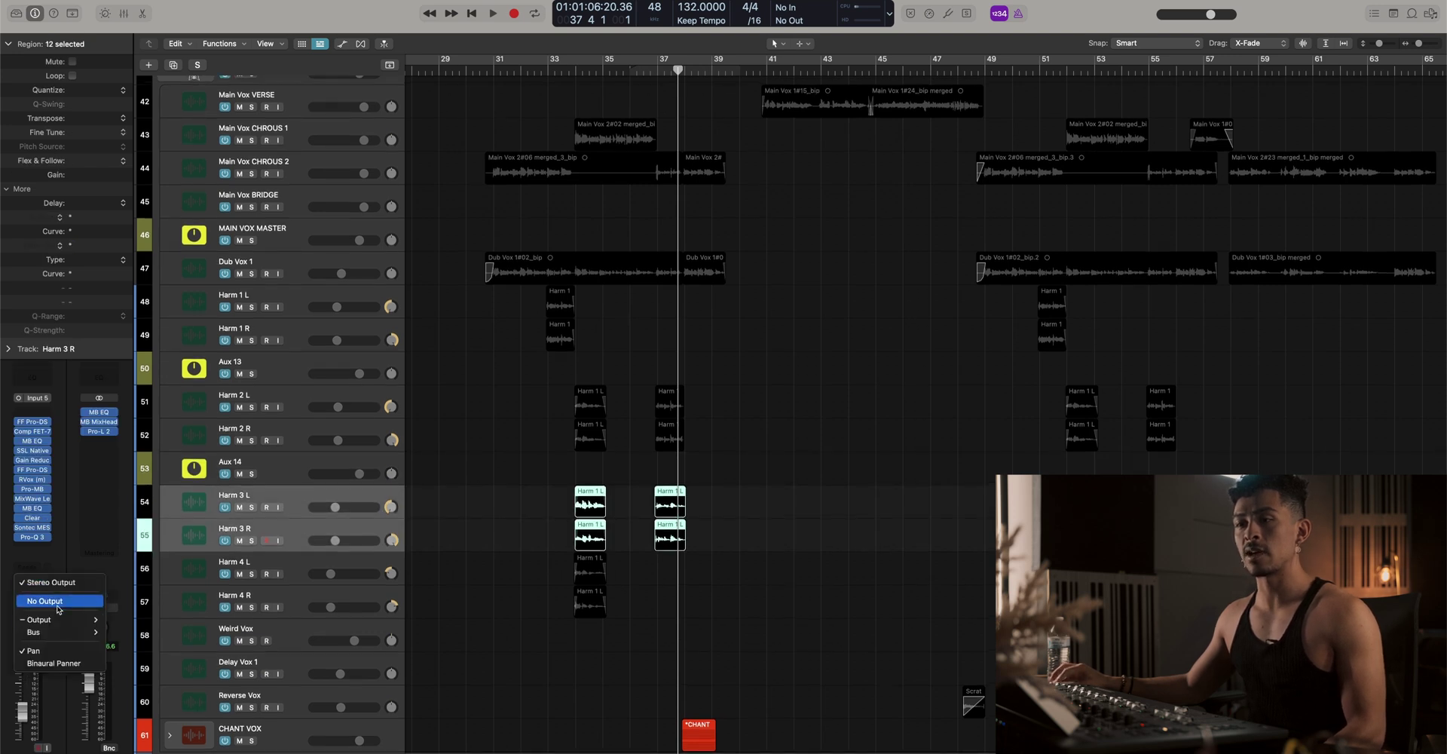
{"action": "mouse_move", "coordinate": [60, 632]}
{"action": "left_click", "coordinate": [181, 469]}
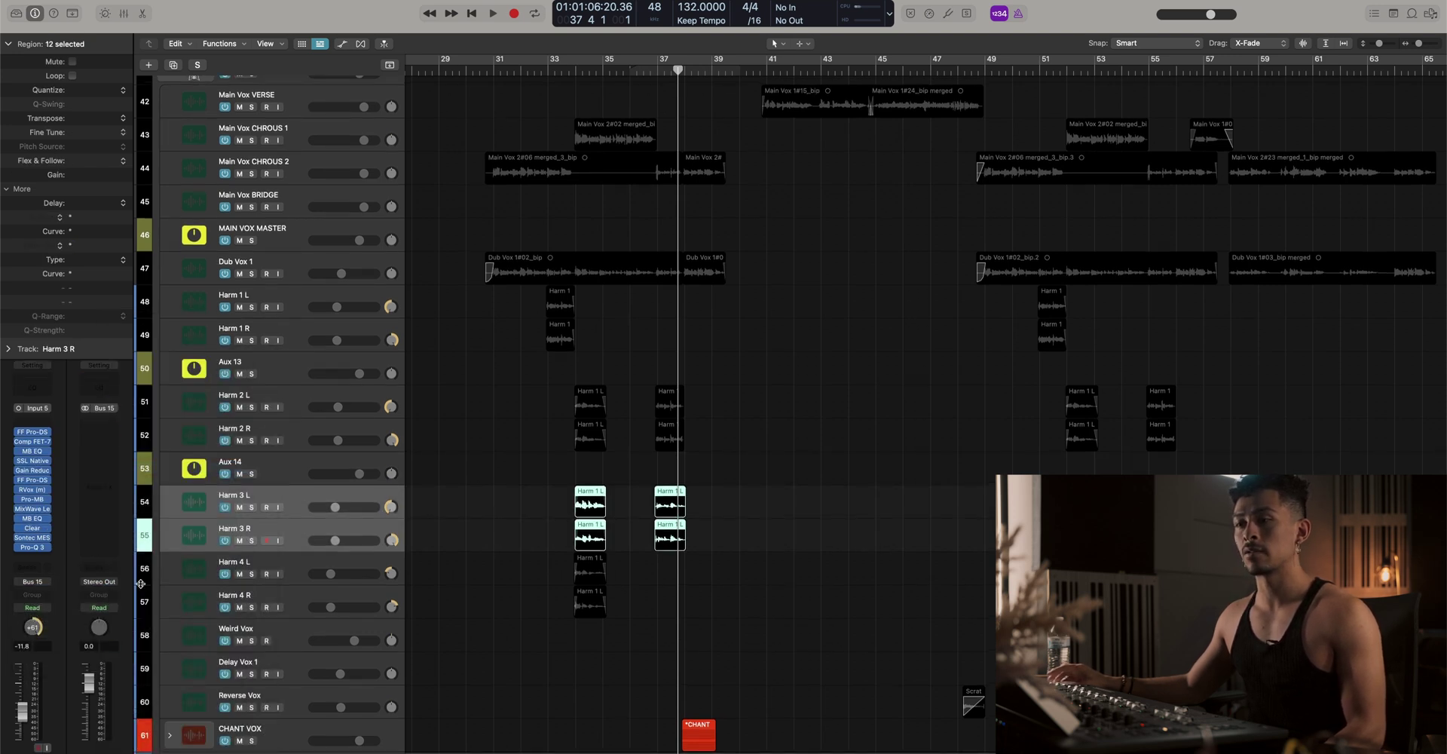
{"action": "right_click", "coordinate": [129, 608]}
{"action": "left_click", "coordinate": [149, 612]}
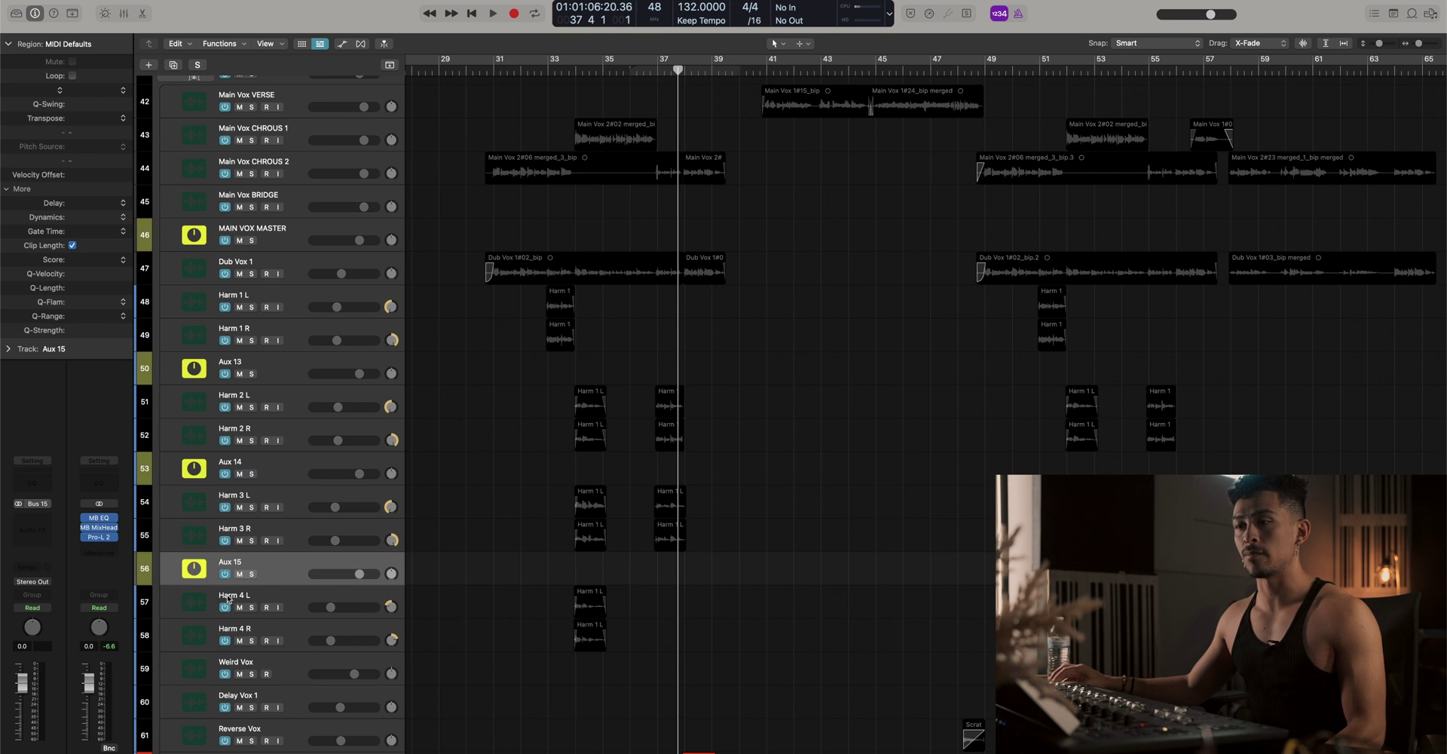
Route the outputs of Harm 4 L and Harm 4 R to Bus 16 and create a track for its aux
{"action": "scroll", "coordinate": [292, 564], "scroll_direction": "down", "scroll_amount": 1}
{"action": "left_click", "coordinate": [292, 566]}
{"action": "left_click", "coordinate": [233, 596], "text": "shift"}
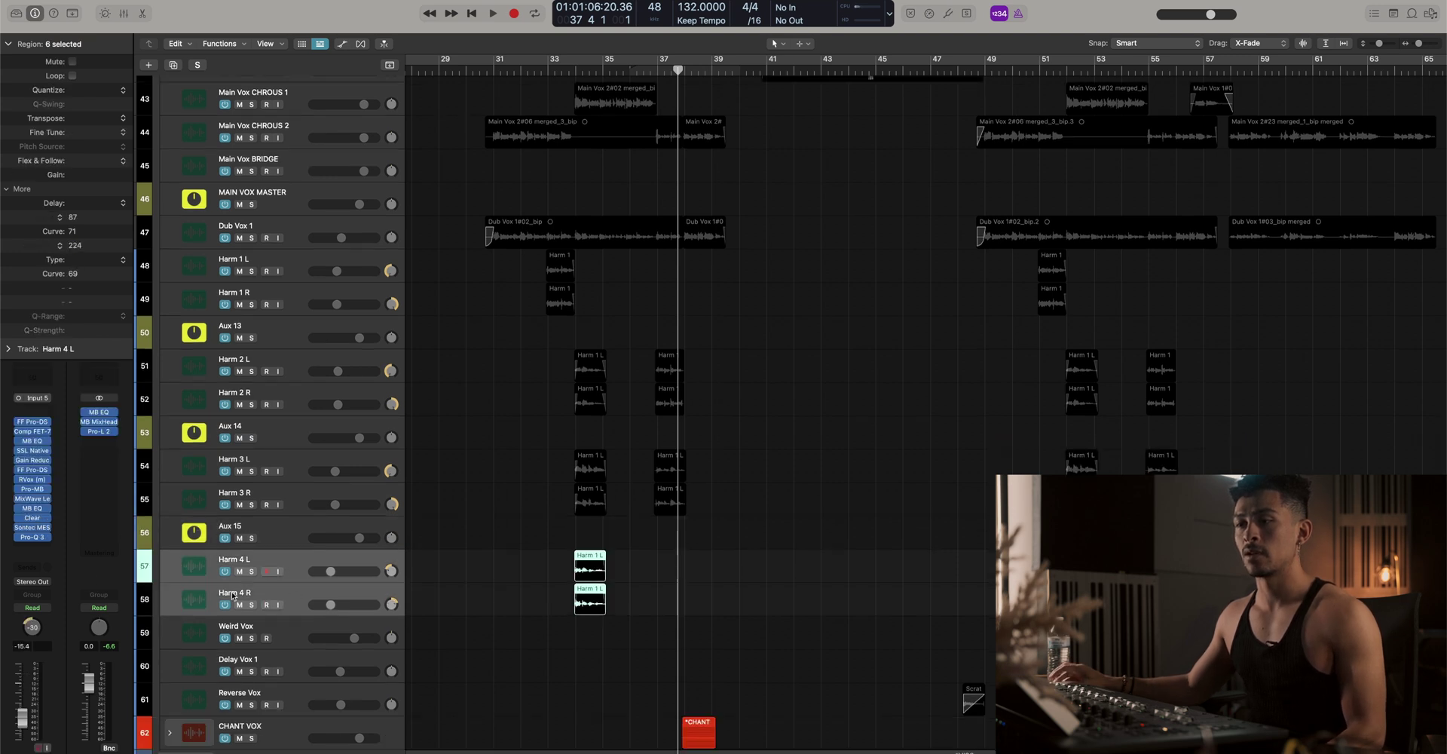
{"action": "left_click", "coordinate": [35, 582]}
{"action": "mouse_move", "coordinate": [45, 633]}
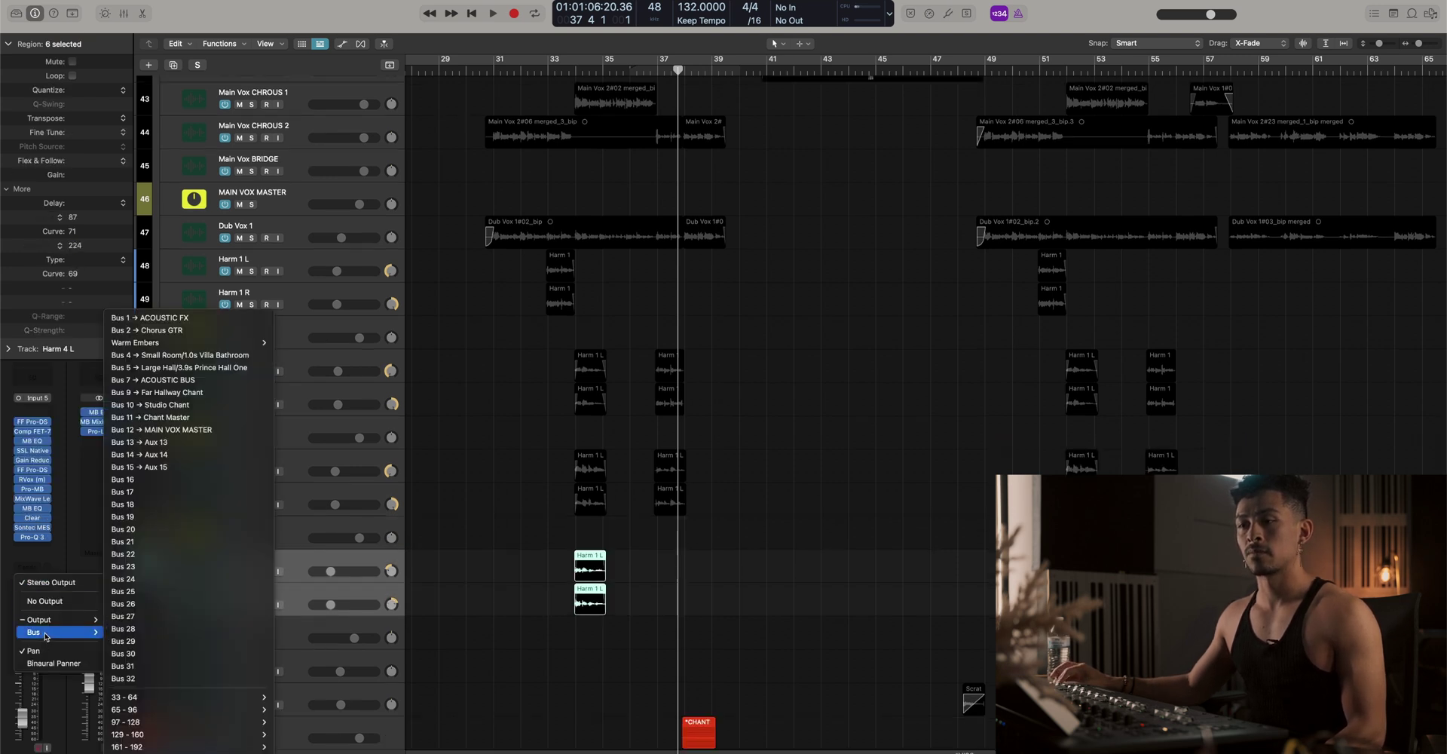
{"action": "left_click", "coordinate": [151, 478]}
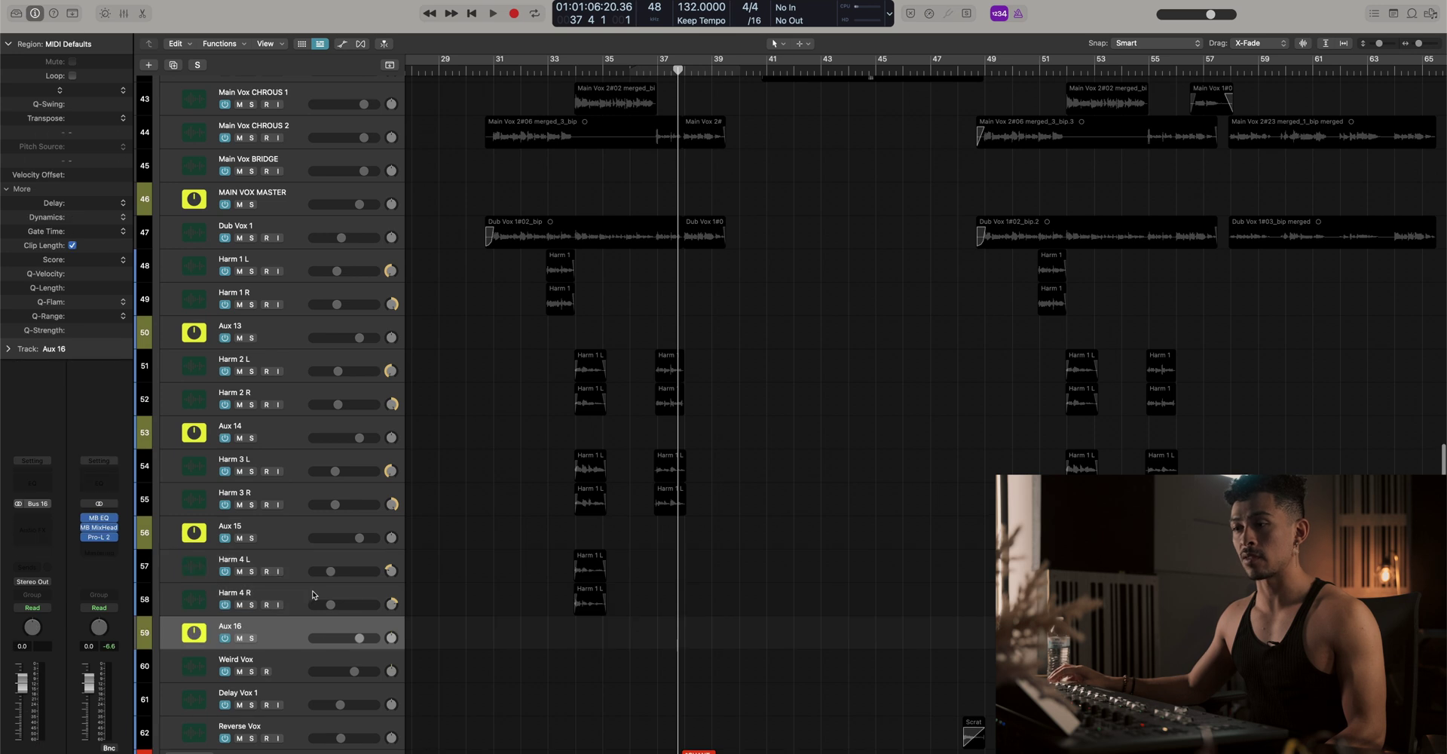
Route the four harmony aux tracks, Aux 13 to Aux 16, to Bus 17 and create a track for its aux
{"action": "scroll", "coordinate": [313, 595], "scroll_direction": "down", "scroll_amount": 3}
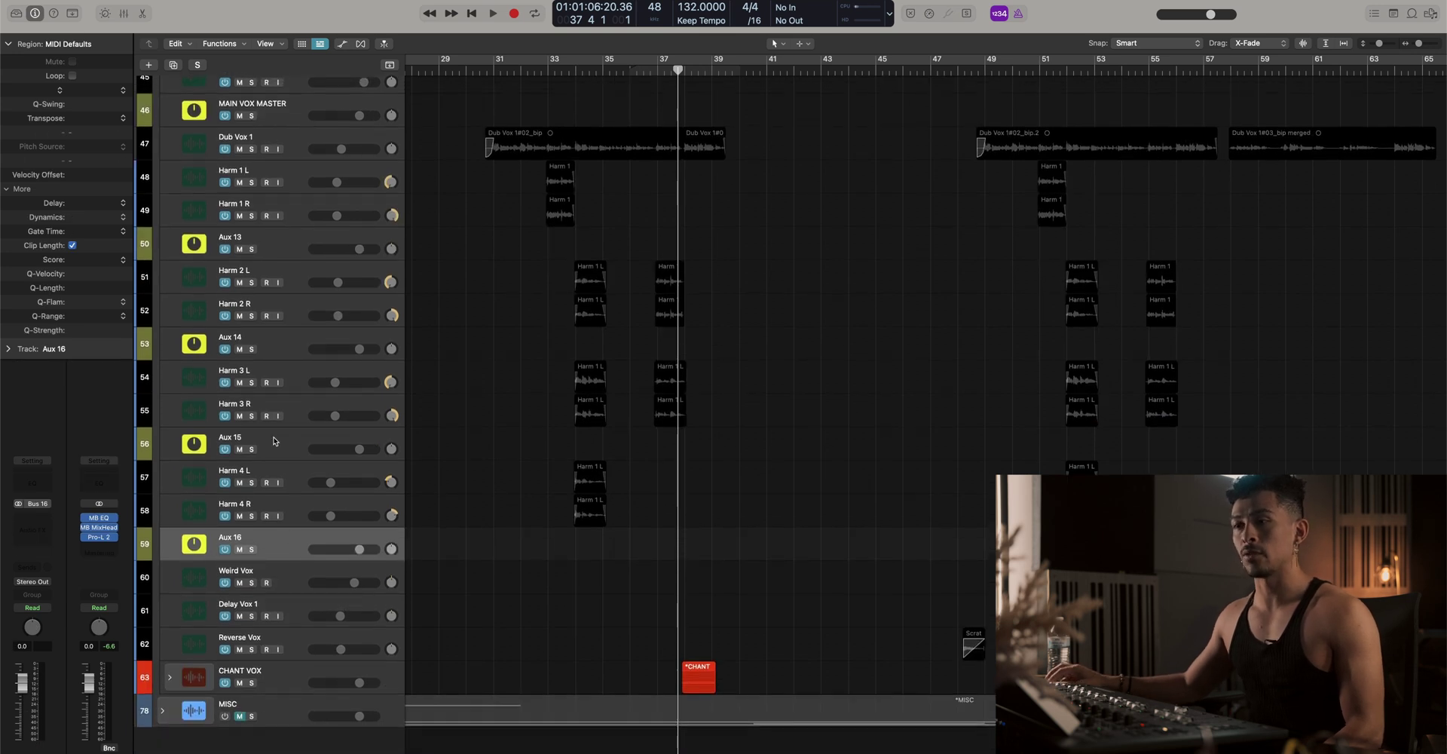
{"action": "left_click", "coordinate": [274, 441], "text": "super"}
{"action": "left_click", "coordinate": [285, 350], "text": "super"}
{"action": "left_click", "coordinate": [270, 244], "text": "super"}
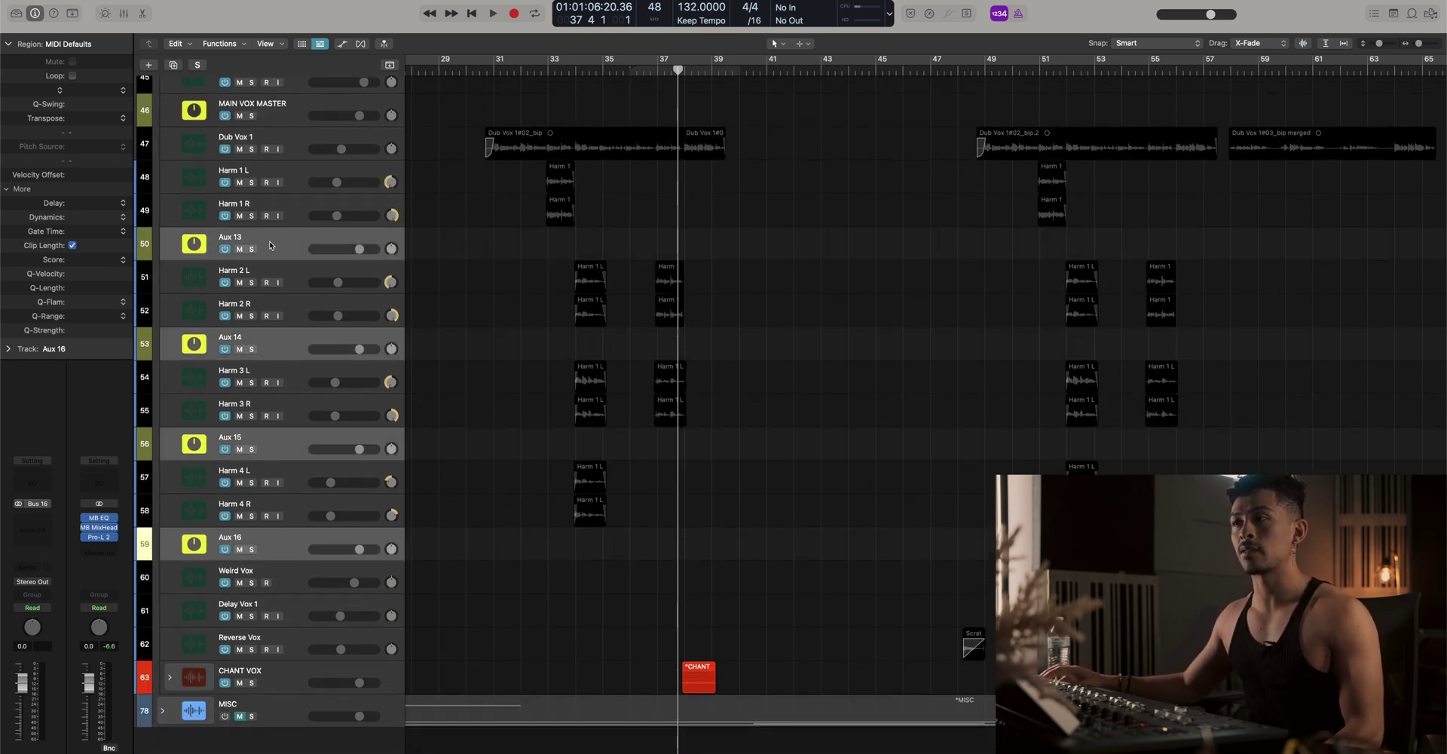
{"action": "scroll", "coordinate": [268, 245], "scroll_direction": "up", "scroll_amount": 1}
{"action": "left_click", "coordinate": [25, 574]}
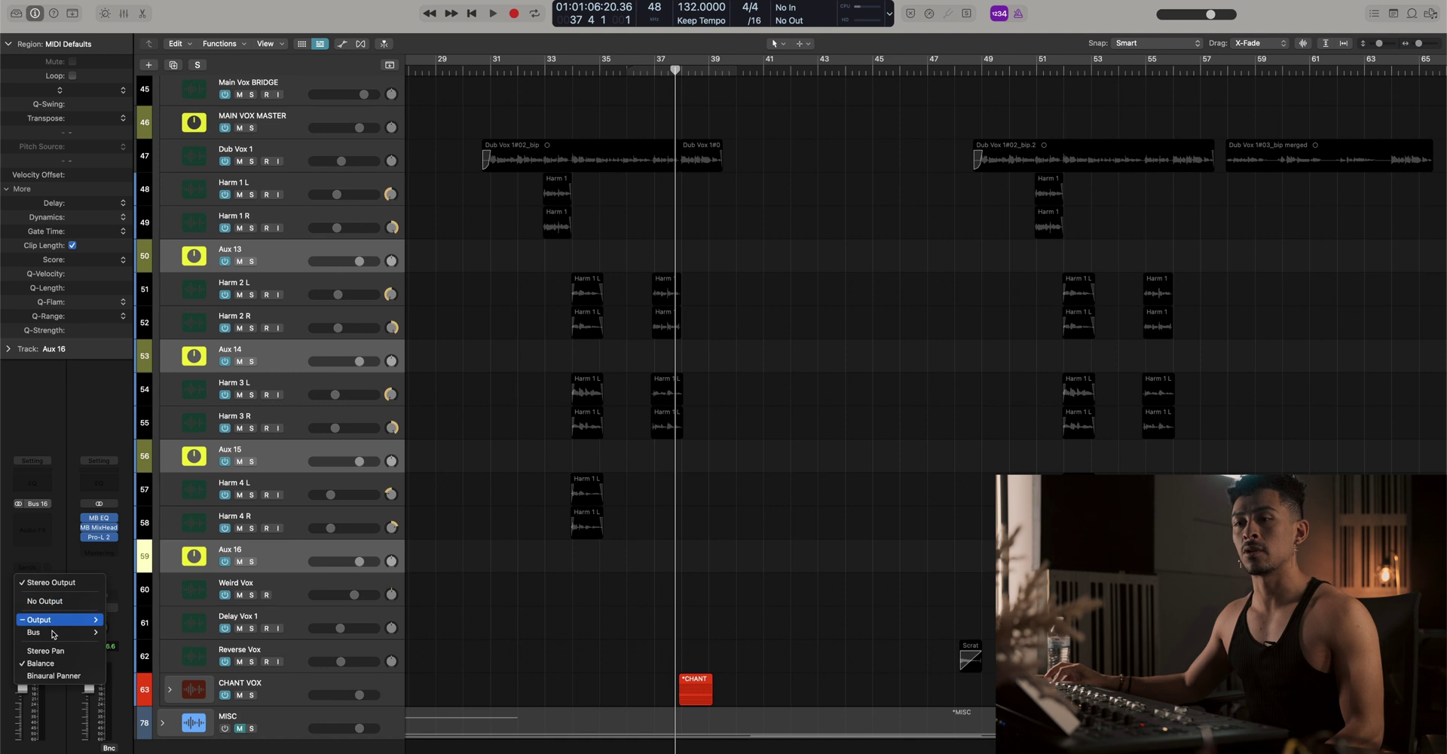
{"action": "mouse_move", "coordinate": [76, 631]}
{"action": "left_click", "coordinate": [132, 494]}
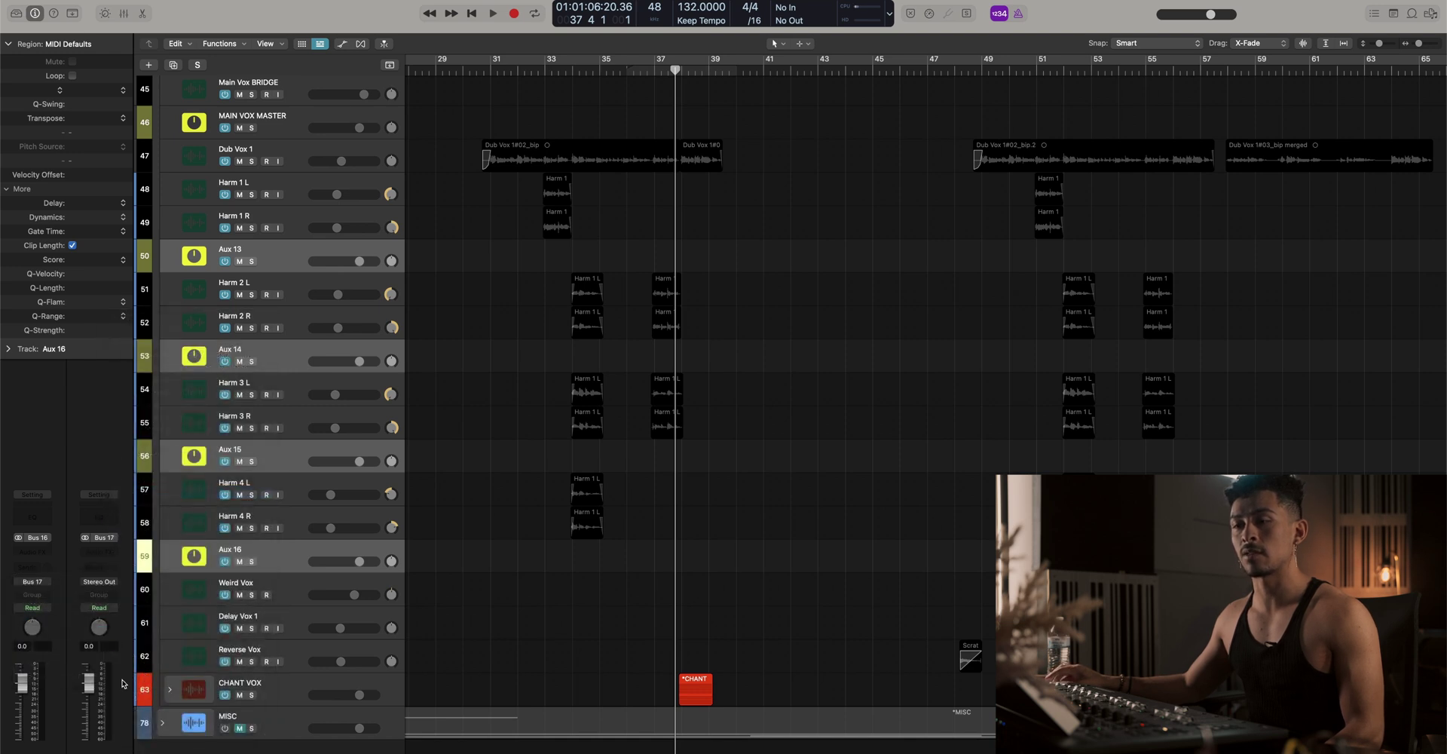
Rename the Bus 17 aux track as HARM MASTER
{"action": "double_click", "coordinate": [229, 585]}
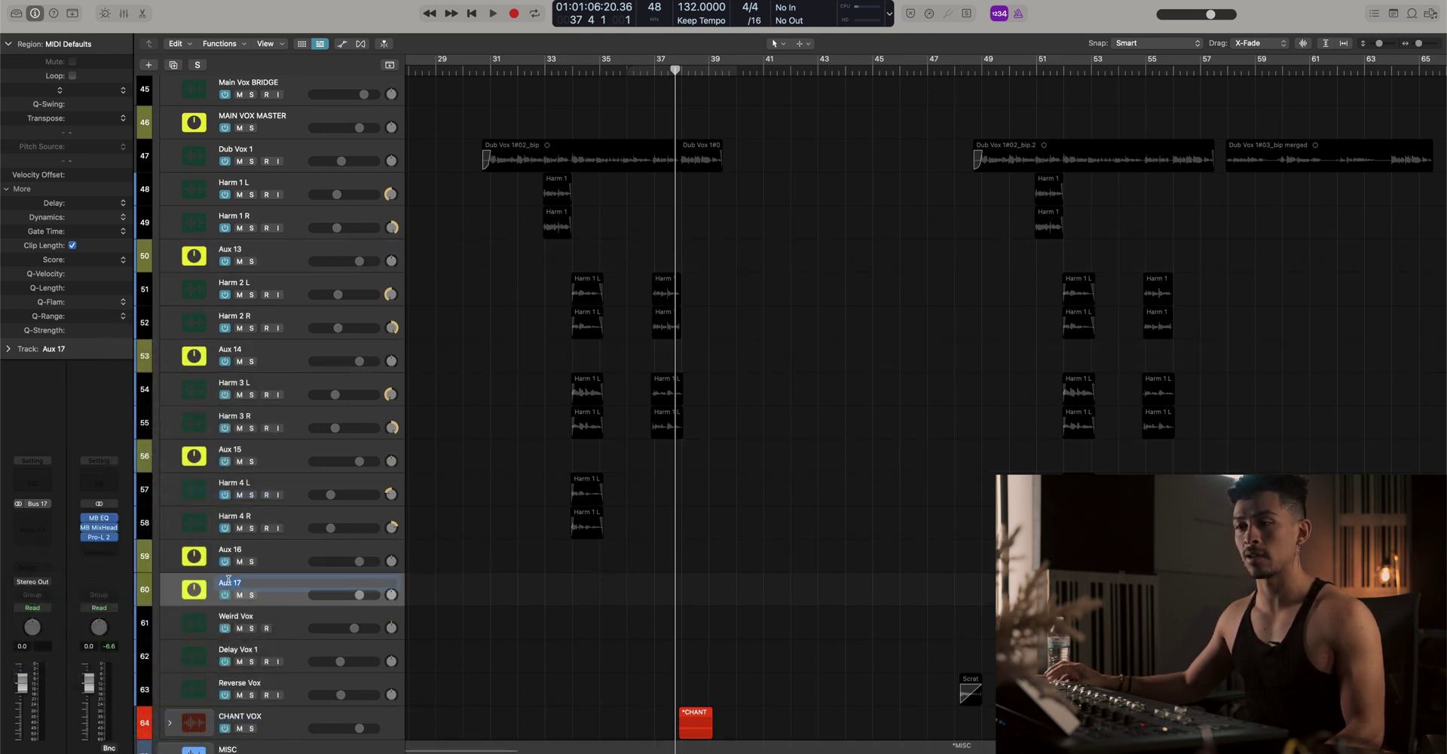
{"action": "type", "text": "HARM MASTER"}
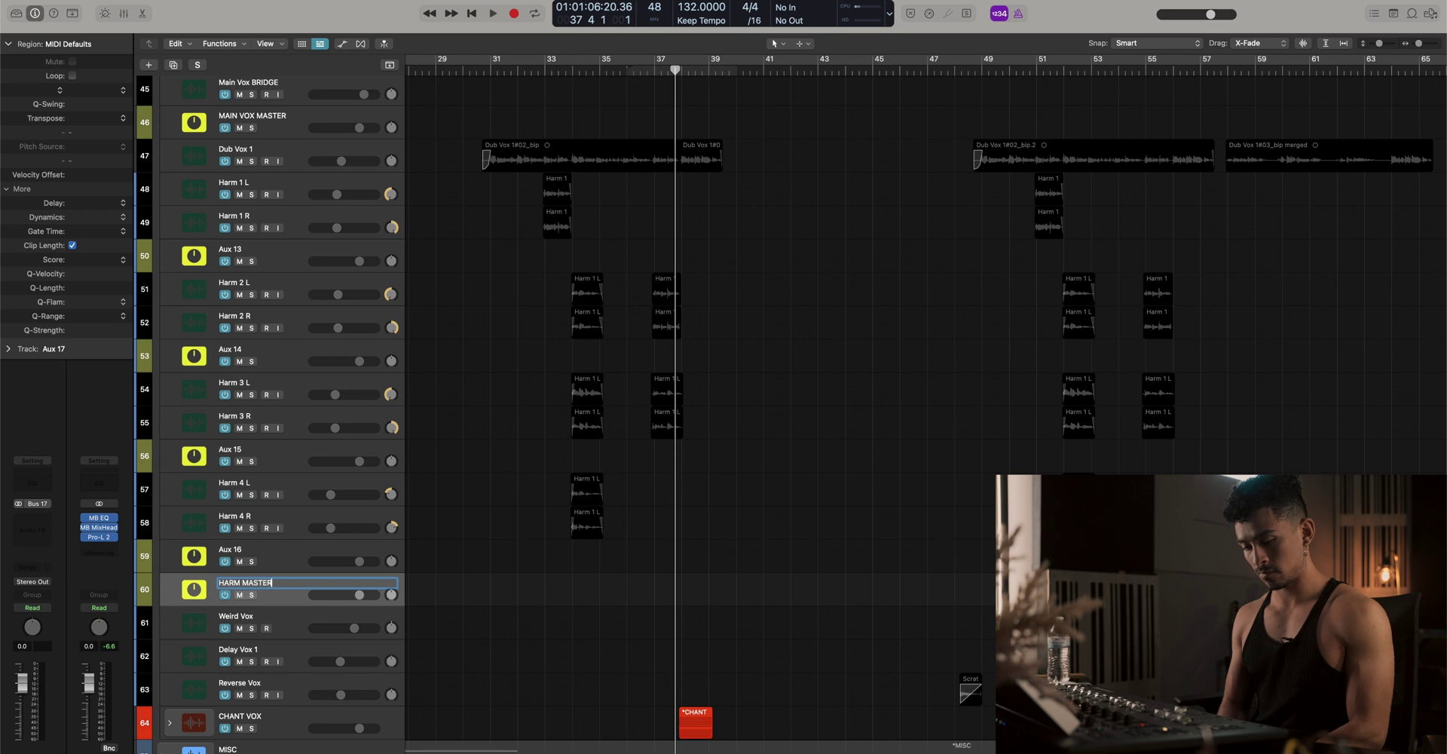
{"action": "key", "text": "Return"}
Rename the Harm 1 aux as HARM 1 MSTR and the Harm 2 aux as HARM 2 MSTR
{"action": "type", "text": "HARM"}
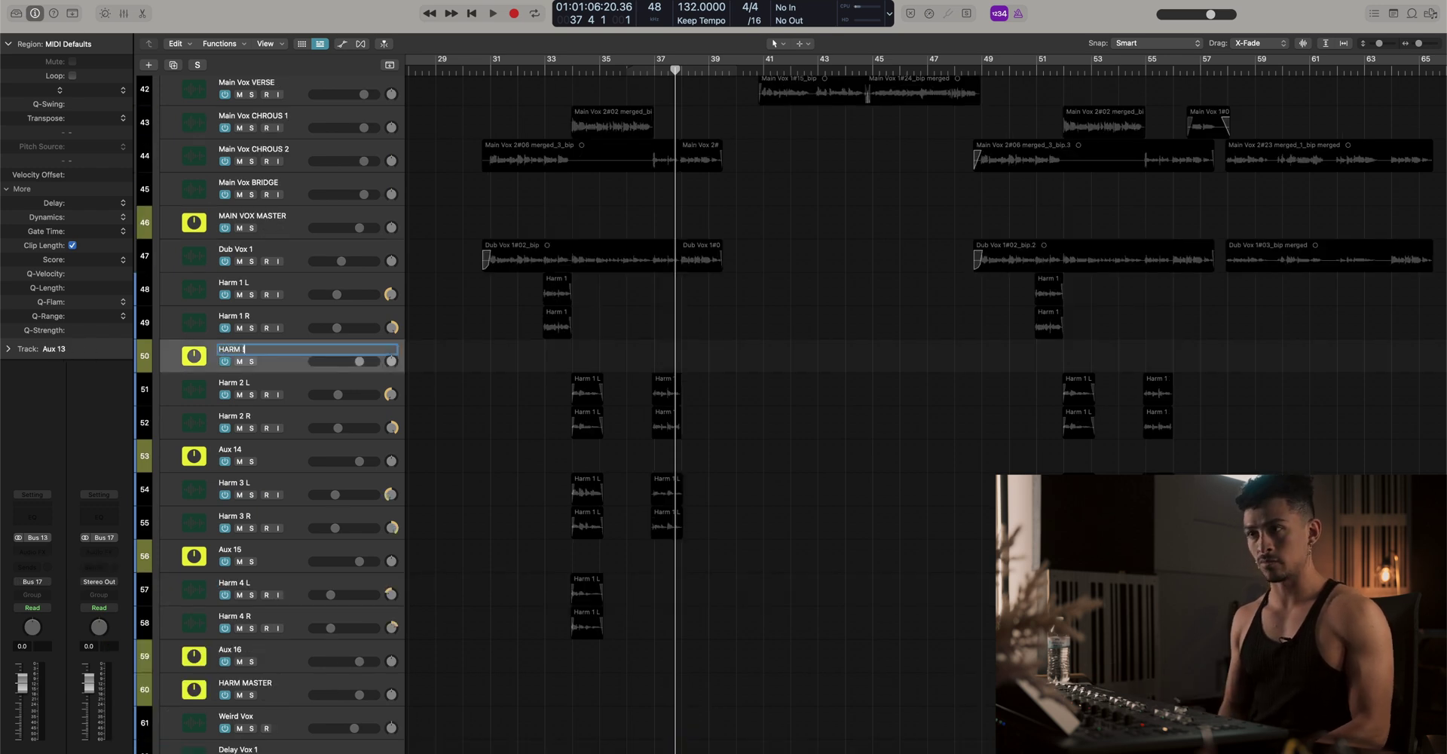
{"action": "type", "text": " 1"}
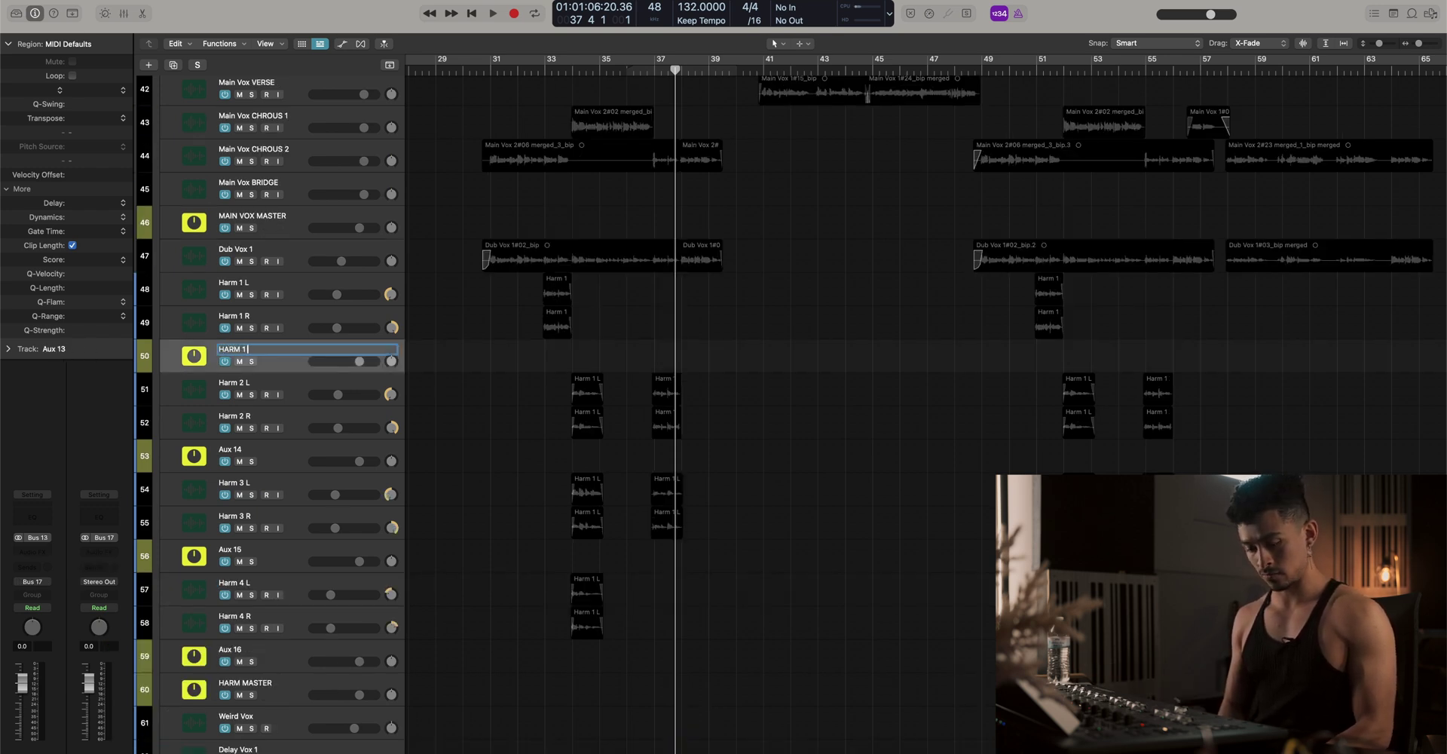
{"action": "type", "text": " MAST"}
{"action": "double_click", "coordinate": [242, 450]}
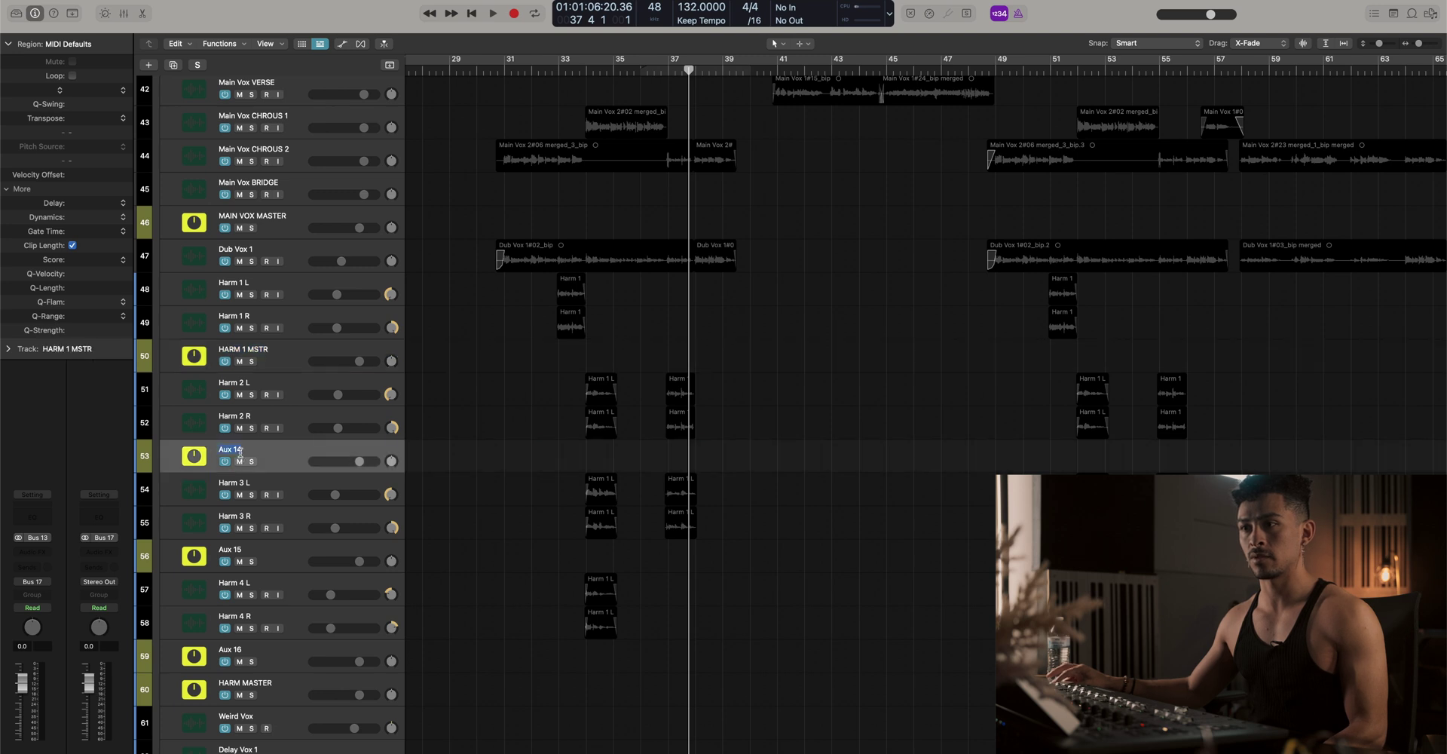
{"action": "type", "text": "HARM 1 MSTR"}
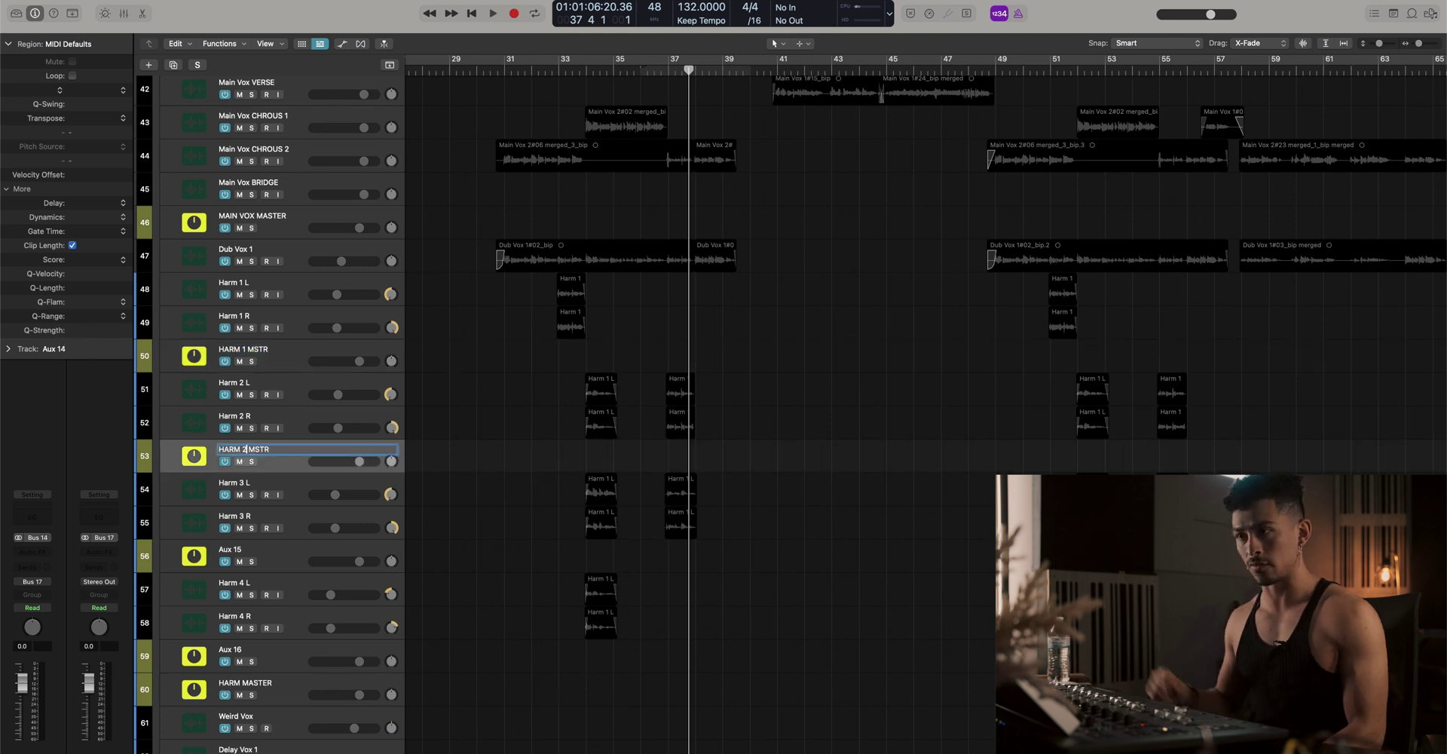
Rename the Harm 3 aux as HARM 3 MSTR and the Harm 4 aux as HARM 4 MSTR
{"action": "double_click", "coordinate": [248, 550]}
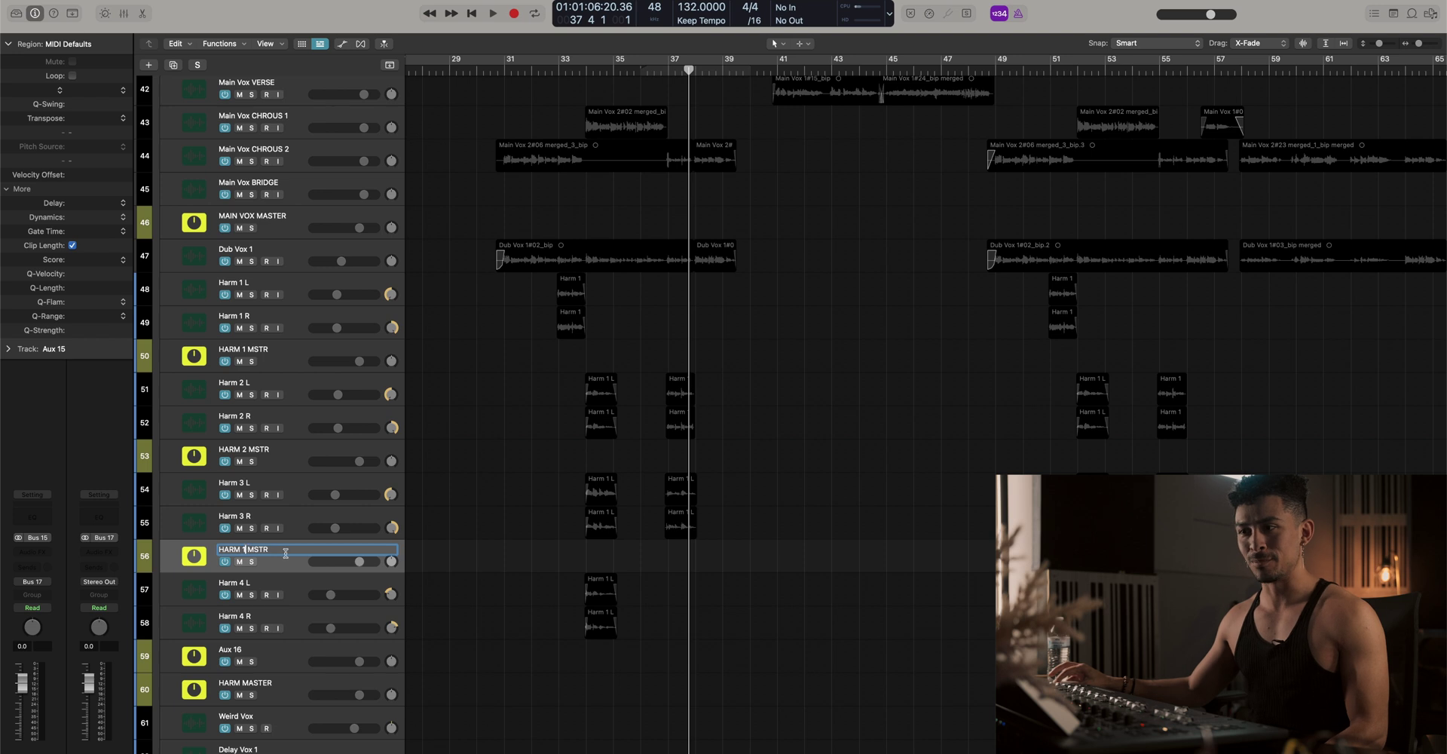
{"action": "type", "text": "3"}
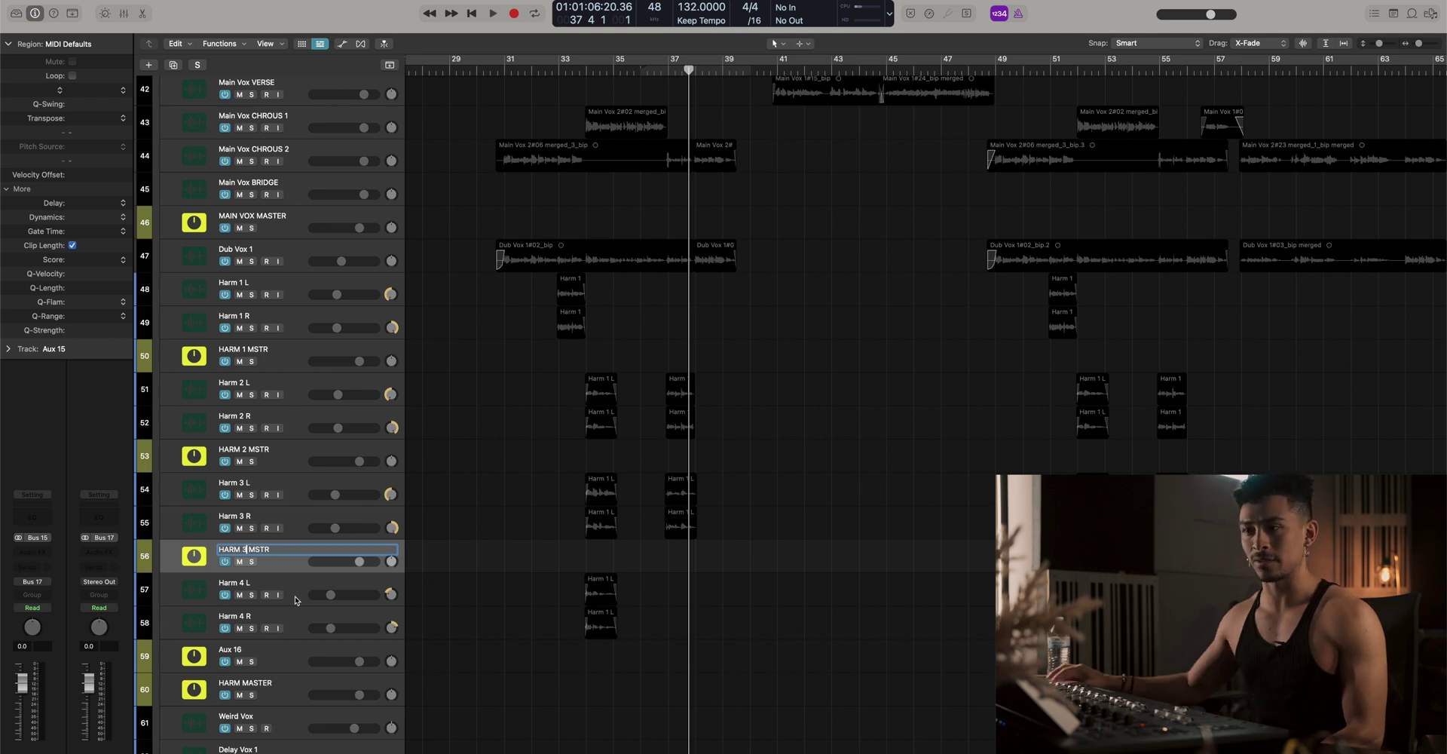
{"action": "left_click", "coordinate": [249, 661]}
{"action": "double_click", "coordinate": [242, 649]}
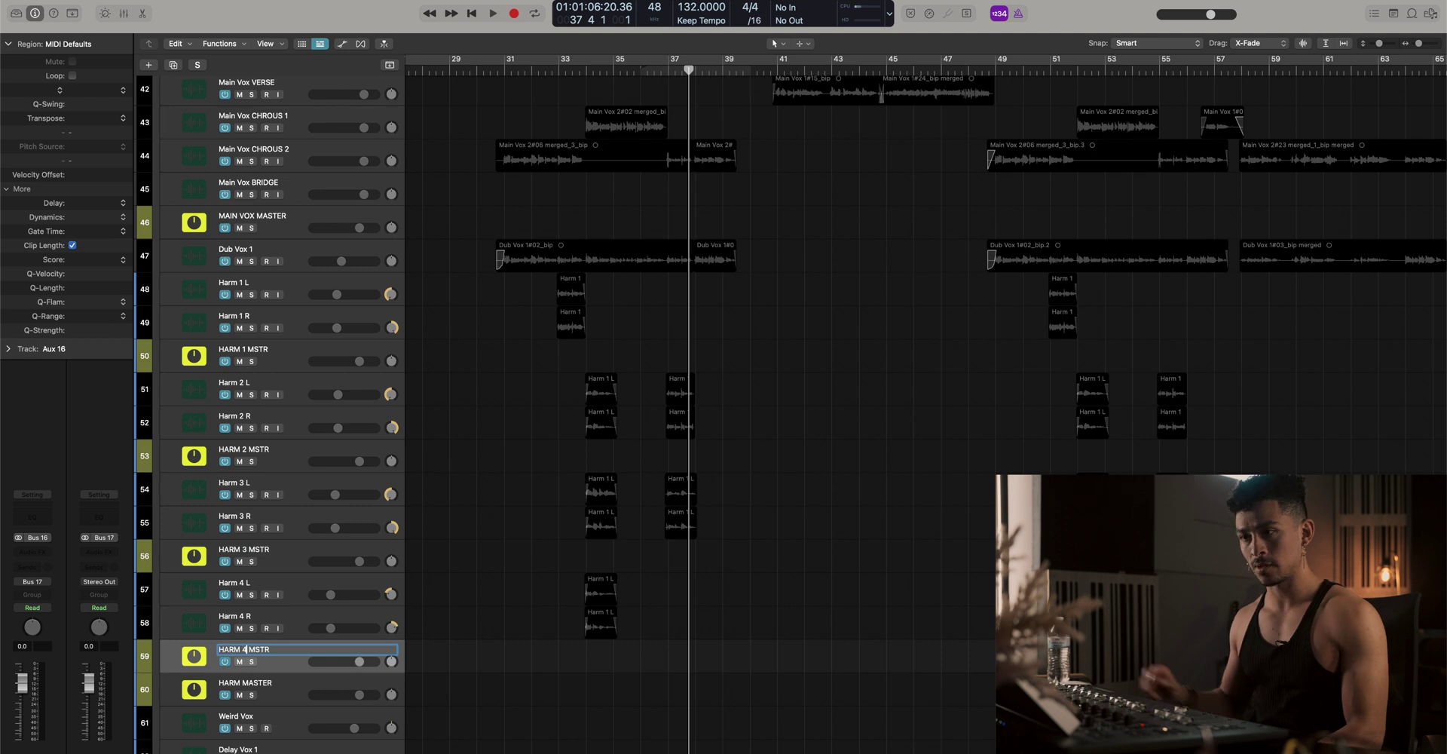
{"action": "key", "text": "Return"}
Rename the HARM MASTER track as BGV MASTER
{"action": "left_click", "coordinate": [306, 686]}
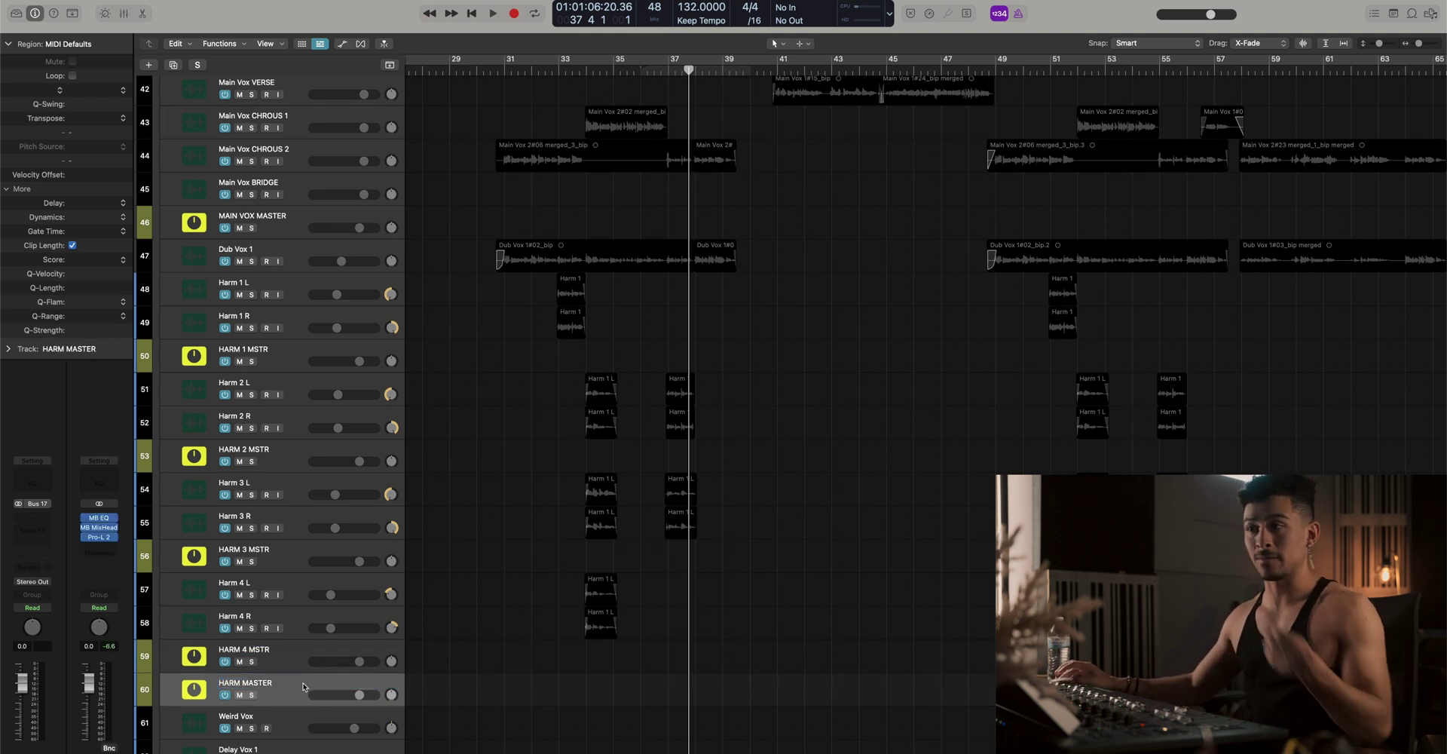
{"action": "scroll", "coordinate": [384, 477], "scroll_direction": "down", "scroll_amount": 5}
{"action": "double_click", "coordinate": [242, 537]}
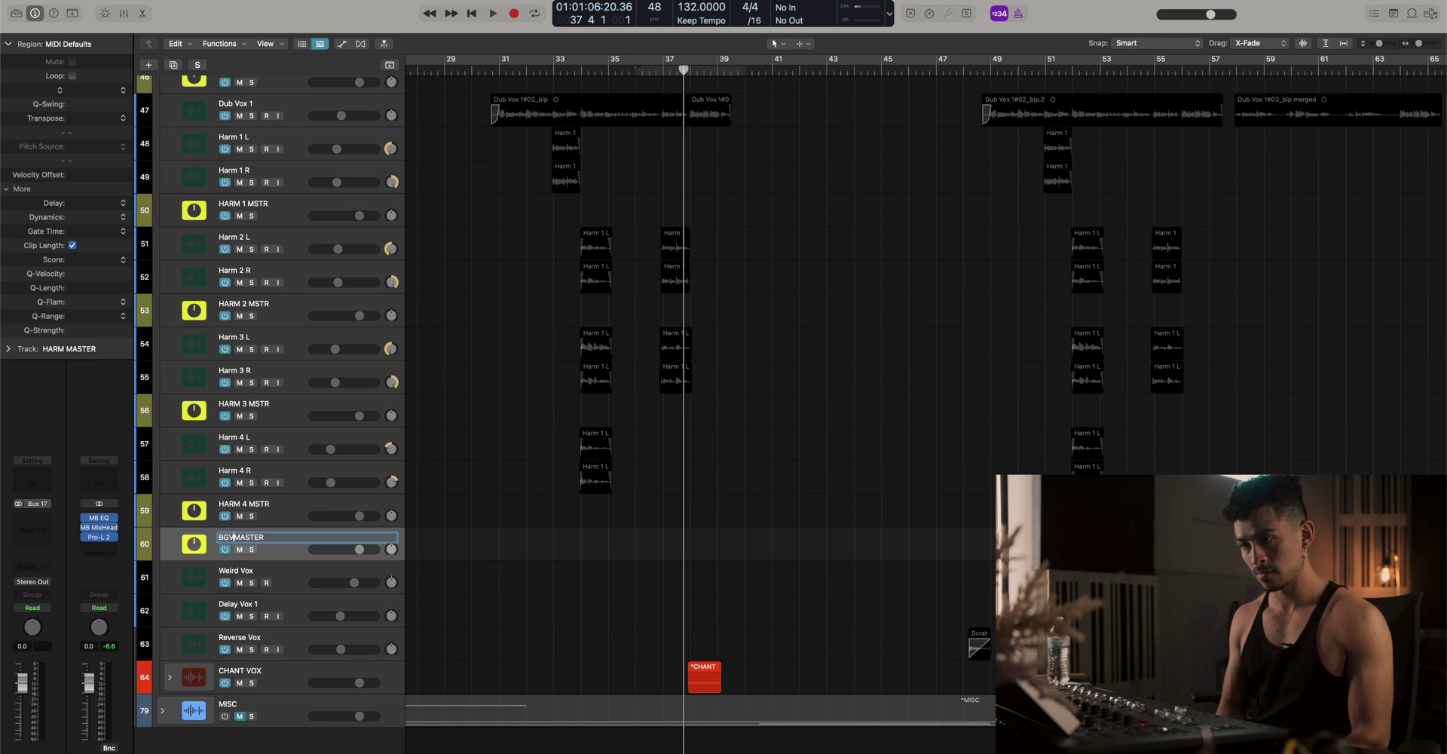
{"action": "type", "text": "BGV"}
{"action": "key", "text": "Return"}
Route the output of the Dub Vox 1 track to Bus 17 (BGV MASTER)
{"action": "scroll", "coordinate": [558, 269], "scroll_direction": "up", "scroll_amount": 5}
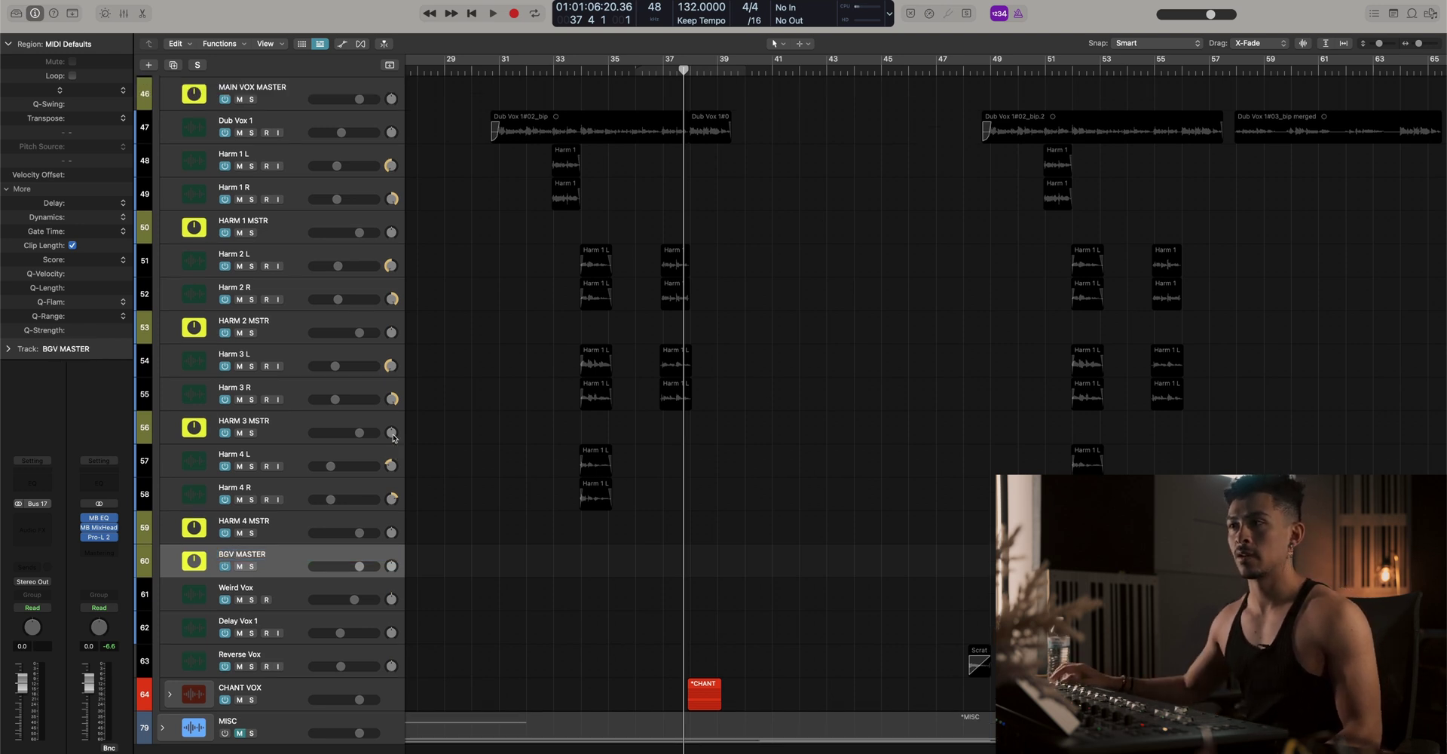
{"action": "left_click", "coordinate": [273, 259]}
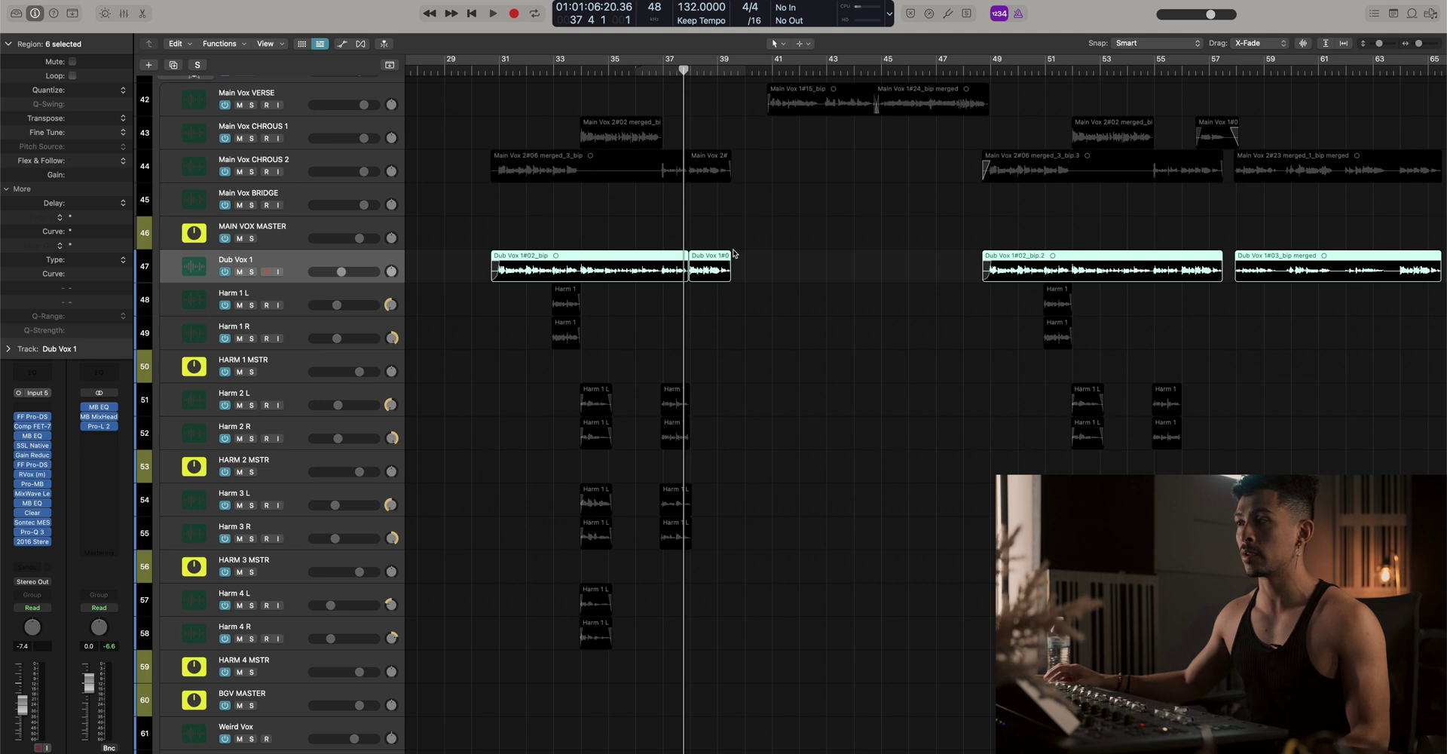
{"action": "key", "text": "super+Down"}
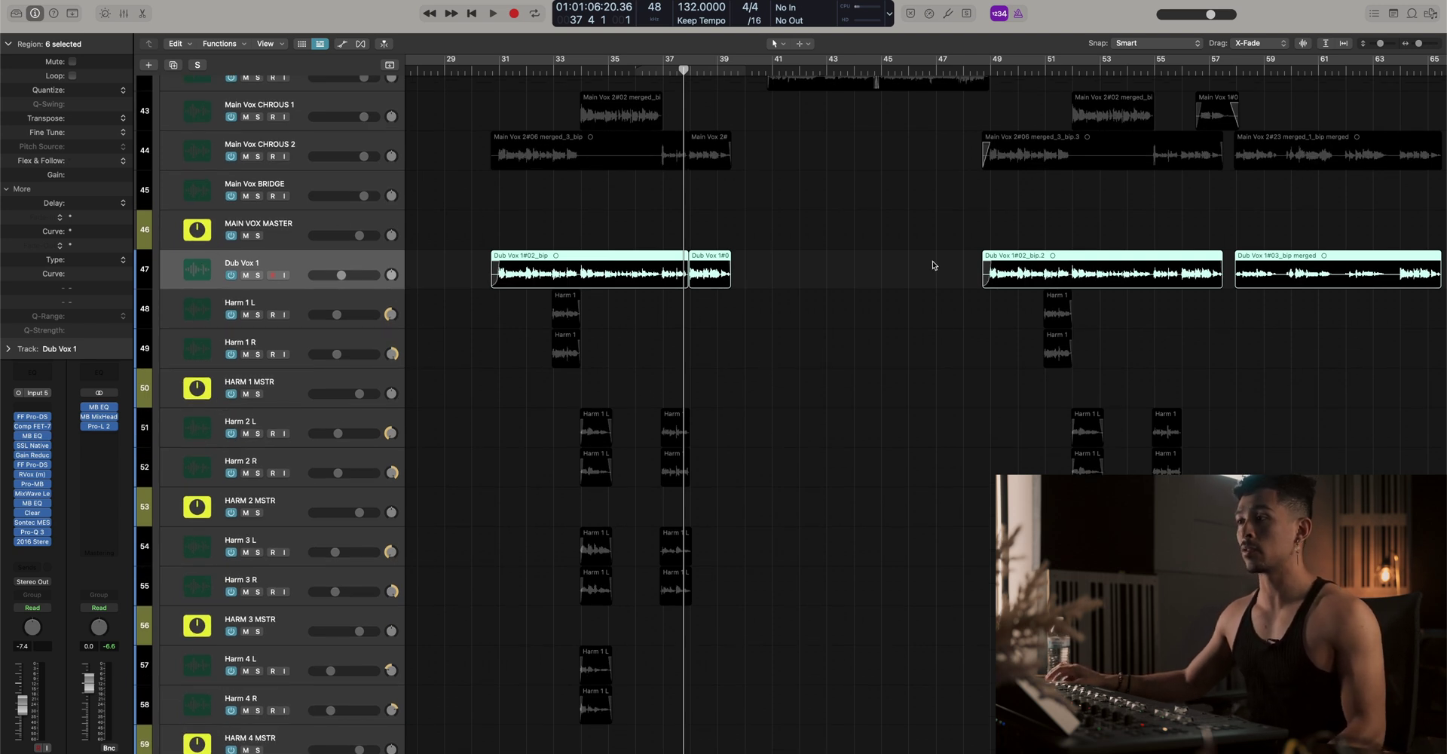
{"action": "key", "text": "super+Left"}
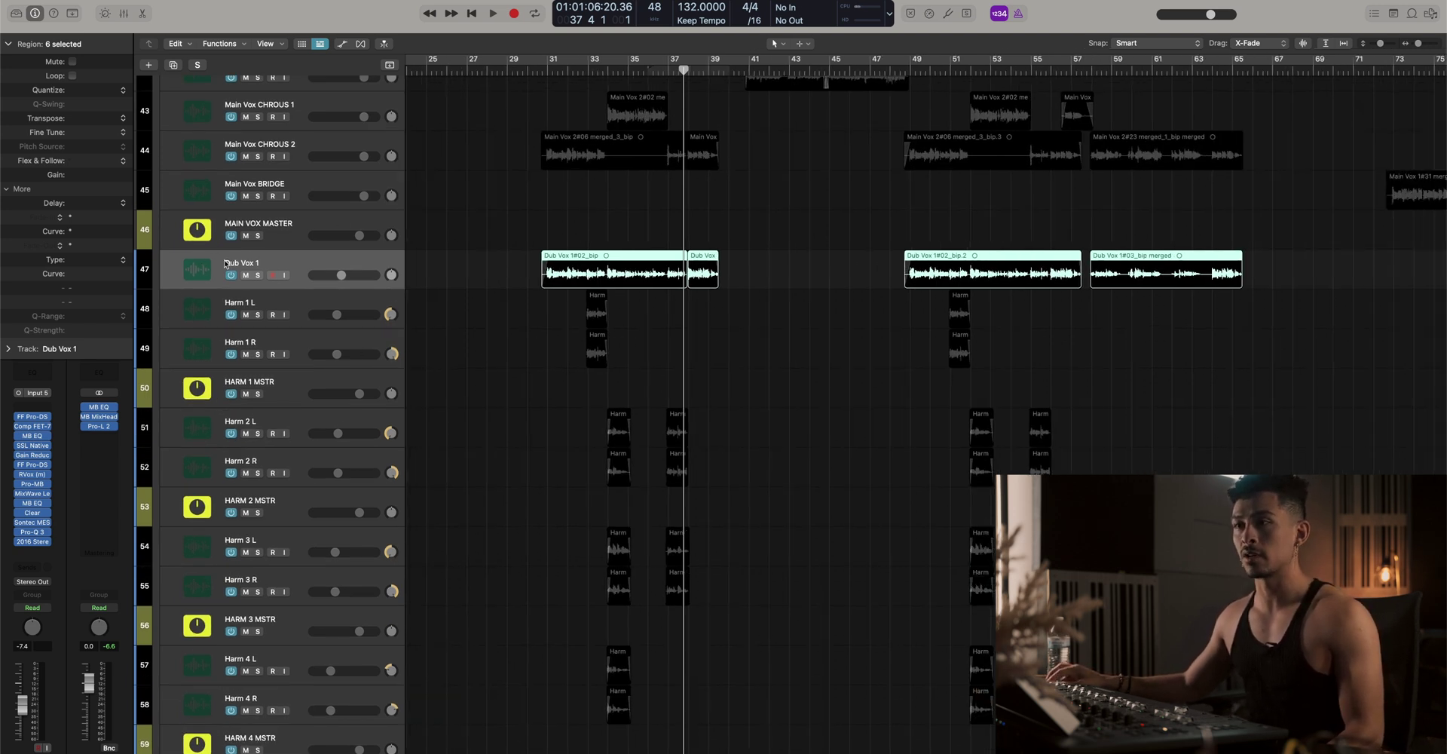
{"action": "left_click", "coordinate": [29, 582]}
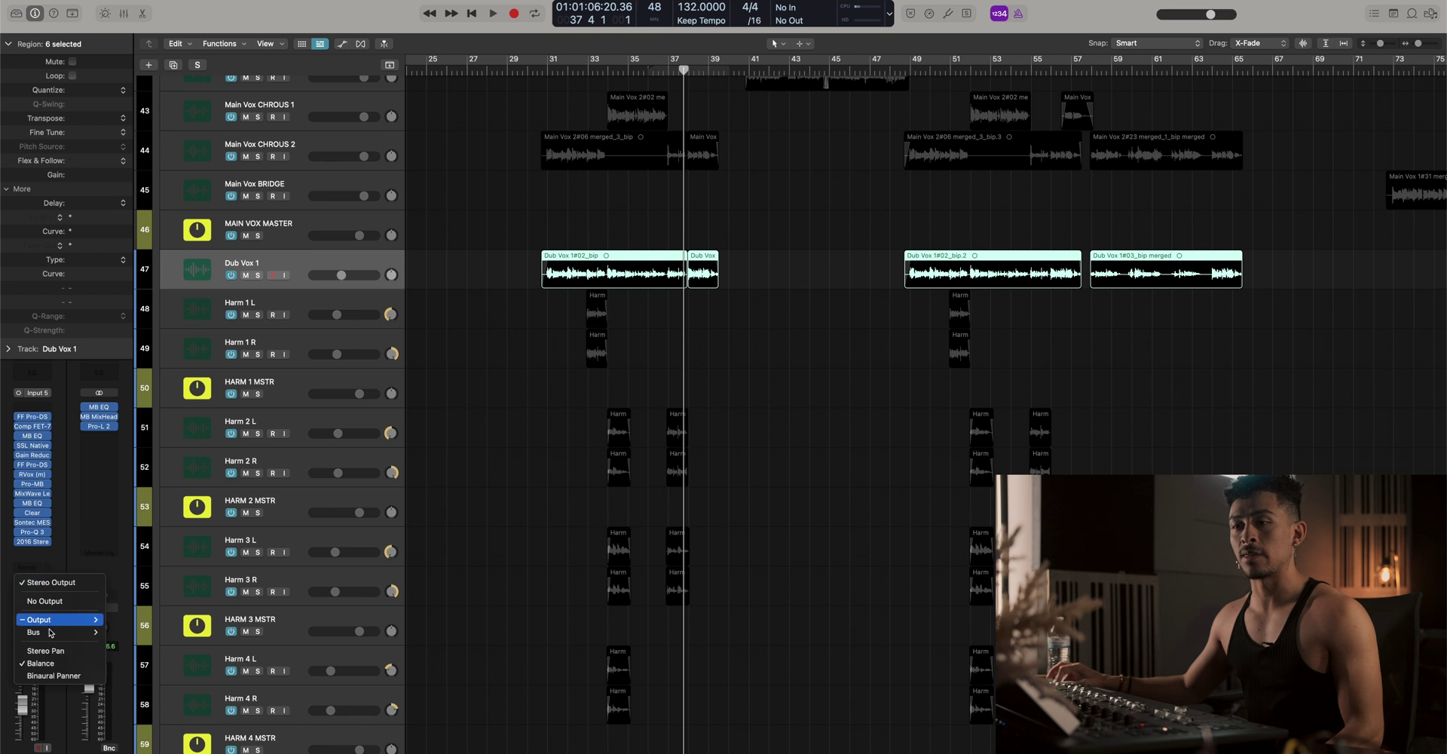
{"action": "mouse_move", "coordinate": [57, 632]}
{"action": "left_click", "coordinate": [172, 491]}
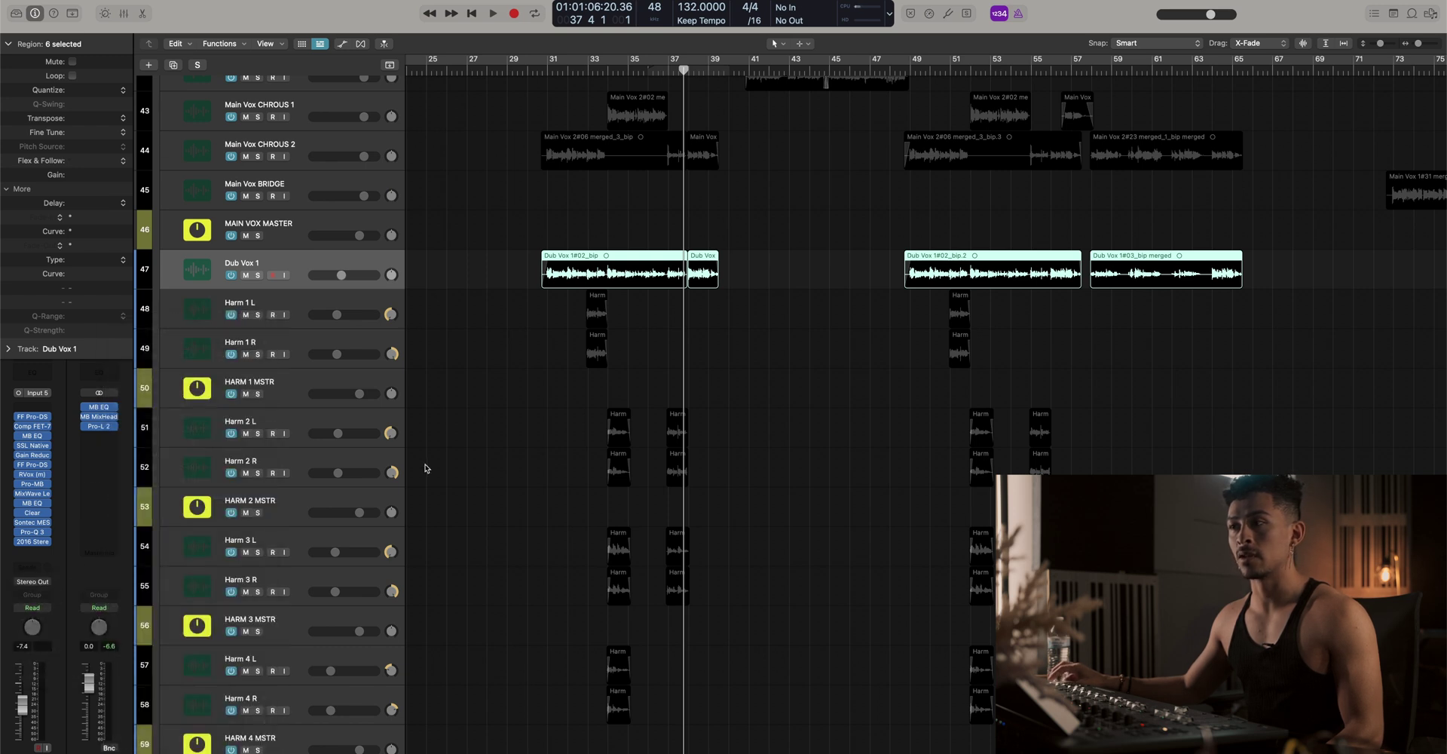
Solo the BGV MASTER track and check which vocal tracks feed into it
{"action": "scroll", "coordinate": [267, 528], "scroll_direction": "down", "scroll_amount": 5}
{"action": "left_click", "coordinate": [267, 590]}
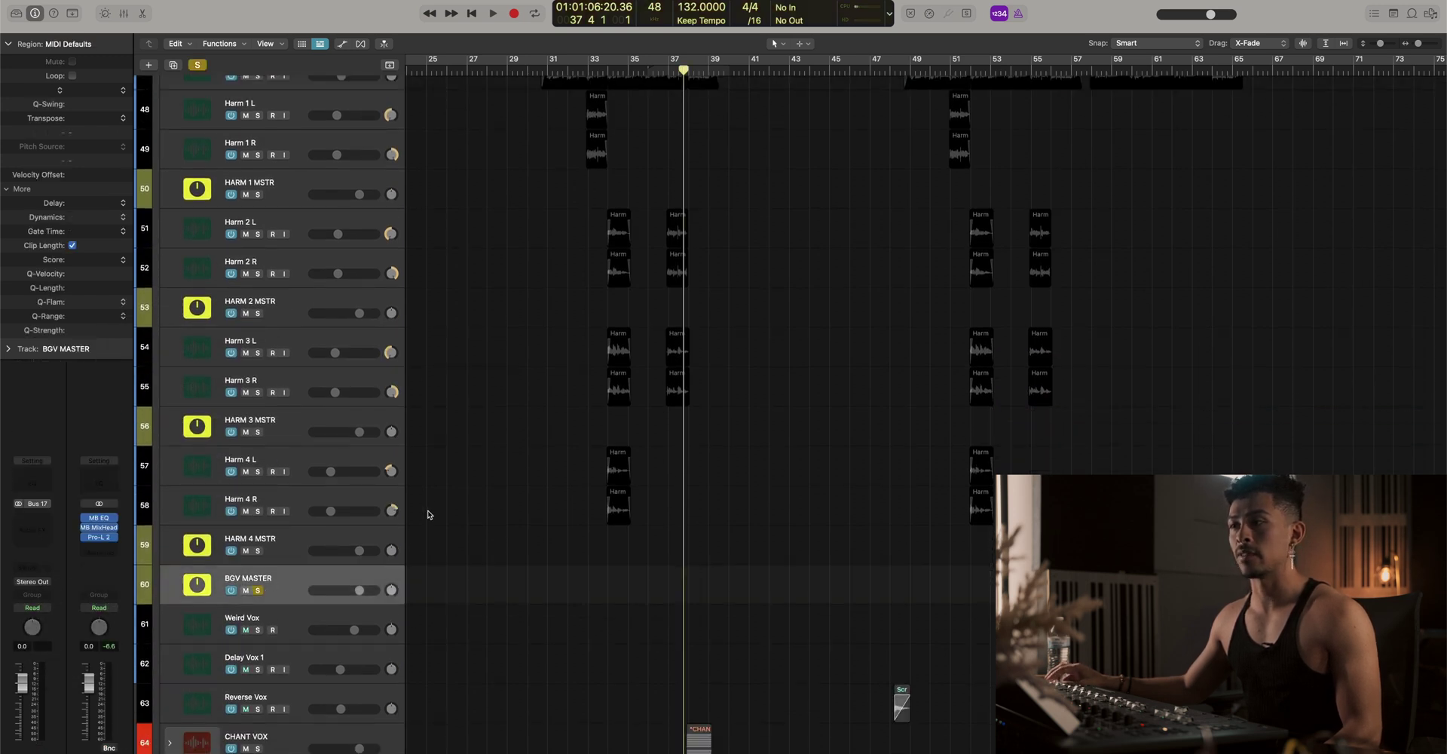
{"action": "scroll", "coordinate": [434, 507], "scroll_direction": "up", "scroll_amount": 6}
{"action": "scroll", "coordinate": [667, 378], "scroll_direction": "down", "scroll_amount": 3}
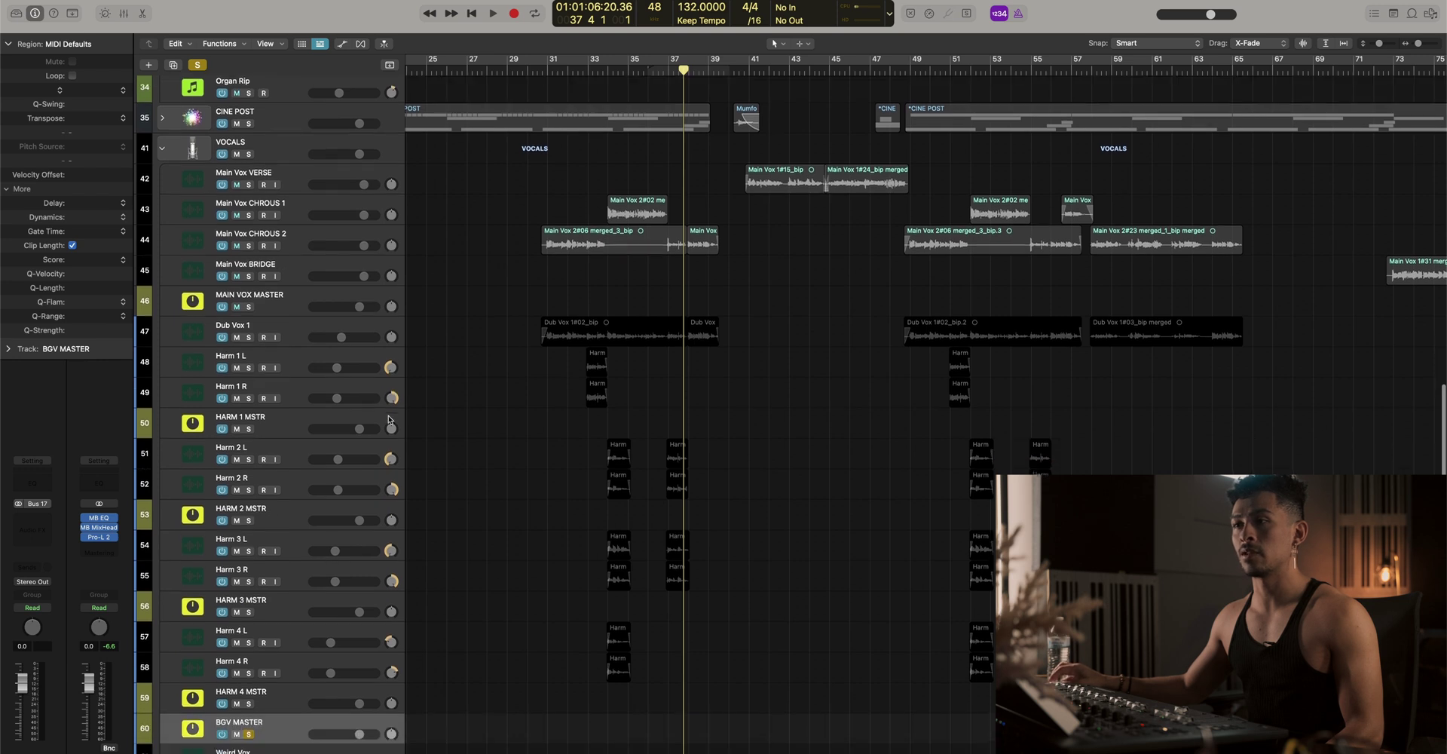
Route the MAIN VOX MASTER and BGV MASTER tracks together to Bus 18 and create a track for the new aux
{"action": "left_click", "coordinate": [271, 252]}
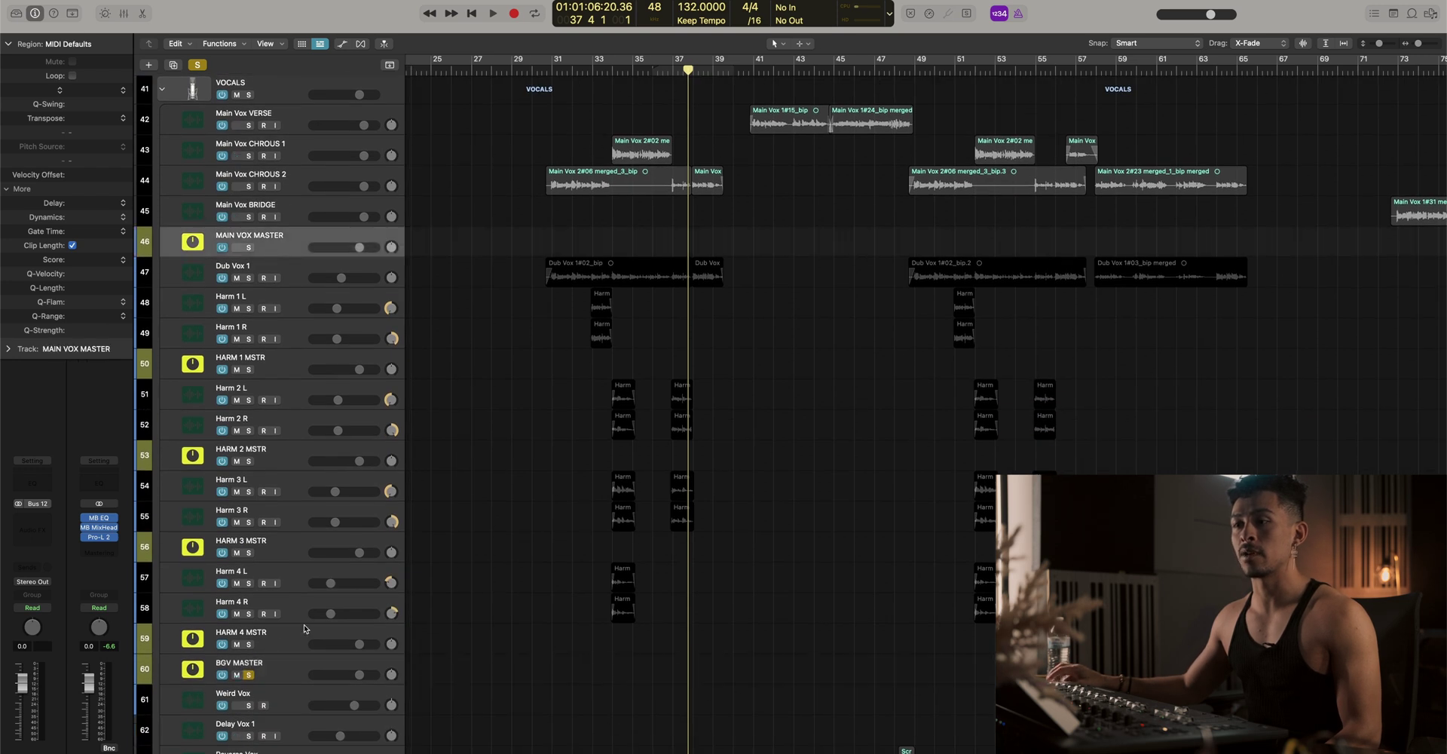
{"action": "left_click", "coordinate": [271, 676], "text": "super"}
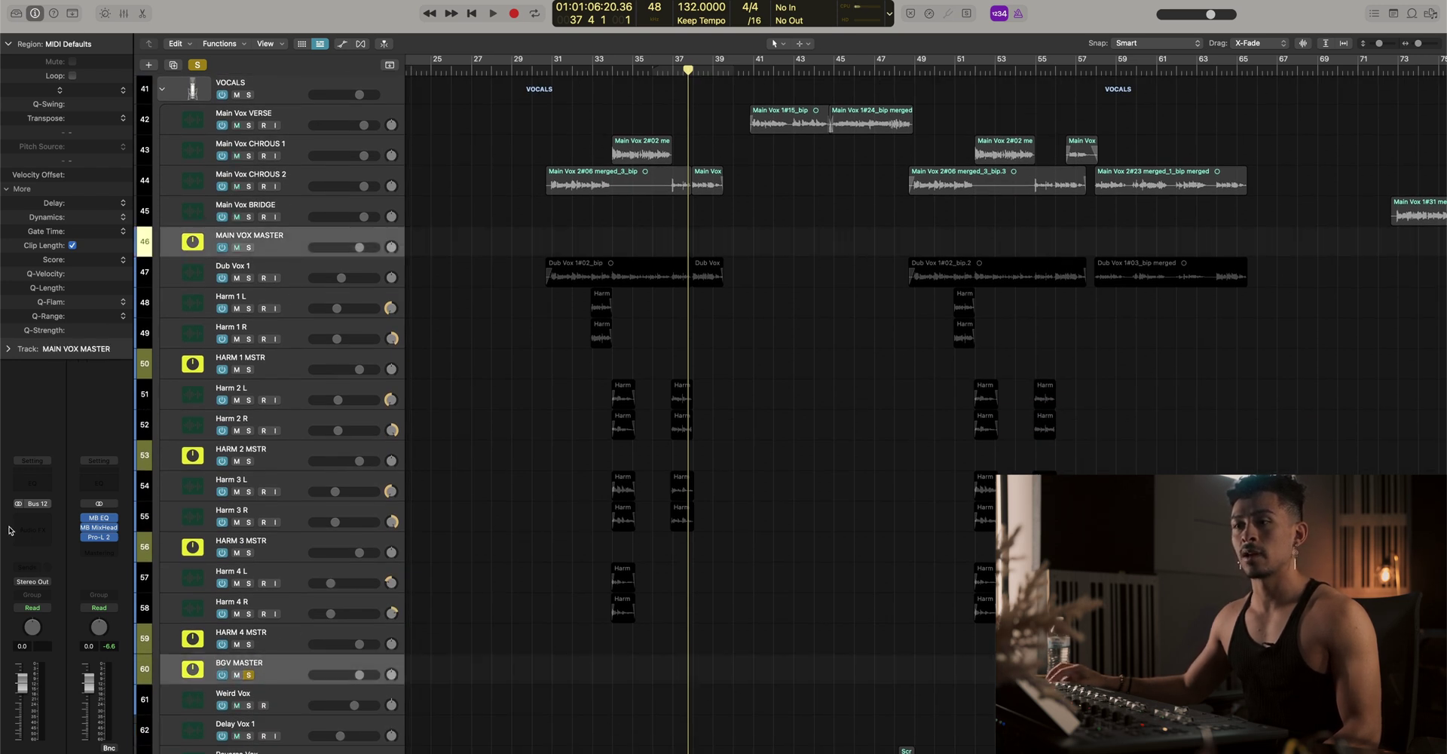
{"action": "left_click", "coordinate": [33, 576]}
{"action": "mouse_move", "coordinate": [68, 632]}
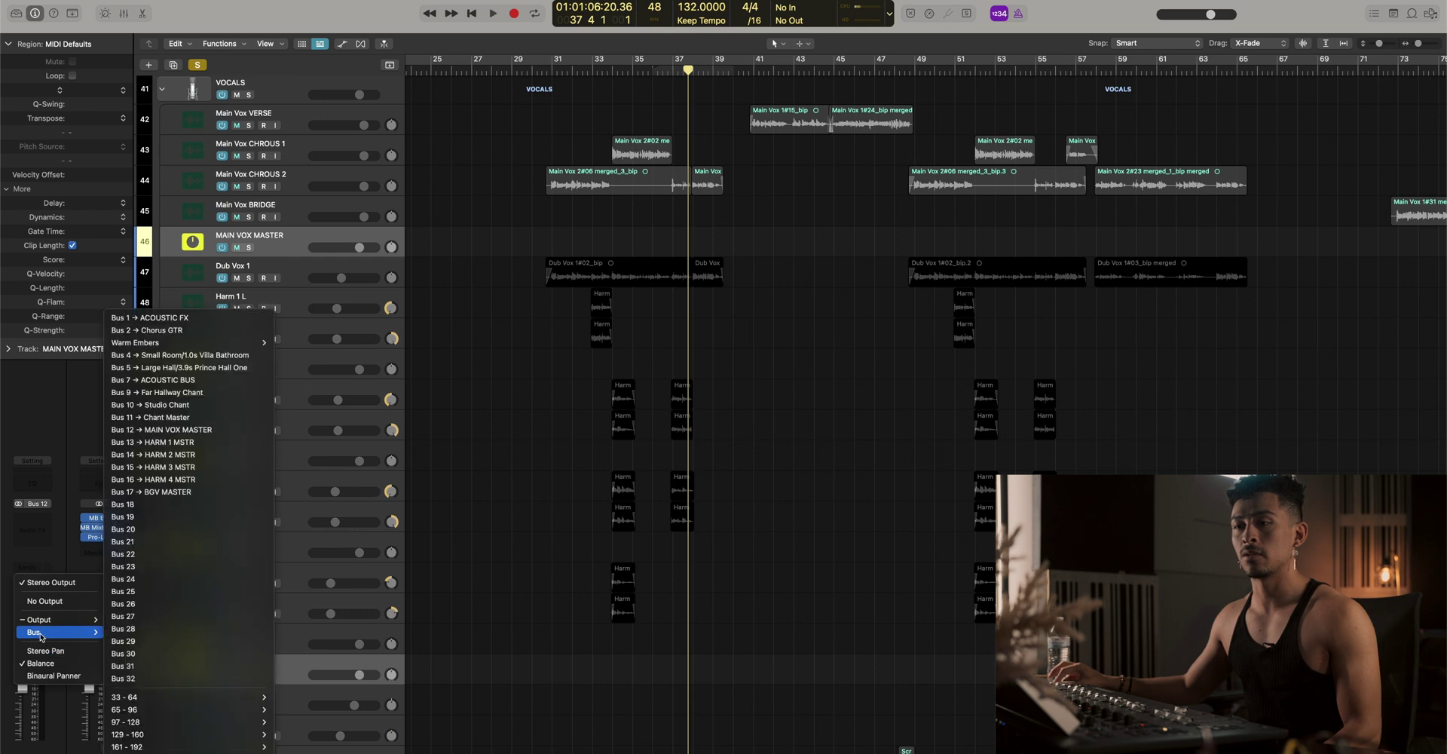
{"action": "left_click", "coordinate": [125, 504]}
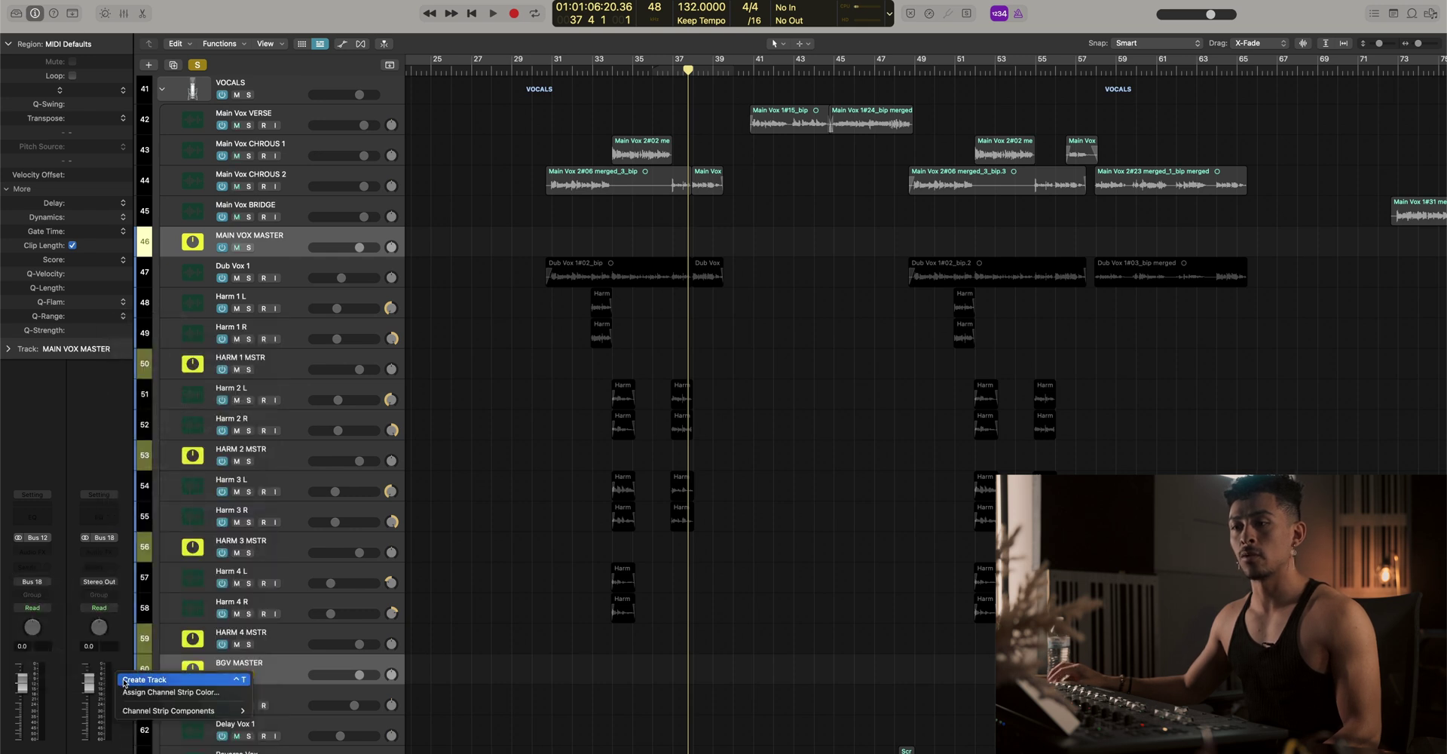
Move the Bus 18 aux track below the CHANT VOX stack and rename it VOCAL BUS
{"action": "scroll", "coordinate": [225, 573], "scroll_direction": "down", "scroll_amount": 5}
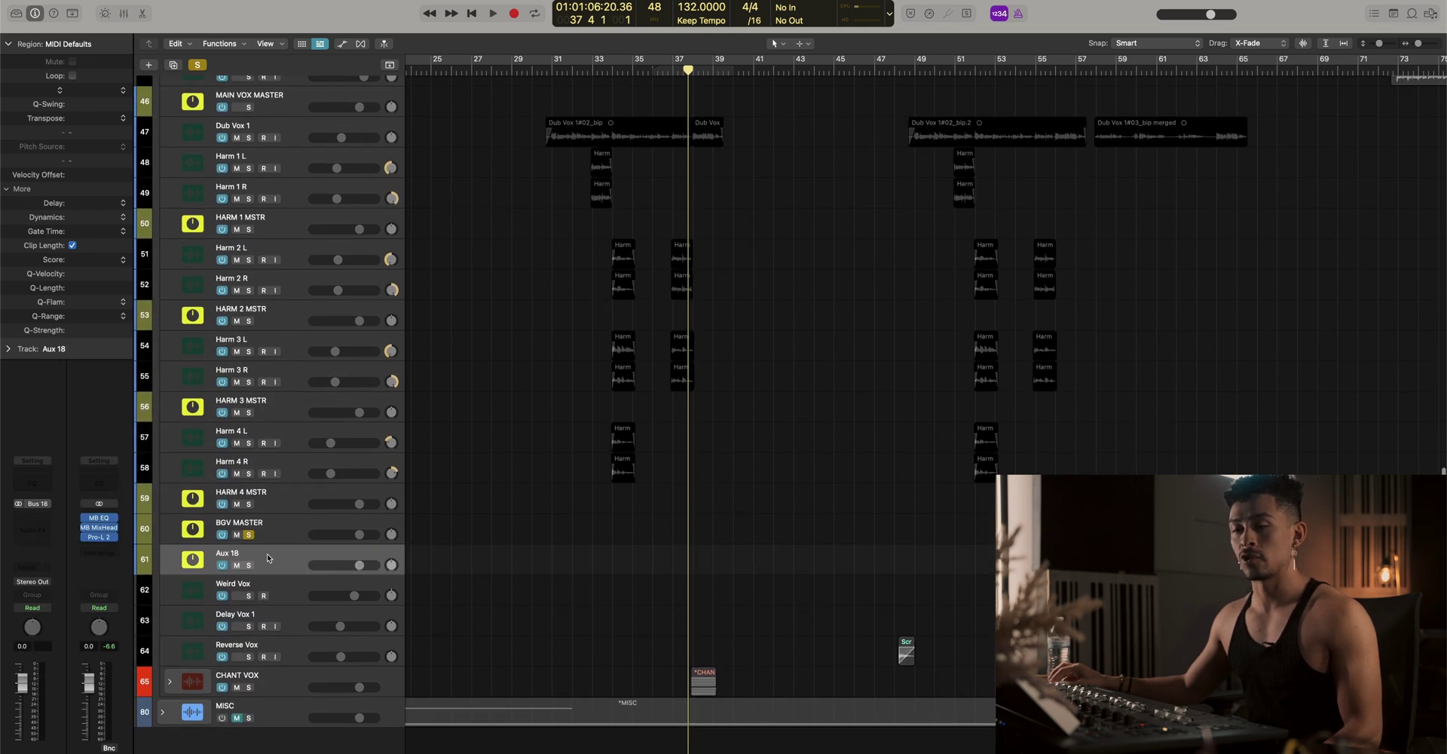
{"action": "left_click_drag", "start_coordinate": [267, 553], "coordinate": [263, 700]}
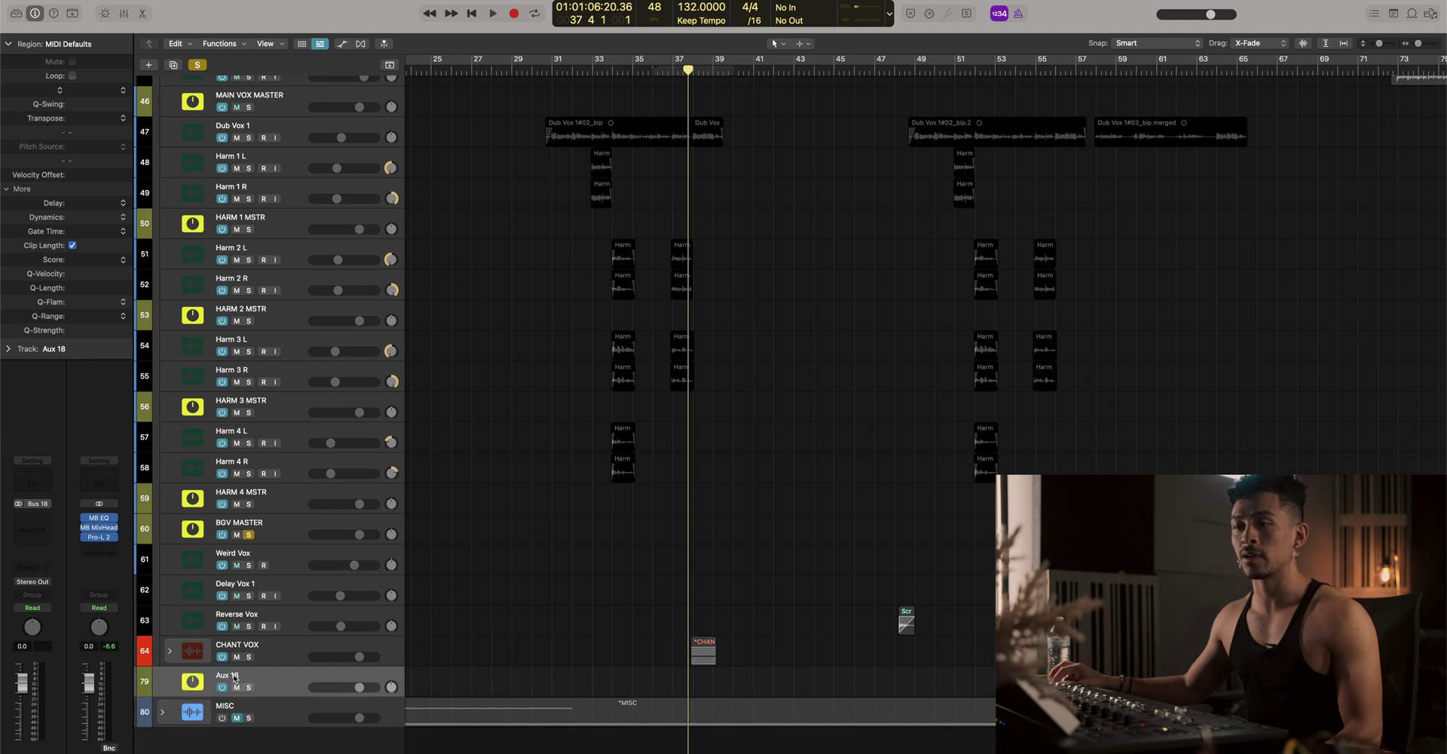
{"action": "double_click", "coordinate": [234, 677]}
{"action": "type", "text": "VOCAL"}
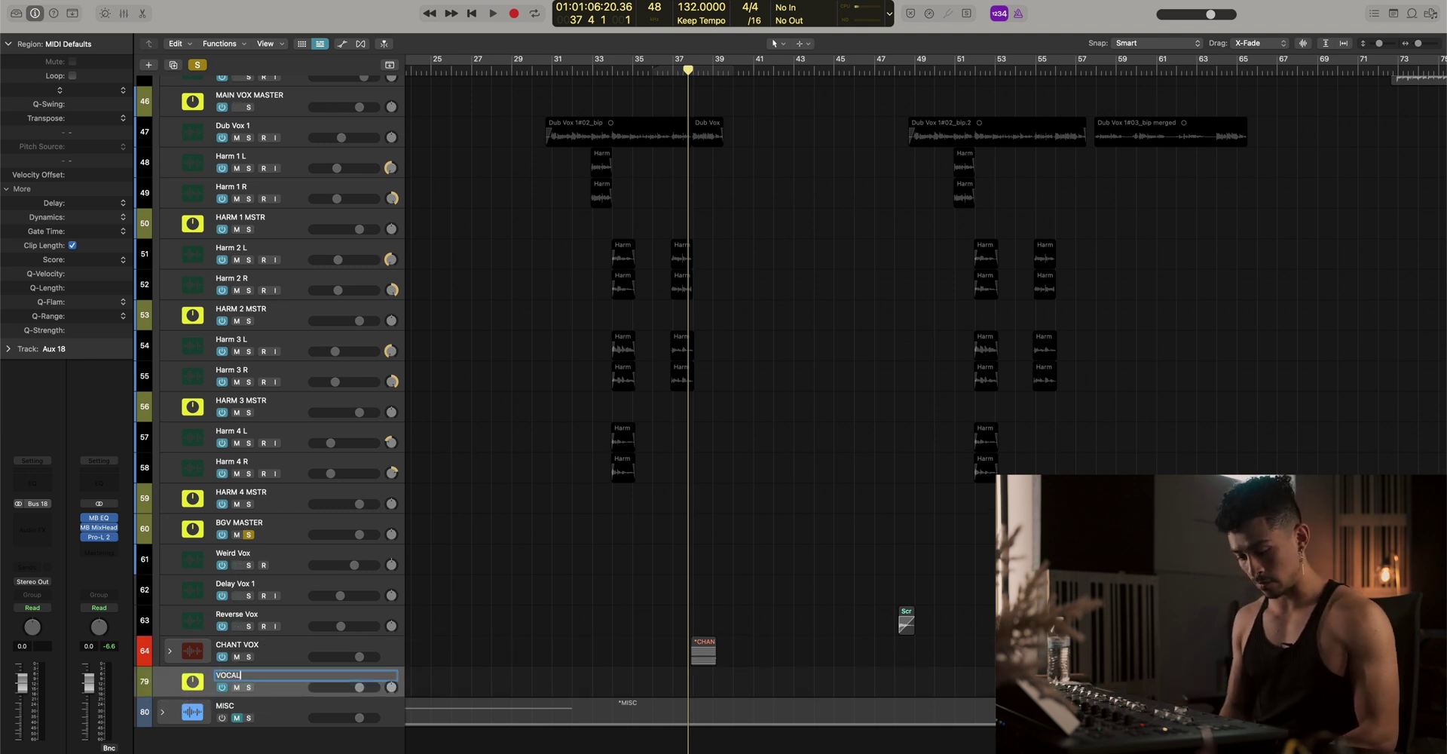
{"action": "type", "text": " BUS"}
{"action": "key", "text": "Return"}
Give the VOCAL BUS track a mixing-console icon and turn off solo on BGV MASTER
{"action": "left_click", "coordinate": [192, 681]}
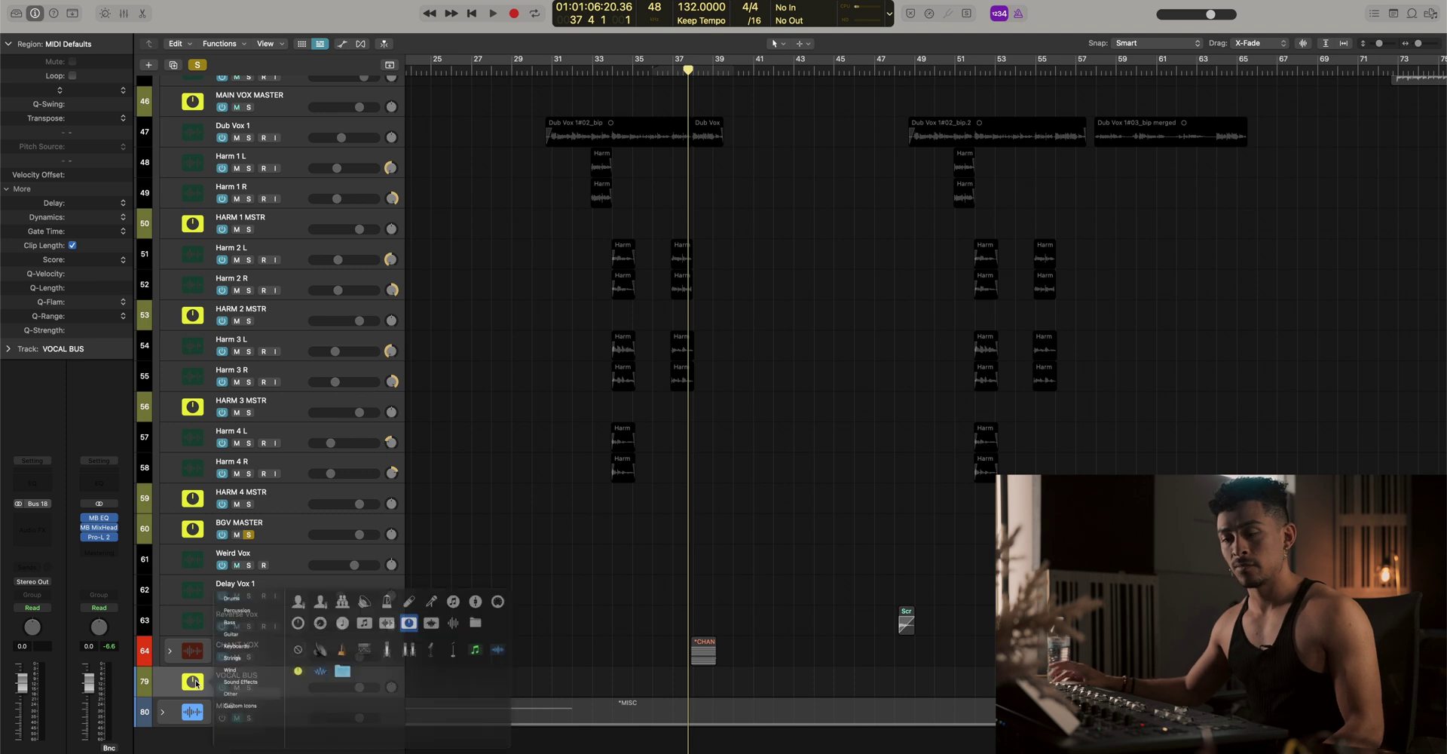
{"action": "left_click", "coordinate": [437, 642]}
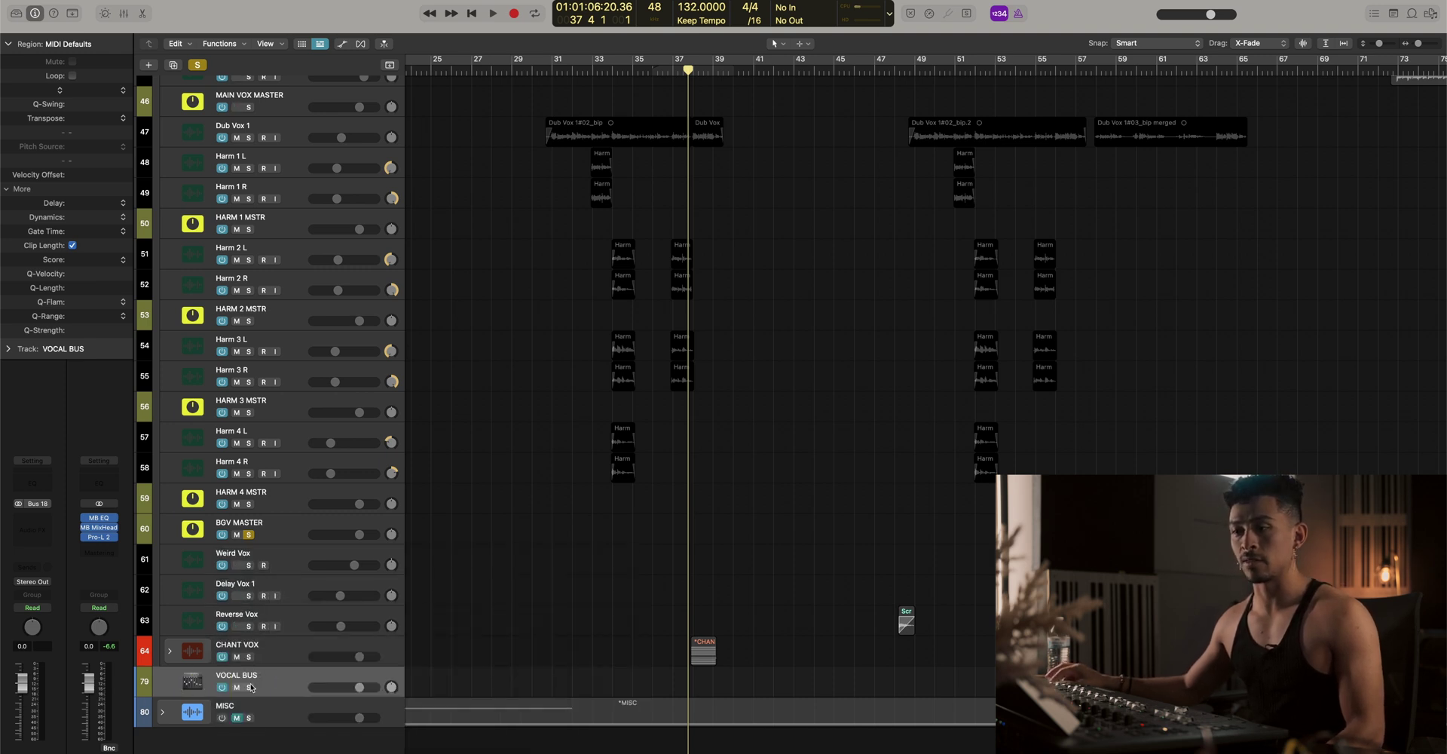
{"action": "left_click", "coordinate": [249, 534]}
Route the Weird Vox, Delay Vox 1 and Reverse Vox tracks to Bus 19 and create a track for its aux
{"action": "left_click", "coordinate": [282, 562]}
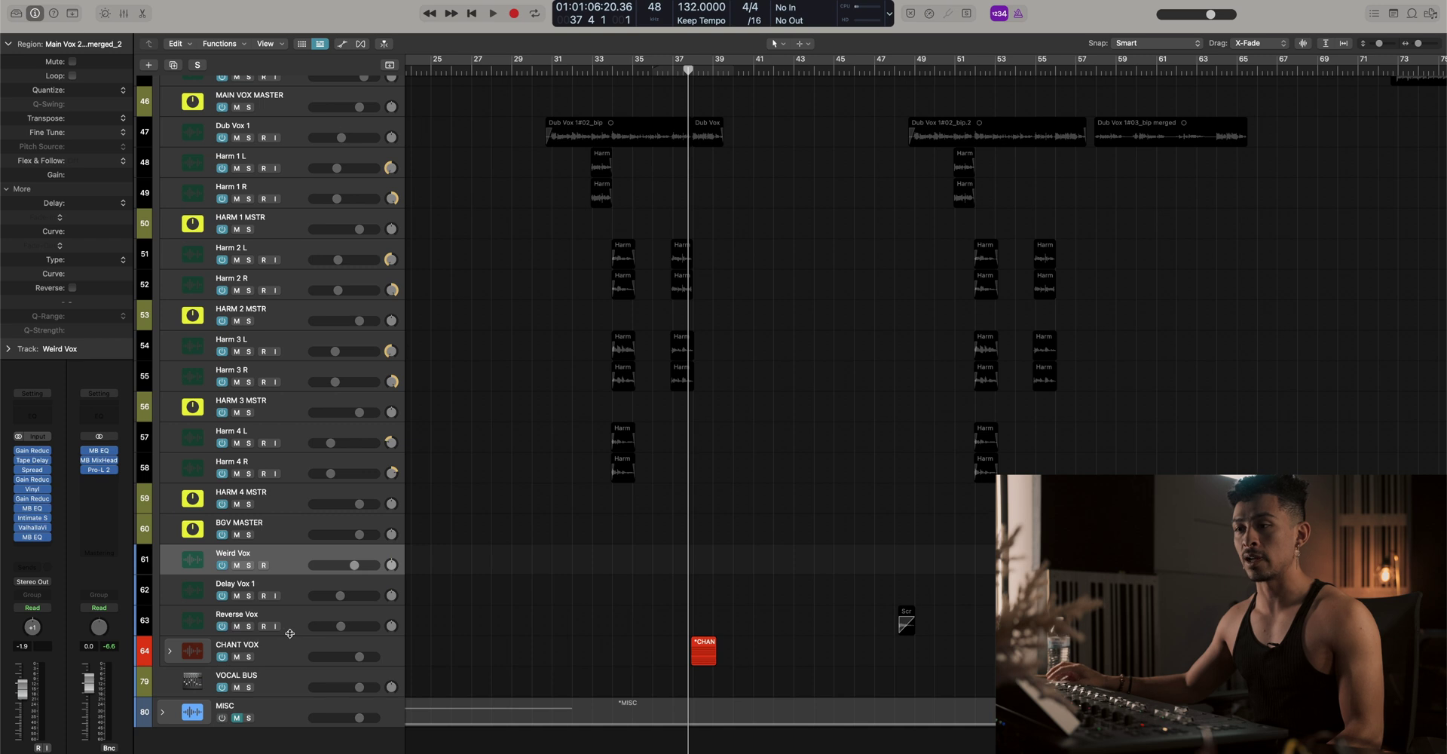
{"action": "left_click", "coordinate": [290, 634]}
{"action": "left_click", "coordinate": [291, 619]}
{"action": "left_click", "coordinate": [282, 589]}
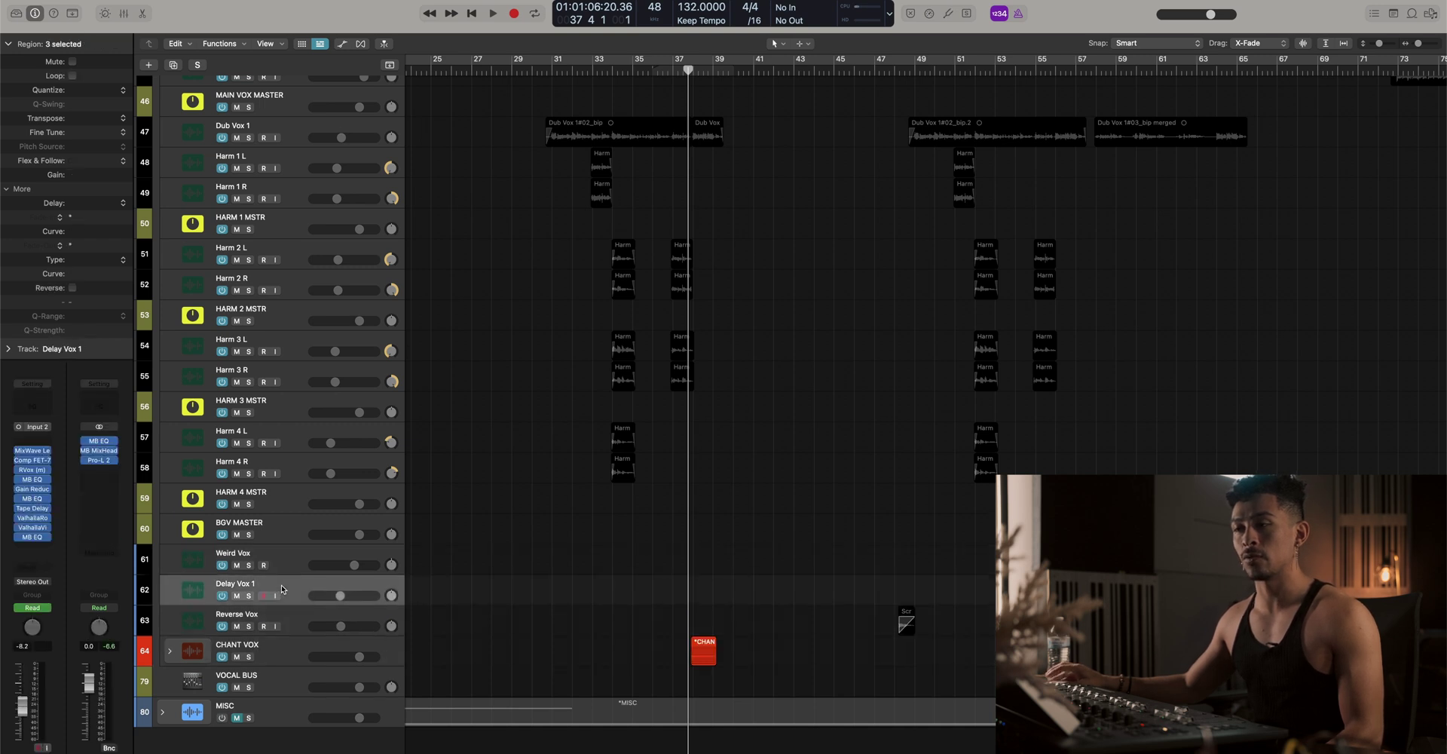
{"action": "left_click", "coordinate": [291, 626]}
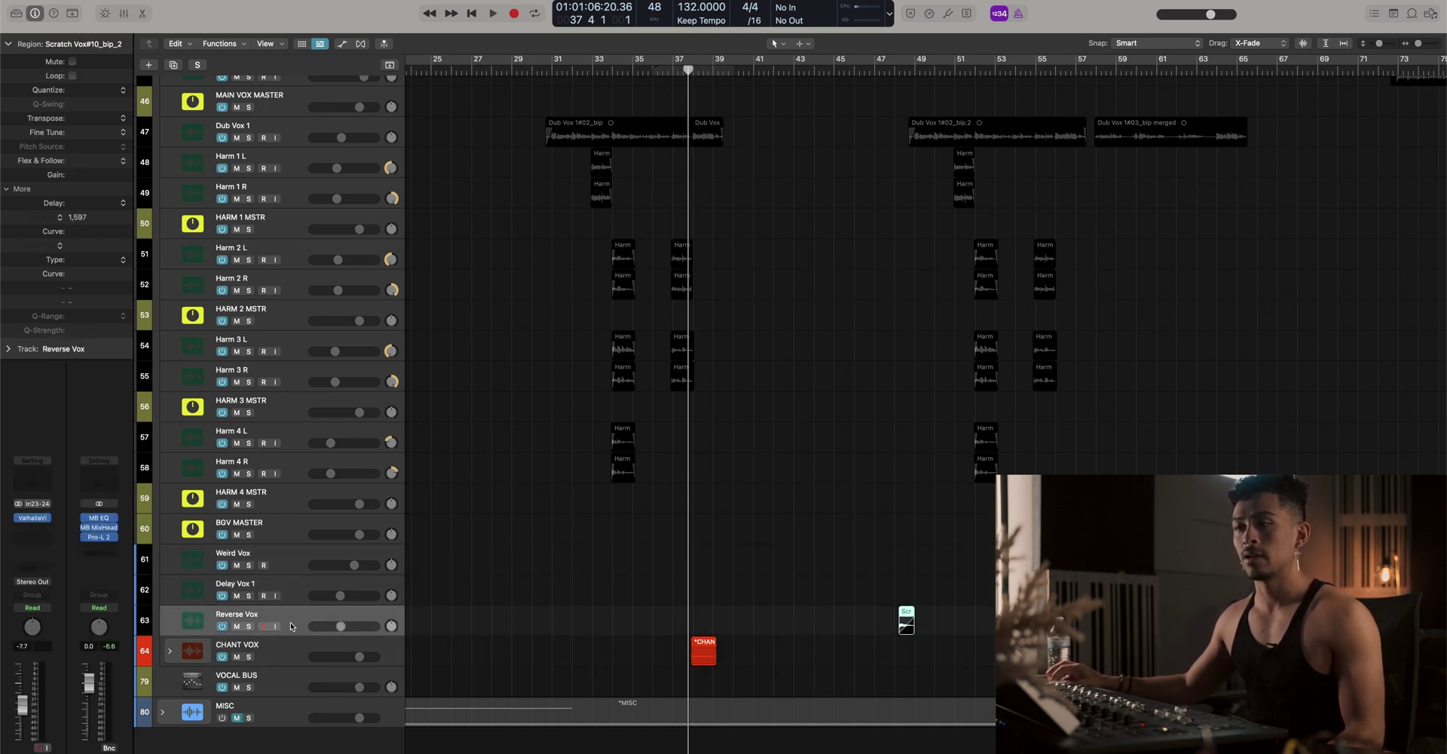
{"action": "left_click", "coordinate": [279, 558], "text": "shift"}
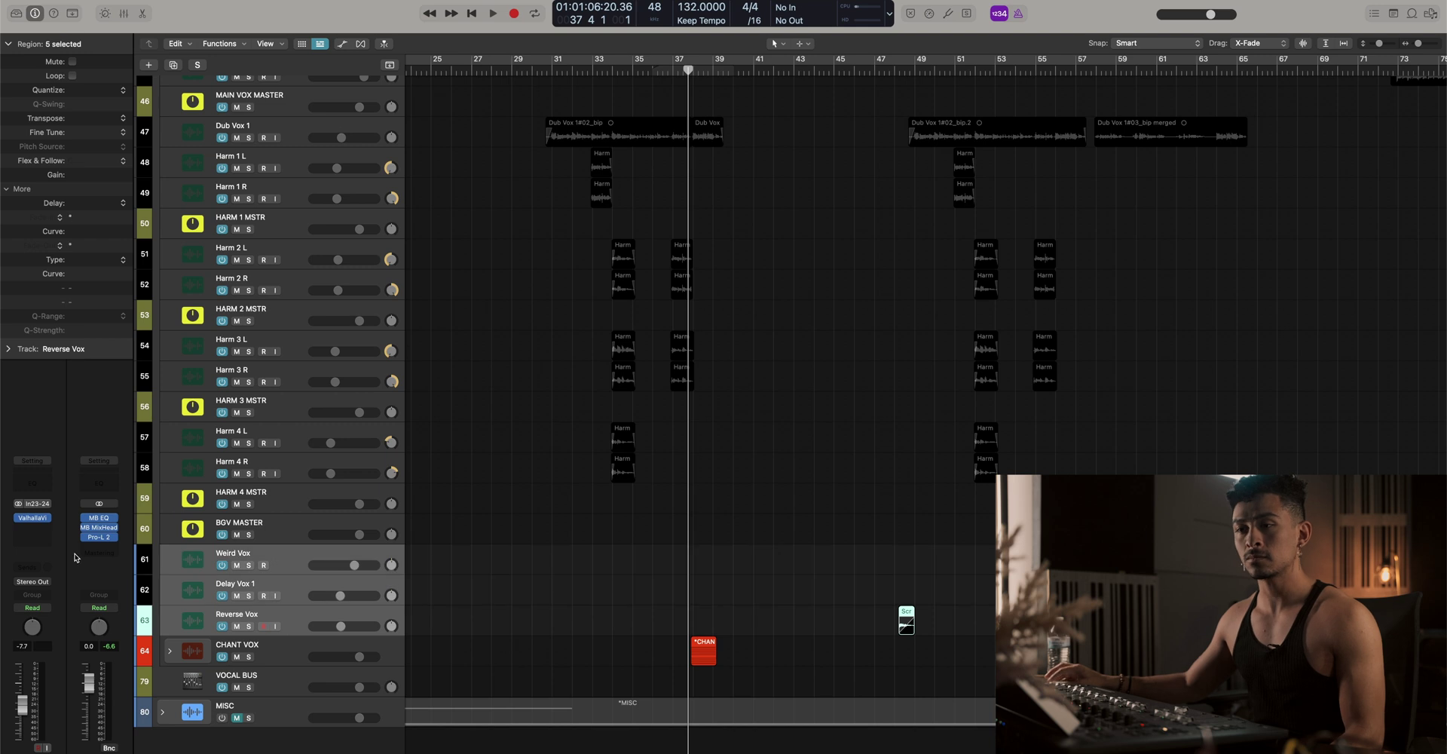
{"action": "left_click", "coordinate": [32, 581]}
{"action": "mouse_move", "coordinate": [60, 632]}
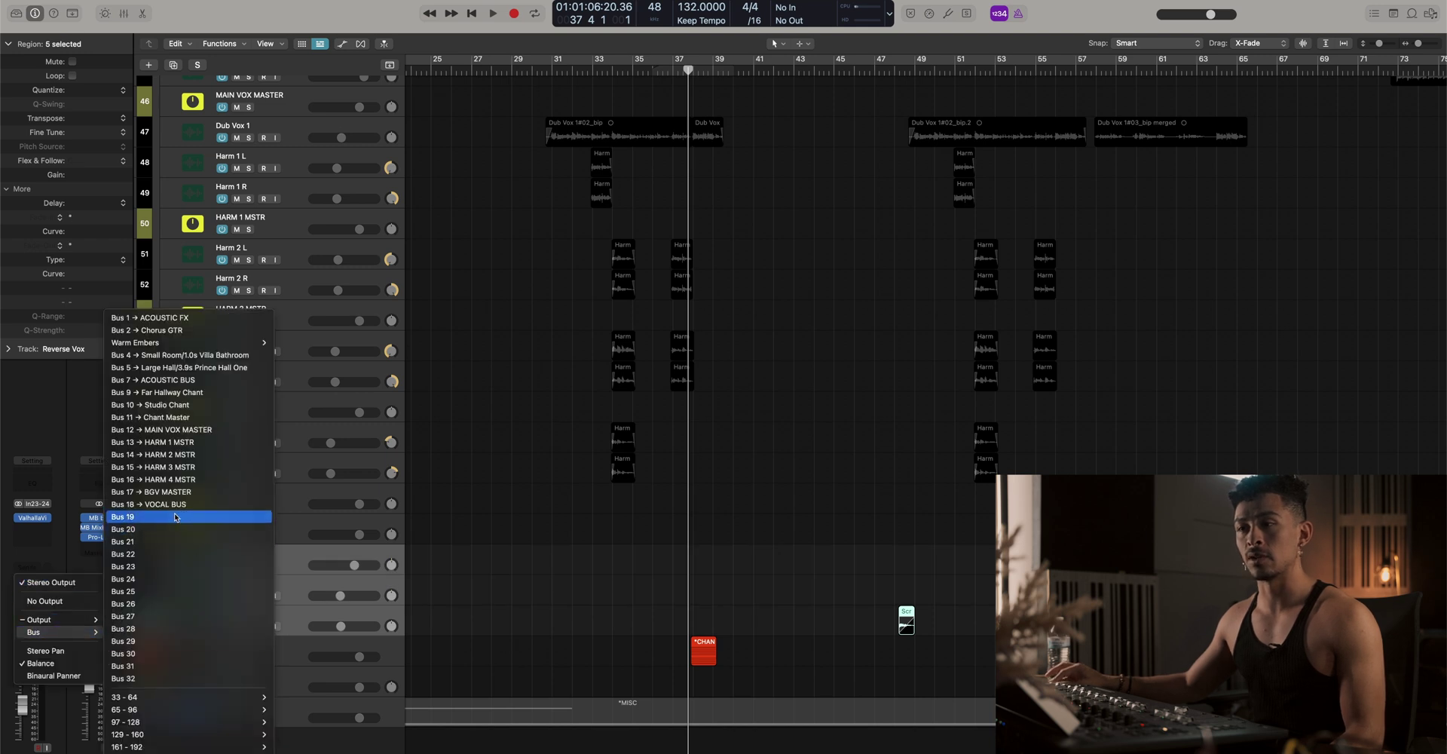
{"action": "left_click", "coordinate": [188, 516]}
{"action": "right_click", "coordinate": [130, 673]}
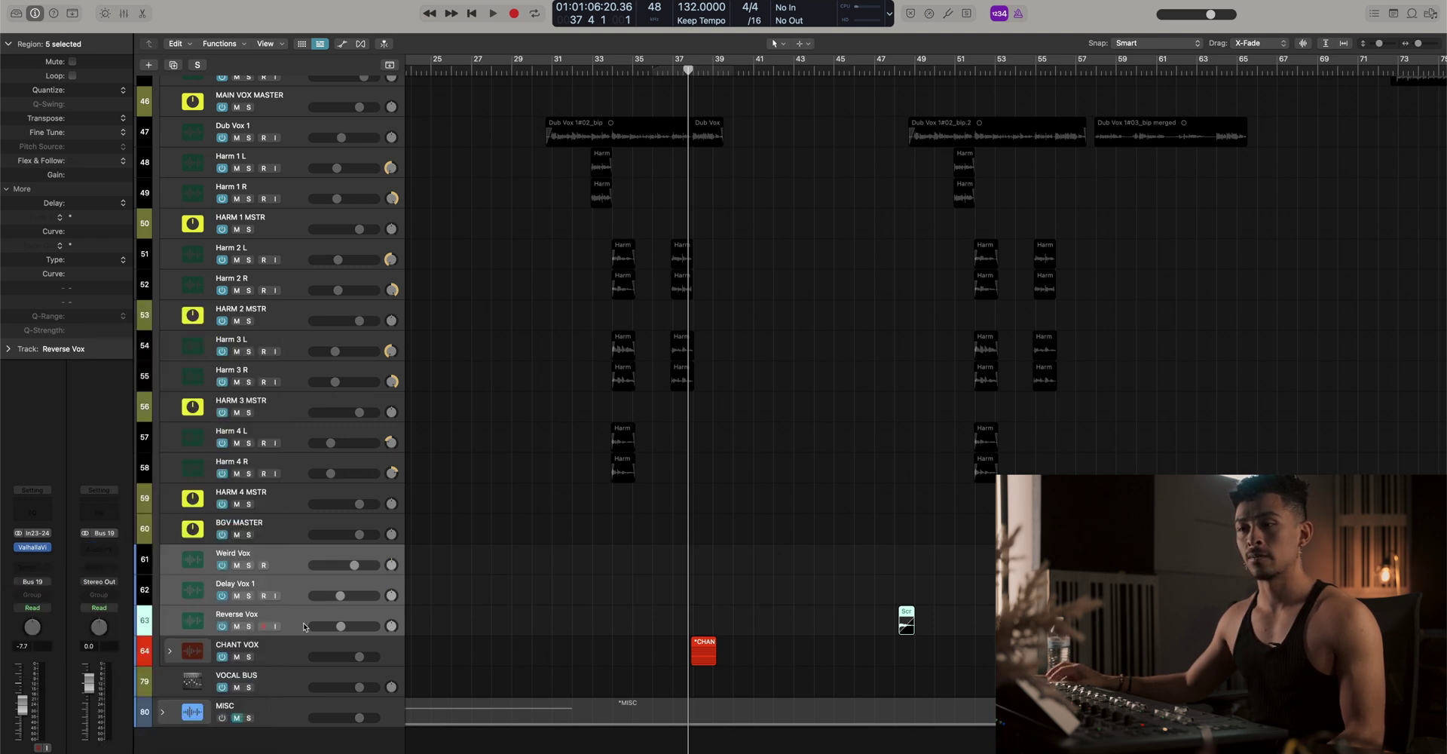
{"action": "left_click", "coordinate": [133, 676]}
Rename the Bus 19 aux track VOX FX and route its output to Bus 18 (VOCAL BUS)
{"action": "type", "text": "VOX"}
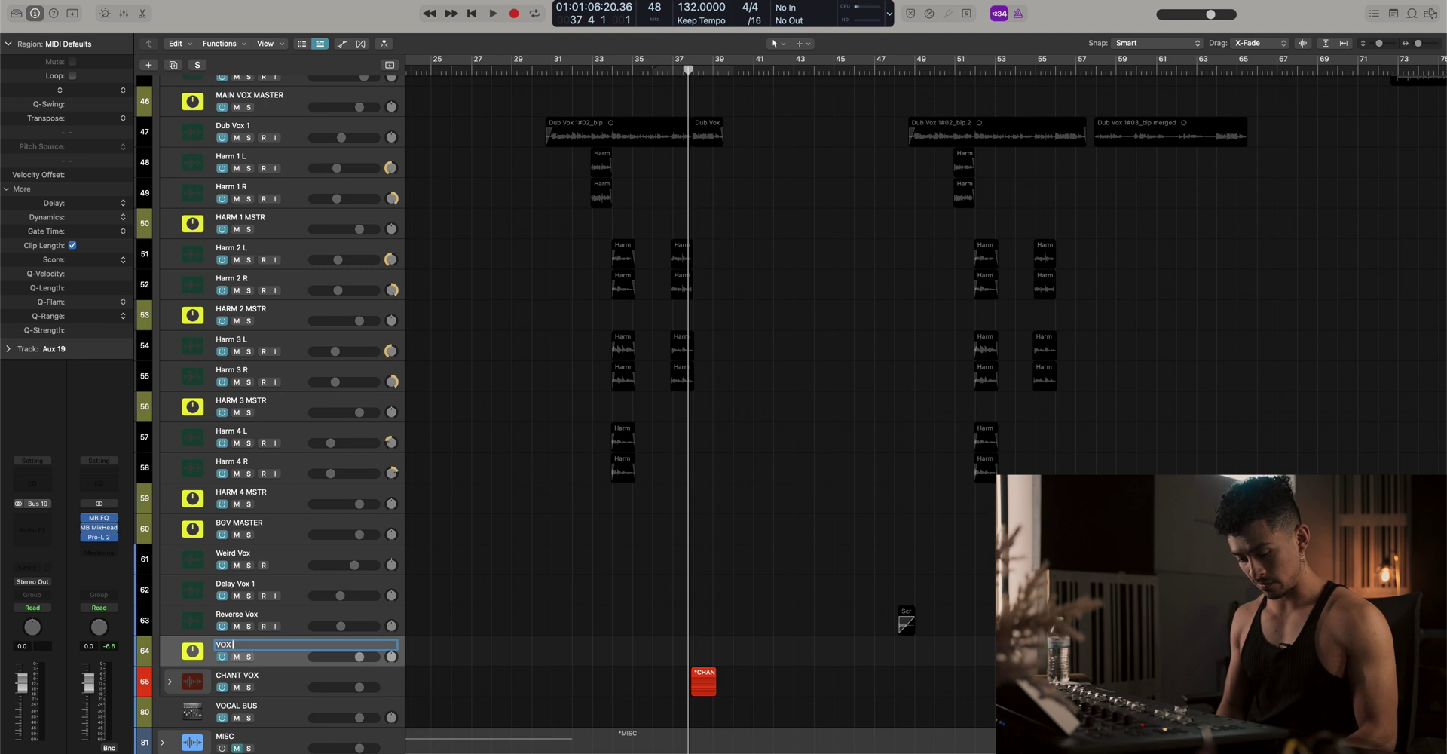
{"action": "type", "text": " FX"}
{"action": "key", "text": "Return"}
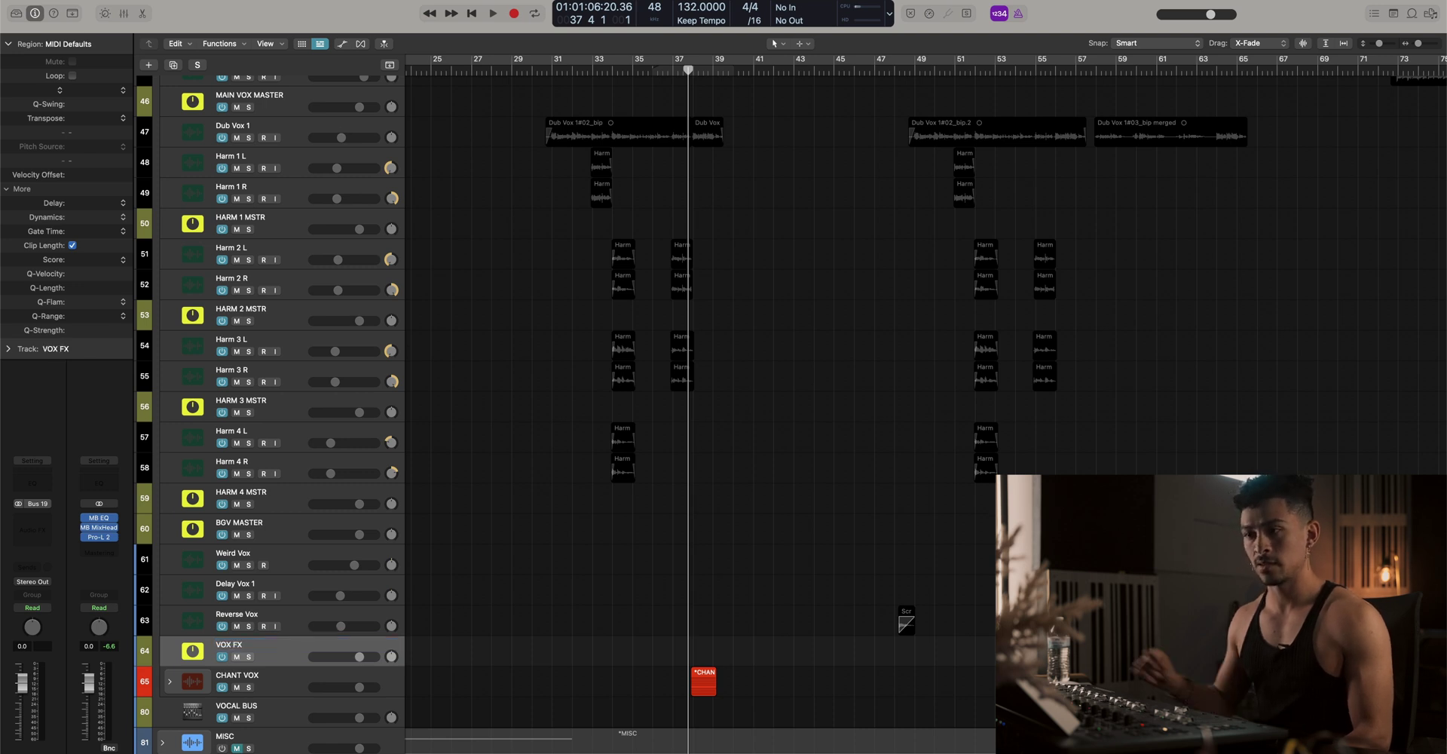
{"action": "left_click", "coordinate": [45, 585]}
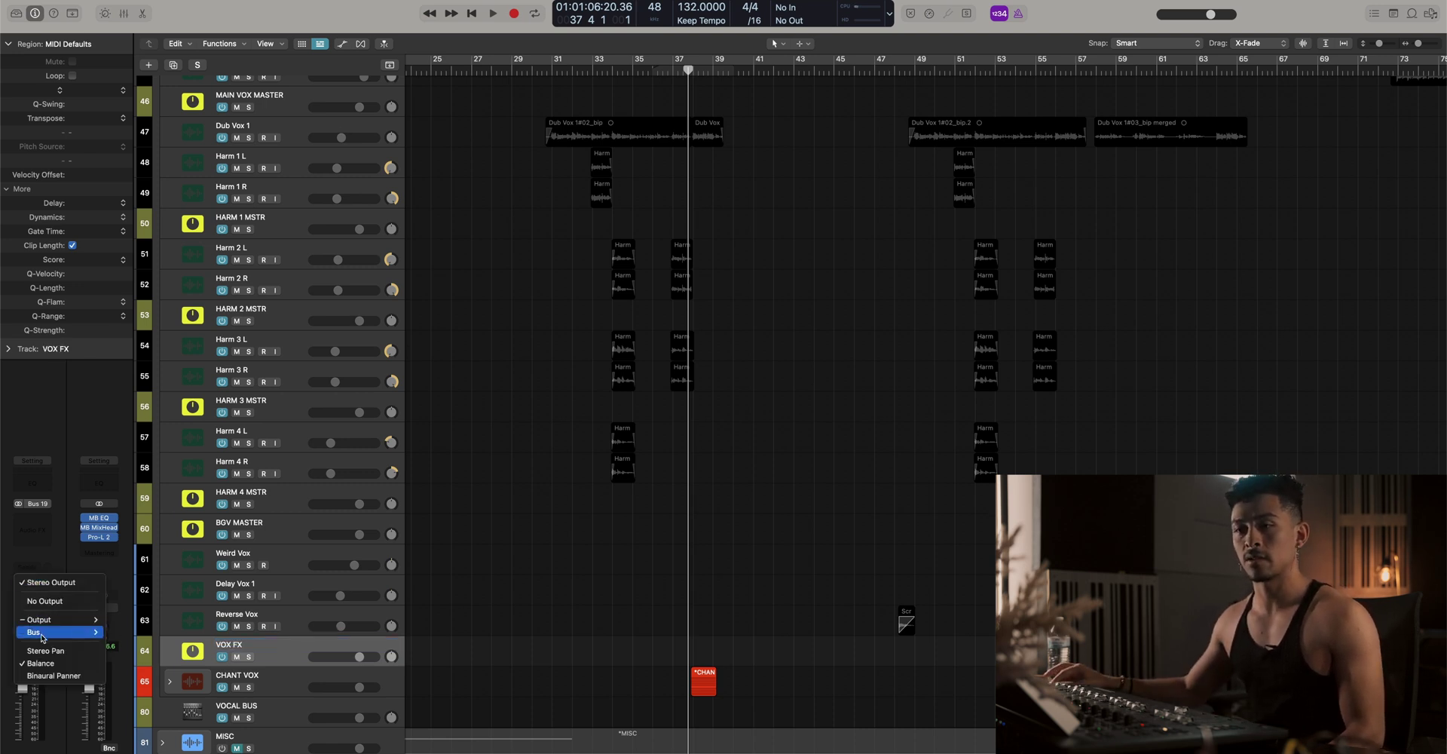
{"action": "mouse_move", "coordinate": [60, 632]}
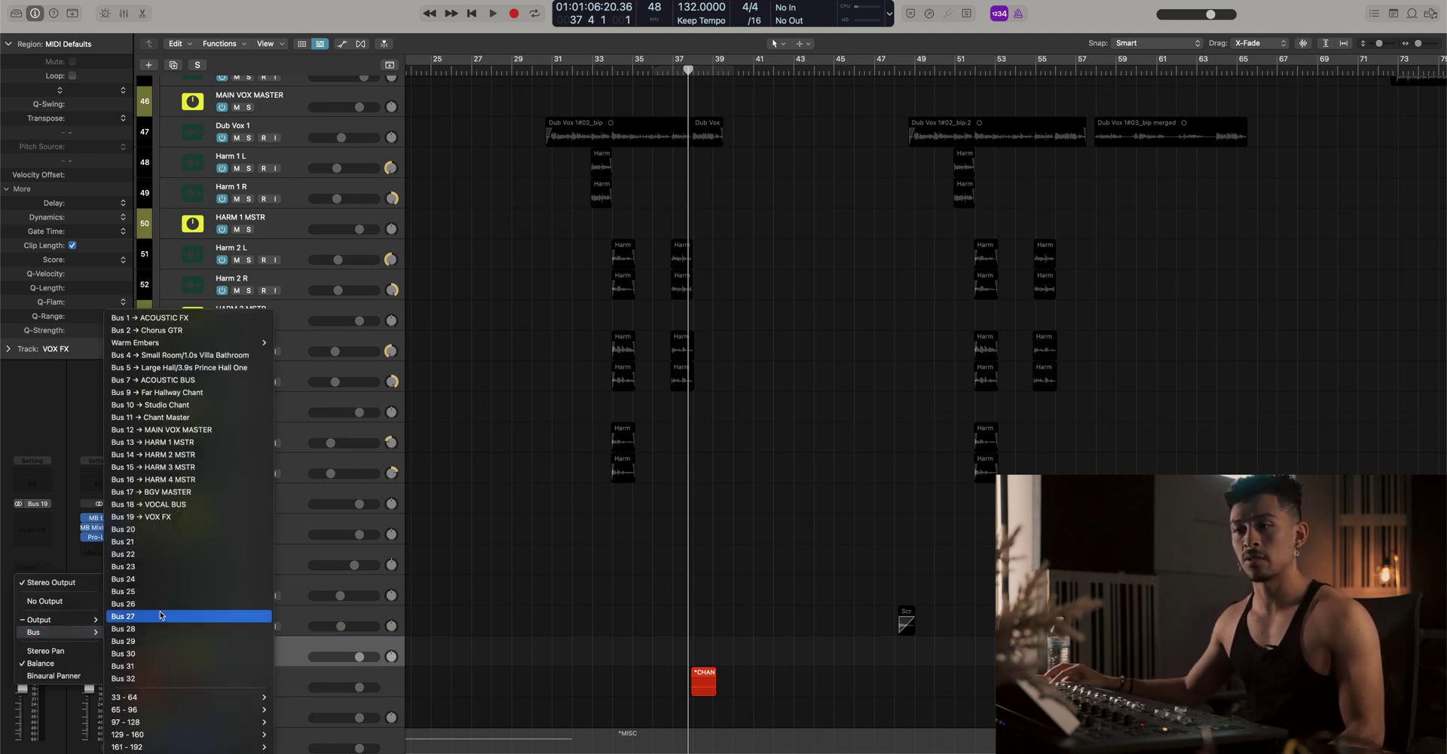
{"action": "left_click", "coordinate": [182, 504]}
Expand the CHANT VOX stack and route the Chant Master aux to Bus 18 (VOCAL BUS)
{"action": "left_click", "coordinate": [284, 690]}
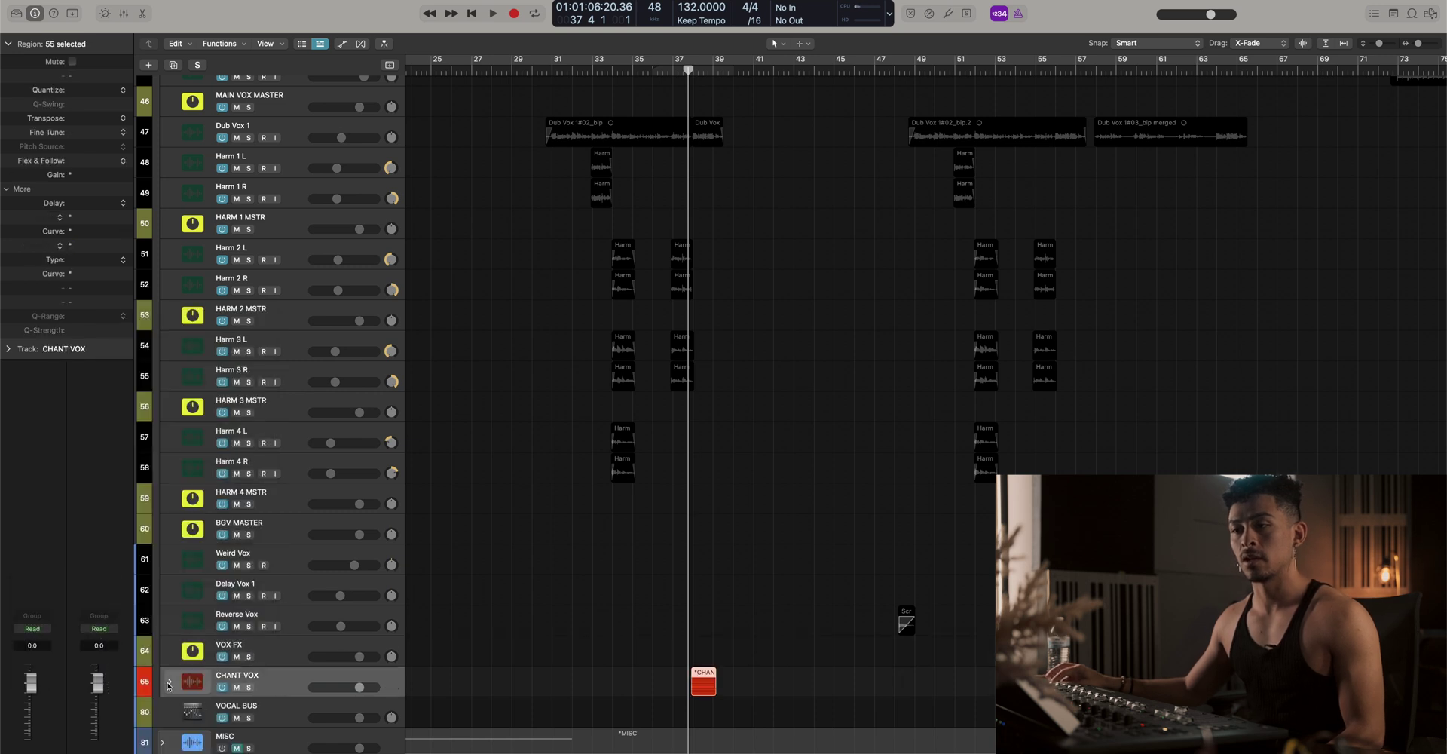
{"action": "left_click", "coordinate": [170, 681]}
{"action": "scroll", "coordinate": [280, 688], "scroll_direction": "down", "scroll_amount": 10}
{"action": "left_click", "coordinate": [279, 648]}
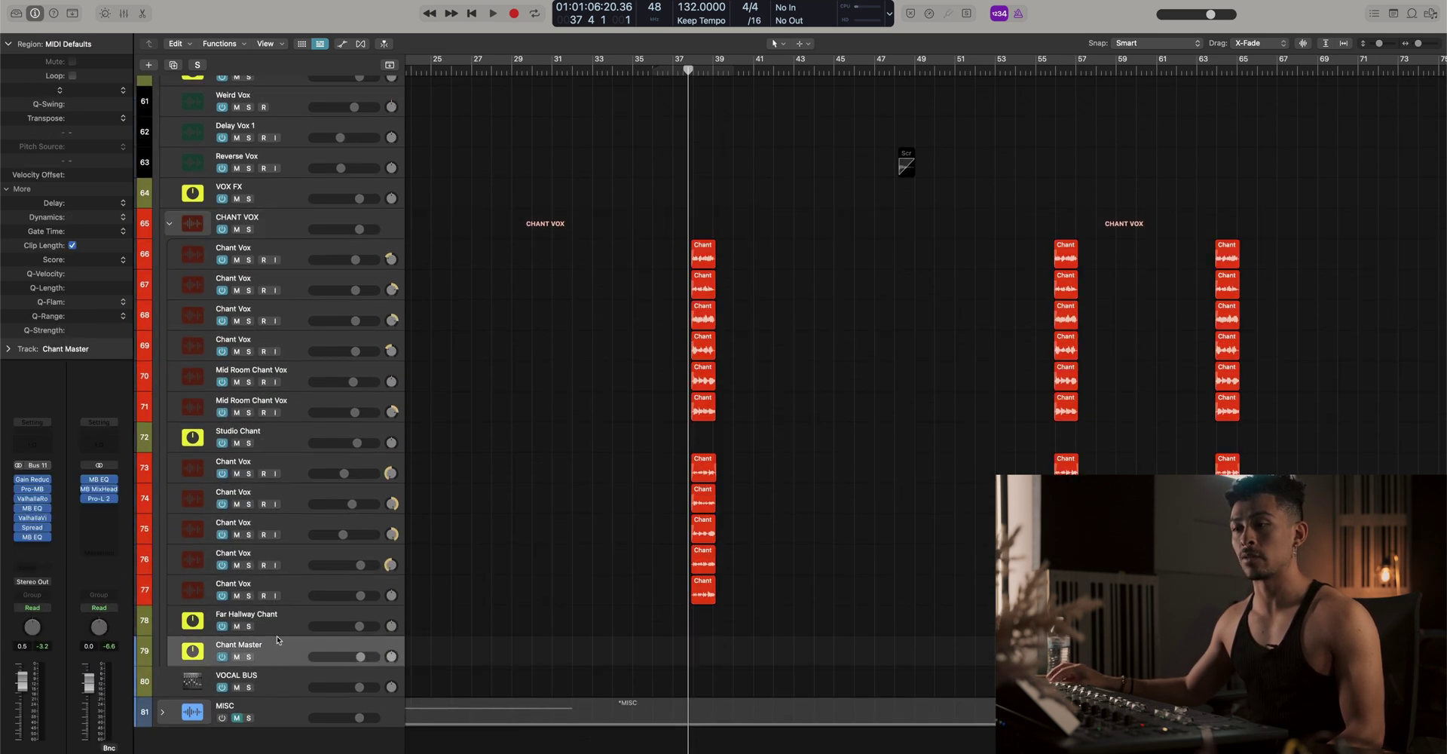
{"action": "left_click", "coordinate": [45, 581]}
{"action": "mouse_move", "coordinate": [60, 632]}
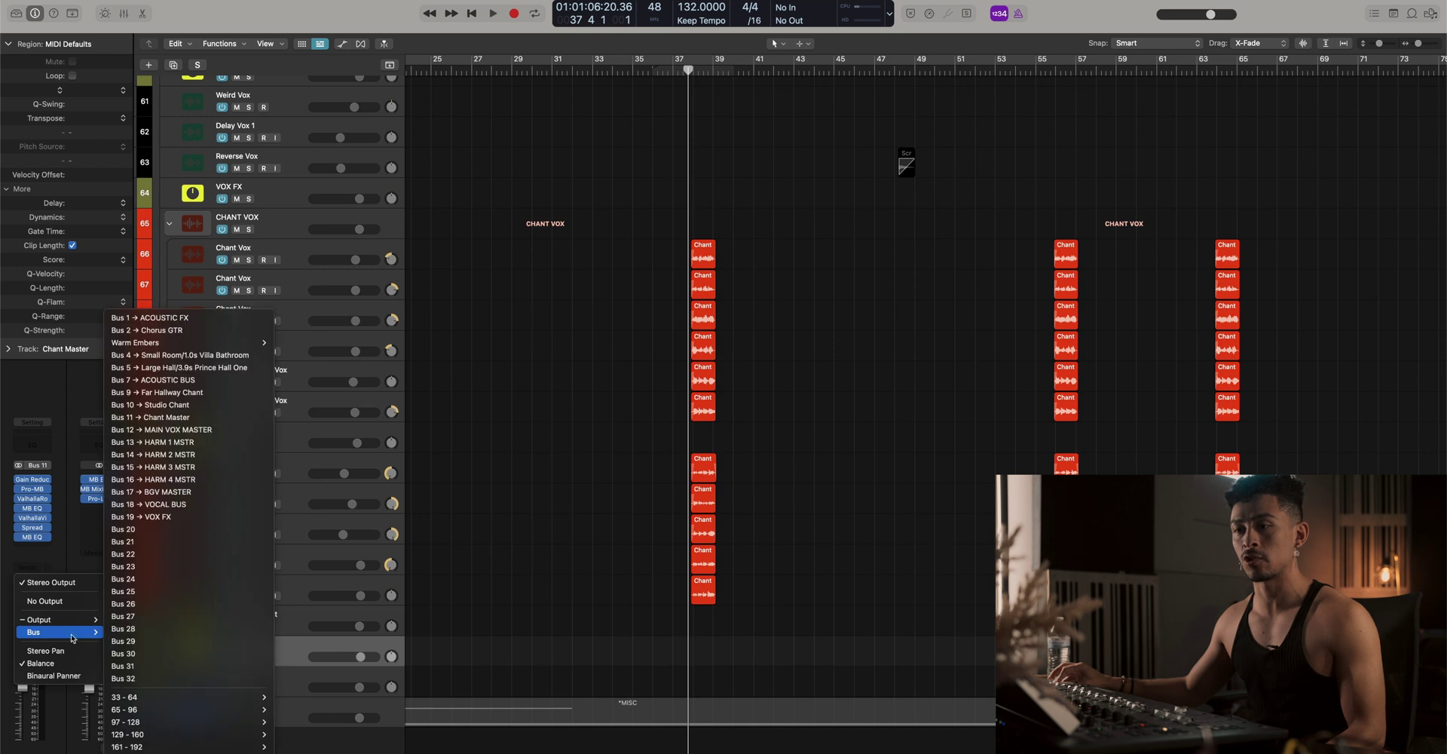
{"action": "left_click", "coordinate": [146, 504]}
Solo the VOCAL BUS track to check the vocal routing and collapse the VOCALS stack
{"action": "scroll", "coordinate": [316, 386], "scroll_direction": "down", "scroll_amount": 5}
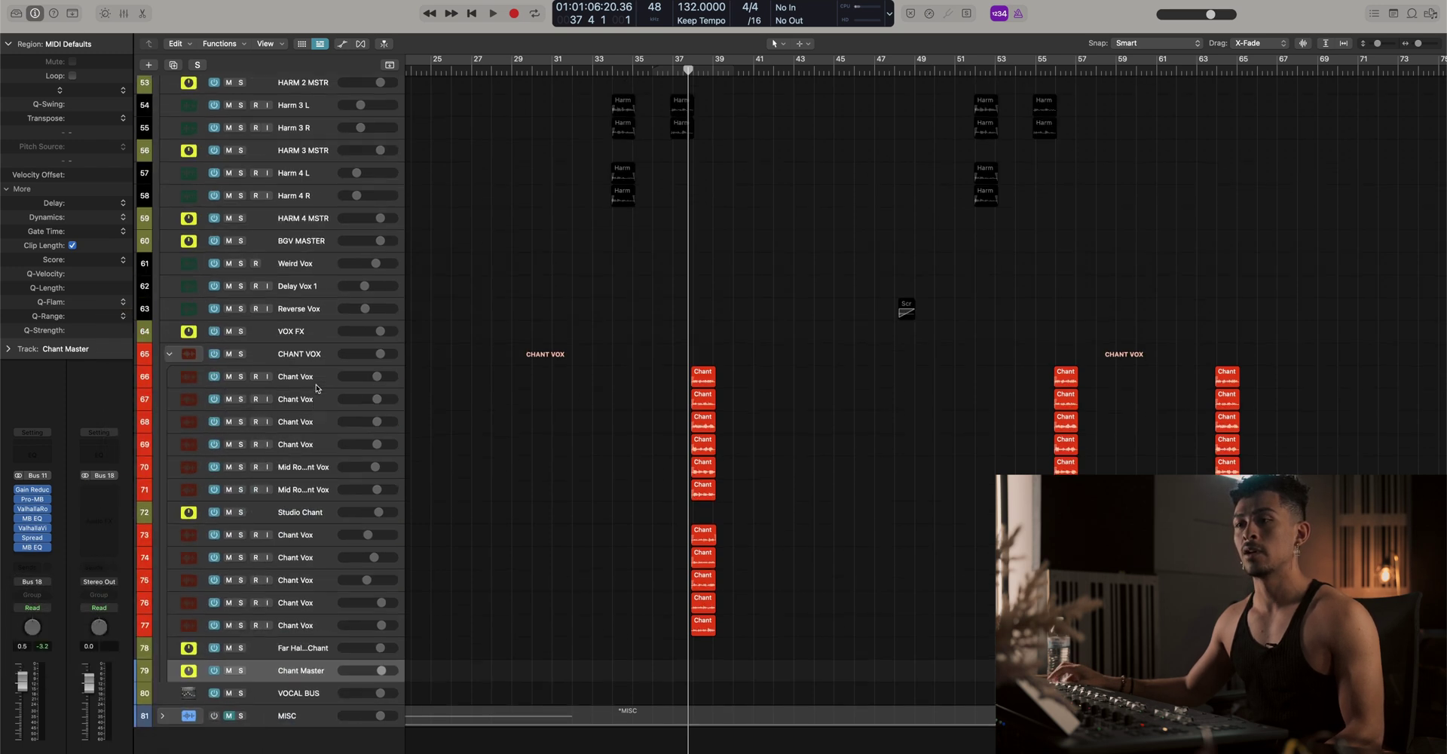
{"action": "scroll", "coordinate": [317, 389], "scroll_direction": "down", "scroll_amount": 2}
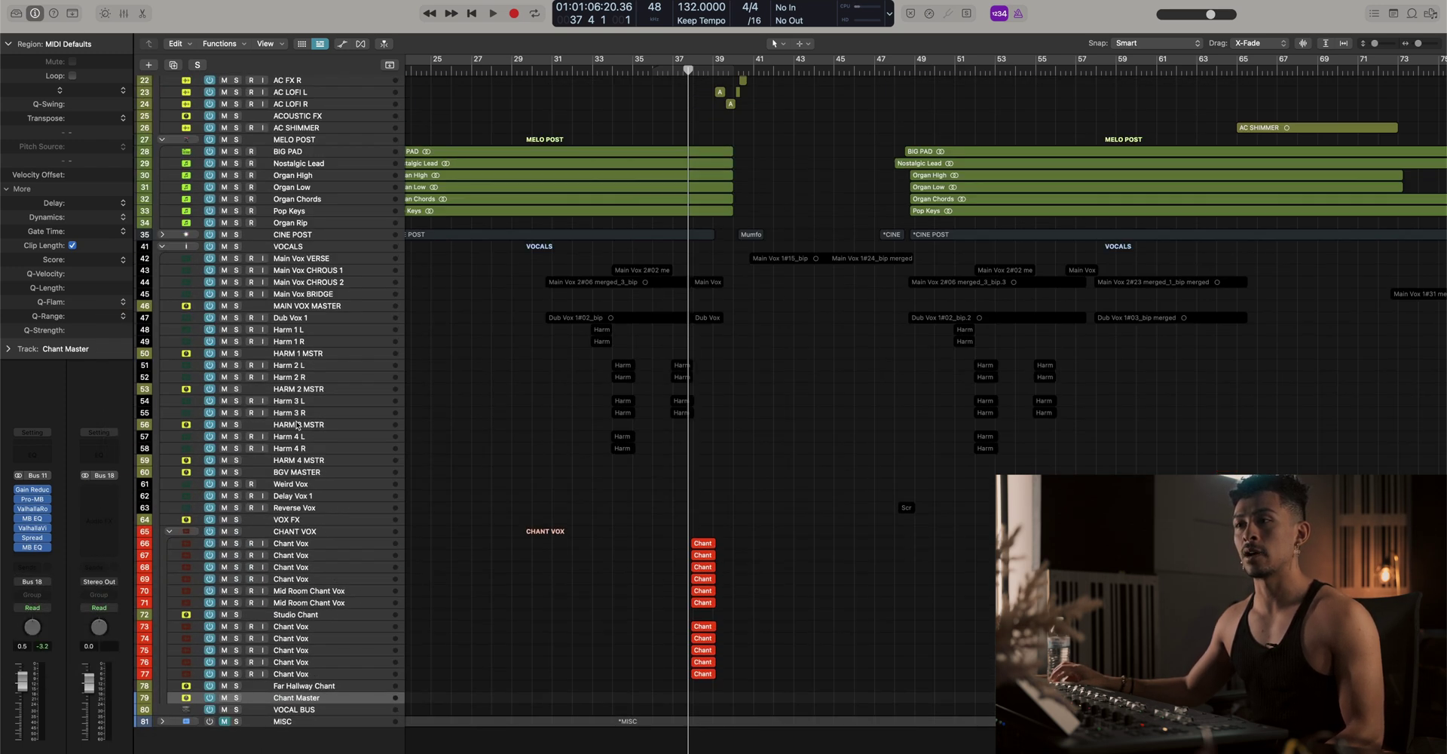
{"action": "left_click", "coordinate": [237, 712]}
{"action": "scroll", "coordinate": [577, 494], "scroll_direction": "up", "scroll_amount": 3}
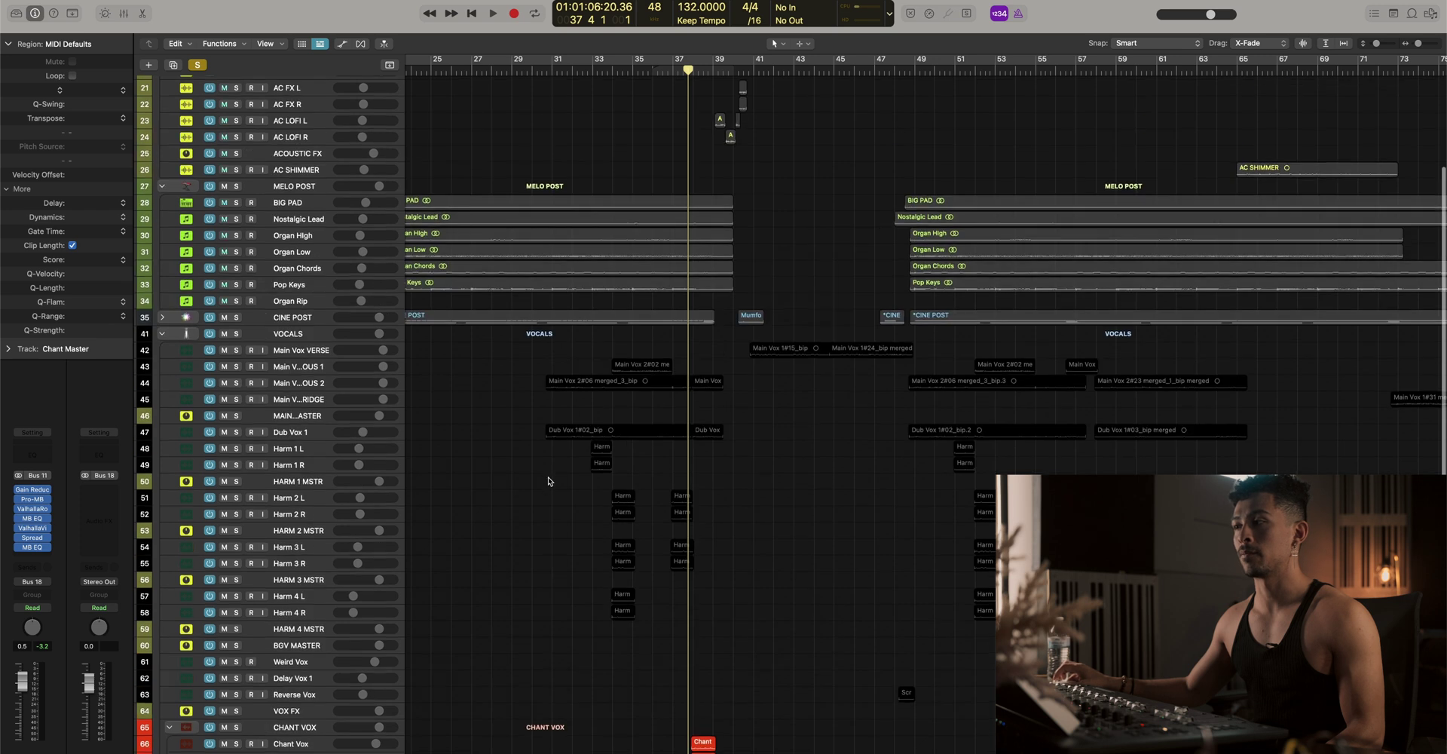
{"action": "scroll", "coordinate": [549, 480], "scroll_direction": "down", "scroll_amount": 8}
{"action": "scroll", "coordinate": [301, 377], "scroll_direction": "up", "scroll_amount": 6}
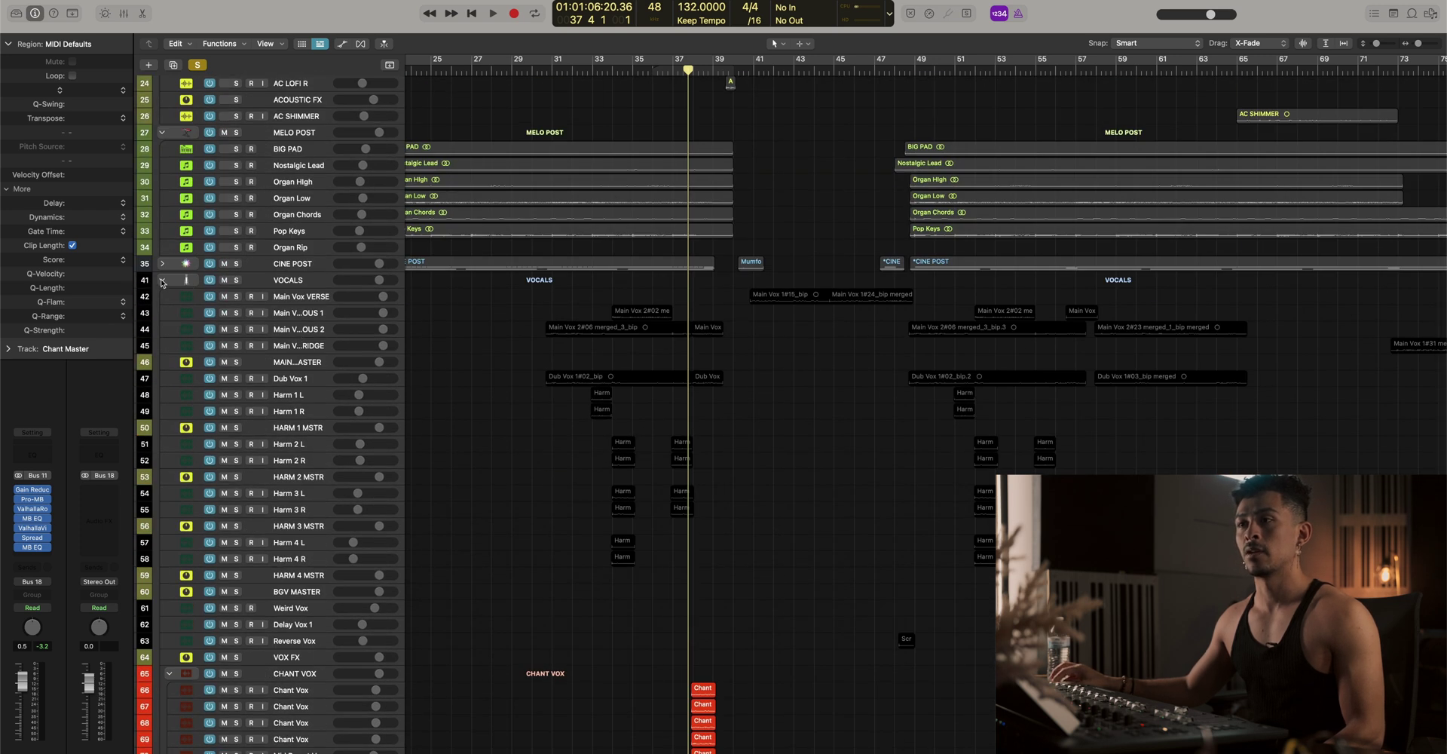
{"action": "left_click", "coordinate": [162, 281]}
{"action": "scroll", "coordinate": [298, 481], "scroll_direction": "up", "scroll_amount": 5}
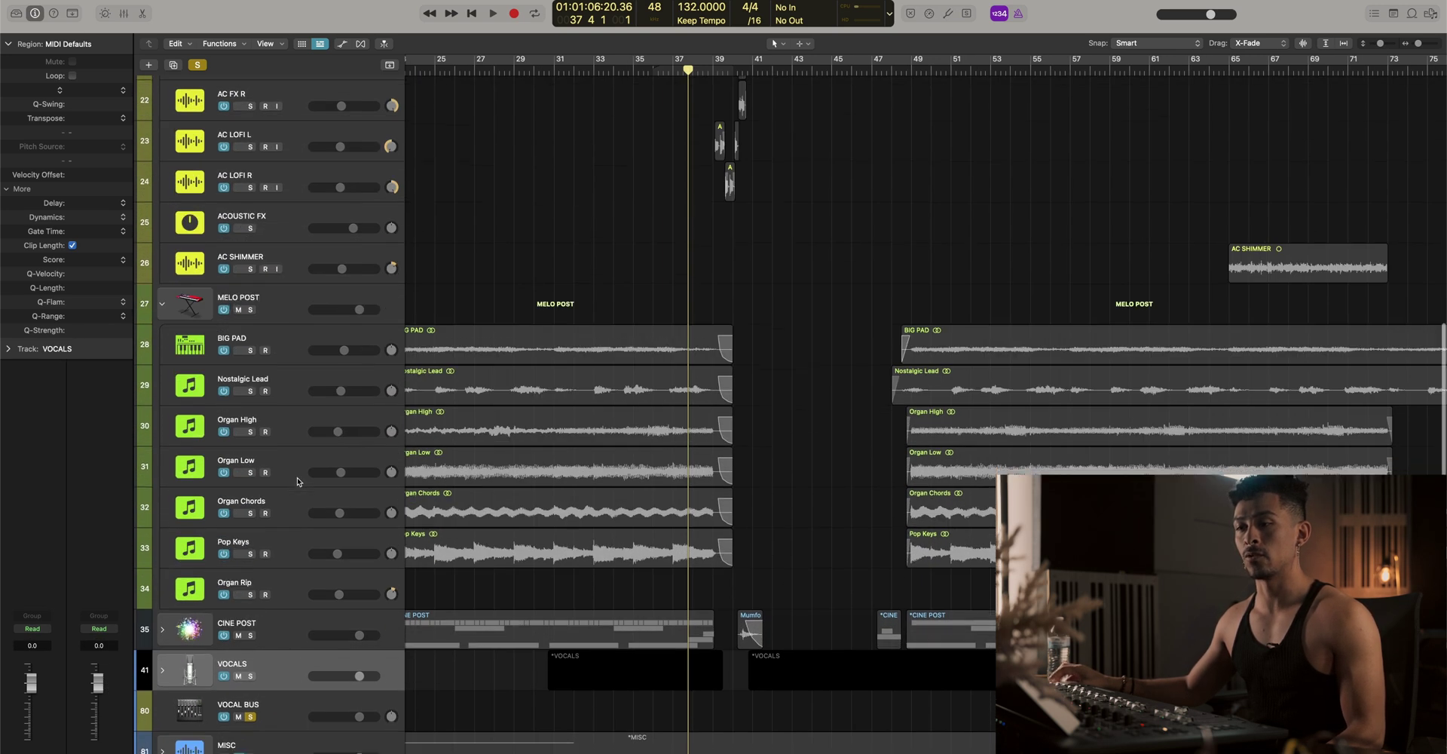
Turn off the solo on the VOCAL BUS track so the whole session is heard again
{"action": "scroll", "coordinate": [298, 481], "scroll_direction": "down", "scroll_amount": 2}
{"action": "left_click", "coordinate": [242, 667]}
{"action": "left_click", "coordinate": [250, 672]}
{"action": "left_click", "coordinate": [251, 672]}
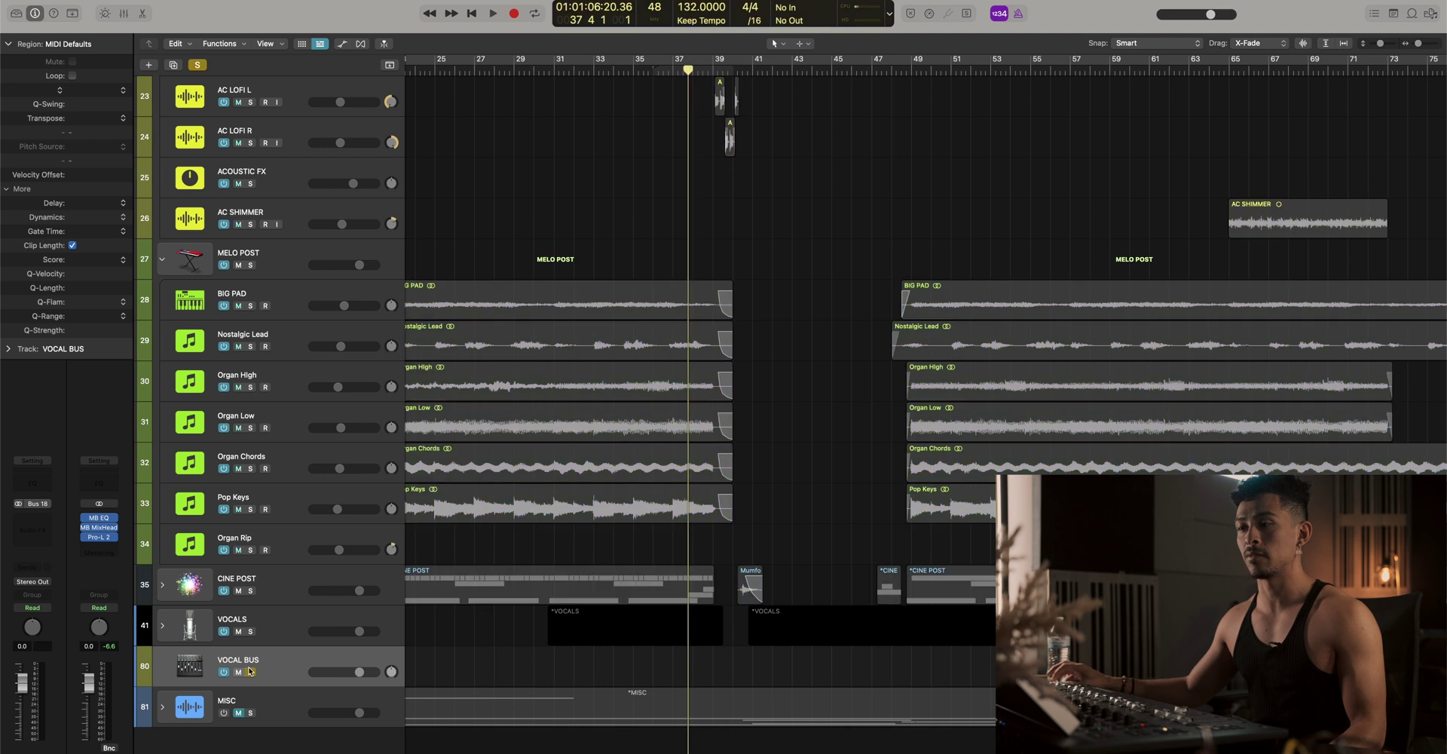
{"action": "left_click", "coordinate": [249, 670]}
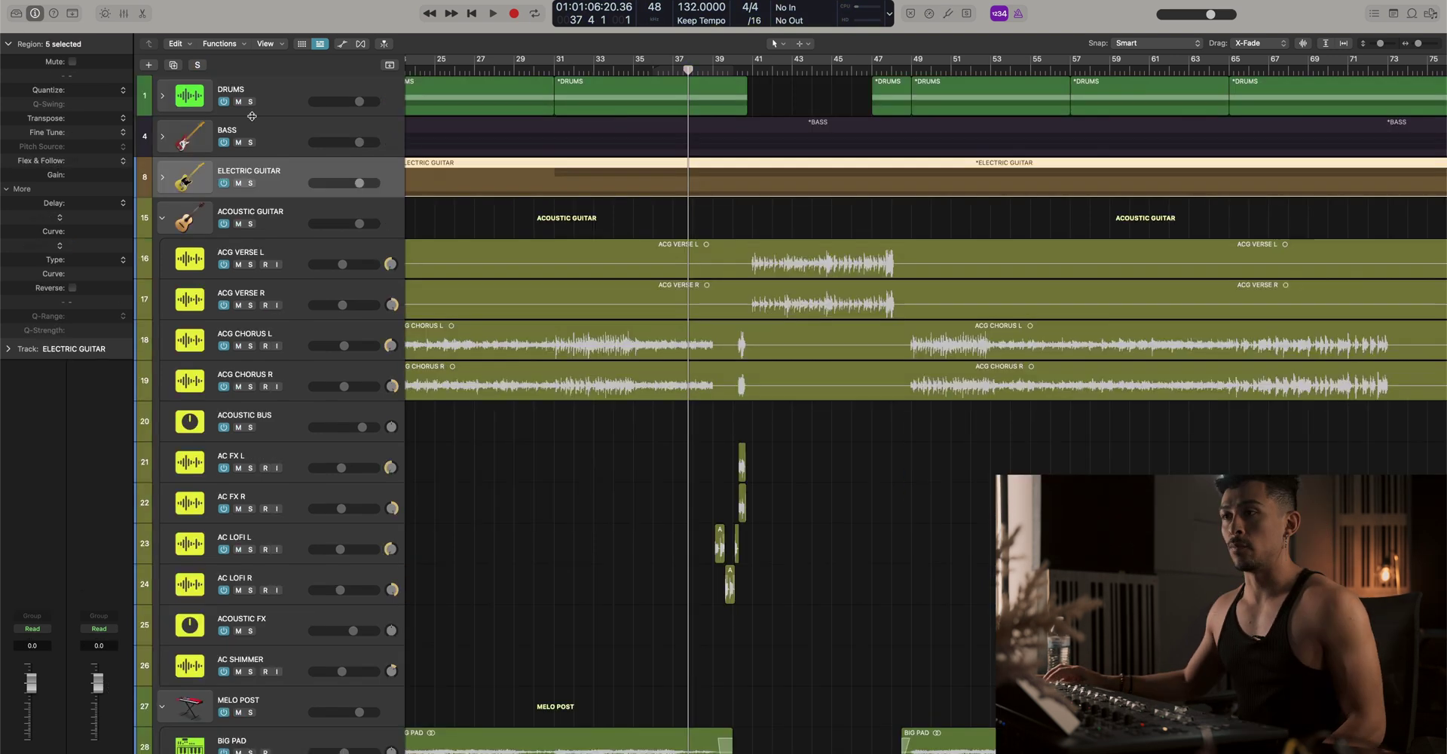
Expand the VOCALS stack, select all its regions and name them by track name
{"action": "scroll", "coordinate": [285, 348], "scroll_direction": "down", "scroll_amount": 2}
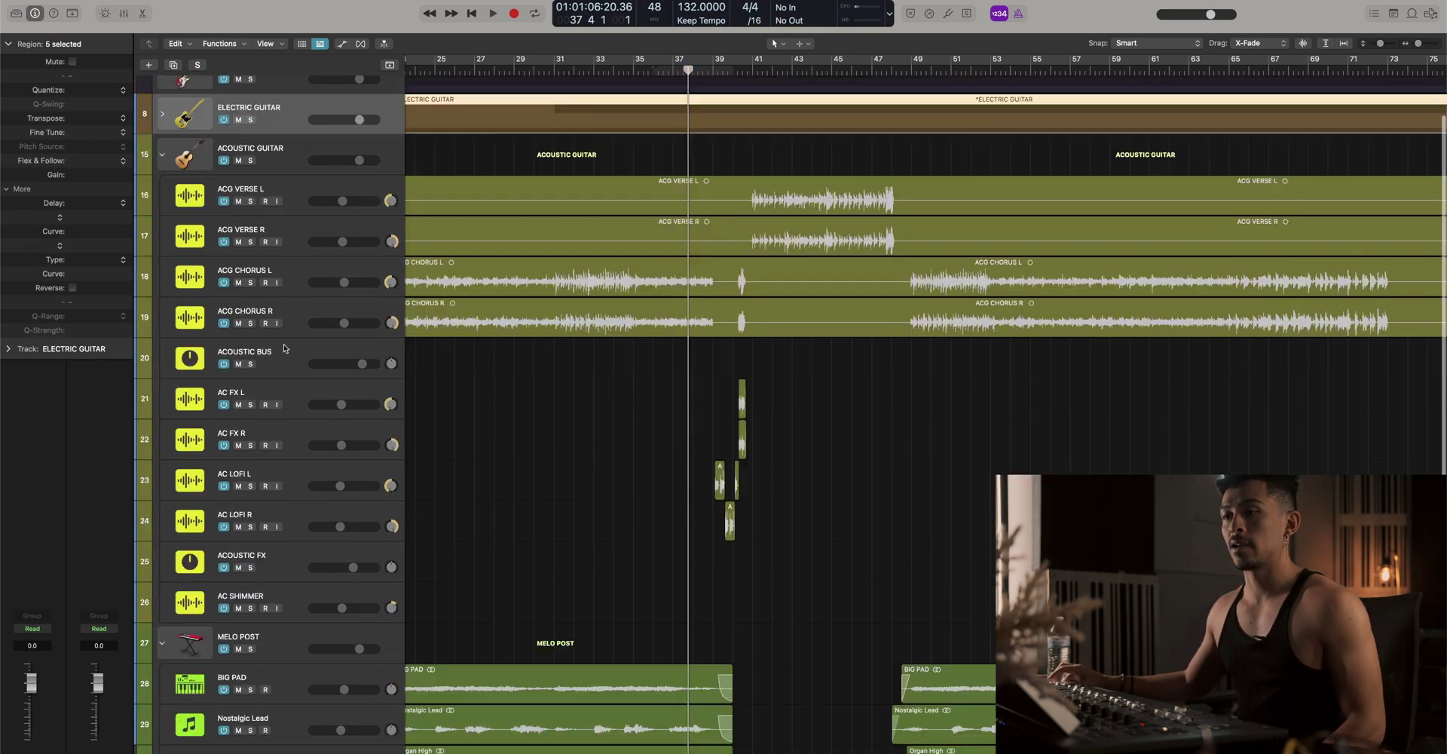
{"action": "scroll", "coordinate": [285, 349], "scroll_direction": "down", "scroll_amount": 5}
{"action": "scroll", "coordinate": [266, 643], "scroll_direction": "down", "scroll_amount": 3}
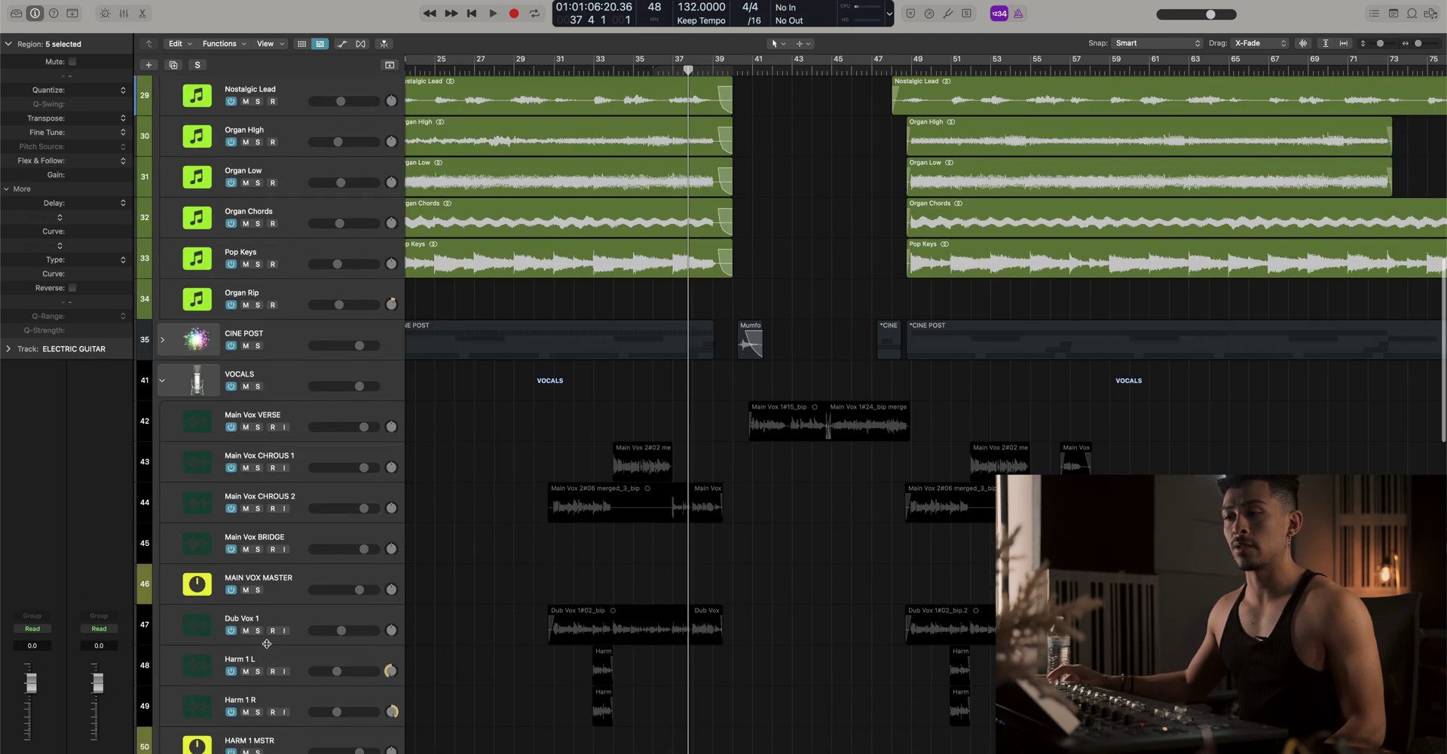
{"action": "scroll", "coordinate": [266, 643], "scroll_direction": "down", "scroll_amount": 1}
{"action": "left_click", "coordinate": [291, 361]}
{"action": "scroll", "coordinate": [301, 431], "scroll_direction": "down", "scroll_amount": 15}
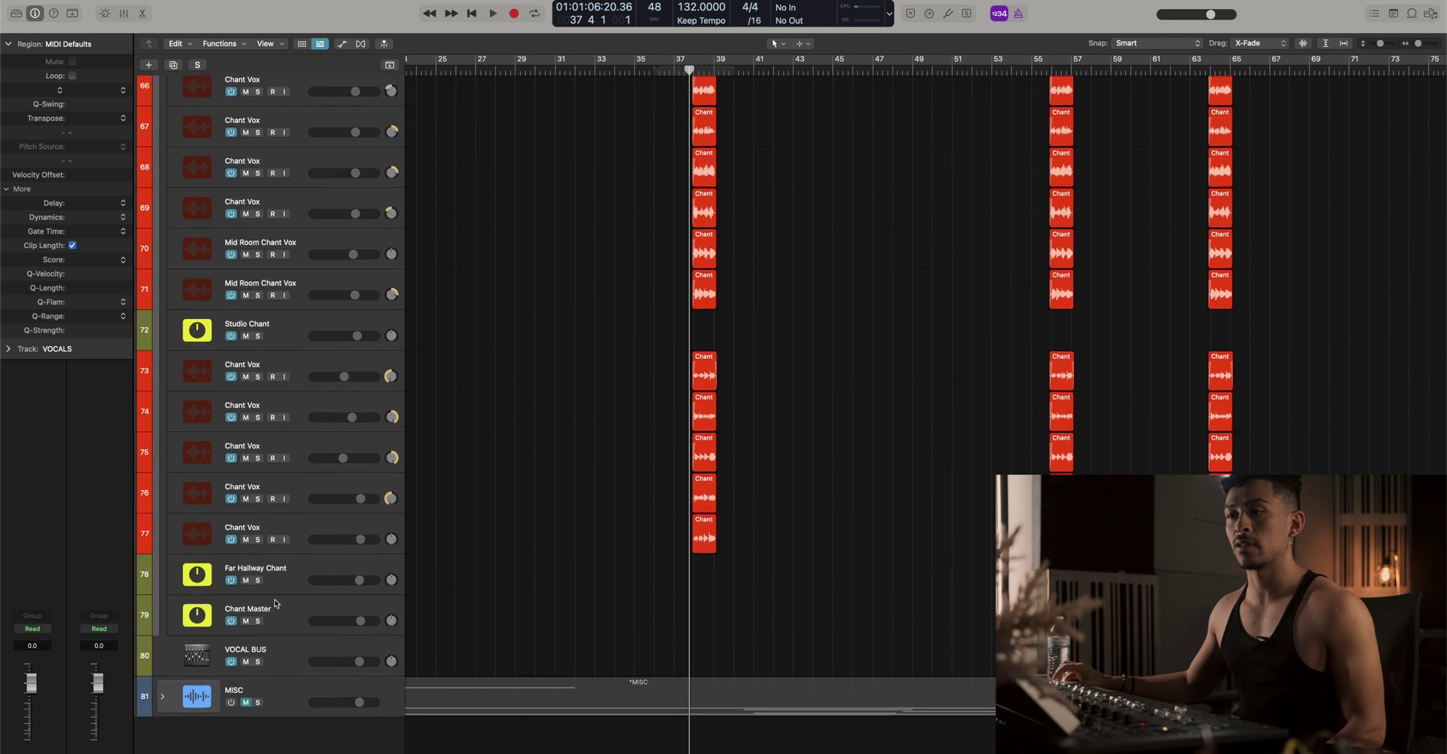
{"action": "key", "text": "super+a"}
{"action": "scroll", "coordinate": [264, 347], "scroll_direction": "up", "scroll_amount": 15}
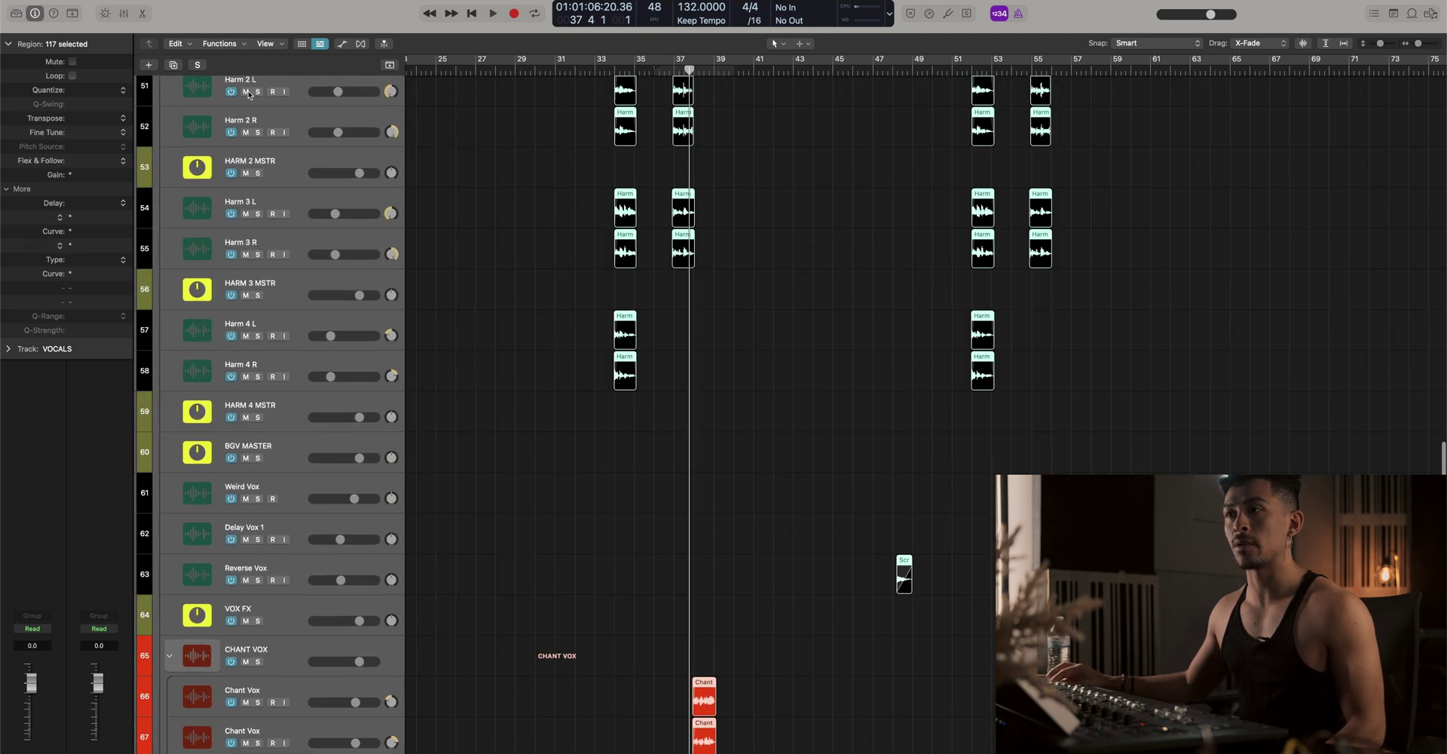
{"action": "left_click", "coordinate": [211, 42]}
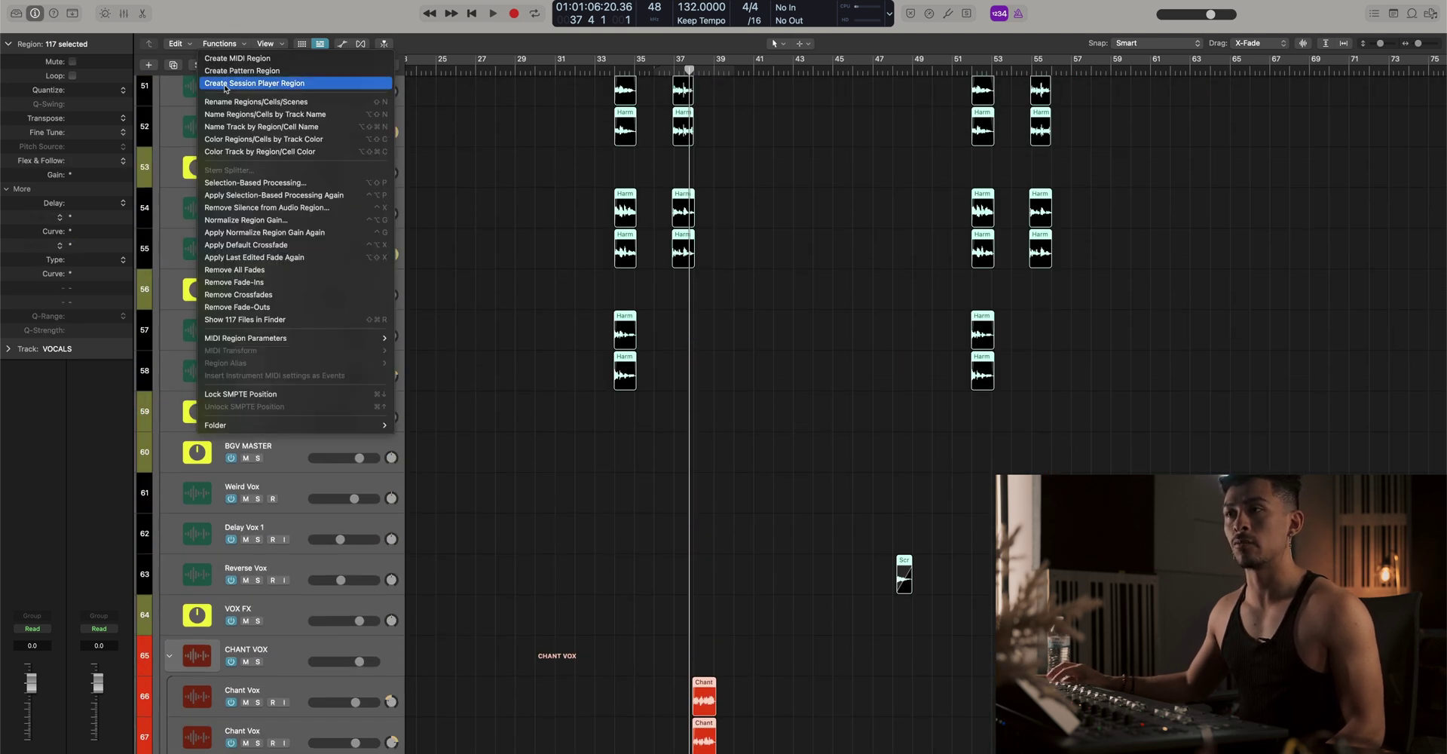
{"action": "left_click", "coordinate": [224, 113]}
Check the renamed vocal regions across the whole arrangement and collapse the VOCALS stack
{"action": "left_click", "coordinate": [657, 380], "text": "ctrl+alt"}
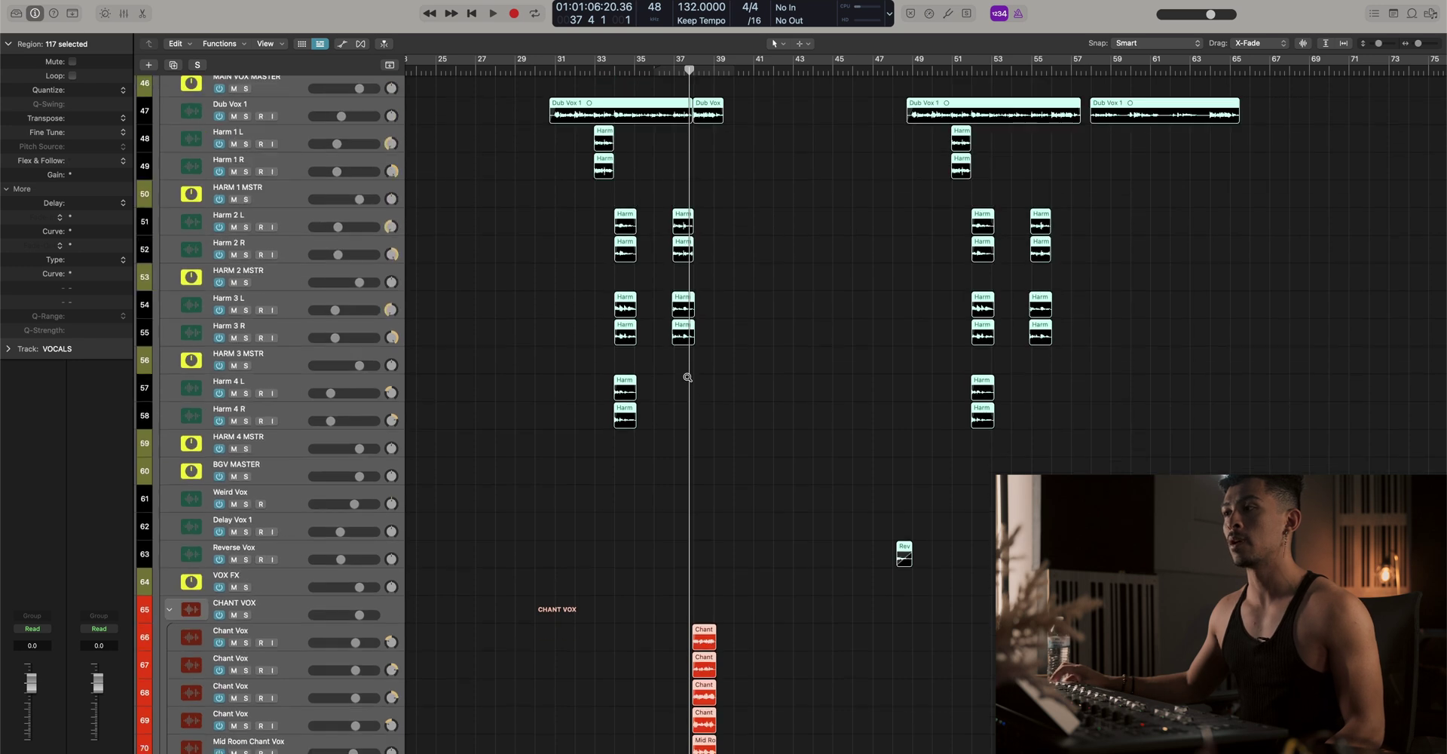
{"action": "scroll", "coordinate": [688, 377], "scroll_direction": "up", "scroll_amount": 10}
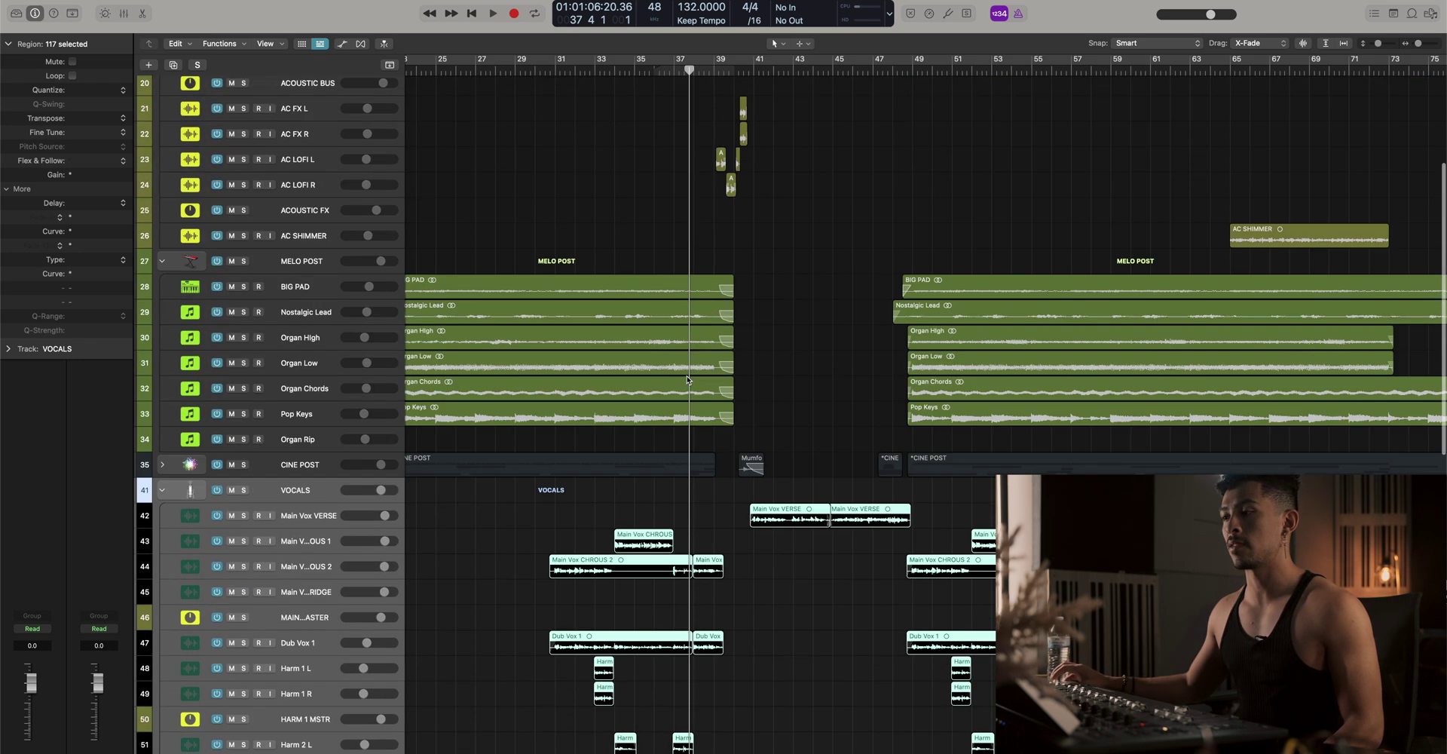
{"action": "scroll", "coordinate": [716, 415], "scroll_direction": "left", "scroll_amount": 3}
{"action": "scroll", "coordinate": [745, 450], "scroll_direction": "down", "scroll_amount": 4}
{"action": "key", "text": "super+Left"}
{"action": "key", "text": "super+Left"}
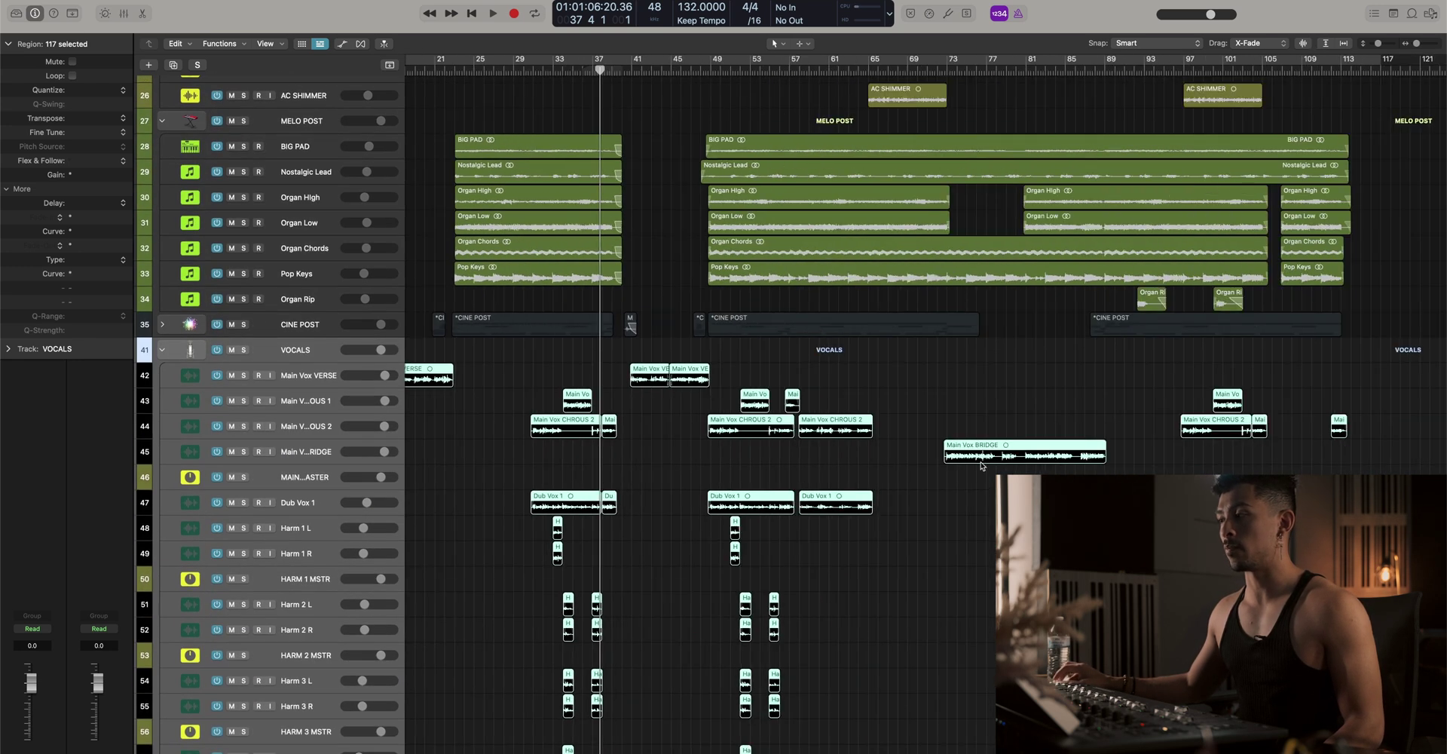
{"action": "scroll", "coordinate": [795, 601], "scroll_direction": "down", "scroll_amount": 12}
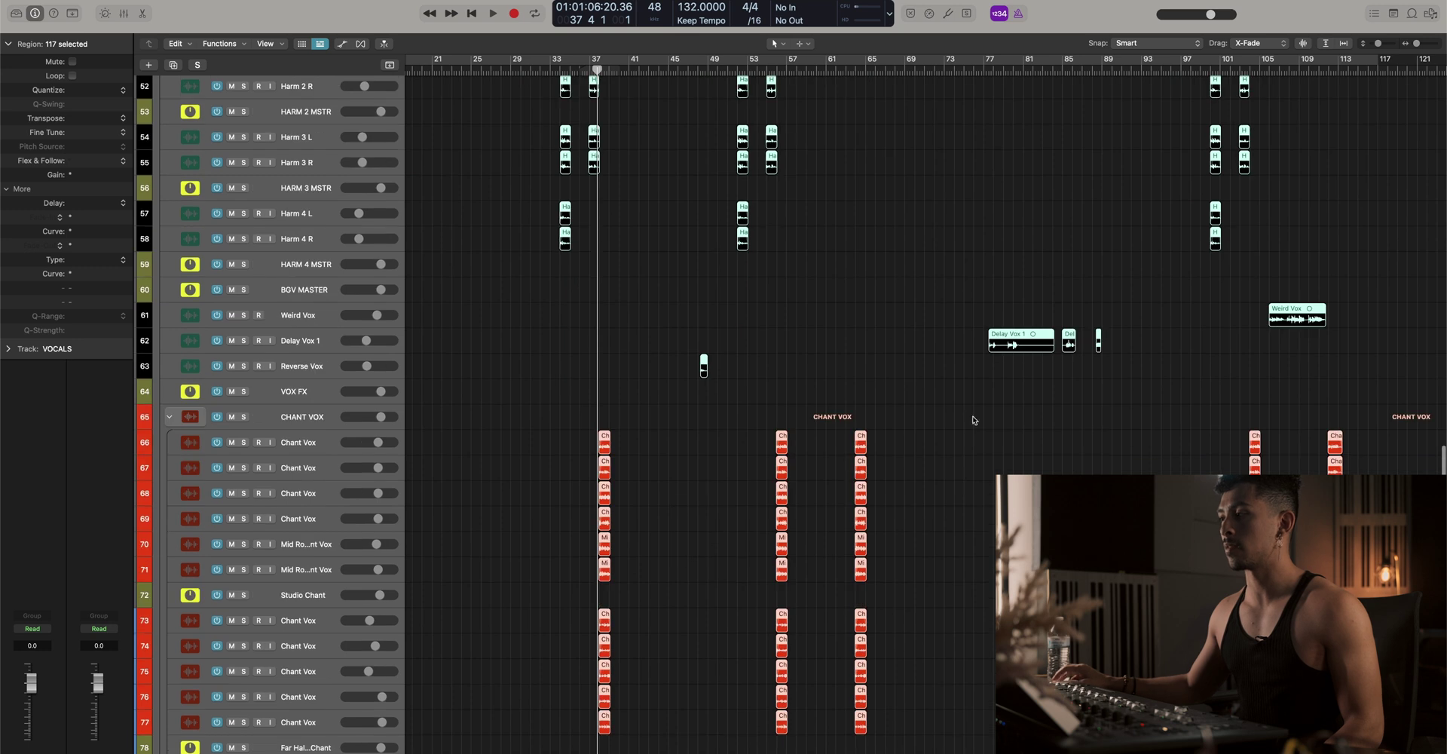
{"action": "key", "text": "super+Up"}
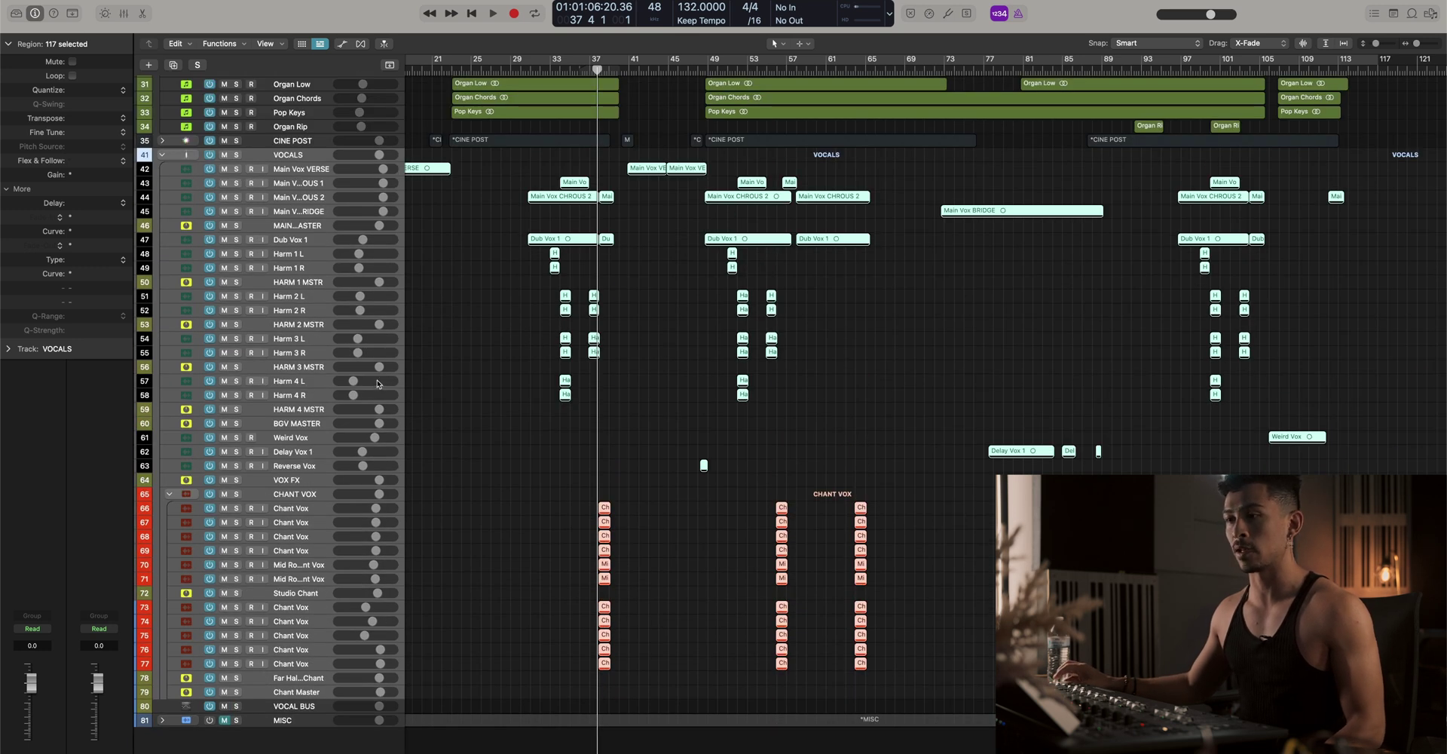
{"action": "scroll", "coordinate": [378, 382], "scroll_direction": "up", "scroll_amount": 10}
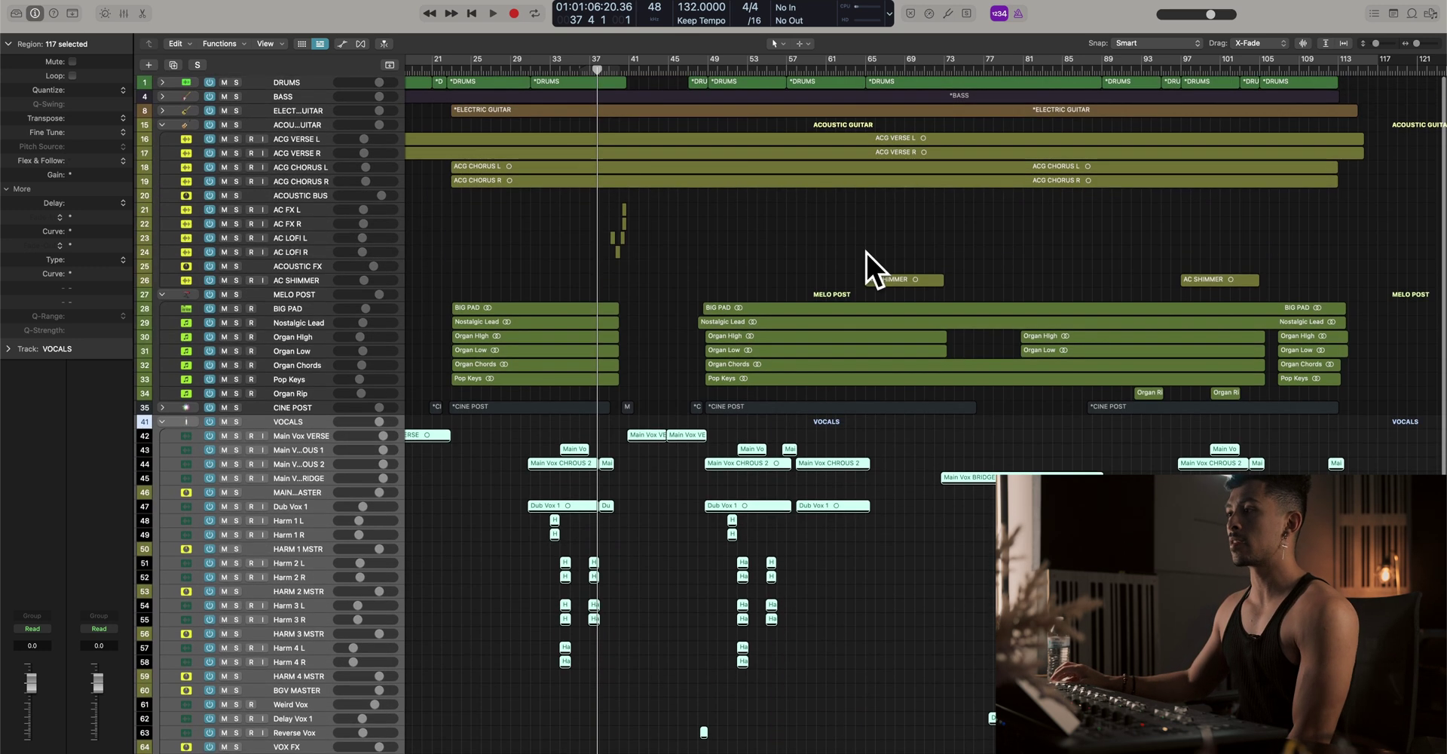
{"action": "left_click", "coordinate": [162, 422]}
{"action": "key", "text": "super+Down"}
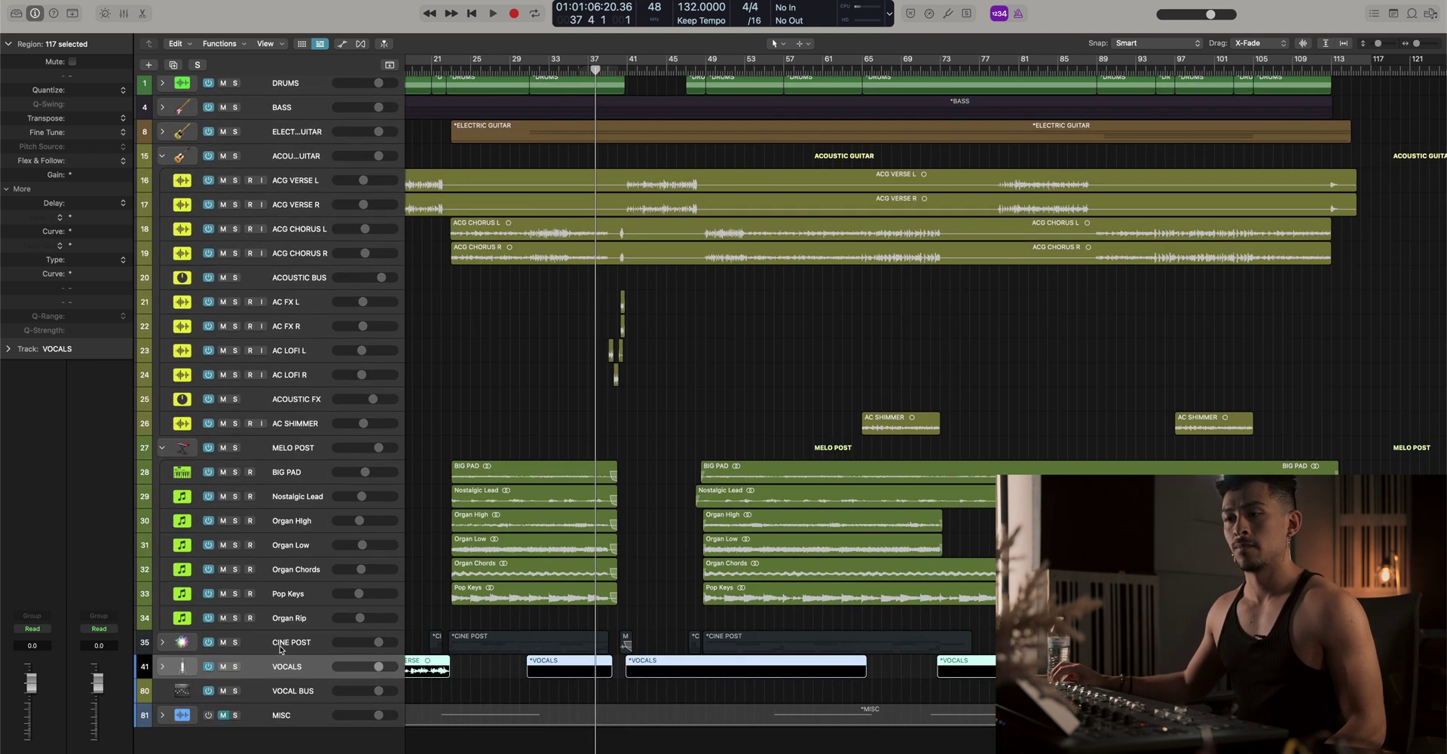
Expand the CINE POST stack and route its tracks from Tambourine through Mumford Clap to Bus 20
{"action": "left_click", "coordinate": [280, 646]}
{"action": "left_click", "coordinate": [162, 642]}
{"action": "scroll", "coordinate": [271, 545], "scroll_direction": "down", "scroll_amount": 5}
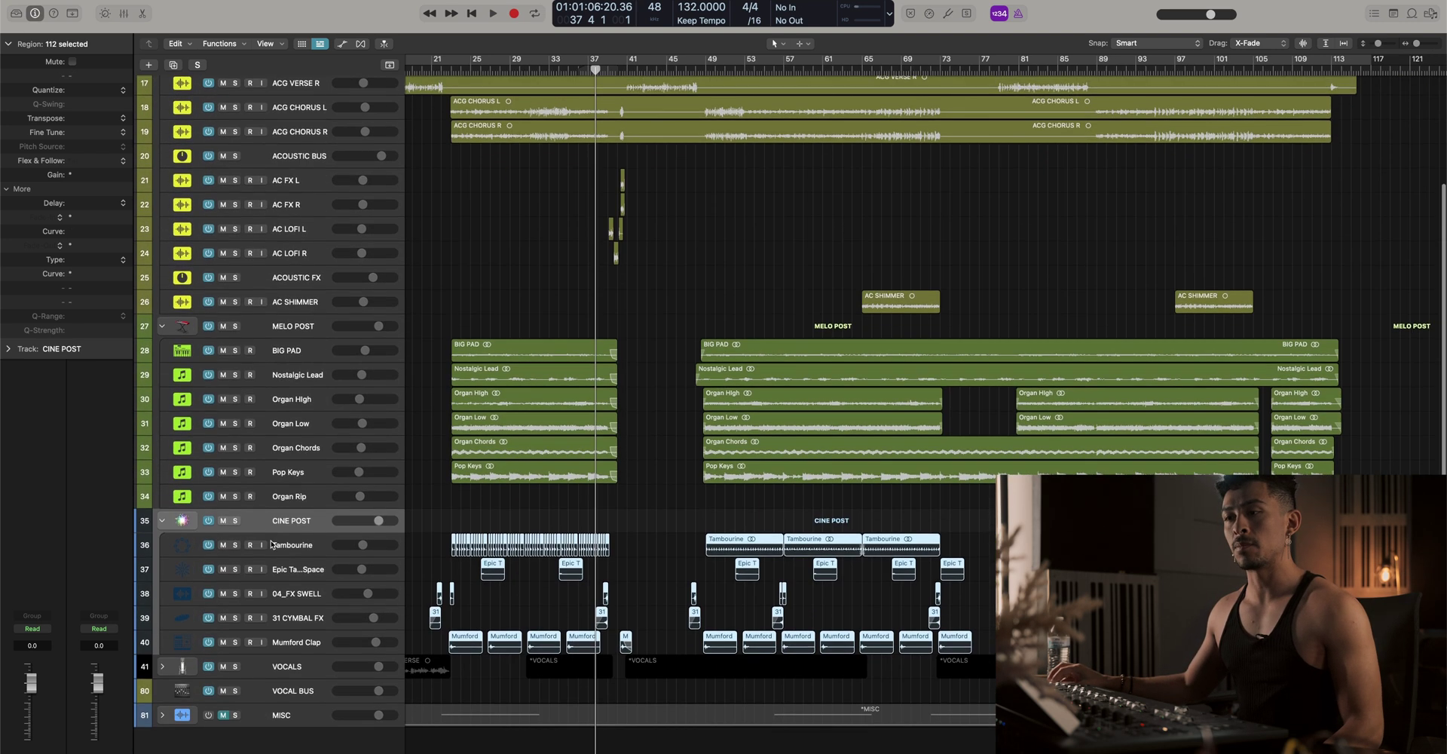
{"action": "left_click", "coordinate": [273, 544]}
{"action": "left_click", "coordinate": [288, 641], "text": "shift"}
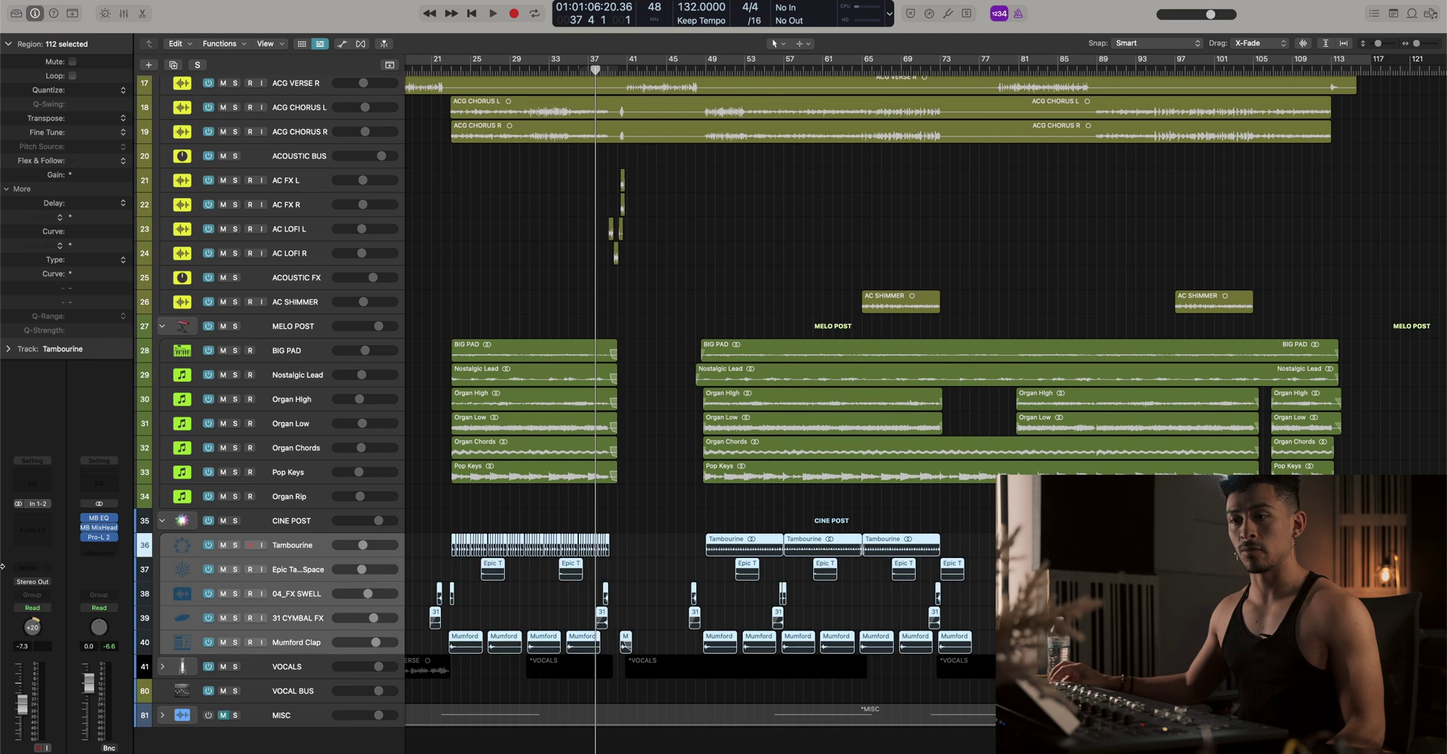
{"action": "left_click", "coordinate": [20, 581]}
{"action": "mouse_move", "coordinate": [68, 632]}
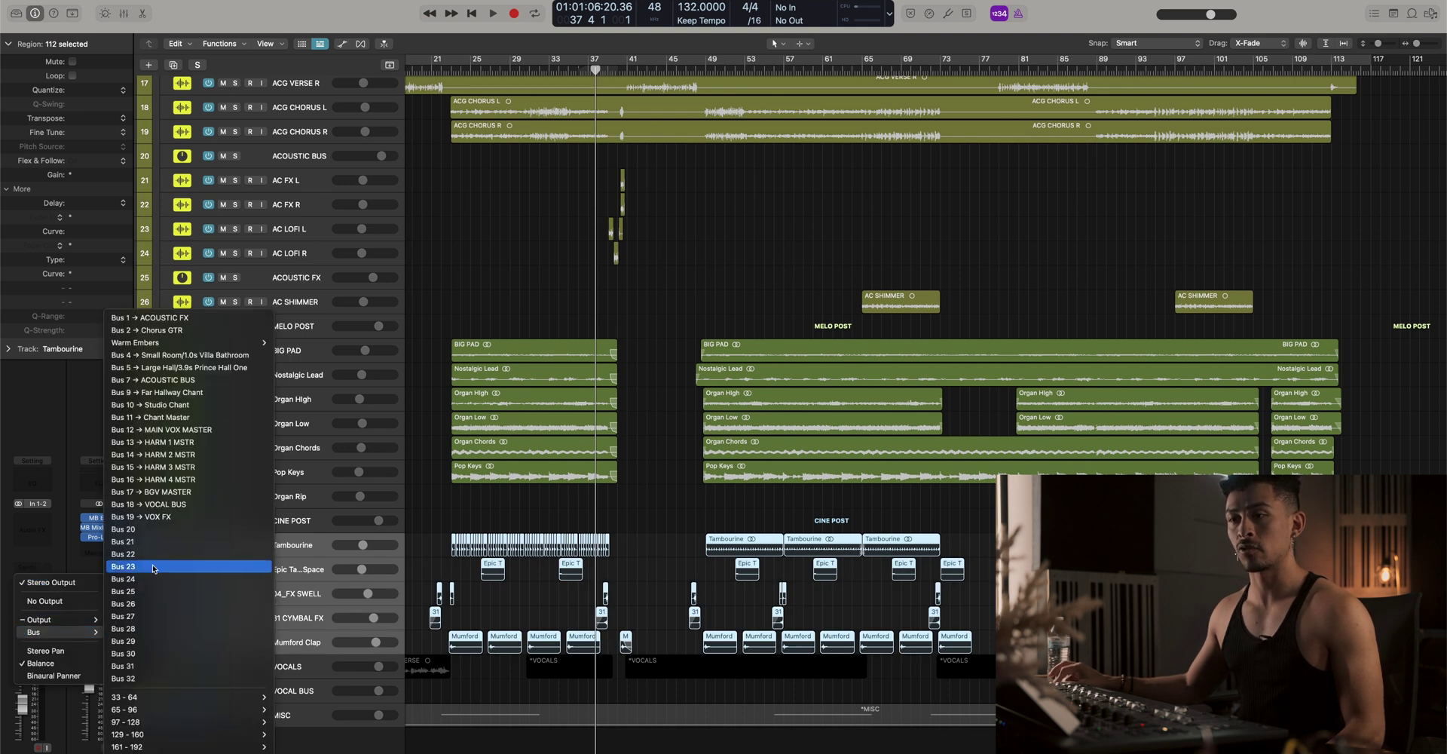
{"action": "left_click", "coordinate": [136, 532]}
Create a track for the Bus 20 aux below the CINE POST stack and rename it CINEMATIC MASTER
{"action": "right_click", "coordinate": [116, 682]}
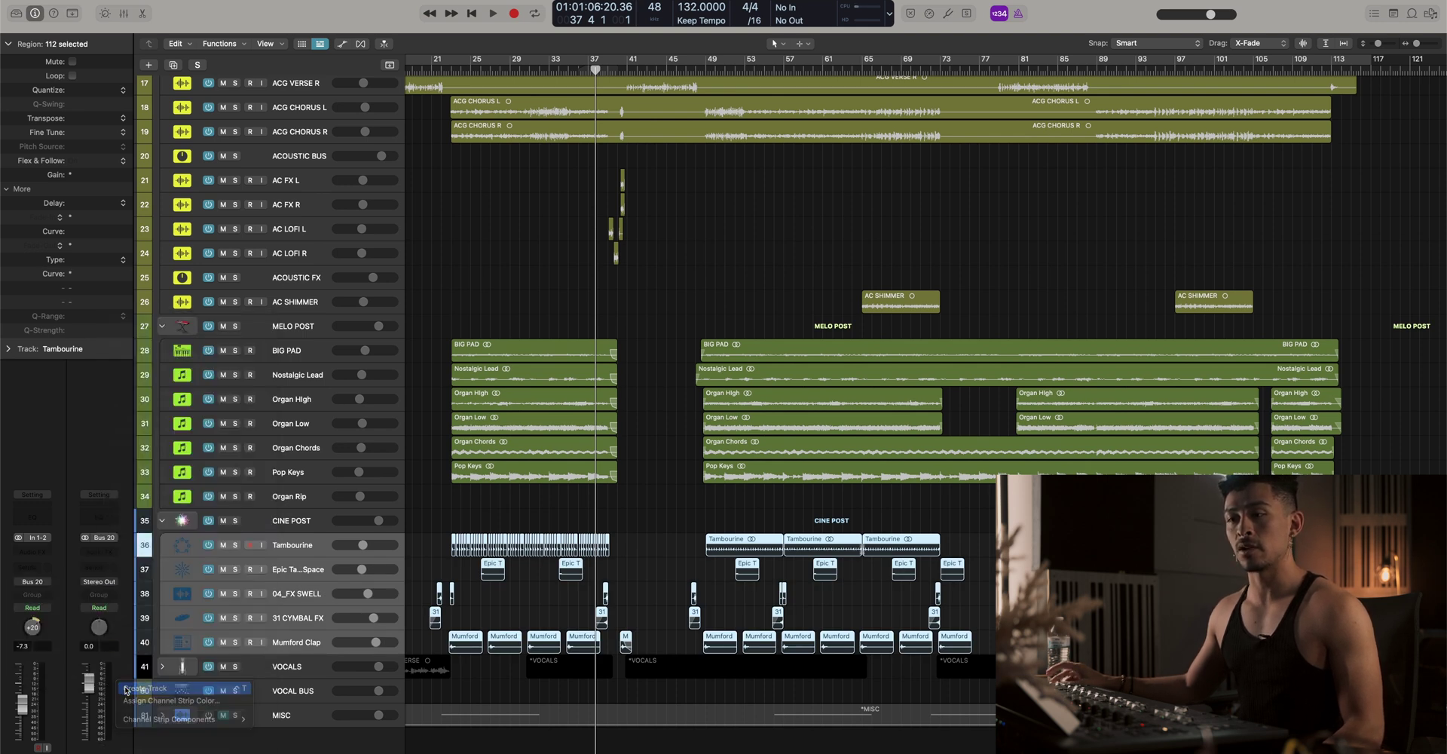
{"action": "left_click", "coordinate": [151, 689]}
{"action": "mouse_move", "coordinate": [260, 659]}
{"action": "left_mouse_down"}
{"action": "mouse_move", "coordinate": [266, 690]}
{"action": "mouse_move", "coordinate": [247, 659]}
{"action": "left_mouse_up"}
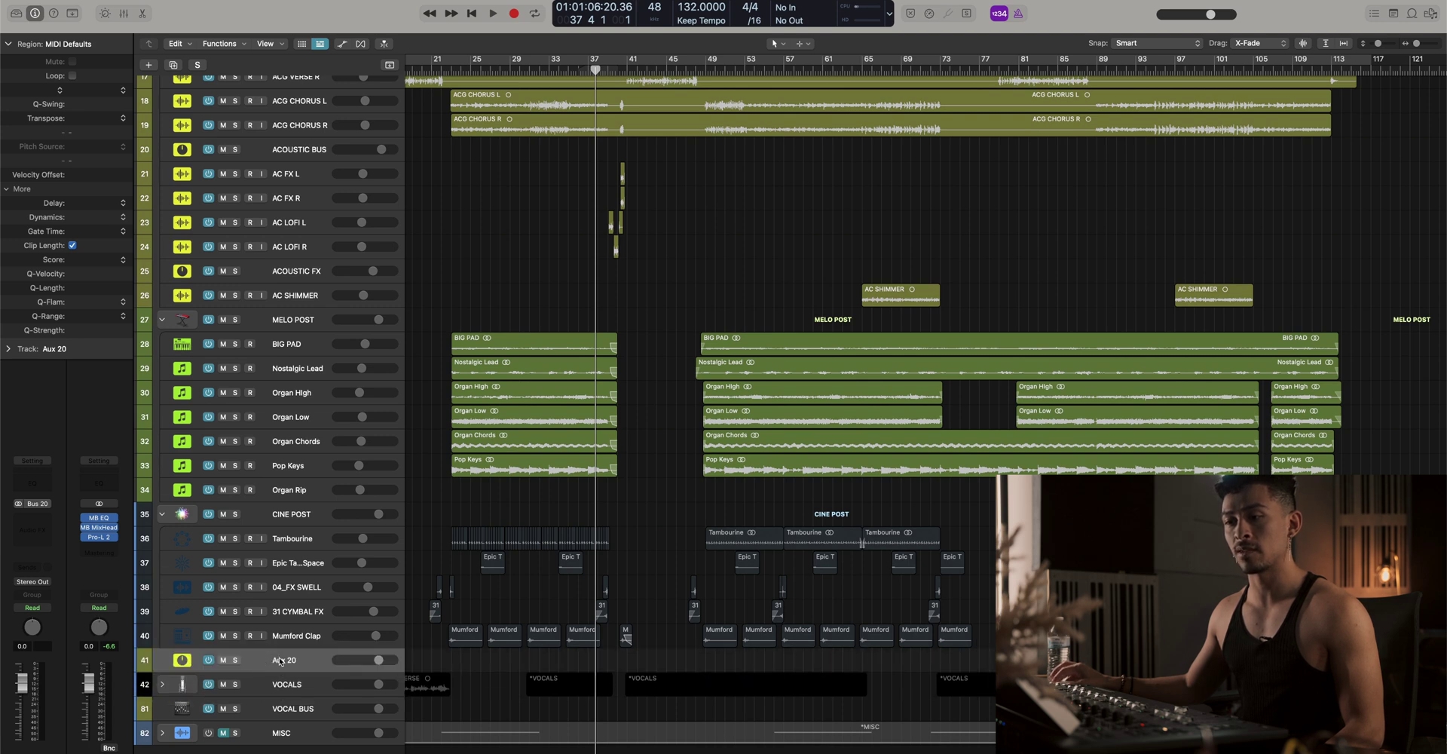
{"action": "double_click", "coordinate": [281, 661]}
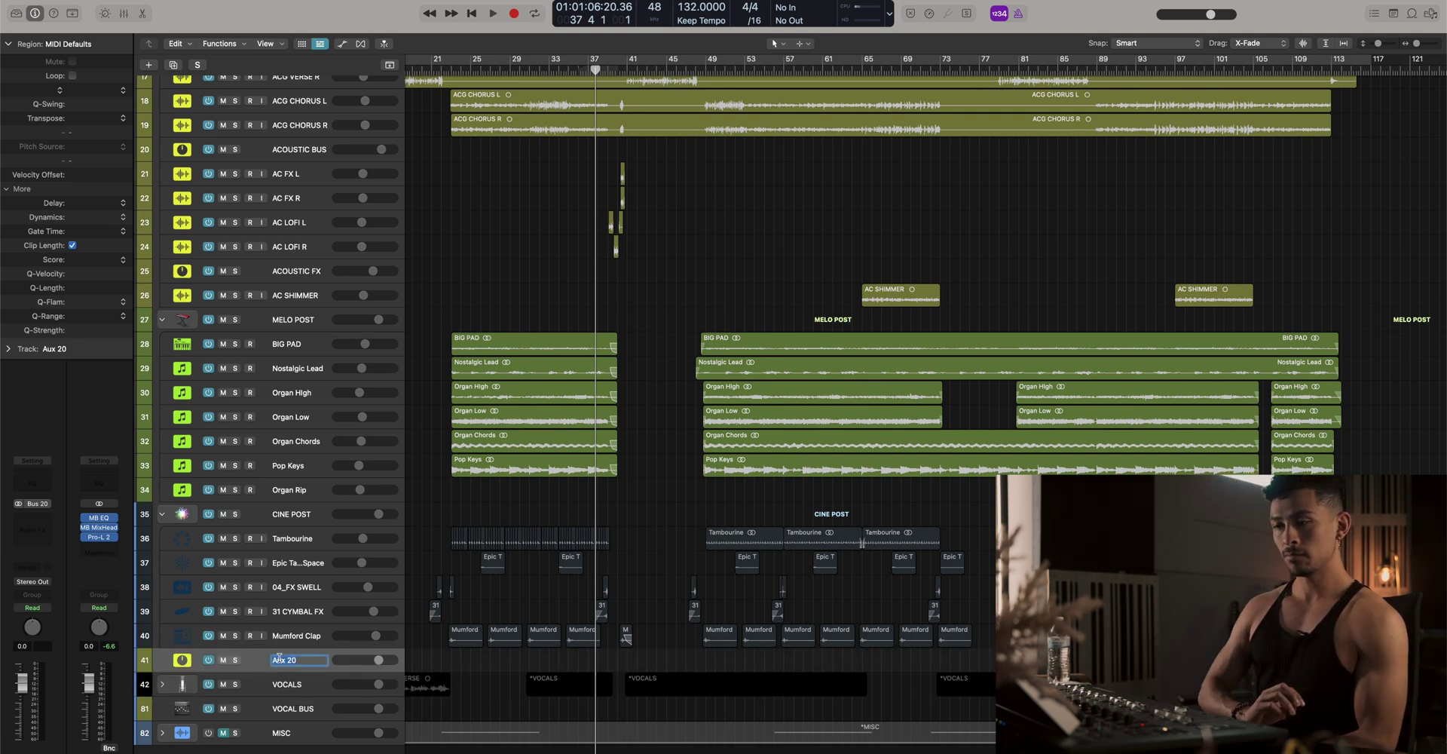
{"action": "type", "text": "CINEMATIC"}
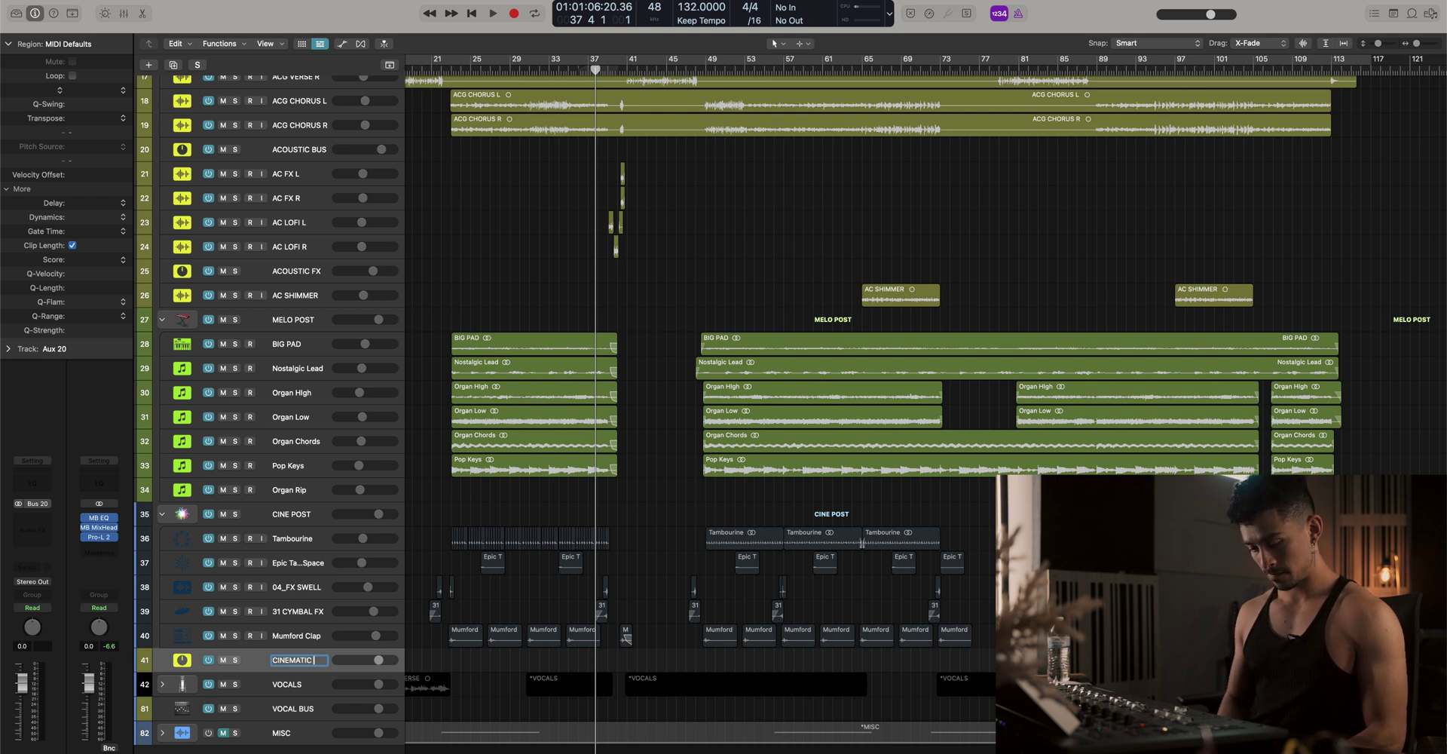
{"action": "type", "text": " MASTER"}
{"action": "key", "text": "Return"}
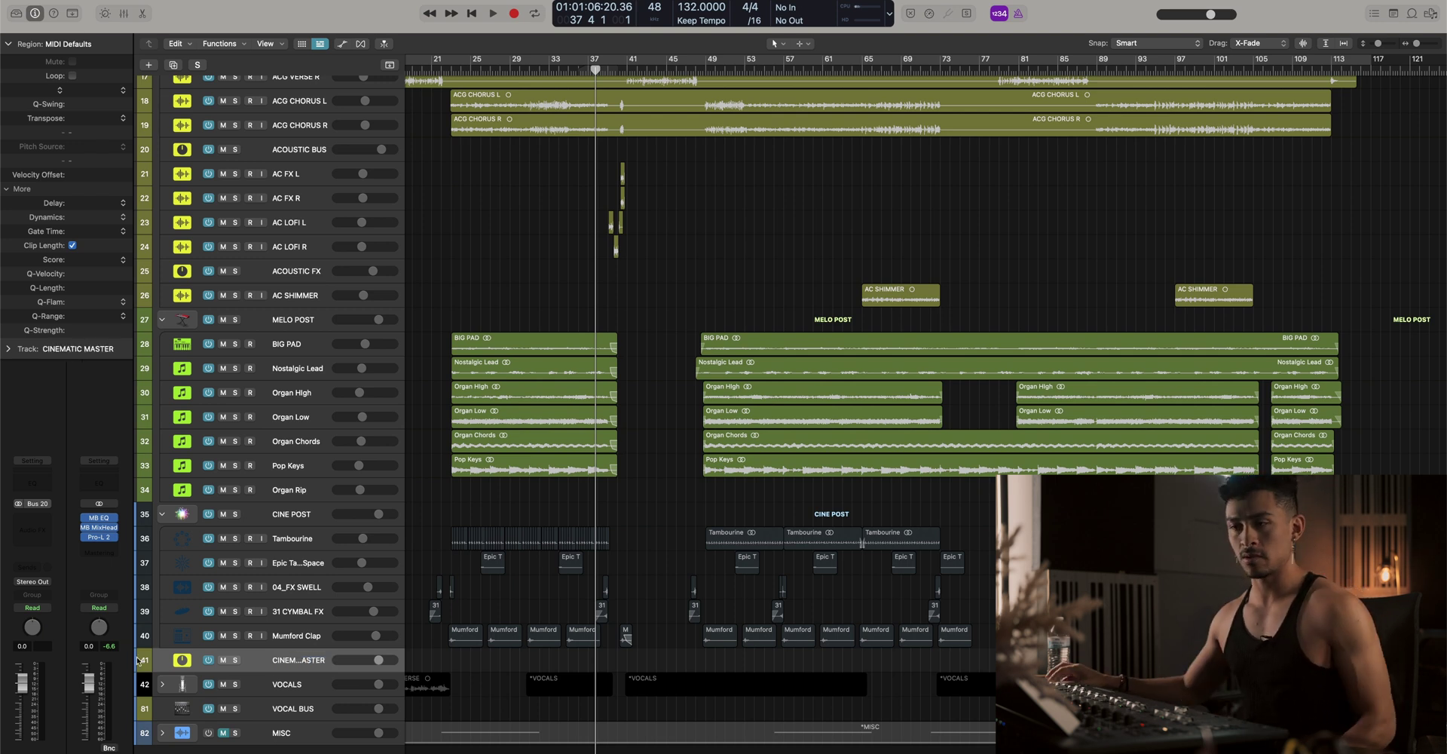
Give the CINEMATIC MASTER track the same mixer icon as VOCAL BUS and collapse the CINE POST stack
{"action": "right_click", "coordinate": [181, 660]}
{"action": "left_click", "coordinate": [416, 633]}
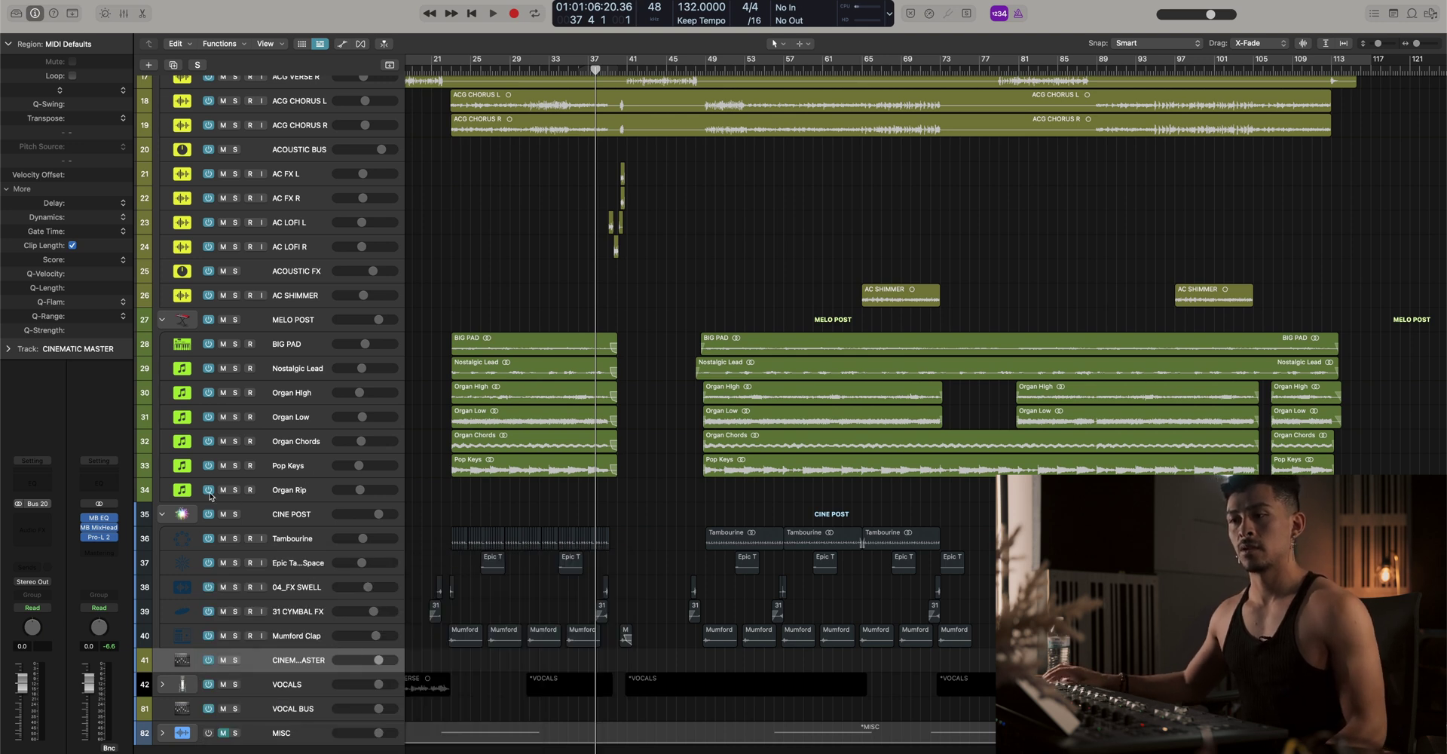
{"action": "left_click", "coordinate": [162, 514]}
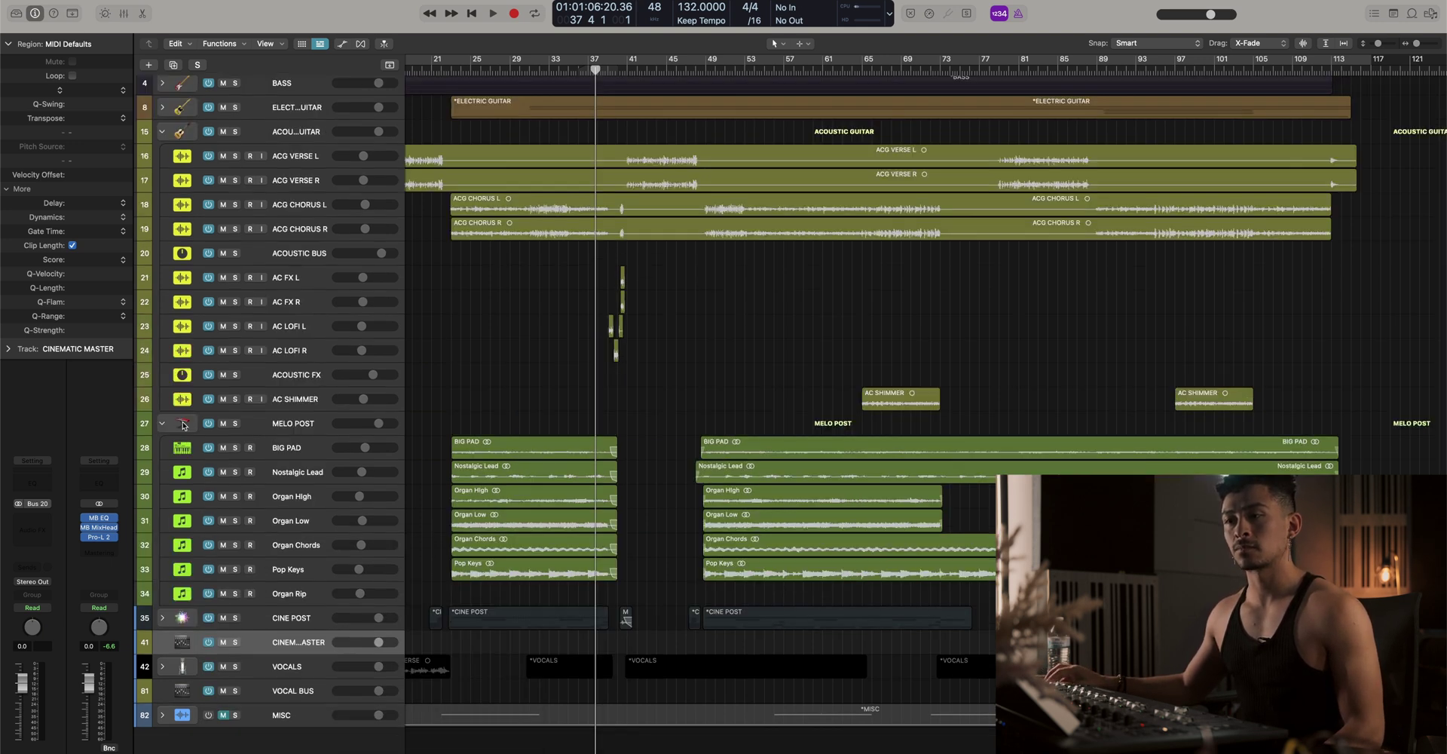
Enlarge the track rows and solo the Organ Rip, Organ Chords, Organ Low and Organ High tracks in MELO POST
{"action": "left_click", "coordinate": [264, 446]}
{"action": "key", "text": "super+Down"}
{"action": "key", "text": "super+Down"}
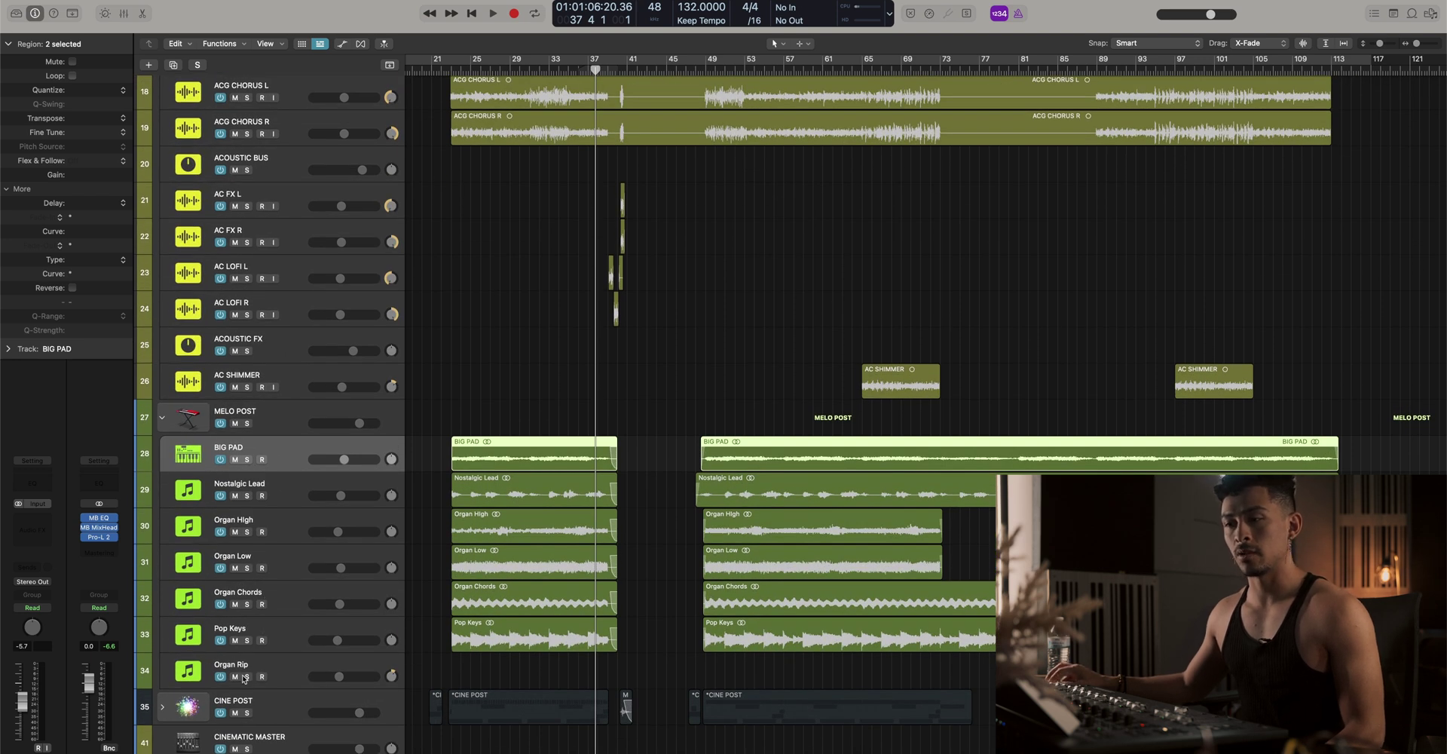
{"action": "left_click", "coordinate": [245, 676]}
{"action": "left_click", "coordinate": [248, 604]}
{"action": "left_click", "coordinate": [247, 568]}
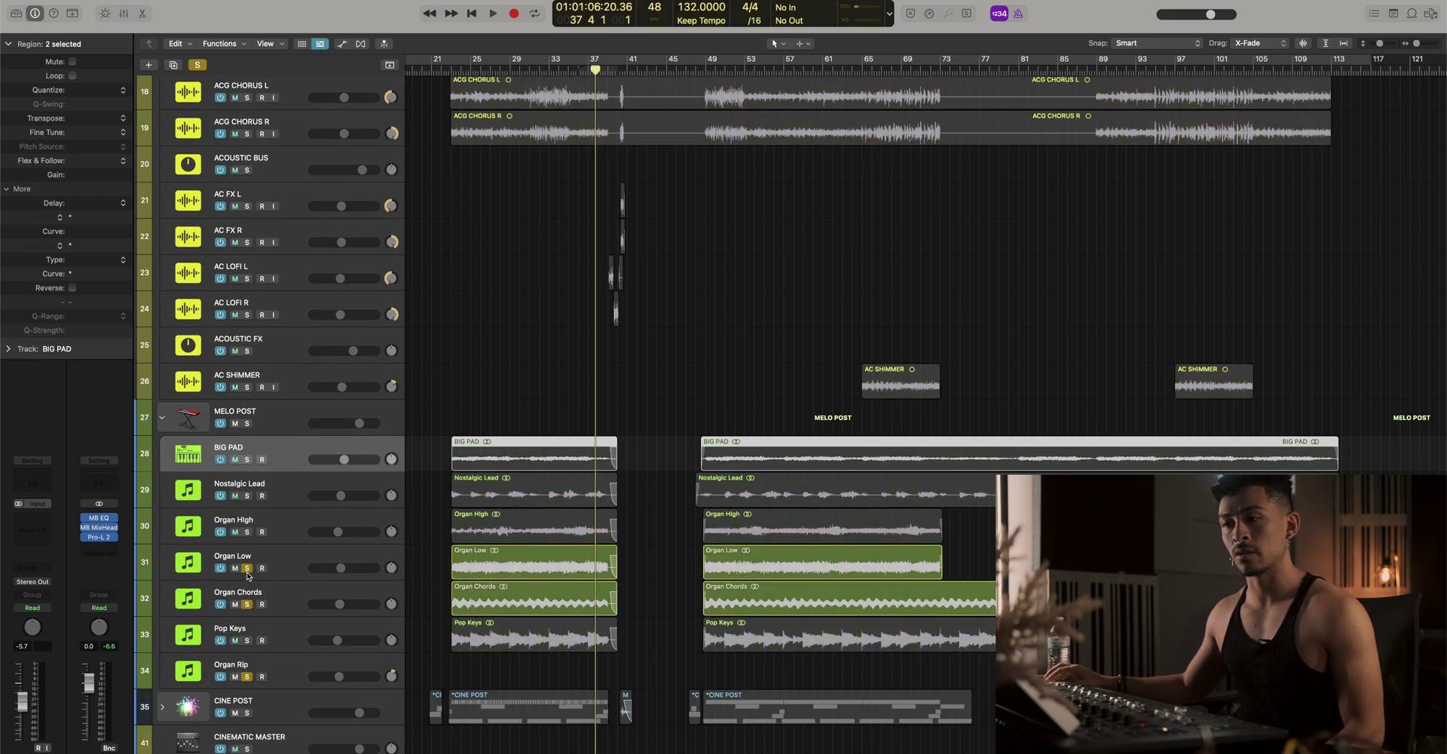
{"action": "left_click", "coordinate": [246, 532]}
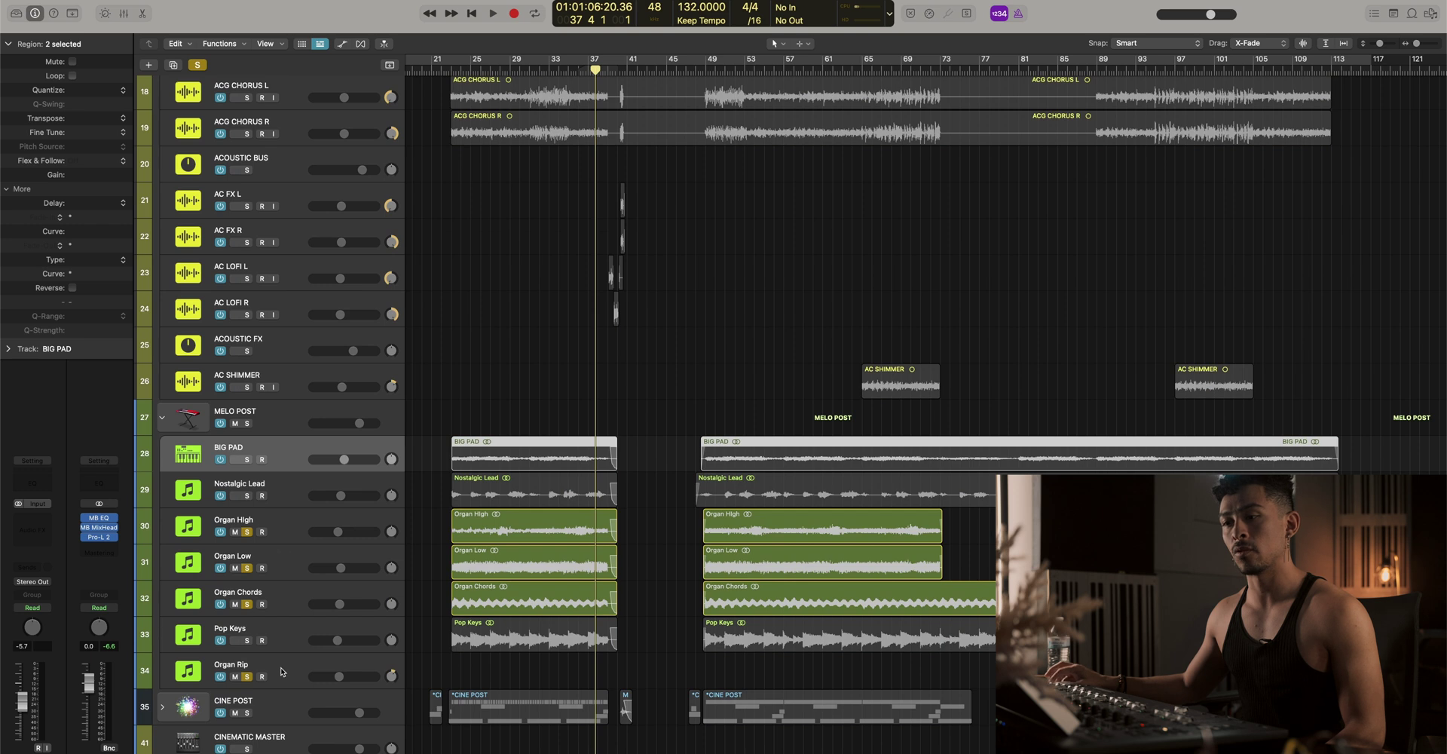
Place Organ Rip directly below Organ Chords and move the four organ tracks to the start of the MELO POST stack
{"action": "left_click_drag", "start_coordinate": [282, 671], "coordinate": [285, 634]}
{"action": "left_click", "coordinate": [286, 534], "text": "shift"}
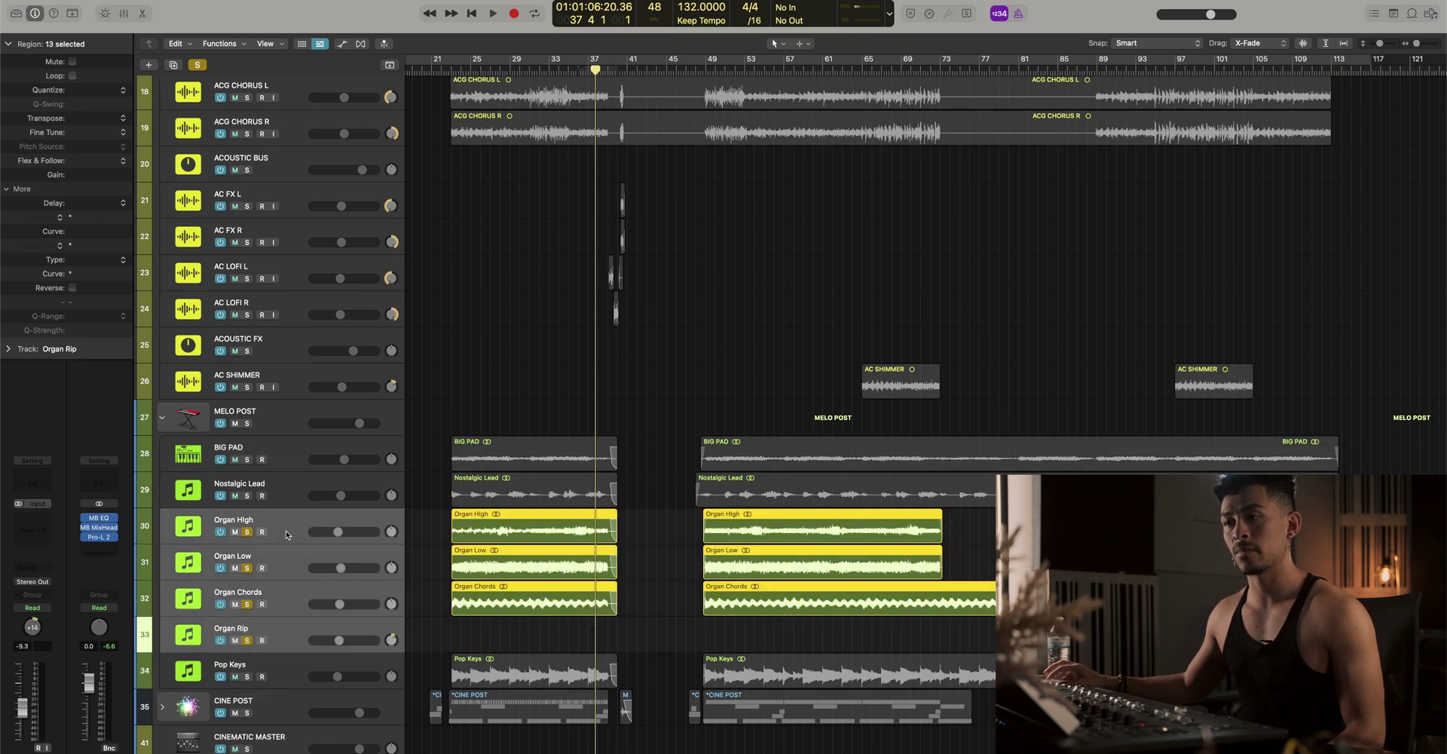
{"action": "left_click_drag", "start_coordinate": [286, 535], "coordinate": [241, 461]}
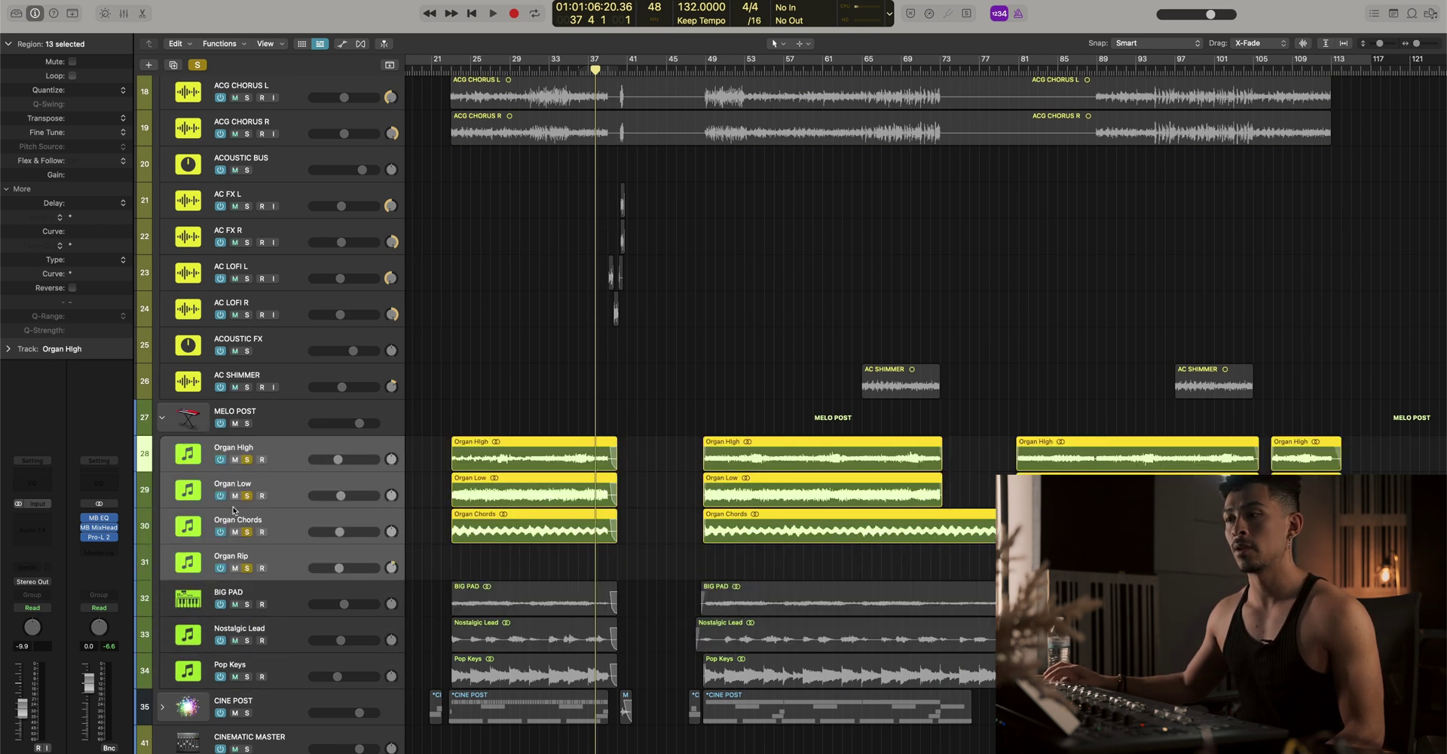
Route the four organ tracks to Bus 21 and create a track for its aux
{"action": "left_click", "coordinate": [32, 581]}
{"action": "mouse_move", "coordinate": [60, 632]}
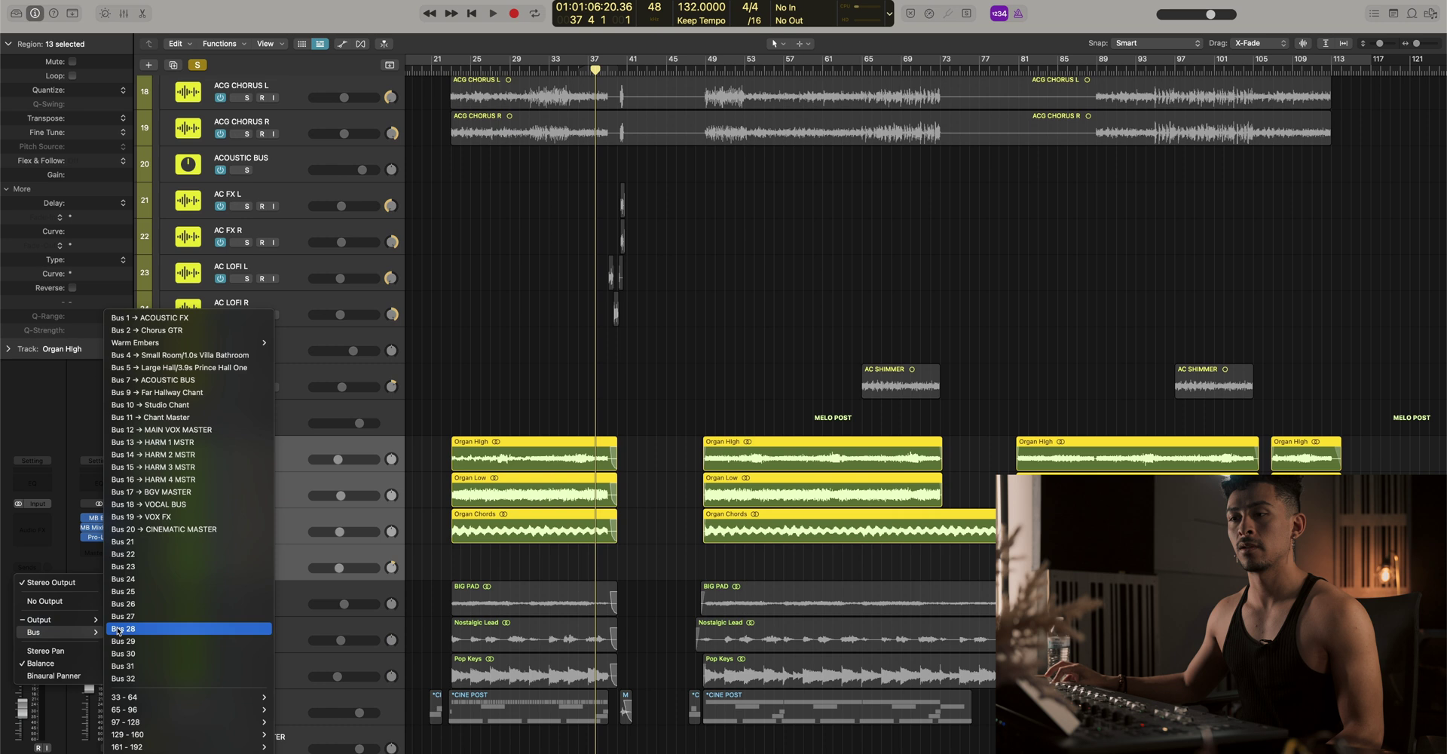
{"action": "left_click", "coordinate": [175, 542]}
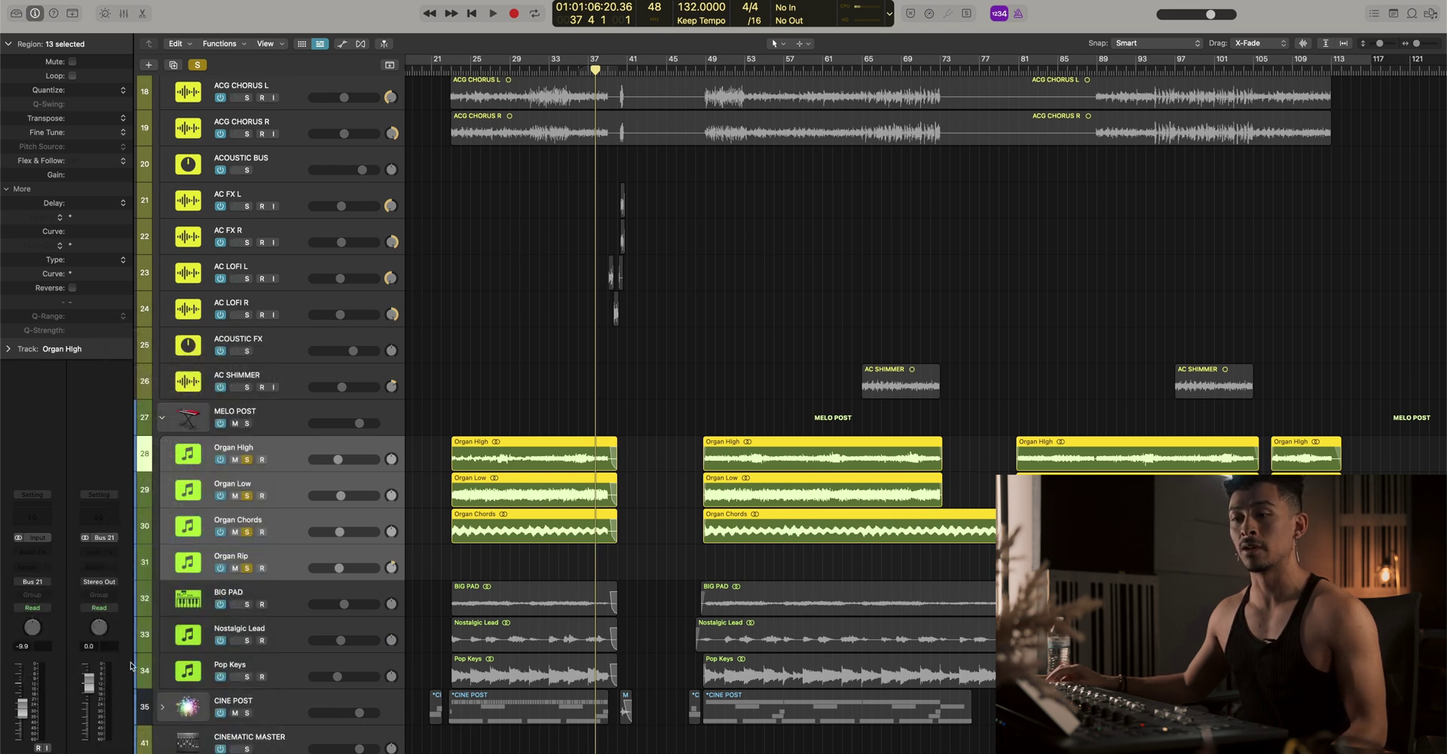
{"action": "left_click", "coordinate": [229, 671]}
{"action": "scroll", "coordinate": [229, 603], "scroll_direction": "down", "scroll_amount": 3}
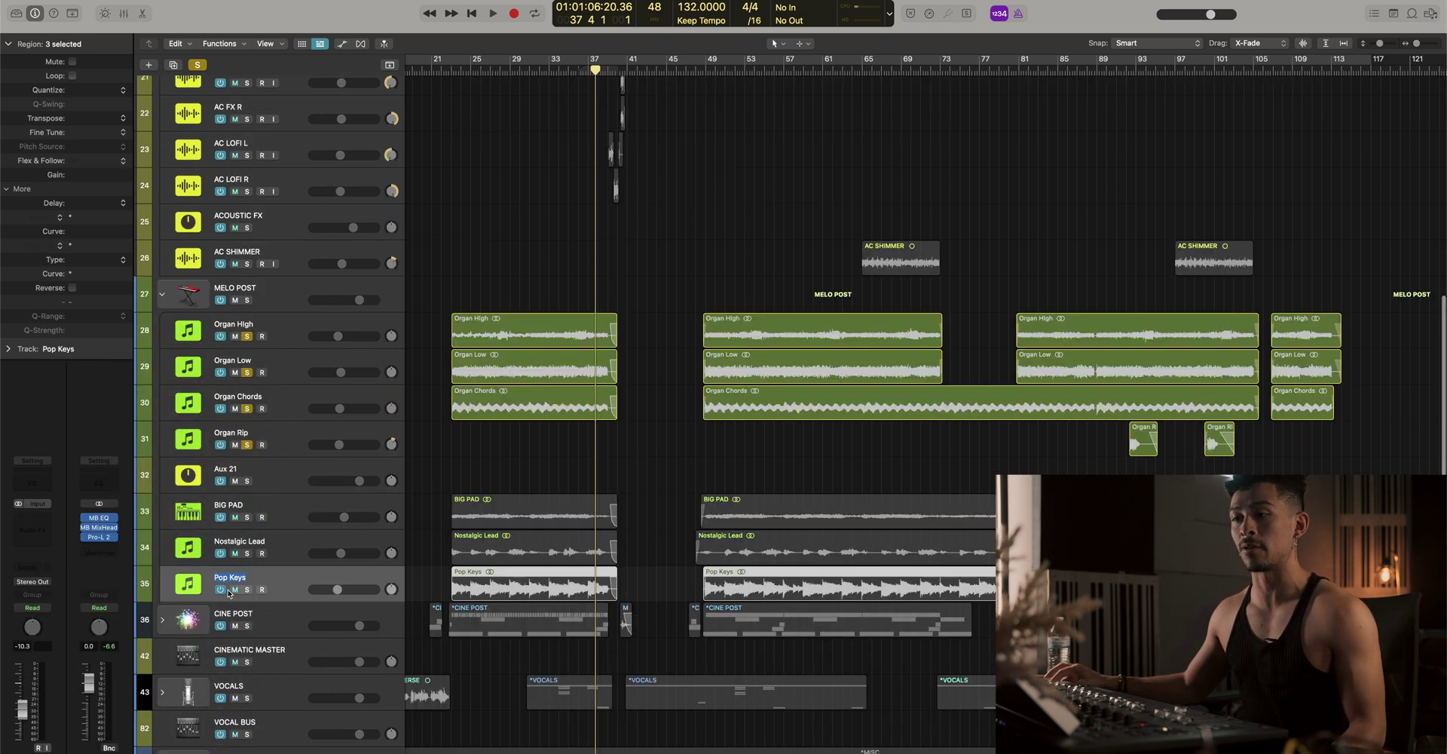
Rename the Bus 21 aux track ORGAN MASTER
{"action": "double_click", "coordinate": [231, 469]}
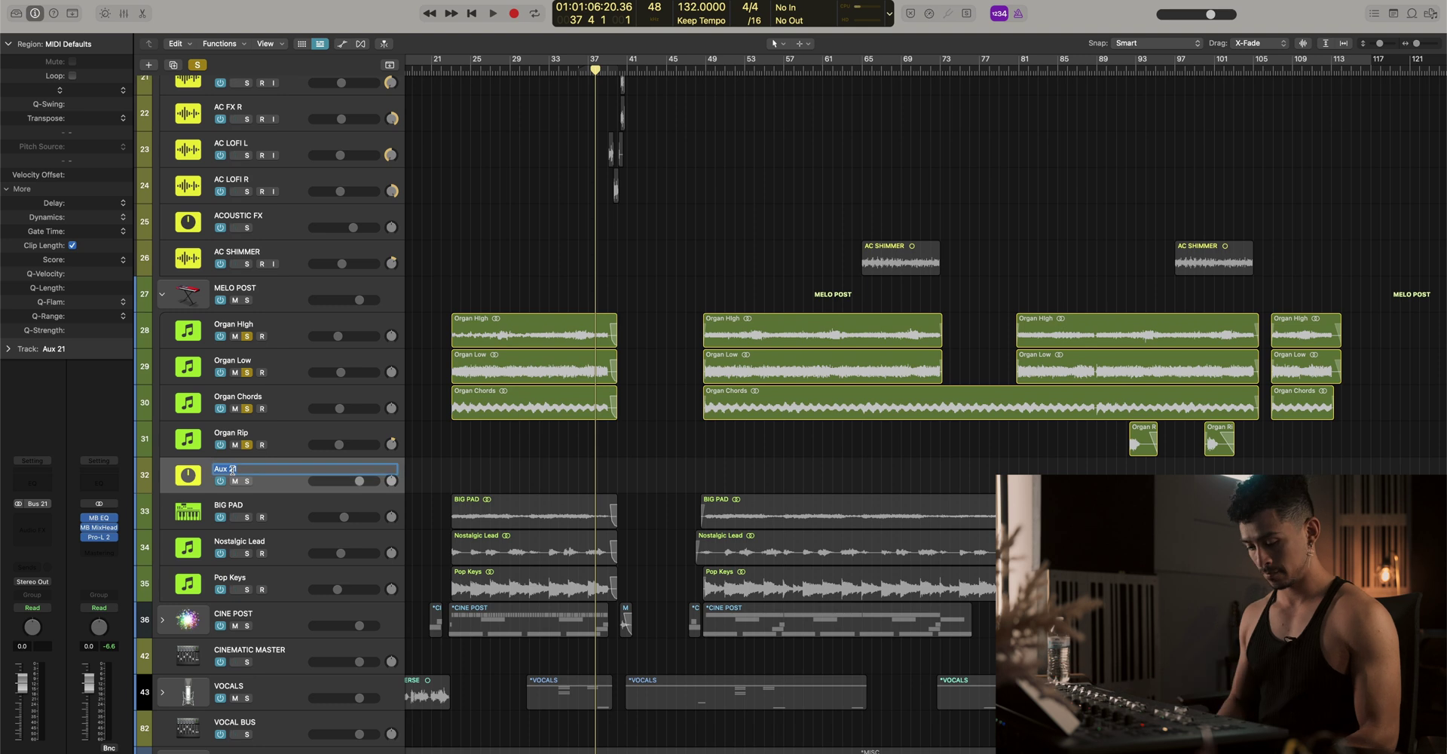
{"action": "type", "text": "ORGAN MASTER"}
{"action": "key", "text": "Return"}
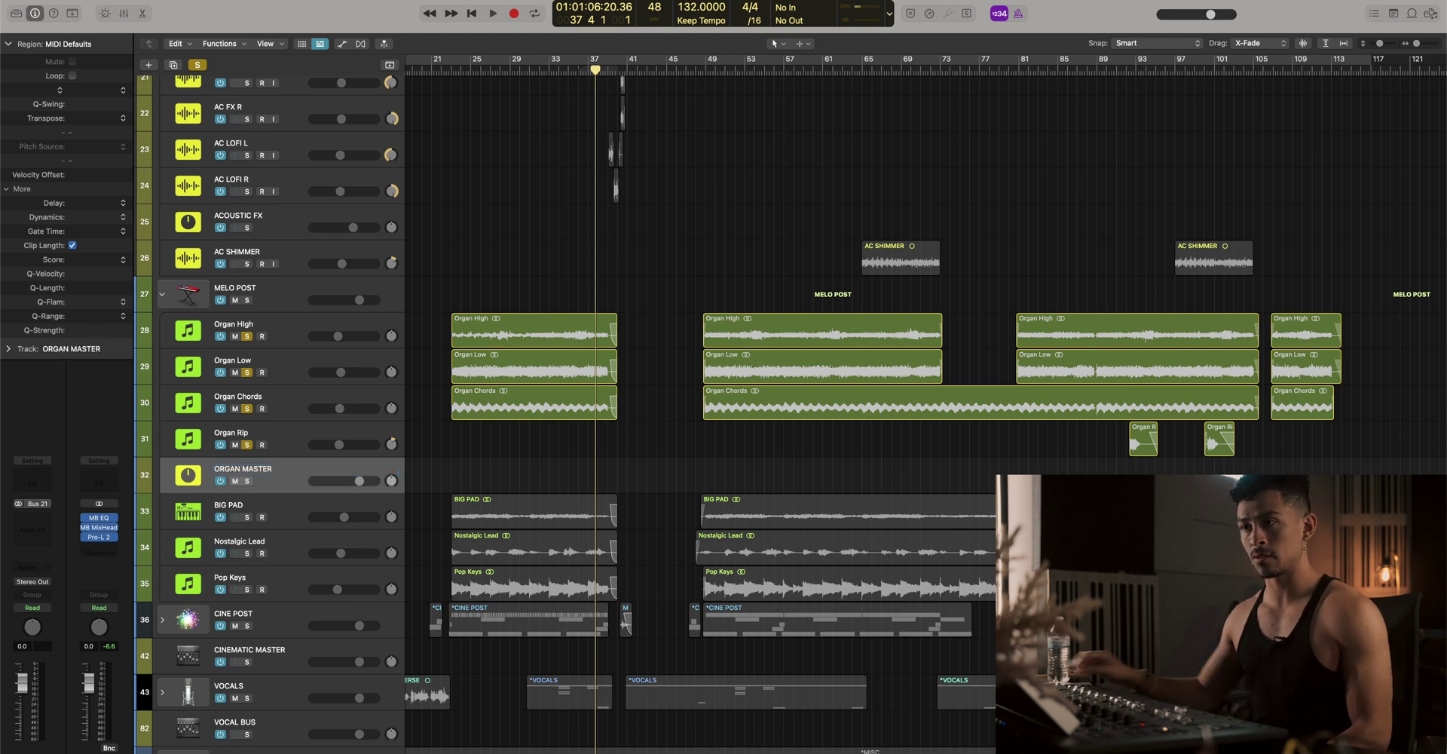
Route the ORGAN MASTER, BIG PAD, Nostalgic Lead and Pop Keys tracks to Bus 22
{"action": "left_click", "coordinate": [284, 504]}
{"action": "left_click", "coordinate": [285, 584]}
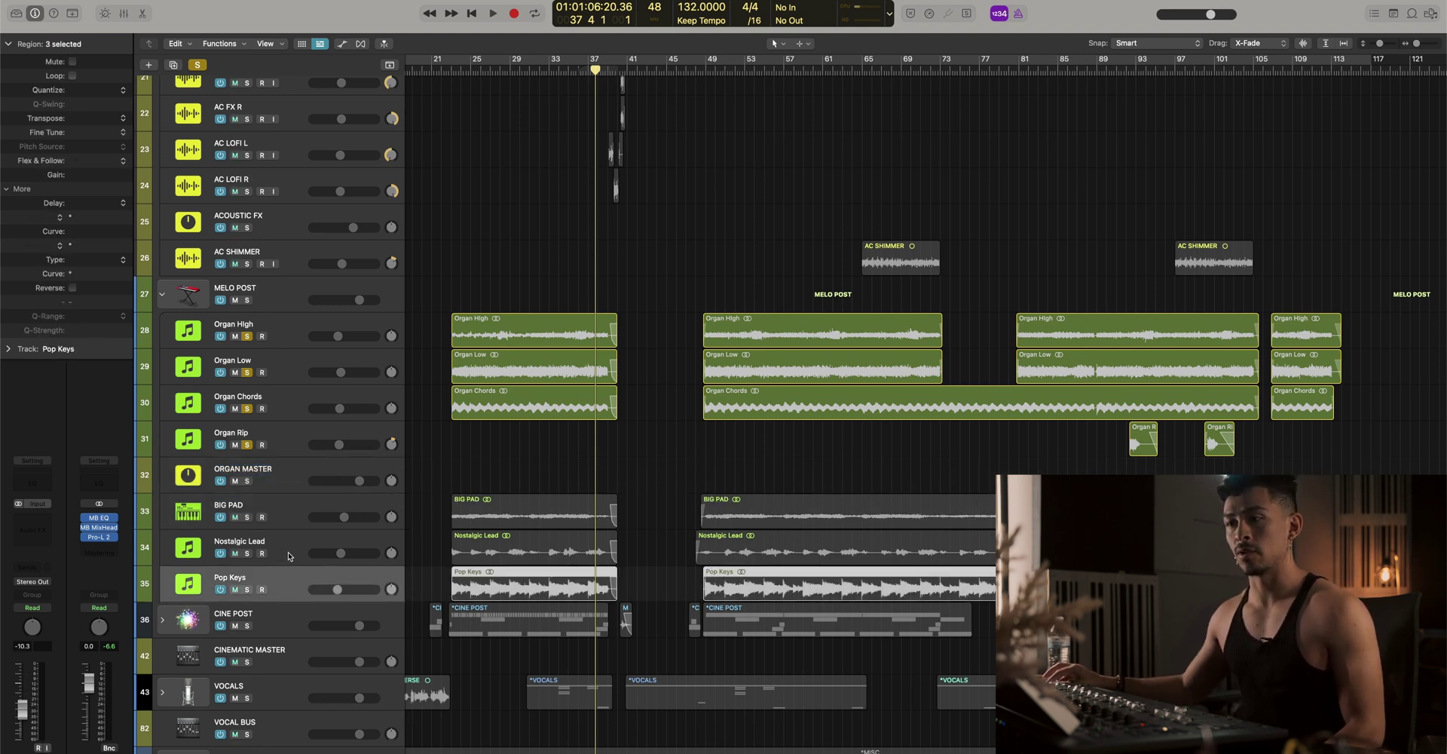
{"action": "left_click", "coordinate": [289, 554]}
{"action": "left_click", "coordinate": [288, 512]}
{"action": "left_click", "coordinate": [289, 557]}
{"action": "left_click", "coordinate": [283, 582]}
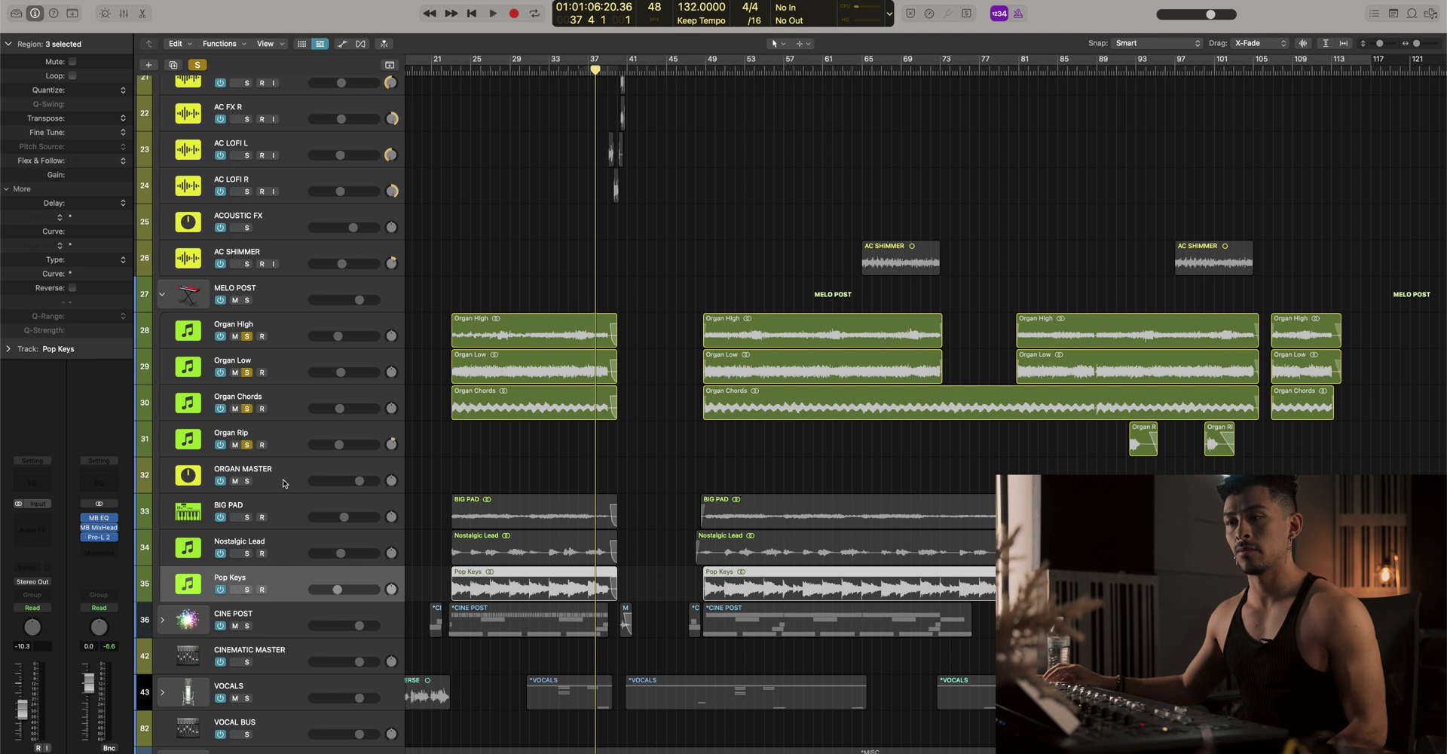
{"action": "left_click", "coordinate": [283, 483], "text": "shift"}
{"action": "left_click", "coordinate": [46, 579]}
{"action": "mouse_move", "coordinate": [61, 631]}
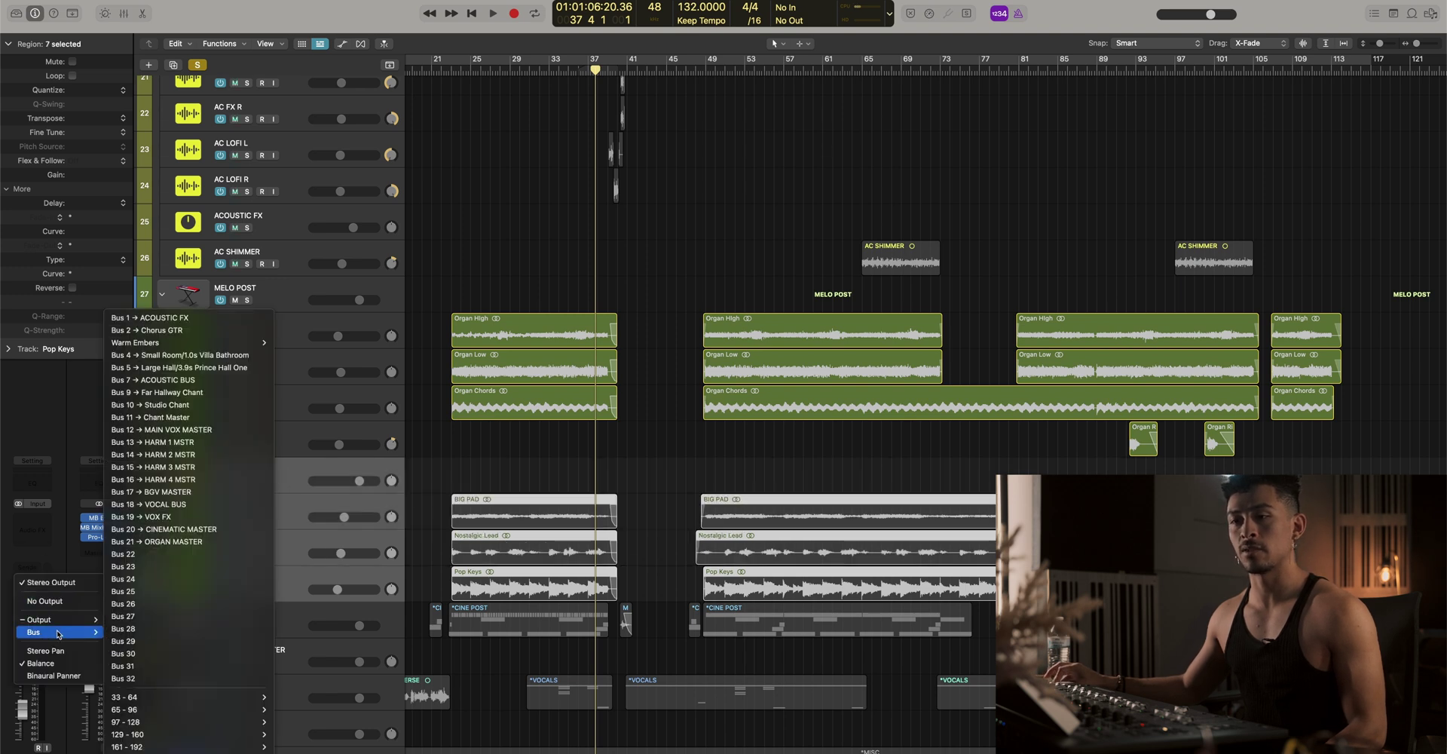
{"action": "left_click", "coordinate": [184, 554]}
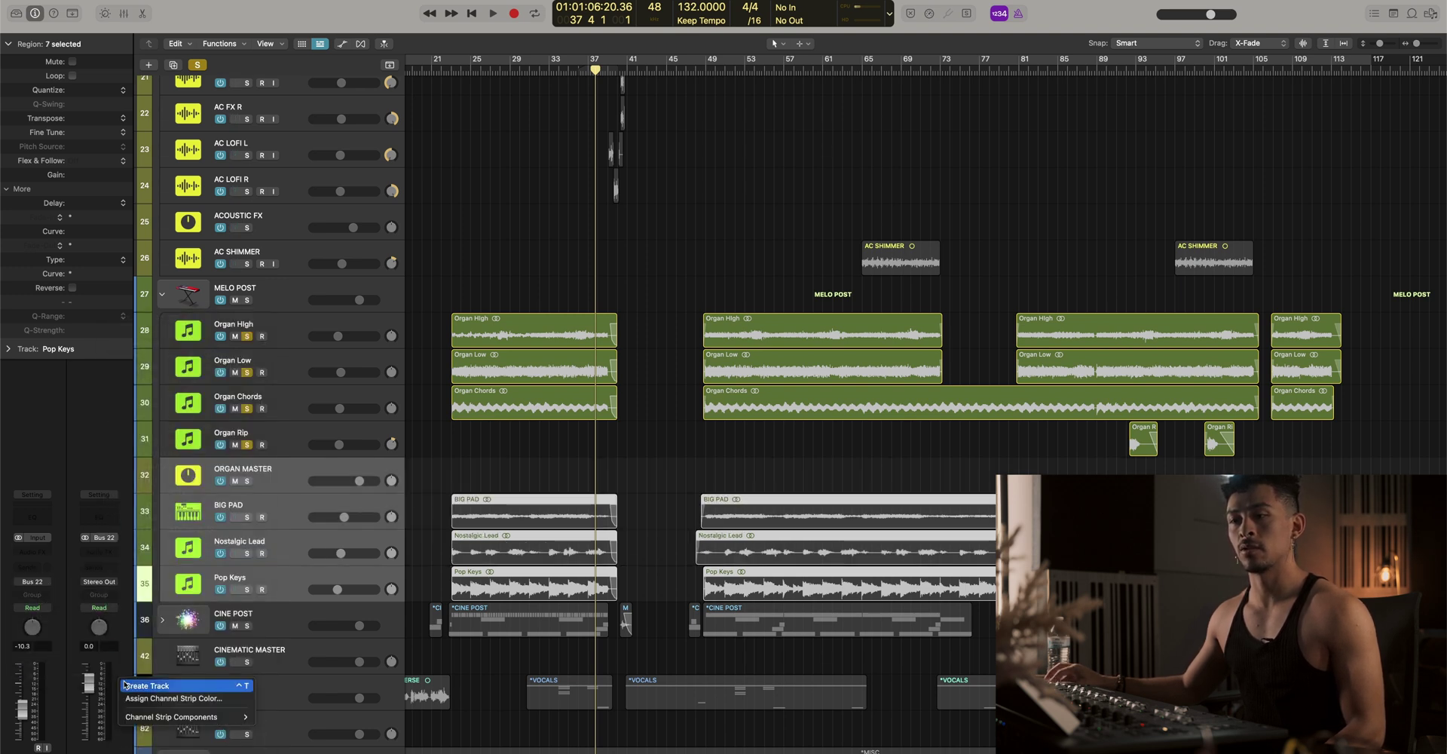
Rename the Bus 22 aux track MELODIC MASTER
{"action": "double_click", "coordinate": [265, 622]}
{"action": "type", "text": "MELODIC MASTER"}
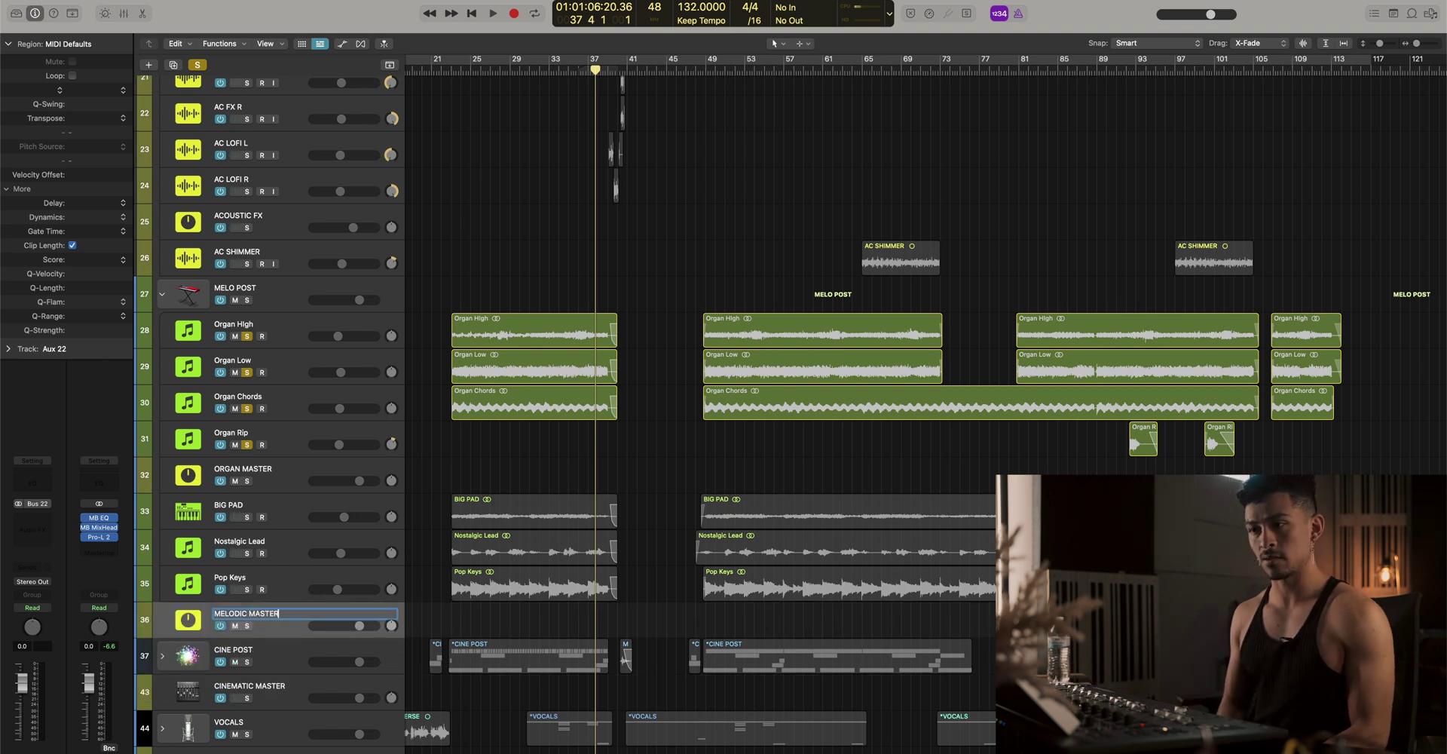
{"action": "key", "text": "Return"}
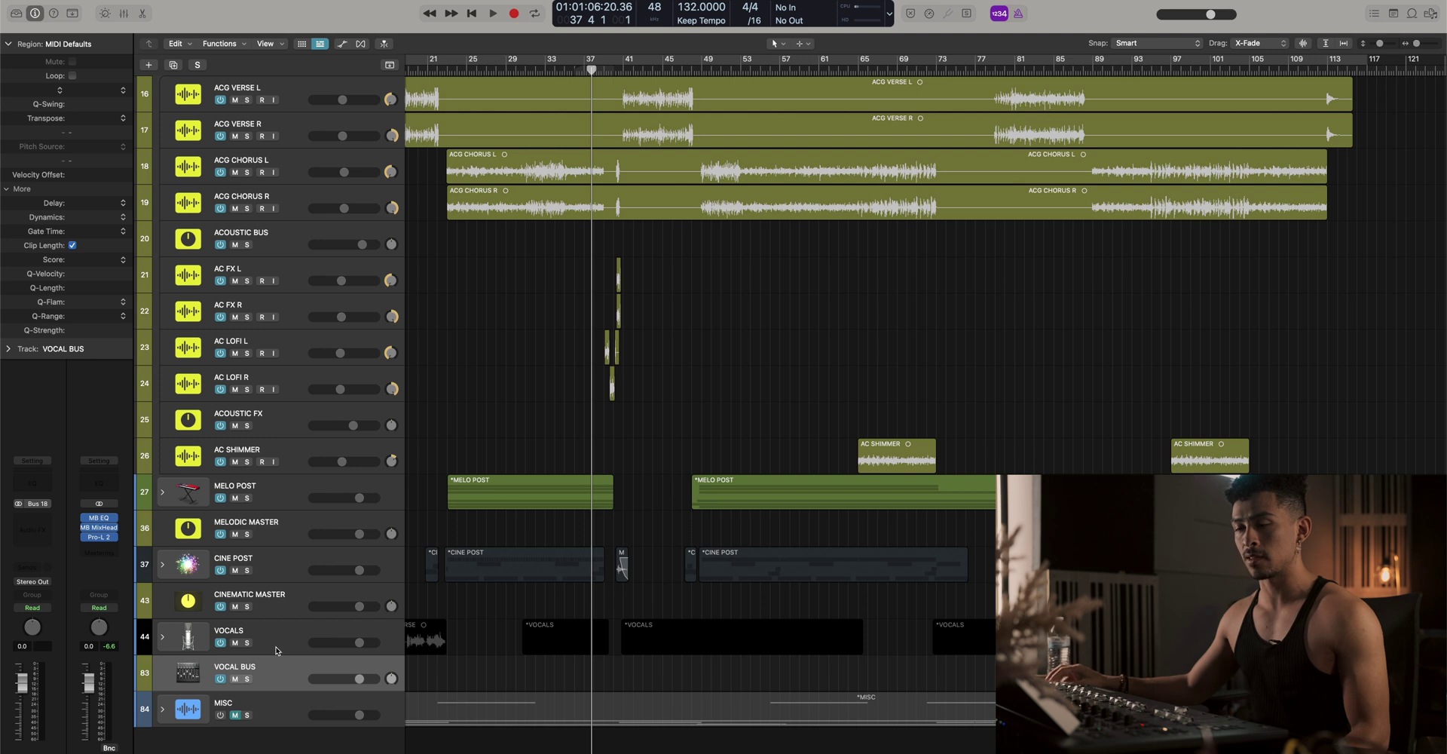
Route ACOUSTIC BUS, ACOUSTIC FX and AC SHIMMER to Bus 23 and create a track for its aux
{"action": "scroll", "coordinate": [281, 525], "scroll_direction": "up", "scroll_amount": 3}
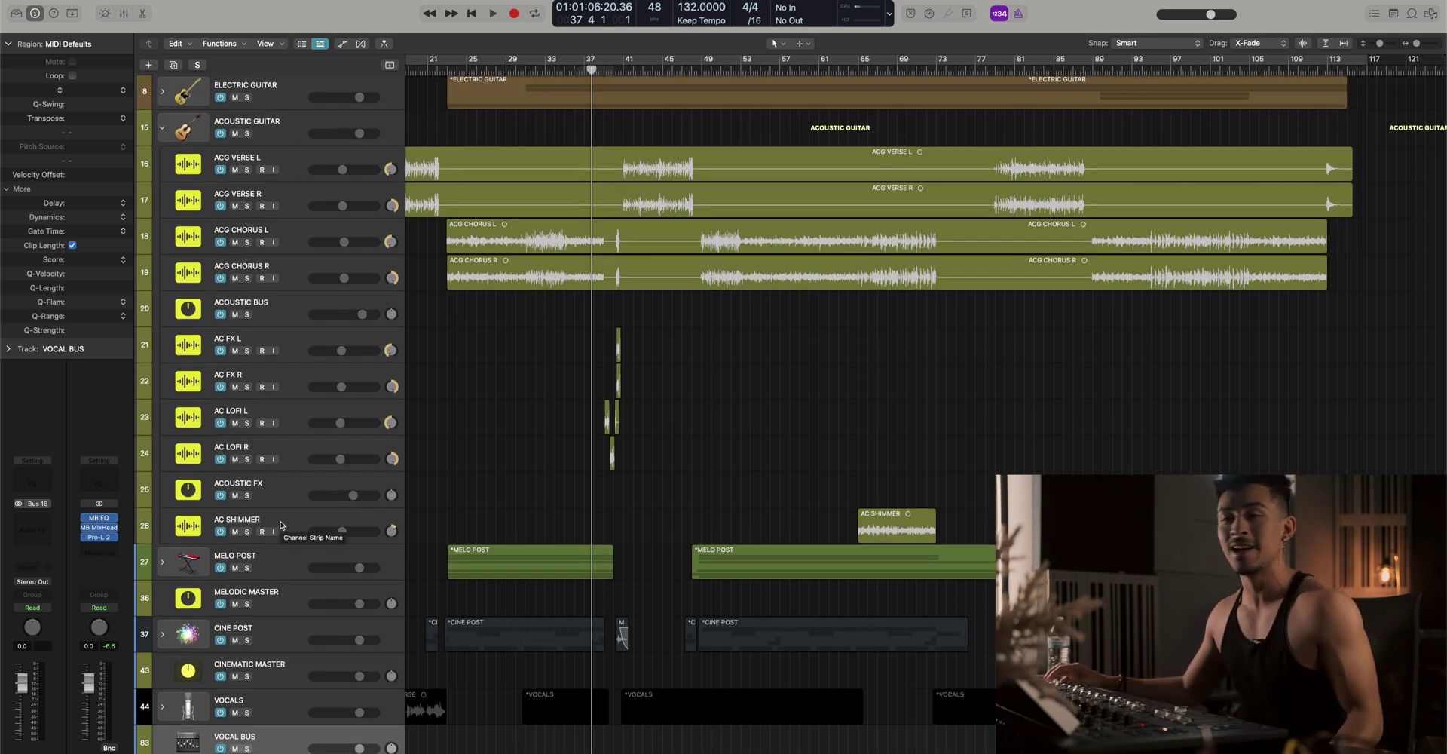
{"action": "left_click", "coordinate": [280, 526]}
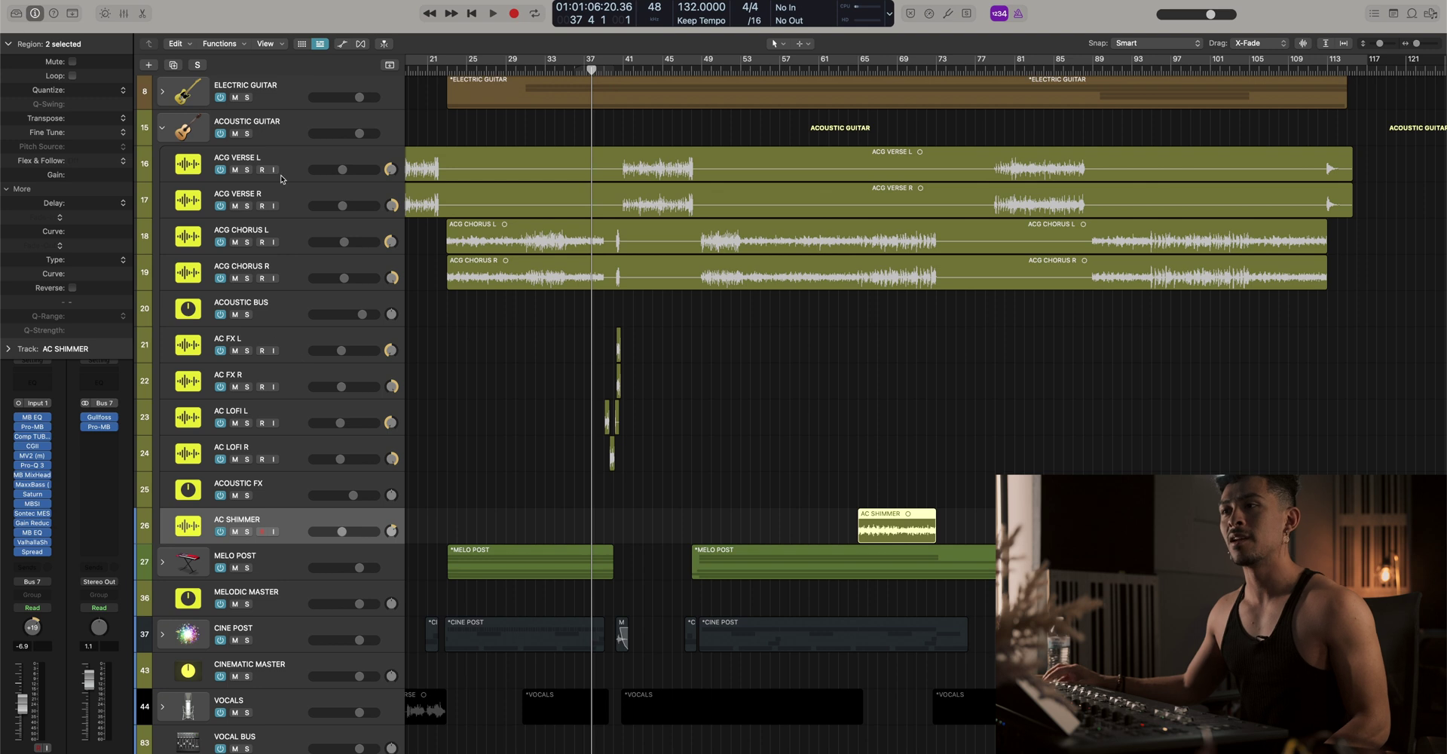
{"action": "left_click", "coordinate": [279, 139]}
{"action": "left_click", "coordinate": [277, 164]}
{"action": "scroll", "coordinate": [278, 164], "scroll_direction": "left", "scroll_amount": 3}
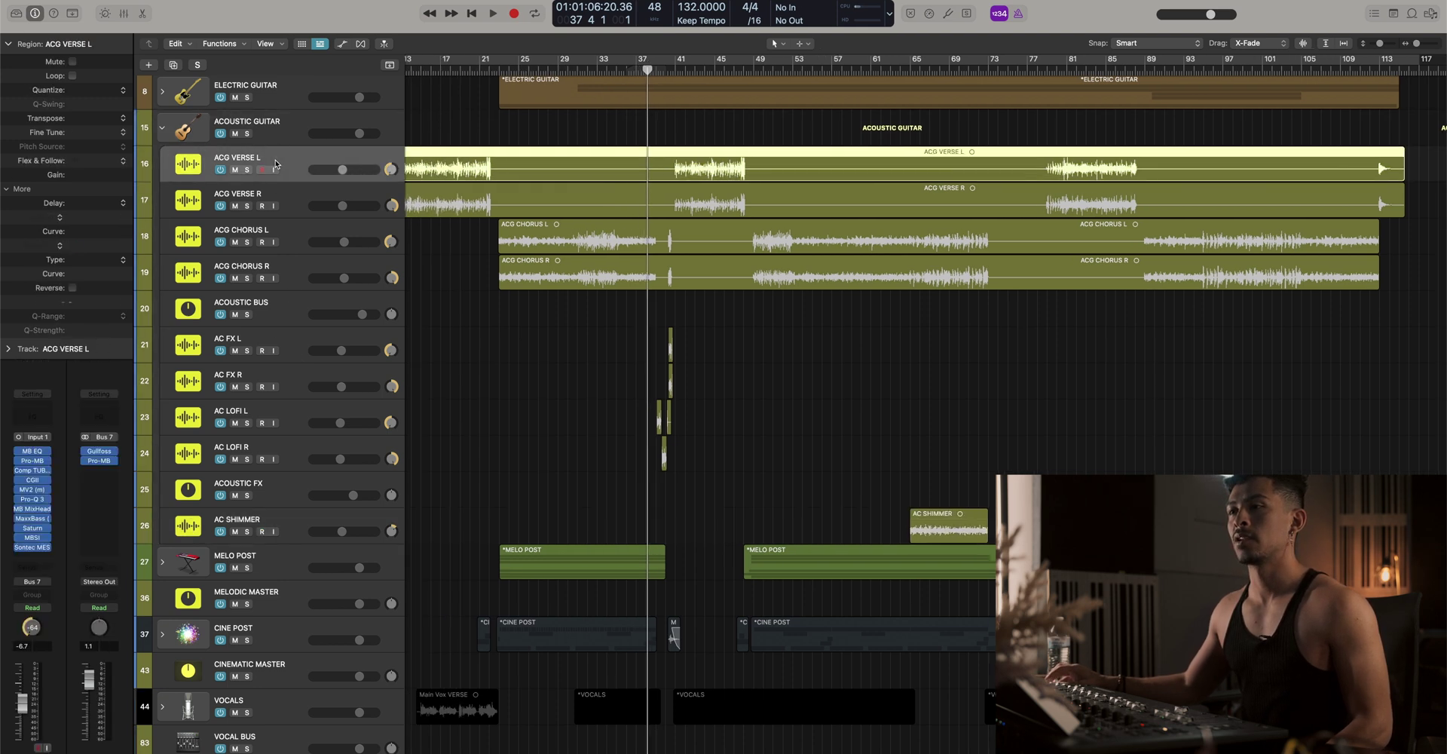
{"action": "left_click", "coordinate": [255, 318]}
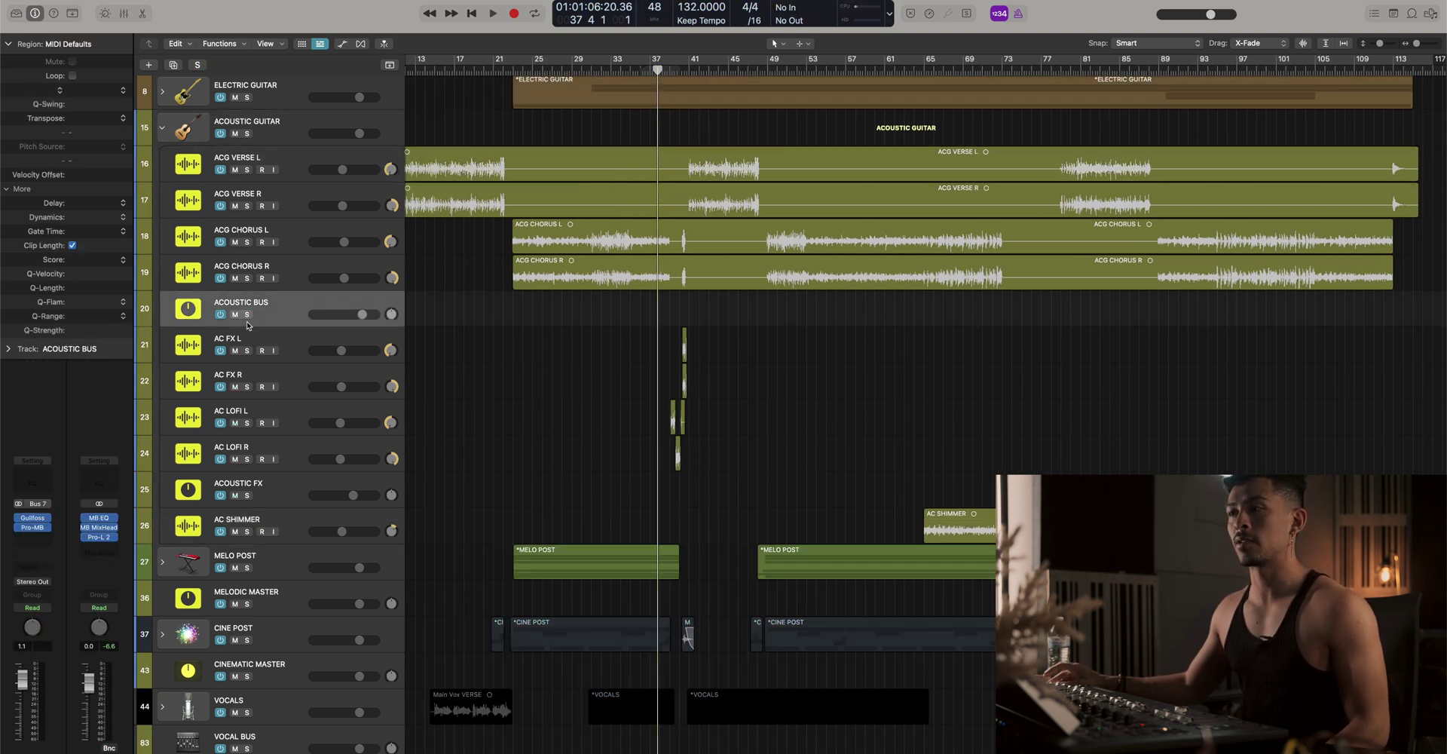
{"action": "left_click", "coordinate": [280, 528]}
{"action": "left_click", "coordinate": [280, 491], "text": "shift"}
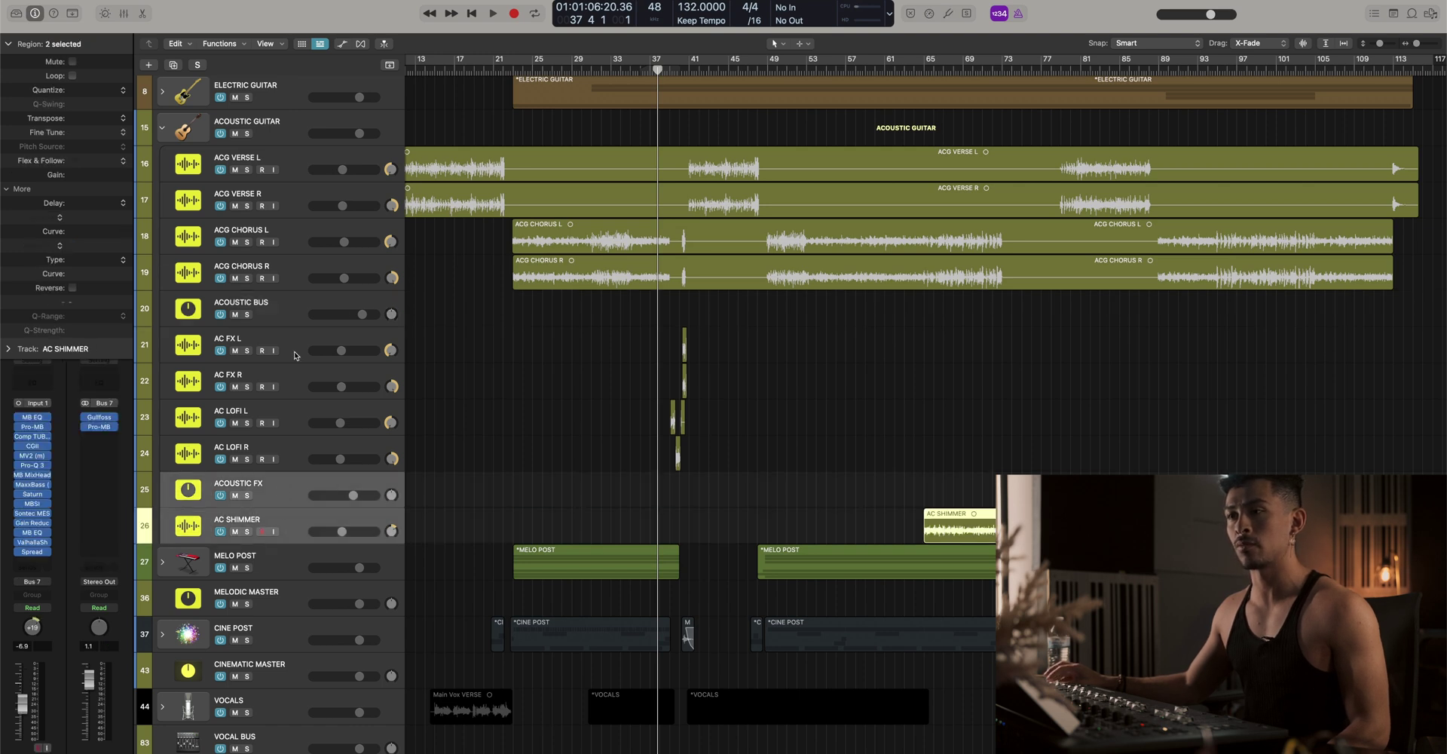
{"action": "left_click", "coordinate": [286, 309], "text": "super"}
{"action": "left_click", "coordinate": [37, 582]}
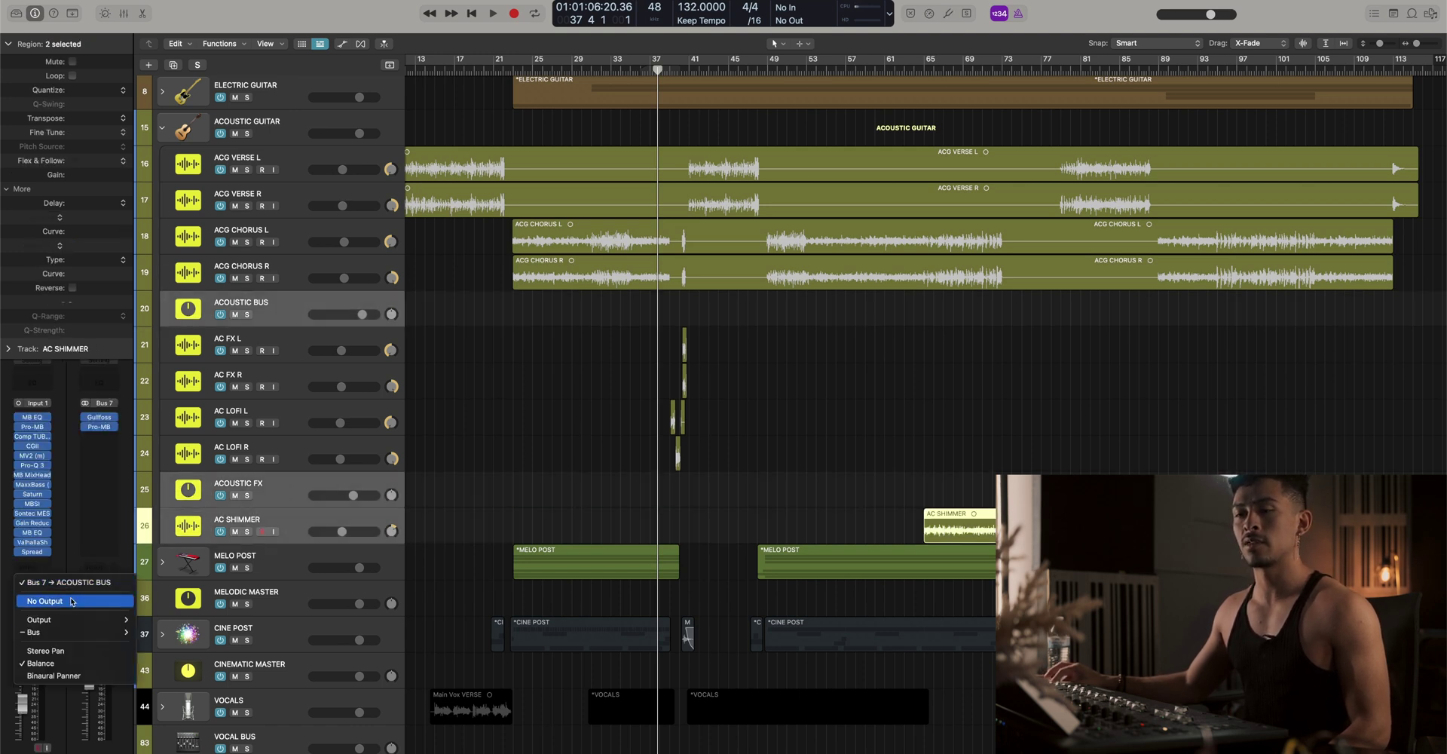
{"action": "mouse_move", "coordinate": [45, 631]}
{"action": "left_click", "coordinate": [183, 571]}
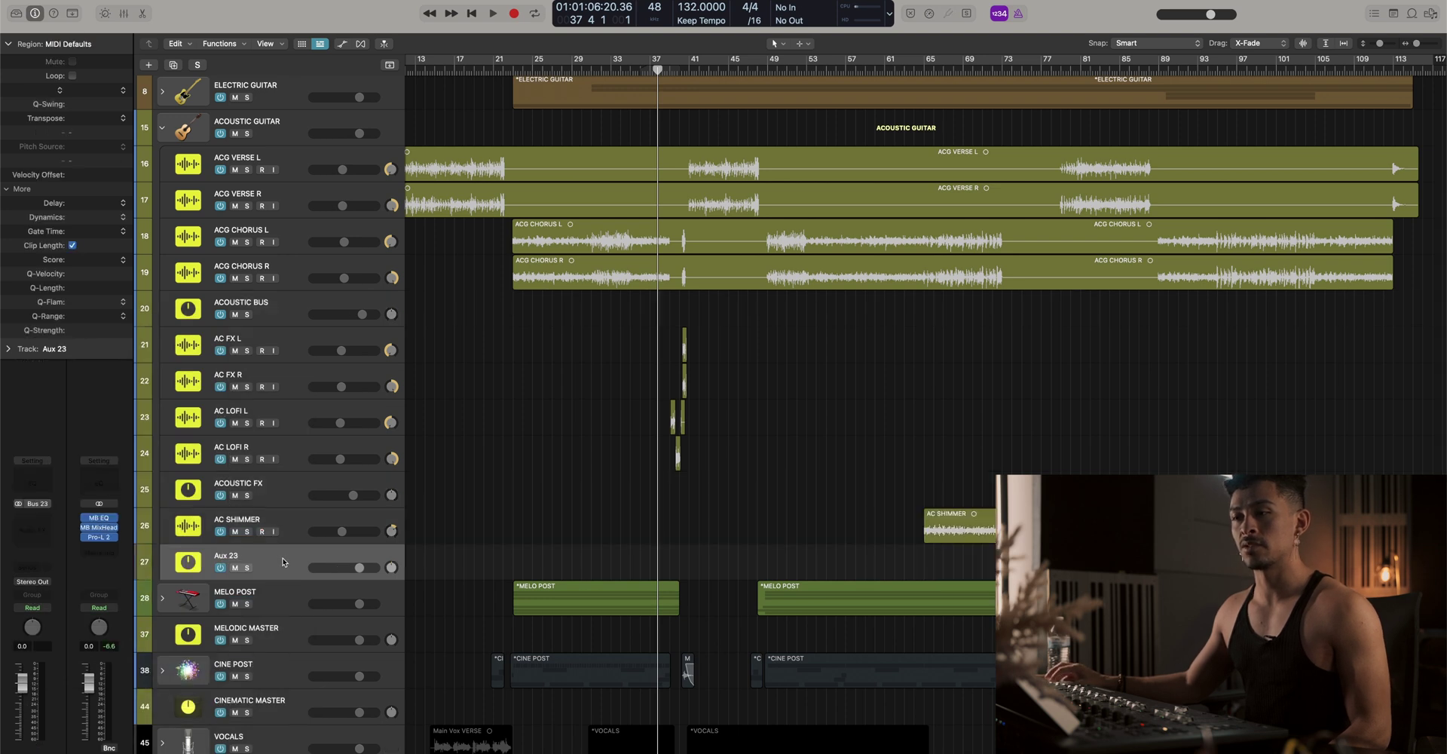
Move the Aux 23 track out of the ACOUSTIC GUITAR stack and rename it ACOUSTIC MASTER
{"action": "left_click_drag", "start_coordinate": [285, 562], "coordinate": [241, 562]}
{"action": "double_click", "coordinate": [215, 554]}
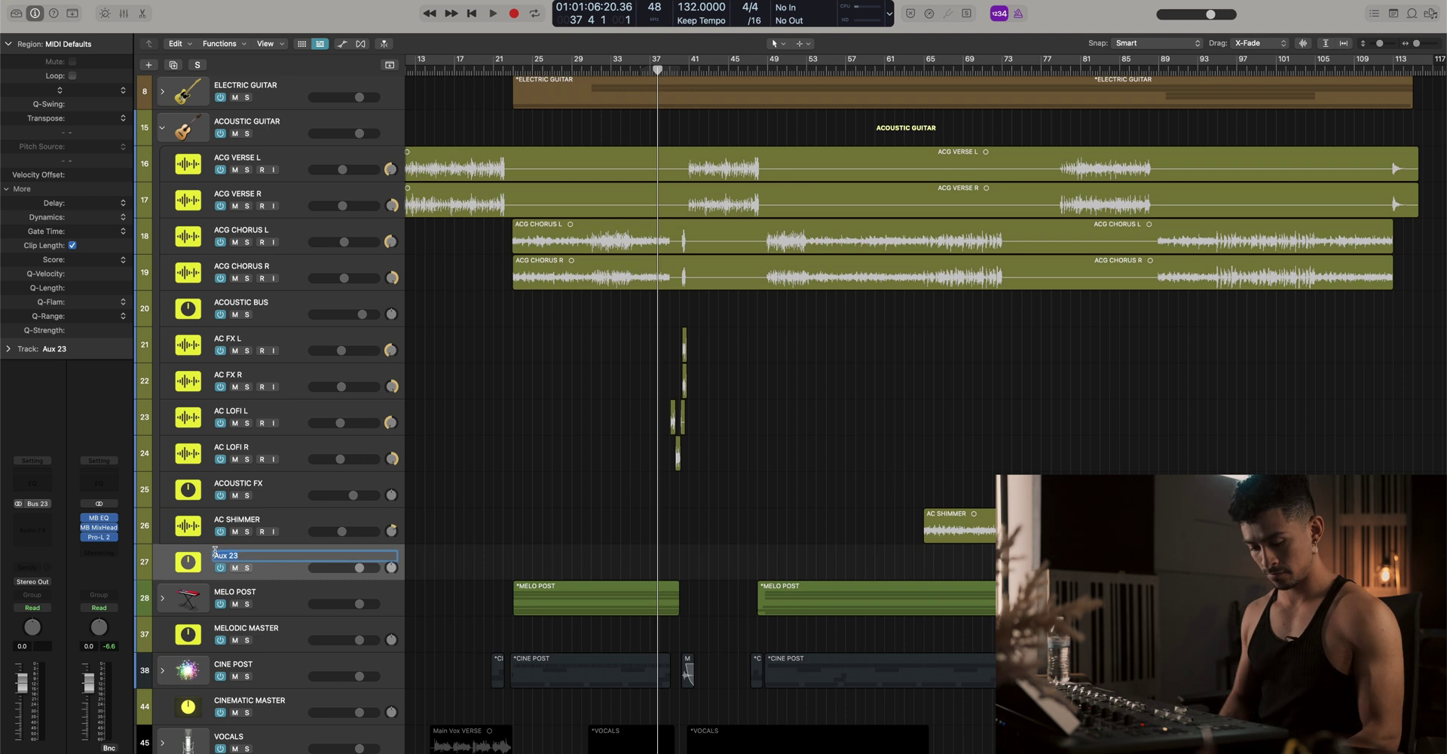
{"action": "type", "text": "ACOUSTIC M"}
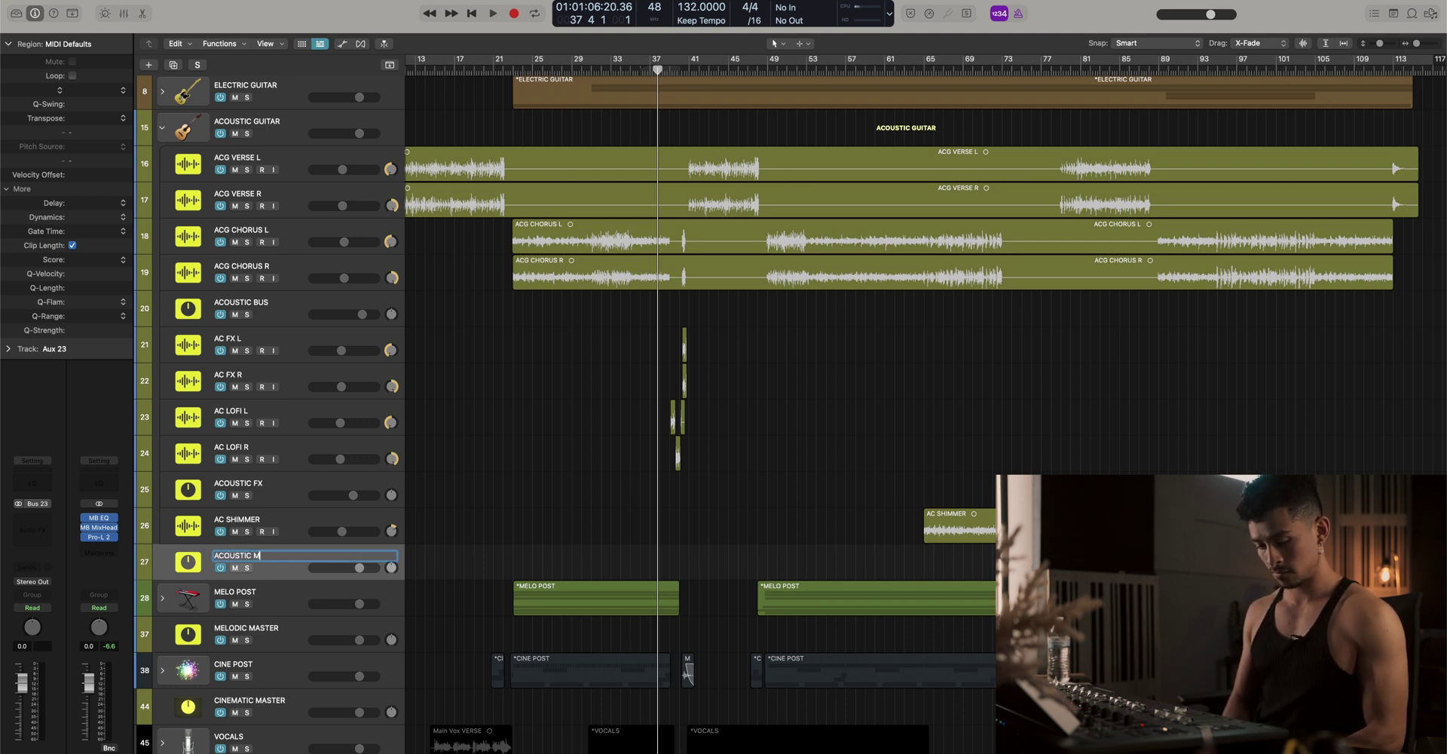
{"action": "type", "text": "ASTER"}
{"action": "key", "text": "Return"}
Rename the ACOUSTIC BUS track ACOUSTIC RHYTHM
{"action": "double_click", "coordinate": [268, 301]}
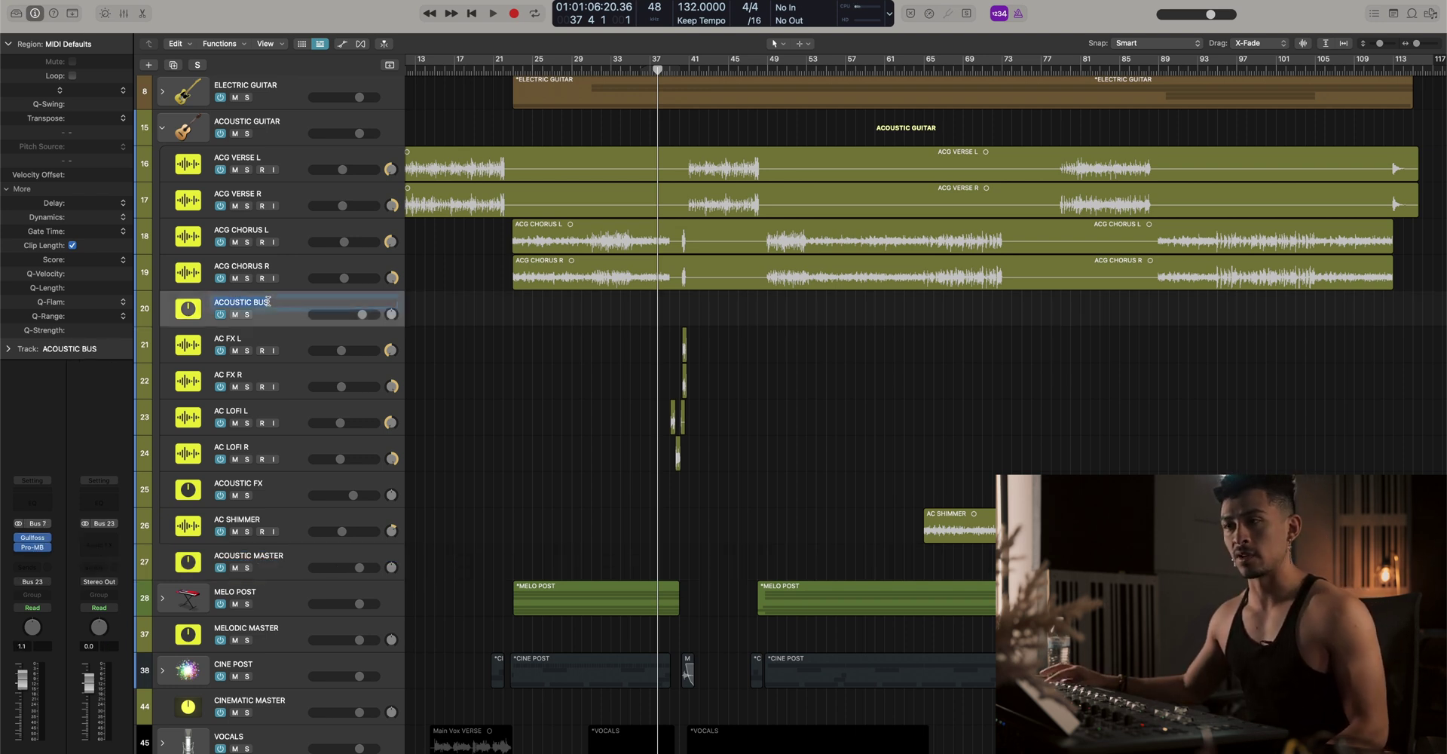
{"action": "type", "text": "ACOUSTIC RYTHM"}
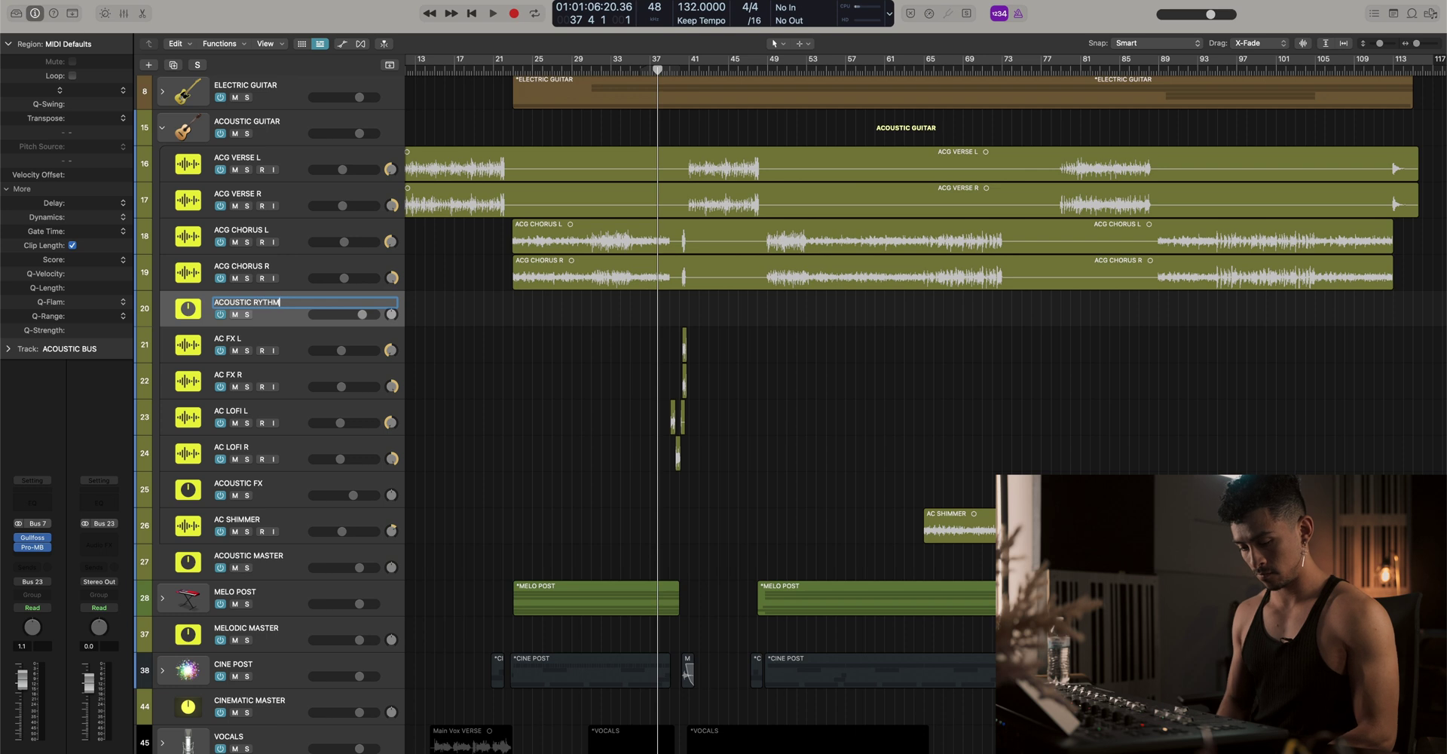
{"action": "key", "text": "Return"}
{"action": "double_click", "coordinate": [257, 302]}
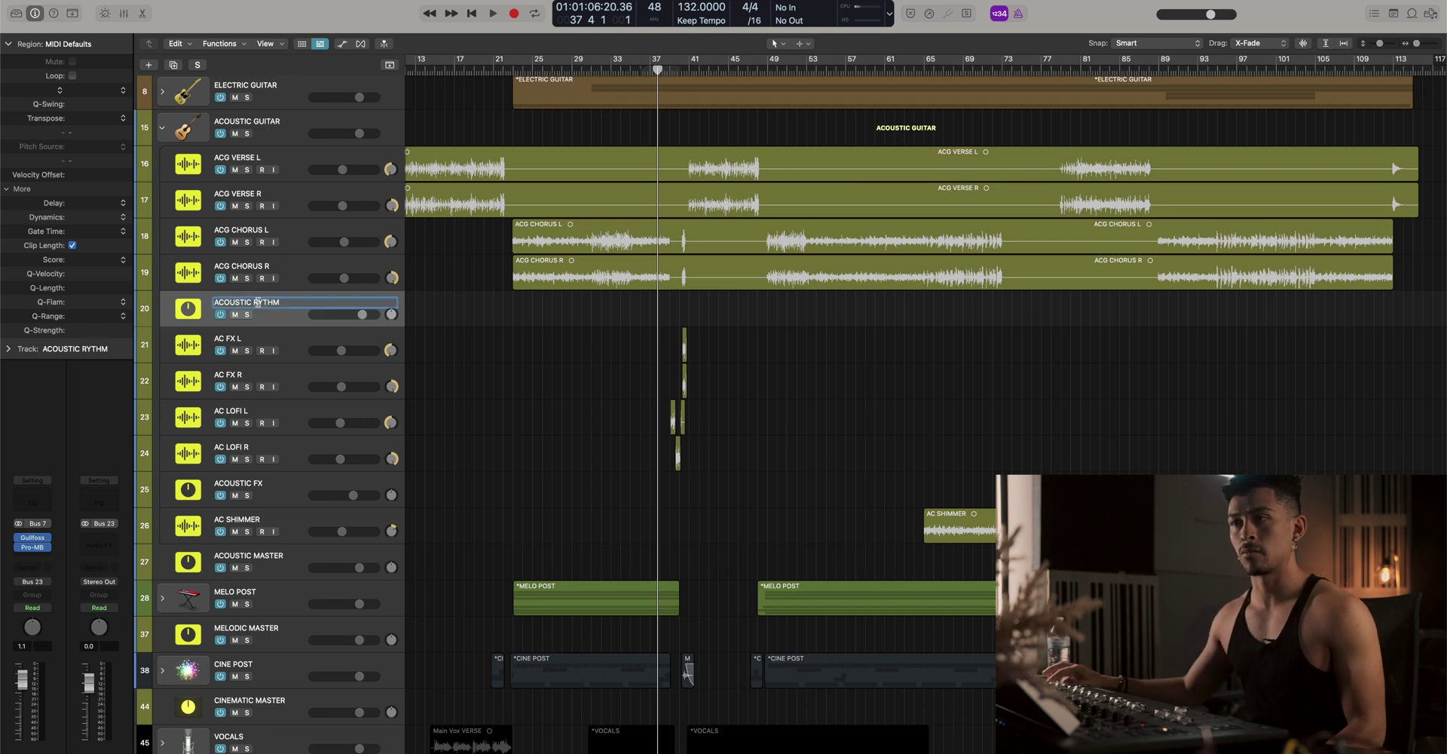
{"action": "key", "text": "BackSpace"}
{"action": "key", "text": "BackSpace"}
{"action": "key", "text": "BackSpace"}
{"action": "key", "text": "BackSpace"}
{"action": "key", "text": "BackSpace"}
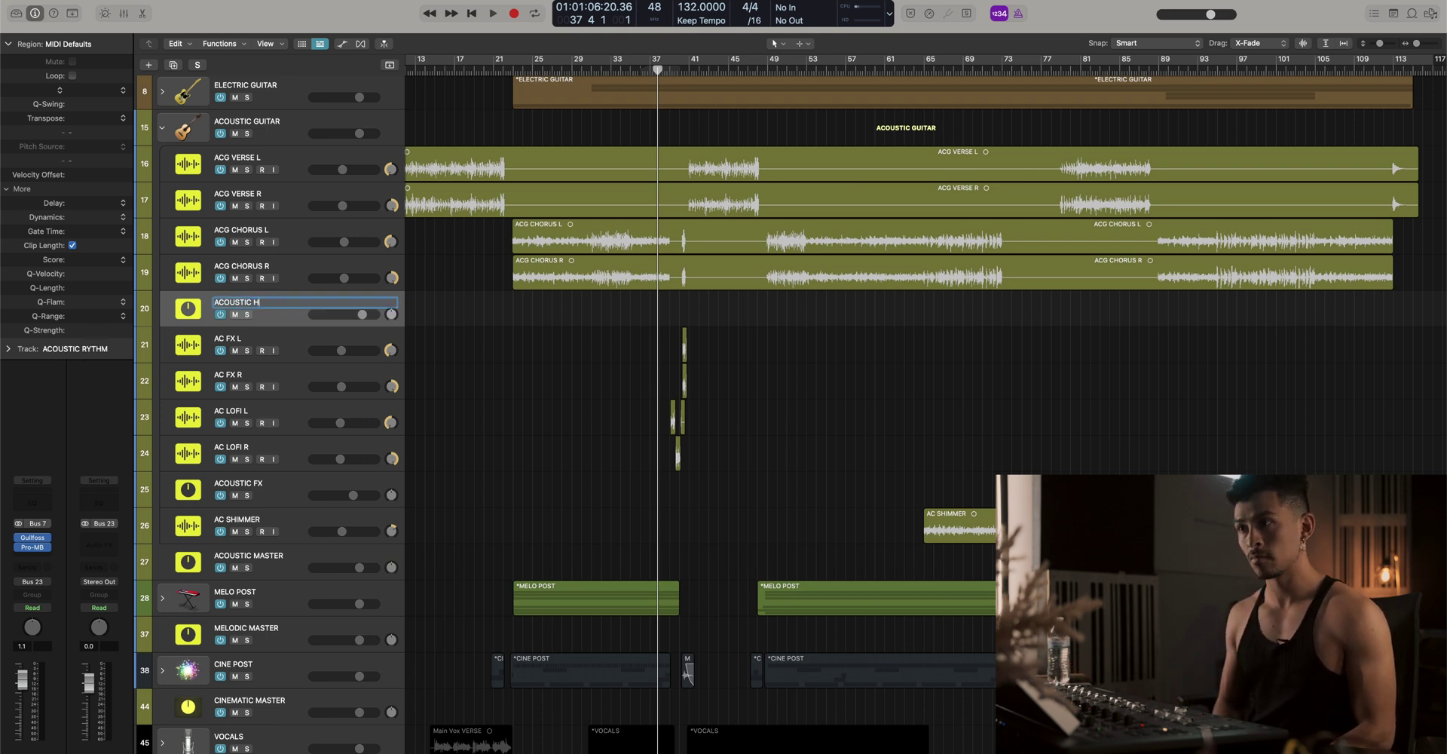
{"action": "type", "text": "RHYTH"}
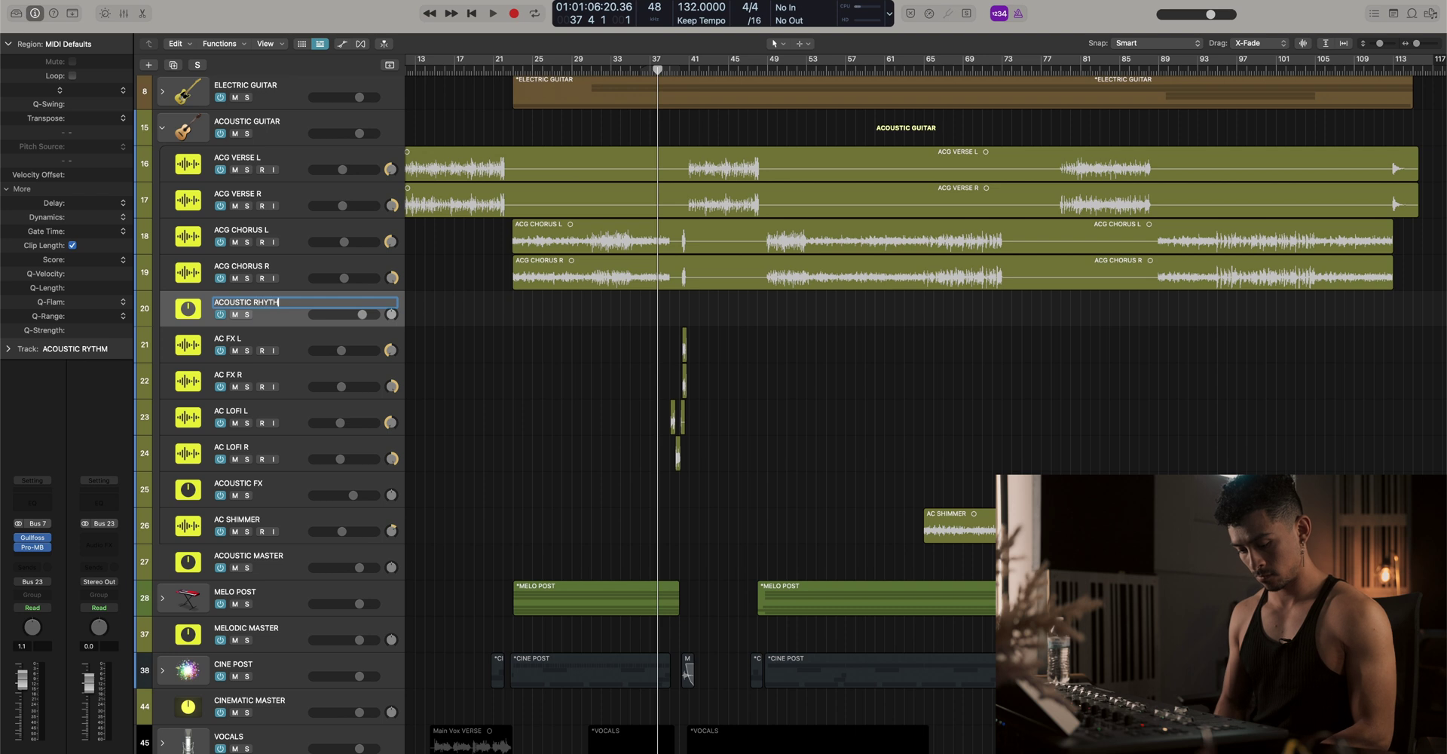
{"action": "type", "text": "M"}
{"action": "key", "text": "Return"}
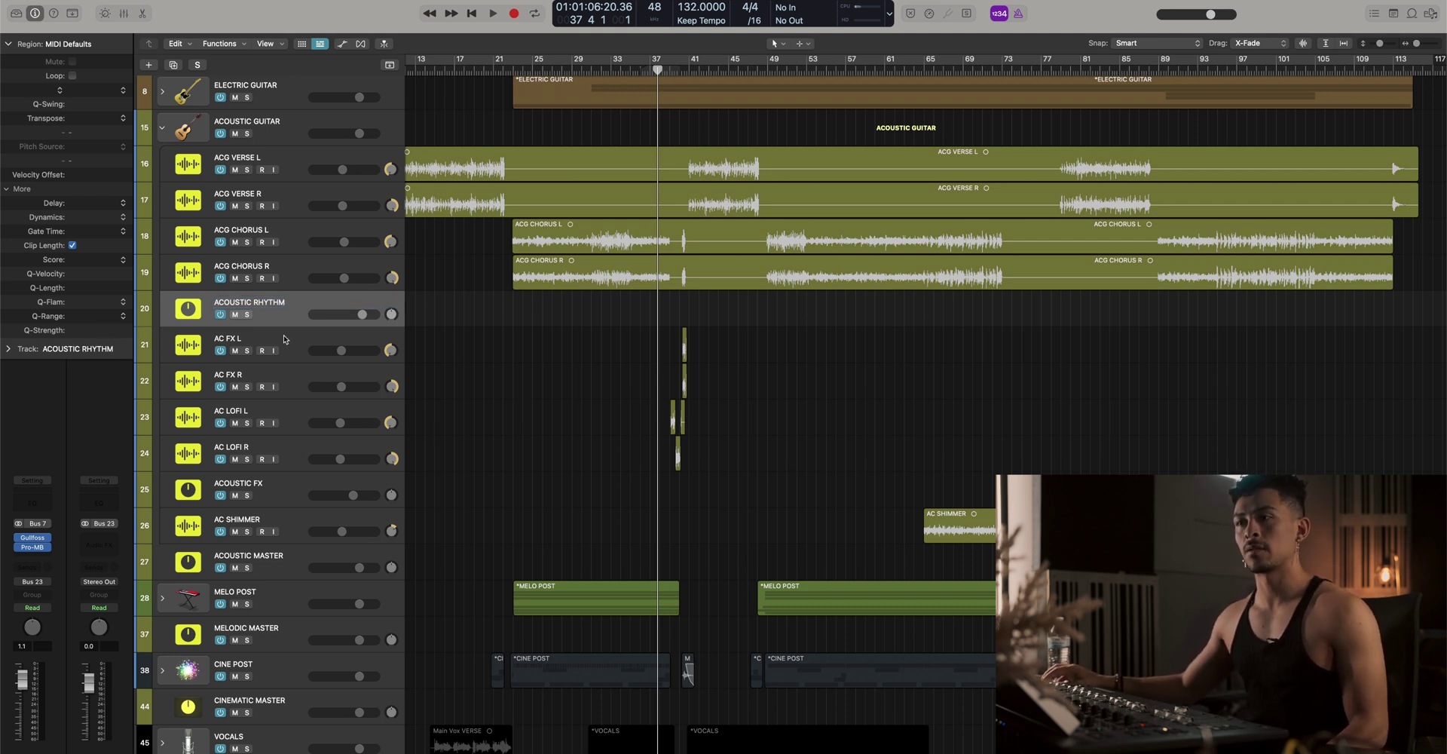
Collapse the ACOUSTIC GUITAR stack and enlarge the track rows
{"action": "scroll", "coordinate": [358, 526], "scroll_direction": "down", "scroll_amount": 3}
{"action": "scroll", "coordinate": [361, 528], "scroll_direction": "up", "scroll_amount": 6}
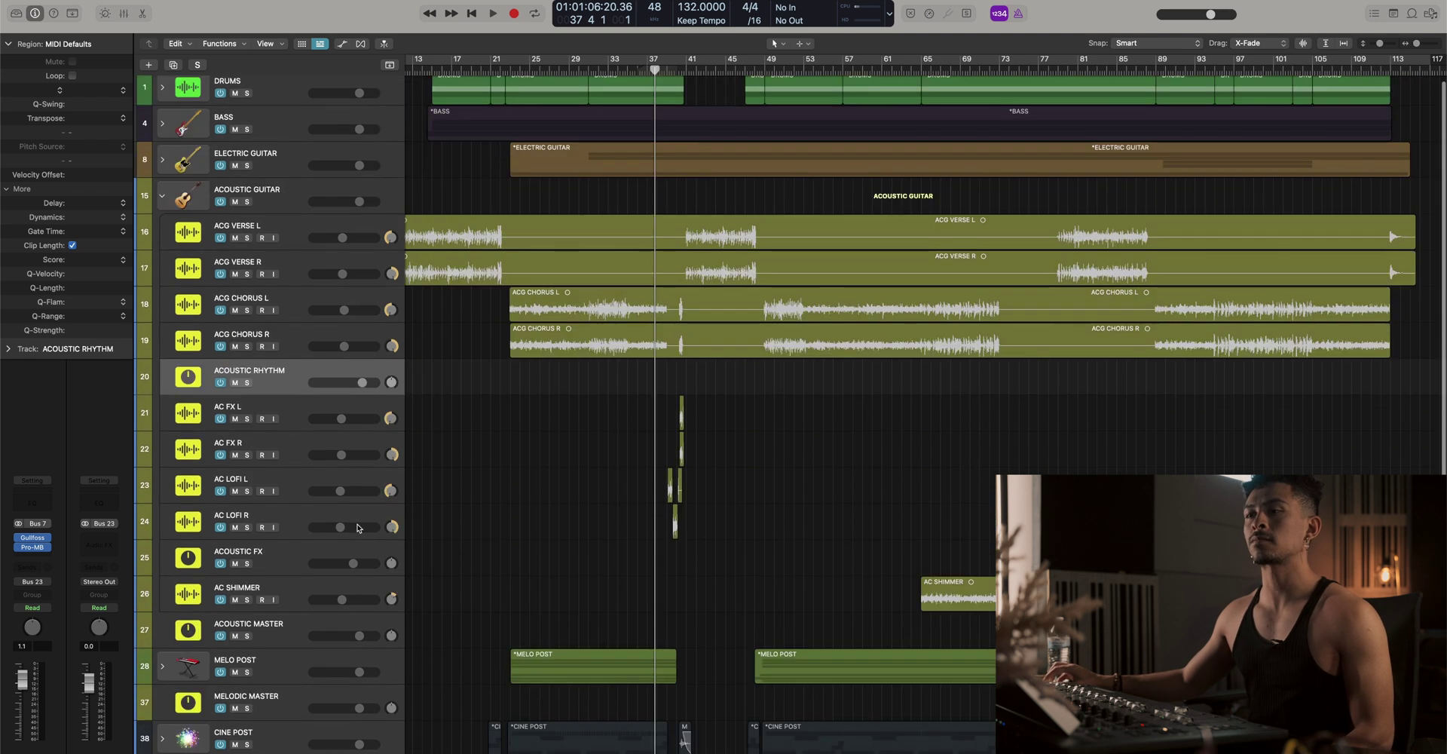
{"action": "left_click", "coordinate": [163, 201]}
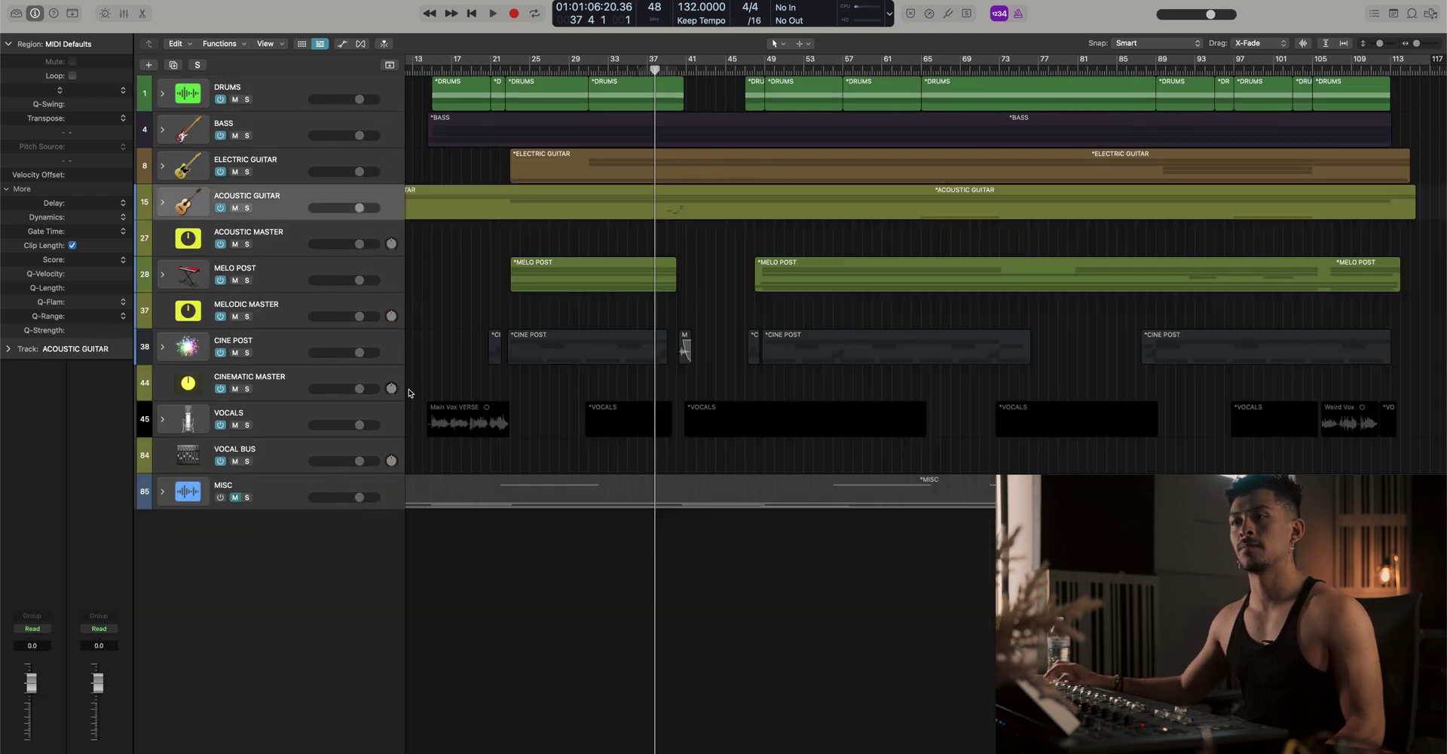
{"action": "scroll", "coordinate": [409, 390], "scroll_direction": "up", "scroll_amount": 3}
{"action": "scroll", "coordinate": [409, 390], "scroll_direction": "up", "scroll_amount": 1}
Change the track icons of ACOUSTIC MASTER and MELODIC MASTER to the yellow knob used by CINEMATIC MASTER
{"action": "left_click", "coordinate": [288, 384]}
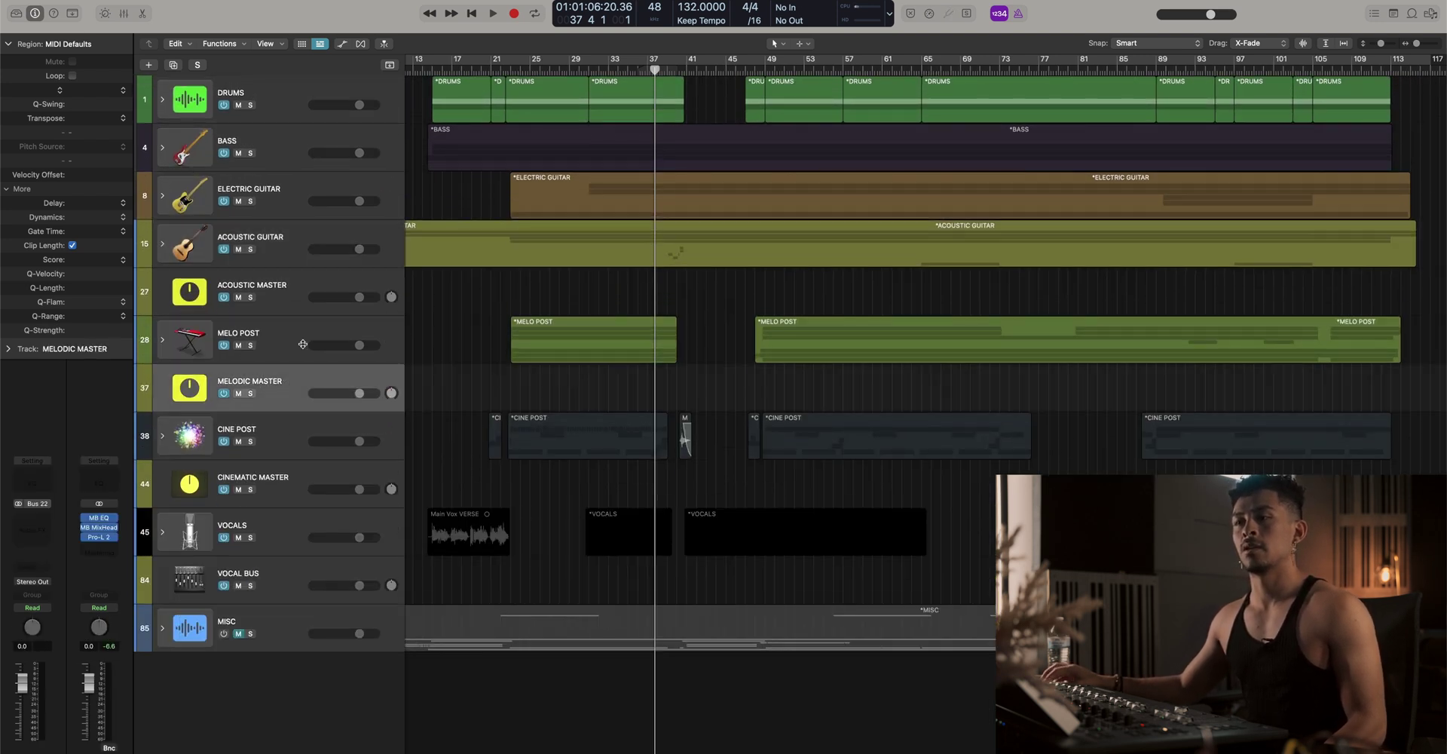
{"action": "left_click", "coordinate": [276, 292]}
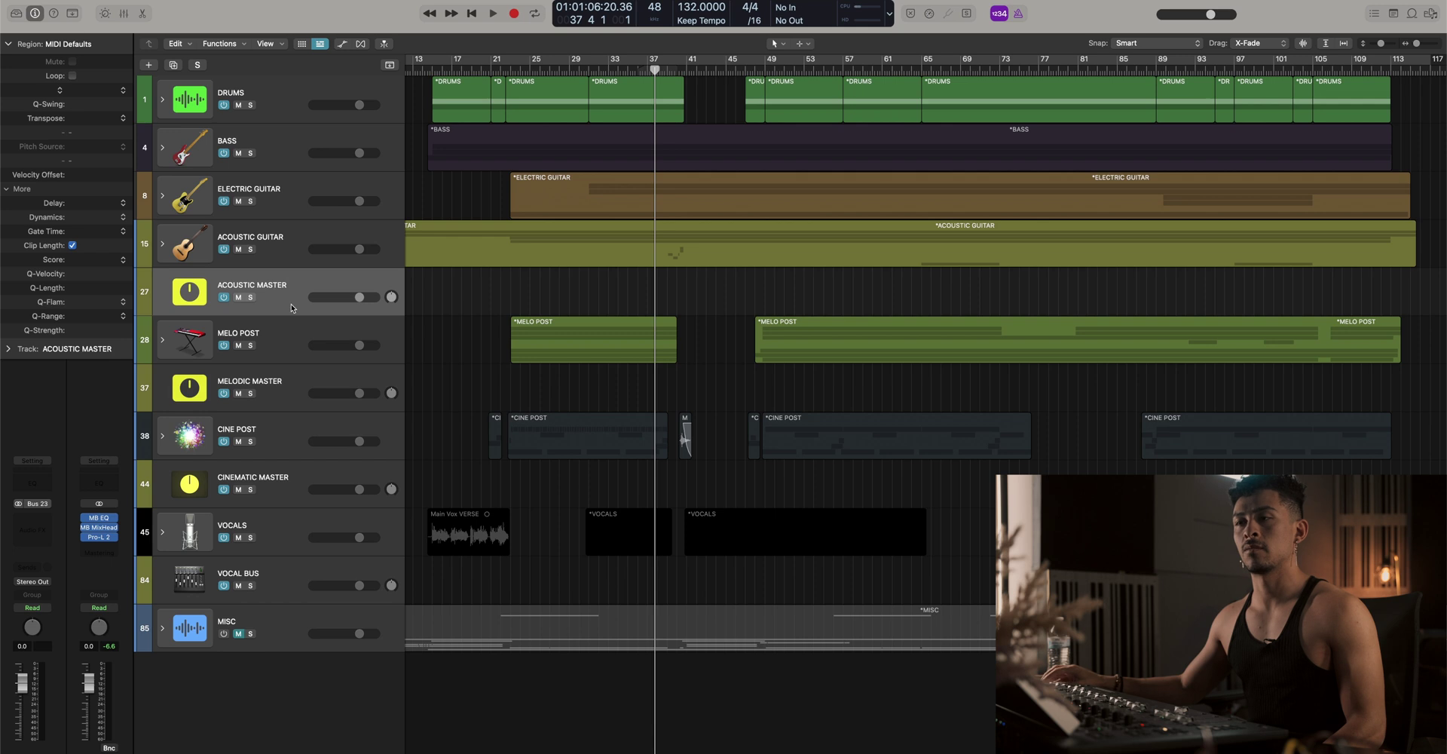
{"action": "right_click", "coordinate": [191, 291]}
{"action": "left_click", "coordinate": [340, 296]}
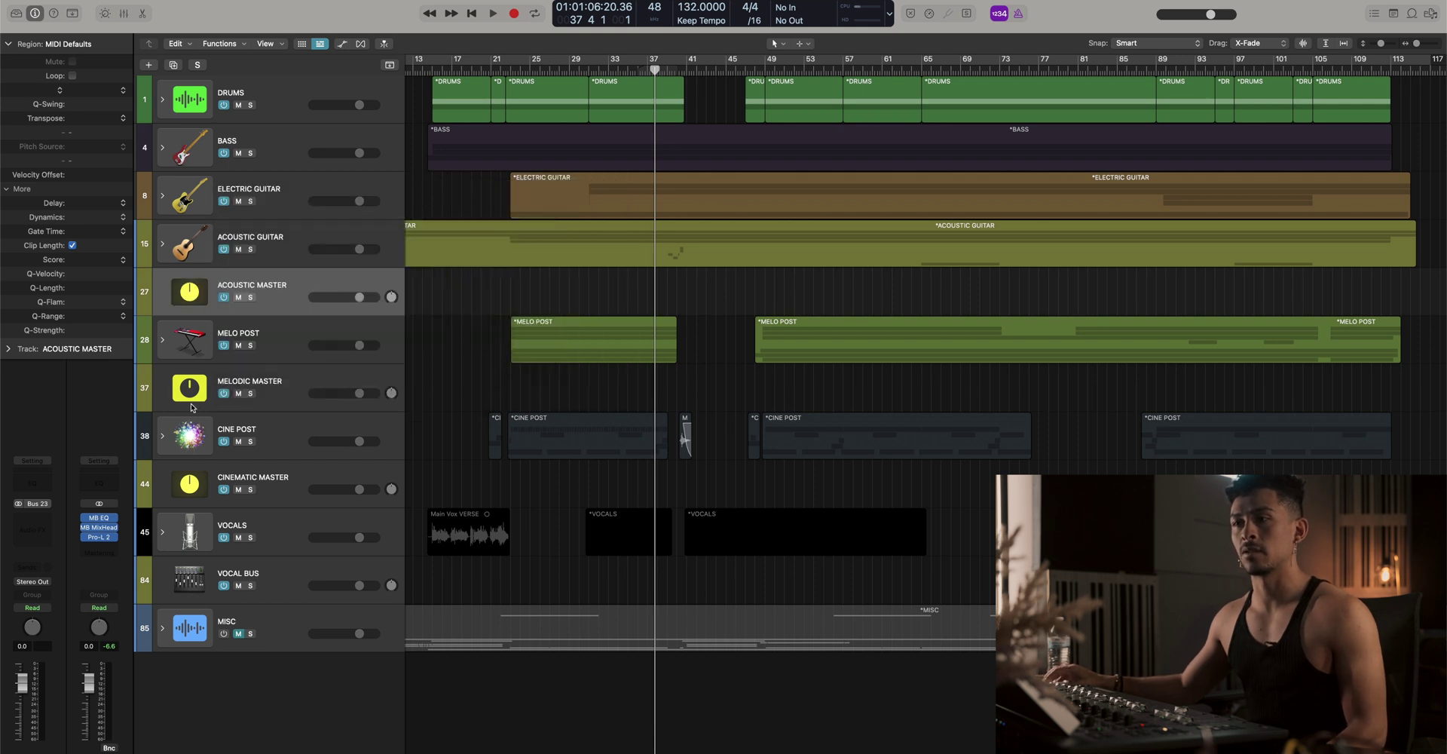
{"action": "right_click", "coordinate": [192, 386]}
{"action": "left_click", "coordinate": [339, 391]}
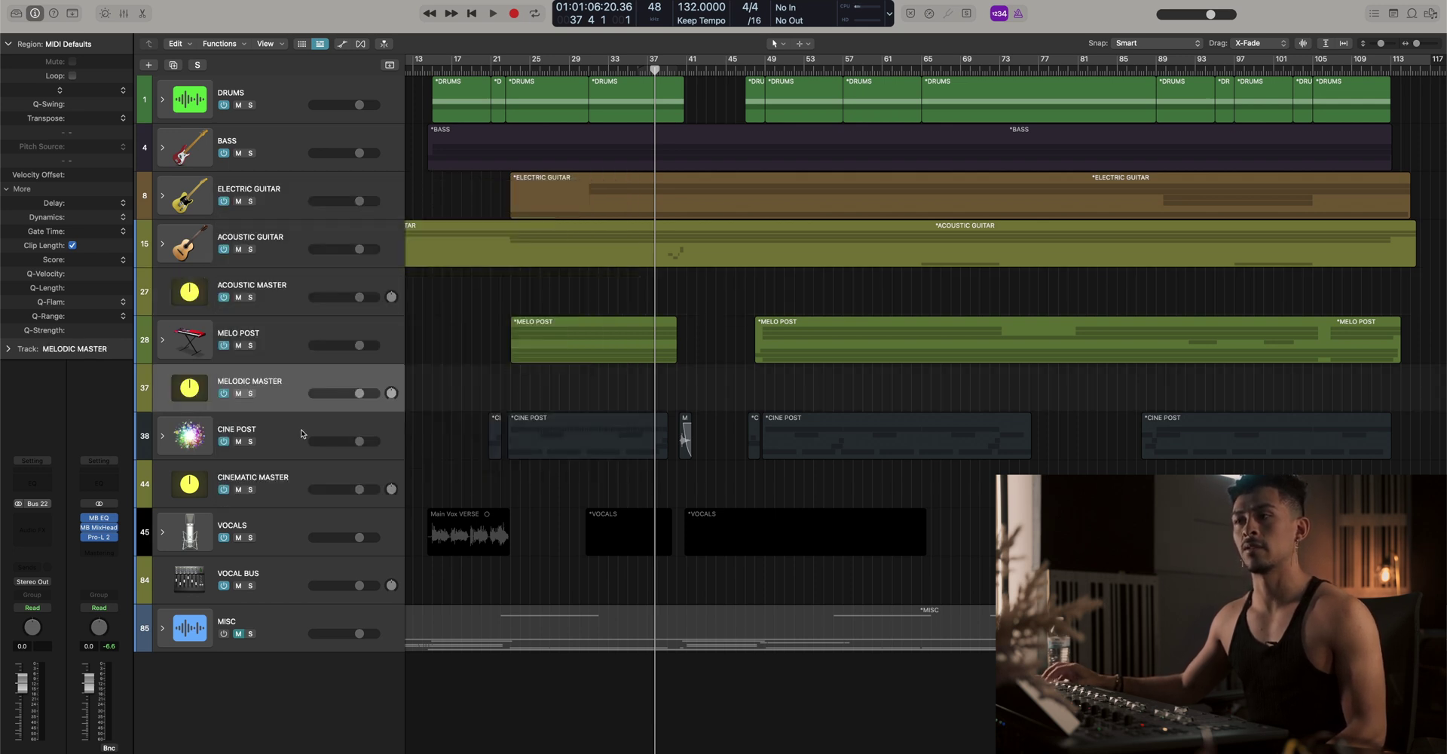
Expand the ELECTRIC GUITAR stack and route Chorus GTR and GTR Lead to Bus 24, creating a track for its aux
{"action": "left_click", "coordinate": [162, 195]}
{"action": "left_click", "coordinate": [259, 442]}
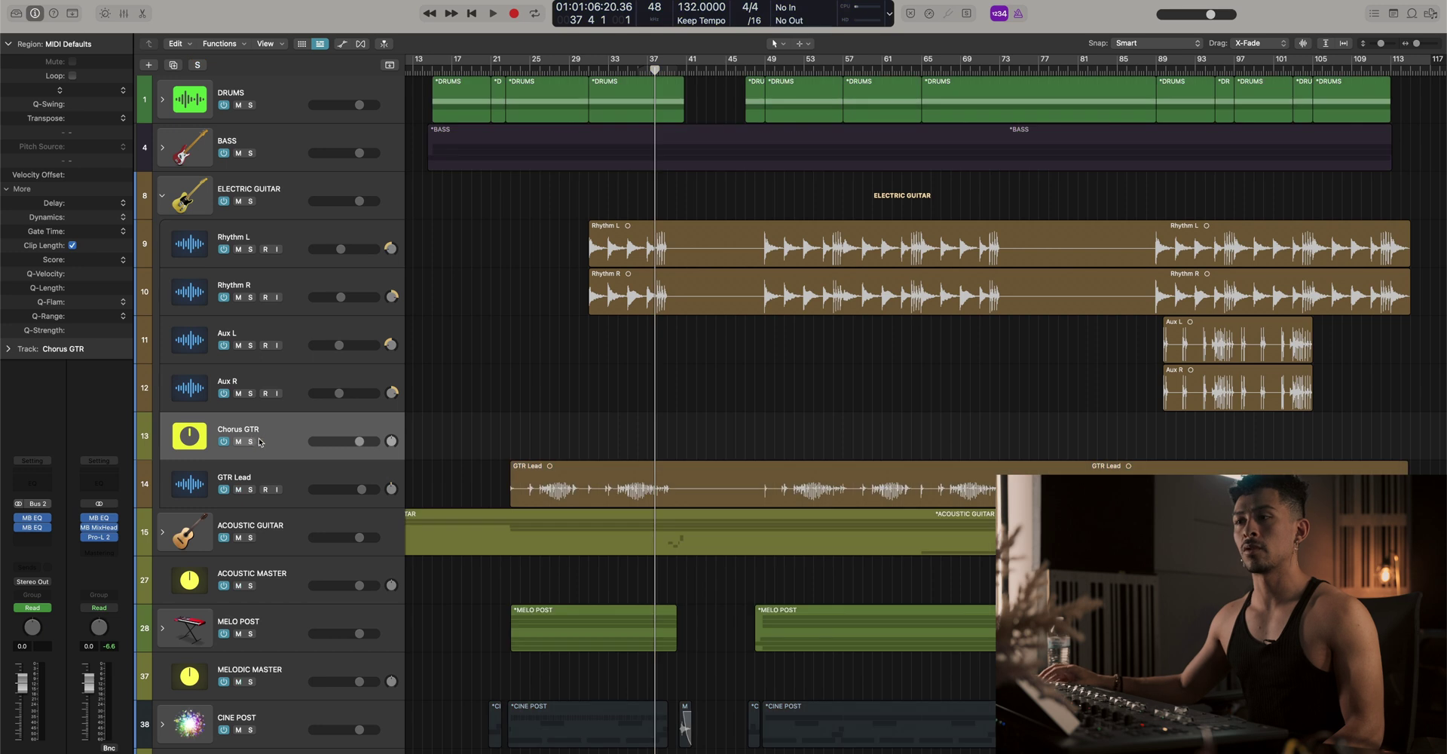
{"action": "left_click", "coordinate": [297, 484]}
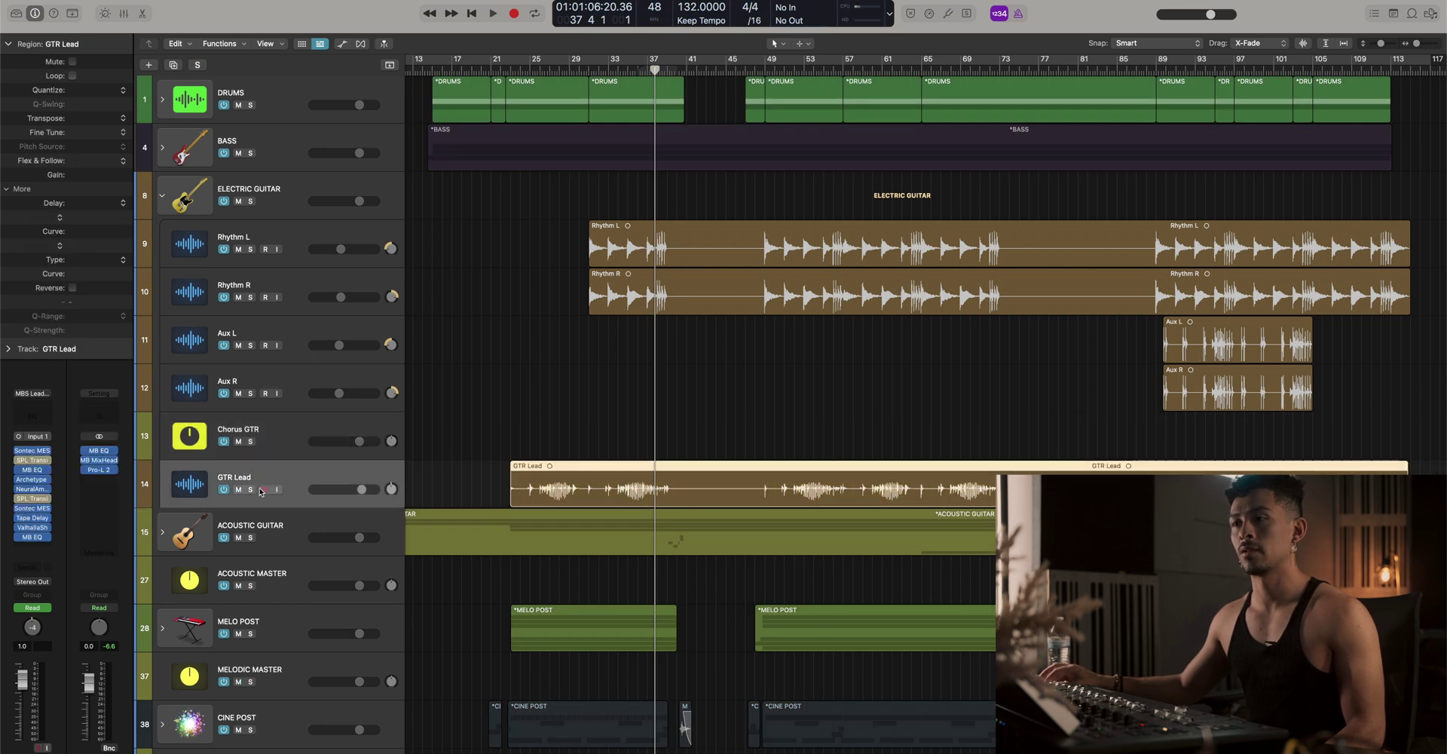
{"action": "left_click", "coordinate": [252, 490]}
{"action": "left_click", "coordinate": [252, 489]}
{"action": "left_click", "coordinate": [282, 444], "text": "shift"}
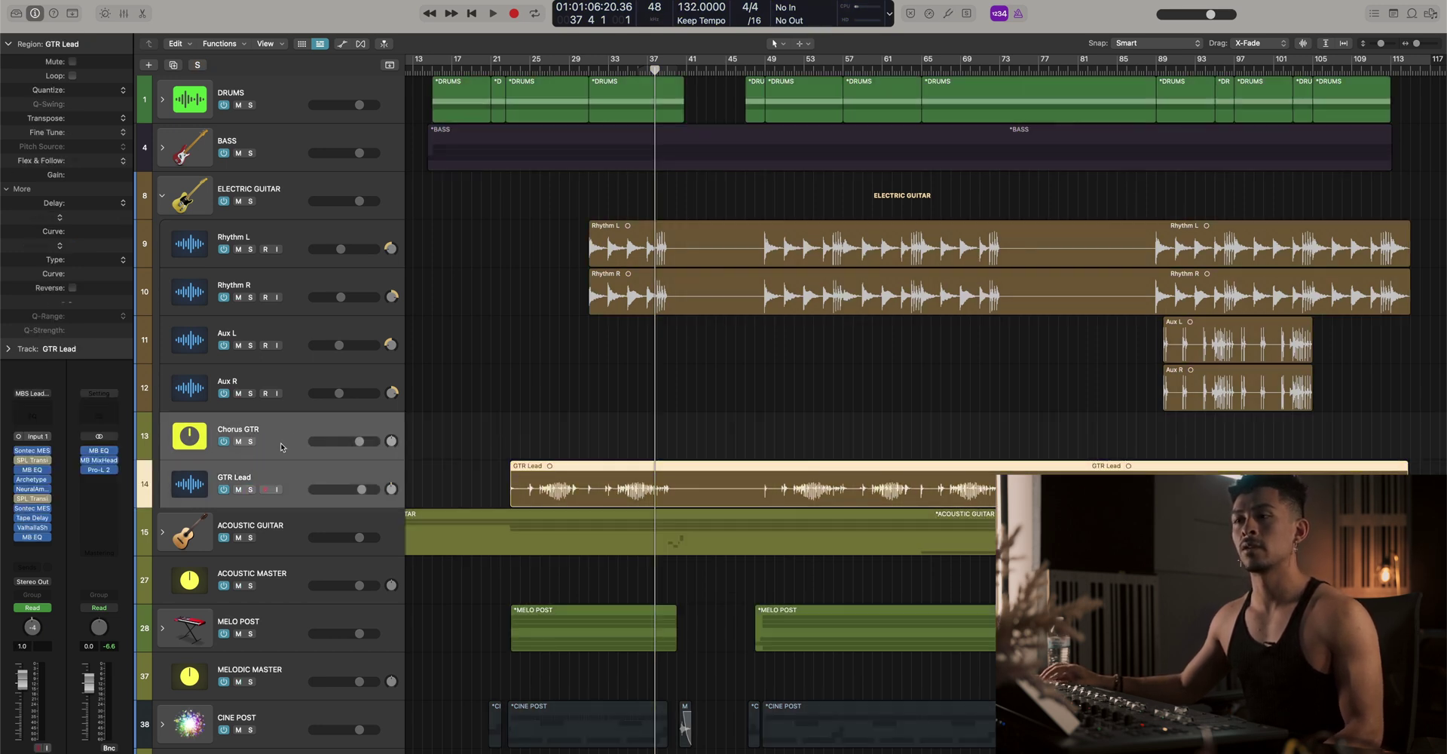
{"action": "left_click", "coordinate": [33, 581]}
{"action": "mouse_move", "coordinate": [46, 631]}
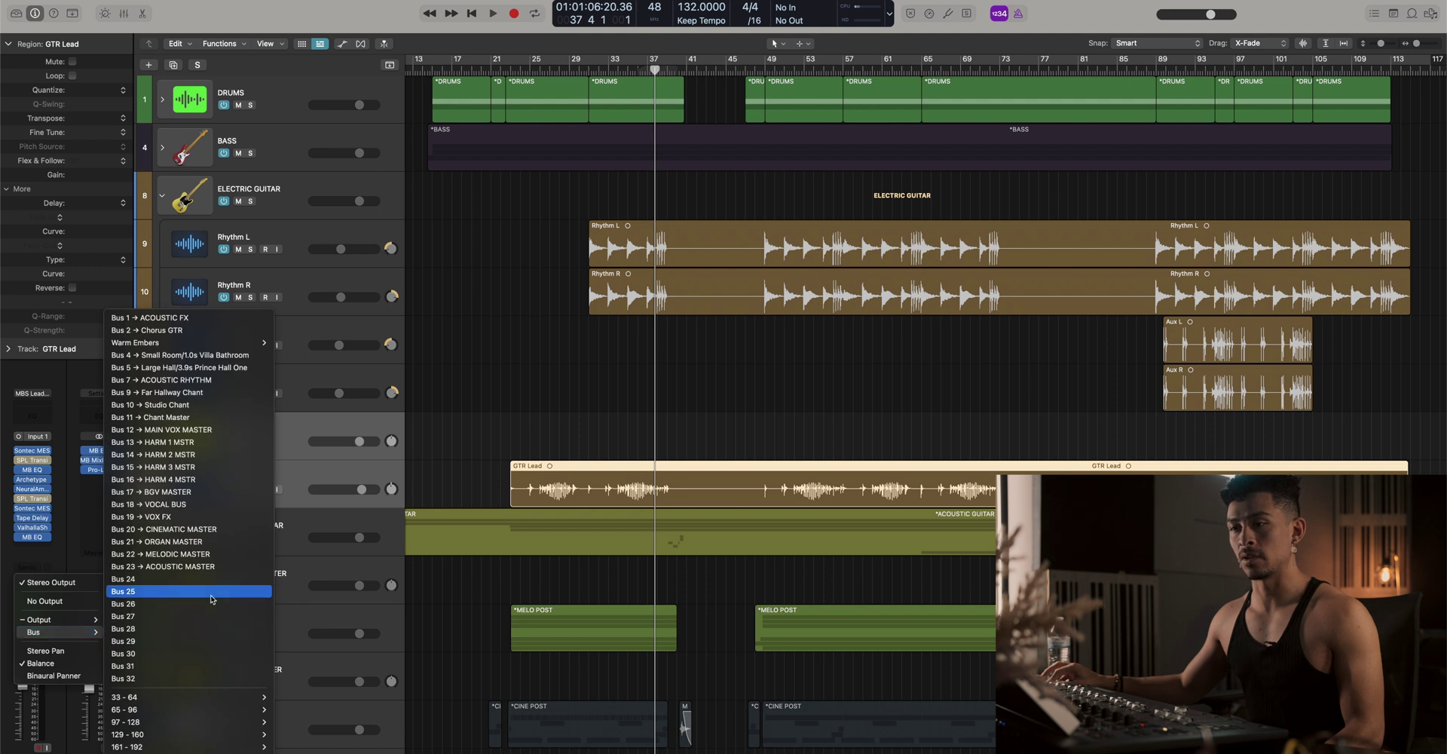
{"action": "left_click", "coordinate": [151, 579]}
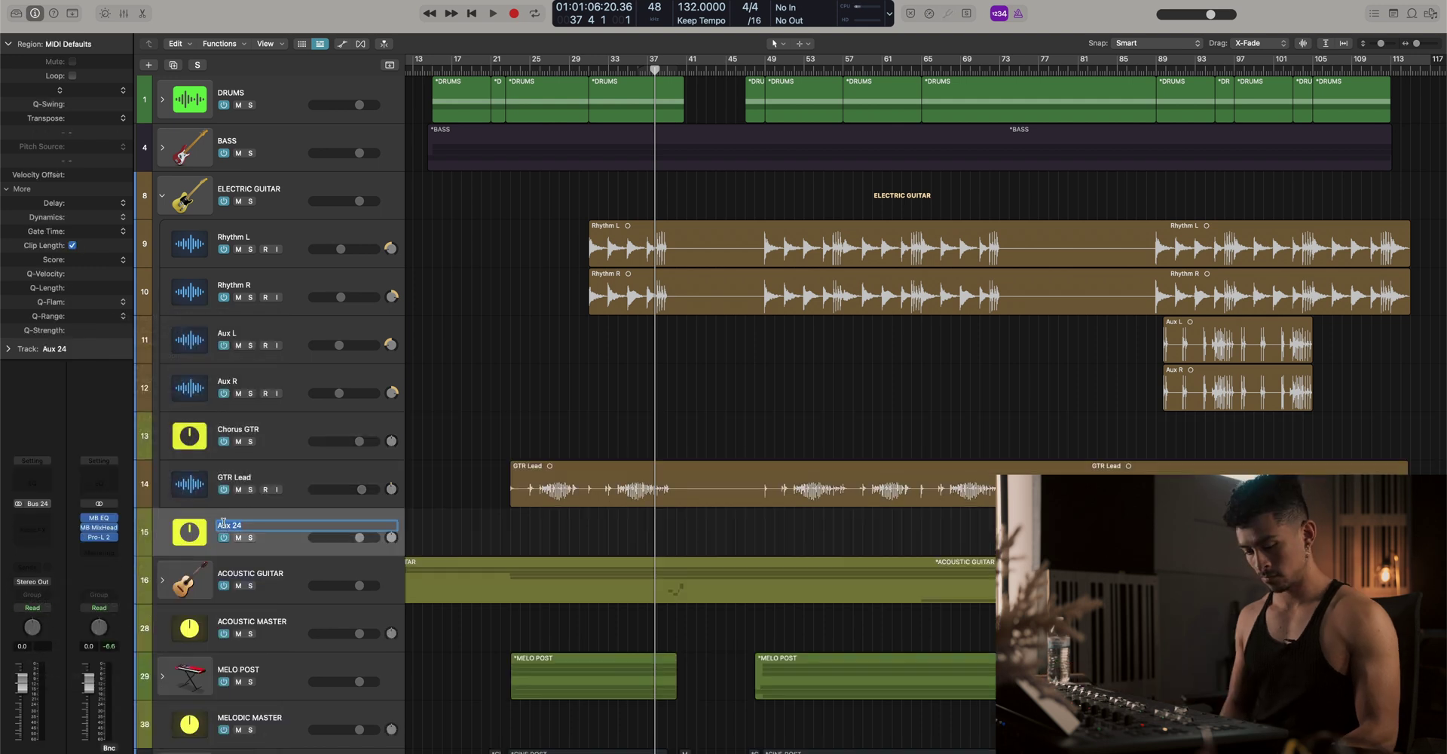
Rename the Bus 24 aux track ELECTRIC GTR MASTER
{"action": "type", "text": "ELECTRIC GTR"}
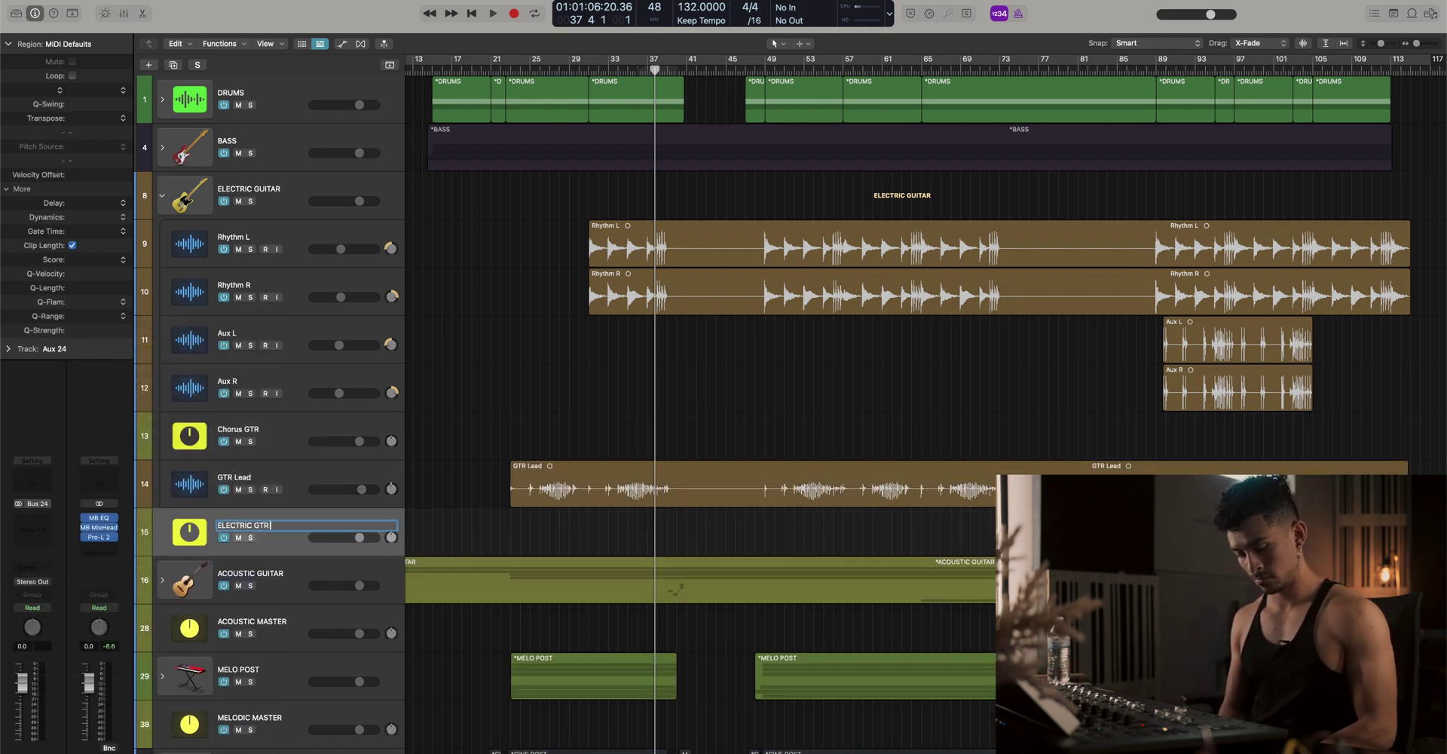
{"action": "type", "text": " MASTER"}
{"action": "key", "text": "Return"}
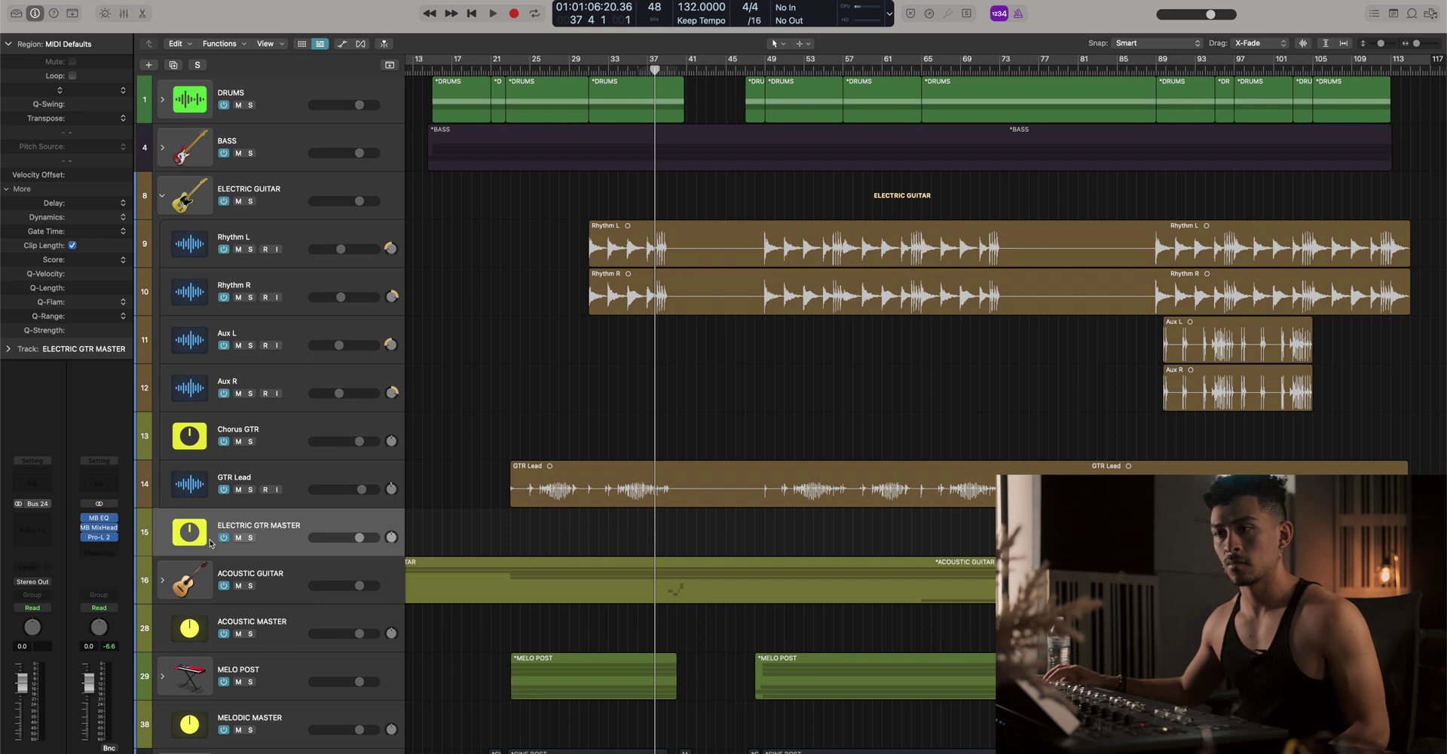
Change the ELECTRIC GTR MASTER track icon to the yellow knob used by the other masters and collapse the ELECTRIC GUITAR stack
{"action": "right_click", "coordinate": [205, 537]}
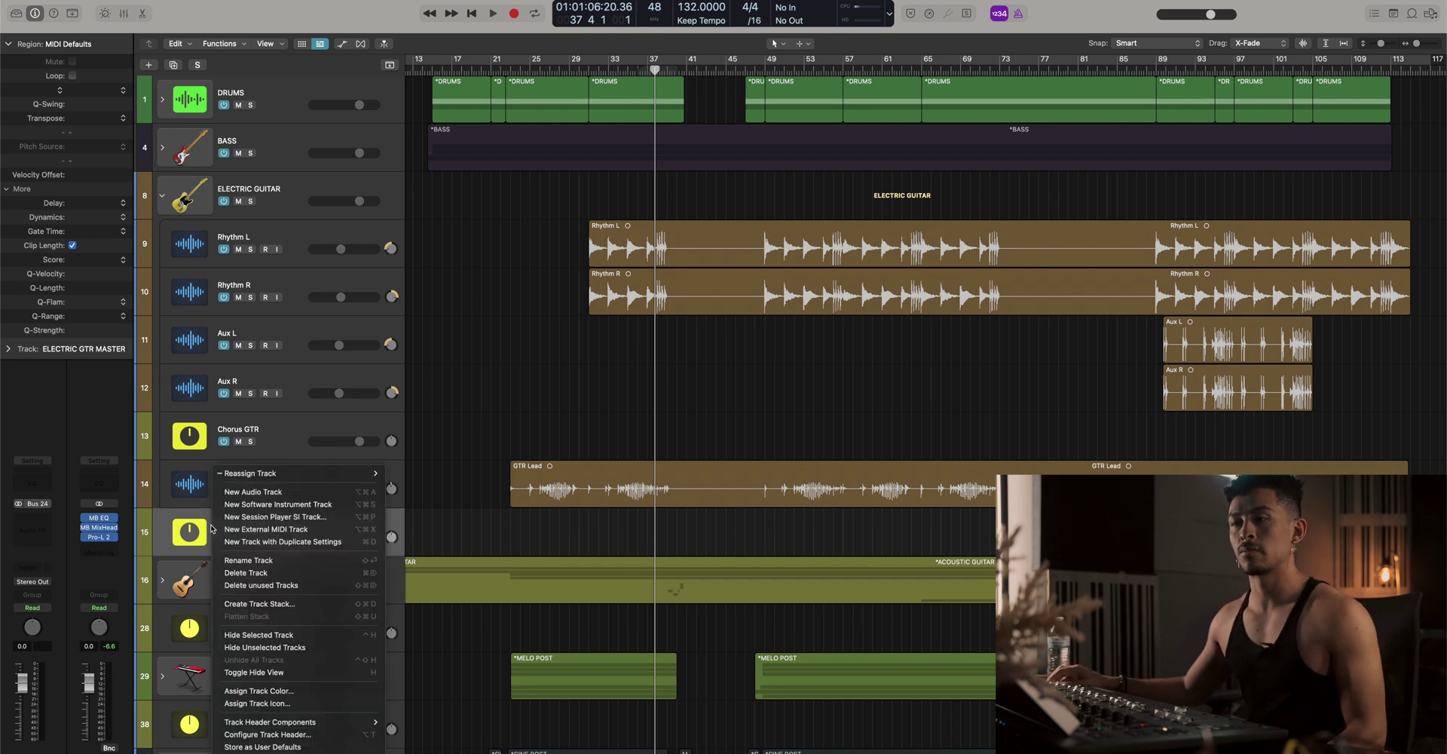
{"action": "left_click", "coordinate": [192, 534]}
{"action": "right_click", "coordinate": [190, 533]}
{"action": "left_click", "coordinate": [336, 533]}
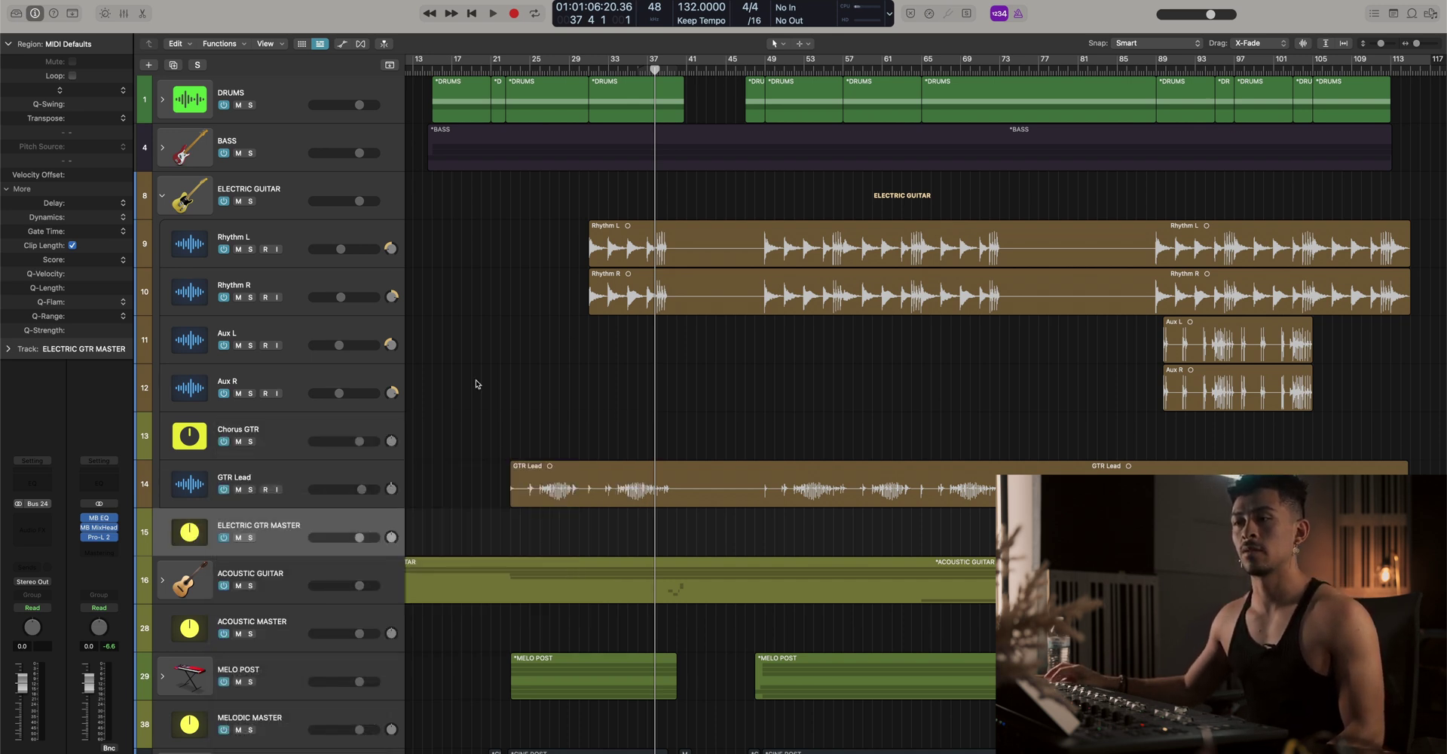
{"action": "left_click", "coordinate": [163, 195]}
Expand the BASS stack and route BASS DI, Bass PRINT and ELECTRONIC BASS to Bus 25, creating a track for its aux
{"action": "left_click", "coordinate": [271, 151]}
{"action": "left_click", "coordinate": [168, 151]}
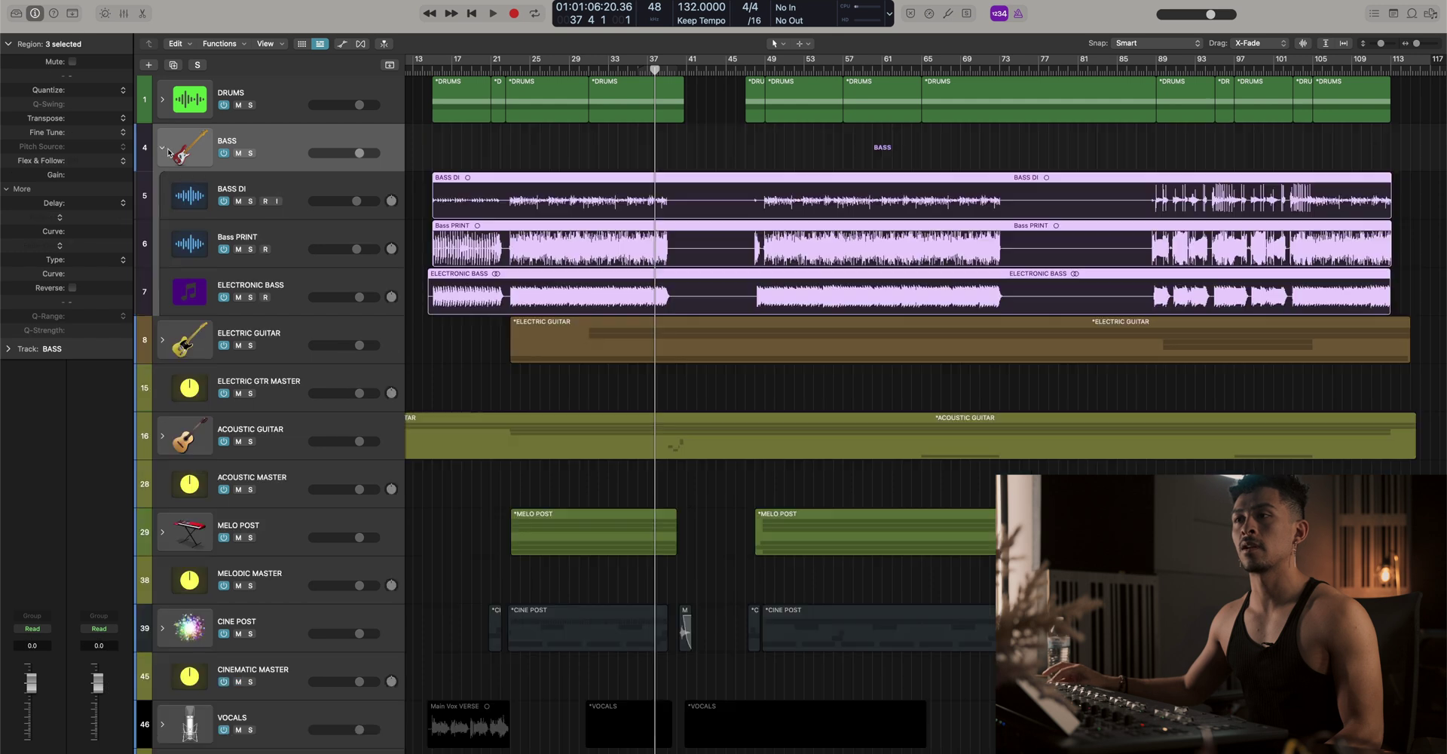
{"action": "key", "text": "Down"}
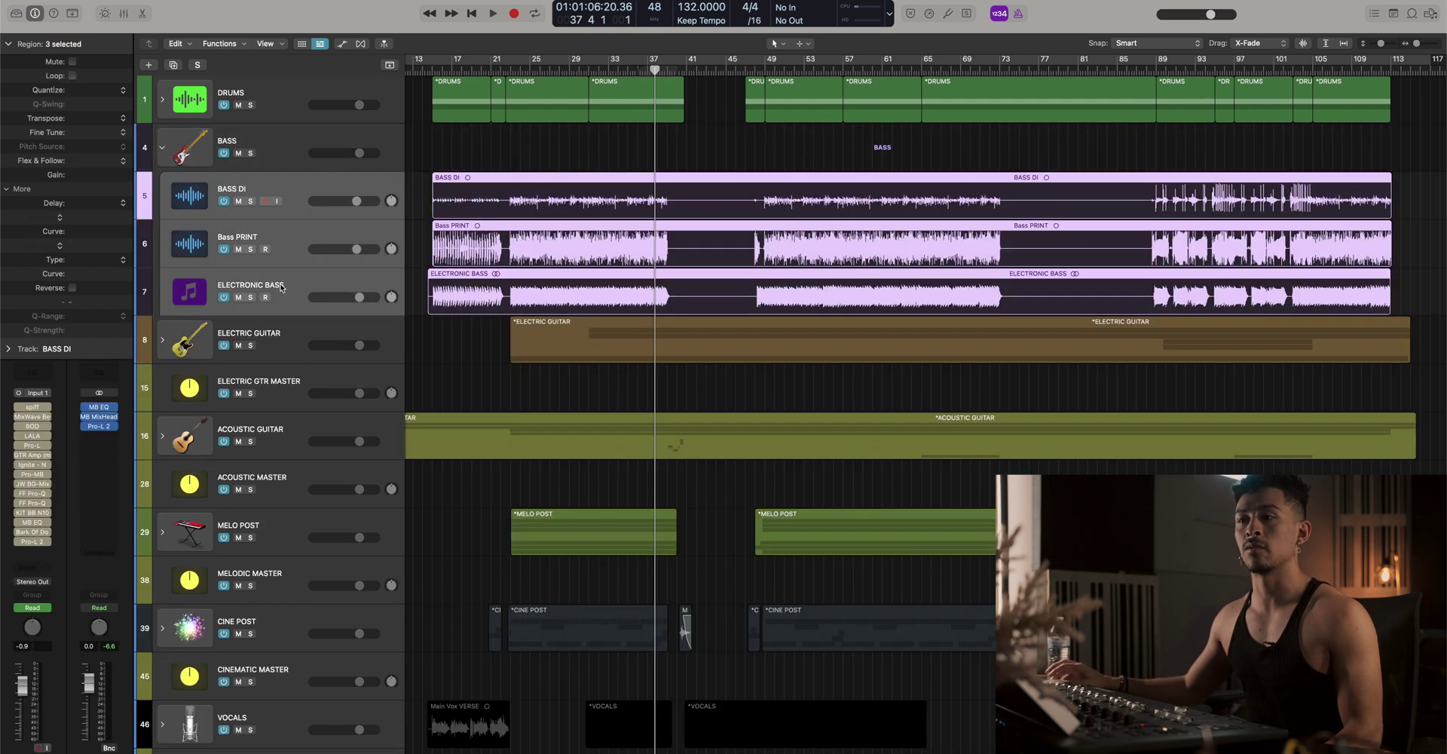
{"action": "left_click", "coordinate": [28, 579]}
{"action": "left_click", "coordinate": [124, 617]}
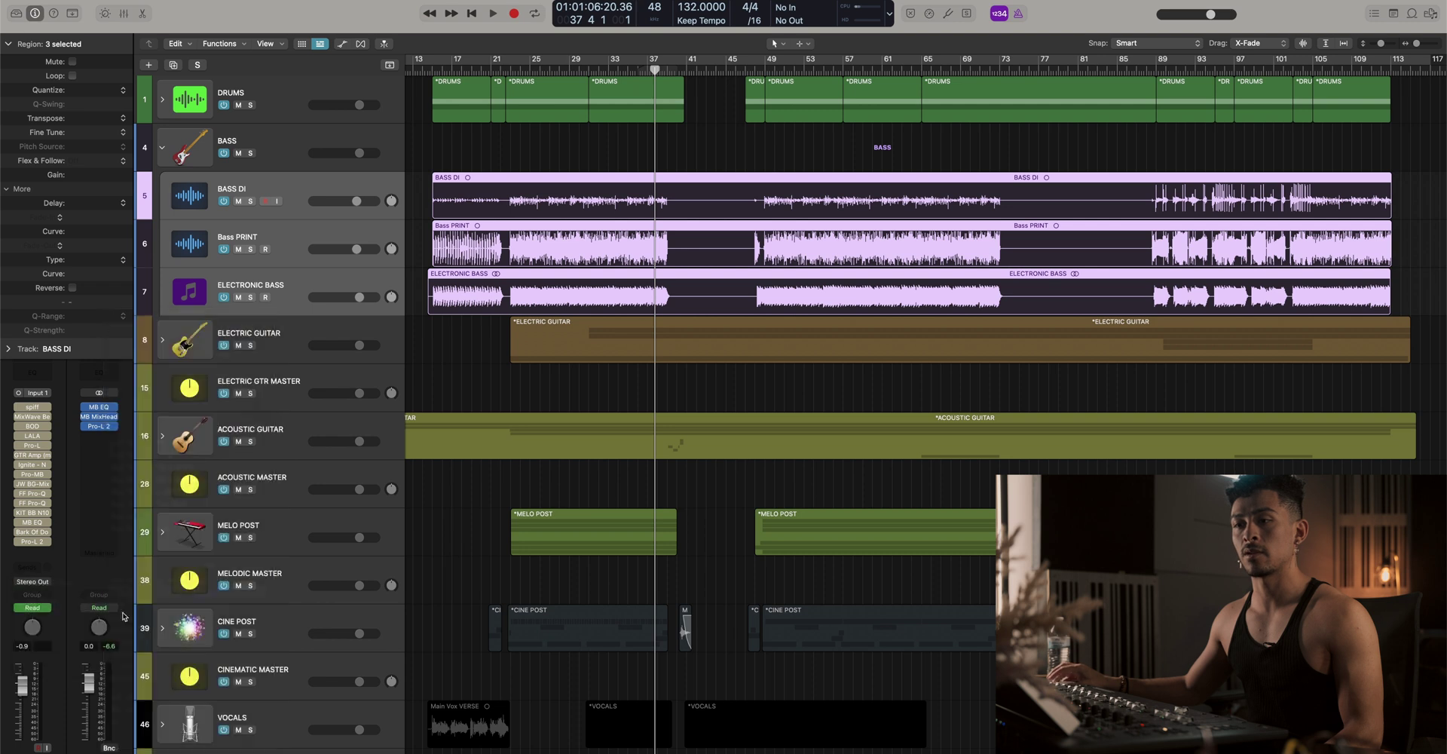
Rename the Bus 25 aux track BASS MASTER, give it the yellow knob icon, and collapse the BASS stack
{"action": "type", "text": "BASS MASTER"}
{"action": "key", "text": "Return"}
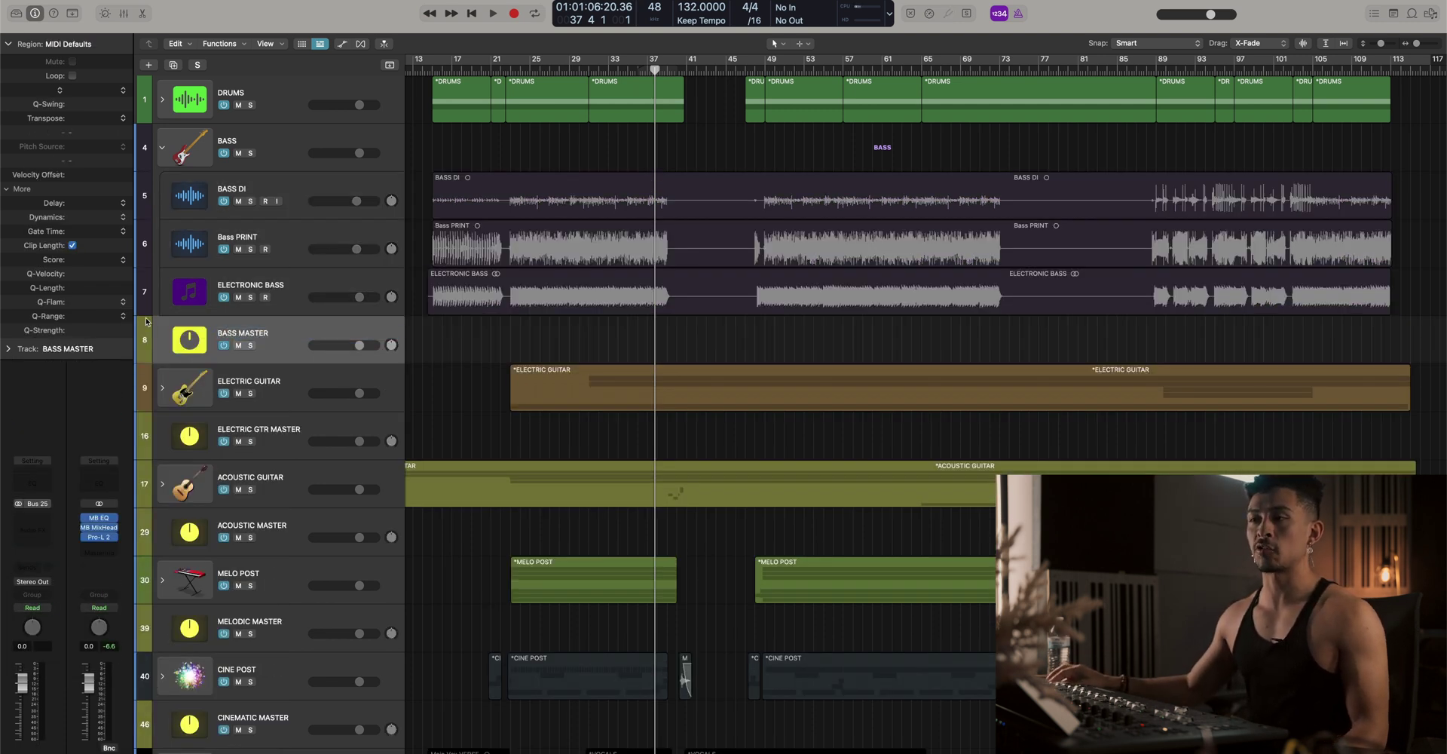
{"action": "left_click", "coordinate": [189, 338]}
{"action": "left_click", "coordinate": [349, 349]}
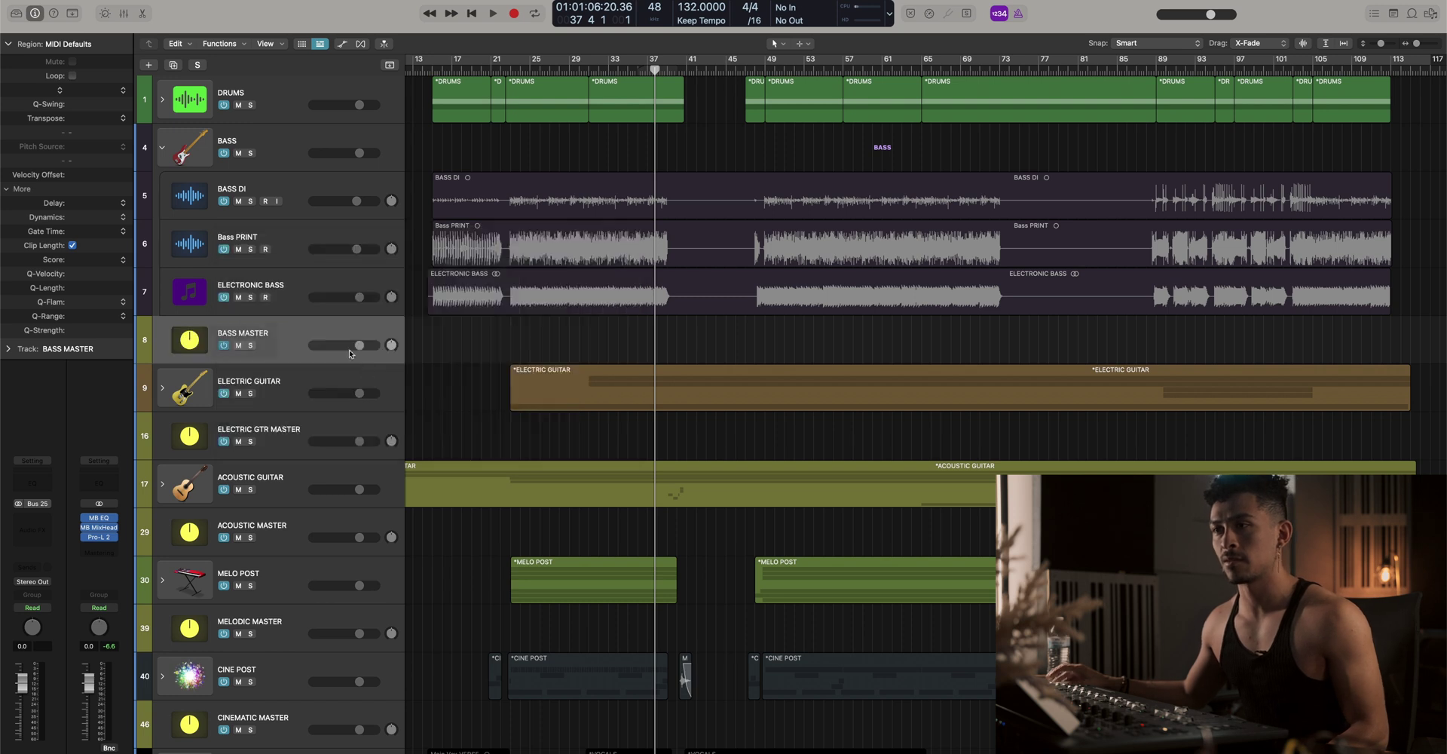
{"action": "left_click", "coordinate": [162, 150]}
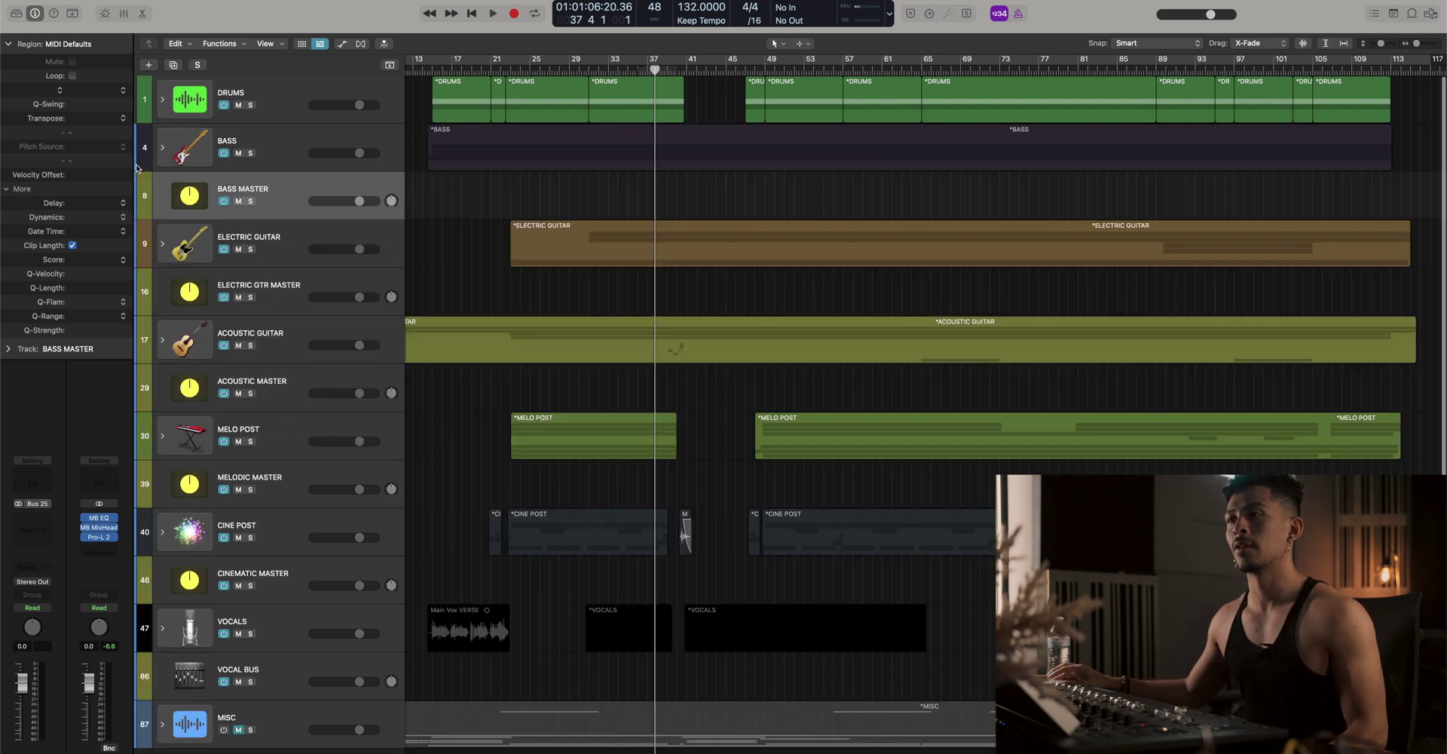
Route MELODIC MASTER, ACOUSTIC MASTER, ELECTRIC GTR MASTER and BASS MASTER together to Bus 26, creating a track for its aux
{"action": "key", "text": "super+Up"}
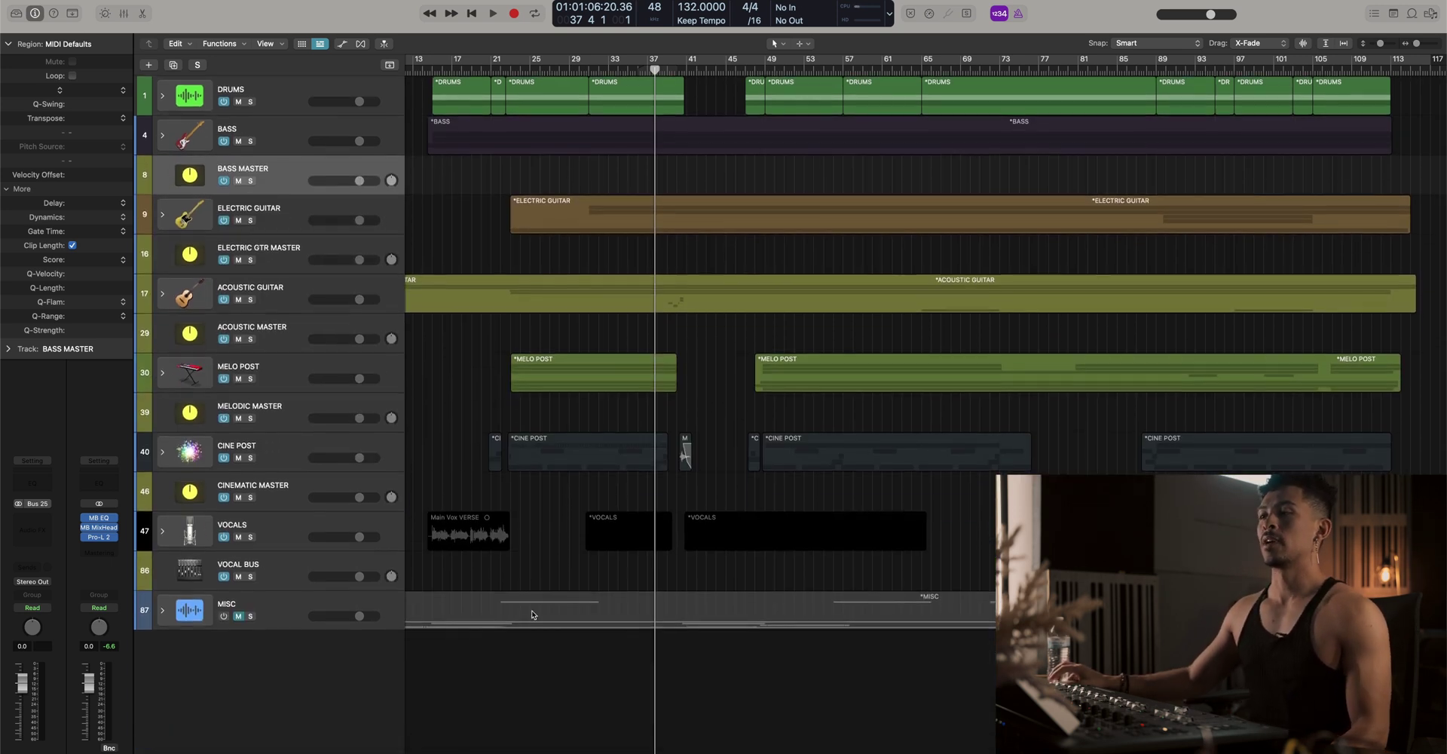
{"action": "key", "text": "super+Down"}
{"action": "left_click", "coordinate": [273, 610]}
{"action": "left_click", "coordinate": [279, 538]}
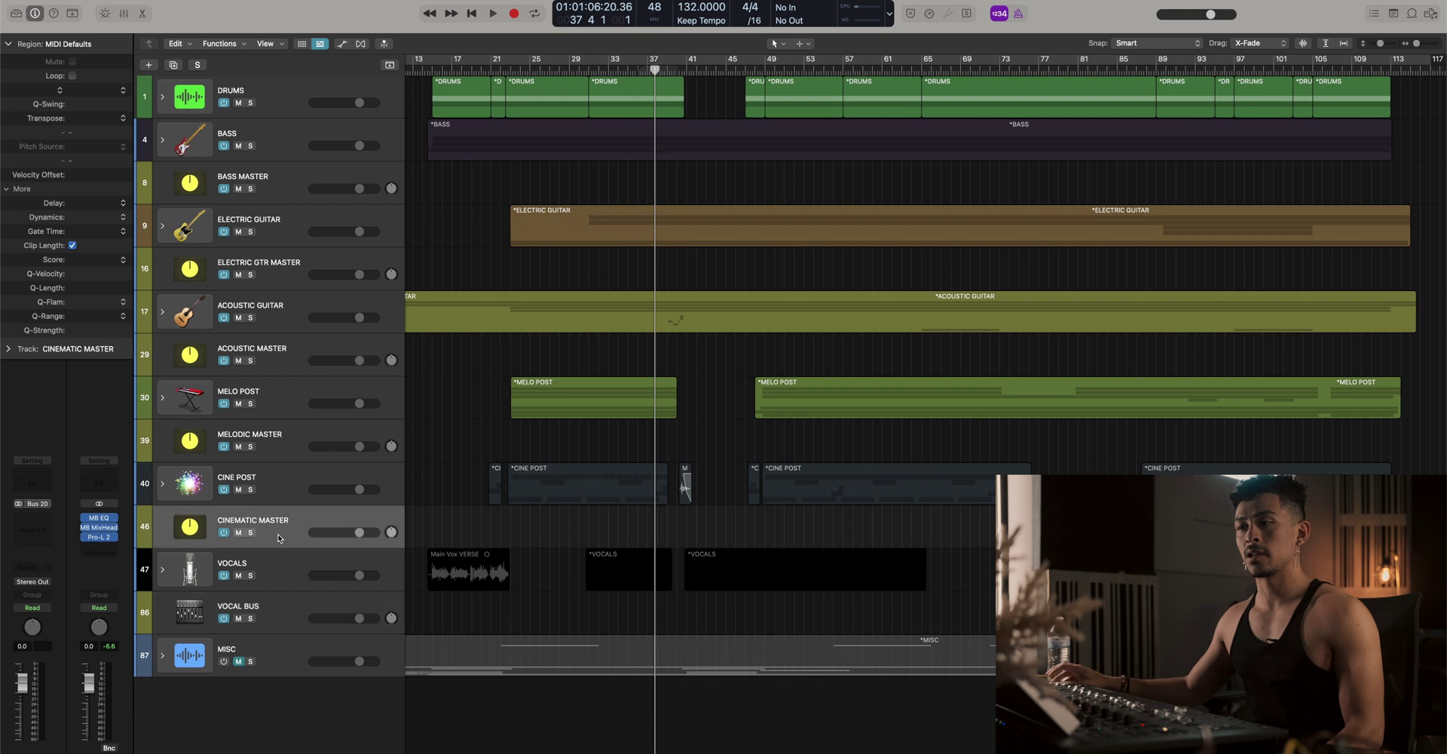
{"action": "left_click", "coordinate": [270, 617]}
{"action": "left_click", "coordinate": [285, 434]}
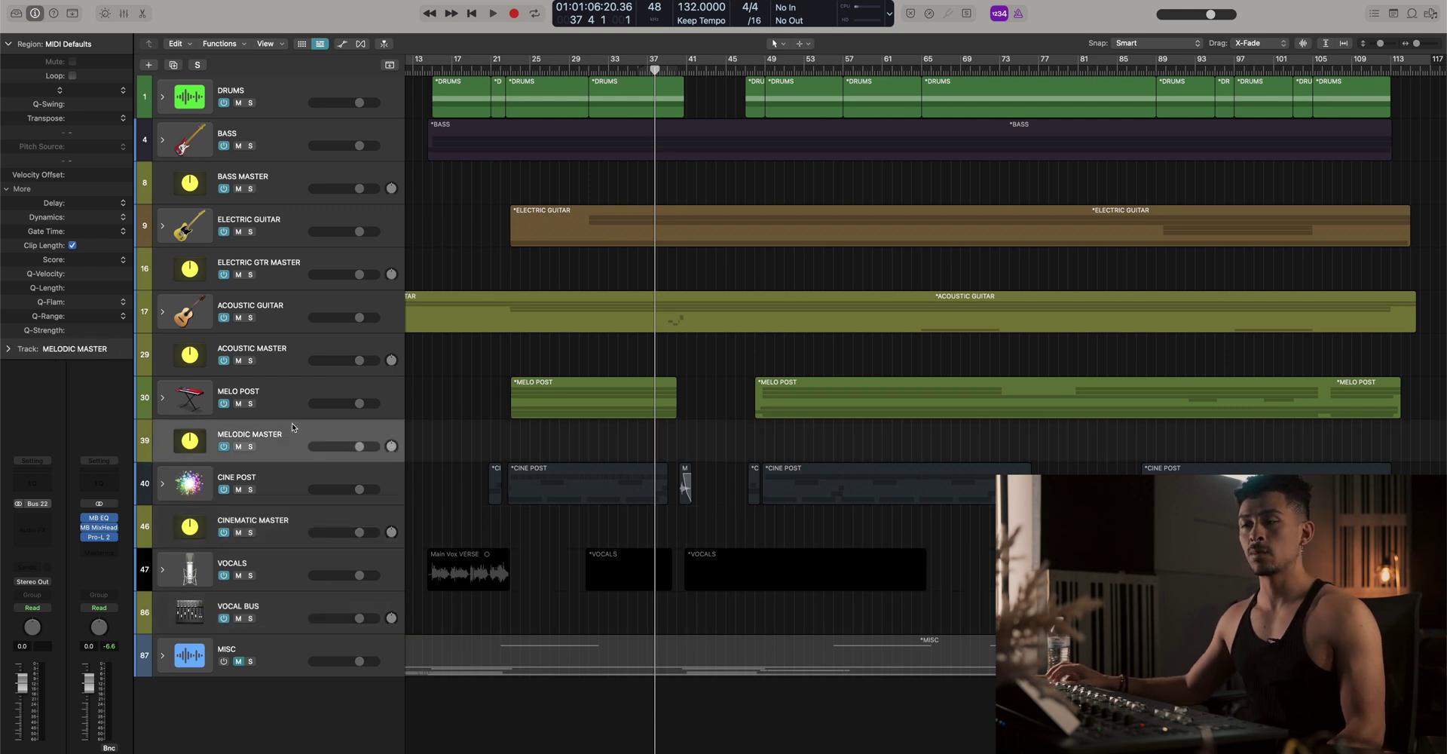
{"action": "left_click", "coordinate": [290, 343], "text": "super"}
{"action": "left_click", "coordinate": [277, 273], "text": "super"}
{"action": "left_click", "coordinate": [276, 188], "text": "super"}
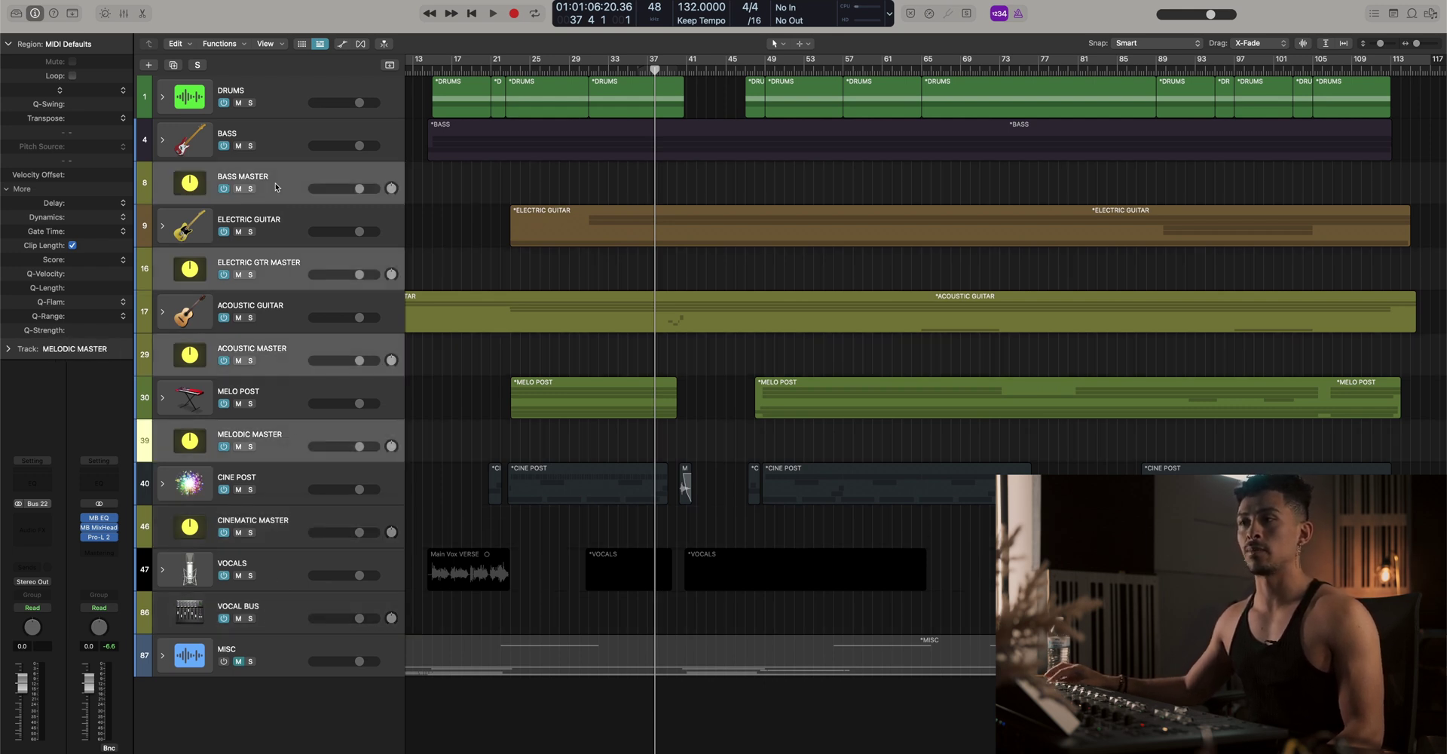
{"action": "left_click", "coordinate": [44, 583]}
{"action": "mouse_move", "coordinate": [60, 632]}
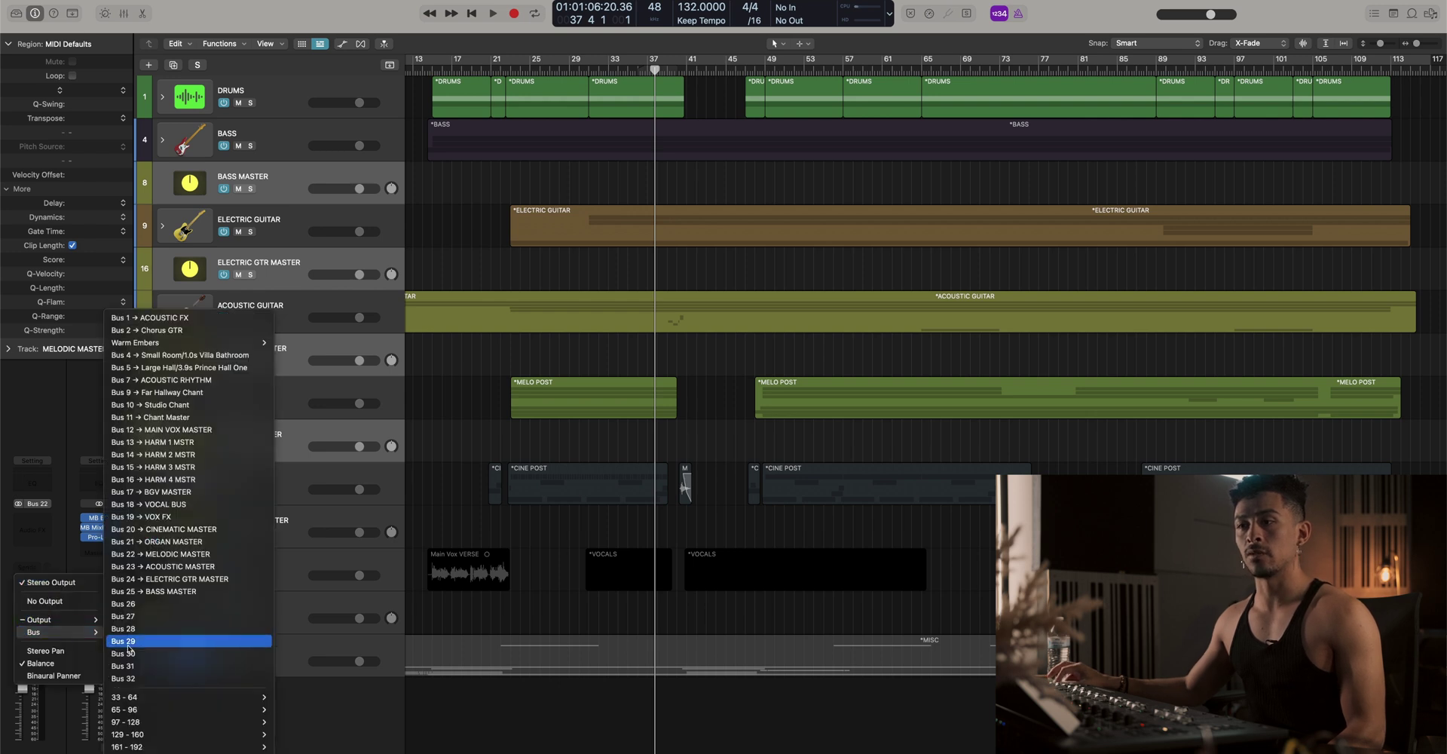
{"action": "left_click", "coordinate": [146, 603]}
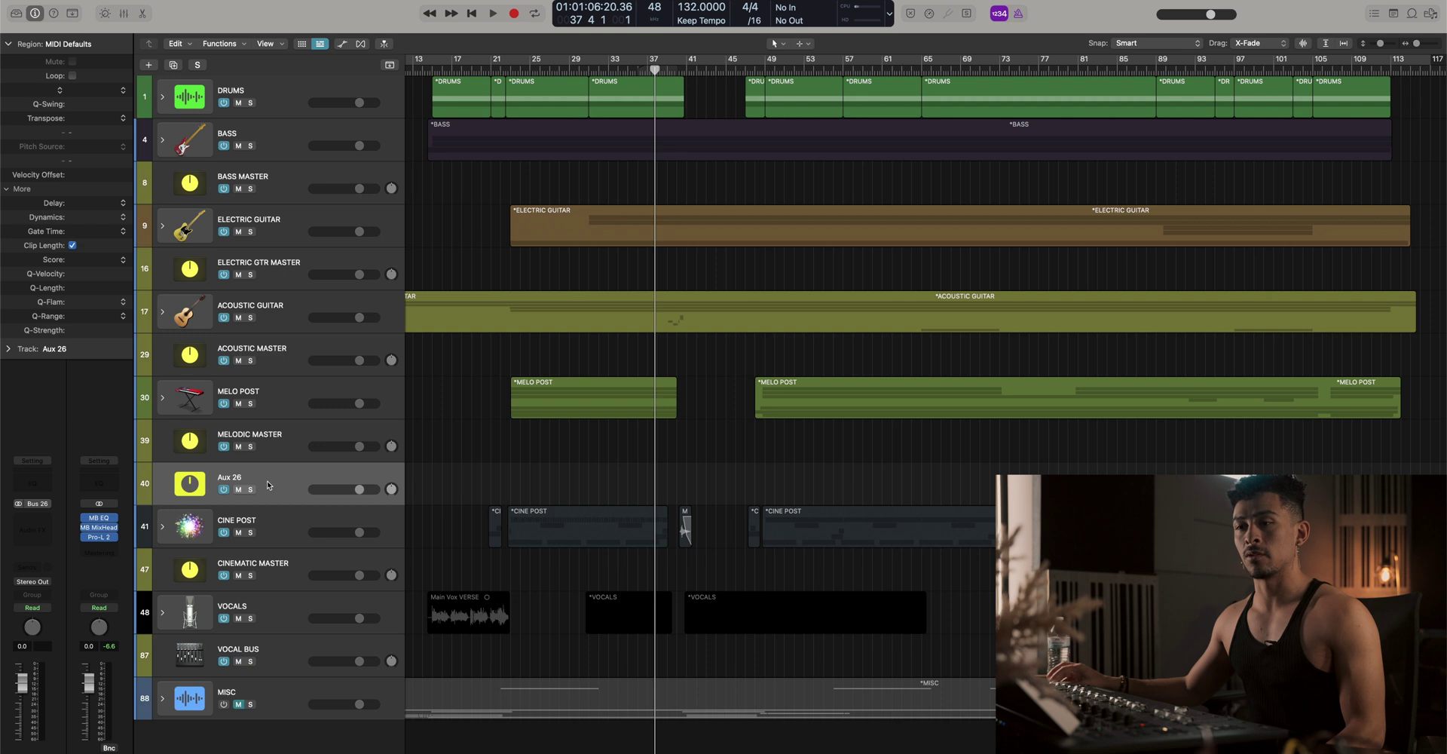
Move the Aux 26 track directly below VOCAL BUS and hide the MISC stack
{"action": "left_click_drag", "start_coordinate": [274, 478], "coordinate": [257, 673]}
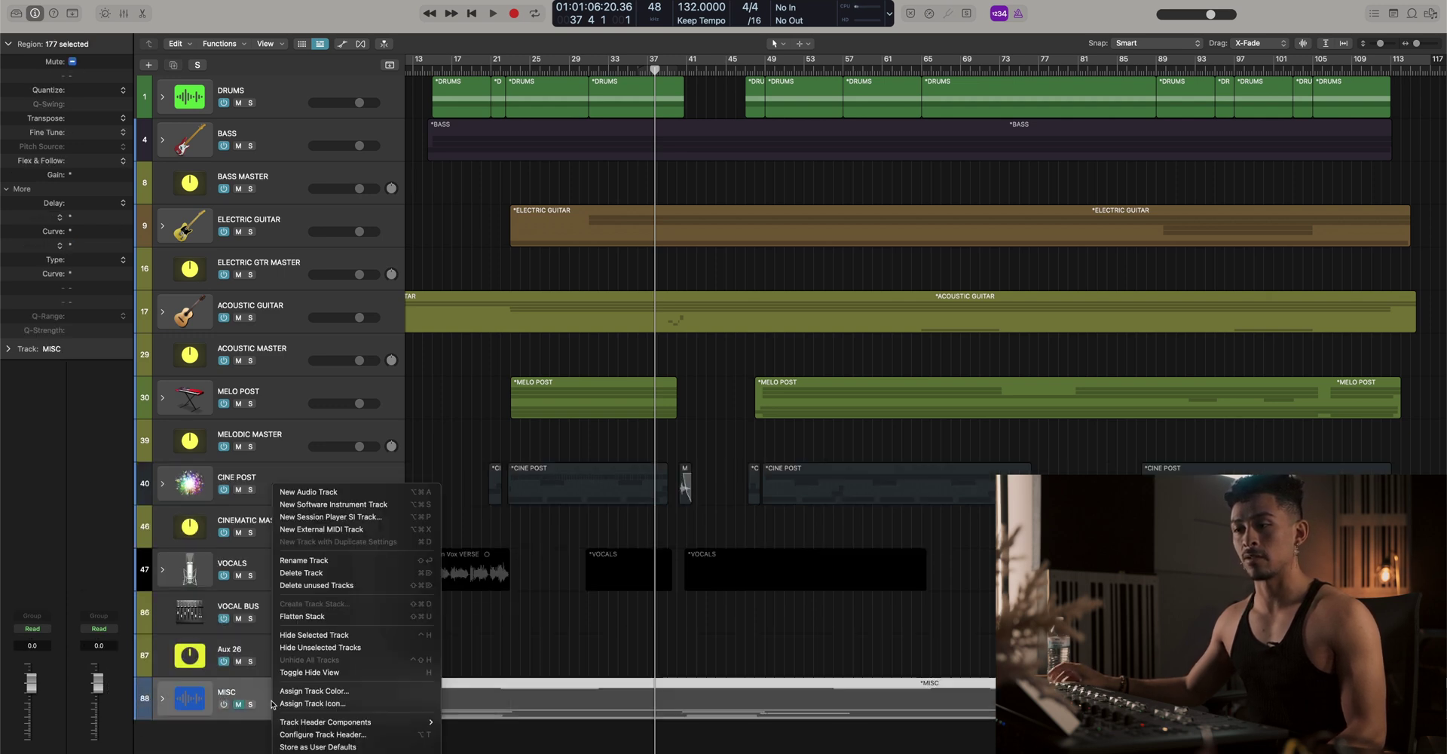
{"action": "right_click", "coordinate": [269, 706]}
{"action": "left_click", "coordinate": [323, 635]}
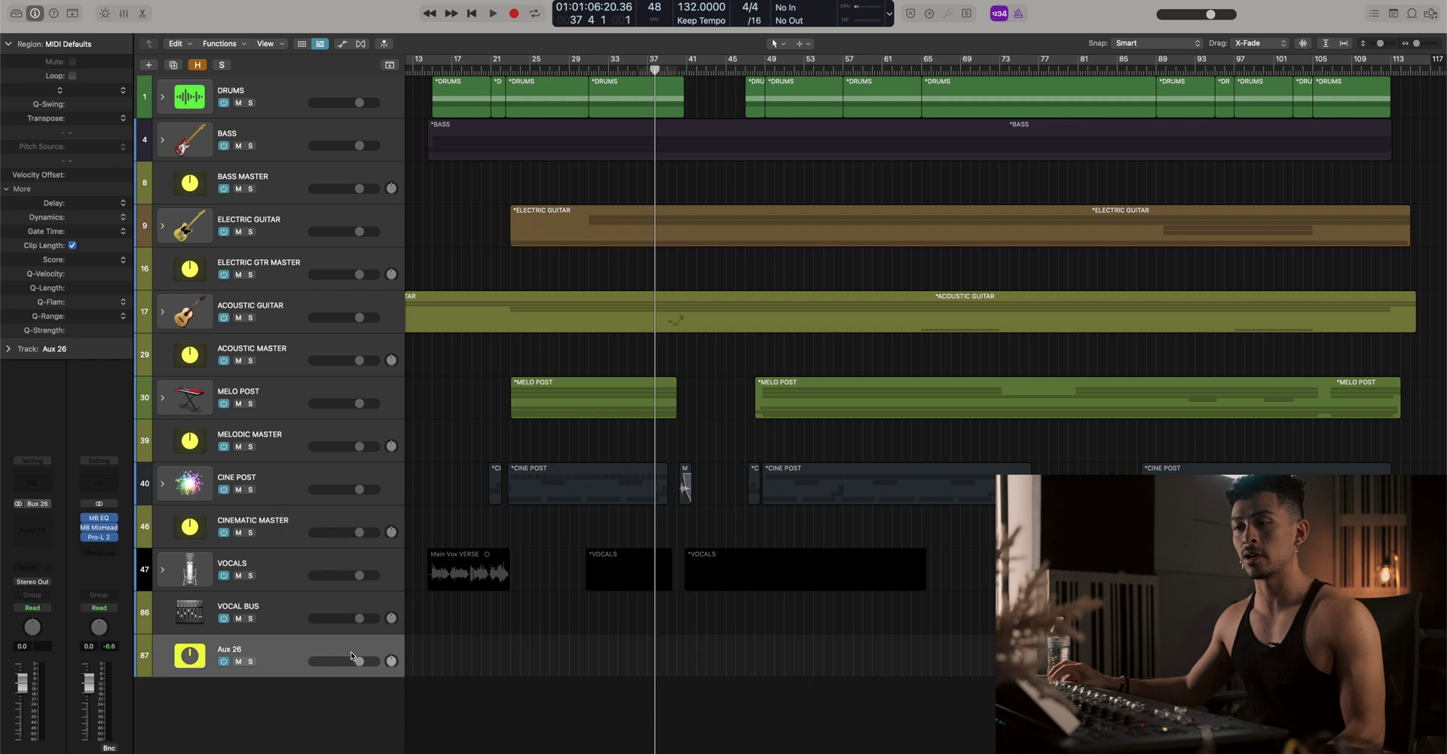
Rename the Aux 26 track INSTRUMENT BUS
{"action": "double_click", "coordinate": [238, 697]}
{"action": "type", "text": "MIX BU"}
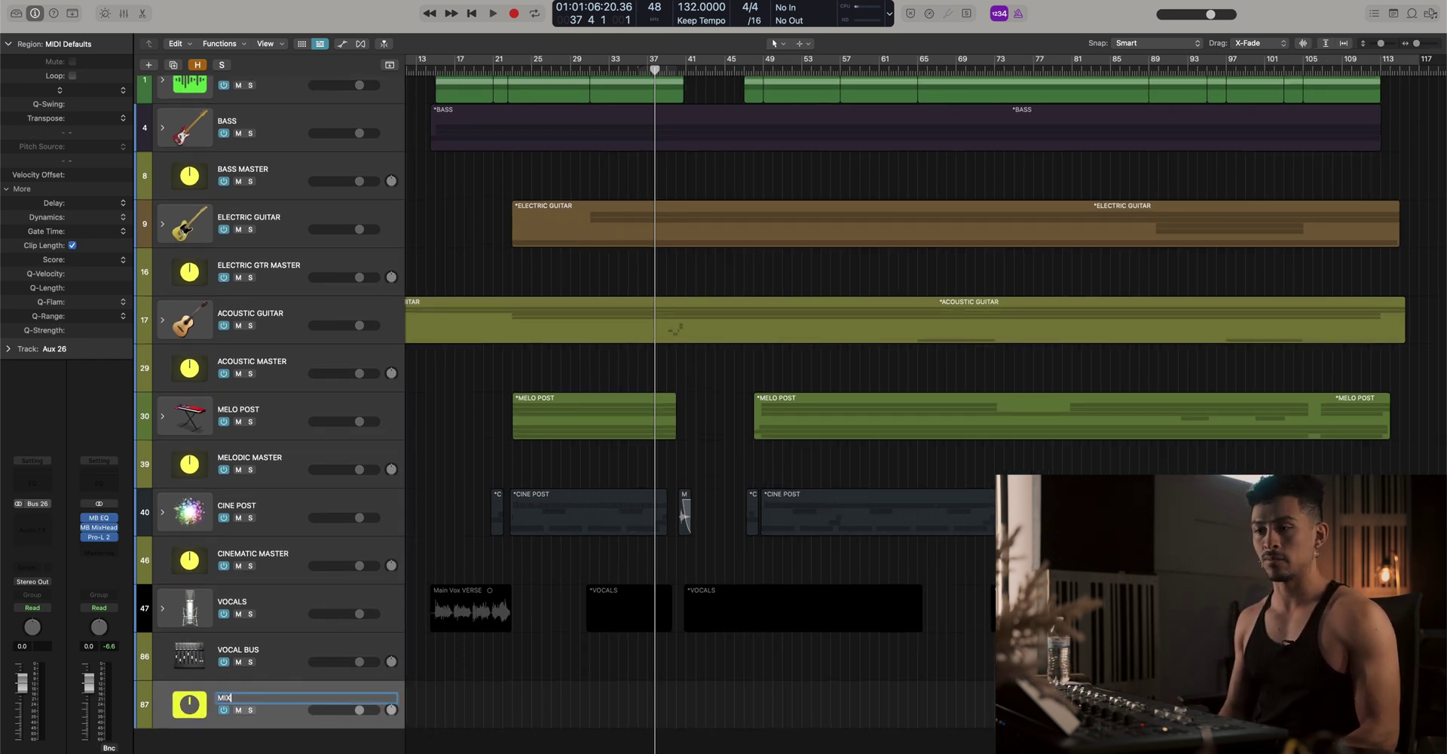
{"action": "key", "text": "BackSpace"}
{"action": "key", "text": "BackSpace"}
{"action": "key", "text": "BackSpace"}
{"action": "type", "text": "INSTRUMENT BUS"}
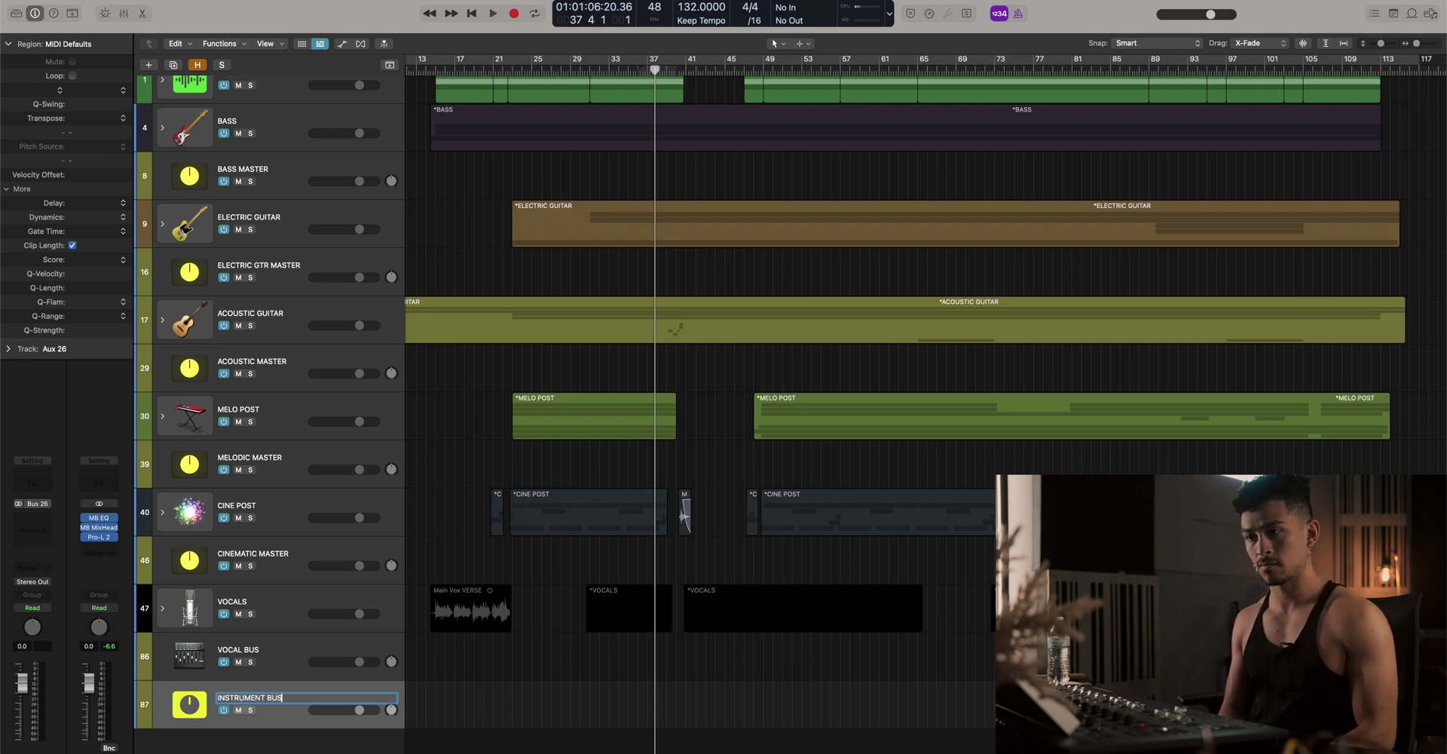
{"action": "key", "text": "Return"}
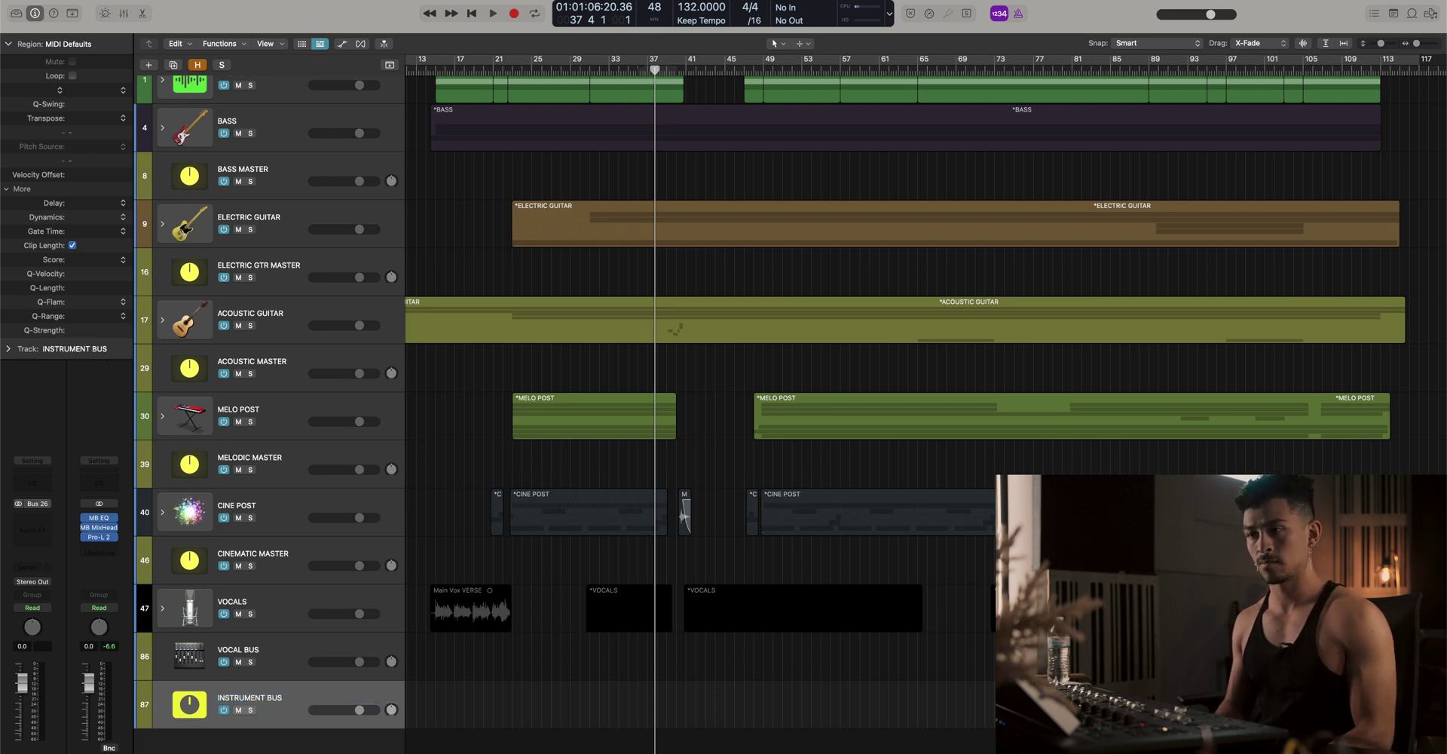
Route VOCAL BUS and INSTRUMENT BUS to Bus 27 and create a track for its aux
{"action": "left_click", "coordinate": [275, 665], "text": "shift"}
{"action": "left_click", "coordinate": [41, 584]}
{"action": "mouse_move", "coordinate": [49, 633]}
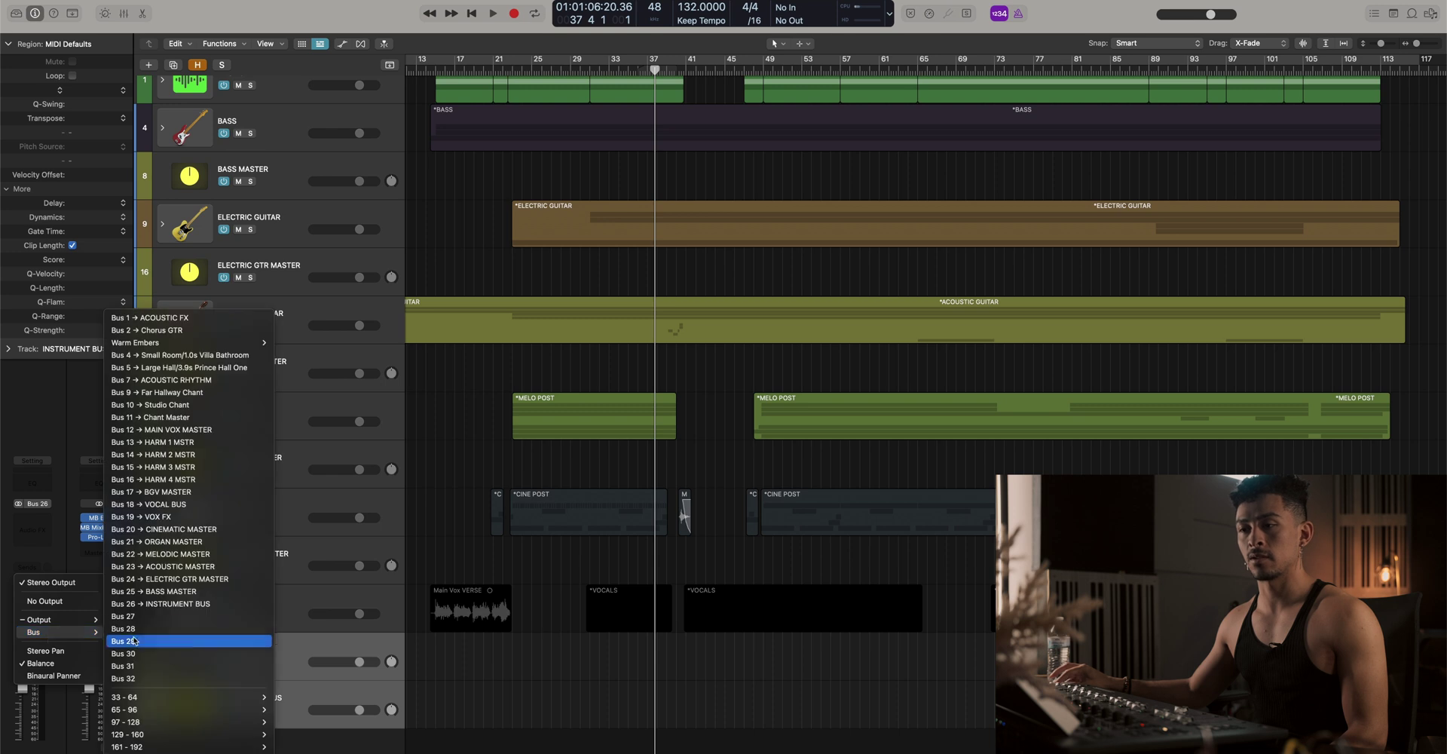
{"action": "left_click", "coordinate": [153, 631]}
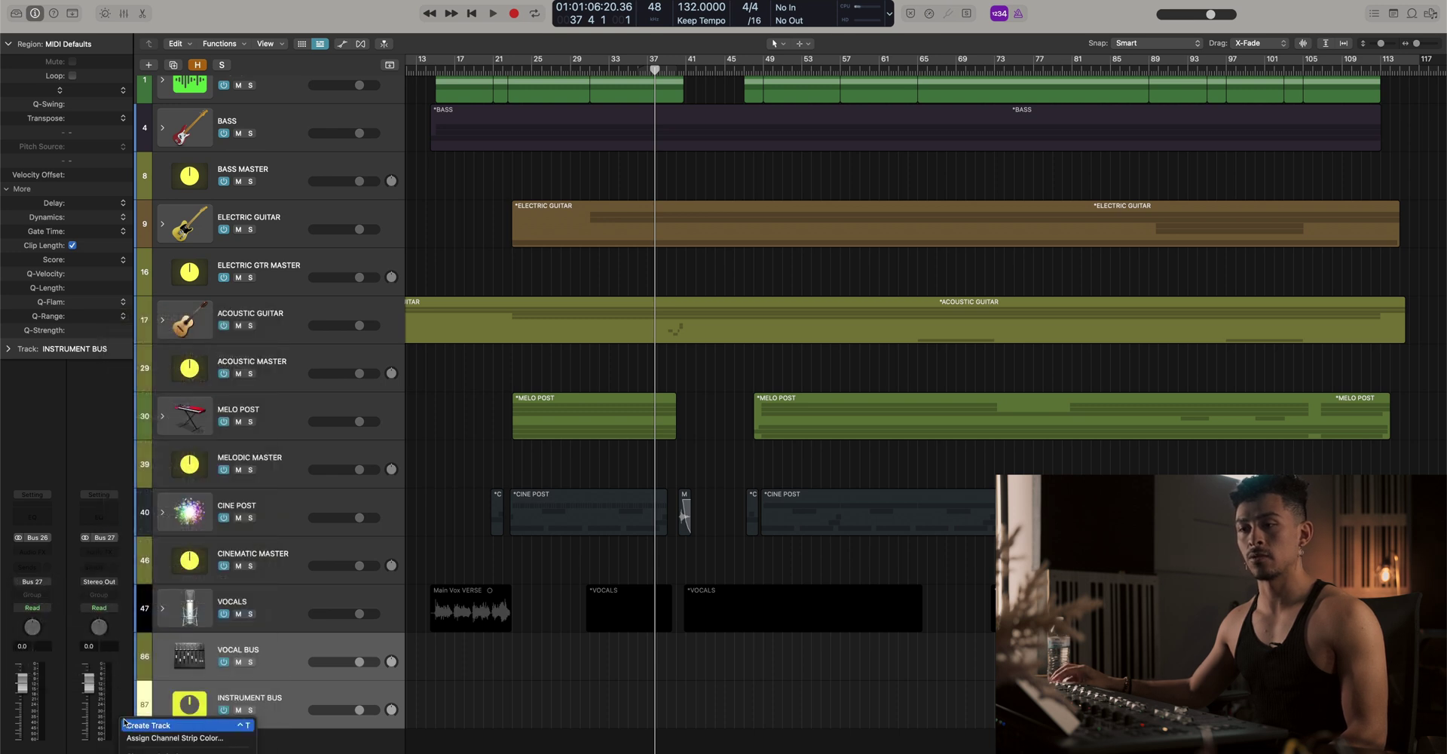
Rename the Aux 27 track MIX BUS
{"action": "double_click", "coordinate": [223, 742]}
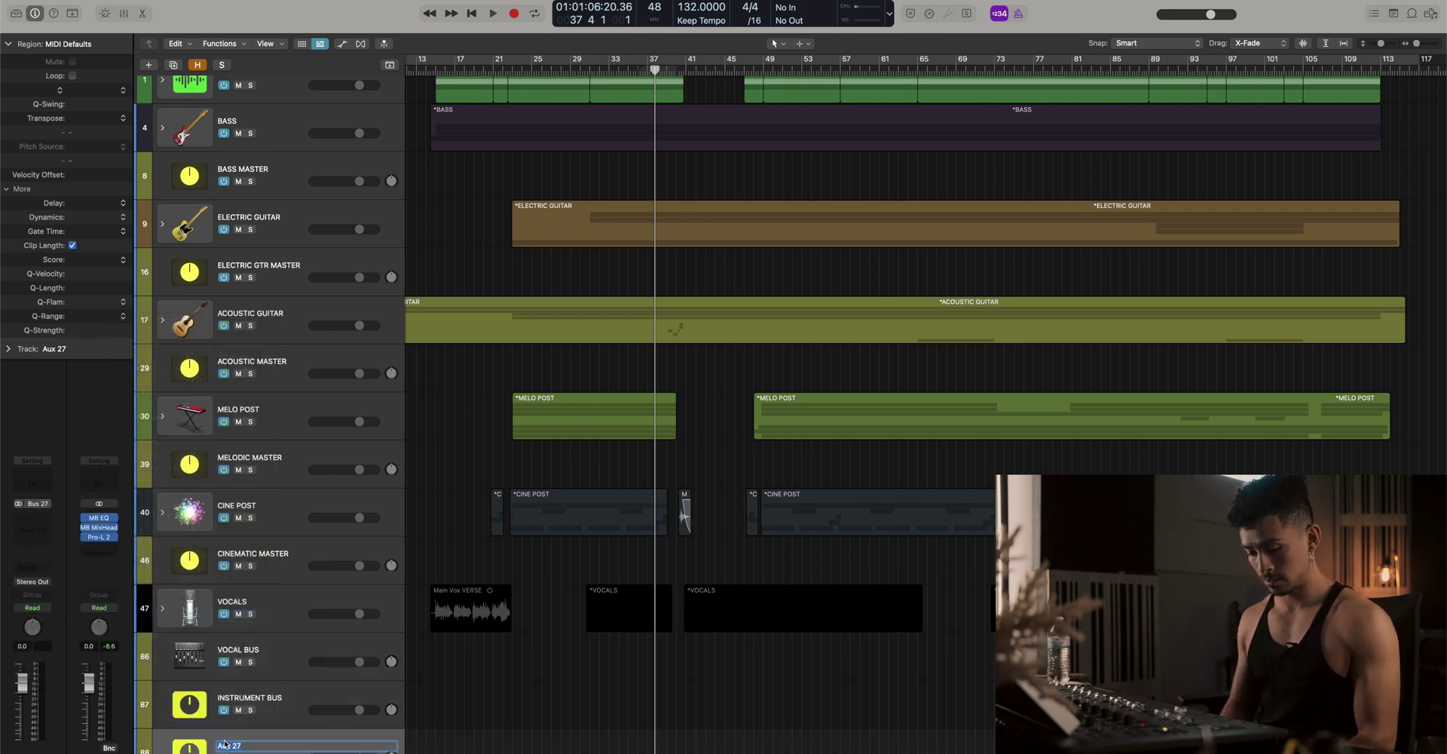
{"action": "type", "text": "MIX BUS"}
{"action": "key", "text": "Return"}
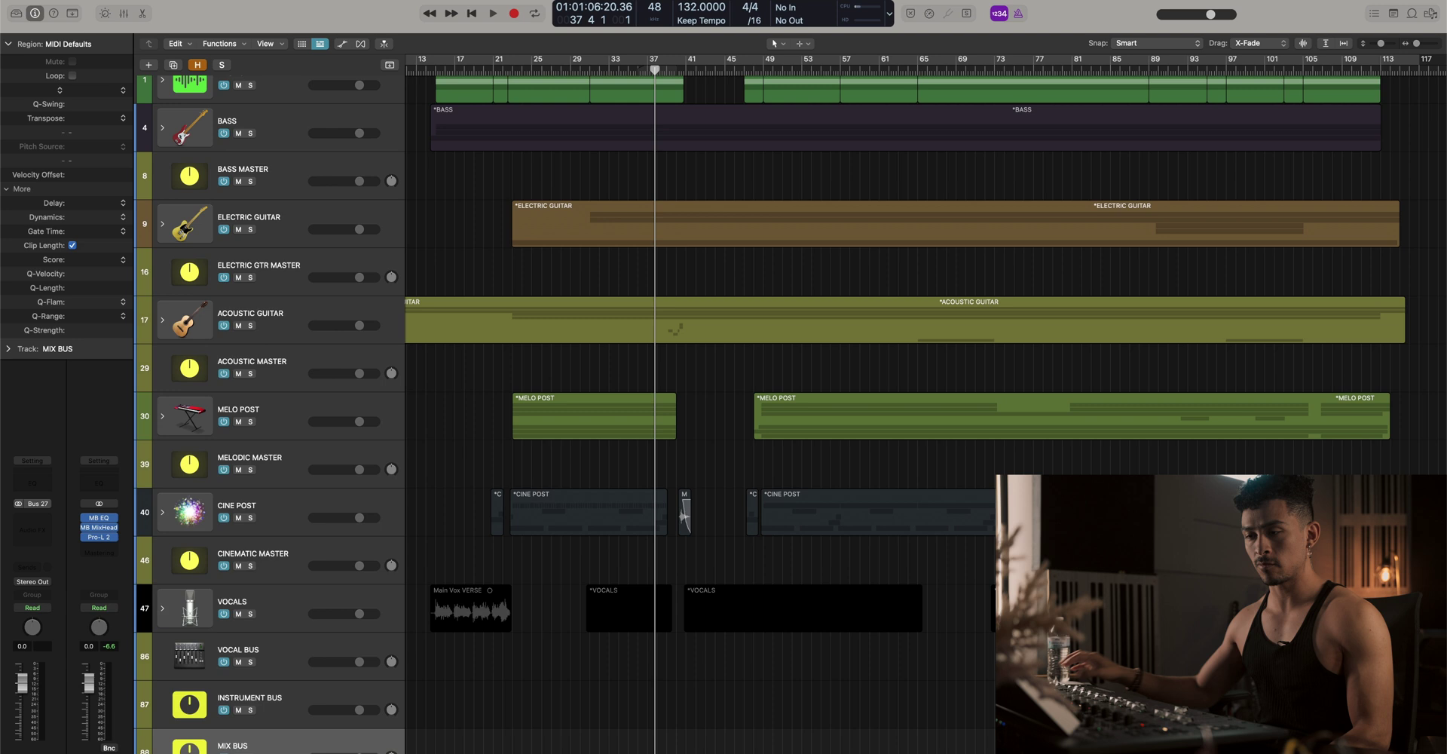
Change the track icons of INSTRUMENT BUS and MIX BUS to the mixer icon used by VOCAL BUS
{"action": "scroll", "coordinate": [290, 715], "scroll_direction": "down", "scroll_amount": 1}
{"action": "scroll", "coordinate": [289, 714], "scroll_direction": "down", "scroll_amount": 1}
{"action": "left_click", "coordinate": [277, 664]}
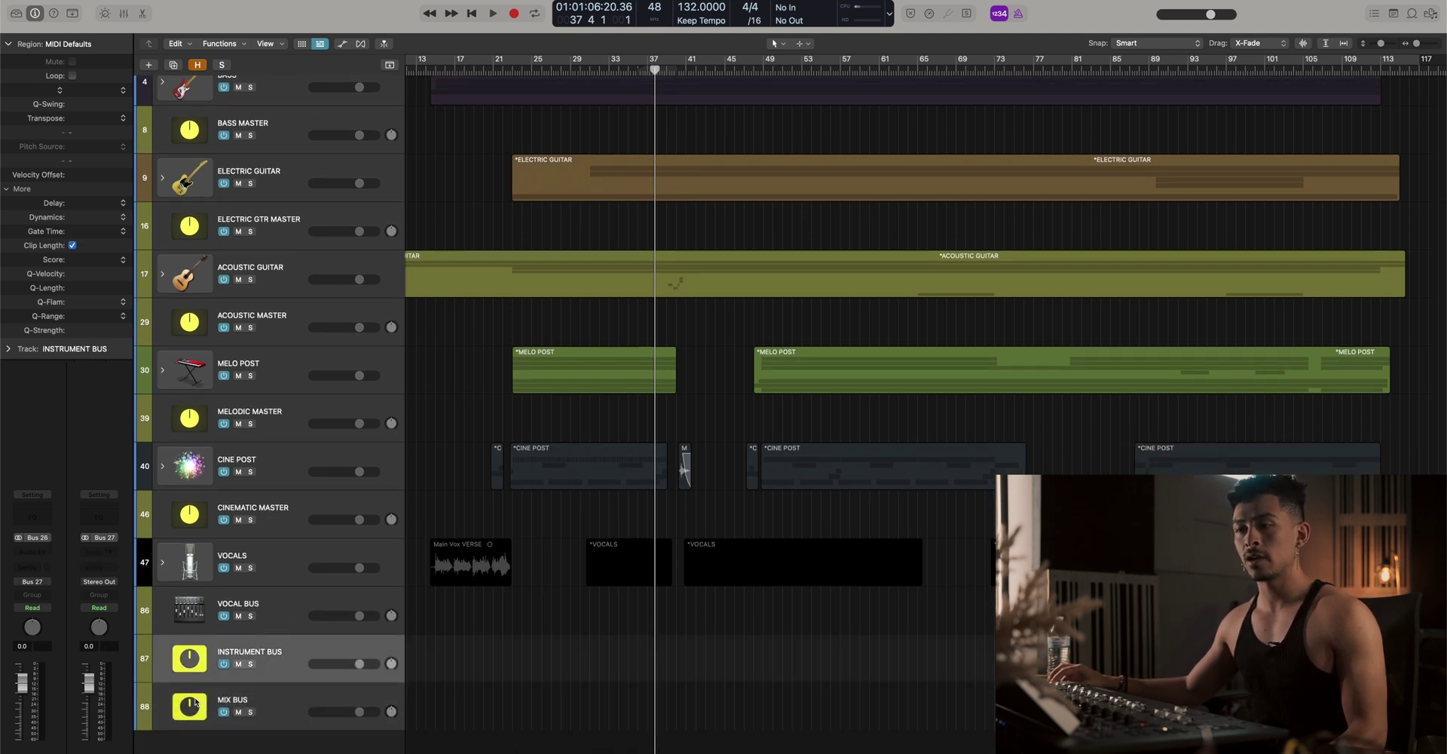
{"action": "left_click", "coordinate": [266, 708], "text": "shift"}
{"action": "right_click", "coordinate": [191, 707]}
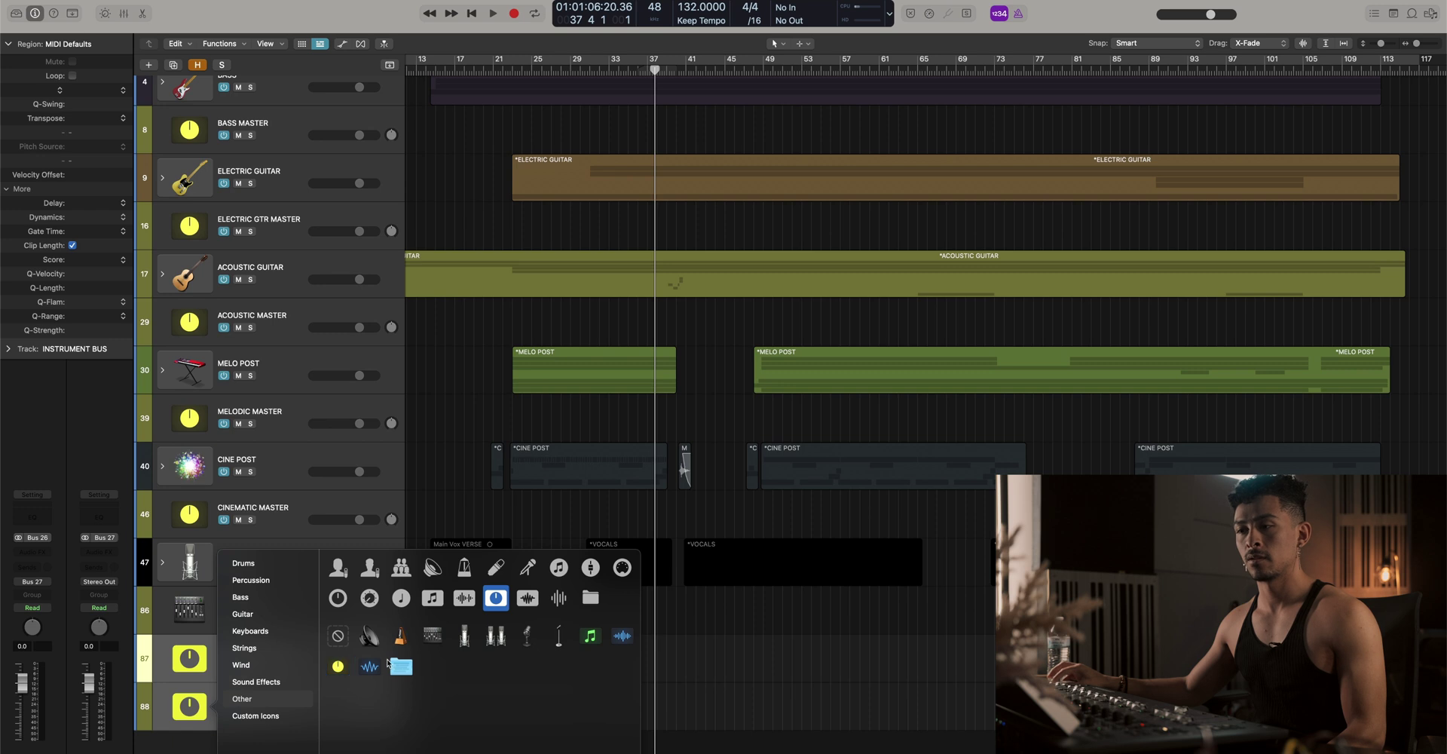
{"action": "left_click", "coordinate": [417, 639]}
{"action": "right_click", "coordinate": [177, 697]}
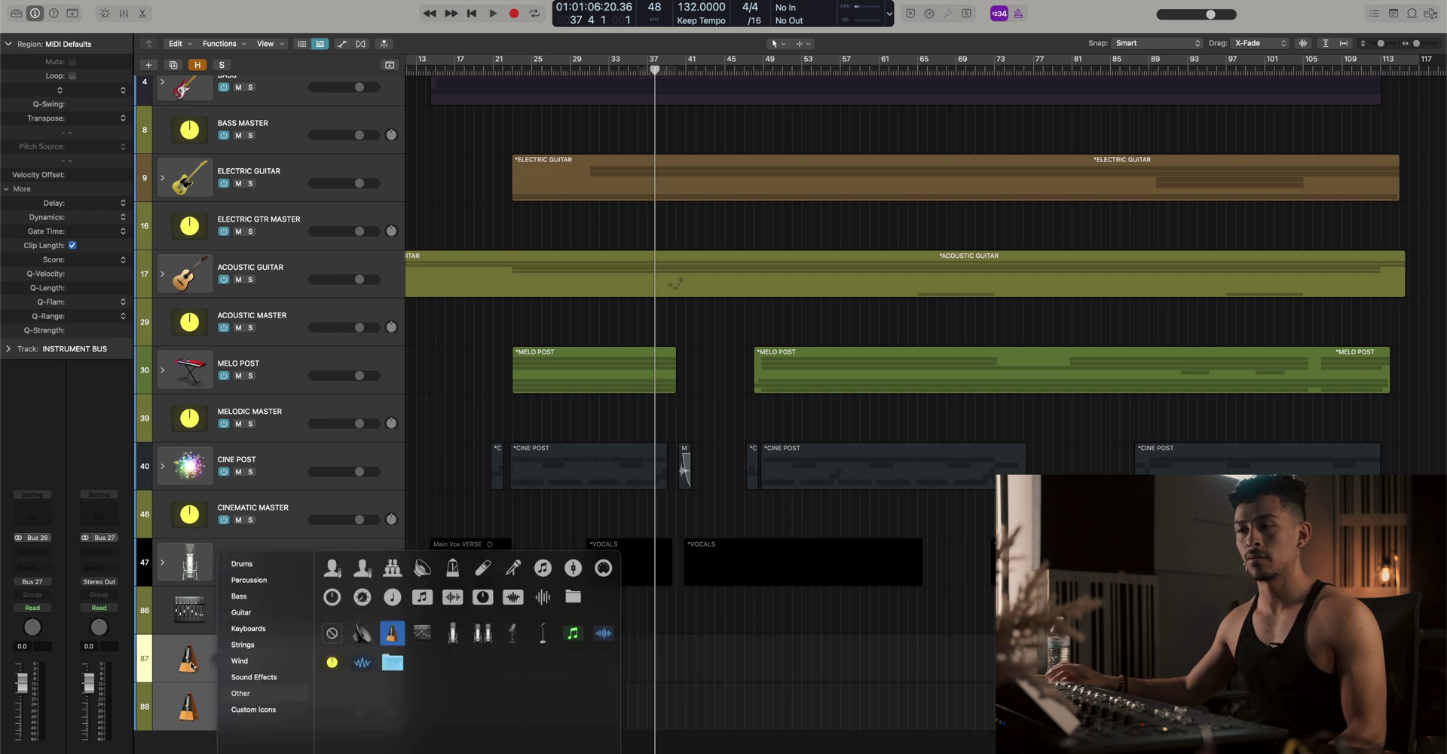
{"action": "left_click", "coordinate": [434, 632]}
Expand the BASS, ELECTRIC GUITAR and ACOUSTIC GUITAR stacks
{"action": "scroll", "coordinate": [402, 461], "scroll_direction": "down", "scroll_amount": 3}
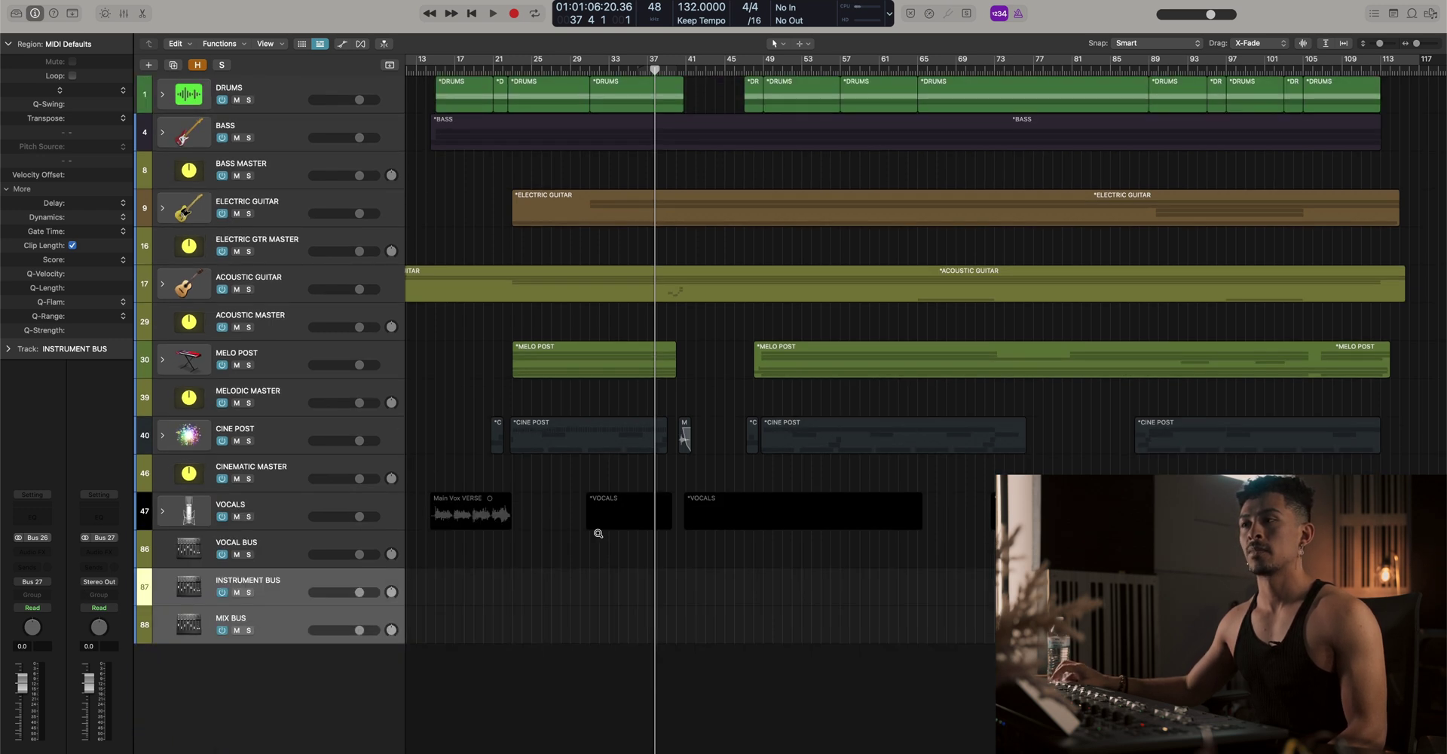
{"action": "scroll", "coordinate": [595, 529], "scroll_direction": "up", "scroll_amount": 1}
{"action": "left_click", "coordinate": [162, 136]}
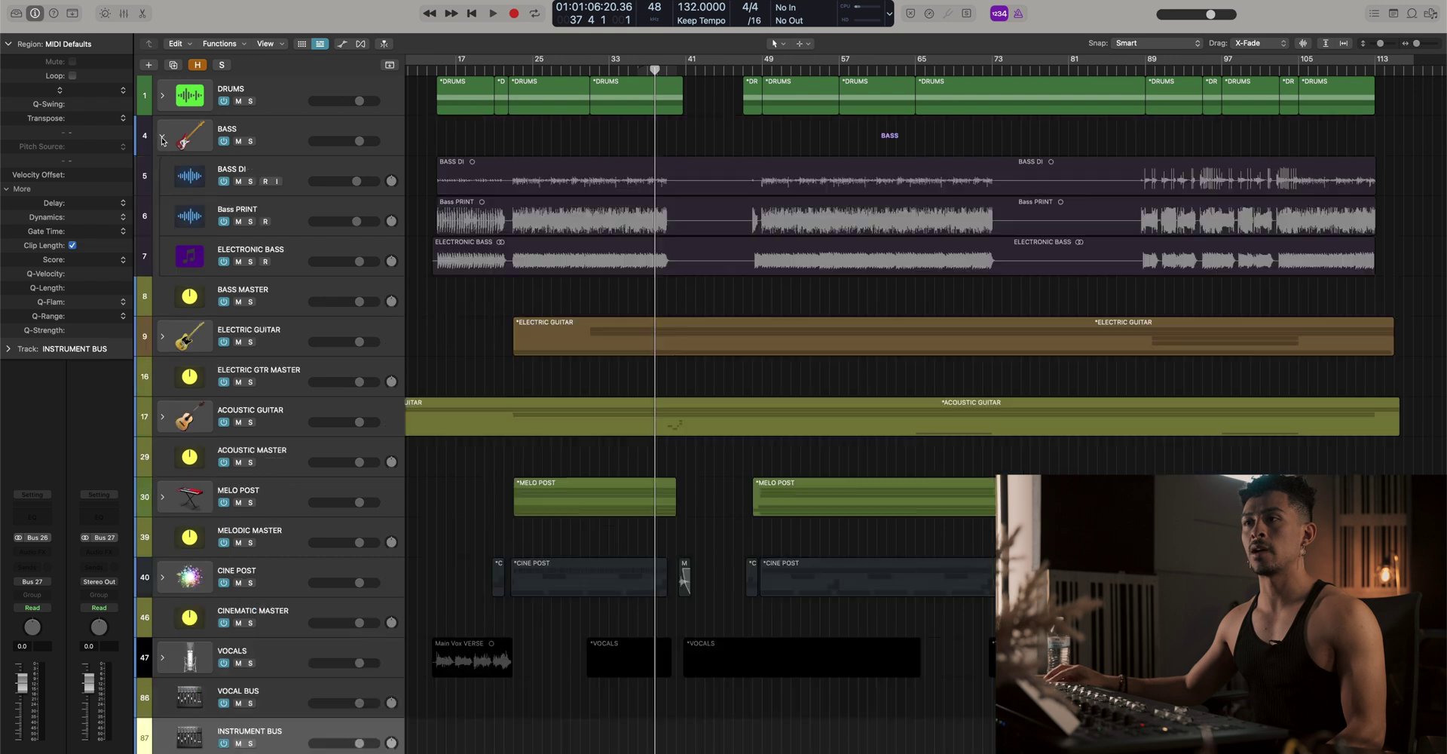
{"action": "left_click", "coordinate": [162, 336]}
{"action": "scroll", "coordinate": [162, 452], "scroll_direction": "down", "scroll_amount": 2}
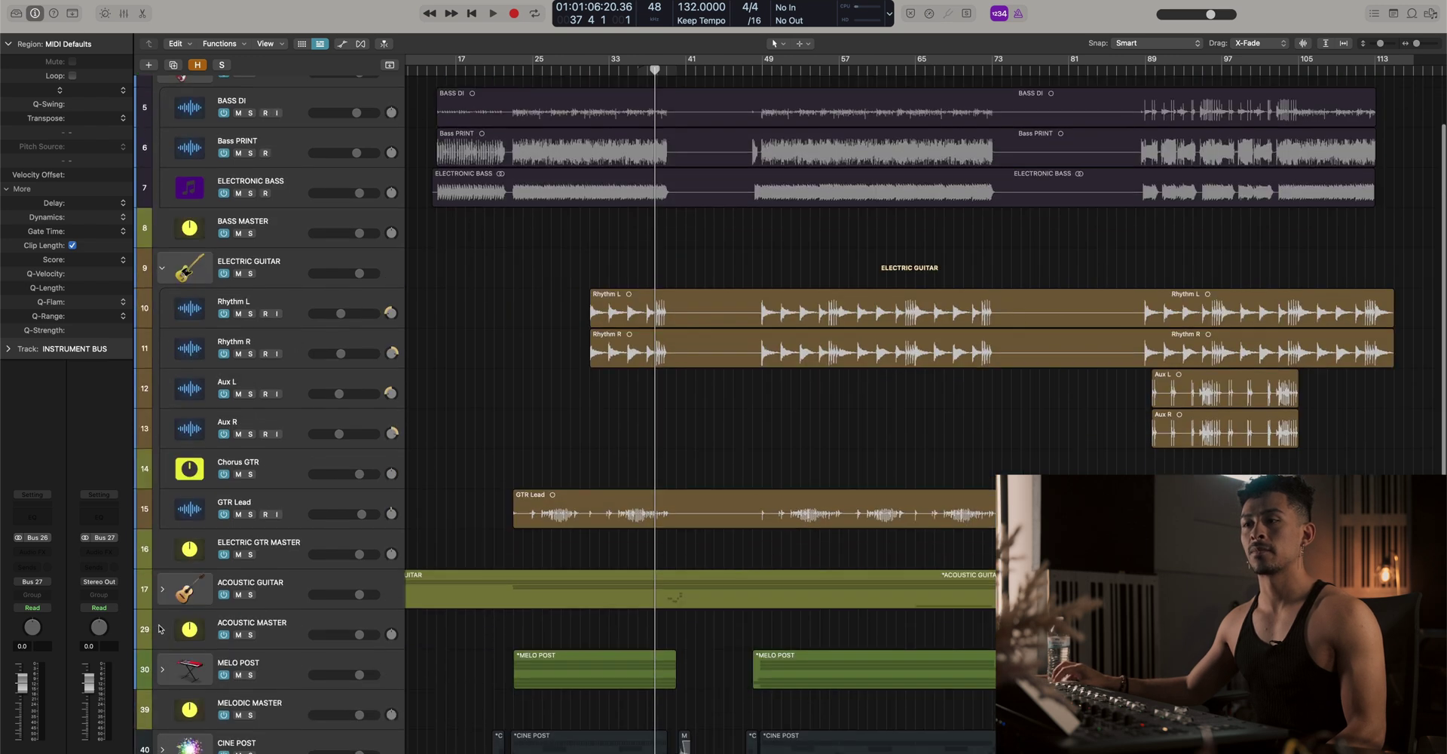
{"action": "left_click", "coordinate": [162, 589]}
{"action": "scroll", "coordinate": [162, 595], "scroll_direction": "down", "scroll_amount": 10}
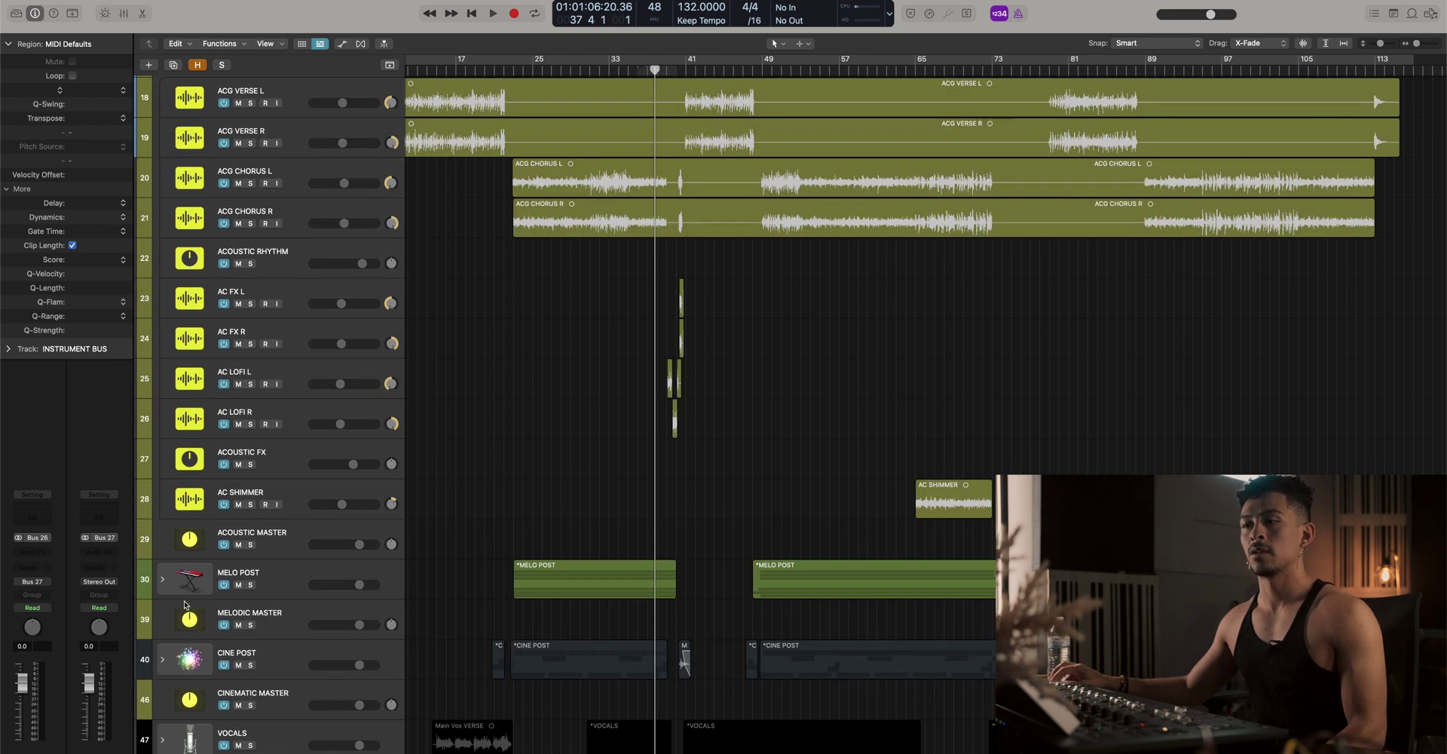
Expand the MELO POST, CINE POST and VOCALS stacks and shrink the track rows
{"action": "left_click", "coordinate": [162, 578]}
{"action": "scroll", "coordinate": [193, 649], "scroll_direction": "down", "scroll_amount": 9}
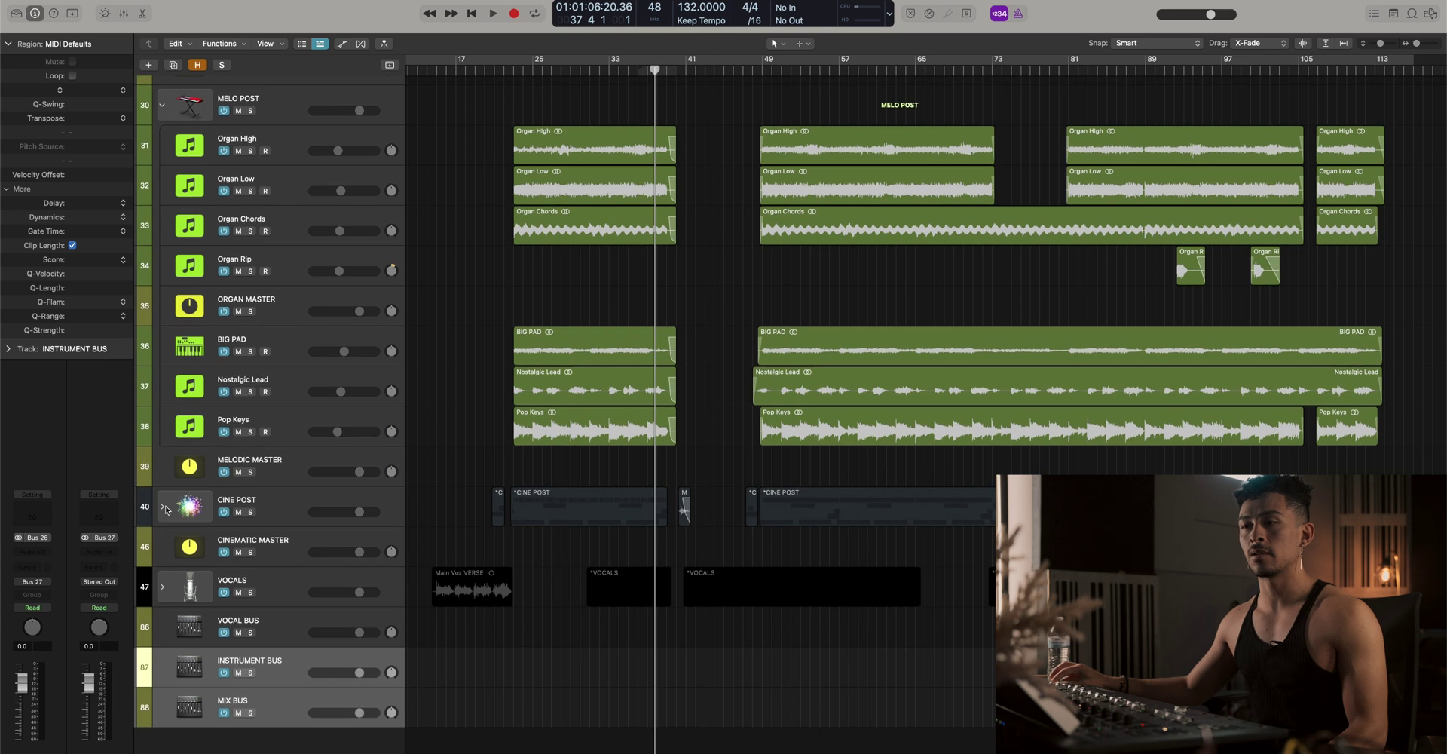
{"action": "left_click", "coordinate": [162, 502]}
{"action": "scroll", "coordinate": [185, 542], "scroll_direction": "down", "scroll_amount": 4}
{"action": "left_click", "coordinate": [162, 582]}
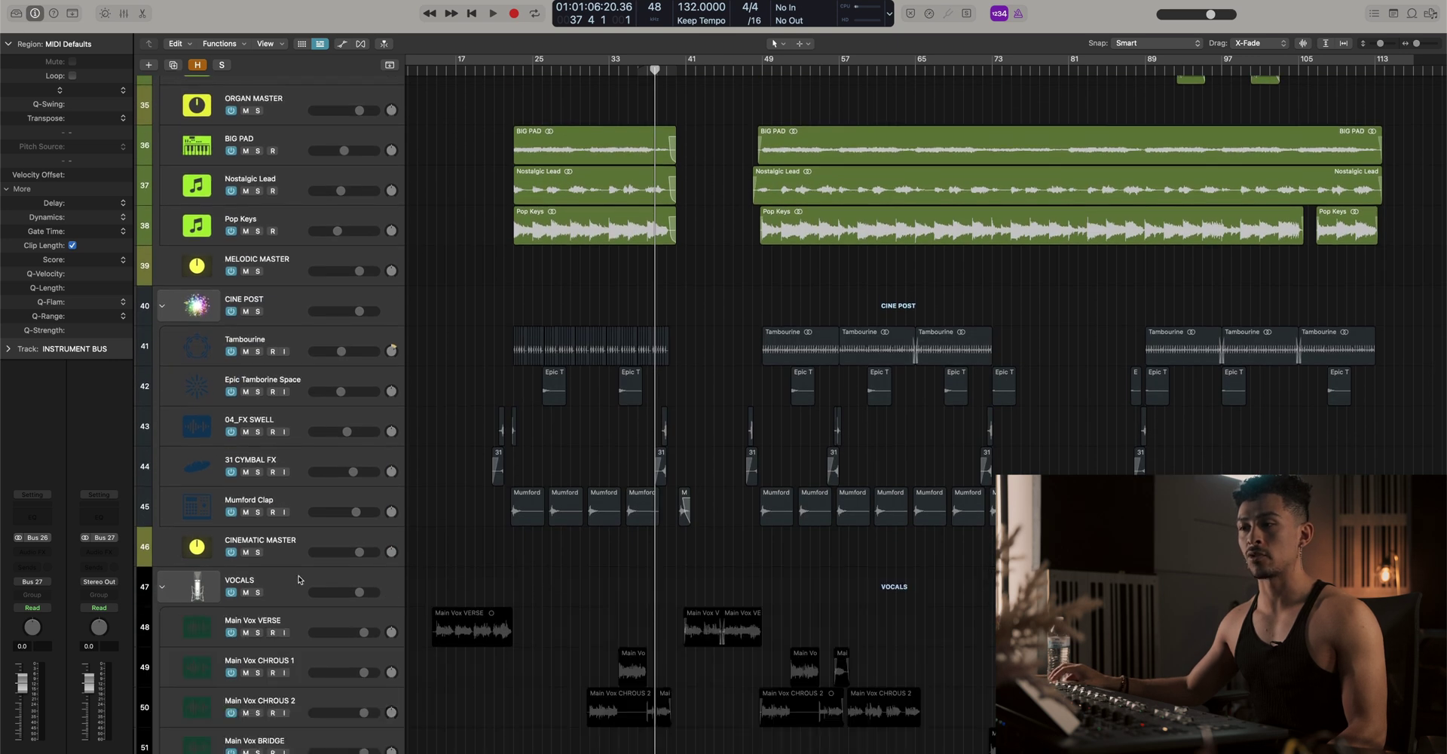
{"action": "scroll", "coordinate": [300, 580], "scroll_direction": "down", "scroll_amount": 8}
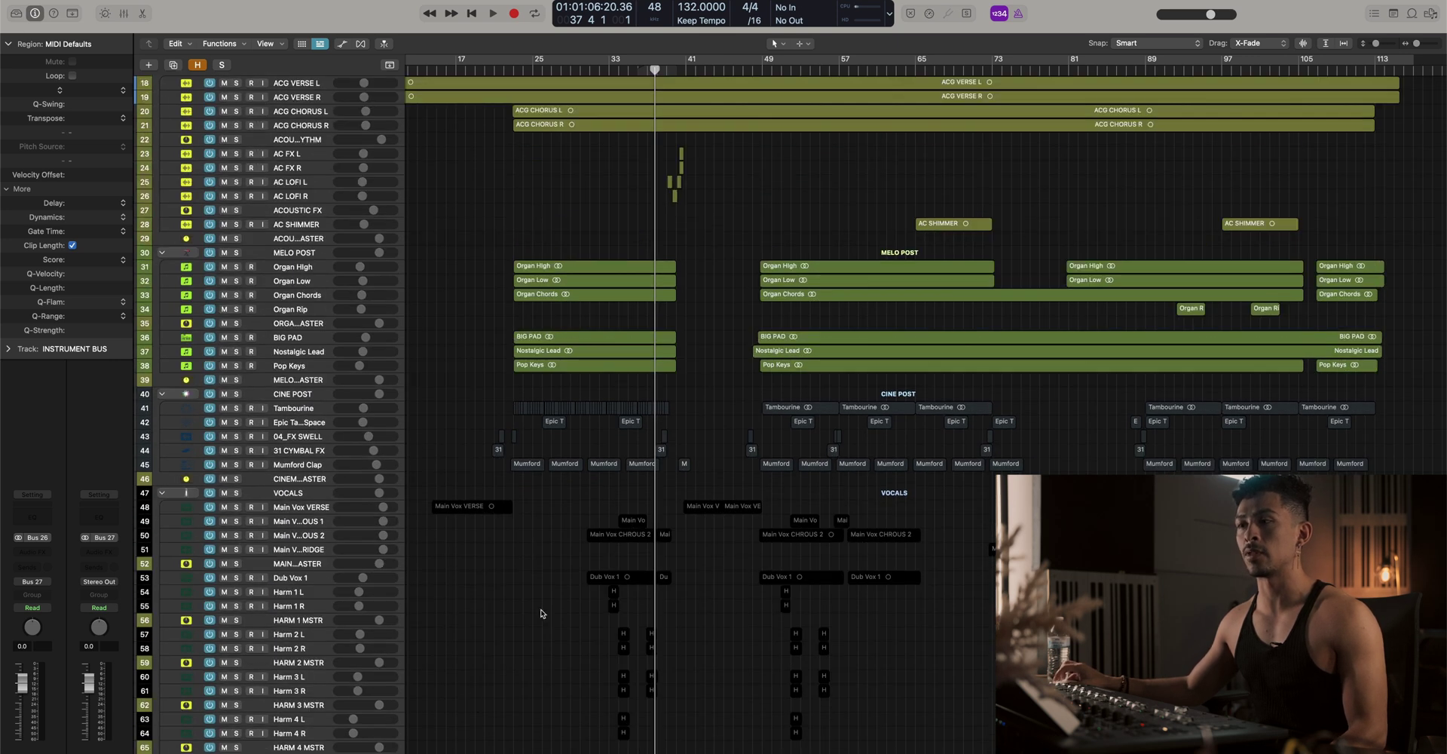
{"action": "scroll", "coordinate": [521, 588], "scroll_direction": "down", "scroll_amount": 8}
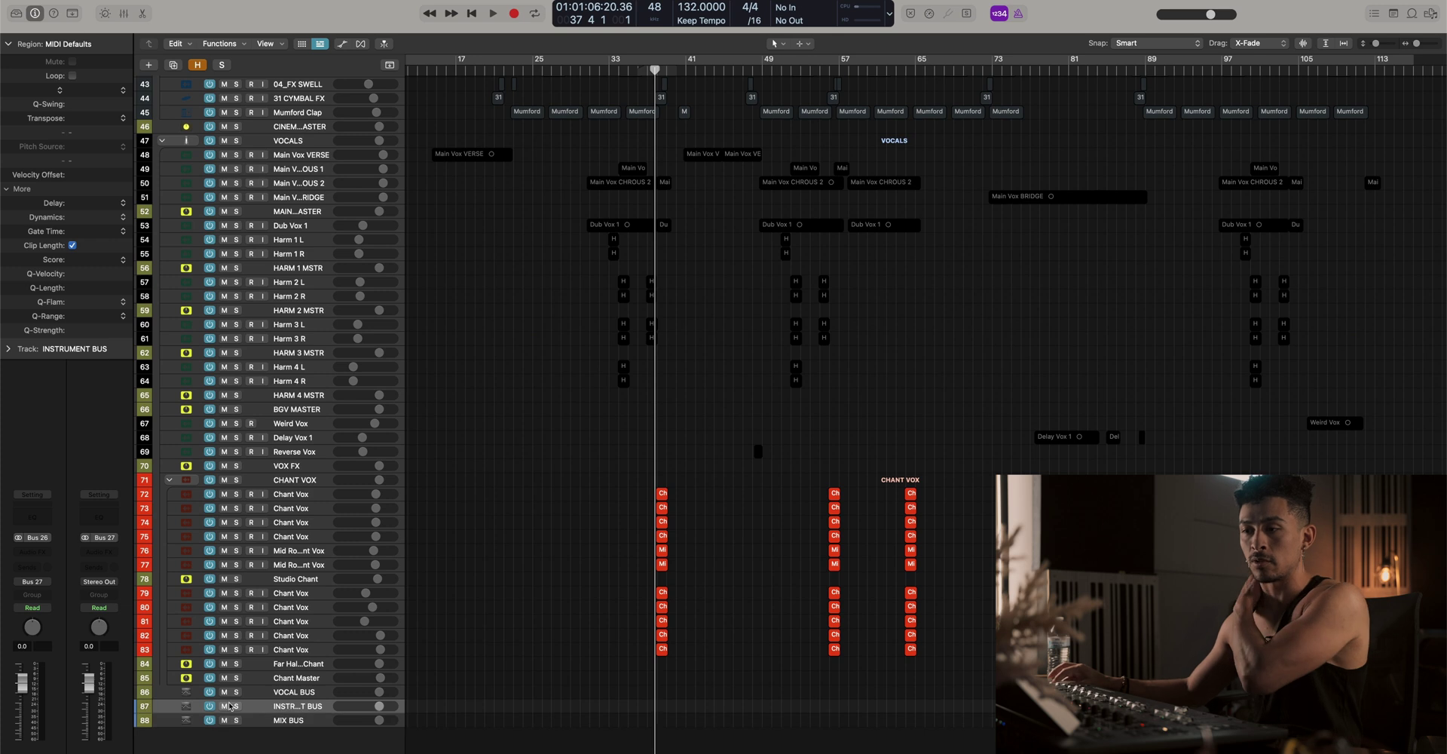
Solo INSTRUMENT BUS and examine which tracks remain audible throughout the arrangement, especially those in the CINE POST stack
{"action": "left_click", "coordinate": [232, 707]}
{"action": "scroll", "coordinate": [583, 595], "scroll_direction": "up", "scroll_amount": 7}
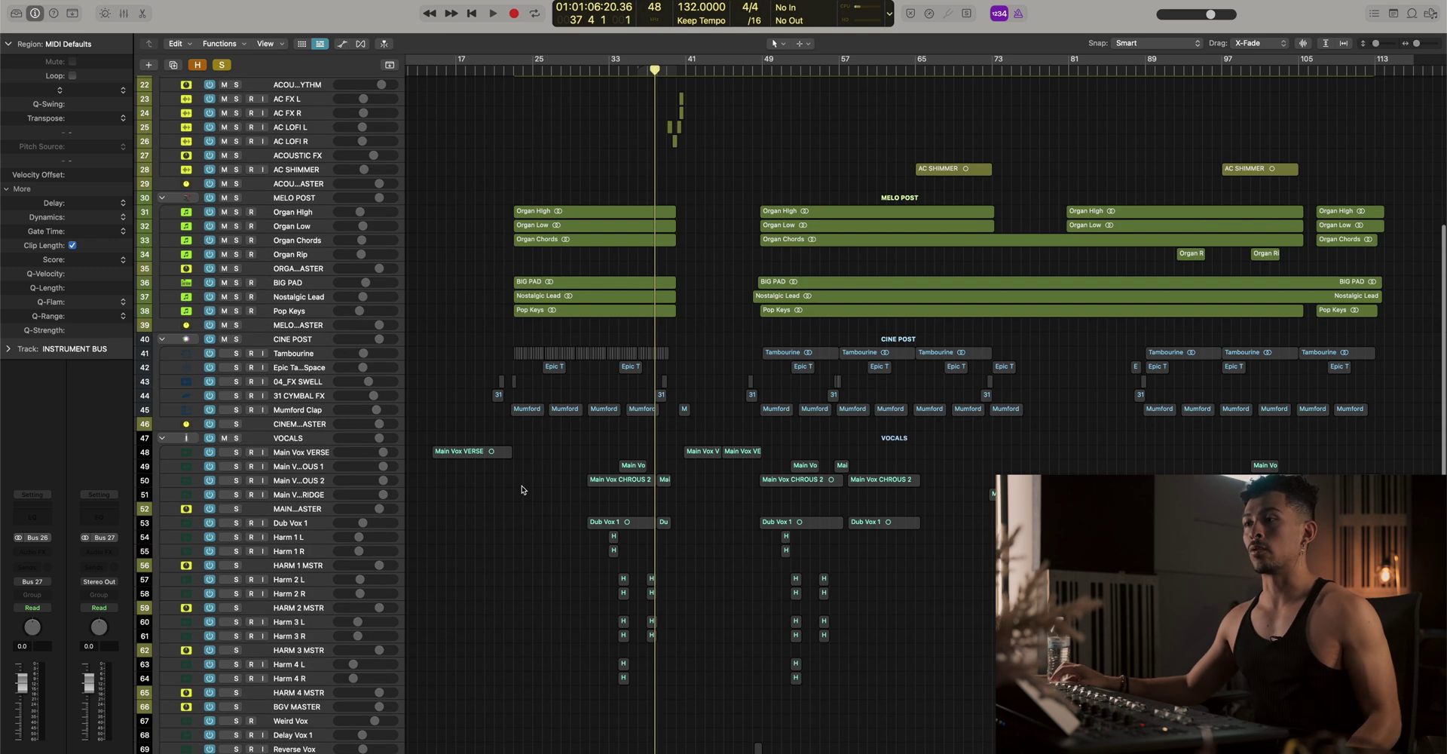
{"action": "scroll", "coordinate": [530, 551], "scroll_direction": "up", "scroll_amount": 6}
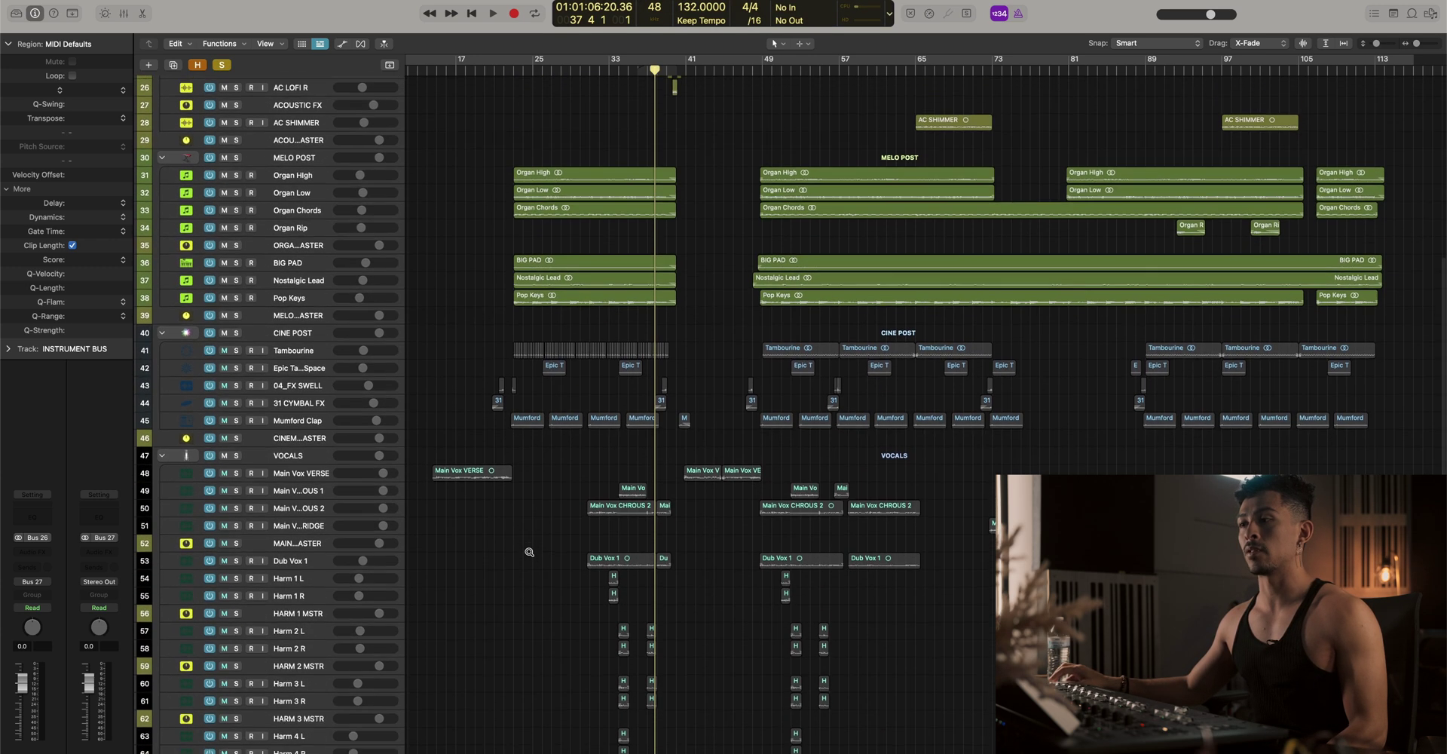
{"action": "scroll", "coordinate": [529, 552], "scroll_direction": "up", "scroll_amount": 6}
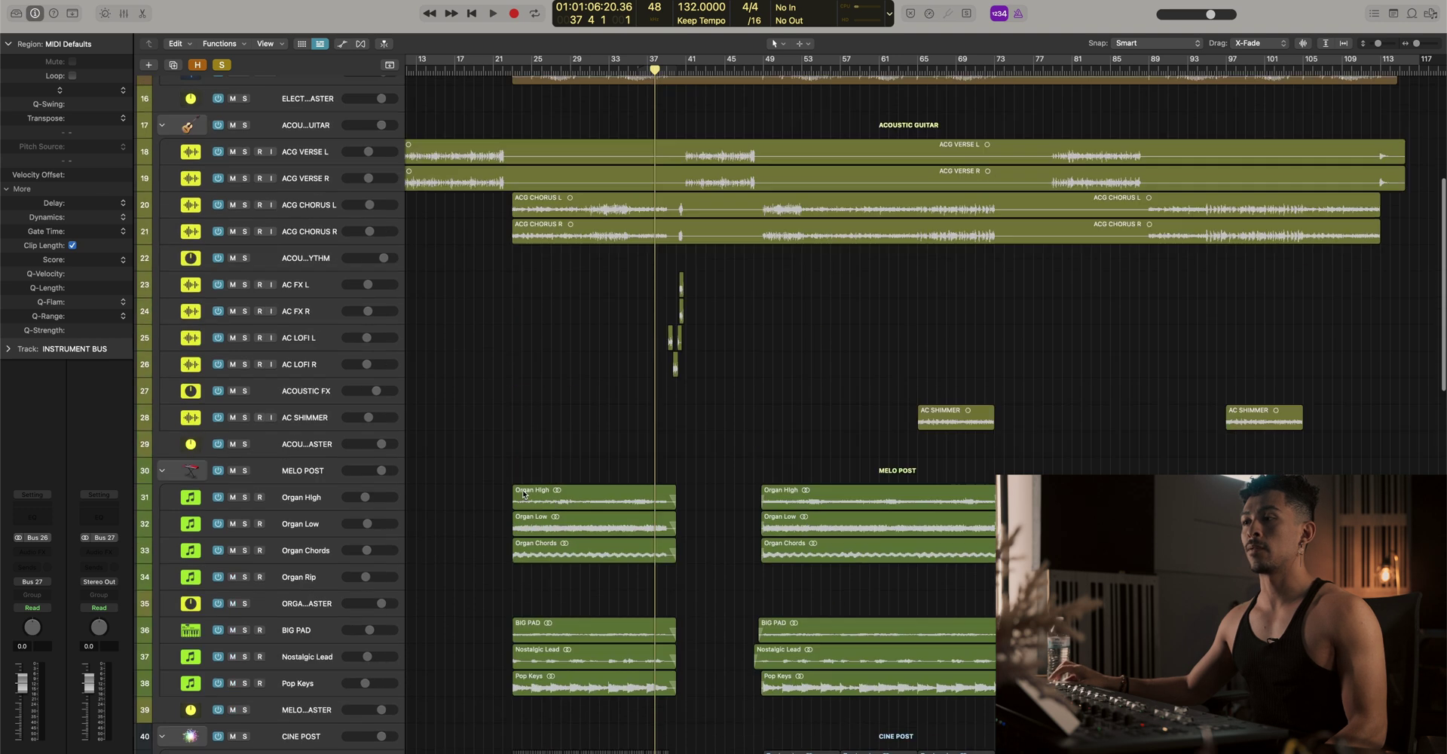
{"action": "scroll", "coordinate": [555, 407], "scroll_direction": "up", "scroll_amount": 8}
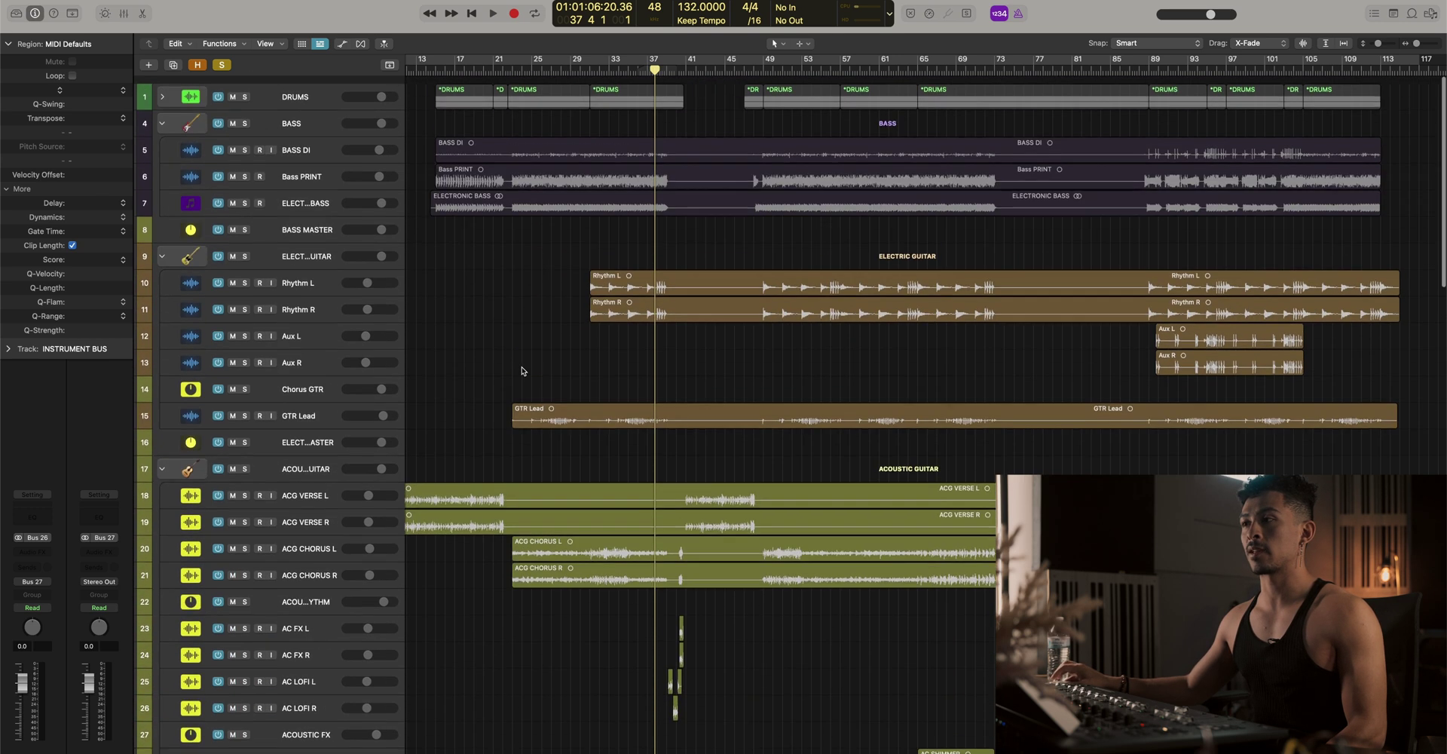
{"action": "scroll", "coordinate": [511, 248], "scroll_direction": "down", "scroll_amount": 10}
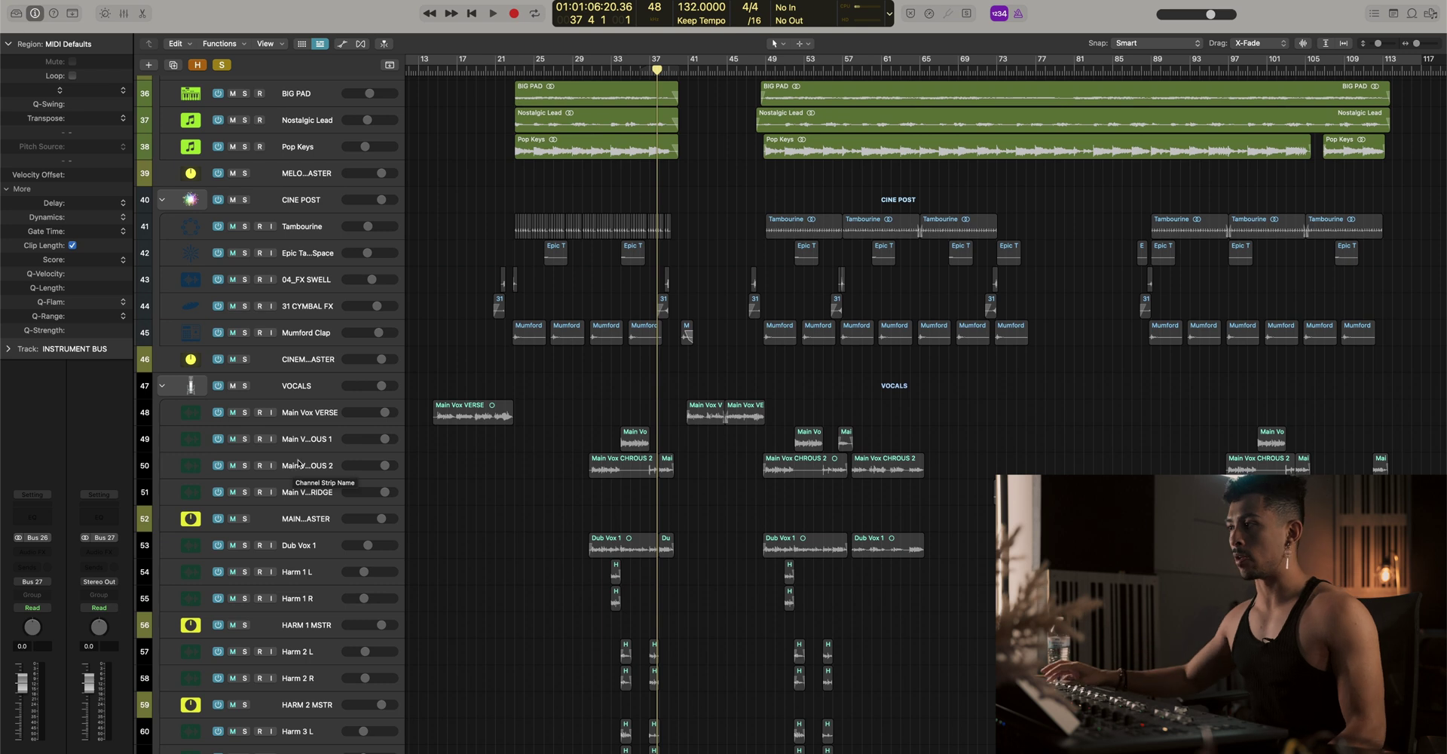
{"action": "scroll", "coordinate": [714, 446], "scroll_direction": "up", "scroll_amount": 3}
{"action": "scroll", "coordinate": [577, 374], "scroll_direction": "up", "scroll_amount": 3}
{"action": "scroll", "coordinate": [577, 374], "scroll_direction": "up", "scroll_amount": 6}
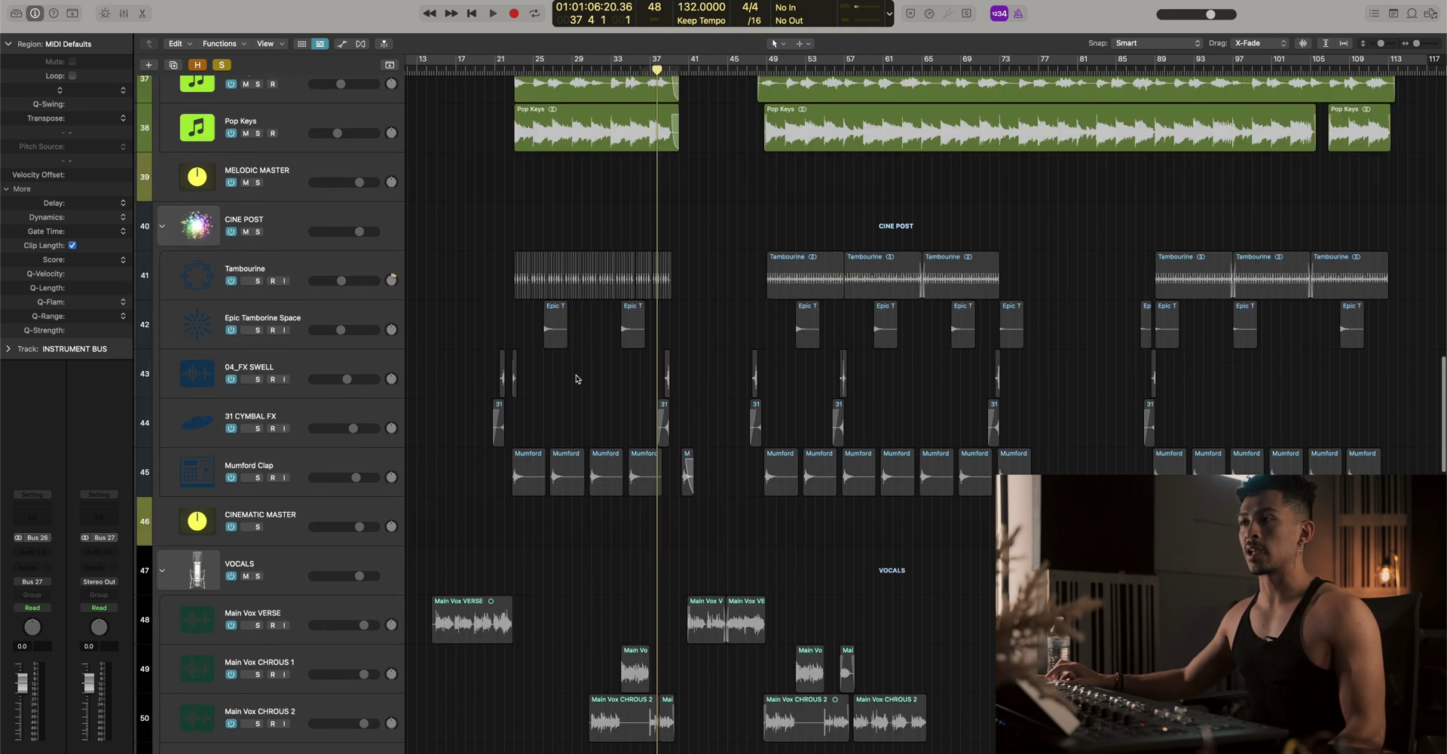
{"action": "scroll", "coordinate": [577, 375], "scroll_direction": "up", "scroll_amount": 8}
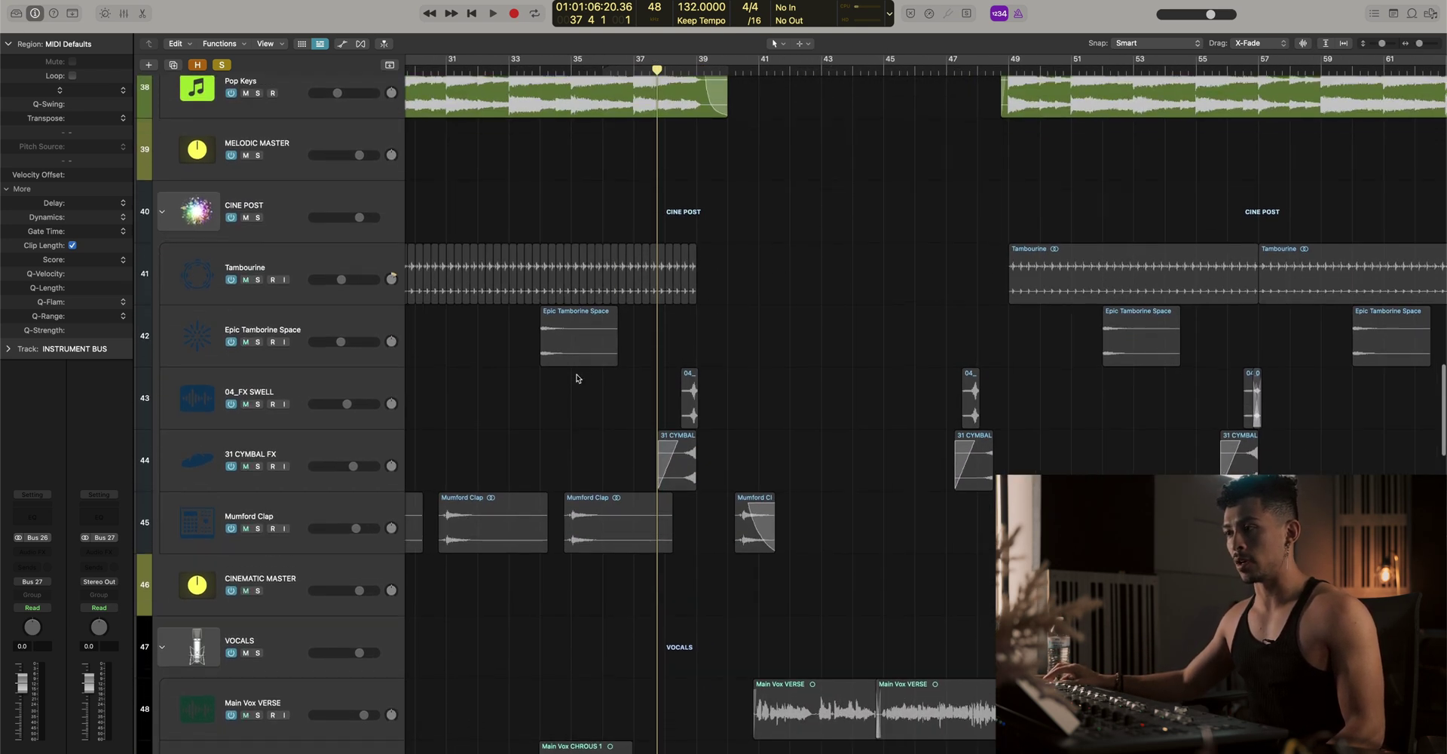
{"action": "scroll", "coordinate": [577, 379], "scroll_direction": "down", "scroll_amount": 10}
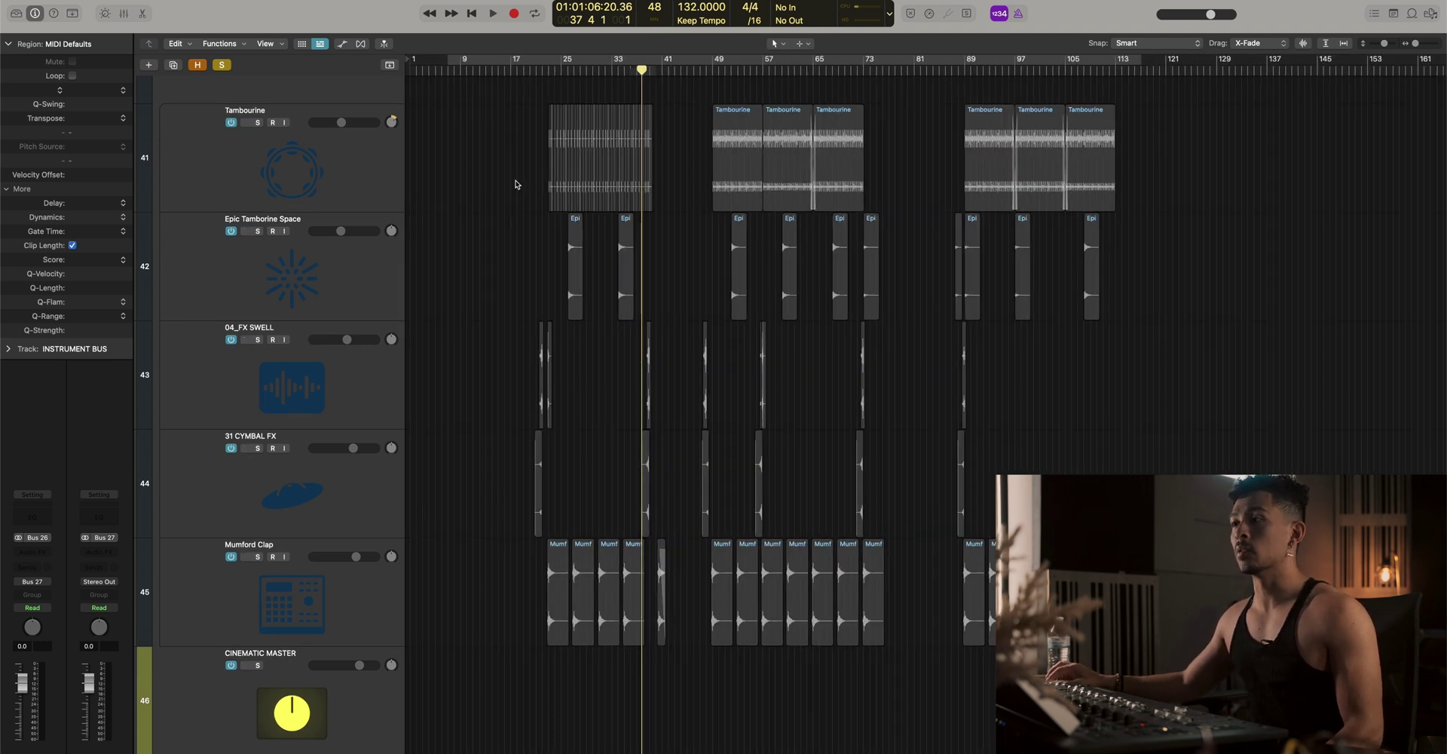
Select the regions on the CINE POST tracks from Tambourine to Mumford Clap and inspect them
{"action": "left_click_drag", "start_coordinate": [491, 184], "coordinate": [1274, 603]}
{"action": "key", "text": "z"}
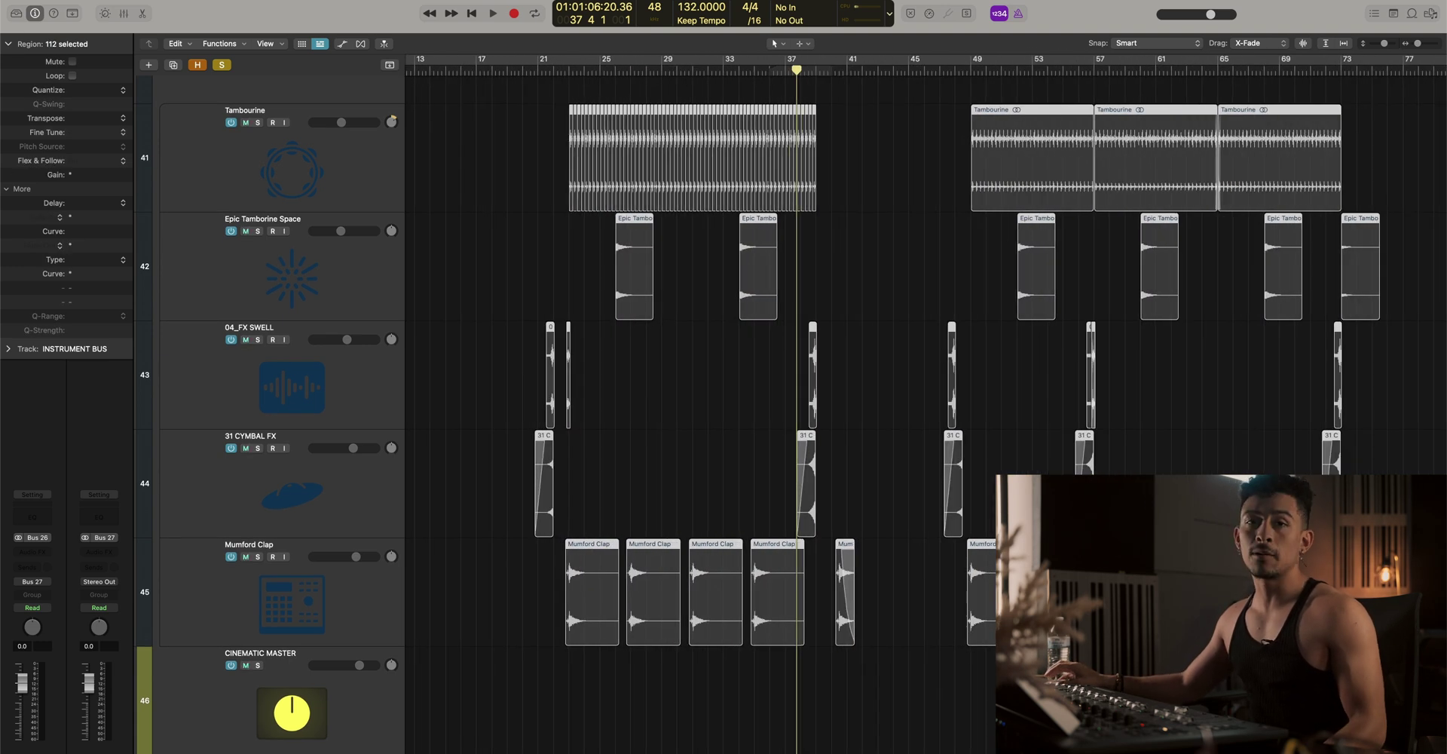
{"action": "key", "text": "z"}
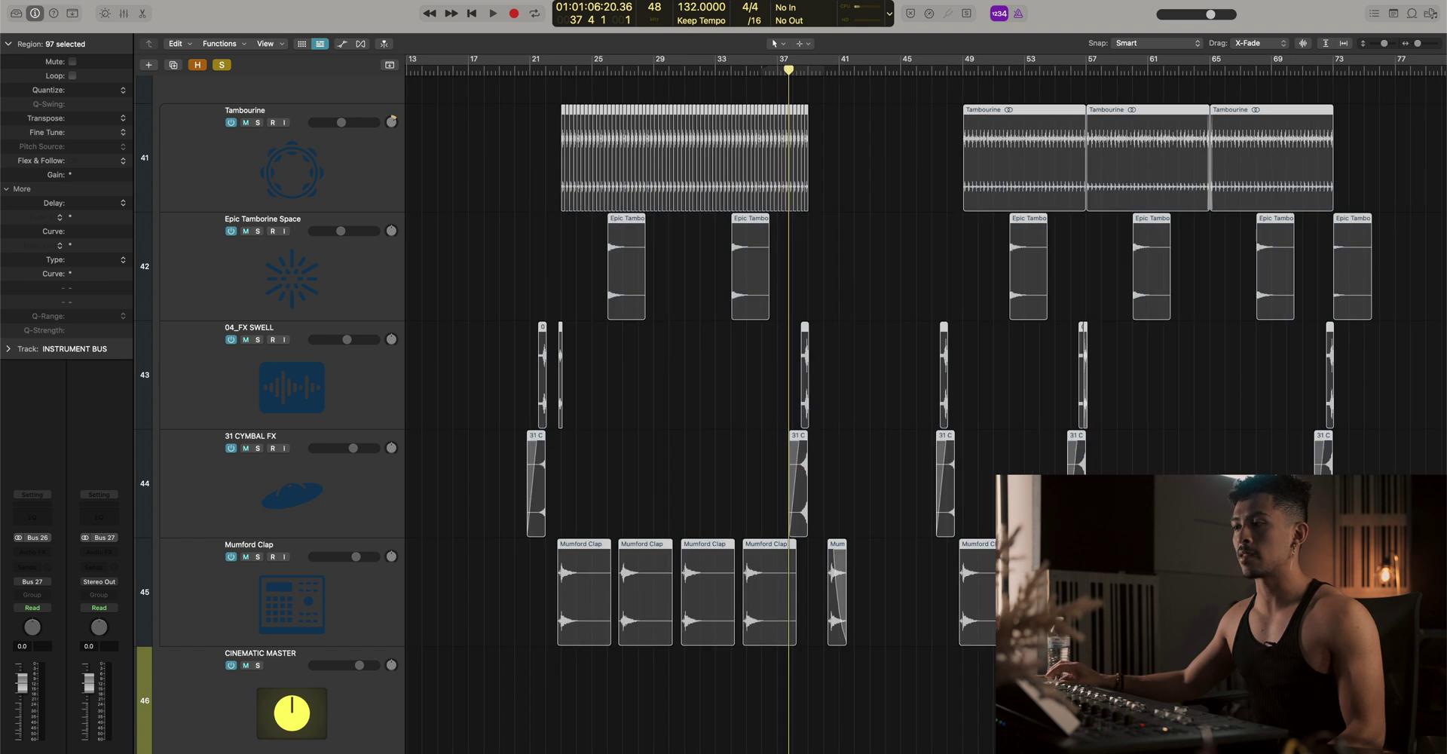
{"action": "left_click_drag", "start_coordinate": [1217, 599], "coordinate": [441, 172]}
{"action": "left_click", "coordinate": [470, 302]}
{"action": "left_click", "coordinate": [473, 235], "text": "ctrl+alt"}
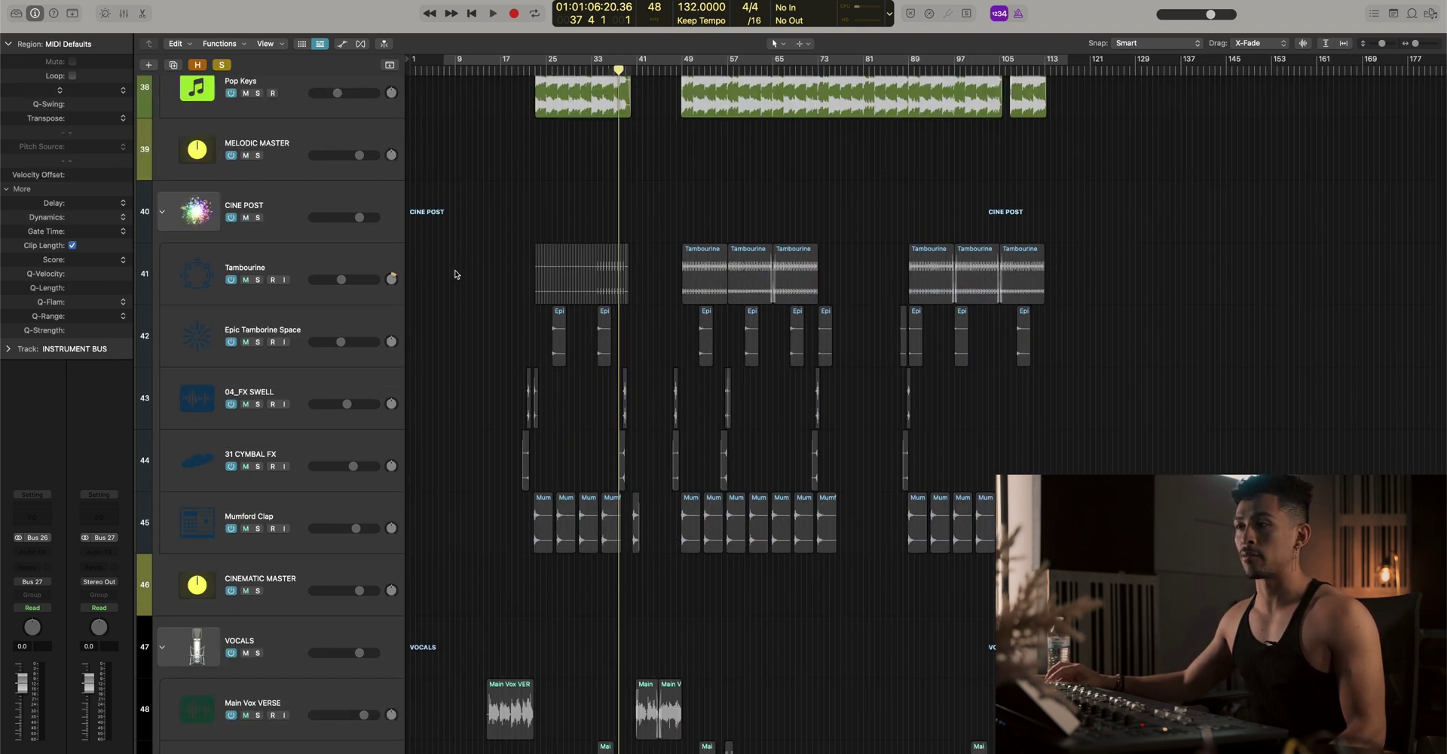
{"action": "left_click_drag", "start_coordinate": [456, 274], "coordinate": [1357, 528]}
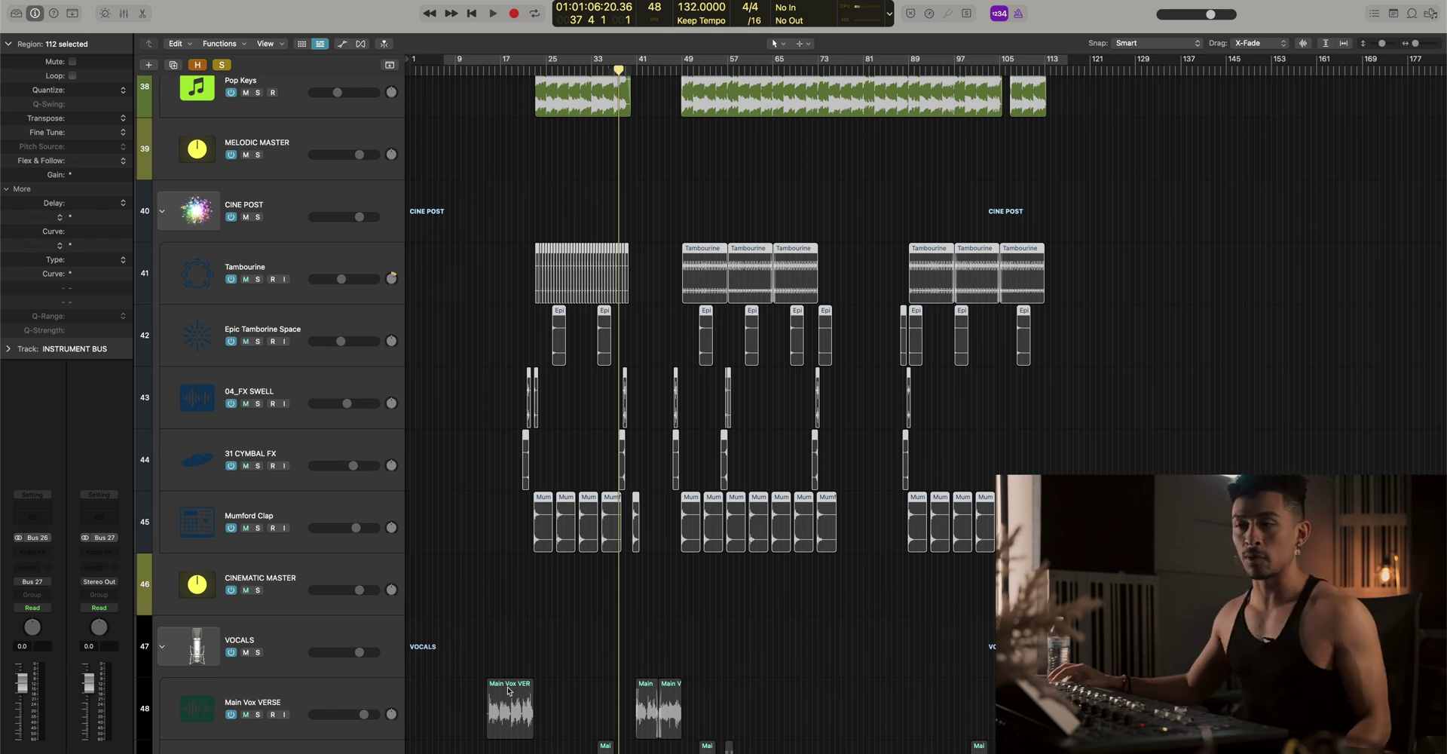
Route the output of the CINEMATIC MASTER track to Bus 27
{"action": "left_click", "coordinate": [263, 571]}
{"action": "left_click", "coordinate": [33, 582]}
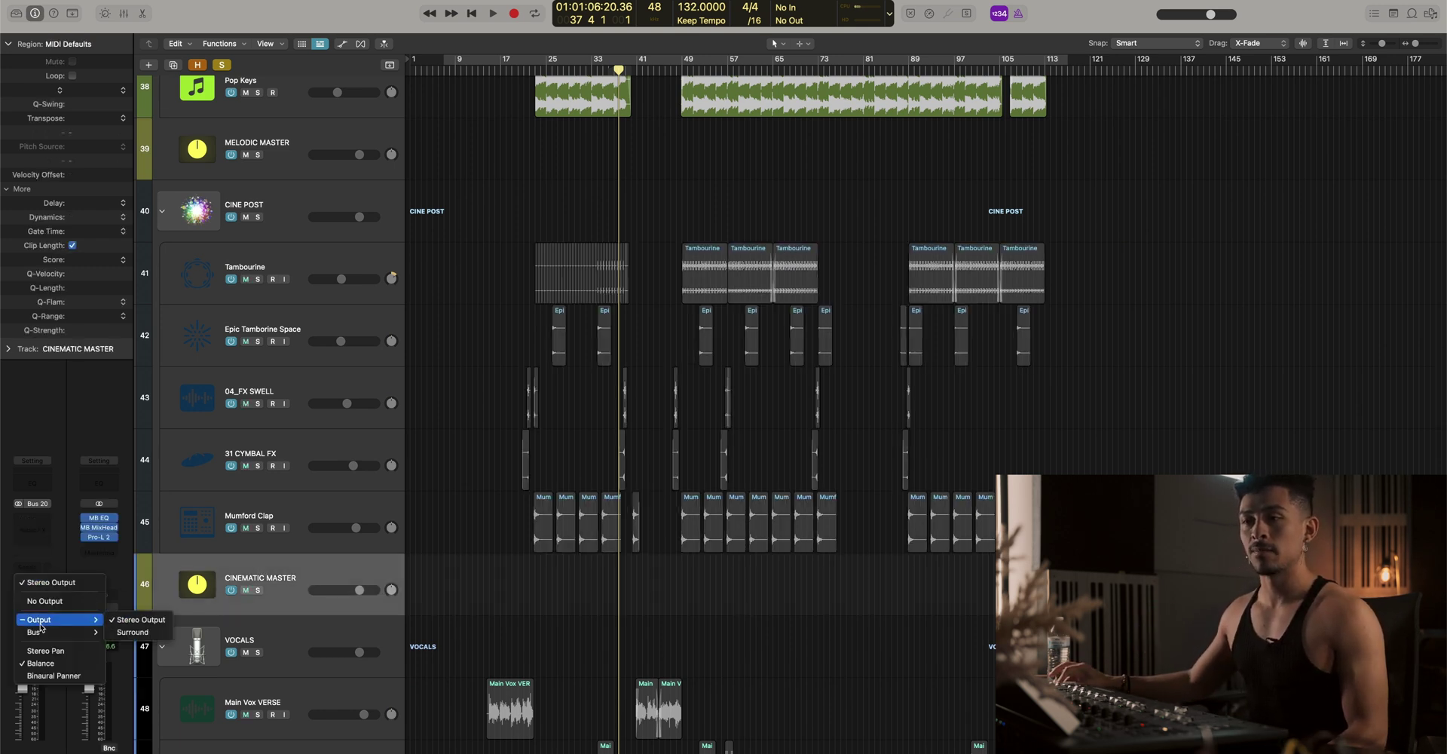
{"action": "mouse_move", "coordinate": [42, 633]}
{"action": "left_click", "coordinate": [150, 616]}
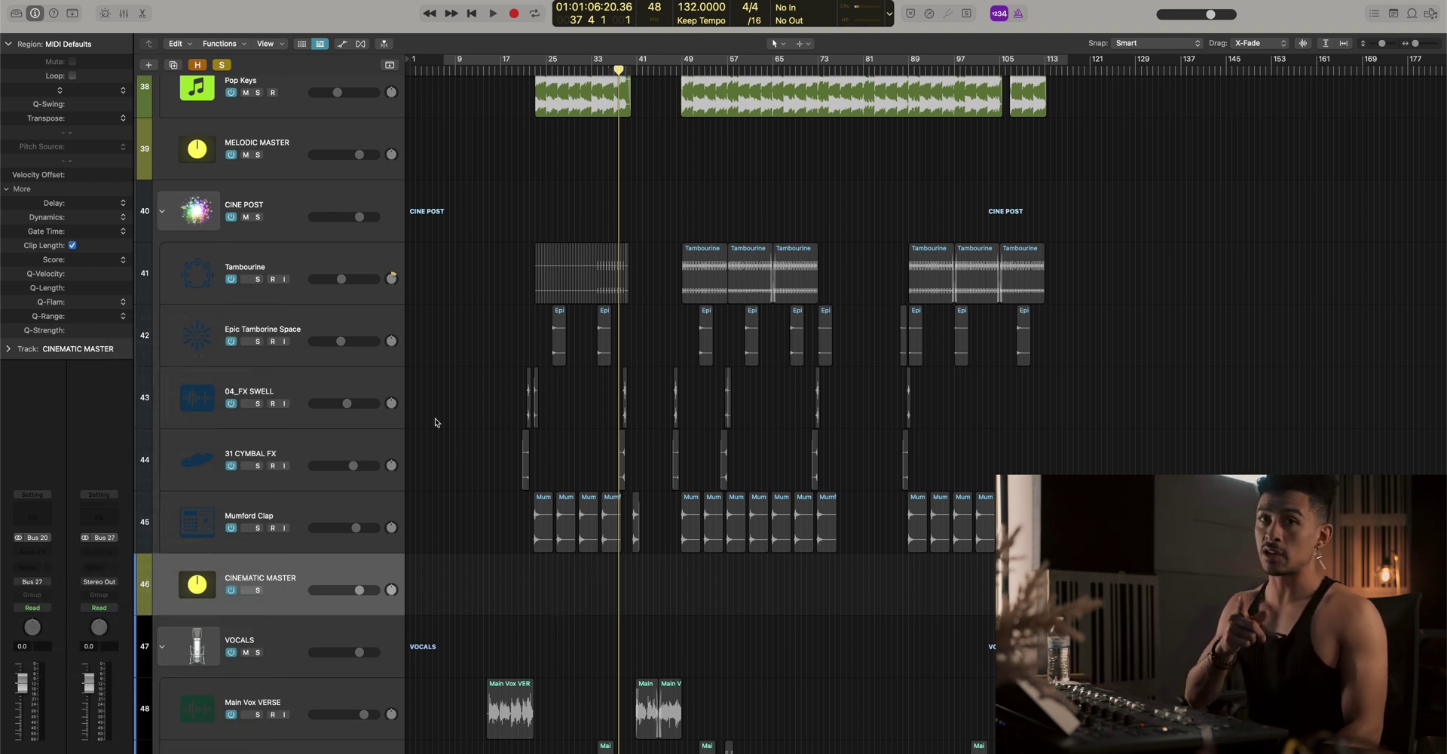
Select all regions on the five CINE POST tracks again and clear the active solo
{"action": "left_click_drag", "start_coordinate": [487, 264], "coordinate": [1192, 547]}
{"action": "scroll", "coordinate": [1192, 546], "scroll_direction": "down", "scroll_amount": 1}
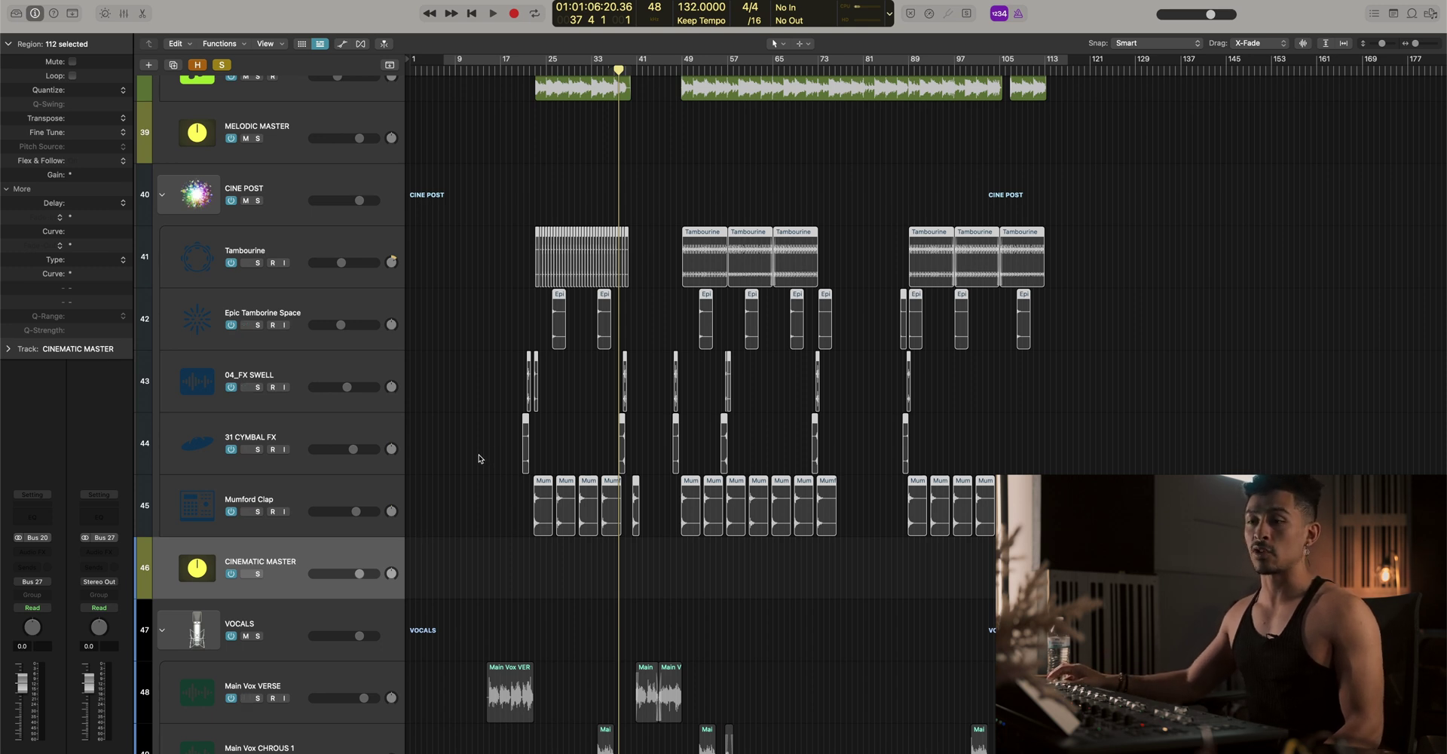
{"action": "left_click", "coordinate": [511, 474], "text": "ctrl+alt"}
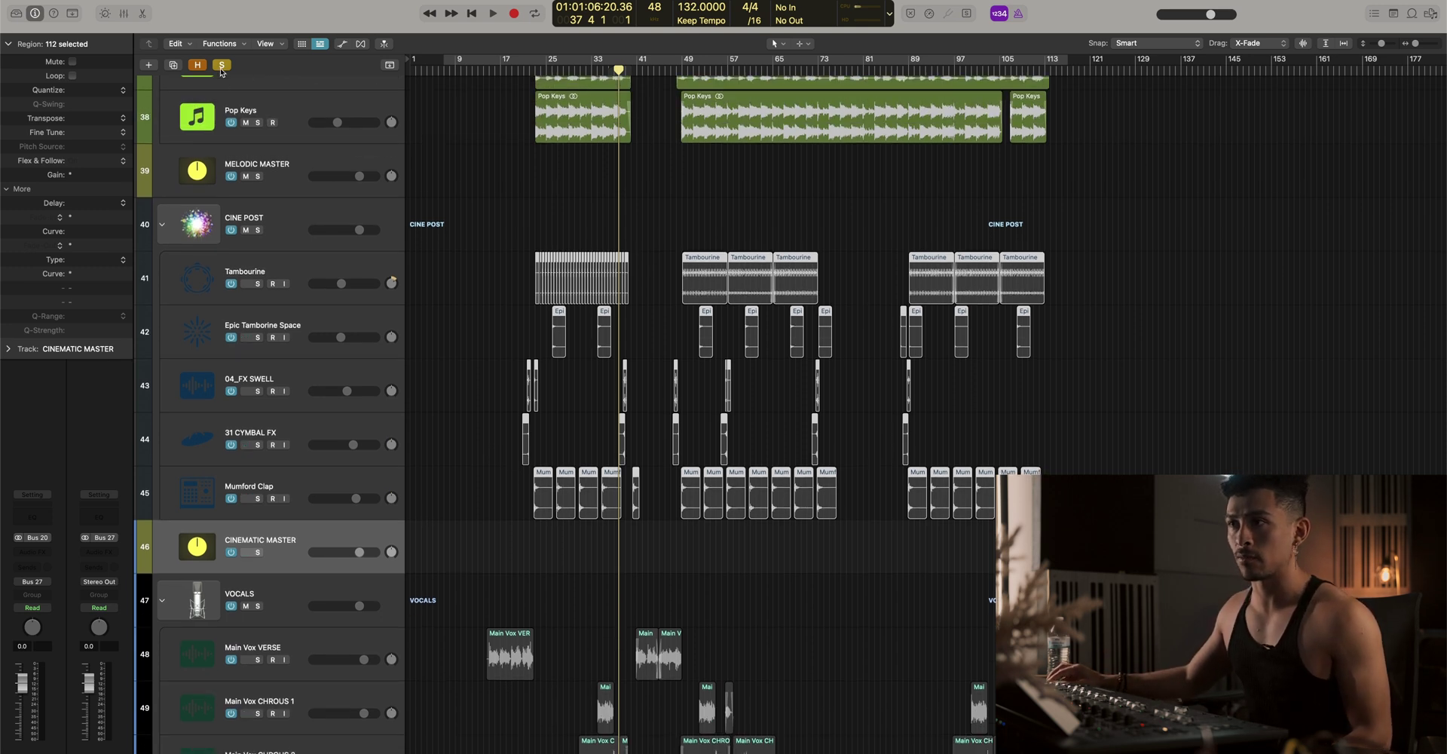
{"action": "left_click", "coordinate": [565, 328], "text": "ctrl+alt"}
{"action": "left_click", "coordinate": [568, 337], "text": "ctrl+alt"}
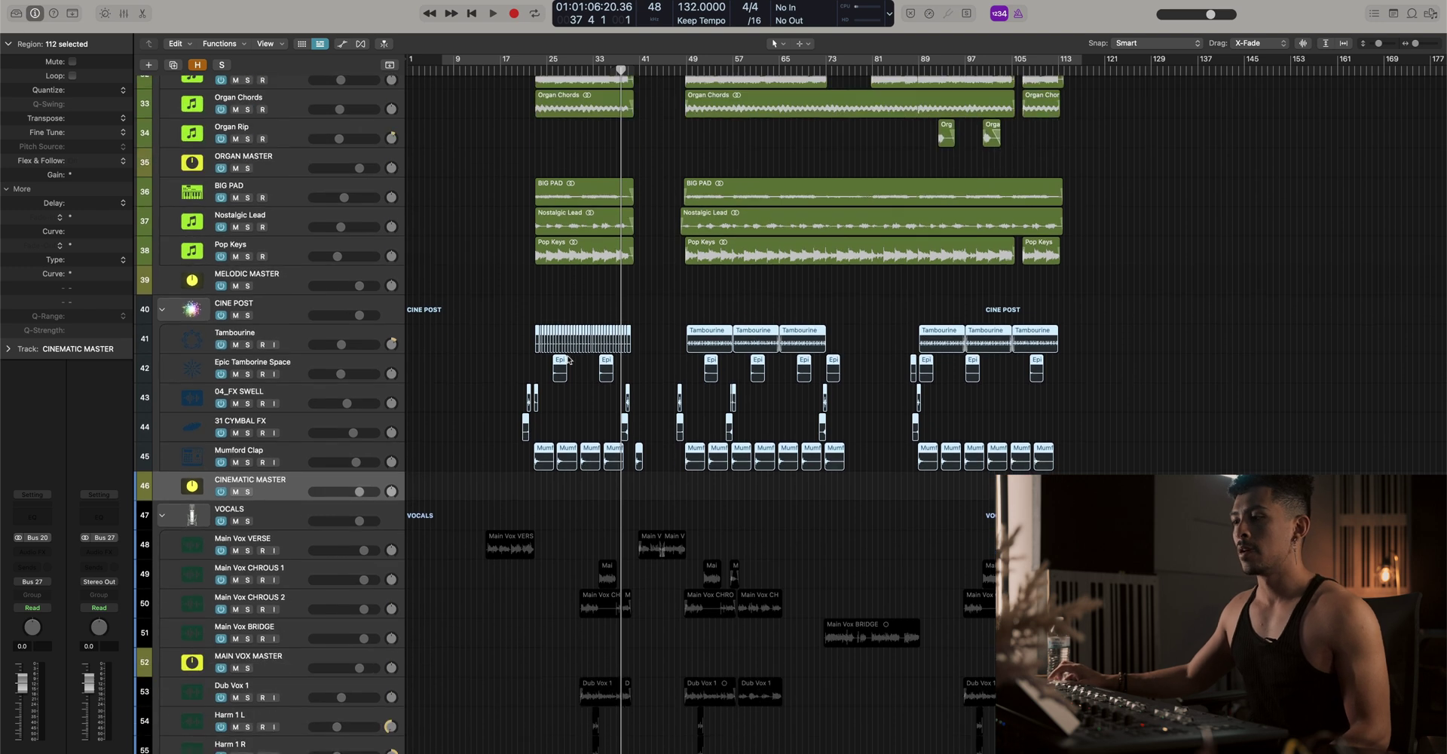
Check the routing of all tracks by soloing VOCAL BUS and MIX BUS in turn, and clear the solos
{"action": "left_click", "coordinate": [581, 501], "text": "ctrl+alt"}
{"action": "left_click", "coordinate": [582, 500], "text": "ctrl+alt"}
{"action": "left_click", "coordinate": [582, 501], "text": "ctrl+alt"}
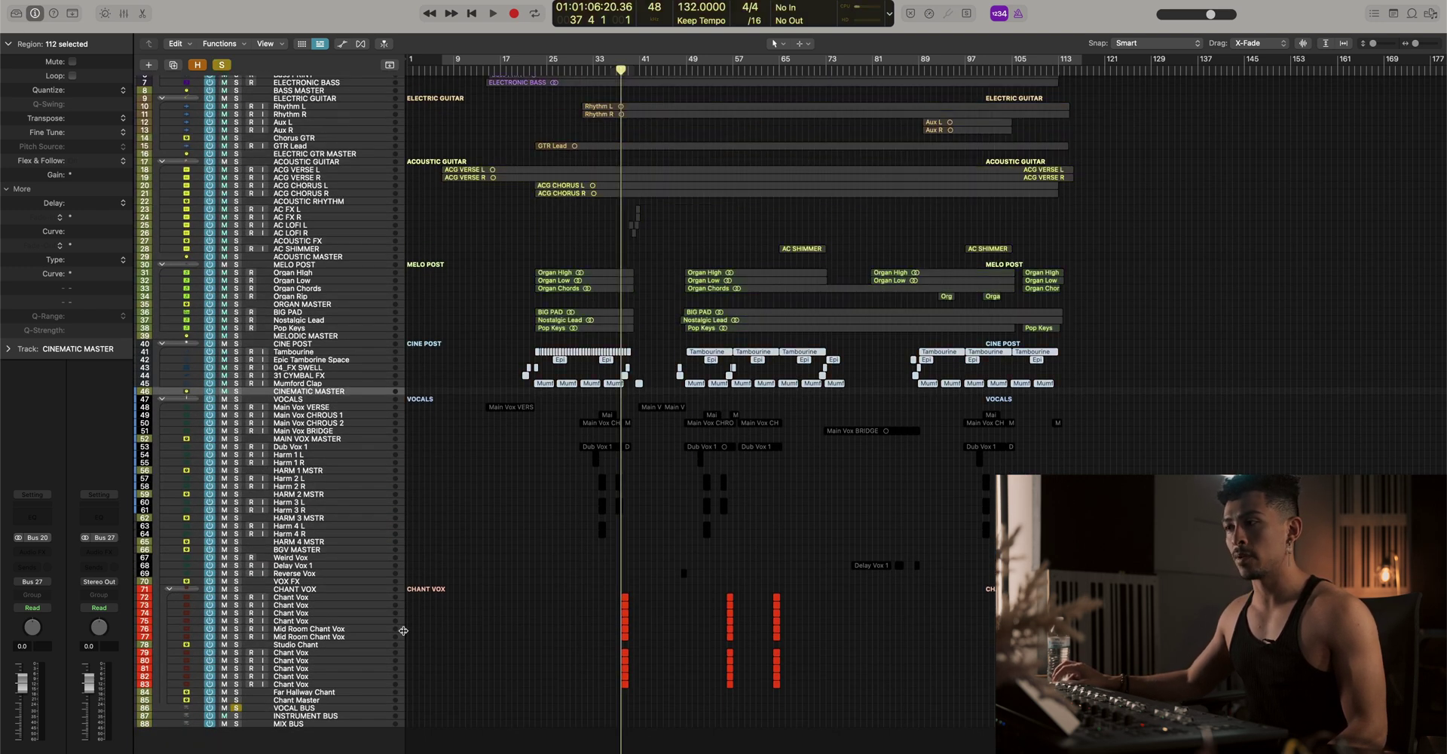
{"action": "left_click", "coordinate": [463, 601], "text": "ctrl+alt"}
{"action": "left_click", "coordinate": [464, 601], "text": "ctrl+alt"}
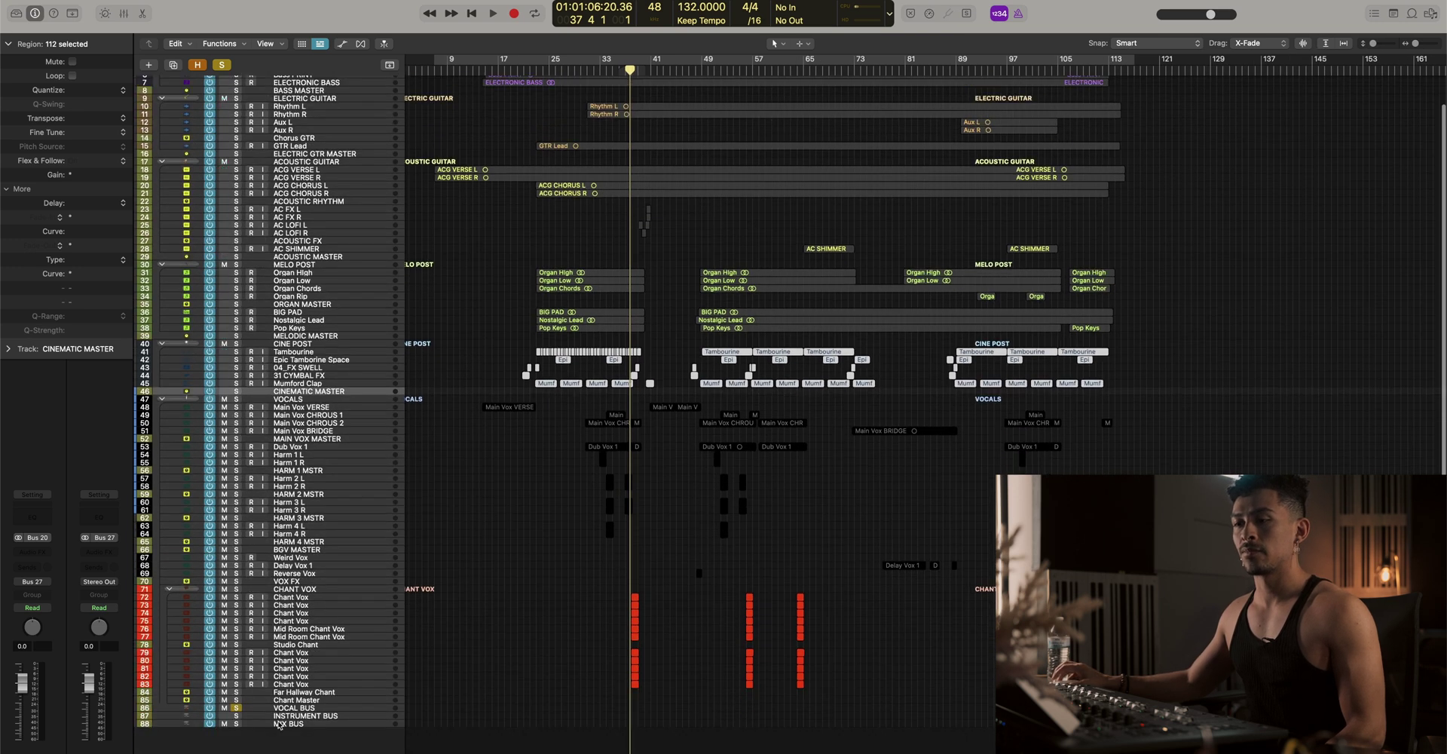
{"action": "left_click", "coordinate": [236, 708]}
{"action": "left_click", "coordinate": [236, 724]}
Collapse the VOCALS, CINE POST, MELO POST, ACOUSTIC GUITAR, ELECTRIC GUITAR and BASS stacks and enlarge the track rows
{"action": "scroll", "coordinate": [547, 621], "scroll_direction": "up", "scroll_amount": 3}
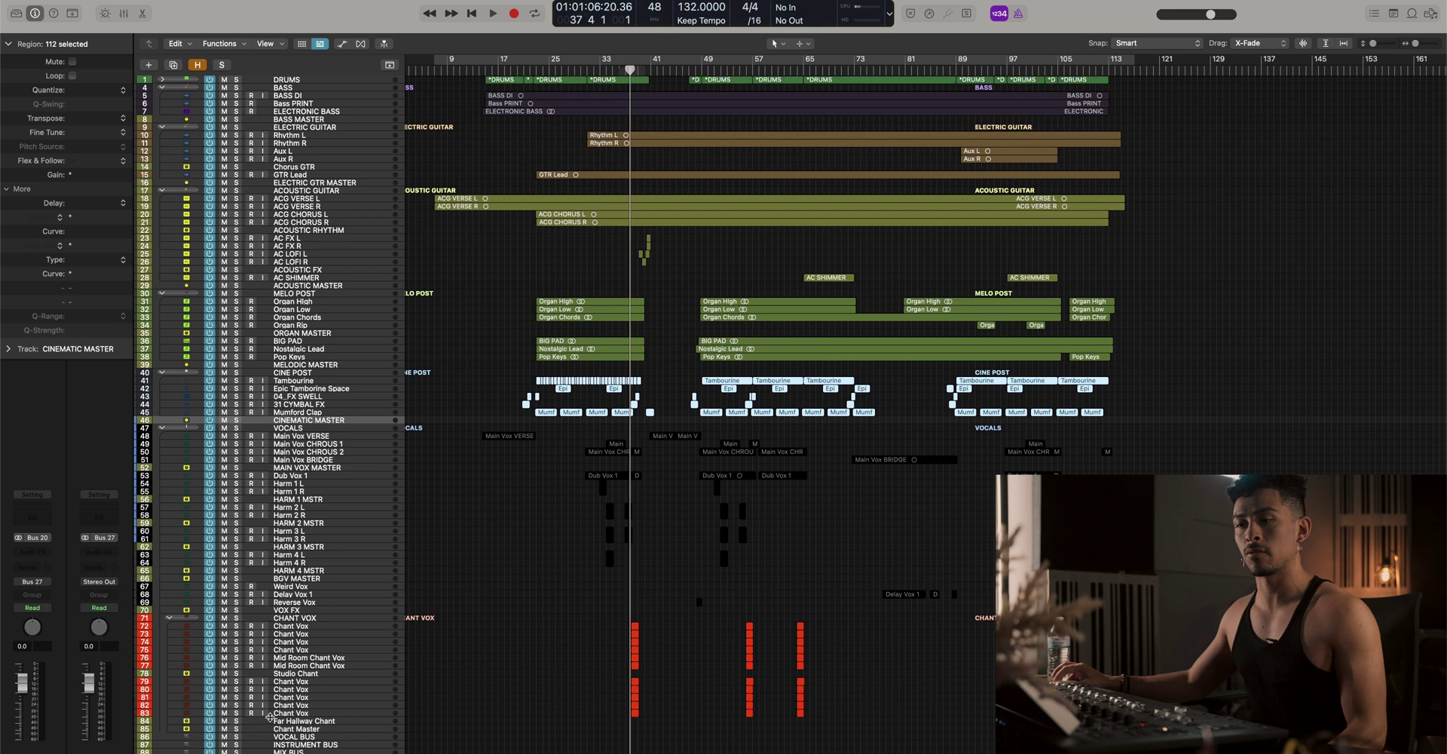
{"action": "key", "text": "super+Down"}
{"action": "left_click", "coordinate": [164, 436]}
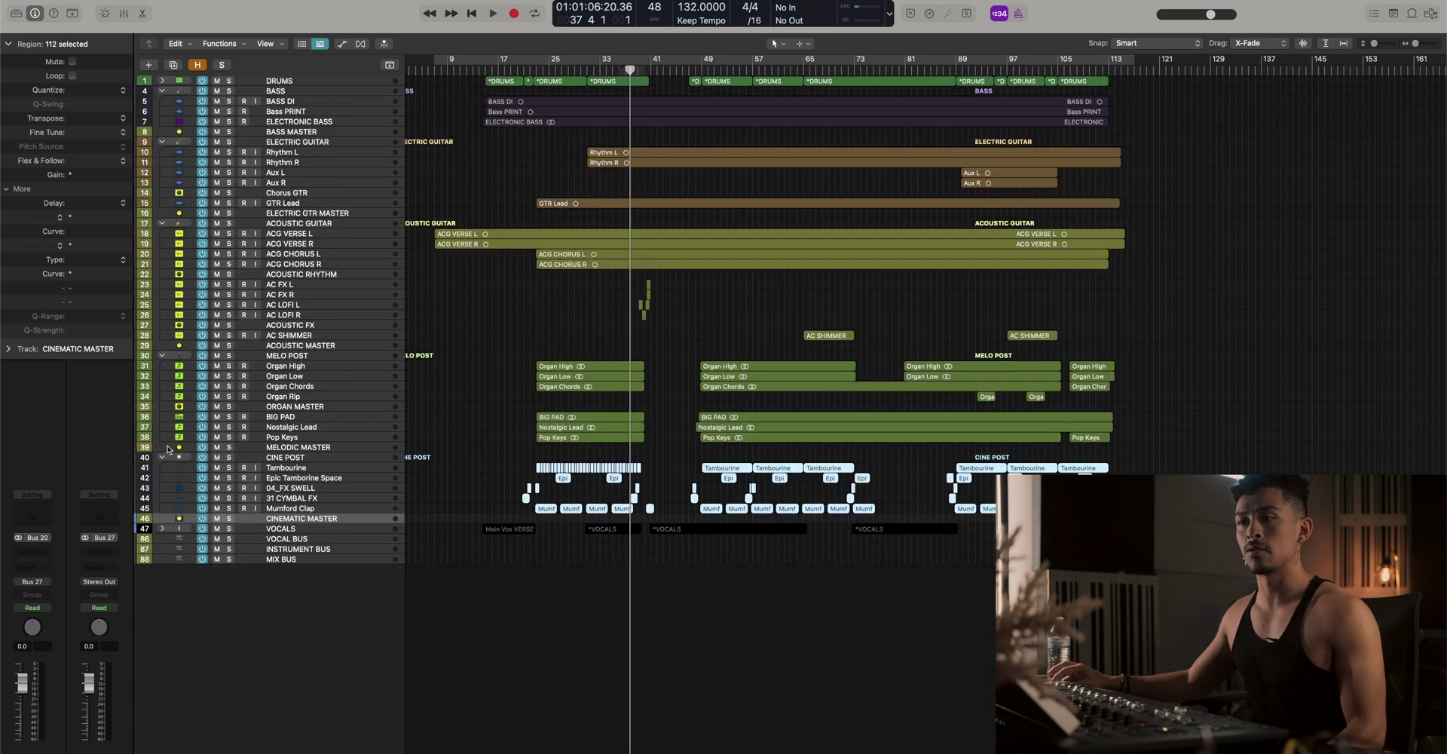
{"action": "left_click", "coordinate": [163, 457]}
{"action": "left_click", "coordinate": [161, 355]}
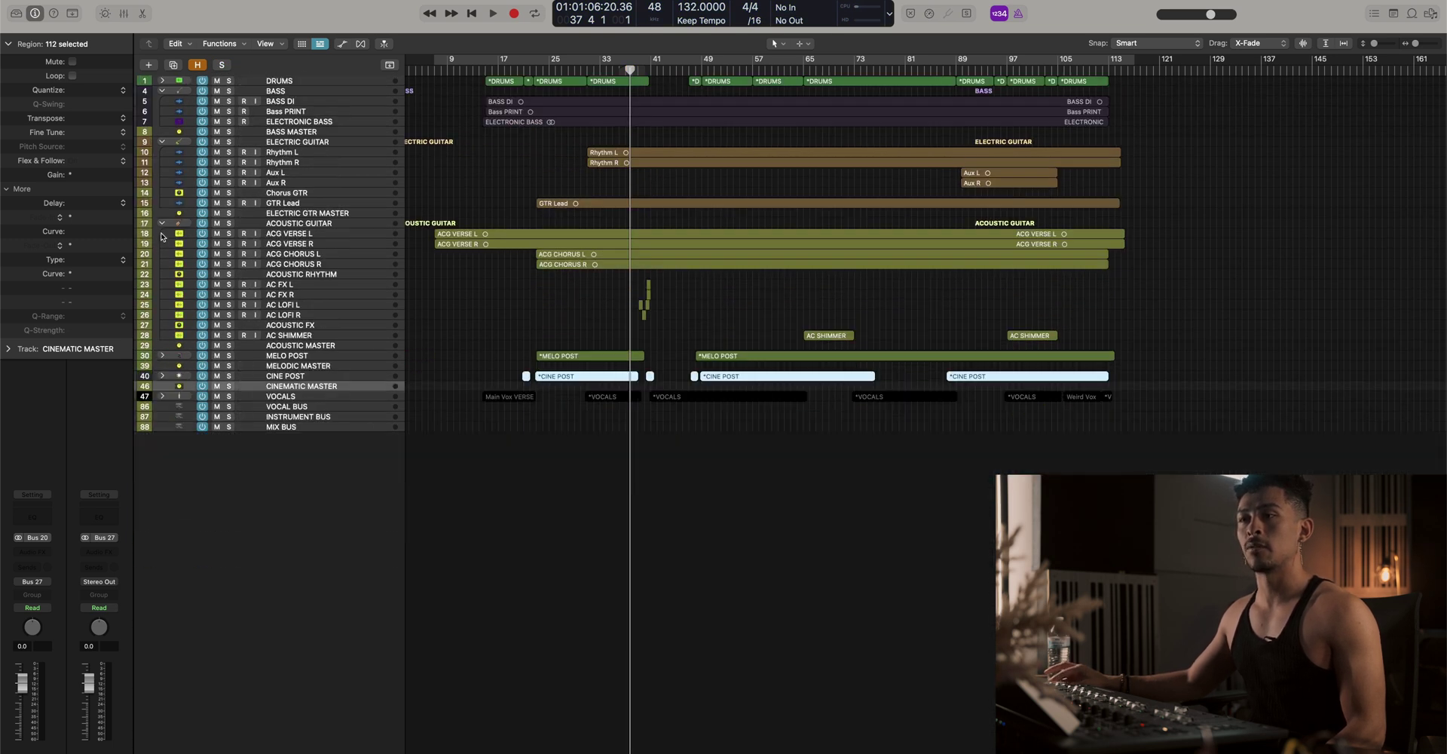
{"action": "left_click", "coordinate": [162, 224]}
{"action": "left_click", "coordinate": [161, 142]}
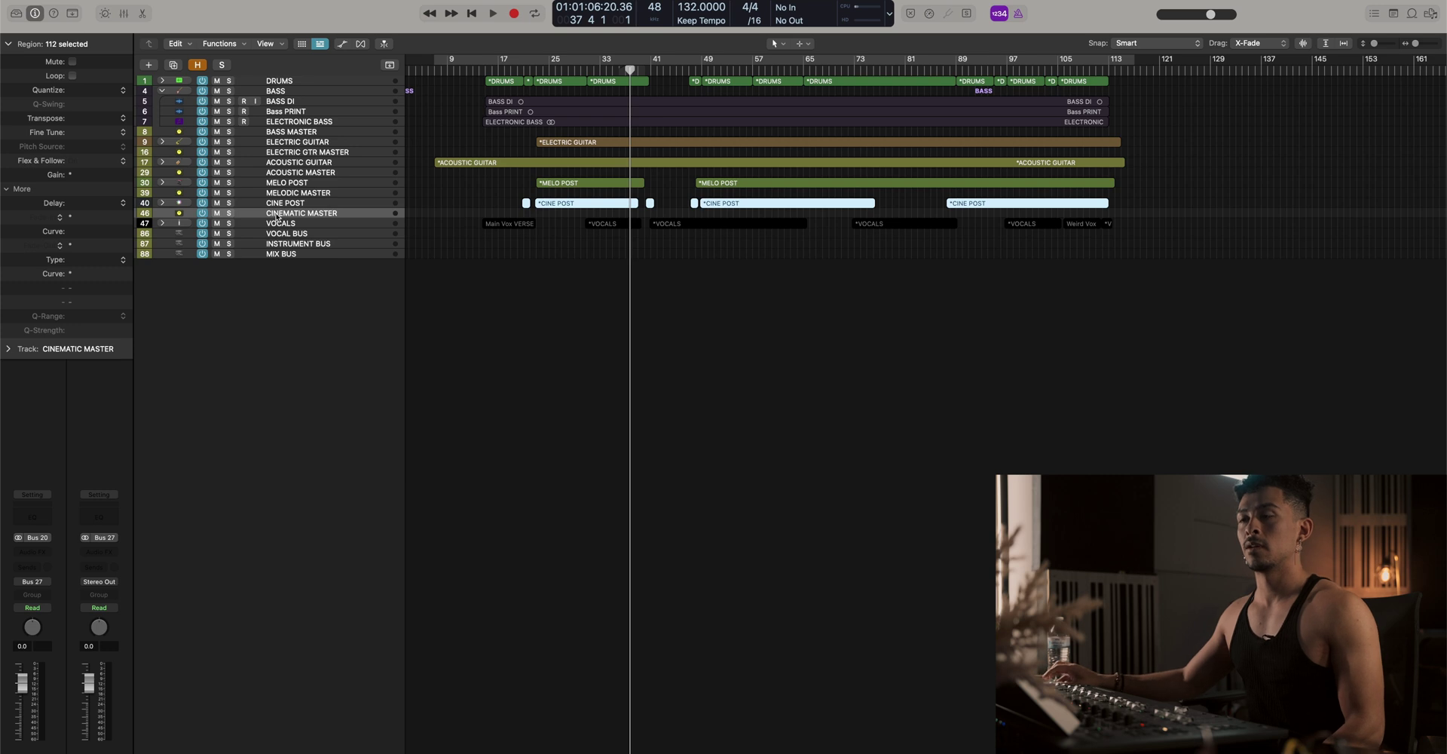
{"action": "key", "text": "super+Down"}
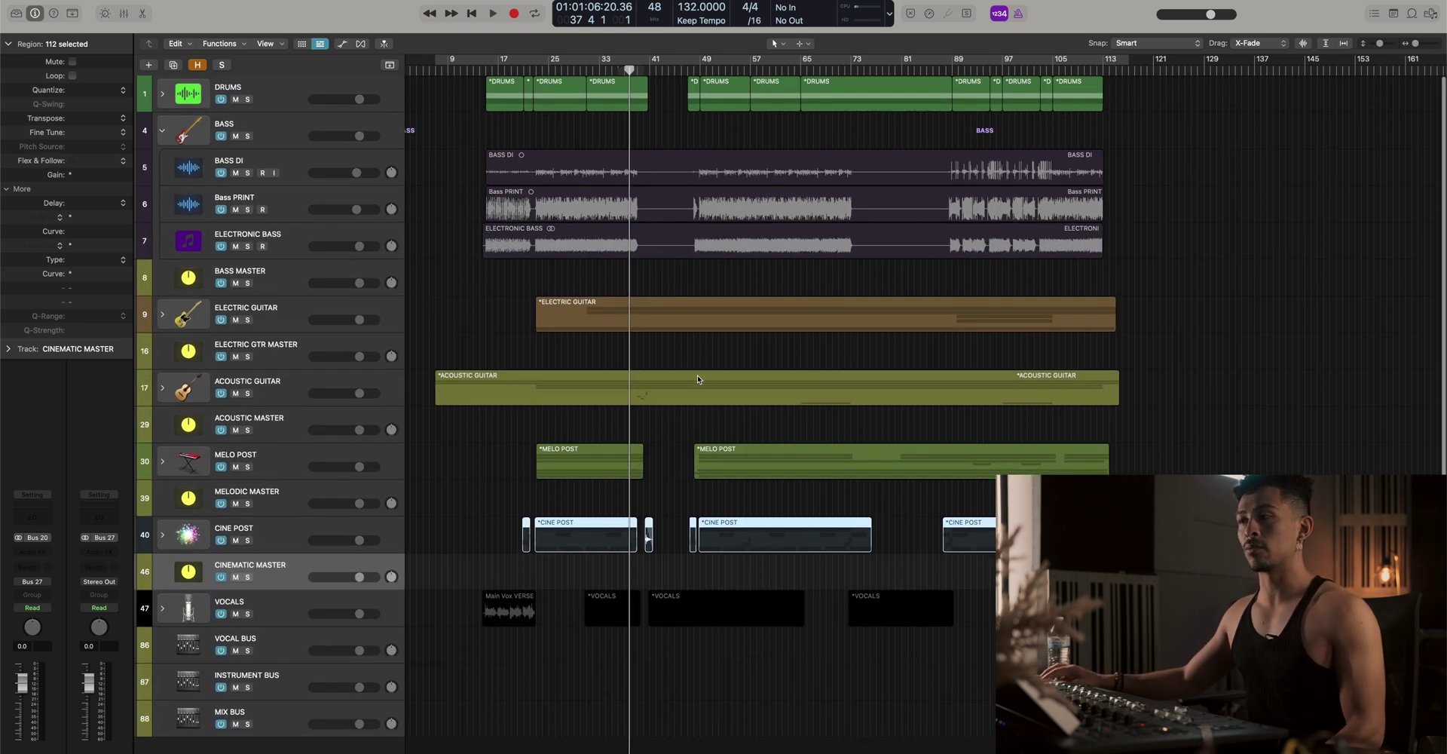
{"action": "left_click", "coordinate": [162, 130]}
{"action": "key", "text": "super+Down"}
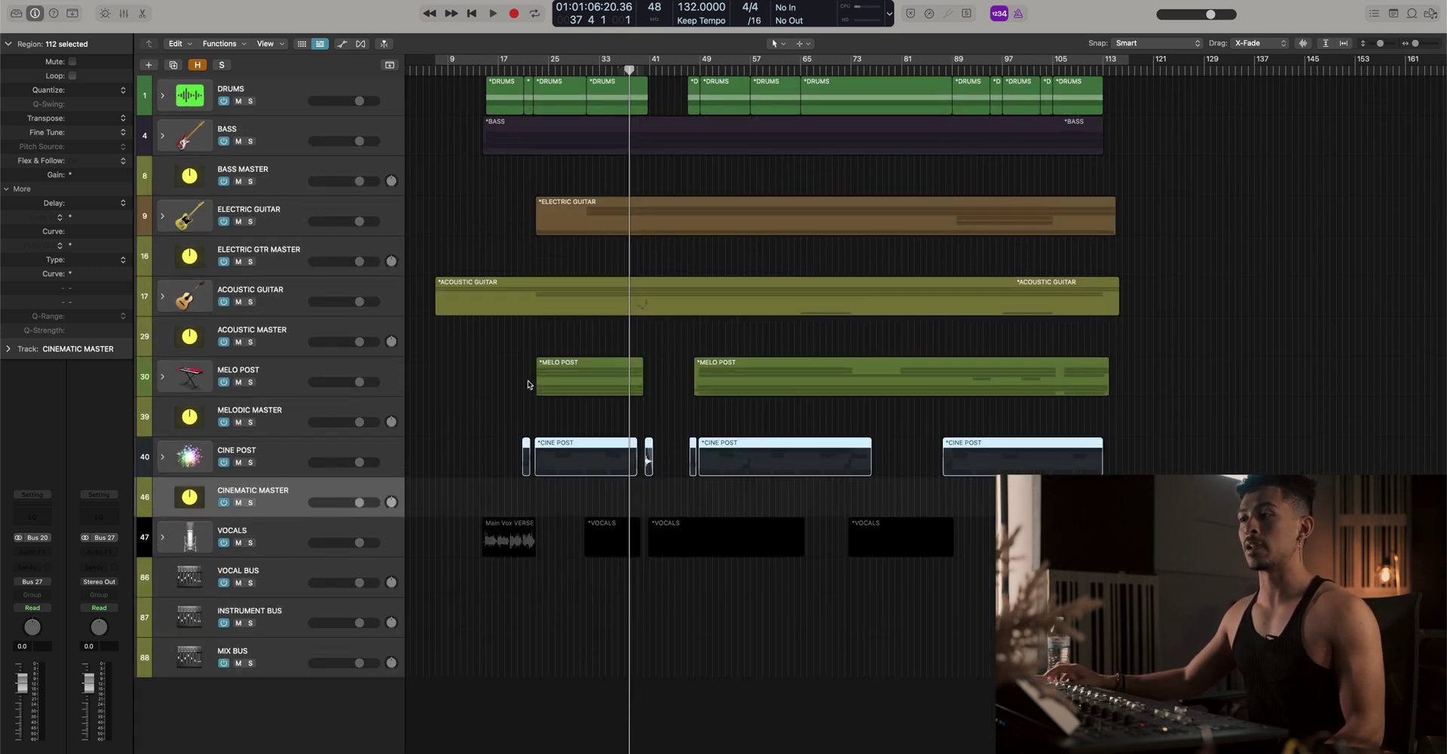
Open the Kontakt instrument on the second Drums track and show its Kit Select page
{"action": "scroll", "coordinate": [528, 380], "scroll_direction": "up", "scroll_amount": 3}
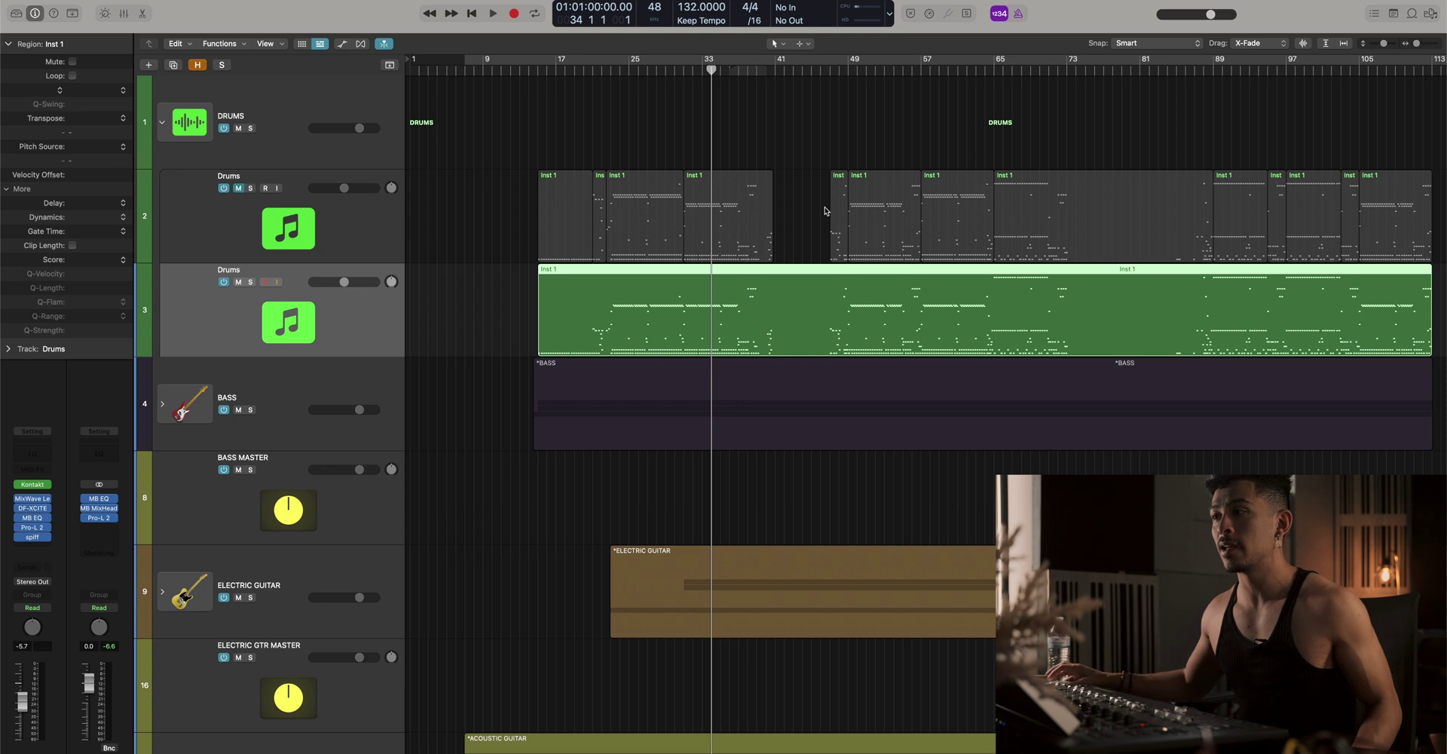
{"action": "scroll", "coordinate": [655, 269], "scroll_direction": "up", "scroll_amount": 2}
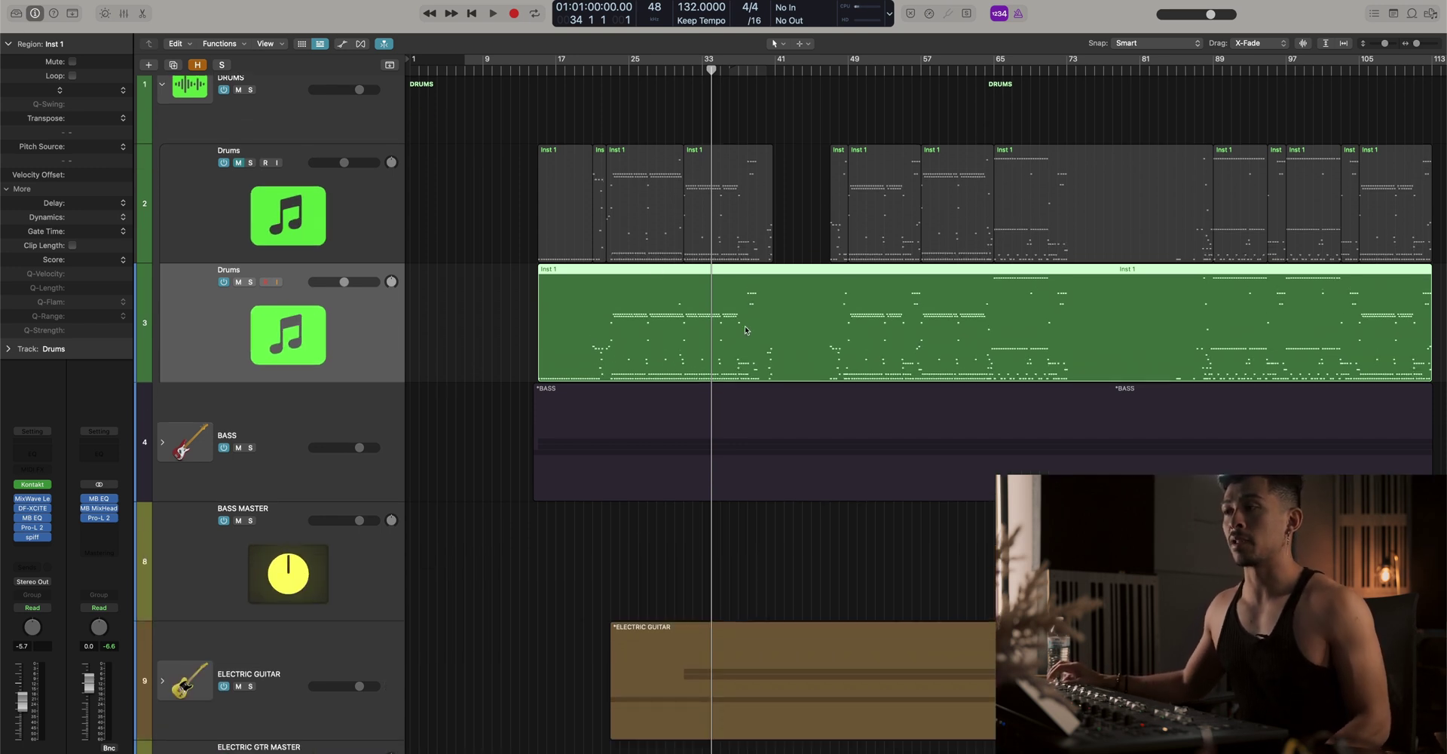
{"action": "scroll", "coordinate": [744, 326], "scroll_direction": "right", "scroll_amount": 3}
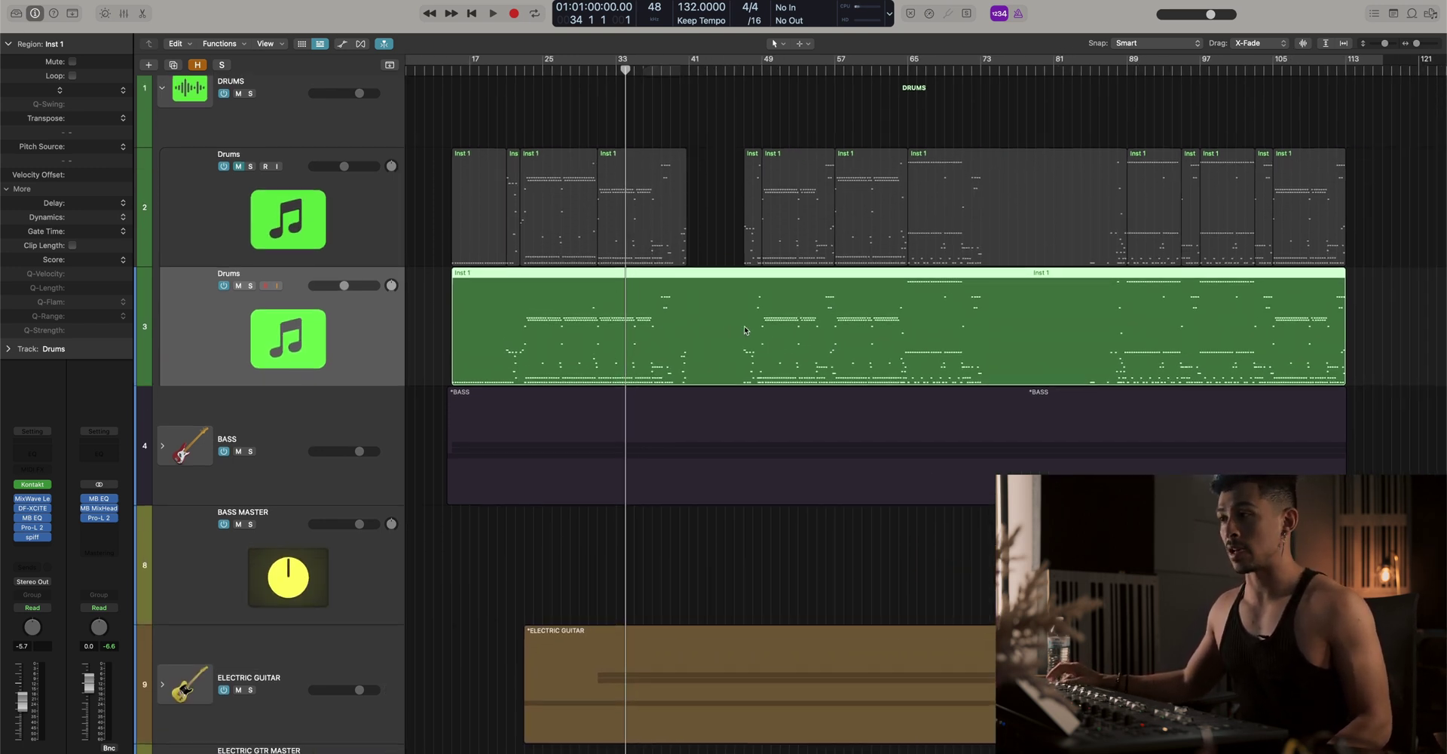
{"action": "scroll", "coordinate": [744, 330], "scroll_direction": "down", "scroll_amount": 2}
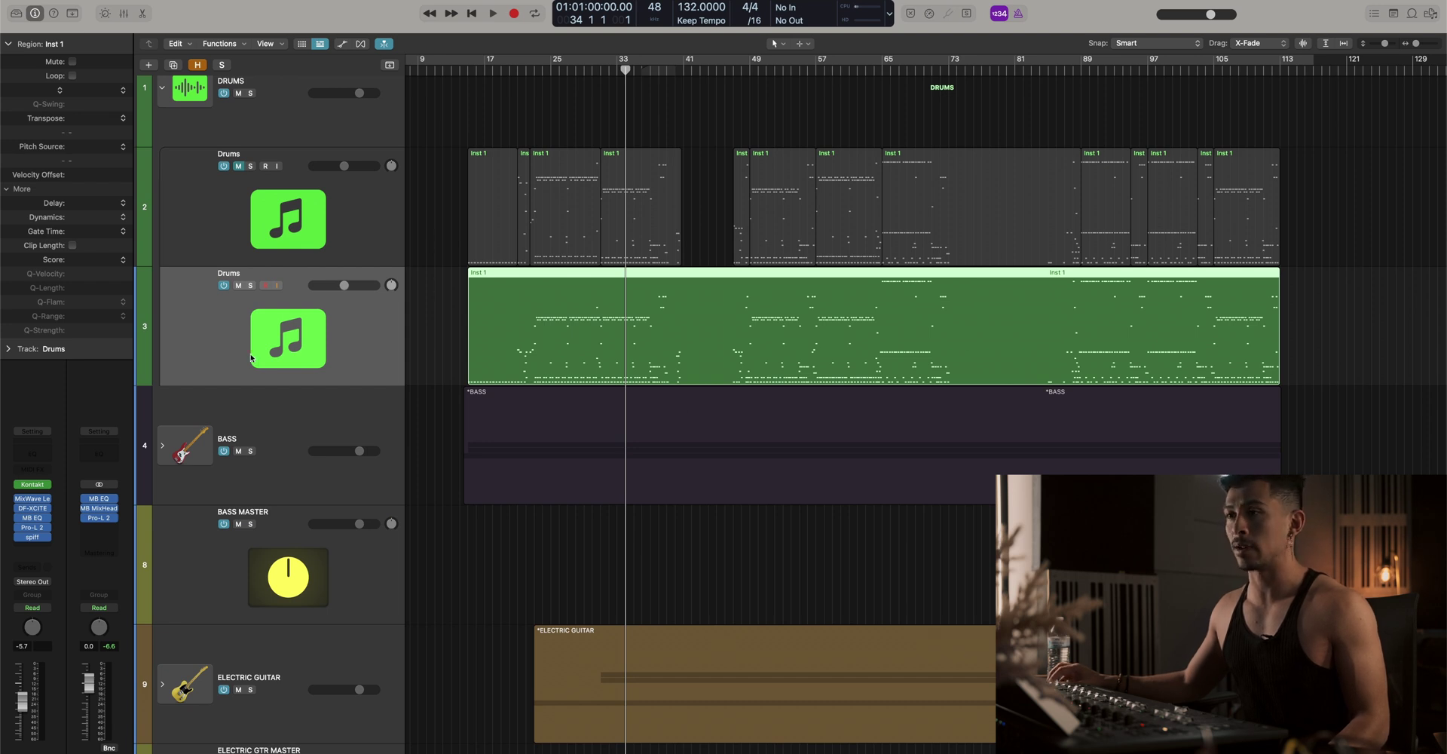
{"action": "left_click", "coordinate": [35, 486]}
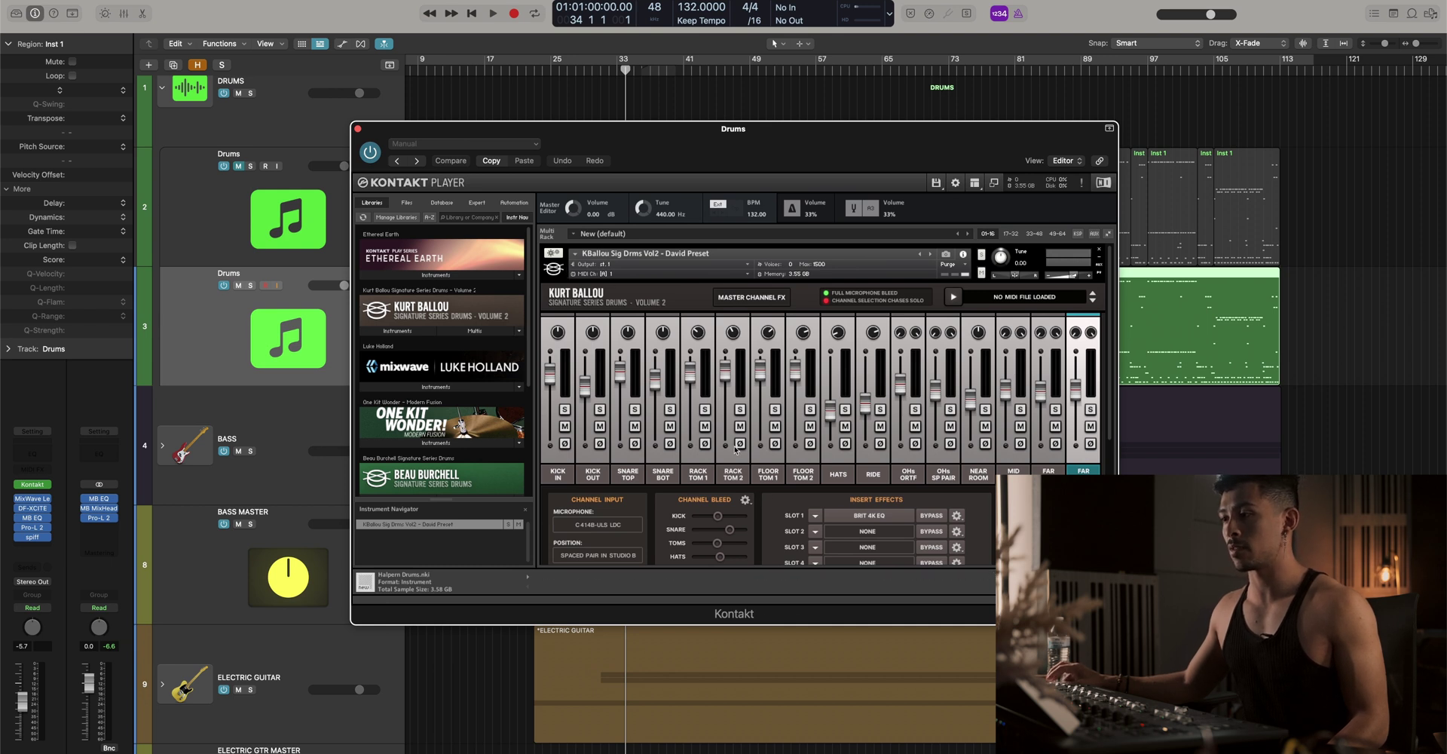
{"action": "scroll", "coordinate": [682, 516], "scroll_direction": "down", "scroll_amount": 5}
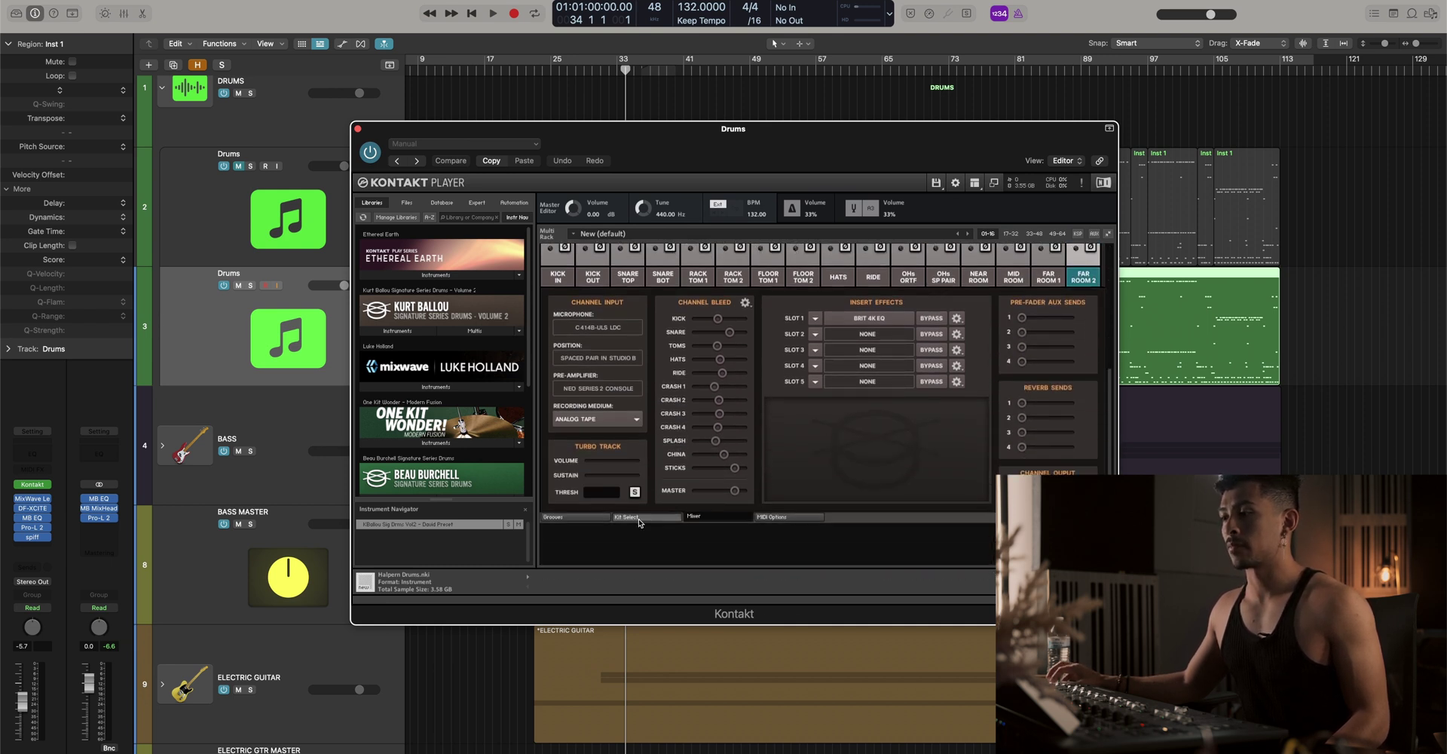
{"action": "left_click", "coordinate": [638, 517]}
{"action": "scroll", "coordinate": [822, 415], "scroll_direction": "up", "scroll_amount": 2}
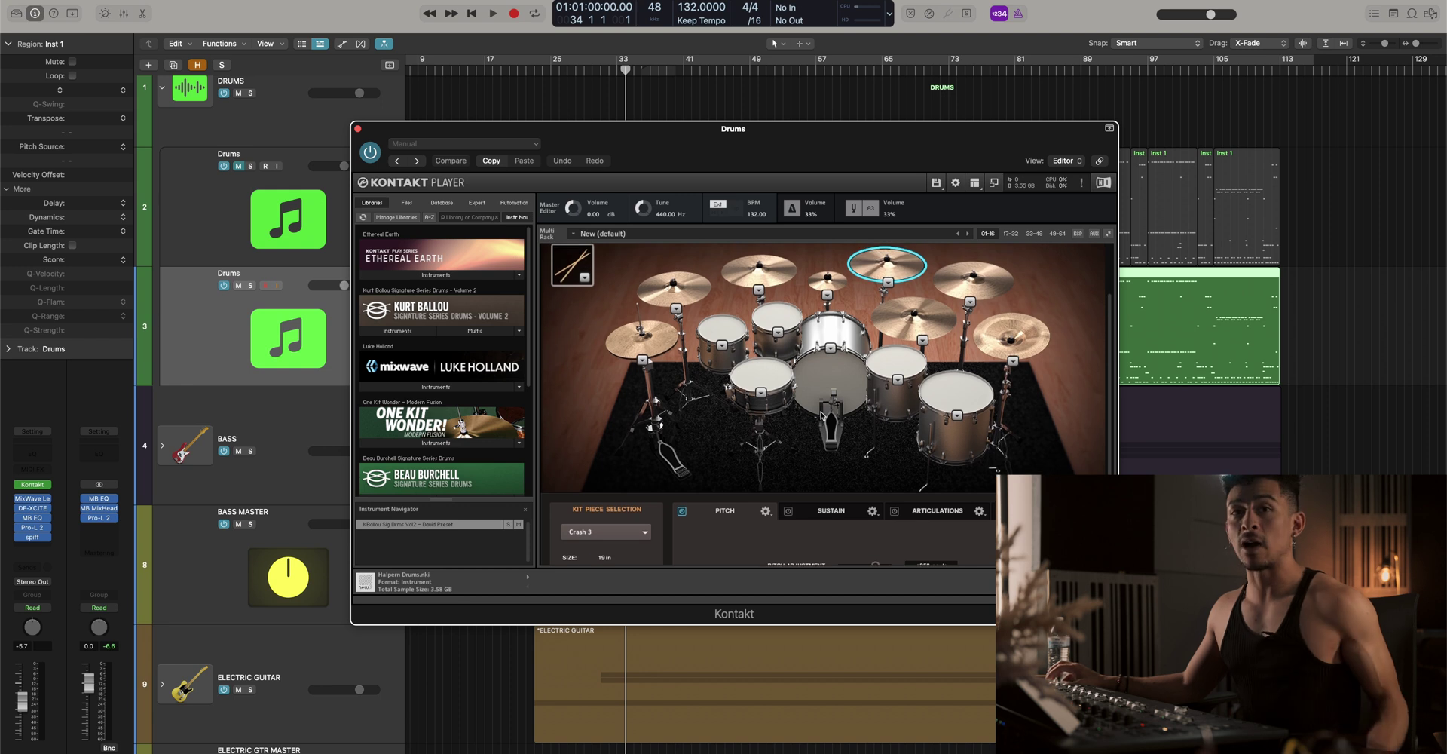
Move the Kontakt window aside to view the Drums region, return it, and show the kit piece settings
{"action": "left_click_drag", "start_coordinate": [678, 129], "coordinate": [750, 447]}
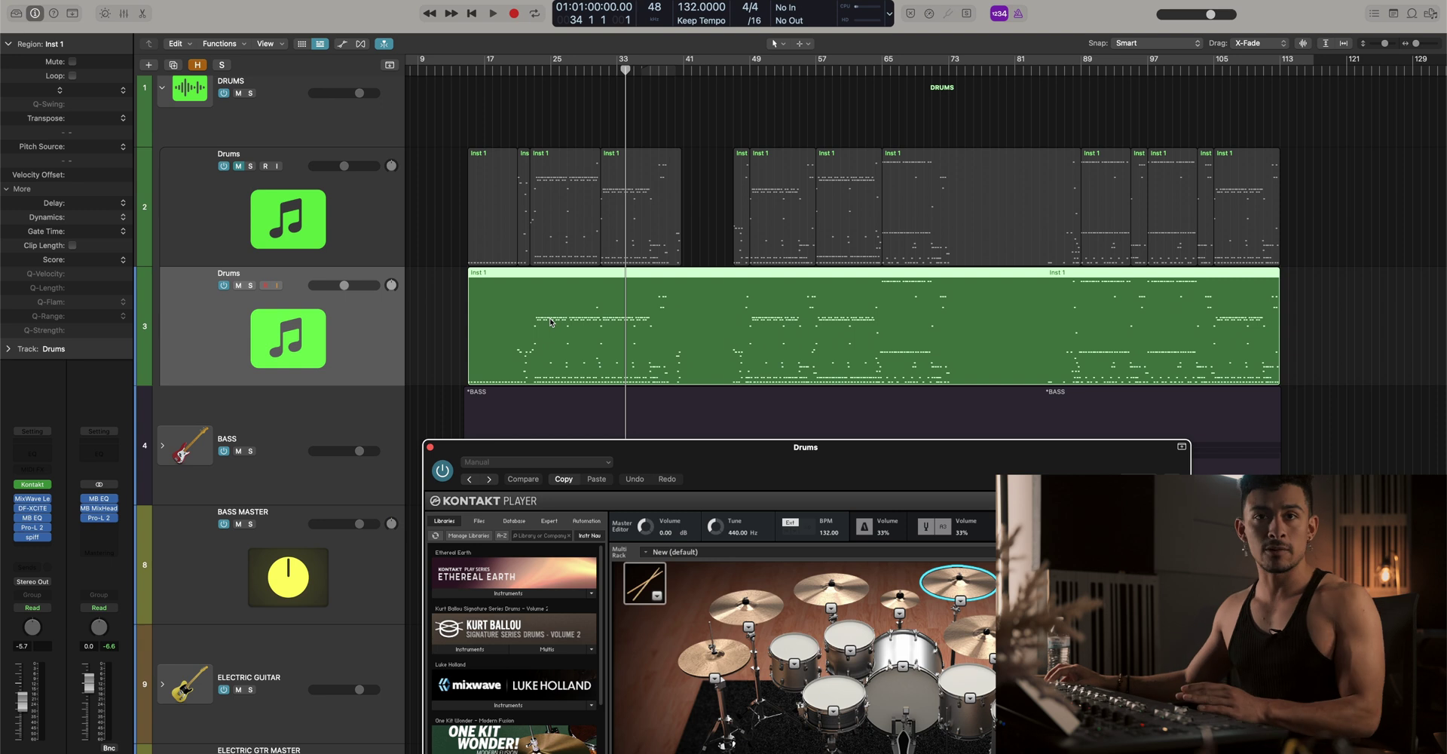
{"action": "left_click_drag", "start_coordinate": [772, 478], "coordinate": [745, 339]}
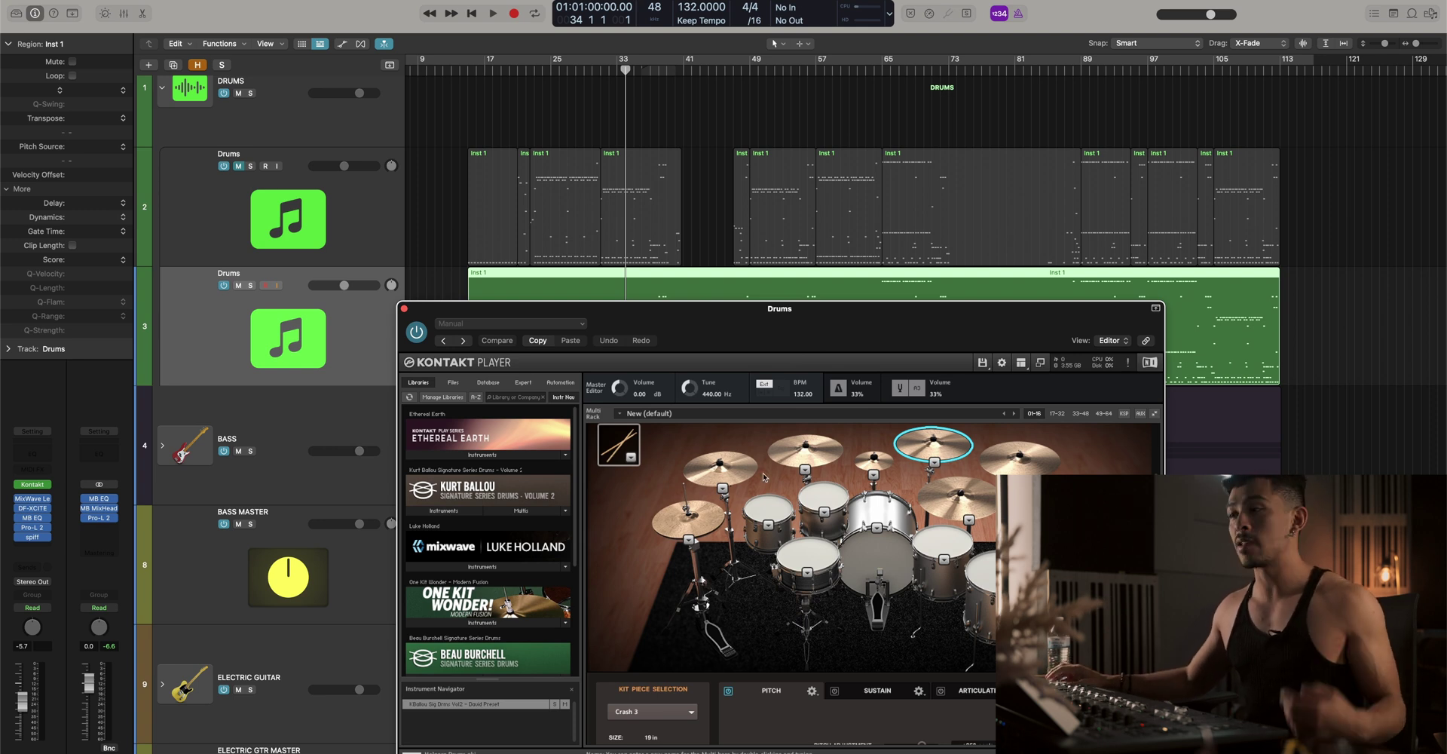
{"action": "left_click_drag", "start_coordinate": [745, 341], "coordinate": [709, 124]}
{"action": "scroll", "coordinate": [826, 490], "scroll_direction": "down", "scroll_amount": 3}
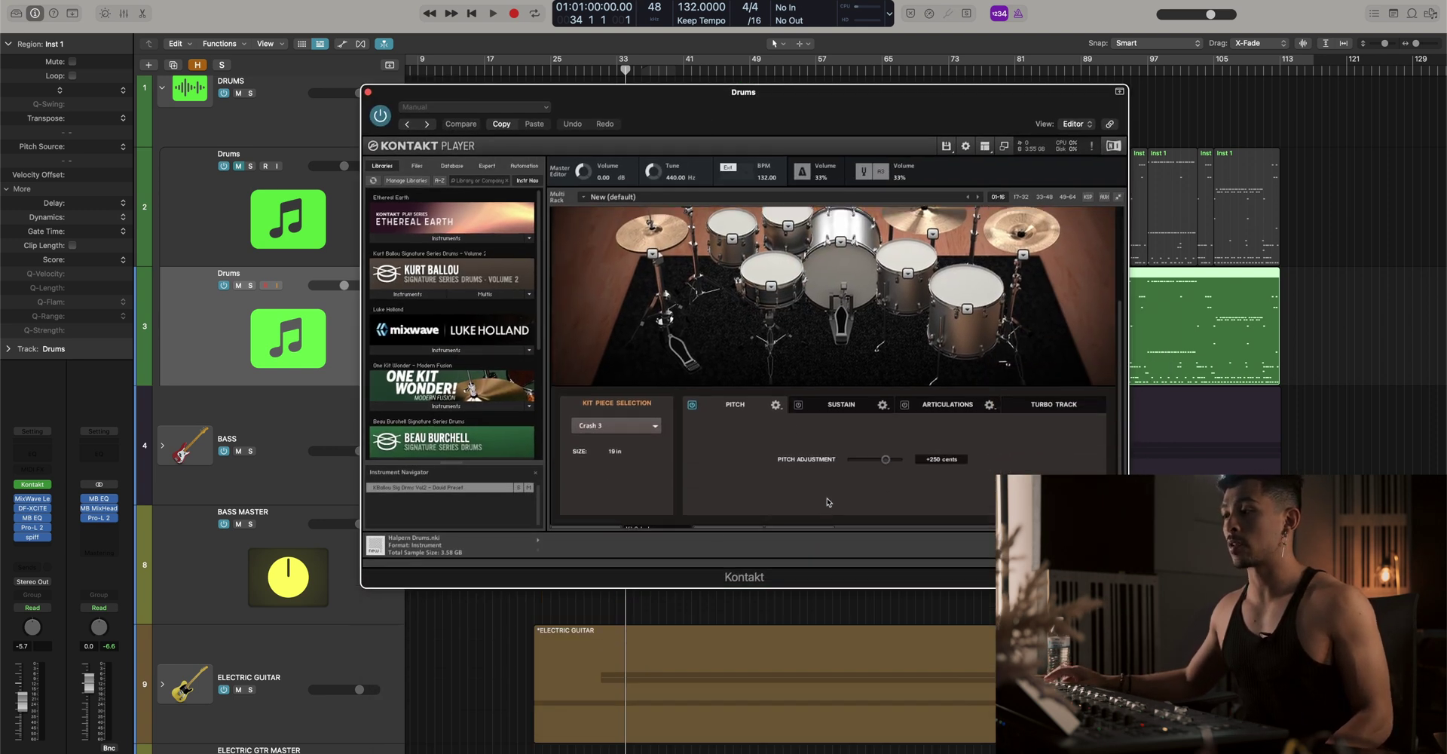
Show the Kontakt instrument's mixer page, then close the plug-in window and enlarge the track rows
{"action": "left_click", "coordinate": [739, 507]}
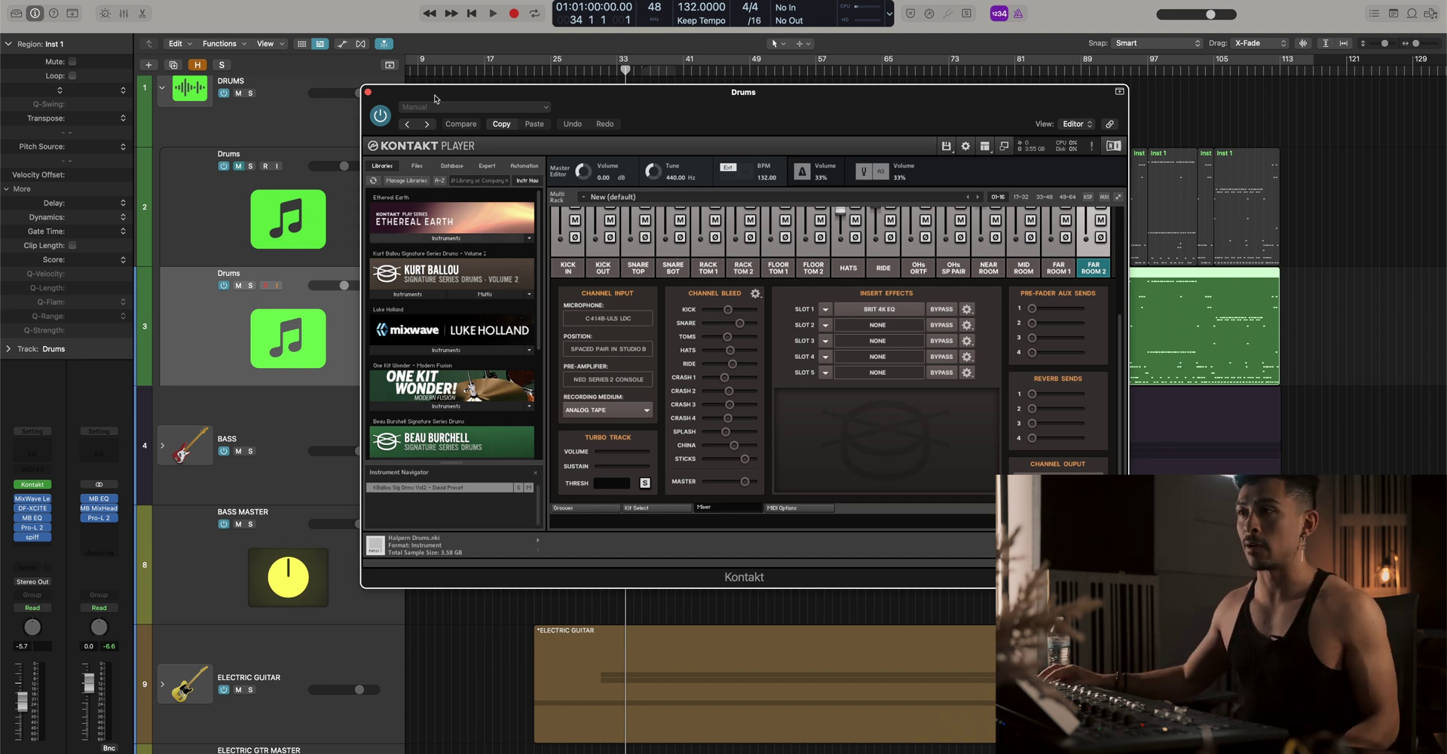
{"action": "left_click", "coordinate": [369, 94]}
{"action": "key", "text": "super+Down"}
{"action": "key", "text": "super+Down"}
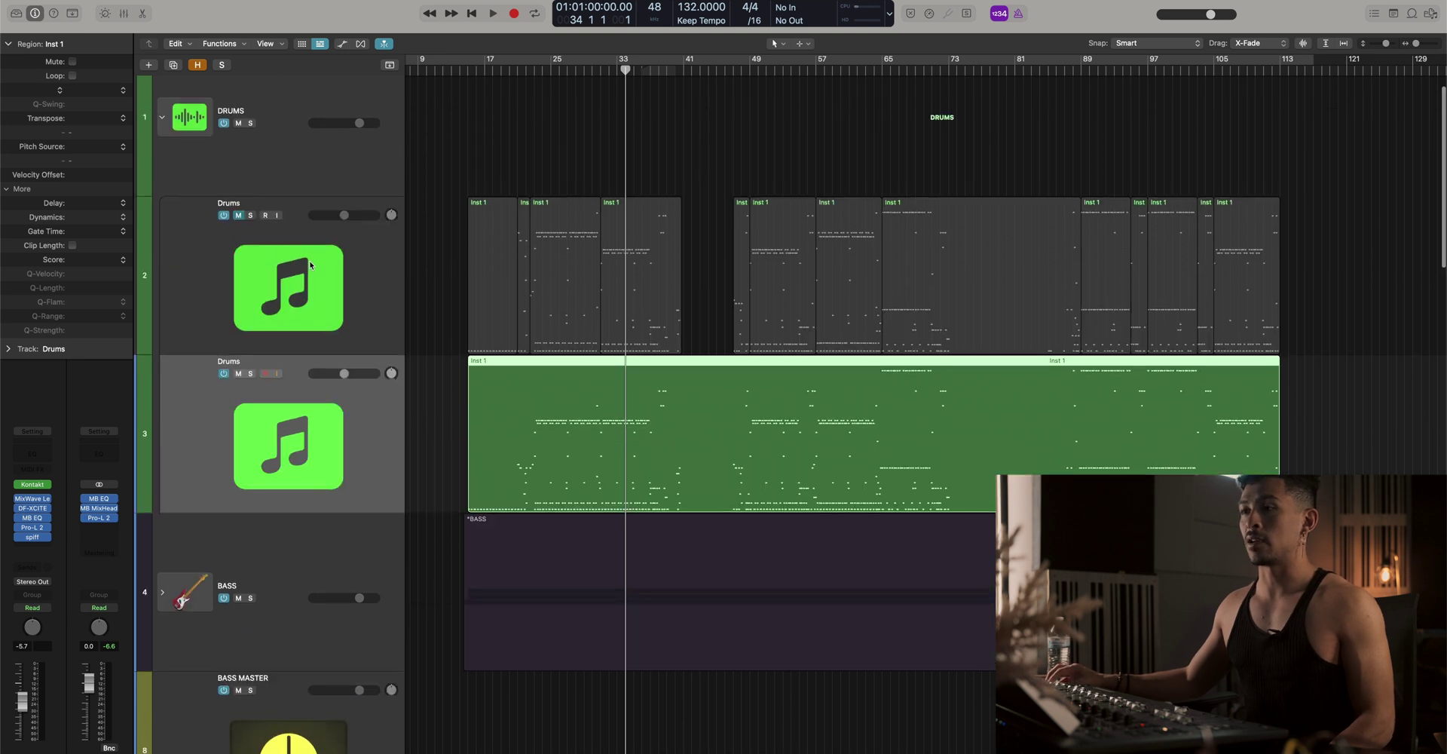
Select the regions of the muted Drums track and of the second Drums track in turn to compare them
{"action": "left_click", "coordinate": [310, 263]}
{"action": "left_click", "coordinate": [354, 401]}
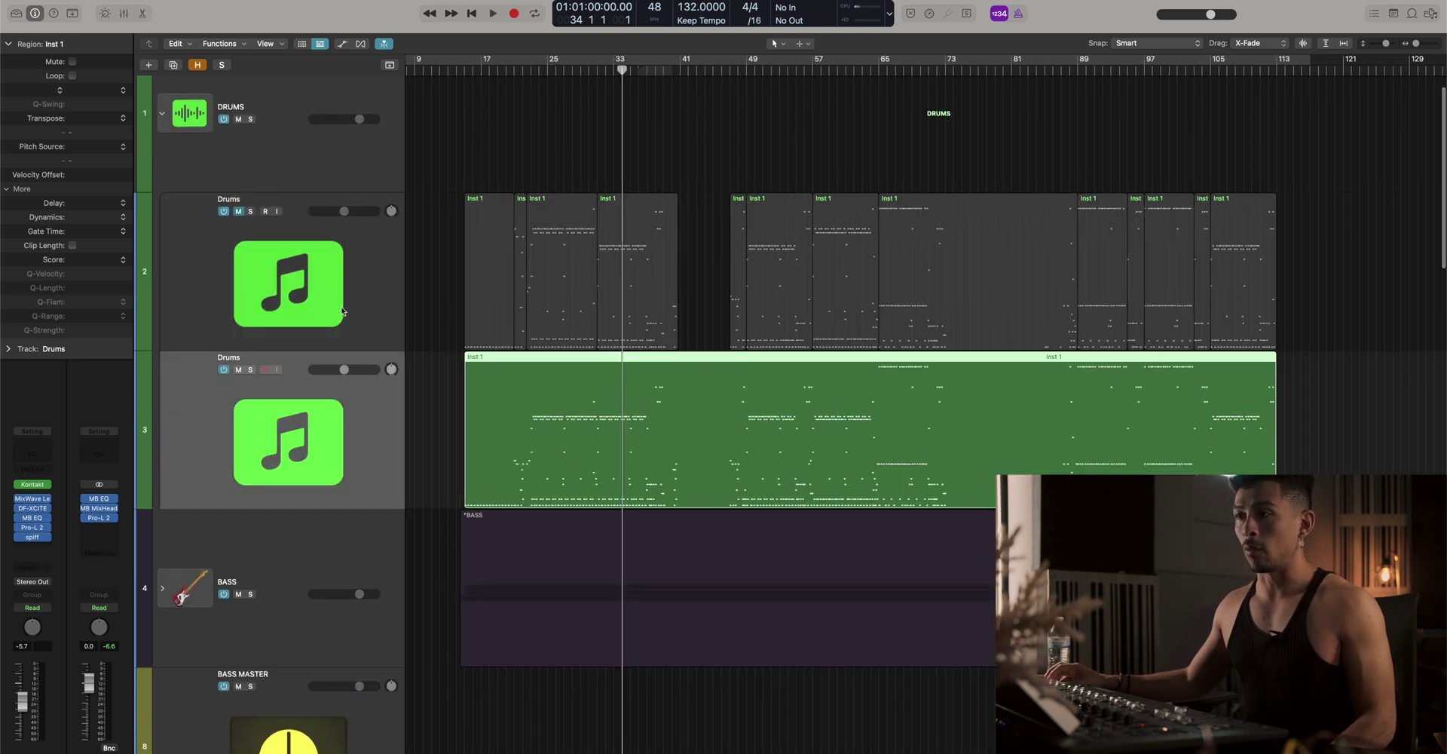
{"action": "left_click", "coordinate": [347, 286]}
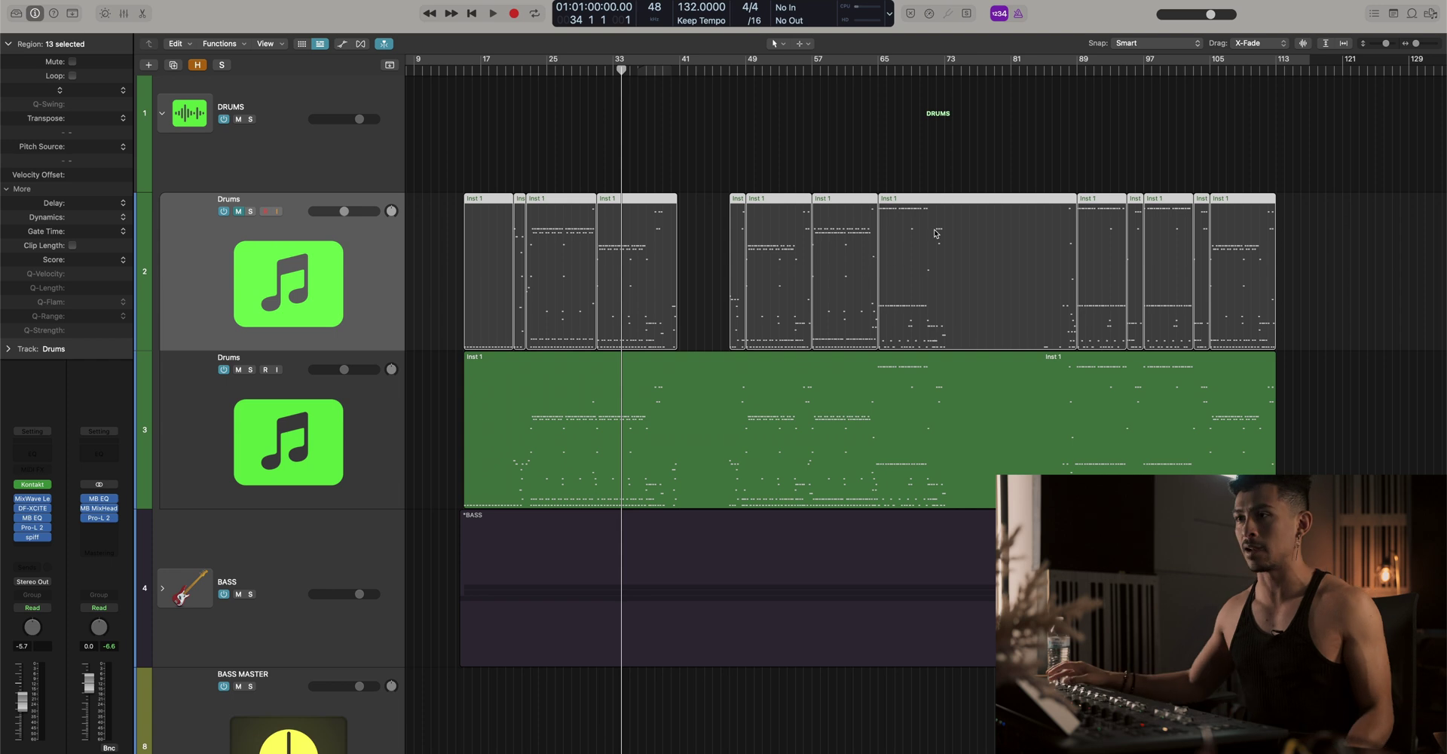
{"action": "left_click", "coordinate": [576, 423]}
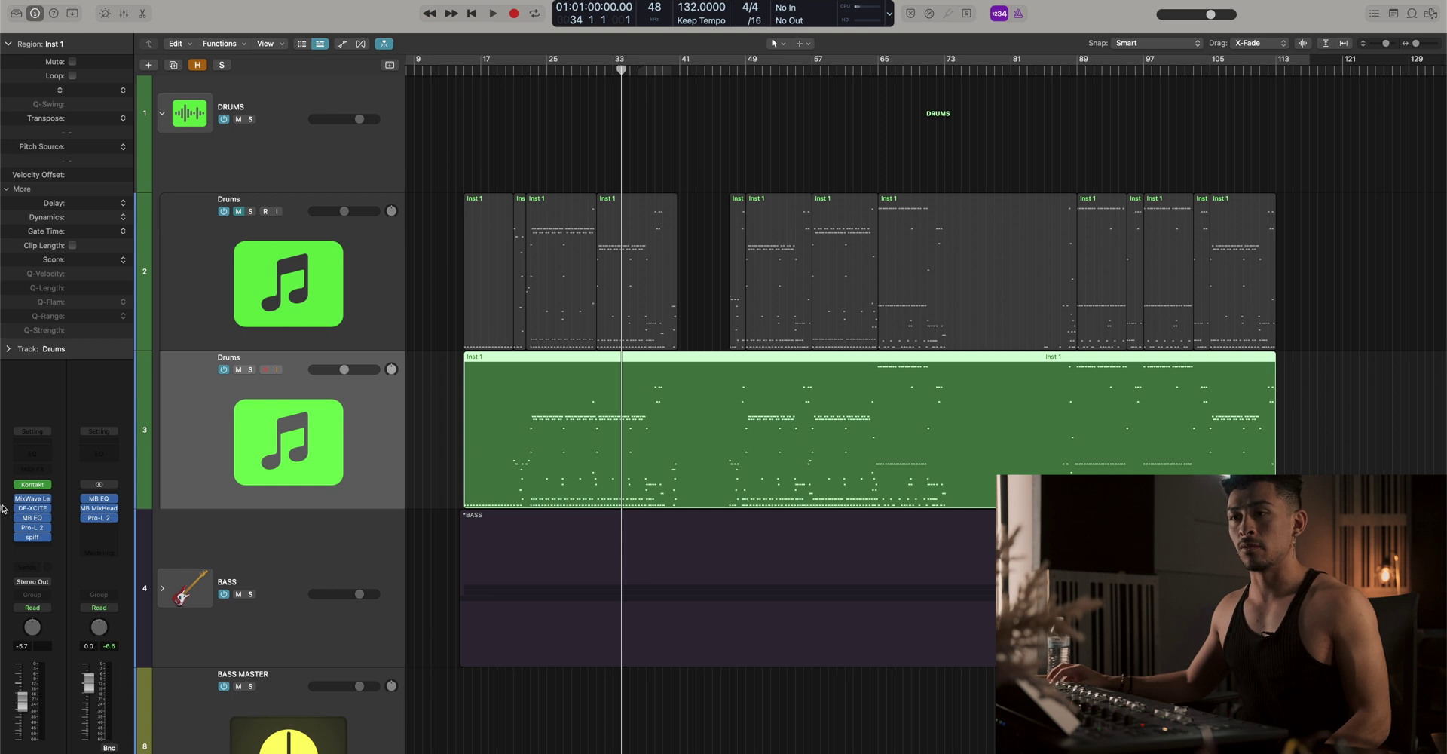
Remove all insert effects from the second Drums track and reset its volume fader to 0.0 dB
{"action": "left_click", "coordinate": [48, 499]}
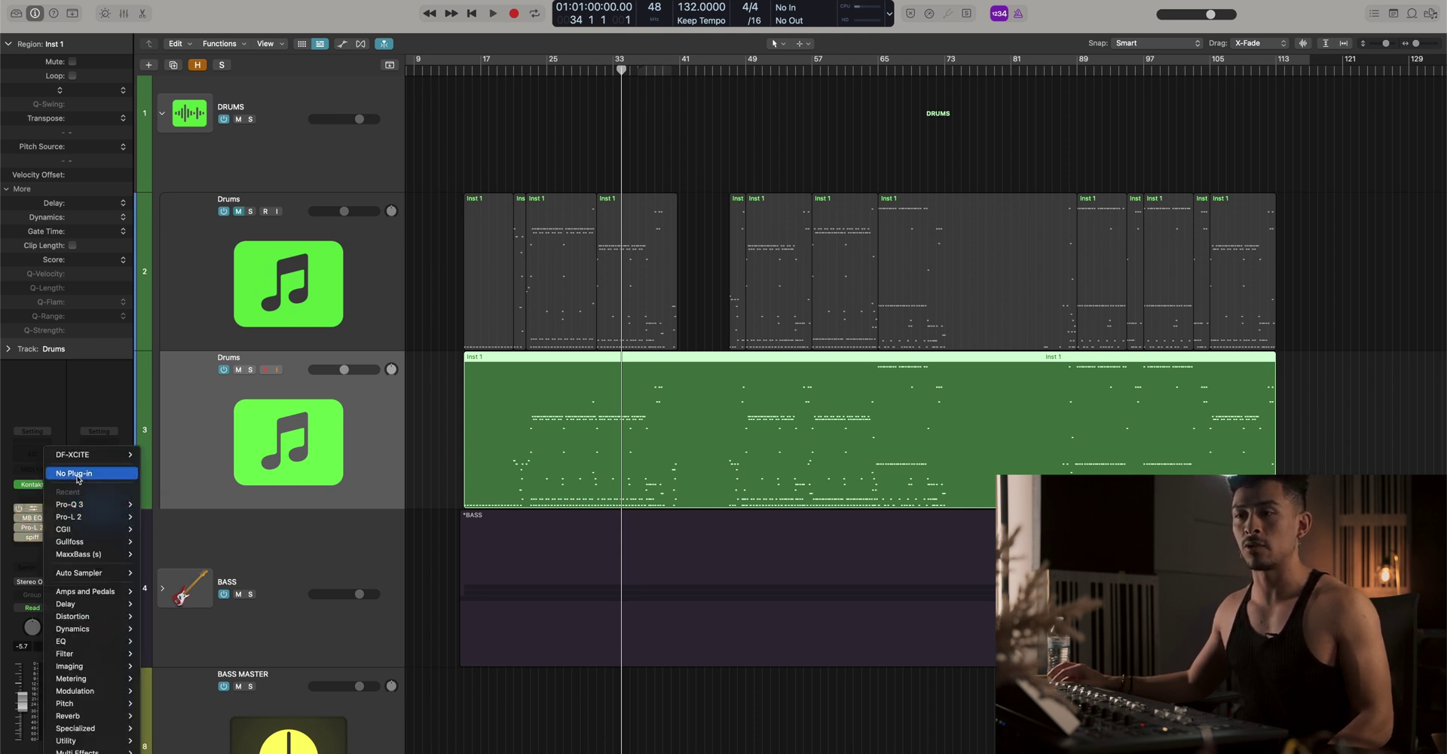
{"action": "left_click", "coordinate": [50, 518]}
{"action": "left_click", "coordinate": [50, 519]}
{"action": "left_click", "coordinate": [73, 474]}
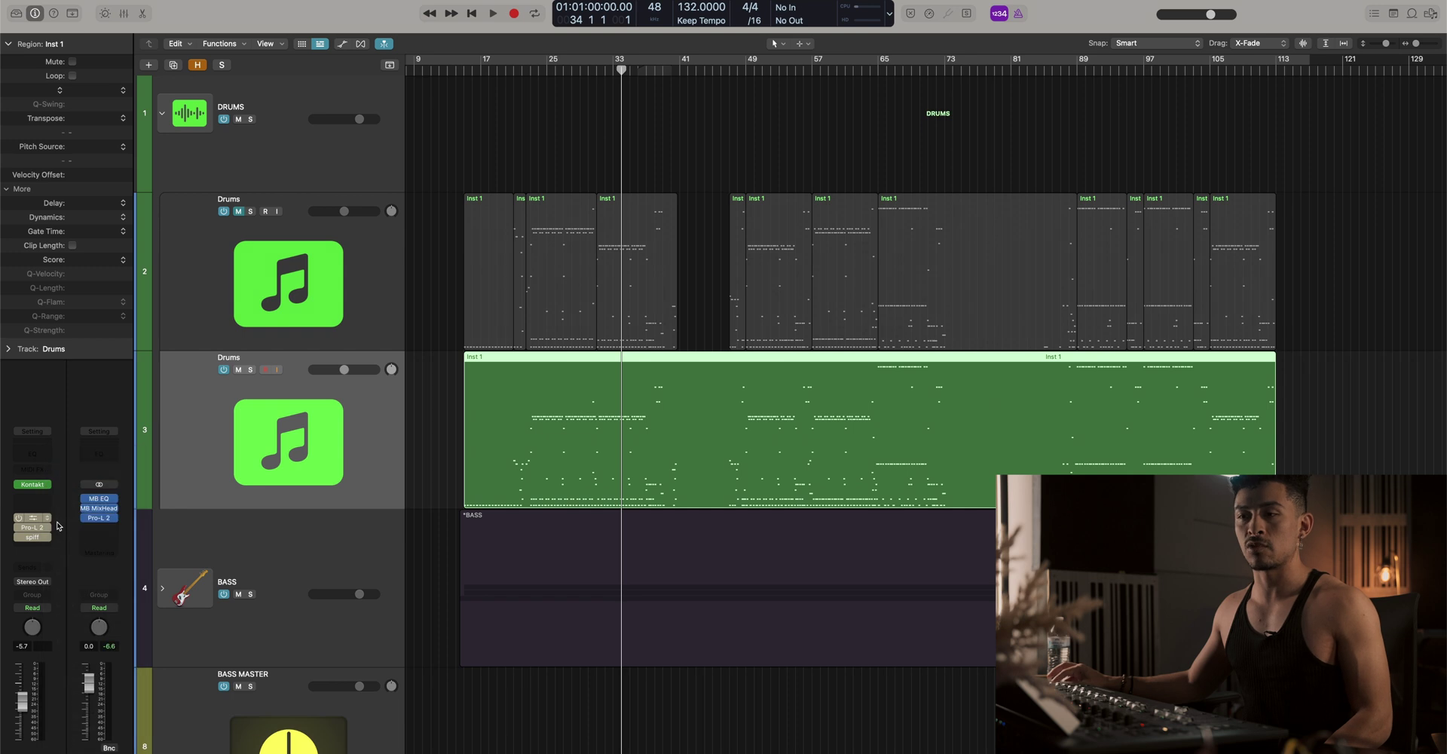
{"action": "left_click", "coordinate": [48, 527]}
{"action": "left_click", "coordinate": [84, 472]}
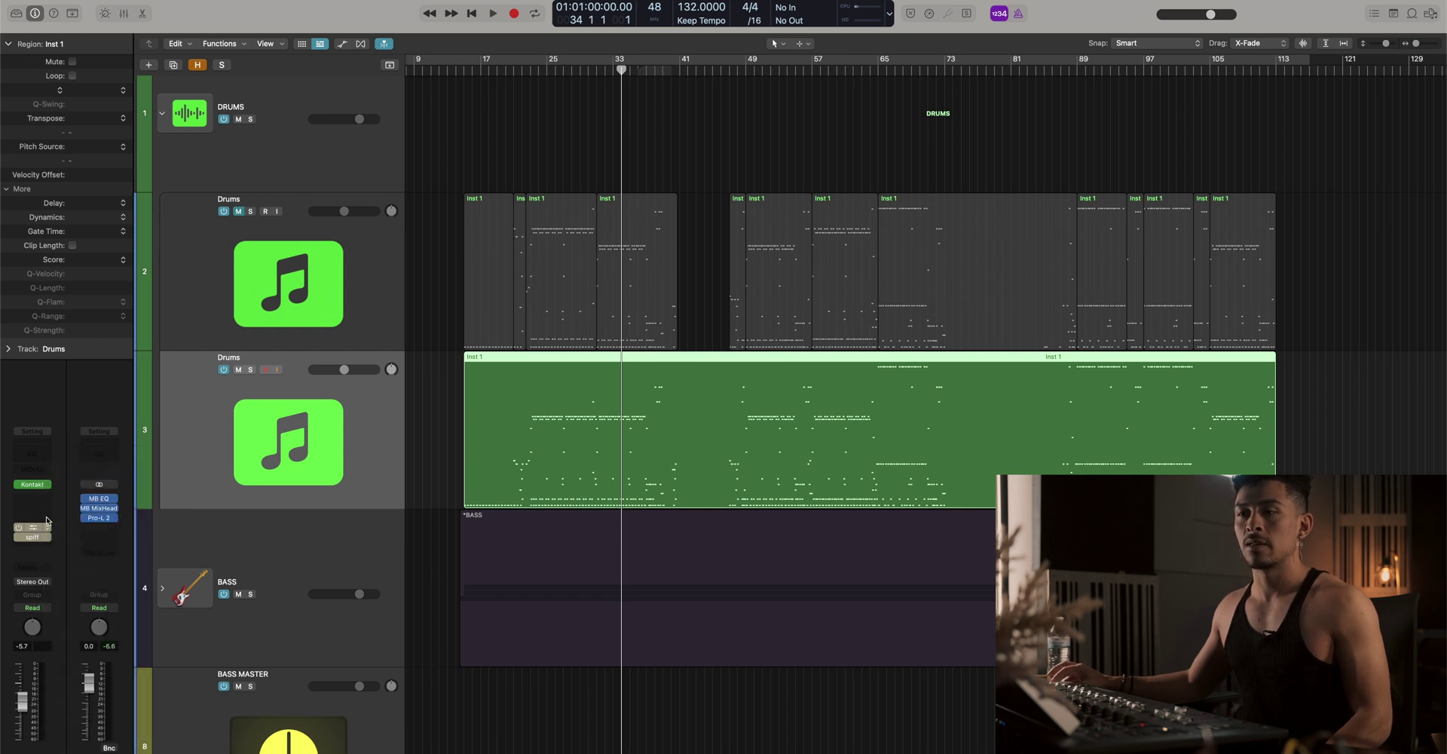
{"action": "left_click", "coordinate": [53, 537]}
{"action": "left_click", "coordinate": [74, 474]}
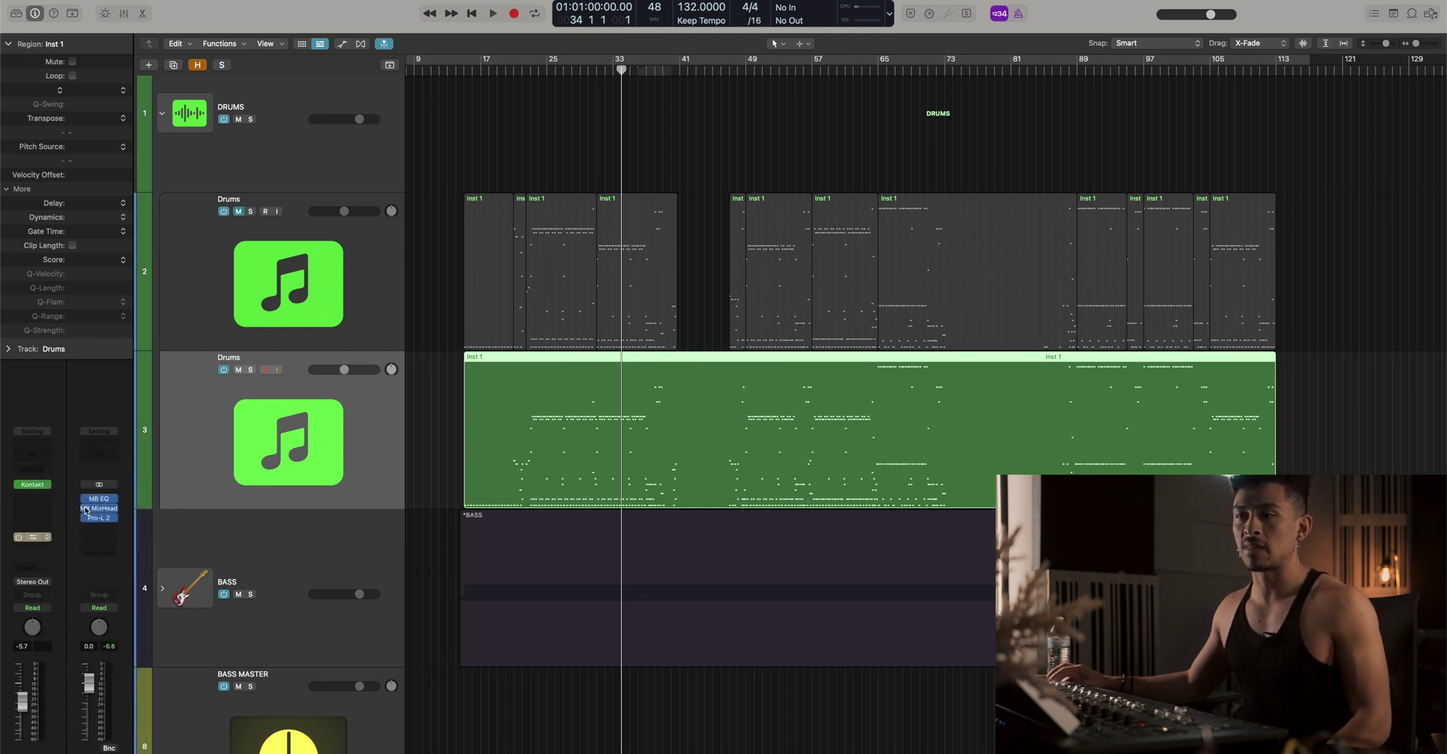
{"action": "left_click", "coordinate": [26, 703], "text": "alt"}
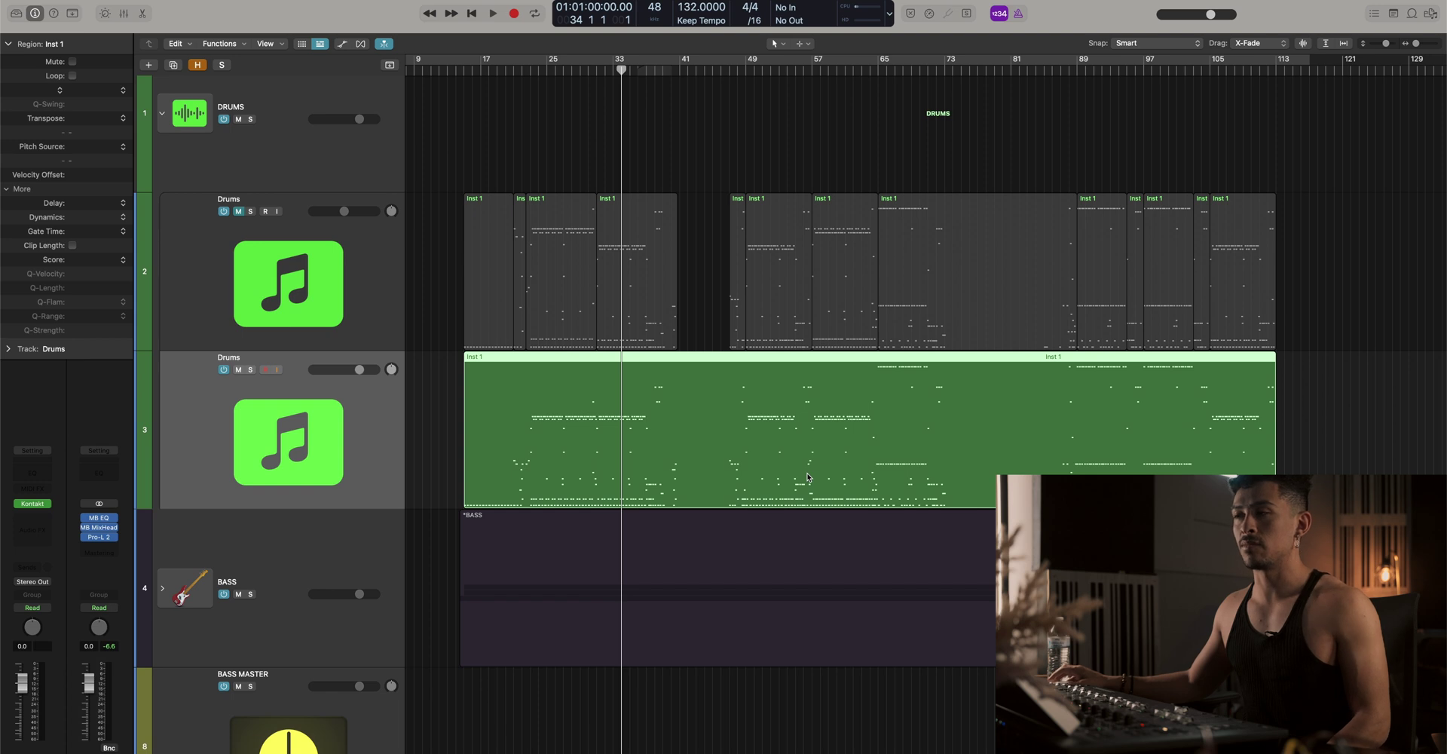
Solo the second Drums track and play it back without its effects
{"action": "key", "text": "super+Right"}
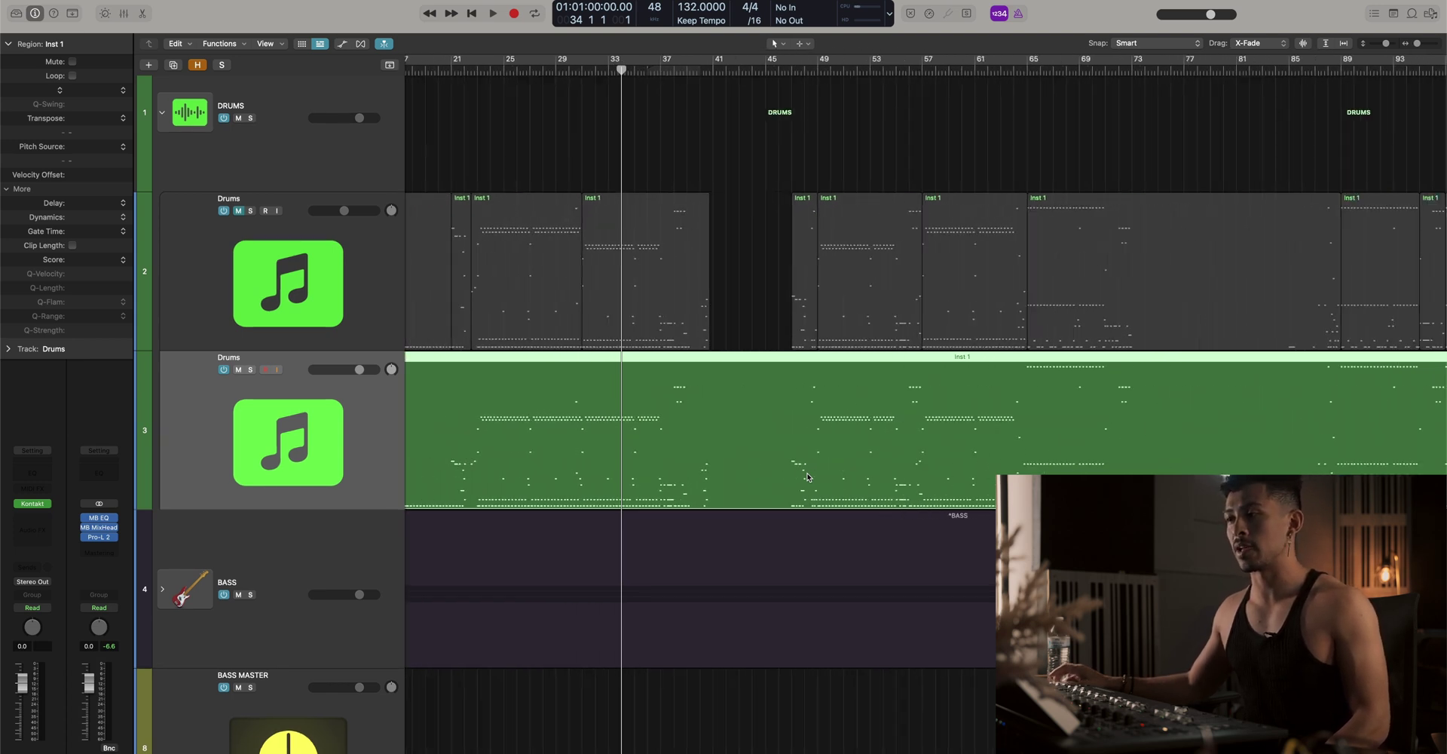
{"action": "key", "text": "super+Left"}
{"action": "key", "text": "super+Right"}
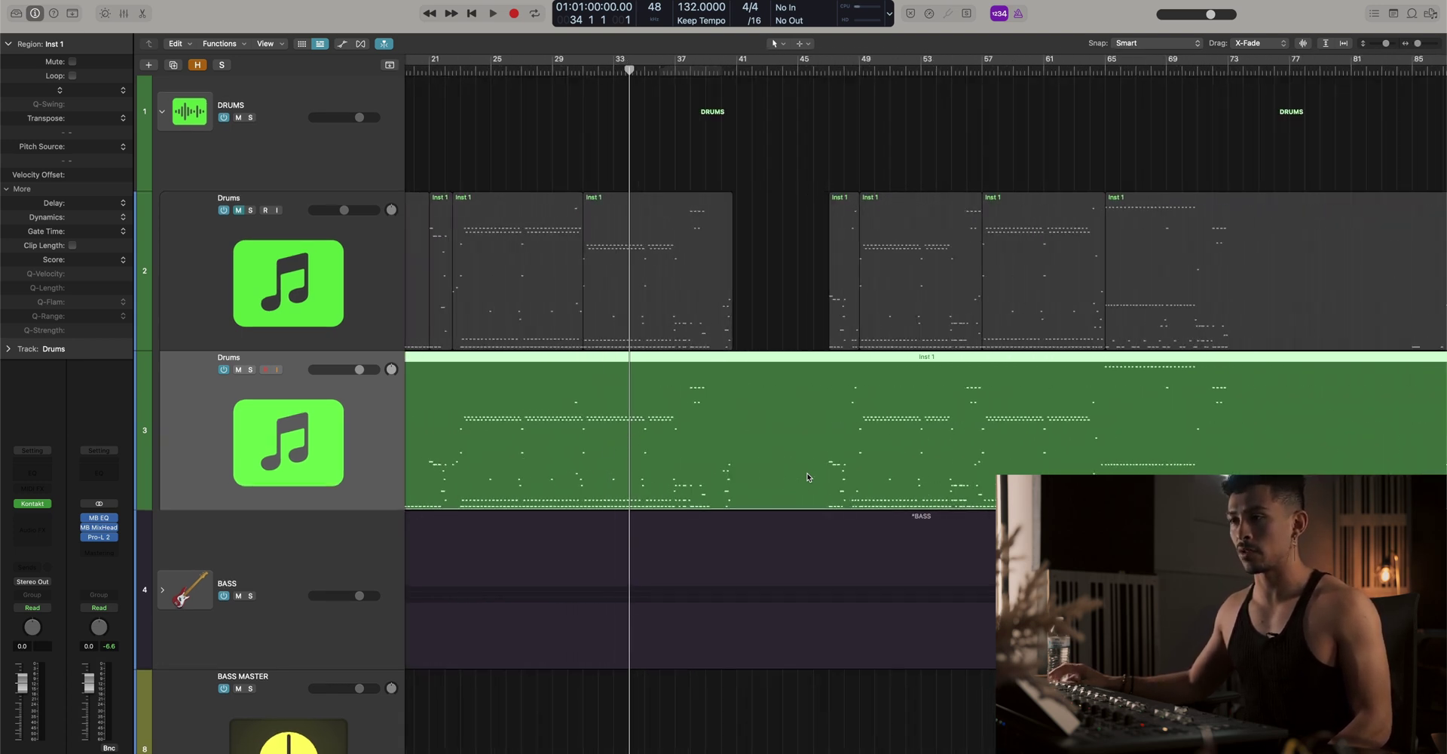
{"action": "left_click", "coordinate": [250, 369]}
{"action": "key", "text": "space"}
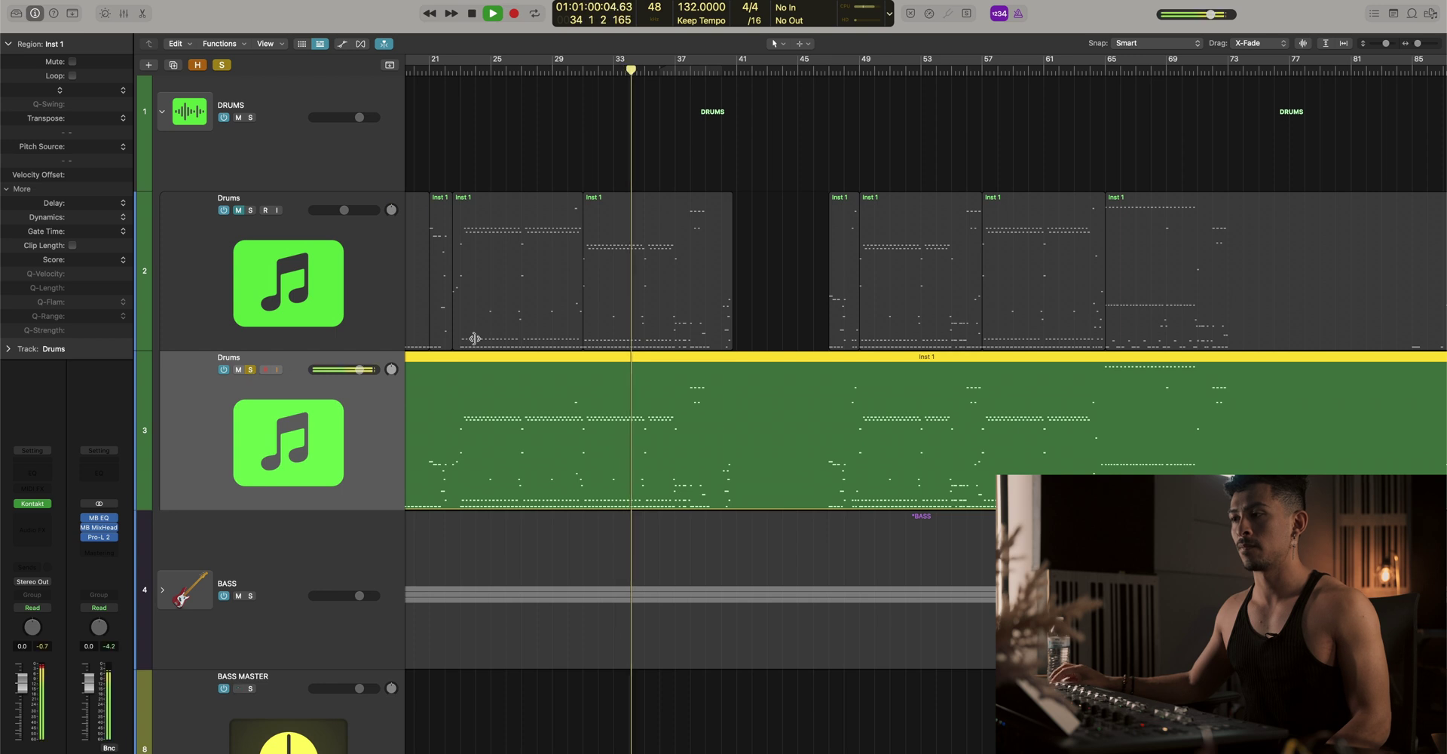
Open the second Drums track's Kontakt instrument, stop playback, and solo the Kick In channel in its mixer
{"action": "left_click", "coordinate": [32, 503]}
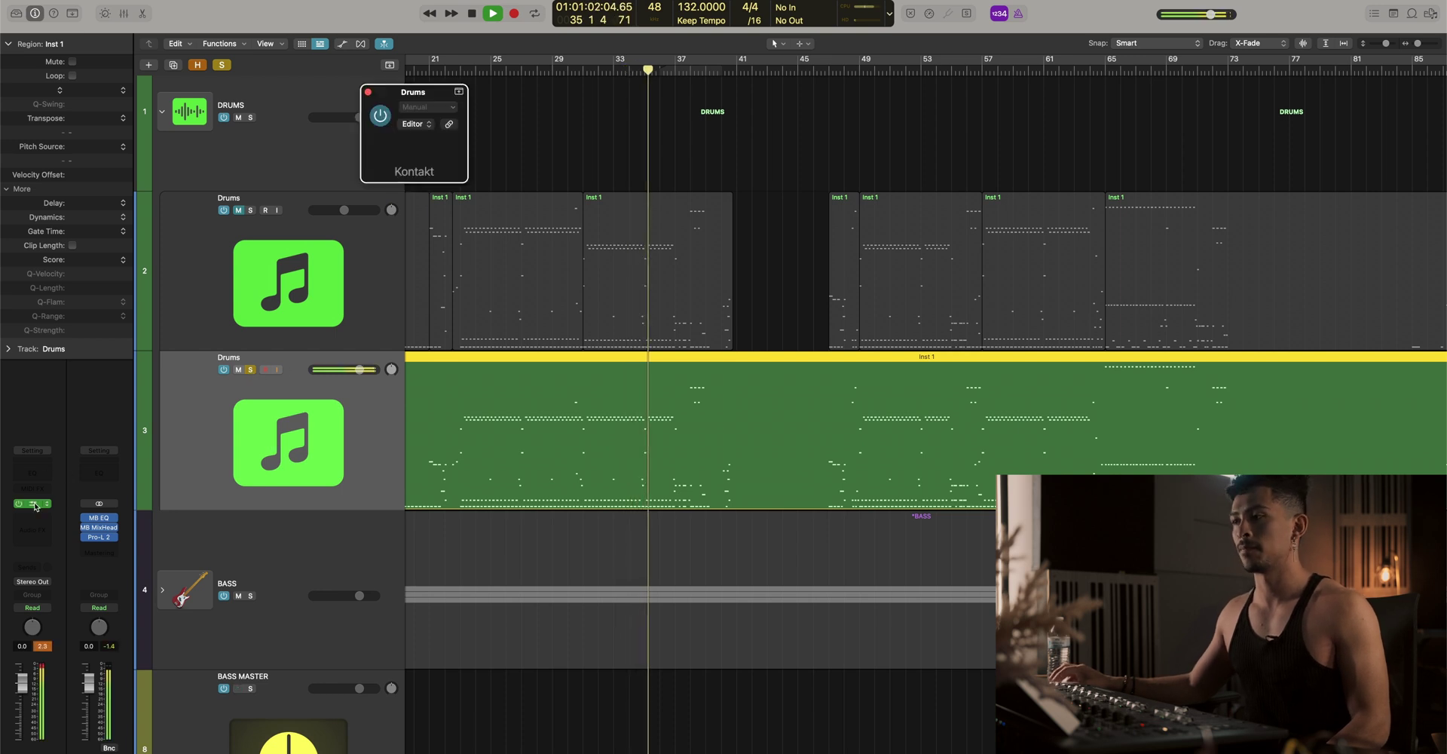
{"action": "key", "text": "space"}
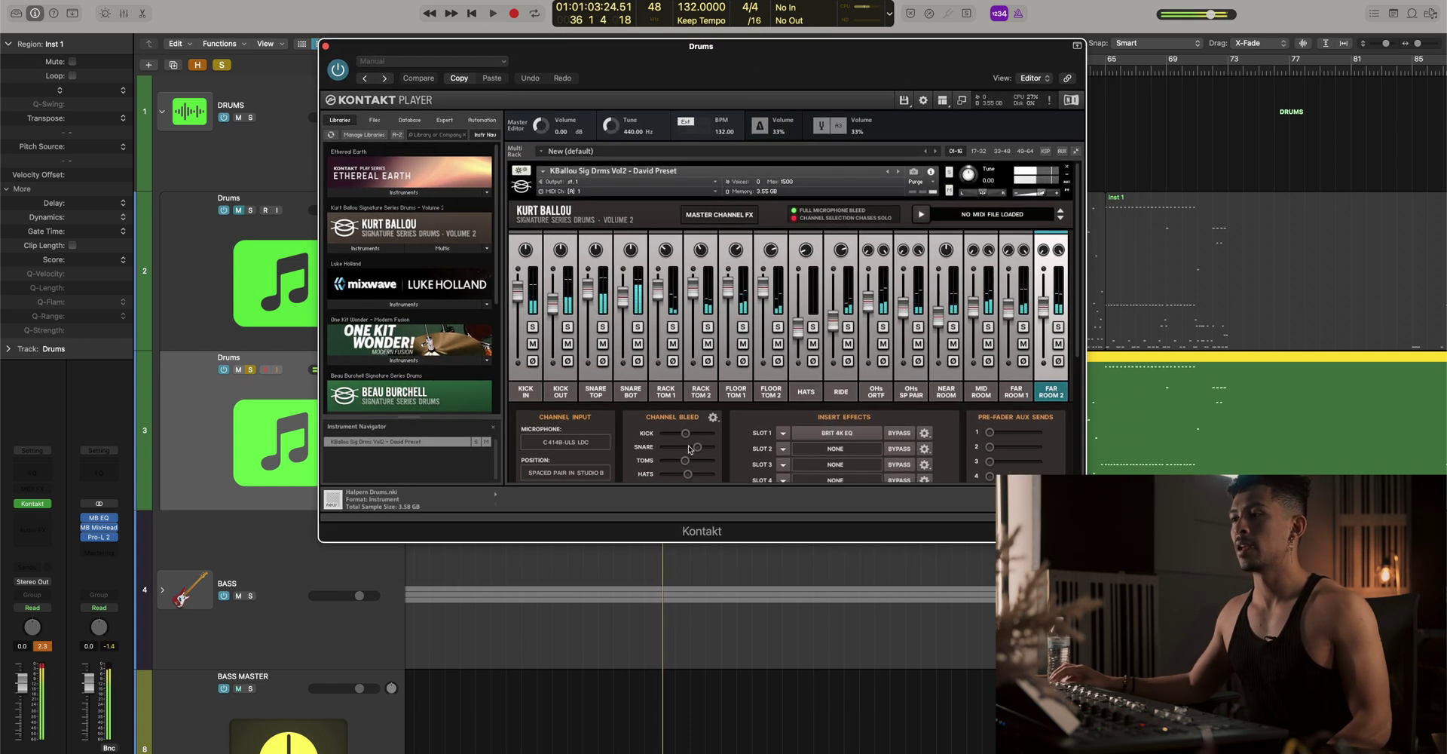
{"action": "left_click_drag", "start_coordinate": [629, 70], "coordinate": [1099, 208]}
{"action": "left_click", "coordinate": [569, 350]}
{"action": "scroll", "coordinate": [523, 279], "scroll_direction": "down", "scroll_amount": 3}
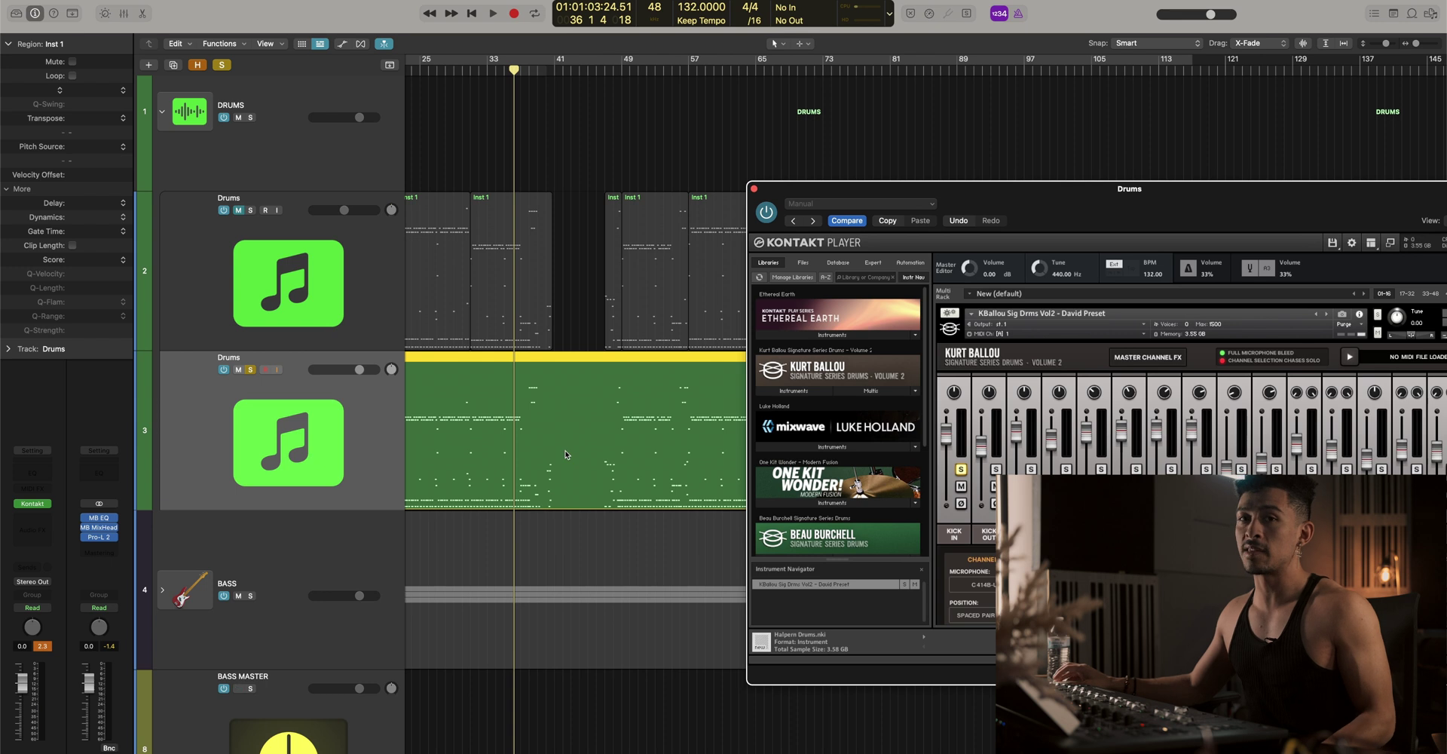
Look through the output format choices for the Kontakt instrument on the second Drums track
{"action": "mouse_move", "coordinate": [32, 510]}
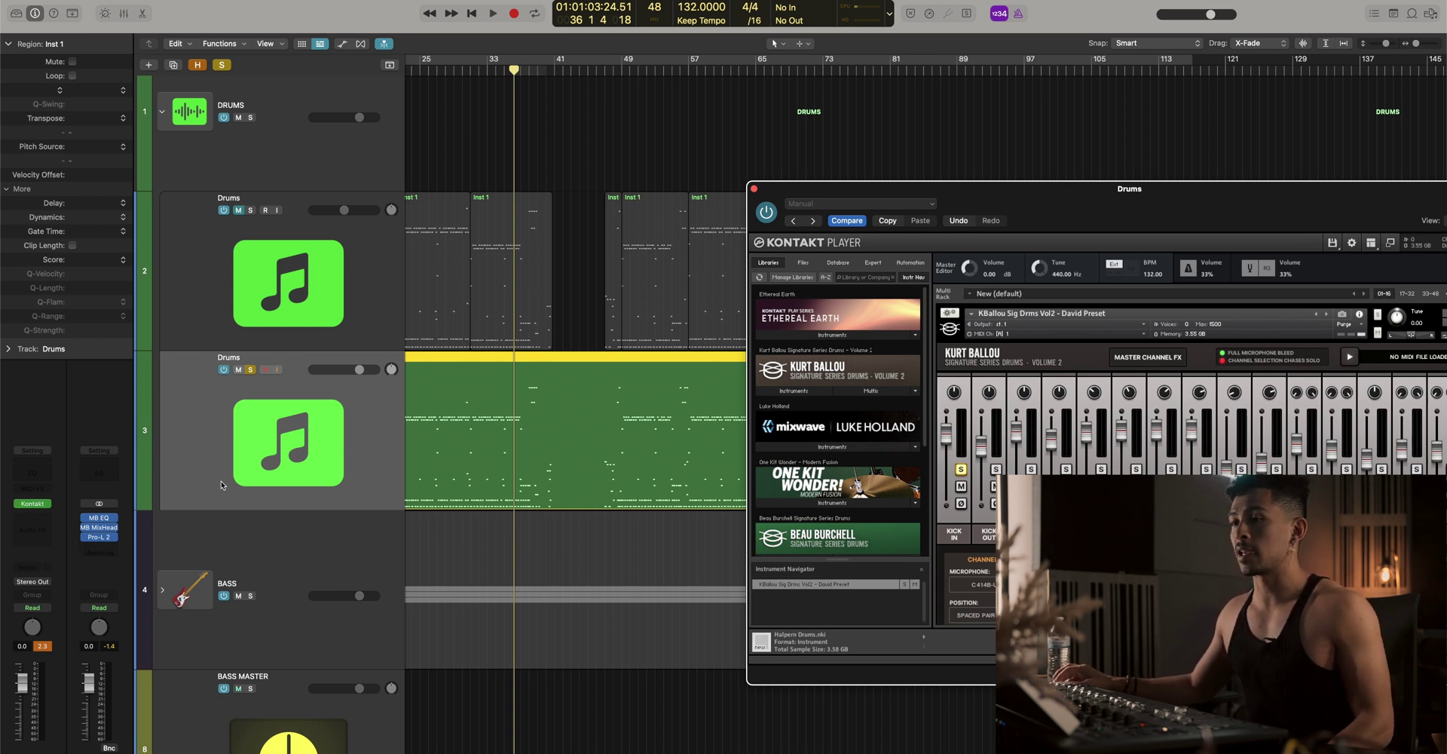
{"action": "left_click", "coordinate": [38, 504]}
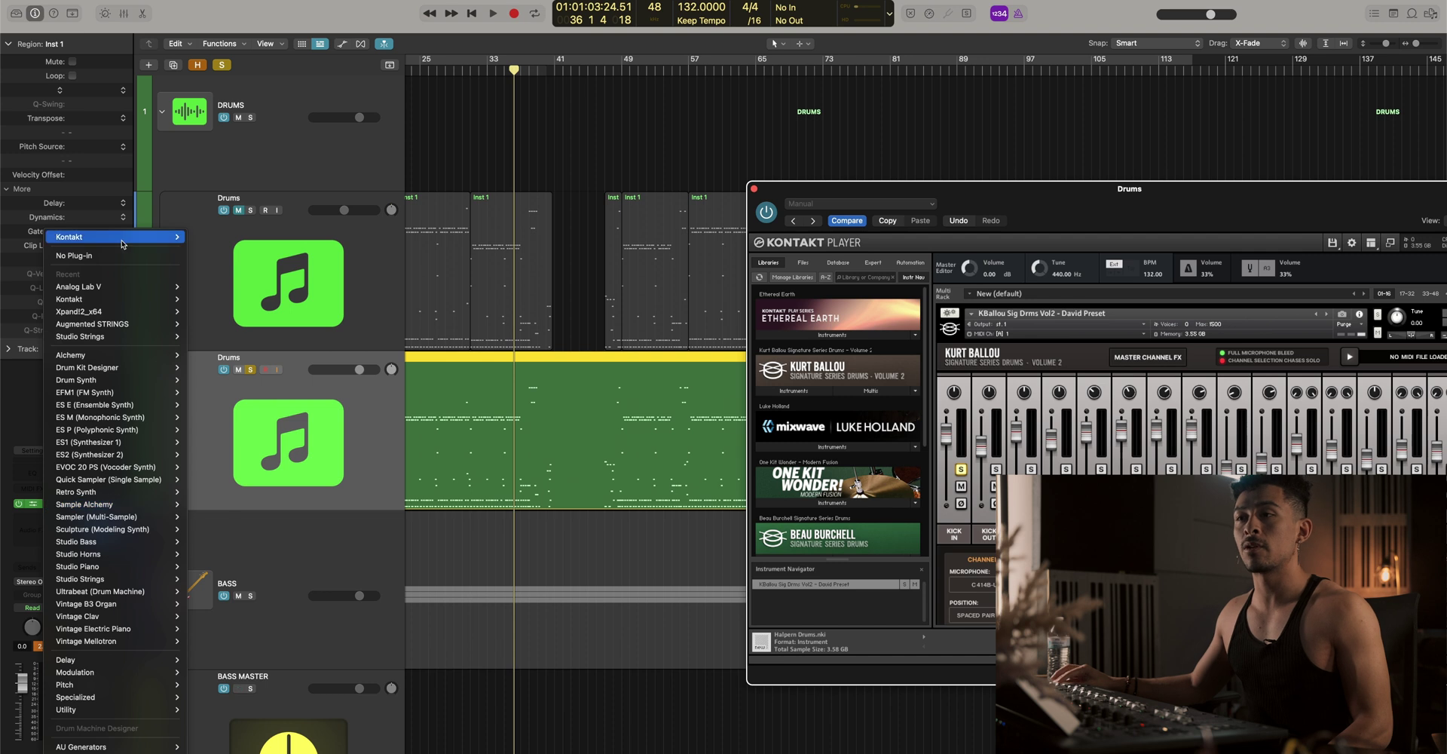
{"action": "mouse_move", "coordinate": [124, 240]}
{"action": "left_click", "coordinate": [230, 274]}
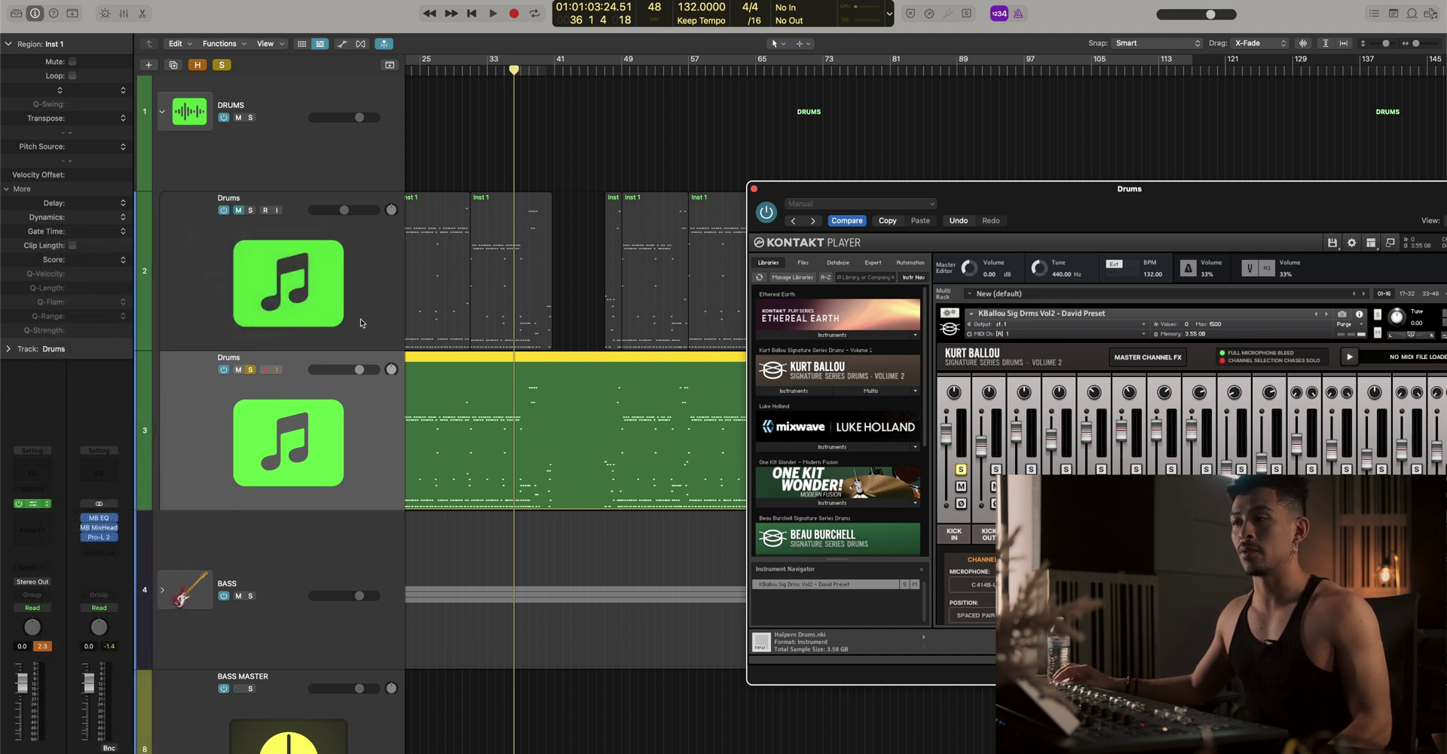
Bounce the second Drums track's region in place to a new audio track and play the result
{"action": "right_click", "coordinate": [532, 393]}
{"action": "left_click", "coordinate": [540, 404]}
{"action": "key", "text": "Return"}
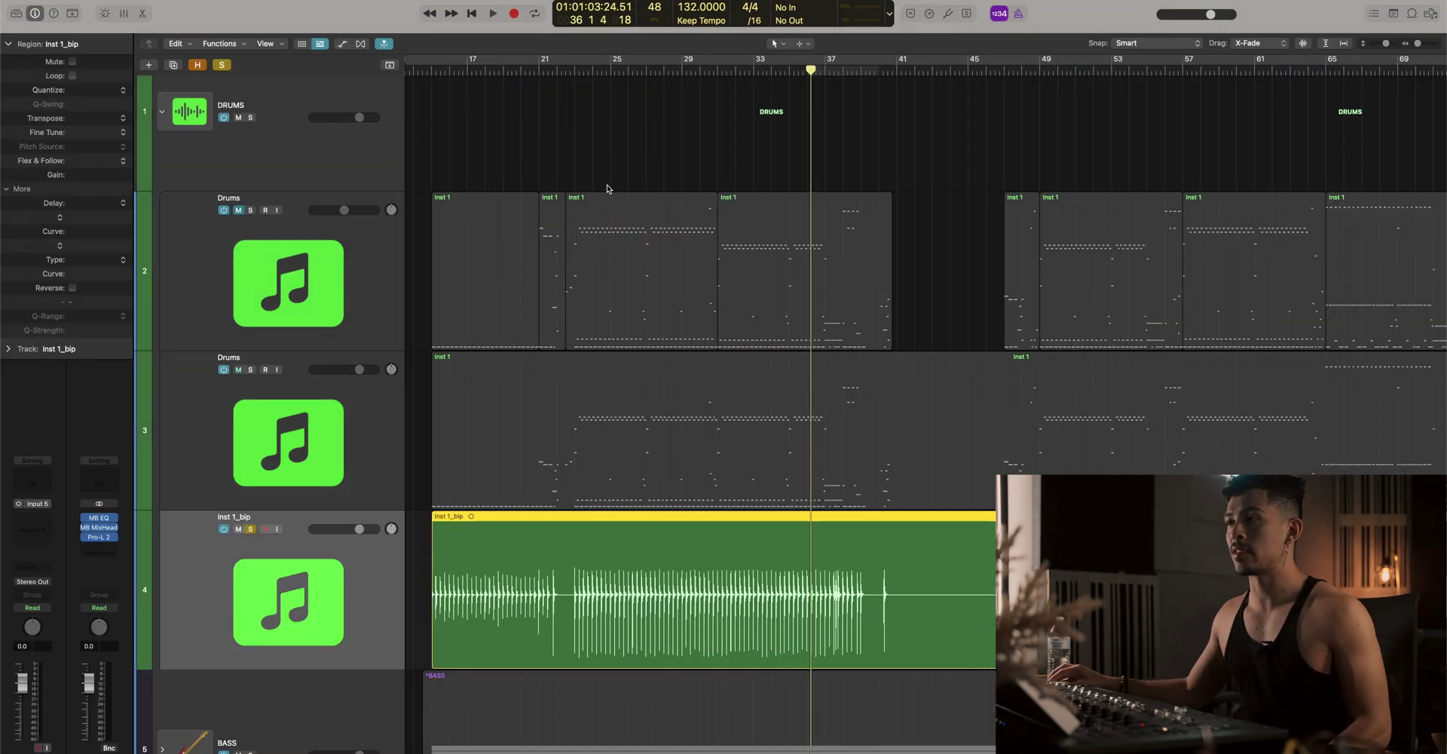
{"action": "key", "text": "space"}
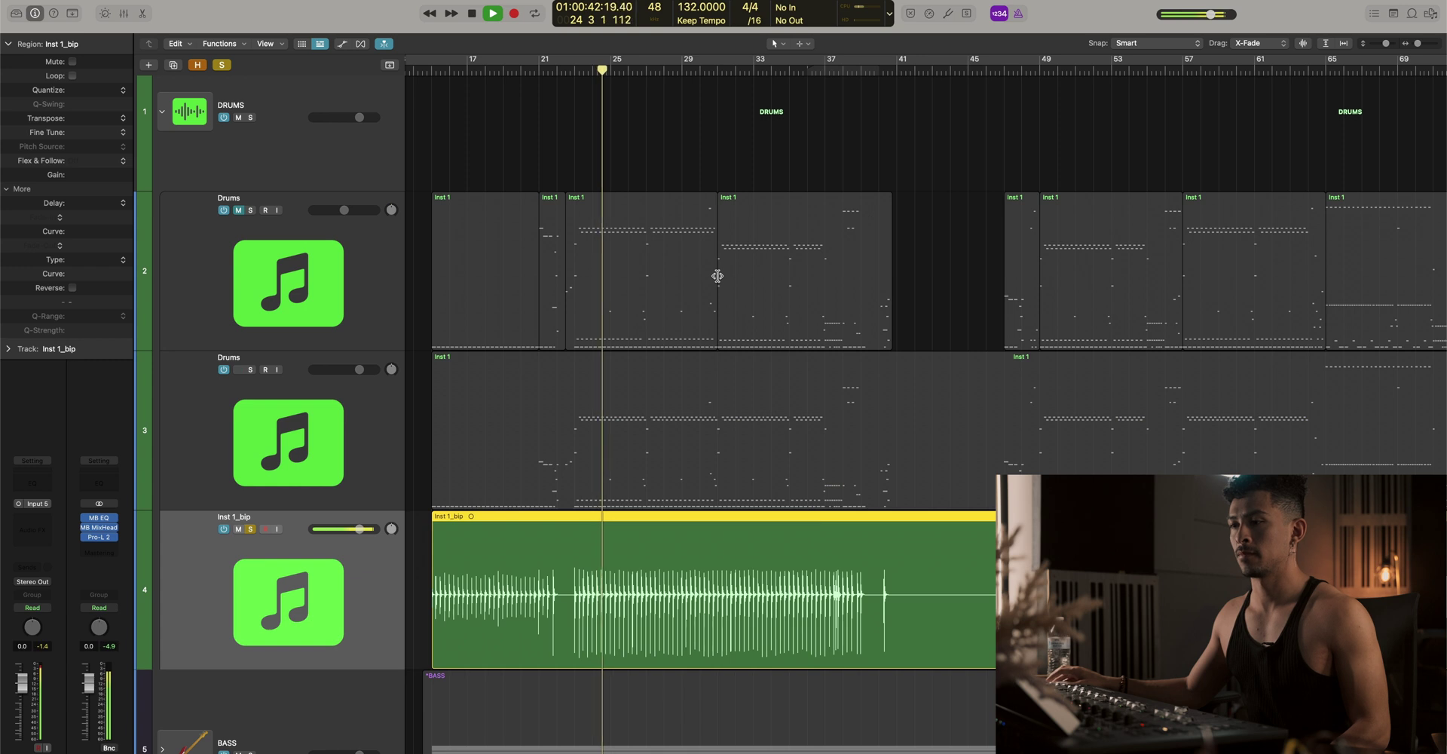
Rename the bounced audio track as Kick In
{"action": "key", "text": "super+Right"}
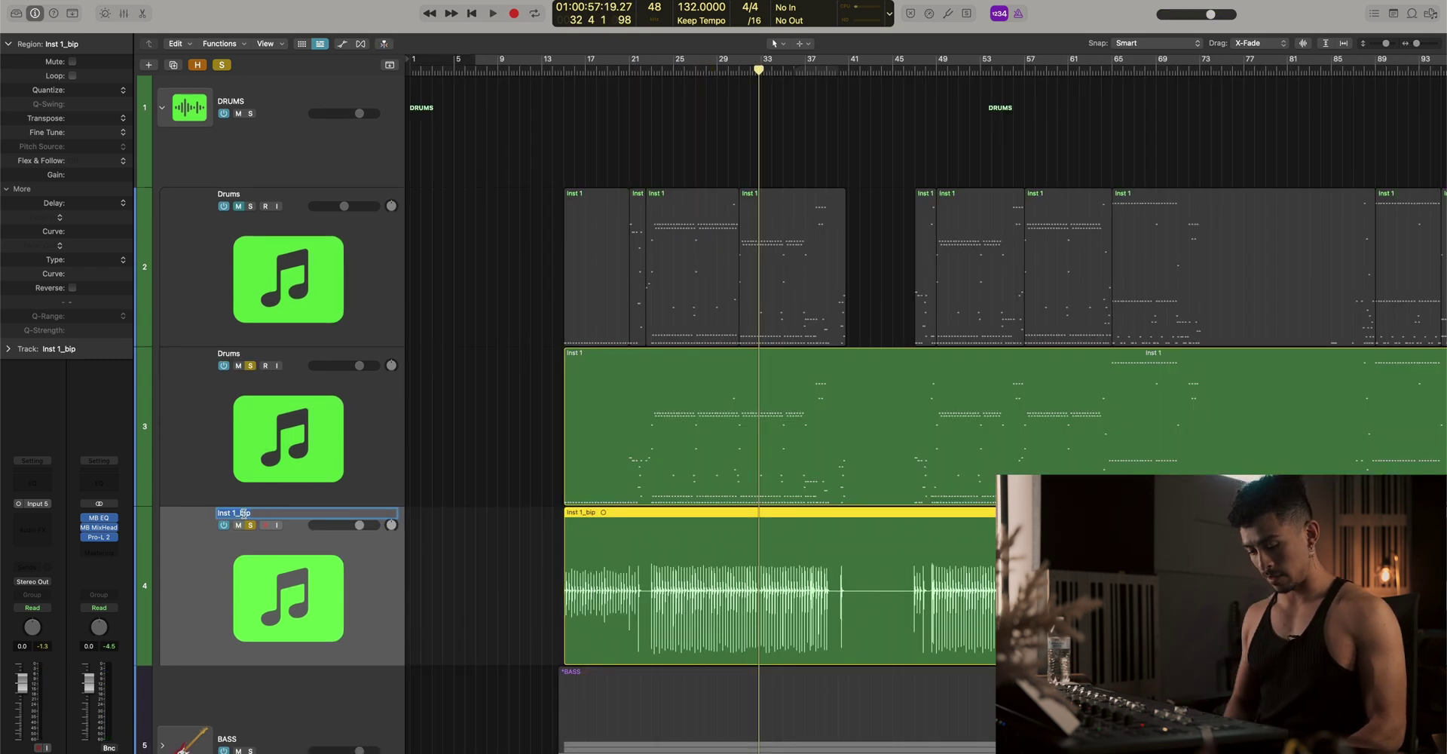
{"action": "type", "text": "Kick In"}
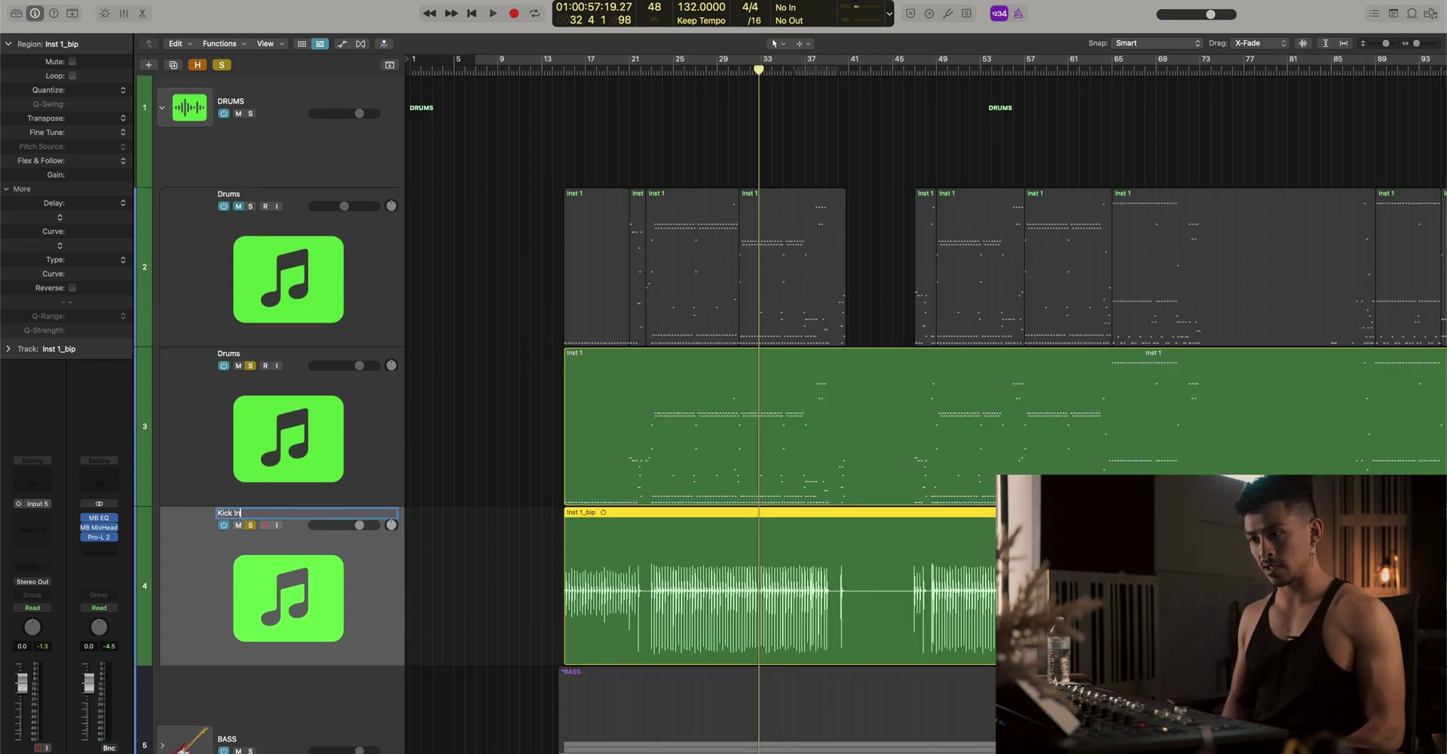
{"action": "key", "text": "Return"}
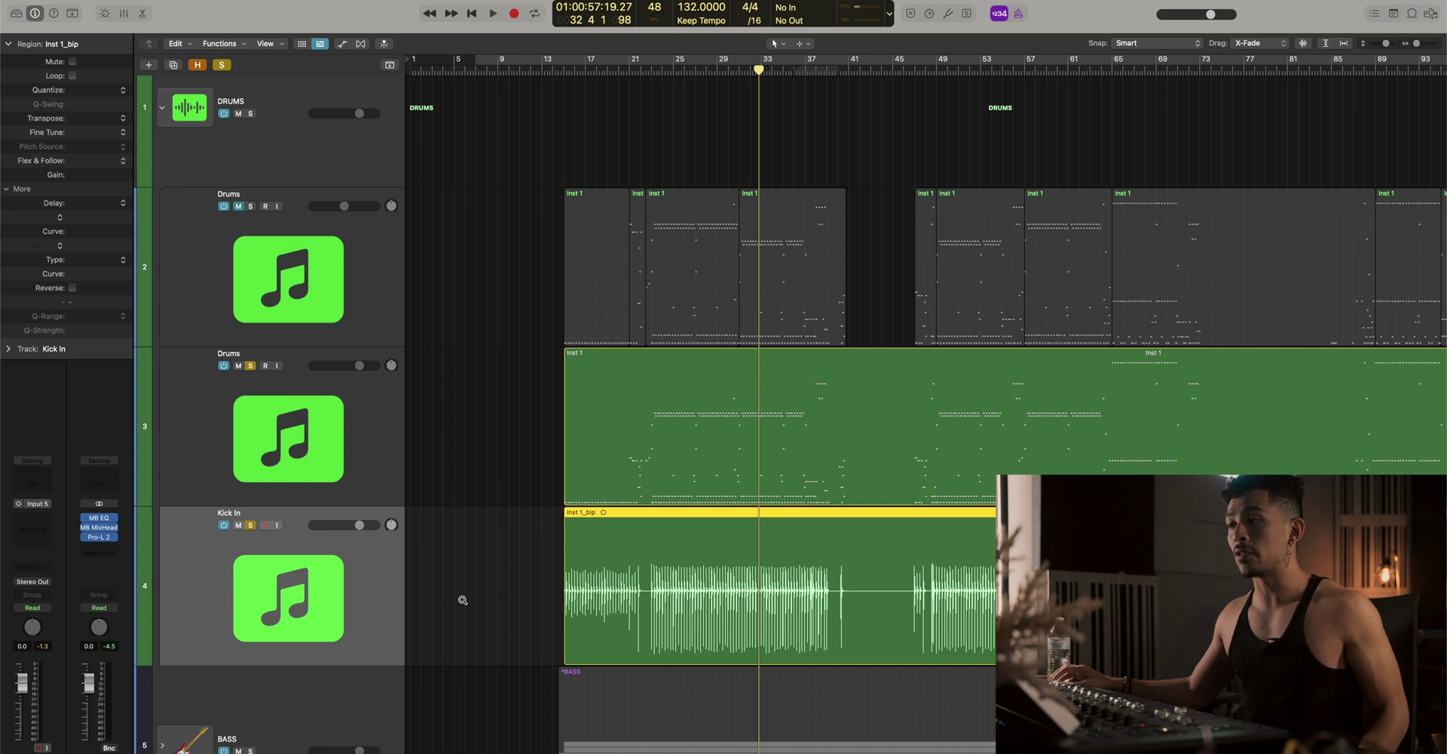